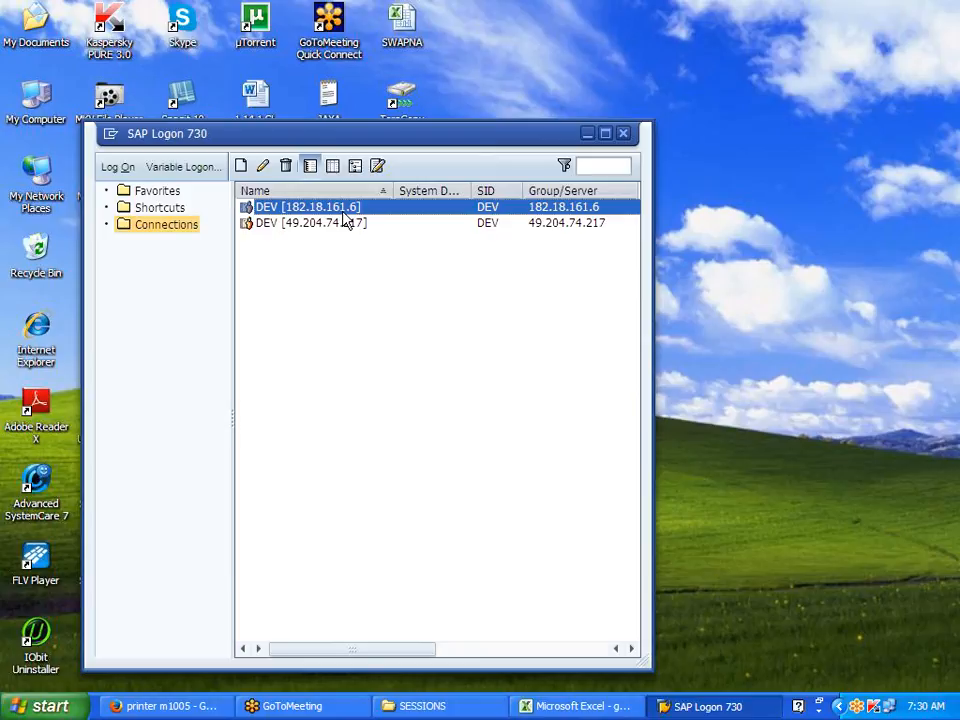
# Step: Log on to the DEV connection in client 800 using the saved user name and the account password
pyautogui.doubleClick(343, 214)
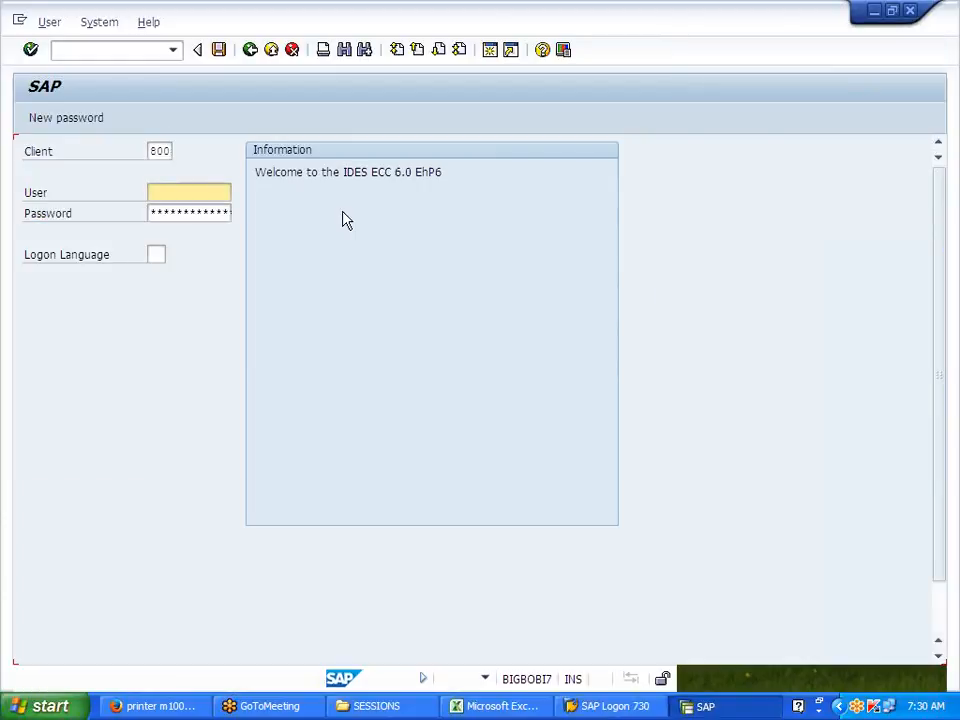
pyautogui.click(182, 193)
pyautogui.click(181, 209)
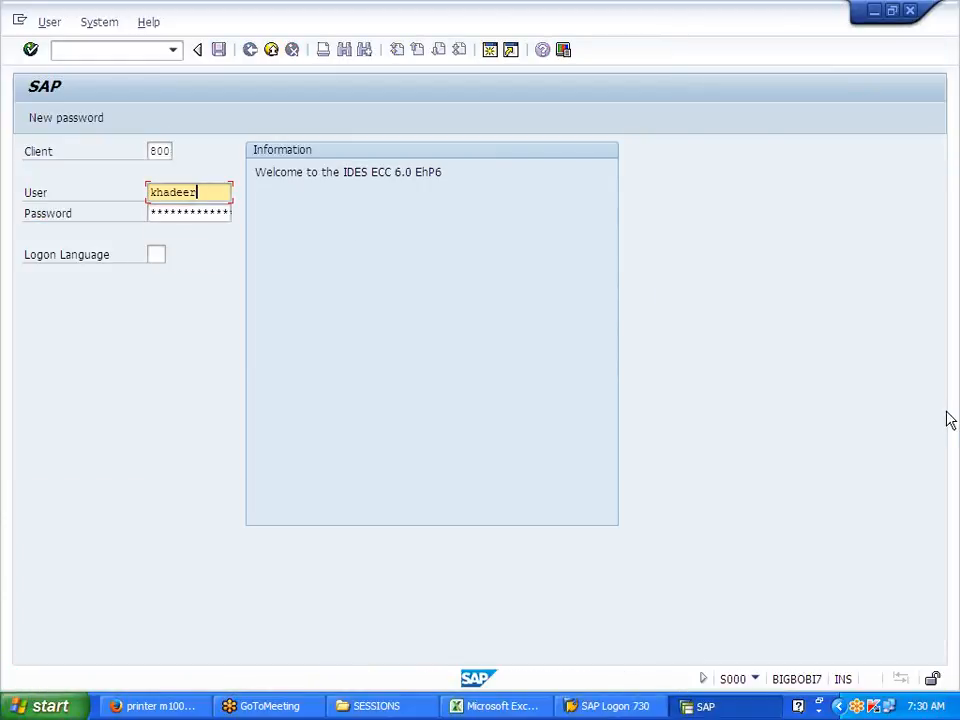
pyautogui.press('Tab')
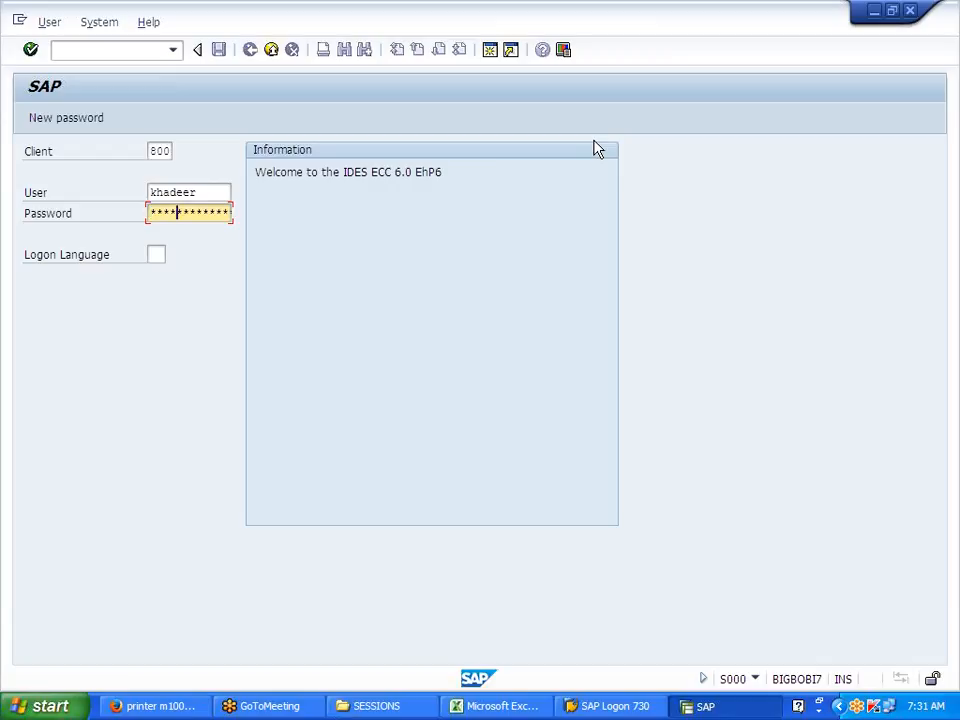
pyautogui.press('Return')
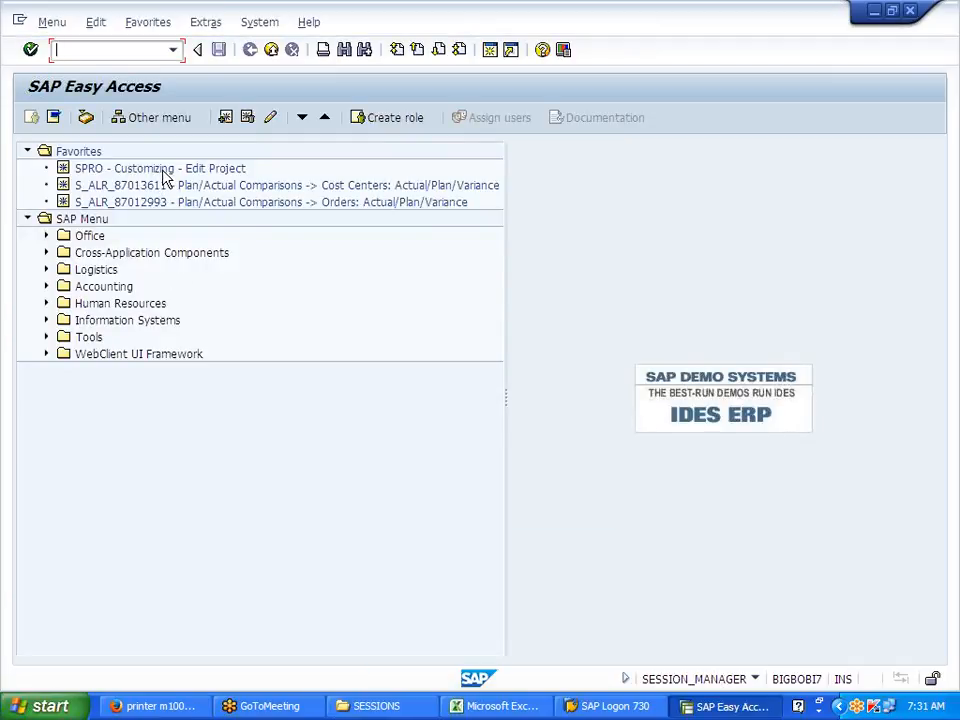
# Step: From SPRO, drill into Logistics - General > Material Master > Basic Settings > Material Types and run Define Attributes
pyautogui.click(165, 171)
pyautogui.doubleClick(165, 172)
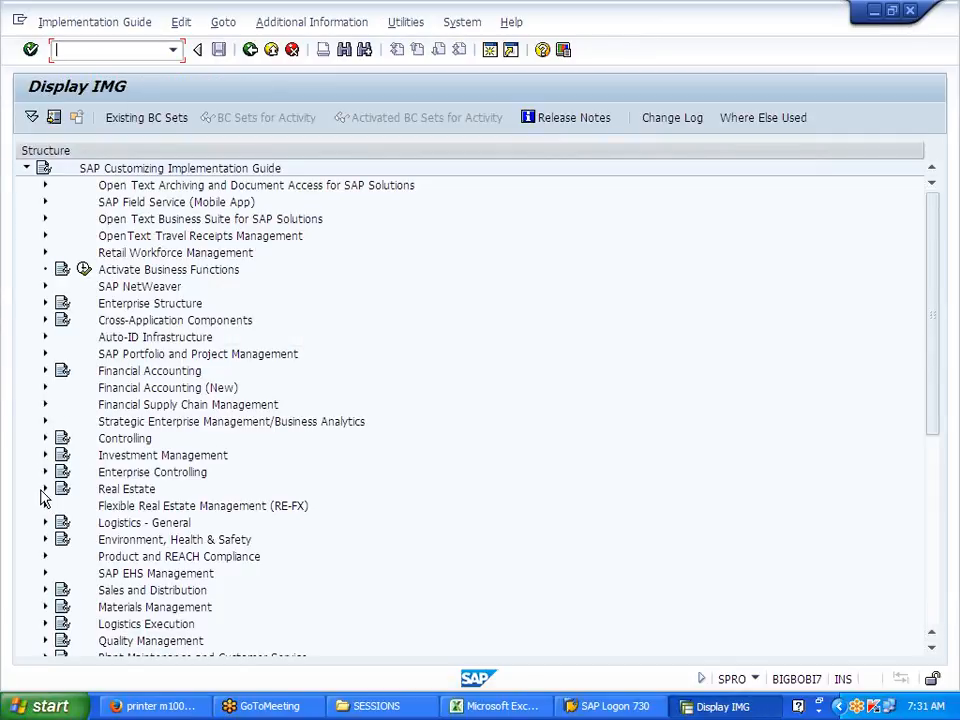
pyautogui.click(103, 522)
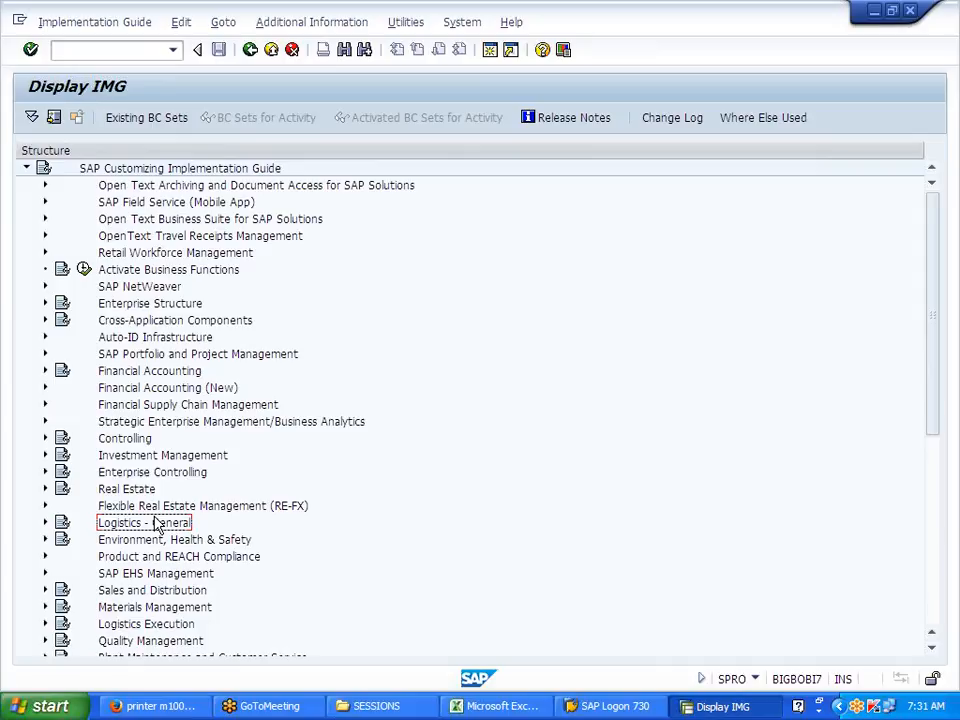
pyautogui.scroll(-3, 155, 522)
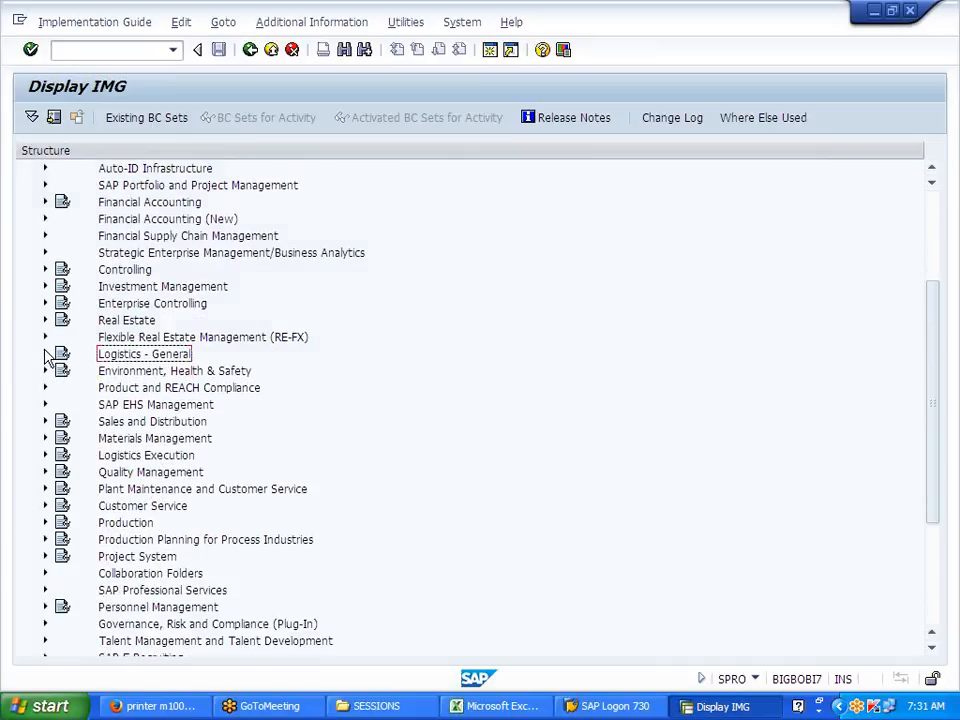
pyautogui.click(44, 353)
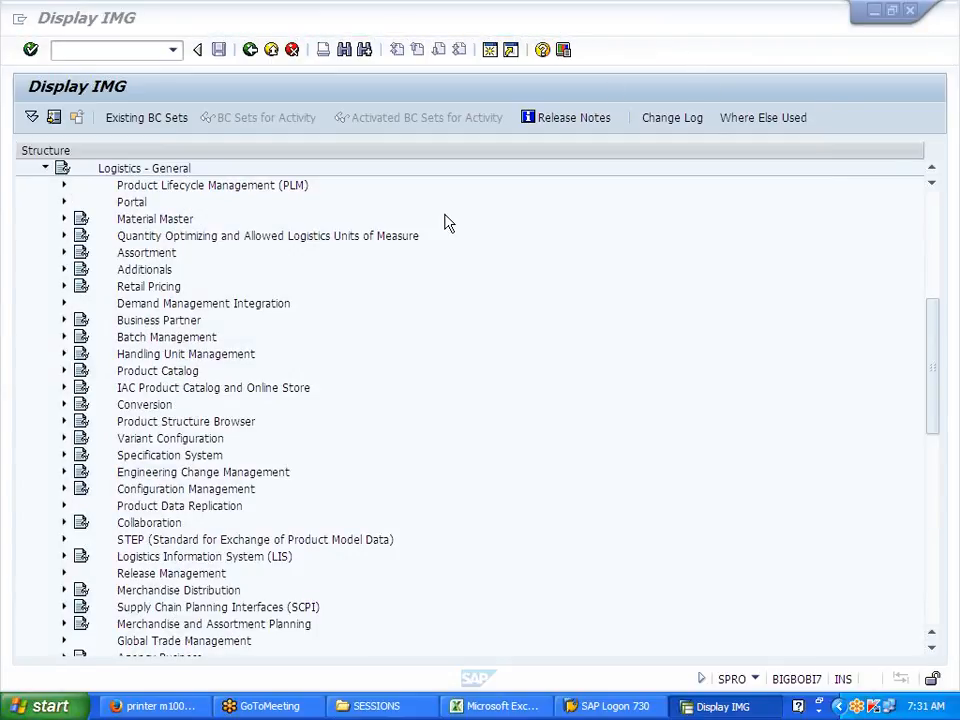
pyautogui.click(63, 219)
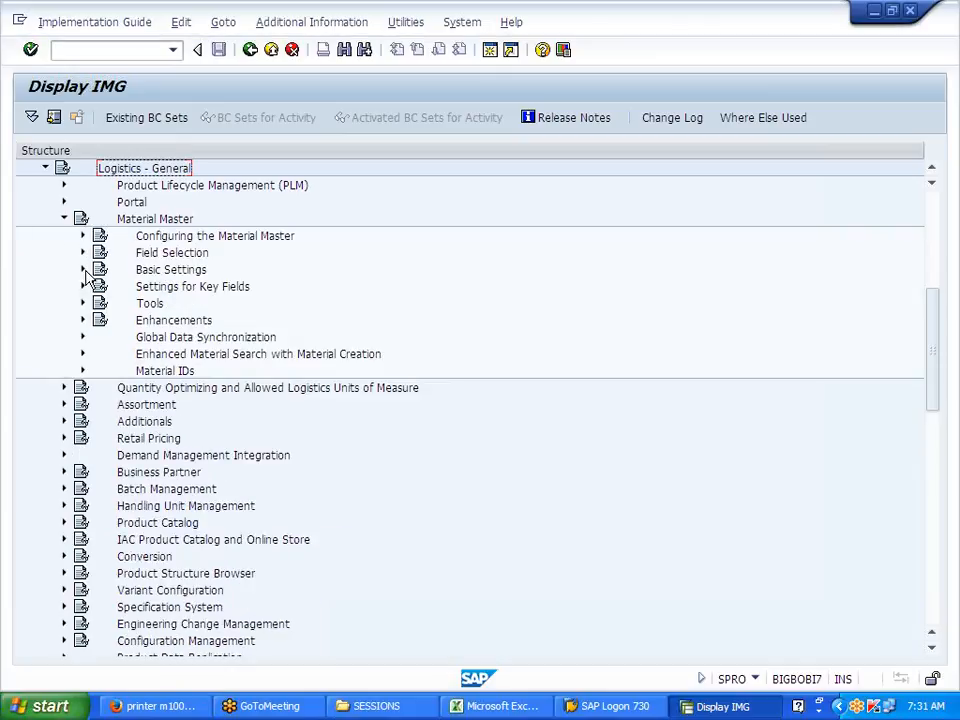
pyautogui.click(82, 270)
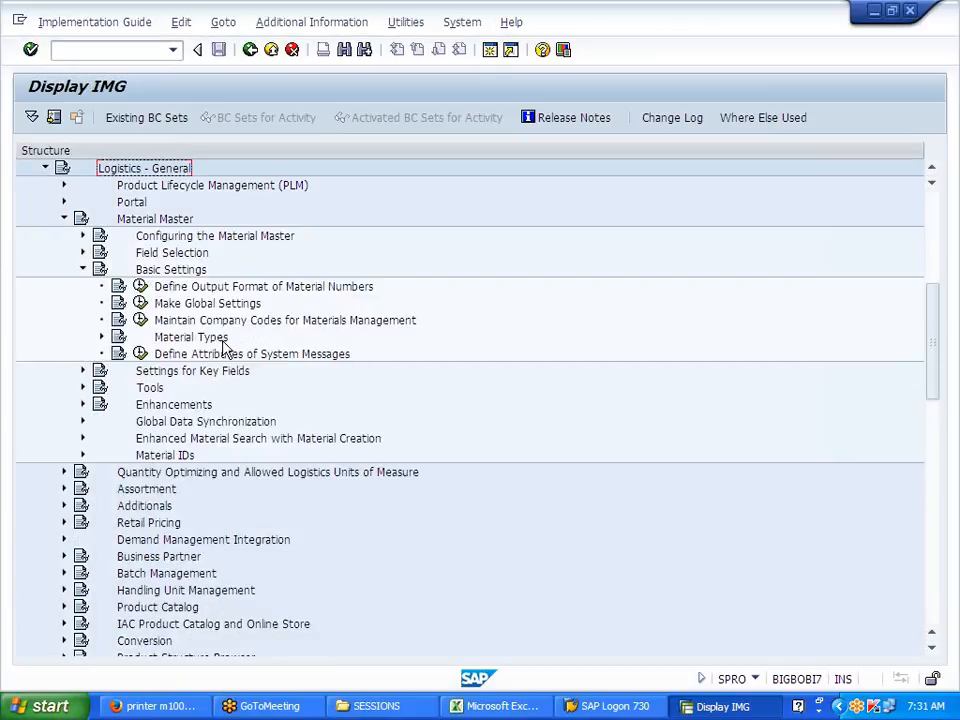
pyautogui.click(102, 338)
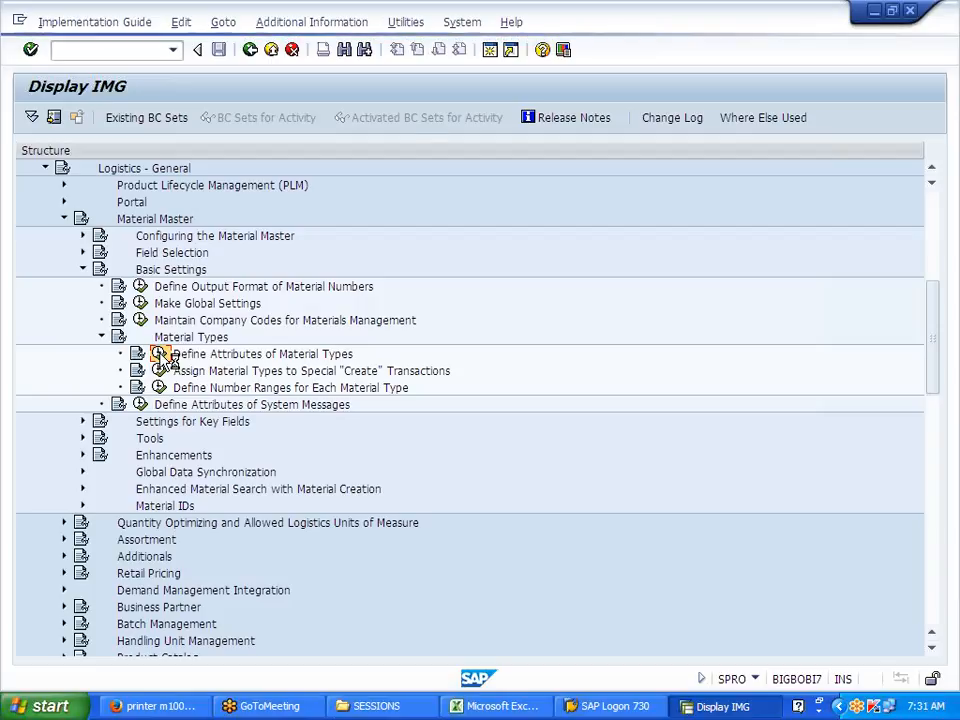
pyautogui.click(160, 355)
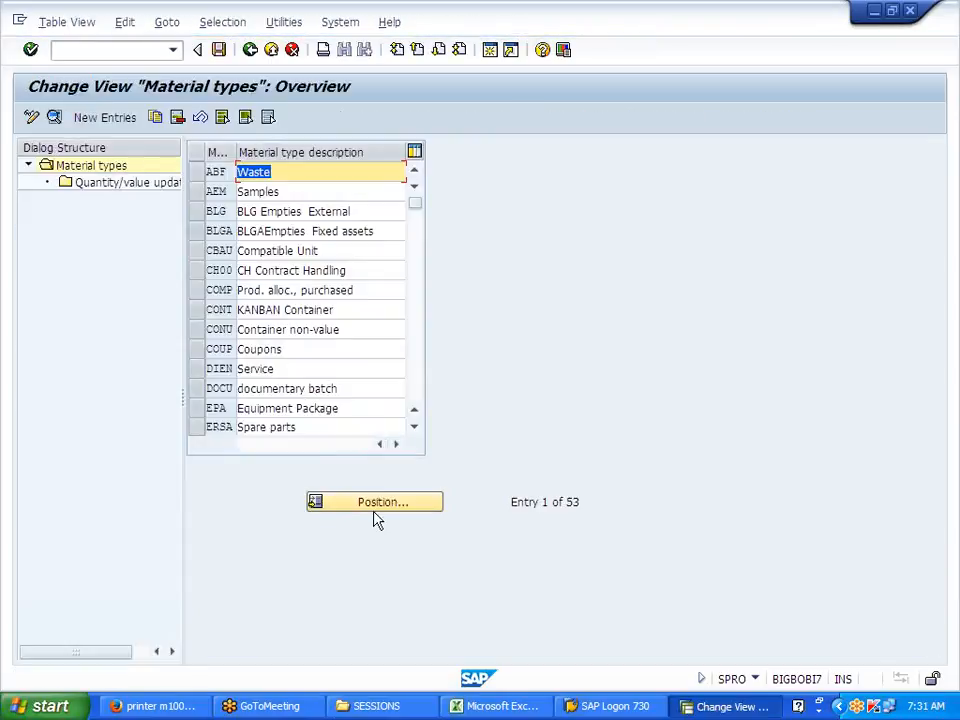
# Step: Jump to material type FERT, check its quantity/value updating for valuation area J700, then go back
pyautogui.click(378, 502)
pyautogui.write('fert')
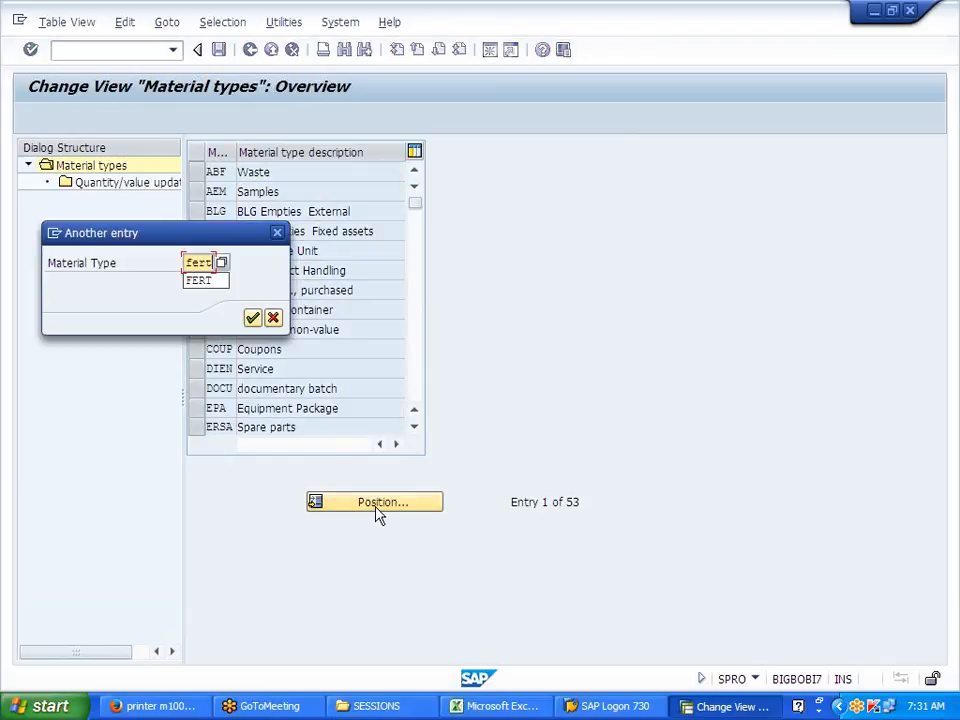
pyautogui.press('Return')
pyautogui.press('Return')
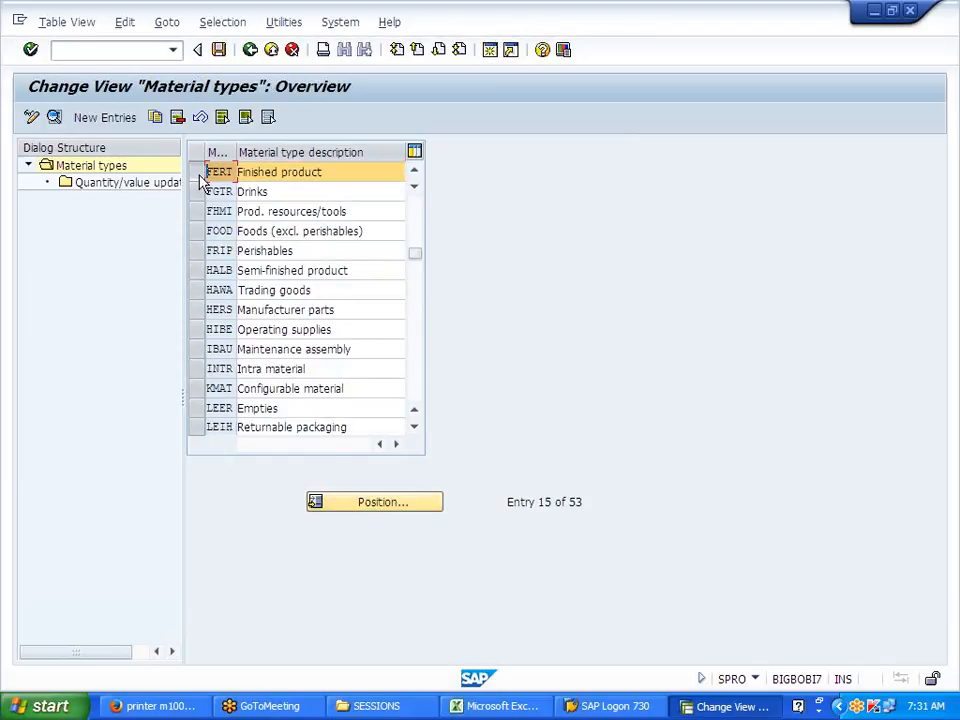
pyautogui.doubleClick(153, 189)
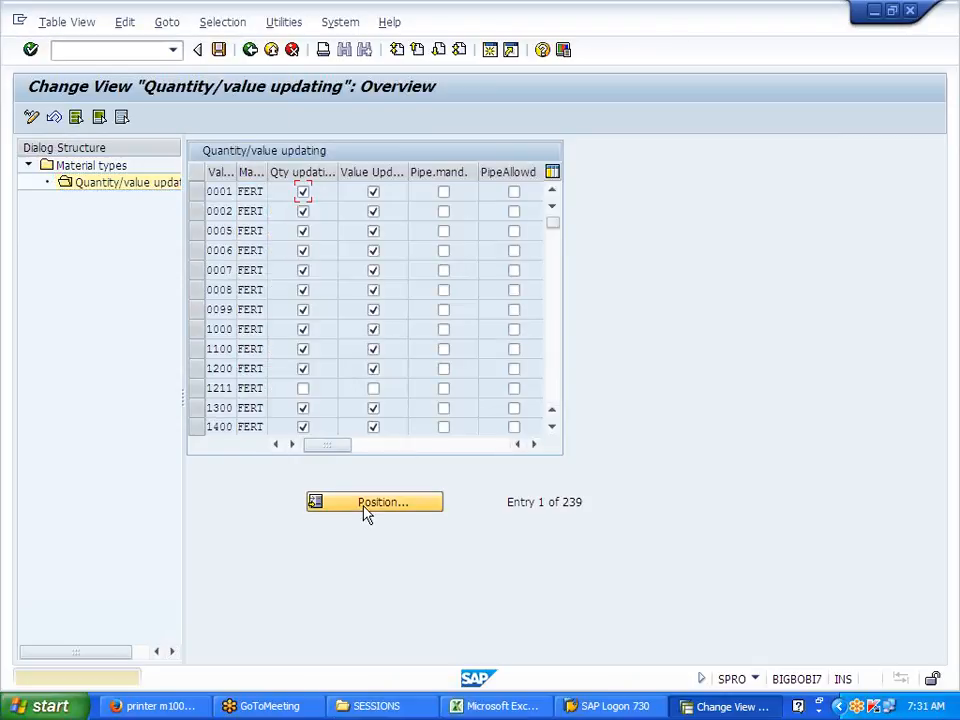
pyautogui.click(370, 502)
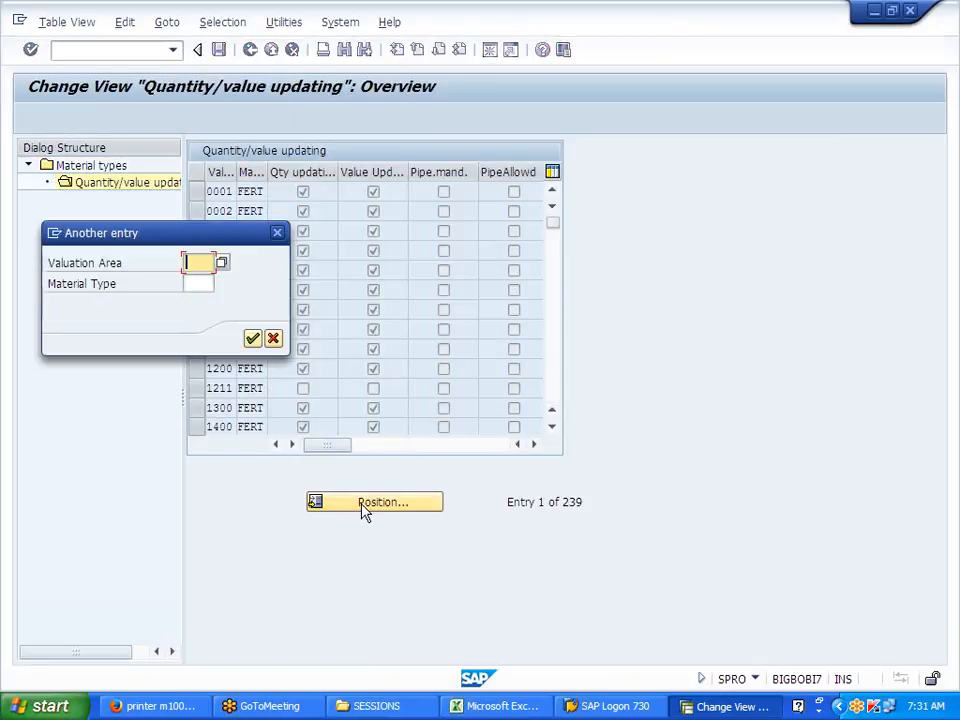
pyautogui.write('J700')
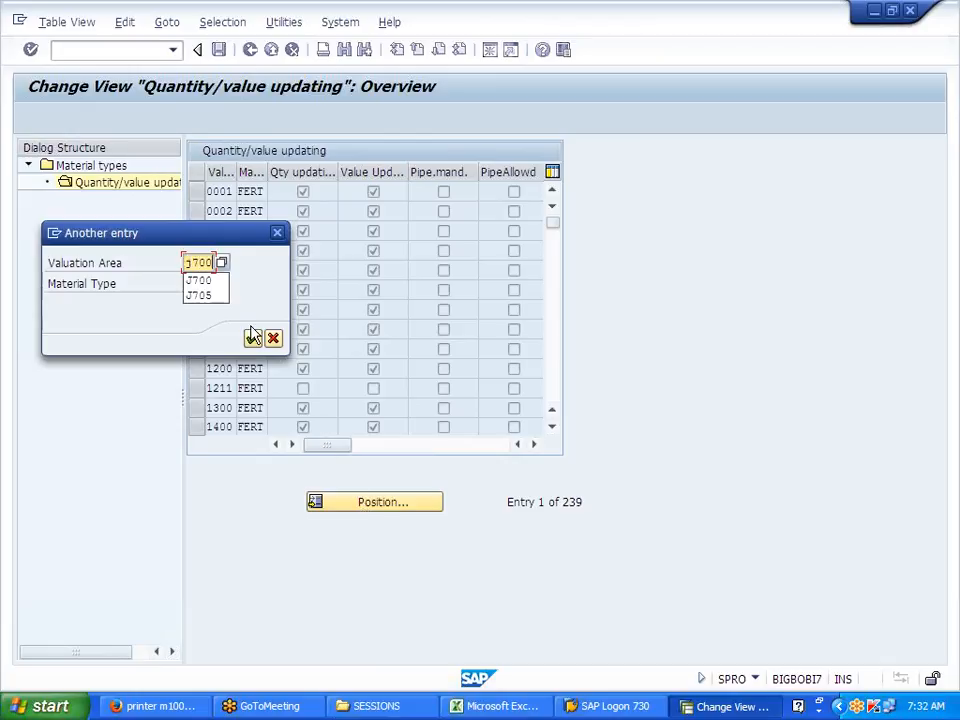
pyautogui.click(253, 337)
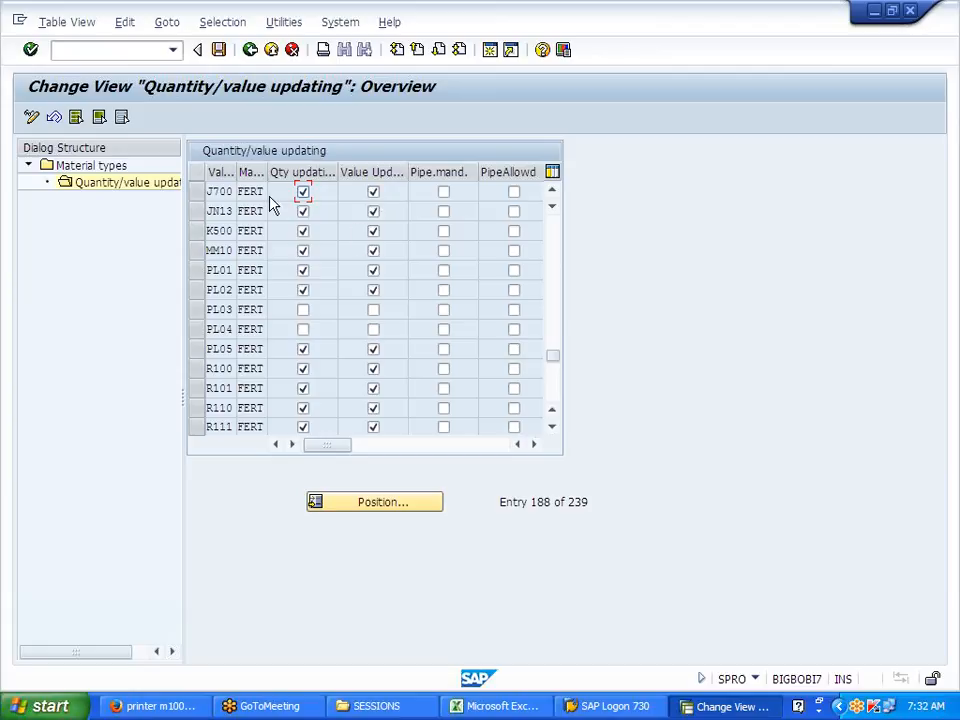
pyautogui.click(251, 52)
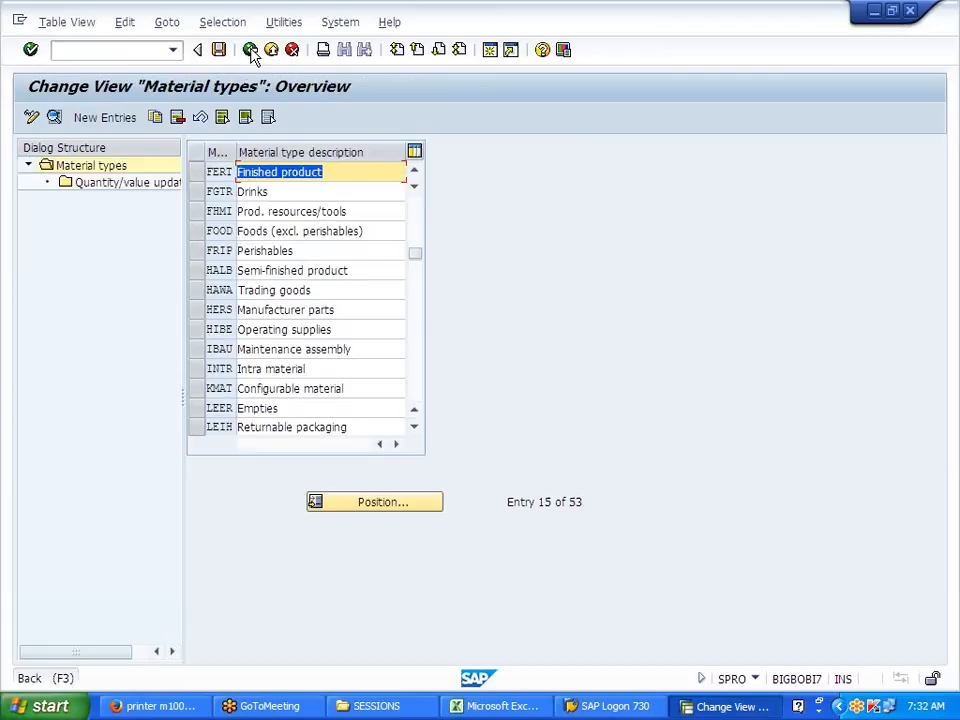
# Step: Return to the IMG tree and collapse the Material Master and Logistics - General branches
pyautogui.click(251, 50)
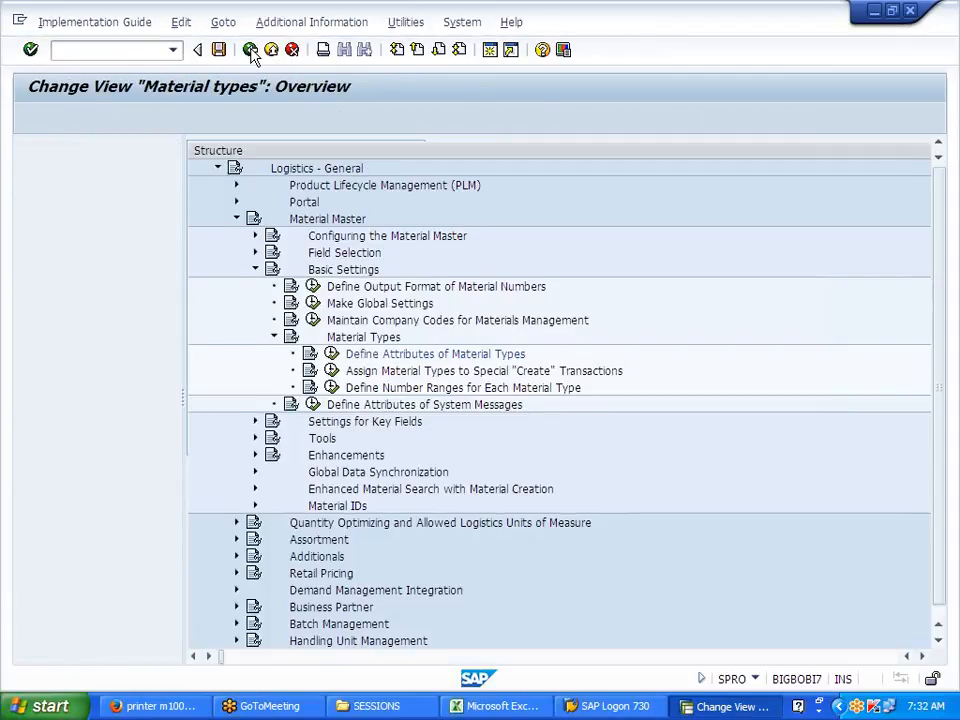
pyautogui.click(102, 337)
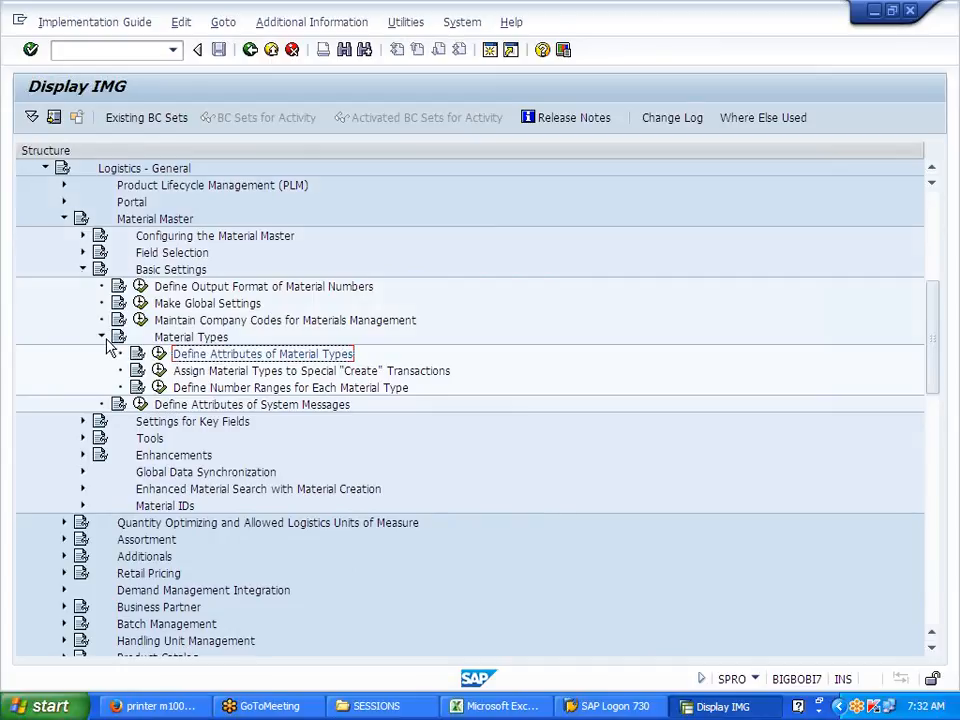
pyautogui.click(83, 269)
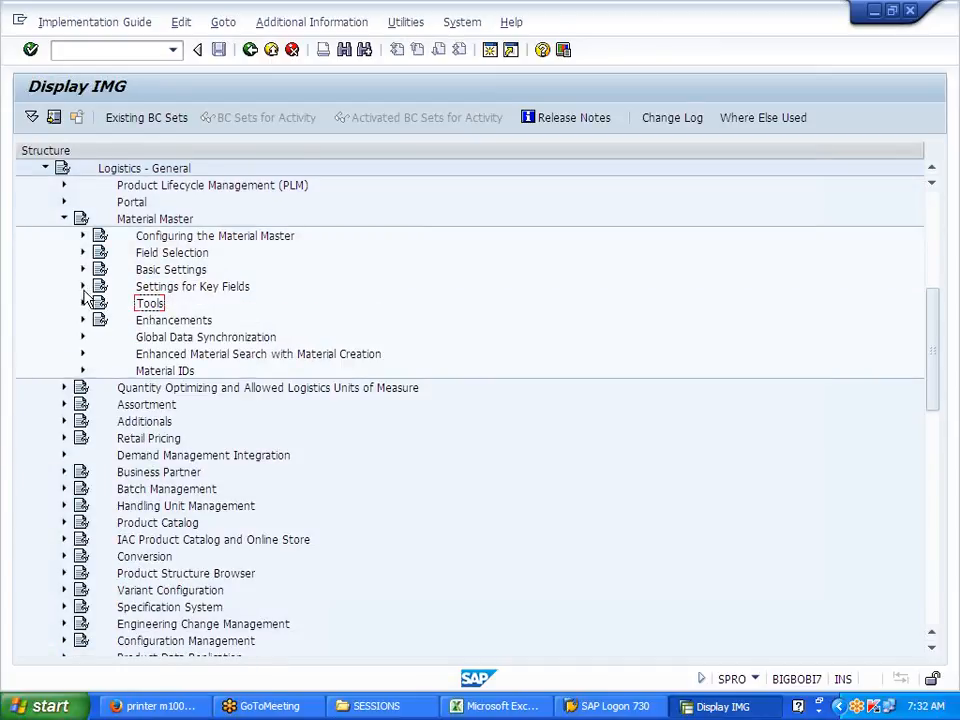
pyautogui.click(83, 286)
pyautogui.click(214, 304)
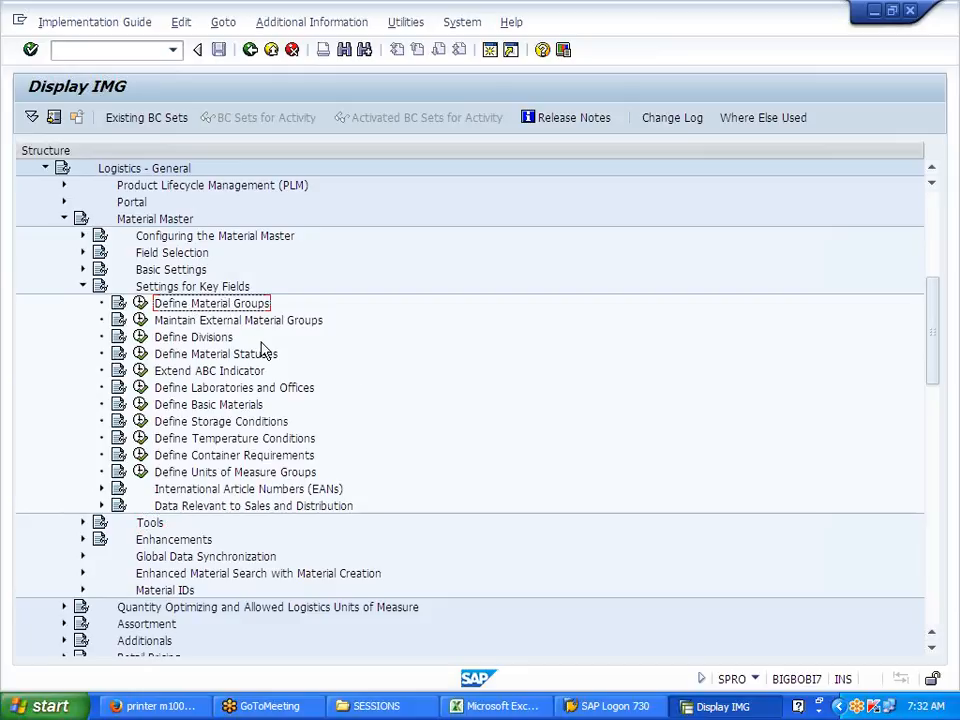
pyautogui.click(83, 287)
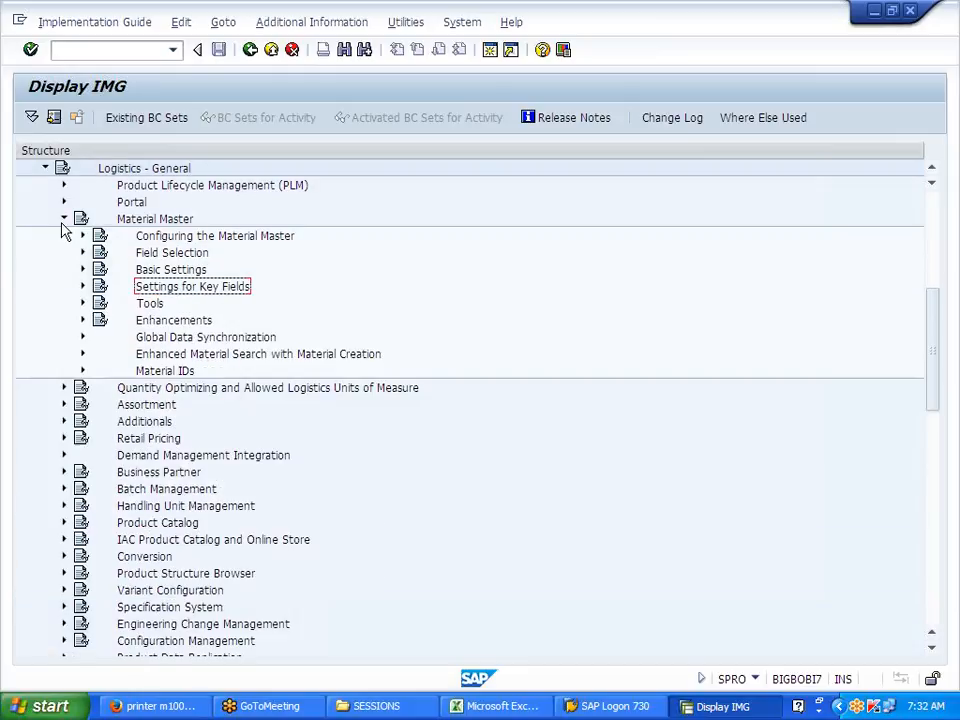
pyautogui.click(64, 219)
pyautogui.click(44, 170)
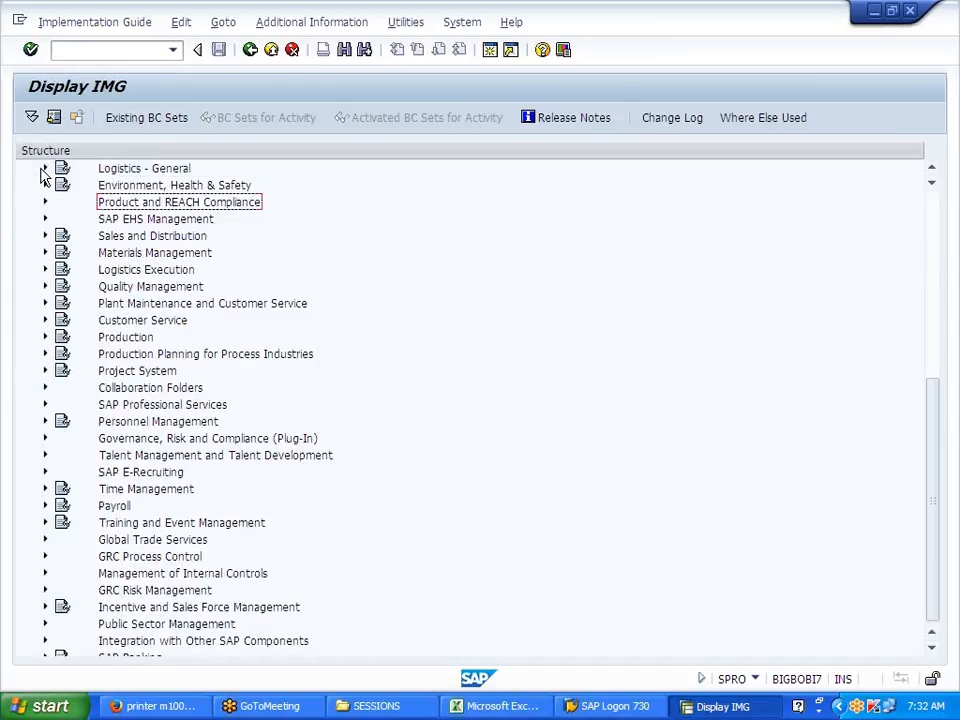
# Step: Expand Sales and Distribution > Basic Functions > Pricing > Pricing Control and run Define And Assign Pricing Procedures
pyautogui.click(43, 236)
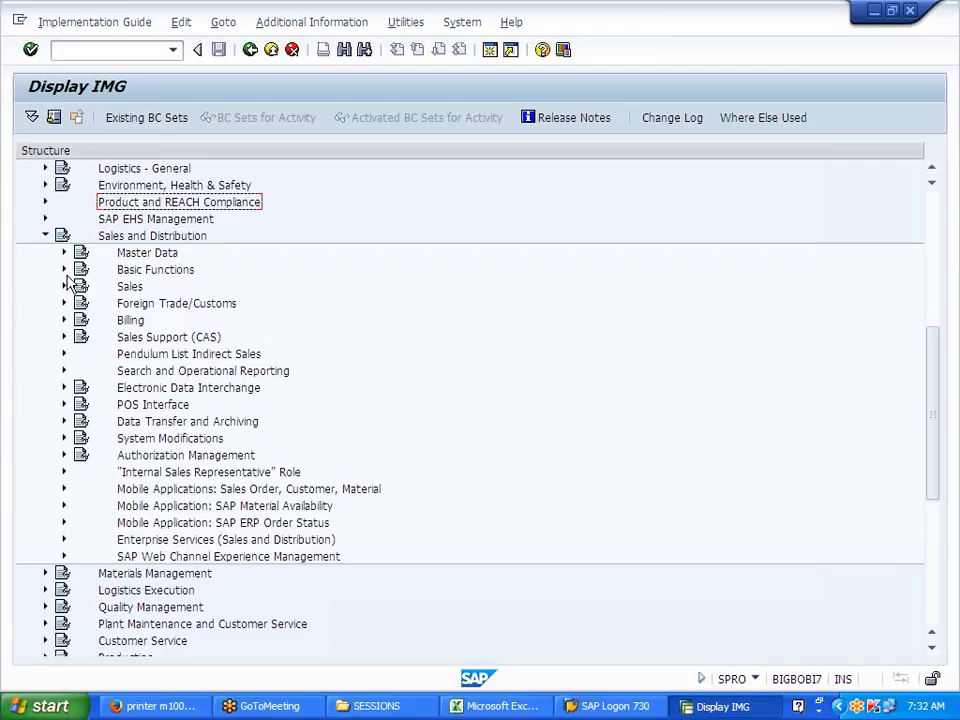
pyautogui.click(64, 269)
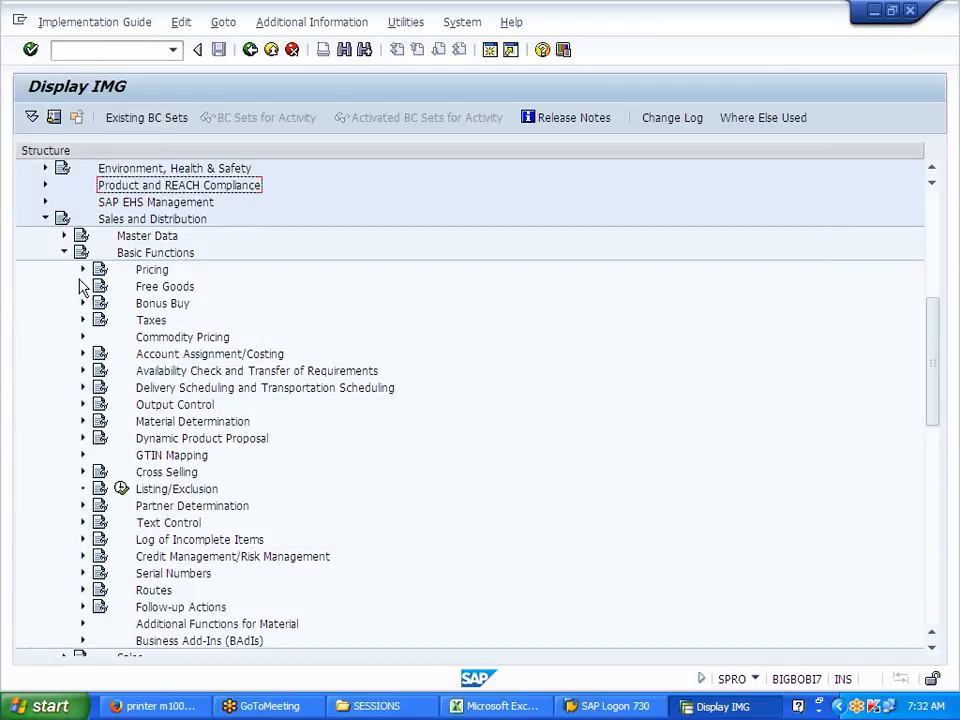
pyautogui.click(82, 270)
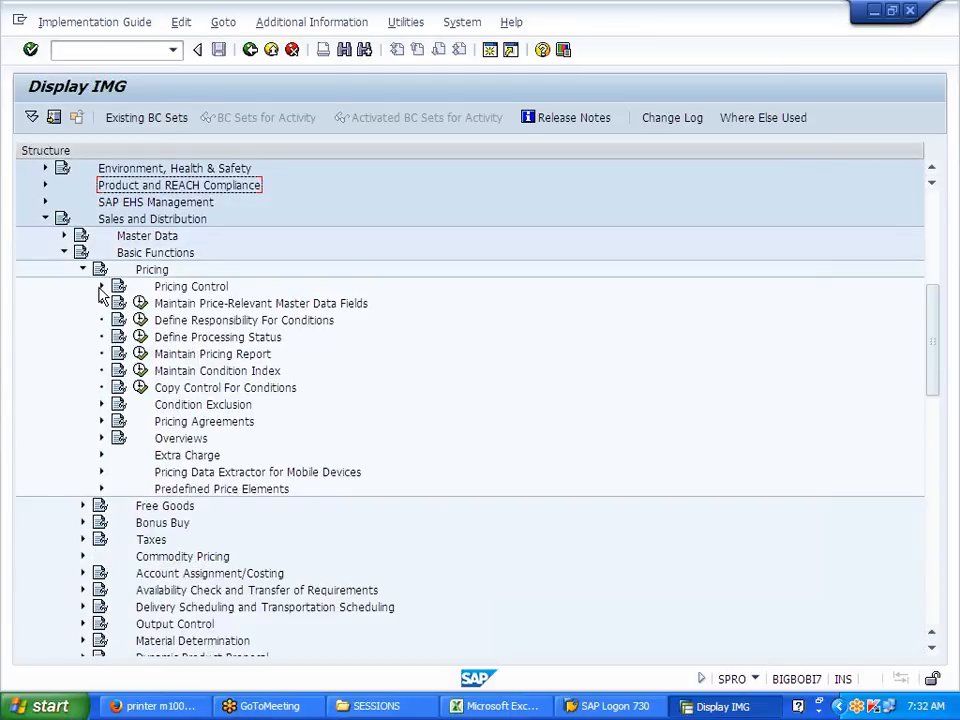
pyautogui.click(101, 286)
pyautogui.click(245, 358)
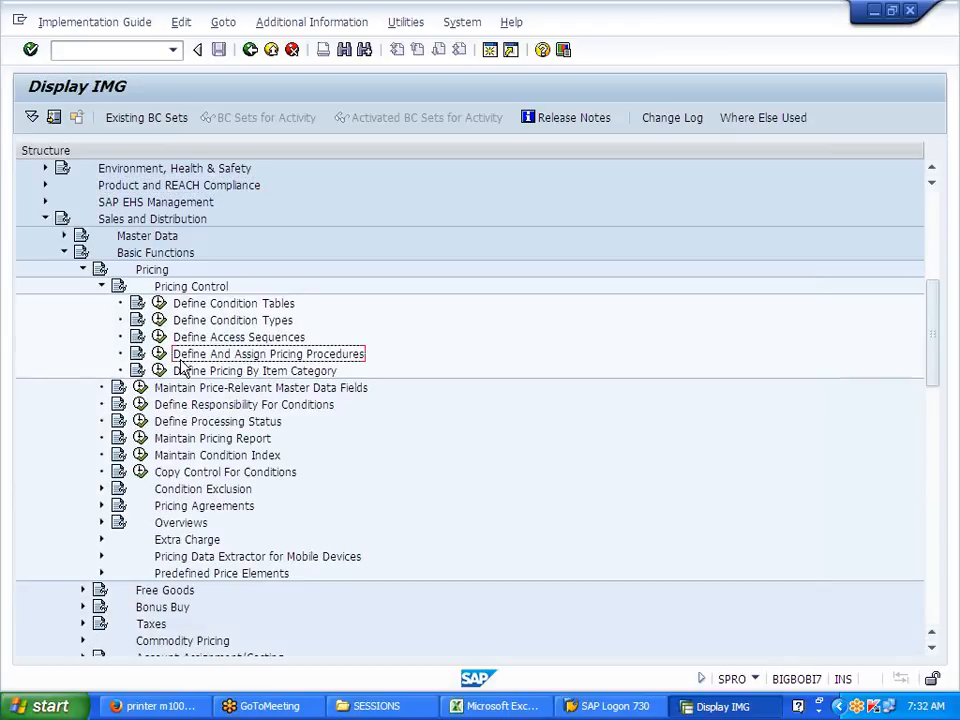
pyautogui.click(158, 356)
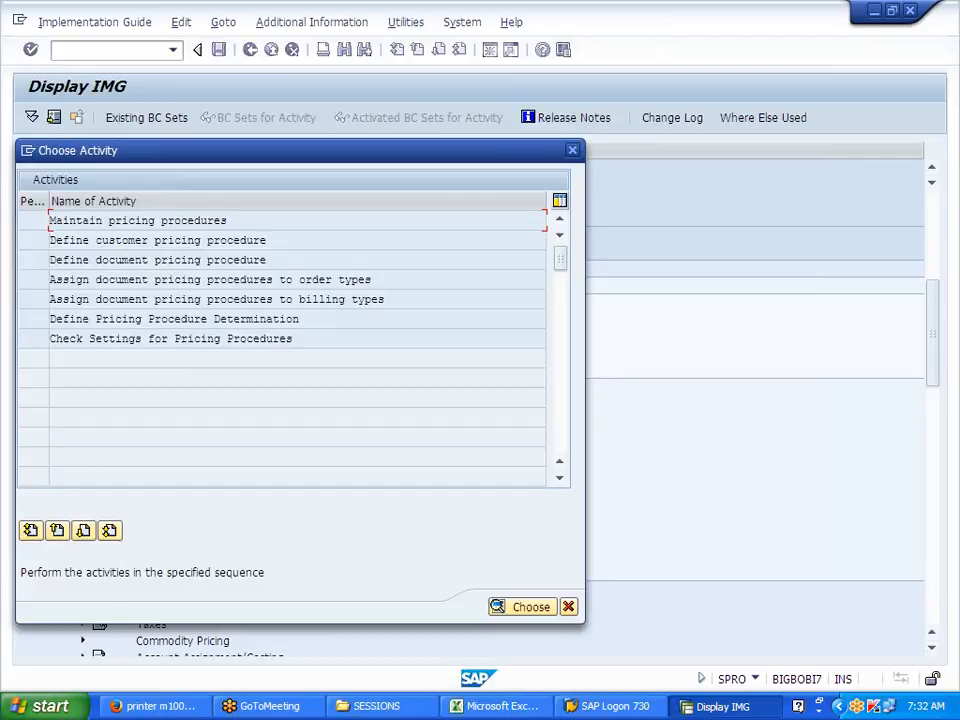
# Step: Open Define Pricing Procedure Determination and start New Entries alongside the existing RVAA01 rows
pyautogui.moveTo(298, 319); pyautogui.dragTo(50, 319)
pyautogui.doubleClick(129, 319)
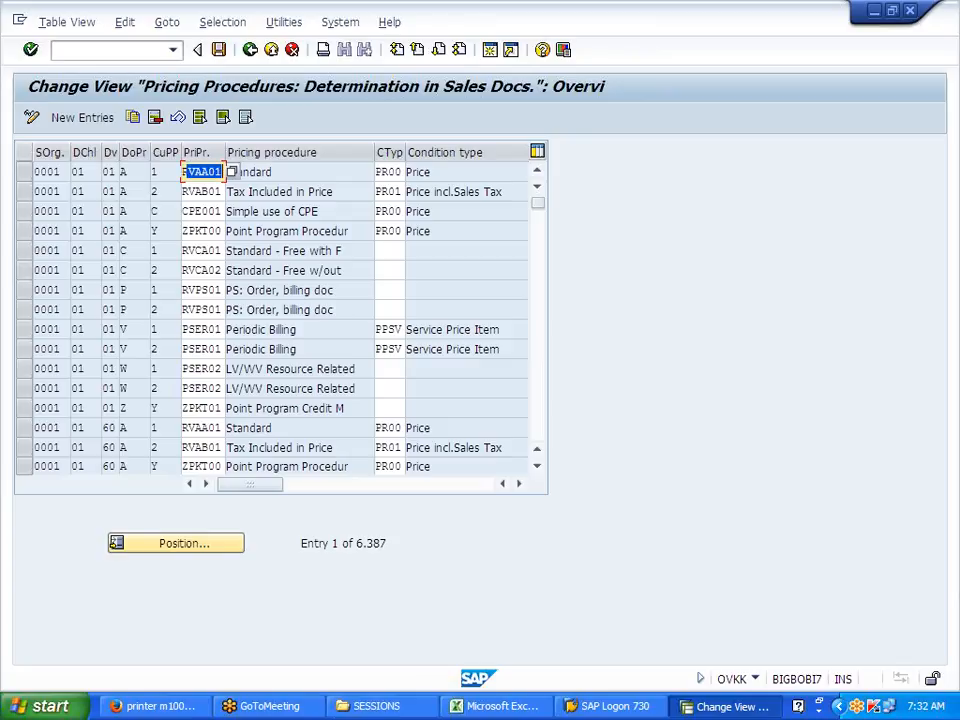
pyautogui.click(222, 172)
pyautogui.click(92, 119)
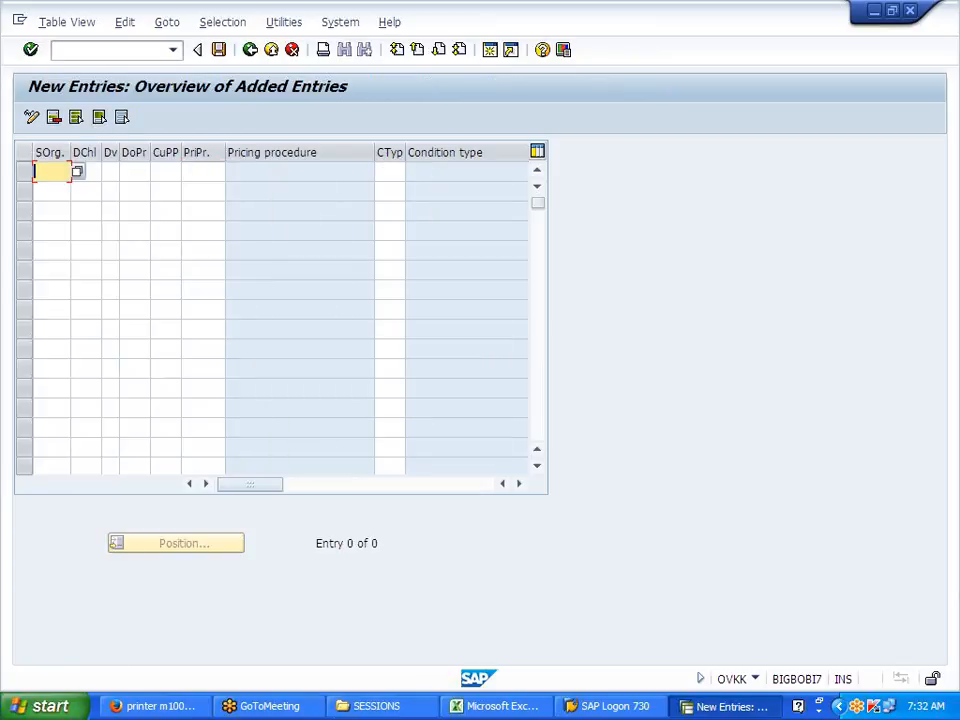
# Step: Begin the new row with pricing procedure RVAA0, sales organization J700 and distribution channel J7
pyautogui.click(202, 172)
pyautogui.write('RVAA01')
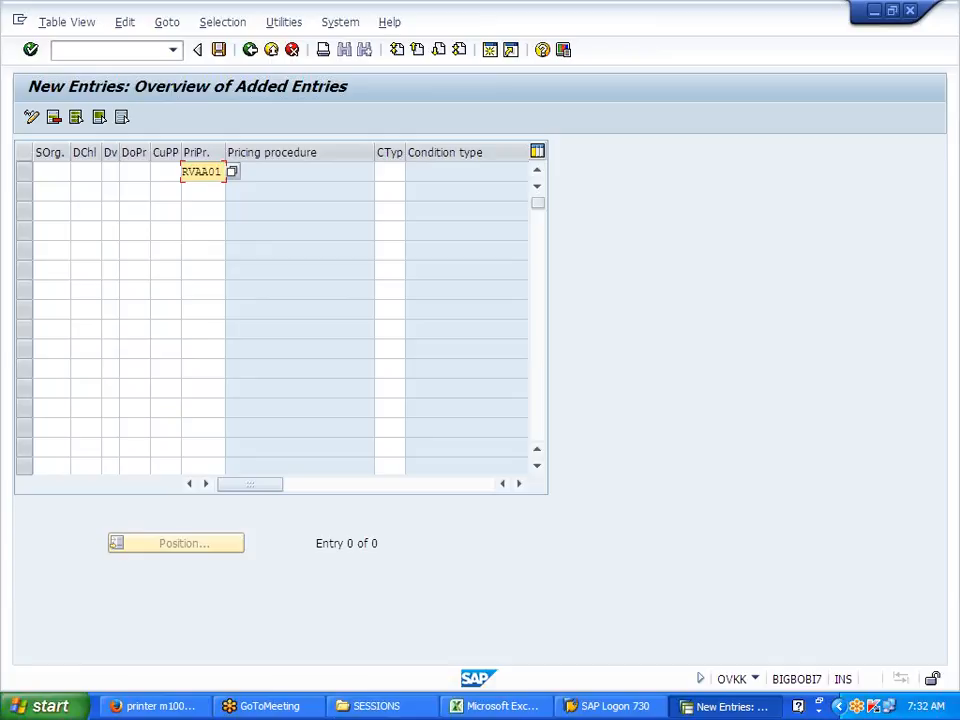
pyautogui.click(51, 172)
pyautogui.write('1700')
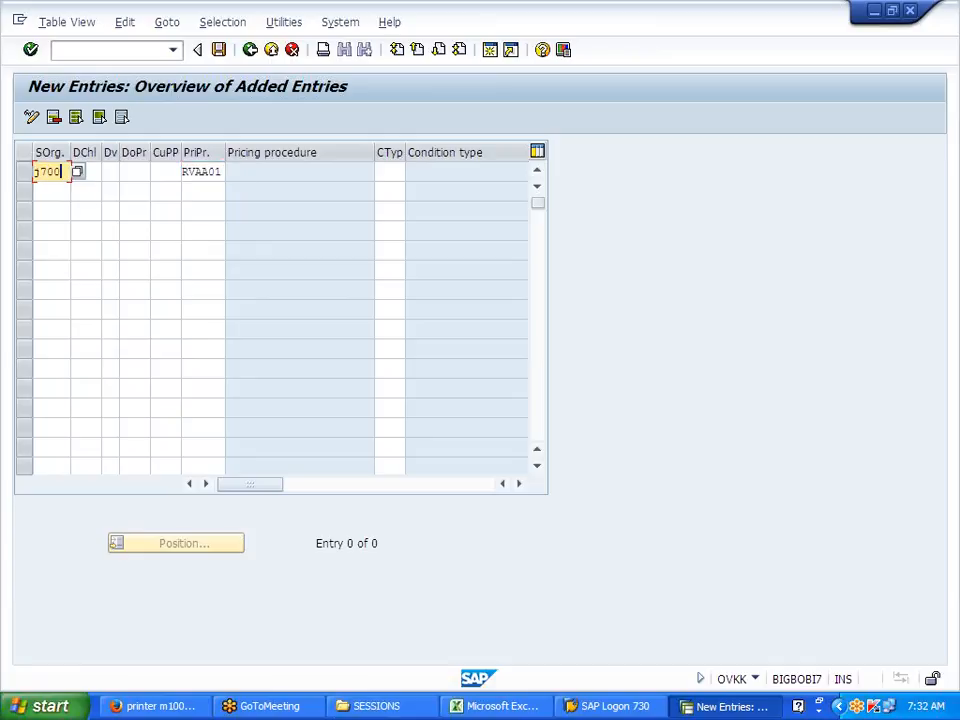
pyautogui.press('BackSpace')
pyautogui.press('BackSpace')
pyautogui.write('J700')
pyautogui.press('Tab')
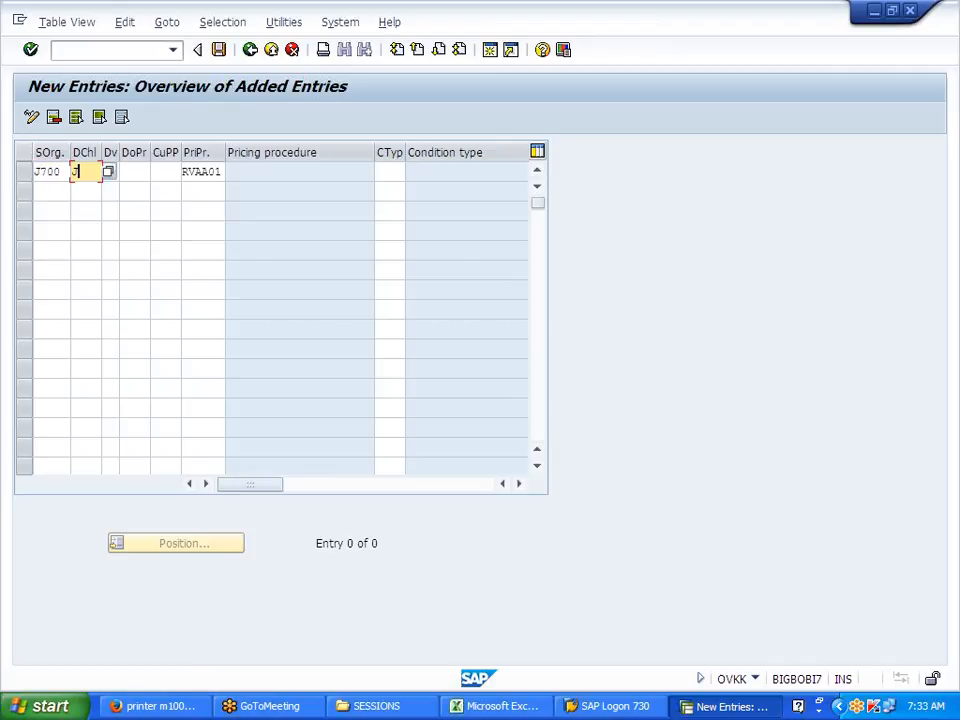
pyautogui.write('J7')
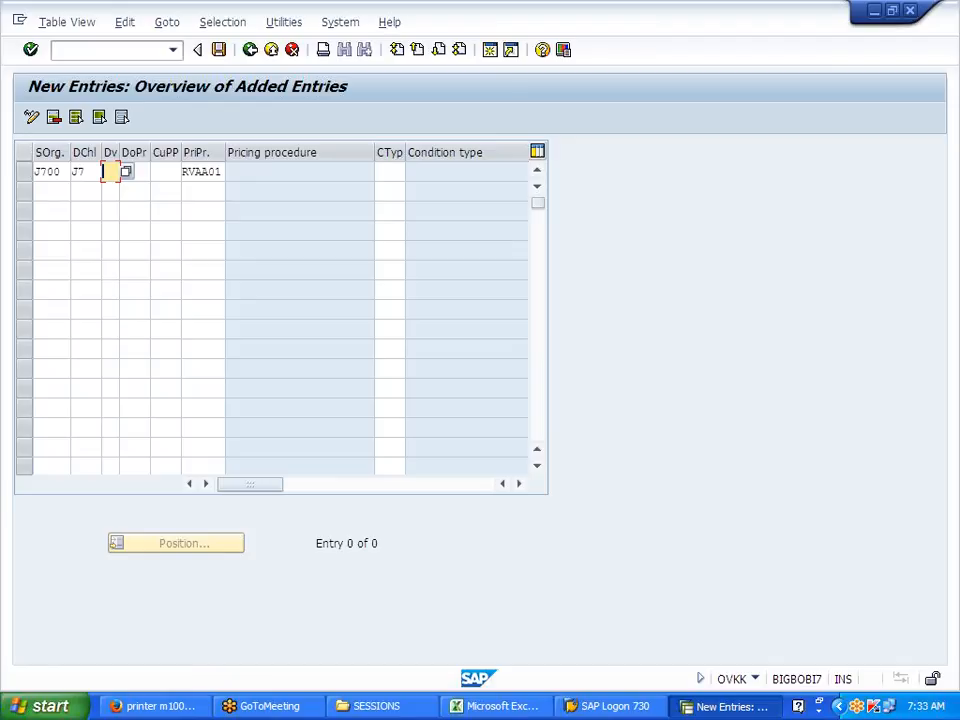
pyautogui.press('Tab')
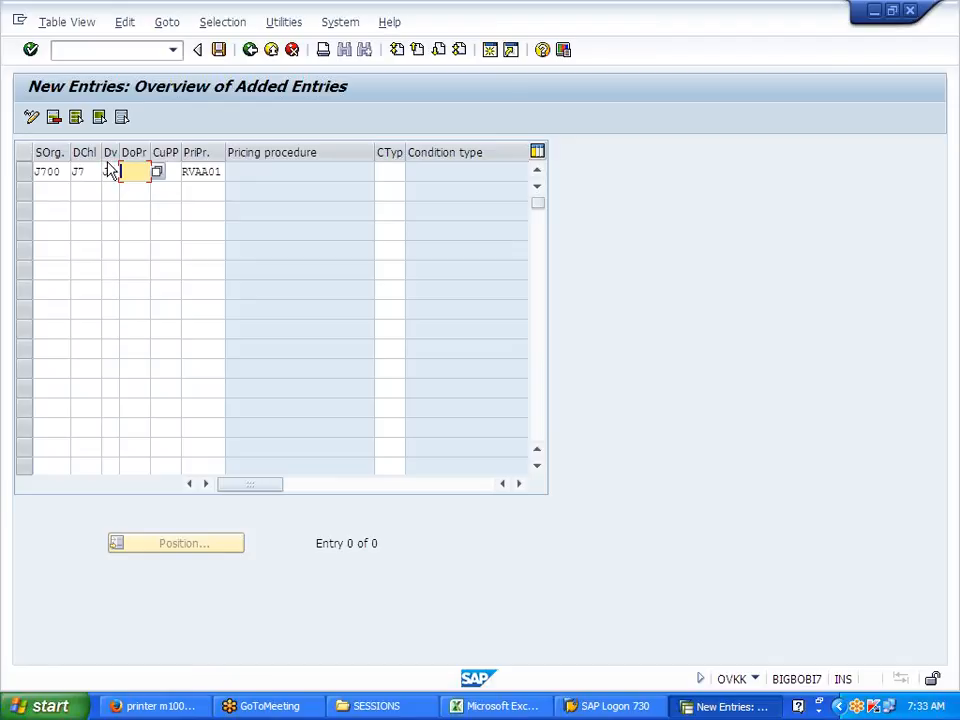
# Step: Choose document procedure A Standard, customer procedure 1 Standard, and condition type PR00
pyautogui.click(158, 171)
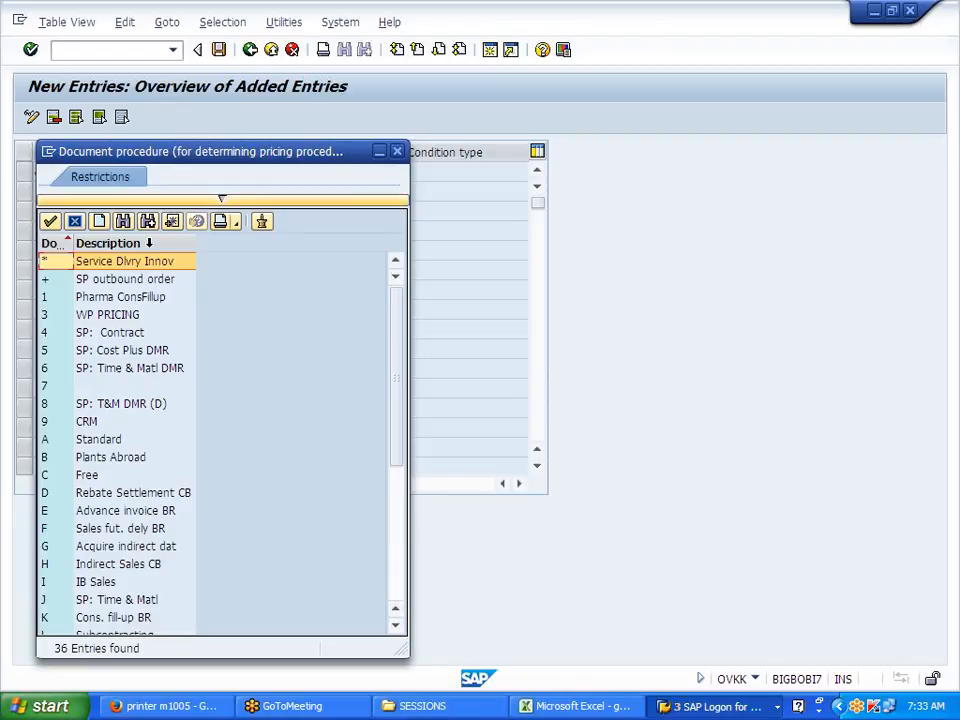
pyautogui.click(89, 440)
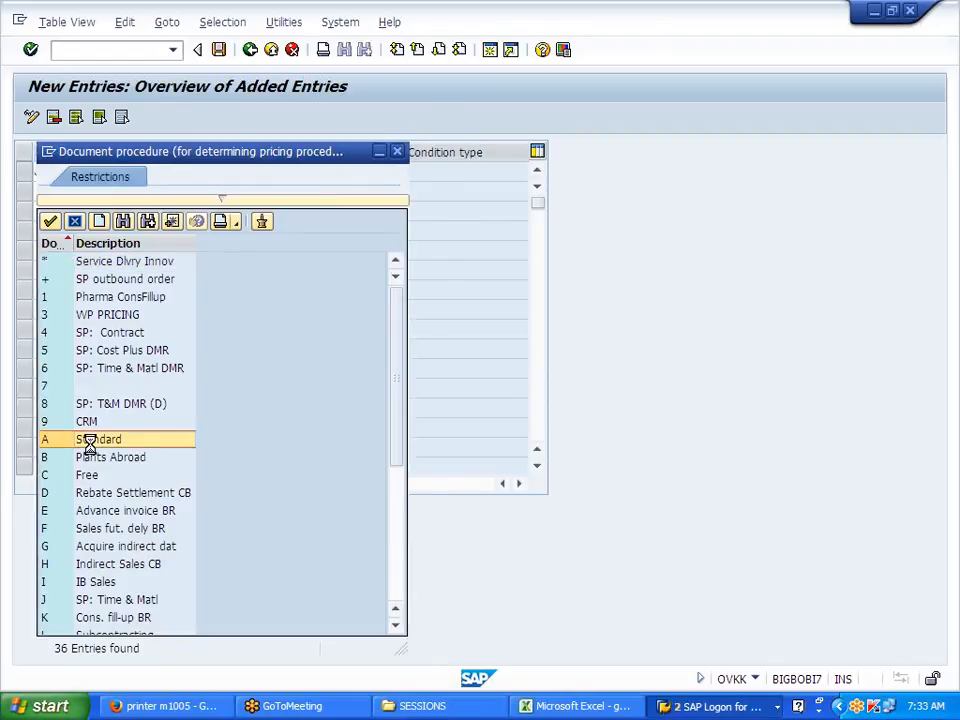
pyautogui.click(168, 172)
pyautogui.click(187, 173)
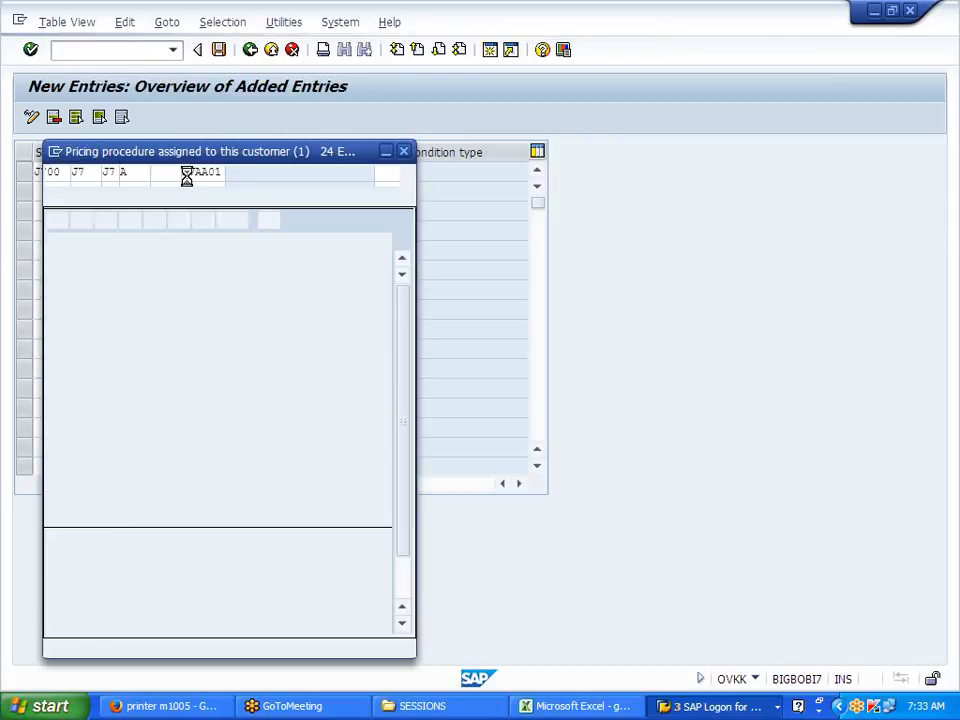
pyautogui.click(122, 299)
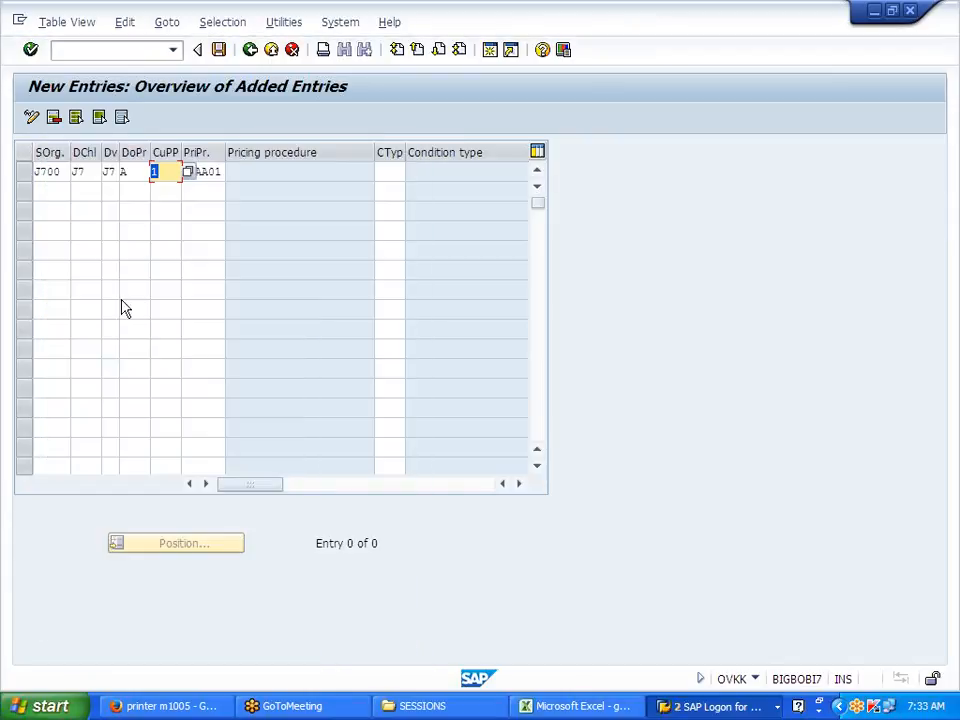
pyautogui.click(385, 174)
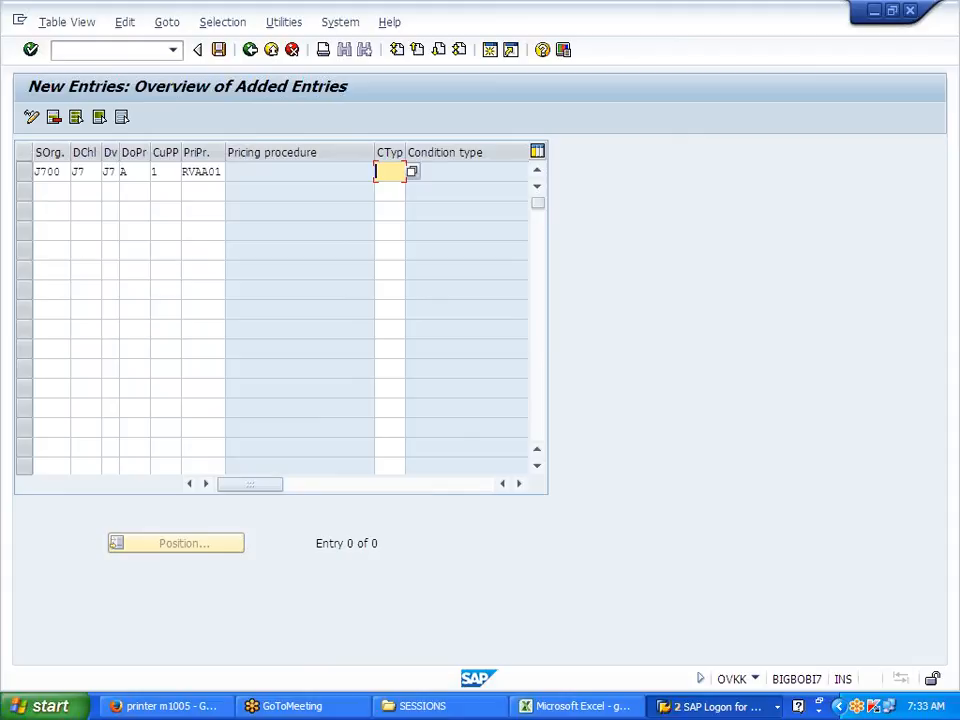
pyautogui.write('P')
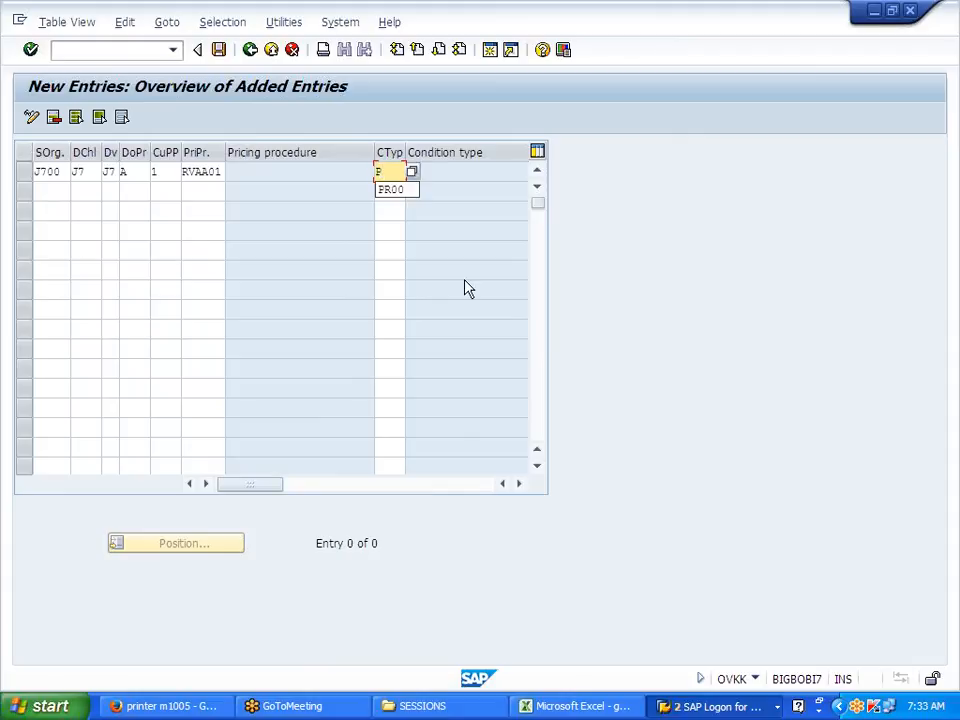
pyautogui.write('R00')
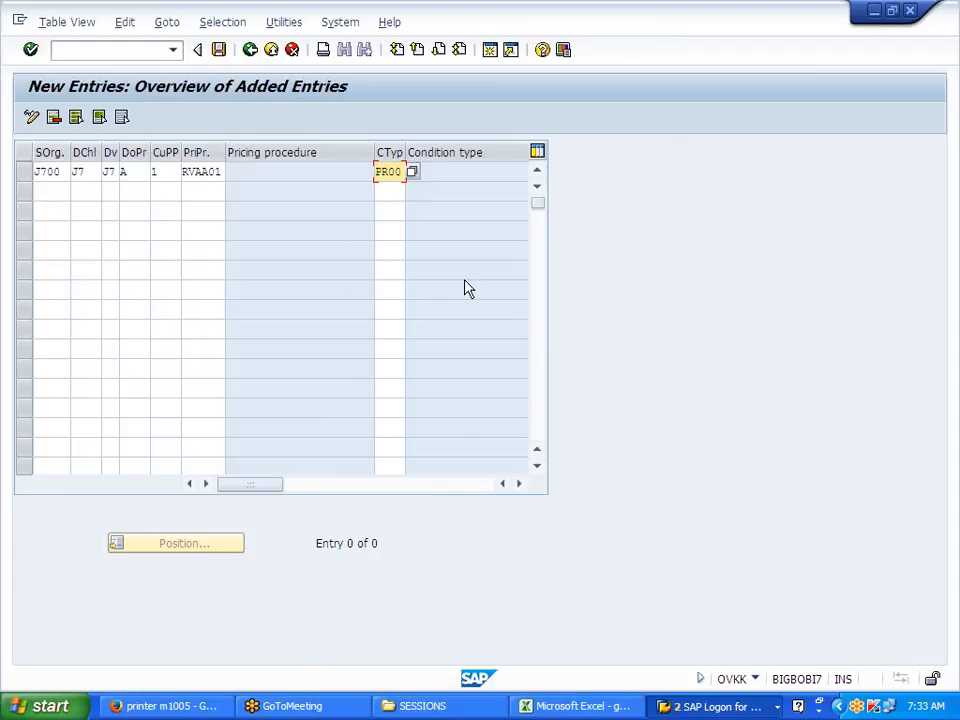
pyautogui.press('Return')
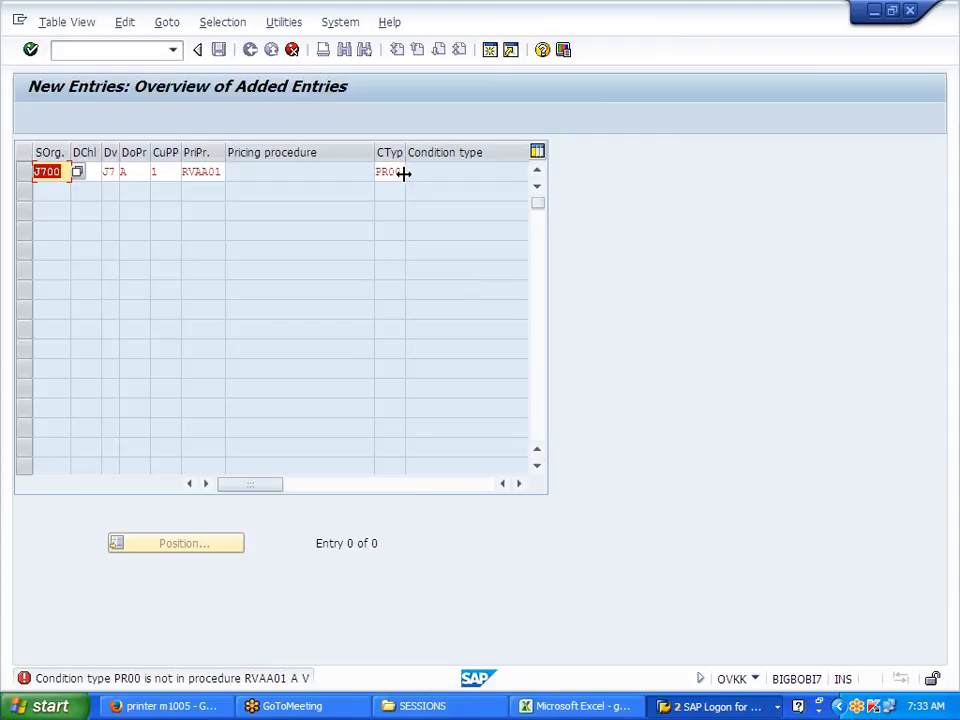
# Step: Discard the unsaved J700 determination entry and return to the pricing activity list
pyautogui.click(125, 171)
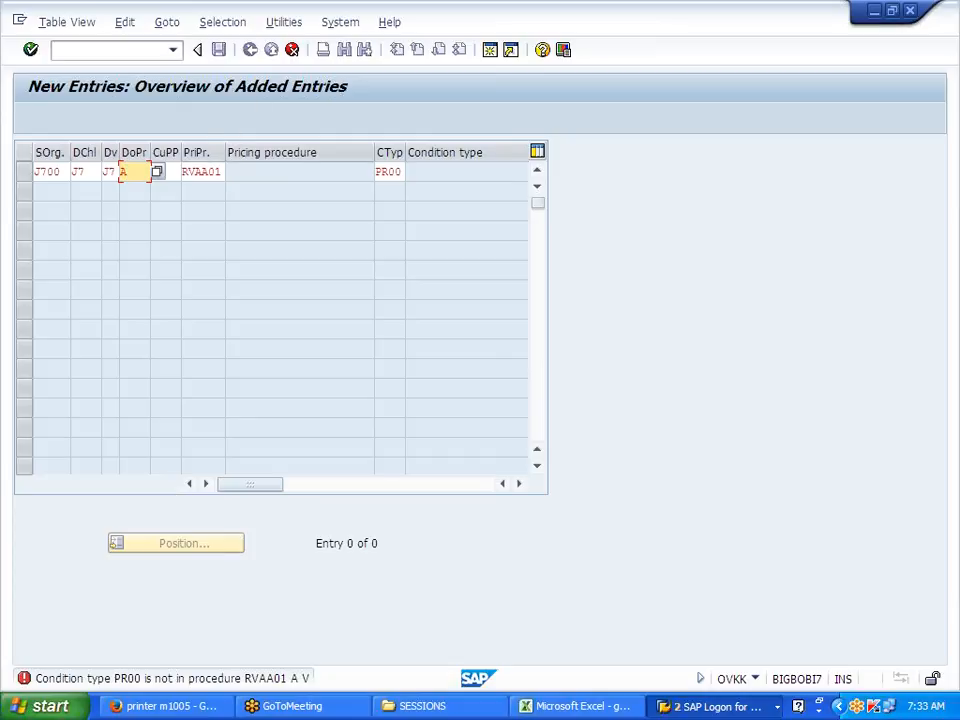
pyautogui.click(196, 172)
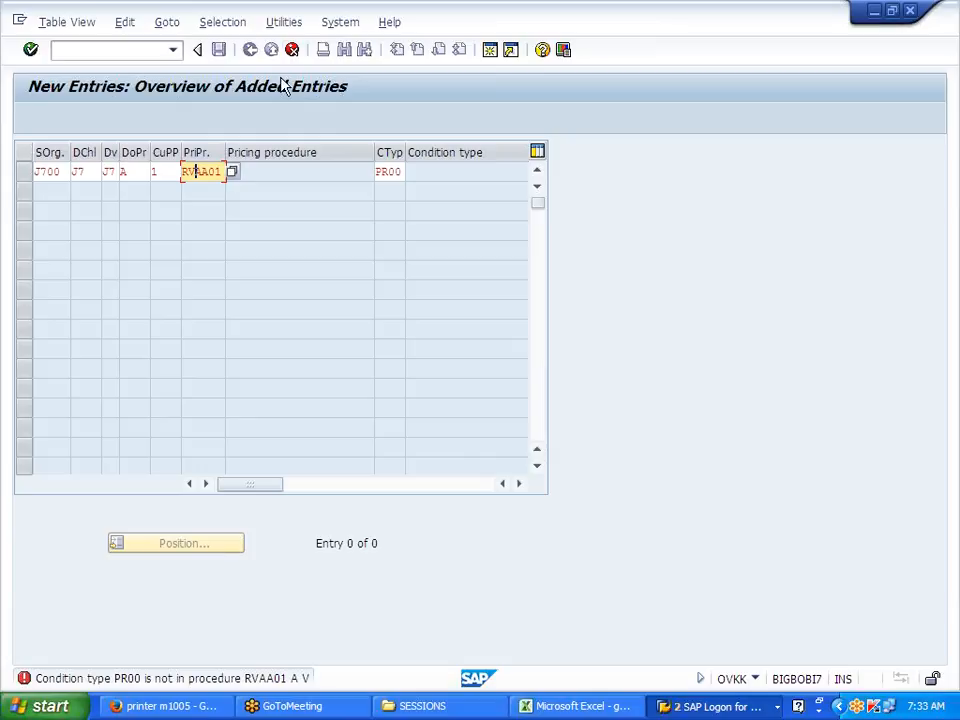
pyautogui.click(292, 50)
pyautogui.click(254, 346)
pyautogui.click(250, 49)
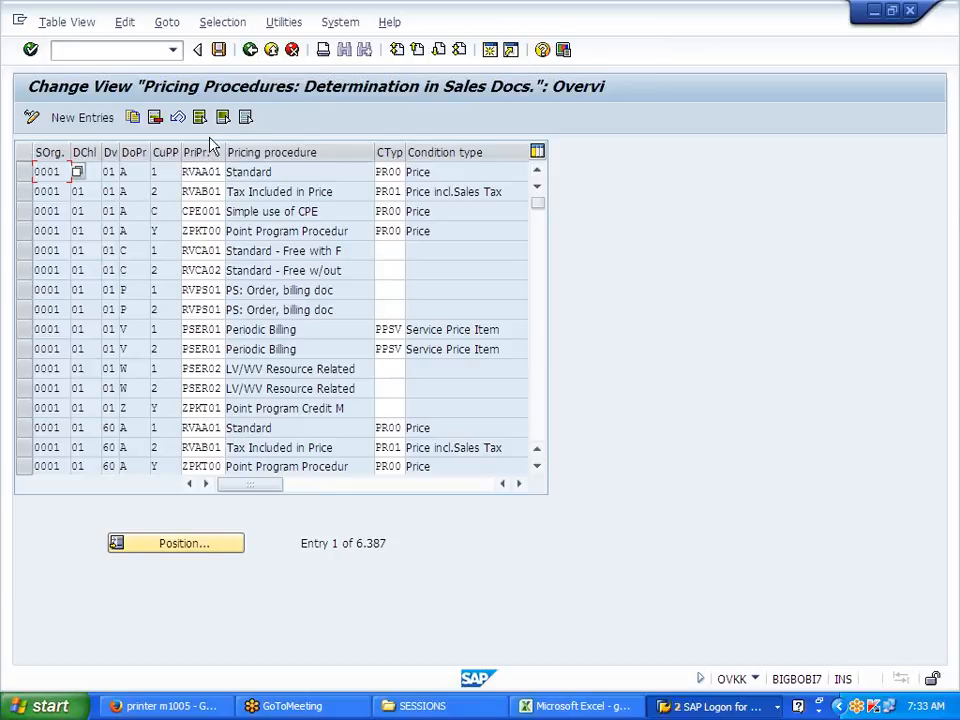
pyautogui.click(250, 50)
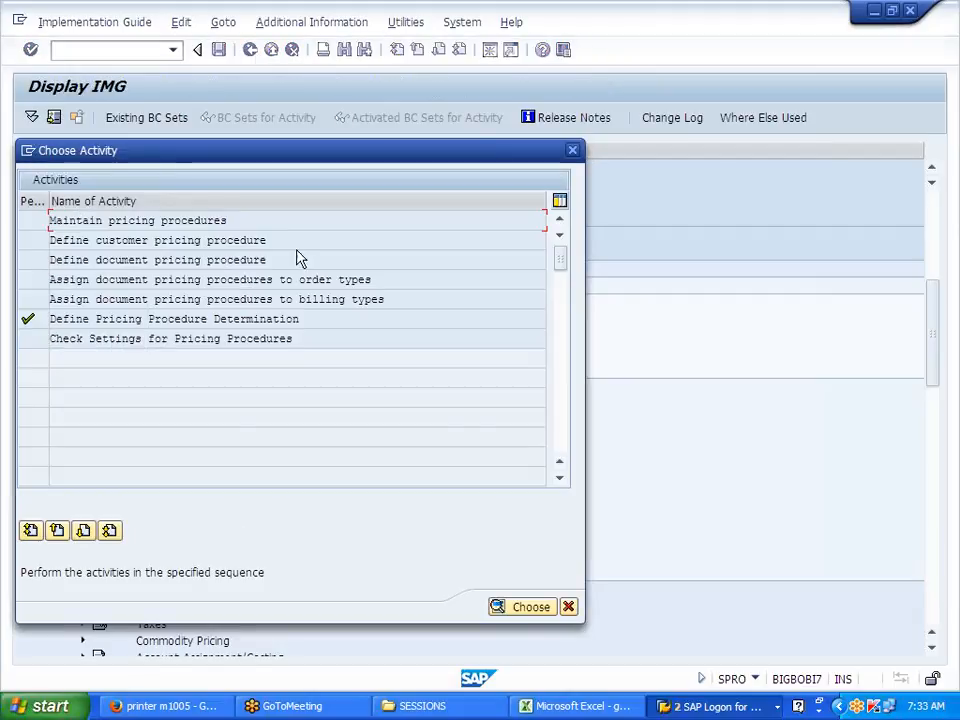
# Step: In Maintain pricing procedures, select RVAA01 Standard and display its Control data
pyautogui.doubleClick(206, 219)
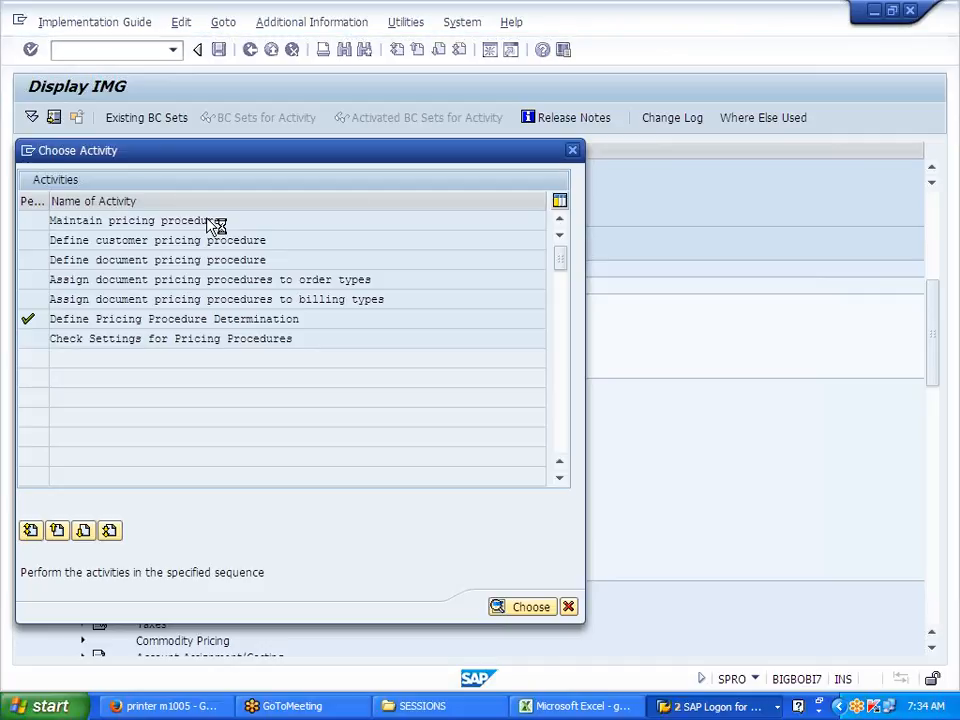
pyautogui.doubleClick(216, 224)
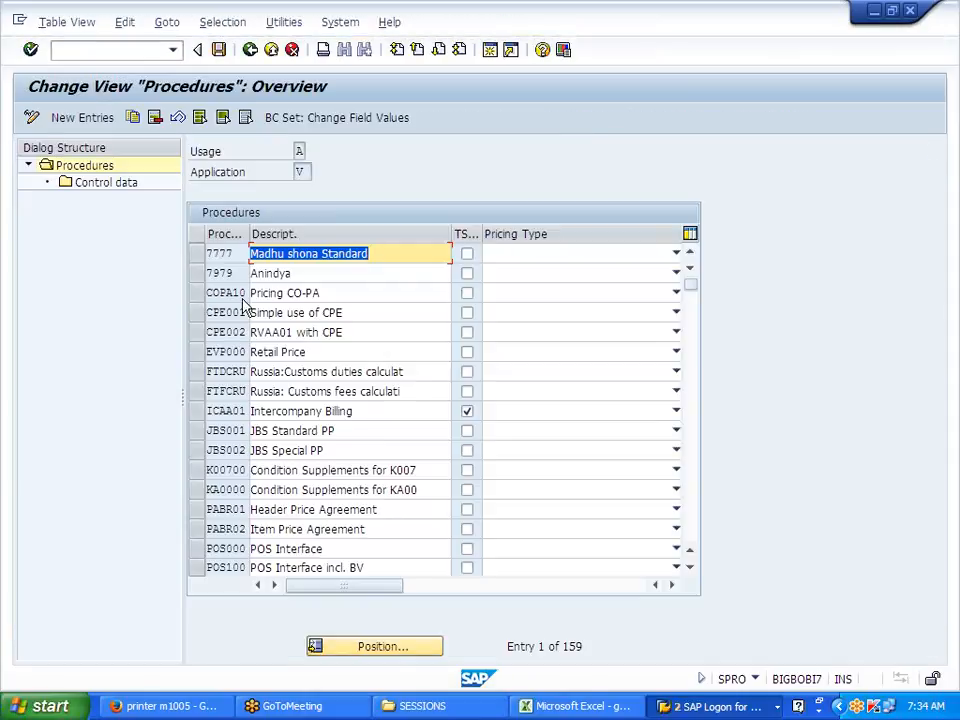
pyautogui.scroll(-3, 289, 535)
pyautogui.scroll(-4, 289, 535)
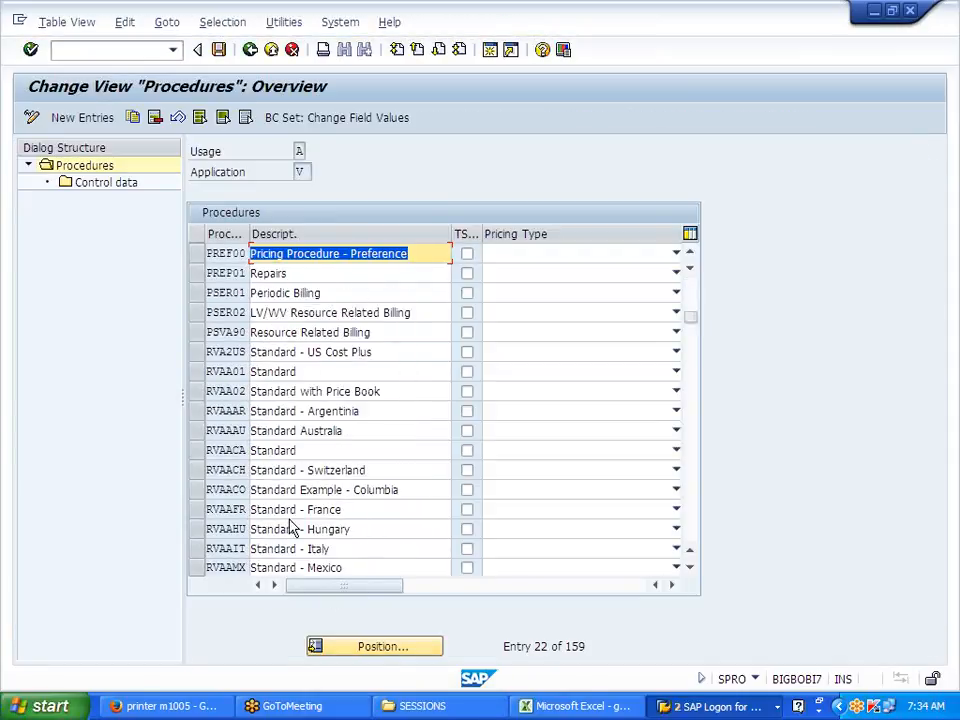
pyautogui.scroll(-2, 443, 410)
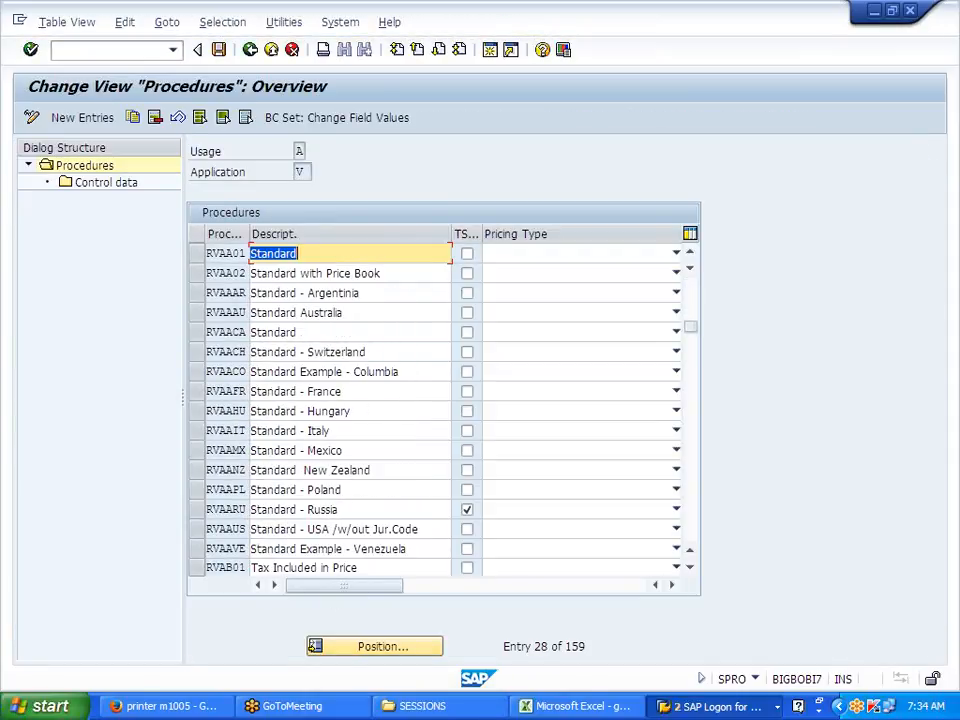
pyautogui.click(206, 253)
pyautogui.doubleClick(110, 186)
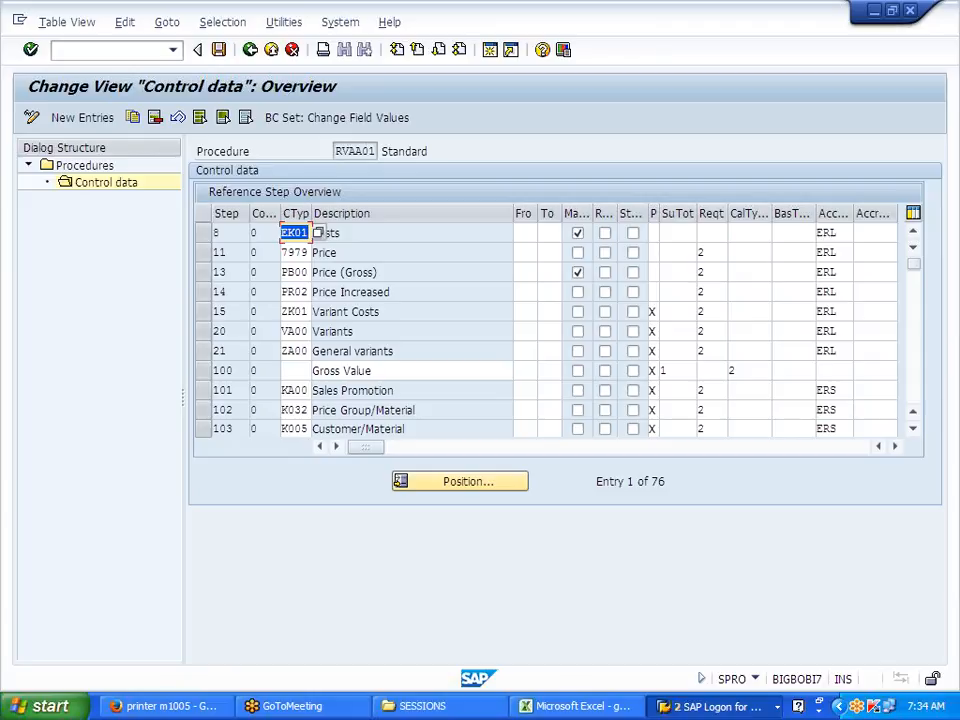
# Step: Replace condition type 7979 at step 11 with PR00
pyautogui.moveTo(282, 253); pyautogui.dragTo(309, 253)
pyautogui.click(308, 253)
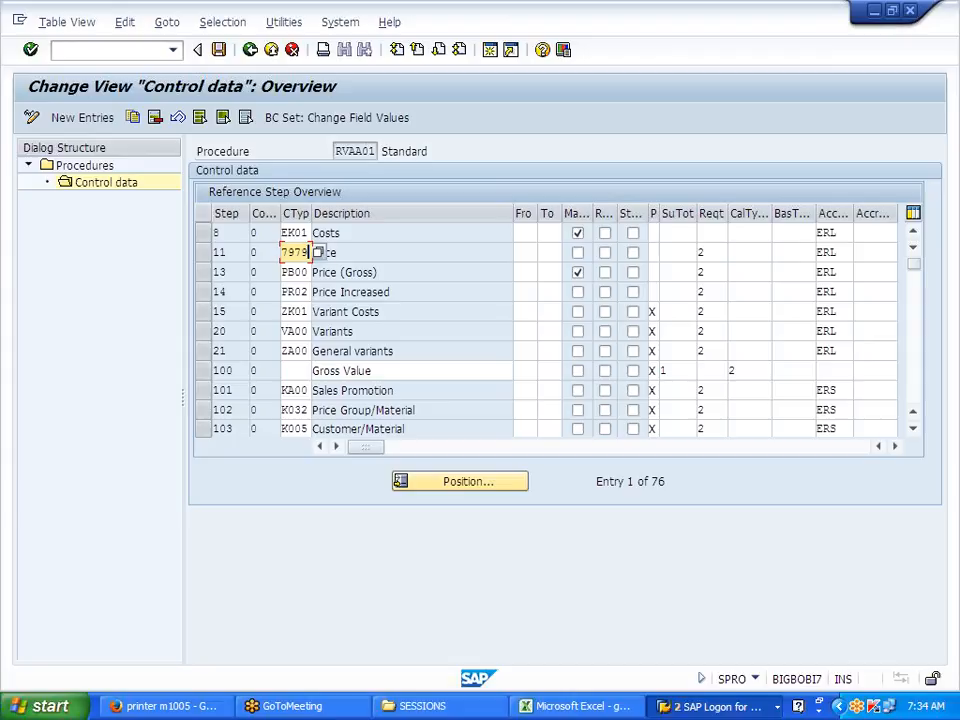
pyautogui.press('BackSpace')
pyautogui.press('BackSpace')
pyautogui.press('BackSpace')
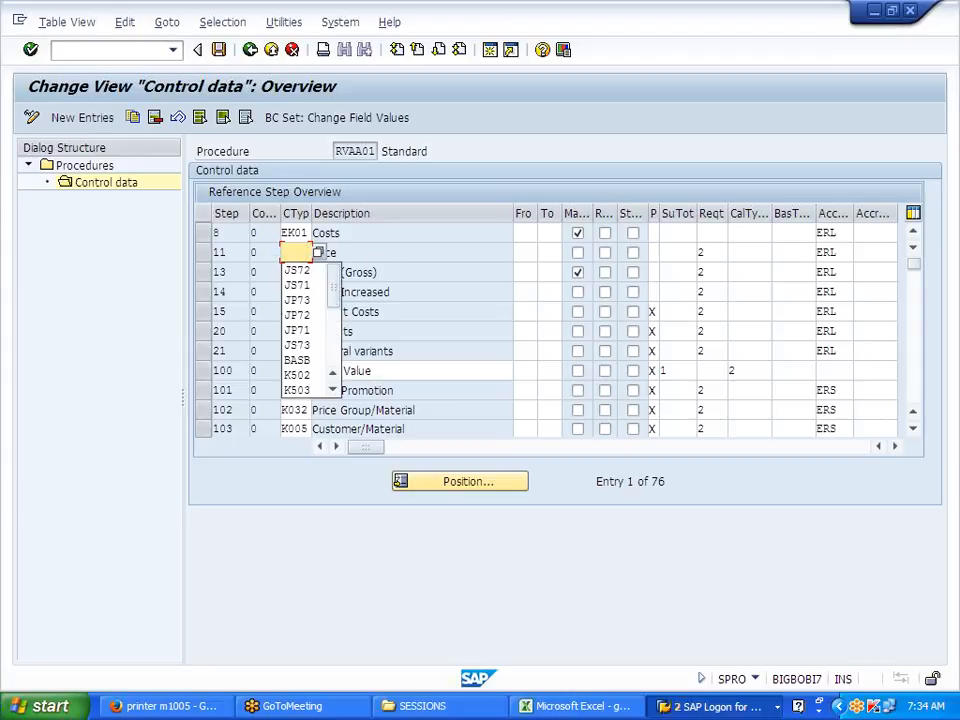
pyautogui.write('PR00')
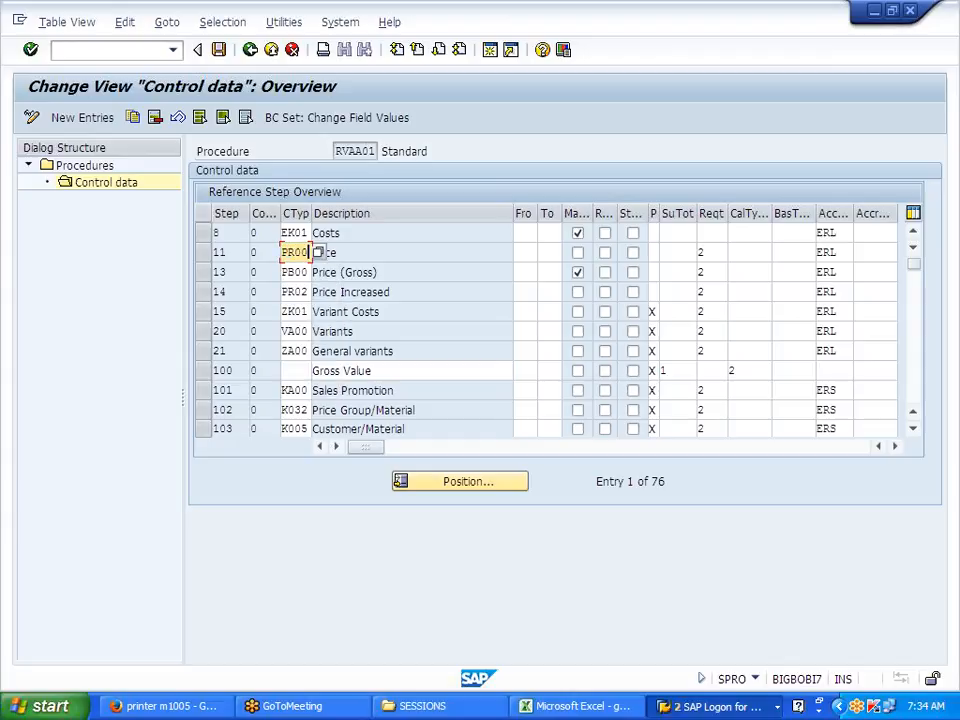
pyautogui.press('Return')
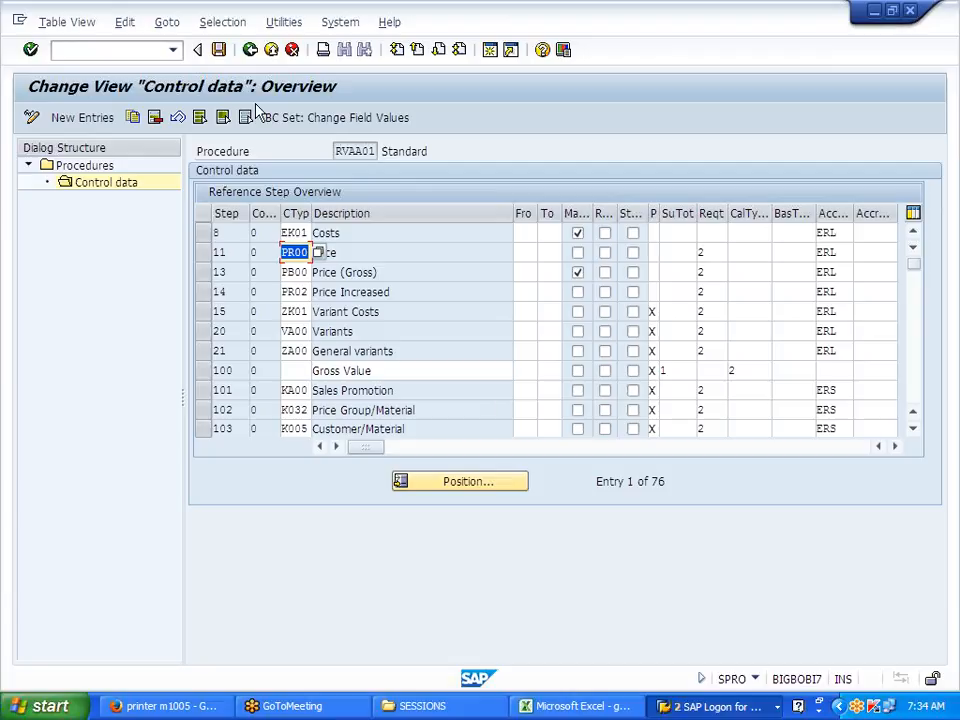
# Step: Save the procedure under own customizing request DEVK900045
pyautogui.click(218, 49)
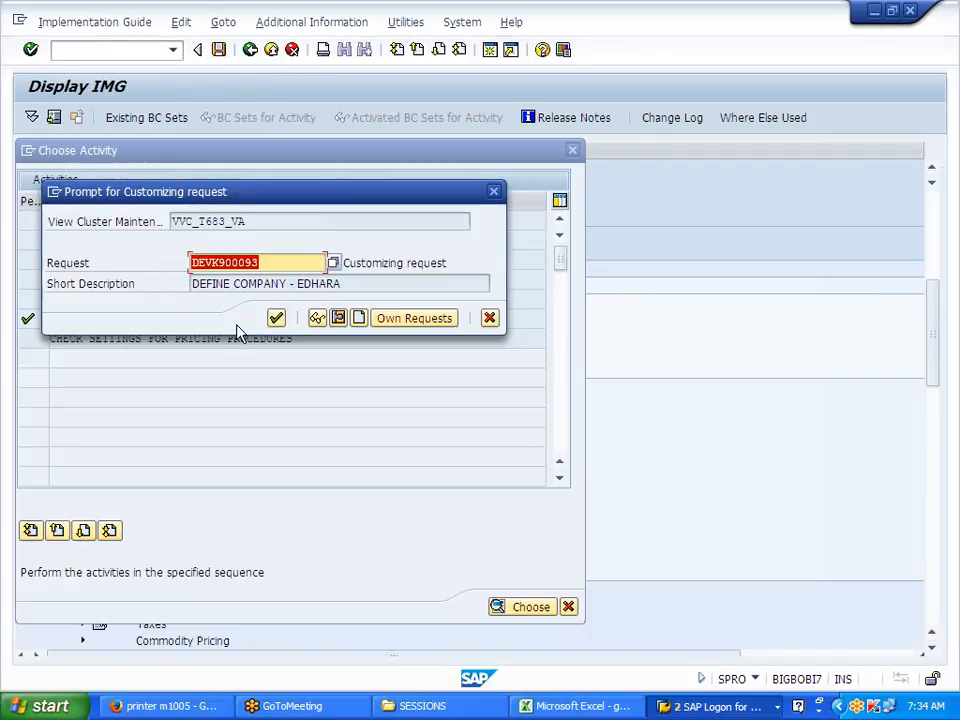
pyautogui.click(411, 322)
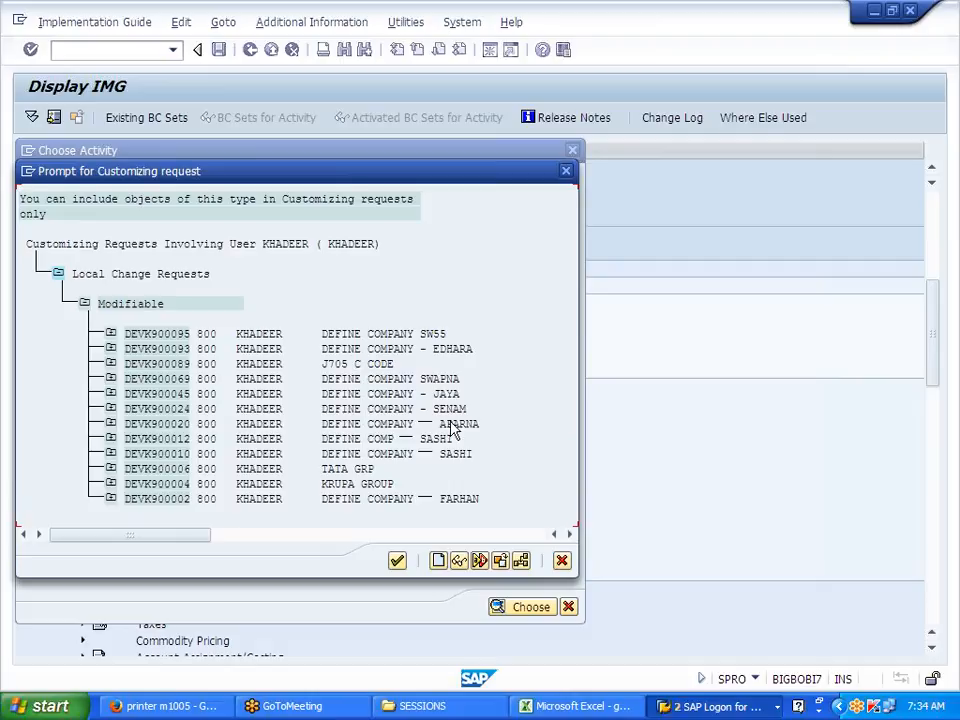
pyautogui.doubleClick(398, 400)
pyautogui.click(276, 318)
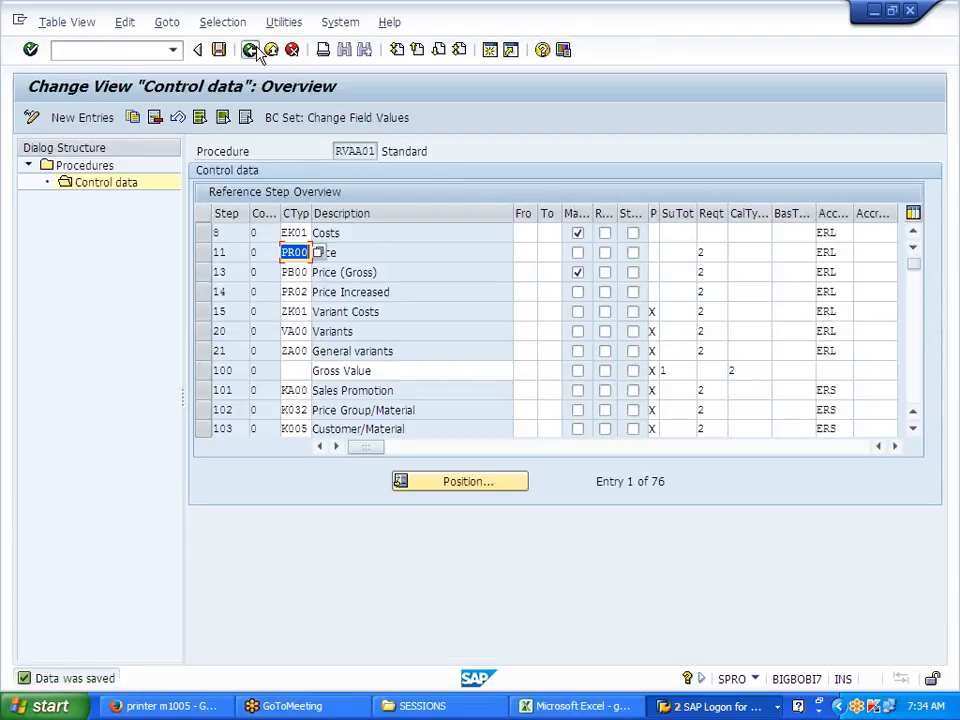
# Step: Open pricing procedure determination and copy the first RVAA01 row as a new entry
pyautogui.click(252, 49)
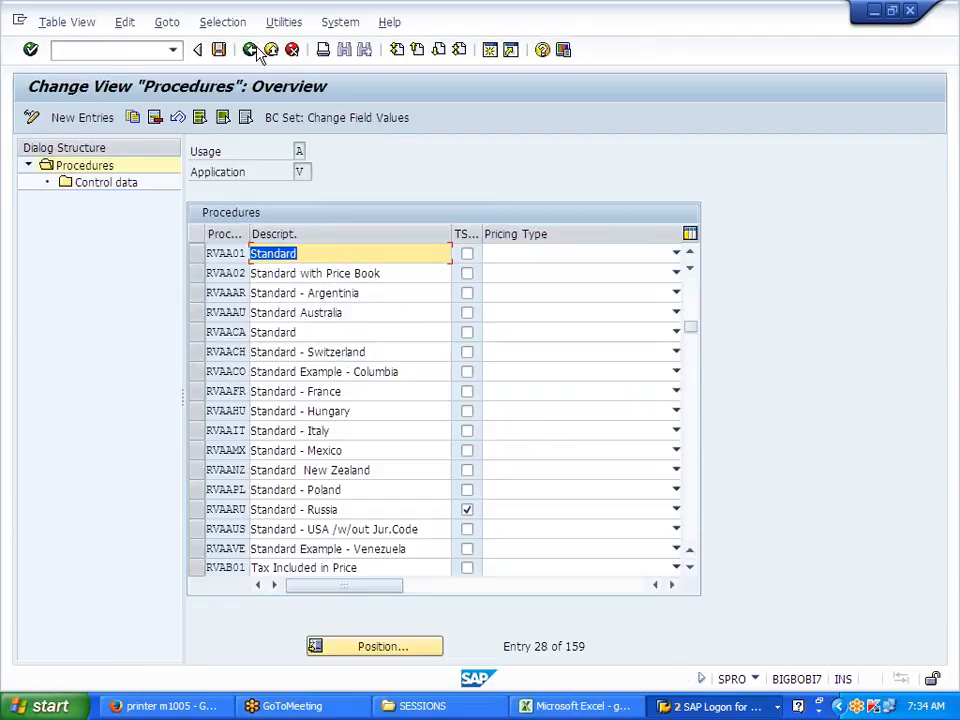
pyautogui.click(255, 50)
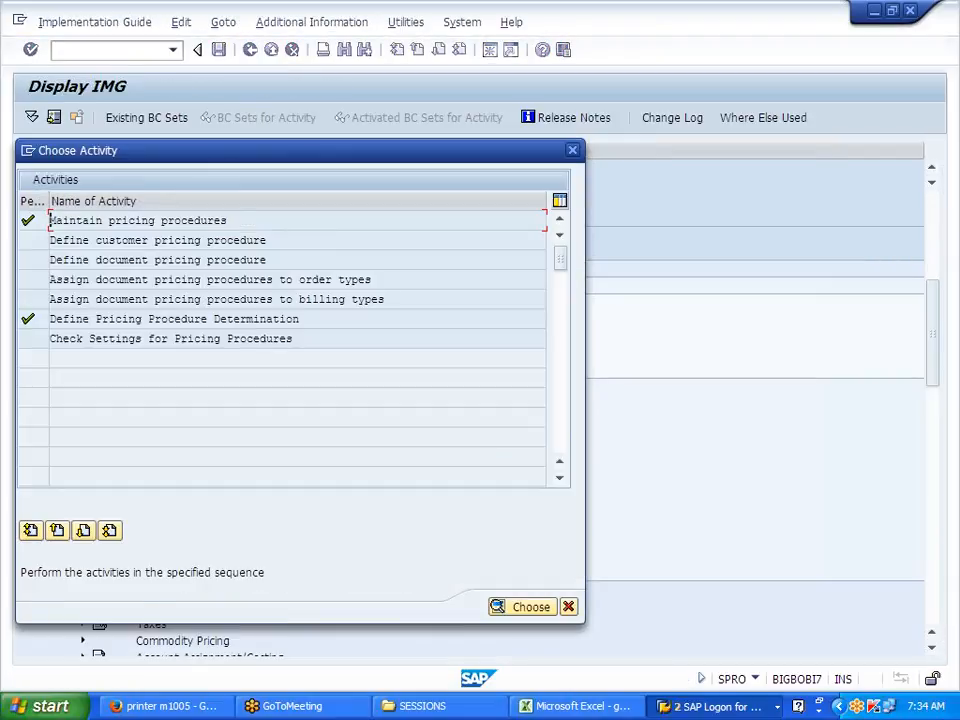
pyautogui.doubleClick(288, 327)
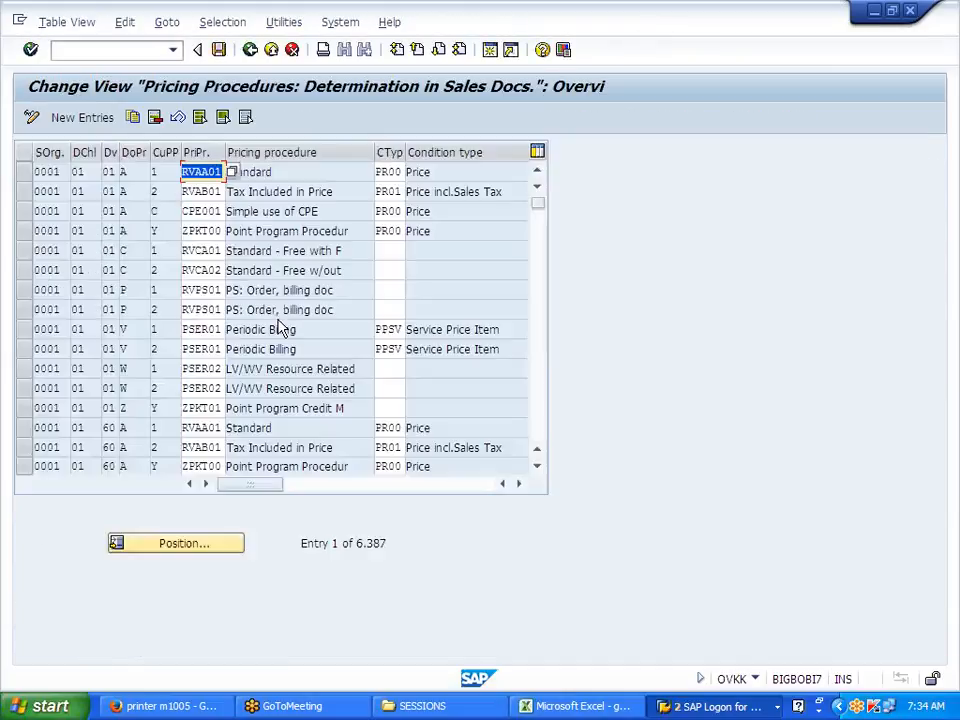
pyautogui.click(24, 172)
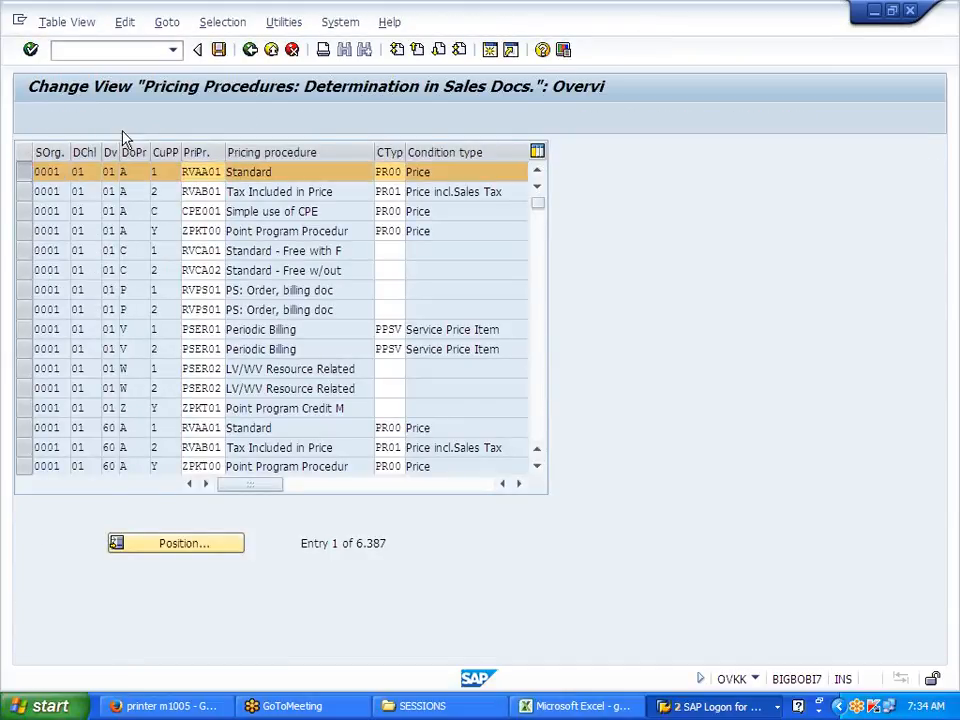
pyautogui.click(133, 117)
# Step: Set the copied entry to sales area J700/J7/J7 with document procedure A
pyautogui.write('J70')
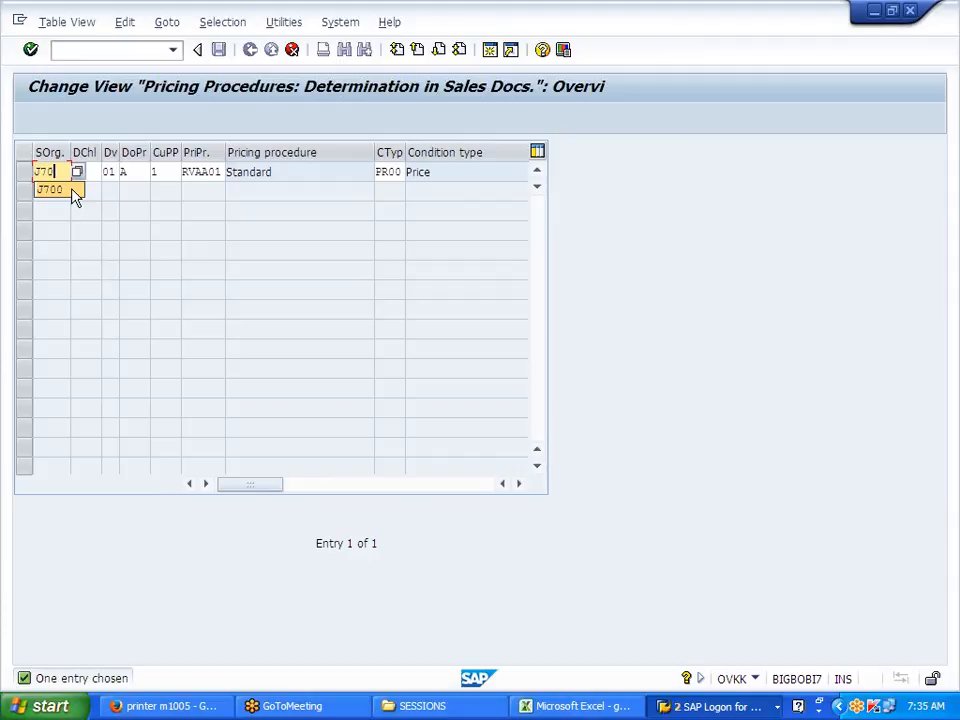
pyautogui.click(72, 189)
pyautogui.press('Tab')
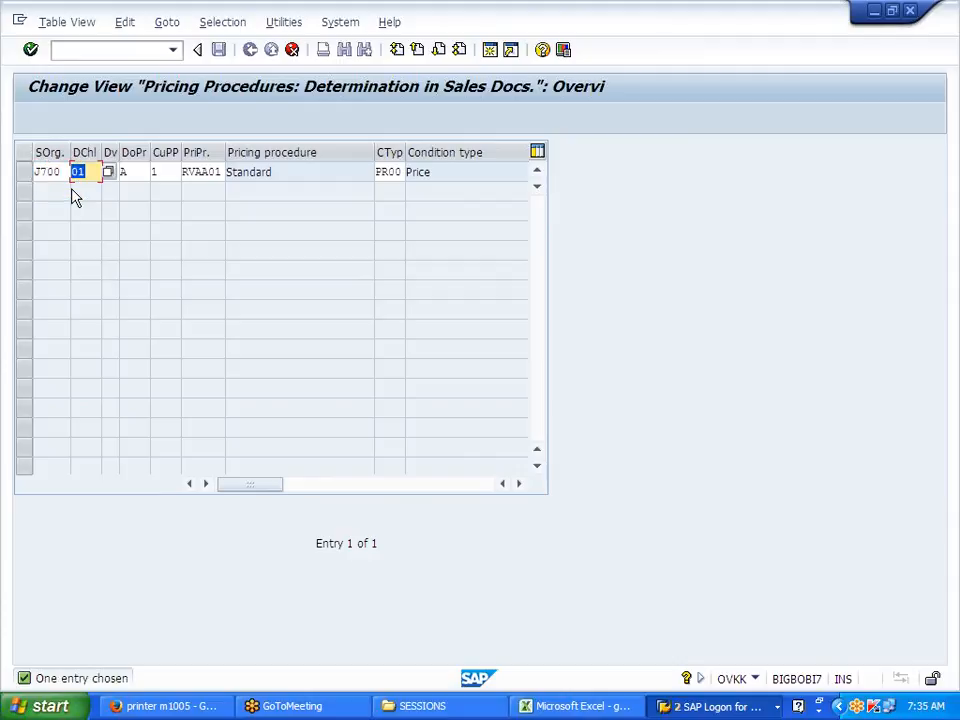
pyautogui.write('J7')
pyautogui.press('Tab')
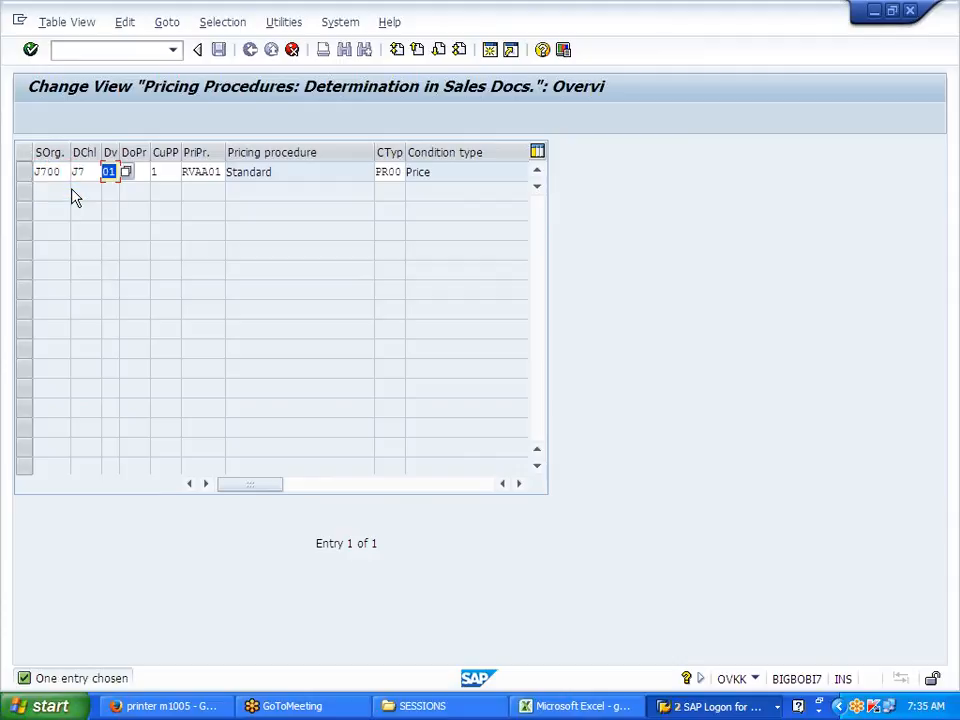
pyautogui.write('J7')
pyautogui.press('Tab')
pyautogui.write('A')
pyautogui.press('Tab')
pyautogui.press('Tab')
pyautogui.press('Tab')
pyautogui.press('Return')
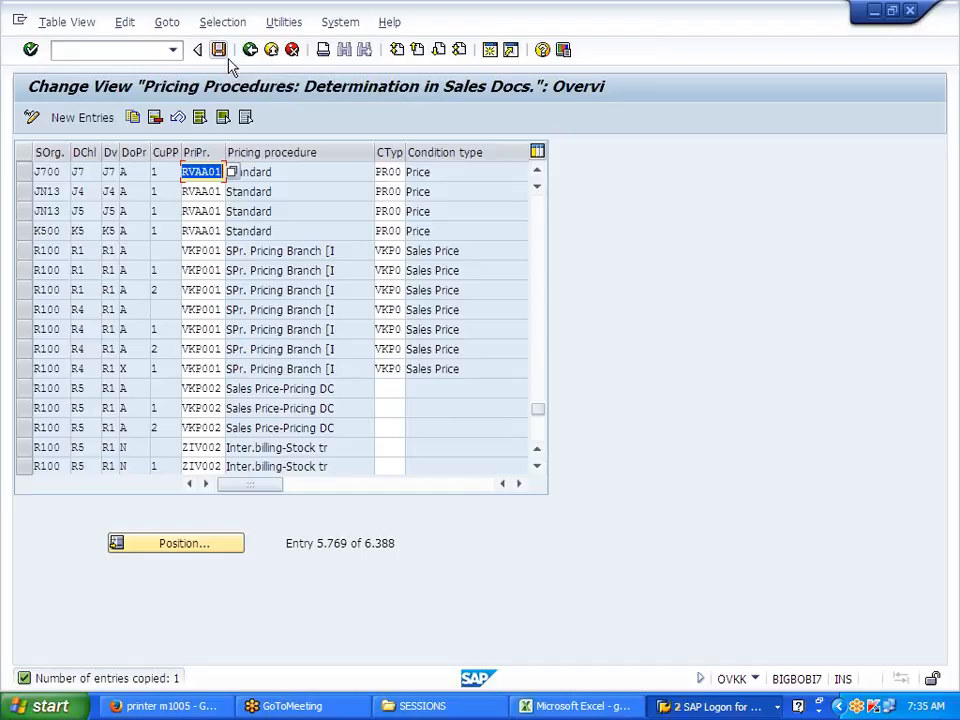
# Step: Save the new determination entry under the customizing request and return to the activity list
pyautogui.click(221, 51)
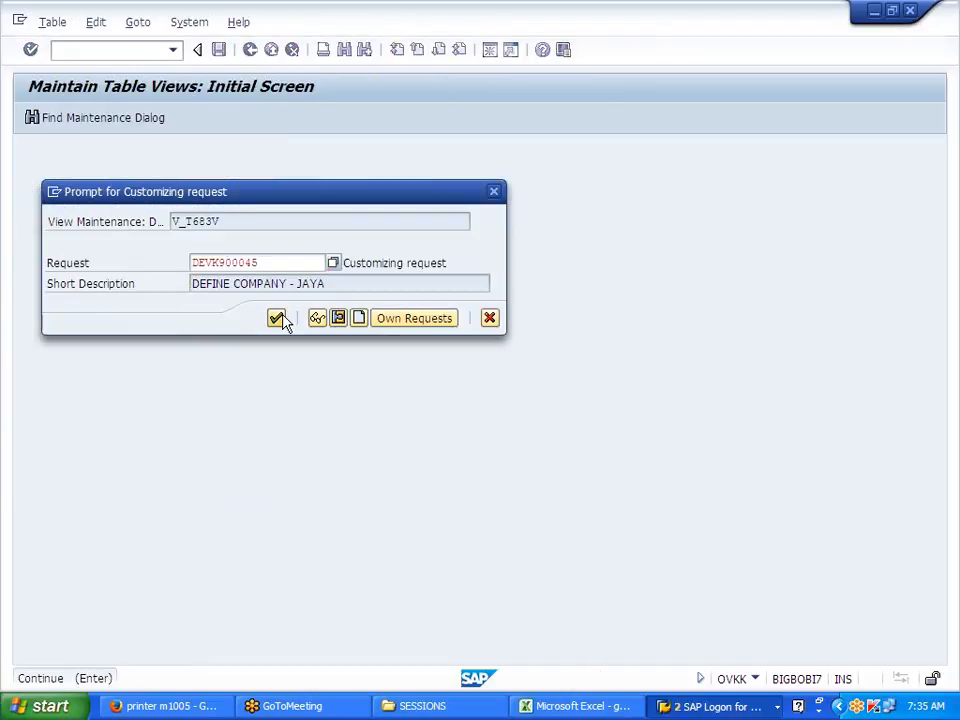
pyautogui.click(278, 318)
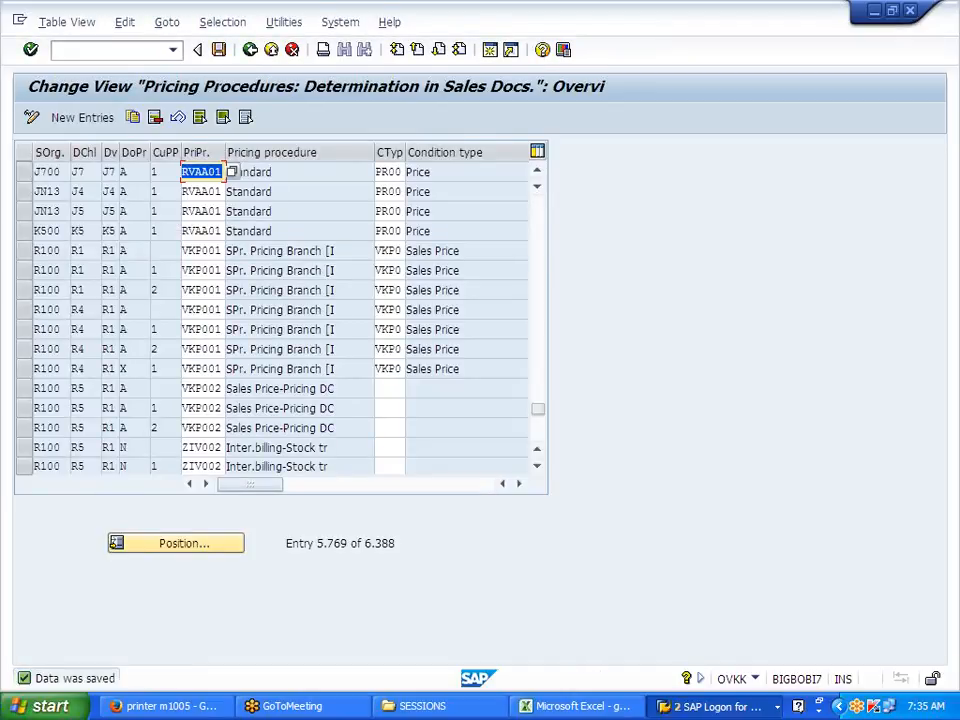
pyautogui.click(251, 50)
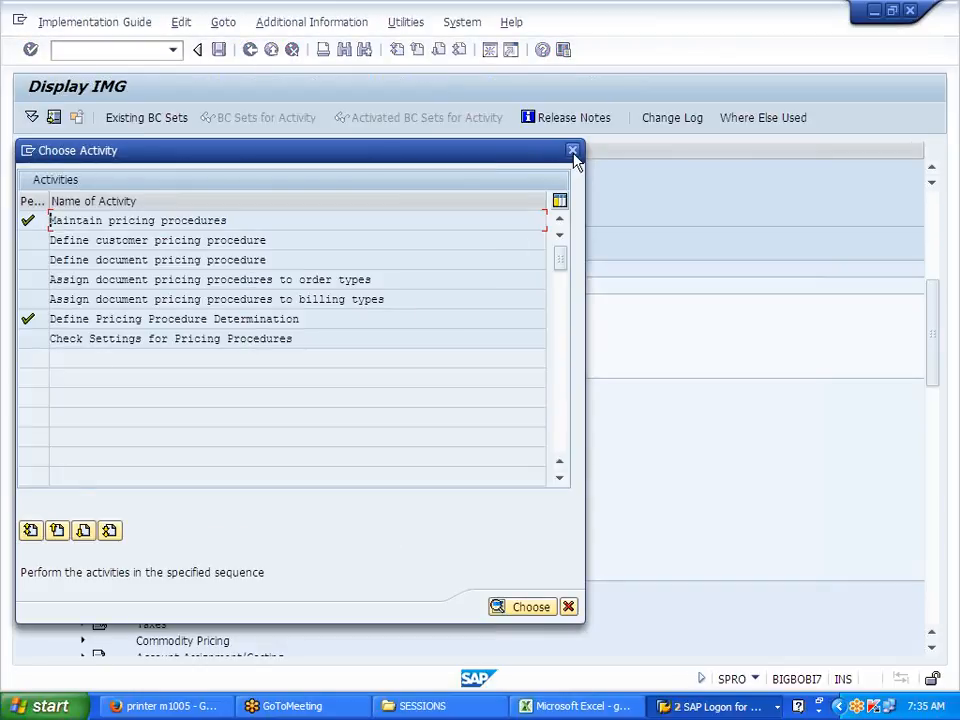
# Step: Collapse Pricing Control, expand Account Assignment/Costing > Revenue Account Determination, and select Assign G/L Accounts
pyautogui.click(574, 150)
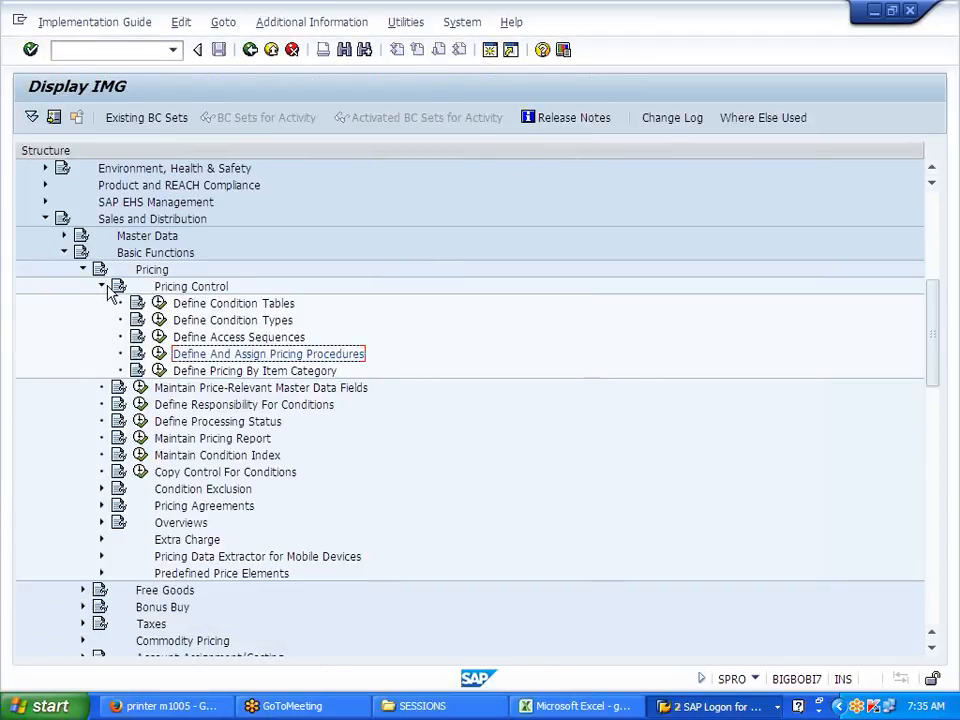
pyautogui.click(102, 287)
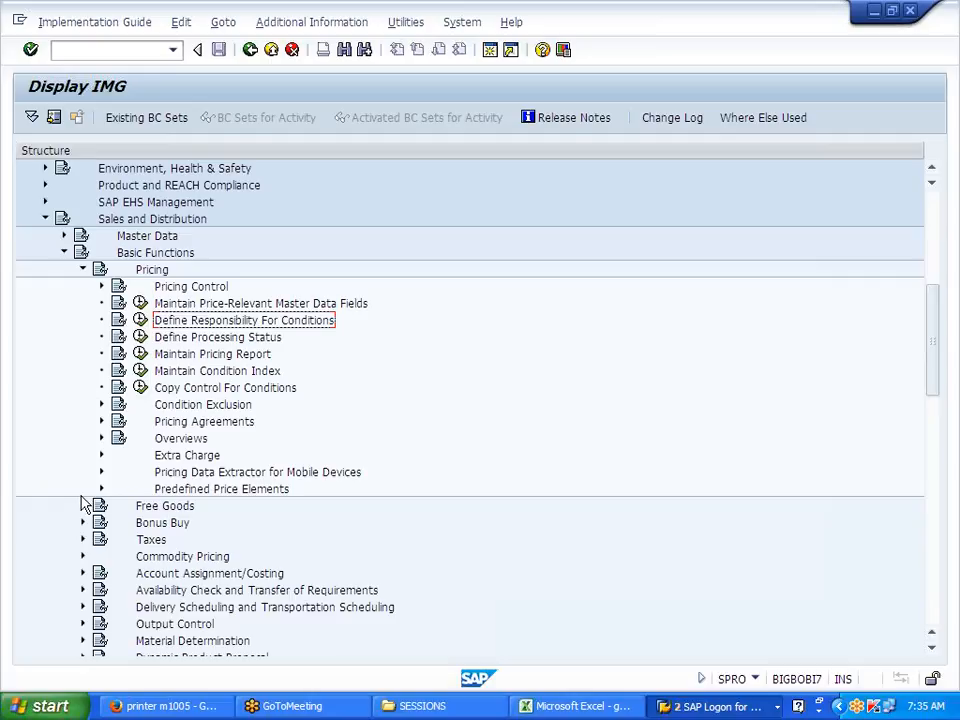
pyautogui.scroll(-3, 85, 505)
pyautogui.click(83, 421)
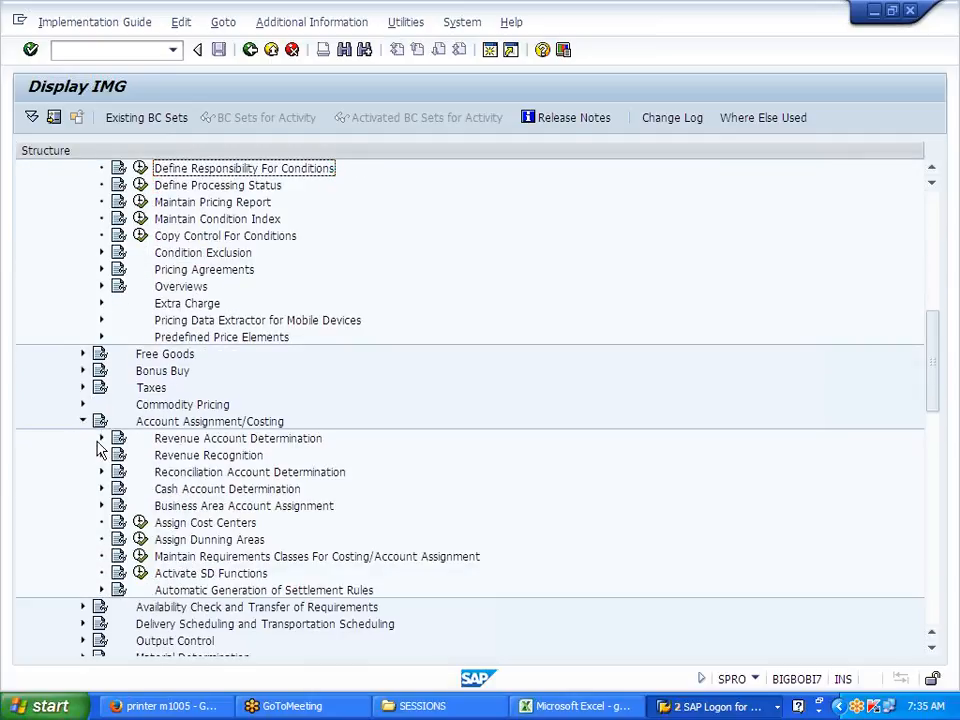
pyautogui.click(100, 438)
pyautogui.click(245, 541)
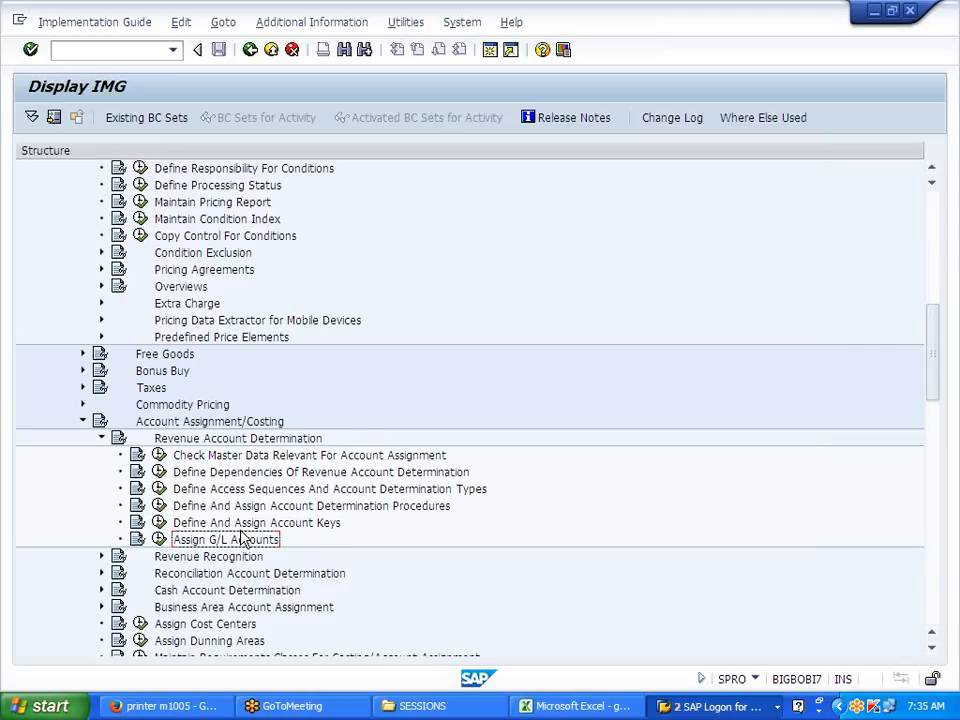
# Step: Open the Acct Key table under Assign G/L Accounts and begin a blank new entry
pyautogui.click(158, 541)
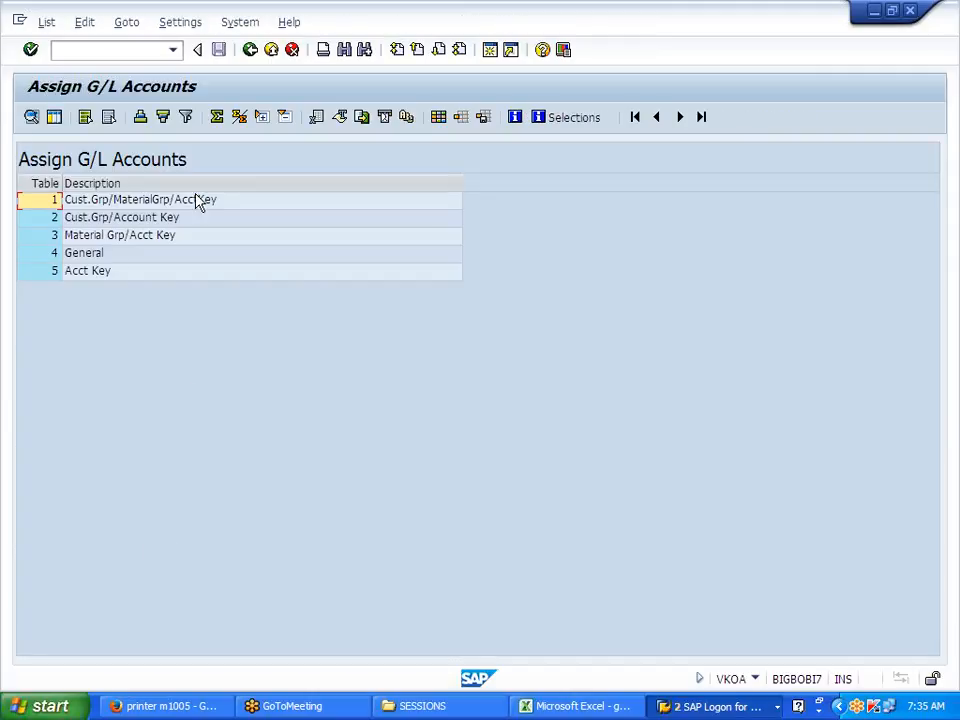
pyautogui.doubleClick(142, 274)
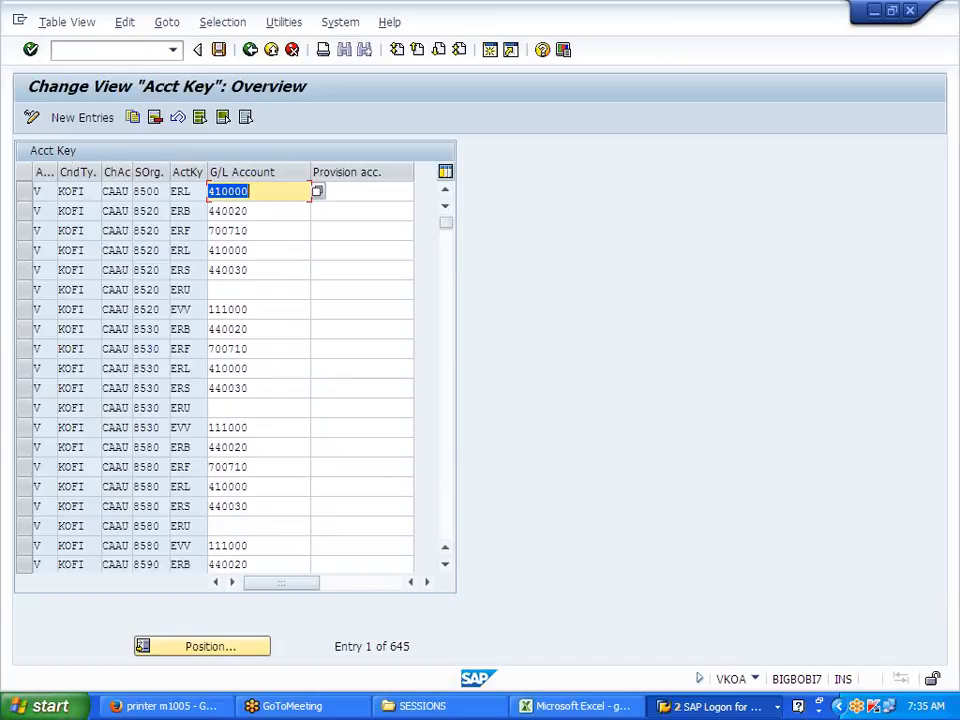
pyautogui.moveTo(86, 191); pyautogui.dragTo(58, 191)
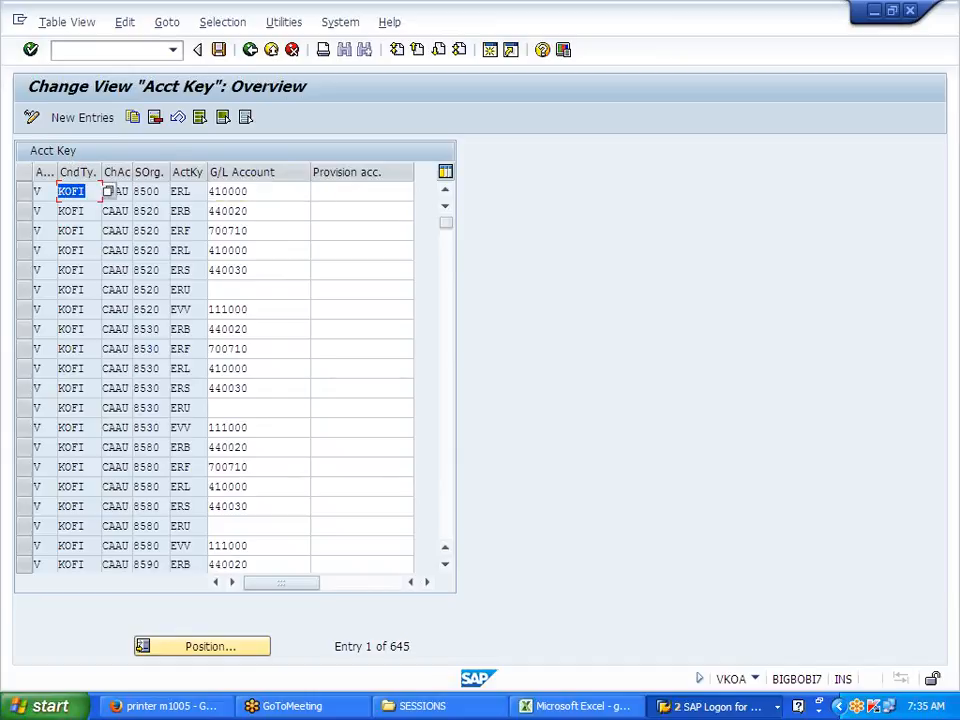
pyautogui.click(81, 121)
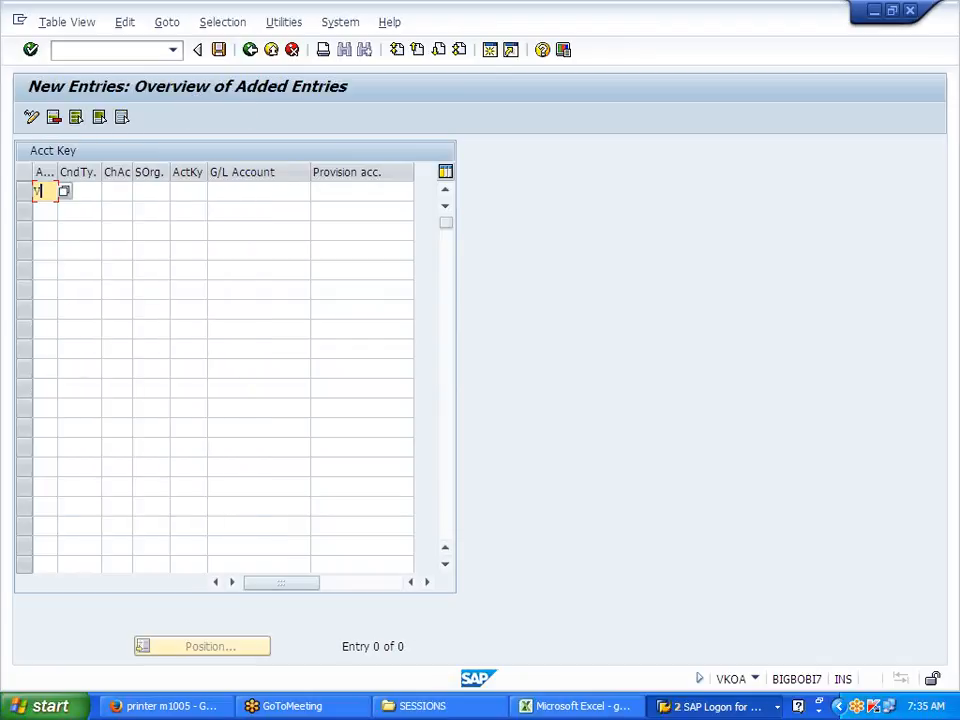
# Step: Enter application V and condition type KOFI in the new Acct Key row
pyautogui.write('V')
pyautogui.press('Tab')
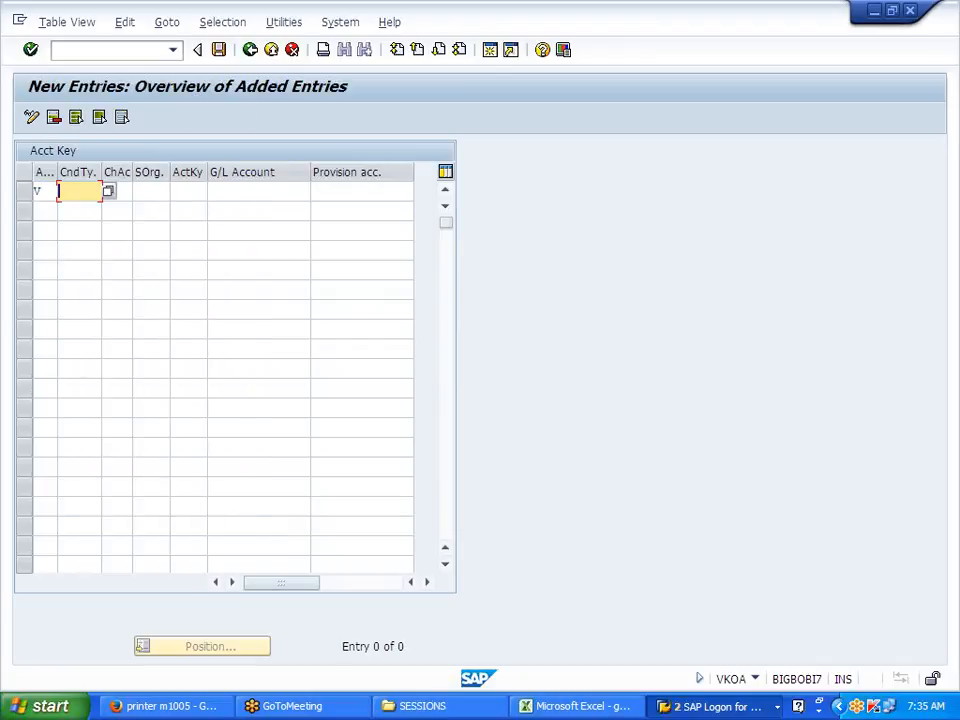
pyautogui.write('KOFI')
pyautogui.click(86, 210)
pyautogui.click(119, 192)
# Step: Add chart of accounts and sales organization J700 and account key ERL, then search G/L accounts
pyautogui.write('j')
pyautogui.press('BackSpace')
pyautogui.write('J700')
pyautogui.press('Tab')
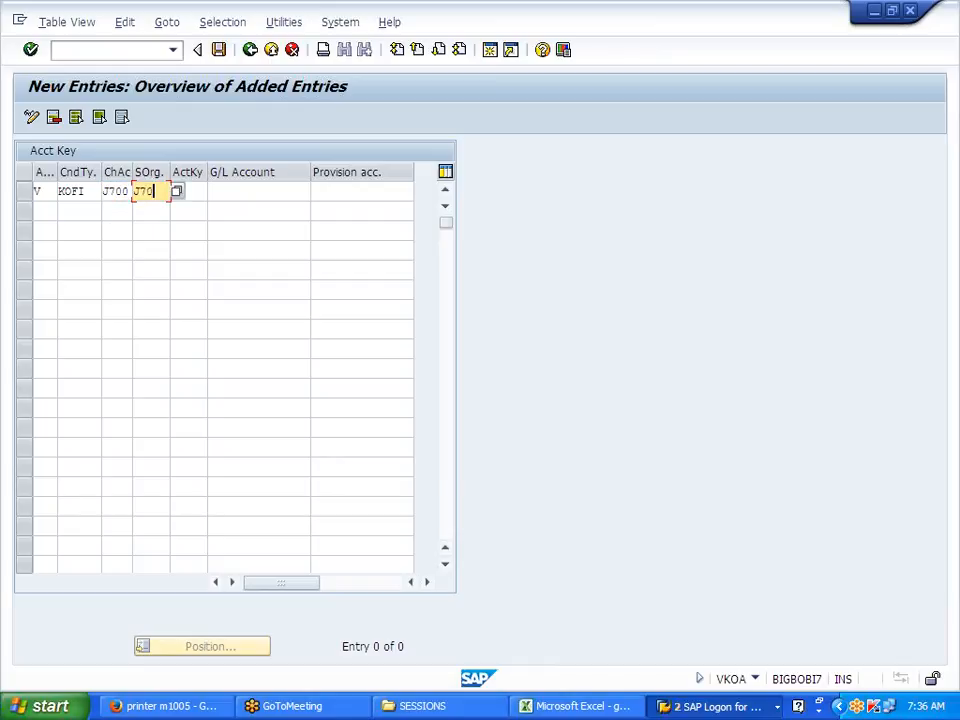
pyautogui.press('Tab')
pyautogui.write('ERL')
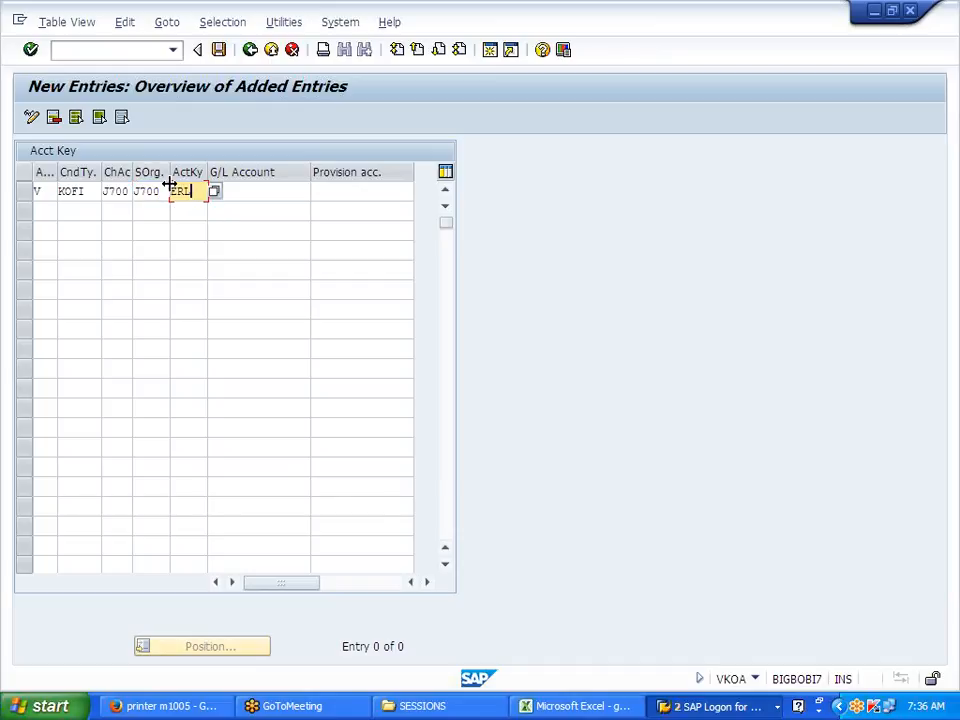
pyautogui.press('Tab')
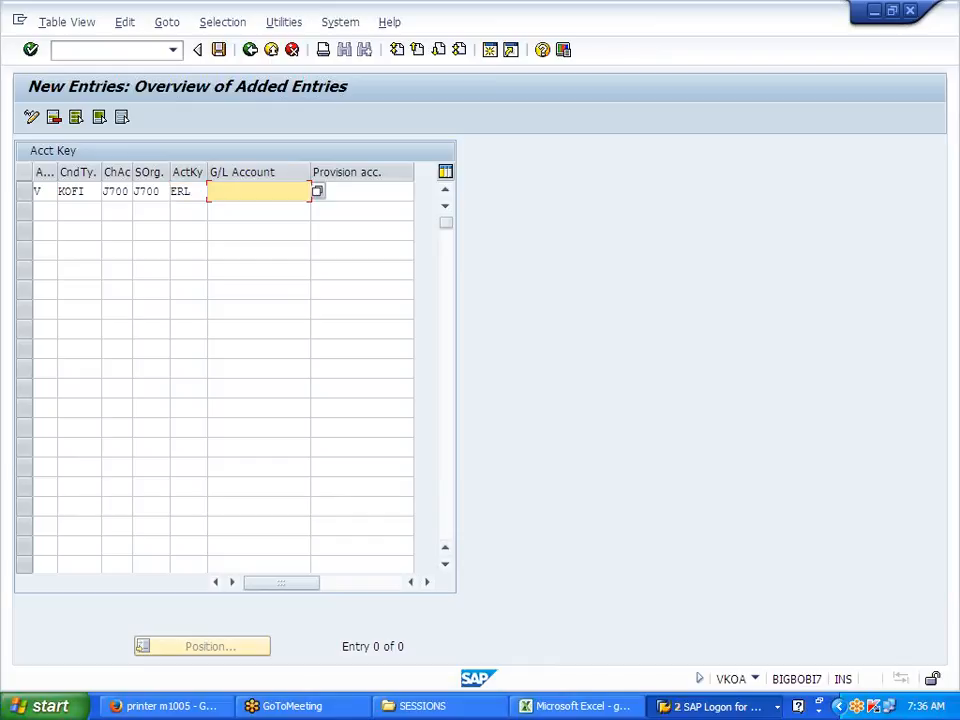
pyautogui.click(318, 193)
pyautogui.click(232, 240)
# Step: Search G/L accounts for company code J700 and assign 300000 SALES to the row
pyautogui.write('J700')
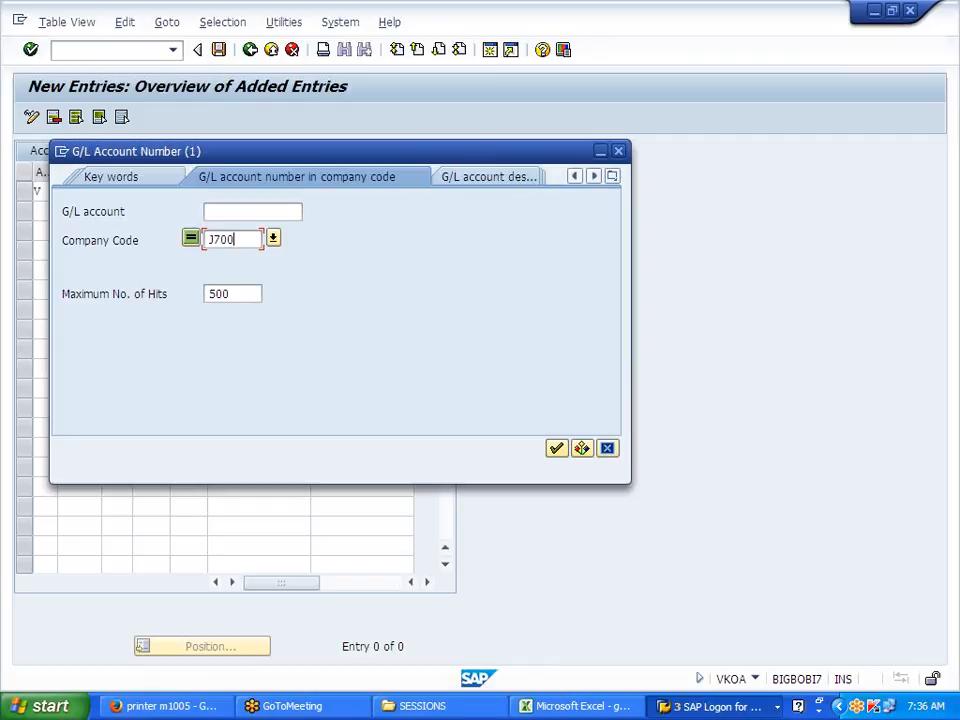
pyautogui.press('Return')
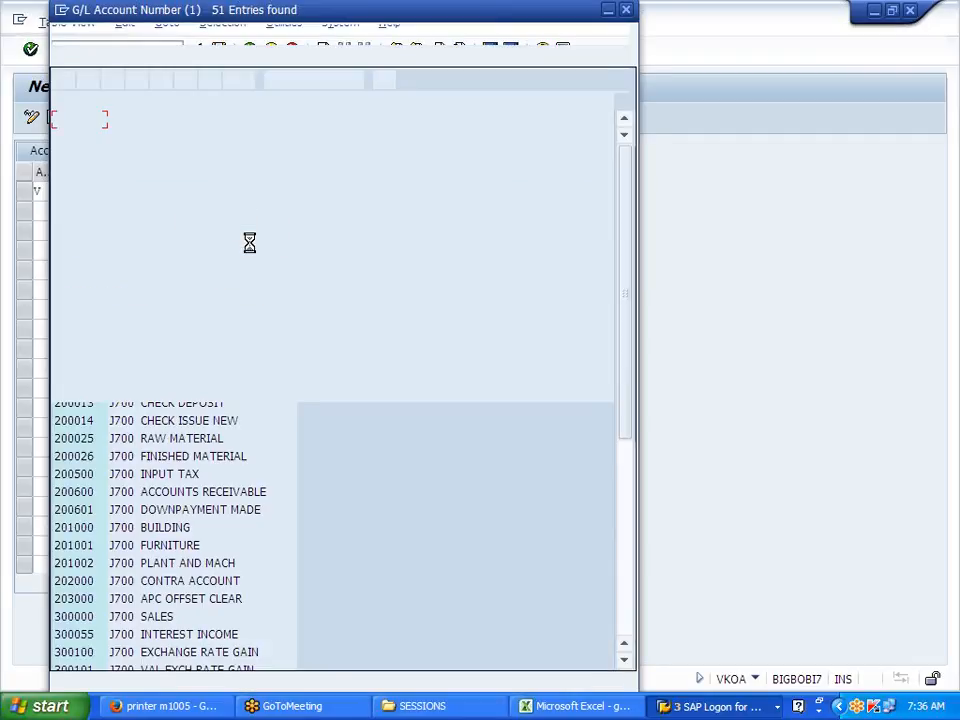
pyautogui.scroll(-7, 205, 487)
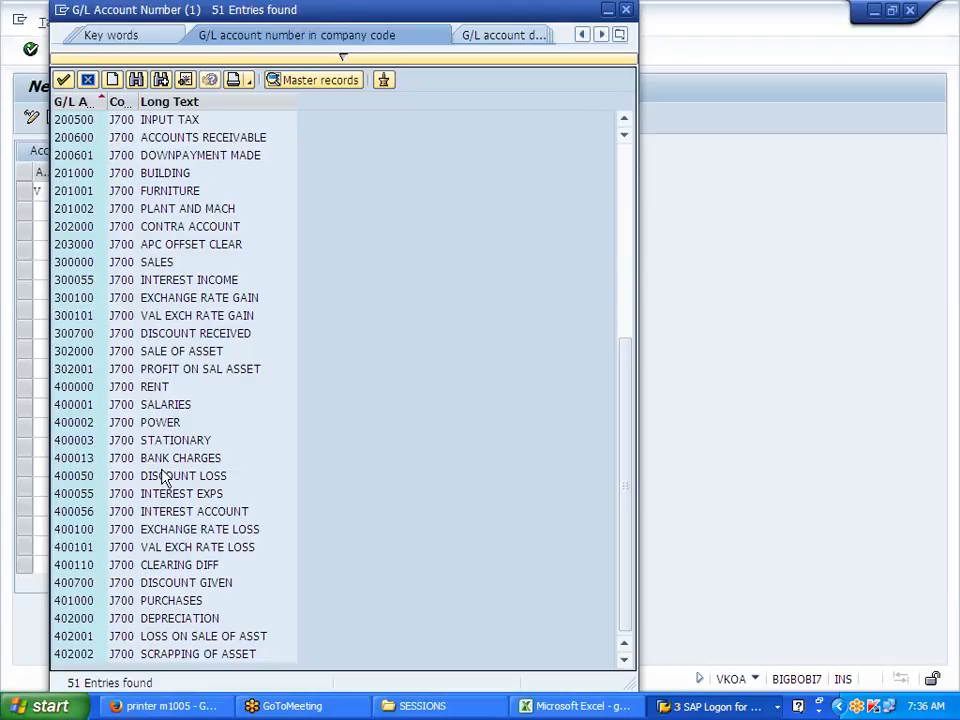
pyautogui.click(141, 261)
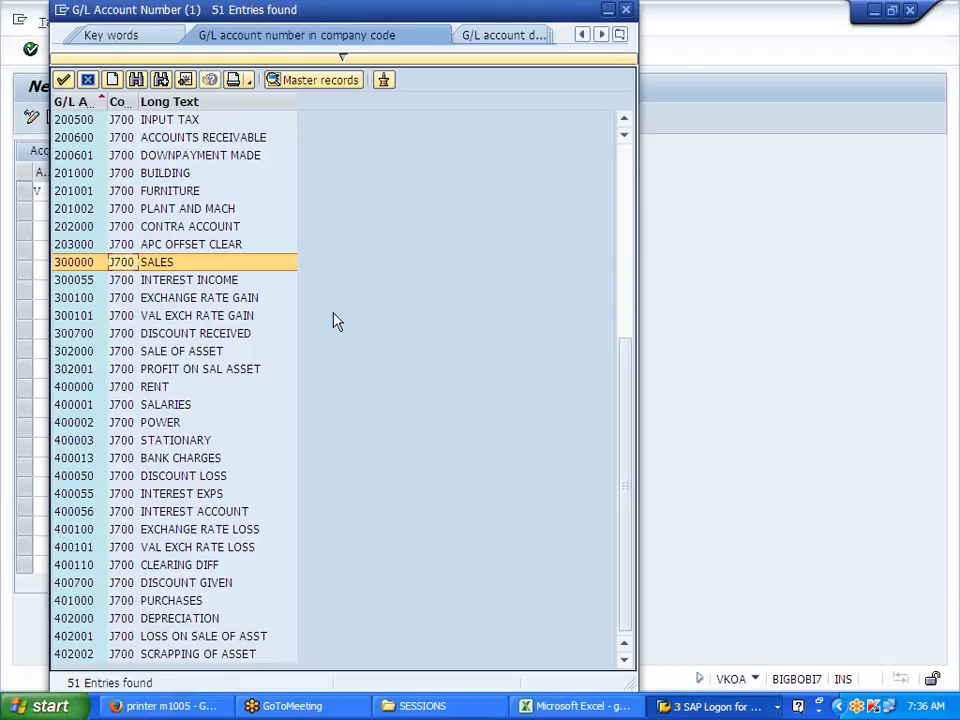
pyautogui.doubleClick(112, 261)
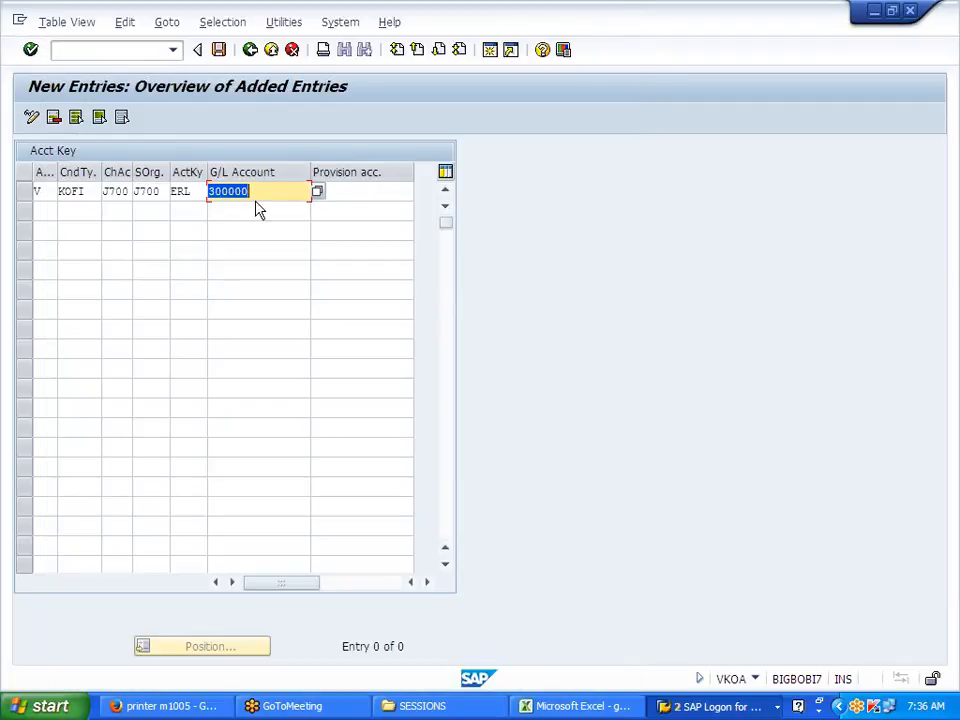
pyautogui.press('Return')
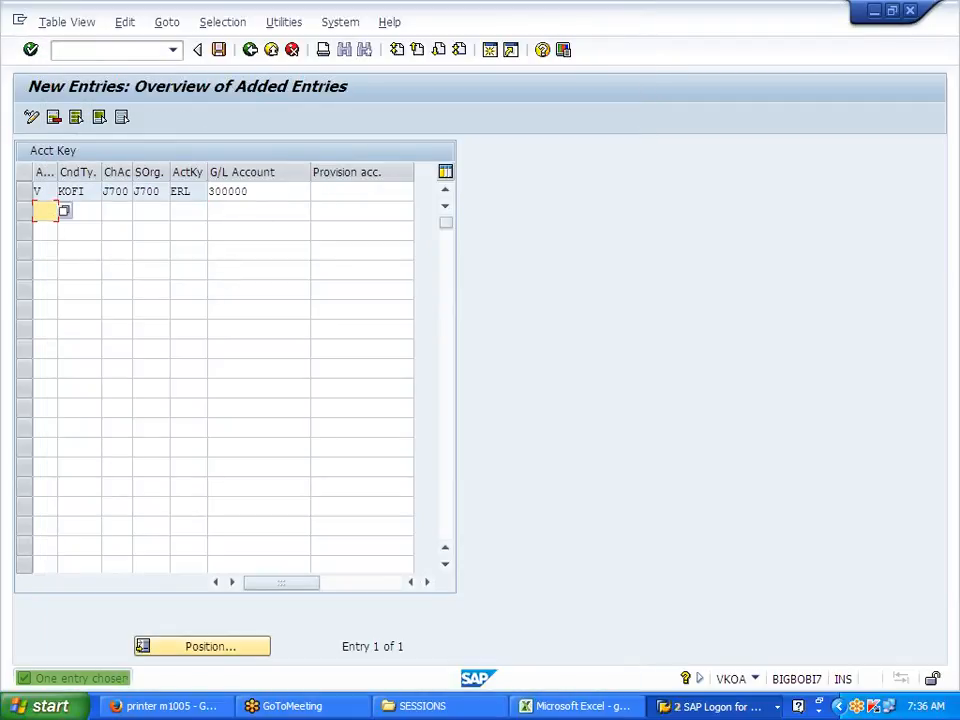
pyautogui.click(189, 210)
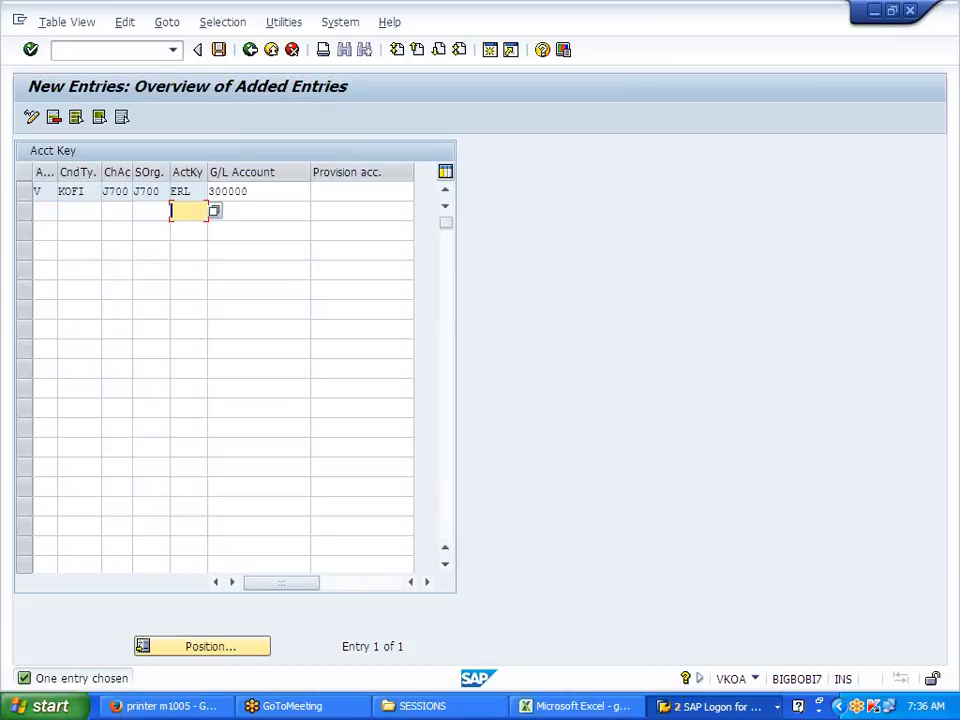
pyautogui.click(214, 213)
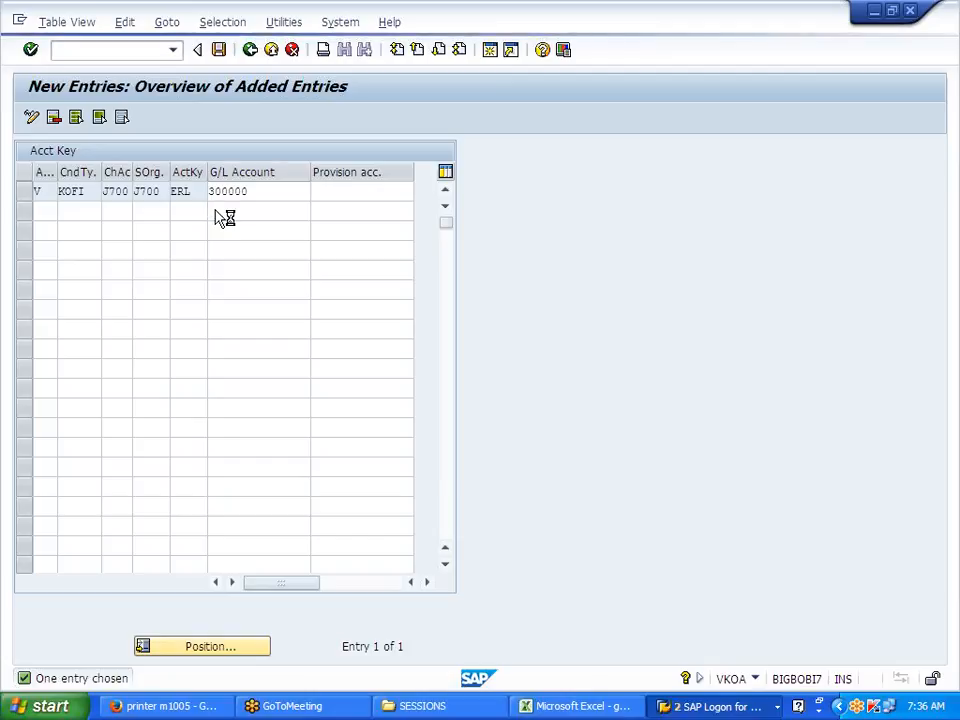
pyautogui.click(422, 111)
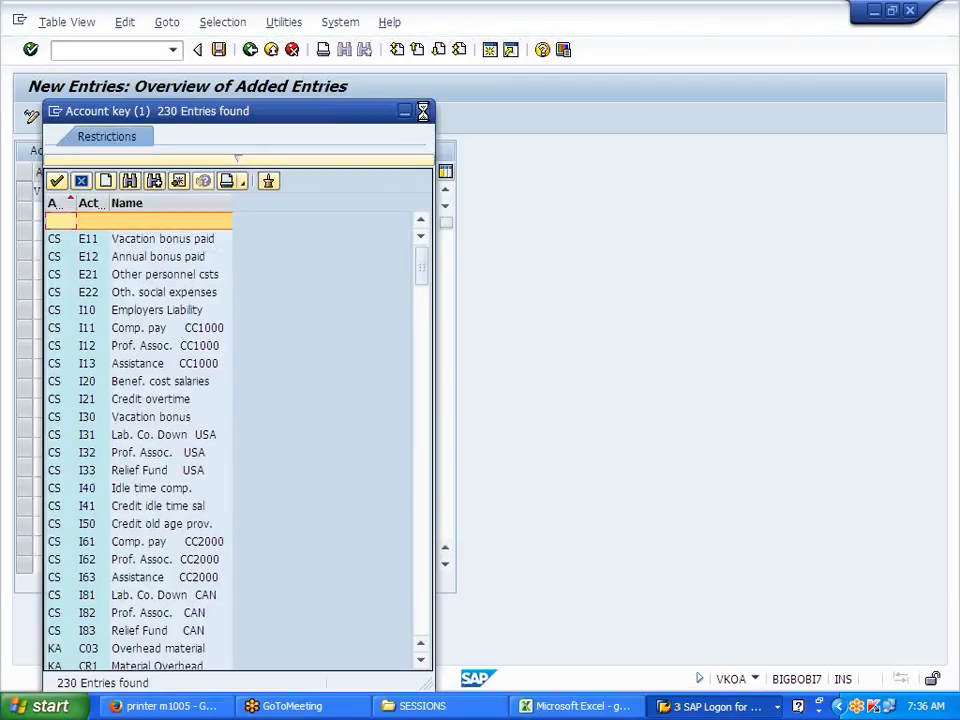
# Step: Save the entry under a customizing request and return to the Acct Key table list
pyautogui.click(219, 51)
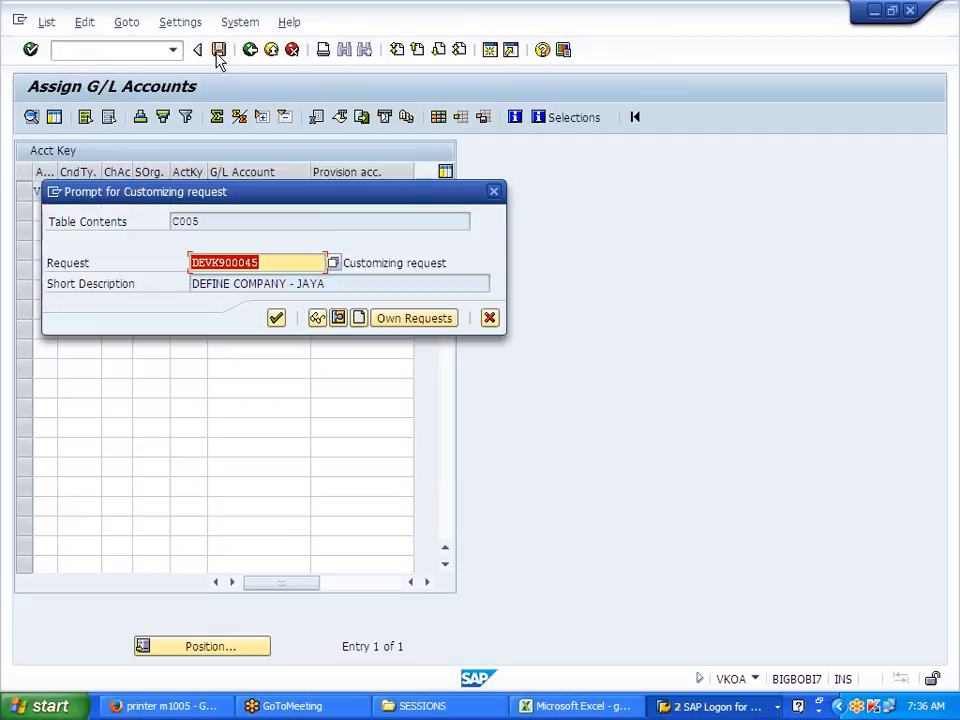
pyautogui.click(278, 322)
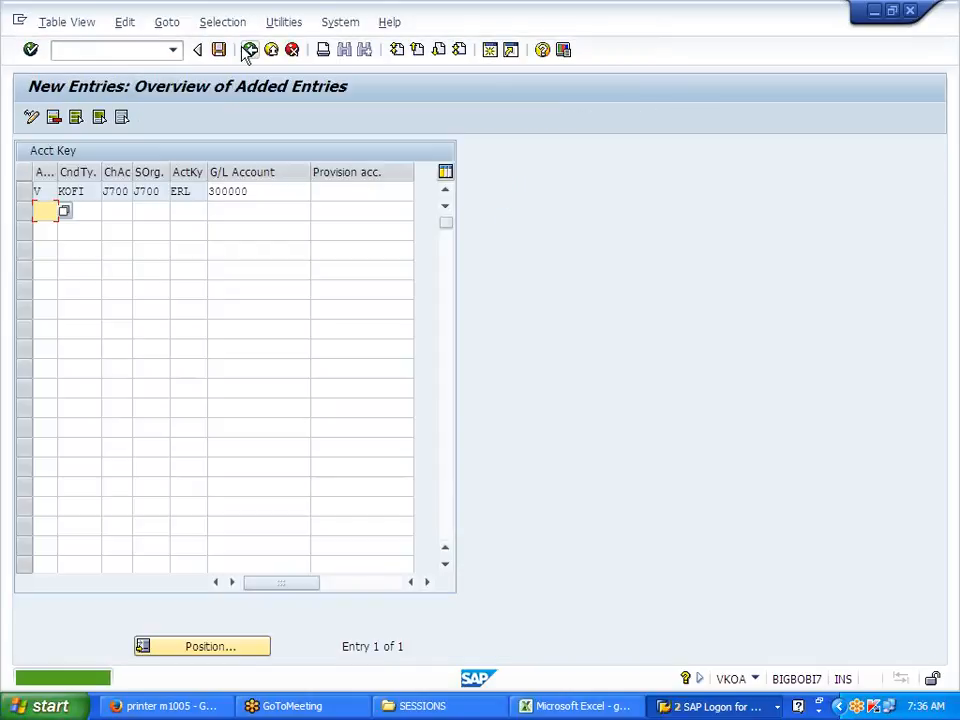
pyautogui.click(250, 50)
pyautogui.click(250, 50)
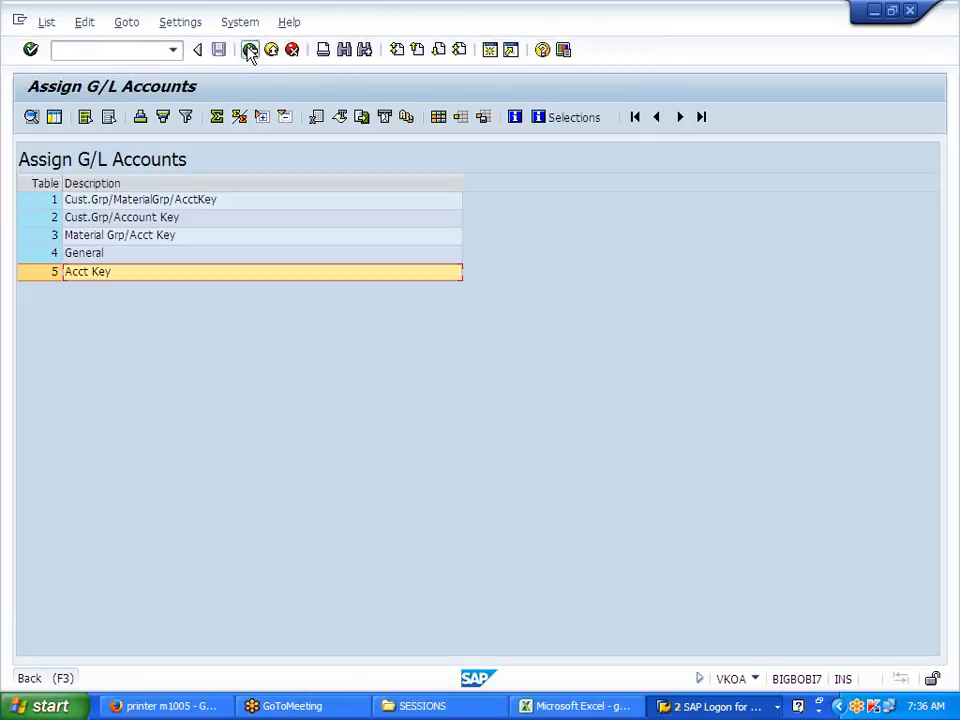
pyautogui.click(250, 50)
pyautogui.click(159, 539)
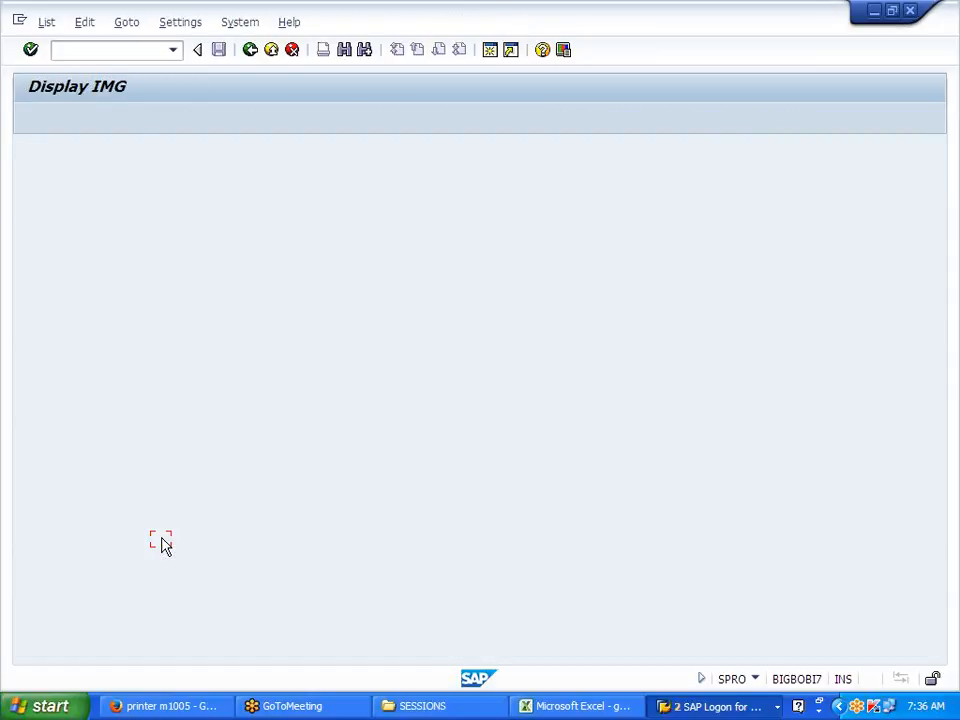
pyautogui.click(92, 272)
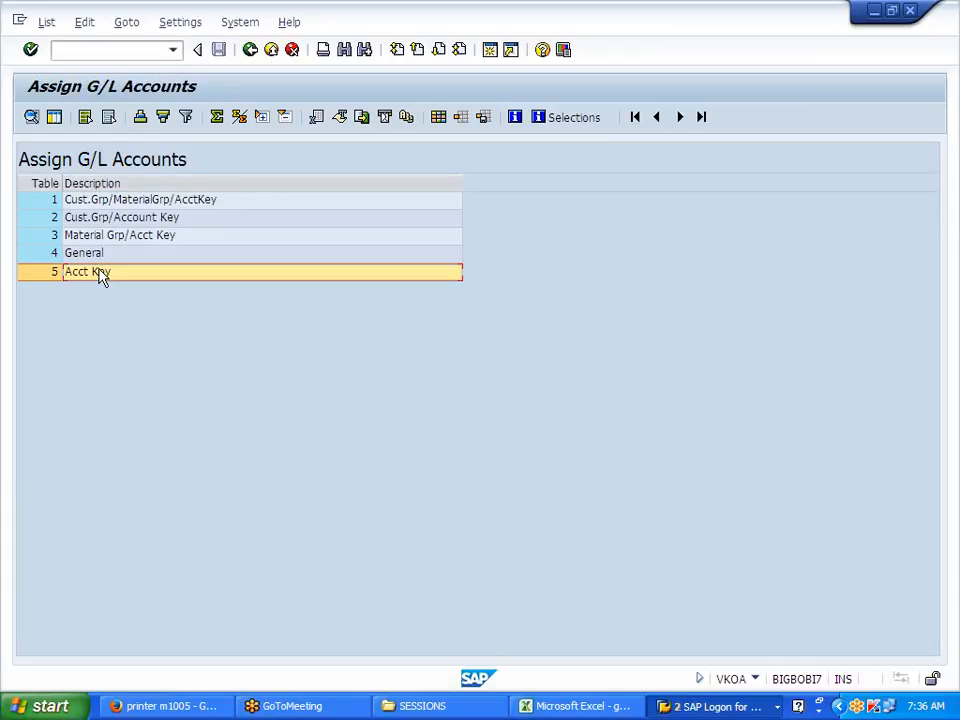
# Step: Collapse the Revenue Account Determination, Account Assignment/Costing and Pricing branches of the IMG tree
pyautogui.click(251, 55)
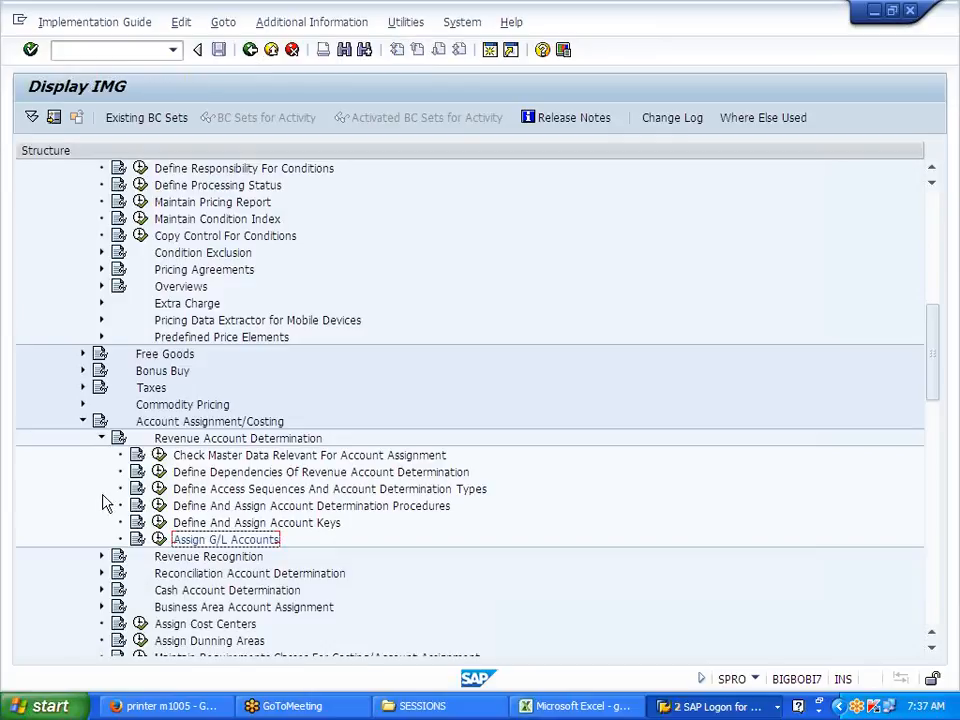
pyautogui.click(99, 439)
pyautogui.click(84, 421)
pyautogui.scroll(3, 128, 437)
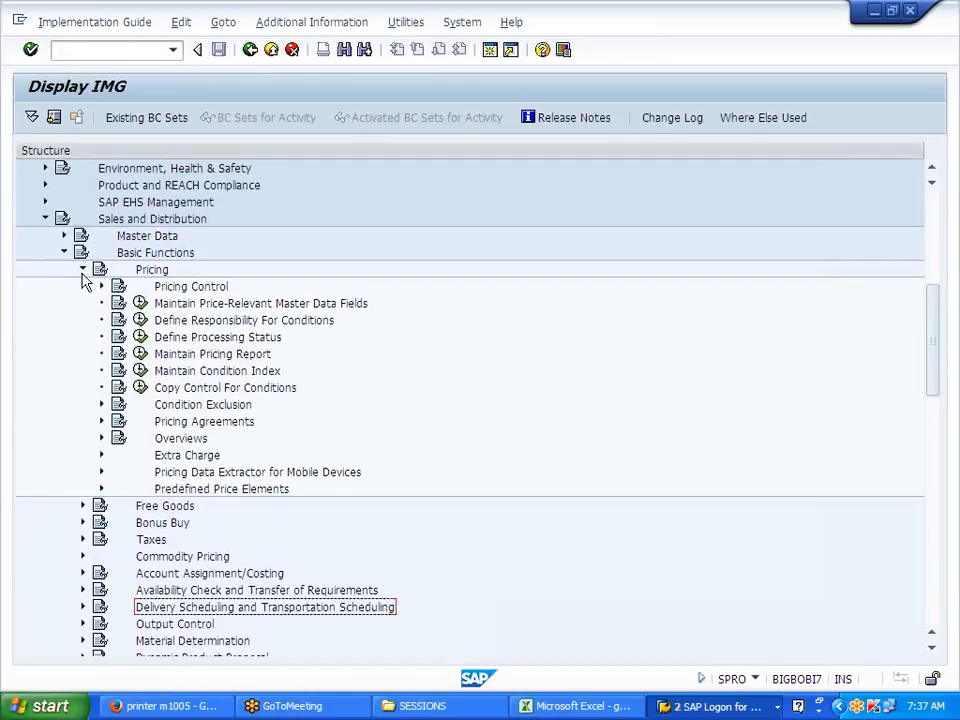
pyautogui.click(83, 270)
pyautogui.scroll(-4, 108, 530)
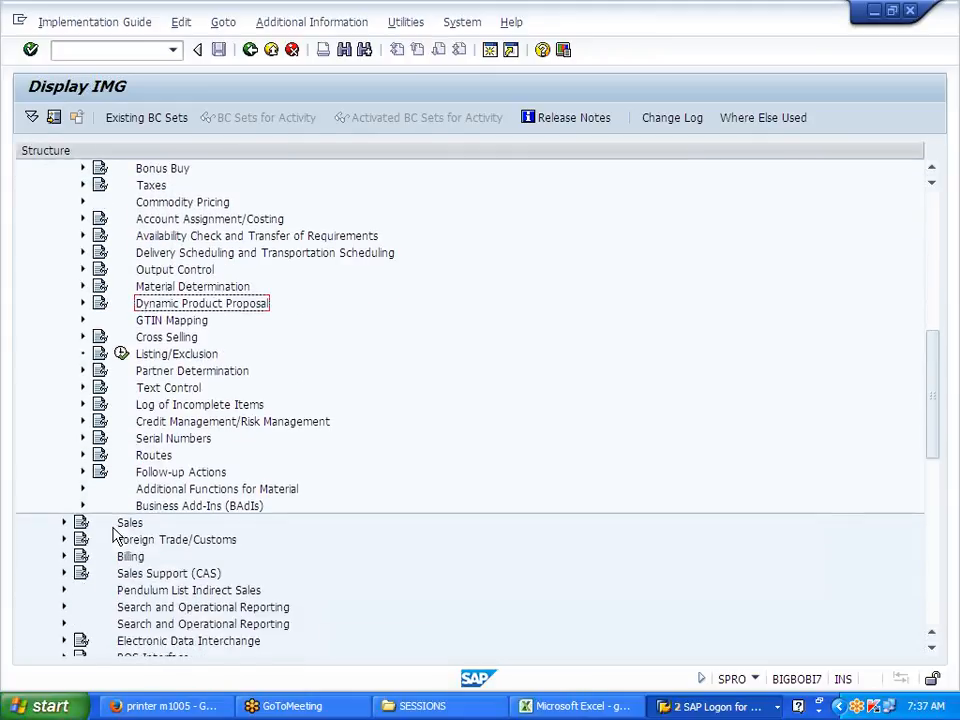
pyautogui.scroll(3, 90, 300)
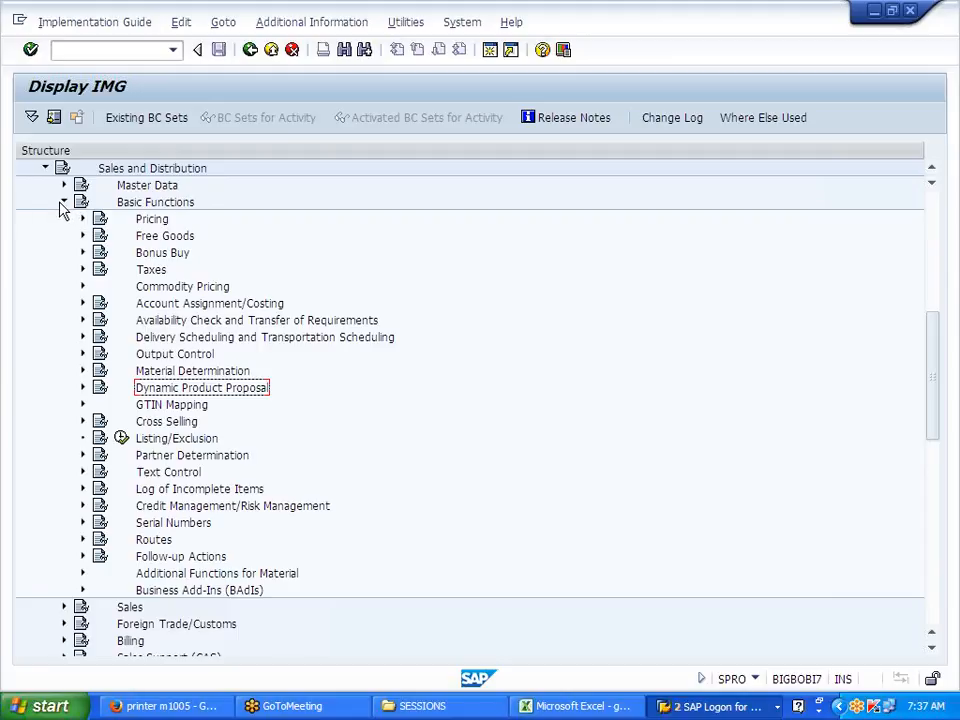
pyautogui.click(62, 203)
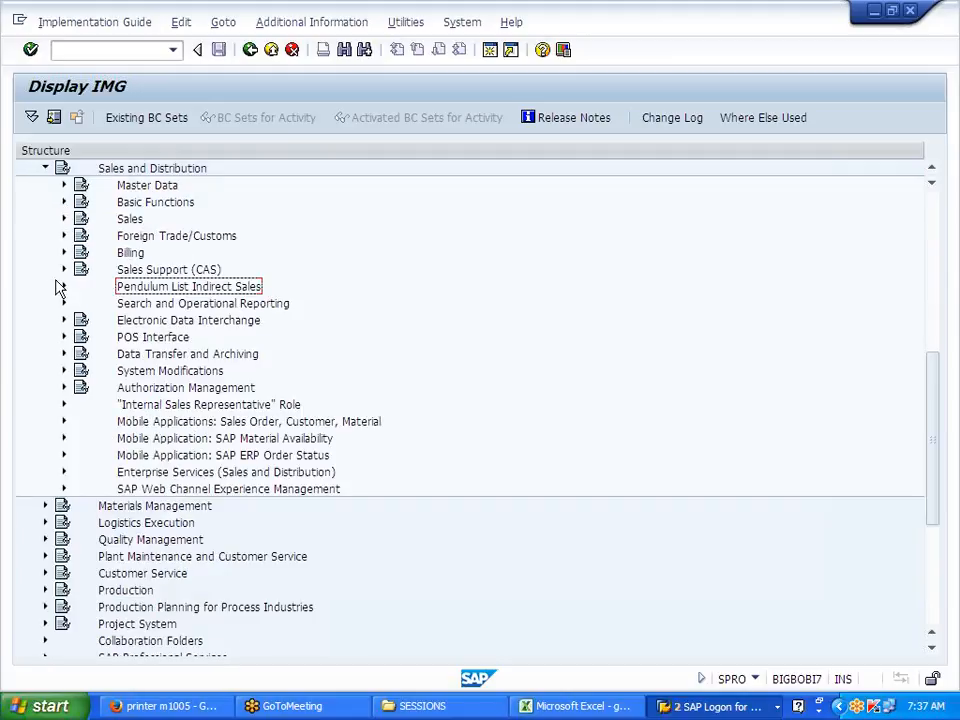
pyautogui.click(64, 202)
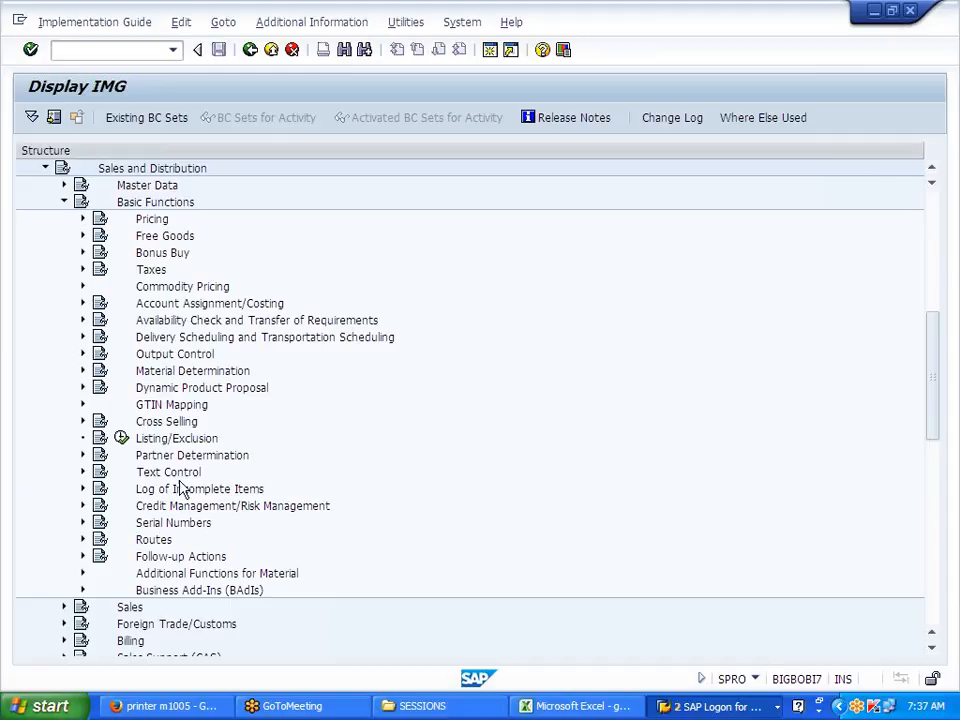
pyautogui.click(83, 219)
pyautogui.click(83, 219)
# Step: Run Set Up Partner Determination under Partner Determination, then switch to the gagee Excel workbook
pyautogui.click(82, 458)
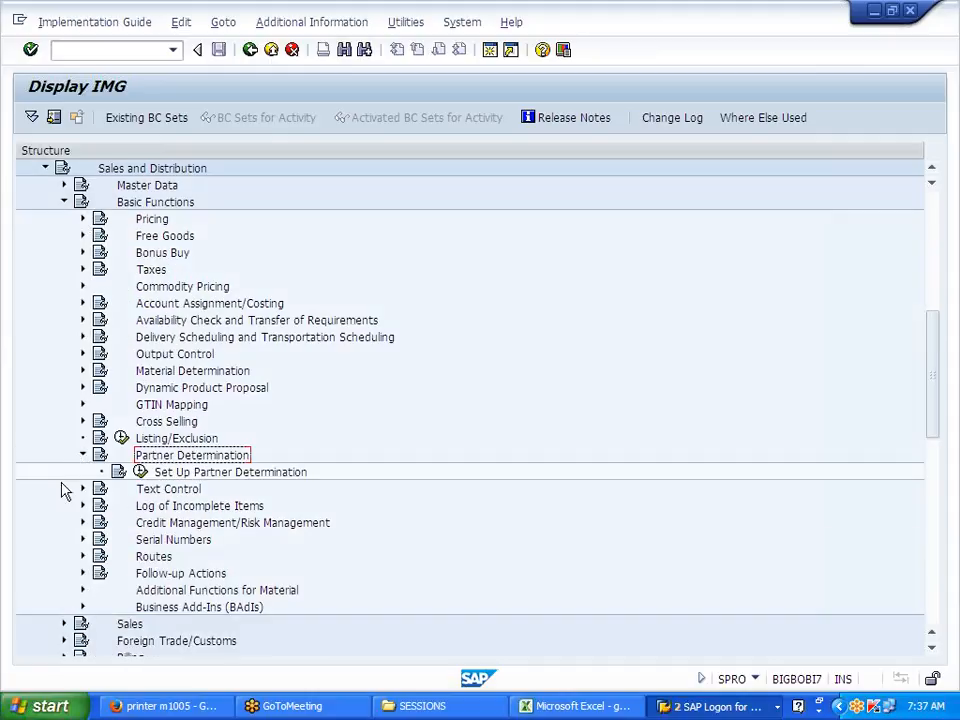
pyautogui.click(203, 473)
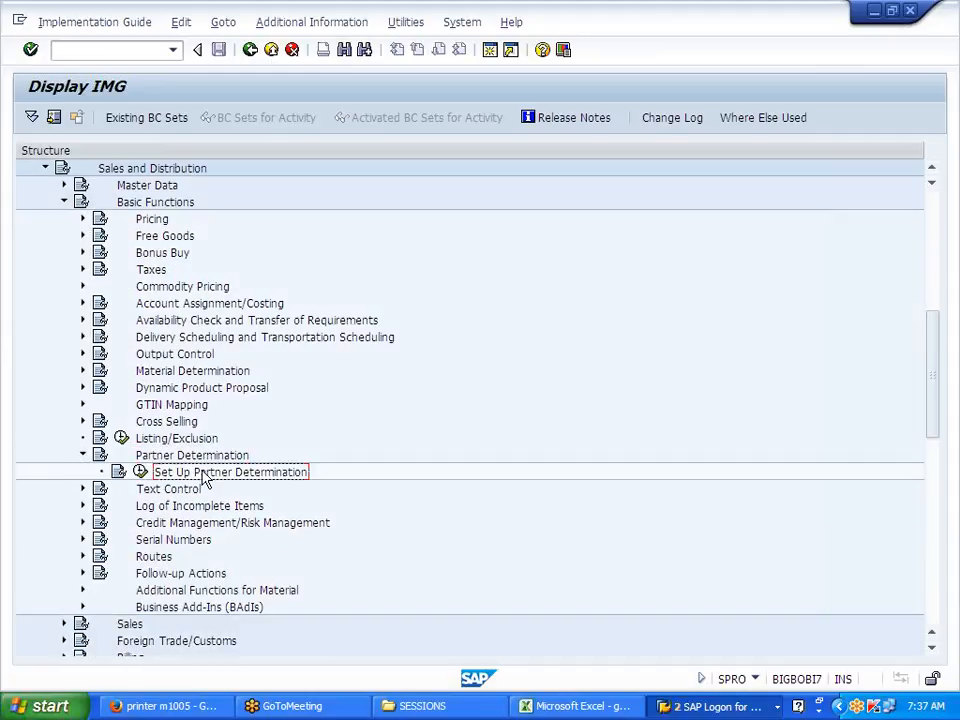
pyautogui.click(142, 474)
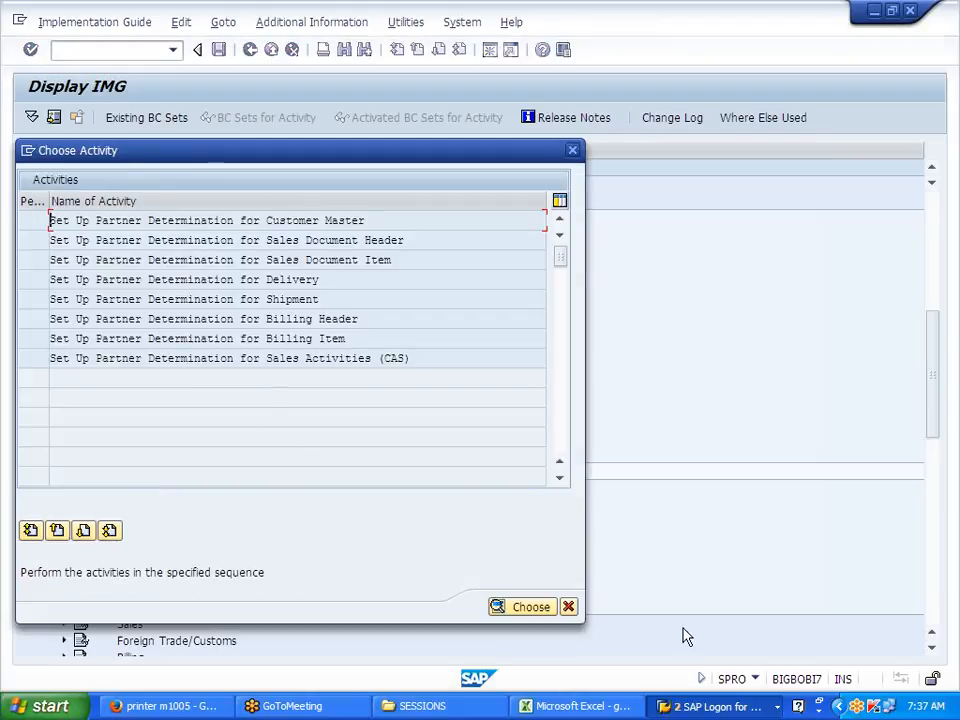
pyautogui.click(617, 708)
pyautogui.scroll(-6, 428, 343)
# Step: Enter CUSTOMER, SOLD TO PARTY, SHIP TO PARTY, BILL TO PARTY and PAYER every other row from F33
pyautogui.click(345, 221)
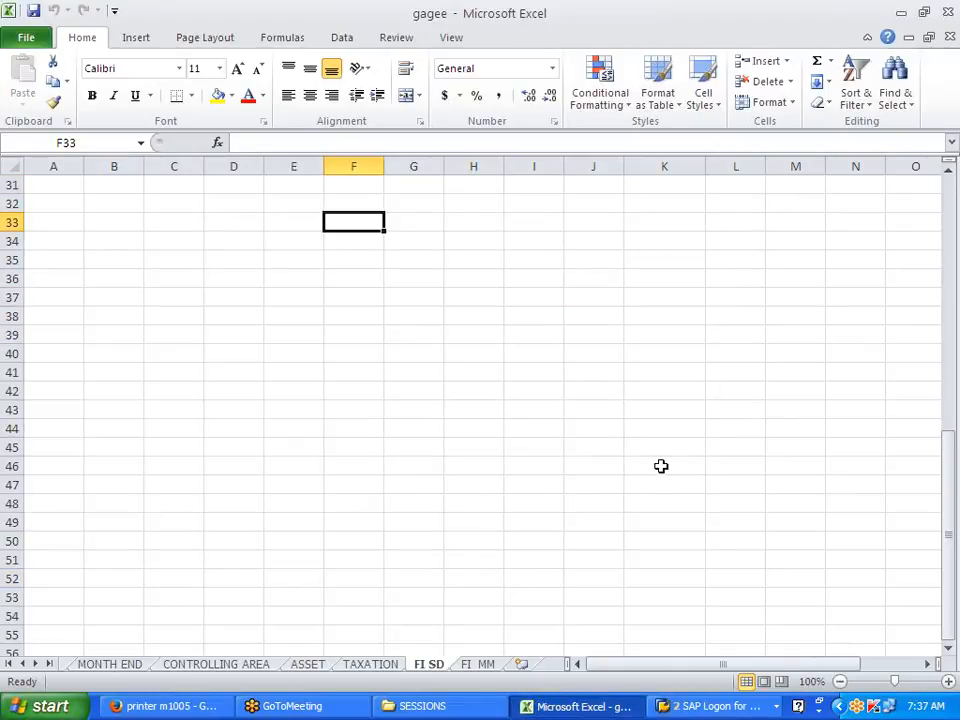
pyautogui.write('CUSTOMER')
pyautogui.press('Return')
pyautogui.press('Return')
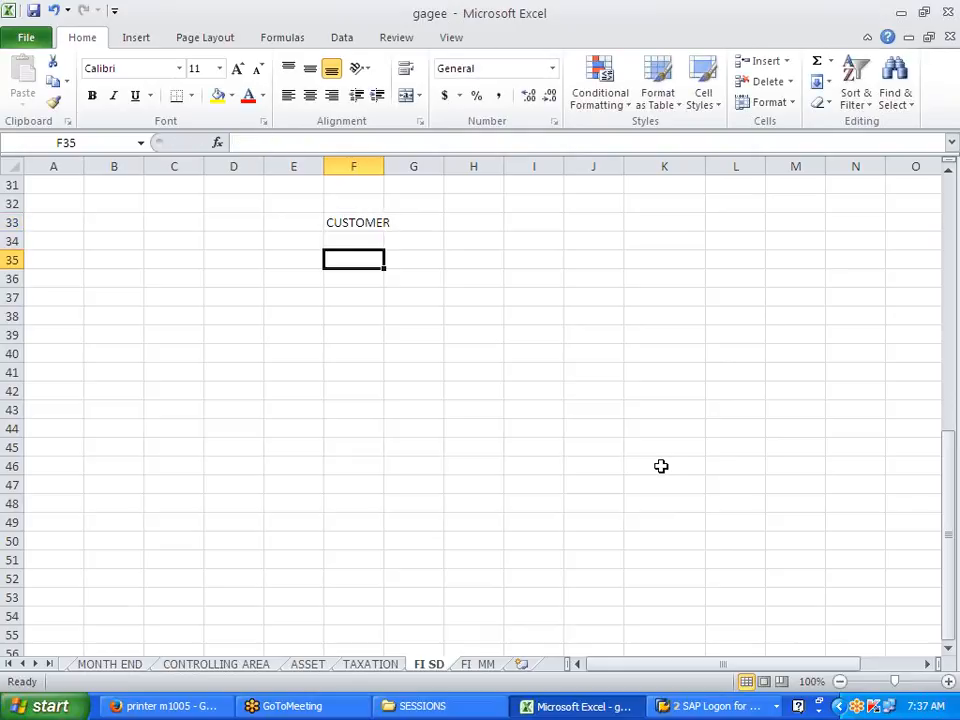
pyautogui.write('SOLD TO PART')
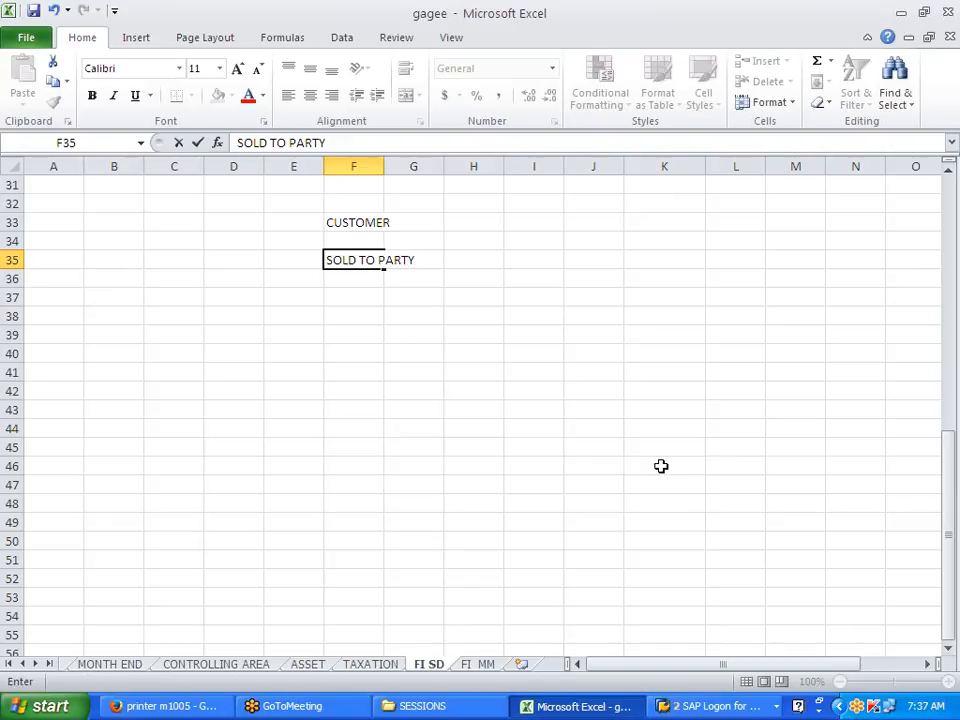
pyautogui.write('Y')
pyautogui.press('Return')
pyautogui.press('Return')
pyautogui.write('SHIP TO')
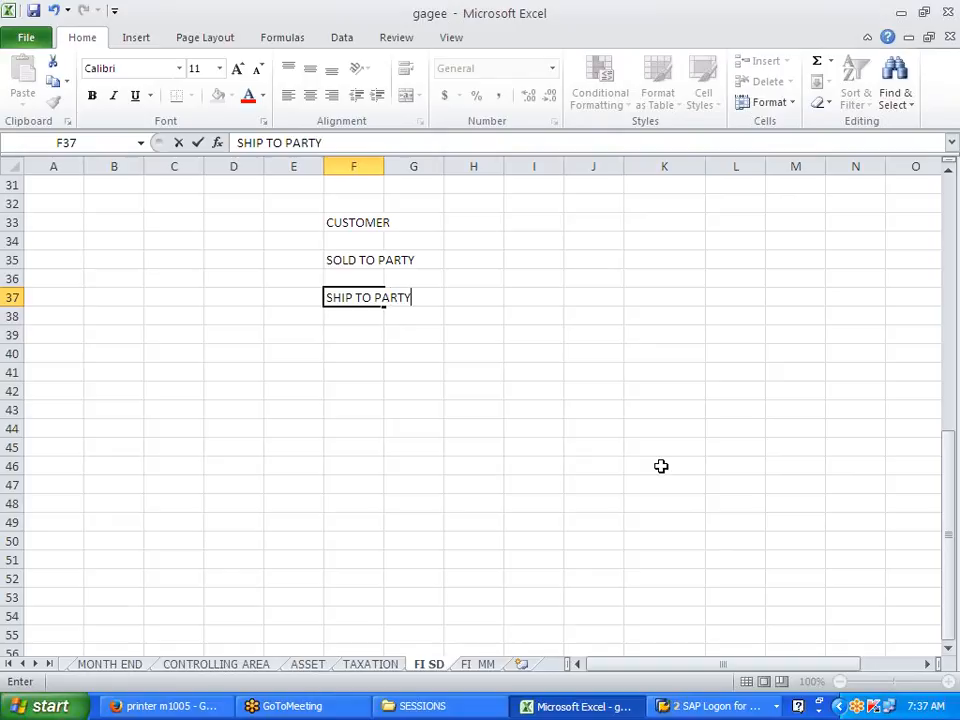
pyautogui.press('Return')
pyautogui.press('Return')
pyautogui.write('B')
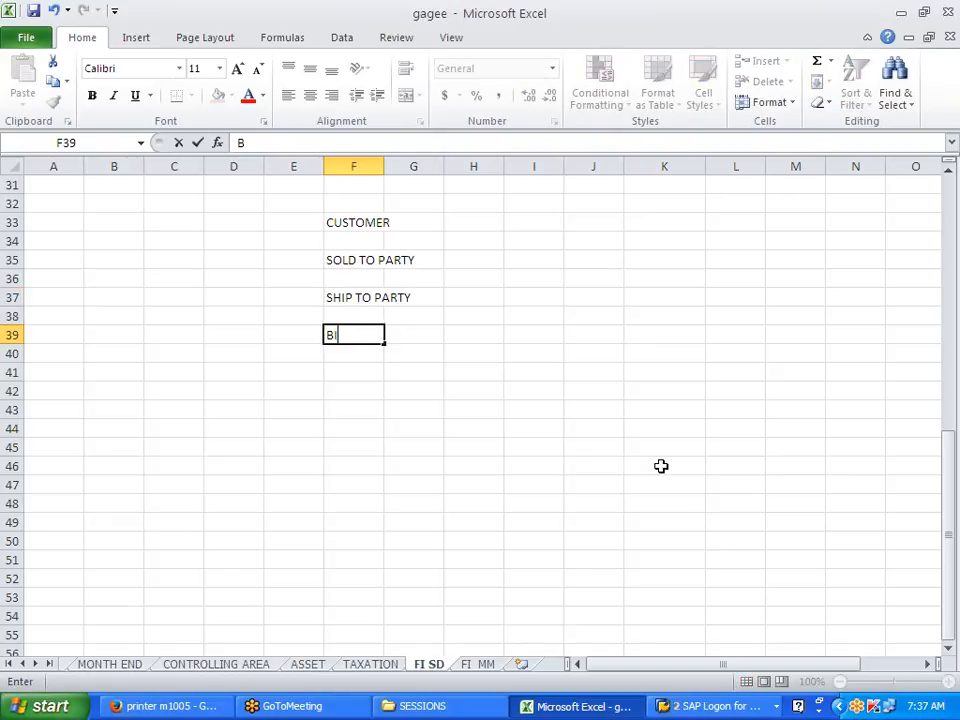
pyautogui.write('ILL TO PART')
pyautogui.press('Return')
pyautogui.press('Return')
pyautogui.write('PAYE')
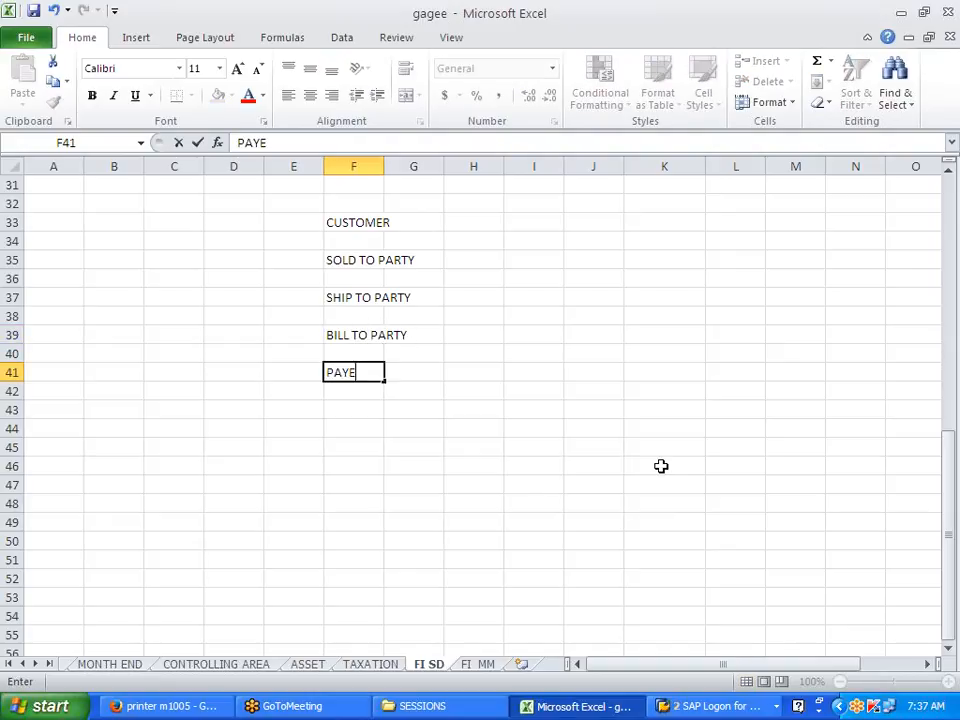
pyautogui.write('R')
pyautogui.click(667, 464)
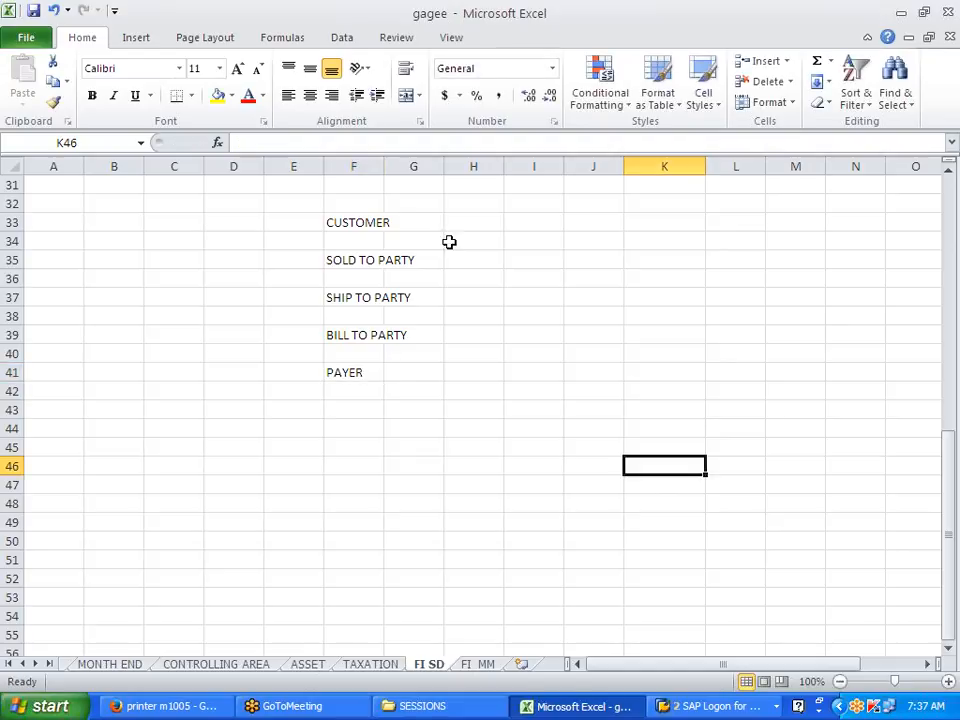
# Step: Widen column F and enter the customer's name as customer, sold-to and ship-to party
pyautogui.moveTo(383, 167); pyautogui.dragTo(435, 165)
pyautogui.click(500, 390)
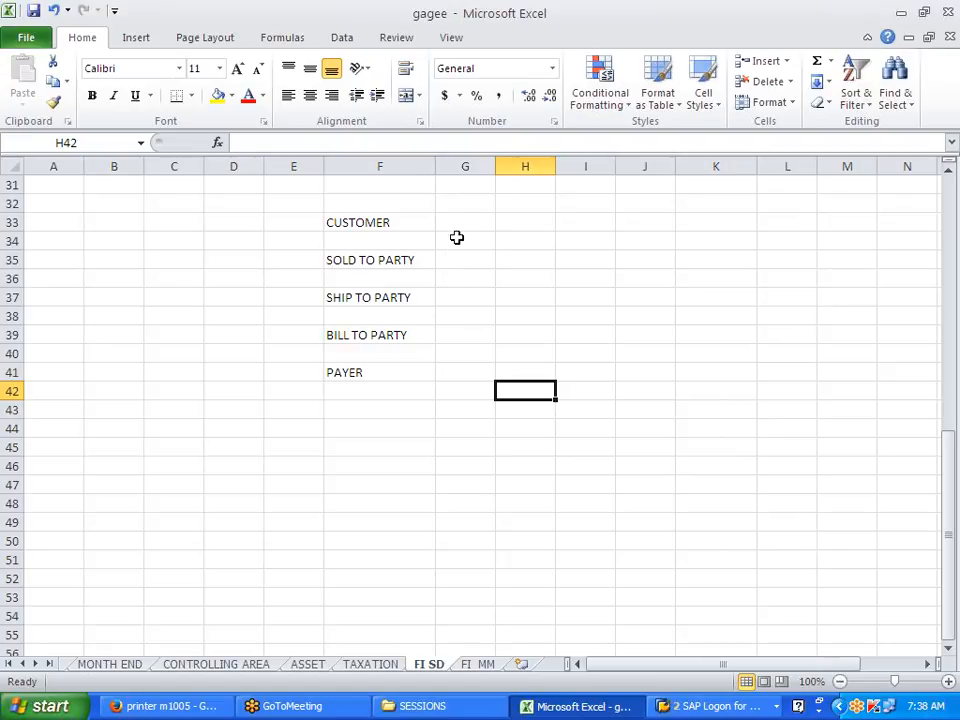
pyautogui.click(407, 223)
pyautogui.click(476, 221)
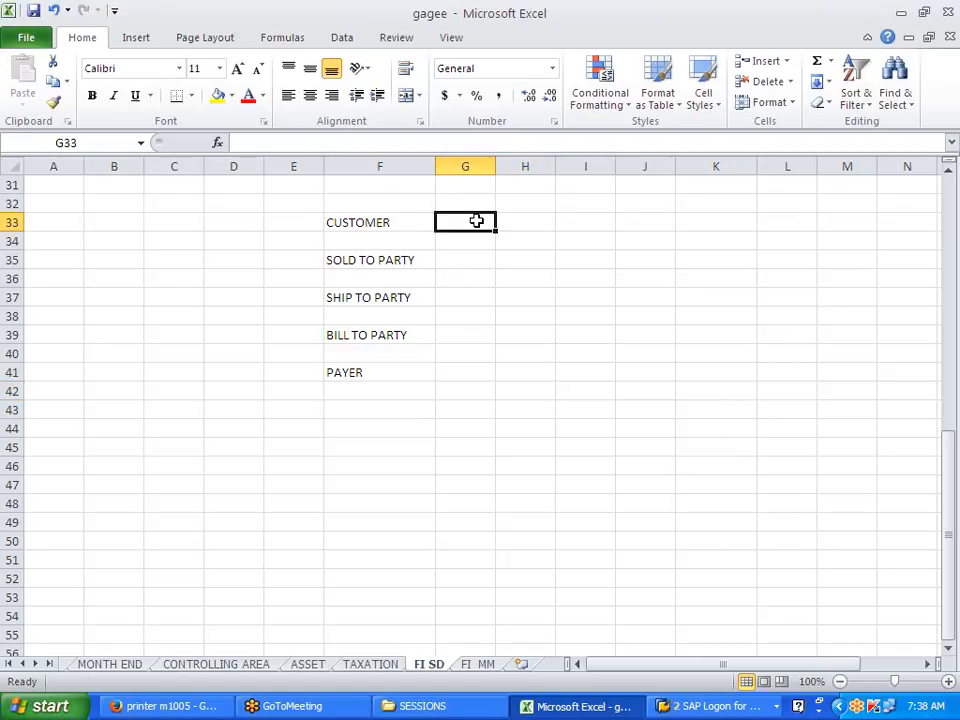
pyautogui.write('JAYA')
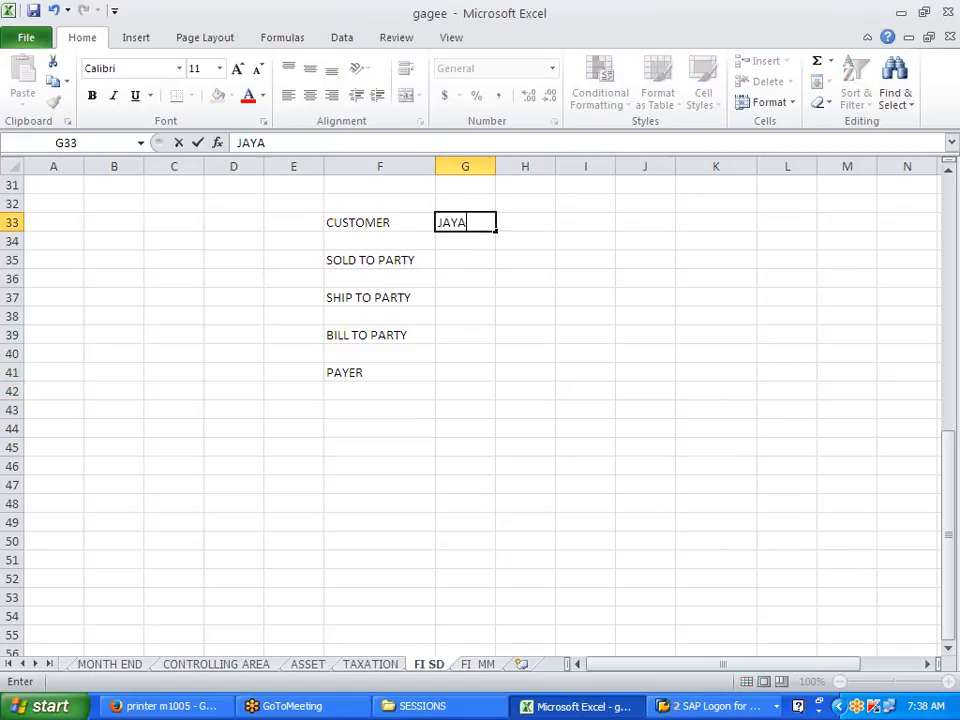
pyautogui.press('Return')
pyautogui.press('Return')
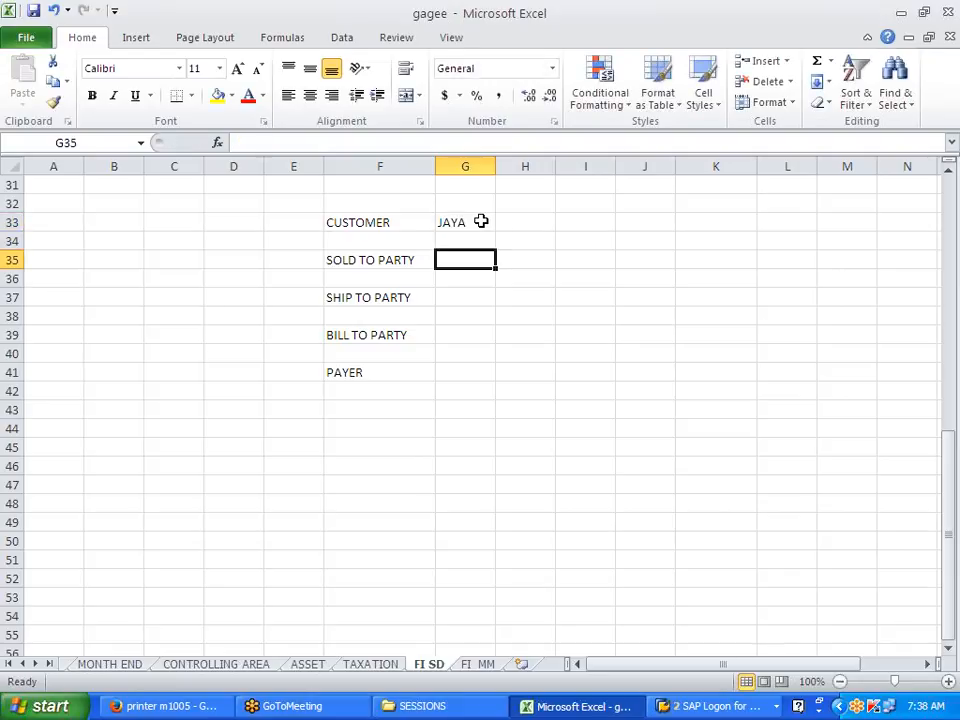
pyautogui.write('JAYA')
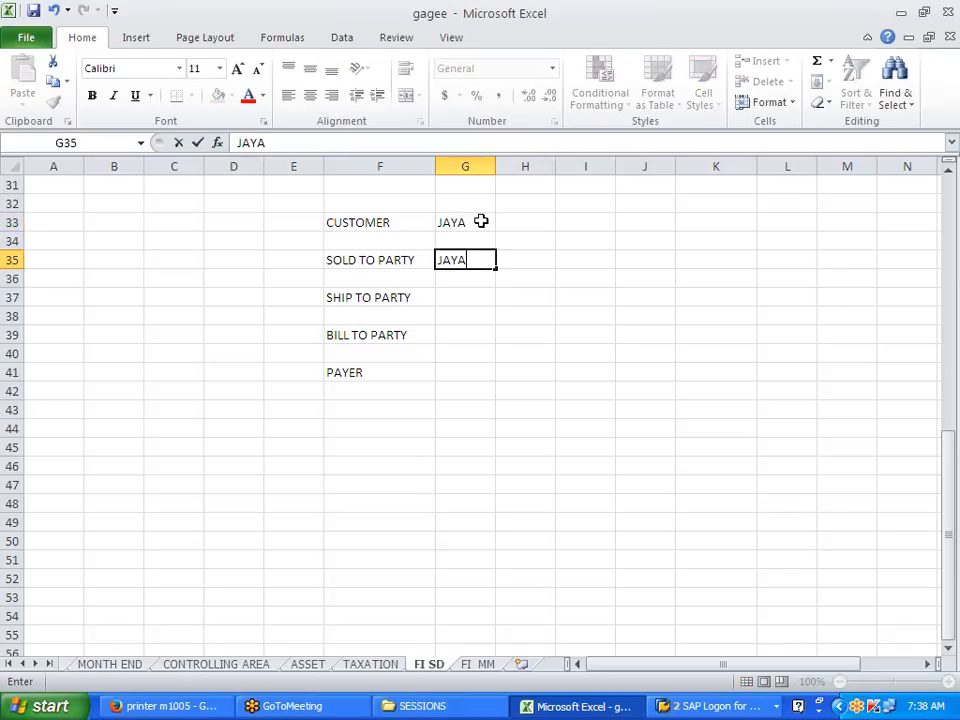
pyautogui.press('Return')
pyautogui.press('Return')
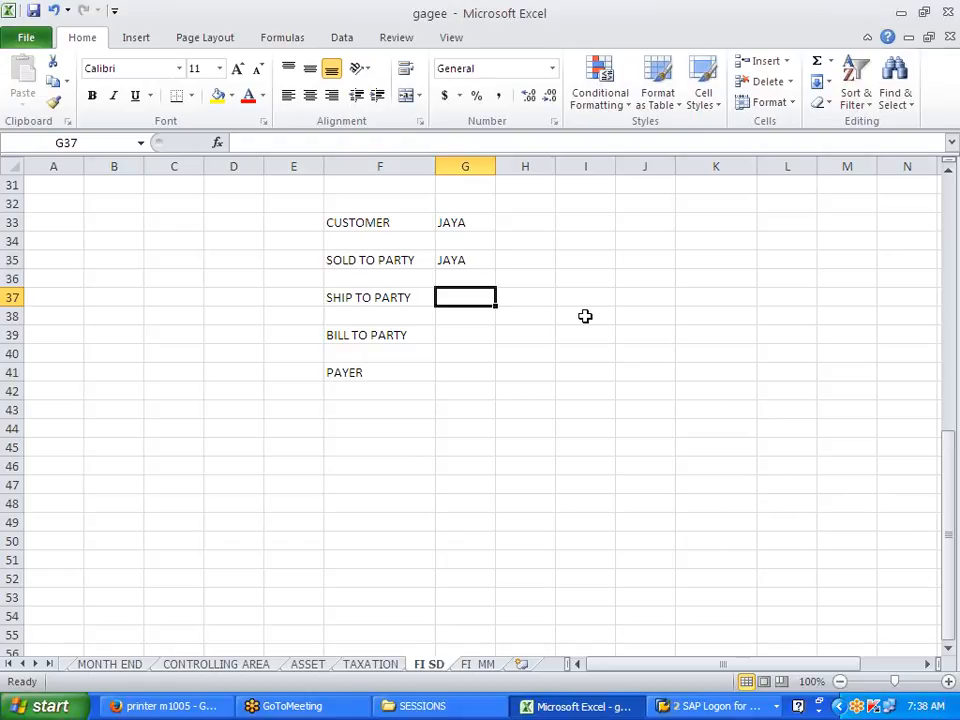
pyautogui.write('JAYA')
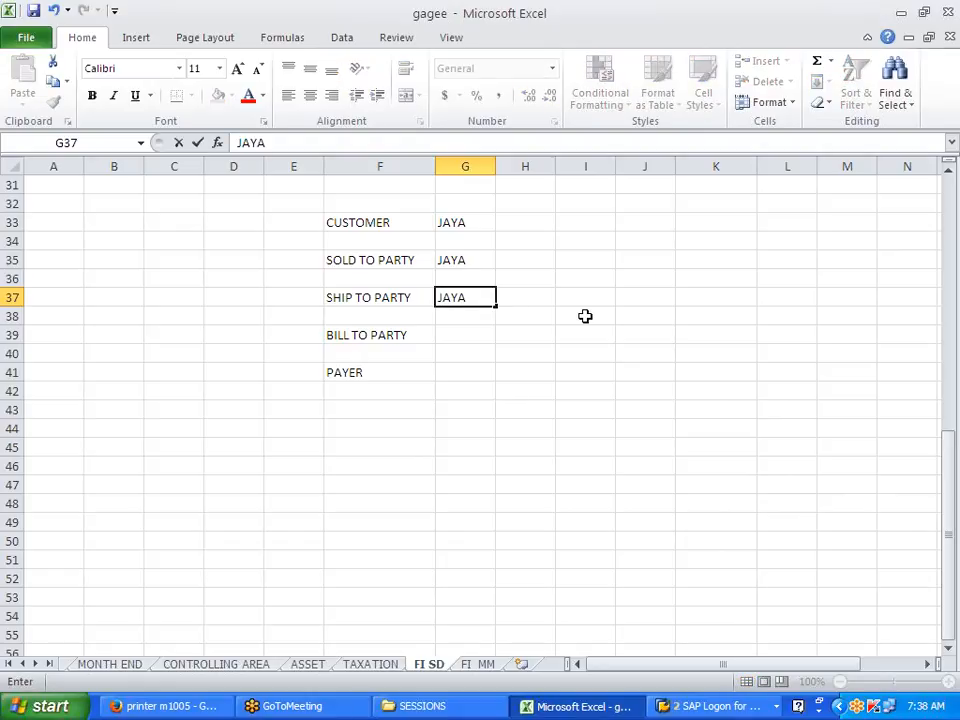
pyautogui.press('Return')
pyautogui.press('Return')
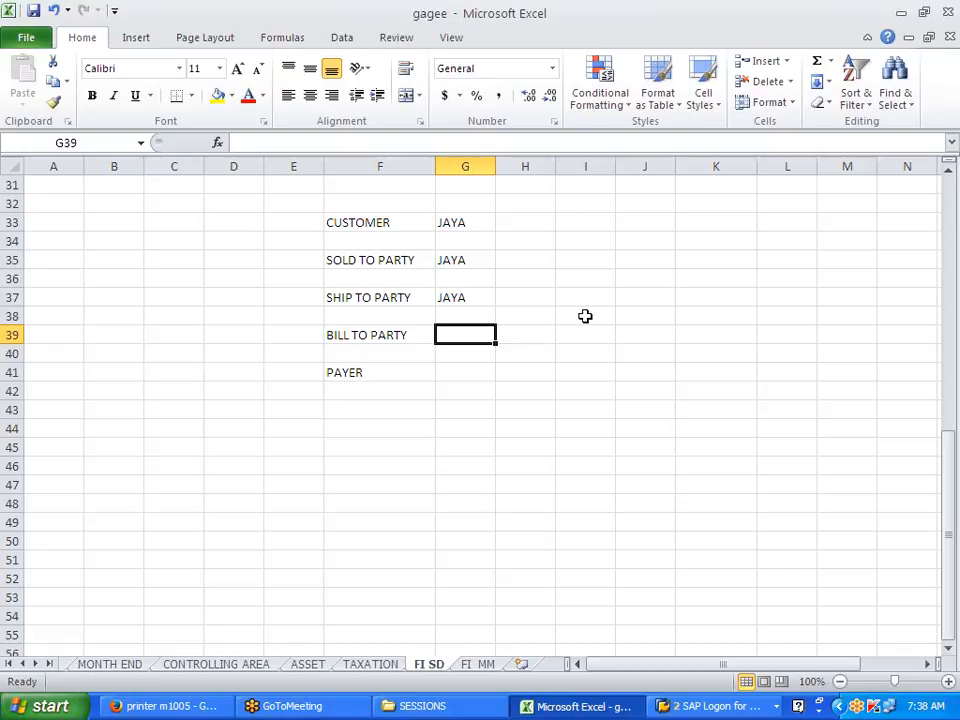
# Step: Enter FATHER as both the bill-to party and the payer
pyautogui.write('FATHE')
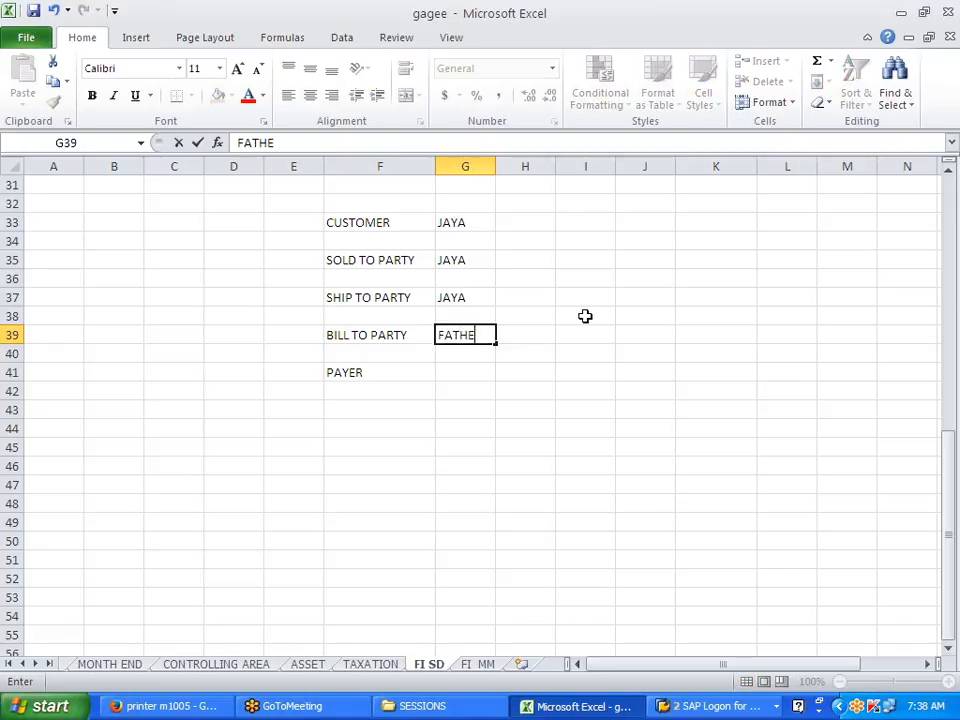
pyautogui.press('Return')
pyautogui.press('Return')
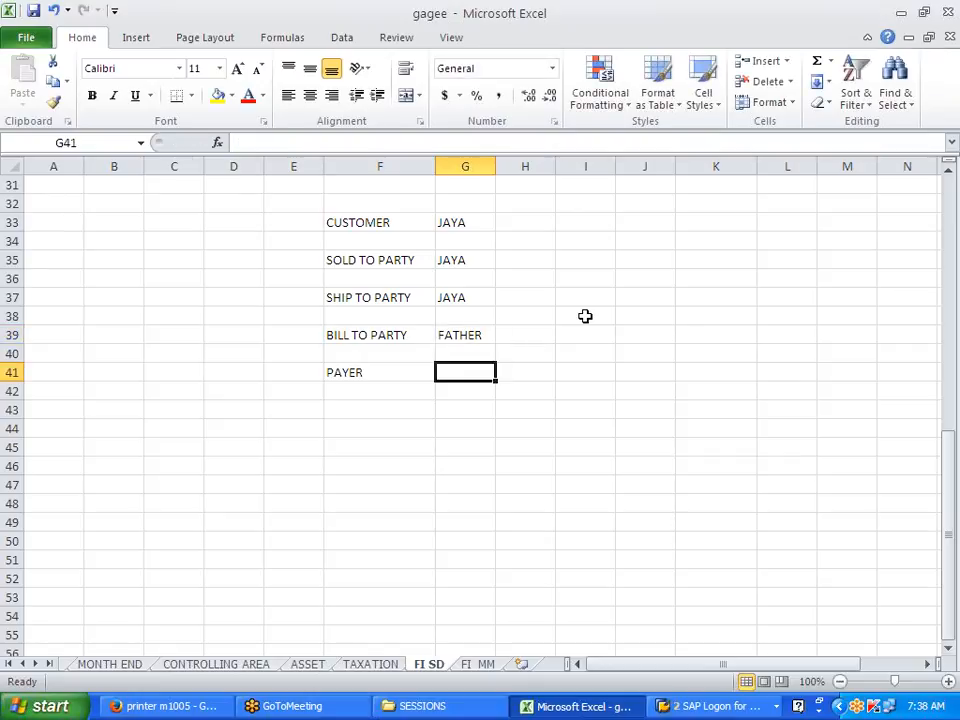
pyautogui.write('FATHER')
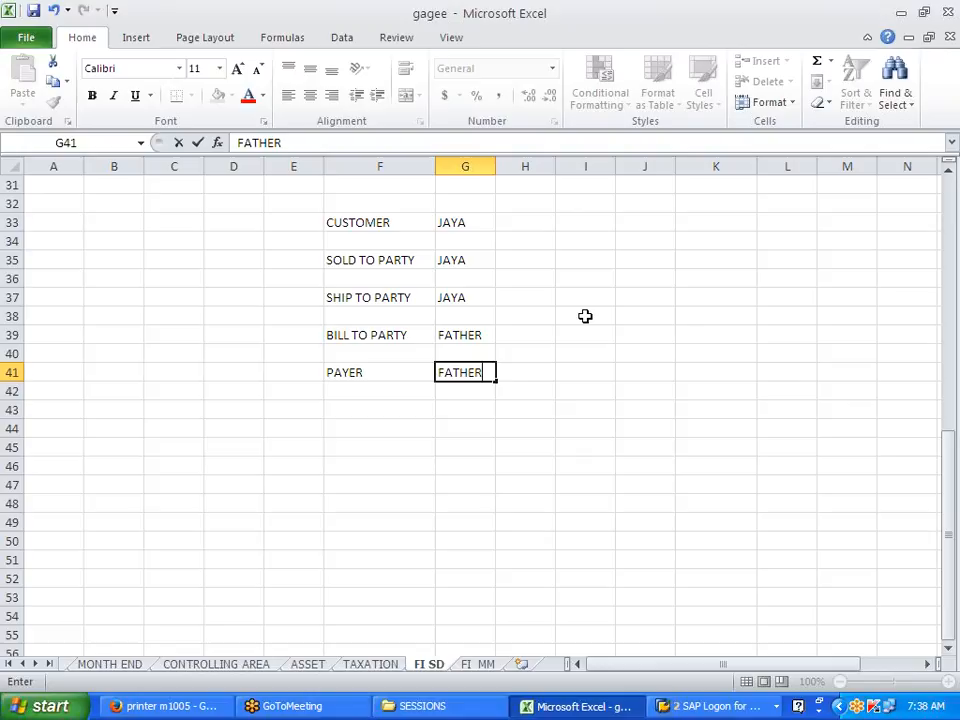
pyautogui.click(585, 316)
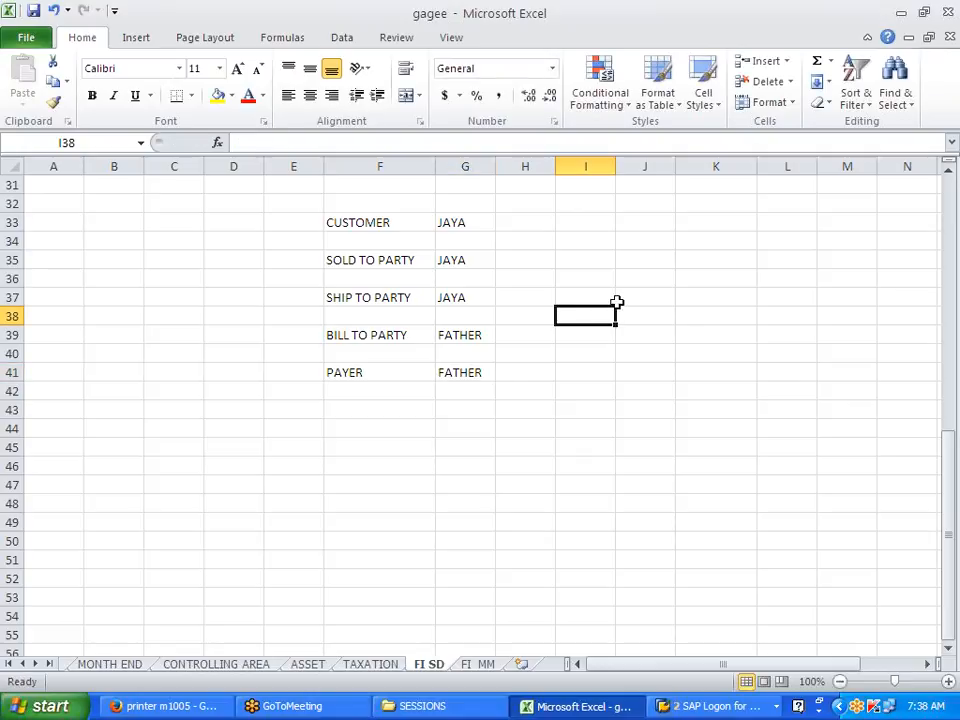
# Step: Replace the ship-to party value with FRIEND
pyautogui.moveTo(347, 298); pyautogui.dragTo(466, 372)
pyautogui.click(501, 399)
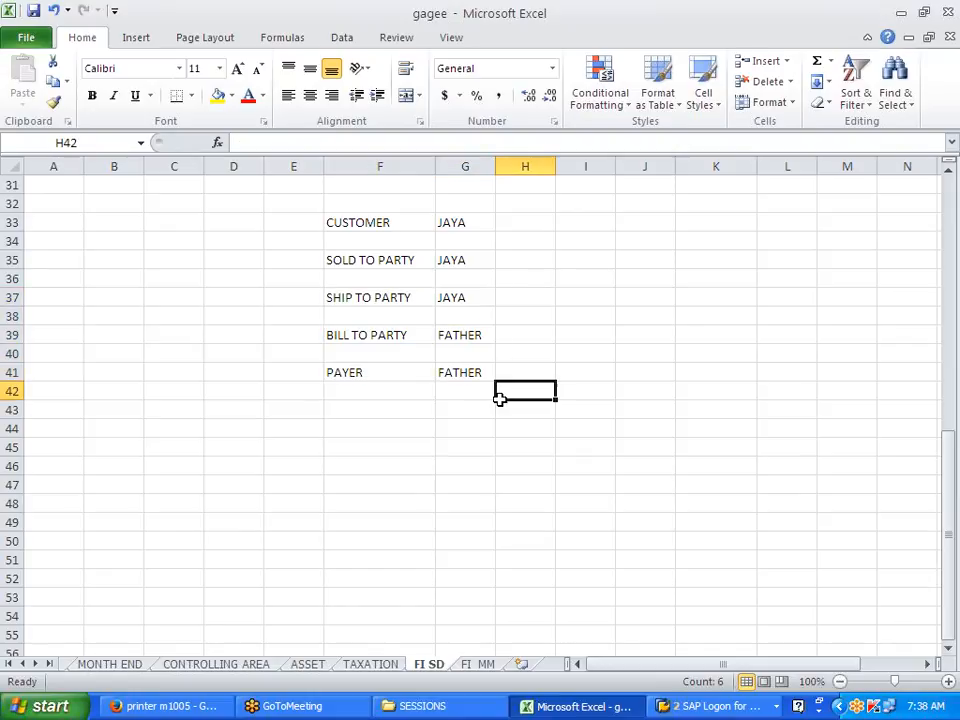
pyautogui.click(467, 302)
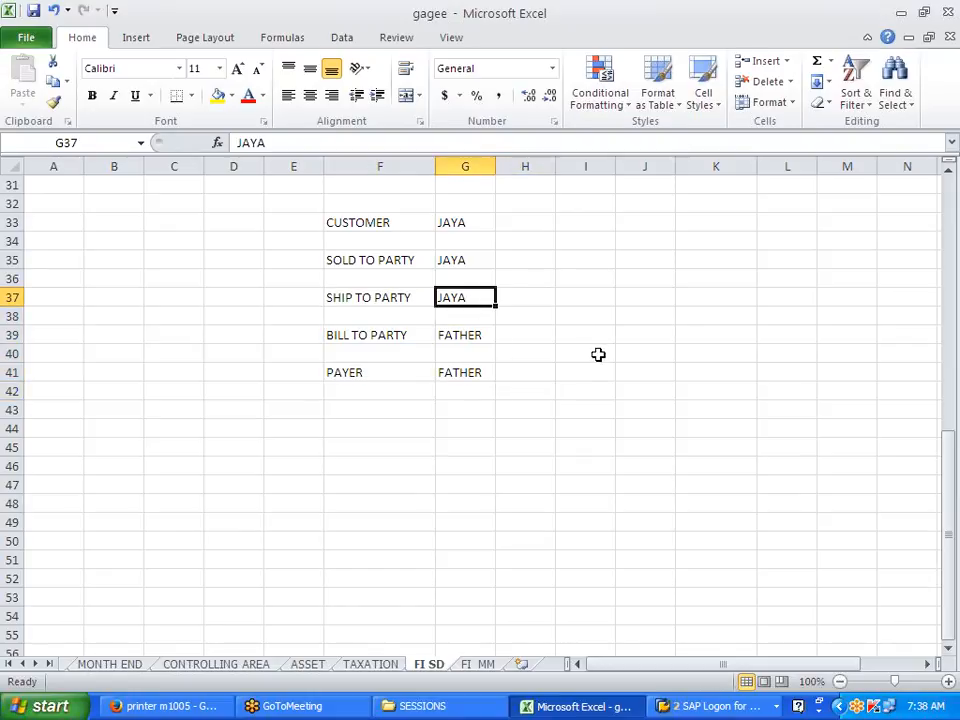
pyautogui.write('FRIEND')
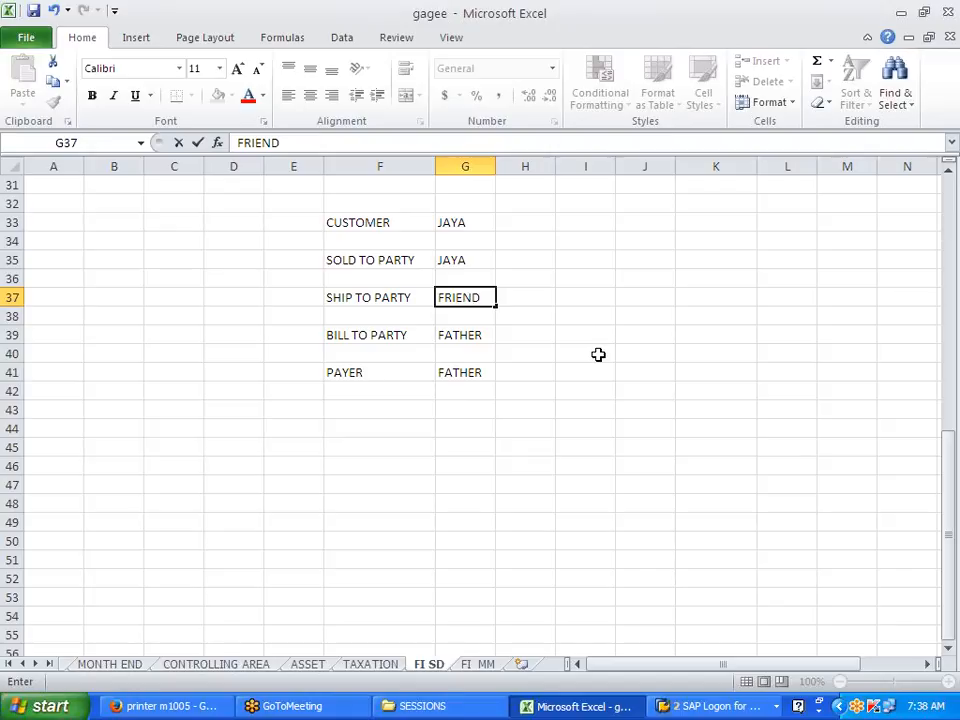
pyautogui.click(598, 354)
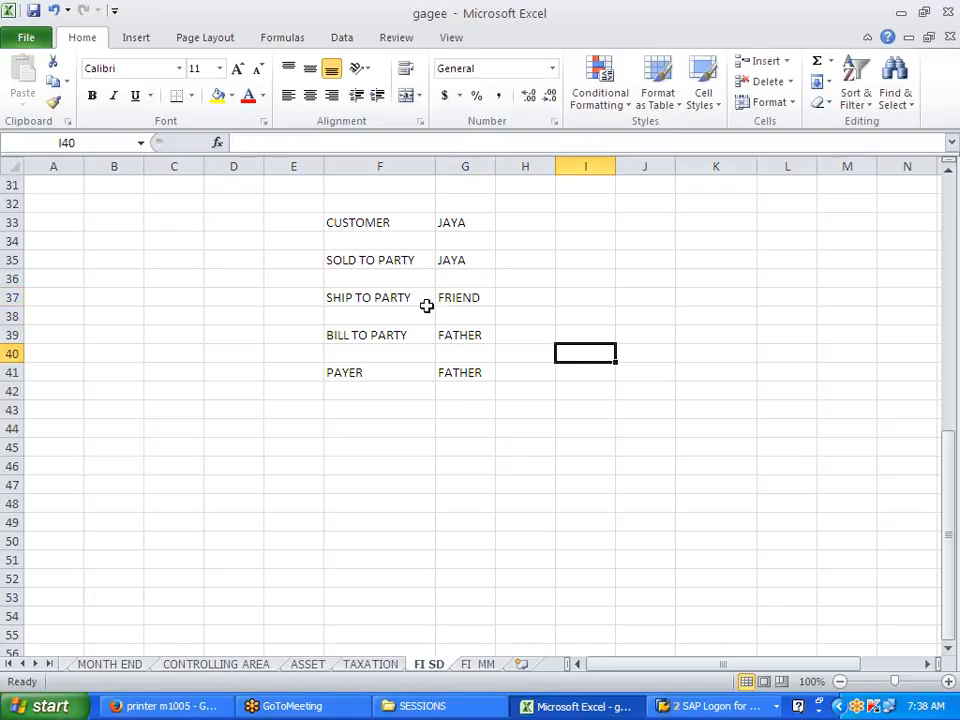
# Step: Select the partner values in G33:G41 and delete them
pyautogui.moveTo(345, 298); pyautogui.dragTo(476, 374)
pyautogui.moveTo(335, 260); pyautogui.dragTo(464, 261)
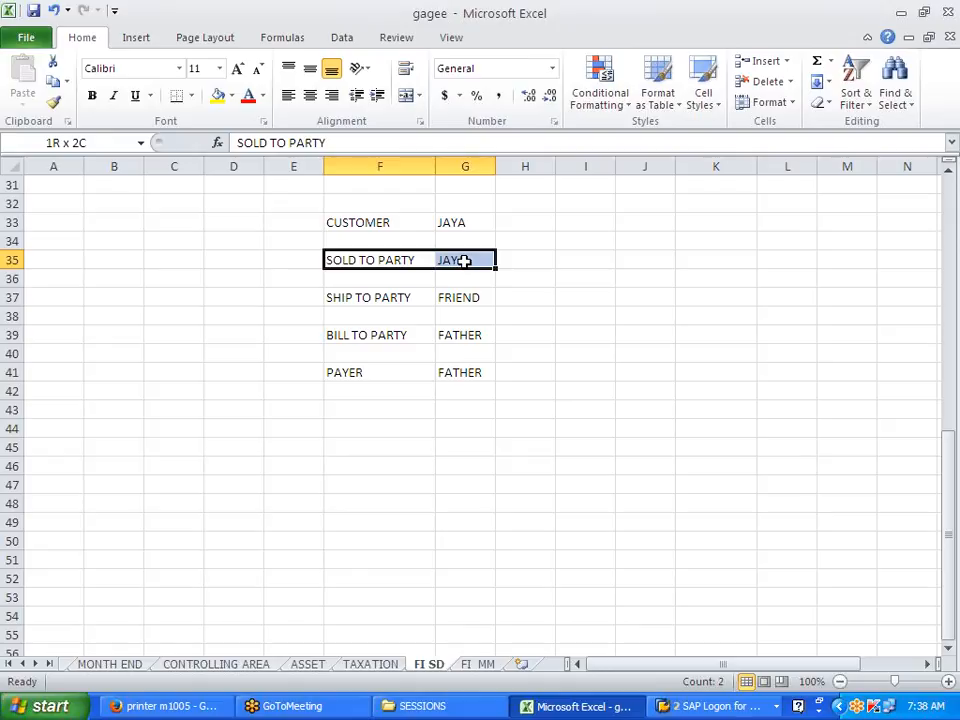
pyautogui.moveTo(464, 261); pyautogui.dragTo(463, 259)
pyautogui.moveTo(381, 297); pyautogui.dragTo(446, 376)
pyautogui.moveTo(367, 259); pyautogui.dragTo(459, 388)
pyautogui.moveTo(468, 293); pyautogui.dragTo(464, 366)
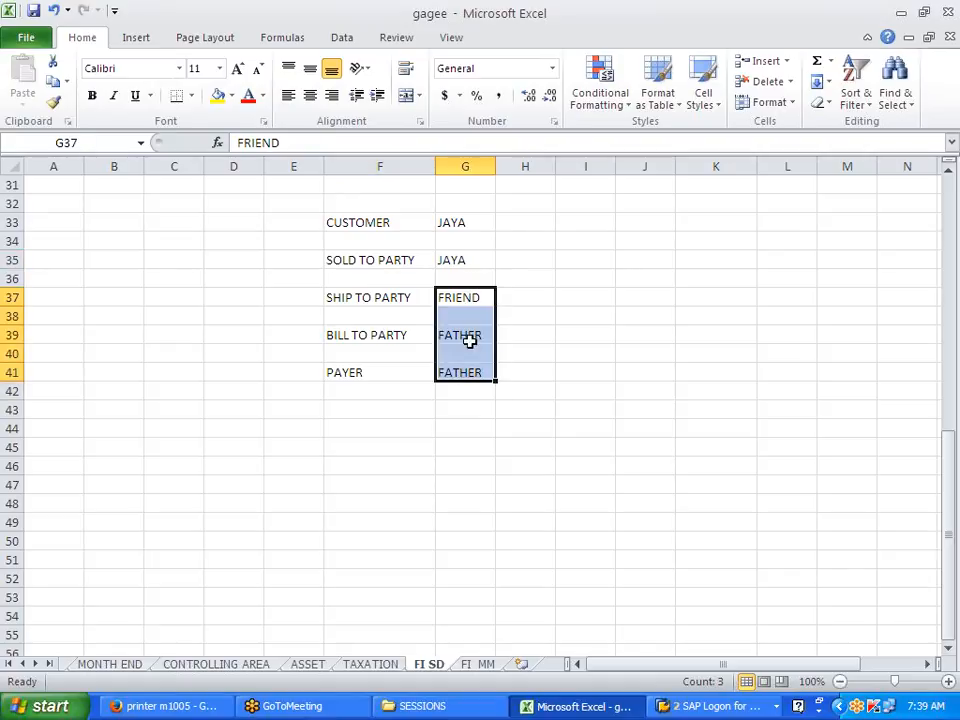
pyautogui.moveTo(473, 293); pyautogui.dragTo(465, 371)
pyautogui.moveTo(463, 285); pyautogui.dragTo(449, 372)
pyautogui.moveTo(403, 259); pyautogui.dragTo(451, 264)
pyautogui.click(606, 373)
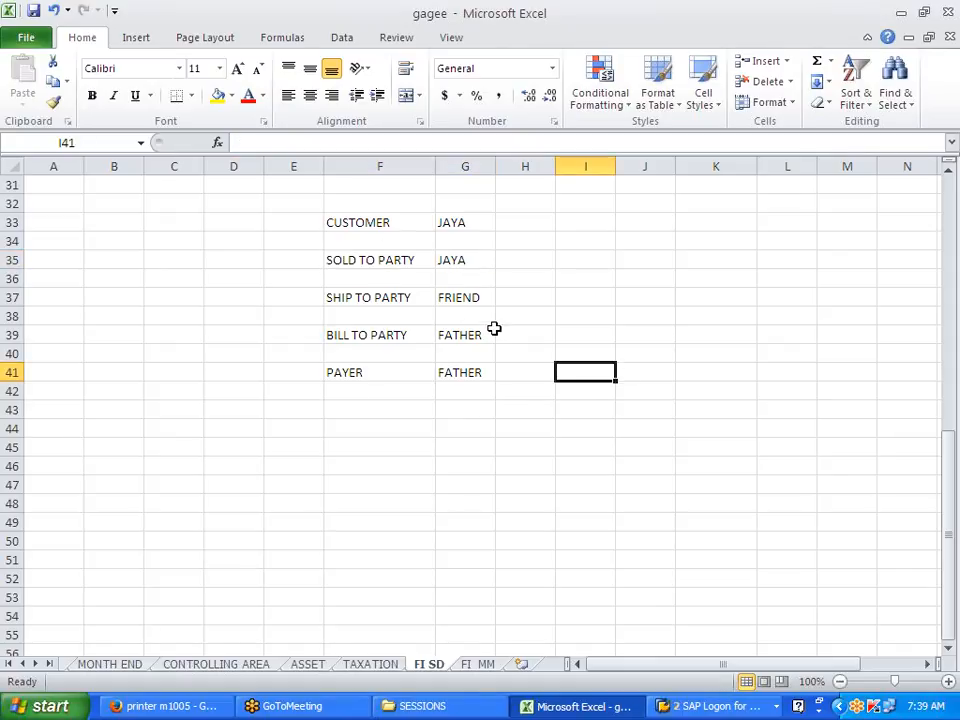
pyautogui.moveTo(360, 216); pyautogui.dragTo(467, 369)
pyautogui.click(473, 237)
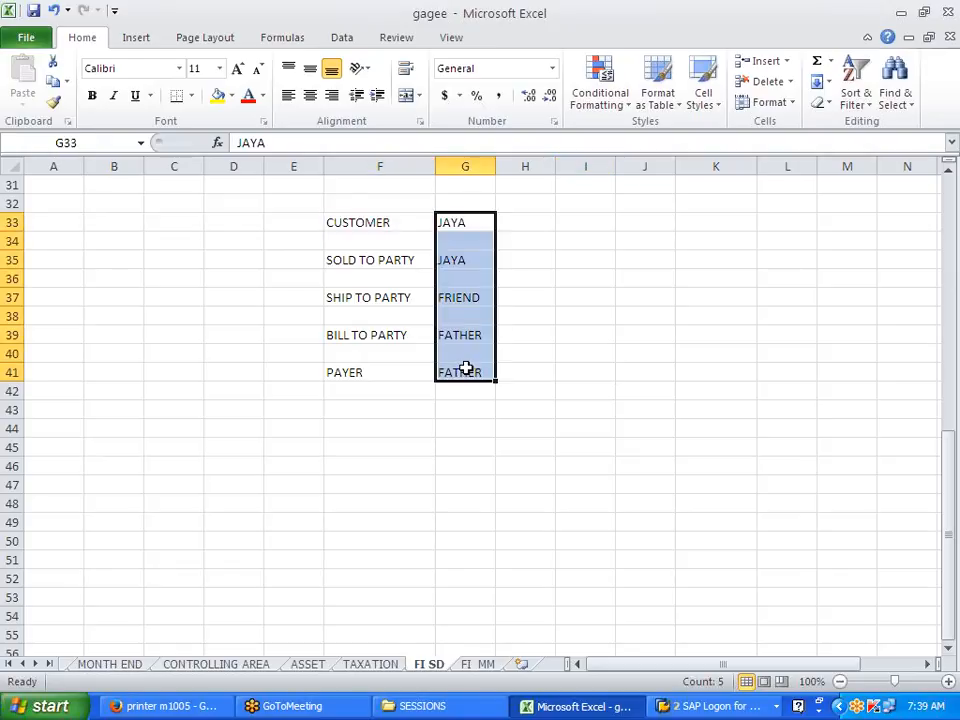
pyautogui.press('Delete')
pyautogui.click(474, 461)
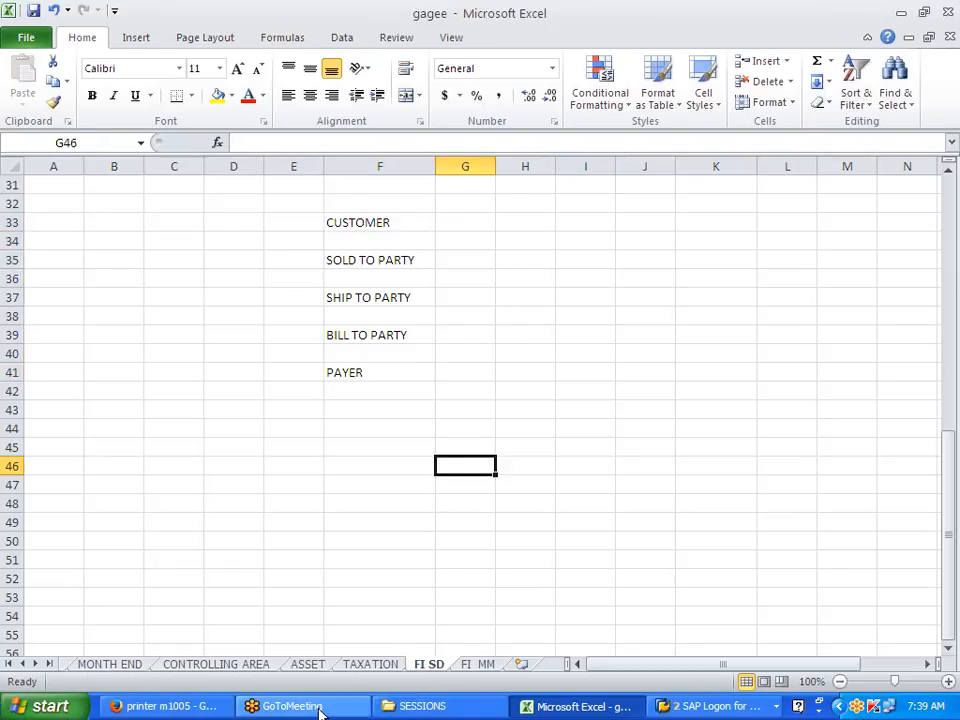
# Step: Bring back the SAP IMG window, close the activity list and open a new session
pyautogui.click(712, 706)
pyautogui.click(704, 656)
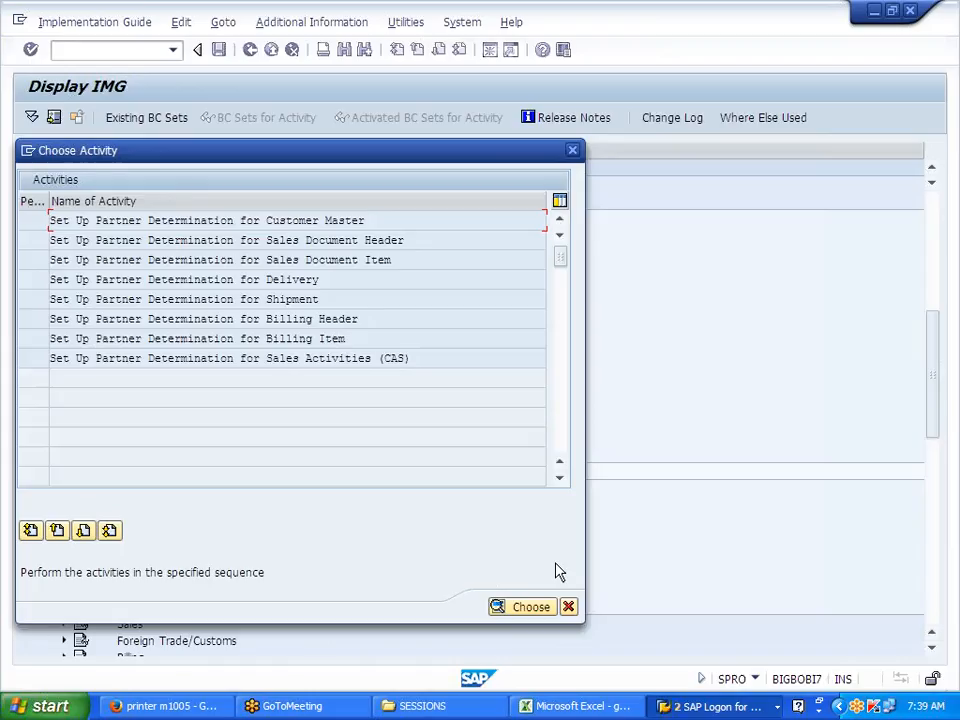
pyautogui.click(572, 151)
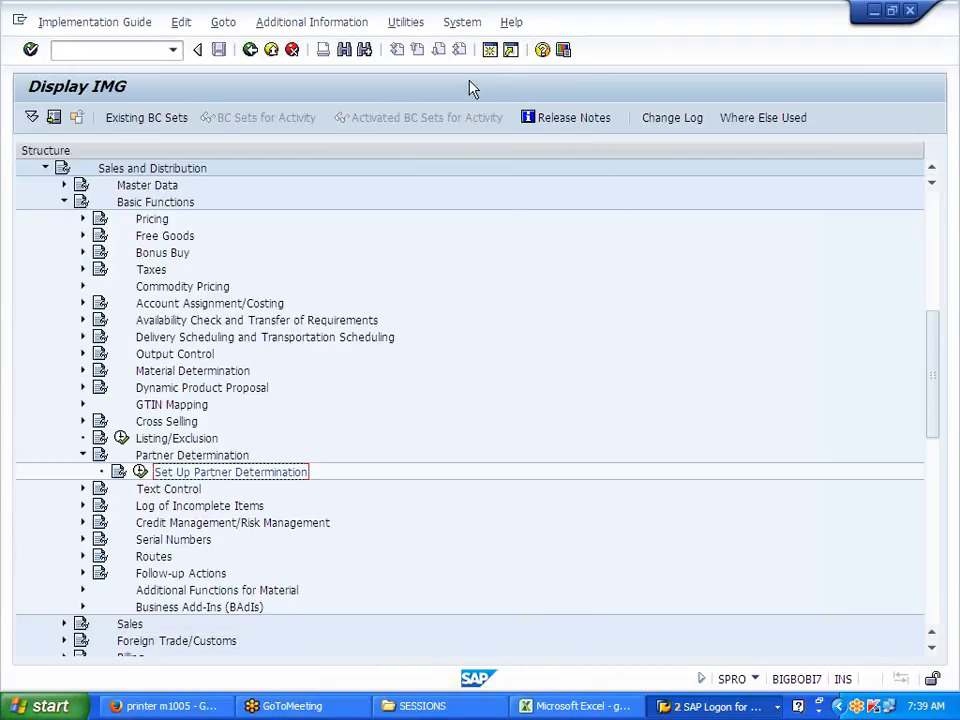
pyautogui.click(491, 53)
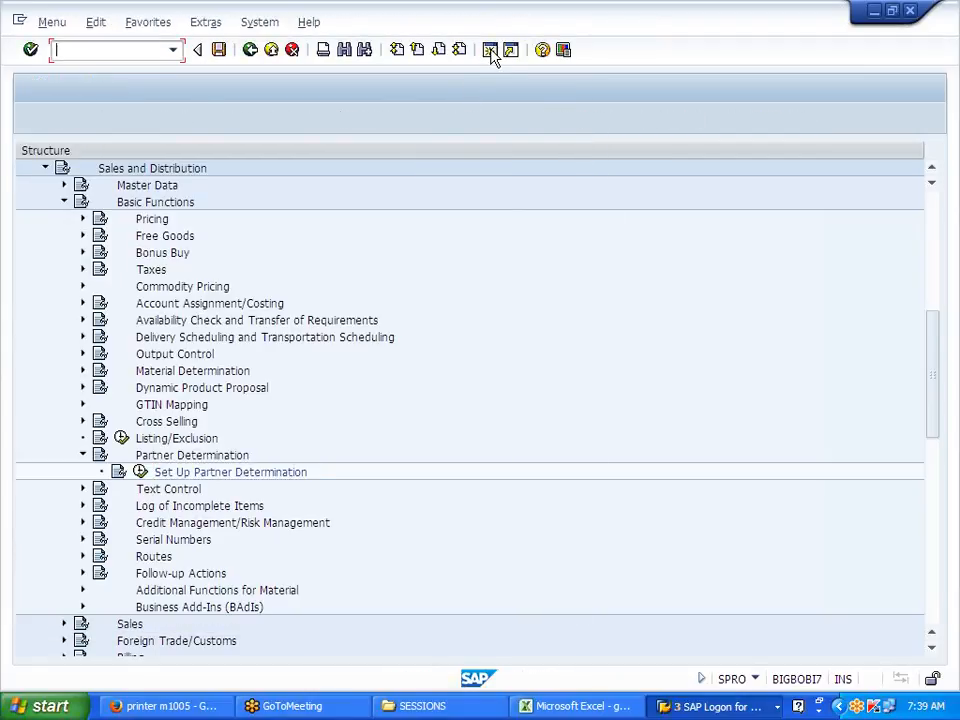
# Step: Expand Accounting > Financial Accounting > Accounts Receivable > Master Records > Maintain Centrally in Easy Access
pyautogui.click(47, 287)
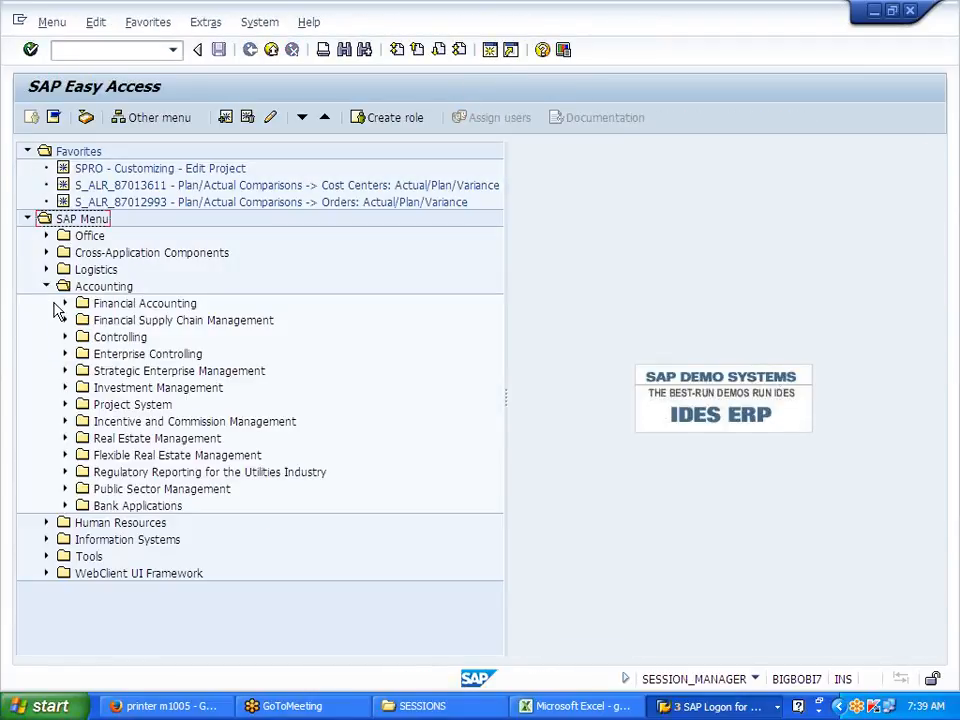
pyautogui.click(65, 304)
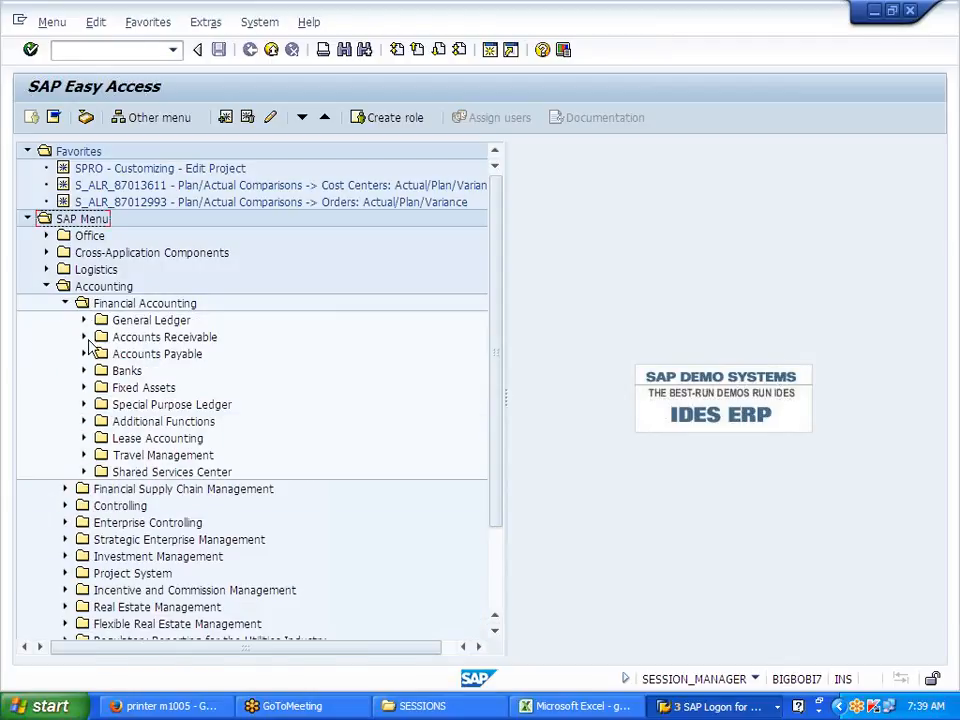
pyautogui.click(84, 337)
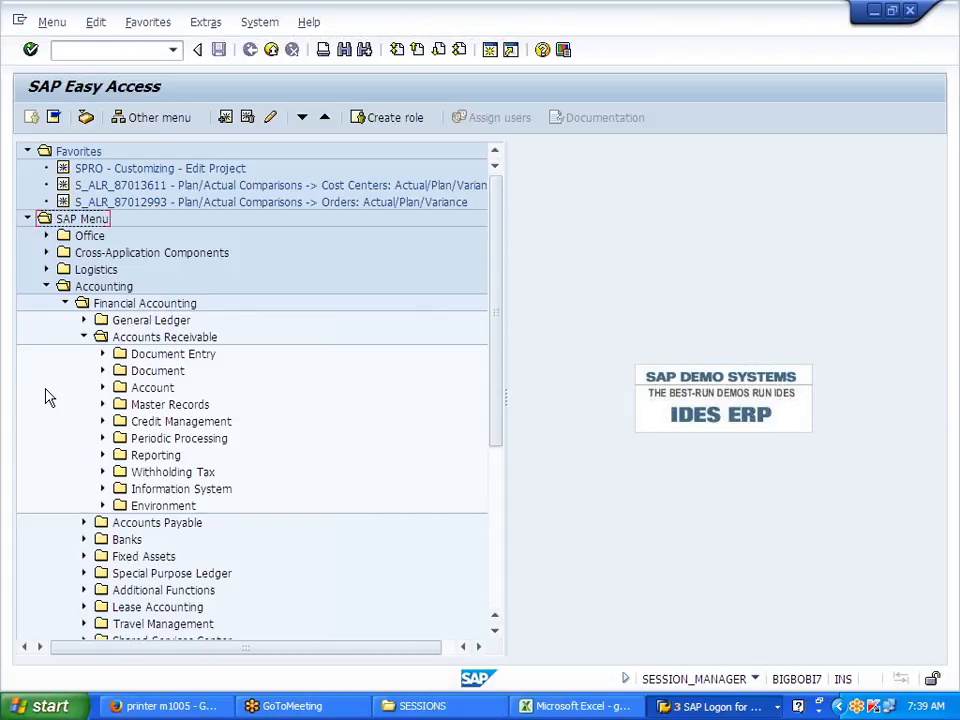
pyautogui.click(104, 405)
pyautogui.scroll(-2, 268, 482)
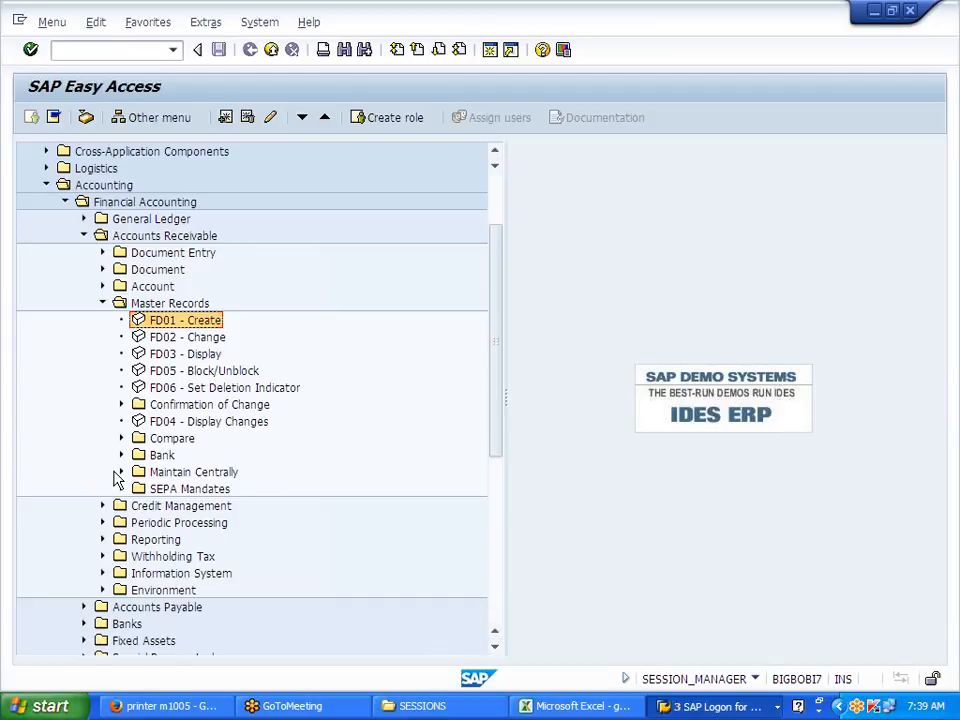
pyautogui.click(120, 472)
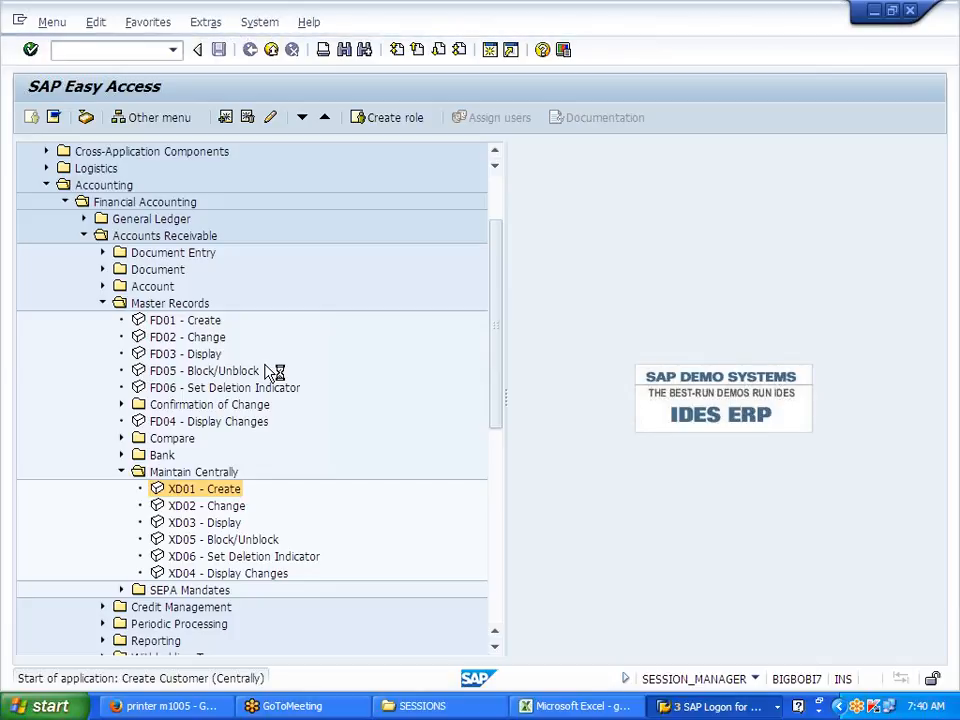
# Step: Choose account group J700, company code and sales org J700, channel and division J7, and continue
pyautogui.click(384, 181)
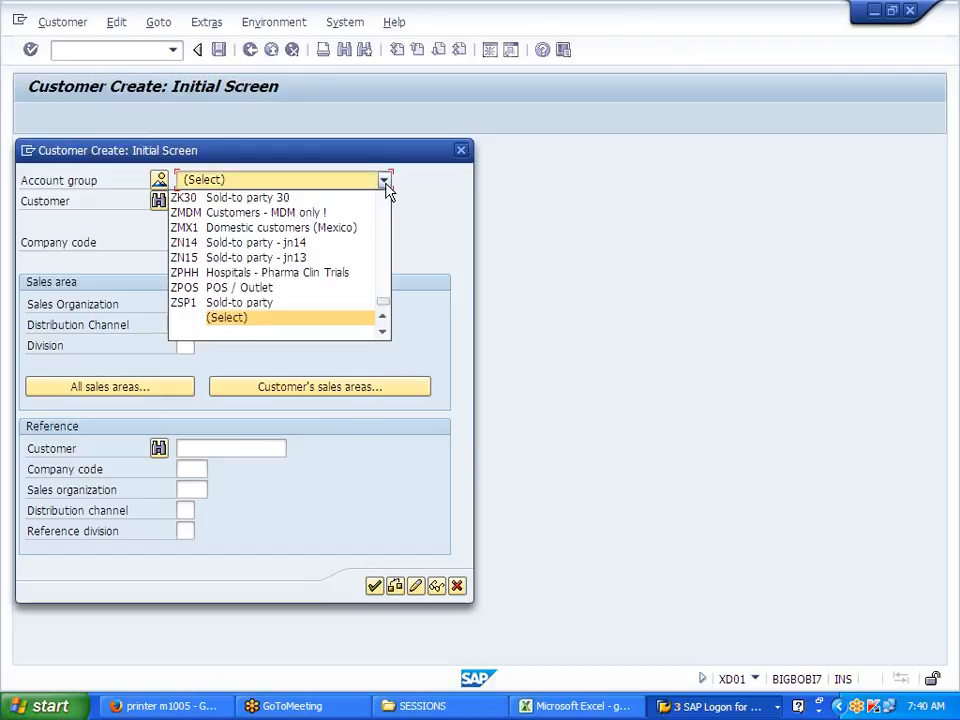
pyautogui.scroll(5, 278, 240)
pyautogui.click(265, 213)
pyautogui.press('Tab')
pyautogui.press('Tab')
pyautogui.write('J700')
pyautogui.press('Tab')
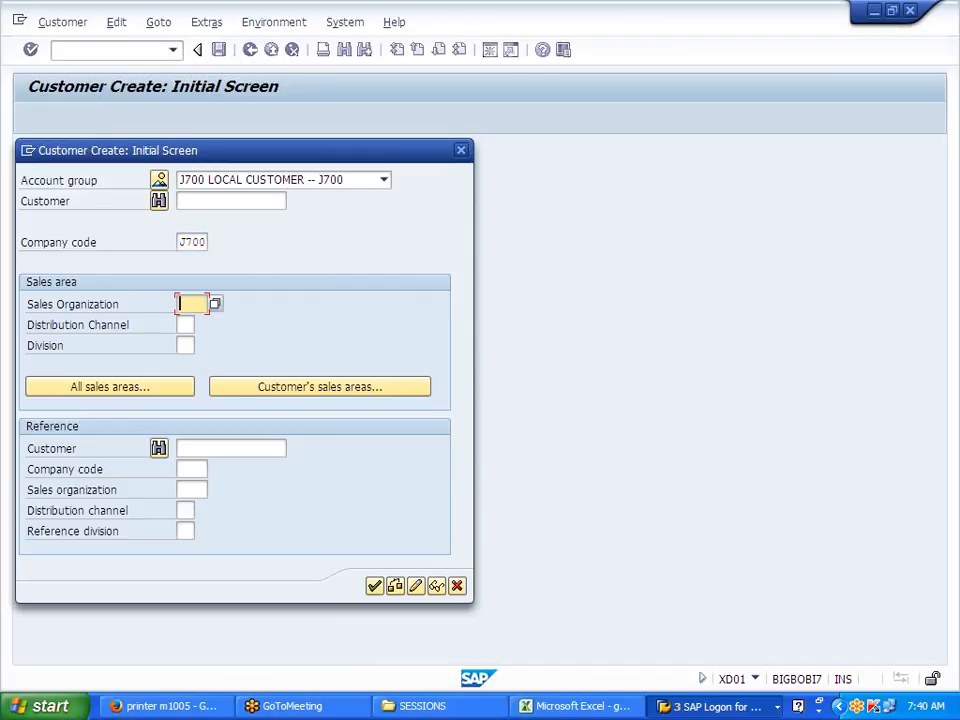
pyautogui.write('J700')
pyautogui.press('Tab')
pyautogui.write('J7')
pyautogui.press('Tab')
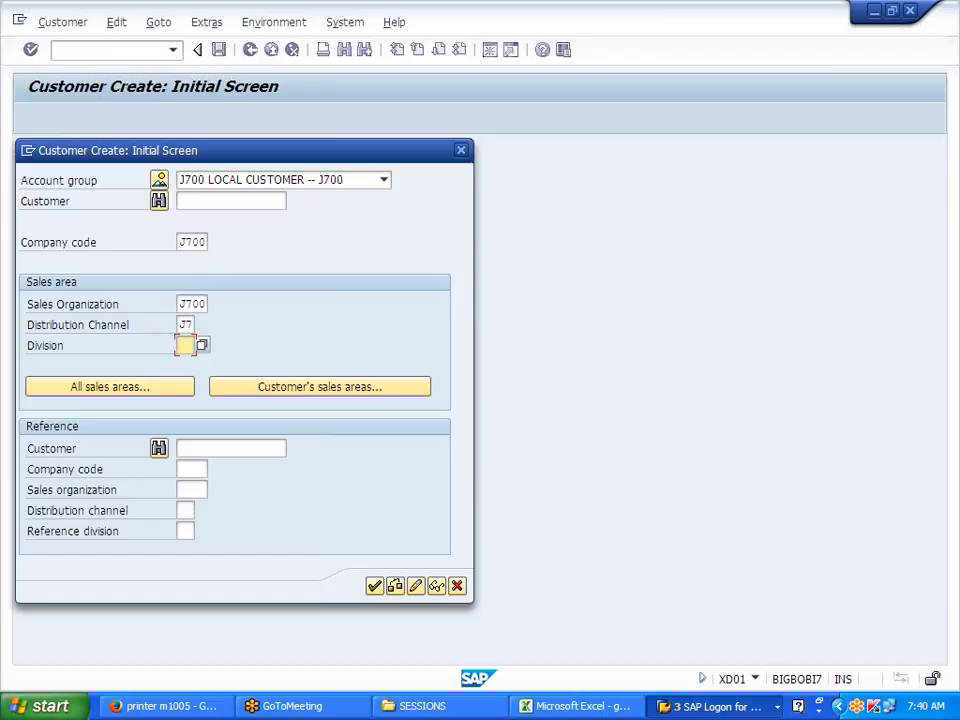
pyautogui.write('J7')
pyautogui.press('Return')
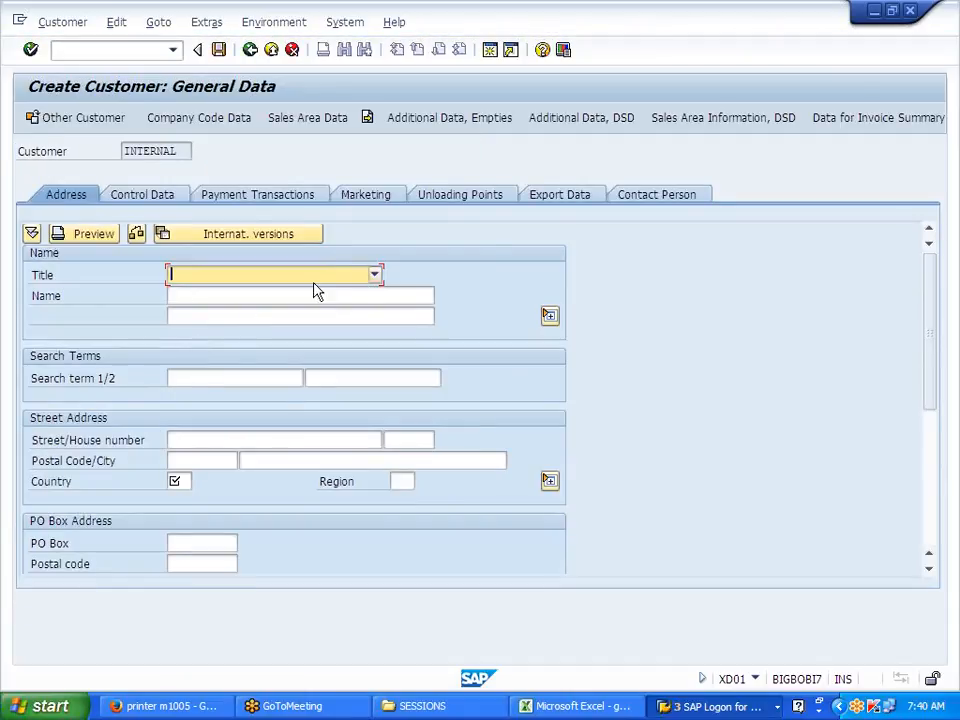
# Step: Fill the General Data address with title Ms., the customer's name and country US
pyautogui.click(374, 275)
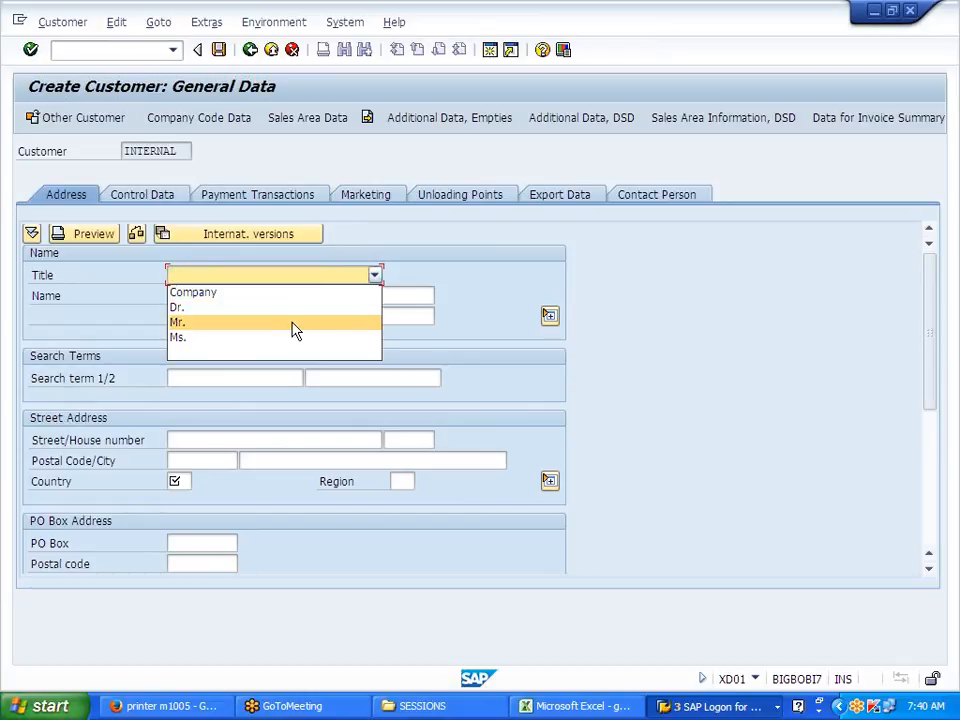
pyautogui.click(295, 325)
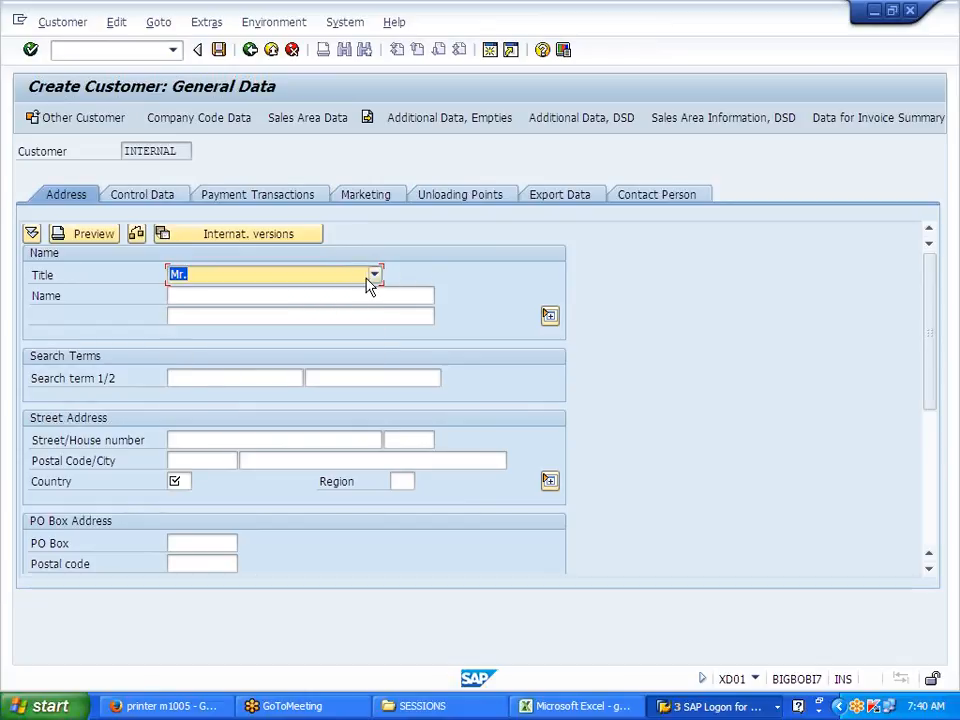
pyautogui.click(372, 281)
pyautogui.click(315, 337)
pyautogui.press('Tab')
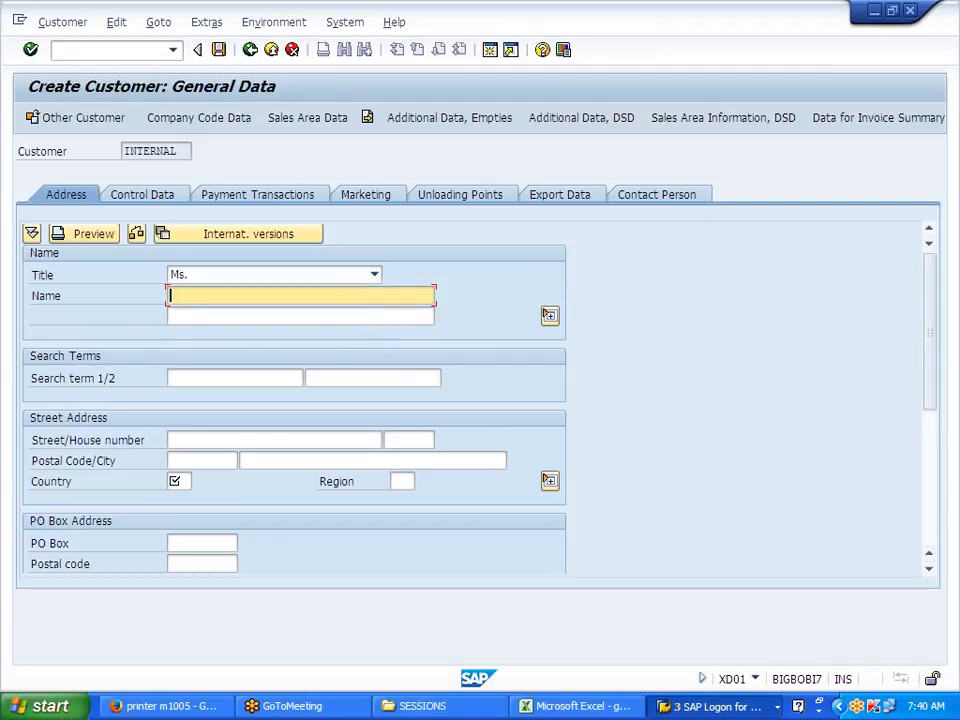
pyautogui.write('JAYA')
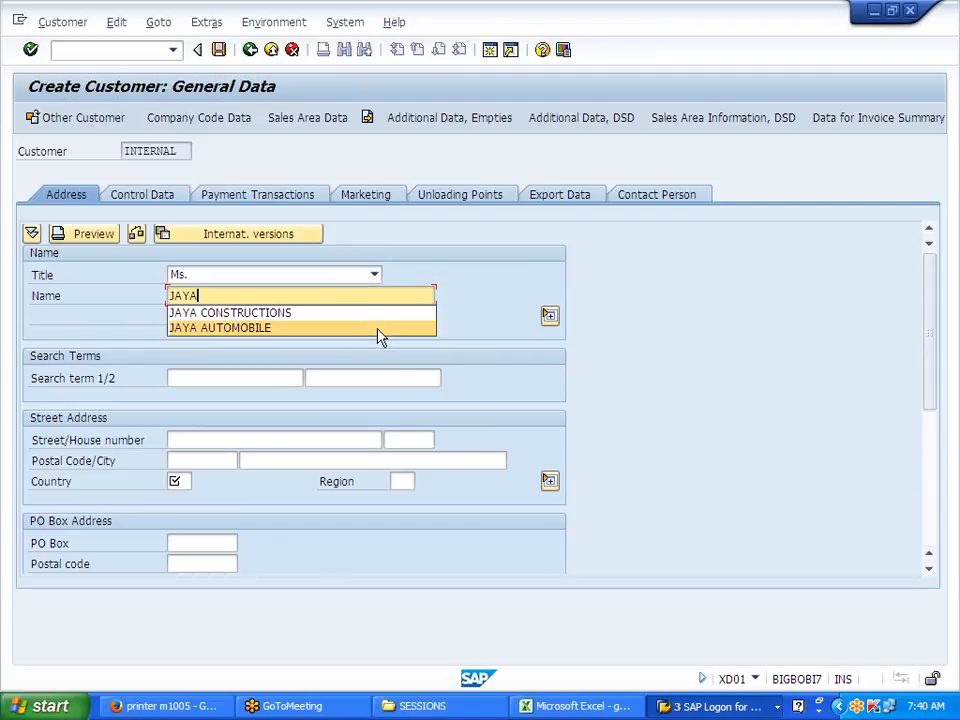
pyautogui.press('Down')
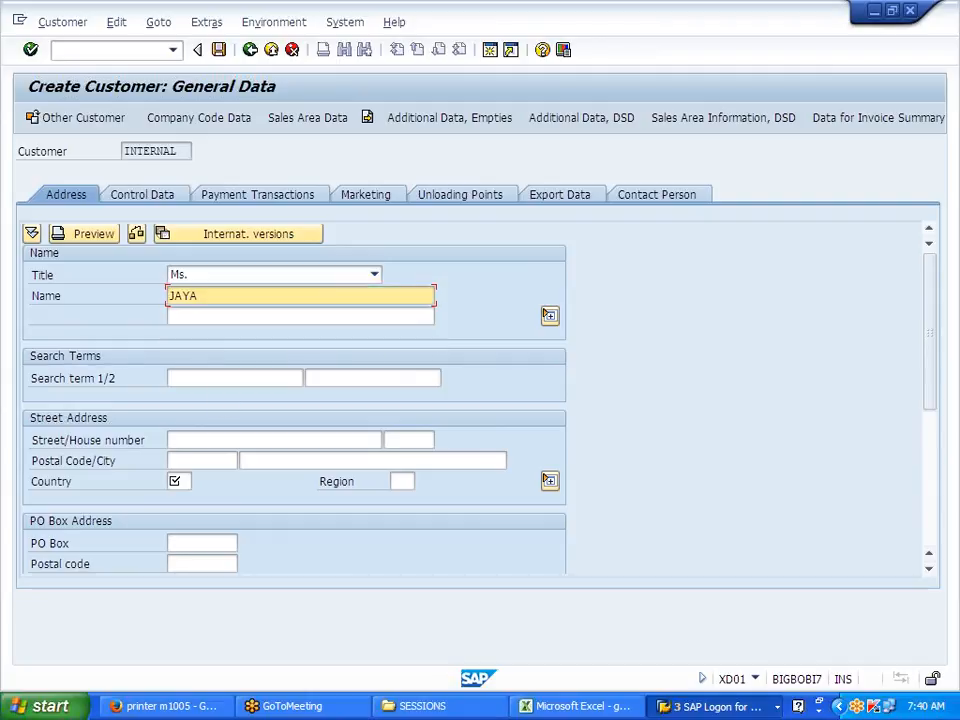
pyautogui.click(178, 481)
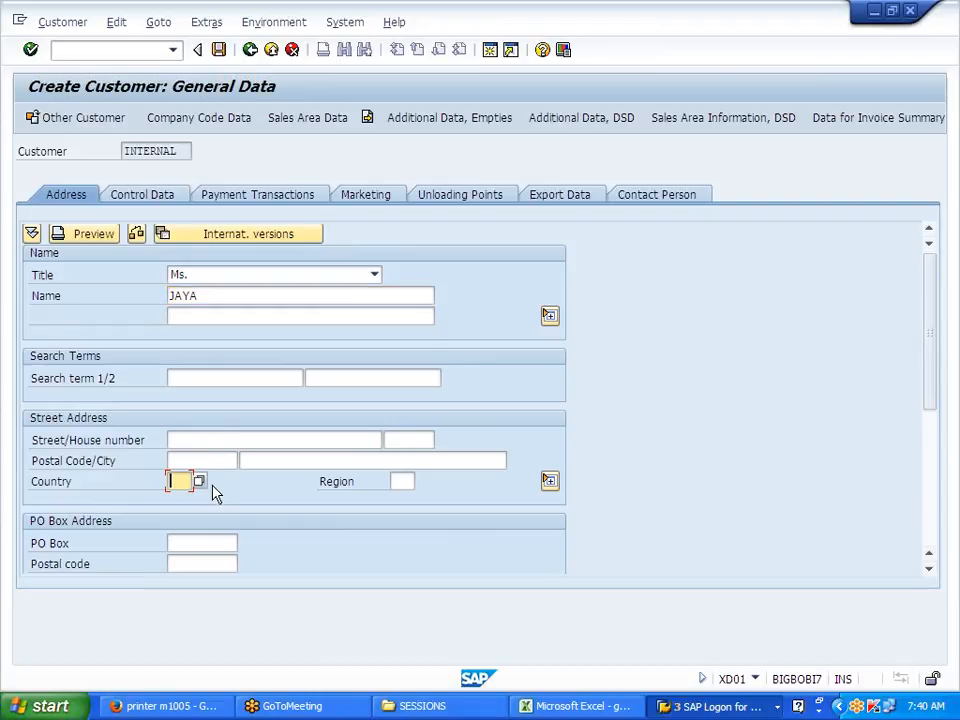
pyautogui.write('US')
pyautogui.click(186, 118)
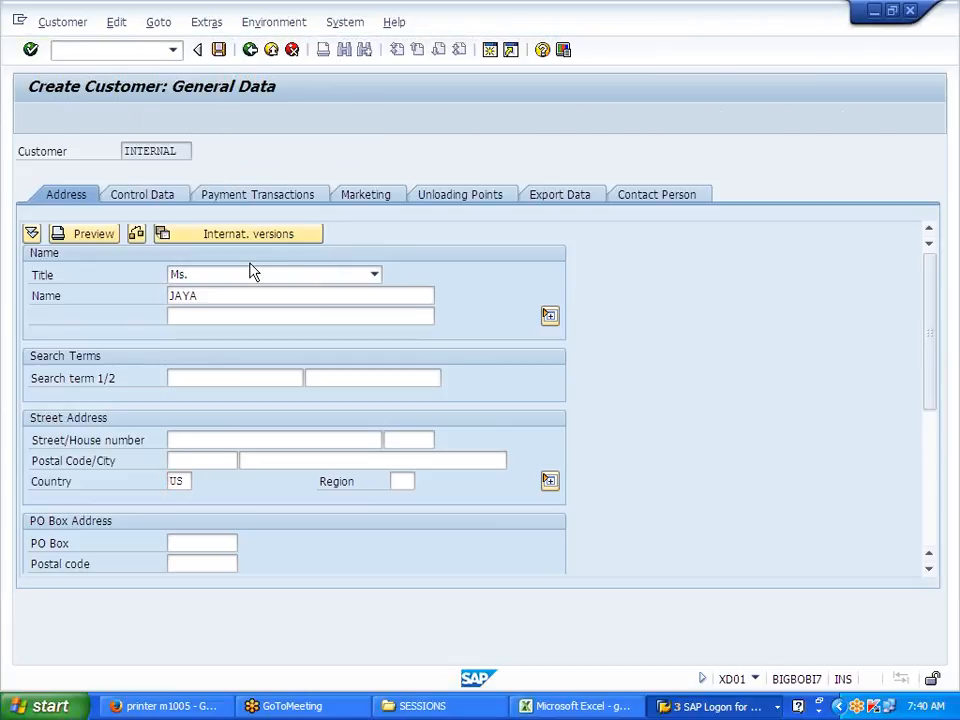
# Step: Give customer JAYA reconciliation account 200600 and terms of payment 0001 in company code J700
pyautogui.click(210, 277)
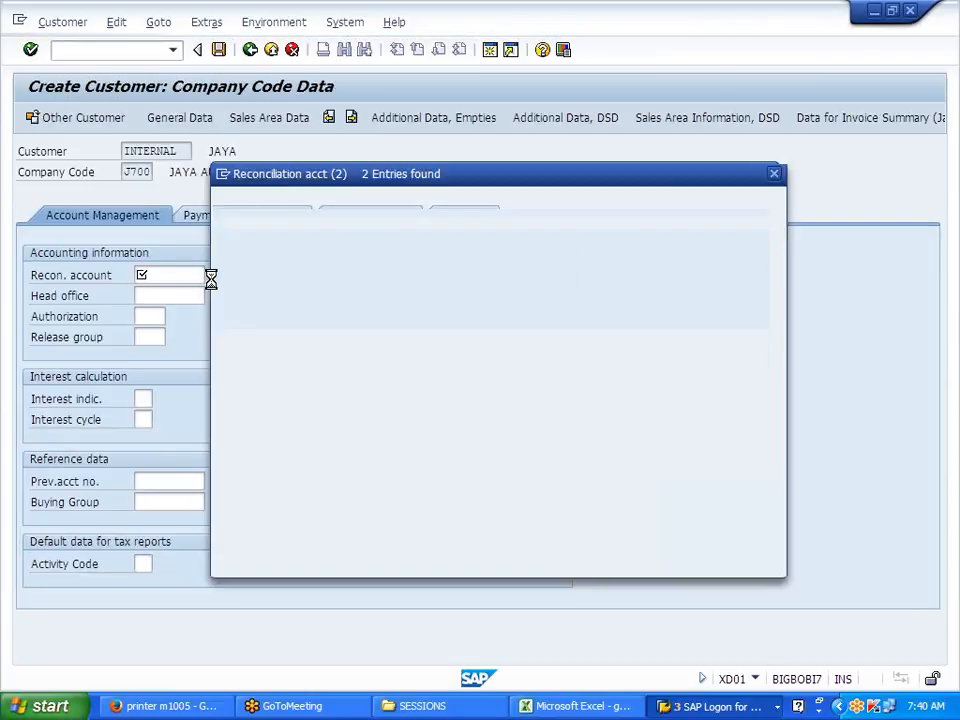
pyautogui.doubleClick(268, 301)
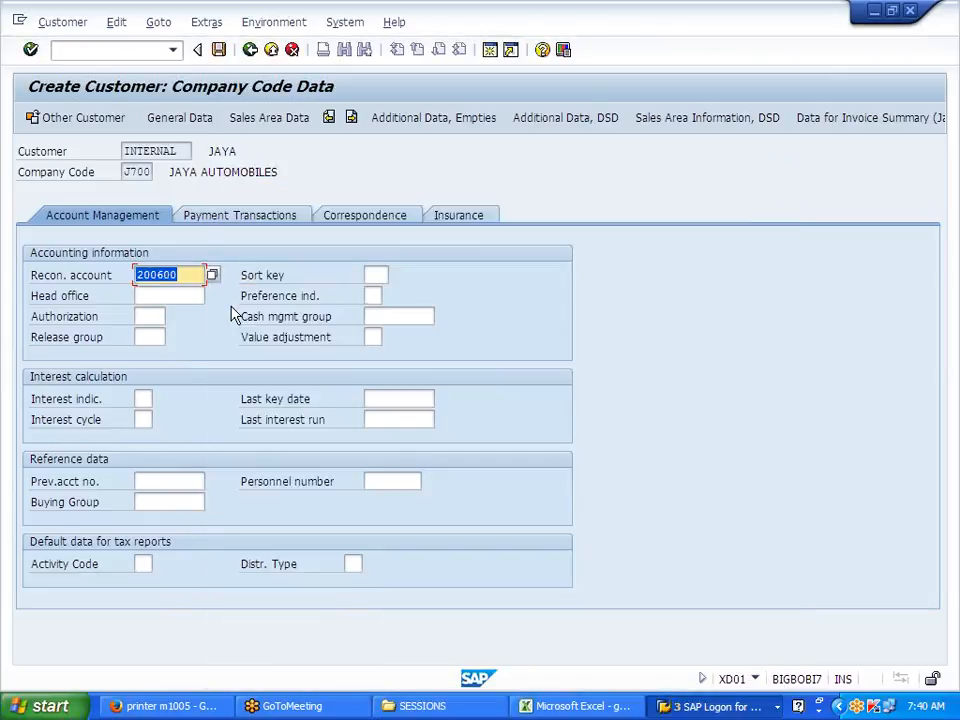
pyautogui.click(236, 222)
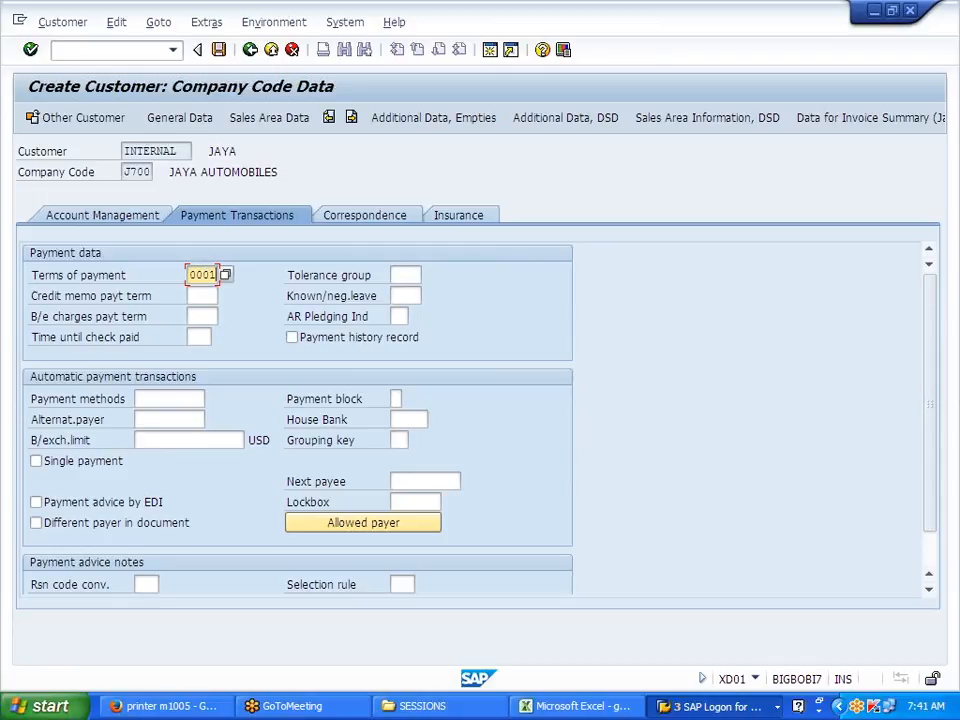
pyautogui.click(246, 118)
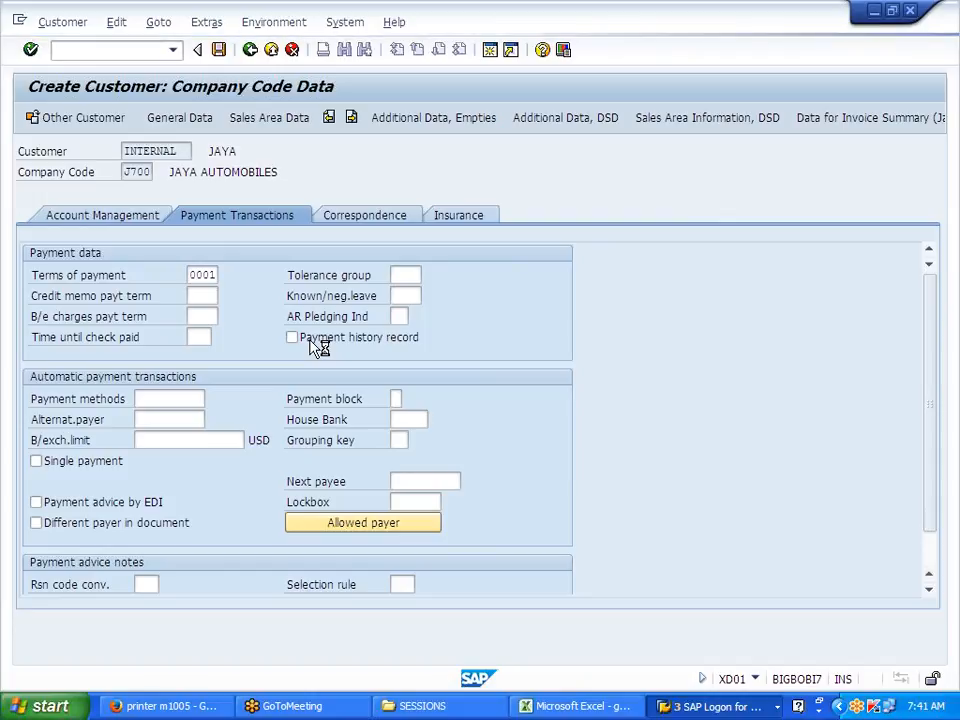
# Step: Enter sales office J700 and sales group J7, leaving customer group blank
pyautogui.click(150, 337)
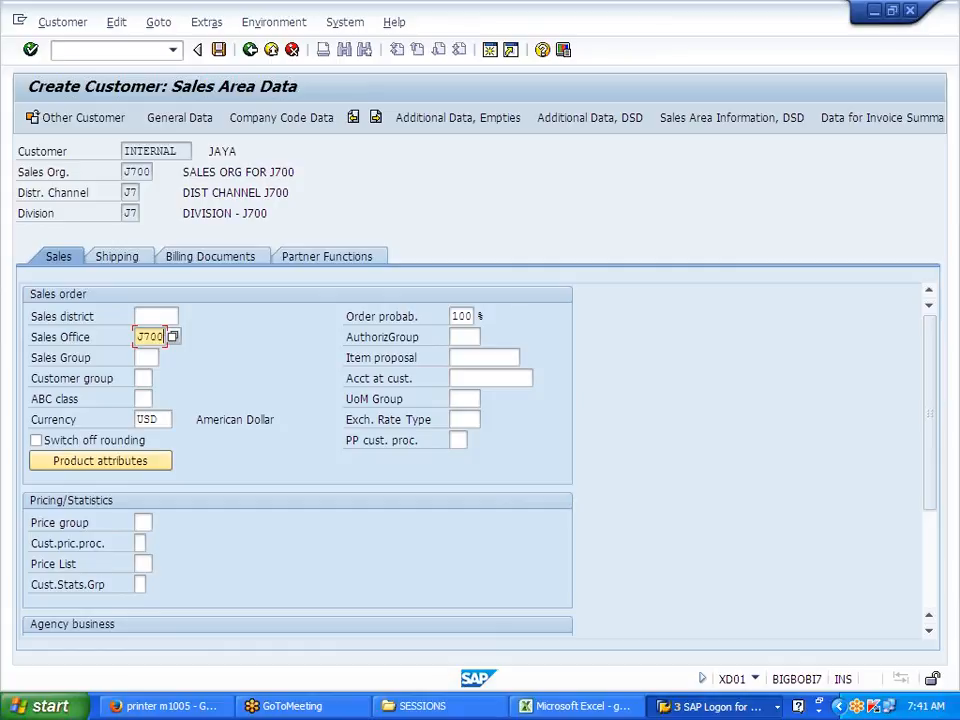
pyautogui.click(143, 357)
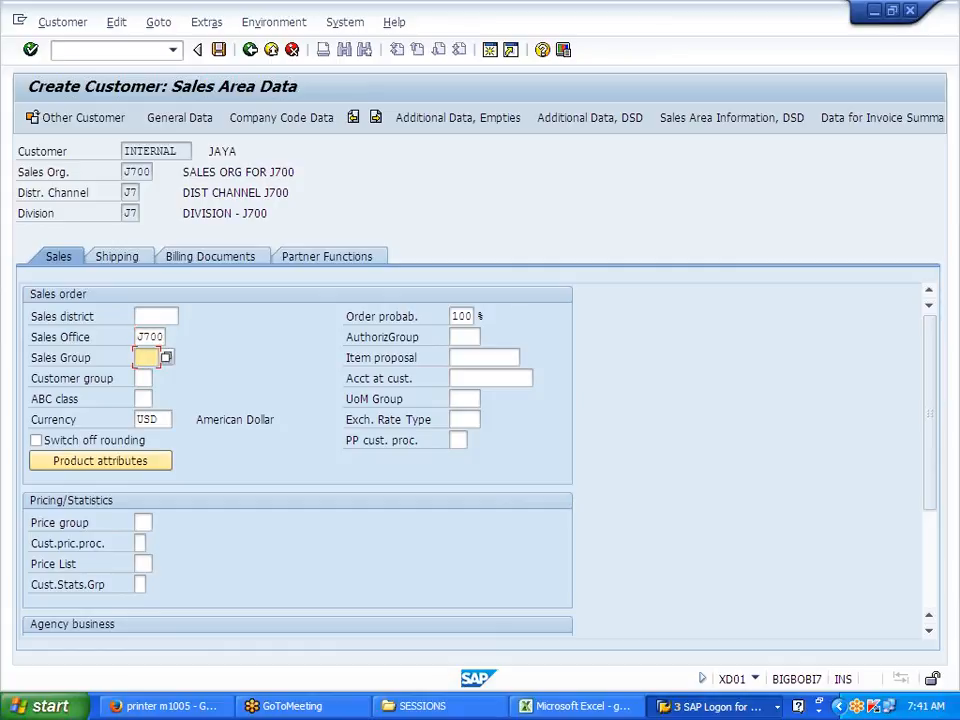
pyautogui.write('J7')
pyautogui.press('Tab')
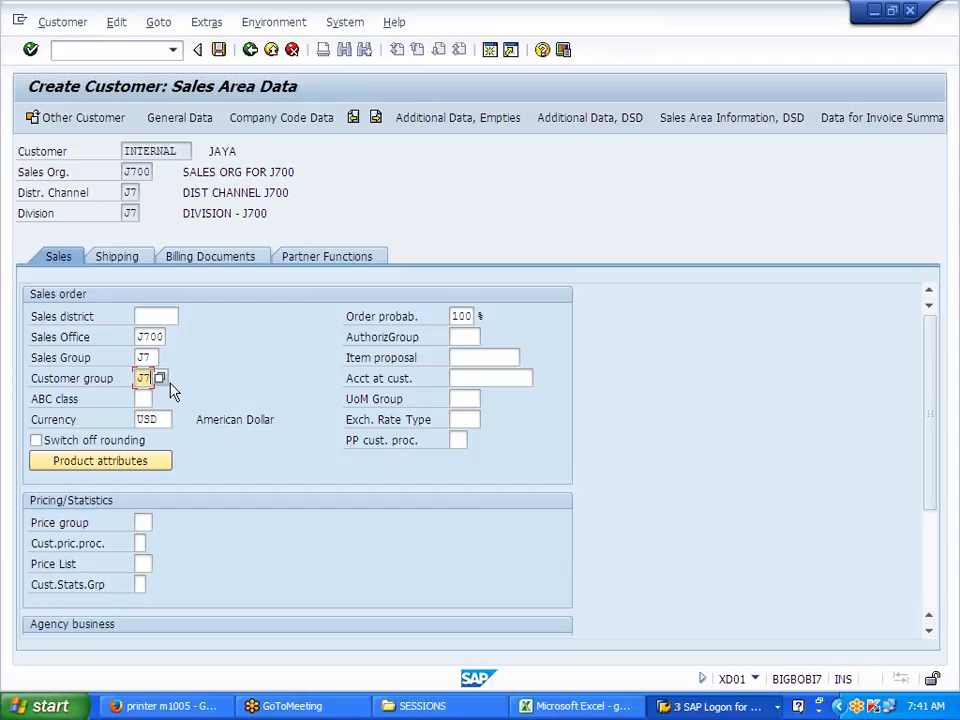
pyautogui.press('Return')
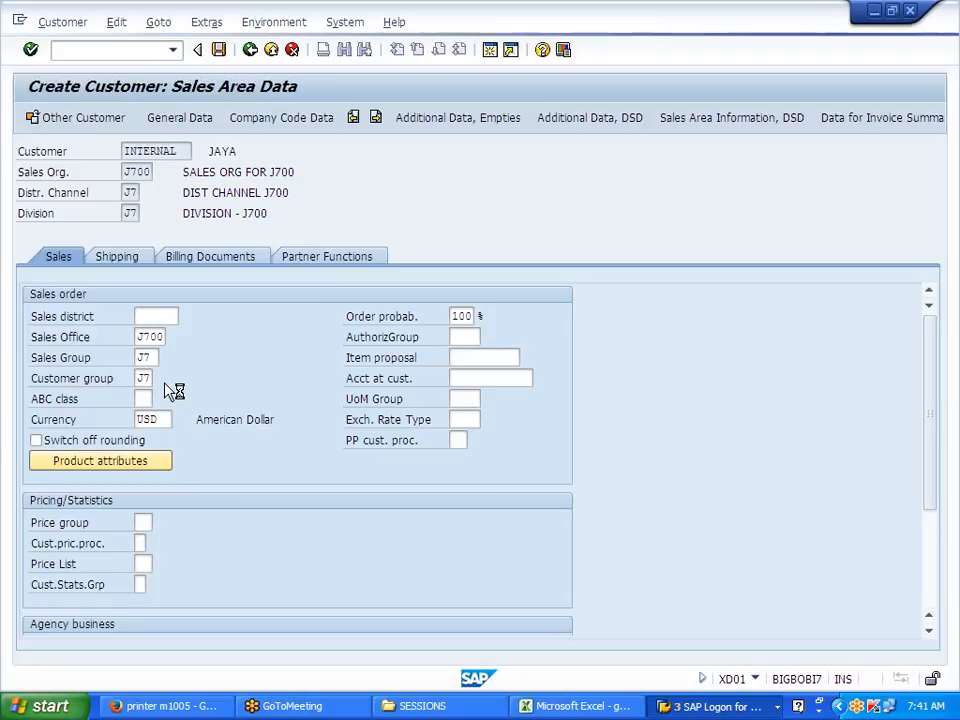
pyautogui.scroll(-10, 240, 493)
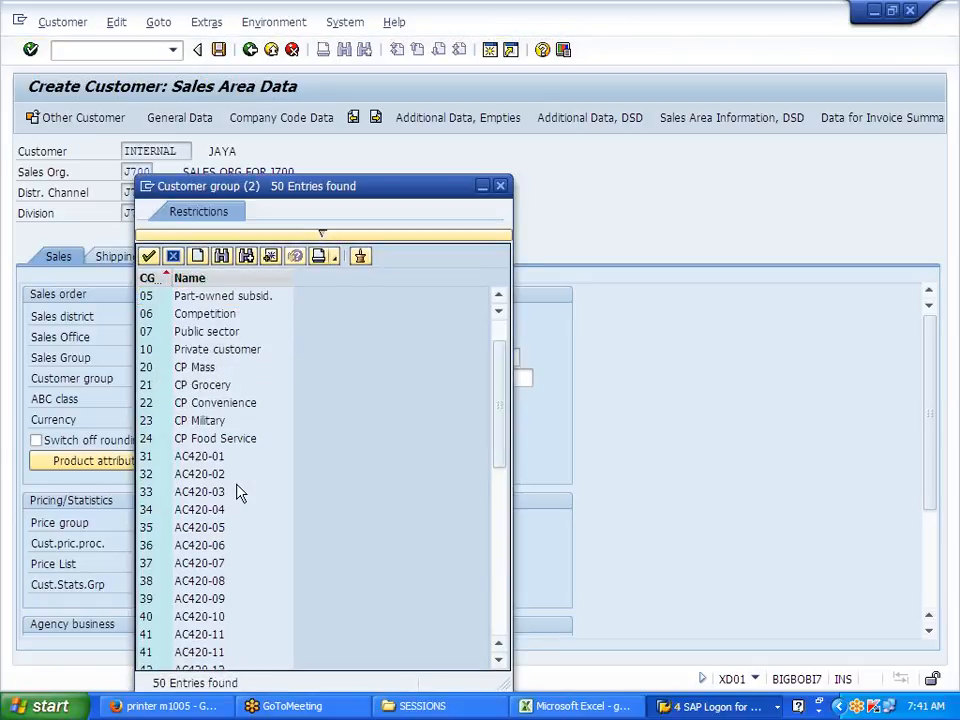
pyautogui.click(501, 187)
pyautogui.press('BackSpace')
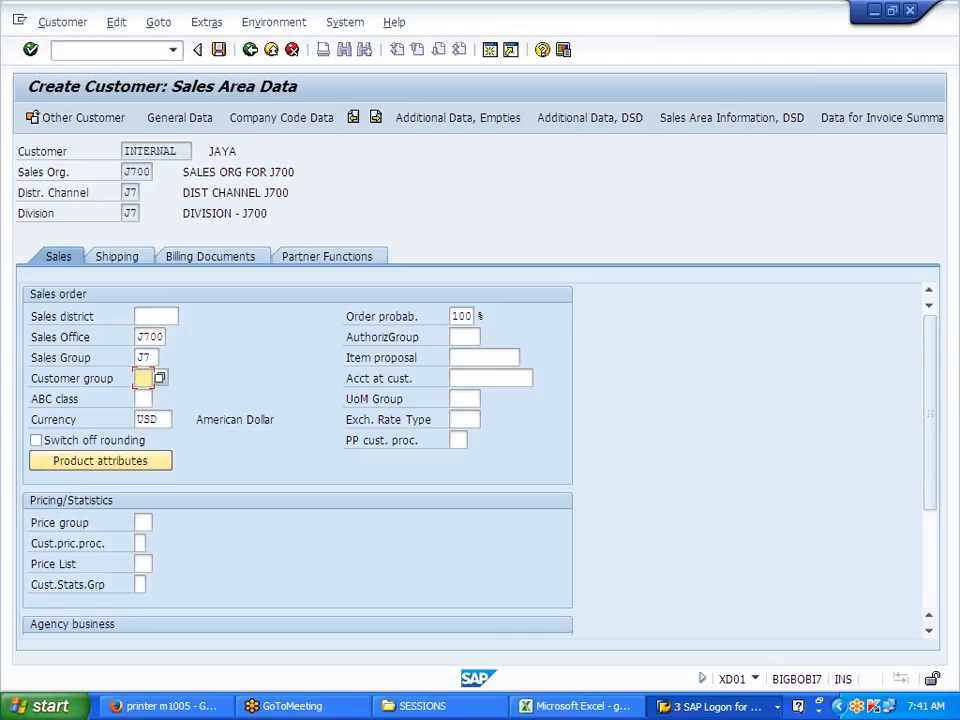
# Step: Set the customer pricing procedure to 1 Standard
pyautogui.click(145, 545)
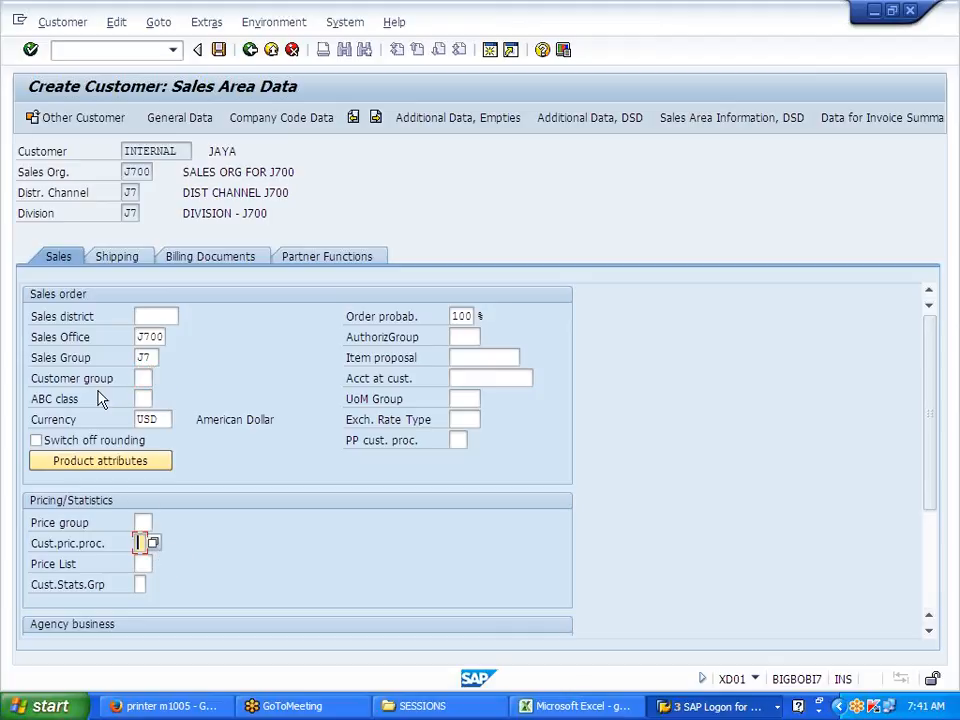
pyautogui.click(155, 544)
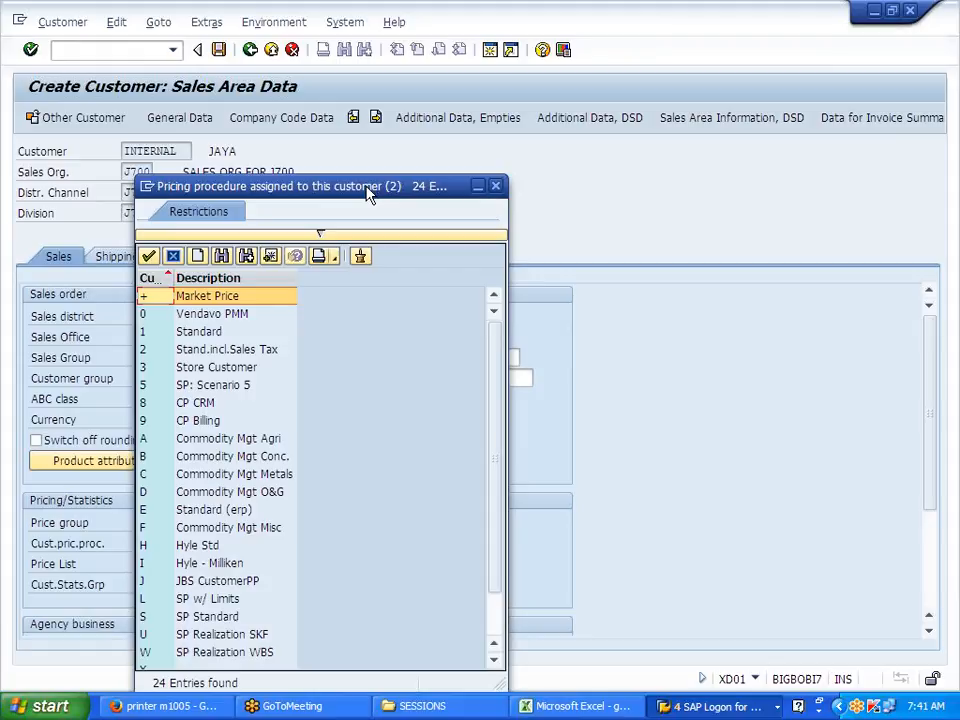
pyautogui.moveTo(367, 193); pyautogui.dragTo(552, 137)
pyautogui.click(327, 279)
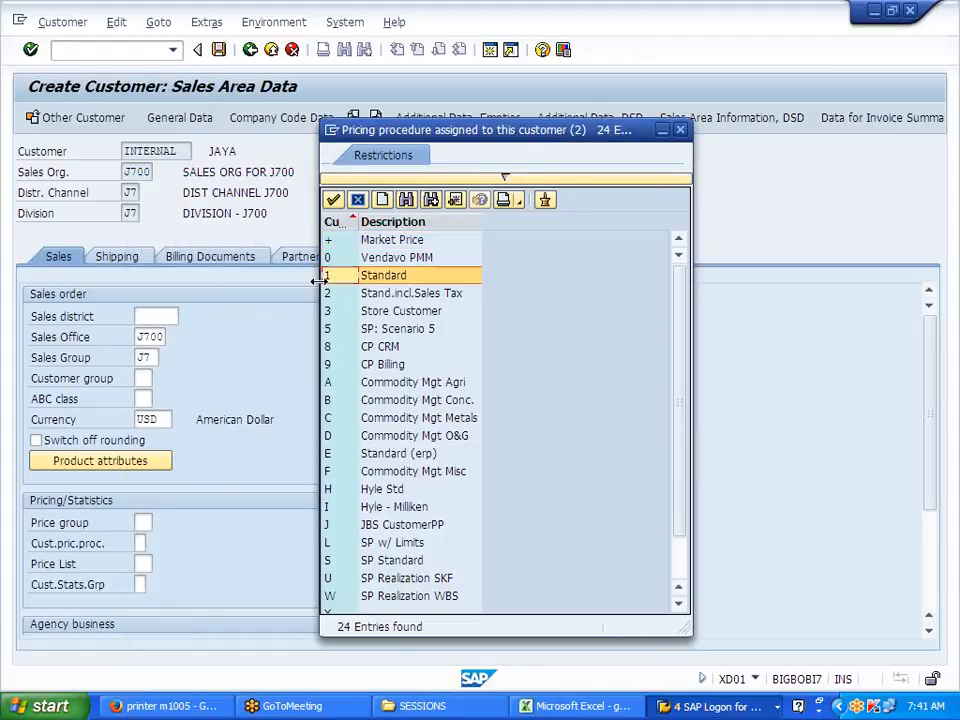
pyautogui.doubleClick(386, 281)
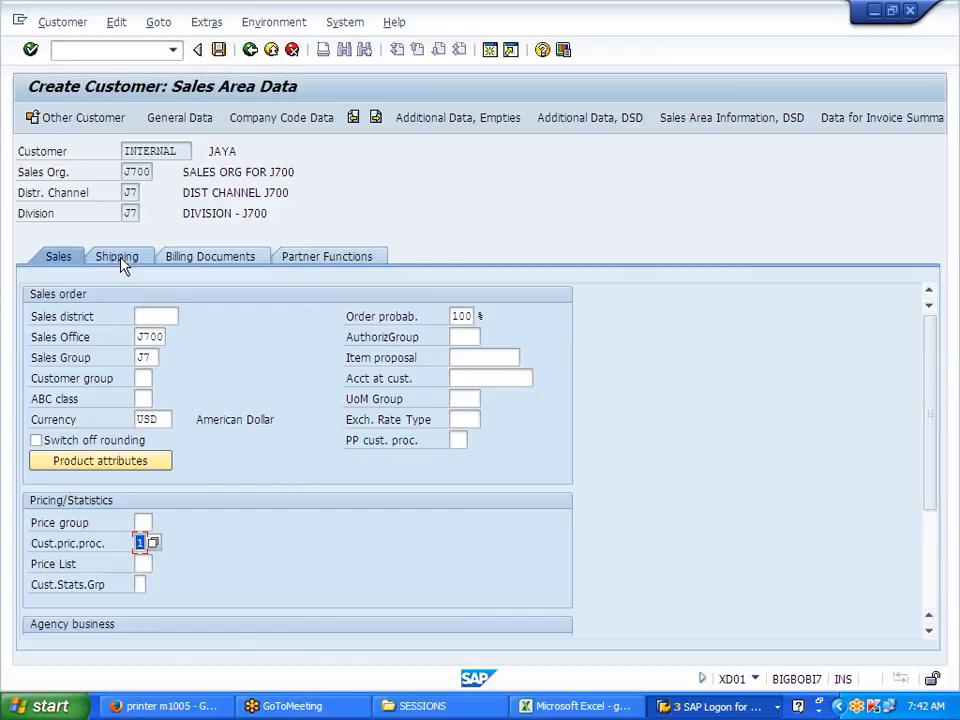
# Step: Set delivery priority 02 Normal, shipping conditions 02 Standard and delivering plant J700
pyautogui.click(120, 260)
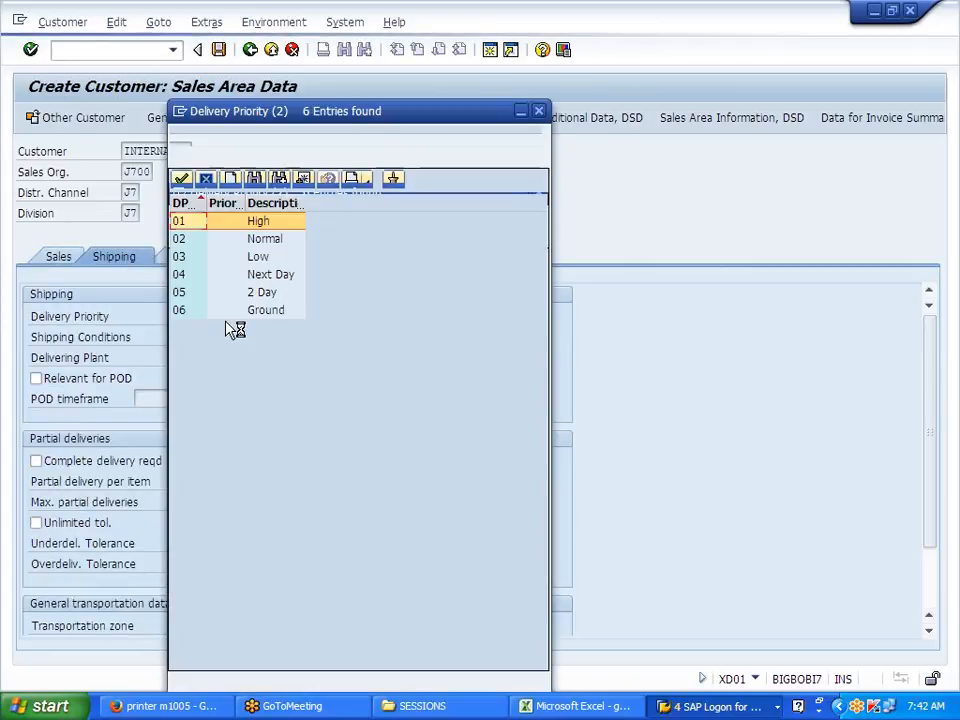
pyautogui.doubleClick(200, 238)
pyautogui.click(176, 337)
pyautogui.click(192, 337)
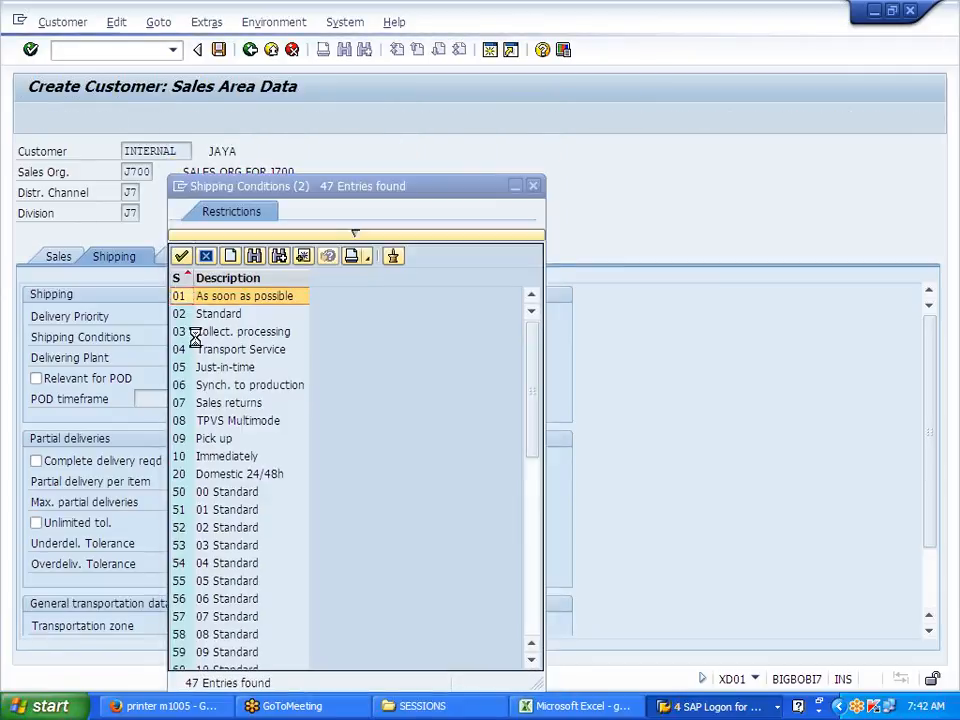
pyautogui.doubleClick(205, 315)
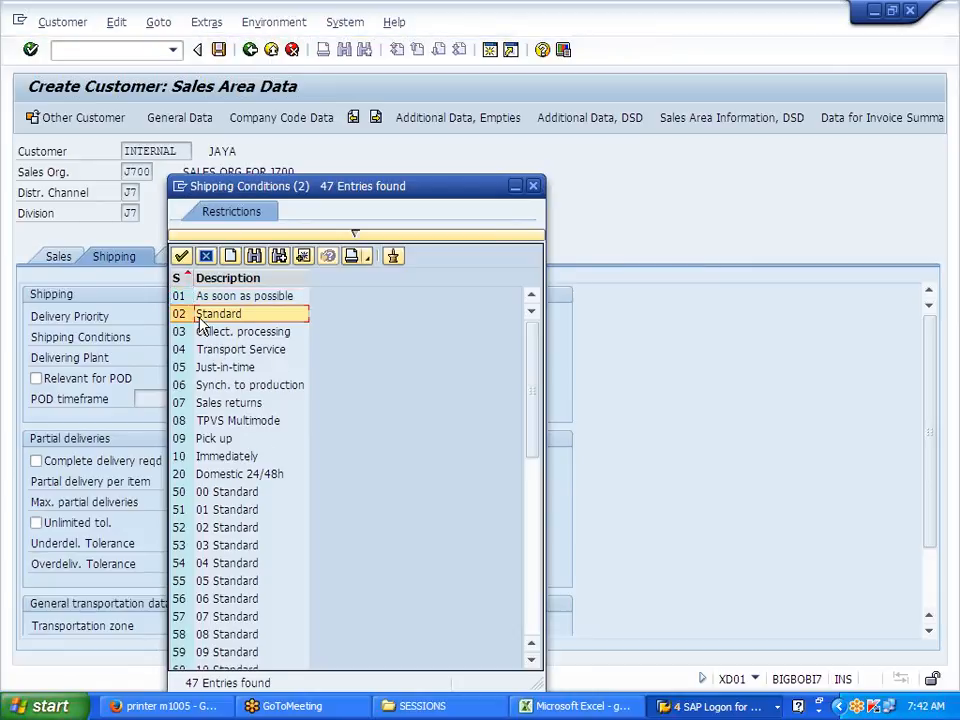
pyautogui.click(180, 357)
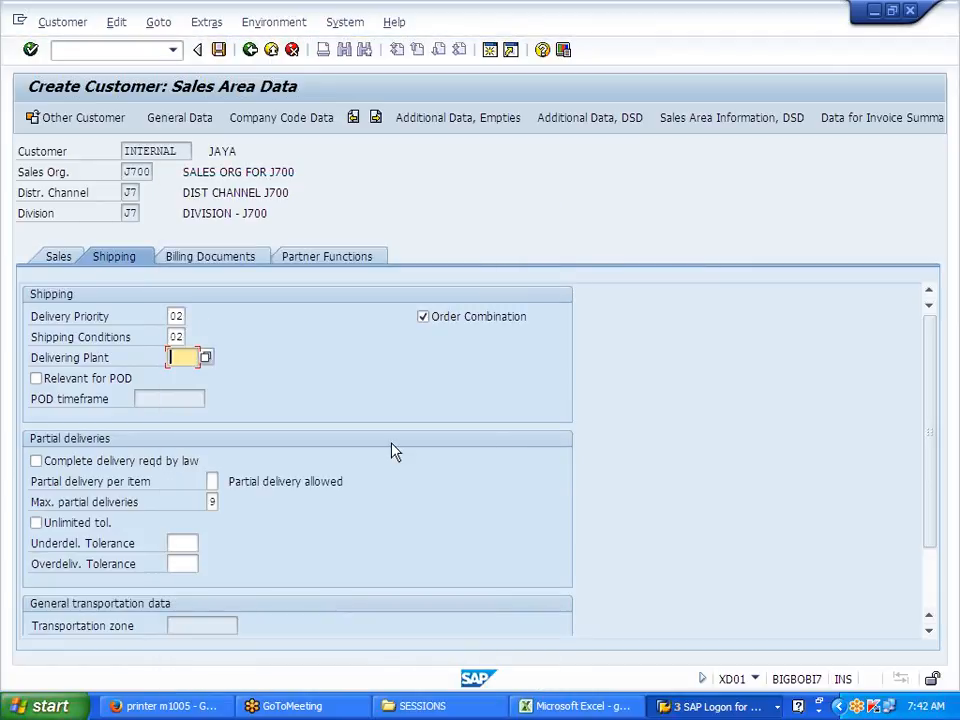
pyautogui.write('J700')
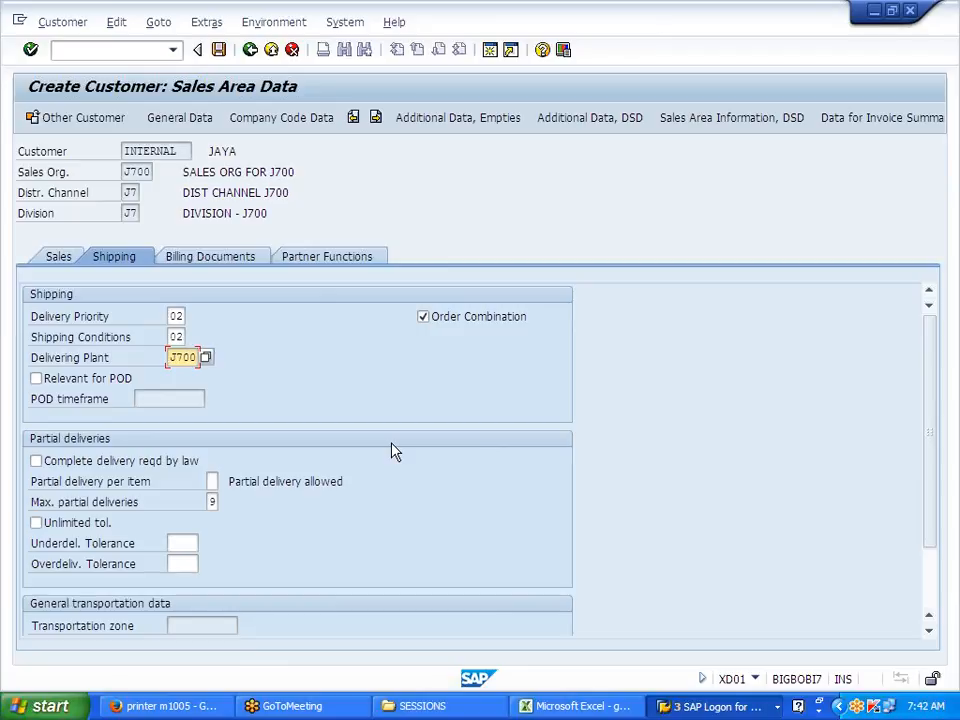
# Step: Set invoicing dates and invoicing list dates to calendar 01 on the Billing Documents tab
pyautogui.click(210, 263)
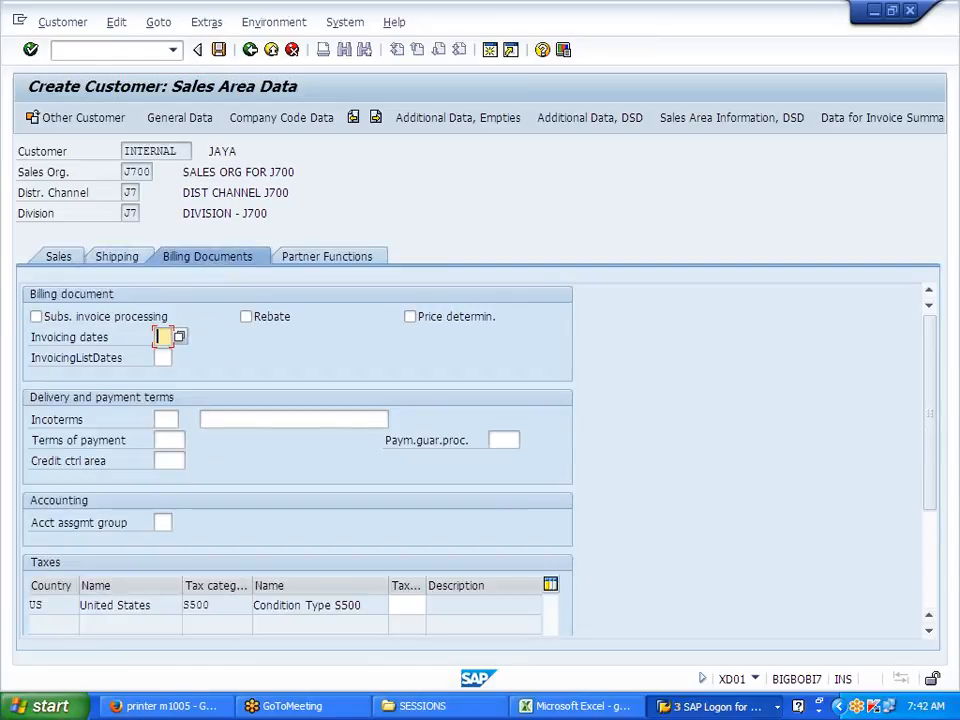
pyautogui.click(179, 337)
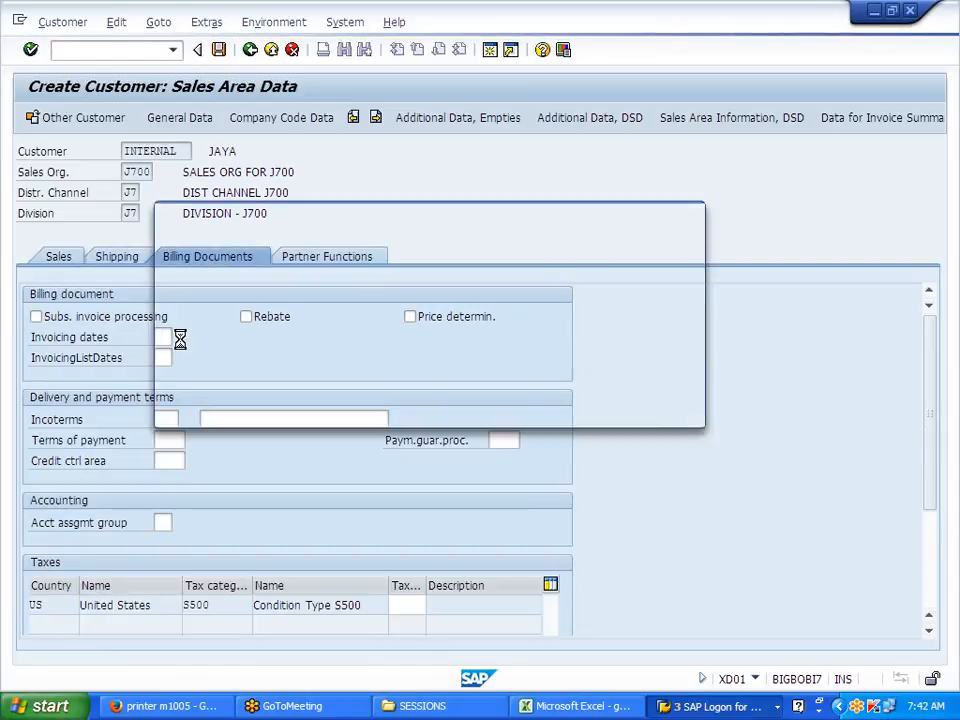
pyautogui.doubleClick(197, 300)
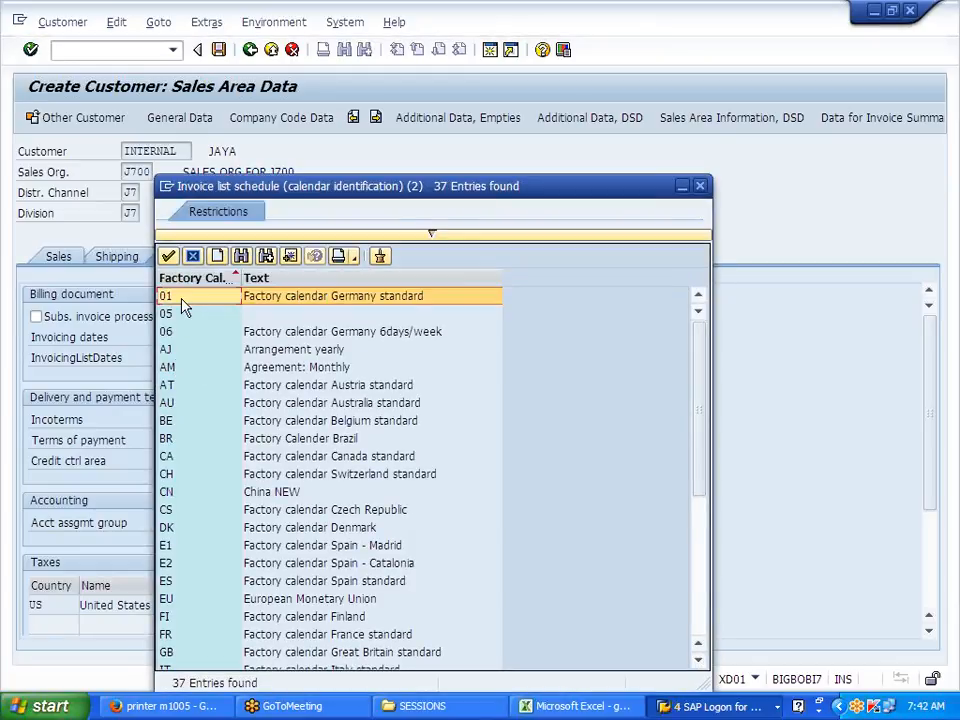
pyautogui.doubleClick(181, 298)
# Step: Enter Incoterms FOB with the description Free On Board
pyautogui.press('Tab')
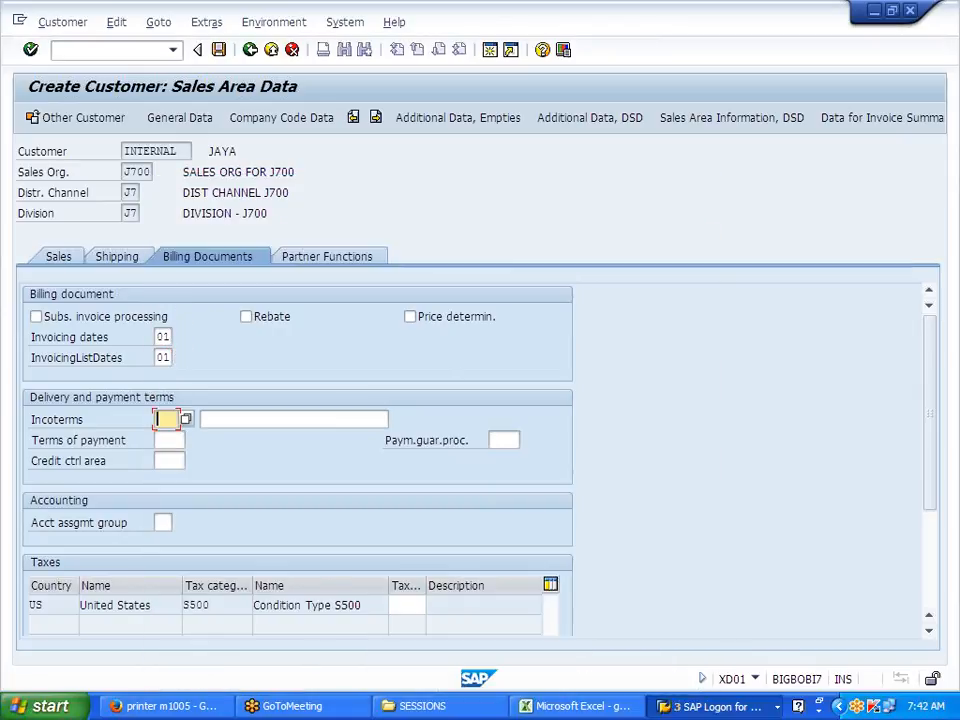
pyautogui.write('FOB')
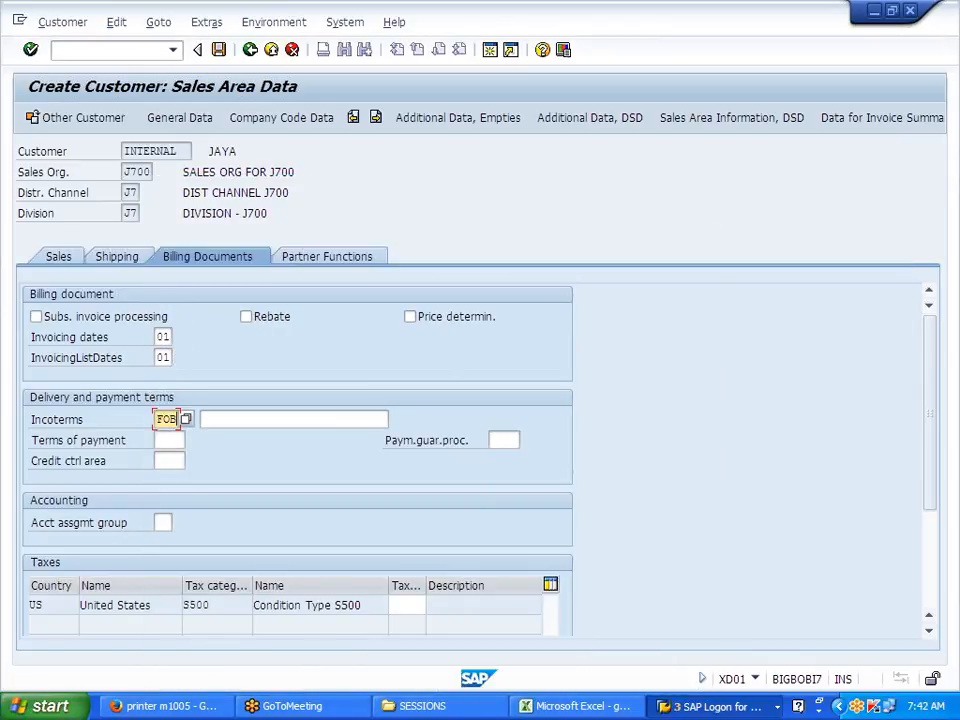
pyautogui.press('Tab')
pyautogui.write('FRE')
pyautogui.click(255, 435)
# Step: Enter payment terms 0001, credit control area J700 and account assignment group 01 Domestic revenues
pyautogui.press('Tab')
pyautogui.write('0001')
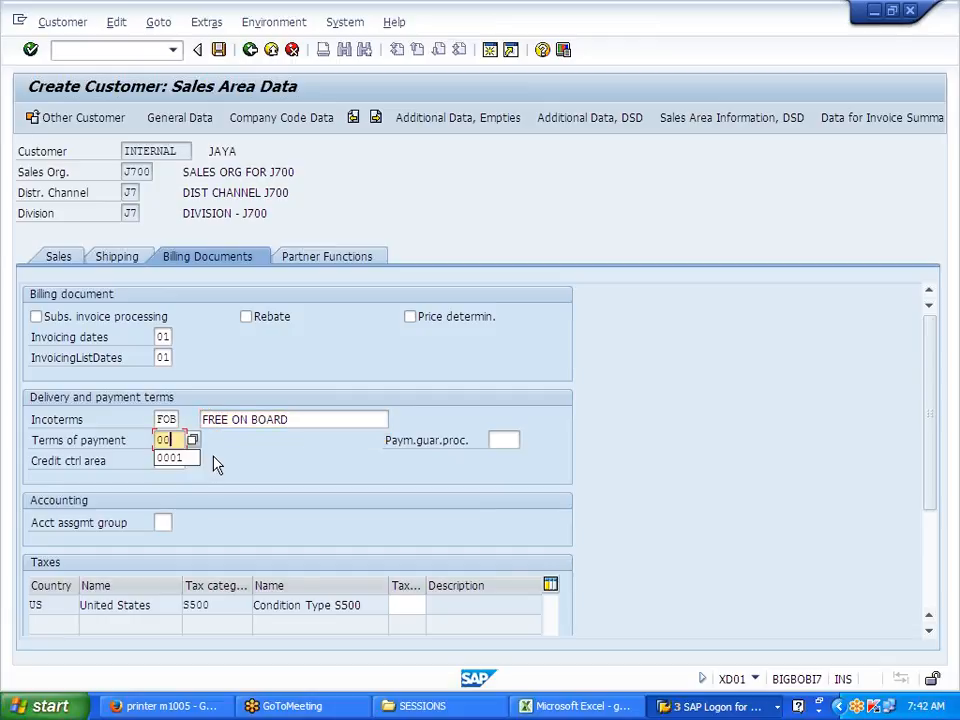
pyautogui.press('Tab')
pyautogui.write('J700')
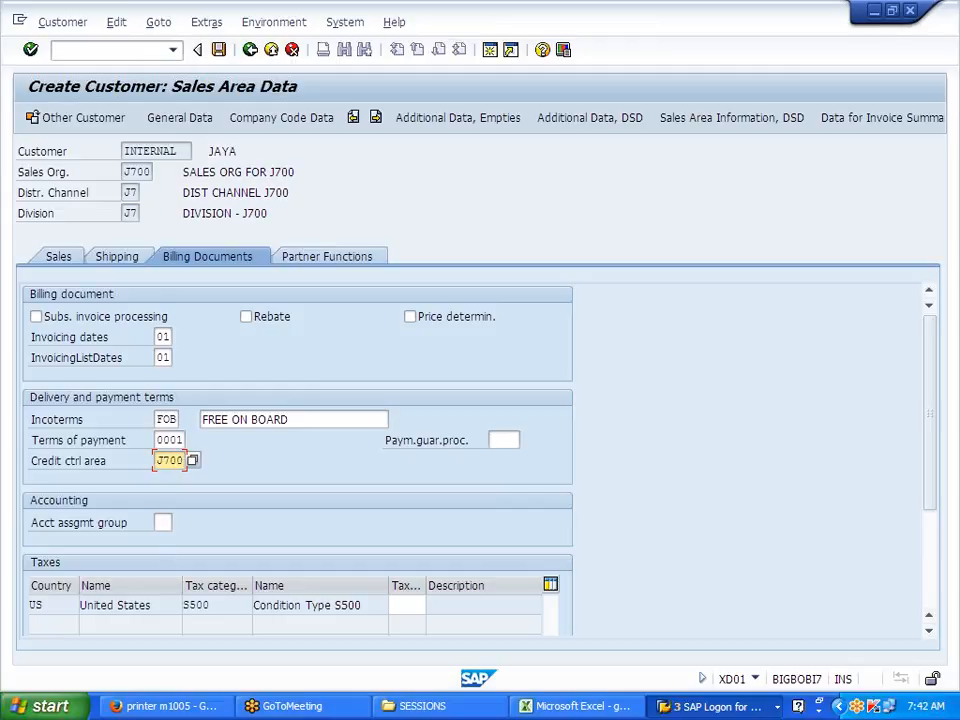
pyautogui.press('Tab')
pyautogui.click(179, 522)
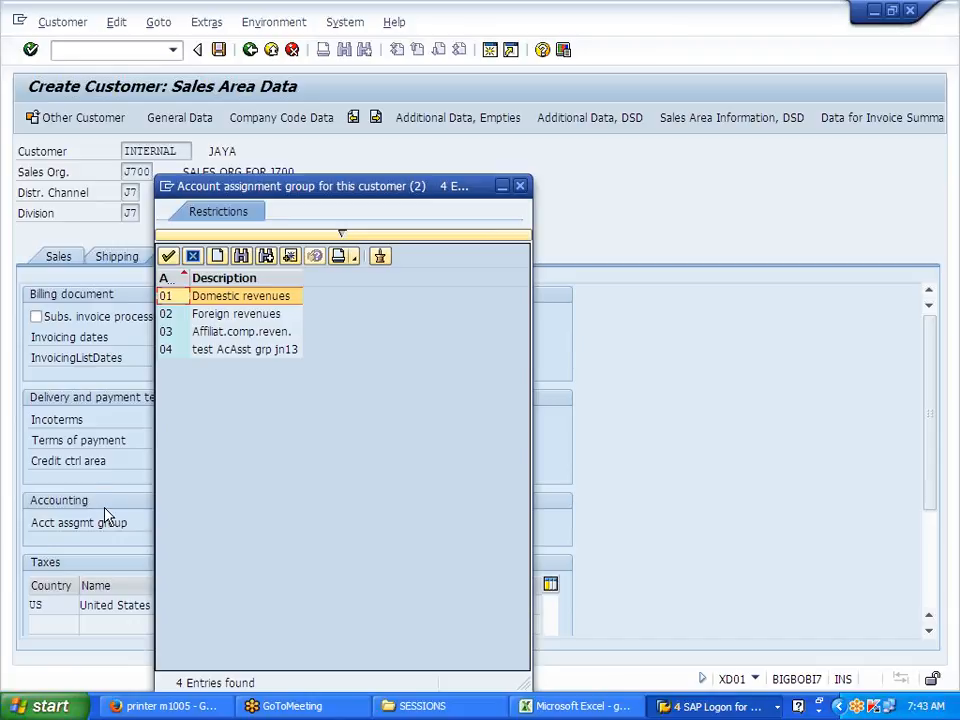
pyautogui.doubleClick(174, 300)
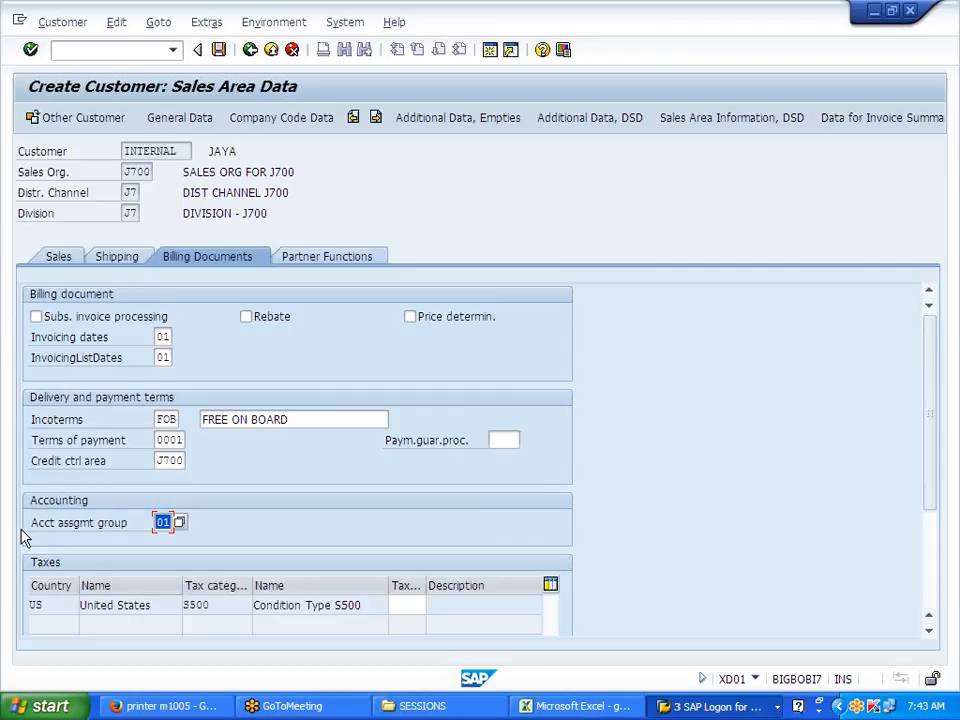
pyautogui.moveTo(33, 524); pyautogui.dragTo(141, 536)
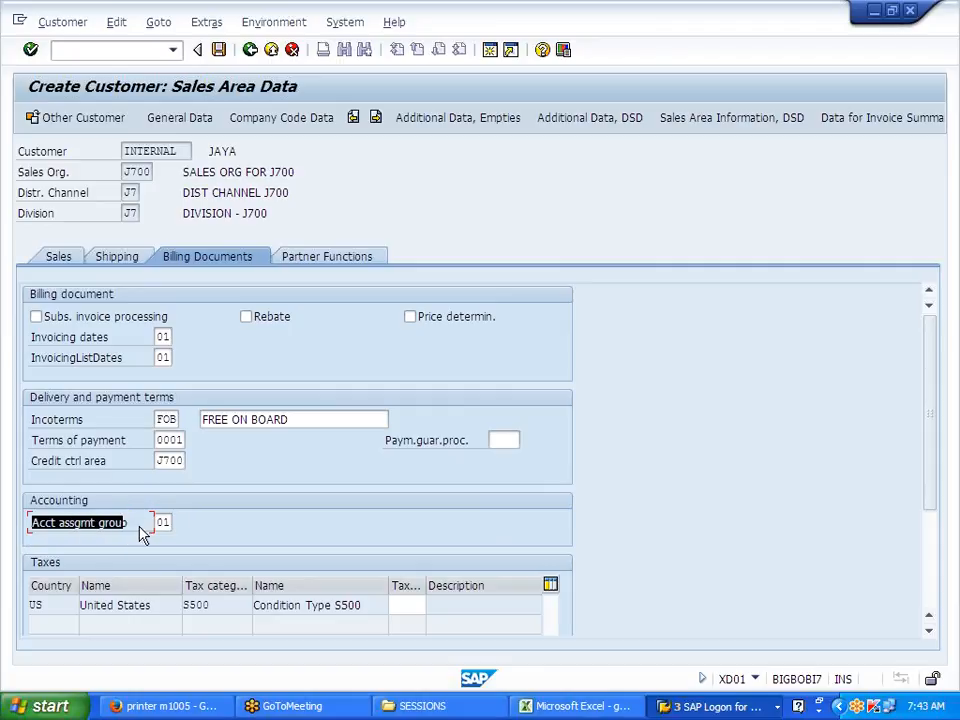
# Step: Open a new SAP session and start transaction VKOA for account determination
pyautogui.click(681, 706)
pyautogui.click(497, 77)
pyautogui.click(490, 50)
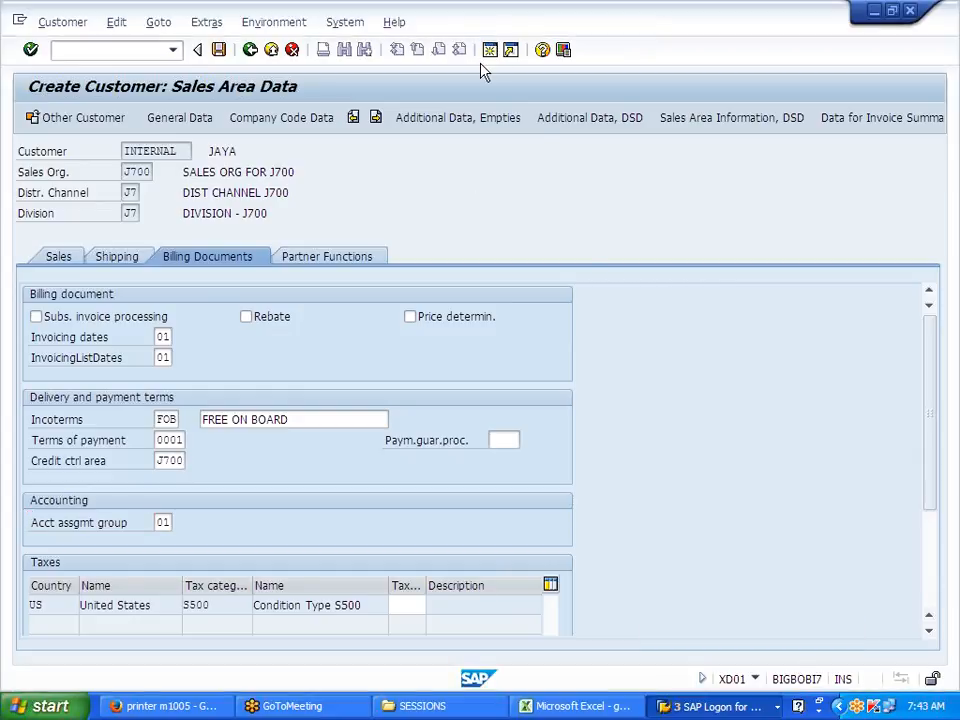
pyautogui.write('VKO')
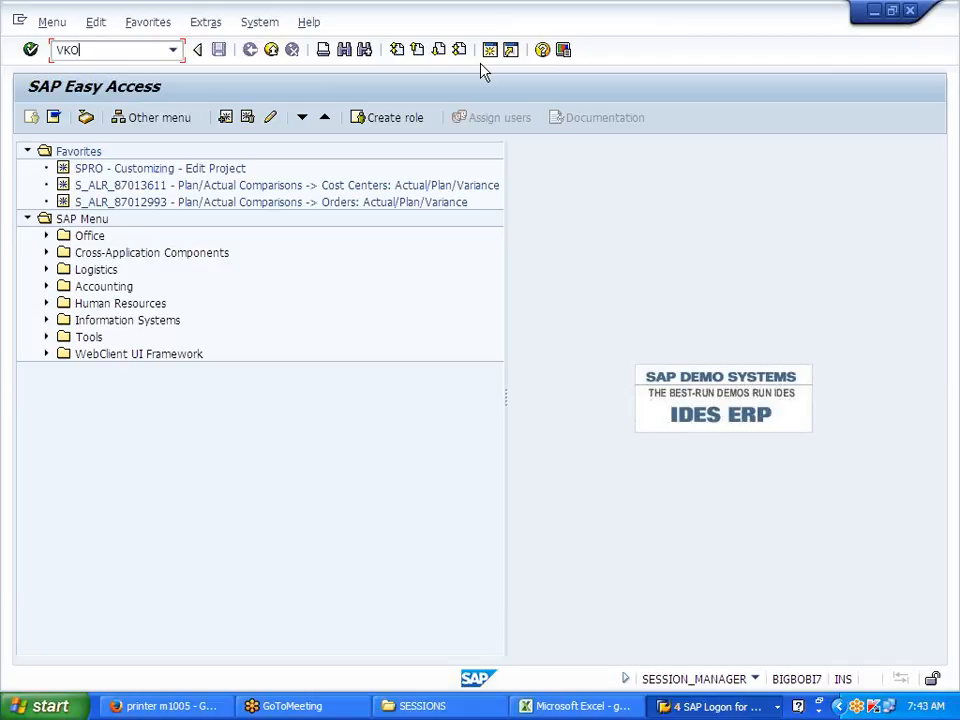
pyautogui.write('A')
pyautogui.press('Return')
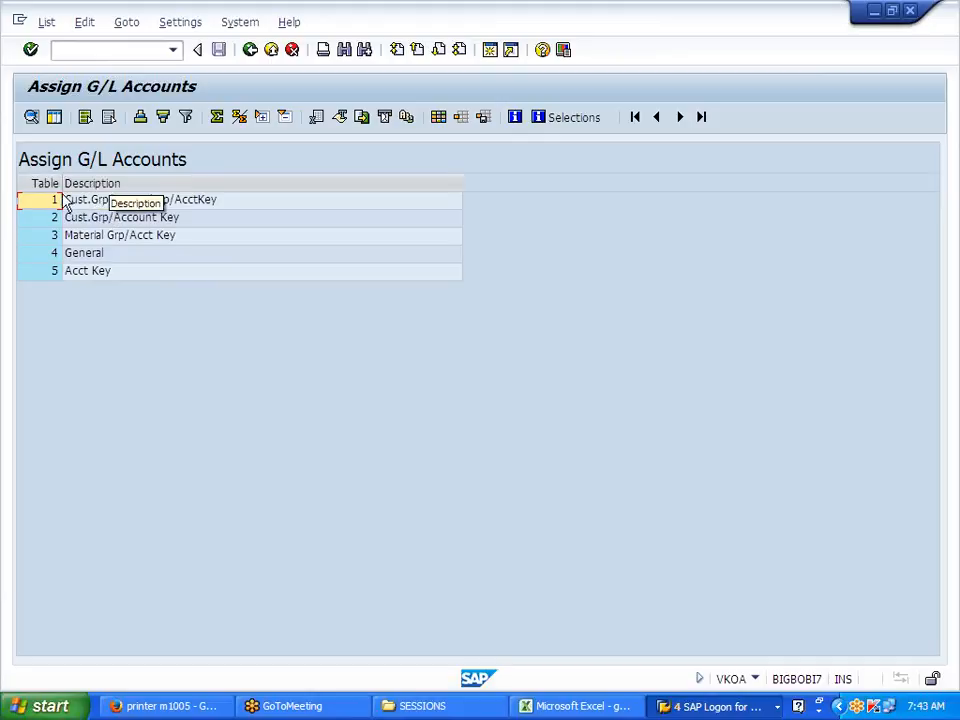
# Step: Return to JAYA's sales area data and highlight the account assignment group field
pyautogui.hotkey('alt', 'Tab')
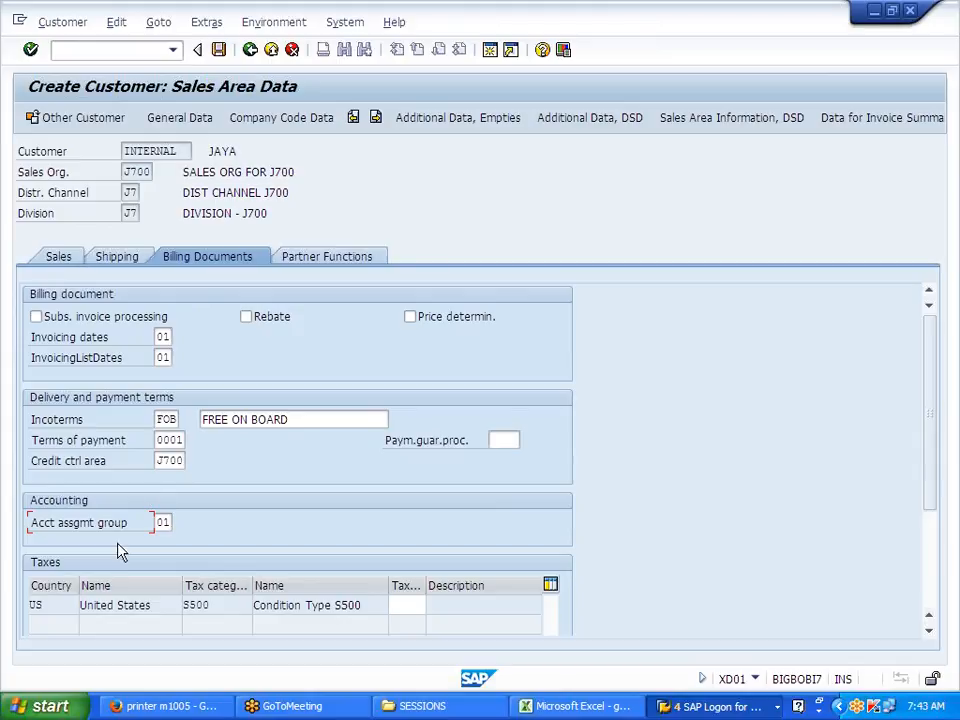
pyautogui.moveTo(30, 522); pyautogui.dragTo(151, 523)
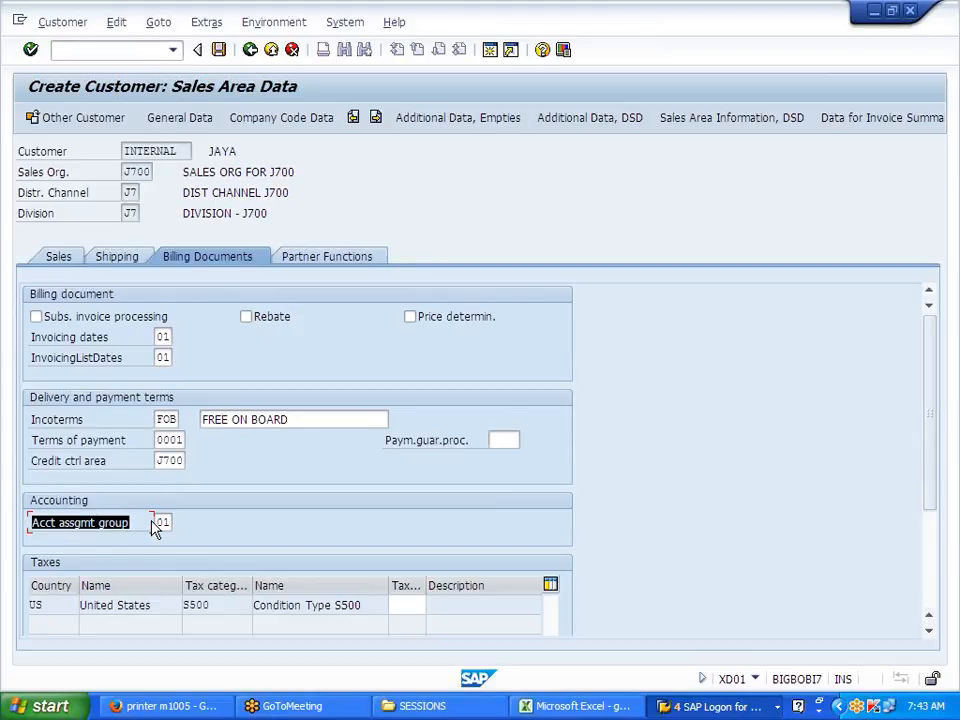
pyautogui.click(151, 523)
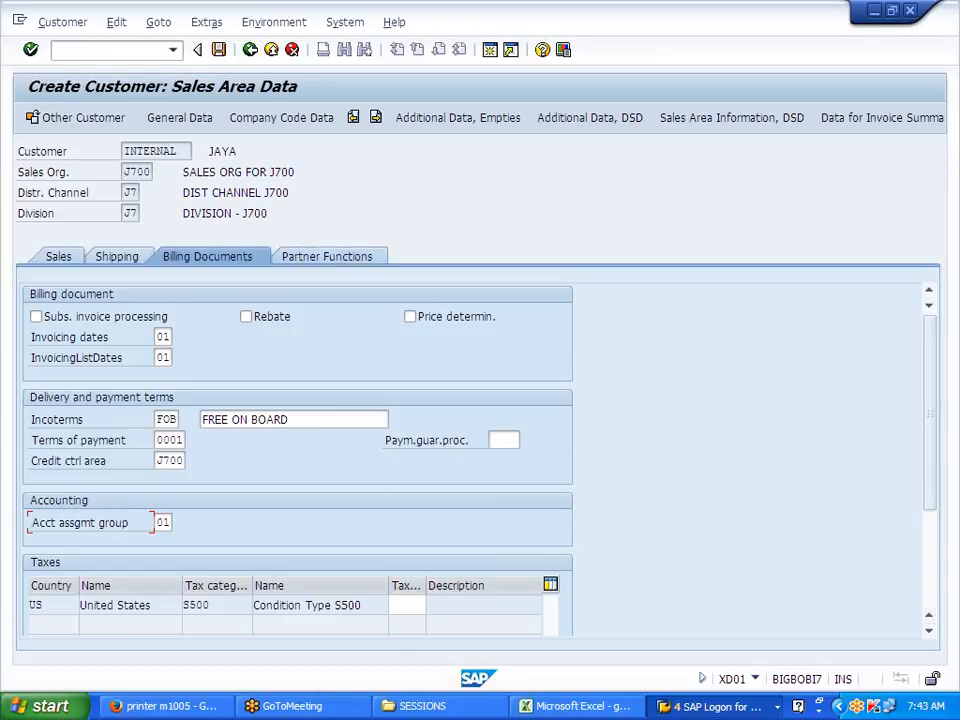
# Step: Set the US tax classification to 0 Exemption
pyautogui.click(408, 605)
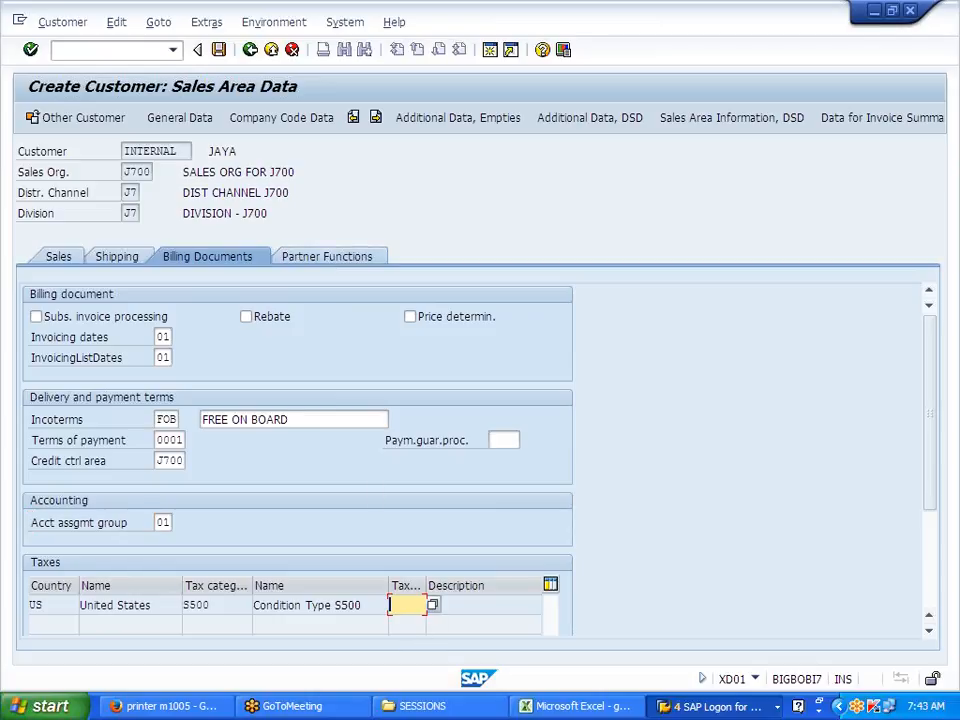
pyautogui.click(433, 606)
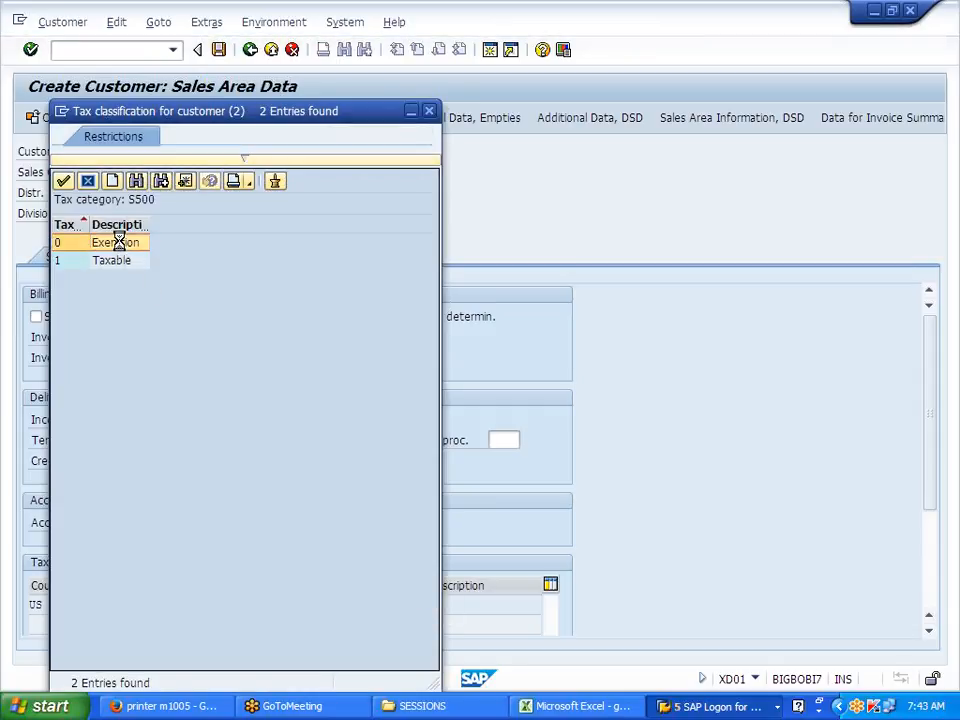
pyautogui.doubleClick(116, 242)
# Step: Highlight the S500 tax category value in the US tax row
pyautogui.moveTo(212, 605); pyautogui.dragTo(190, 605)
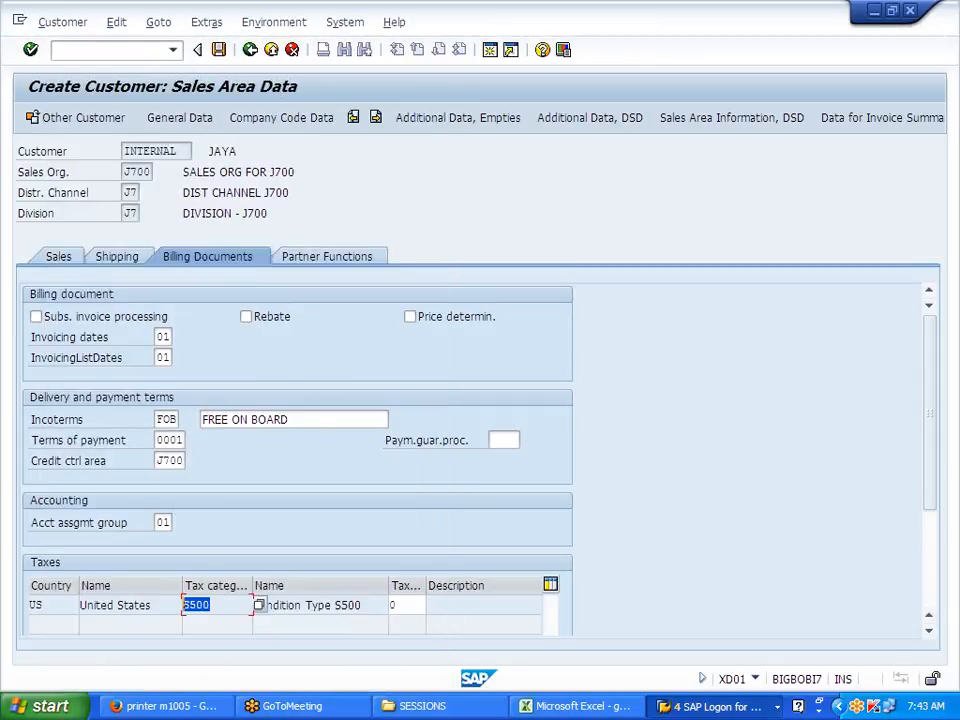
pyautogui.click(190, 605)
pyautogui.moveTo(210, 605); pyautogui.dragTo(184, 605)
pyautogui.click(185, 604)
pyautogui.doubleClick(185, 605)
pyautogui.click(184, 605)
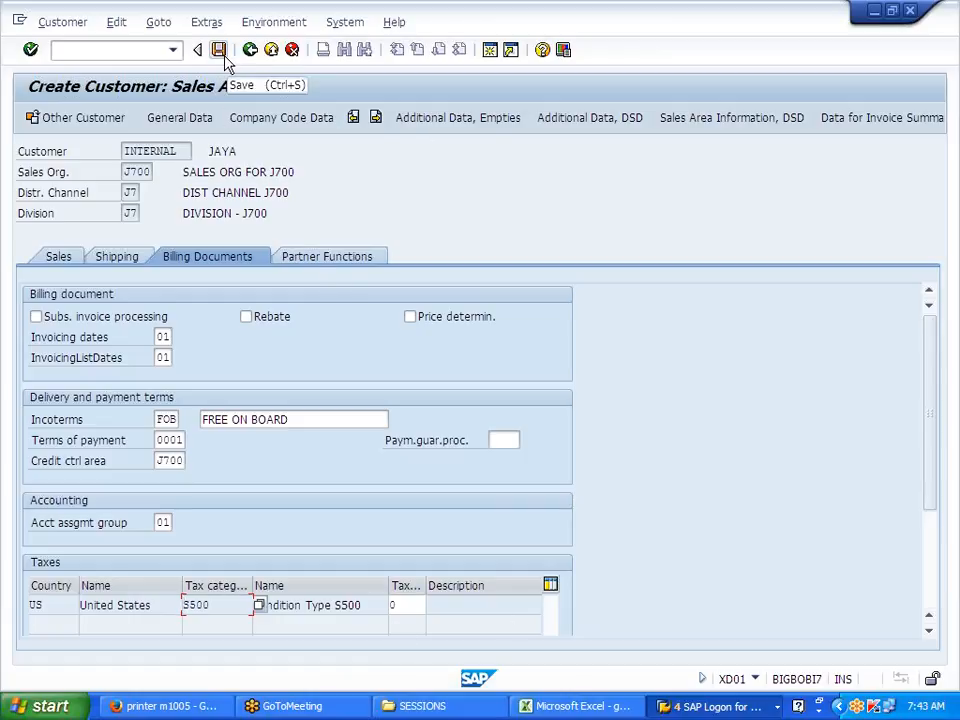
# Step: Review JAYA's partner functions, save the customer, and close the Customer Create screen
pyautogui.click(332, 261)
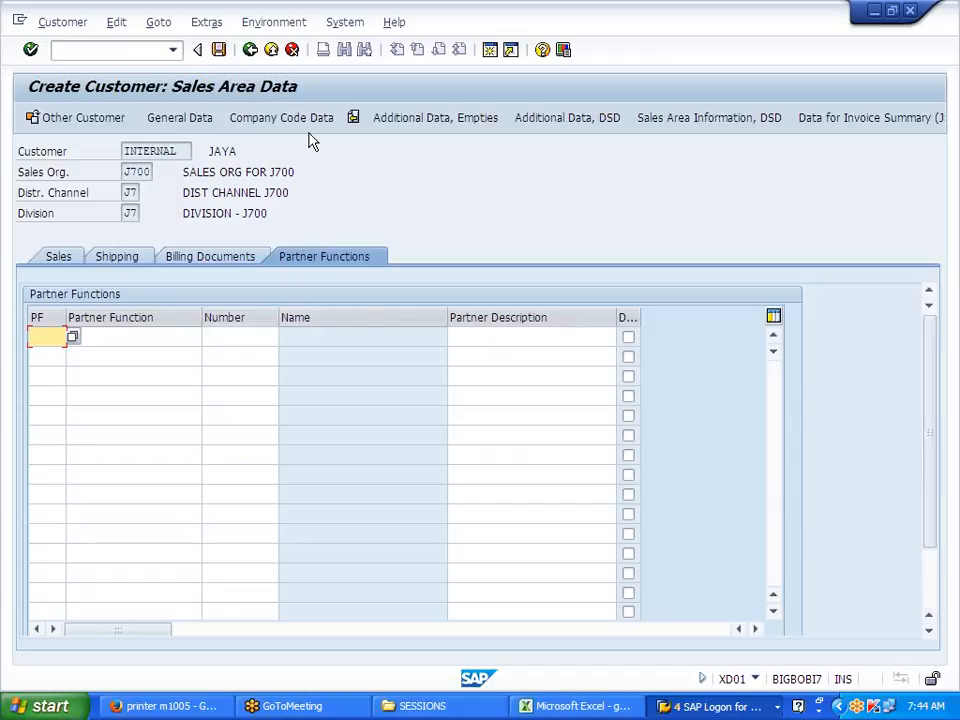
pyautogui.click(220, 51)
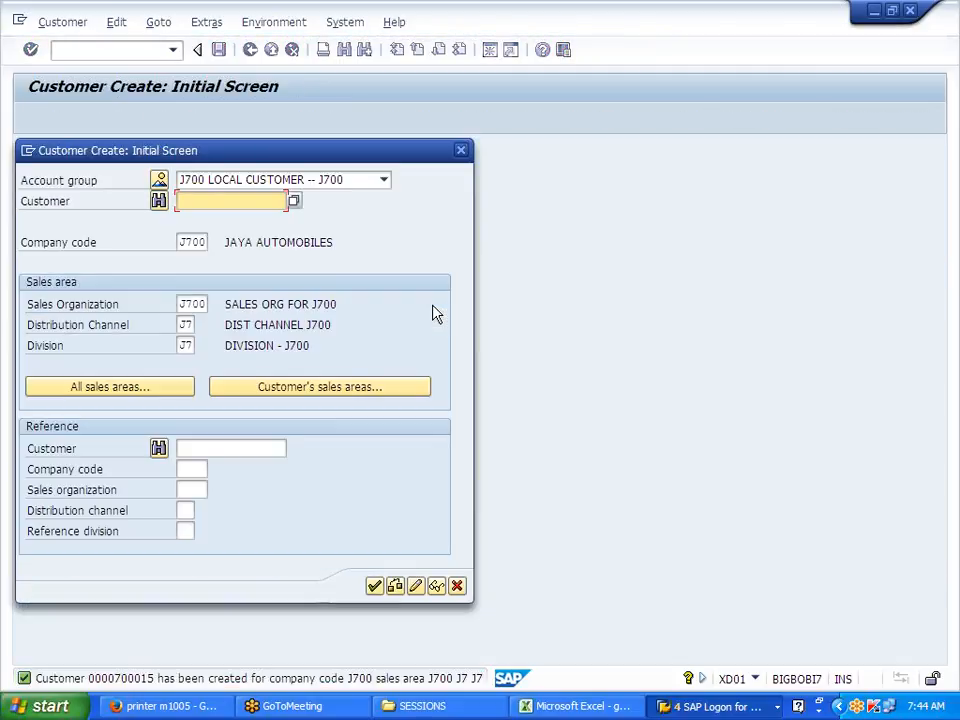
pyautogui.click(457, 586)
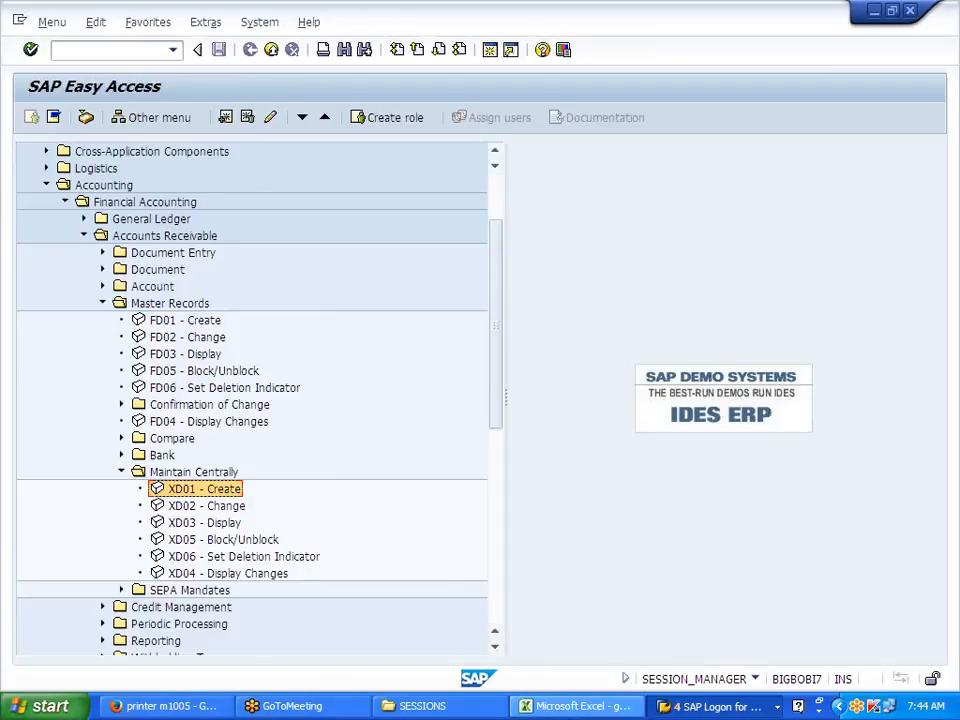
# Step: From the Display IMG window, run Set Up Partner Determination and choose the customer master activity
pyautogui.click(709, 706)
pyautogui.click(705, 655)
pyautogui.click(140, 472)
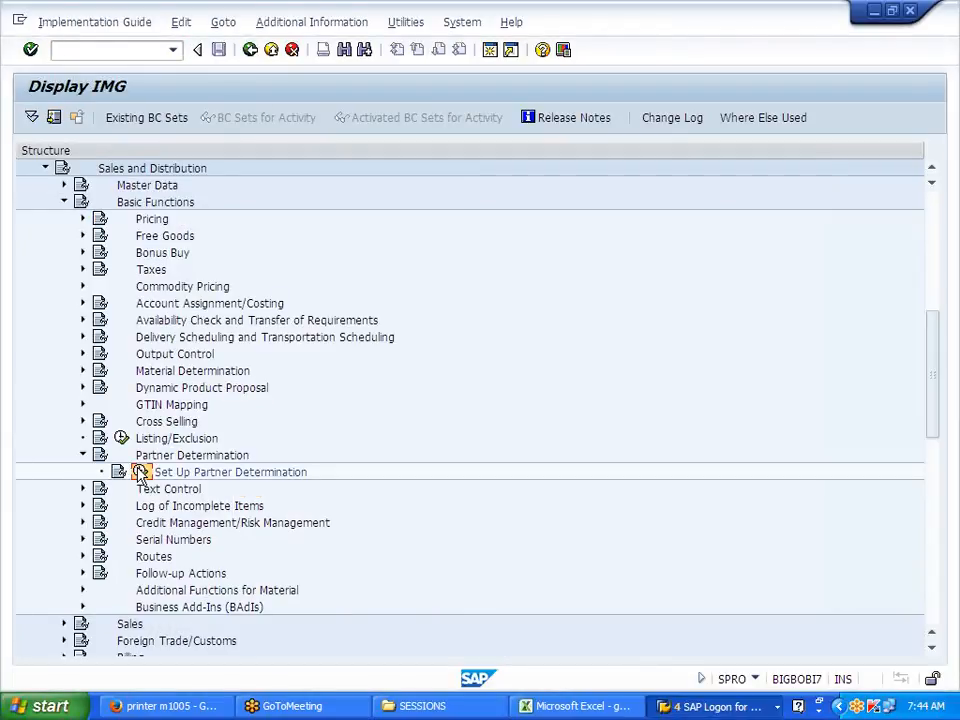
pyautogui.moveTo(366, 220); pyautogui.dragTo(50, 220)
pyautogui.click(62, 220)
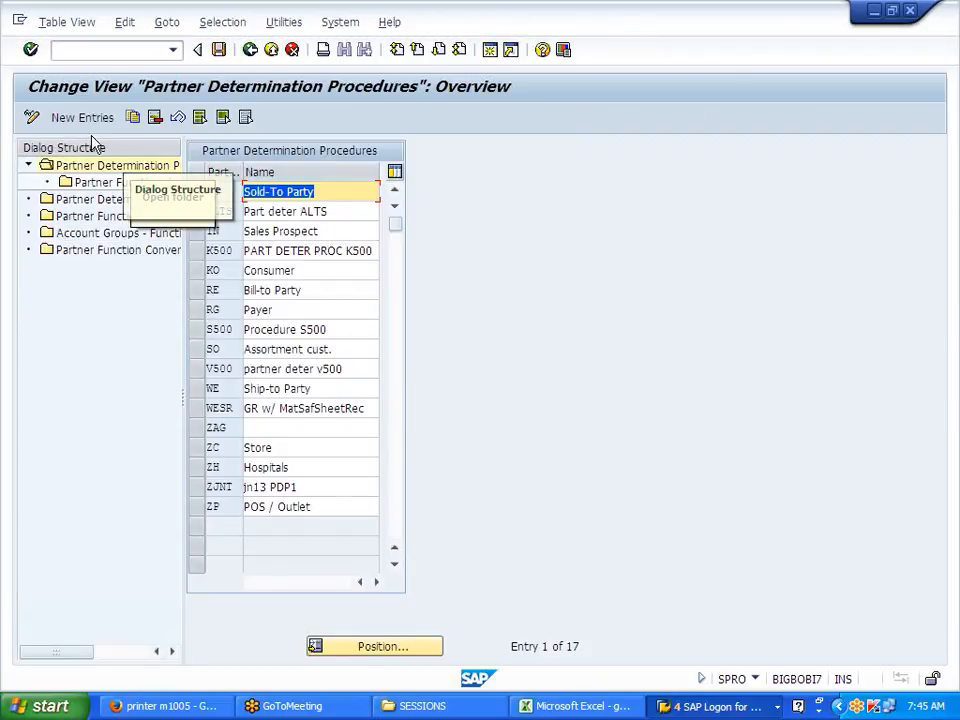
# Step: Add a new partner determination procedure J700 named PART DETER PROC J700
pyautogui.moveTo(182, 337); pyautogui.dragTo(311, 328)
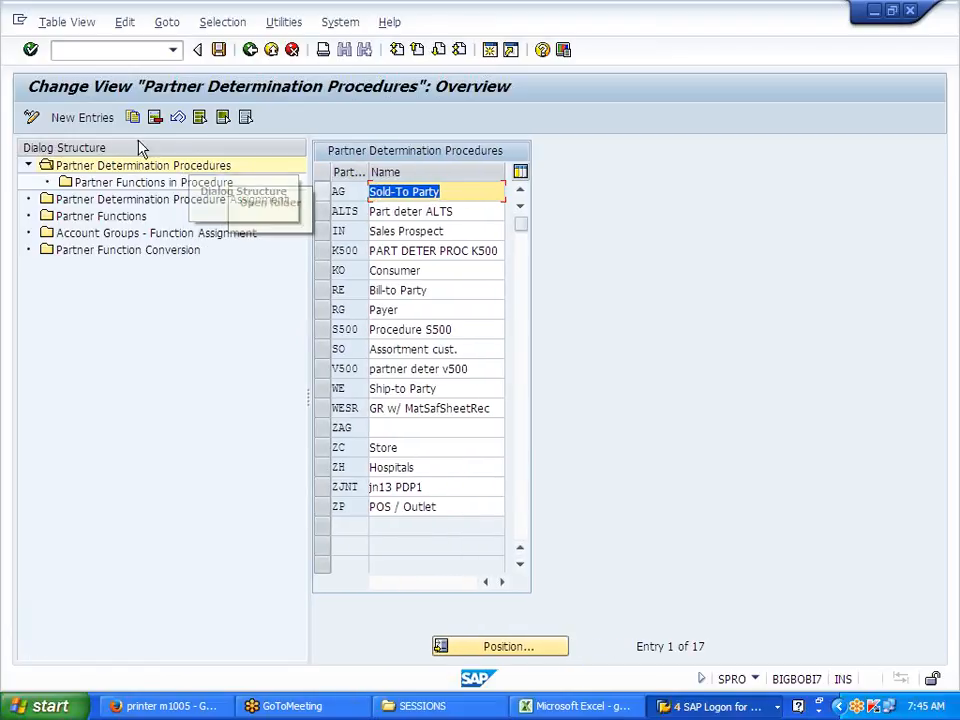
pyautogui.click(90, 118)
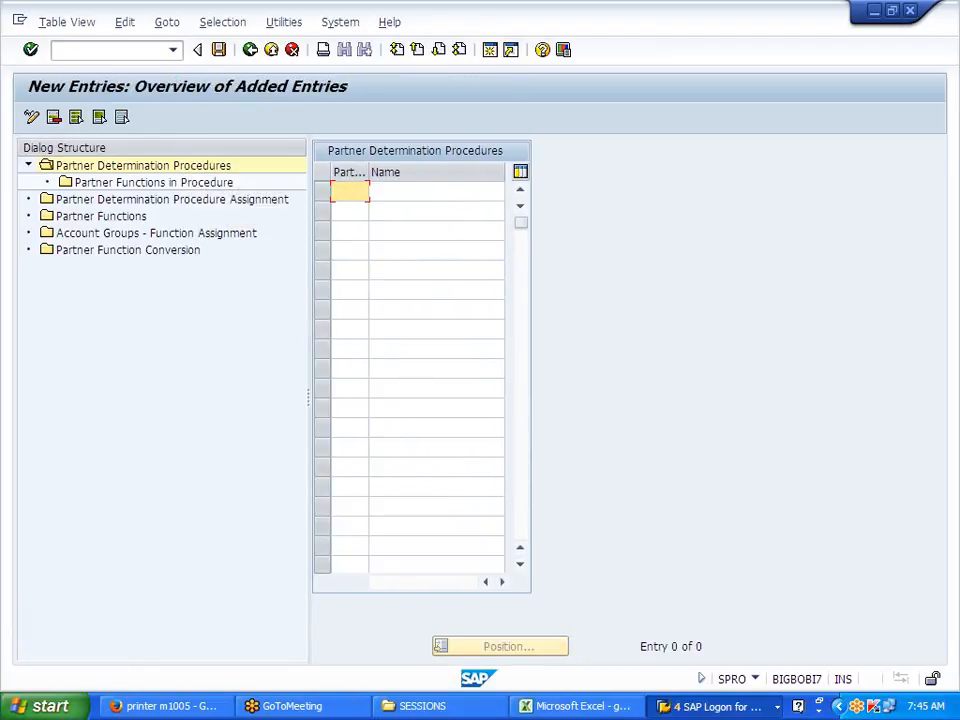
pyautogui.write('J700')
pyautogui.press('Tab')
pyautogui.write('PART DD')
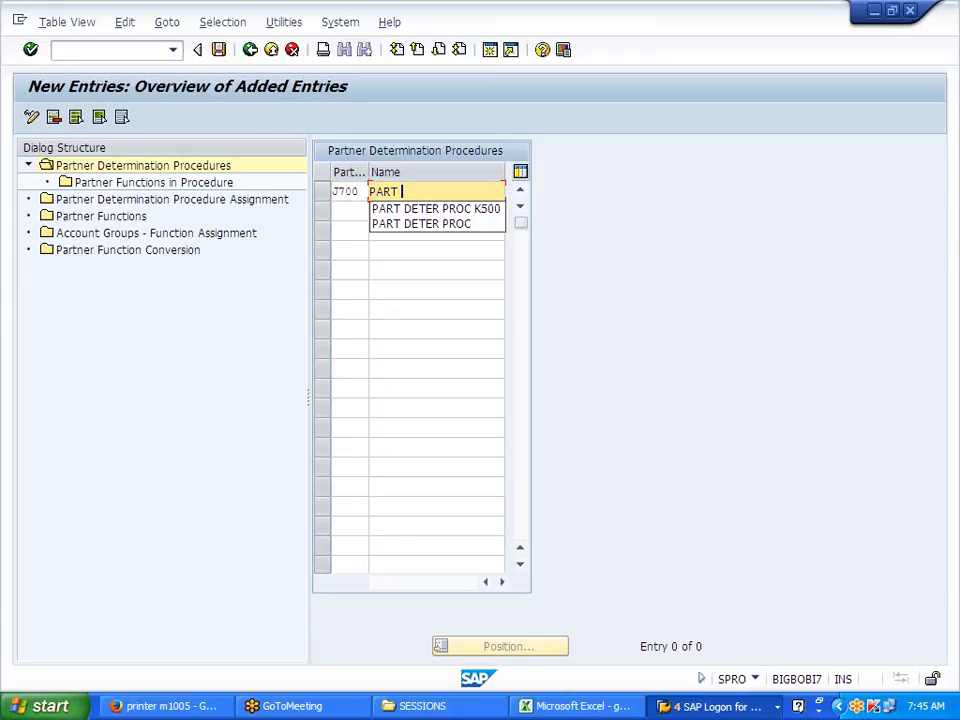
pyautogui.press('BackSpace')
pyautogui.write('TER')
pyautogui.press('BackSpace')
pyautogui.press('BackSpace')
pyautogui.press('BackSpace')
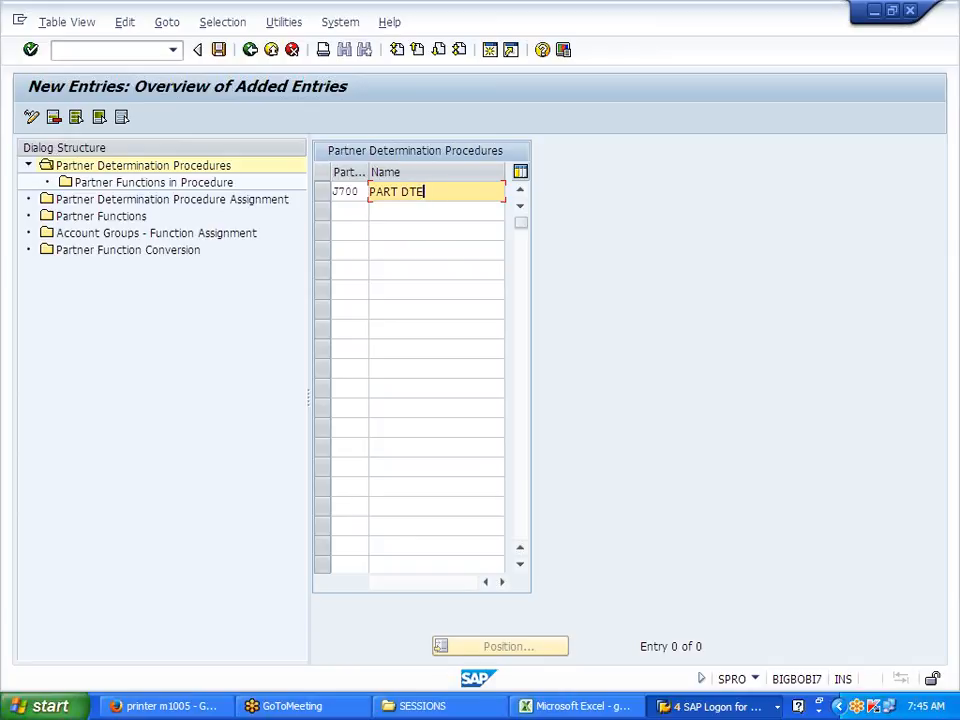
pyautogui.write('ETER')
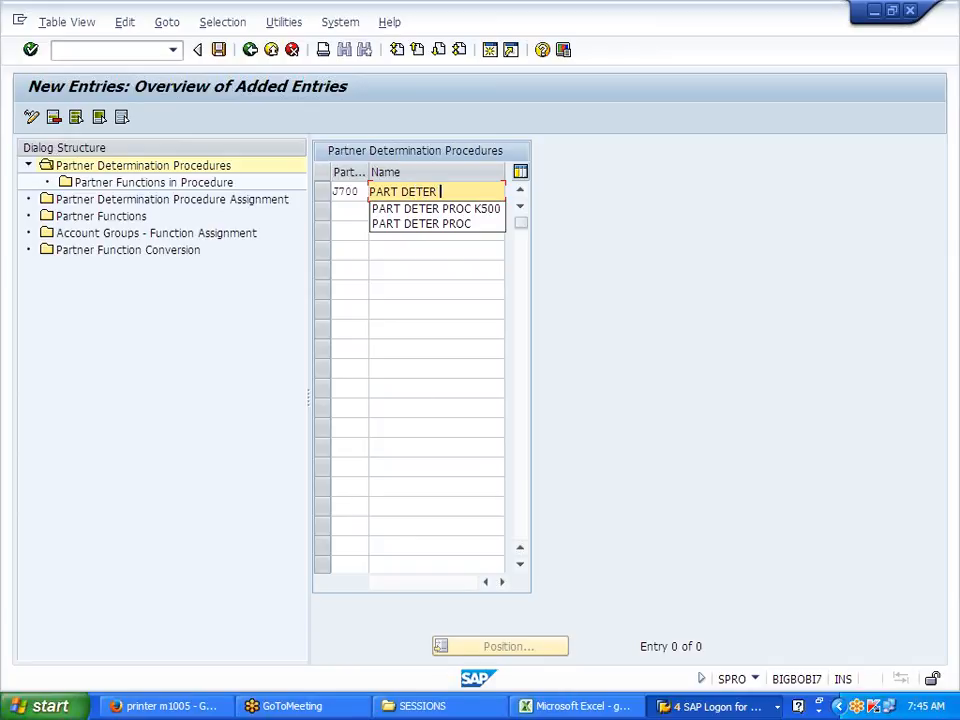
pyautogui.write(' PROC J700')
pyautogui.press('Return')
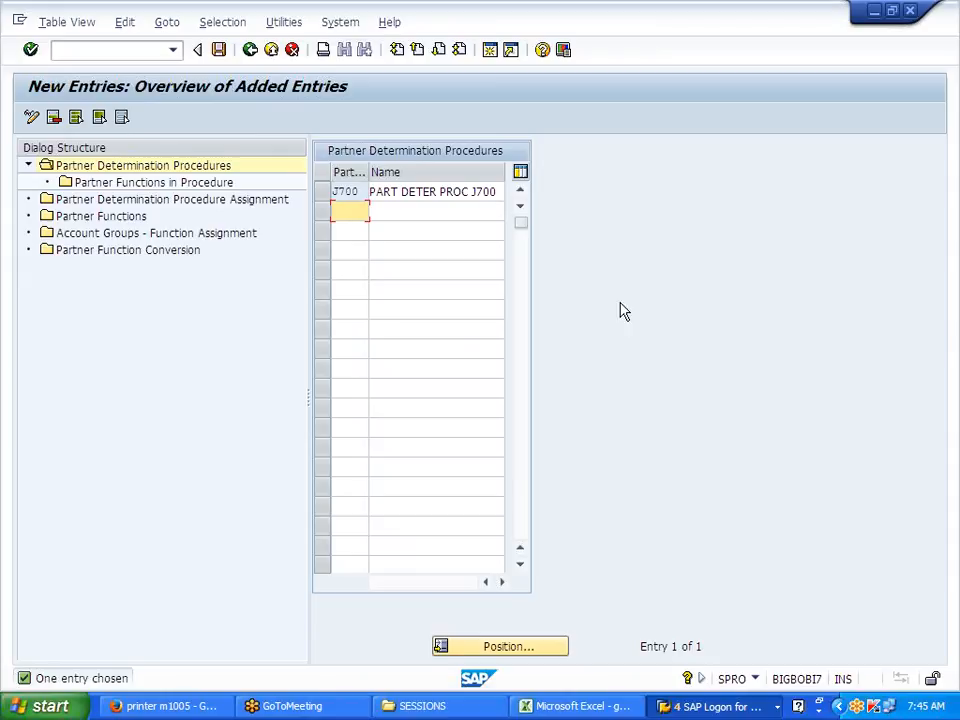
# Step: Save procedure J700 under the customizing request and select it
pyautogui.click(221, 53)
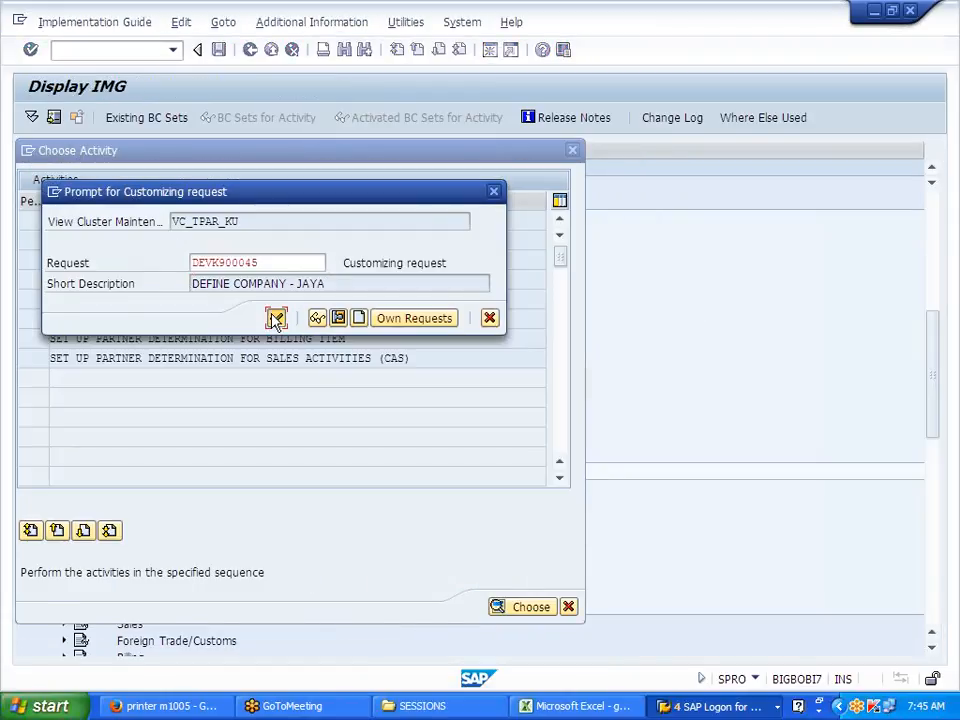
pyautogui.click(276, 318)
pyautogui.click(328, 191)
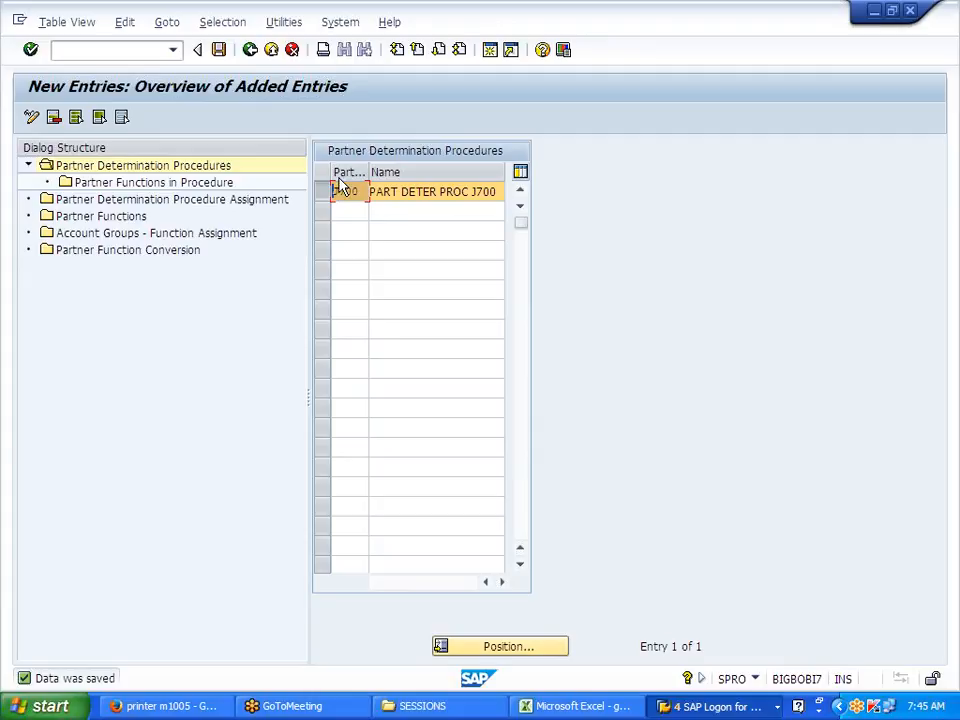
# Step: Add partner functions SP, SH, BP and PY to procedure J700
pyautogui.click(203, 186)
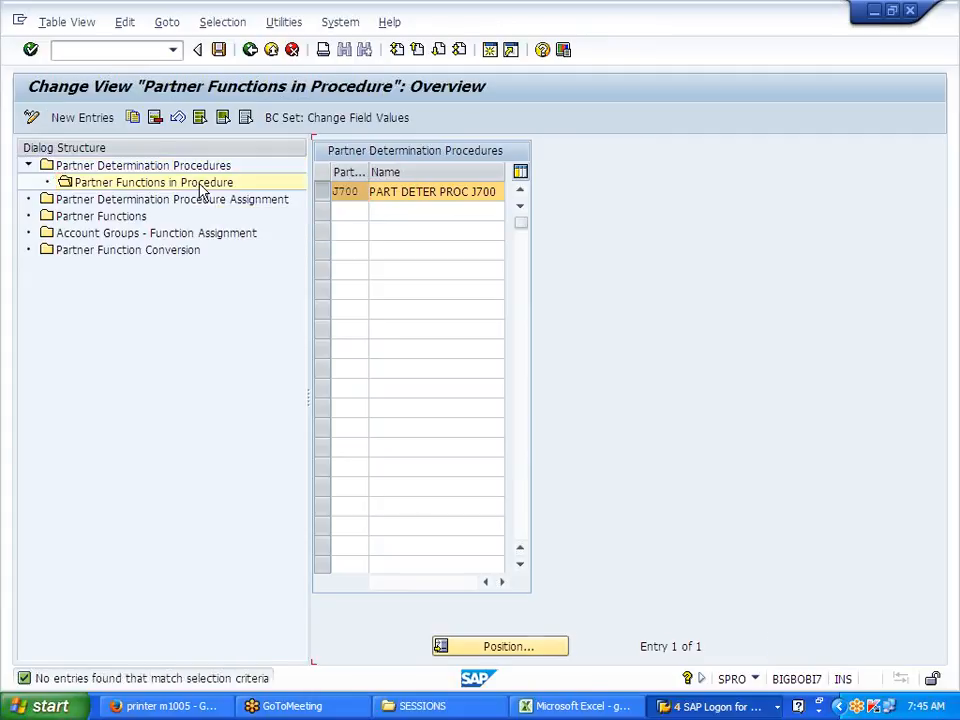
pyautogui.click(88, 119)
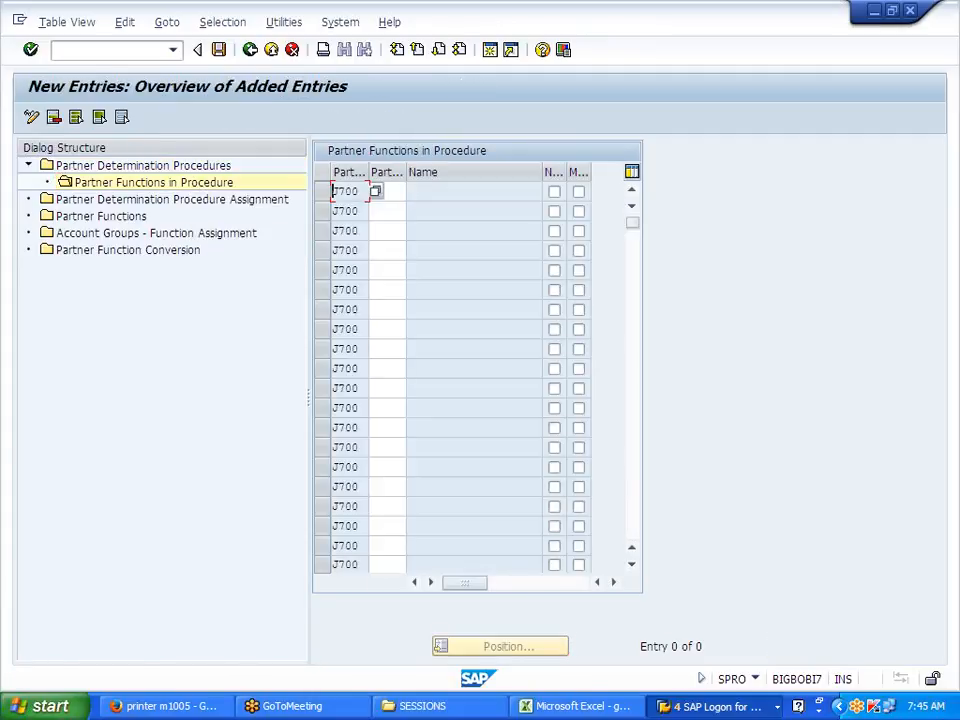
pyautogui.click(386, 191)
pyautogui.write('SP')
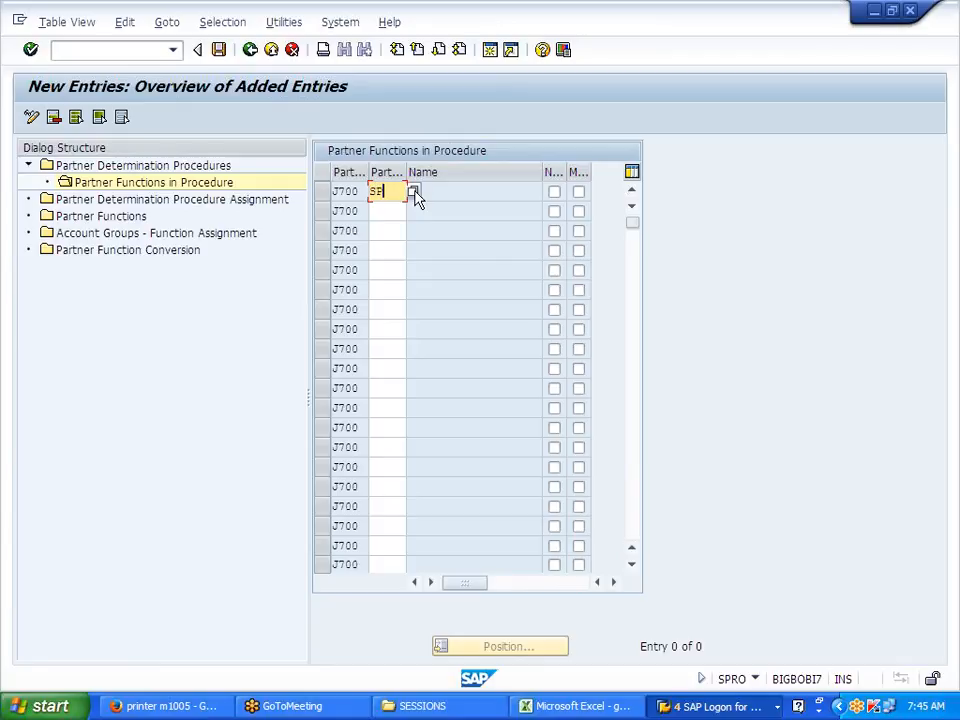
pyautogui.press('Return')
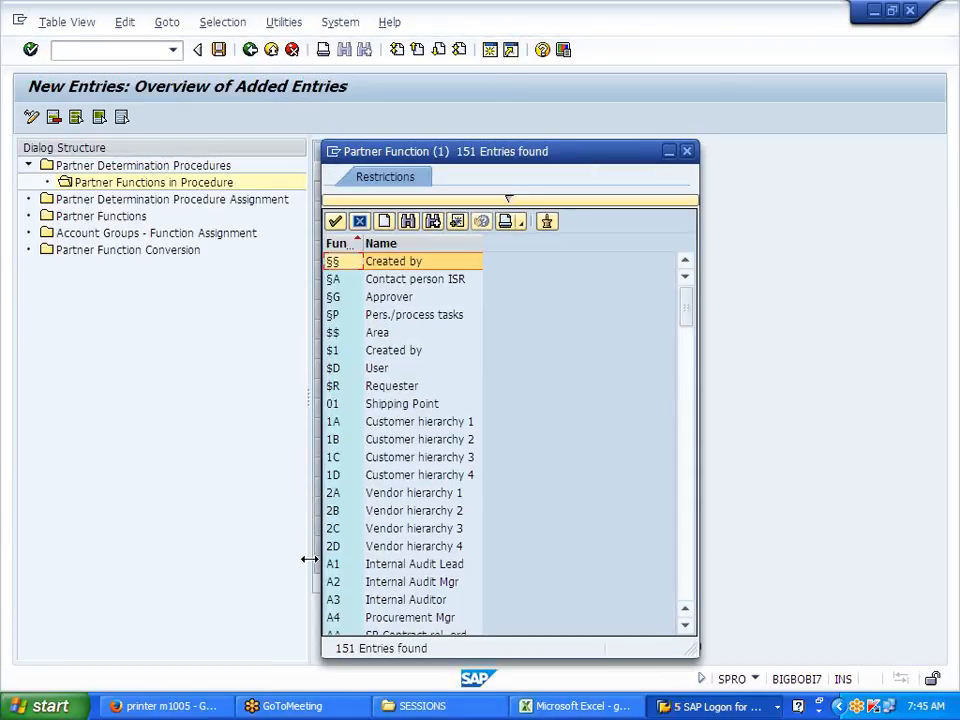
pyautogui.click(687, 151)
pyautogui.press('Down')
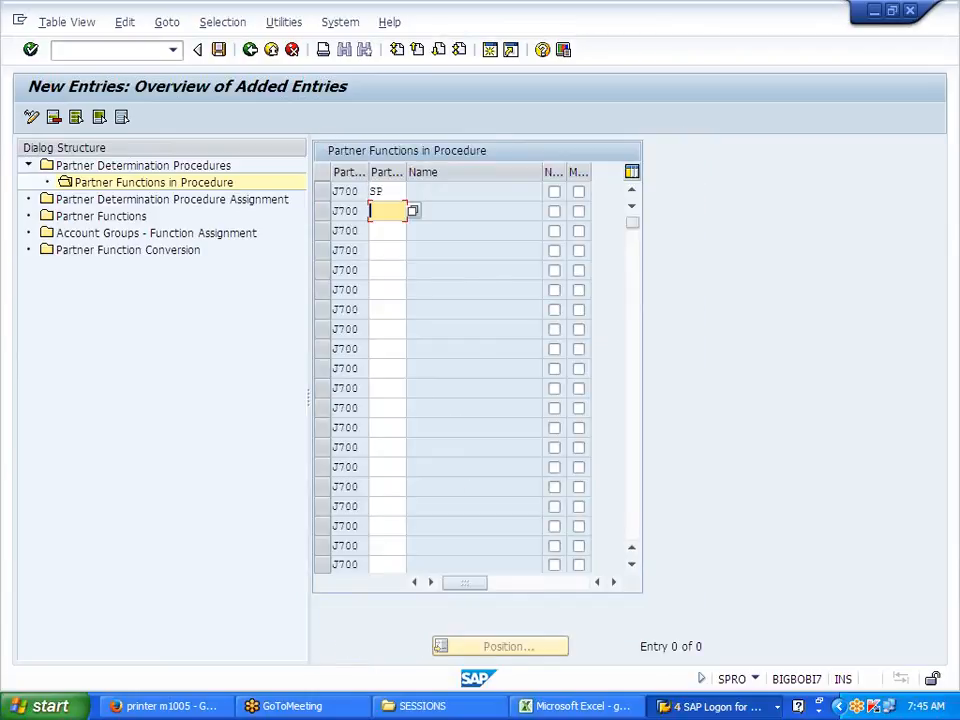
pyautogui.write('SH')
pyautogui.press('Down')
pyautogui.write('BP')
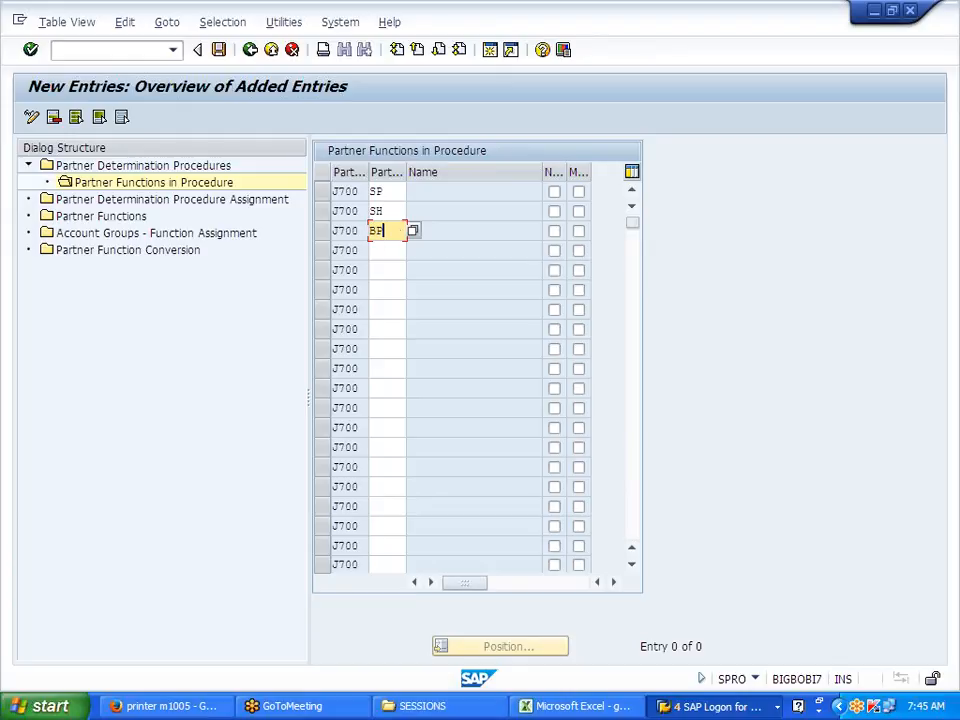
pyautogui.click(387, 251)
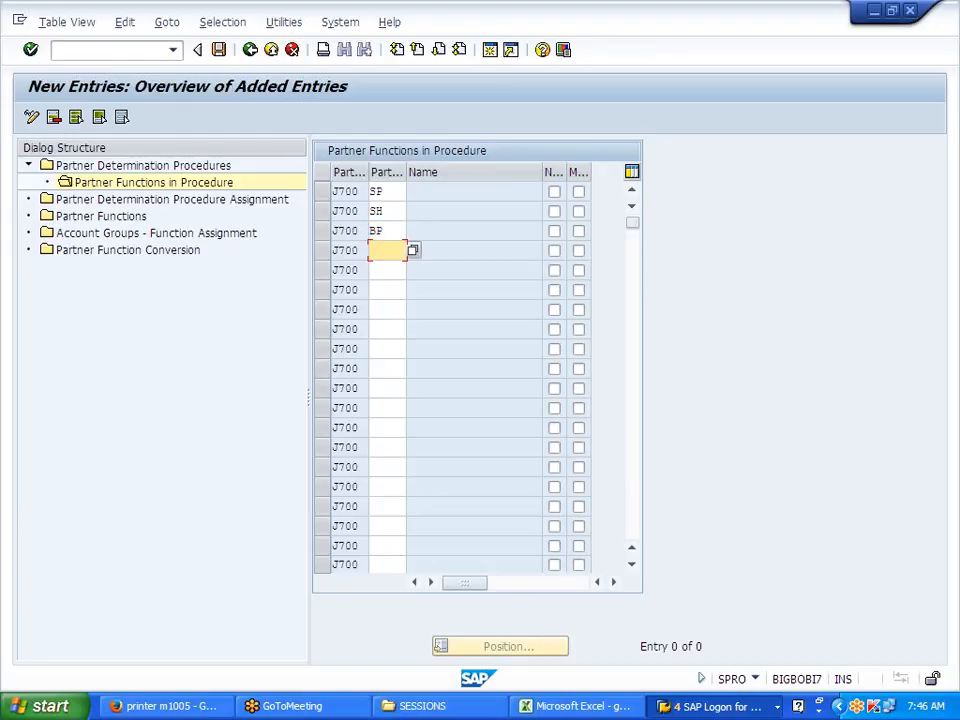
pyautogui.write('PY')
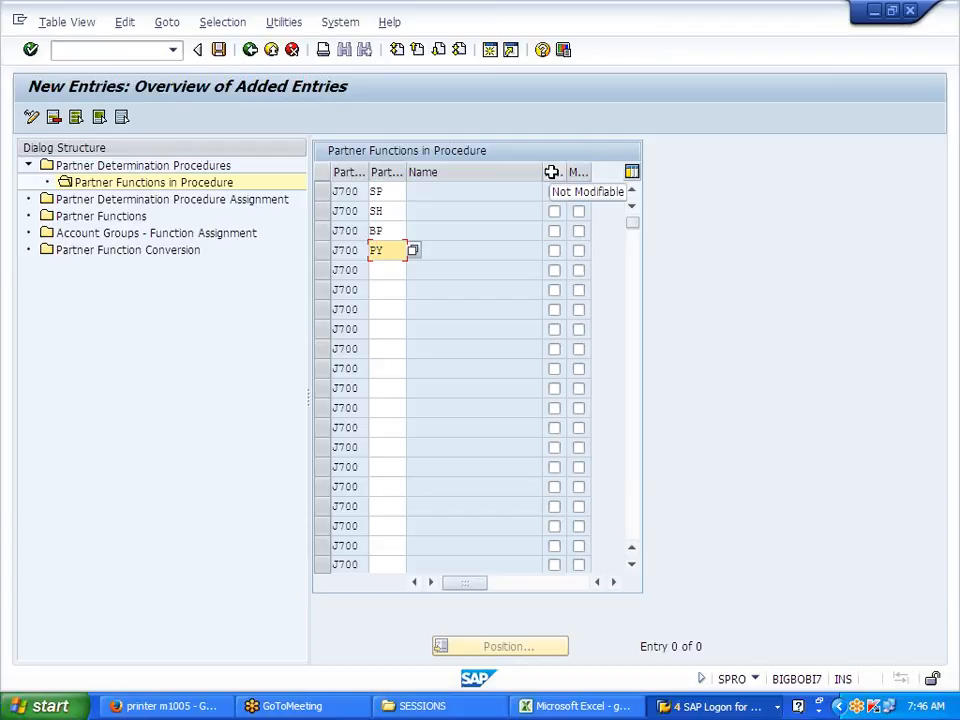
# Step: Make SP not modifiable and mark SP, SH, BP and PY as mandatory
pyautogui.click(554, 191)
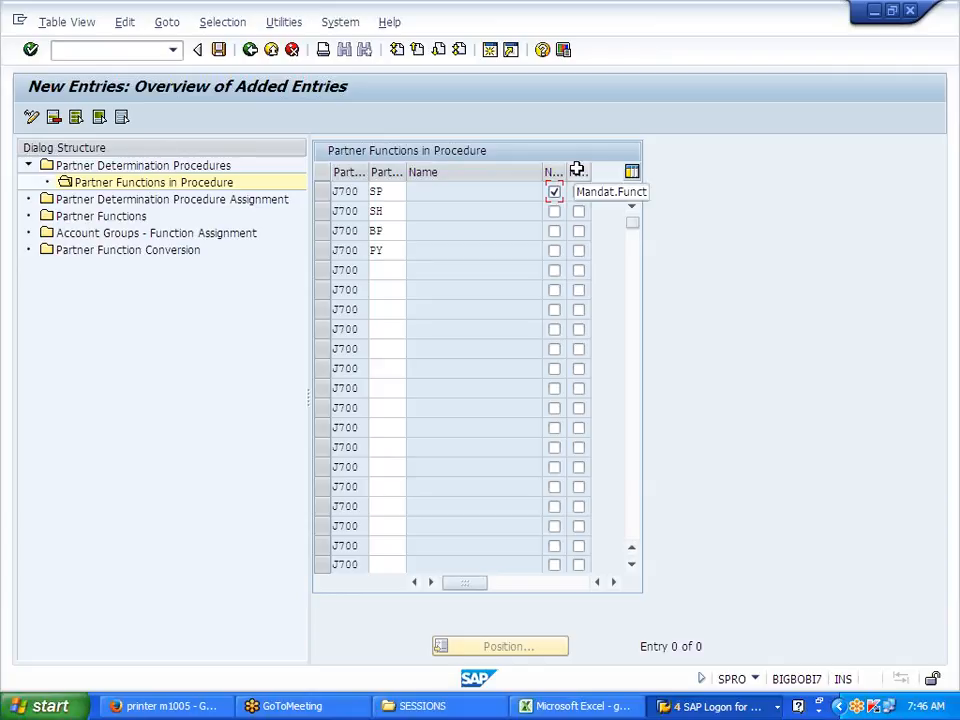
pyautogui.click(578, 191)
pyautogui.click(578, 211)
pyautogui.click(578, 231)
pyautogui.click(578, 250)
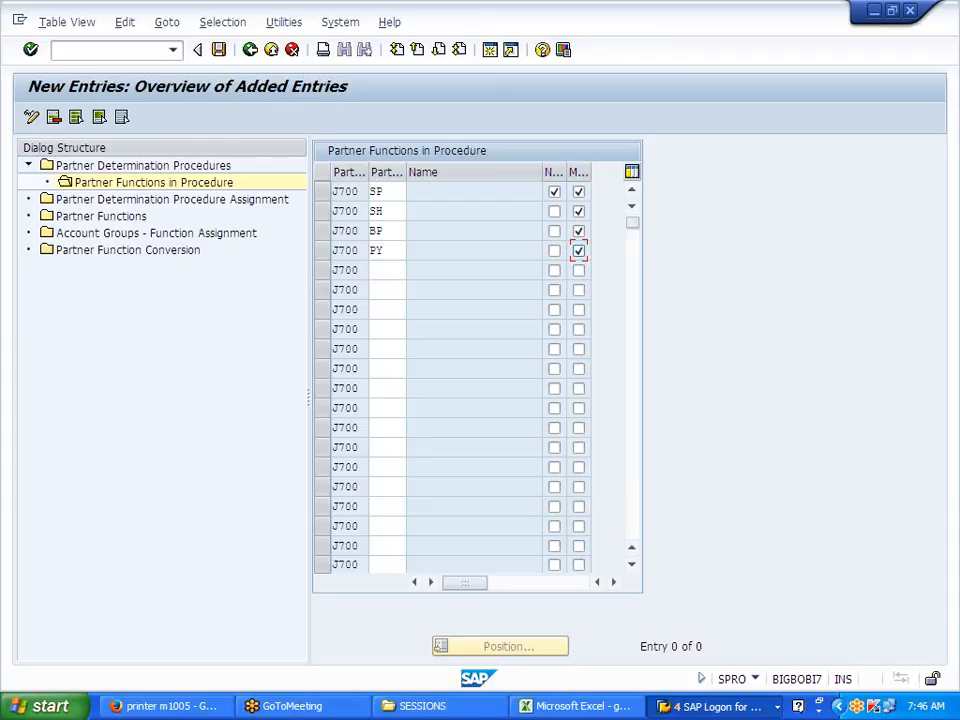
# Step: Review the four partner function codes and save them
pyautogui.moveTo(386, 191); pyautogui.dragTo(369, 191)
pyautogui.click(370, 191)
pyautogui.moveTo(388, 211); pyautogui.dragTo(369, 211)
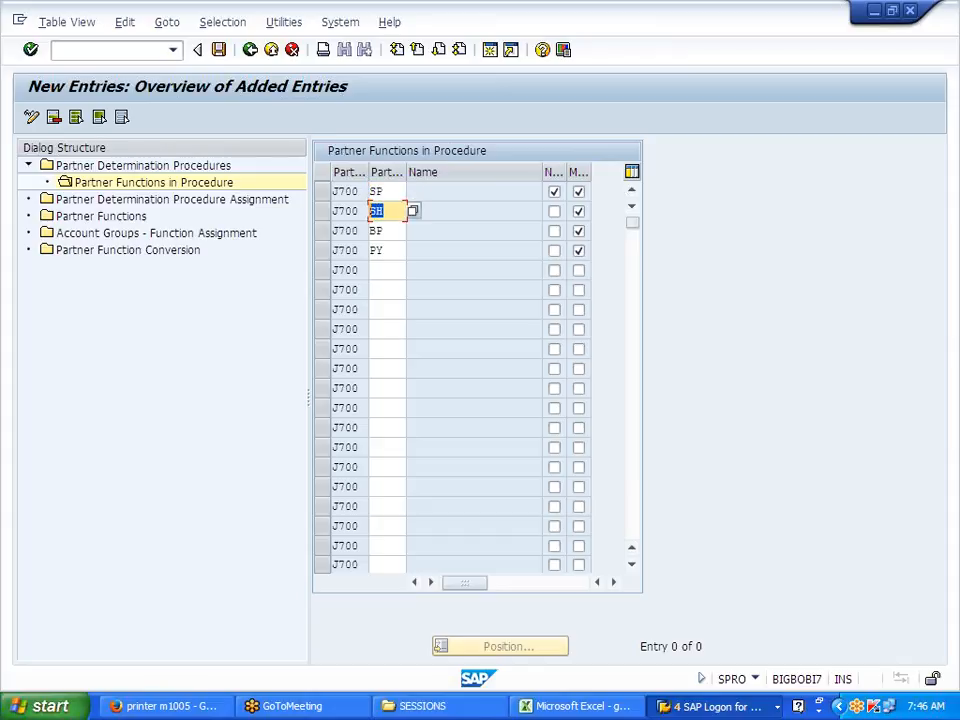
pyautogui.click(370, 211)
pyautogui.moveTo(387, 231); pyautogui.dragTo(369, 231)
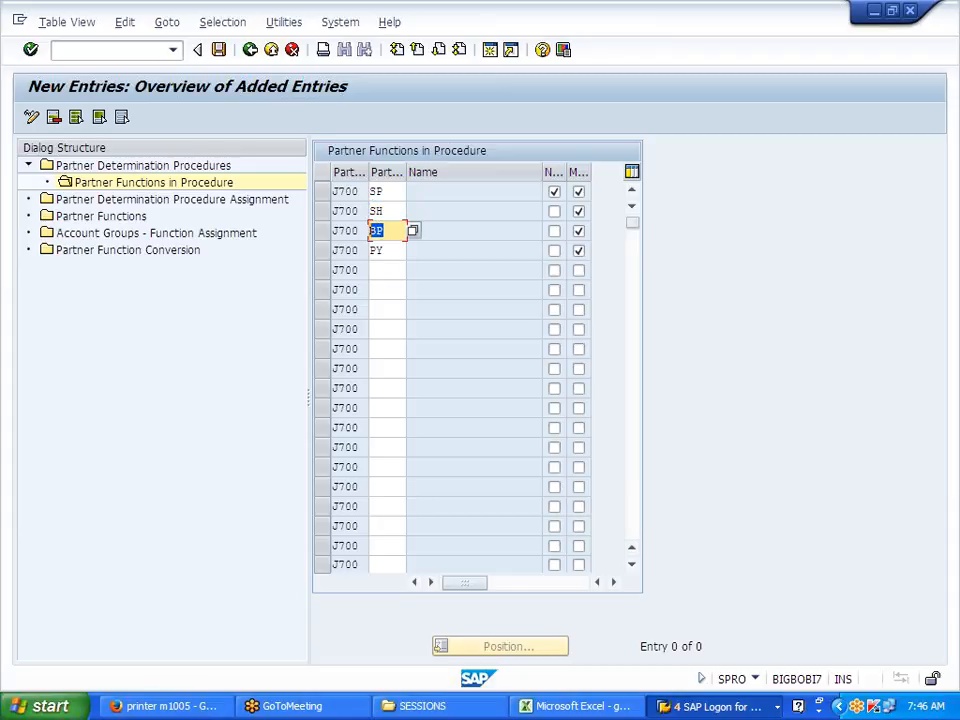
pyautogui.click(369, 231)
pyautogui.moveTo(387, 250); pyautogui.dragTo(369, 250)
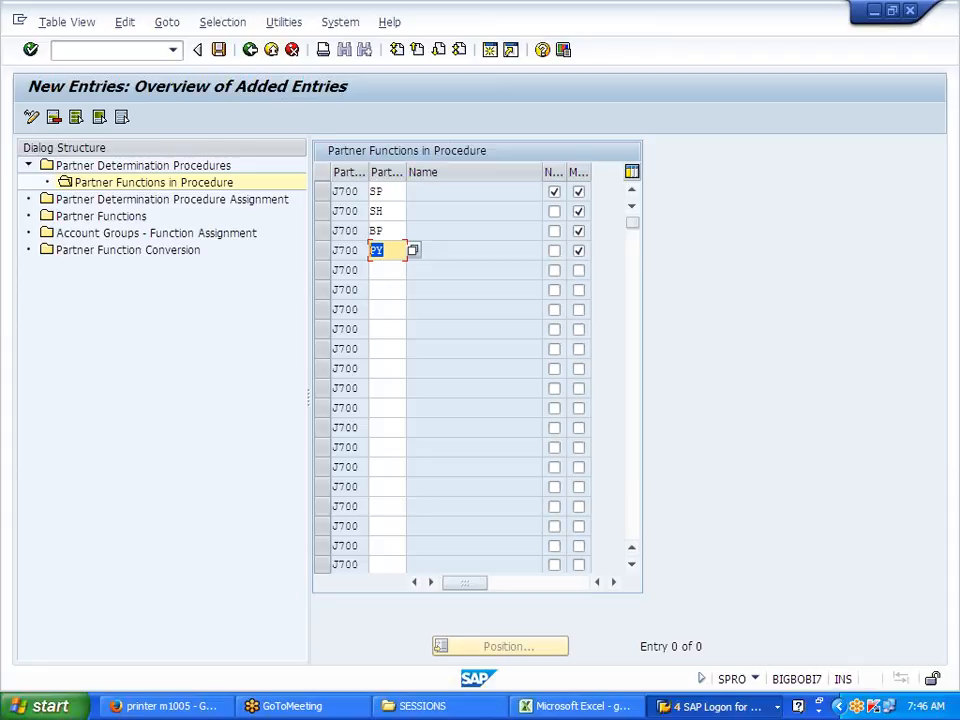
pyautogui.click(369, 250)
pyautogui.click(219, 51)
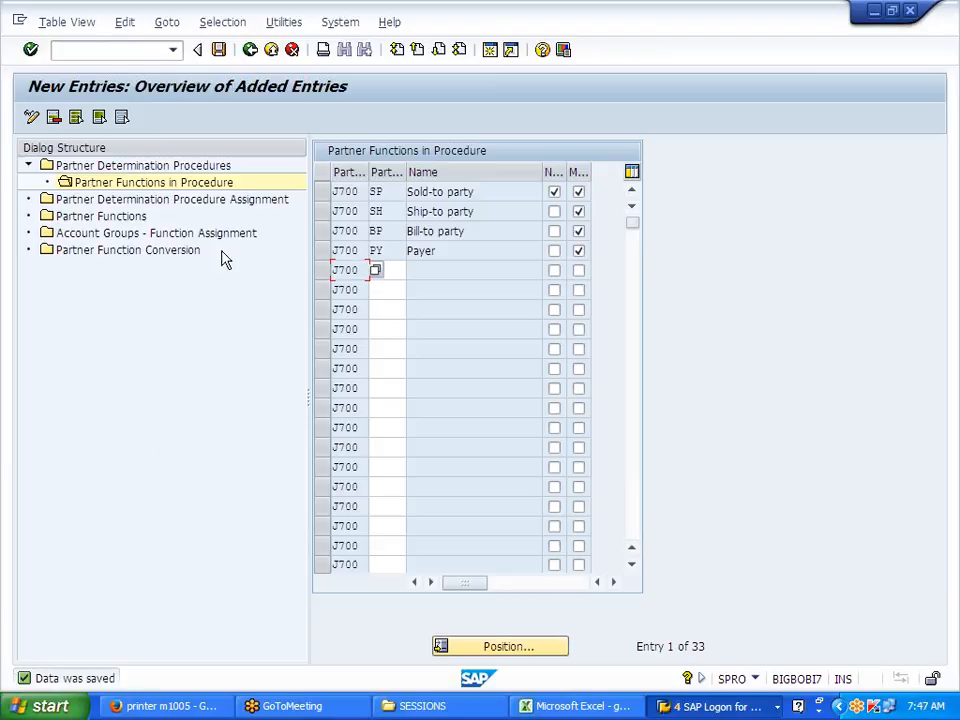
# Step: Assign partner determination procedure J700 to account group J700
pyautogui.doubleClick(123, 204)
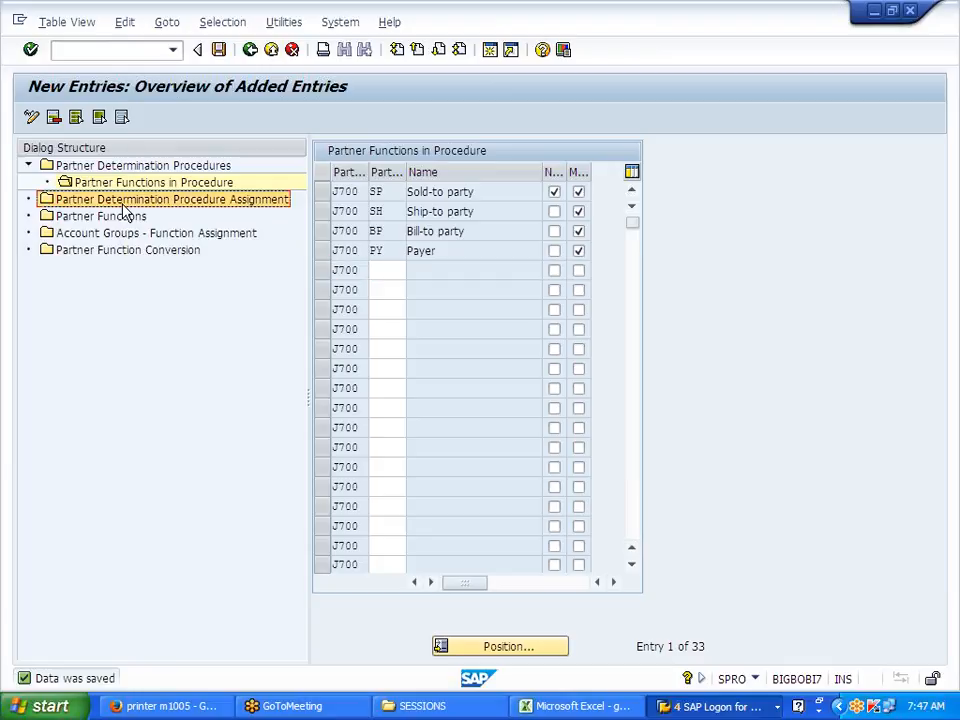
pyautogui.click(497, 645)
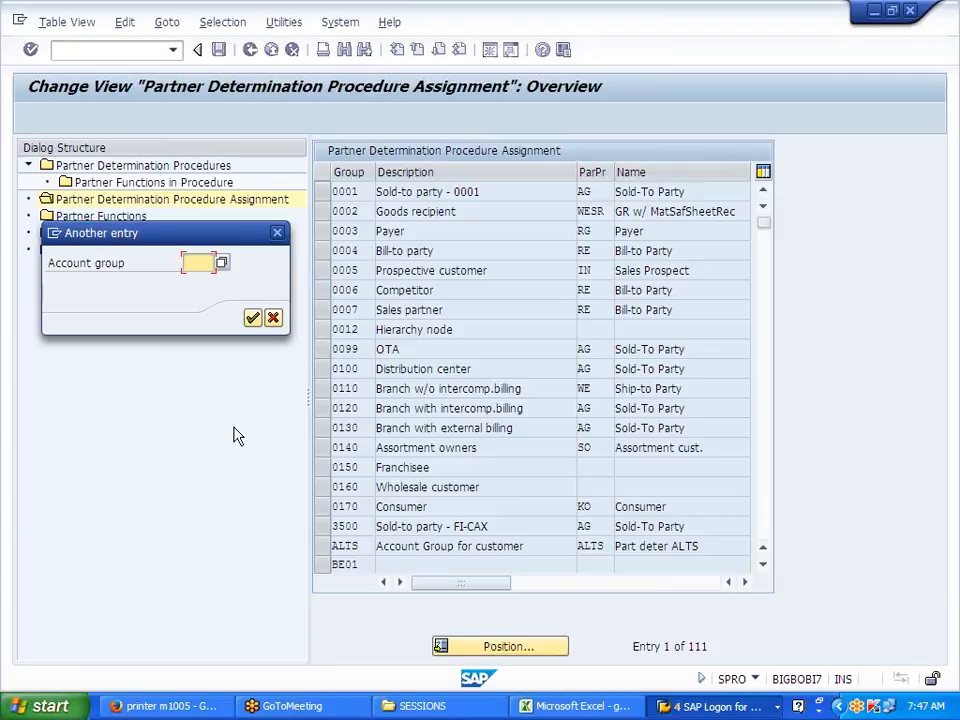
pyautogui.write('J700')
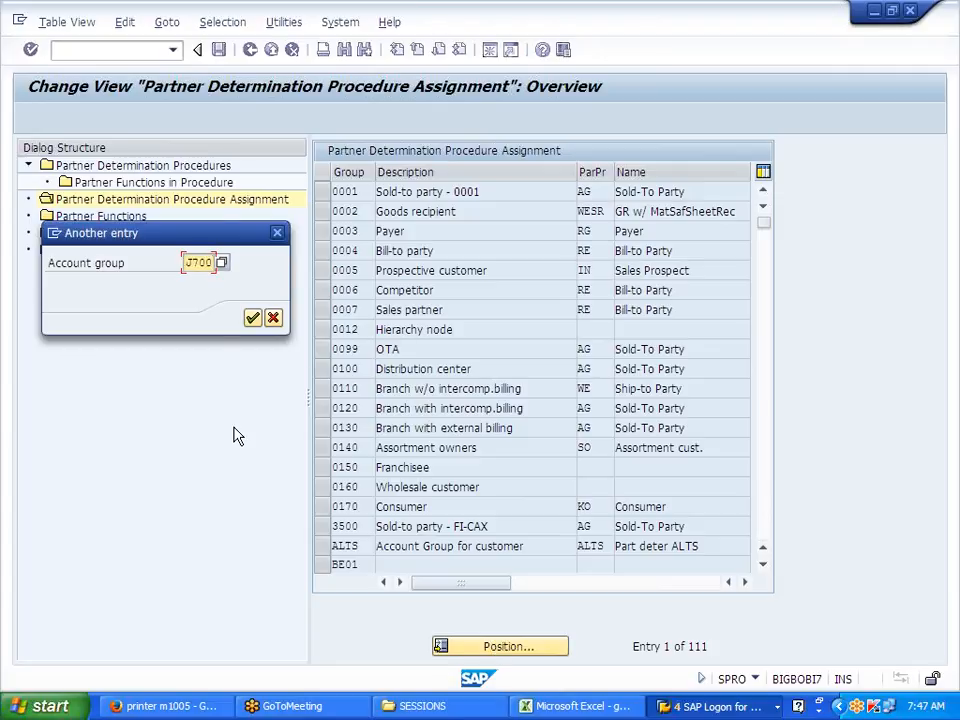
pyautogui.press('Return')
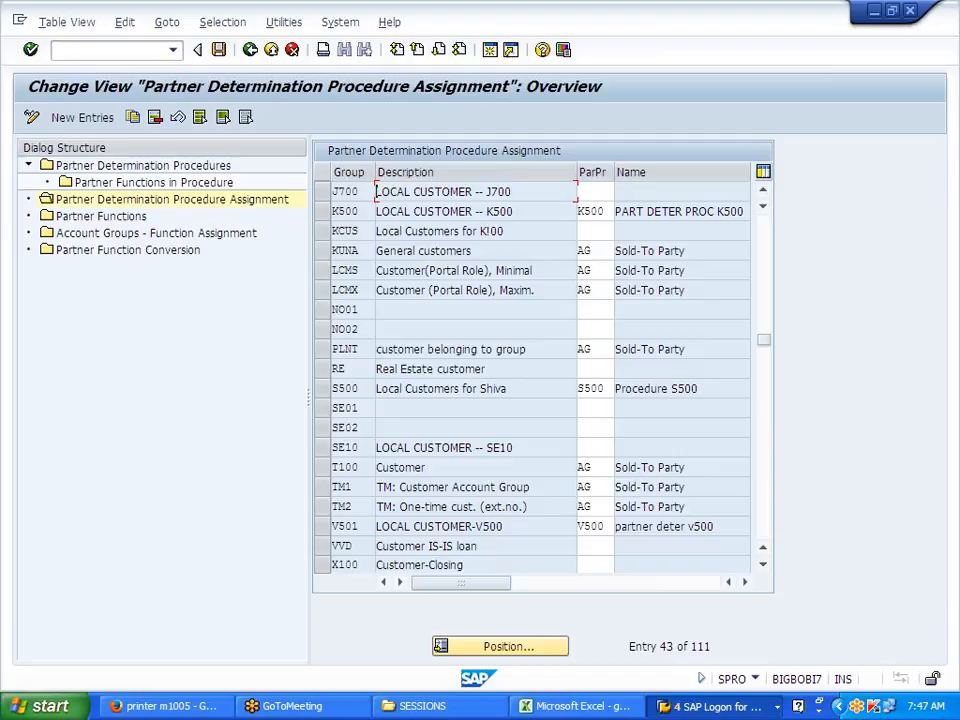
pyautogui.moveTo(360, 191); pyautogui.dragTo(331, 191)
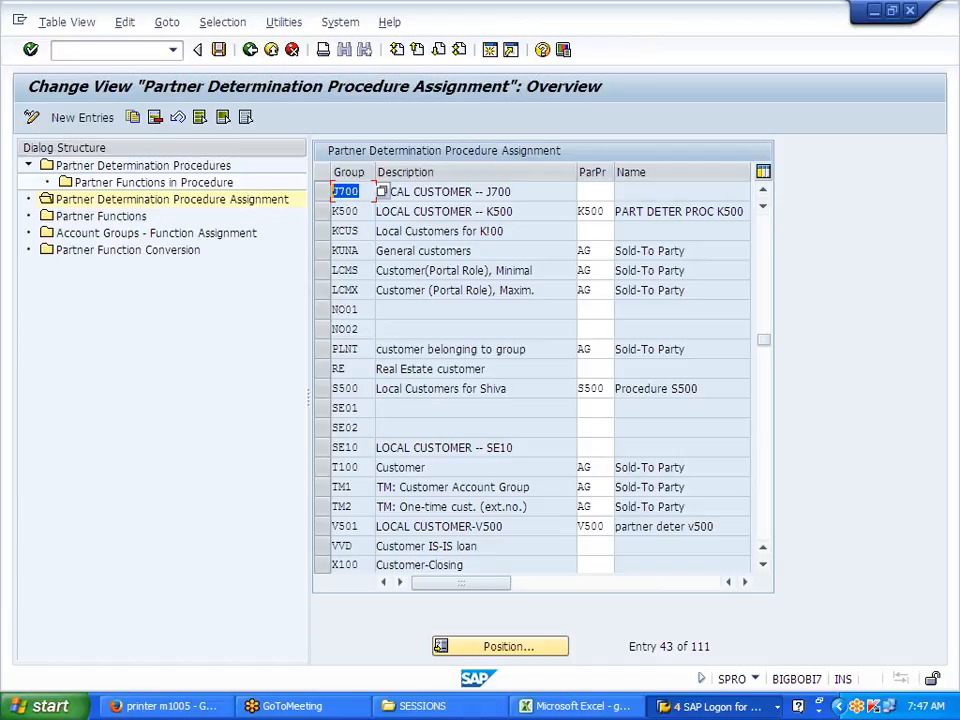
pyautogui.click(590, 191)
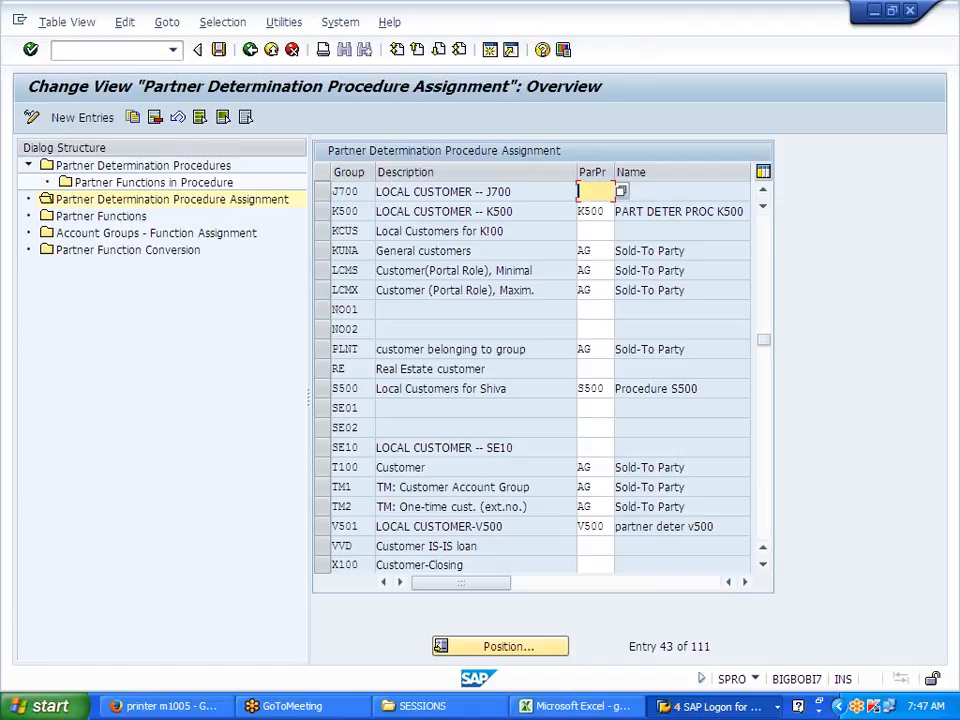
pyautogui.write('J700')
pyautogui.press('Return')
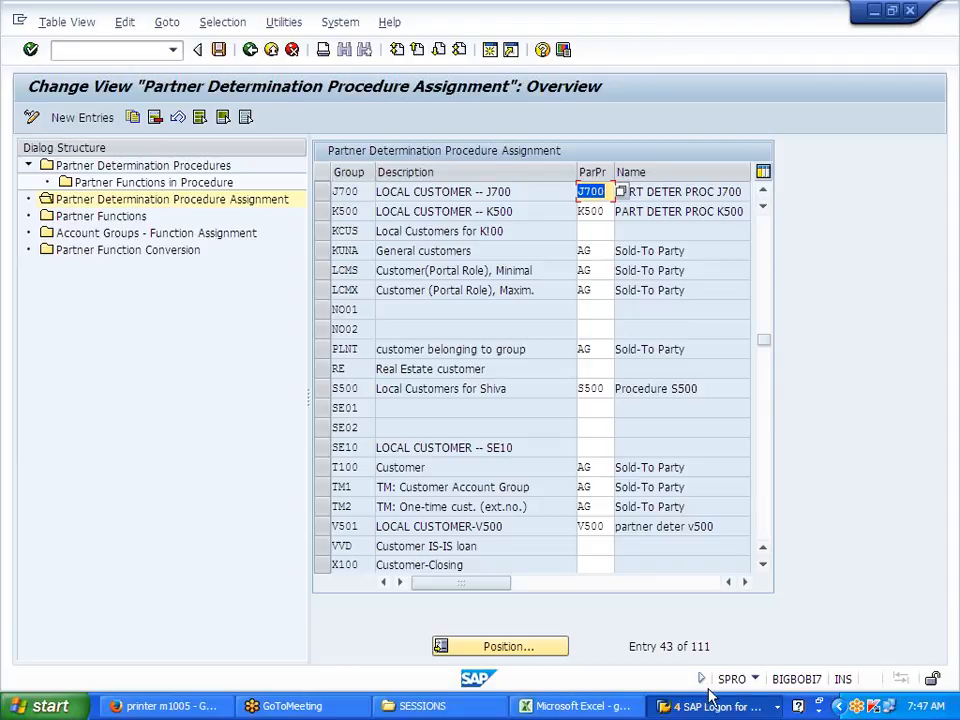
# Step: Switch to SAP Easy Access and start creating a new customer with XD01
pyautogui.click(686, 712)
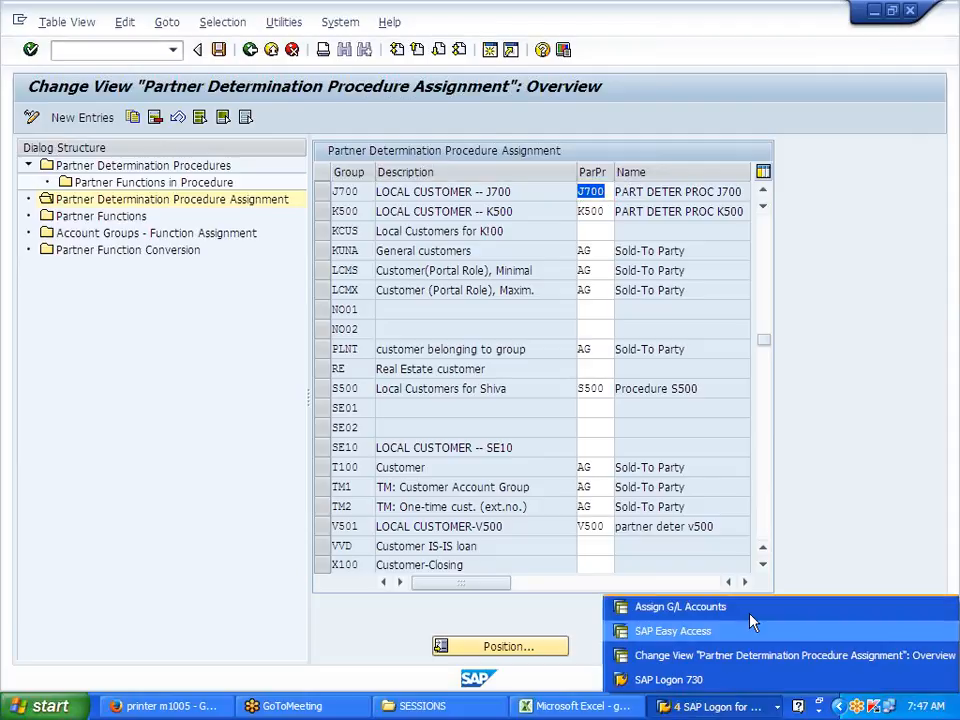
pyautogui.click(706, 633)
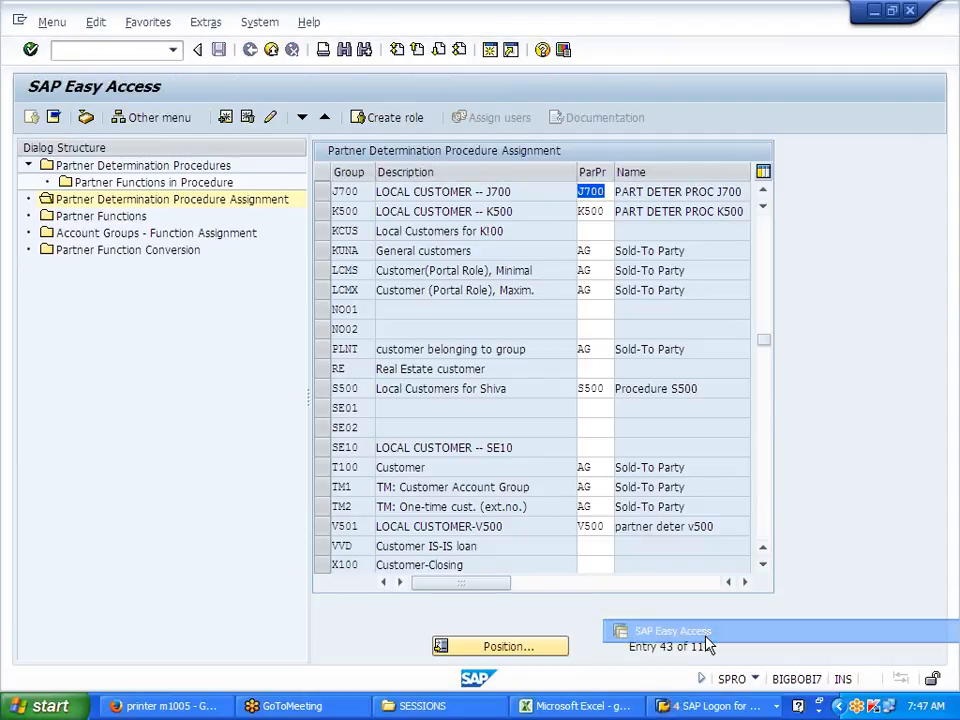
pyautogui.doubleClick(208, 496)
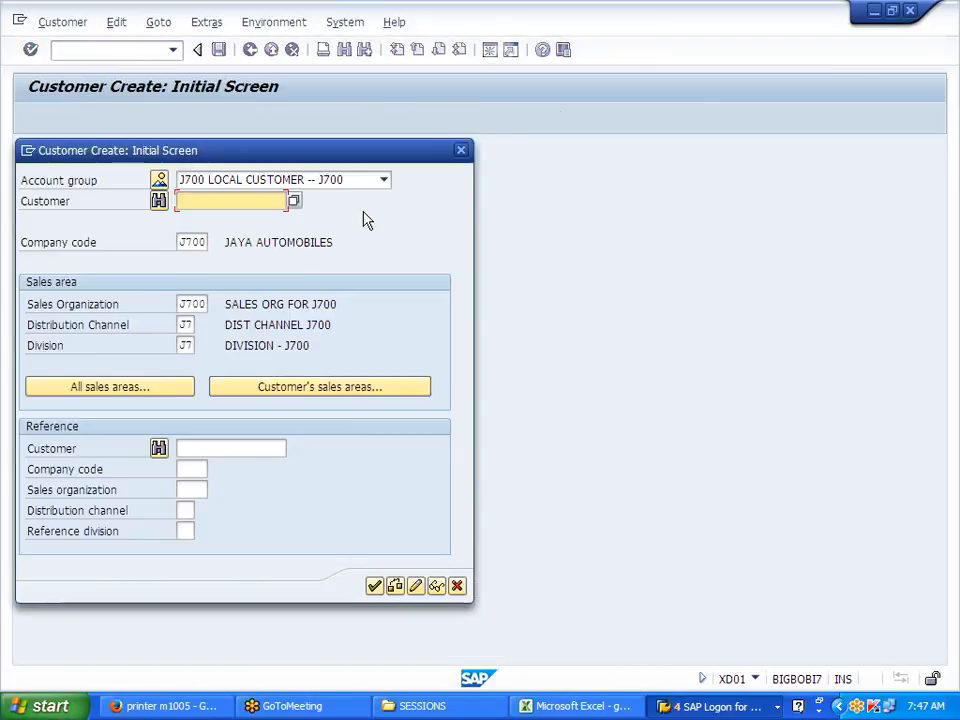
# Step: Review the customer account group list, then cancel the customer creation screen
pyautogui.click(385, 181)
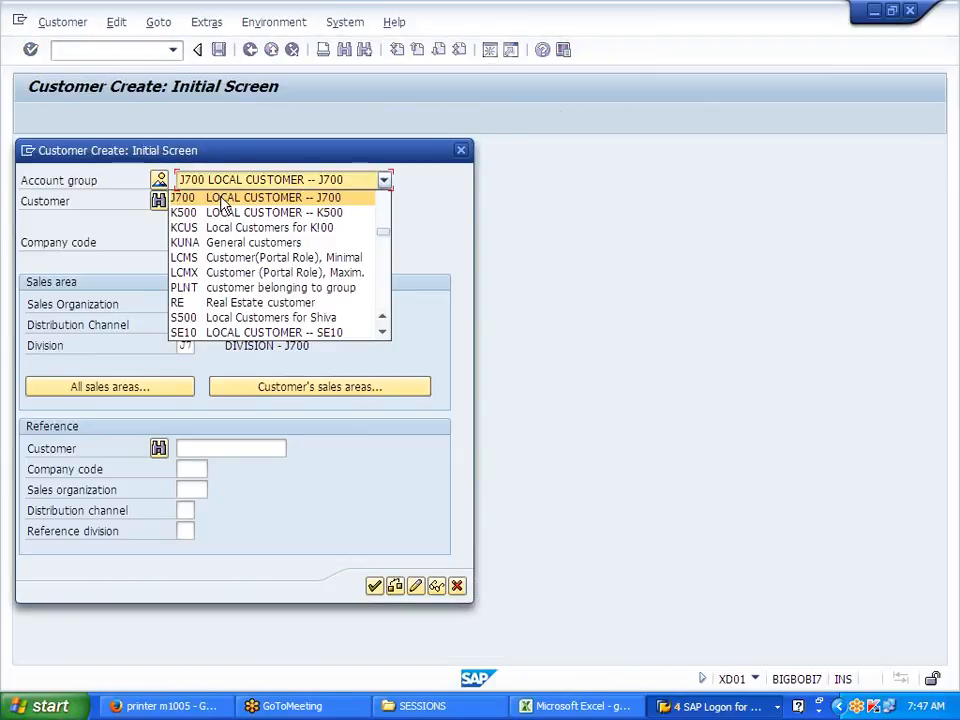
pyautogui.click(463, 151)
pyautogui.click(457, 586)
# Step: Save the J700 account group's assignment to partner procedure J700
pyautogui.hotkey('alt', 'Tab')
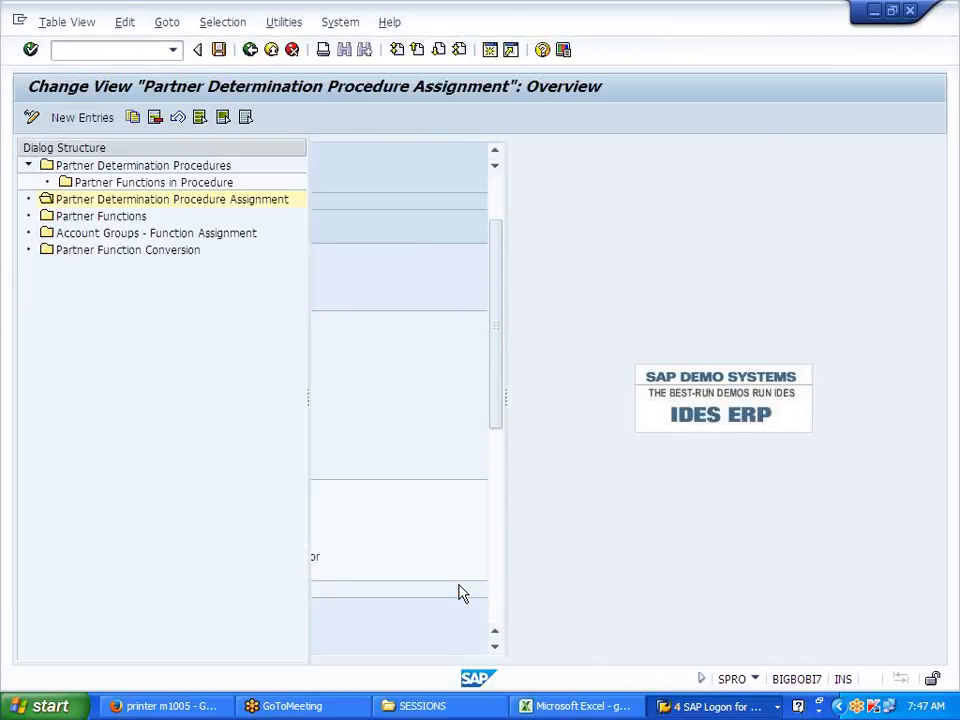
pyautogui.click(220, 50)
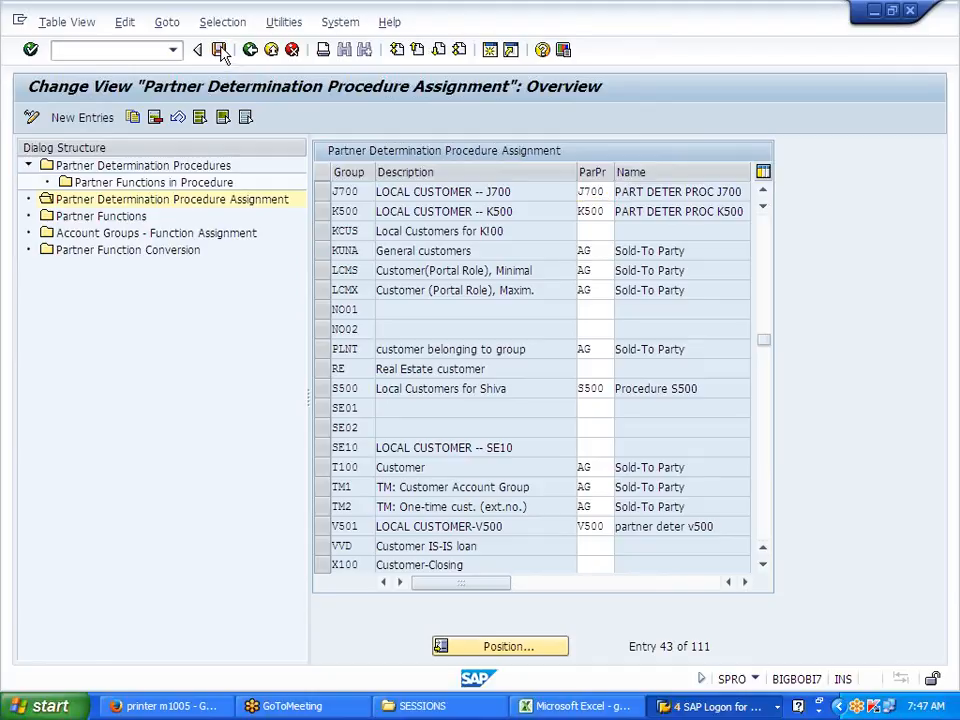
pyautogui.click(140, 236)
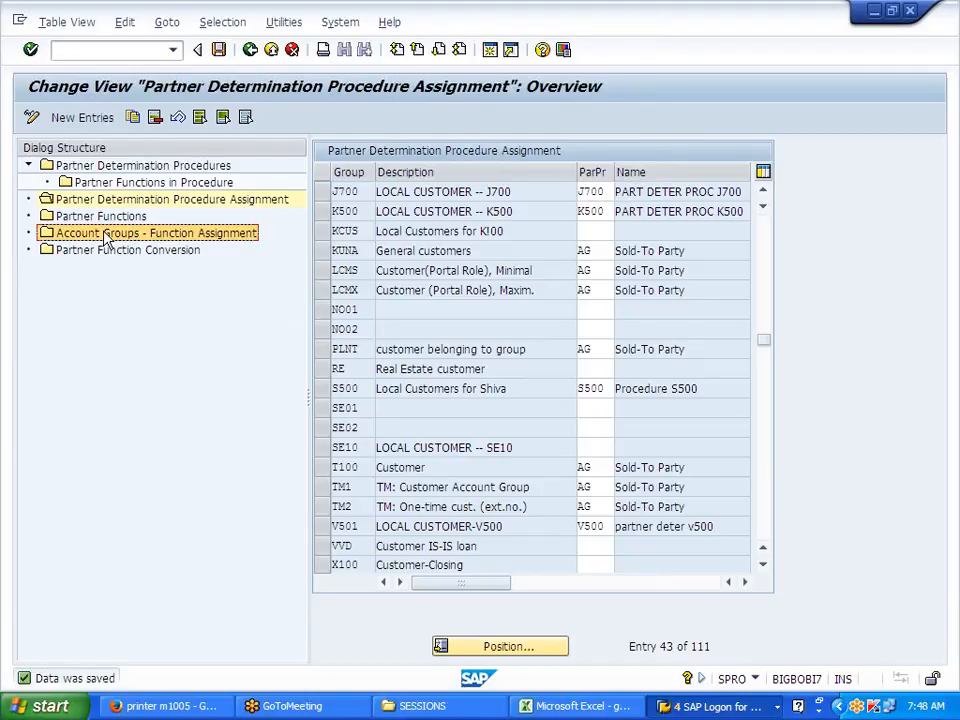
# Step: Add new function assignments SP and SH, each for account group J700
pyautogui.doubleClick(182, 238)
pyautogui.click(84, 118)
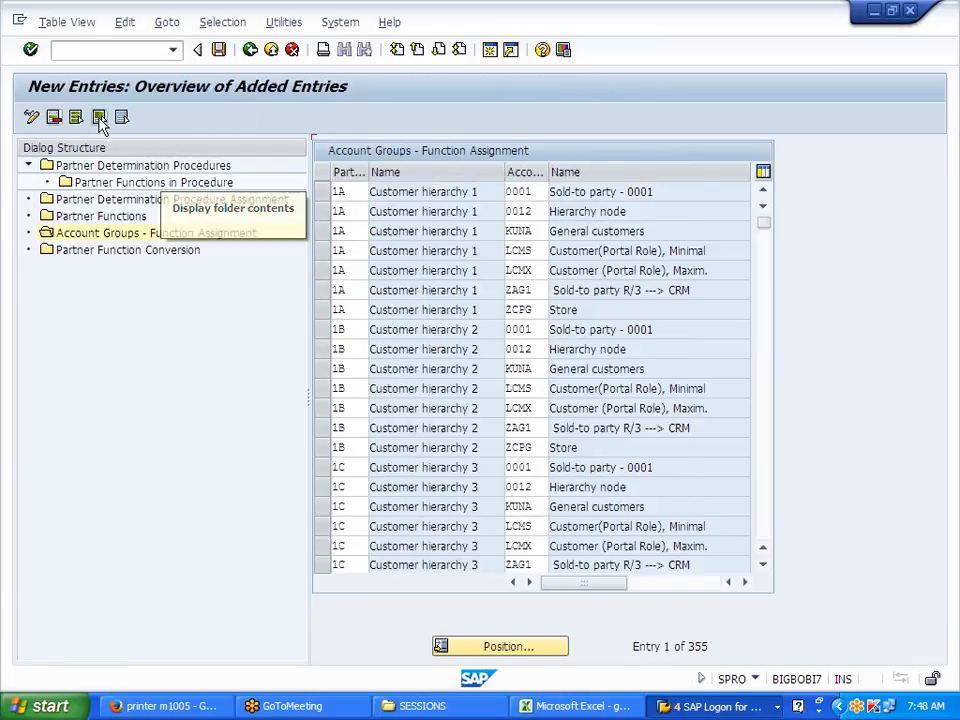
pyautogui.write('SP')
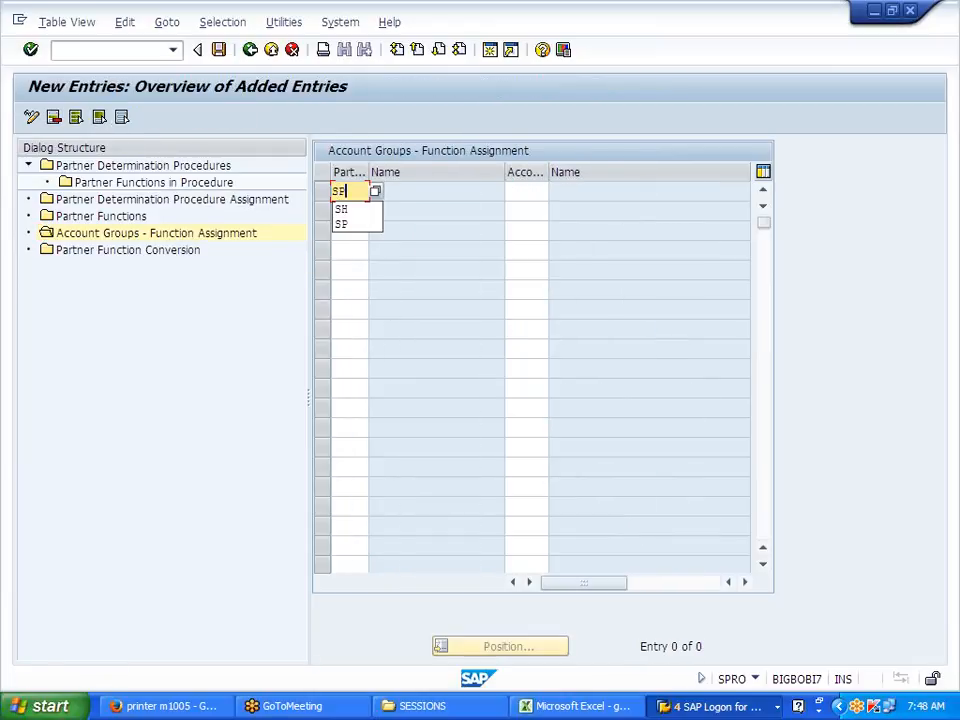
pyautogui.press('Tab')
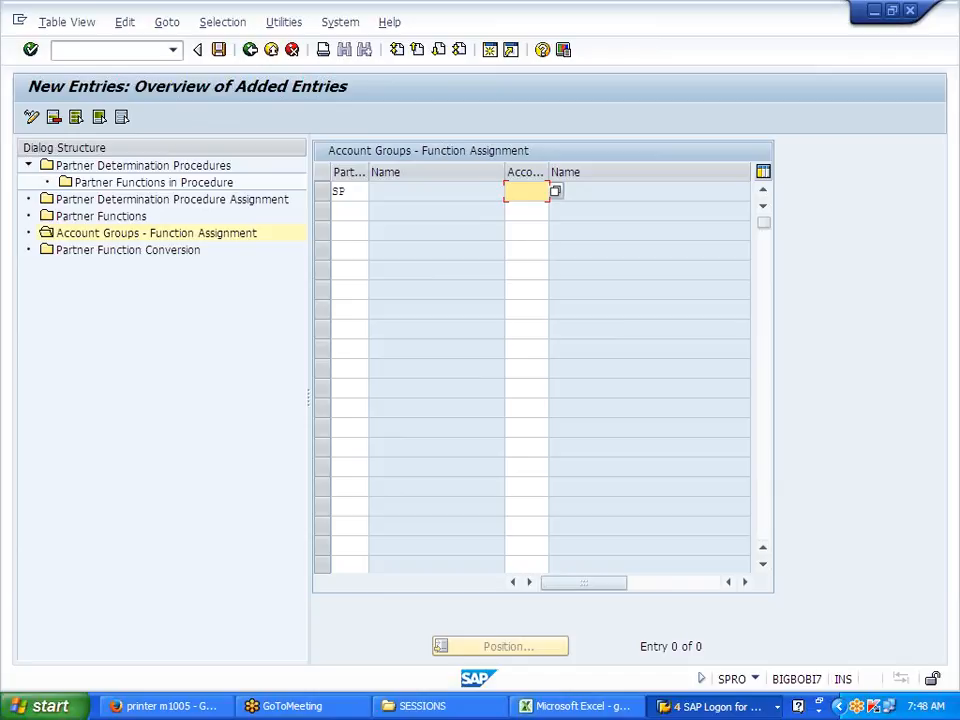
pyautogui.write('J700')
pyautogui.press('Tab')
pyautogui.write('SH')
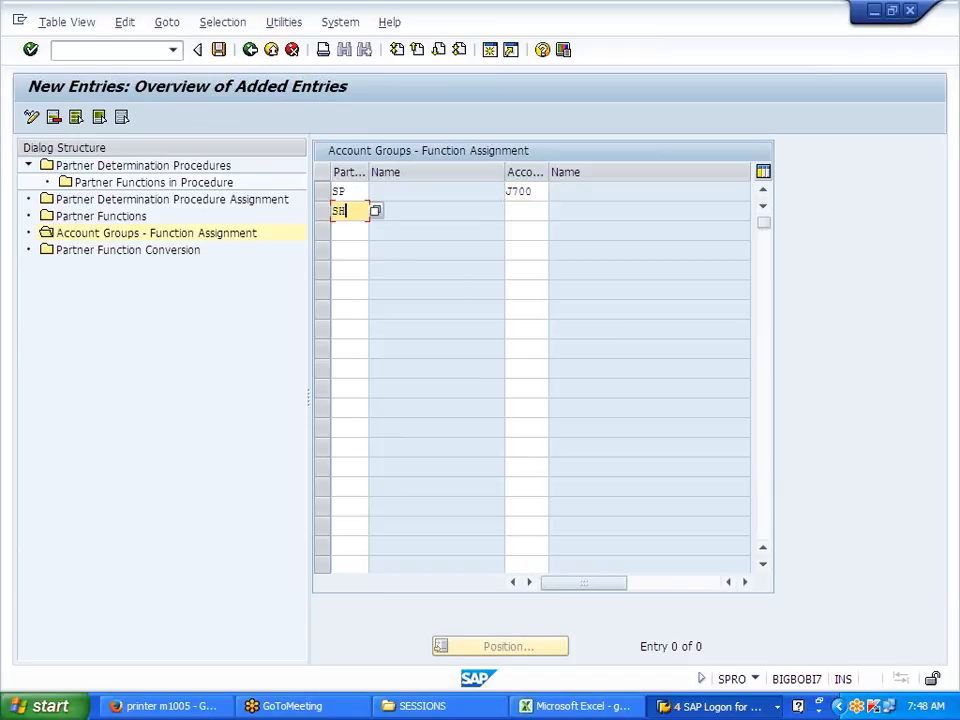
pyautogui.press('Tab')
pyautogui.write('J700')
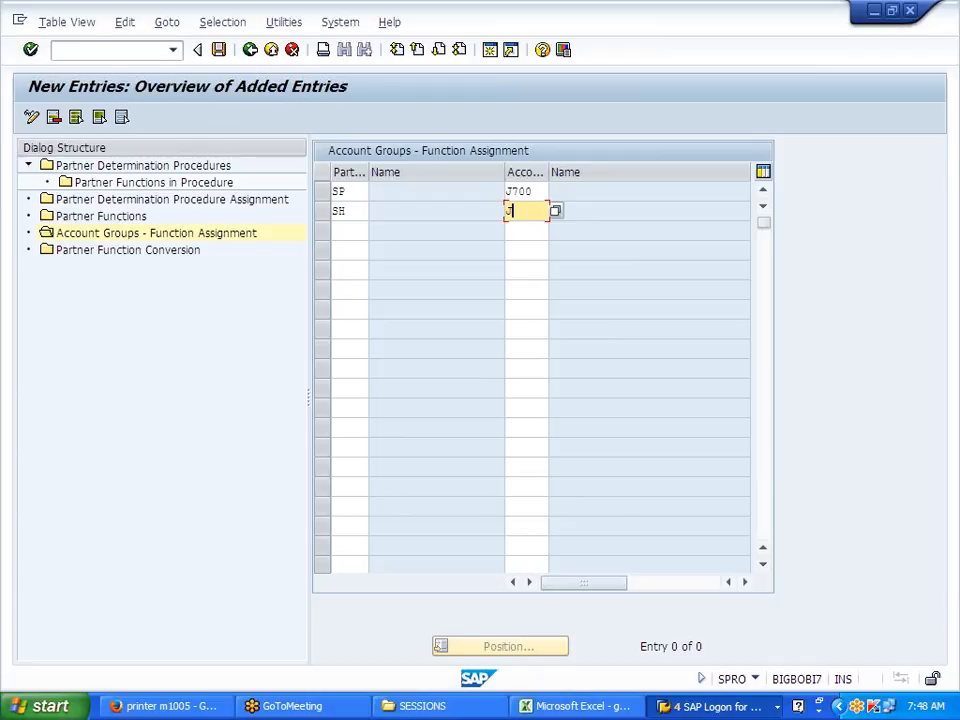
# Step: Add BP and PY for J700 and save all four assignments through the warnings
pyautogui.press('Tab')
pyautogui.write('BP')
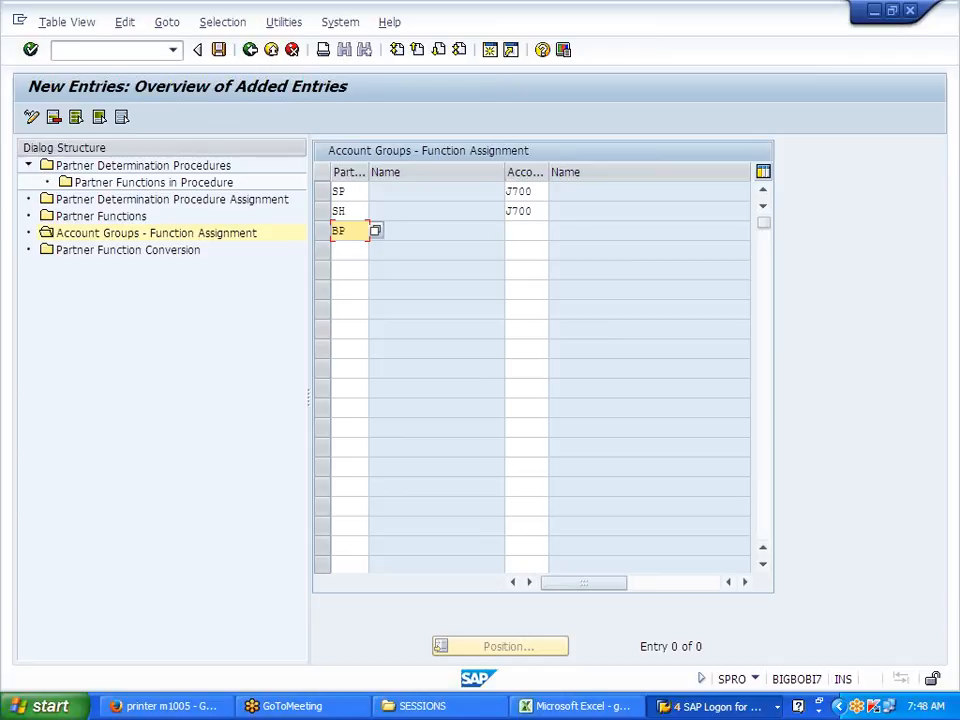
pyautogui.press('Tab')
pyautogui.write('J700')
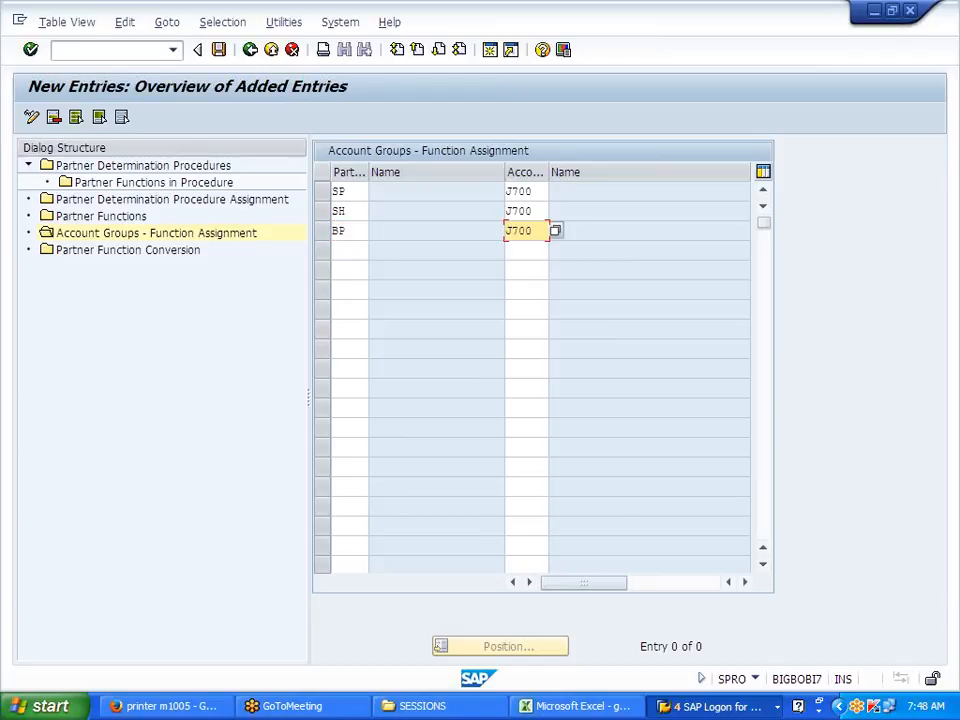
pyautogui.press('Tab')
pyautogui.write('PY')
pyautogui.press('Tab')
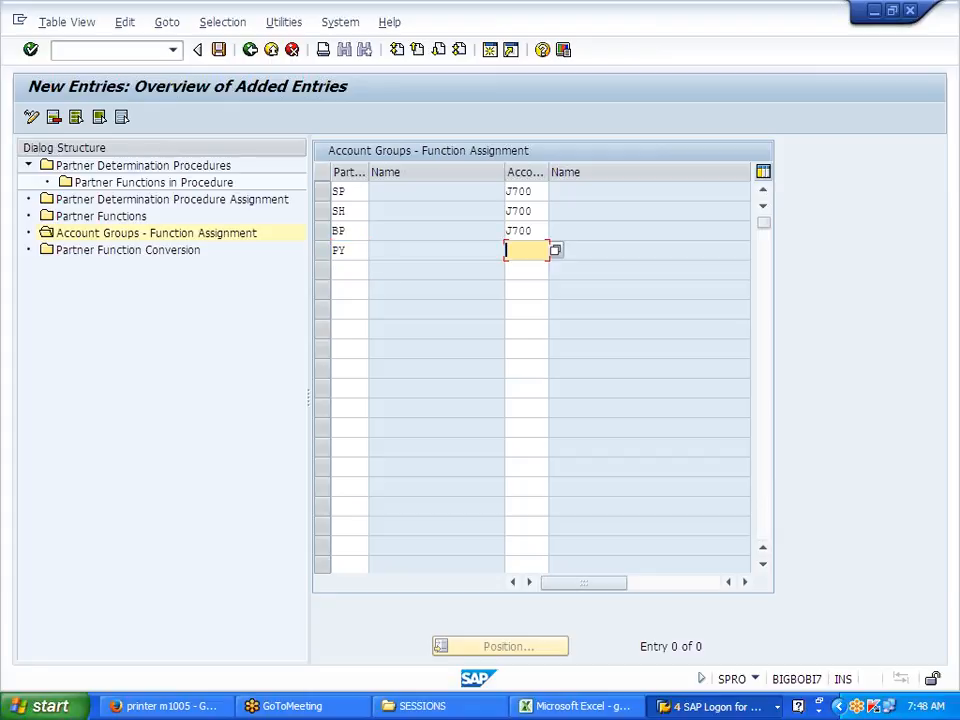
pyautogui.write('J700')
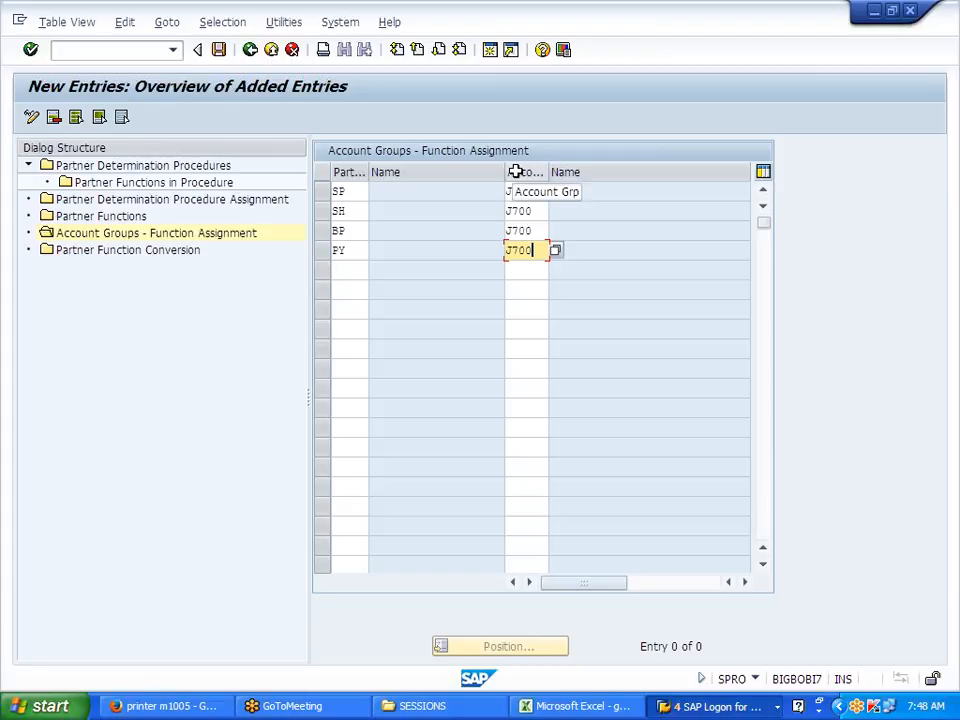
pyautogui.moveTo(548, 172); pyautogui.dragTo(588, 172)
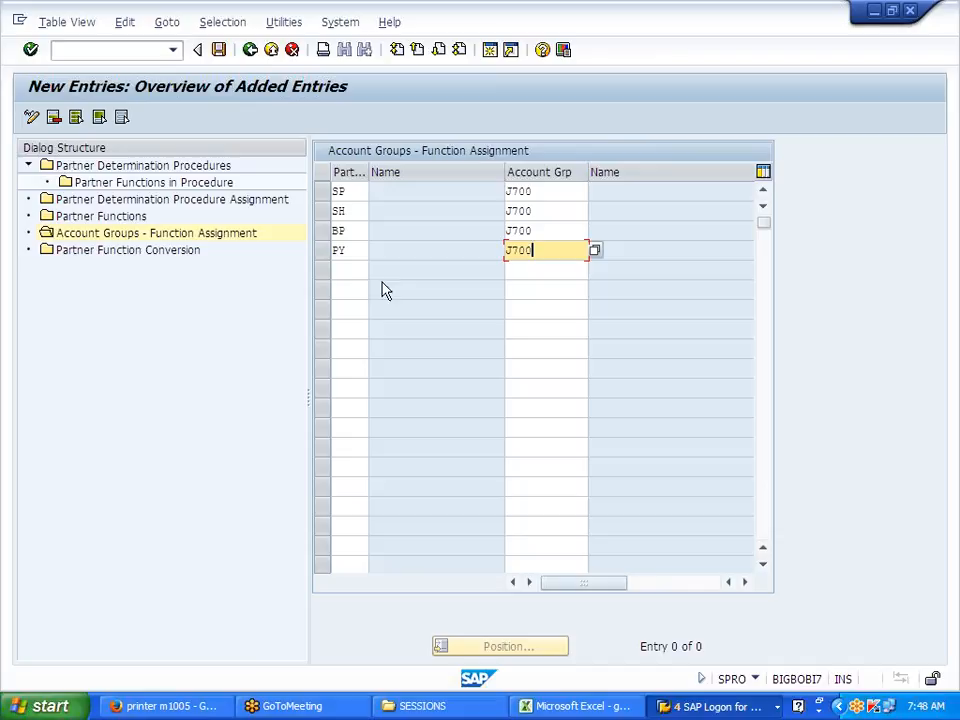
pyautogui.click(219, 52)
pyautogui.press('Return')
pyautogui.press('Return')
pyautogui.press('Return')
pyautogui.press('Return')
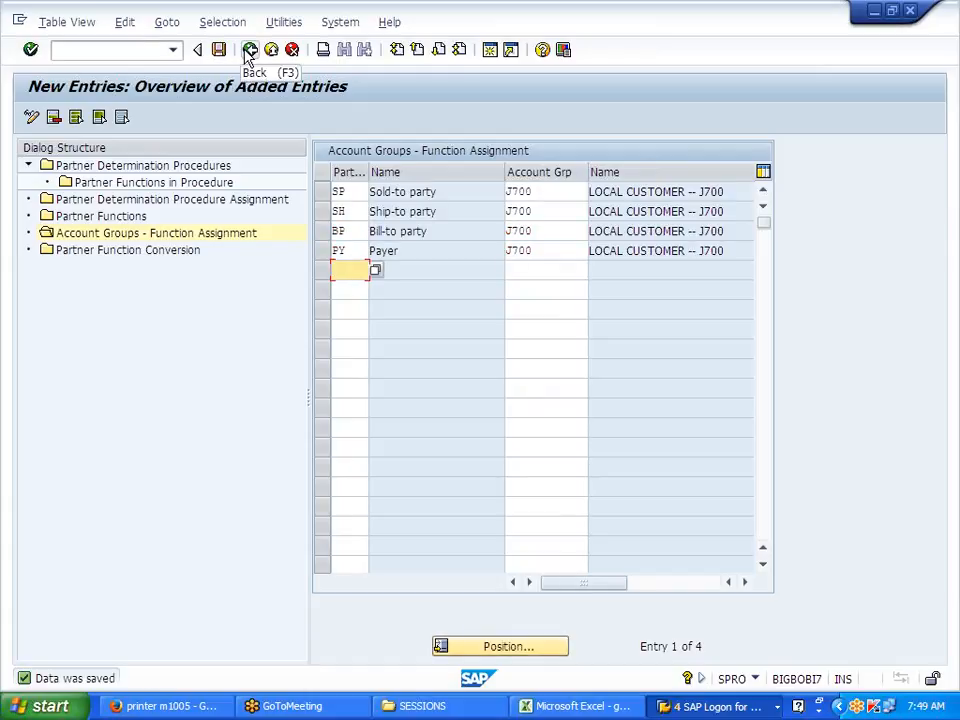
# Step: Back out of the configuration screens to the SAP Easy Access window
pyautogui.click(249, 52)
pyautogui.click(250, 53)
pyautogui.click(249, 52)
pyautogui.click(250, 52)
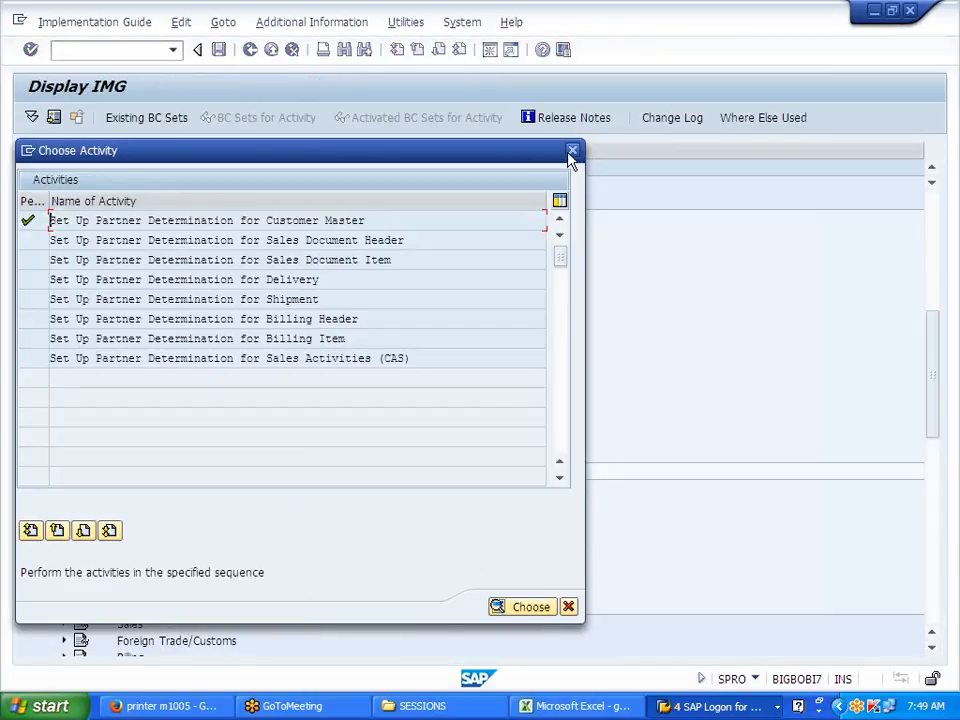
pyautogui.click(572, 151)
pyautogui.click(718, 706)
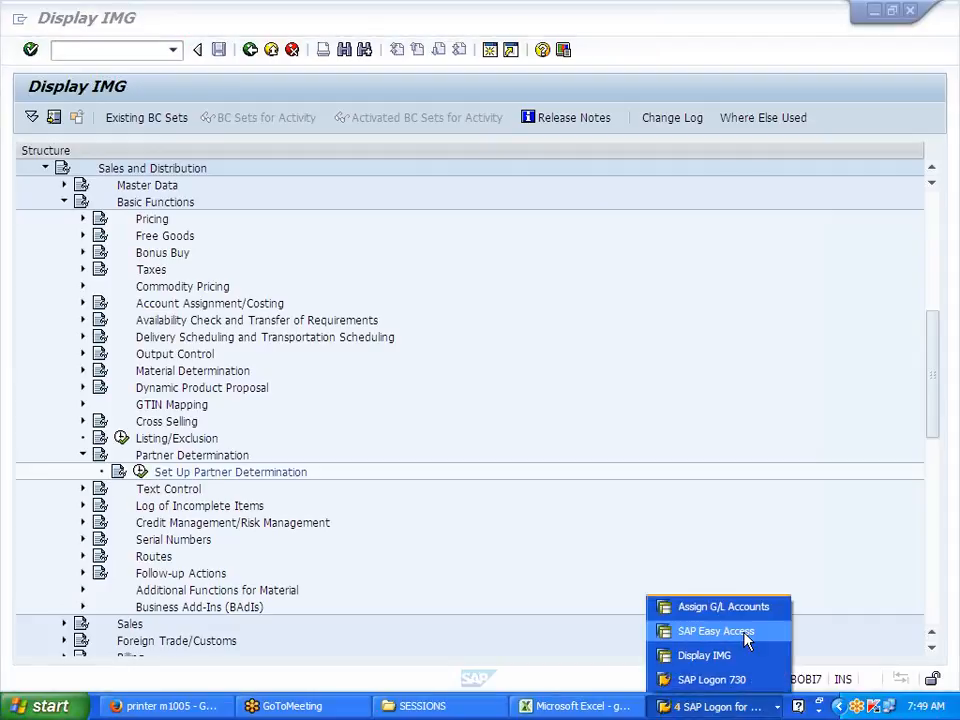
pyautogui.click(716, 631)
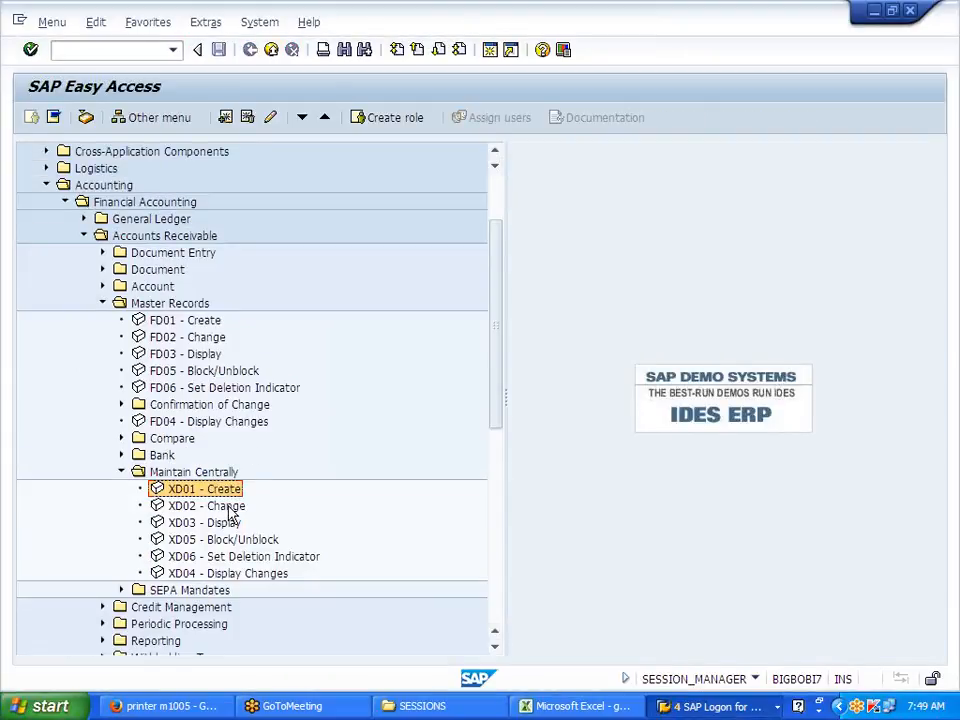
# Step: Open customer 700015 in XD02 and verify its SP, BP, PY and SH partners
pyautogui.doubleClick(228, 507)
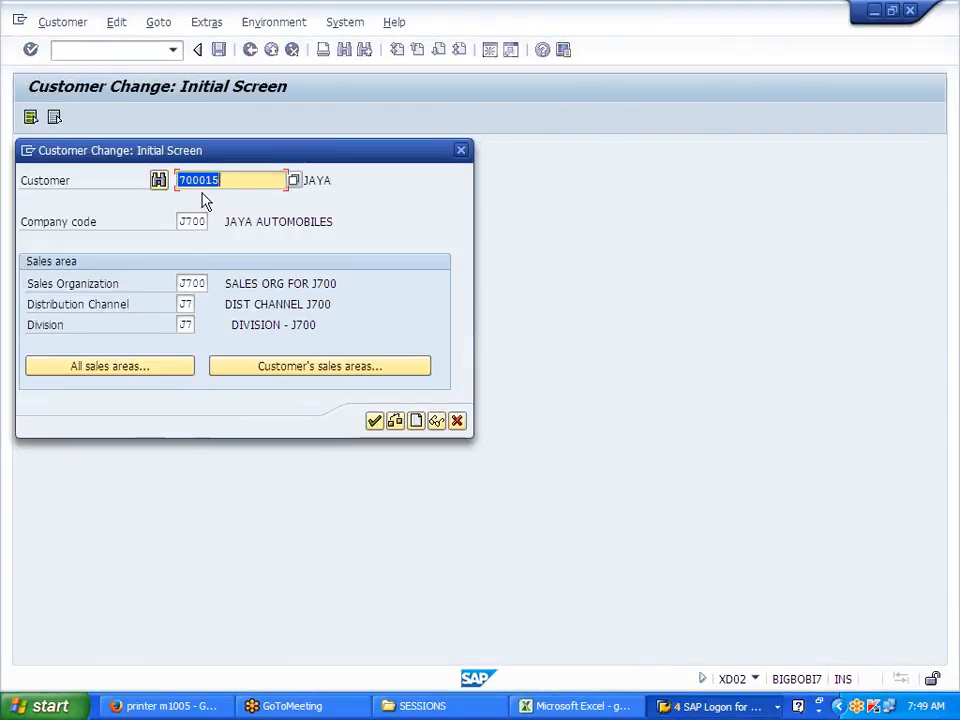
pyautogui.click(375, 421)
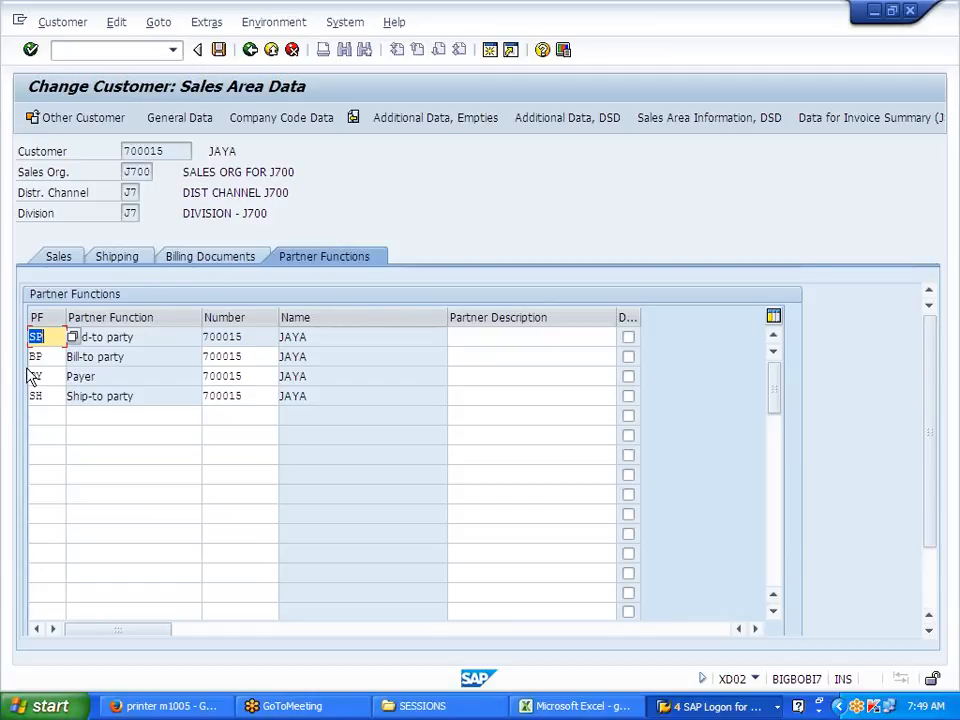
pyautogui.moveTo(247, 357); pyautogui.dragTo(203, 396)
pyautogui.click(244, 357)
pyautogui.click(204, 377)
pyautogui.click(204, 396)
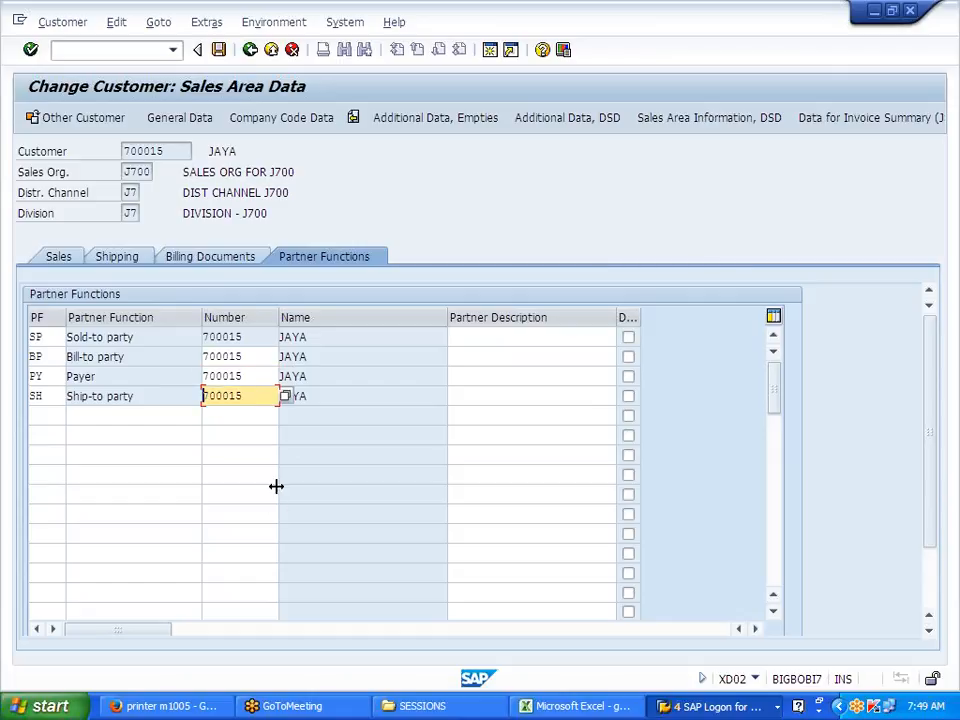
pyautogui.moveTo(246, 357); pyautogui.dragTo(203, 357)
pyautogui.click(204, 357)
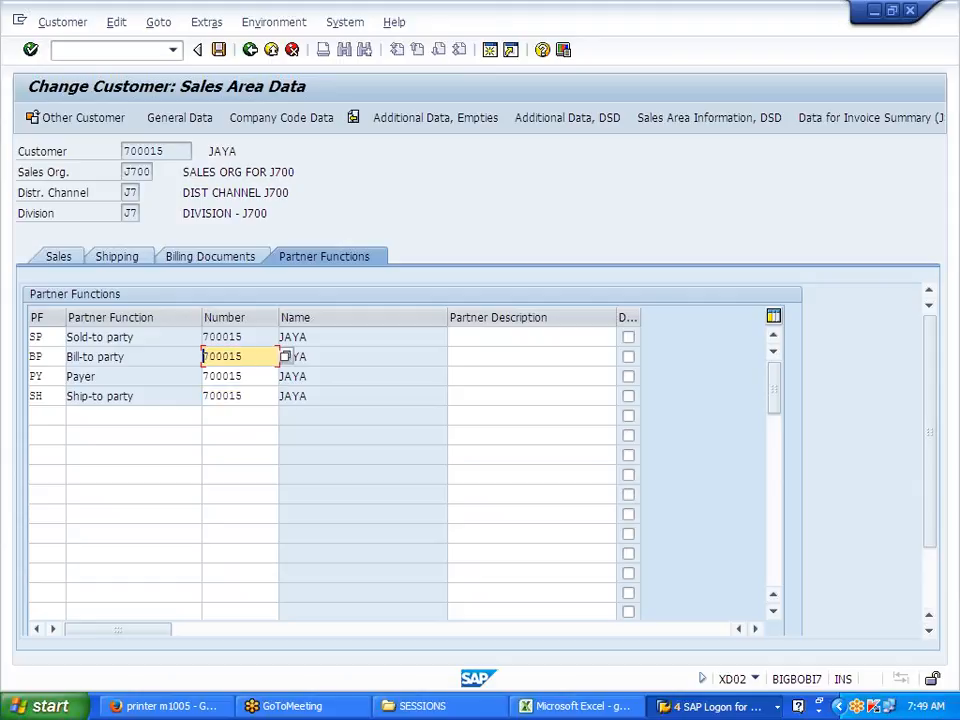
pyautogui.moveTo(245, 377); pyautogui.dragTo(209, 397)
pyautogui.click(250, 397)
pyautogui.click(209, 397)
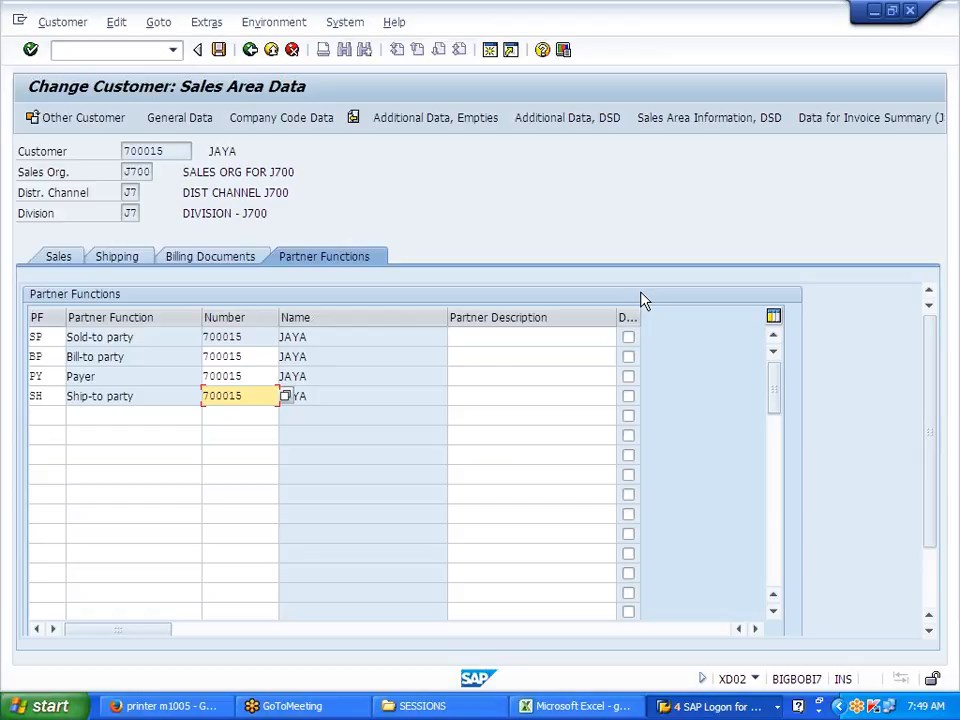
# Step: Leave the partner data, save the customer, and close the Customer Change dialog
pyautogui.click(254, 53)
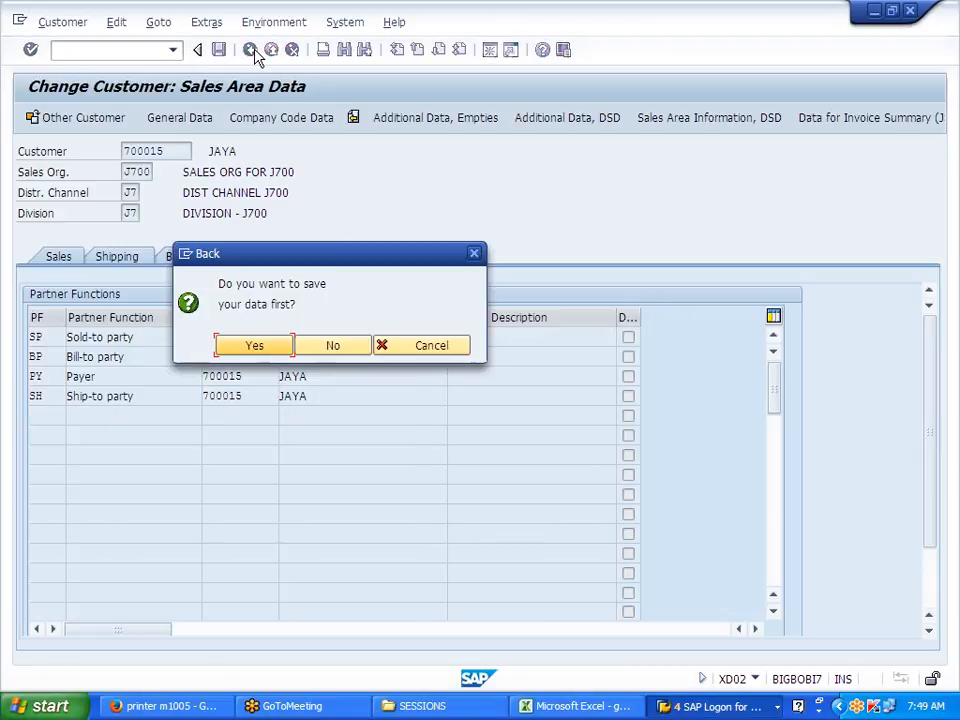
pyautogui.click(248, 348)
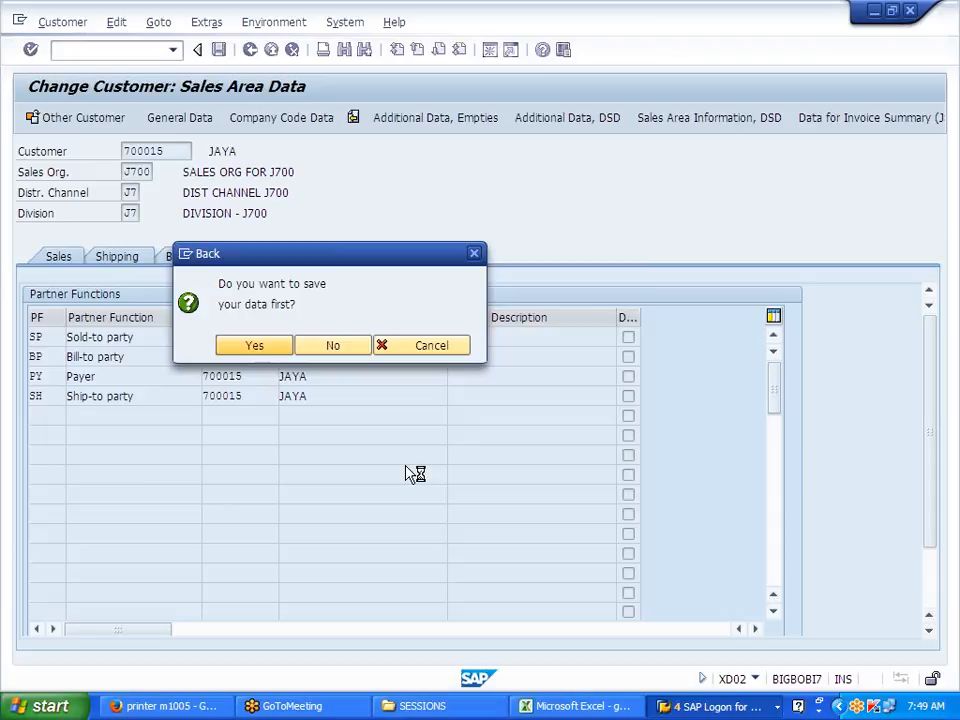
pyautogui.click(457, 421)
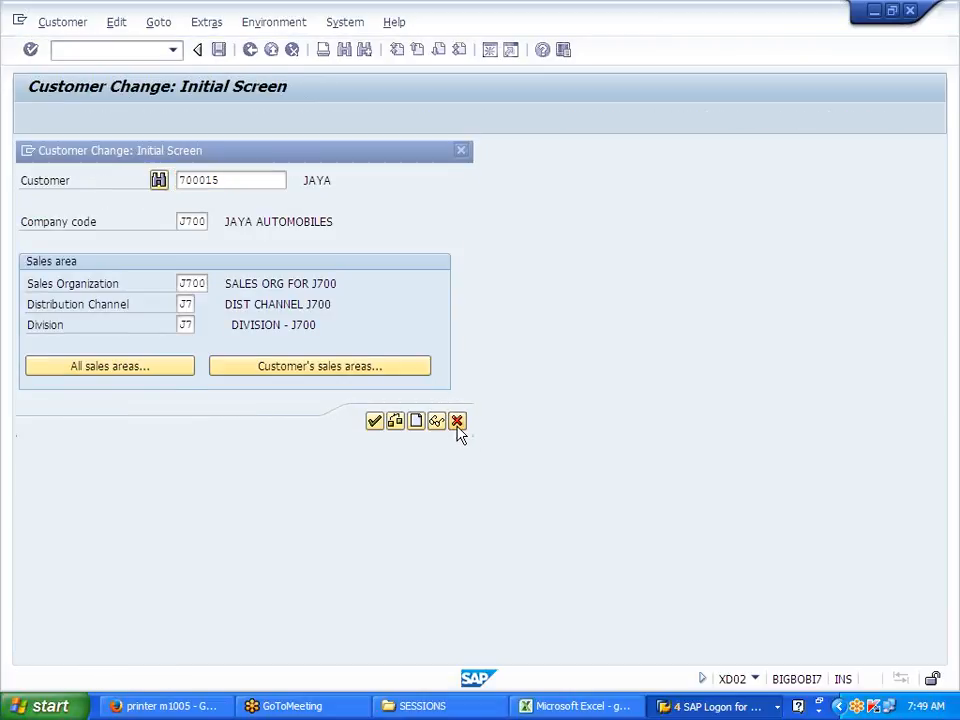
# Step: Return to SAP Easy Access and collapse the Maintain Centrally and Master Records folders
pyautogui.click(578, 706)
pyautogui.click(716, 706)
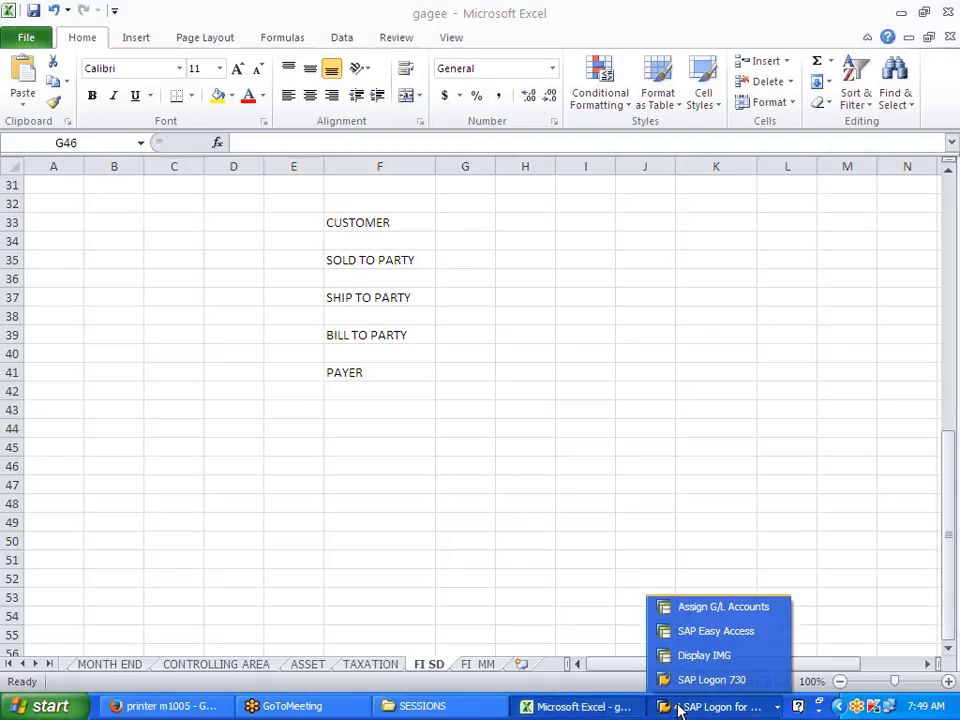
pyautogui.click(716, 631)
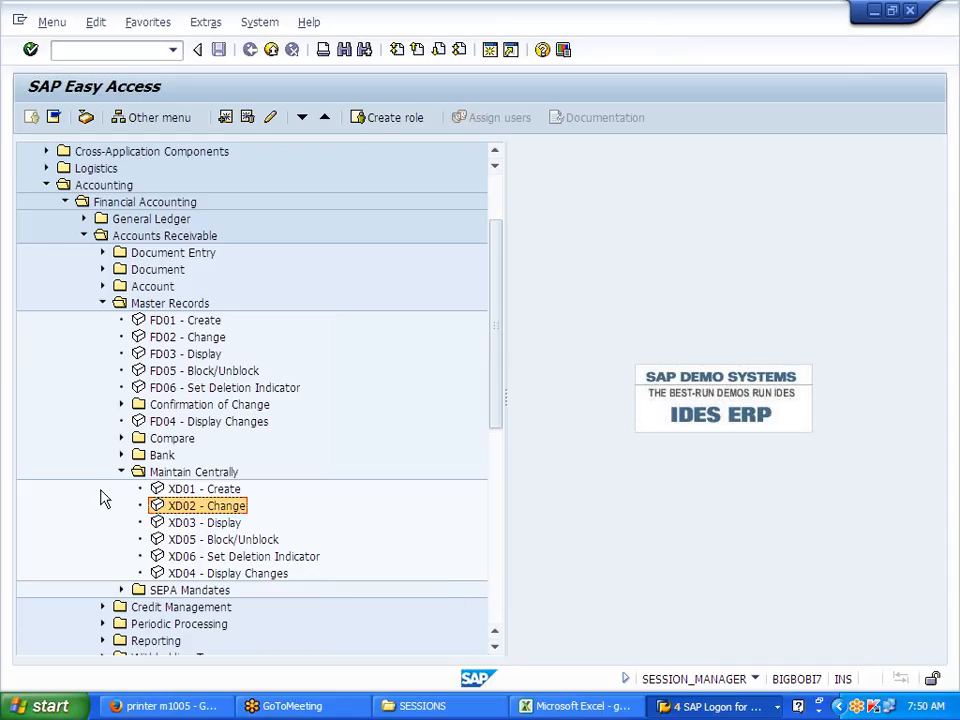
pyautogui.click(121, 472)
pyautogui.click(101, 304)
# Step: Run transaction /NMM01 from the command field
pyautogui.click(108, 51)
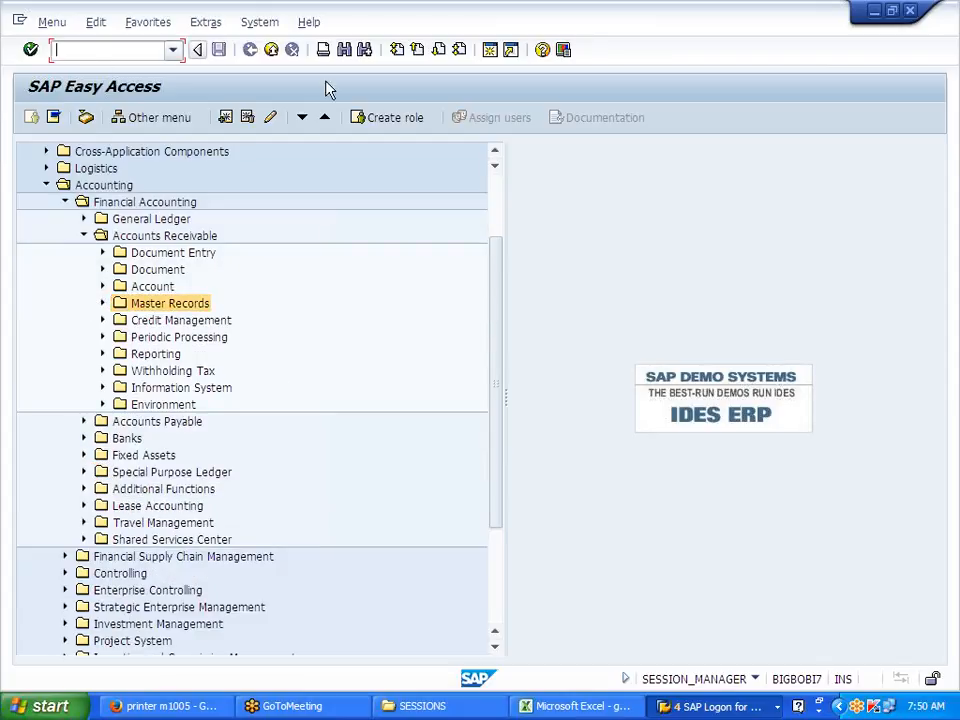
pyautogui.write('/NMM01')
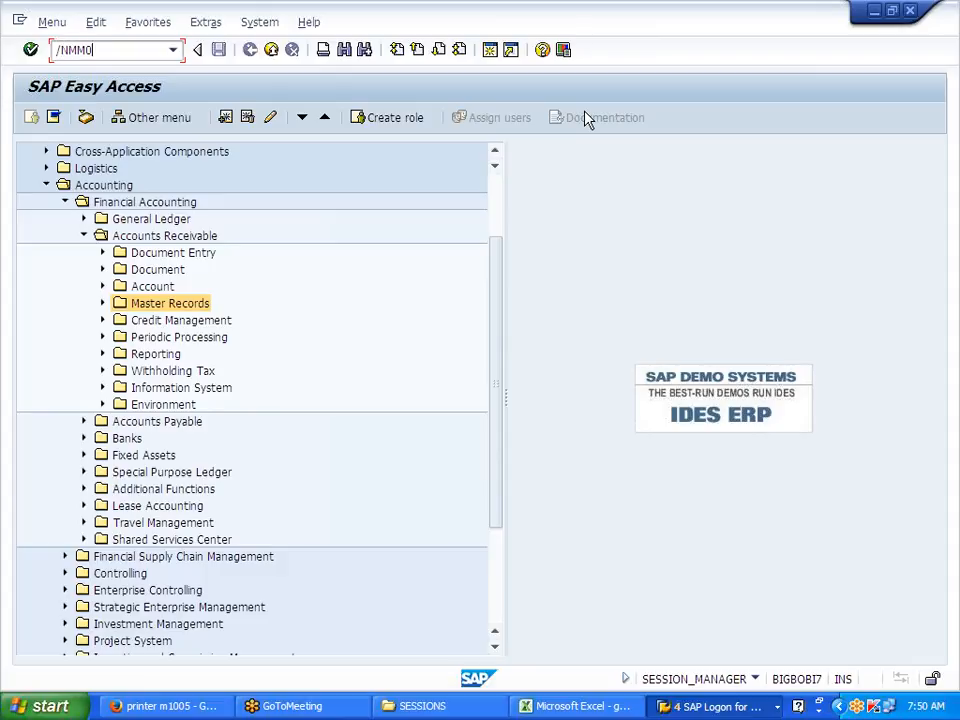
pyautogui.press('Return')
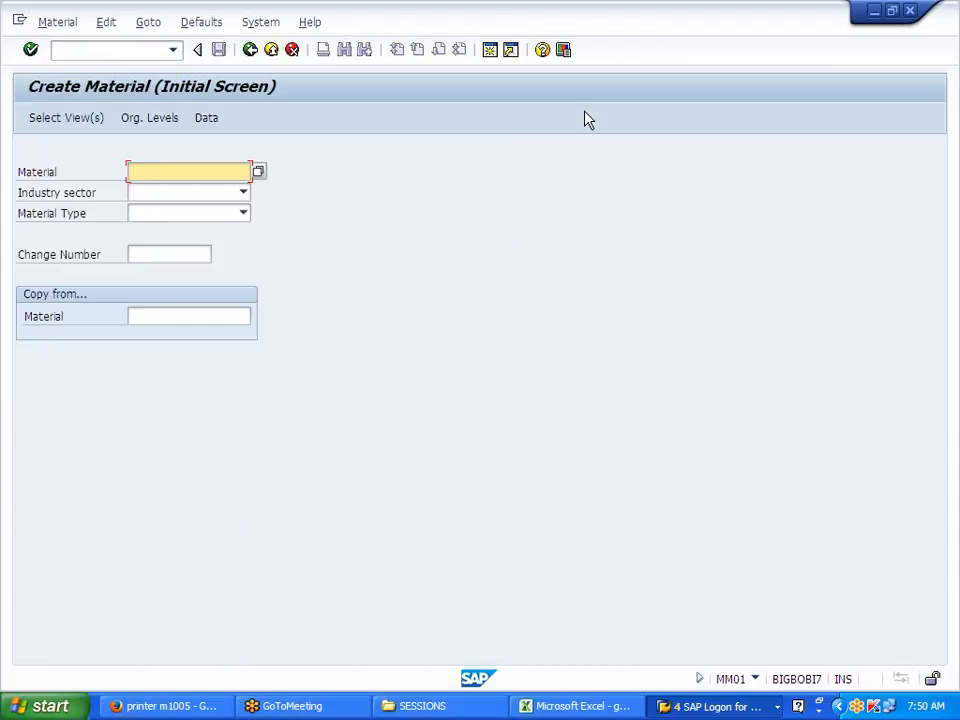
# Step: Enter material J700FG with industry sector M and material type FERT, then proceed
pyautogui.write('J700FG')
pyautogui.press('Tab')
pyautogui.press('m')
pyautogui.press('Tab')
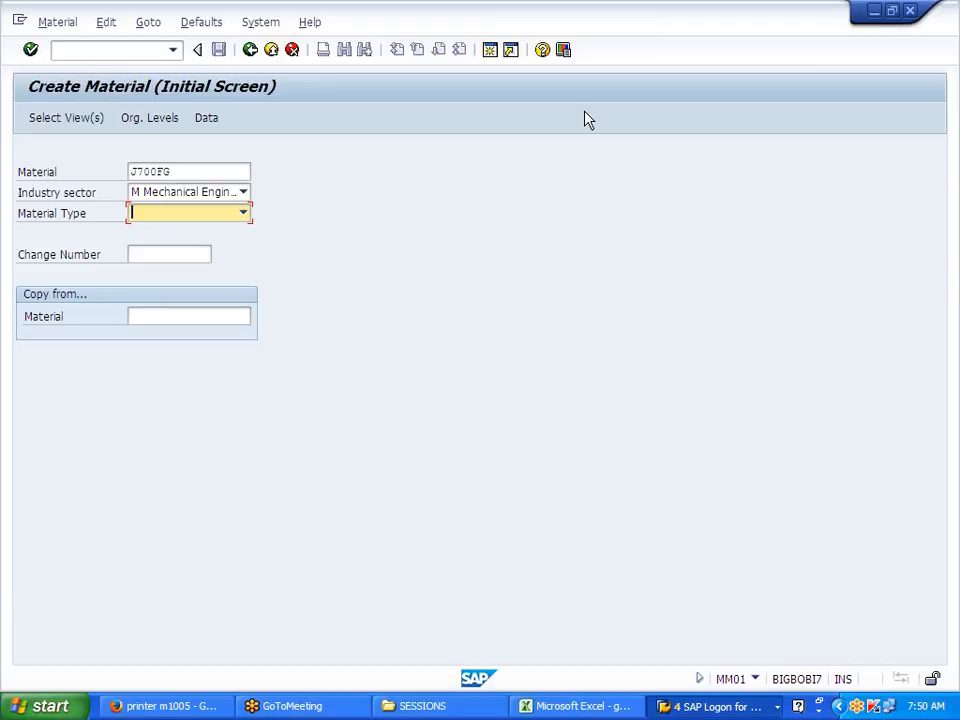
pyautogui.press('f')
pyautogui.press('Return')
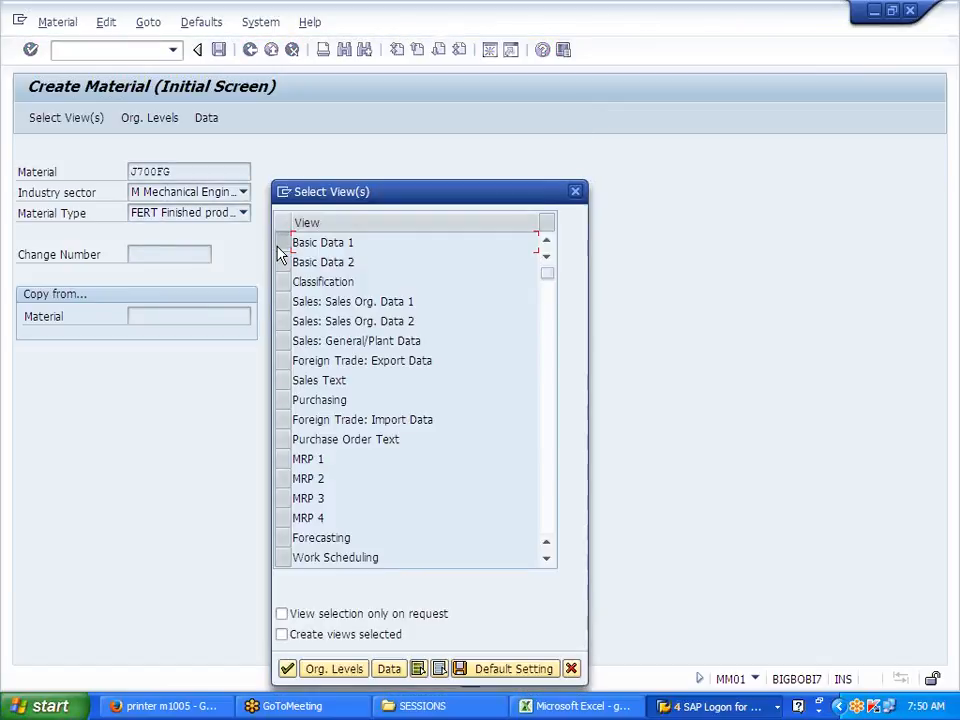
# Step: Mark the Basic Data 1, three Sales and MRP 1 views
pyautogui.click(281, 245)
pyautogui.click(283, 304)
pyautogui.click(284, 324)
pyautogui.click(284, 343)
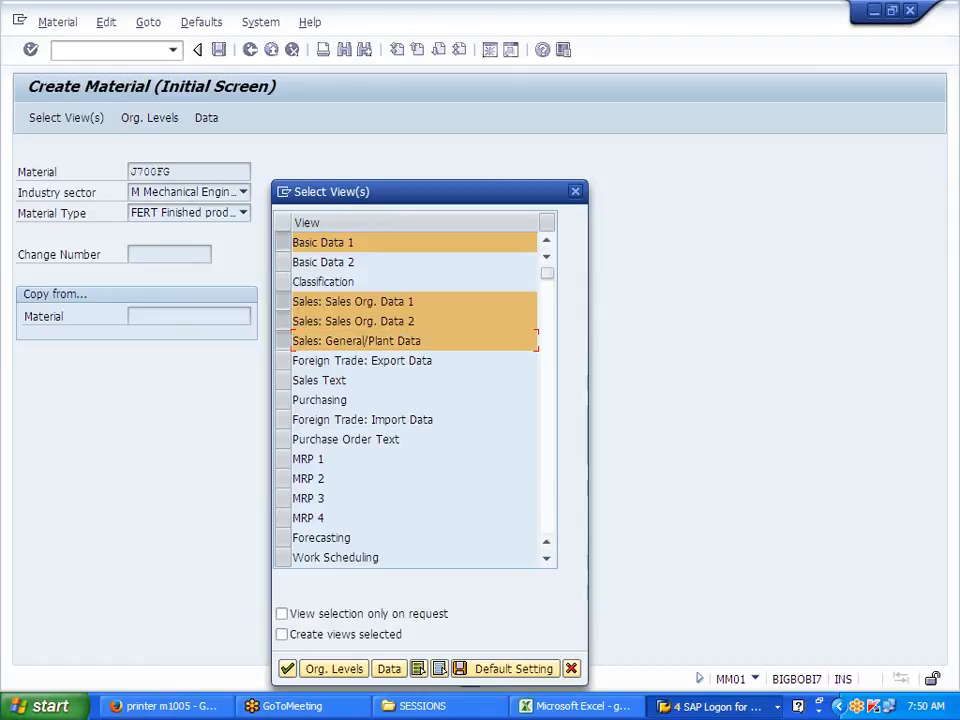
pyautogui.click(283, 460)
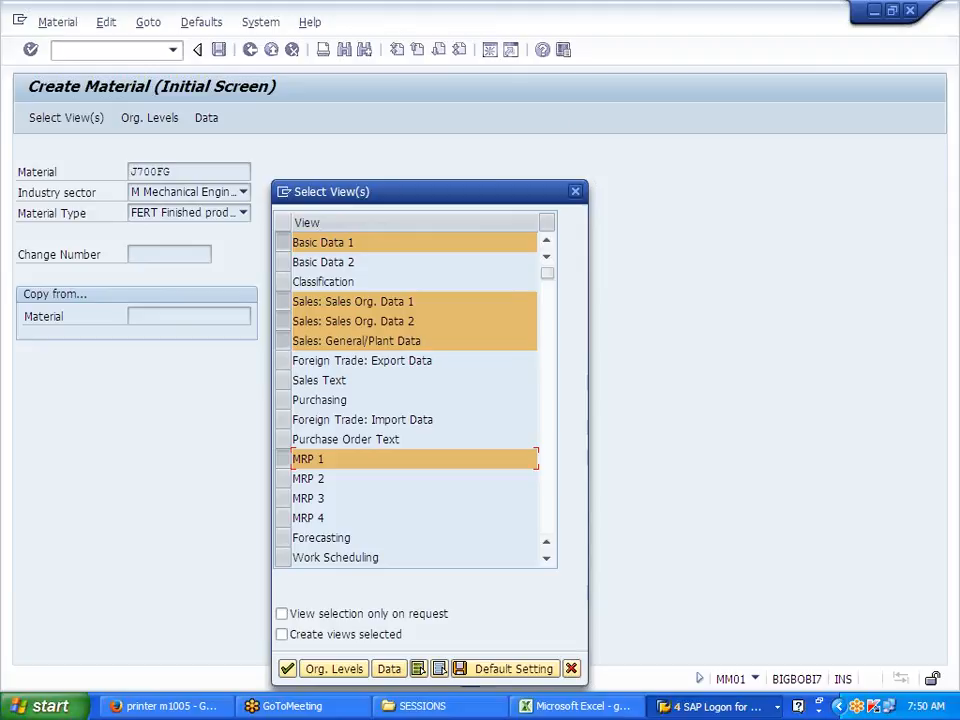
# Step: Add the Work Scheduling and Accounting 1 views and continue
pyautogui.scroll(-1, 283, 458)
pyautogui.click(286, 500)
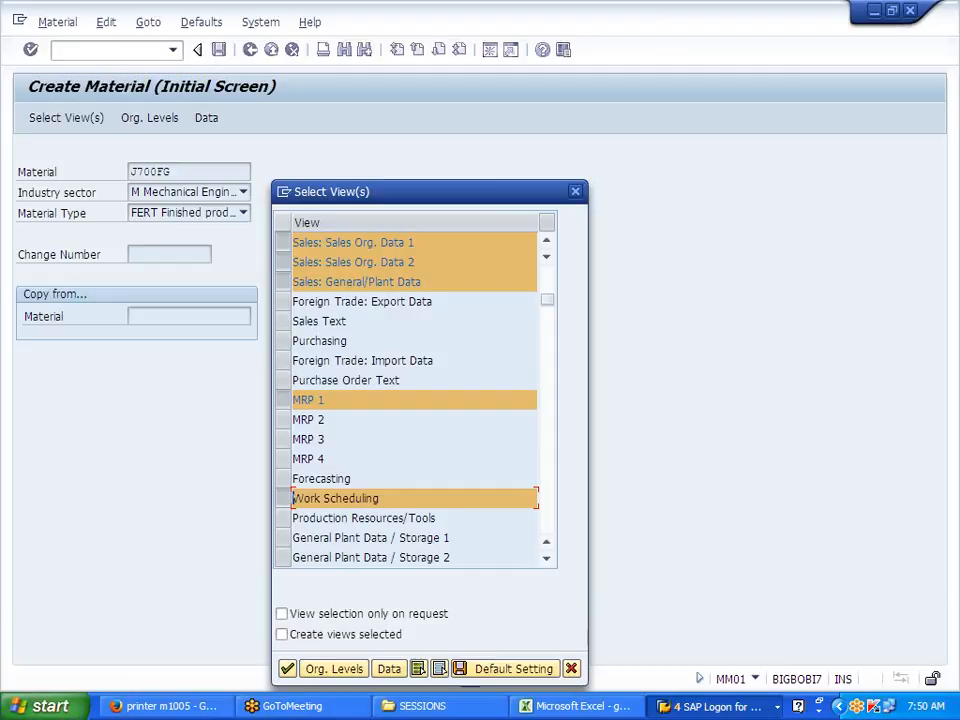
pyautogui.scroll(1, 399, 498)
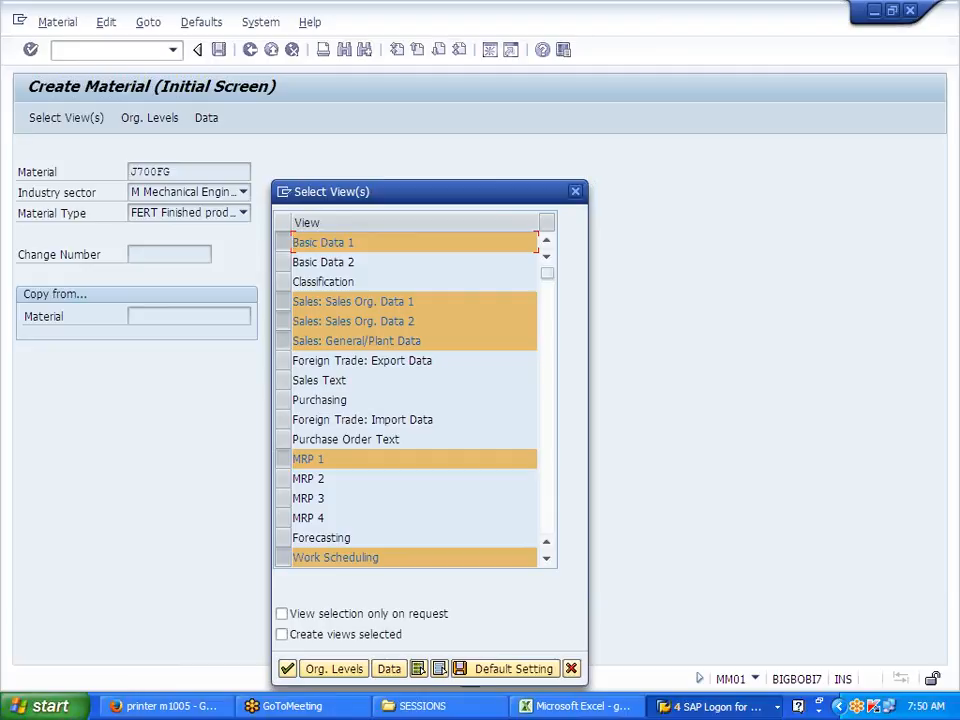
pyautogui.scroll(-2, 396, 349)
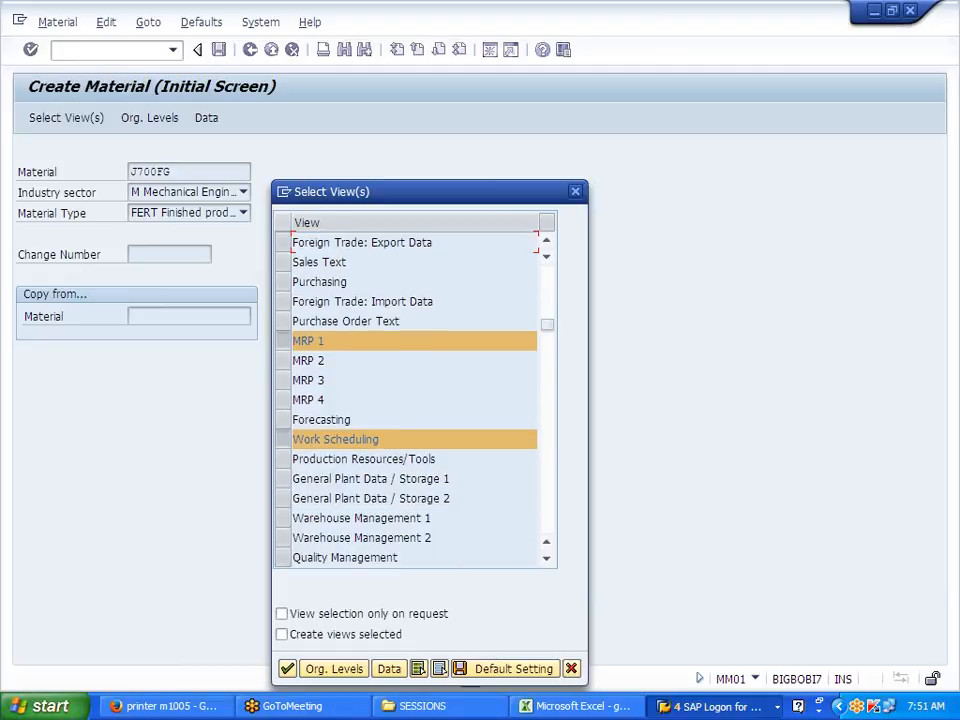
pyautogui.scroll(-2, 396, 349)
pyautogui.click(288, 460)
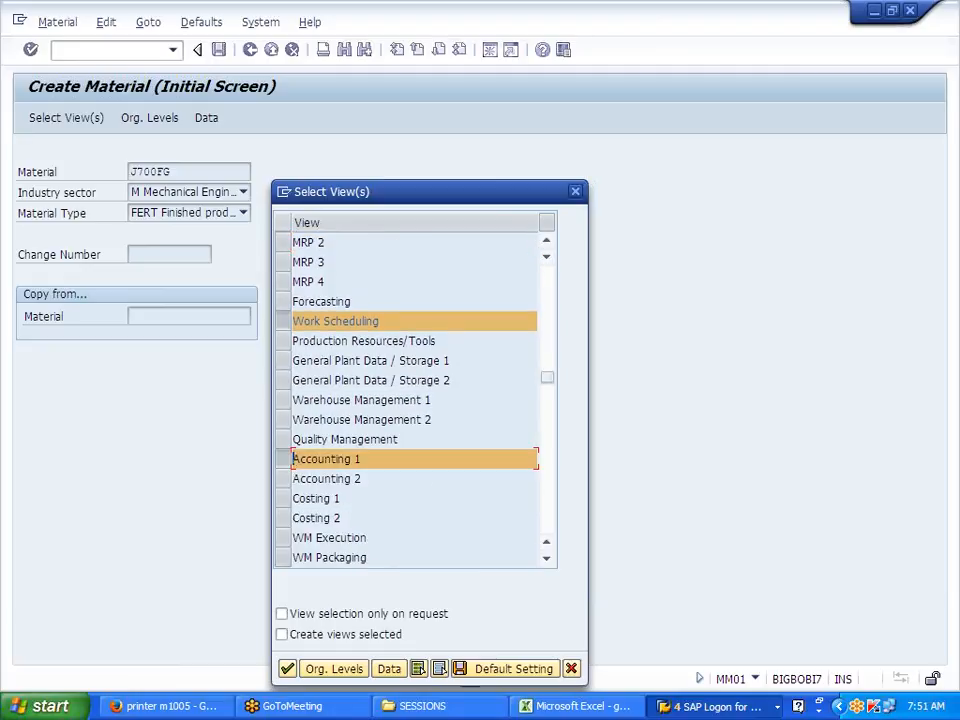
pyautogui.scroll(4, 289, 461)
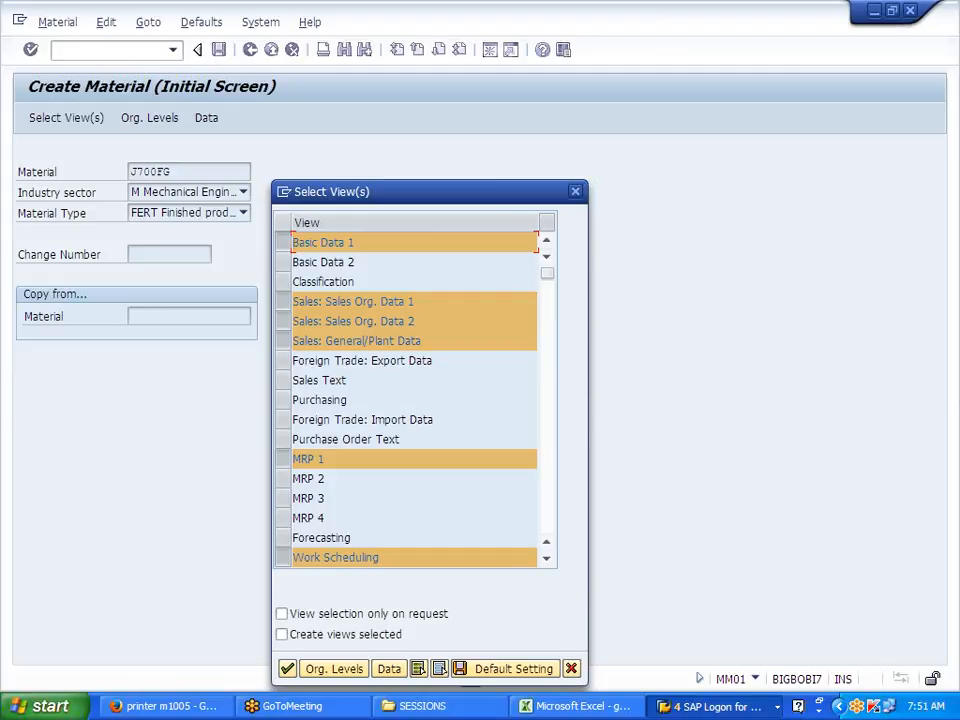
pyautogui.scroll(-1, 414, 400)
pyautogui.scroll(-1, 414, 400)
pyautogui.scroll(-2, 414, 400)
pyautogui.click(286, 674)
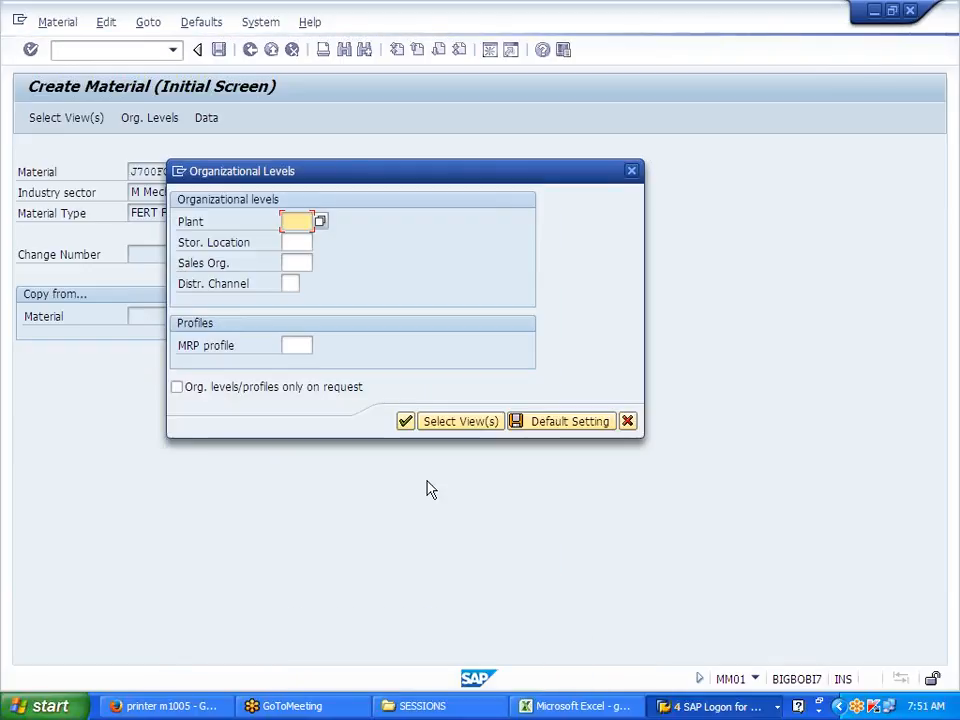
# Step: Enter plant J700, storage location JFG, sales org J700, distribution channel J7 and confirm
pyautogui.write('J700')
pyautogui.press('Tab')
pyautogui.write('J')
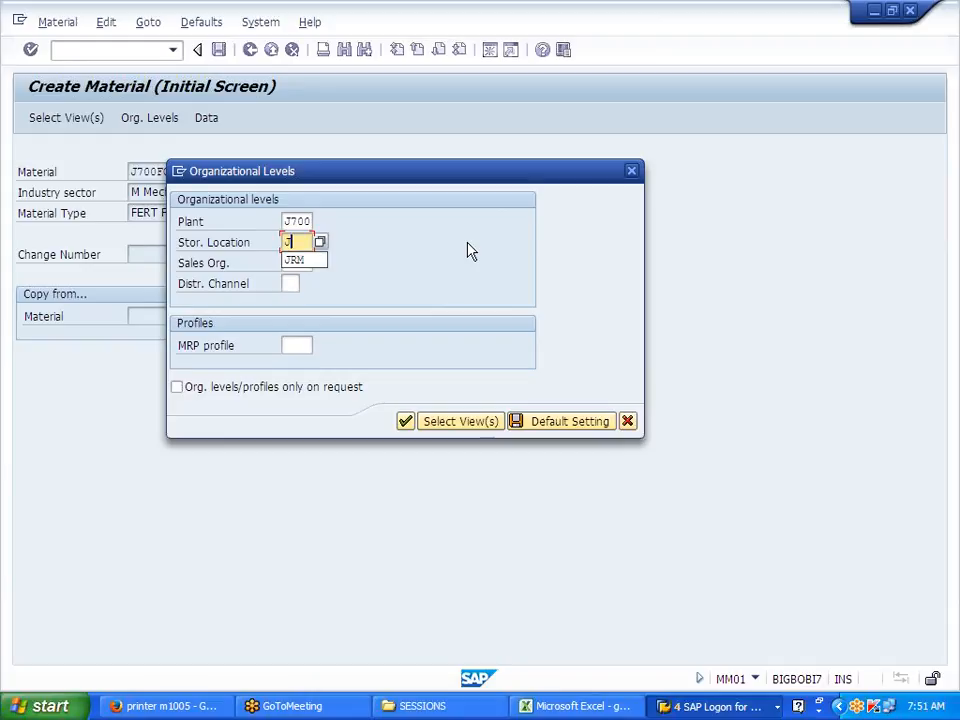
pyautogui.write('FG')
pyautogui.press('Tab')
pyautogui.write('J')
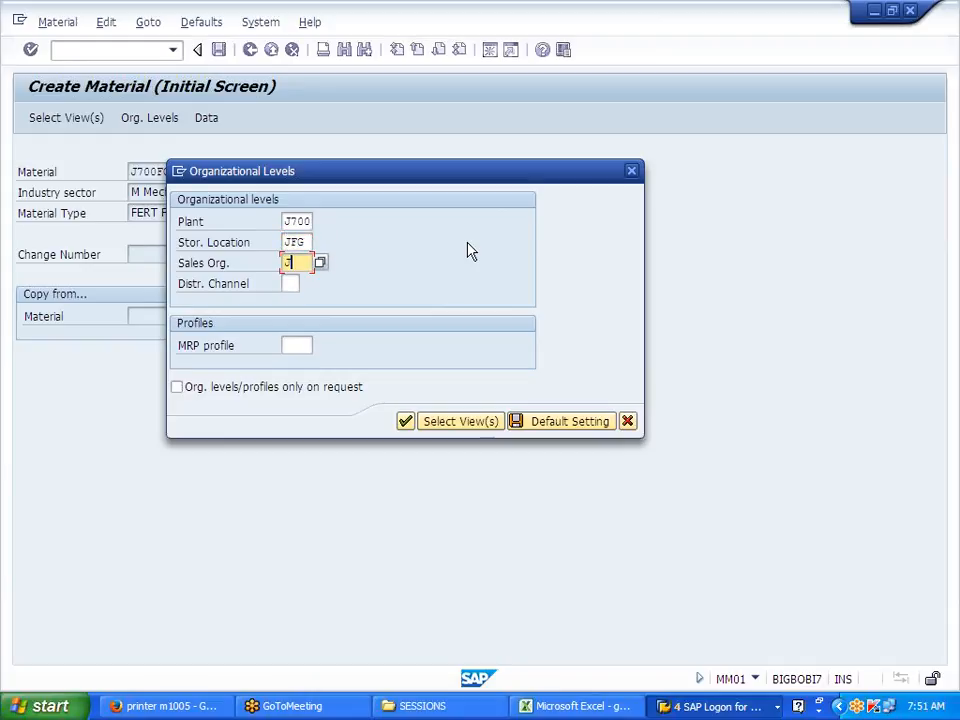
pyautogui.write('700')
pyautogui.press('Tab')
pyautogui.write('J7')
pyautogui.click(555, 418)
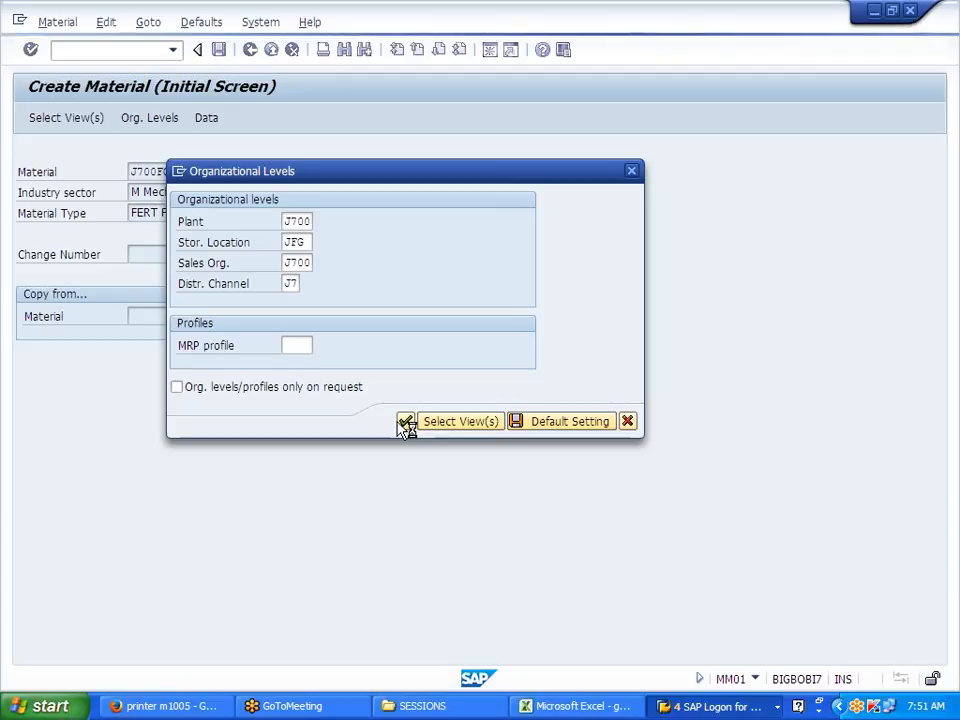
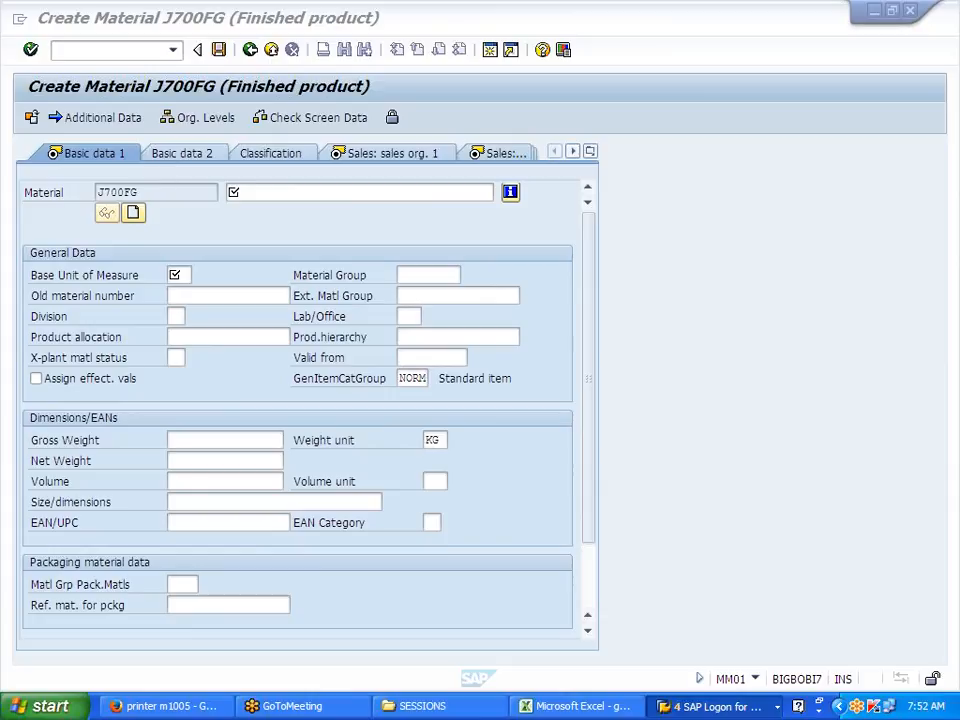
# Step: Enter description J700FG, base unit PC, material group JFG and division J7
pyautogui.hotkey('ctrl', 'c')
pyautogui.press('Tab')
pyautogui.hotkey('ctrl', 'v')
pyautogui.click(178, 275)
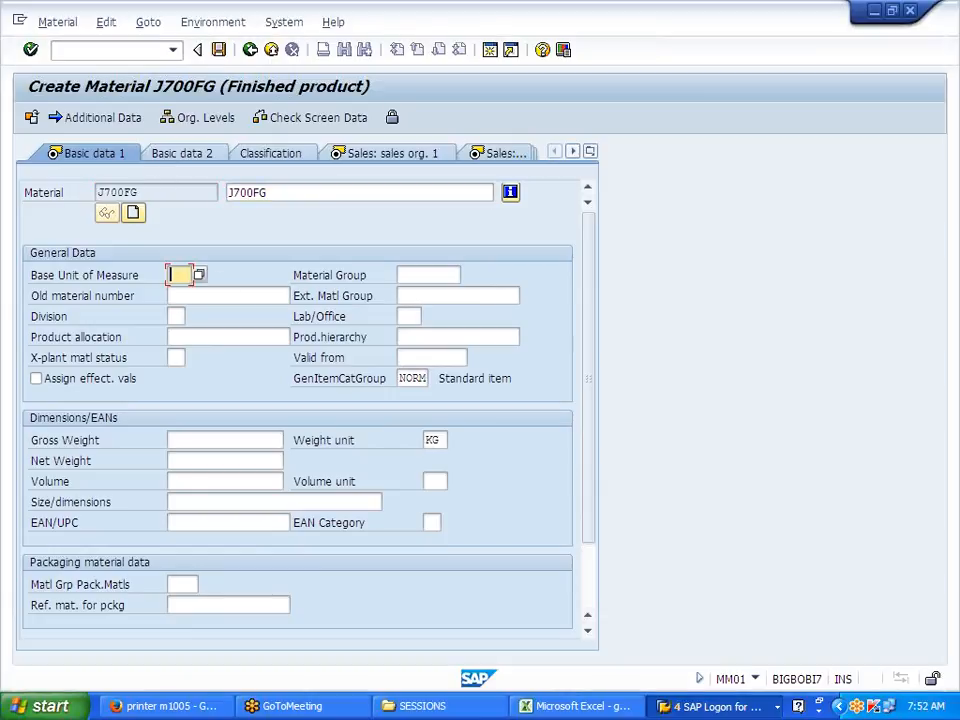
pyautogui.write('PC')
pyautogui.click(440, 275)
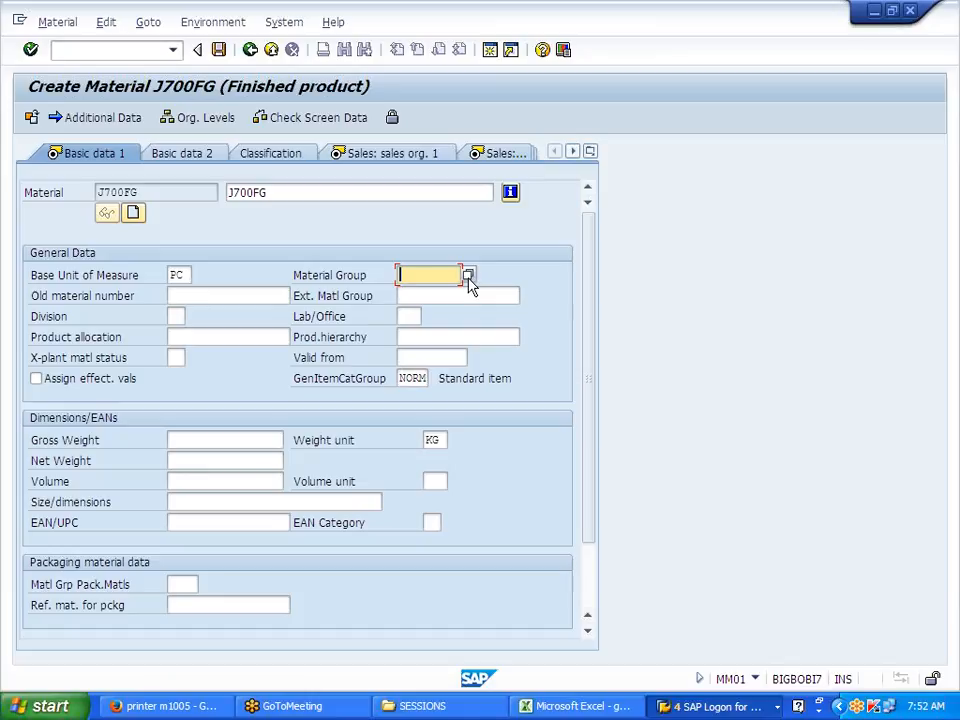
pyautogui.write('JFG')
pyautogui.click(175, 316)
pyautogui.write('J7')
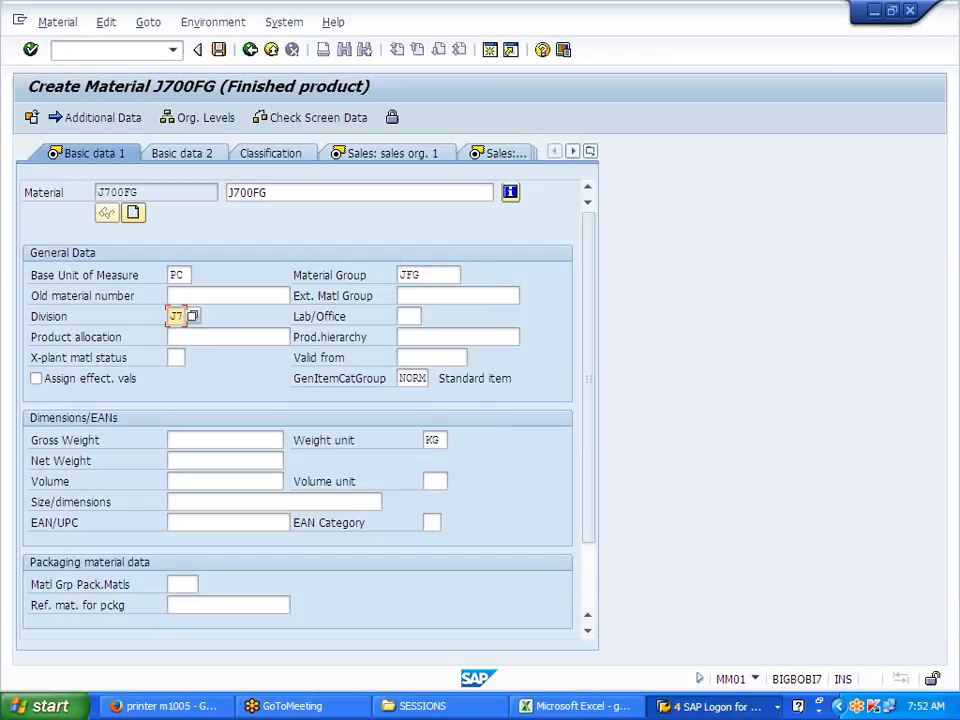
# Step: Set gross weight 110 and net weight 100 kg, then confirm the basic data
pyautogui.click(200, 441)
pyautogui.write('11')
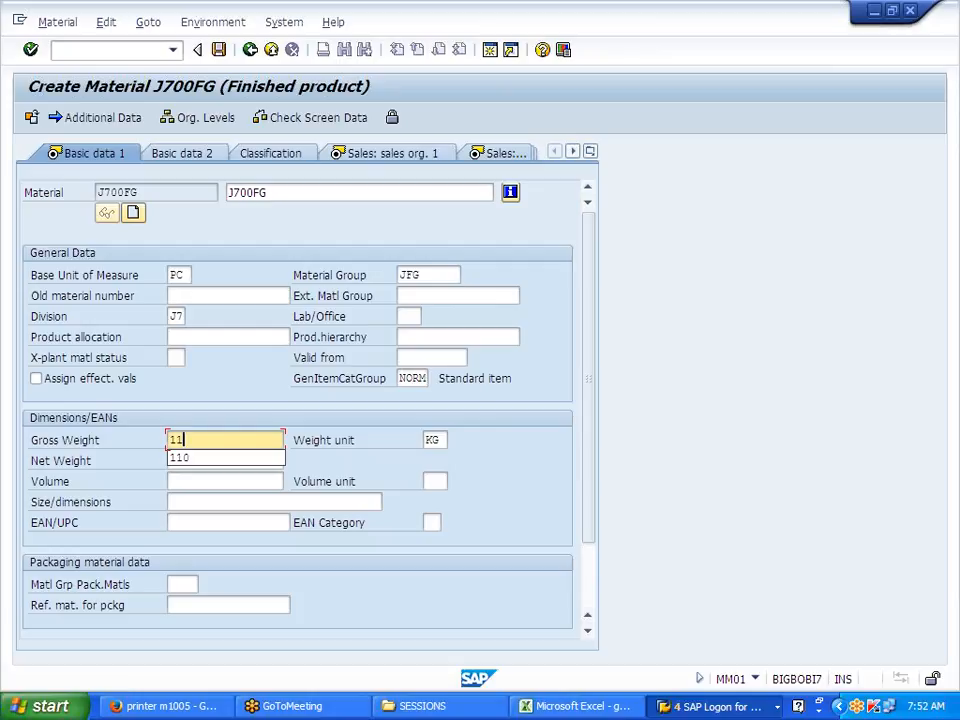
pyautogui.click(201, 459)
pyautogui.click(201, 461)
pyautogui.write('100')
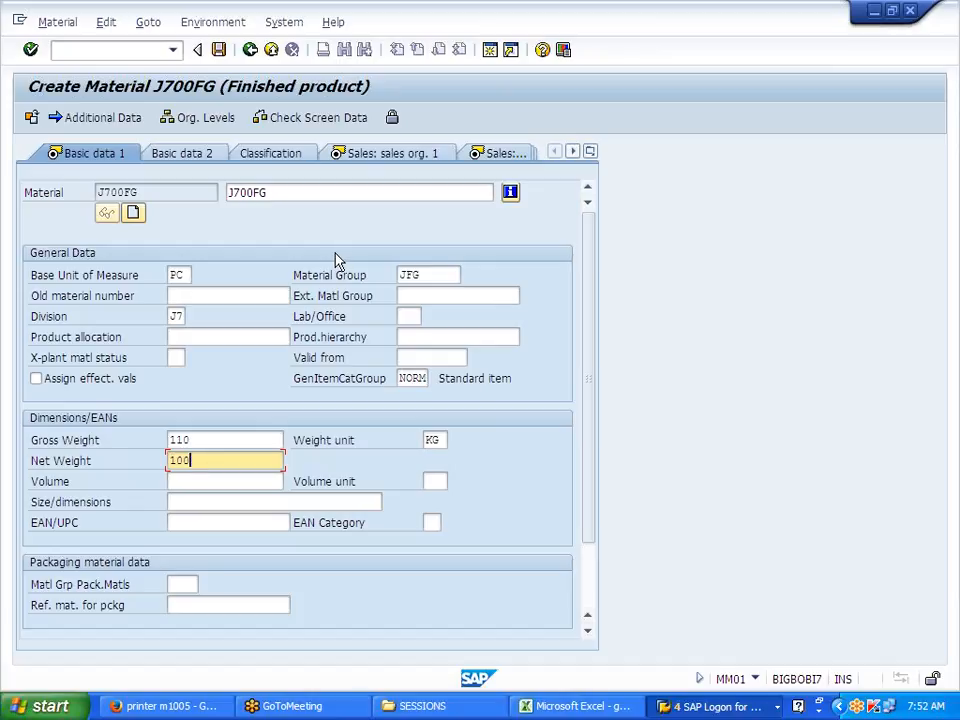
pyautogui.press('Return')
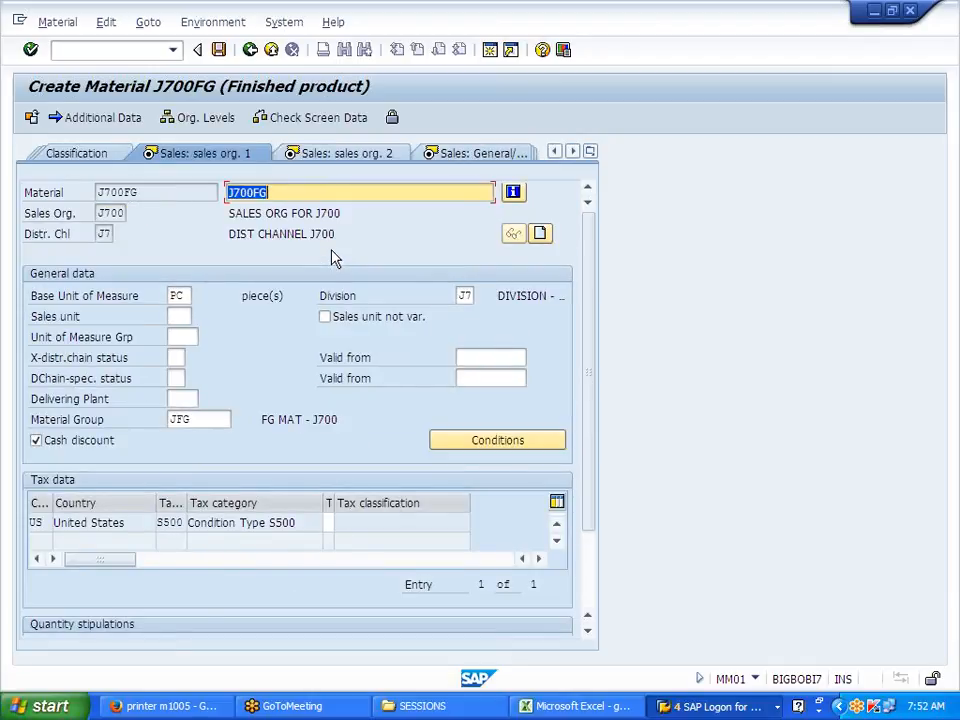
# Step: Enter delivering plant J700 and US tax classification 0 (Exemption), then confirm
pyautogui.click(182, 398)
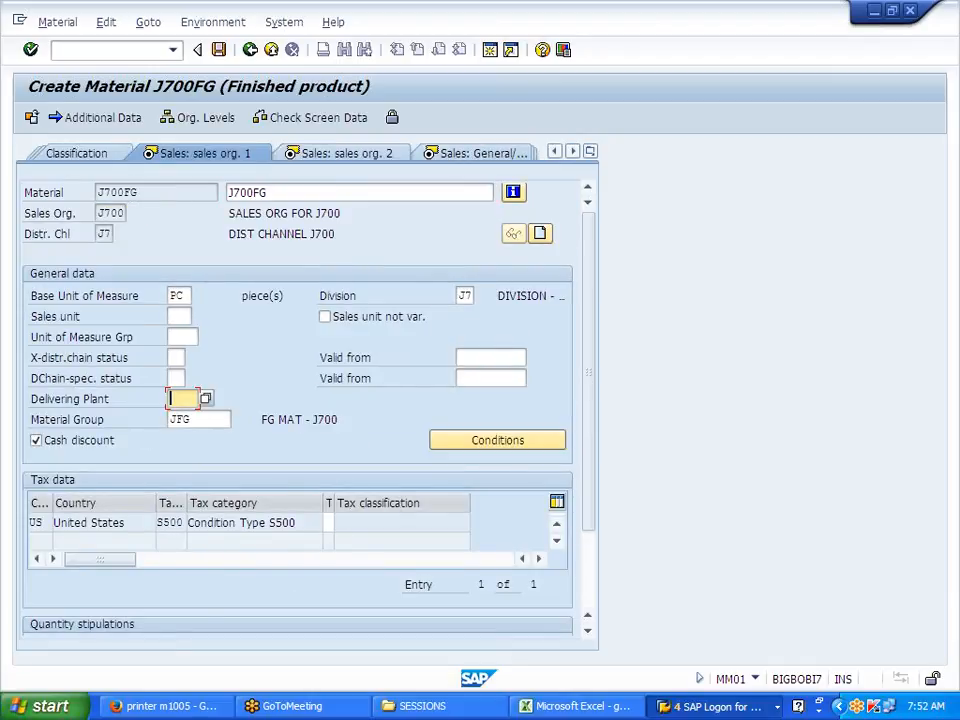
pyautogui.write('J700')
pyautogui.click(340, 522)
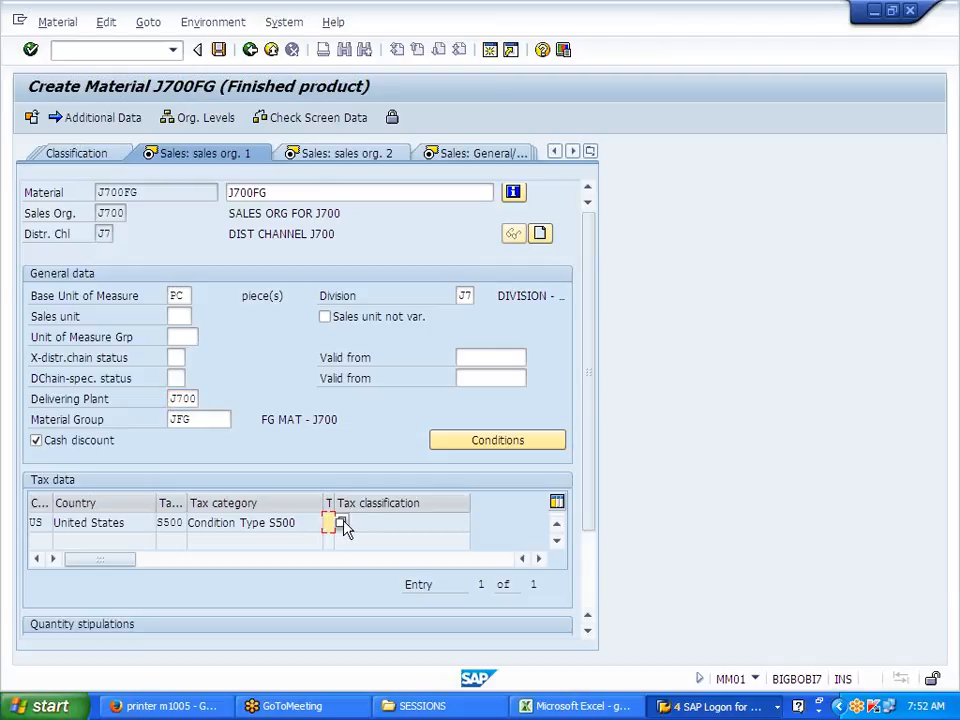
pyautogui.click(342, 524)
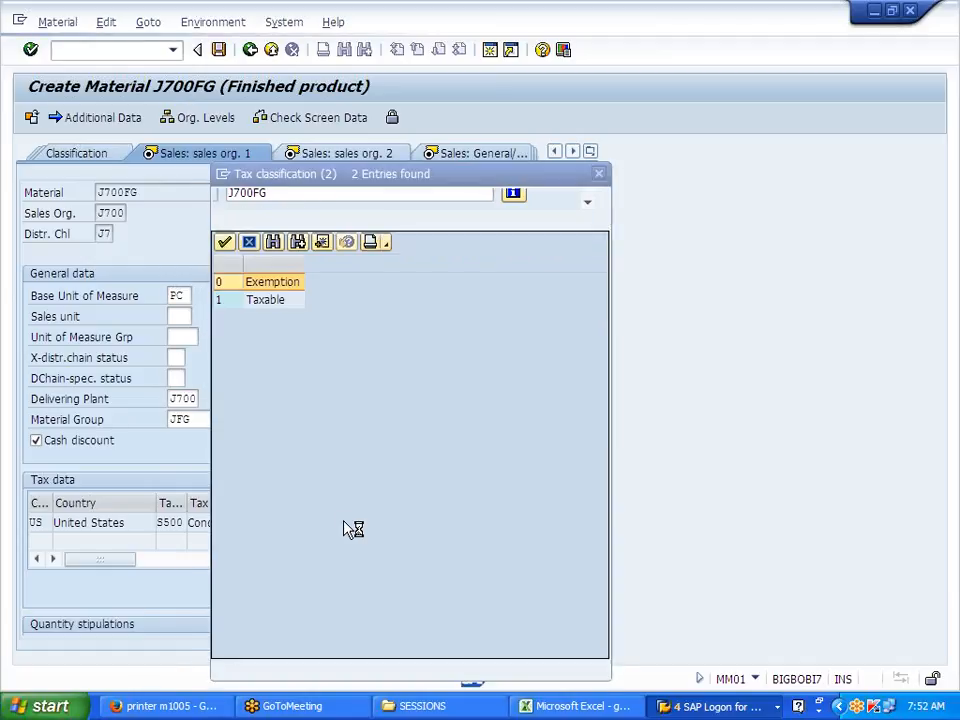
pyautogui.doubleClick(261, 285)
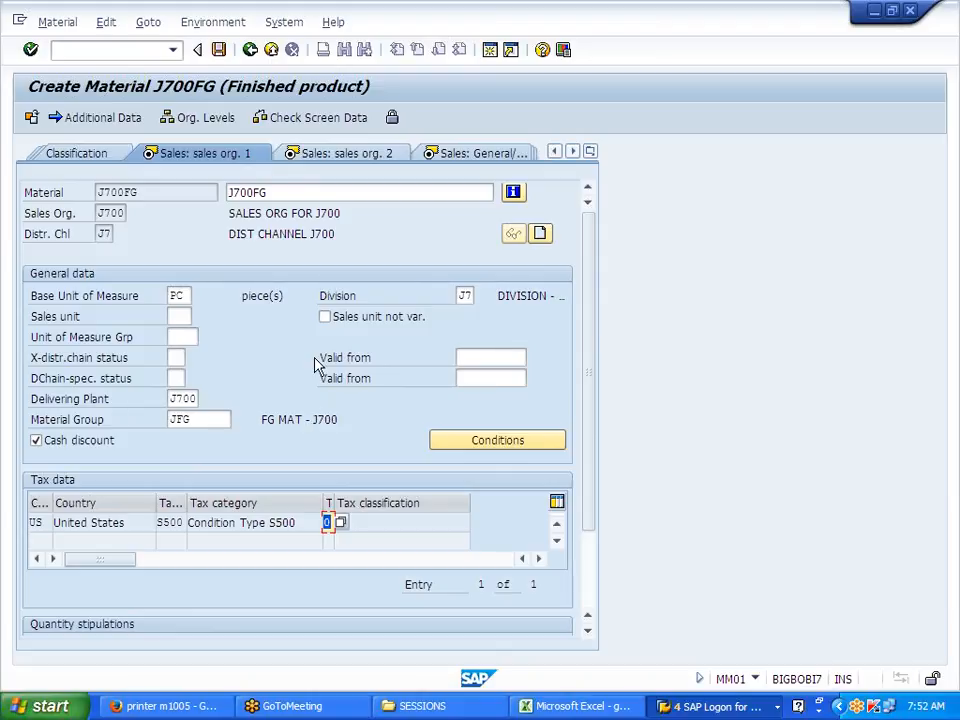
pyautogui.press('Return')
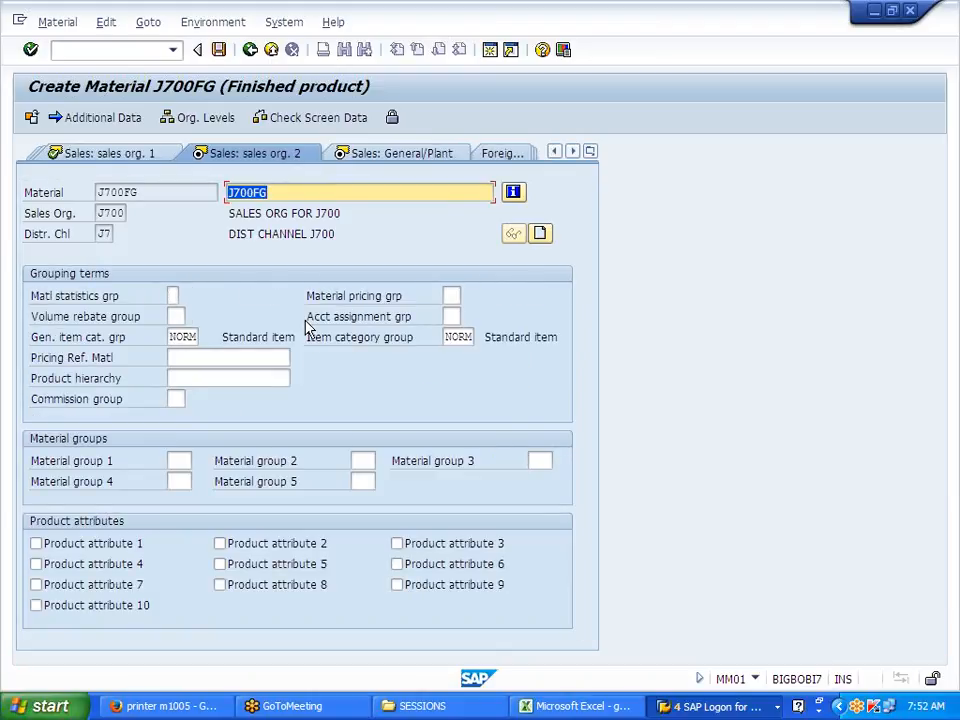
# Step: Pick account assignment group 03 Finished goods from the list and confirm
pyautogui.click(308, 319)
pyautogui.moveTo(310, 322); pyautogui.dragTo(440, 316)
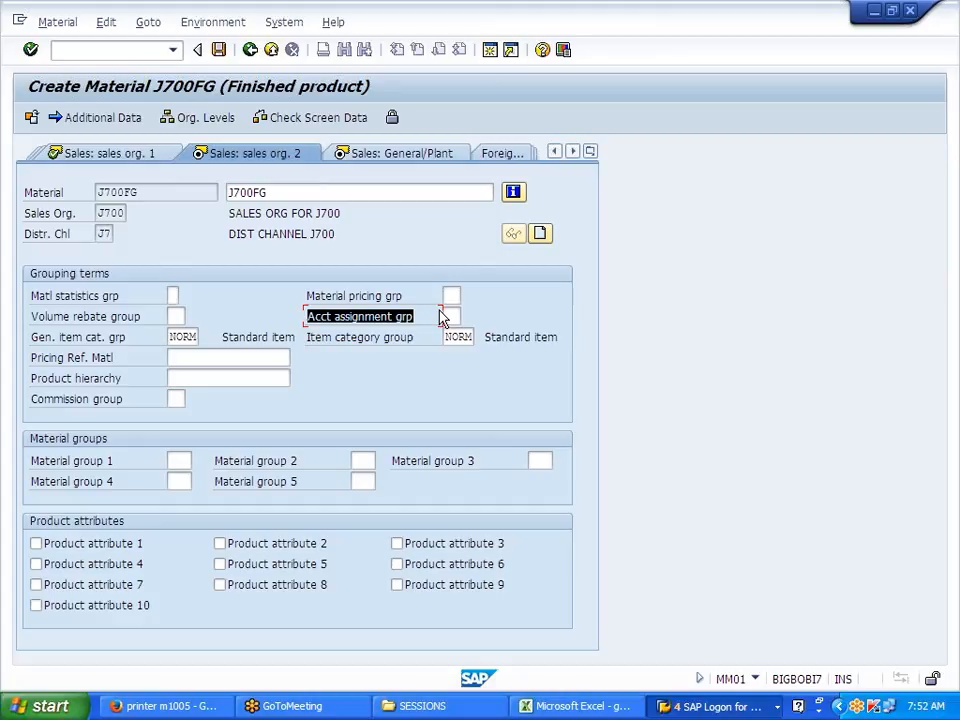
pyautogui.click(446, 316)
pyautogui.click(450, 316)
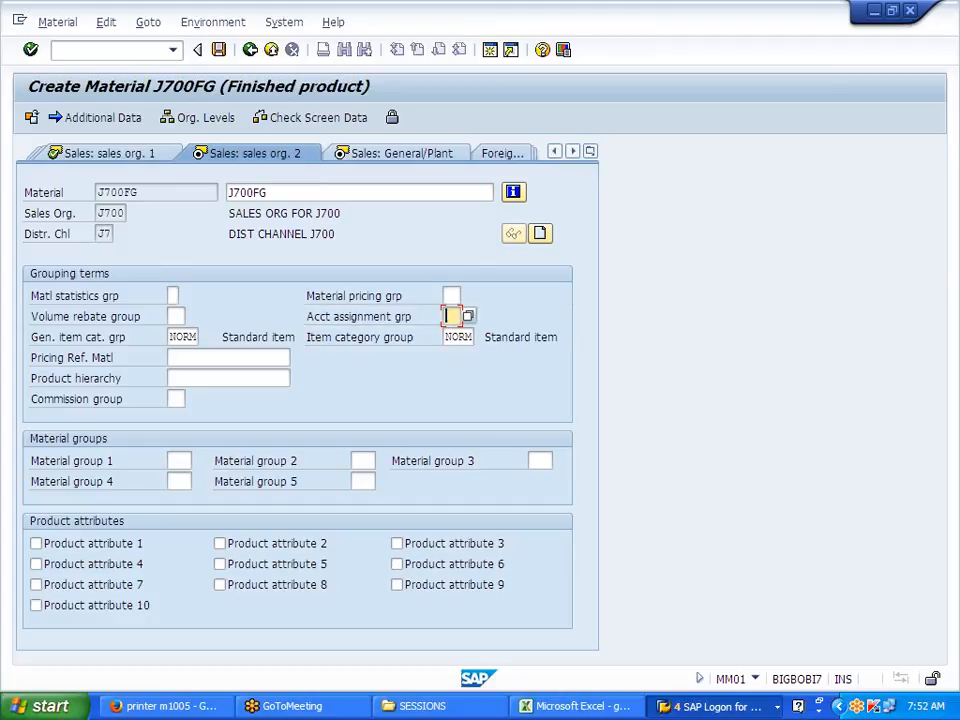
pyautogui.click(467, 317)
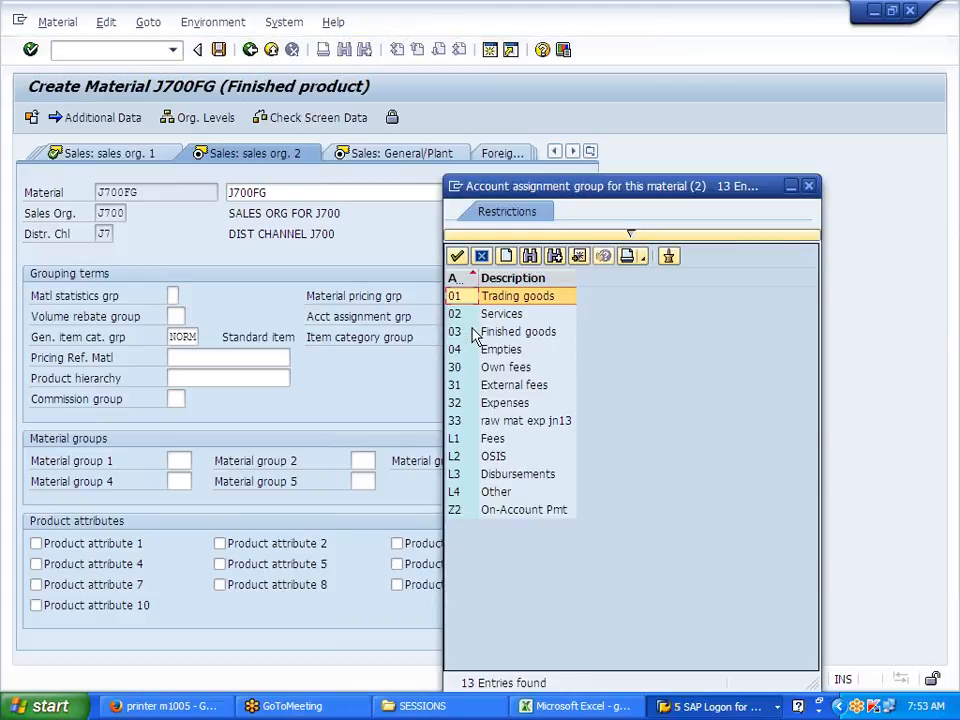
pyautogui.doubleClick(476, 336)
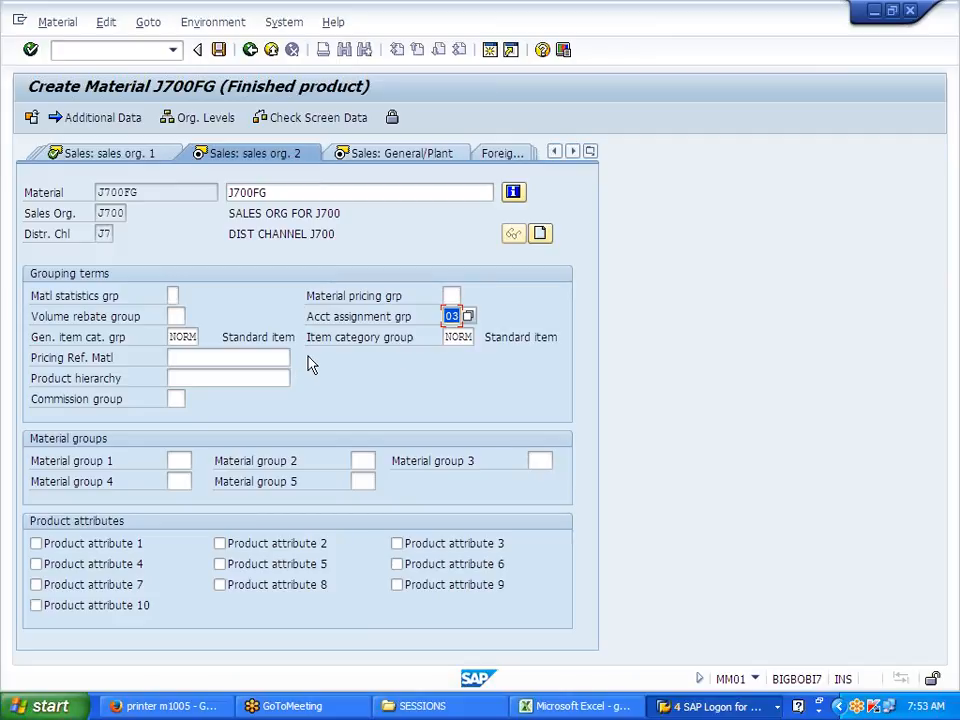
pyautogui.moveTo(307, 318); pyautogui.dragTo(424, 317)
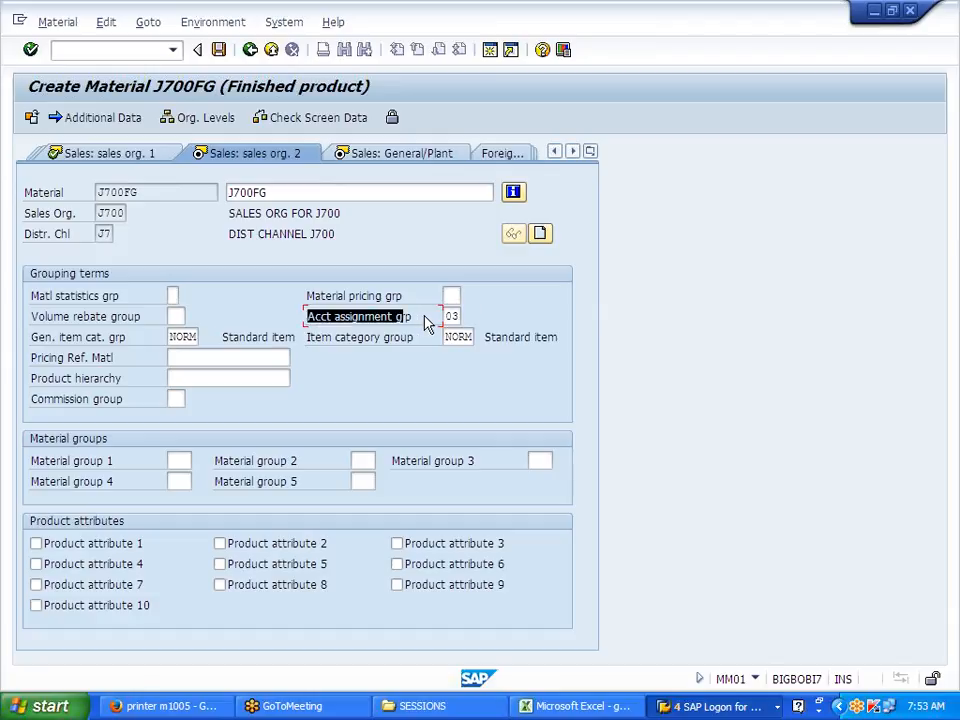
pyautogui.click(424, 317)
pyautogui.press('Return')
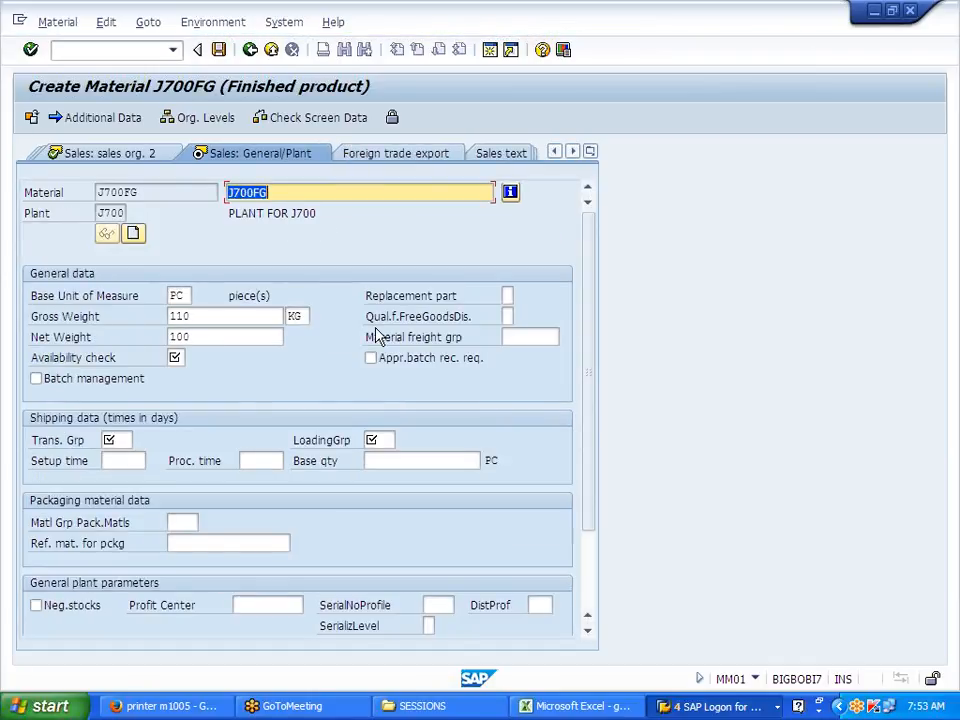
# Step: Choose transportation group 0003 Container, loading group 0001 and availability check KP, then confirm
pyautogui.click(113, 440)
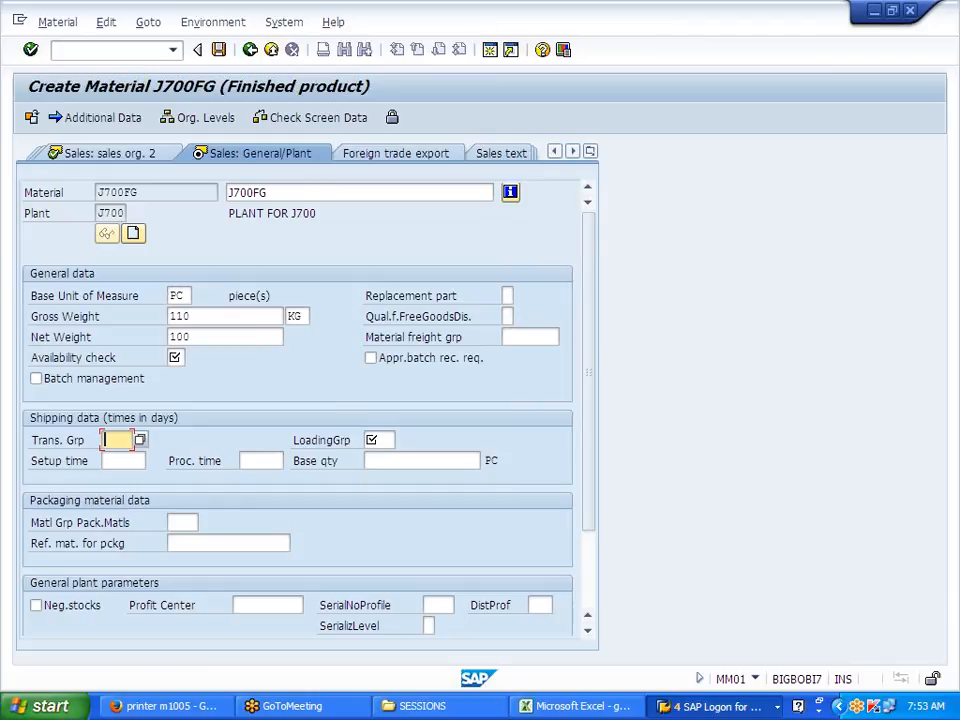
pyautogui.click(141, 442)
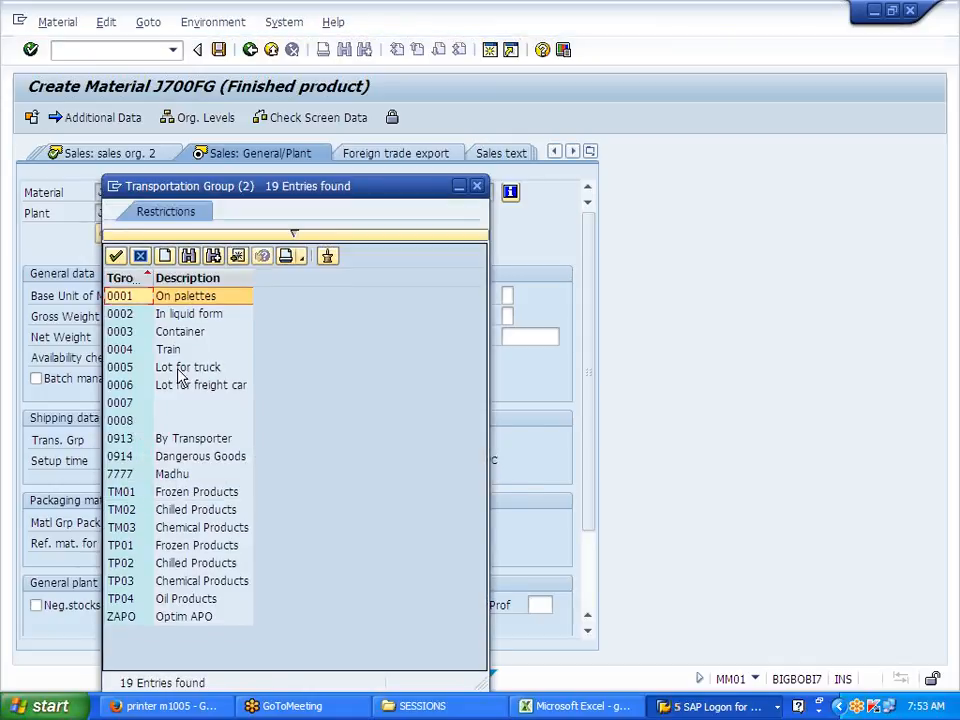
pyautogui.moveTo(316, 191); pyautogui.dragTo(562, 155)
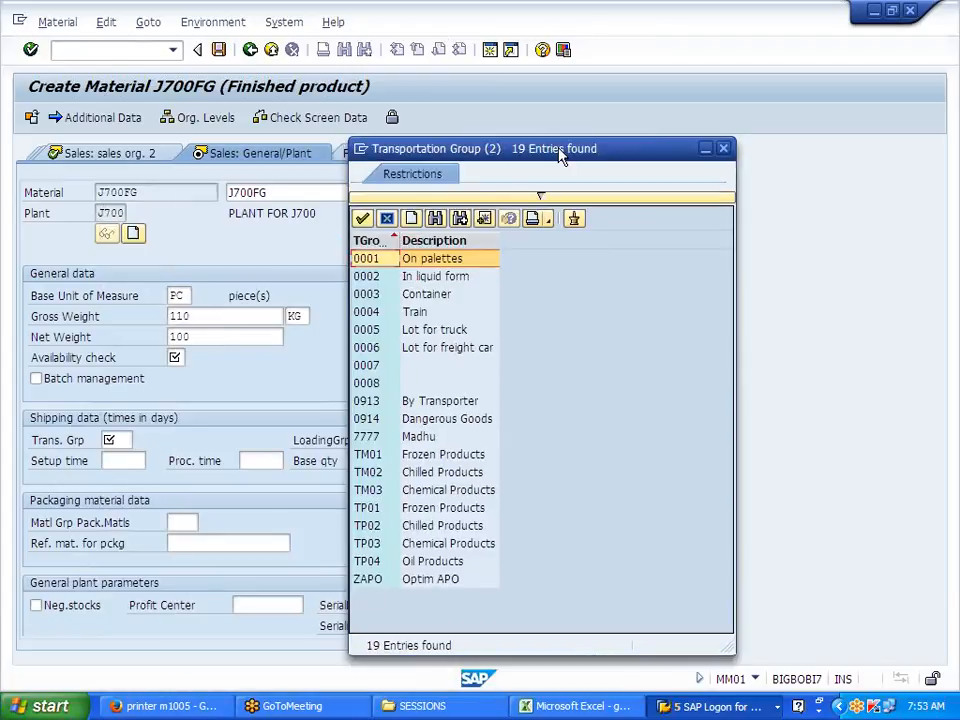
pyautogui.doubleClick(424, 294)
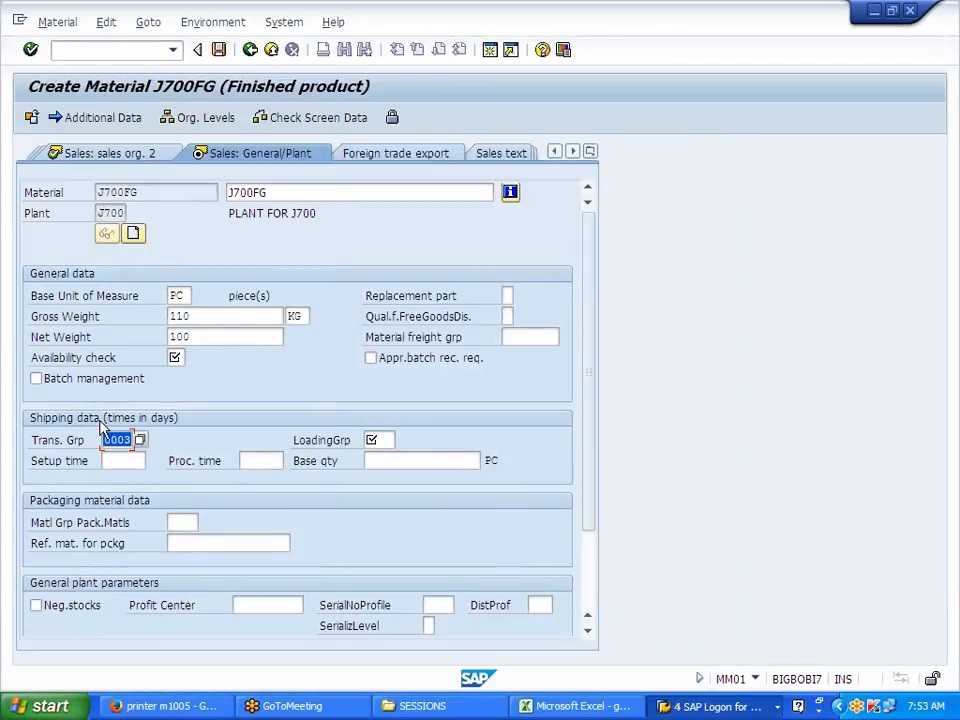
pyautogui.click(392, 441)
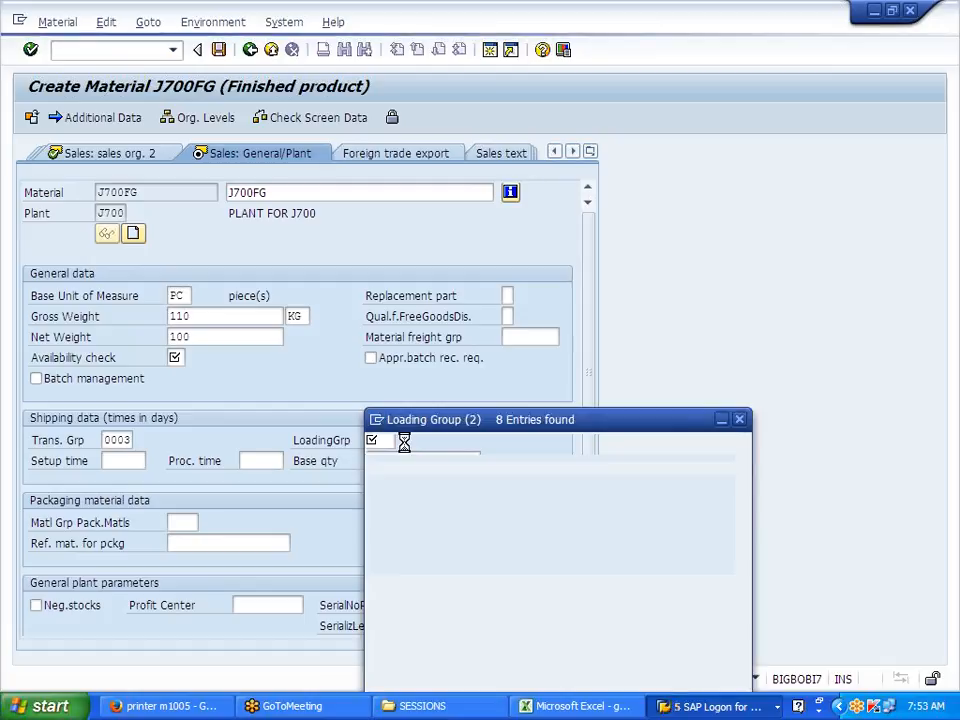
pyautogui.doubleClick(408, 297)
pyautogui.click(180, 358)
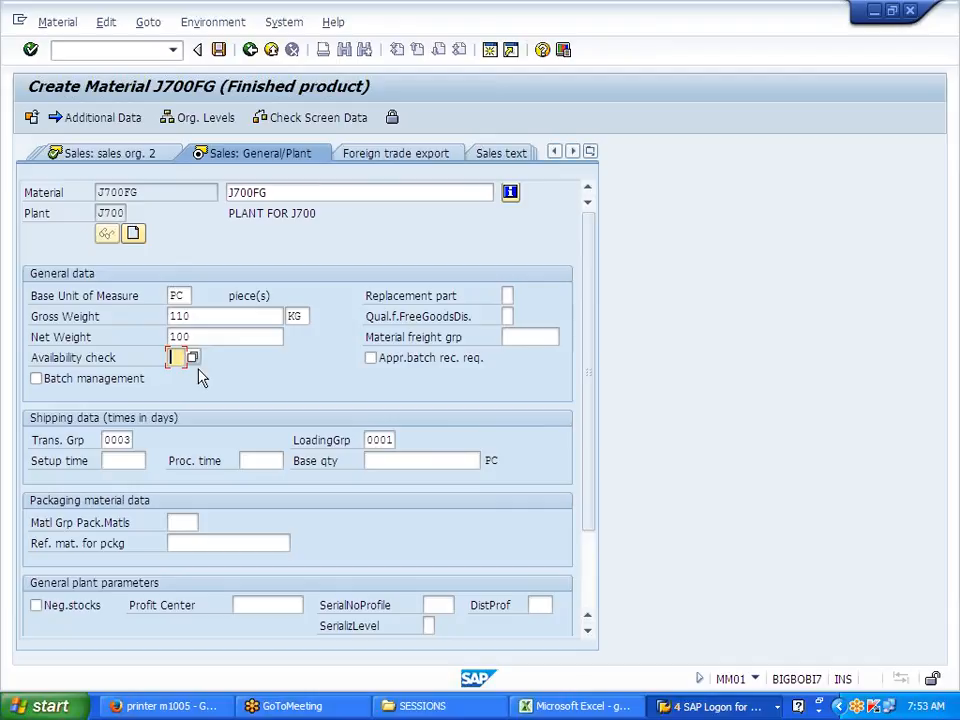
pyautogui.write('KP')
pyautogui.press('Return')
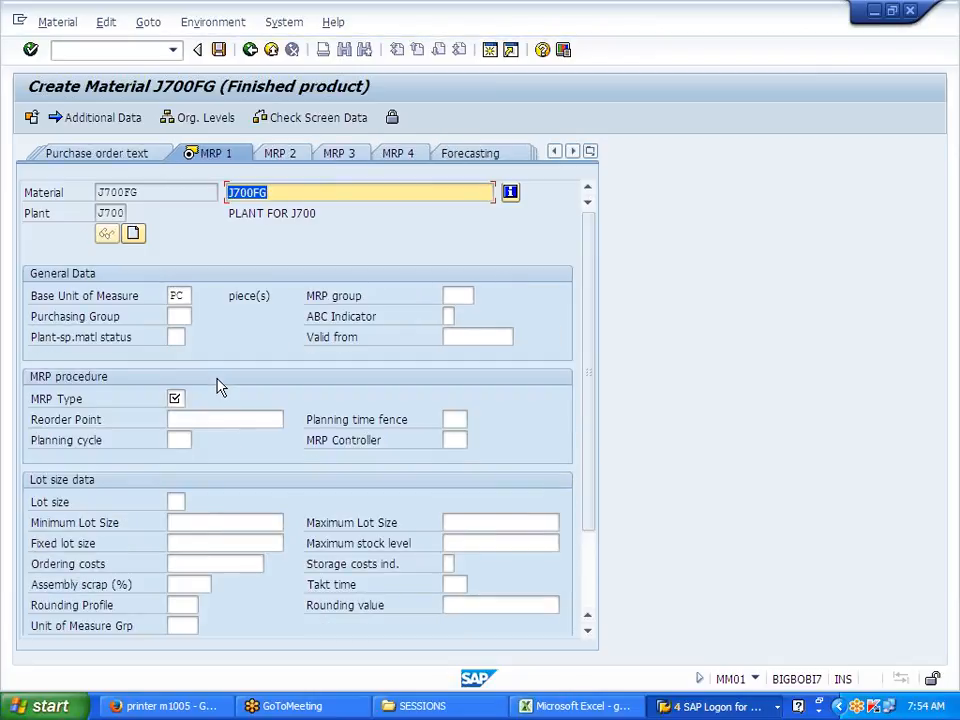
# Step: Set MRP type ND on the MRP 1 view and confirm
pyautogui.click(175, 398)
pyautogui.write('ND')
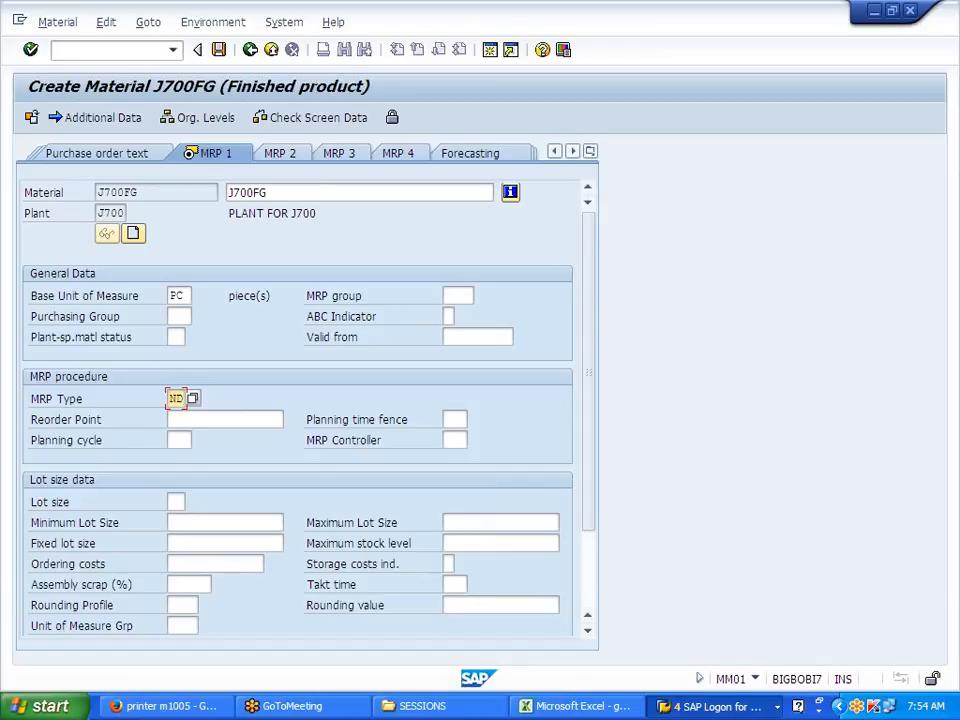
pyautogui.press('Return')
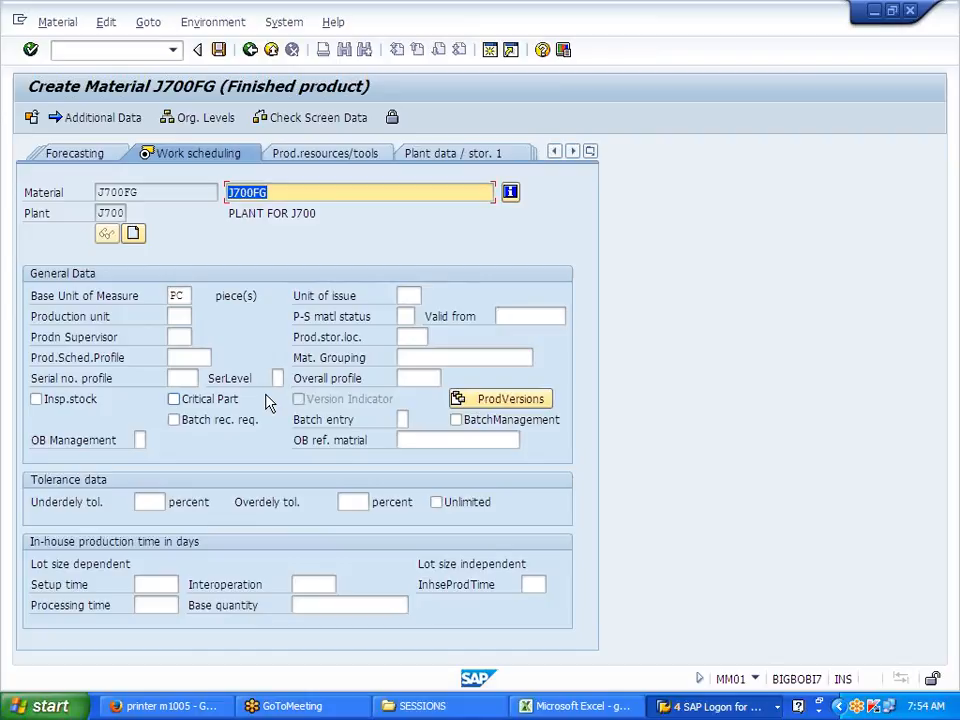
# Step: Enter production storage location JFG on Work scheduling and continue to Accounting 1
pyautogui.moveTo(300, 340); pyautogui.dragTo(374, 343)
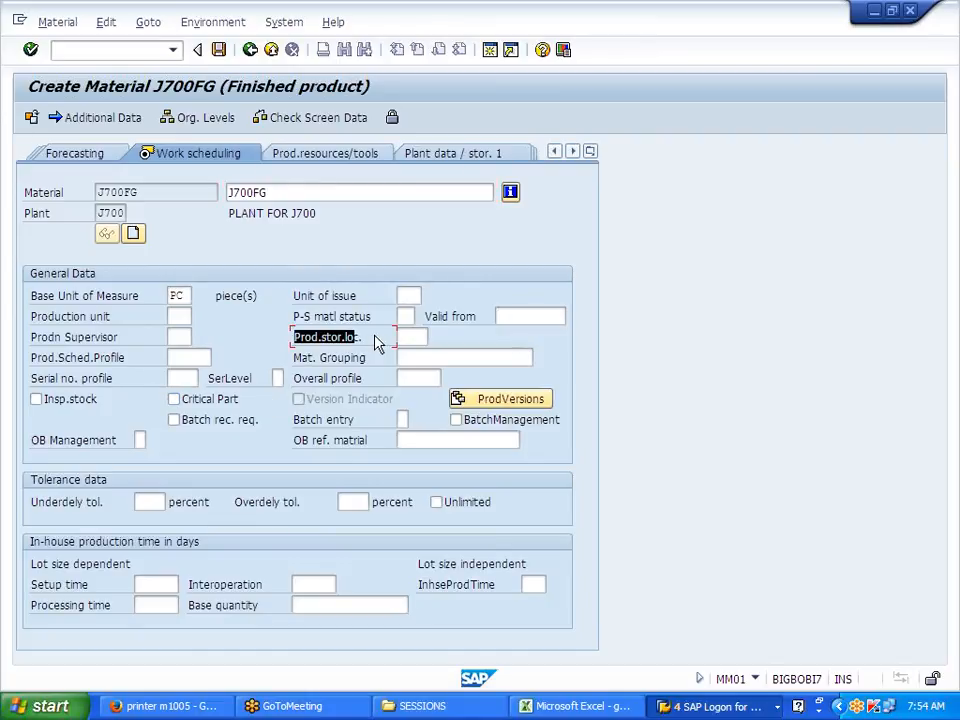
pyautogui.click(411, 337)
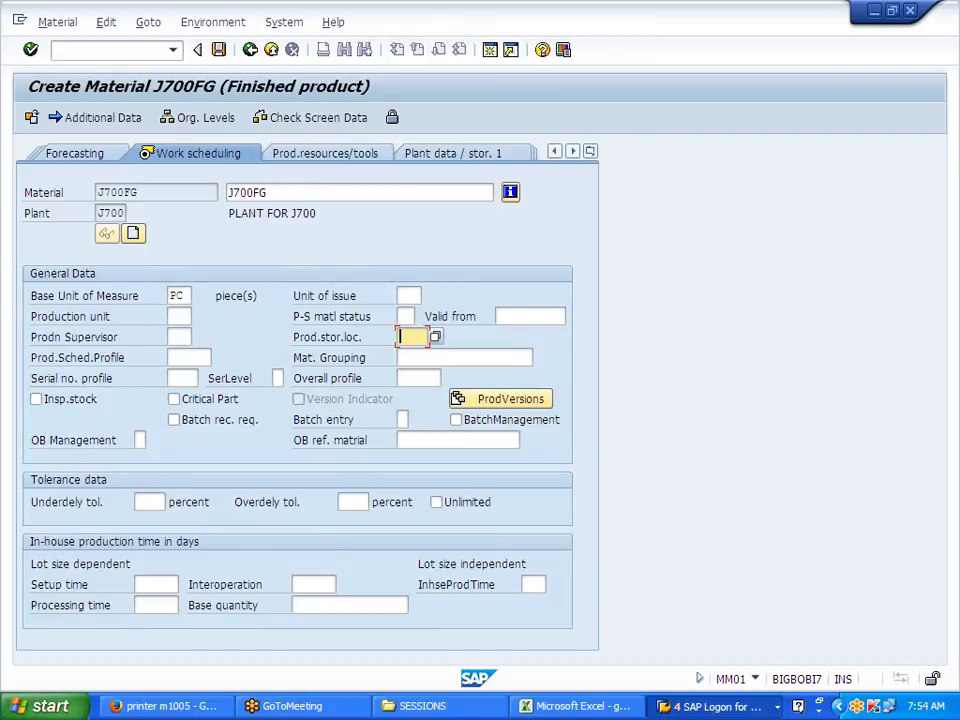
pyautogui.write('JFG')
pyautogui.press('Return')
pyautogui.click(183, 399)
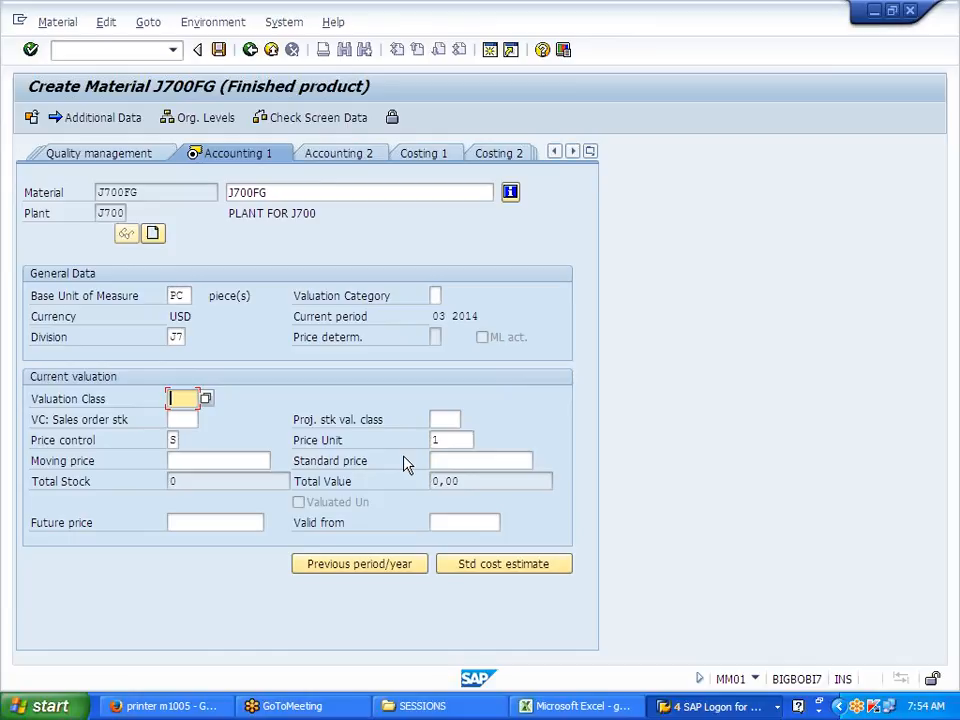
# Step: Enter valuation class 7920 and standard price 10000, then save material J700FG
pyautogui.write('7920')
pyautogui.click(180, 441)
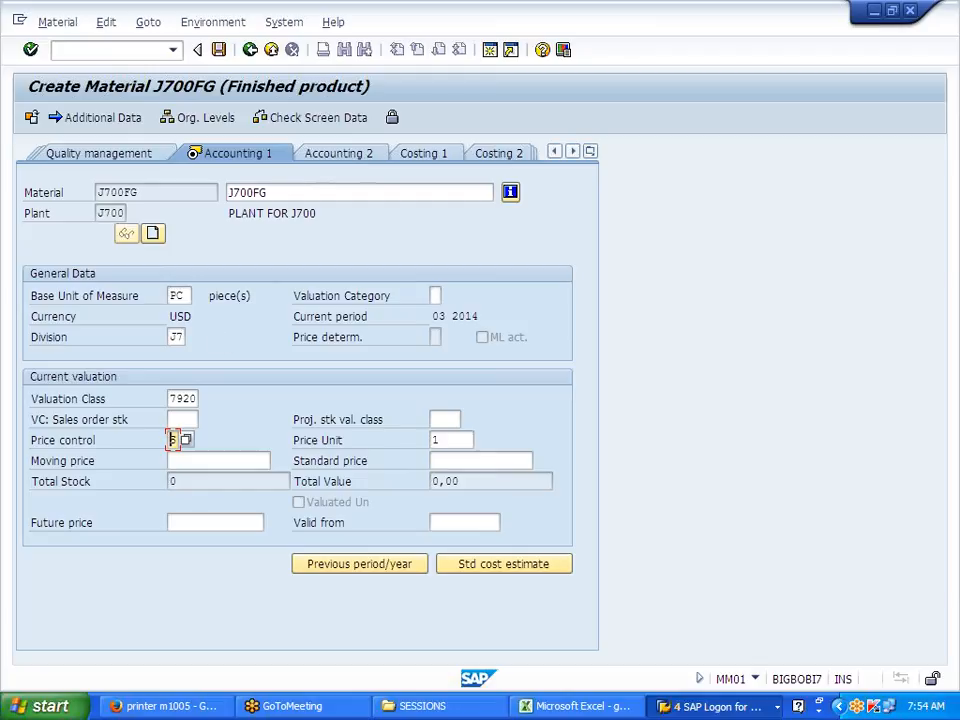
pyautogui.click(460, 461)
pyautogui.write('10000')
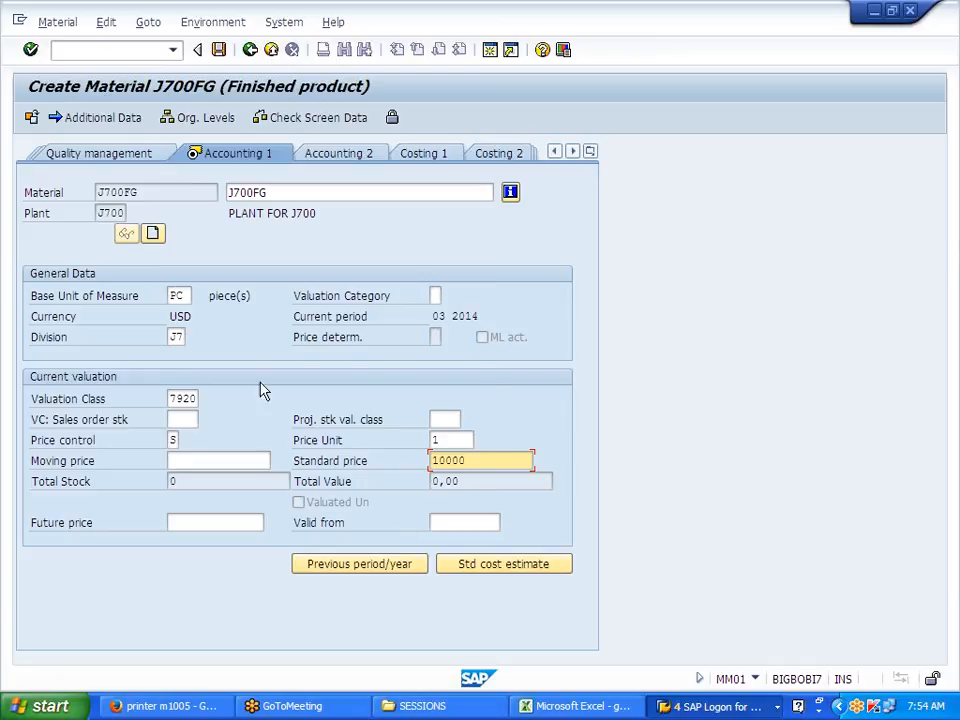
pyautogui.click(220, 51)
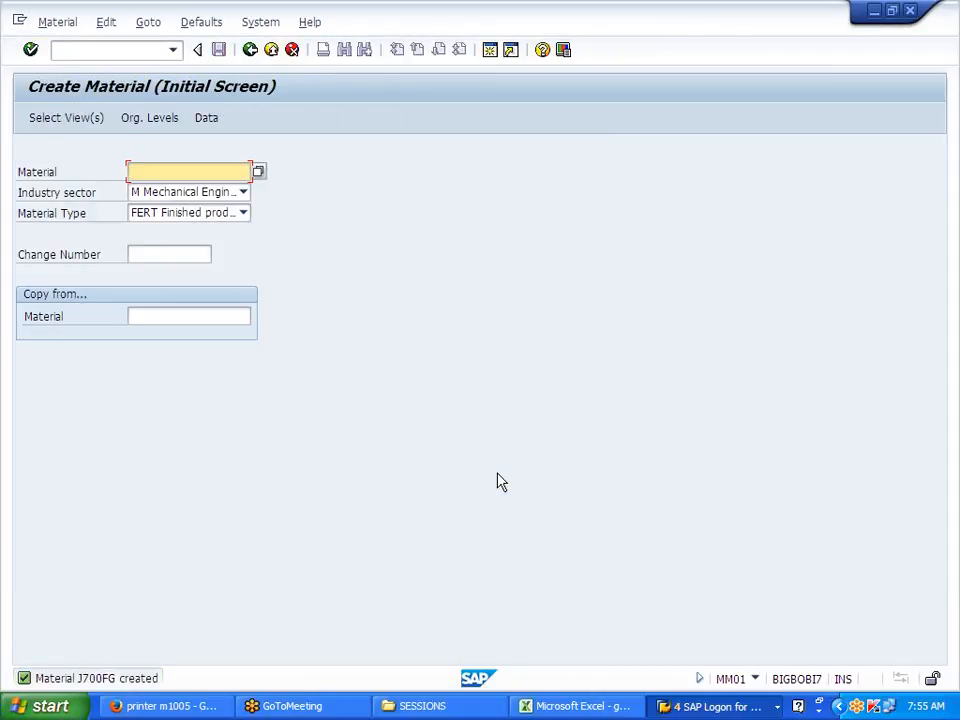
# Step: Go back, open VK11 to create condition records, and switch to the Excel notes
pyautogui.click(251, 51)
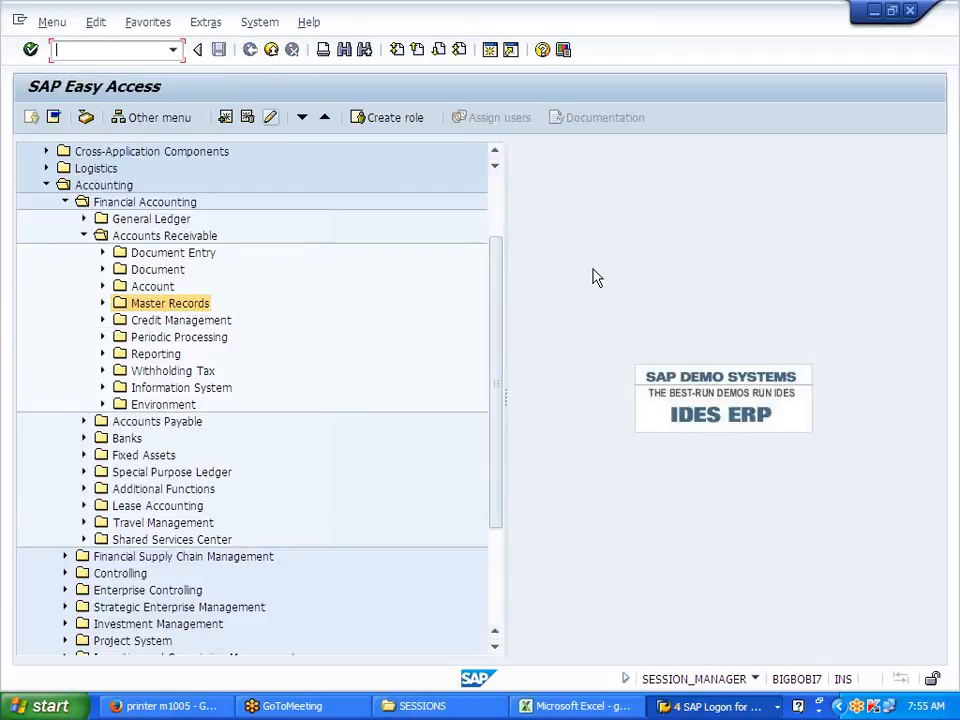
pyautogui.write('NVK11')
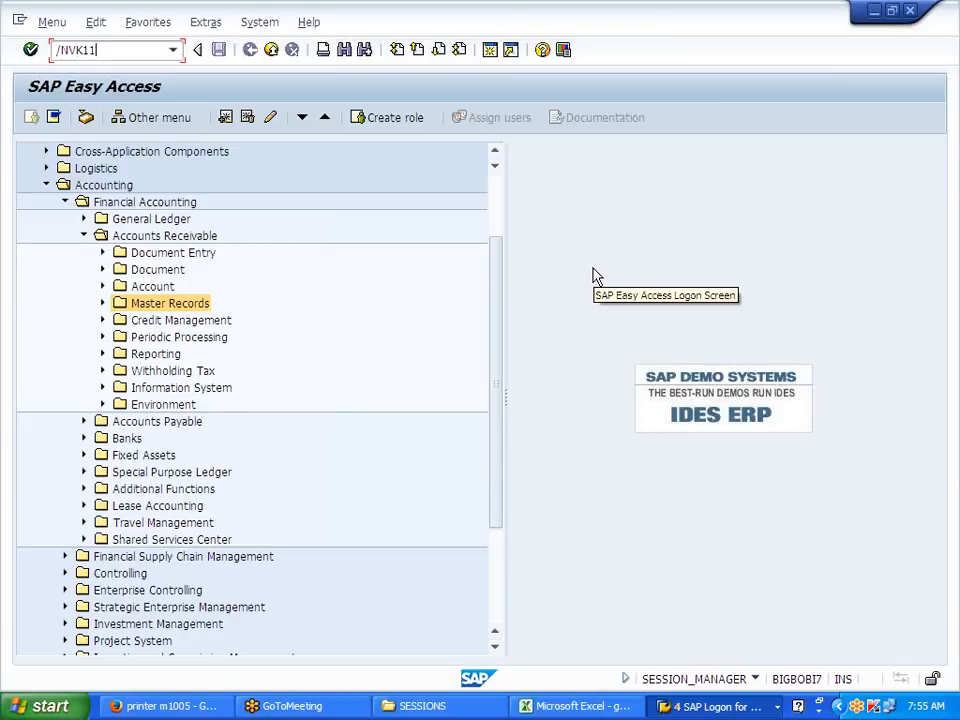
pyautogui.press('Return')
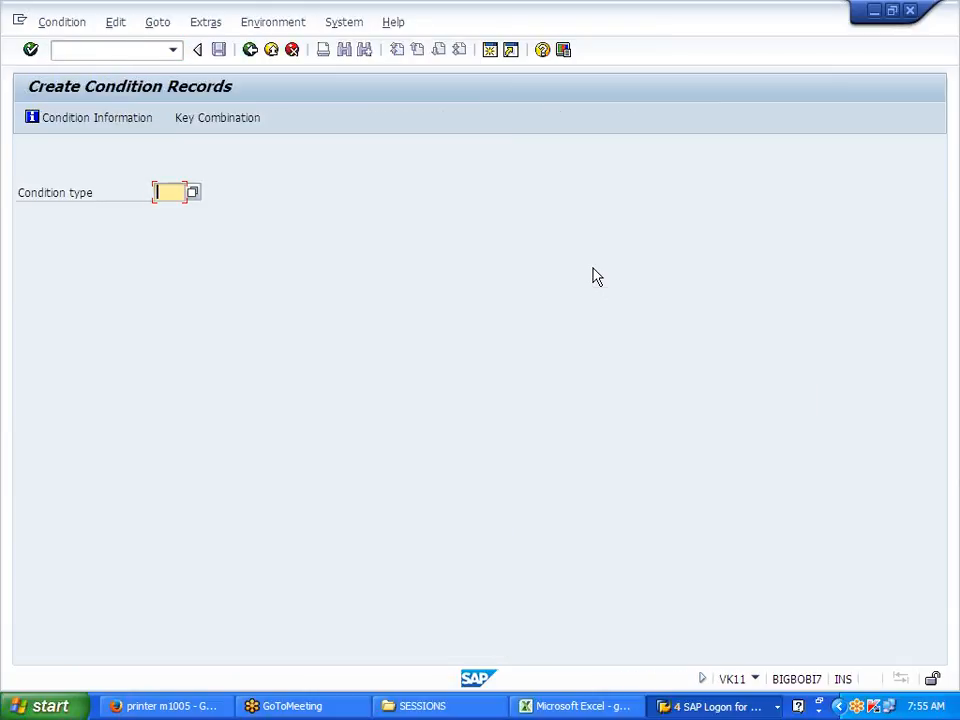
pyautogui.click(622, 706)
# Step: Review the AUTO/MANUAL value-update and VK11 notes in H12, I12 and H13, then return to SAP
pyautogui.scroll(10, 475, 372)
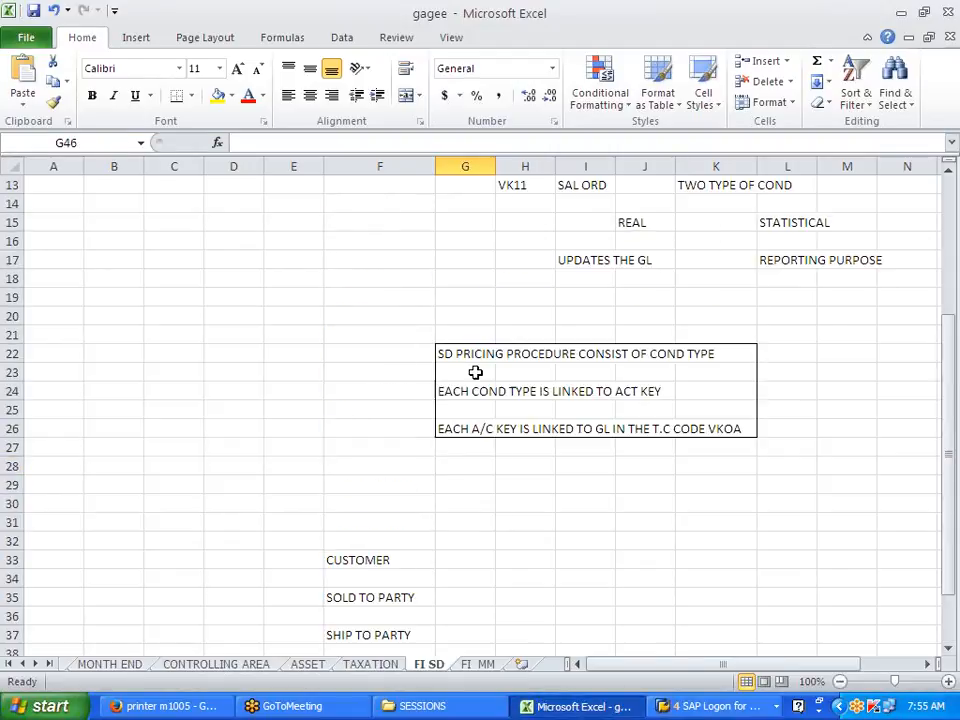
pyautogui.click(521, 391)
pyautogui.click(572, 389)
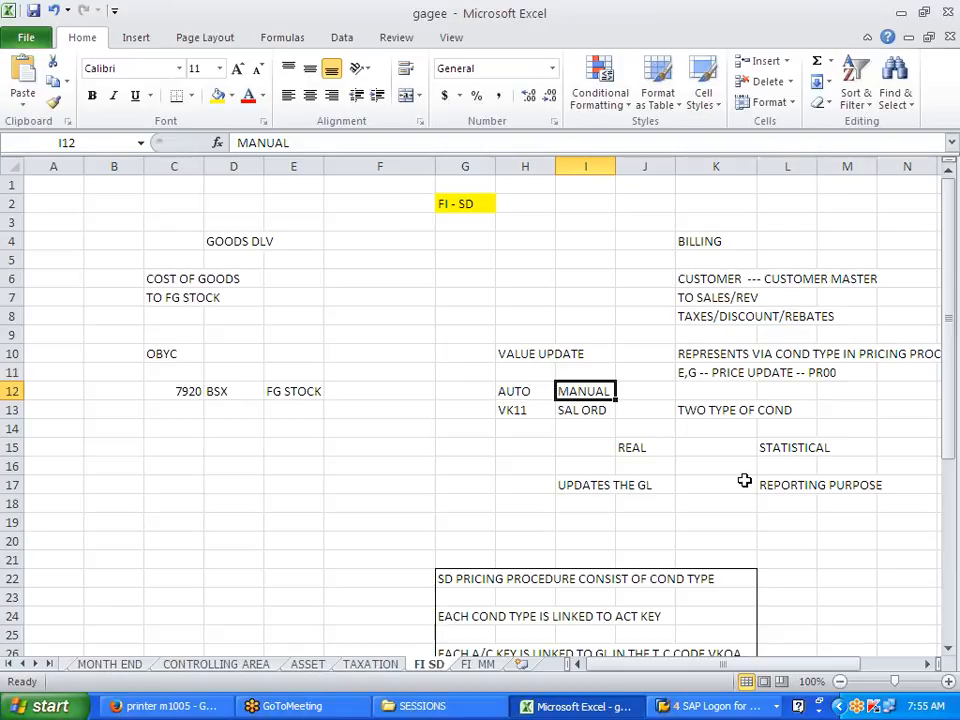
pyautogui.click(520, 412)
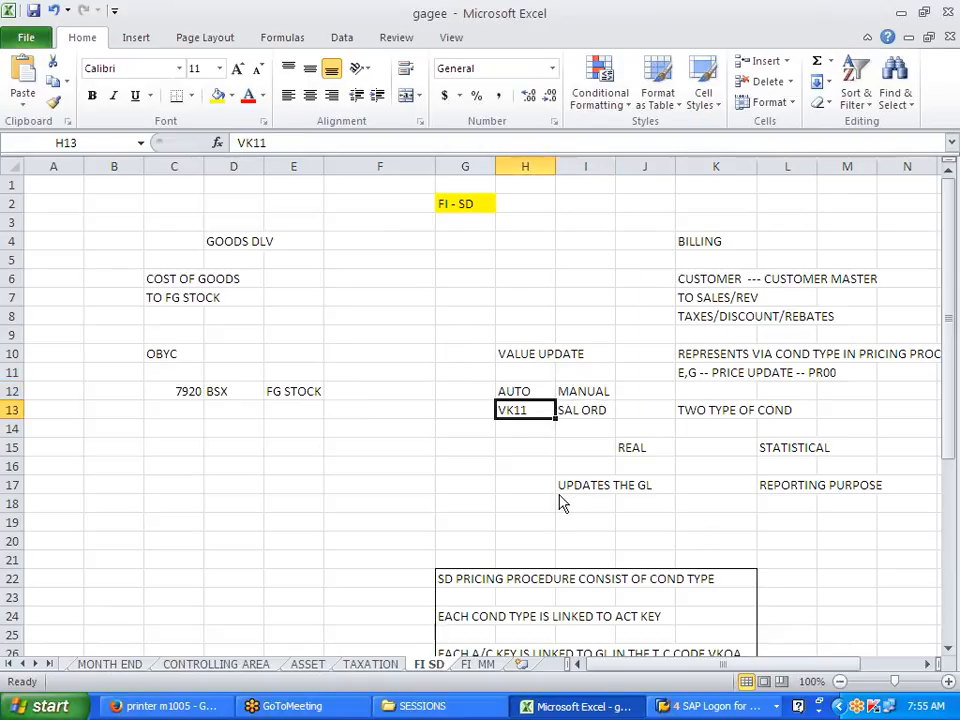
pyautogui.hotkey('alt', 'Tab')
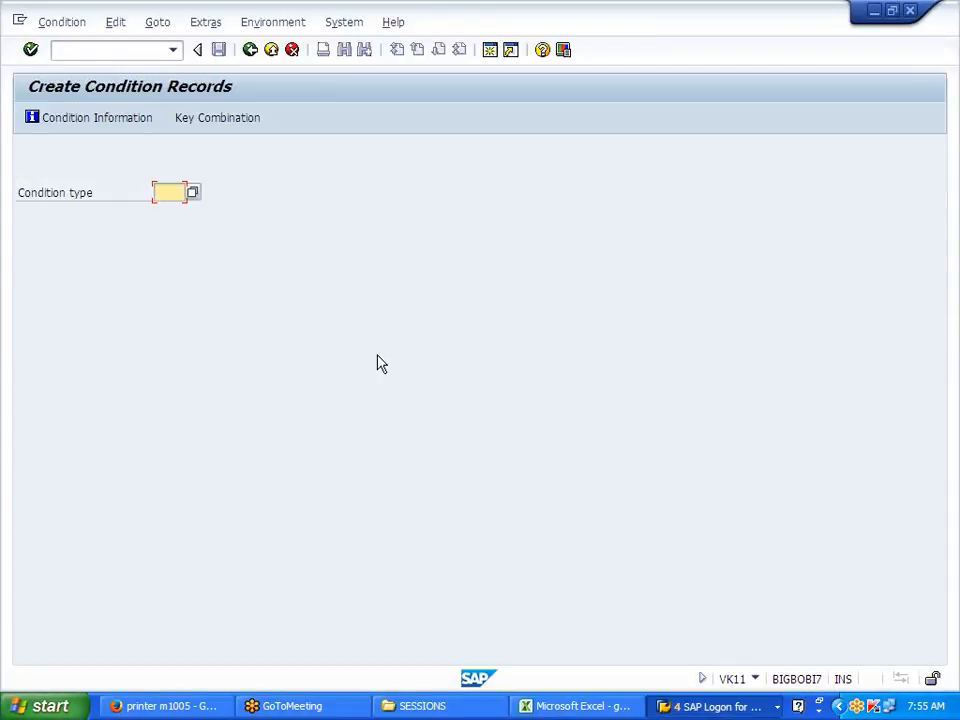
pyautogui.hotkey('alt', 'Tab')
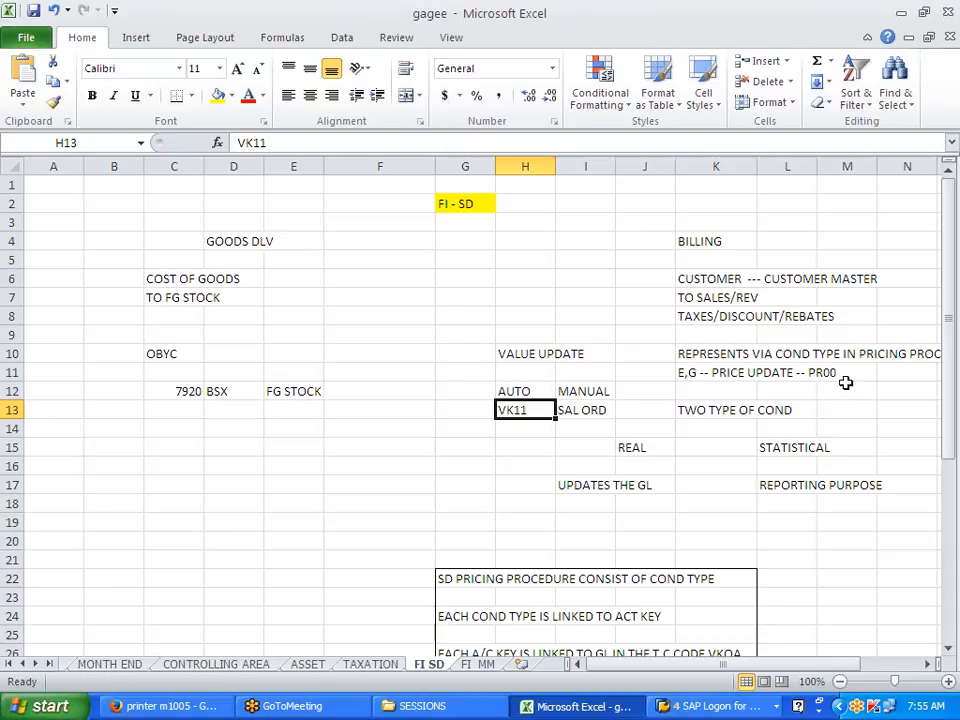
pyautogui.hotkey('alt', 'Tab')
# Step: Enter condition type PR00 and choose the 'Material with release status' key combination
pyautogui.write('P')
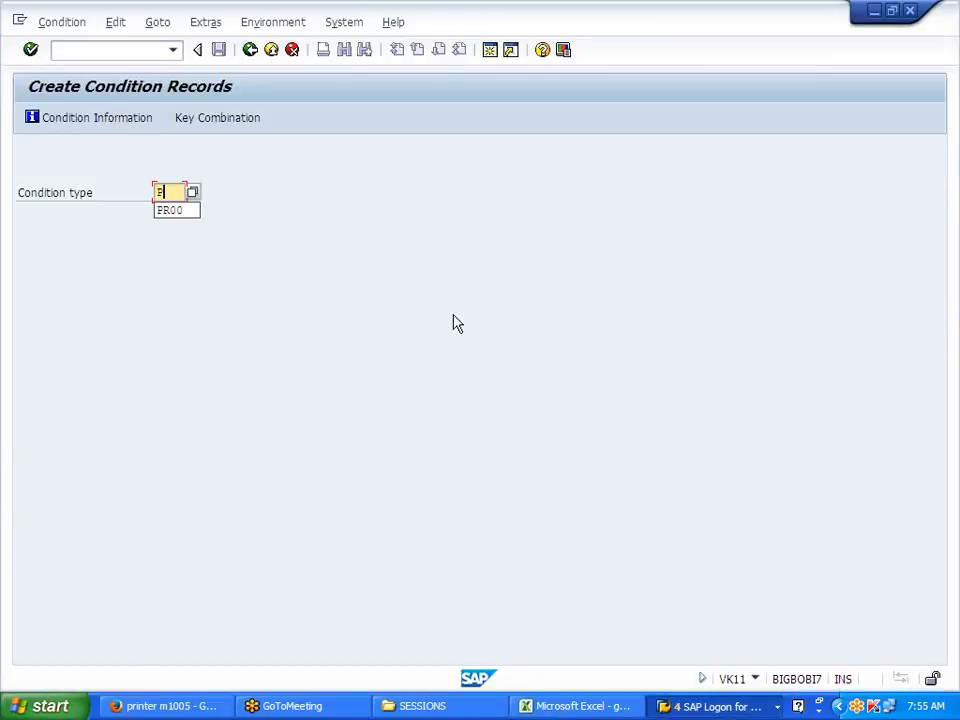
pyautogui.write('R00')
pyautogui.press('Return')
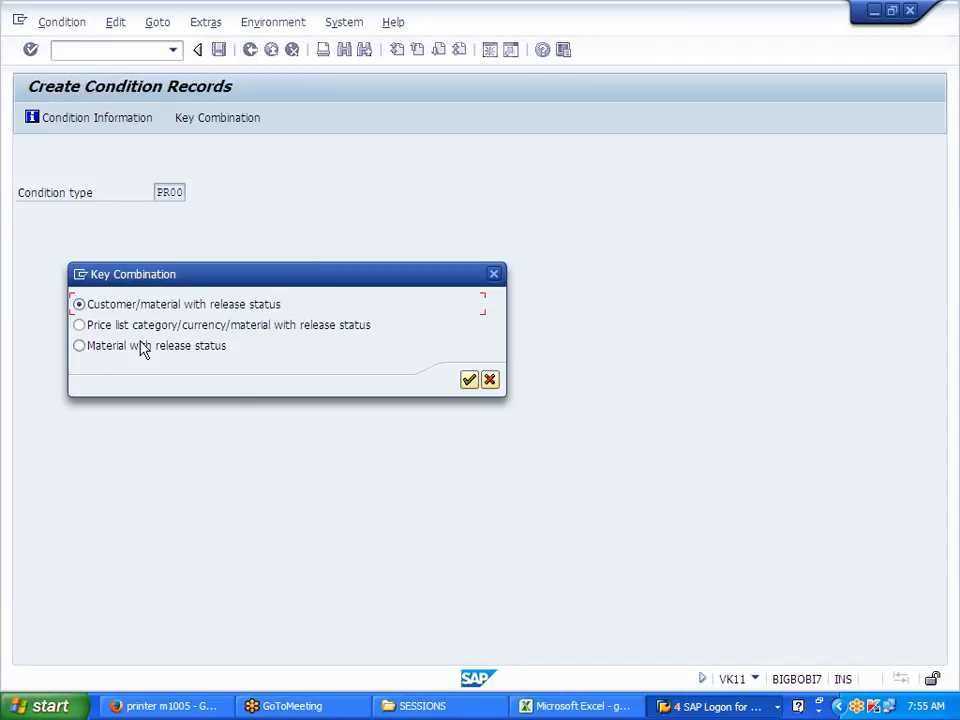
pyautogui.click(108, 350)
pyautogui.click(469, 381)
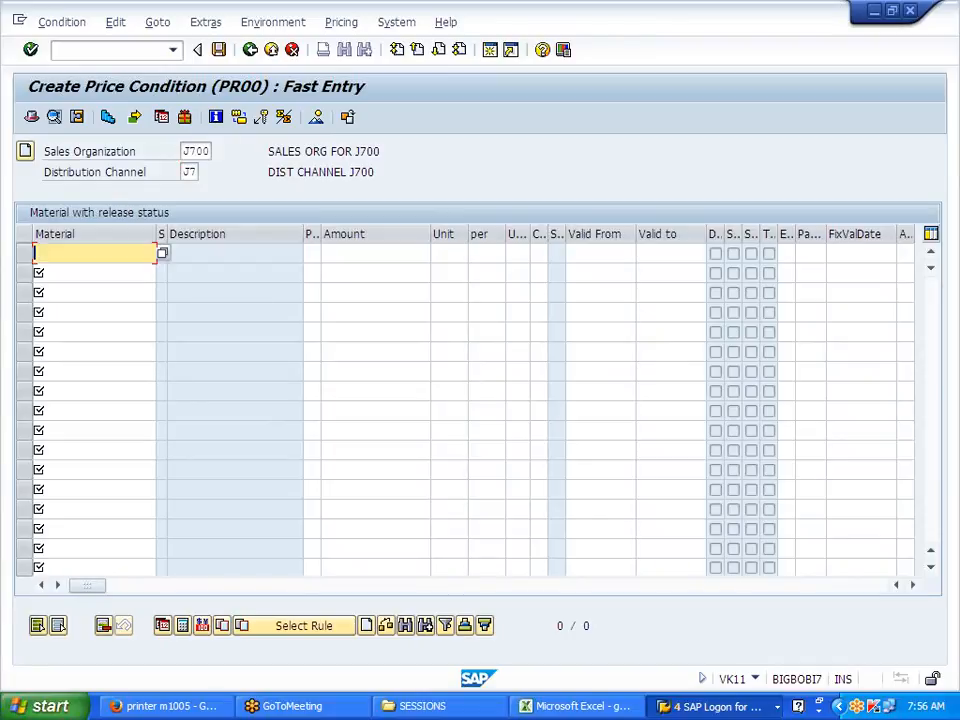
# Step: Enter a 15000 price for J700FG valid 01.01.2014 to 31.12.2014
pyautogui.write('J700FG')
pyautogui.press('Tab')
pyautogui.press('Tab')
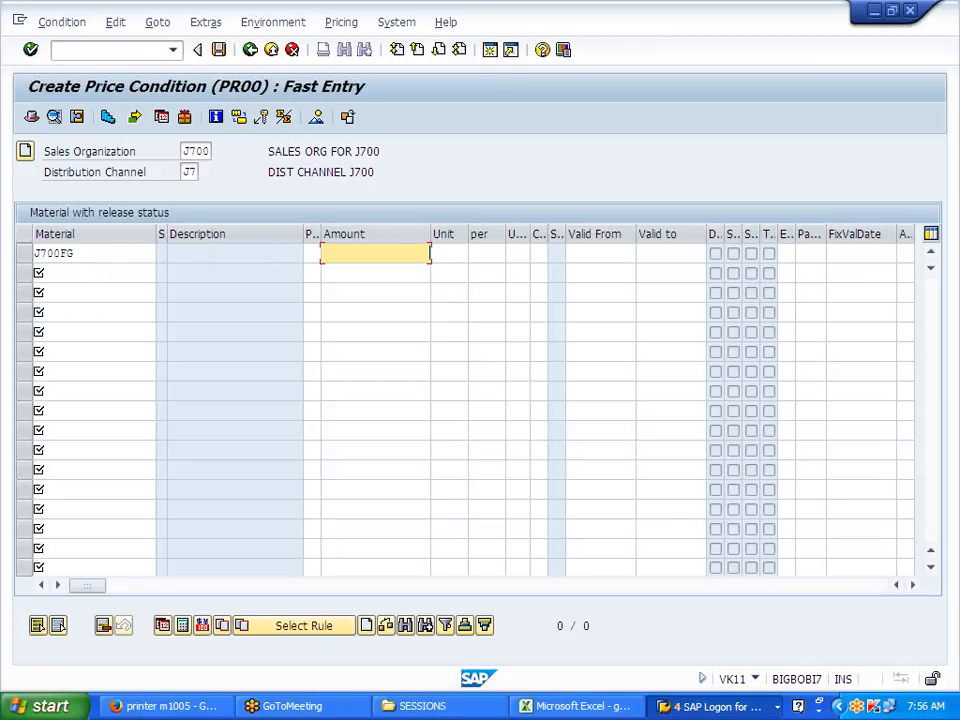
pyautogui.write('15000')
pyautogui.press('Tab')
pyautogui.press('Tab')
pyautogui.press('Tab')
pyautogui.press('Tab')
pyautogui.press('Tab')
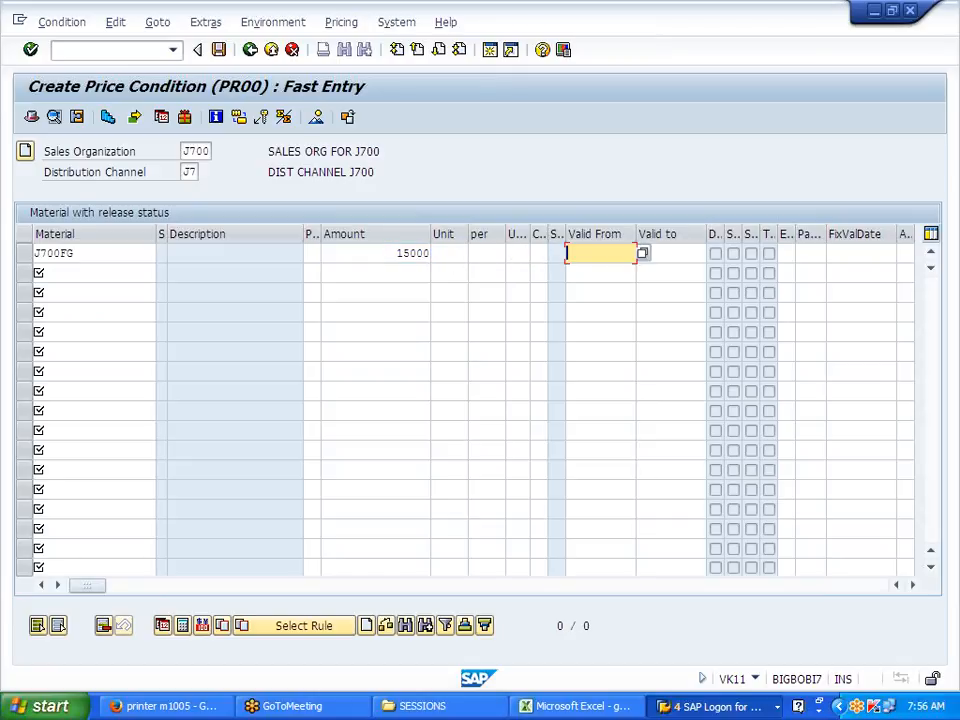
pyautogui.write('01012014')
pyautogui.press('Tab')
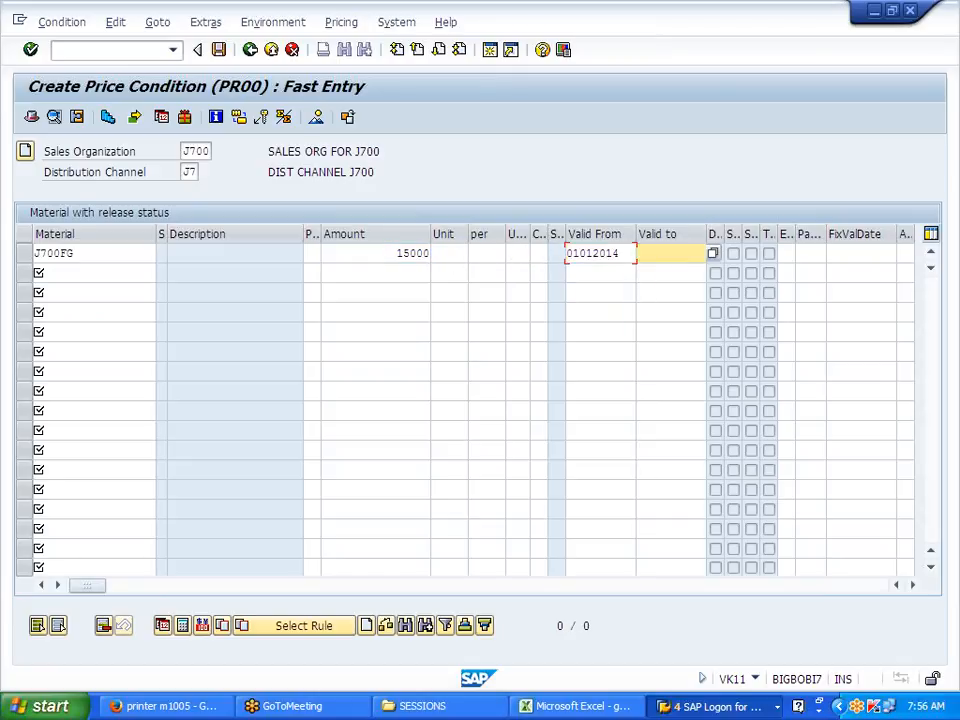
pyautogui.write('31122014')
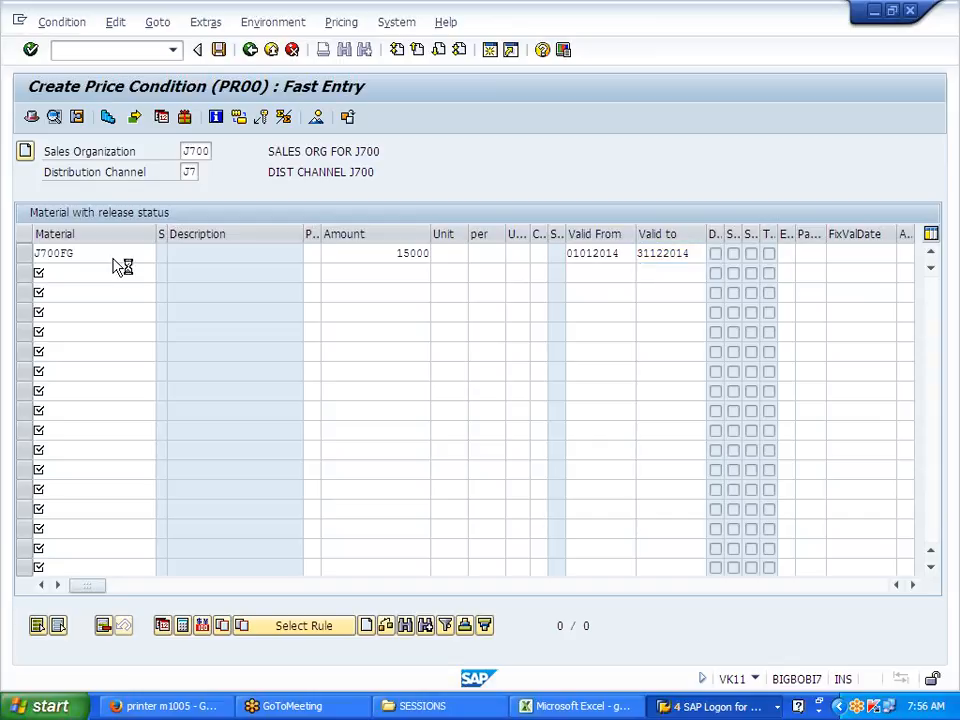
pyautogui.press('Return')
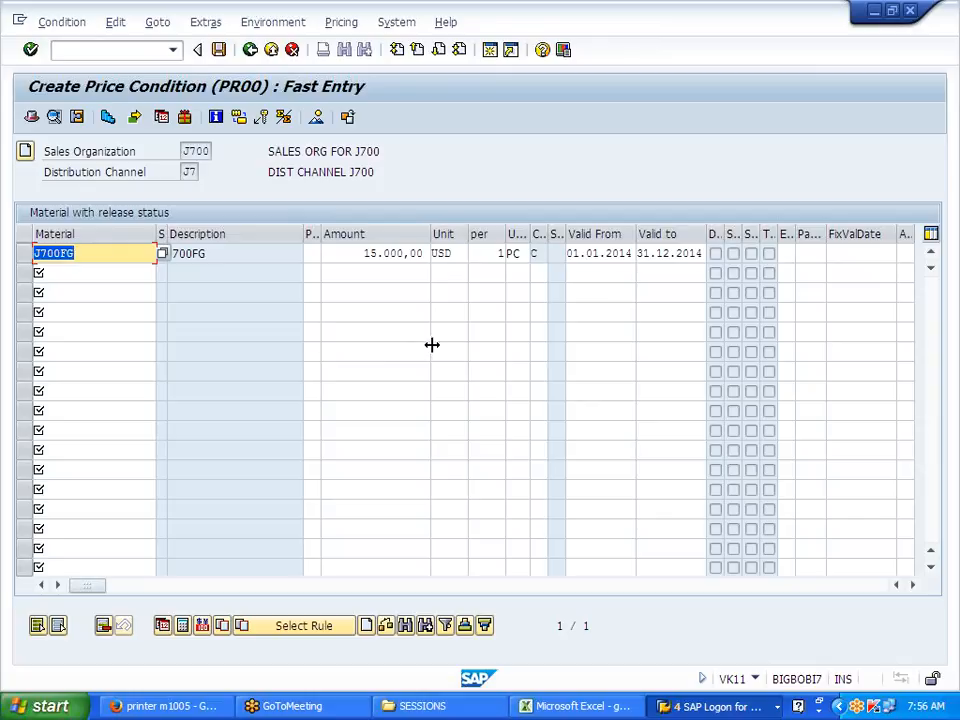
# Step: Save the J700FG price condition record and leave the entry screen
pyautogui.click(369, 253)
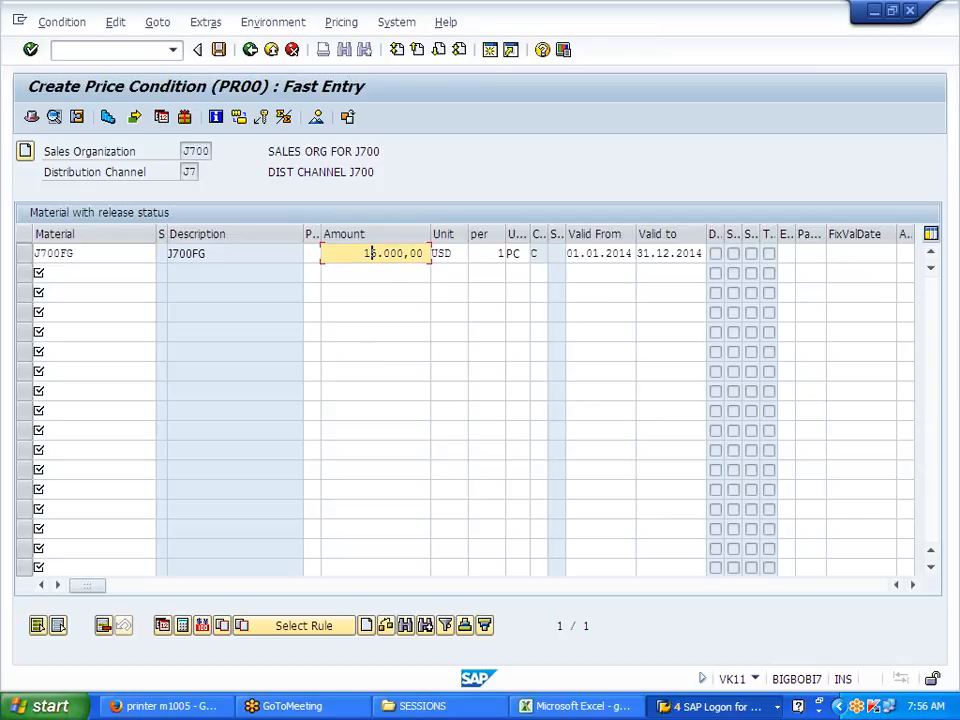
pyautogui.click(218, 51)
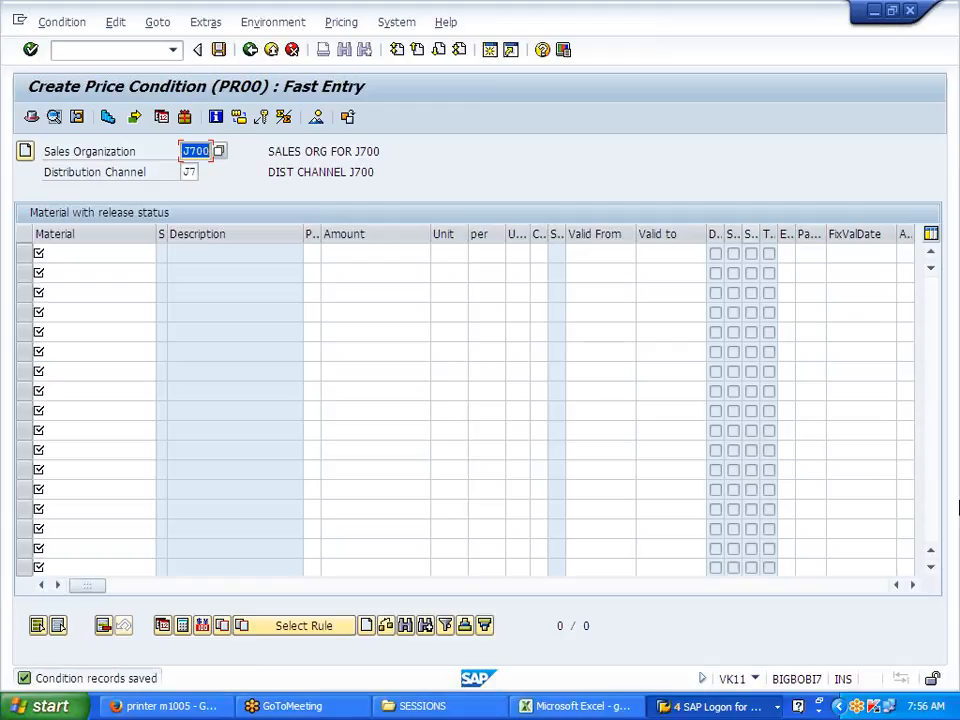
pyautogui.click(250, 49)
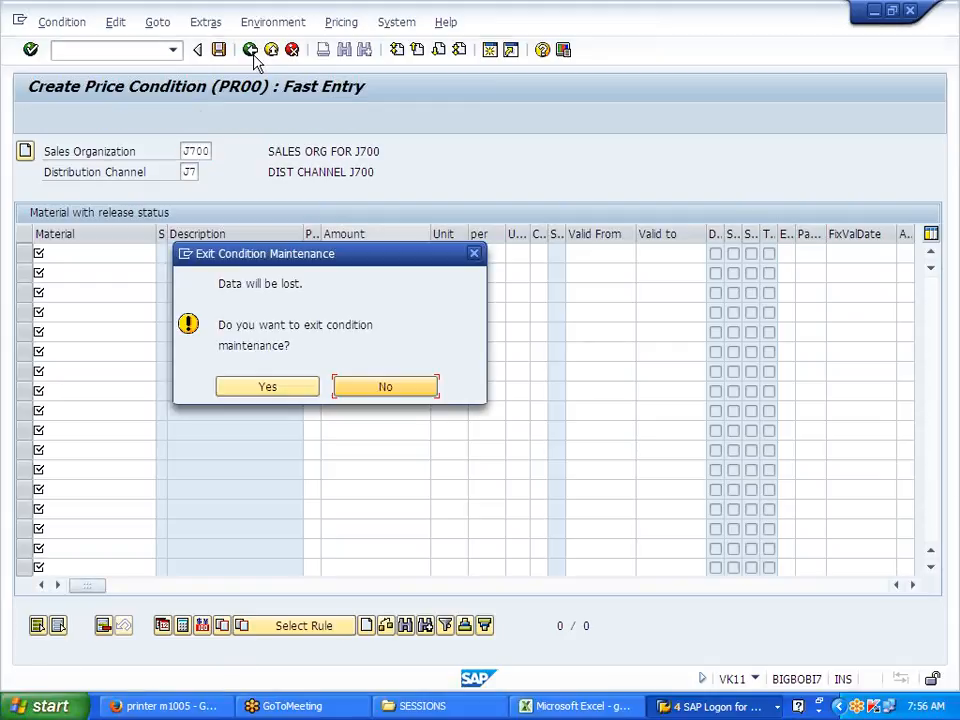
# Step: Confirm exiting condition maintenance and bring the Excel FI SD sheet back
pyautogui.click(298, 390)
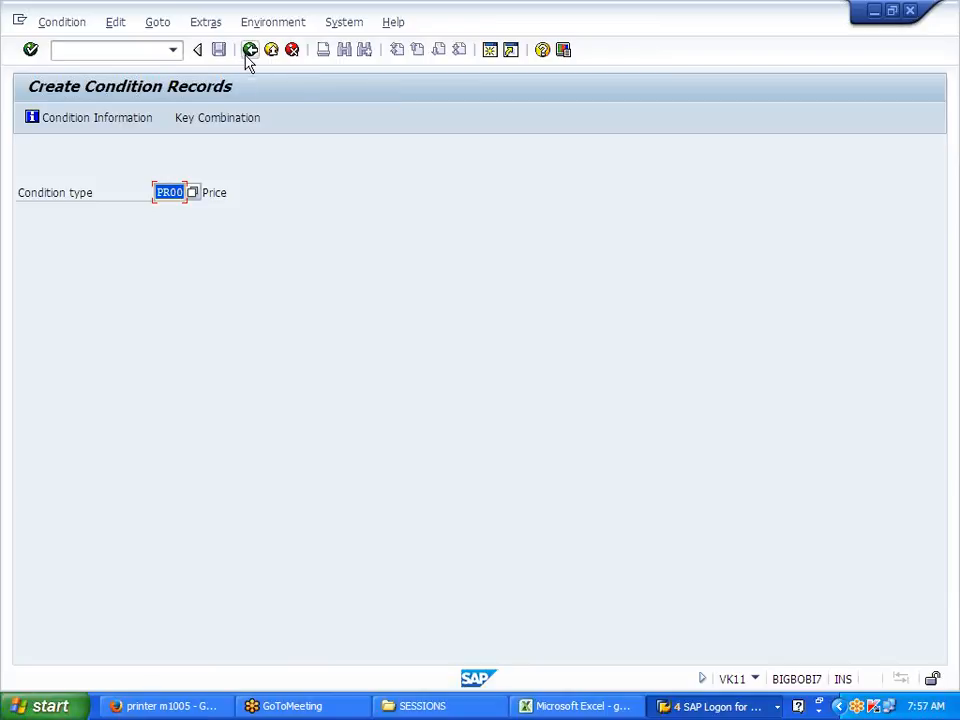
pyautogui.click(575, 706)
pyautogui.scroll(-6, 408, 572)
# Step: Enter the headings MASTER DATA, CUSTOMER - CENTRALLY and MATERIAL MASTER in column C from C53
pyautogui.scroll(-4, 408, 572)
pyautogui.click(178, 258)
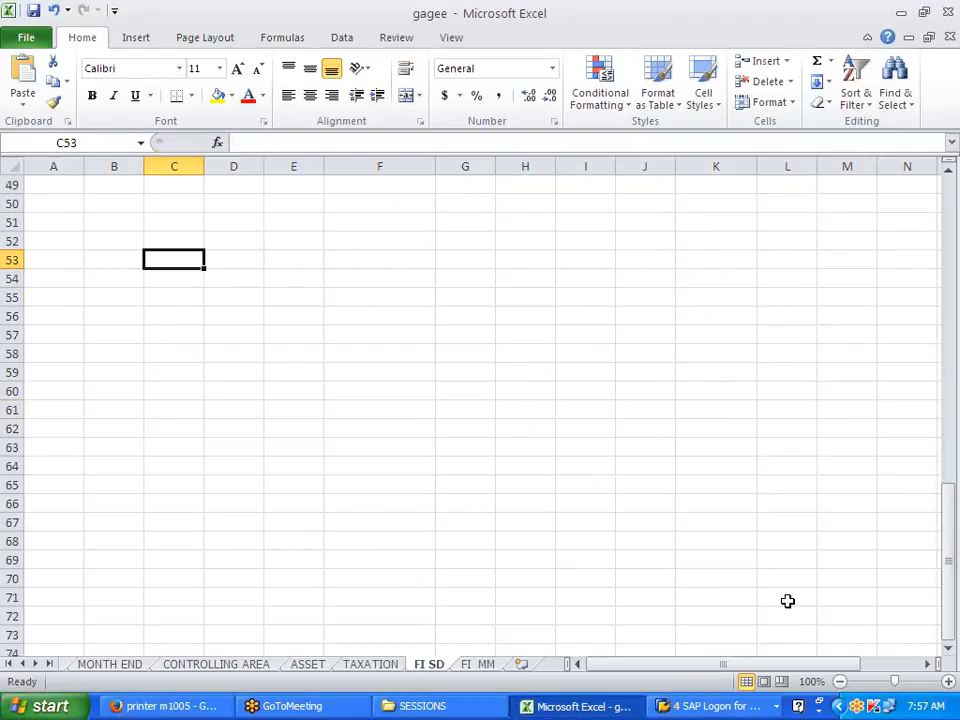
pyautogui.write('MASTER DATA')
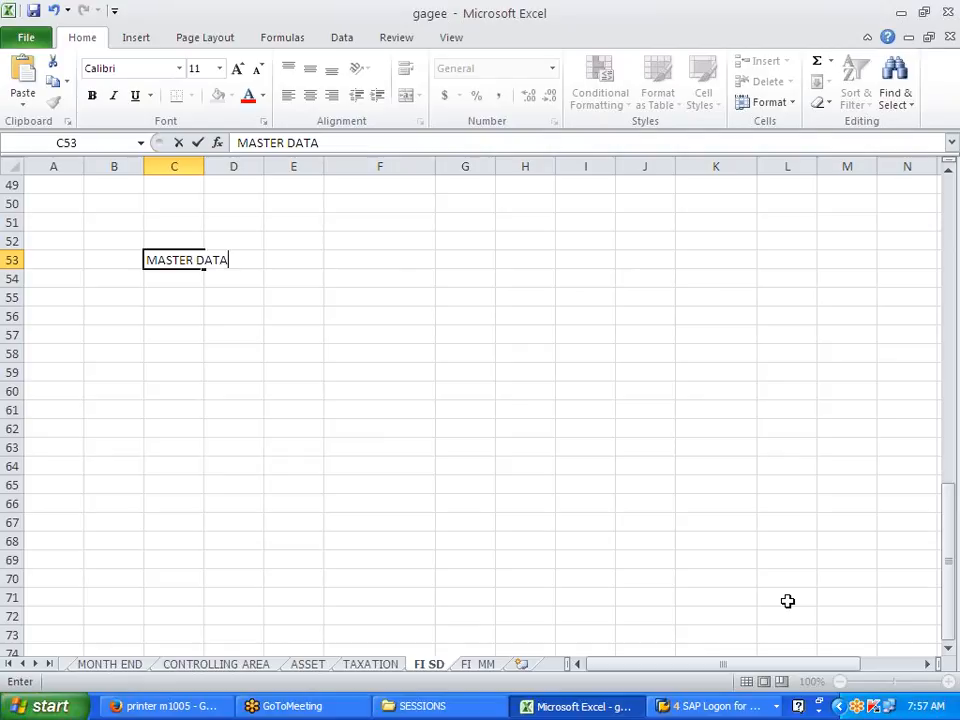
pyautogui.press('Return')
pyautogui.press('Return')
pyautogui.write('CU')
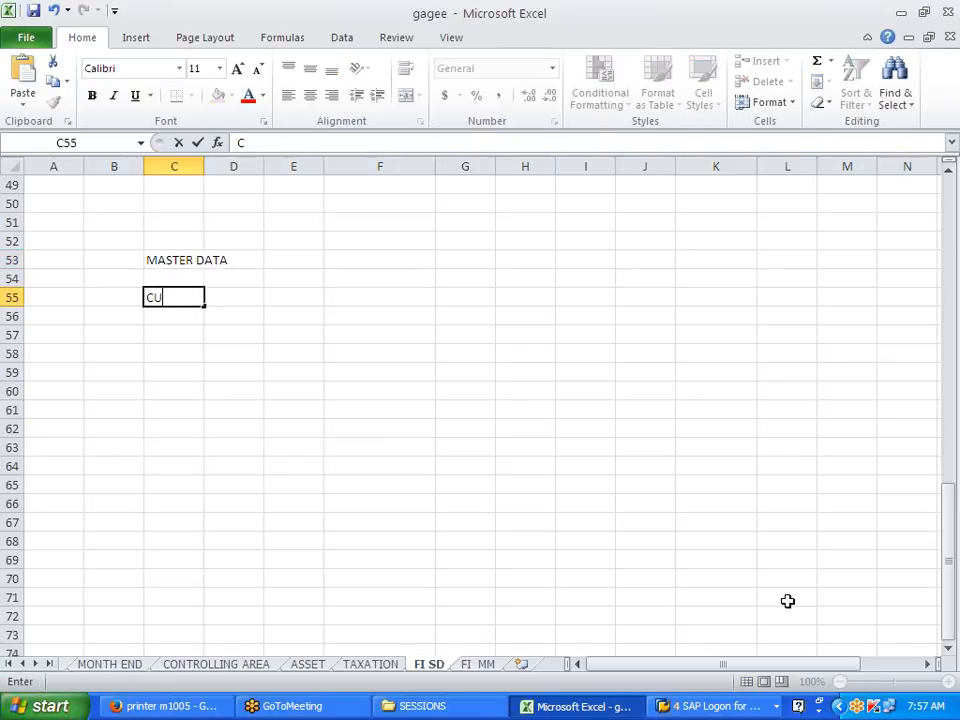
pyautogui.write('STOMER - CENTRALLY')
pyautogui.press('Return')
pyautogui.press('Return')
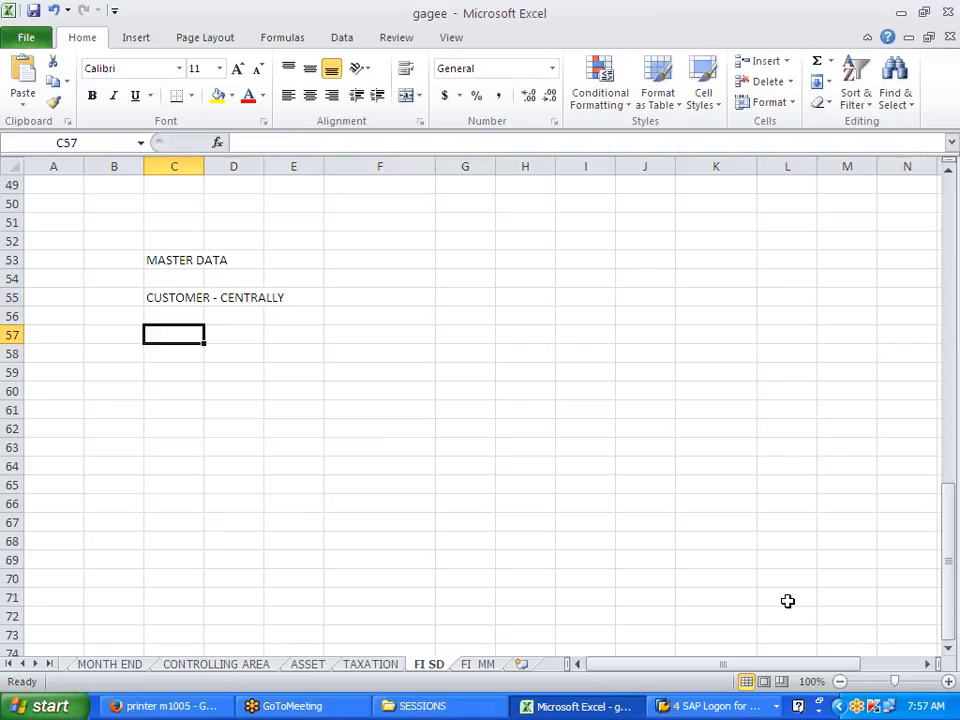
pyautogui.write('MAT')
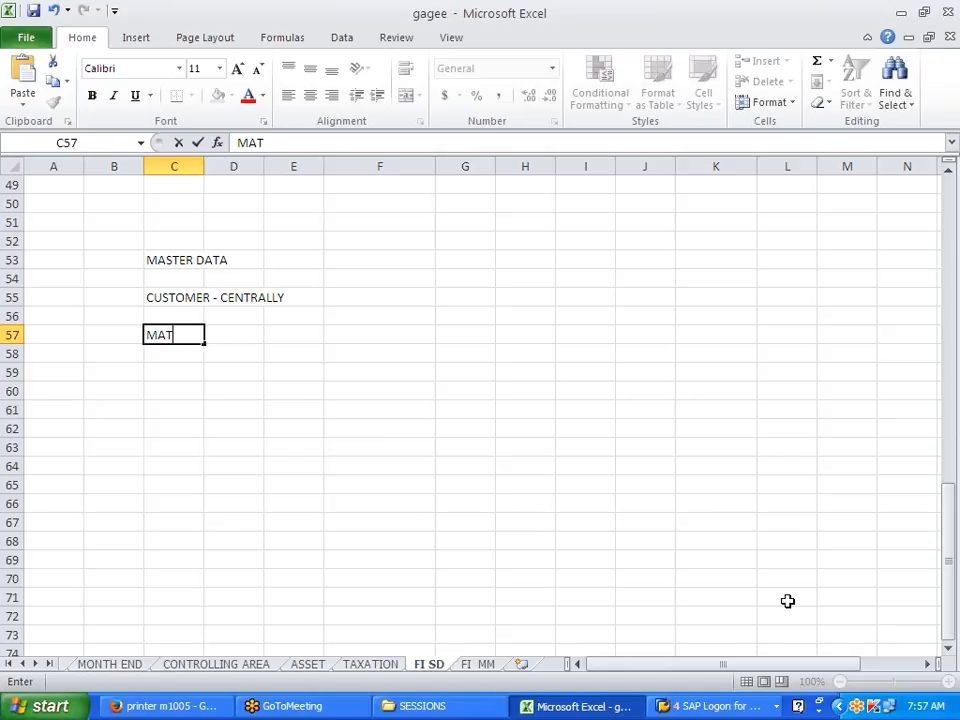
pyautogui.write('ERIAL MASTER')
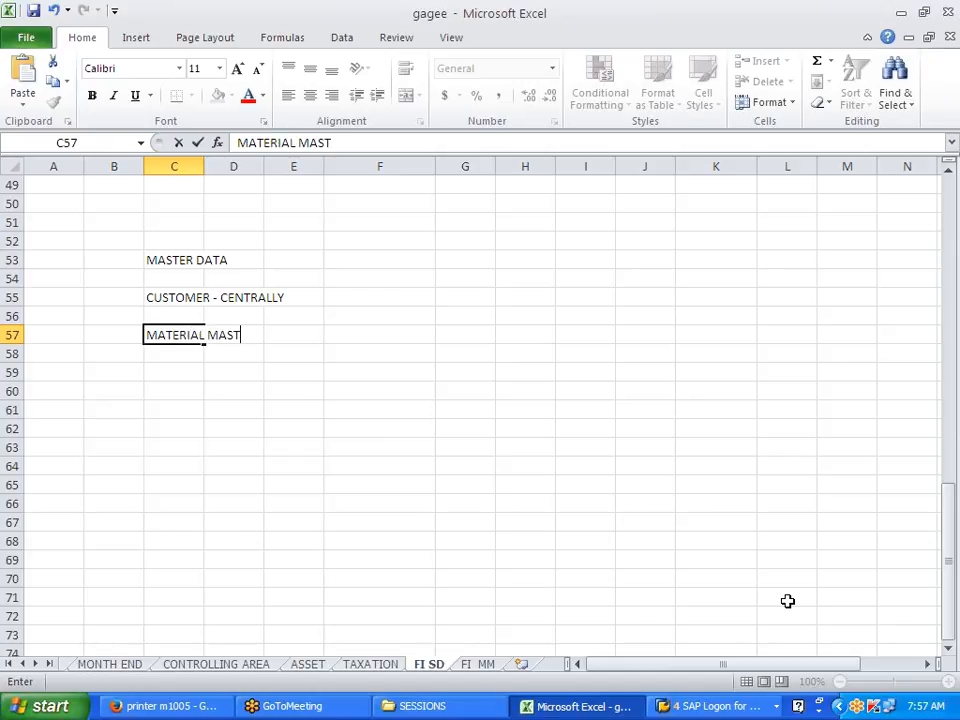
pyautogui.press('Return')
pyautogui.press('Return')
# Step: Add PRICE UPDATE in C59, then go back to SAP's main menu
pyautogui.press('Up')
pyautogui.press('Up')
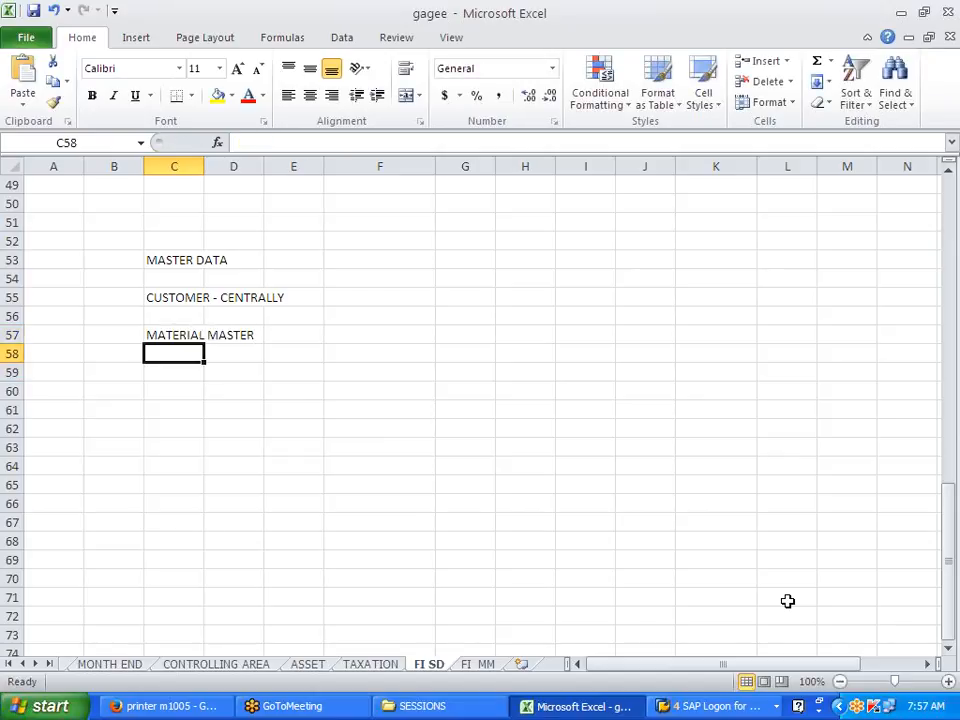
pyautogui.press('Down')
pyautogui.press('Down')
pyautogui.write('PR')
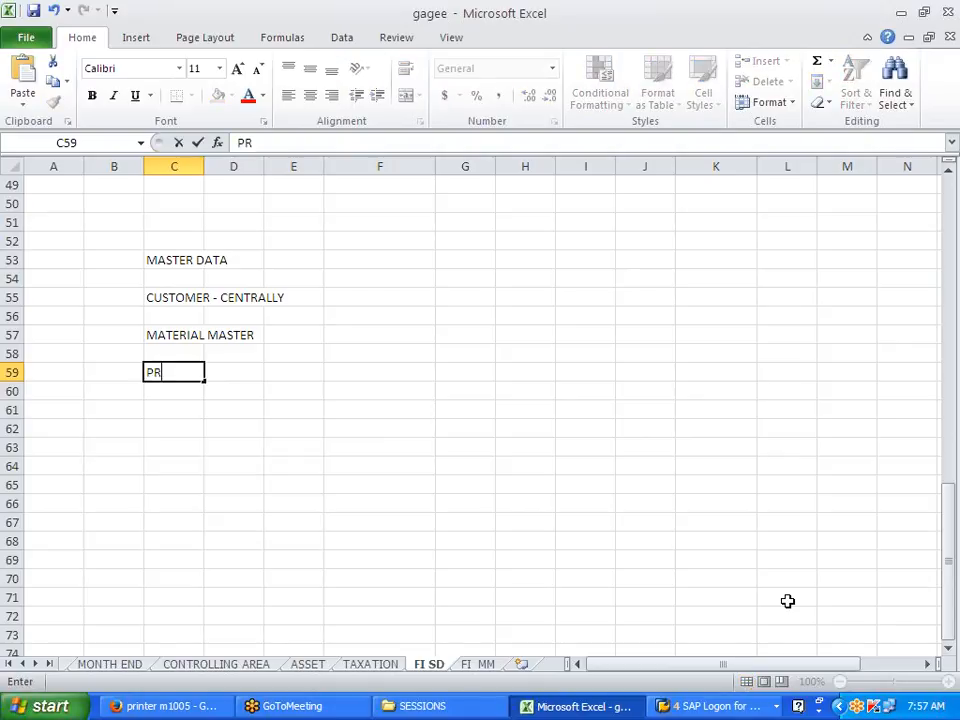
pyautogui.write('ICE UPDATE')
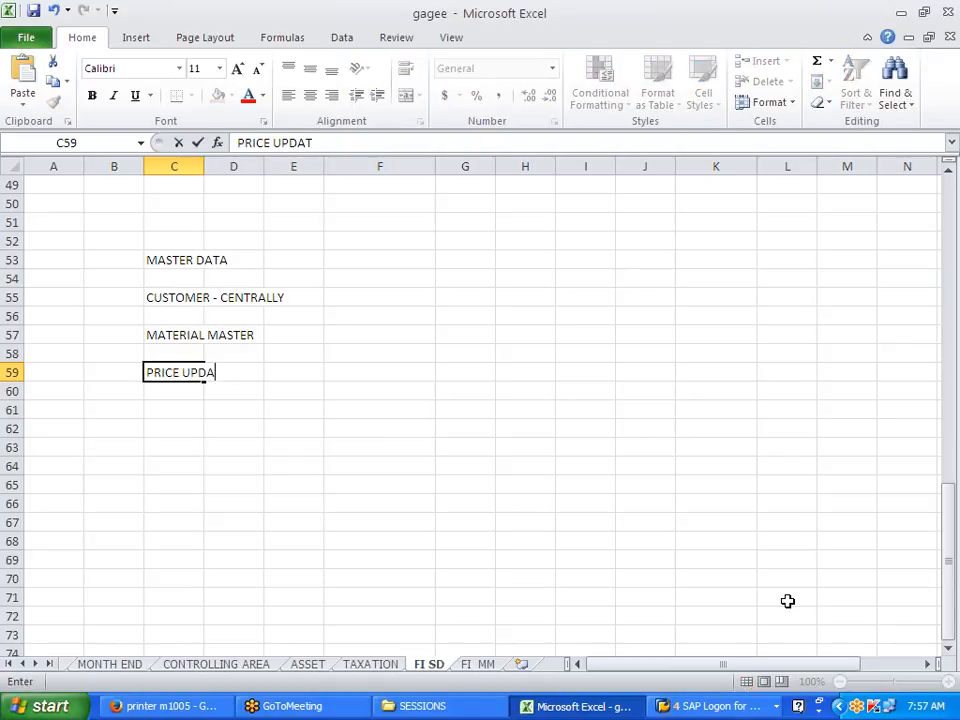
pyautogui.click(741, 541)
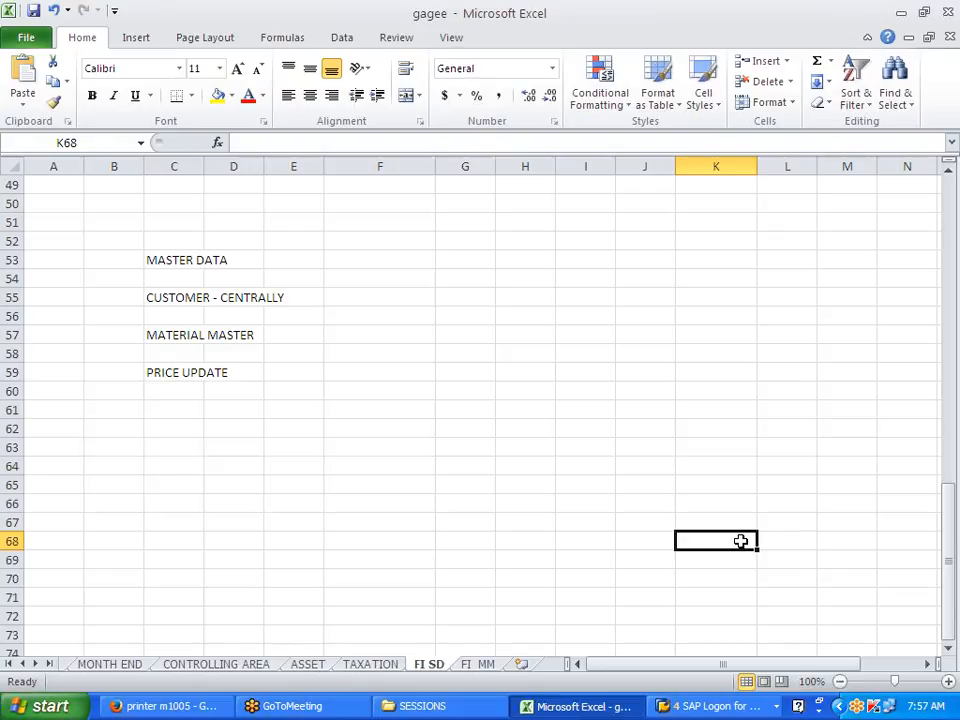
pyautogui.hotkey('alt', 'Tab')
pyautogui.click(251, 52)
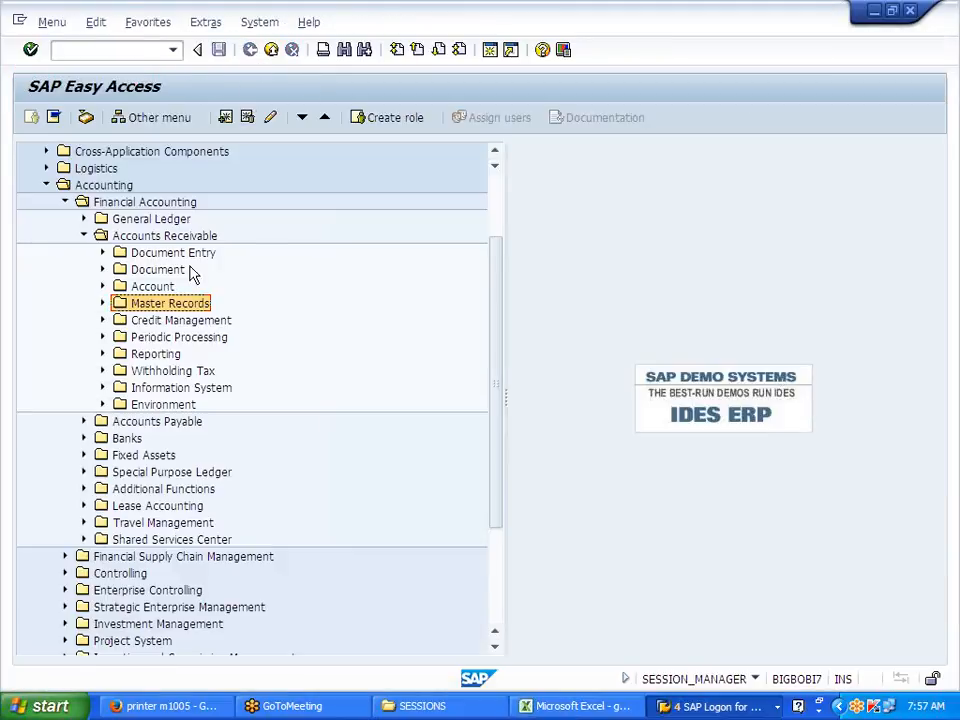
# Step: Bring the implementation guide window forward and collapse the Sales and Distribution branch
pyautogui.click(700, 706)
pyautogui.click(722, 658)
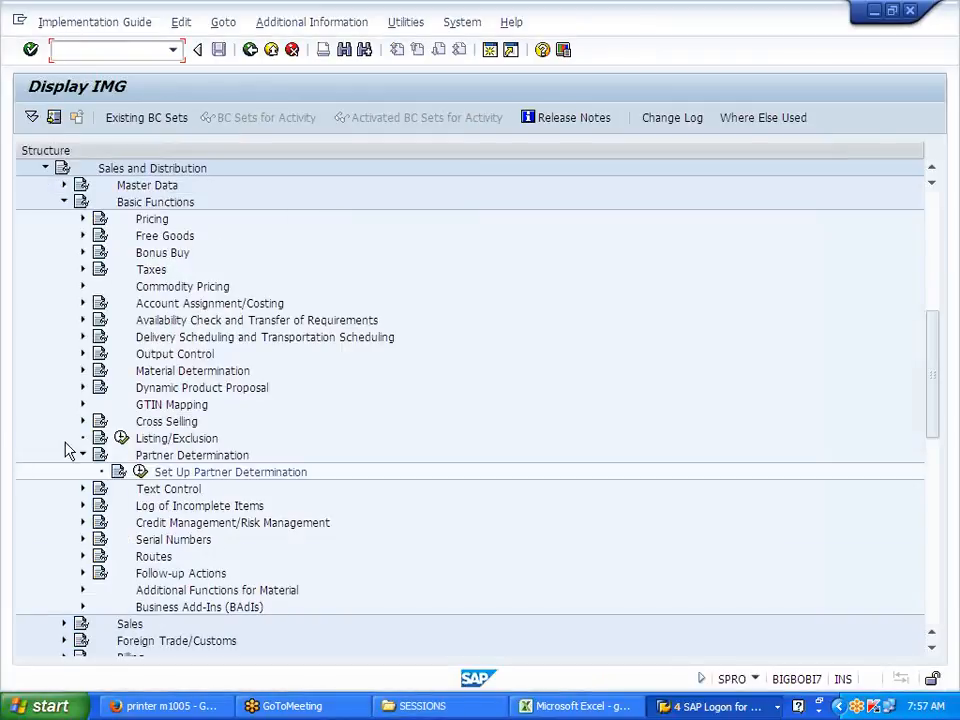
pyautogui.click(64, 203)
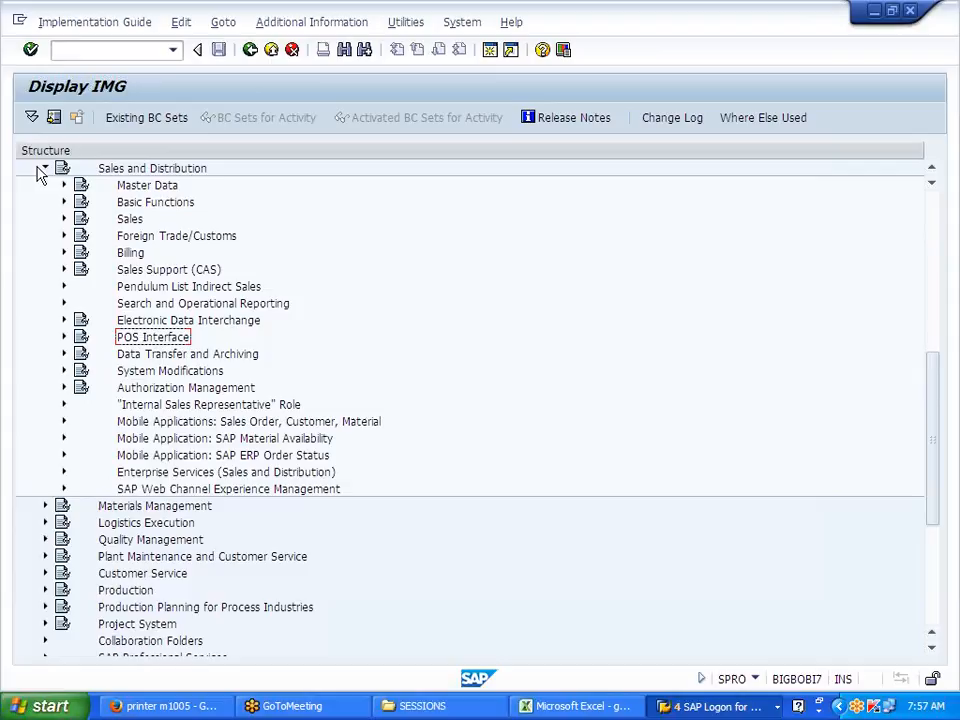
pyautogui.click(43, 170)
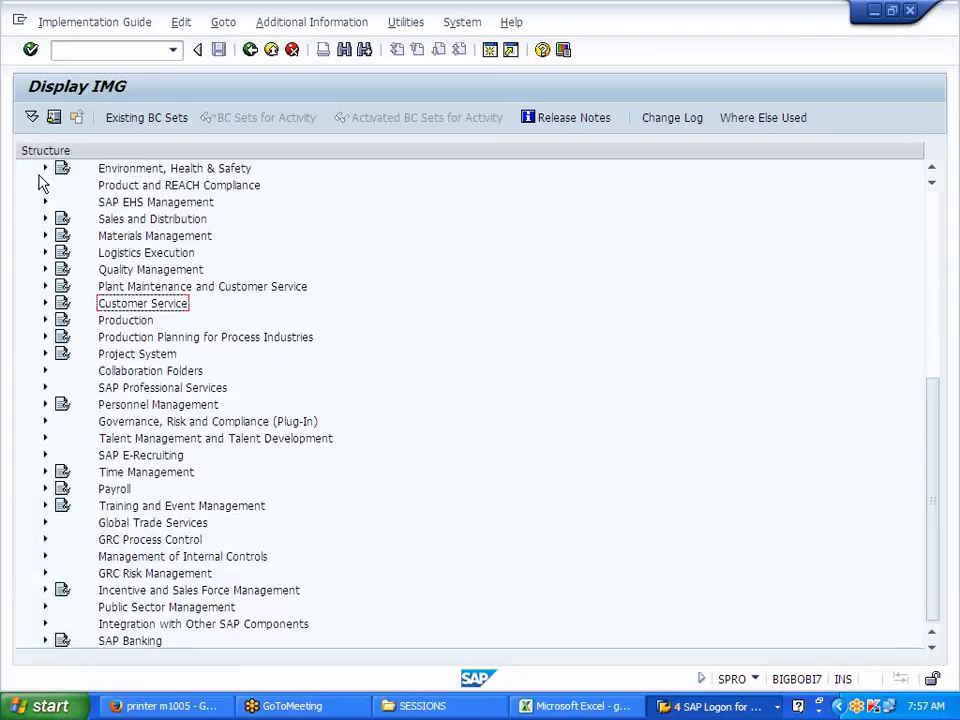
# Step: Expand Logistics Execution > Shipping > Basic Shipping Functions > Shipping Point Determination and run Assign Shipping Points
pyautogui.click(42, 254)
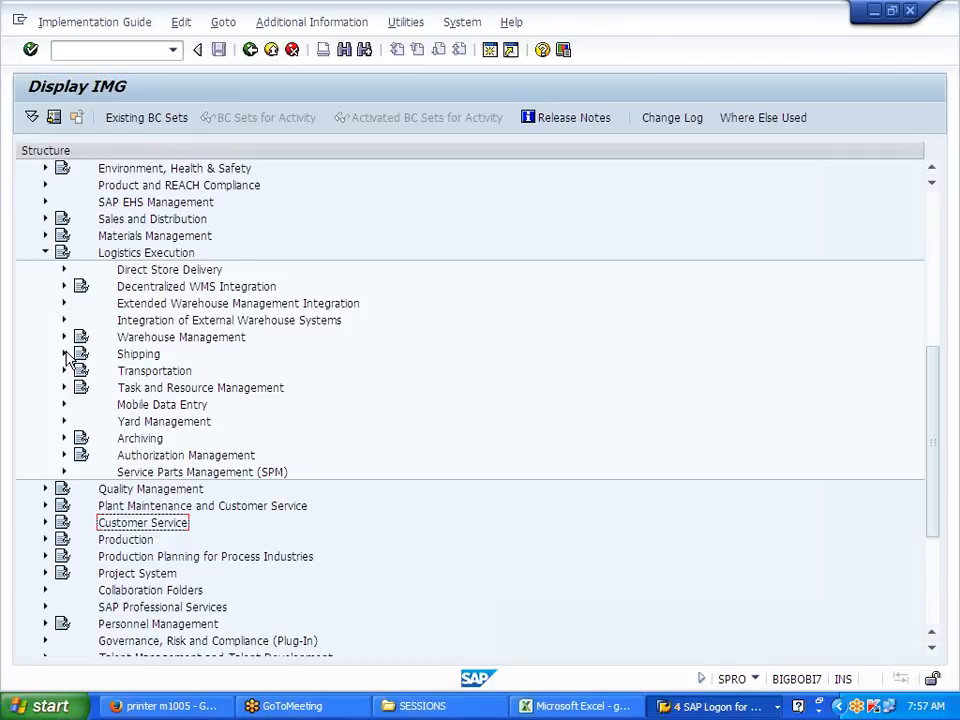
pyautogui.click(64, 354)
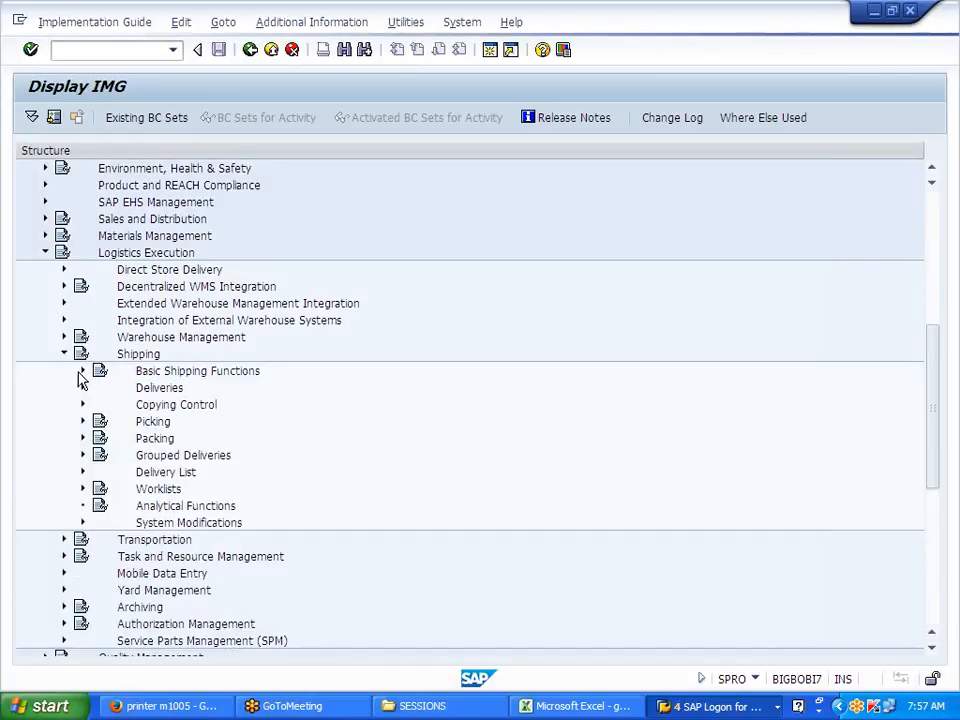
pyautogui.click(83, 371)
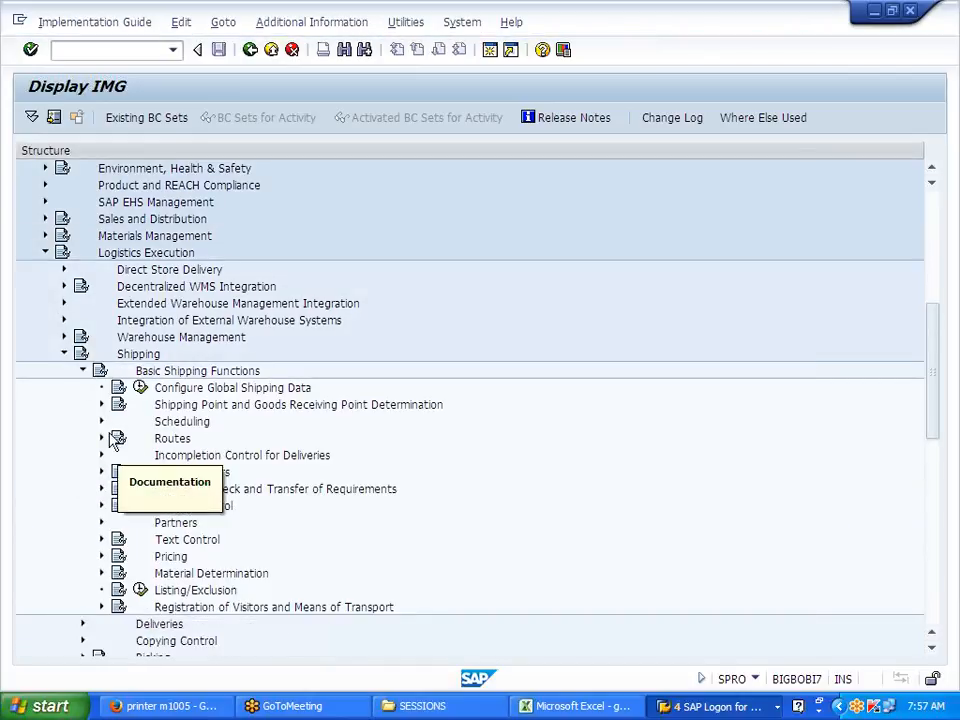
pyautogui.click(102, 406)
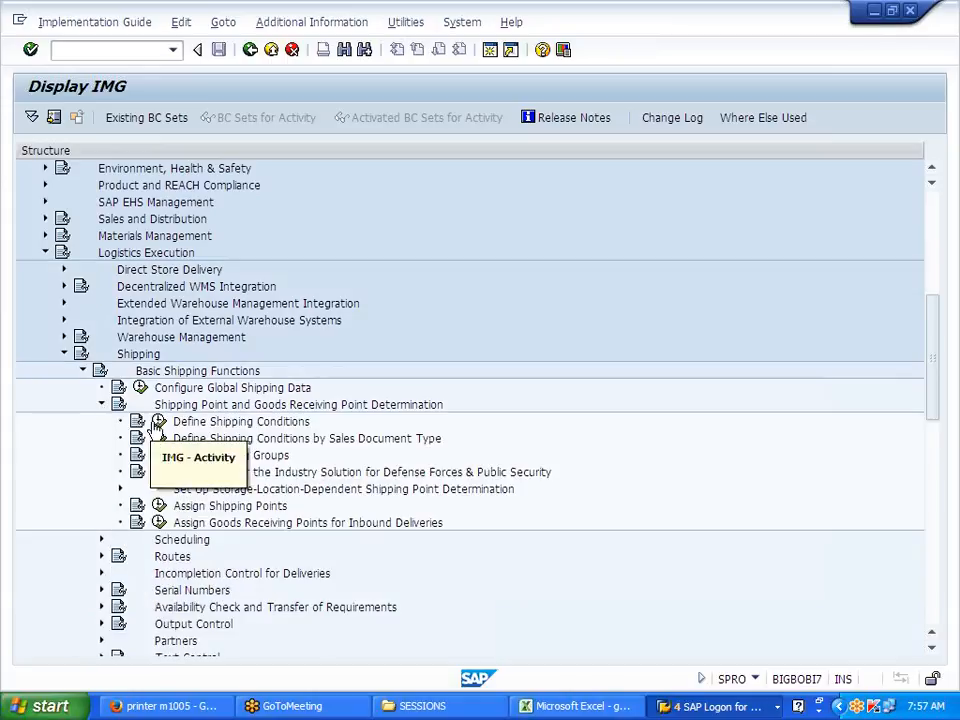
pyautogui.click(256, 510)
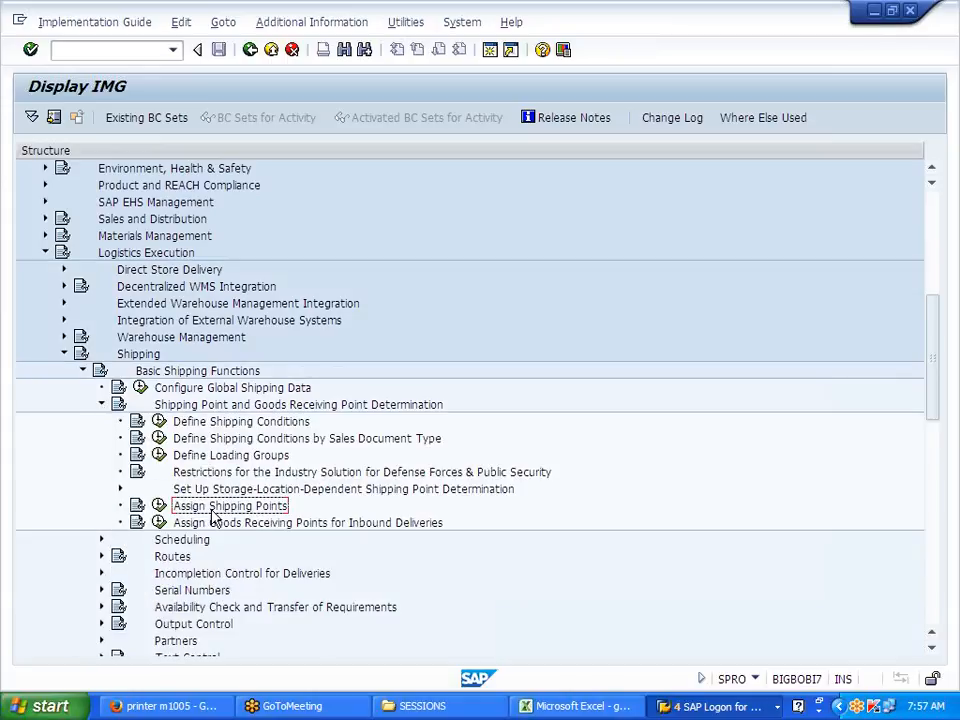
pyautogui.click(159, 506)
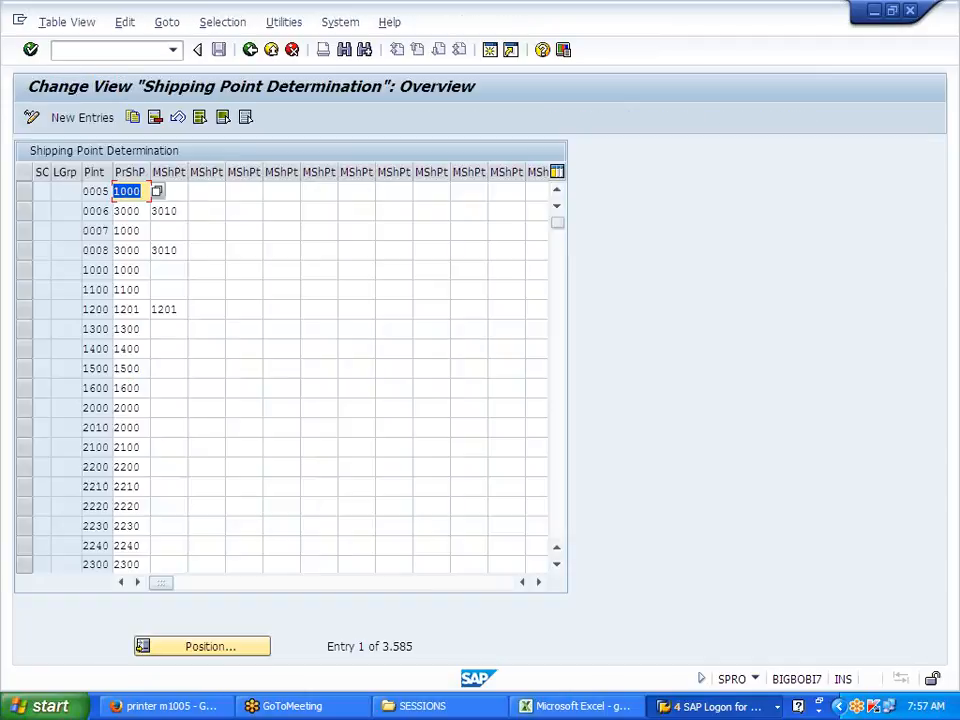
# Step: Add a new entry: shipping condition 02, loading group 0001, plant J700, shipping point J700
pyautogui.click(85, 120)
pyautogui.click(58, 192)
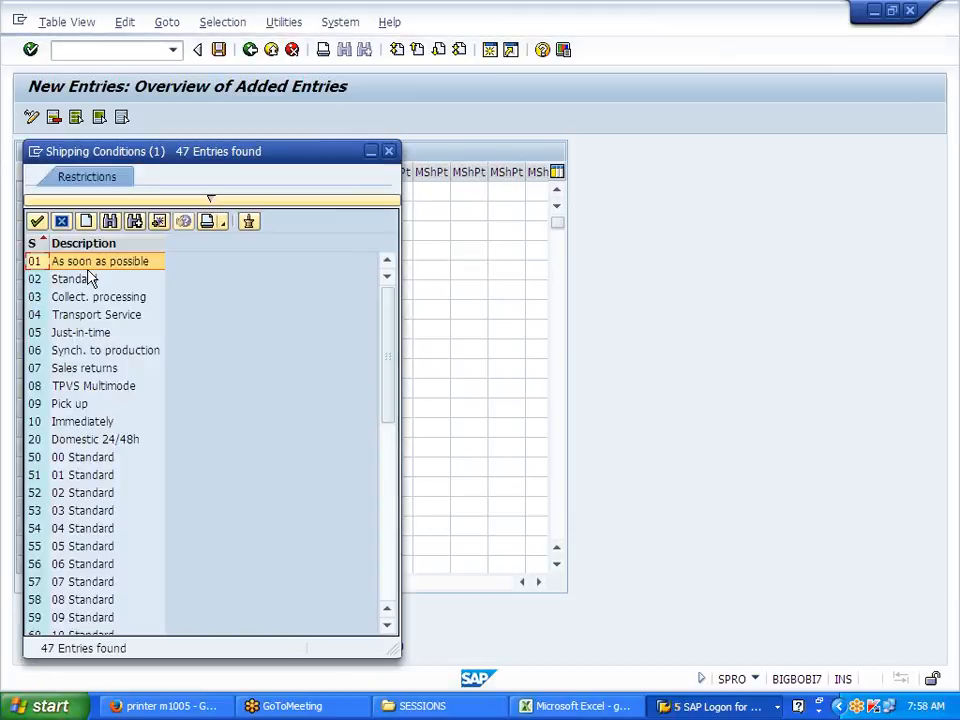
pyautogui.doubleClick(80, 280)
pyautogui.click(66, 191)
pyautogui.click(88, 192)
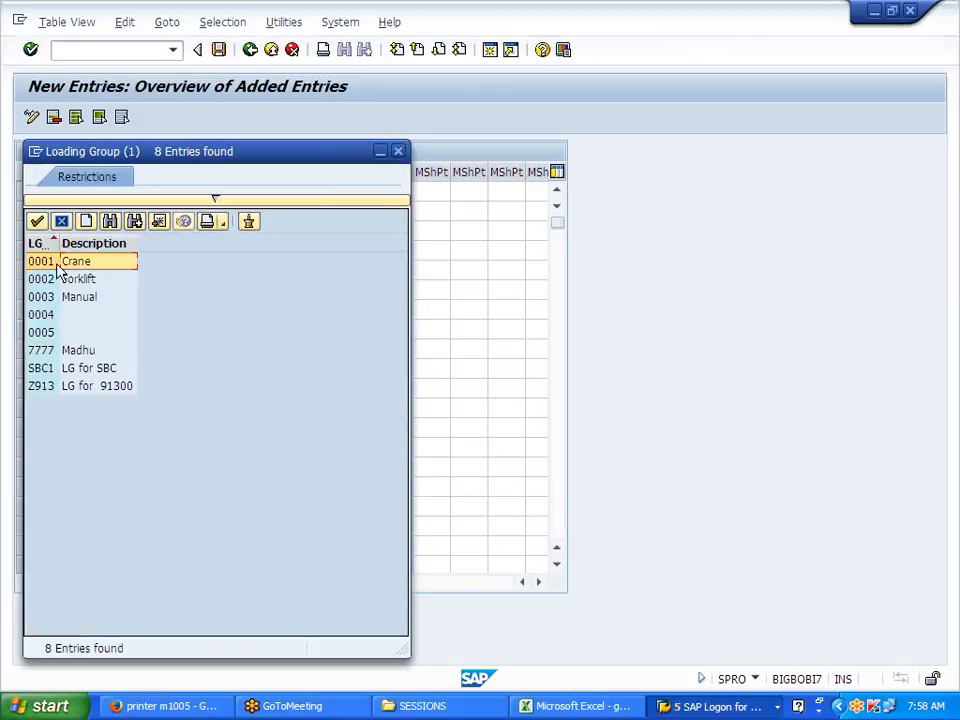
pyautogui.doubleClick(58, 260)
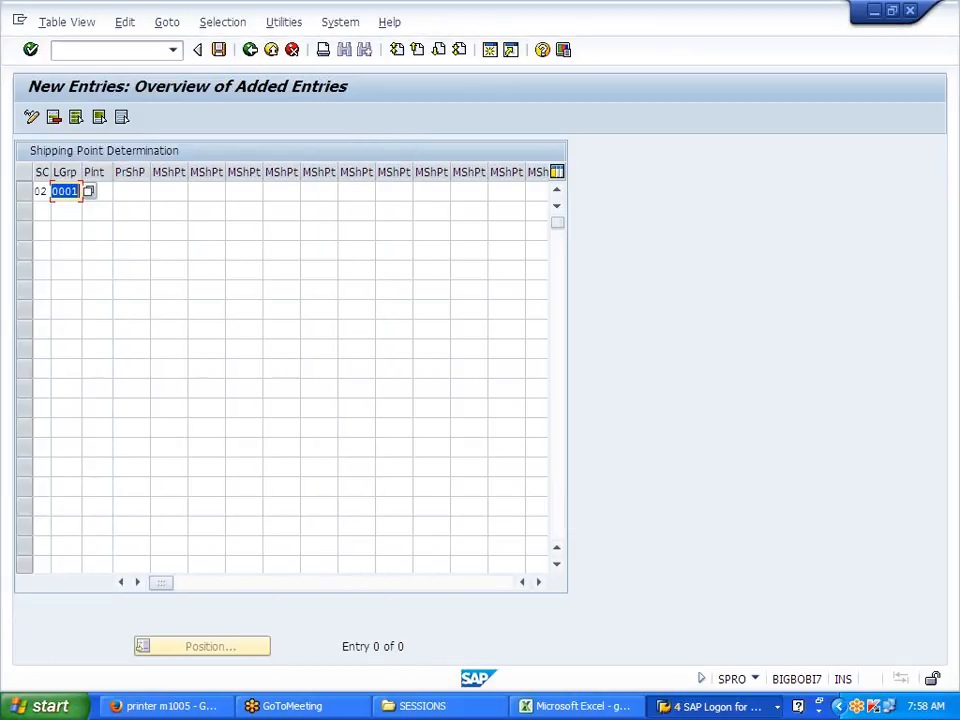
pyautogui.click(97, 191)
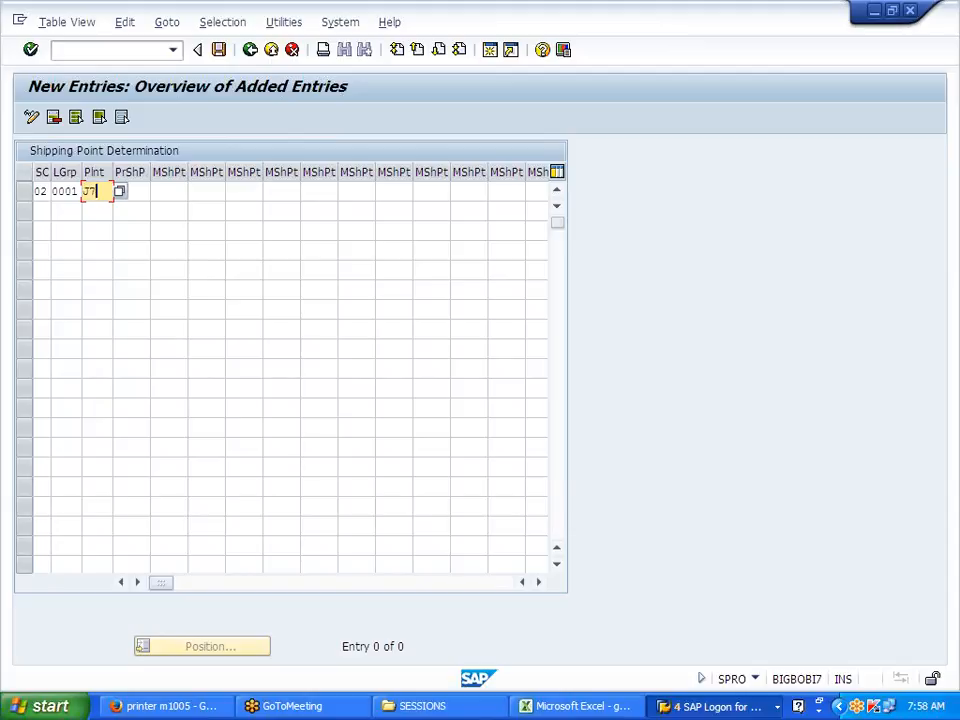
pyautogui.press('Tab')
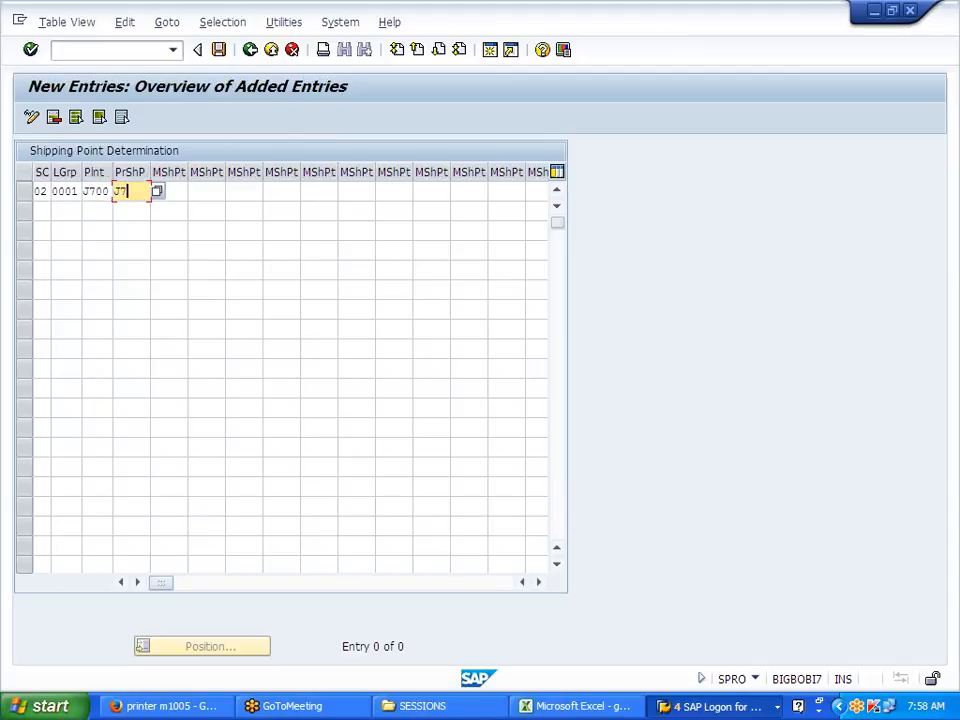
pyautogui.press('Tab')
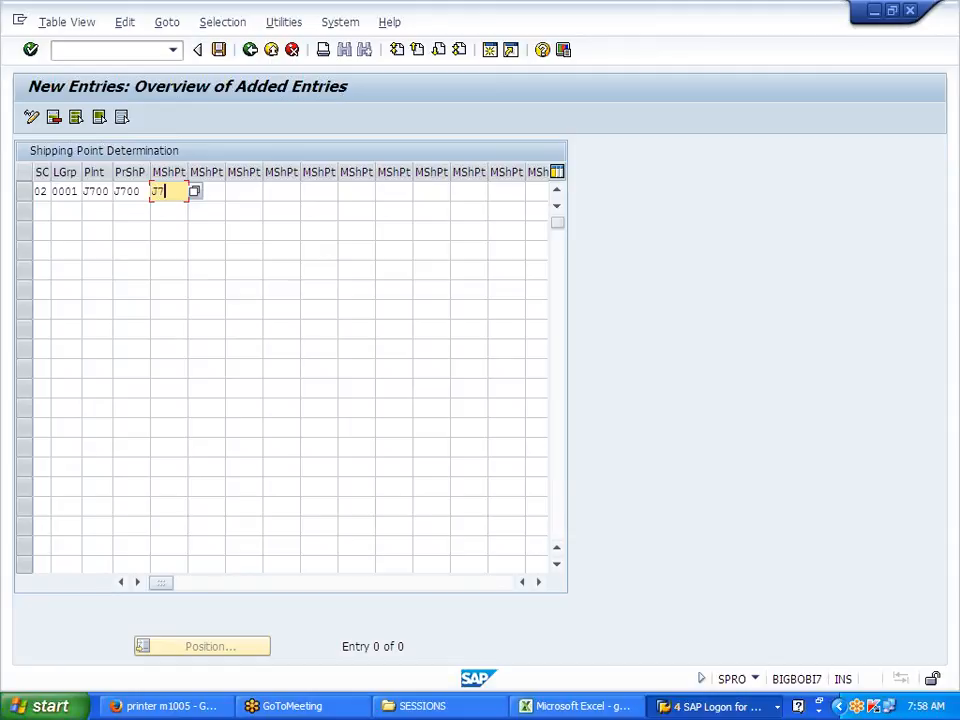
pyautogui.press('Return')
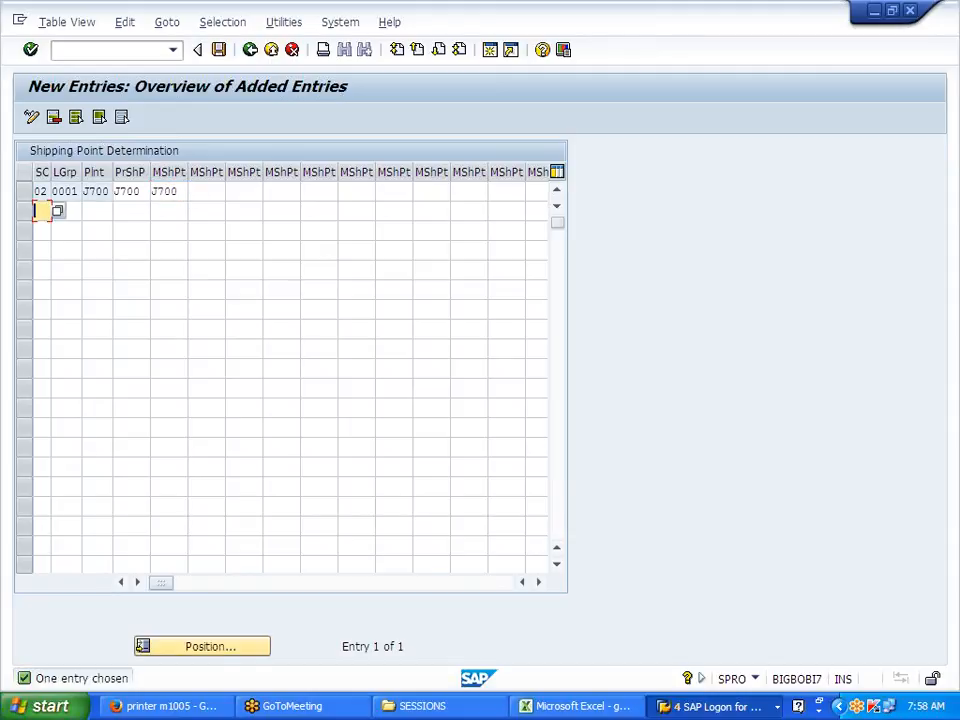
# Step: Save the entry to a customizing request and go back to the implementation guide tree
pyautogui.click(218, 50)
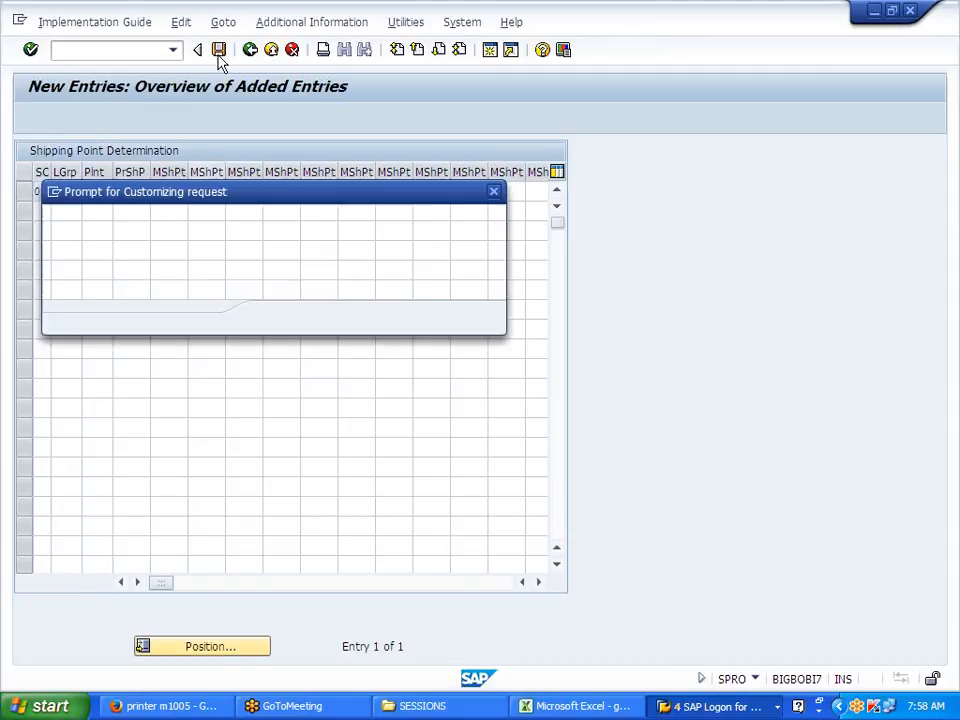
pyautogui.click(277, 318)
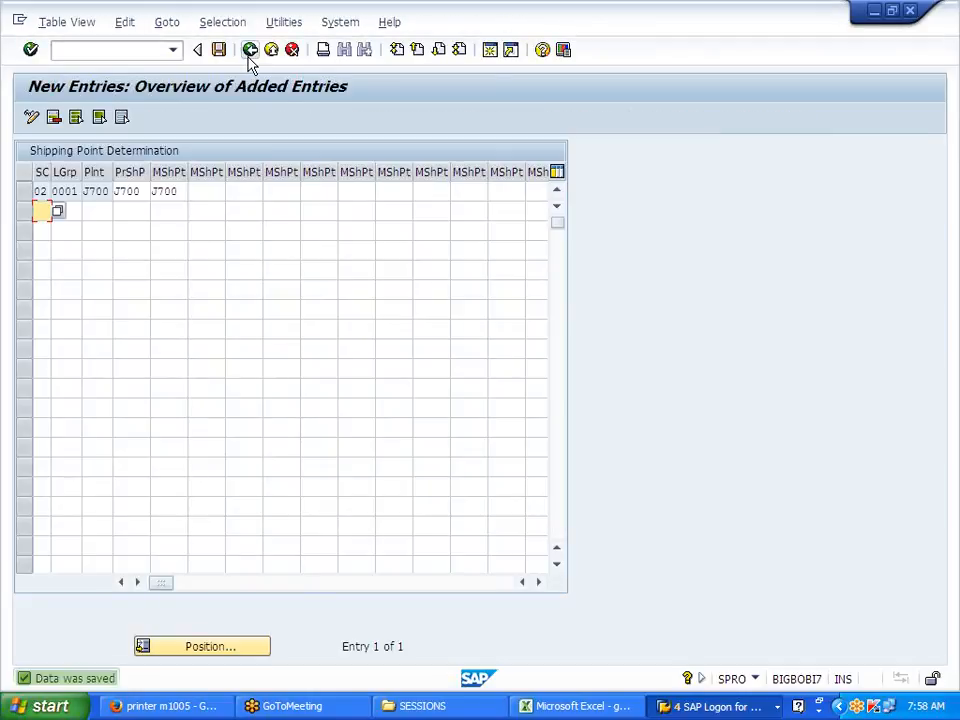
pyautogui.click(248, 58)
pyautogui.click(248, 58)
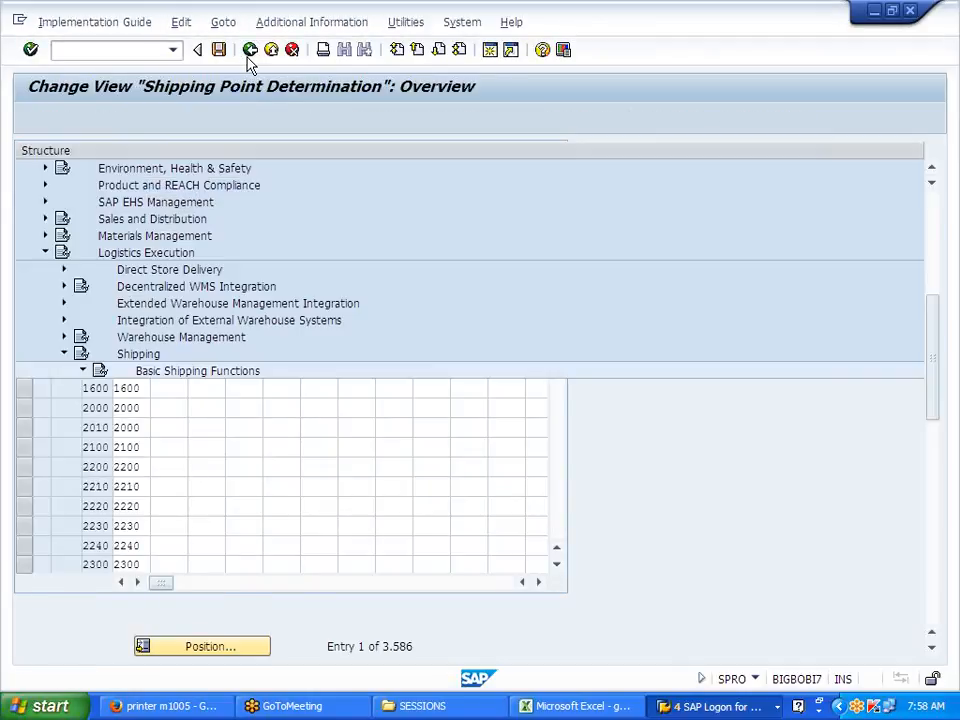
# Step: Collapse the Shipping branches and switch to the Excel workbook around row 63
pyautogui.click(101, 404)
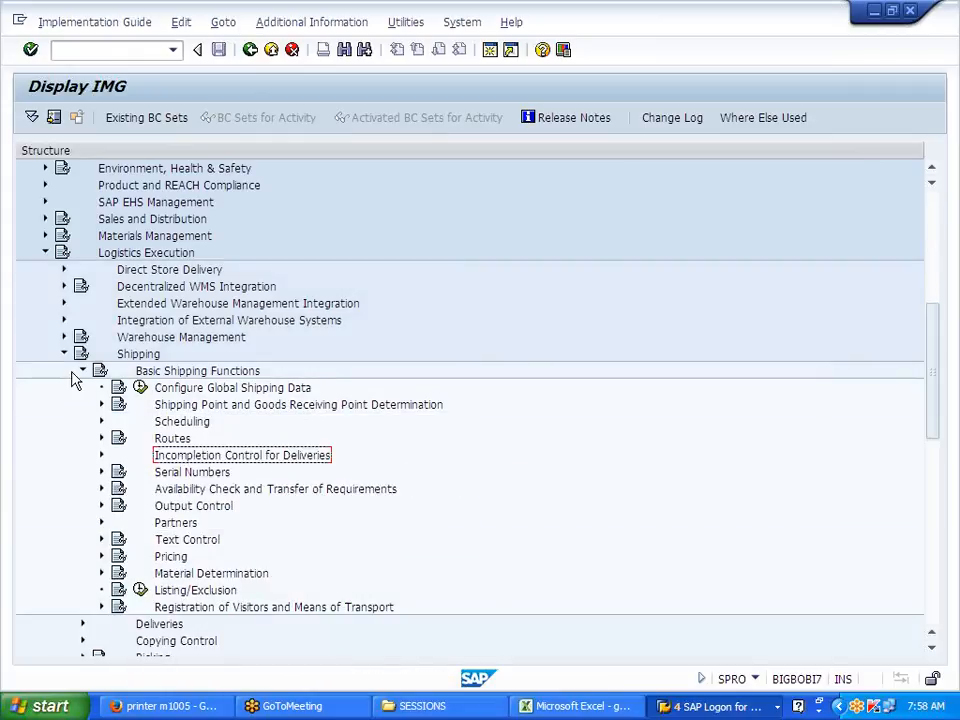
pyautogui.click(64, 354)
pyautogui.hotkey('alt', 'Tab')
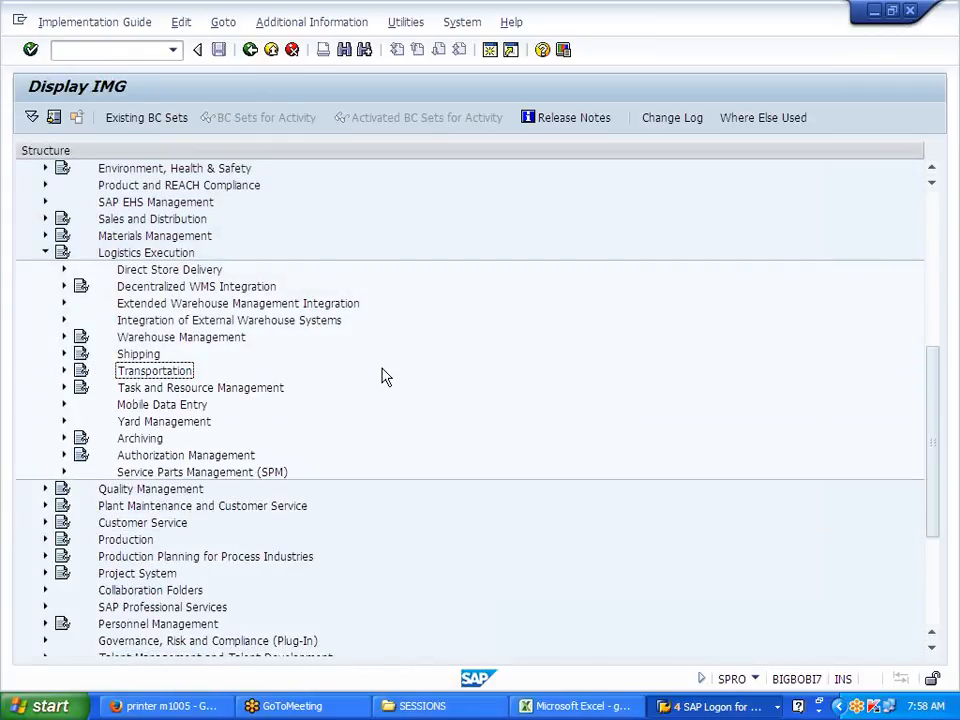
pyautogui.click(607, 708)
pyautogui.scroll(4, 270, 458)
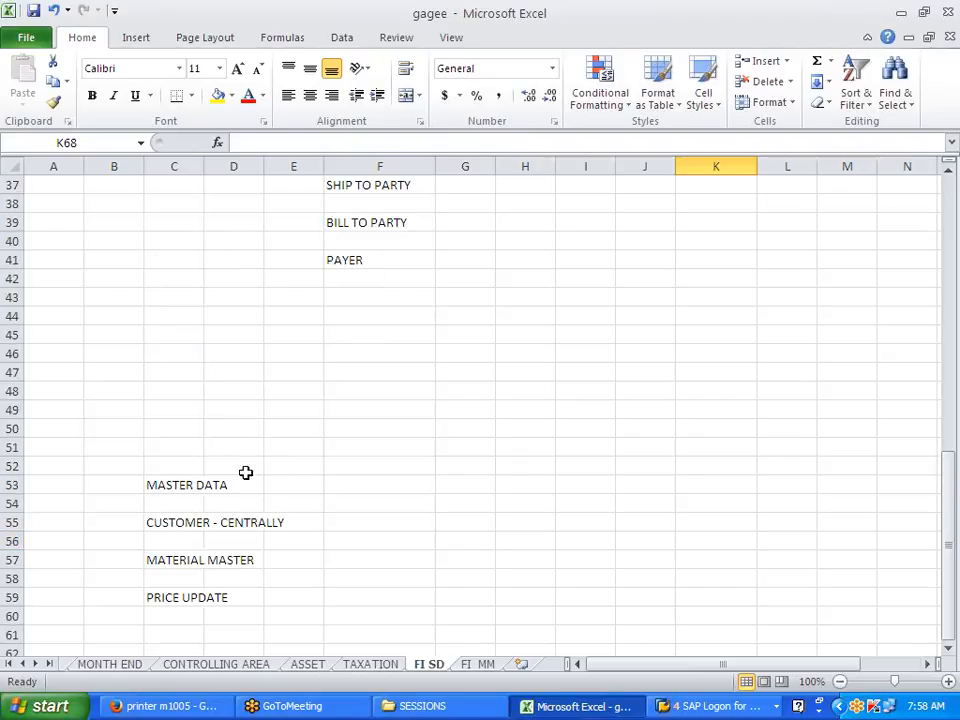
pyautogui.scroll(-8, 251, 469)
# Step: Enter TESTING in D63 and OTC in D64, then return to SAP Easy Access
pyautogui.click(237, 226)
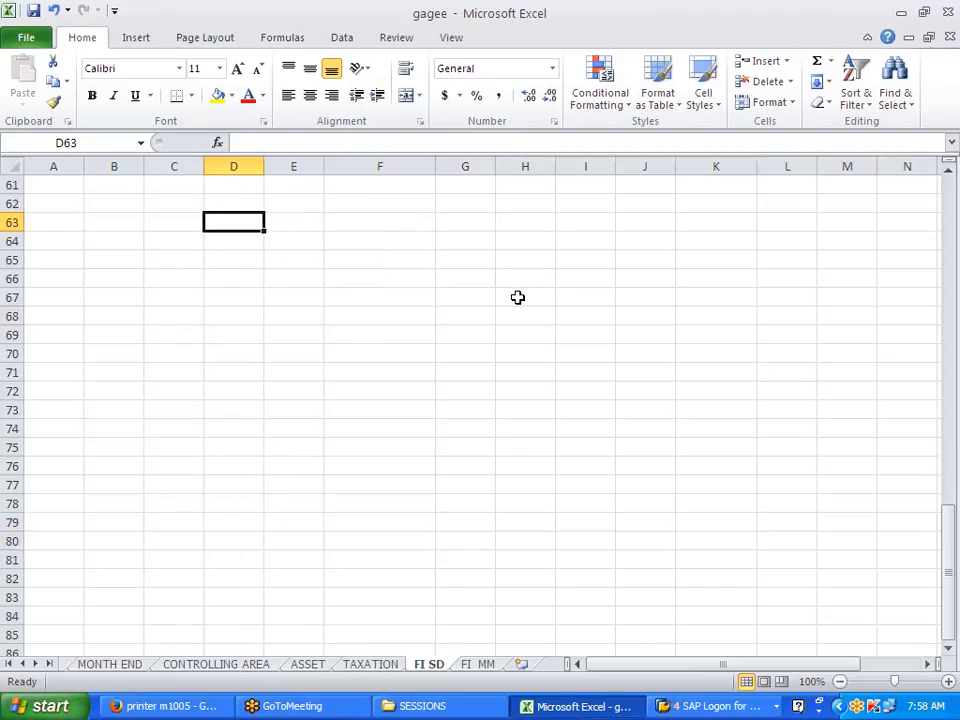
pyautogui.write('TEST')
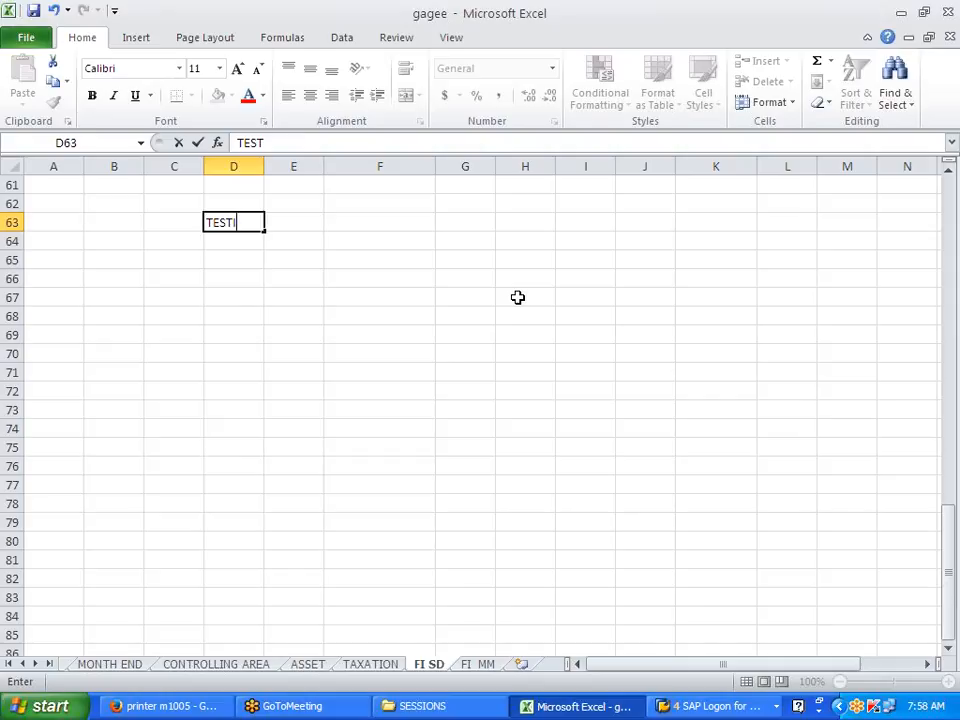
pyautogui.press('Return')
pyautogui.press('Return')
pyautogui.press('Return')
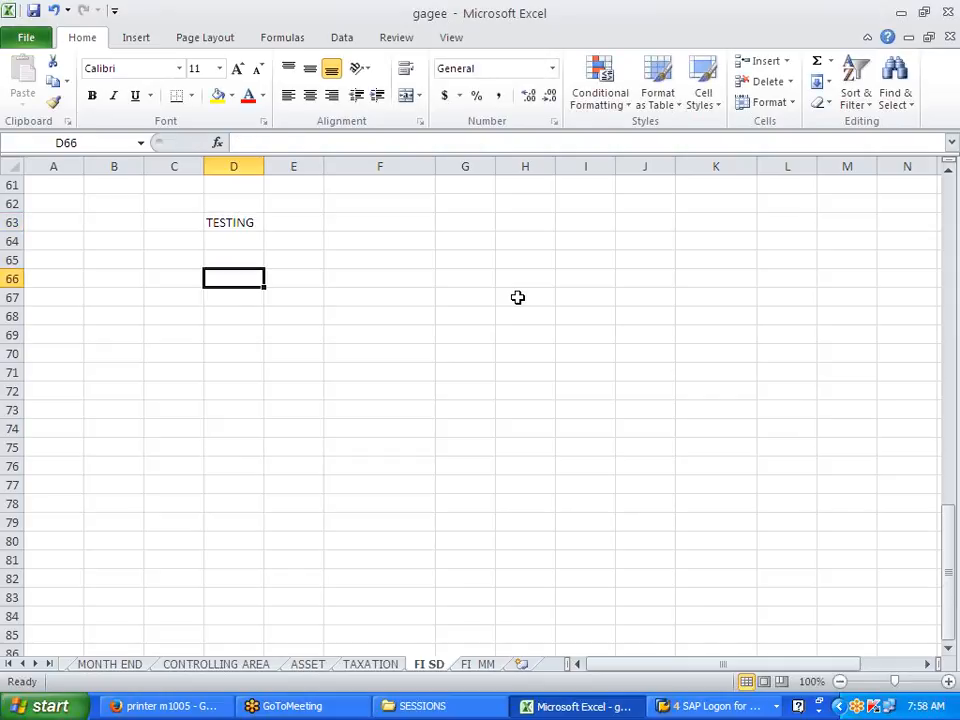
pyautogui.press('Up')
pyautogui.press('Up')
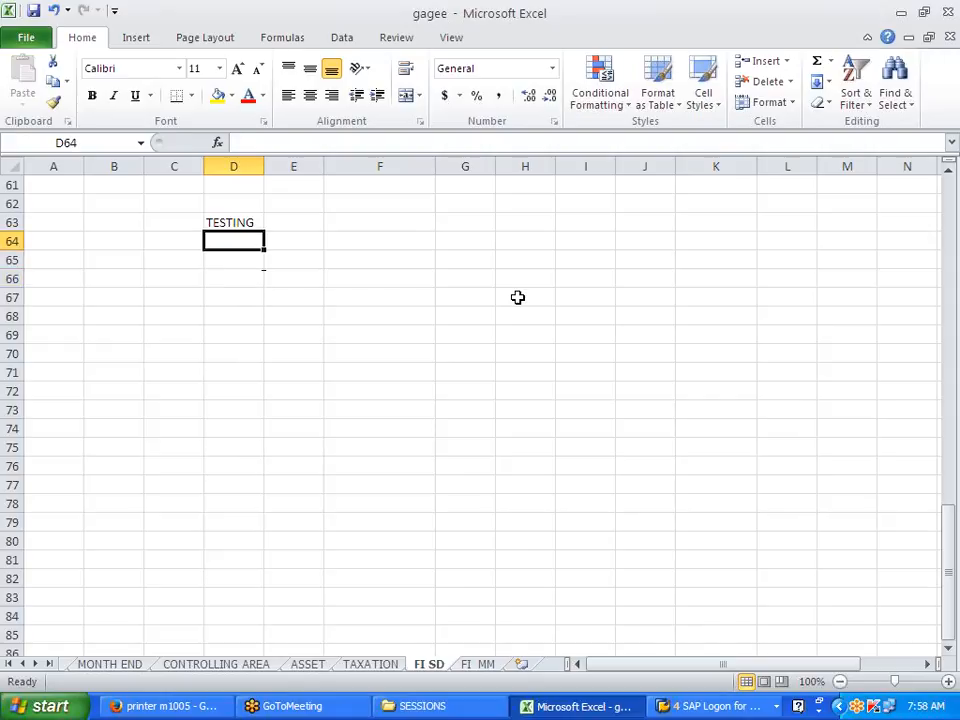
pyautogui.write('OTC')
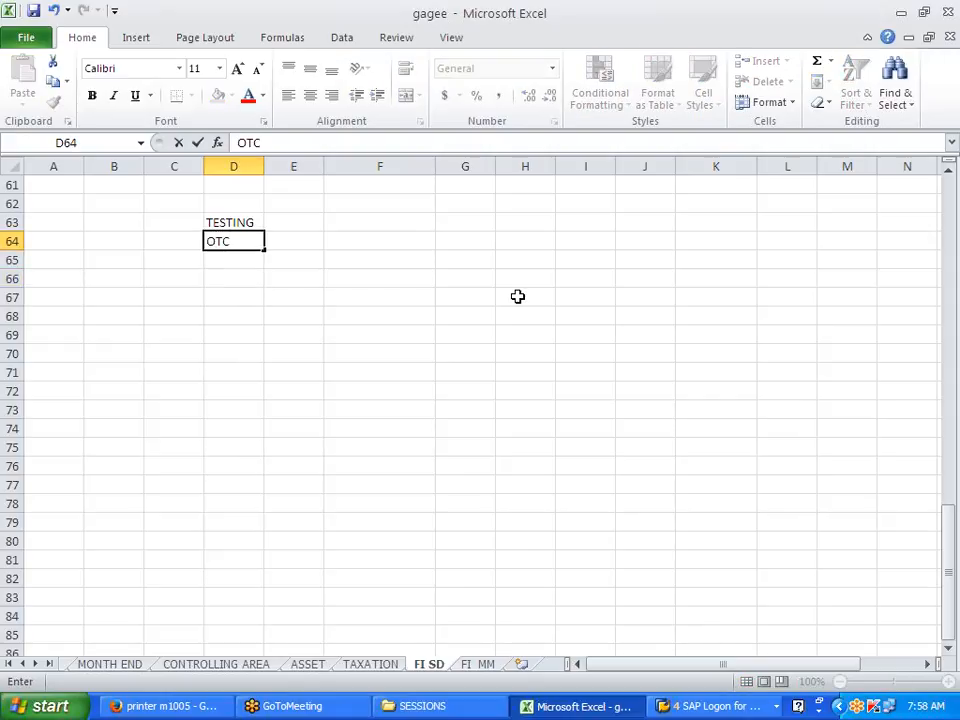
pyautogui.click(517, 297)
pyautogui.click(245, 280)
pyautogui.hotkey('alt', 'Tab')
# Step: Collapse the Accounting folders and expand Logistics > Sales and Distribution > Sales > Inquiry
pyautogui.click(85, 235)
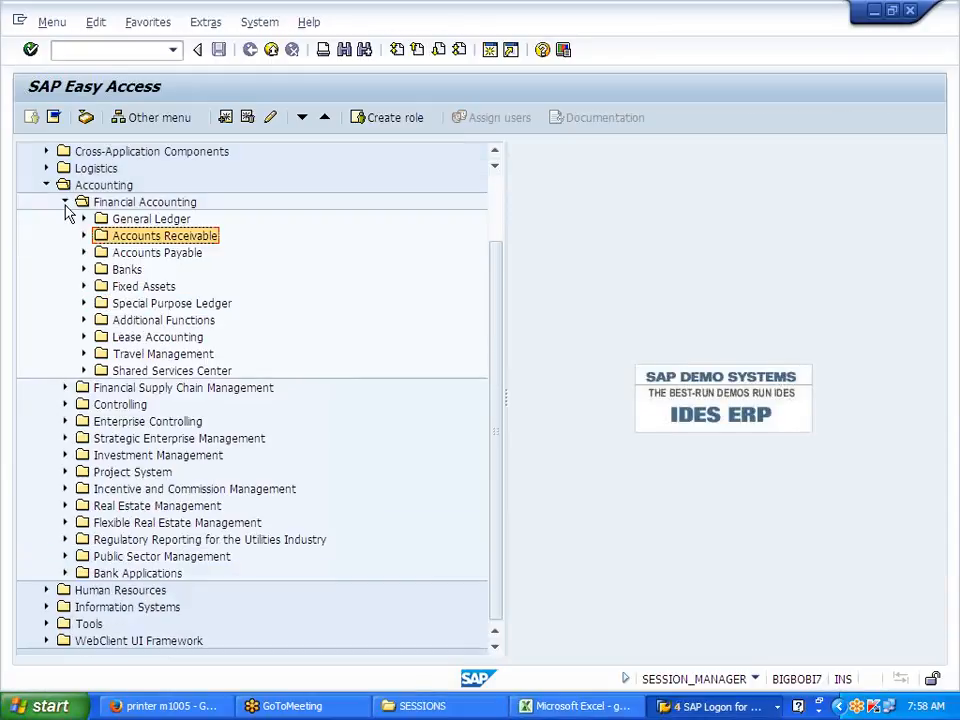
pyautogui.click(64, 203)
pyautogui.click(45, 285)
pyautogui.click(46, 270)
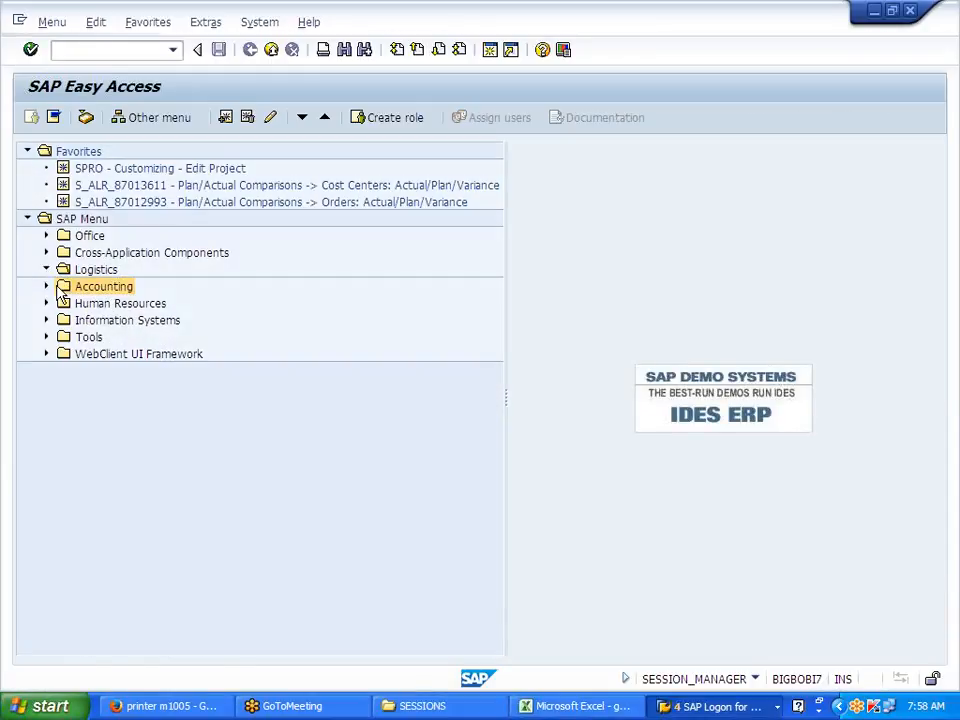
pyautogui.click(65, 302)
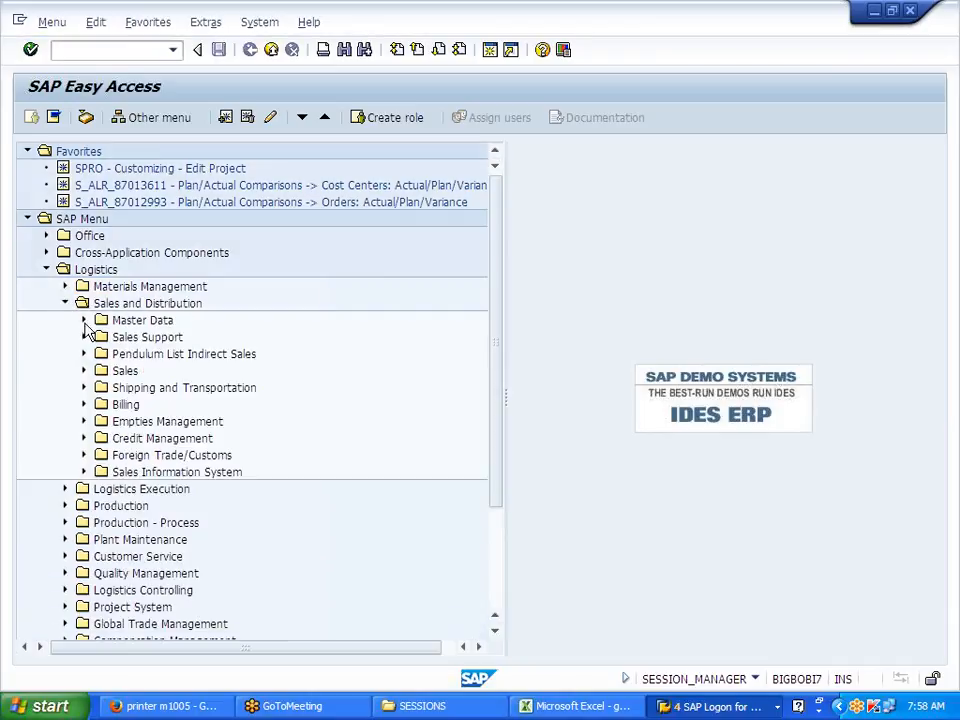
pyautogui.click(84, 320)
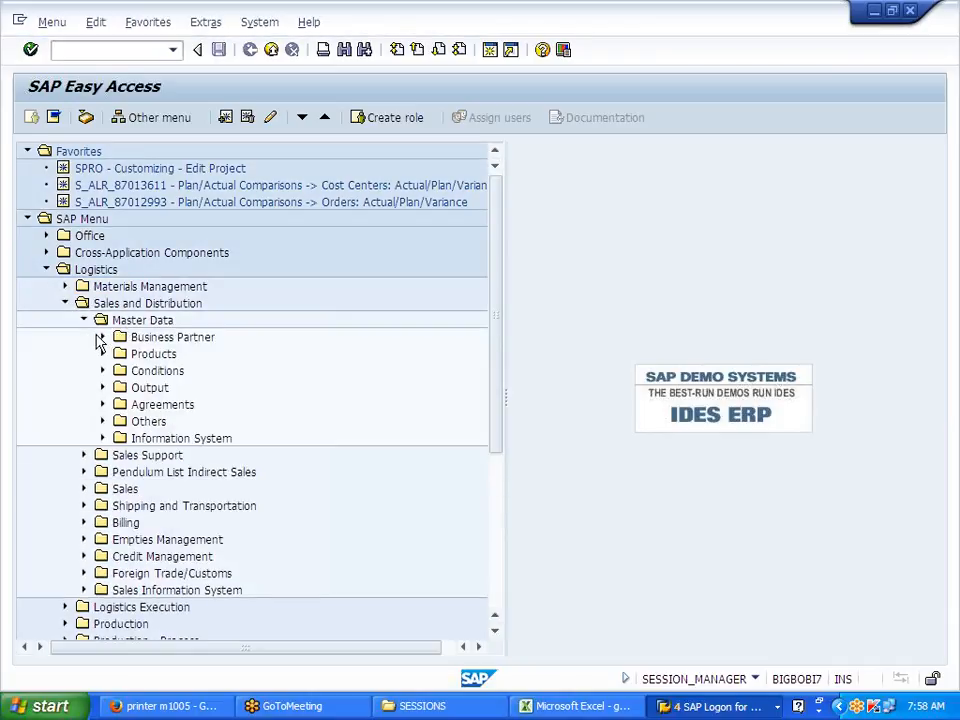
pyautogui.click(84, 322)
pyautogui.click(83, 321)
pyautogui.click(81, 321)
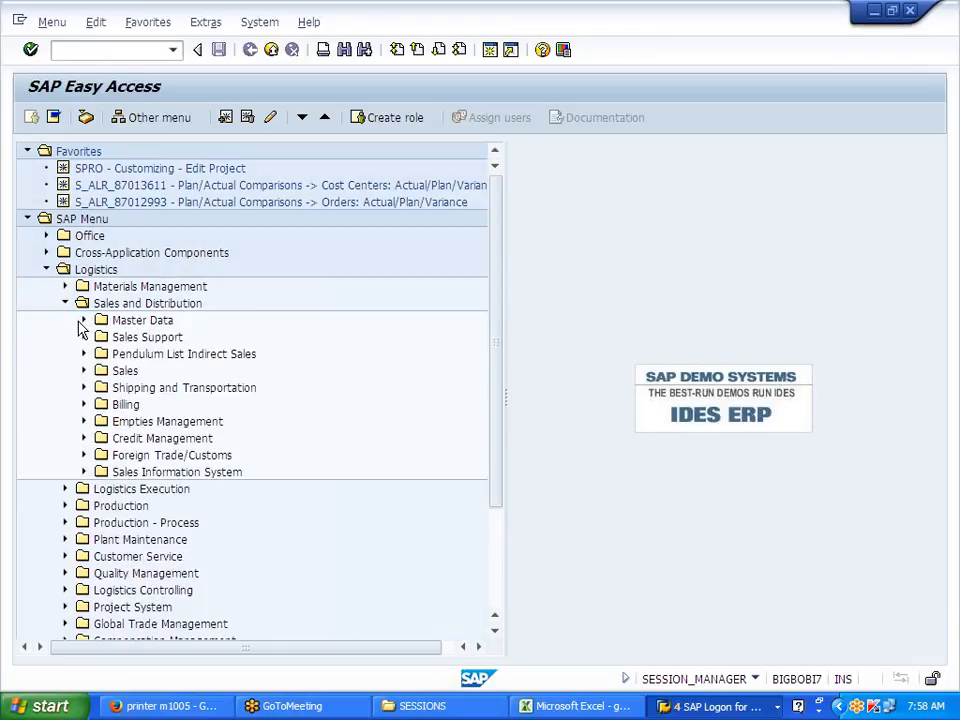
pyautogui.click(84, 372)
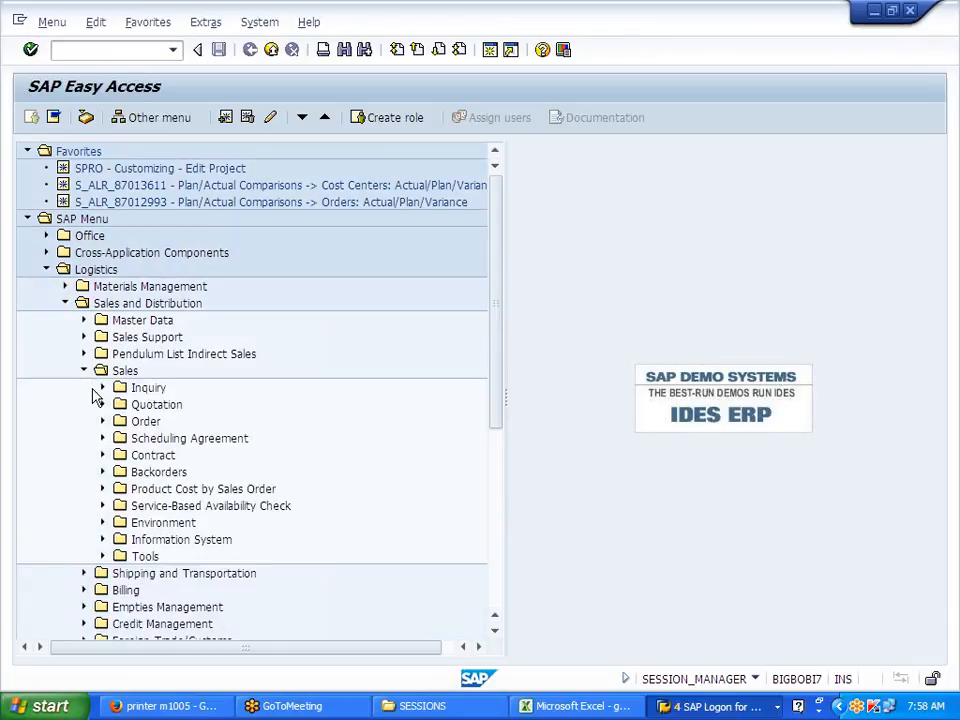
pyautogui.click(102, 388)
pyautogui.click(153, 393)
# Step: Paste Inquiry into Excel cell D66 and VA11 - Create into D67
pyautogui.hotkey('alt', 'Tab')
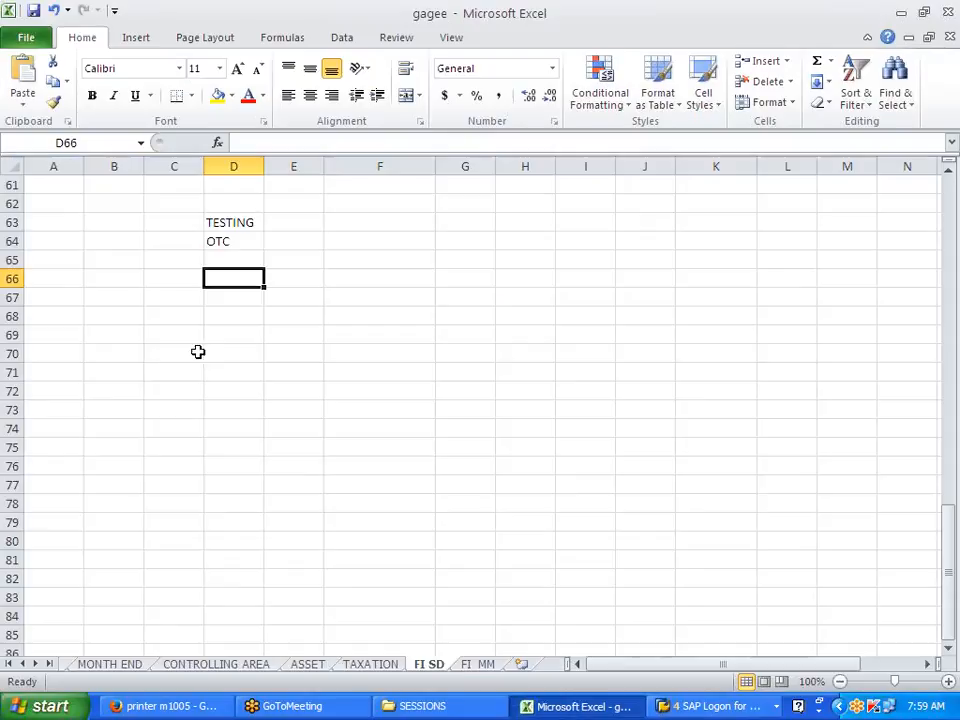
pyautogui.write('Inquiry')
pyautogui.hotkey('alt', 'Tab')
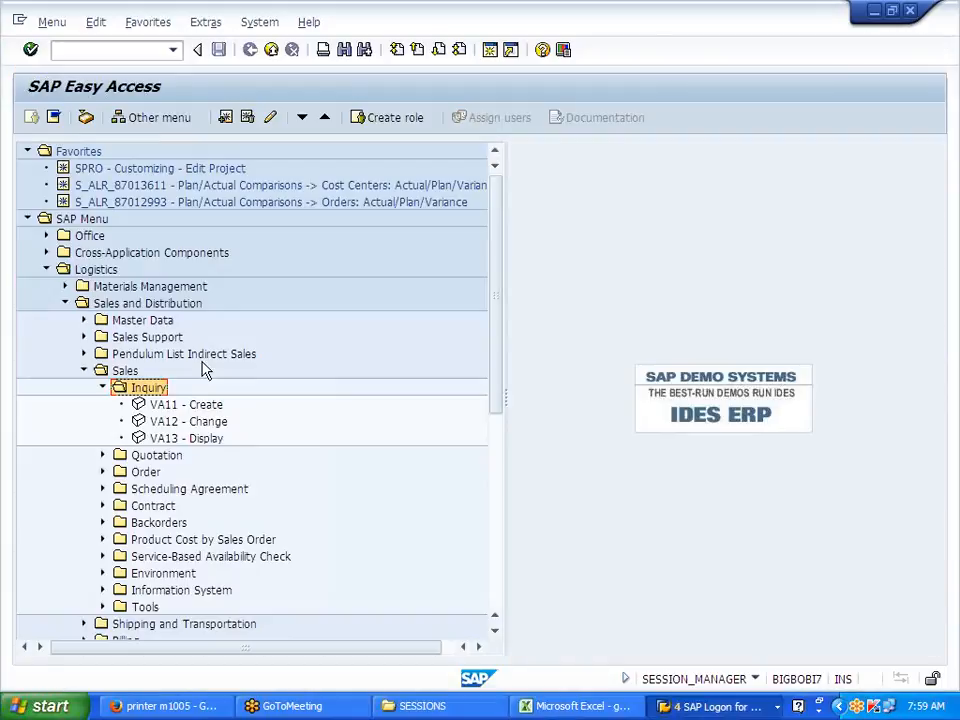
pyautogui.click(174, 406)
pyautogui.hotkey('alt', 'Tab')
pyautogui.click(246, 297)
pyautogui.write('VA11 - Create')
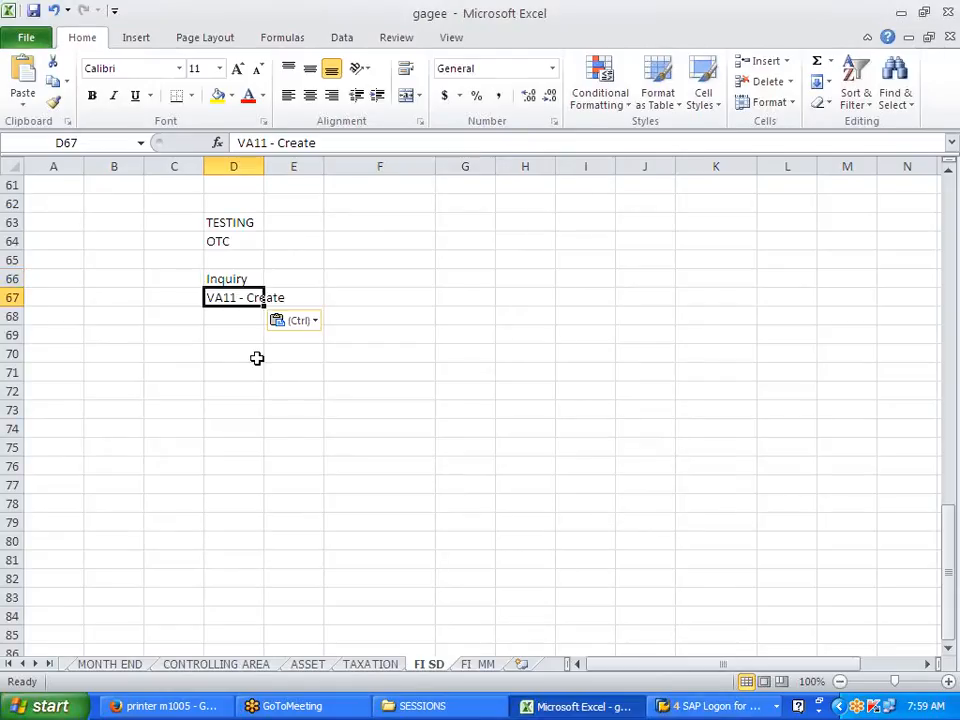
pyautogui.hotkey('alt', 'Tab')
# Step: Launch VA11 and start an inquiry of type IN for sales office J700, sales group J7
pyautogui.doubleClick(178, 408)
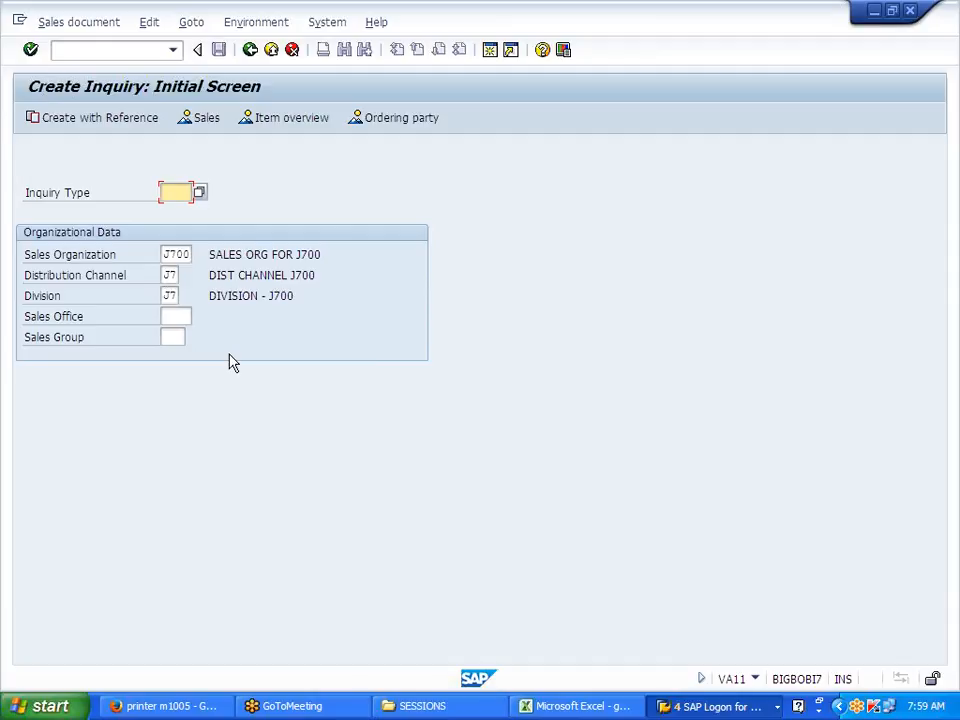
pyautogui.write('IN')
pyautogui.click(175, 316)
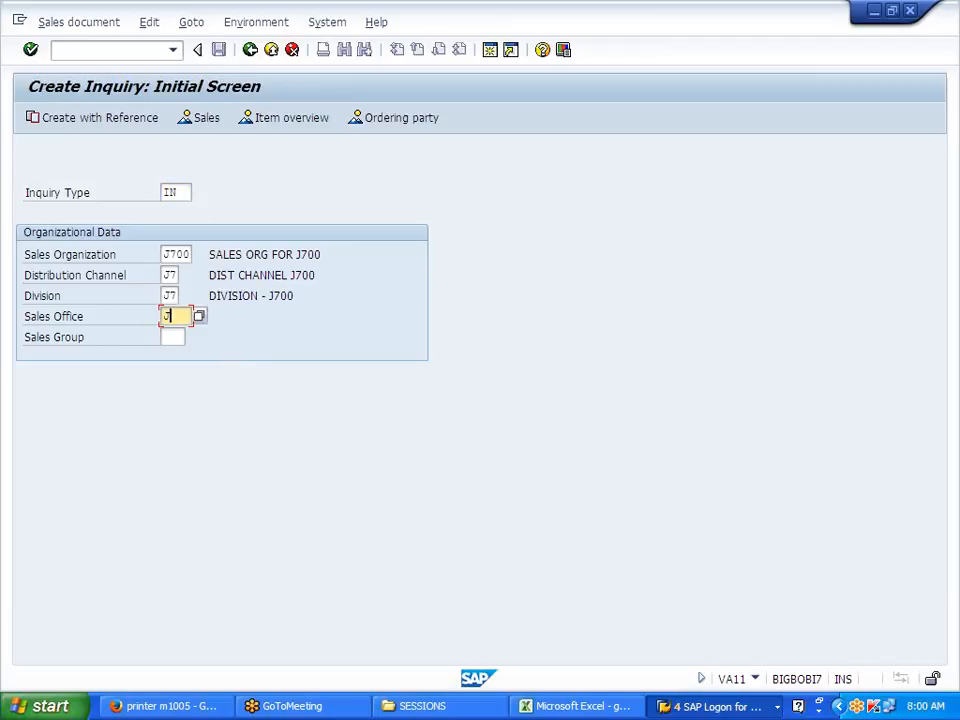
pyautogui.click(172, 337)
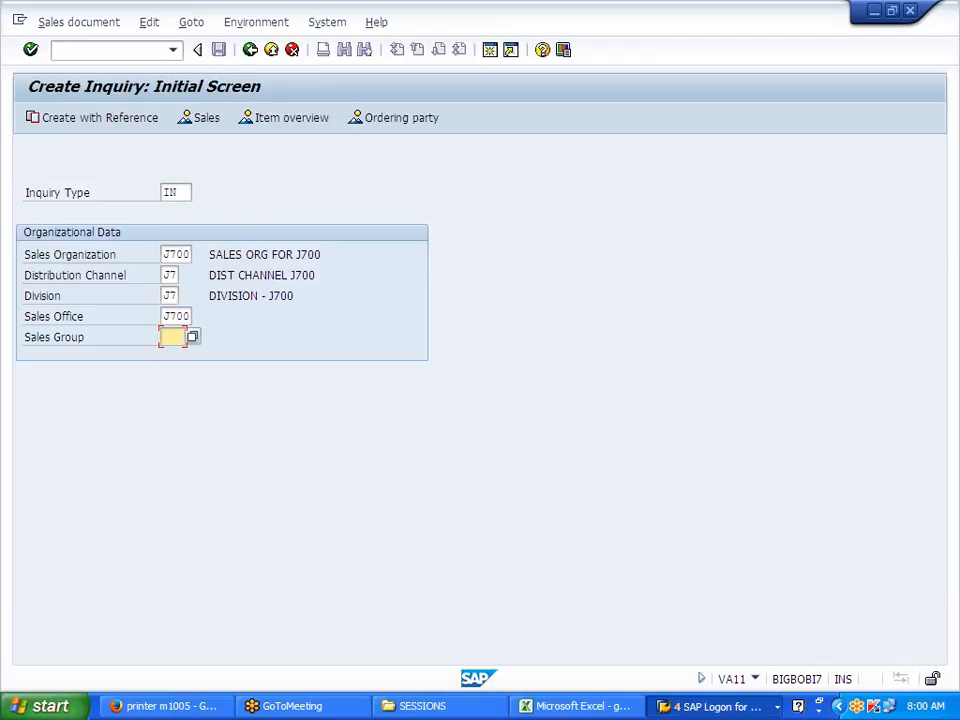
pyautogui.press('Return')
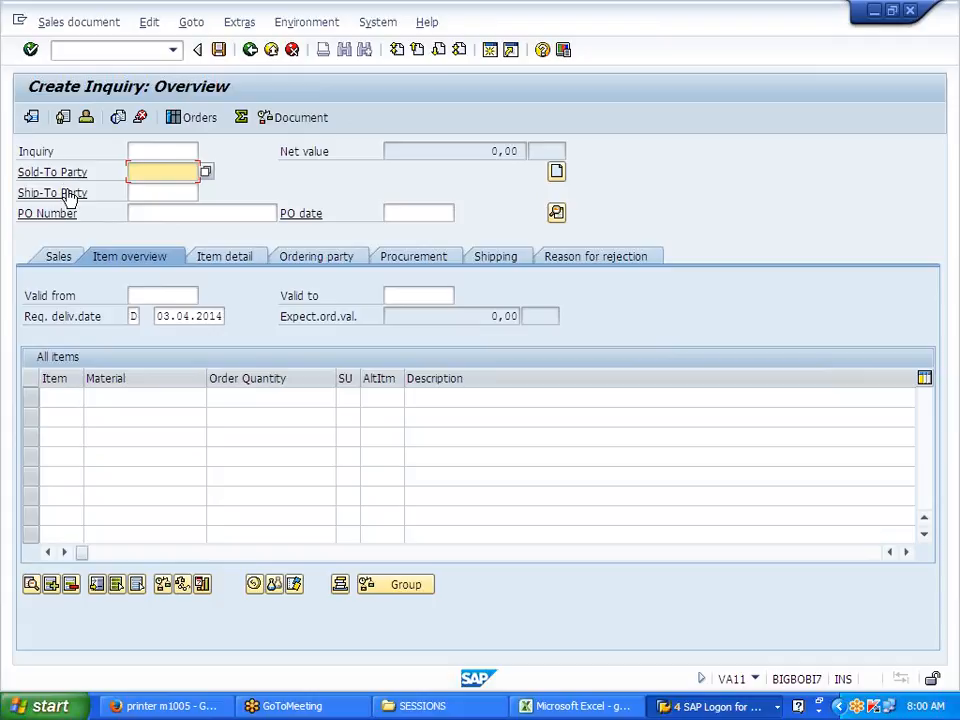
# Step: Pick the single customer found for sales group J7 as the sold-to party
pyautogui.click(207, 172)
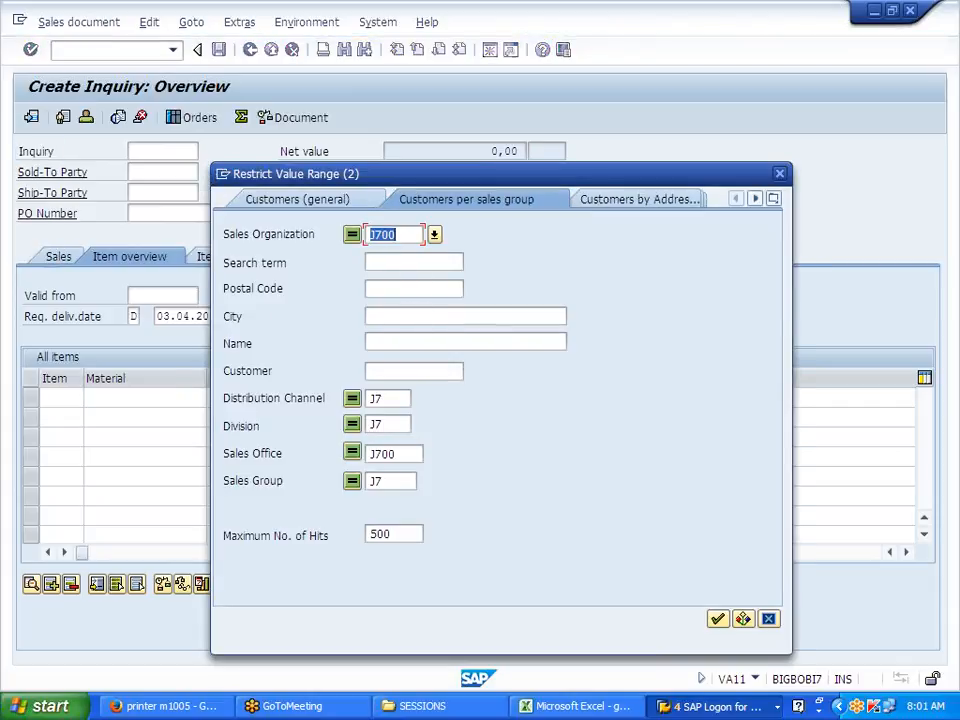
pyautogui.press('Return')
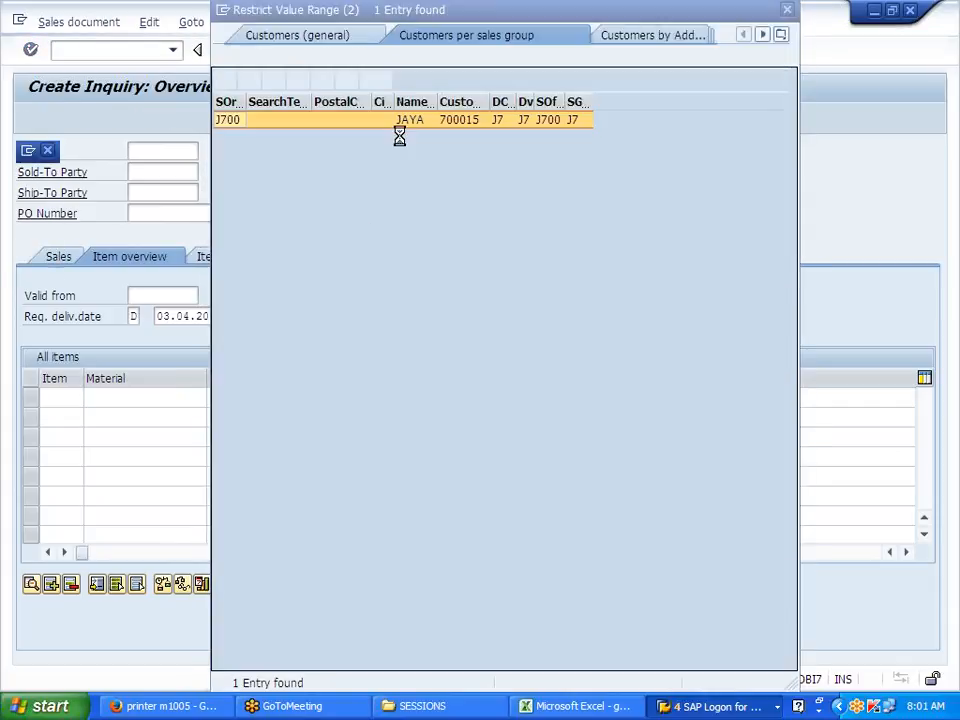
pyautogui.doubleClick(407, 120)
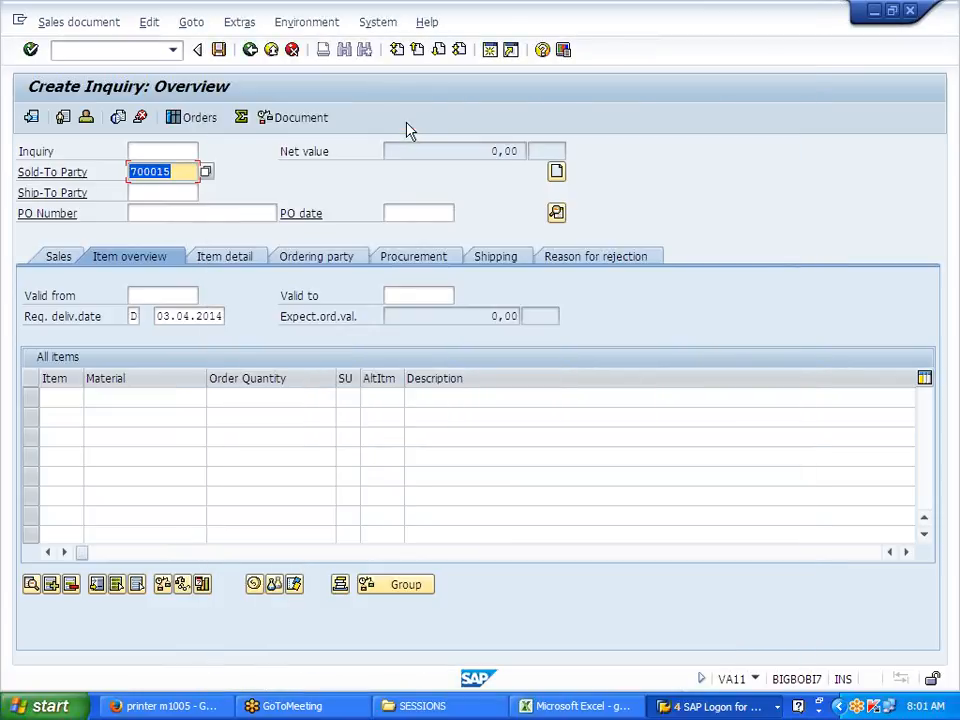
# Step: Copy 03.04.2014 into Valid from and enter a valid-to date of 30012014
pyautogui.click(134, 295)
pyautogui.click(162, 316)
pyautogui.moveTo(156, 316); pyautogui.dragTo(226, 316)
pyautogui.hotkey('ctrl', 'c')
pyautogui.click(155, 296)
pyautogui.hotkey('ctrl', 'v')
pyautogui.click(405, 295)
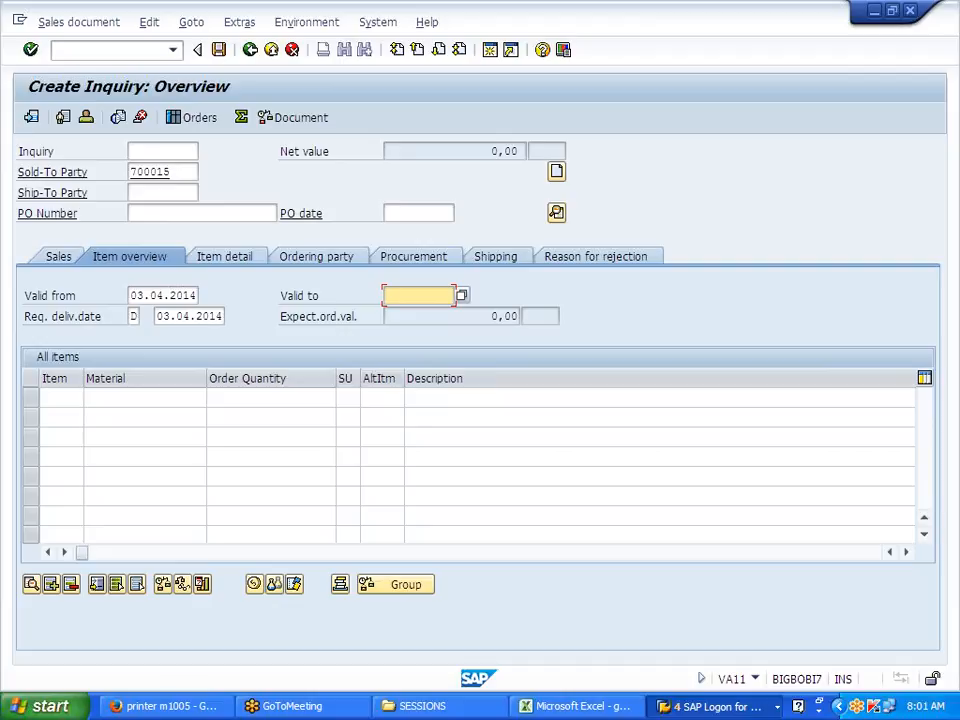
pyautogui.write('30012014')
# Step: Add an item for 10 pieces of material J700FG and let pricing run
pyautogui.click(190, 397)
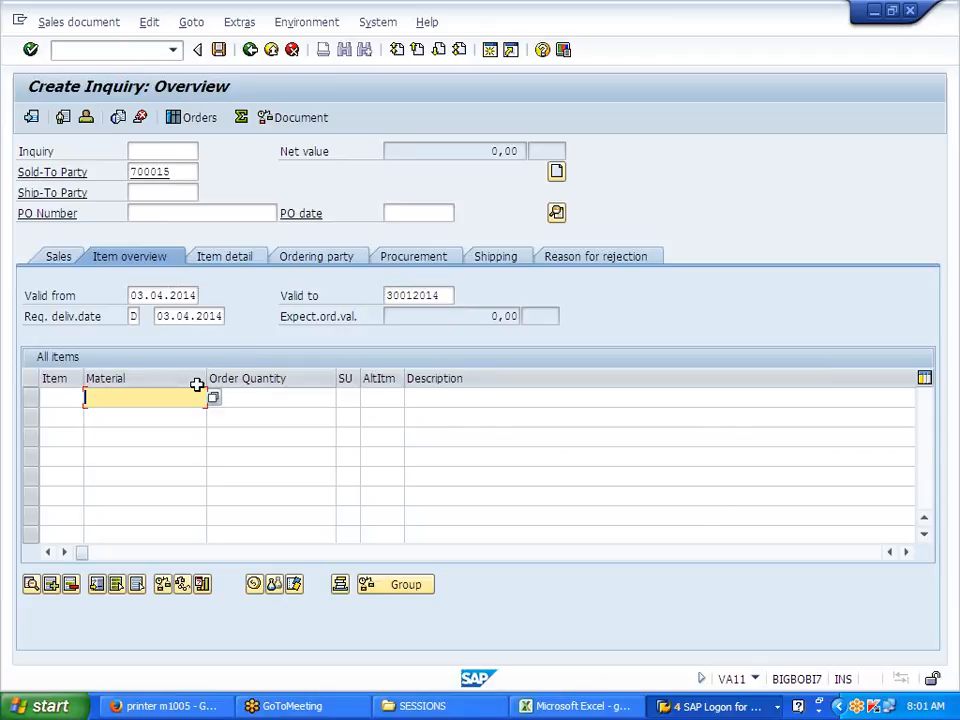
pyautogui.write('J700FG')
pyautogui.press('Tab')
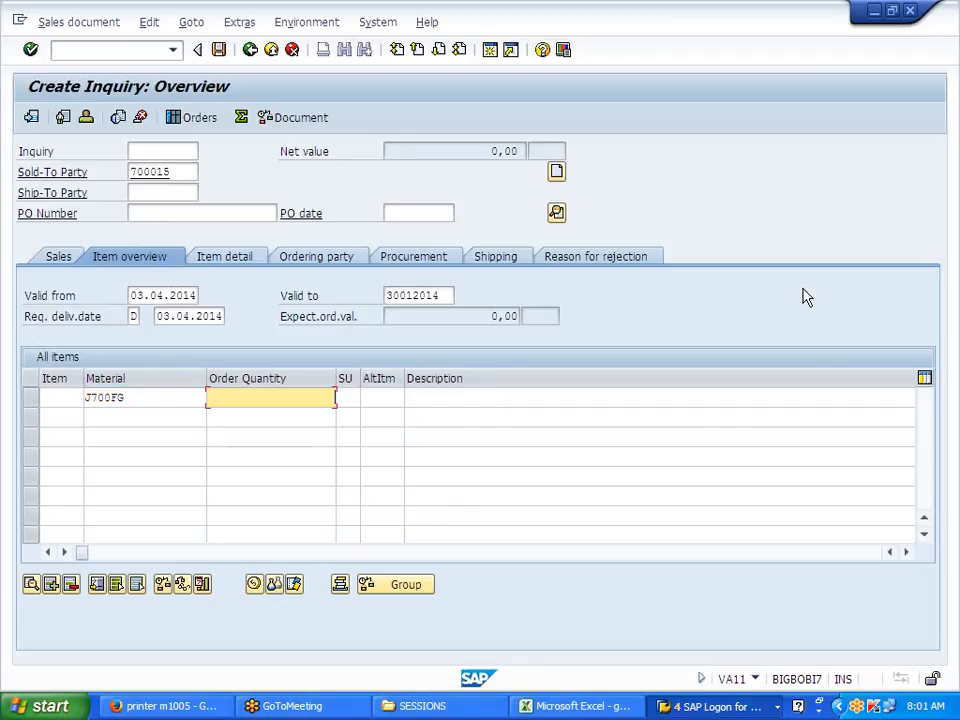
pyautogui.write('10')
pyautogui.press('Return')
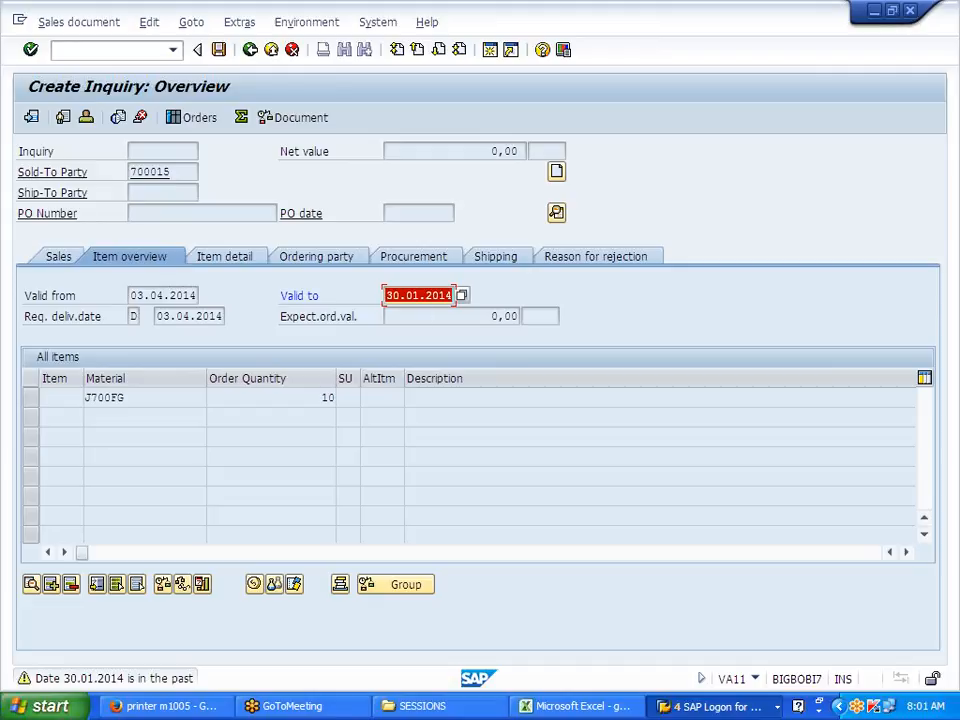
# Step: Correct the valid-to date to 30.04.2014 and select the first item
pyautogui.click(420, 296)
pyautogui.press('BackSpace')
pyautogui.write('4')
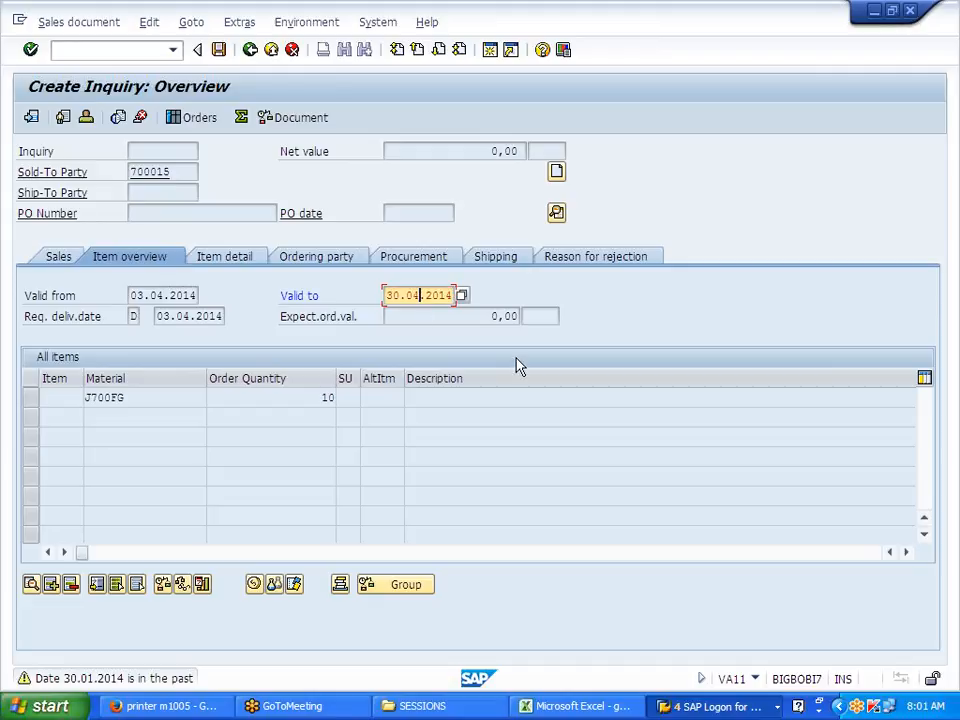
pyautogui.press('Return')
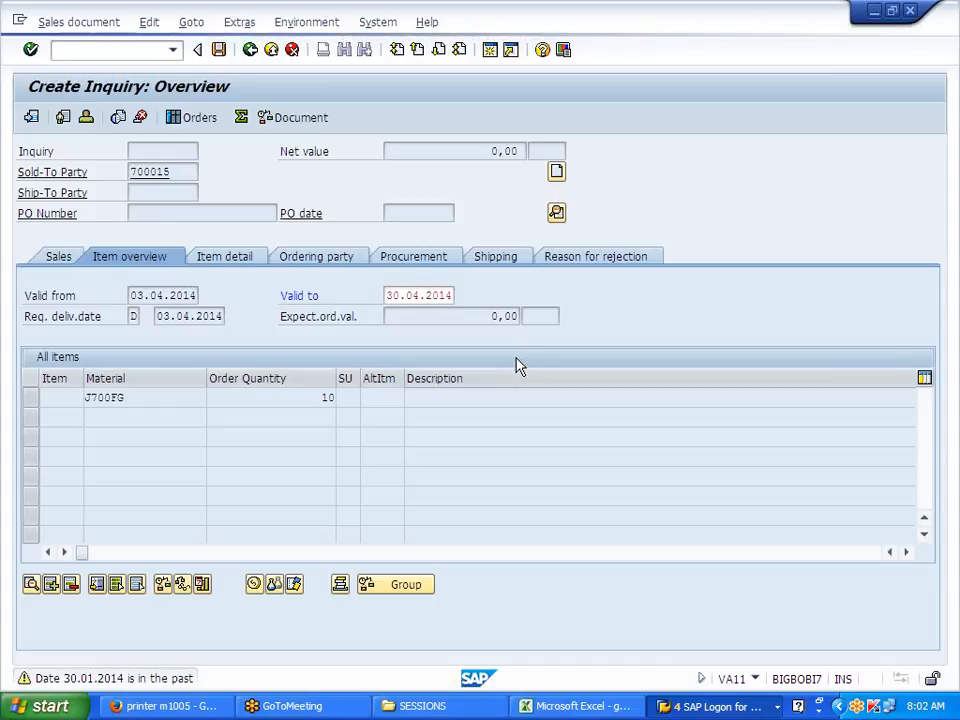
pyautogui.click(74, 401)
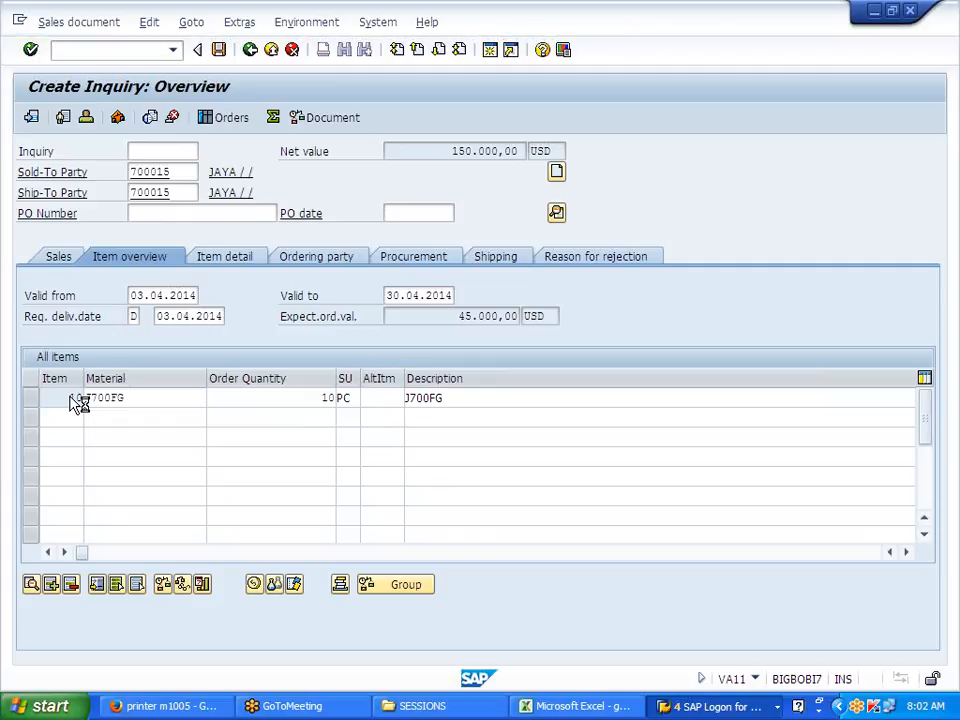
# Step: Open item 10's shipping data and enter storage location JFG
pyautogui.doubleClick(74, 401)
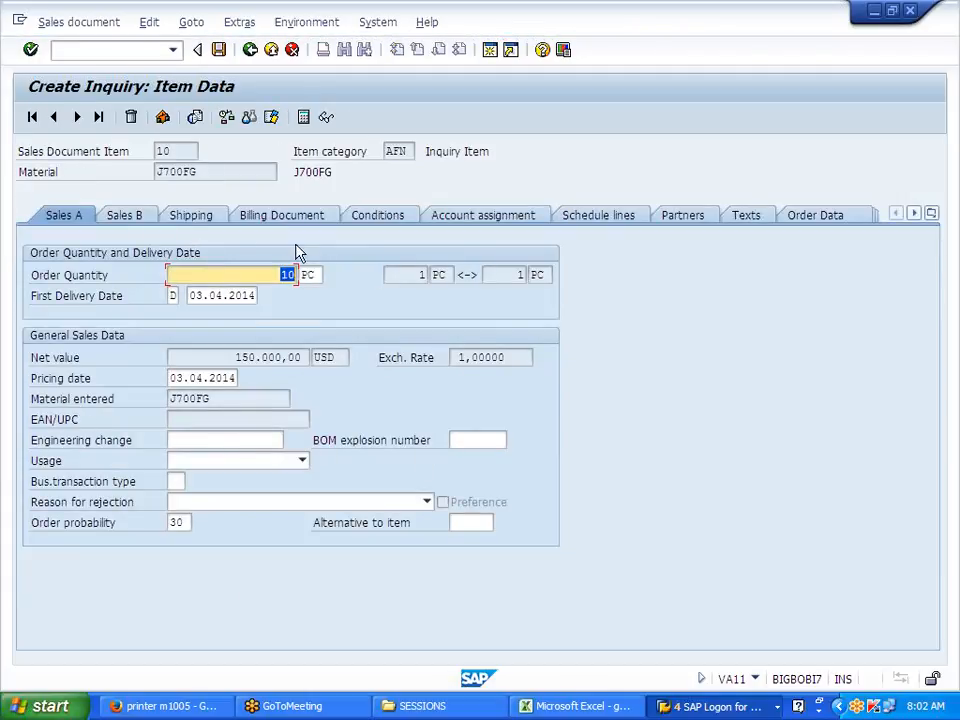
pyautogui.click(201, 221)
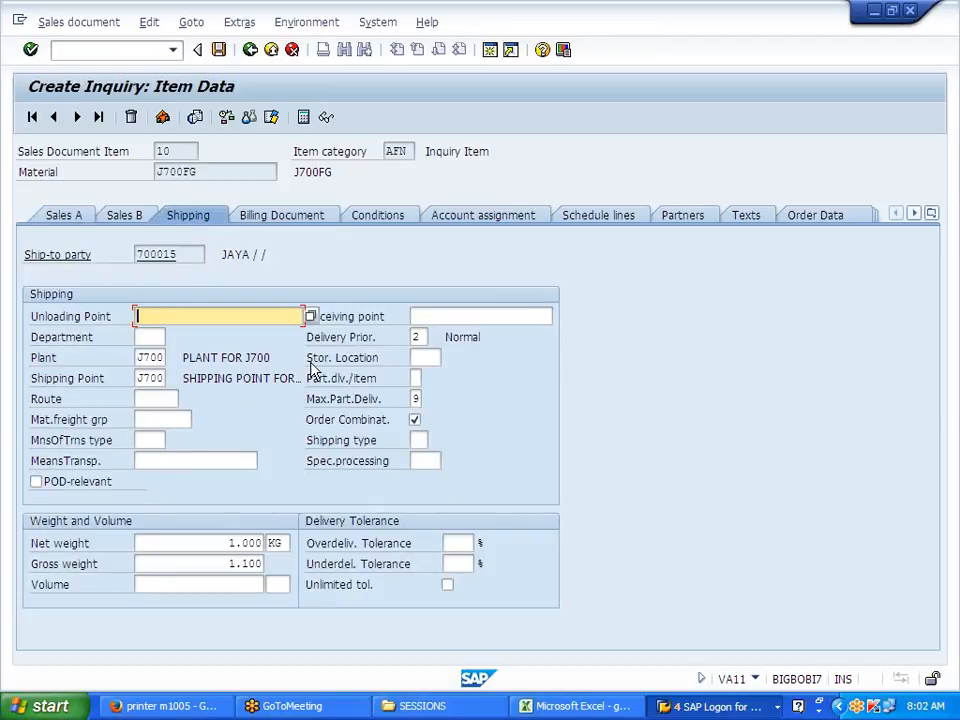
pyautogui.click(271, 357)
pyautogui.moveTo(307, 357); pyautogui.dragTo(381, 357)
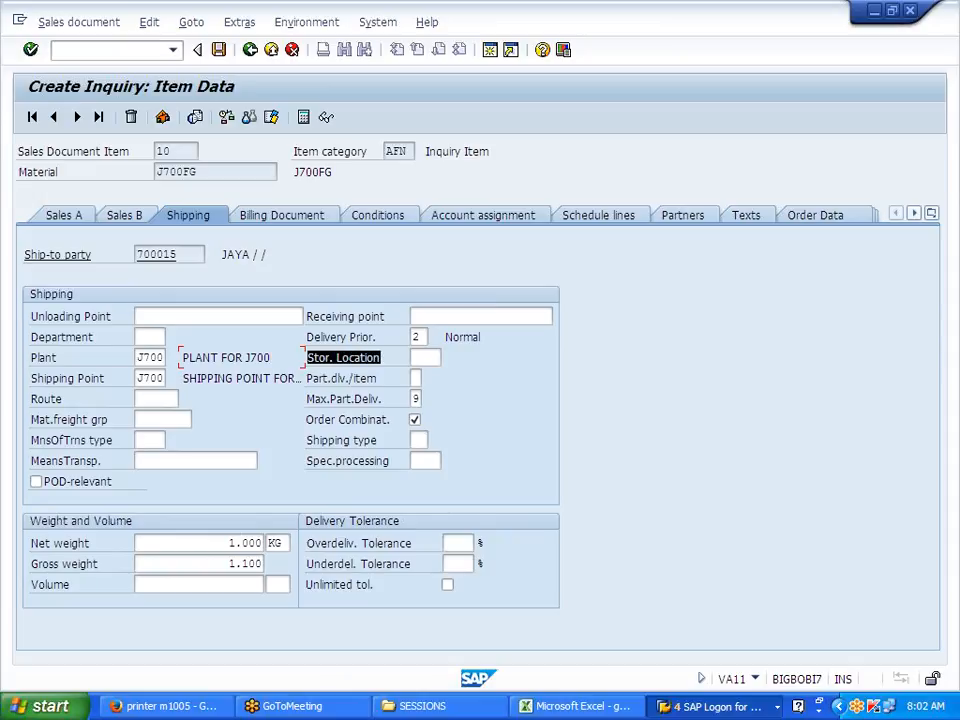
pyautogui.click(425, 357)
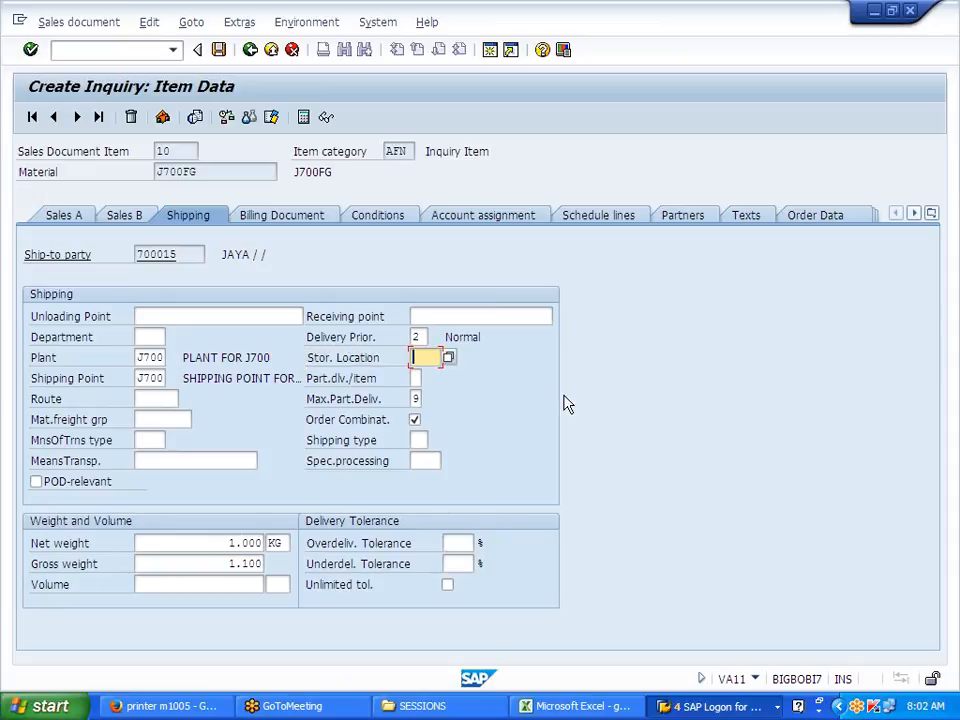
pyautogui.write('7')
pyautogui.press('BackSpace')
pyautogui.write('JFG')
# Step: Glance at the item's conditions, then return to shipping data to review storage location JFG
pyautogui.click(365, 221)
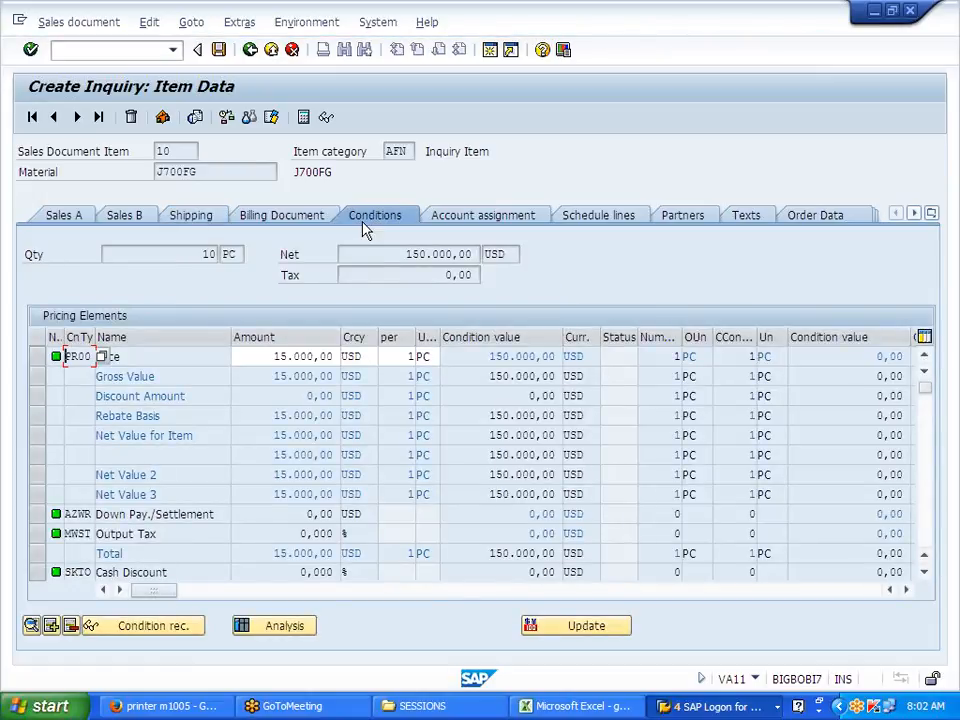
pyautogui.click(192, 216)
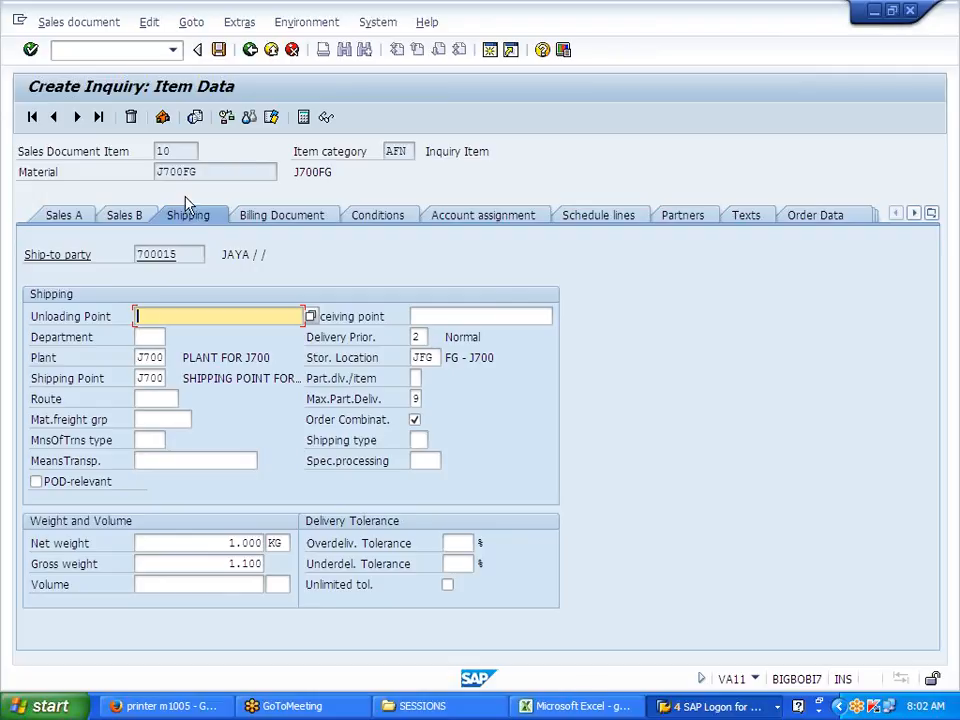
pyautogui.moveTo(307, 357); pyautogui.dragTo(380, 357)
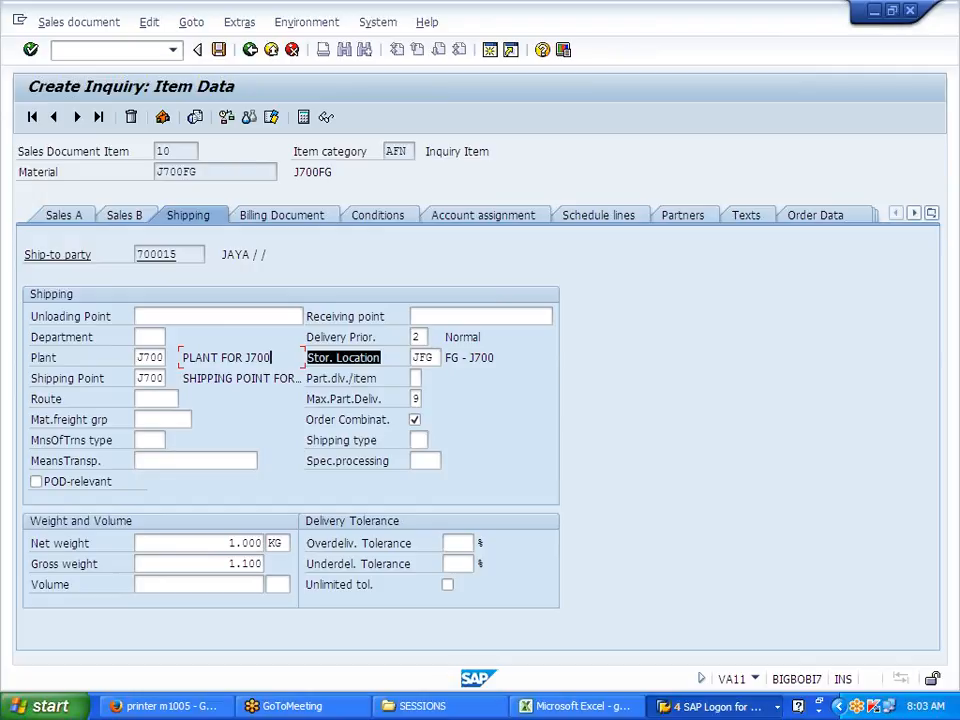
pyautogui.moveTo(380, 357); pyautogui.dragTo(397, 354)
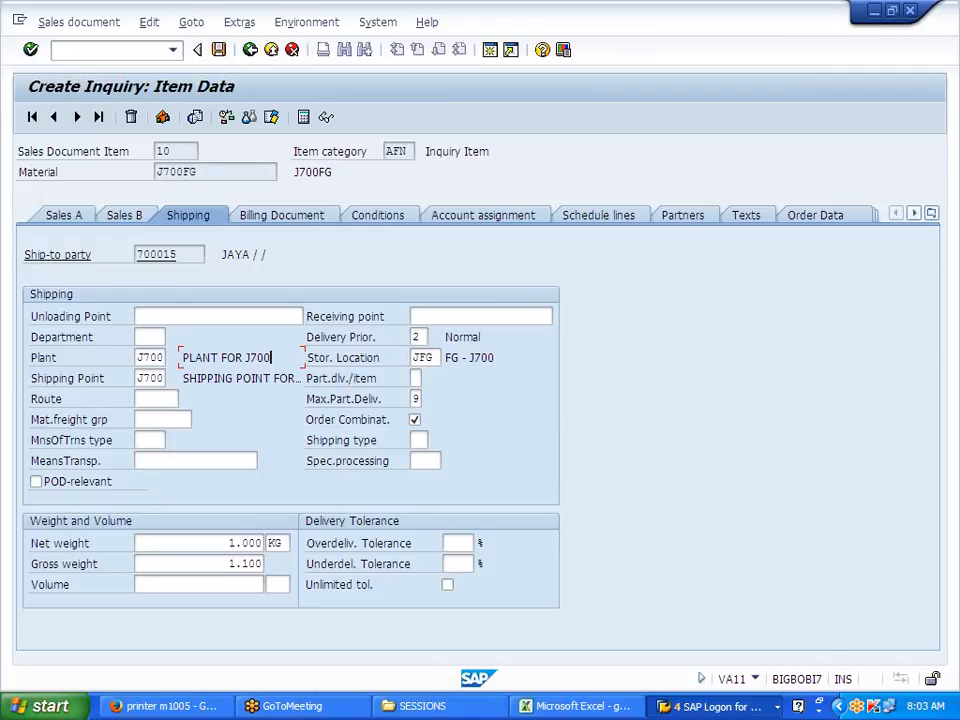
# Step: Show item 10's conditions and highlight the 15.000,00 USD per 1 PC price and 150.000,00 net value
pyautogui.click(307, 222)
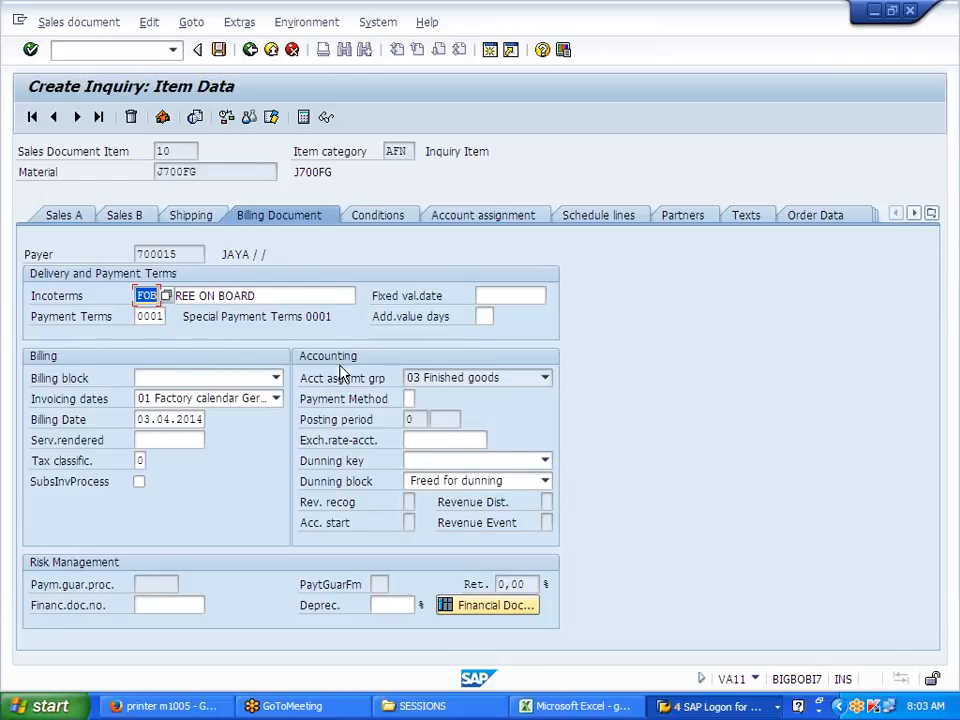
pyautogui.click(378, 218)
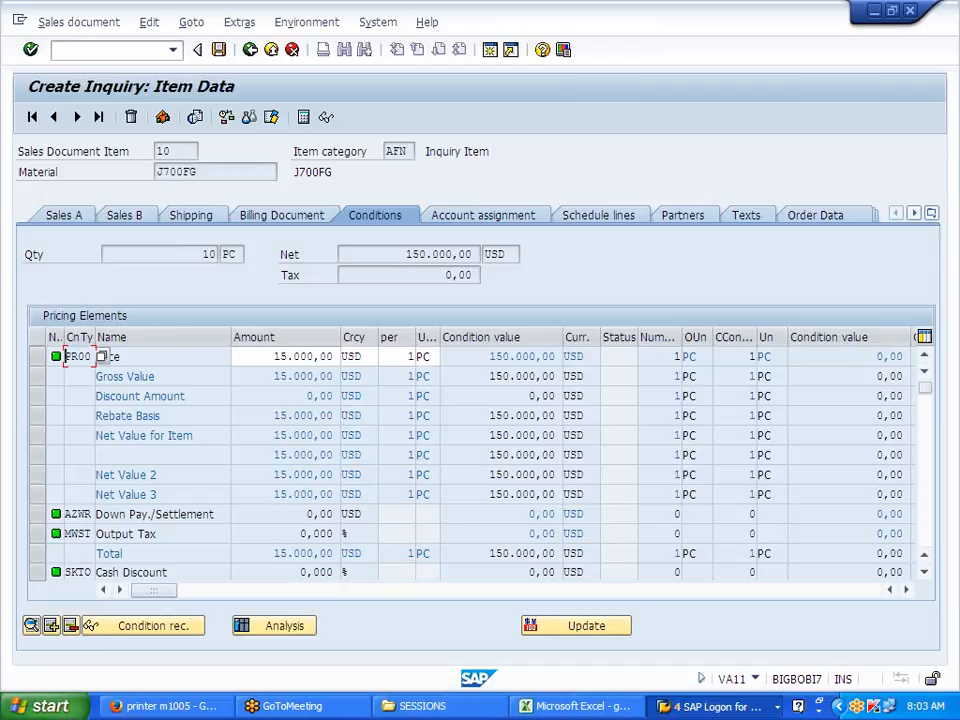
pyautogui.moveTo(273, 357); pyautogui.dragTo(336, 357)
pyautogui.click(335, 357)
pyautogui.moveTo(406, 357); pyautogui.dragTo(415, 357)
pyautogui.click(413, 357)
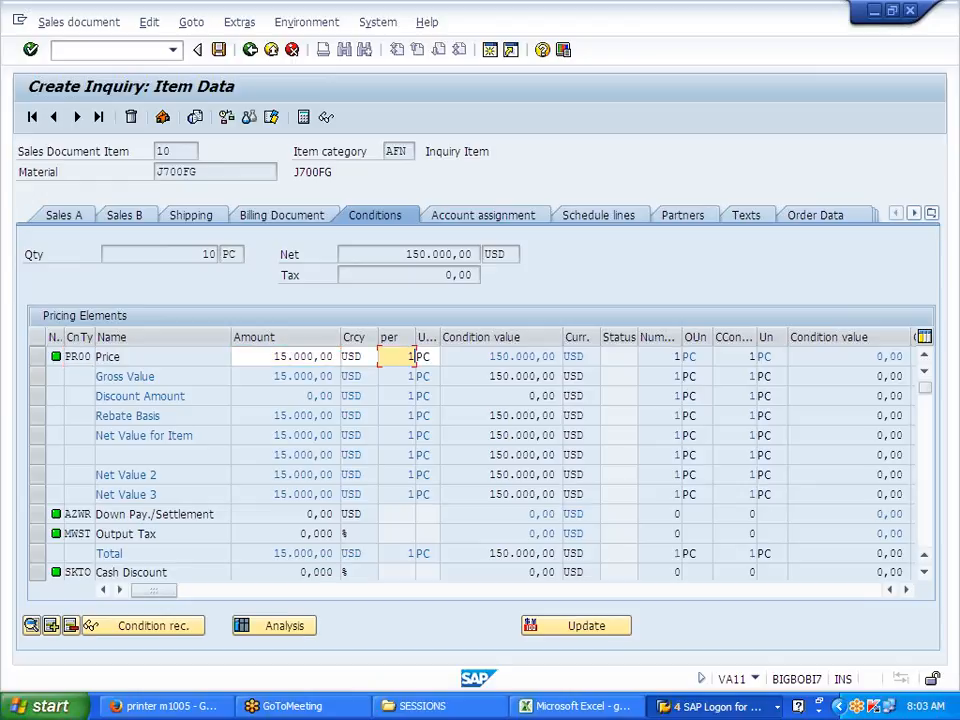
pyautogui.moveTo(343, 254); pyautogui.dragTo(472, 254)
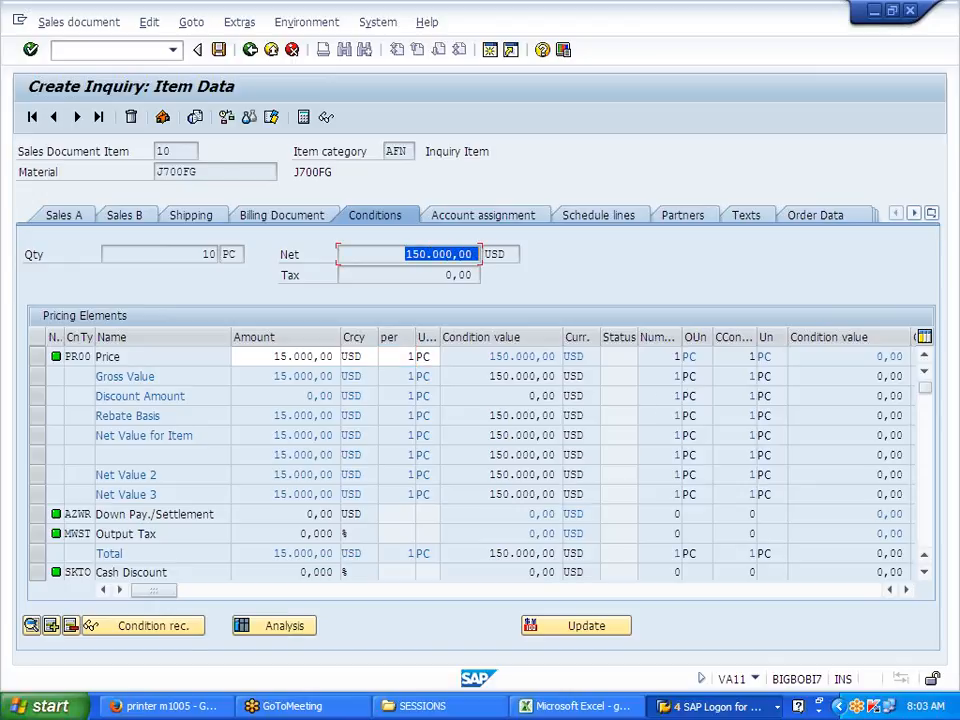
pyautogui.click(476, 254)
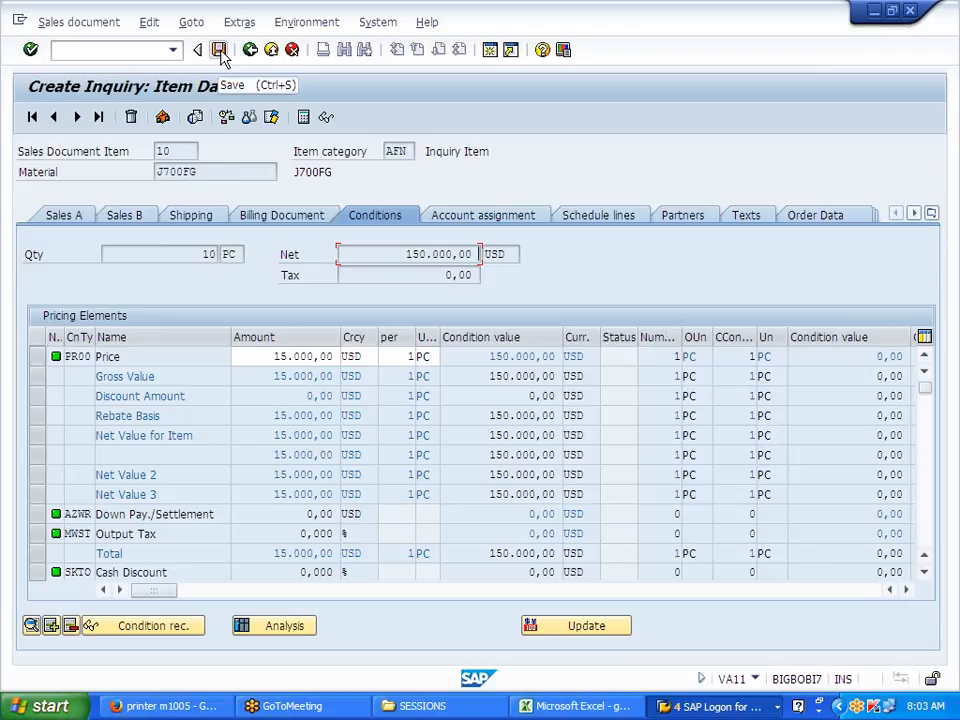
# Step: Check the inquiry for missing data, save it, and open the save message details
pyautogui.click(150, 23)
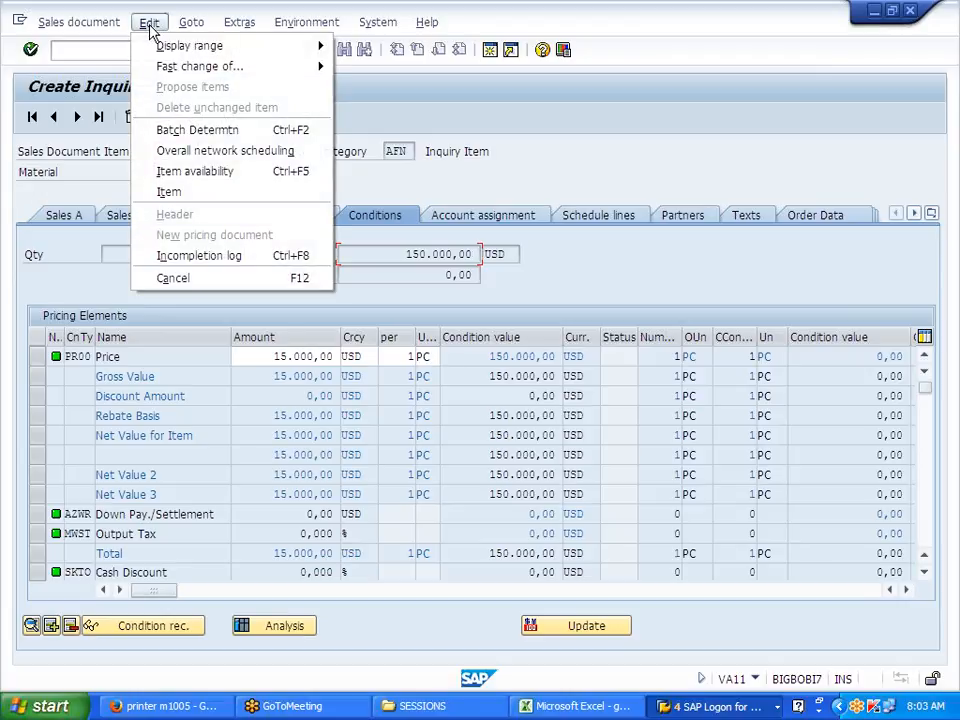
pyautogui.click(222, 260)
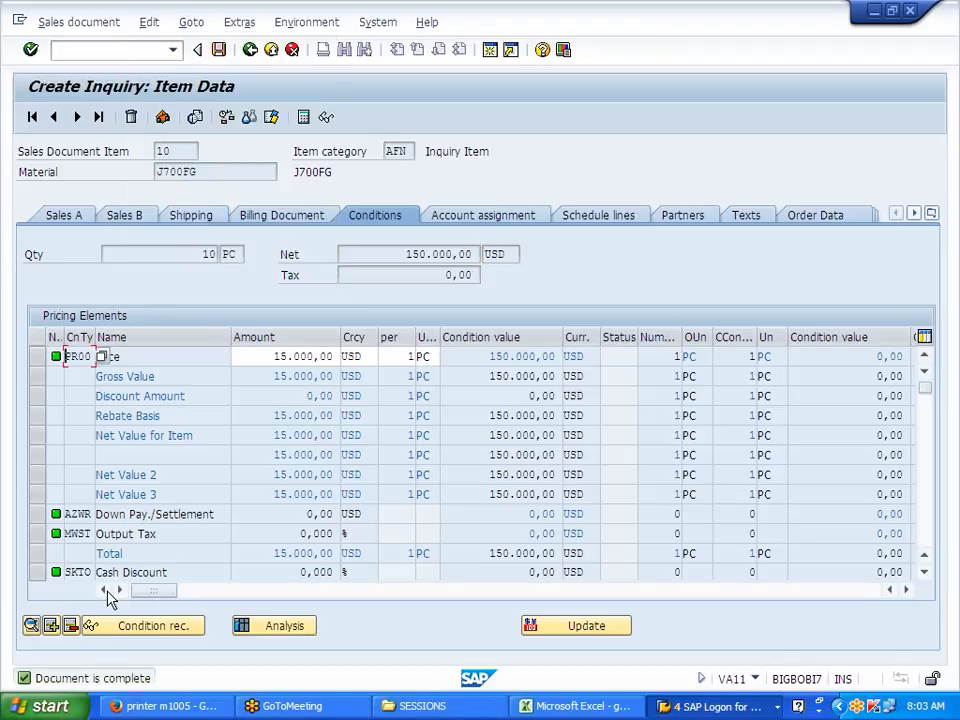
pyautogui.click(218, 50)
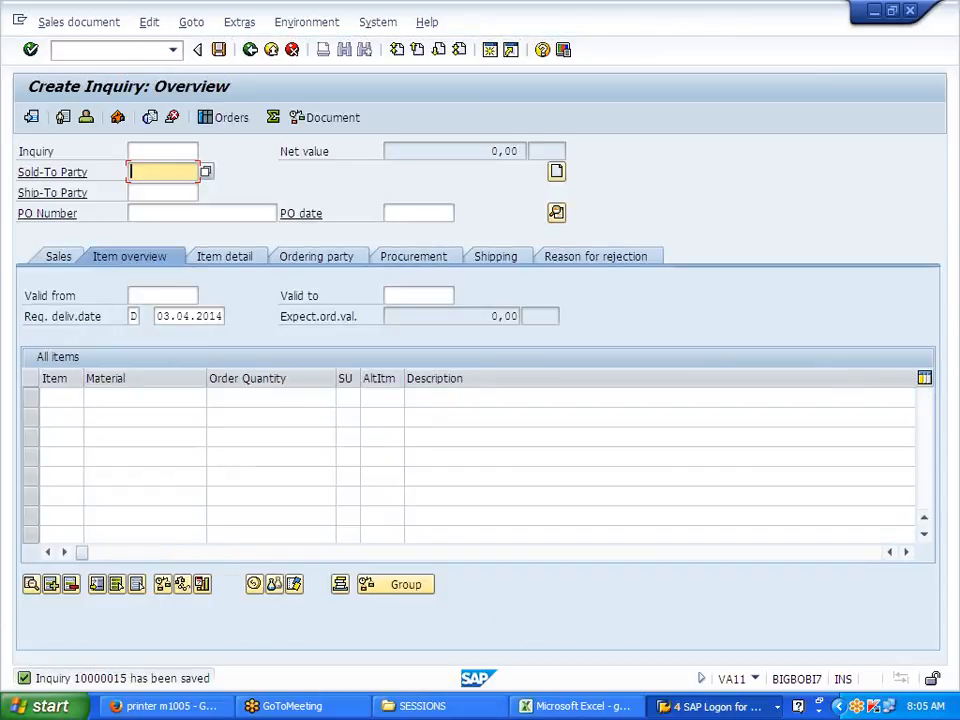
pyautogui.click(150, 674)
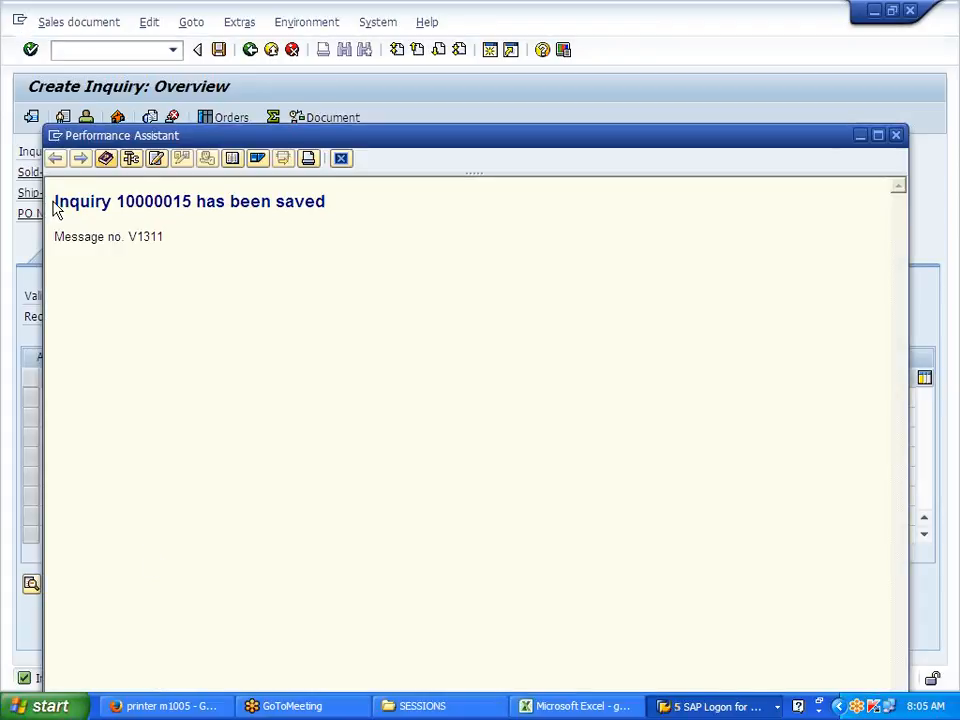
# Step: Paste the inquiry-saved message from SAP into Excel cell D68
pyautogui.moveTo(54, 202); pyautogui.dragTo(322, 218)
pyautogui.hotkey('ctrl', 'c')
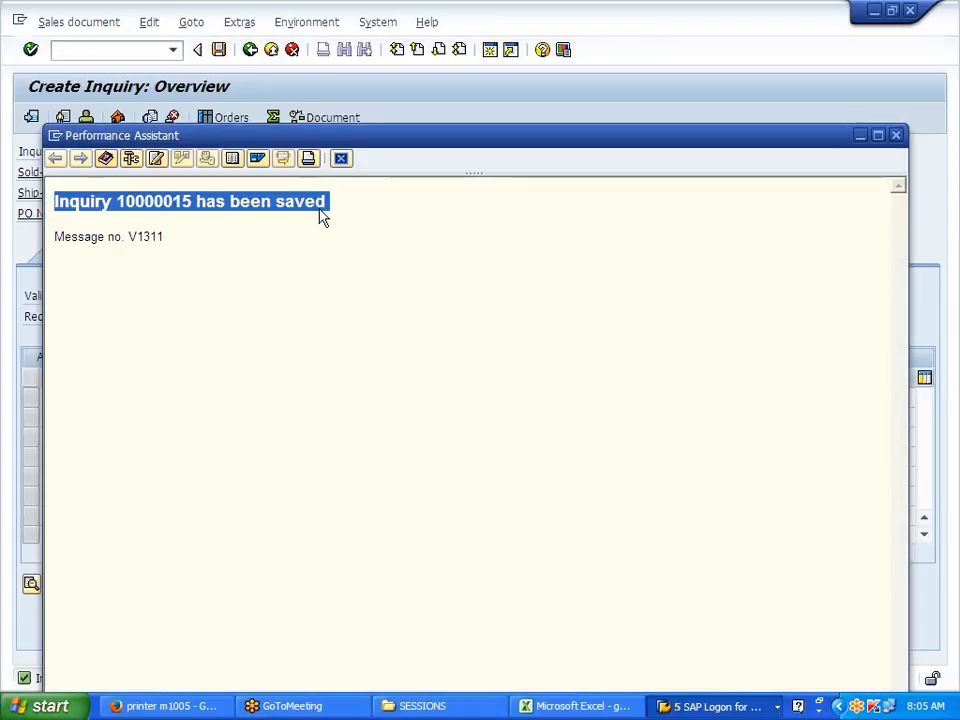
pyautogui.click(555, 708)
pyautogui.click(236, 319)
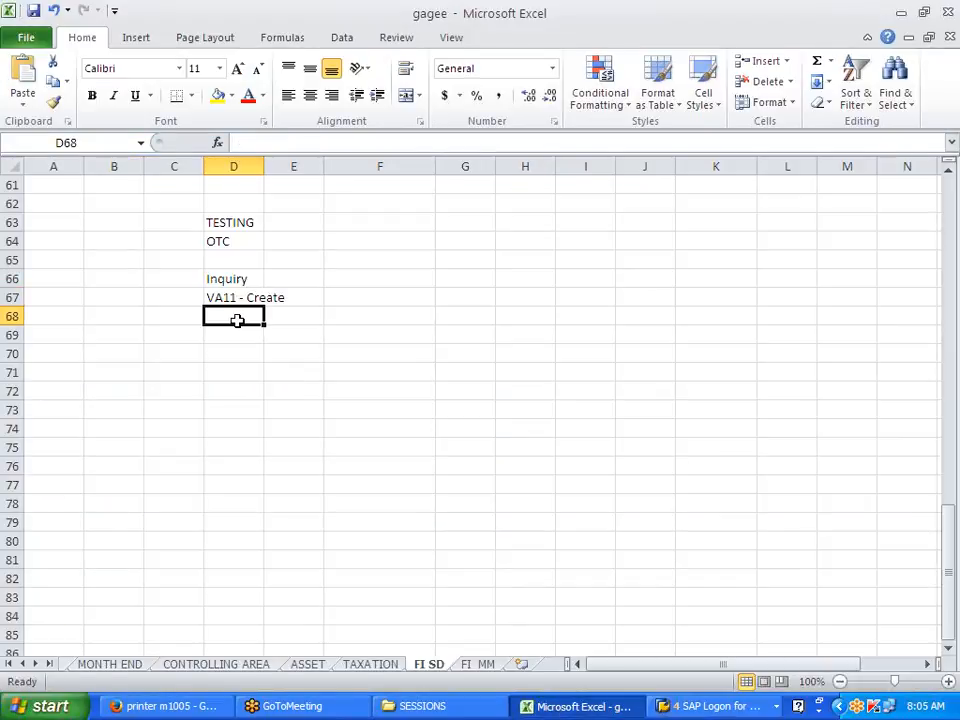
pyautogui.hotkey('ctrl', 'v')
pyautogui.click(293, 410)
# Step: Return to the SAP menu and copy the Quotation folder name into D70
pyautogui.hotkey('alt', 'Tab')
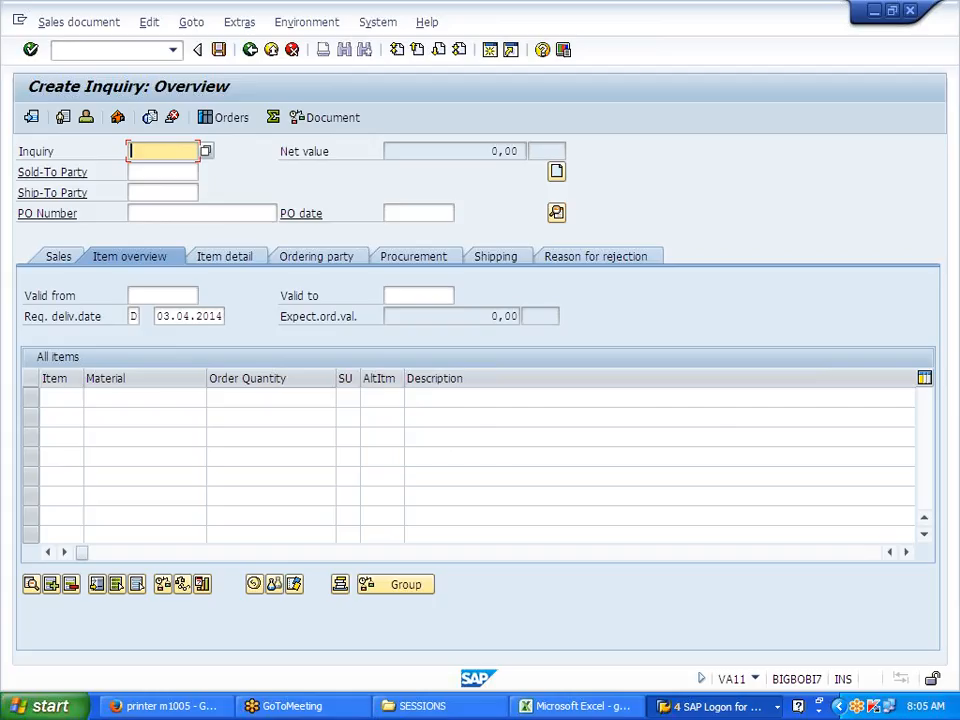
pyautogui.click(251, 54)
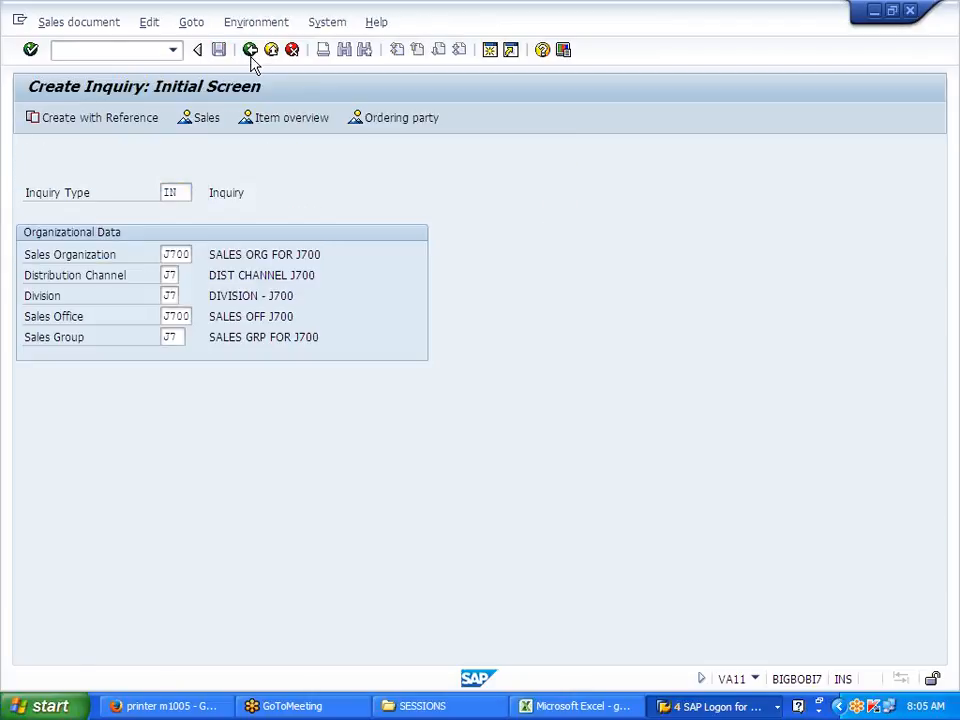
pyautogui.click(251, 55)
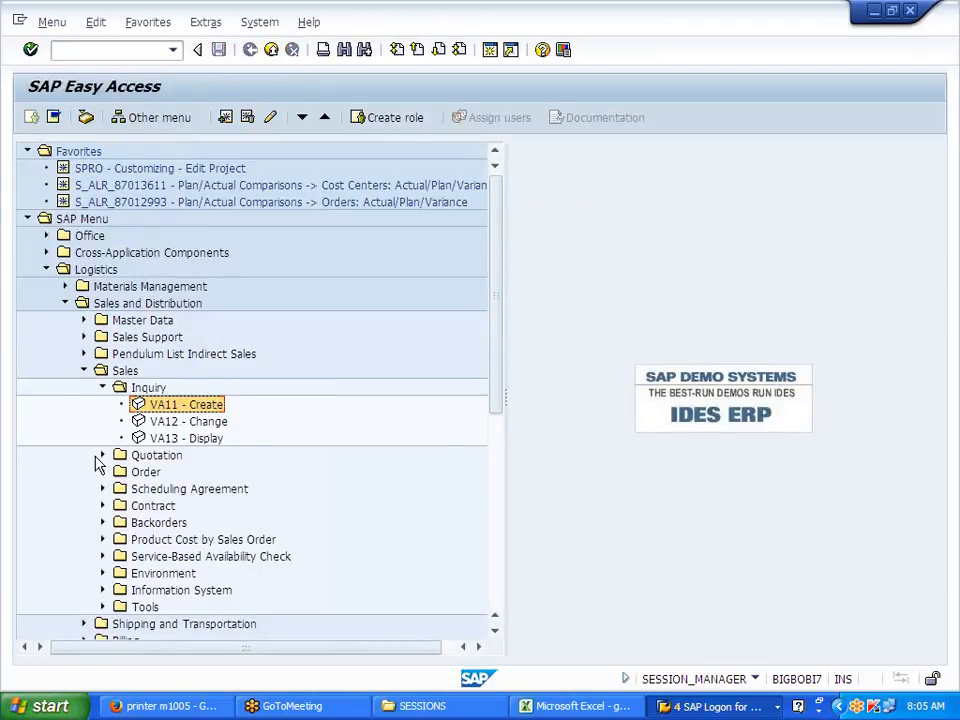
pyautogui.click(102, 456)
pyautogui.doubleClick(135, 472)
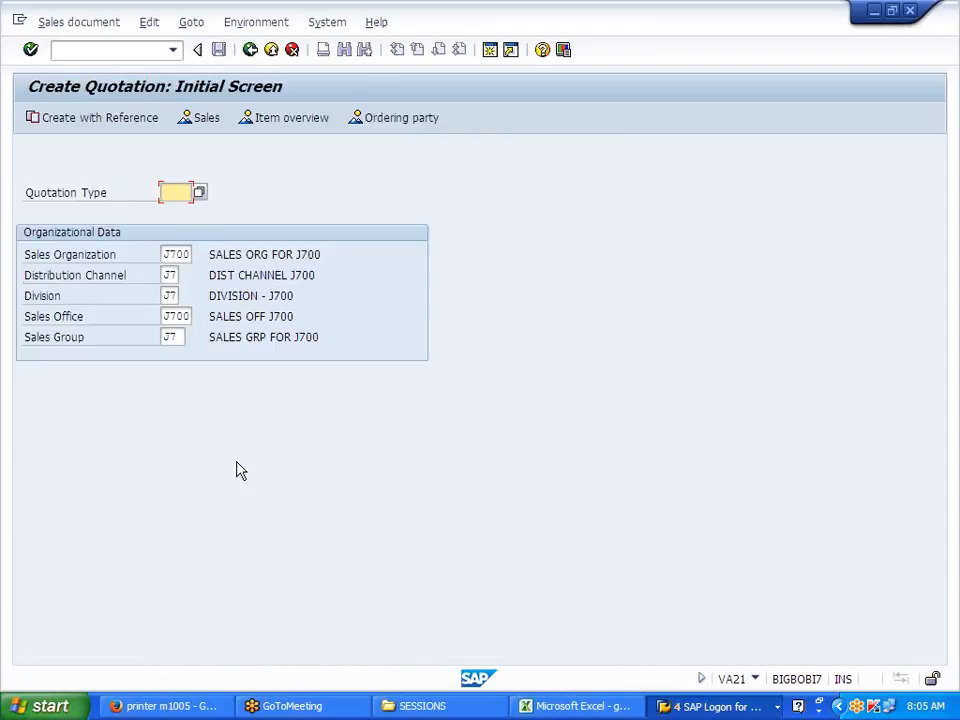
pyautogui.click(251, 52)
pyautogui.click(172, 458)
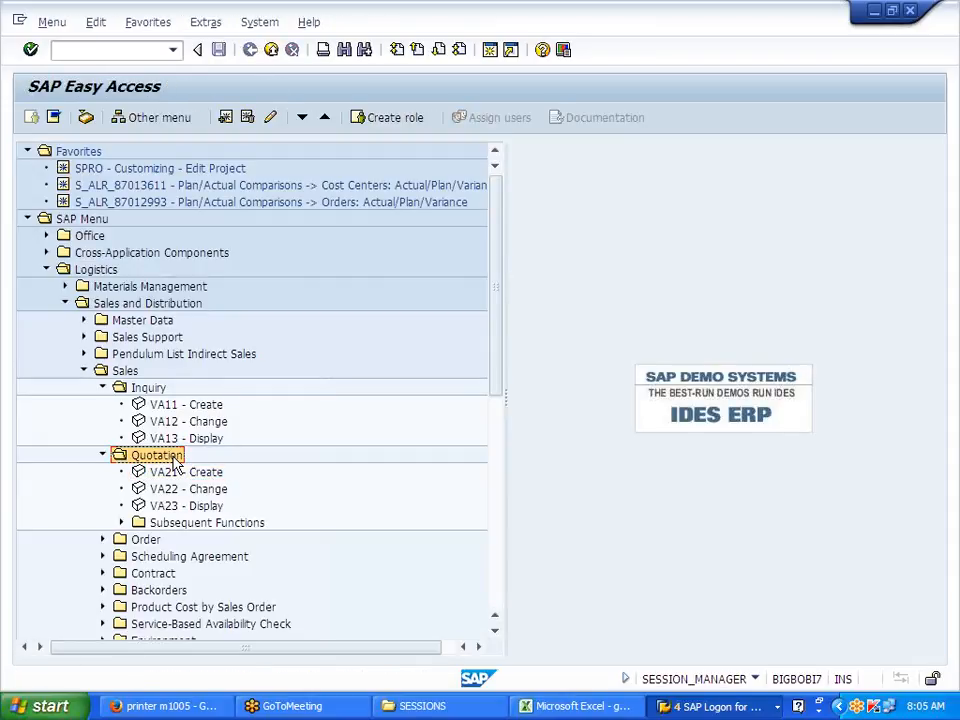
pyautogui.hotkey('alt', 'Tab')
pyautogui.click(228, 356)
pyautogui.write('Quotation')
# Step: Copy the 'VA21 - Create' entry from the SAP menu into cell D71
pyautogui.hotkey('alt', 'Tab')
pyautogui.click(162, 474)
pyautogui.hotkey('alt', 'Tab')
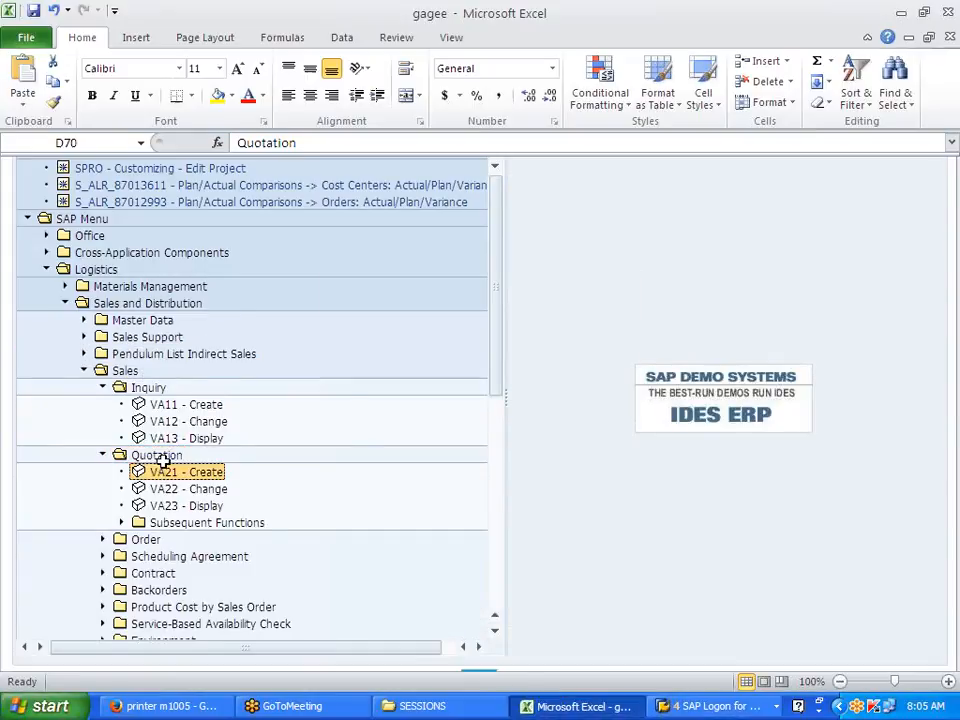
pyautogui.click(245, 379)
pyautogui.write('VA21 - Create')
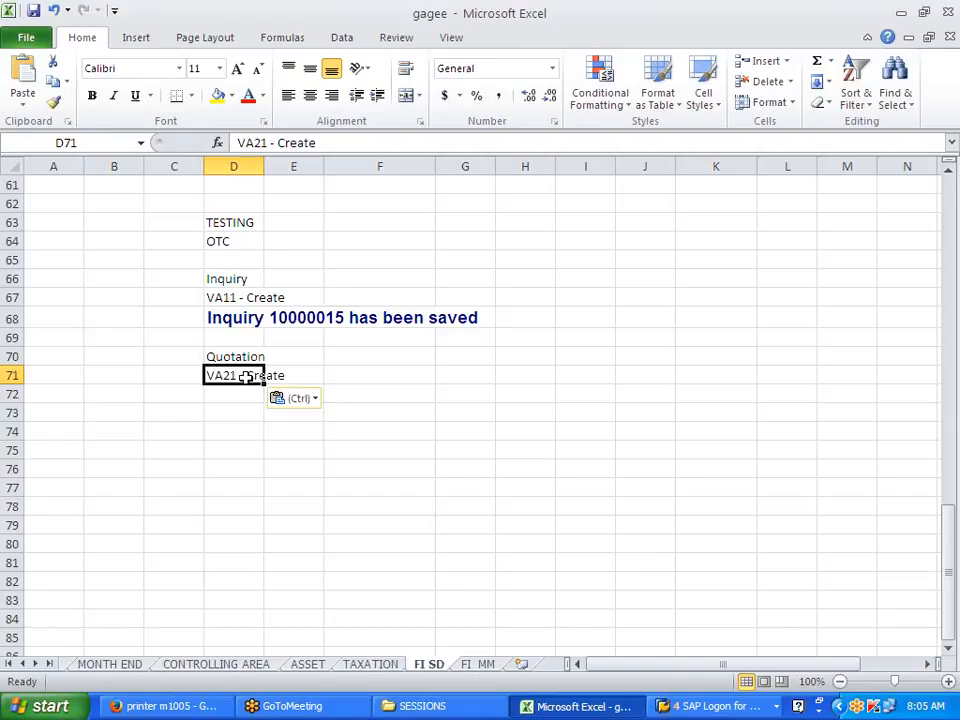
# Step: Launch VA21 and enter quotation type QT
pyautogui.hotkey('alt', 'Tab')
pyautogui.doubleClick(183, 474)
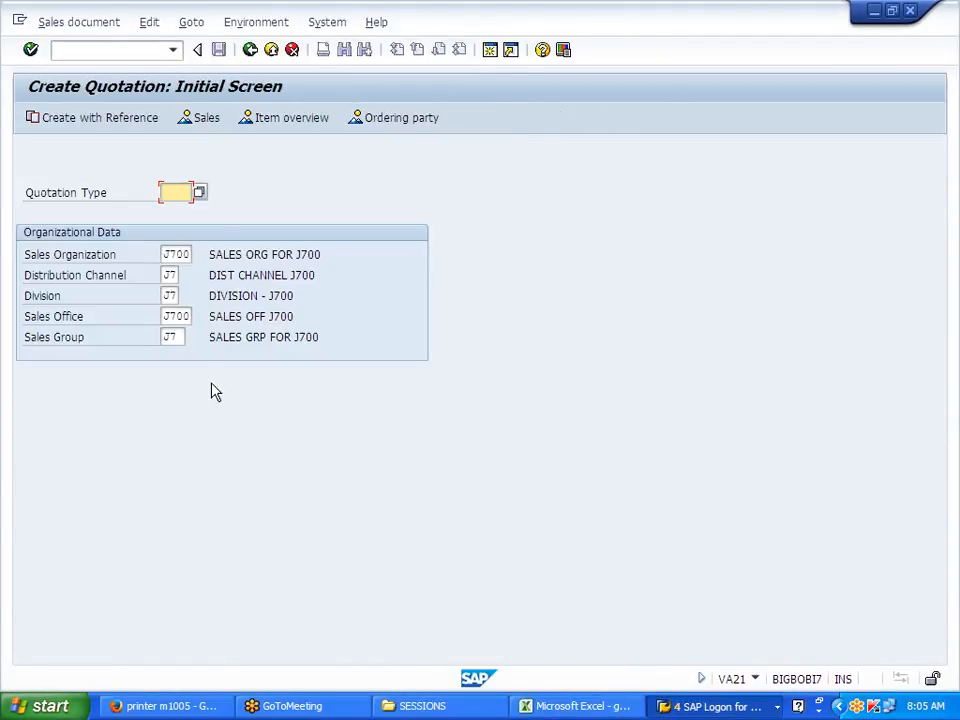
pyautogui.write('QT')
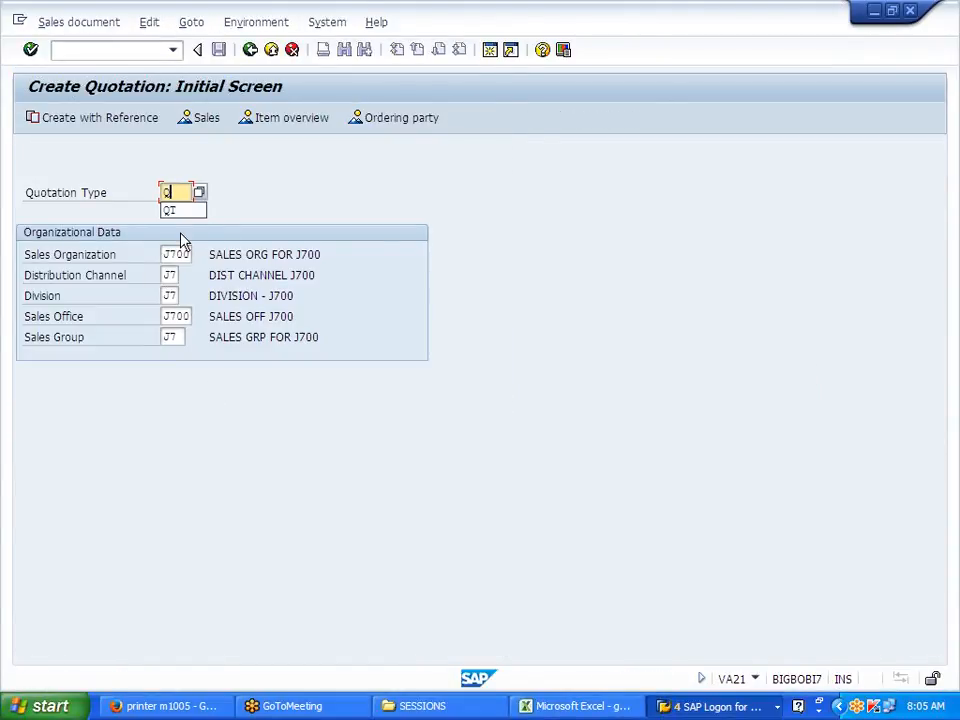
# Step: Create the quotation with reference to the inquiry number from D68, copying item J700FG, 10 PC
pyautogui.click(133, 119)
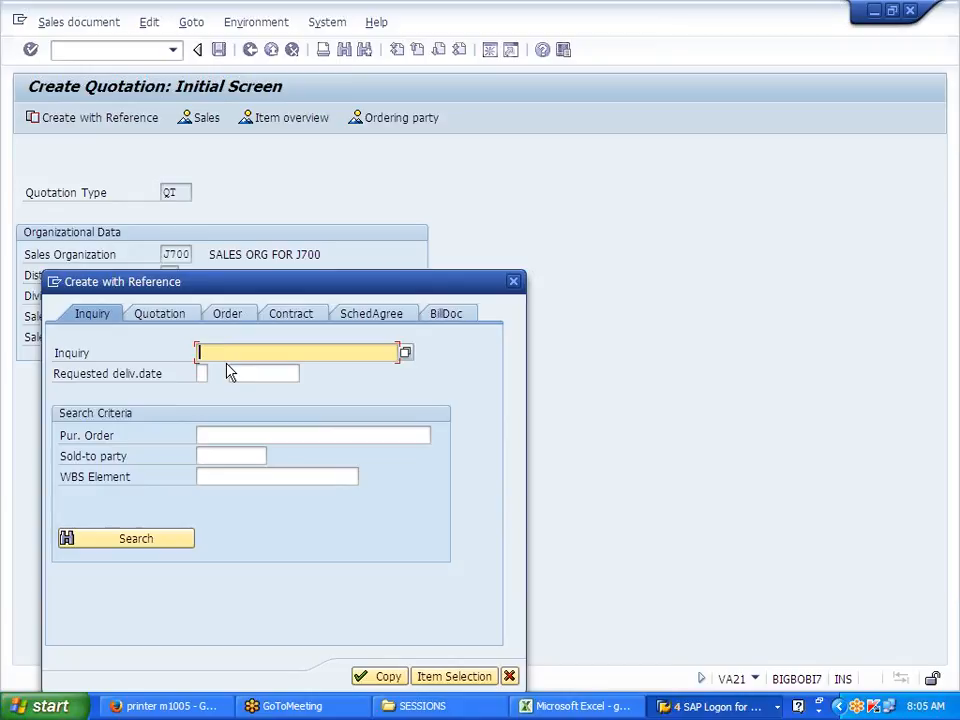
pyautogui.hotkey('alt', 'Tab')
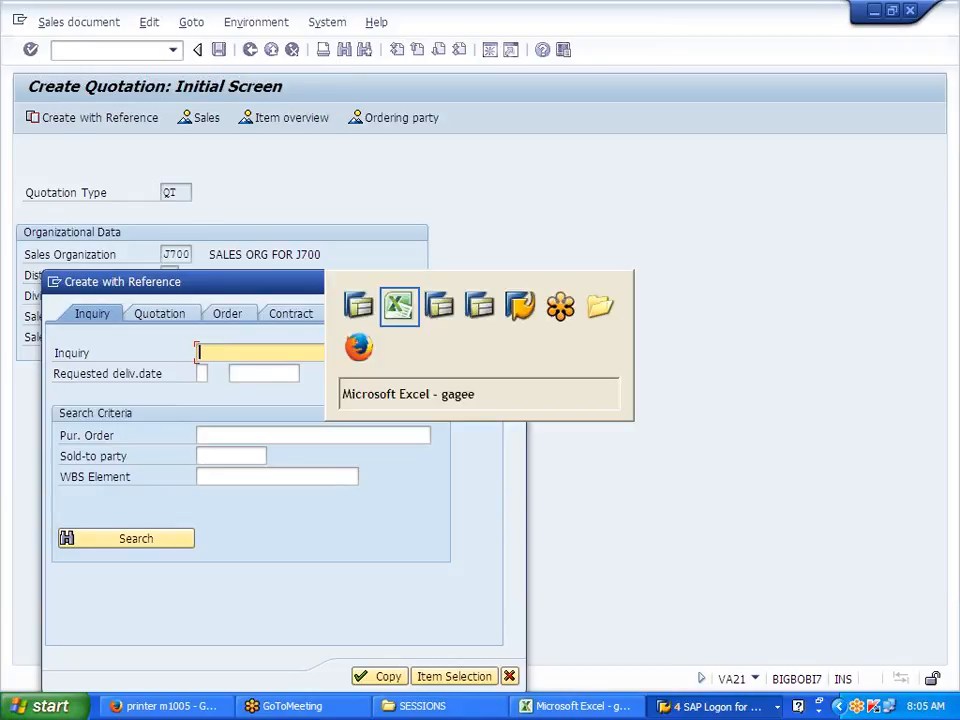
pyautogui.click(255, 318)
pyautogui.doubleClick(255, 318)
pyautogui.moveTo(269, 318); pyautogui.dragTo(344, 318)
pyautogui.hotkey('ctrl', 'c')
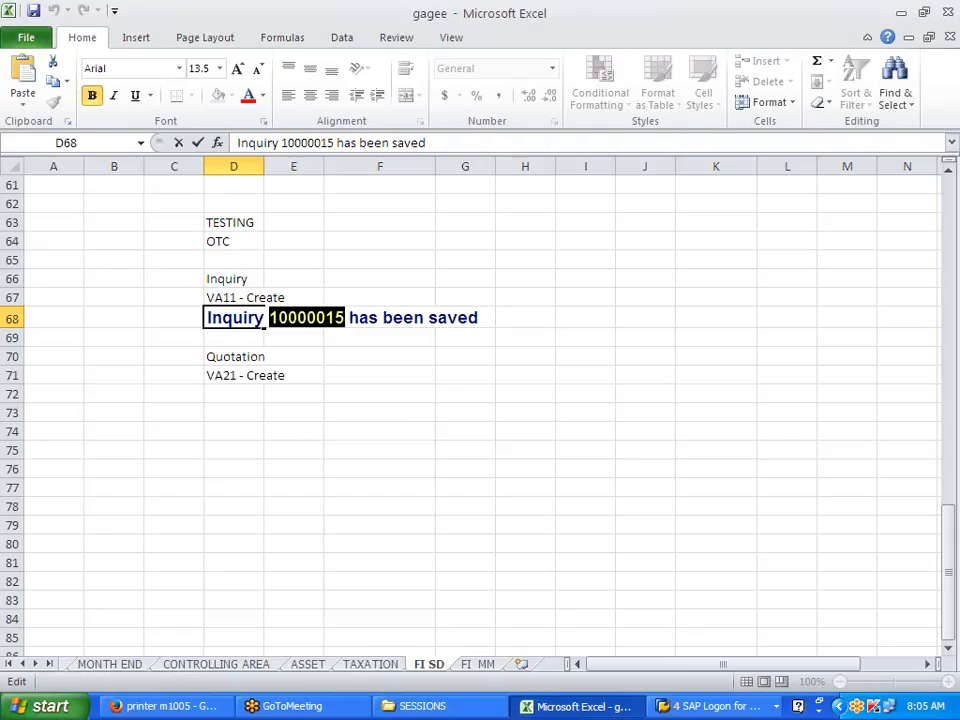
pyautogui.hotkey('alt', 'Tab')
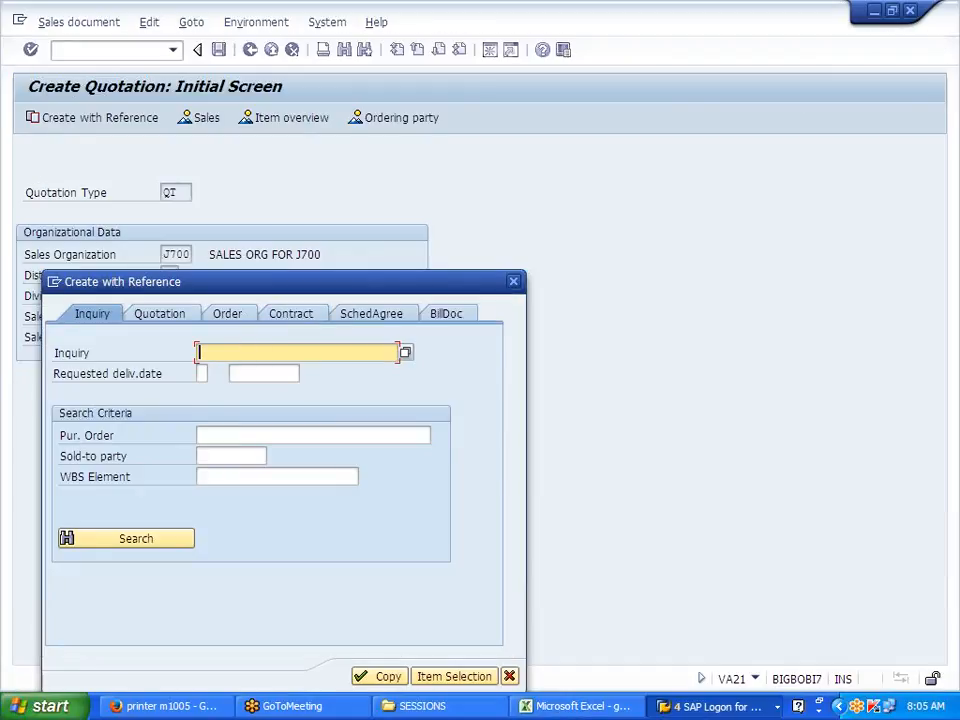
pyautogui.hotkey('ctrl', 'v')
pyautogui.press('Return')
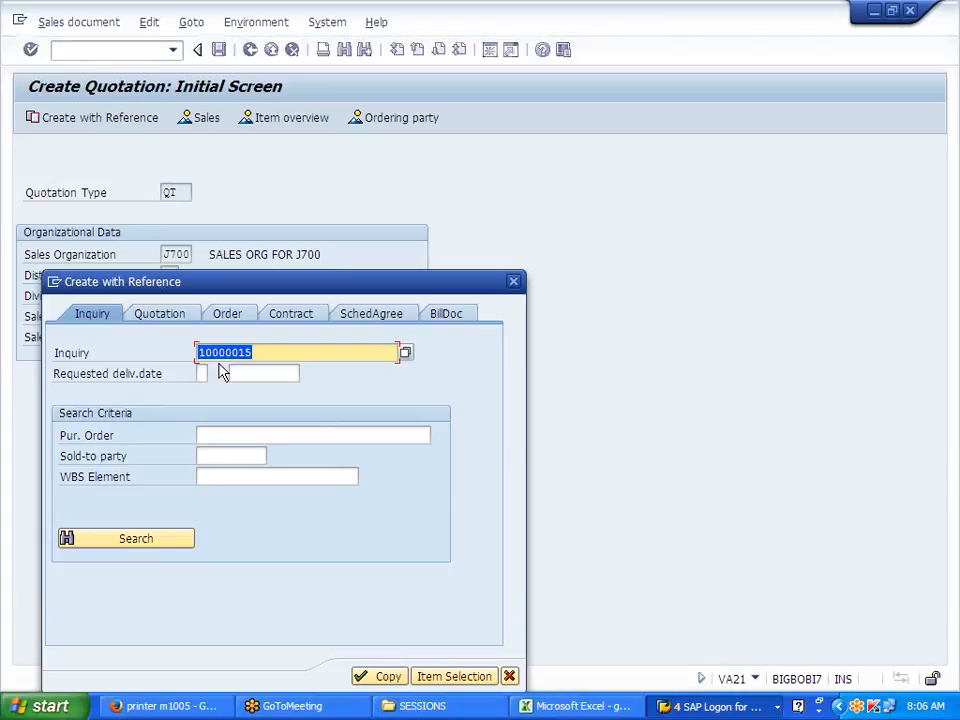
pyautogui.click(383, 676)
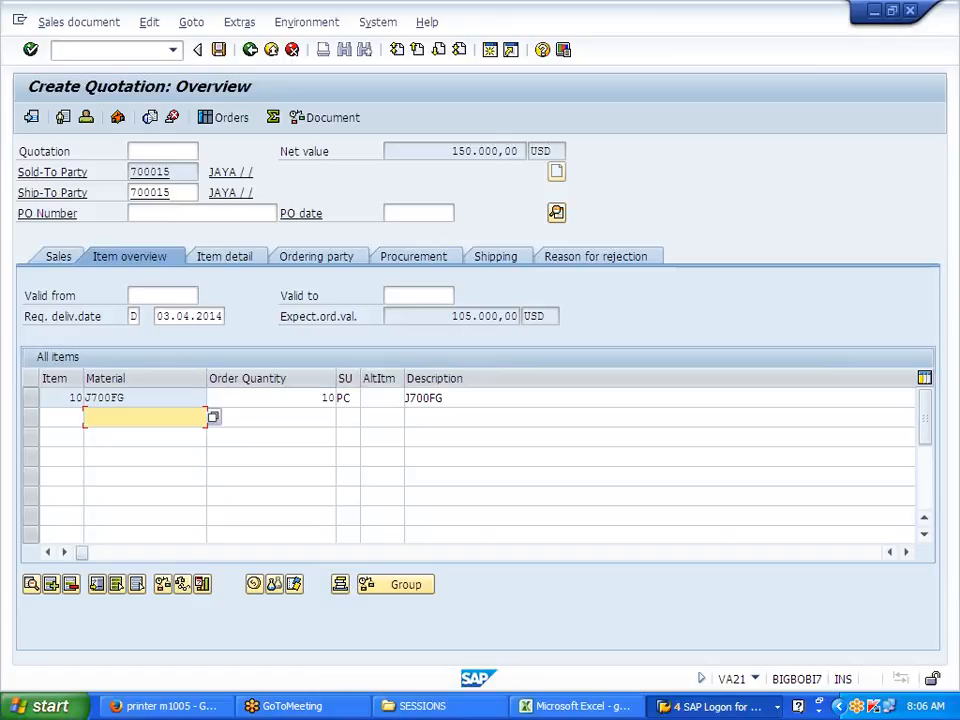
# Step: Set the quotation validity from 03.04.2014 to 30.04.2014
pyautogui.moveTo(157, 316); pyautogui.dragTo(223, 316)
pyautogui.click(219, 316)
pyautogui.click(162, 295)
pyautogui.hotkey('ctrl', 'v')
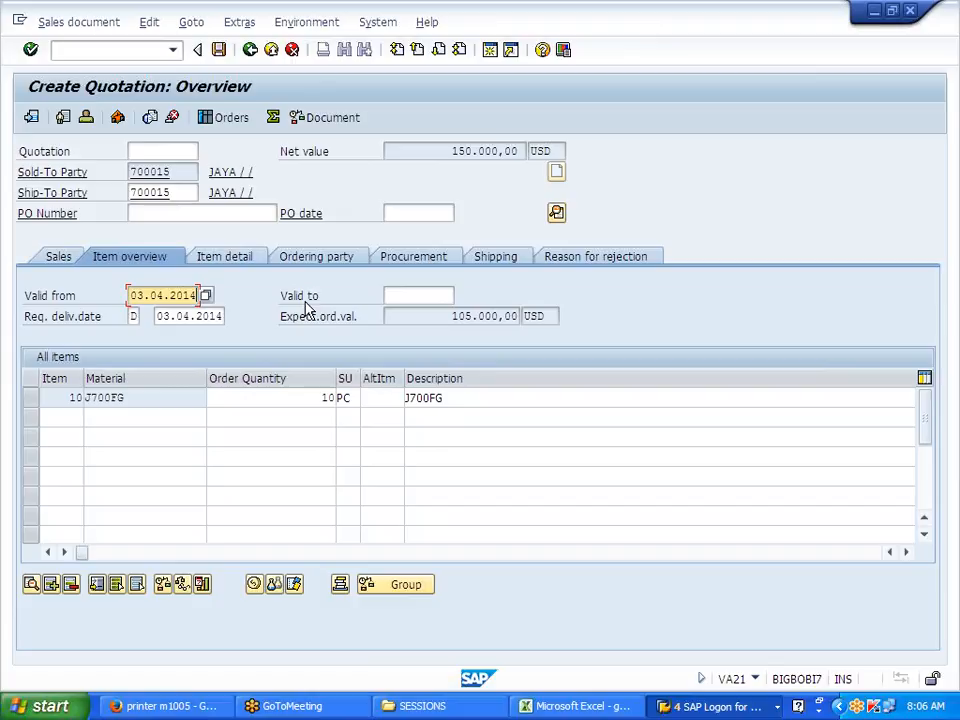
pyautogui.click(419, 296)
pyautogui.press('BackSpace')
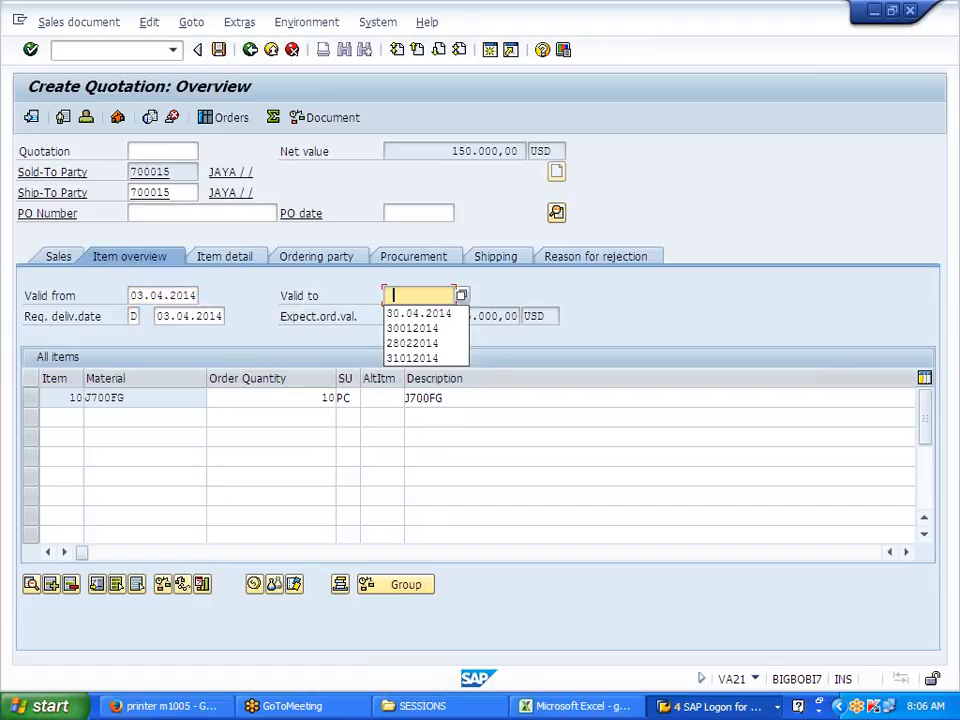
pyautogui.click(392, 314)
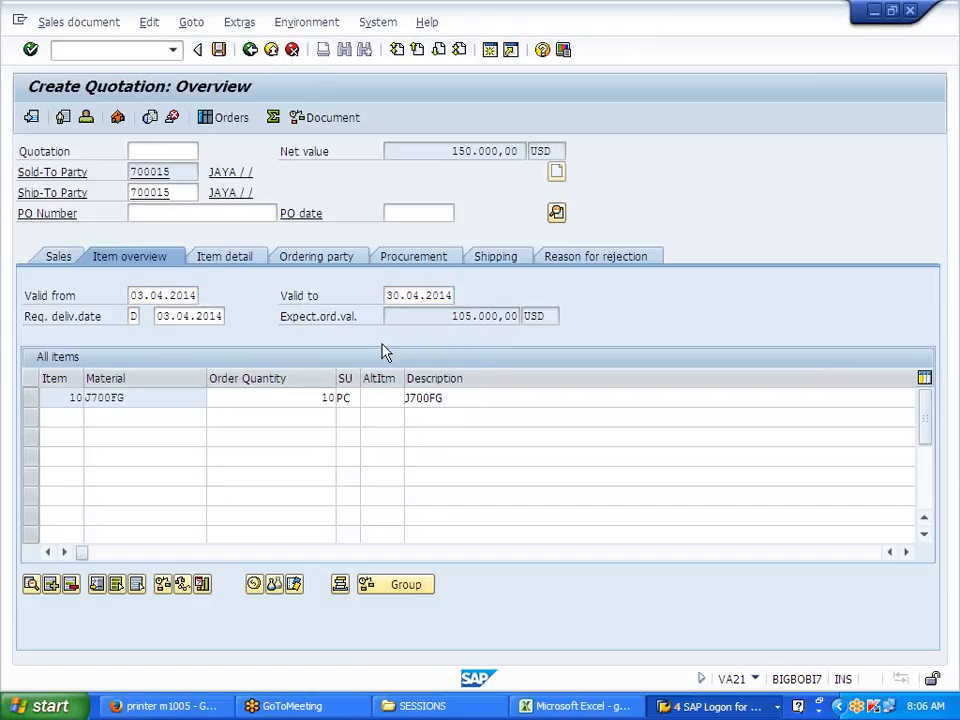
pyautogui.press('Return')
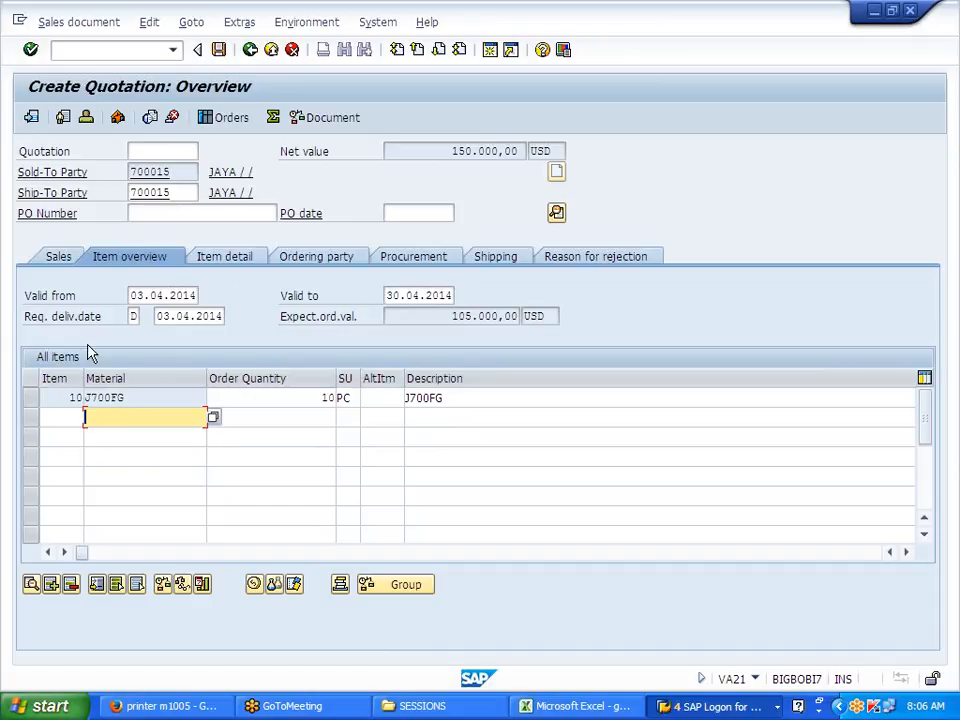
# Step: Review item 10's pricing conditions, run the incompletion log, and save the quotation
pyautogui.doubleClick(78, 400)
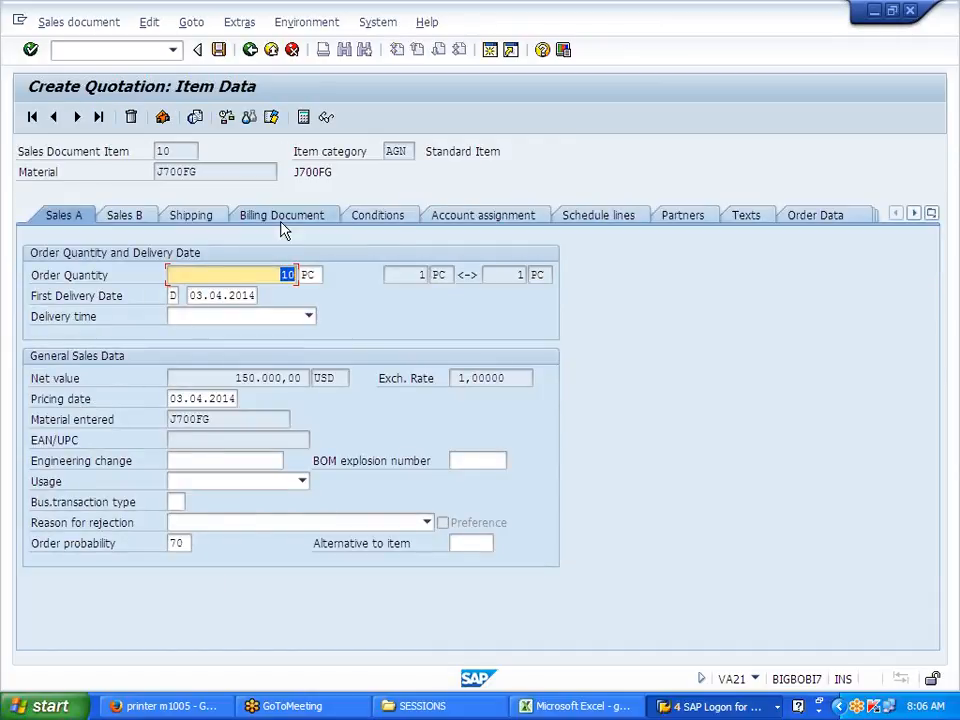
pyautogui.click(398, 224)
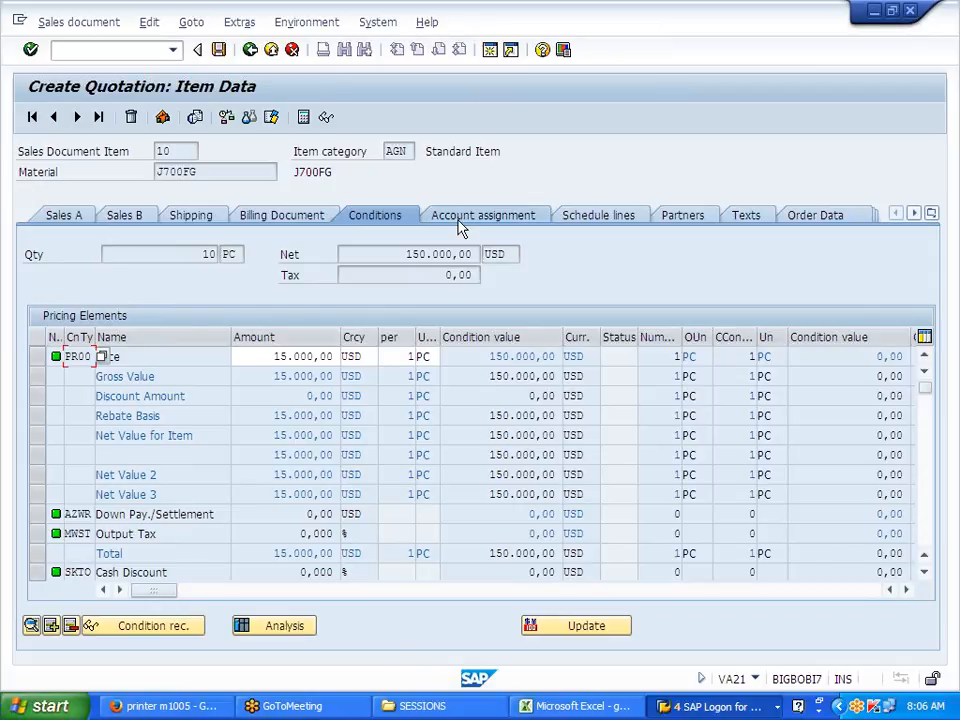
pyautogui.click(149, 22)
pyautogui.click(203, 255)
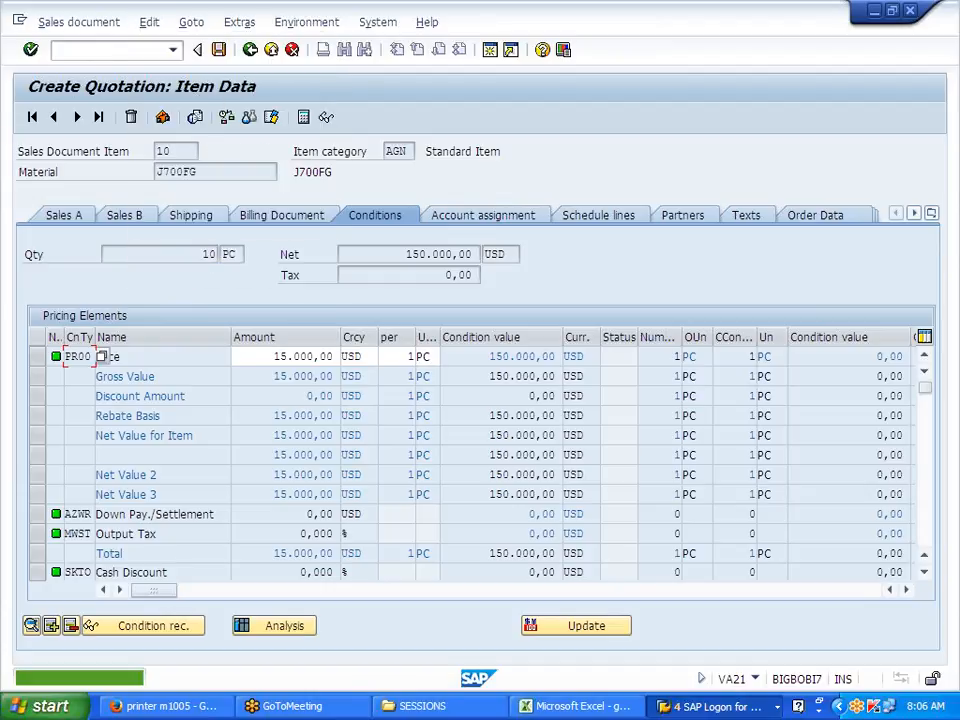
pyautogui.click(219, 50)
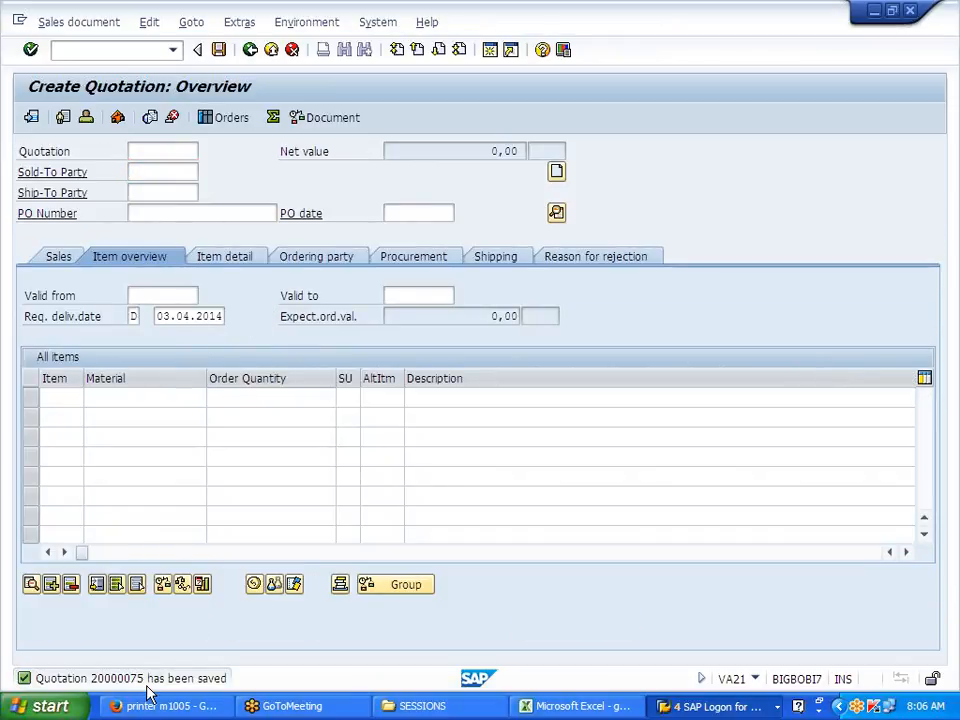
# Step: Paste the quotation-saved message into Excel cell D73
pyautogui.doubleClick(147, 687)
pyautogui.moveTo(54, 202); pyautogui.dragTo(338, 202)
pyautogui.moveTo(338, 202)
pyautogui.mouseDown()
pyautogui.moveTo(327, 202)
pyautogui.moveTo(348, 202)
pyautogui.mouseUp()
pyautogui.moveTo(54, 202); pyautogui.dragTo(348, 202)
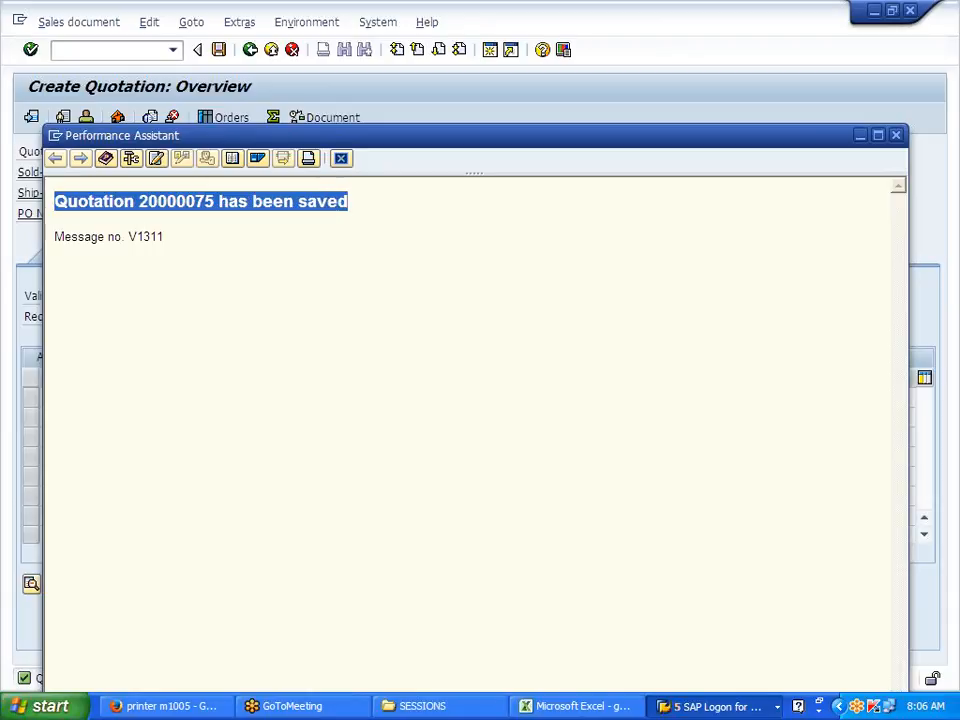
pyautogui.click(341, 158)
pyautogui.click(588, 710)
pyautogui.click(238, 412)
pyautogui.hotkey('ctrl', 'v')
pyautogui.click(264, 489)
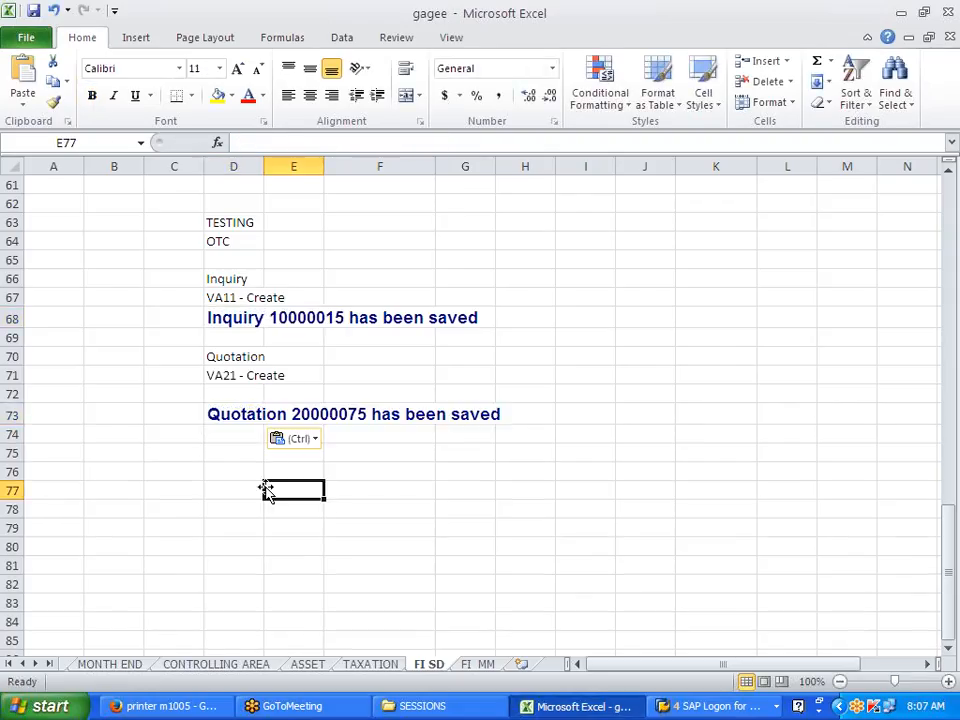
# Step: Expand the Order folder in the SAP menu and paste 'Order' into D75
pyautogui.hotkey('alt', 'Tab')
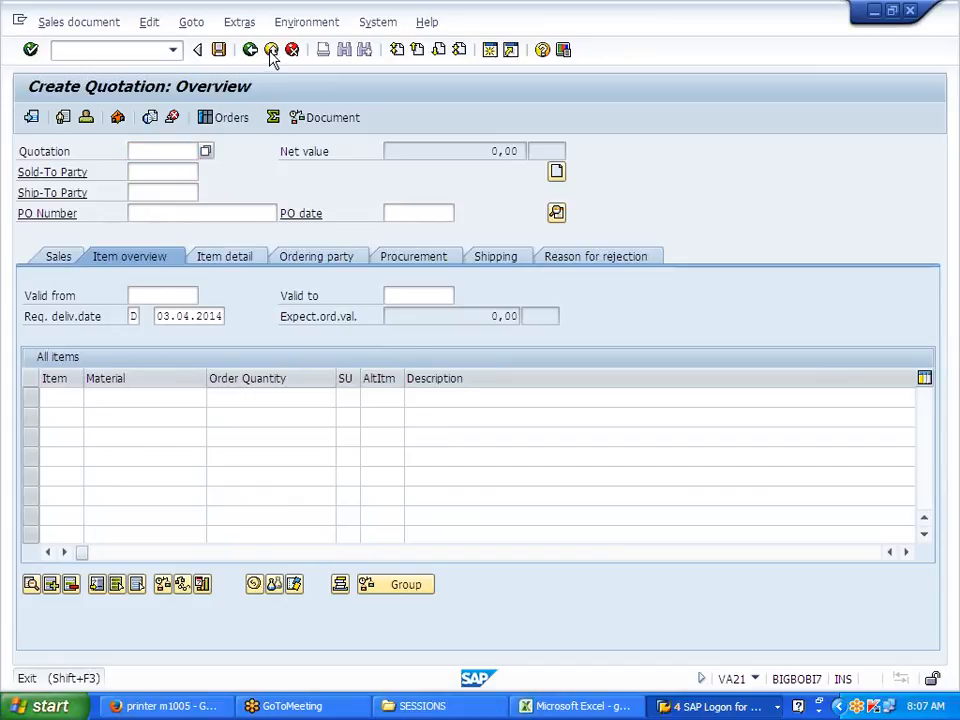
pyautogui.click(270, 50)
pyautogui.click(102, 388)
pyautogui.click(102, 404)
pyautogui.click(102, 421)
pyautogui.click(171, 437)
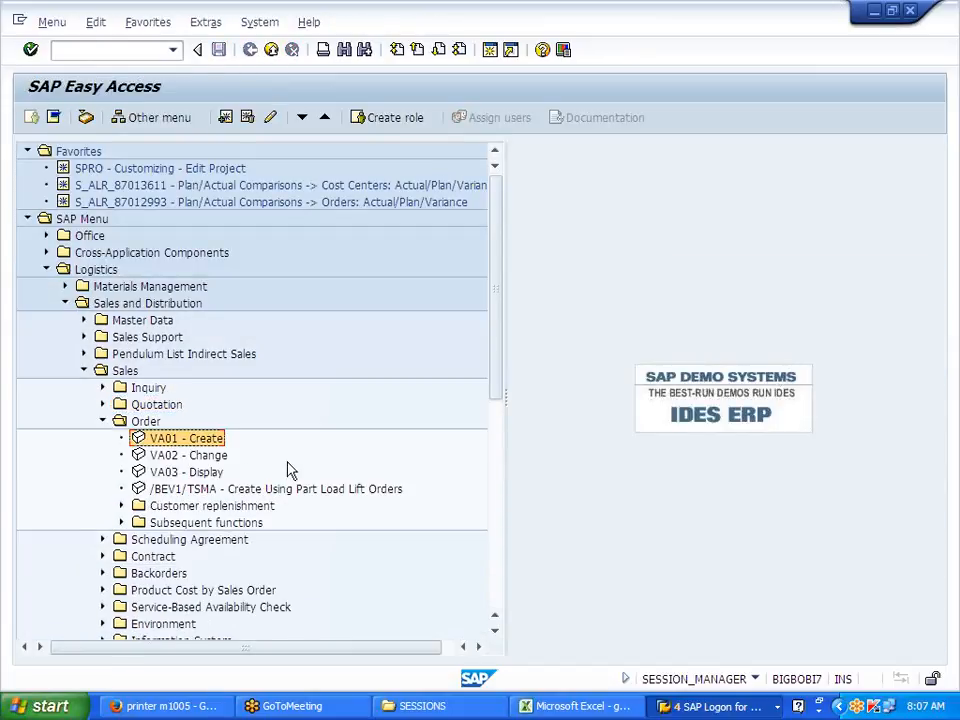
pyautogui.click(146, 422)
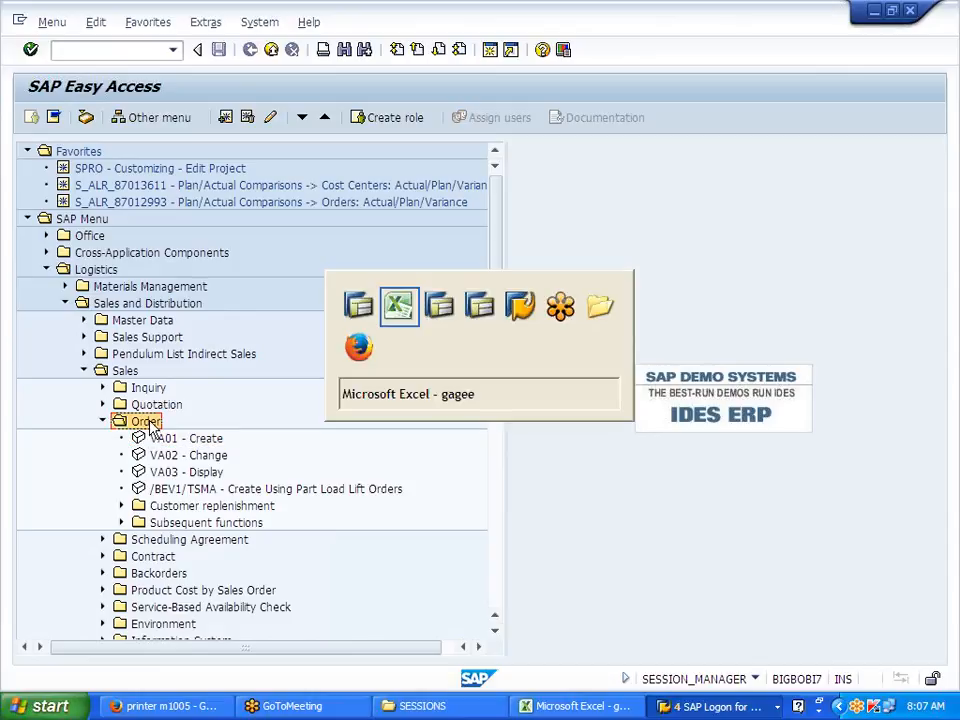
pyautogui.hotkey('ctrl', 'c')
pyautogui.hotkey('alt', 'Tab')
pyautogui.click(229, 455)
pyautogui.hotkey('ctrl', 'v')
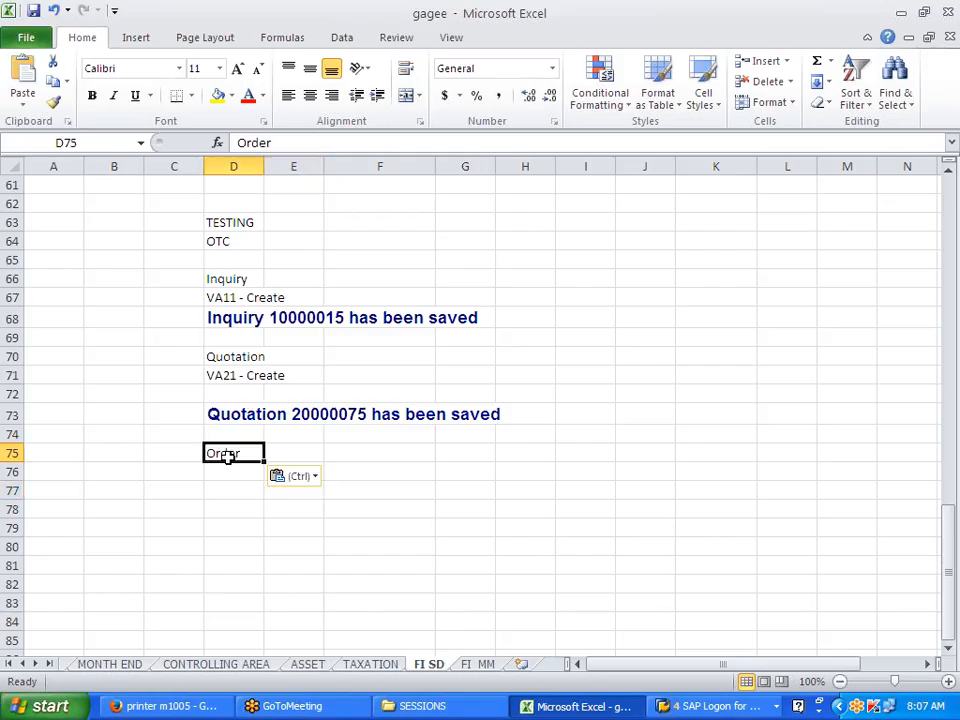
# Step: Paste 'VA01 - Create' from the SAP menu into cell D76
pyautogui.hotkey('alt', 'Tab')
pyautogui.click(190, 440)
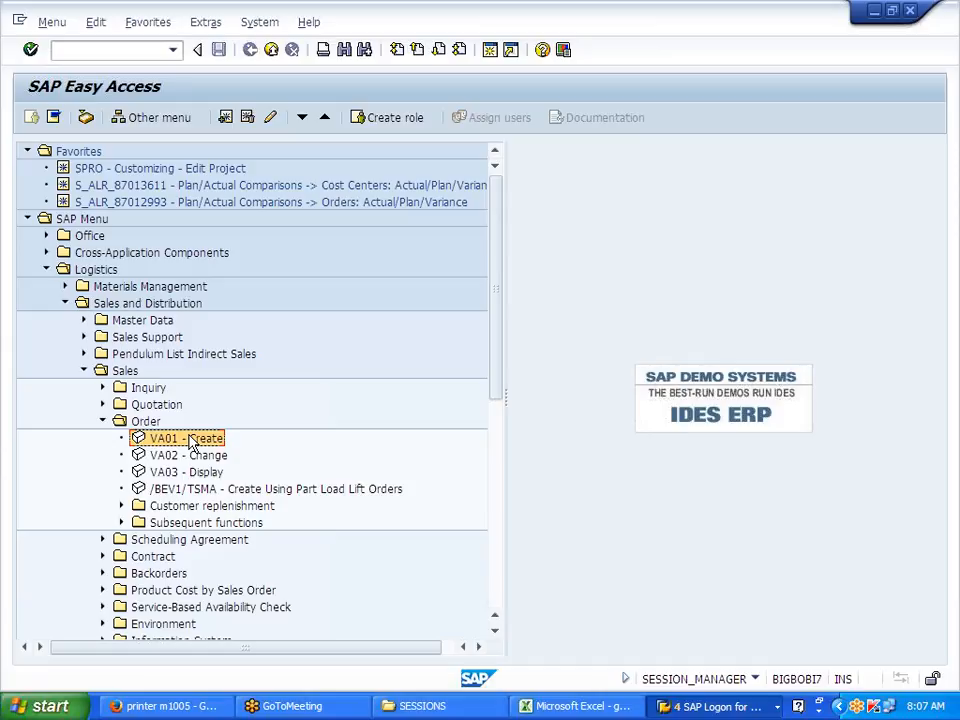
pyautogui.hotkey('alt', 'Tab')
pyautogui.click(218, 474)
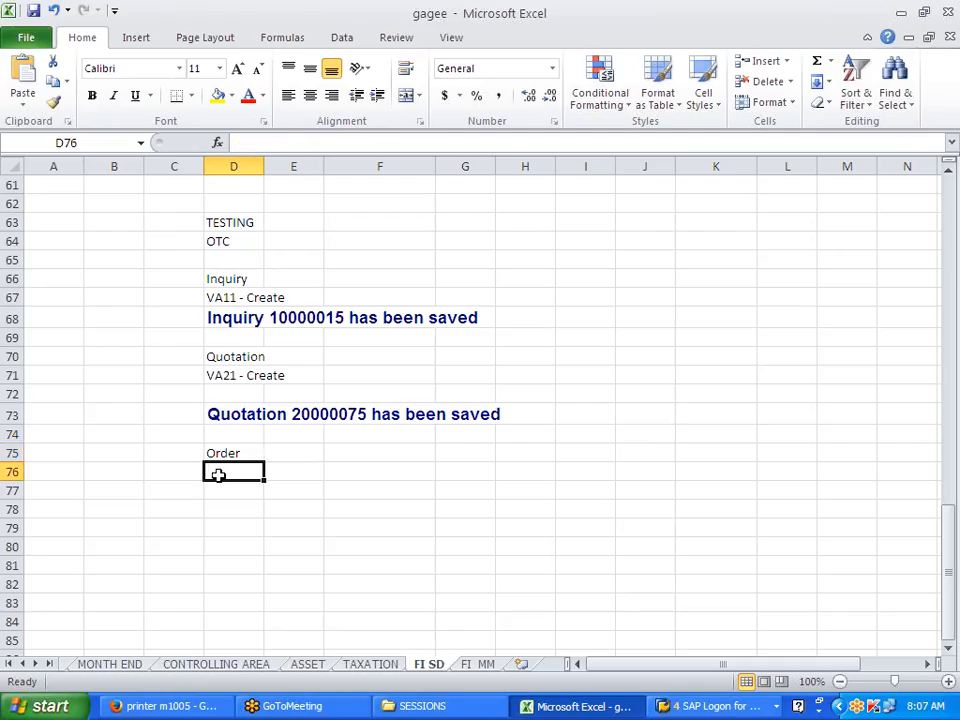
pyautogui.hotkey('ctrl', 'v')
pyautogui.click(249, 525)
pyautogui.hotkey('alt', 'Tab')
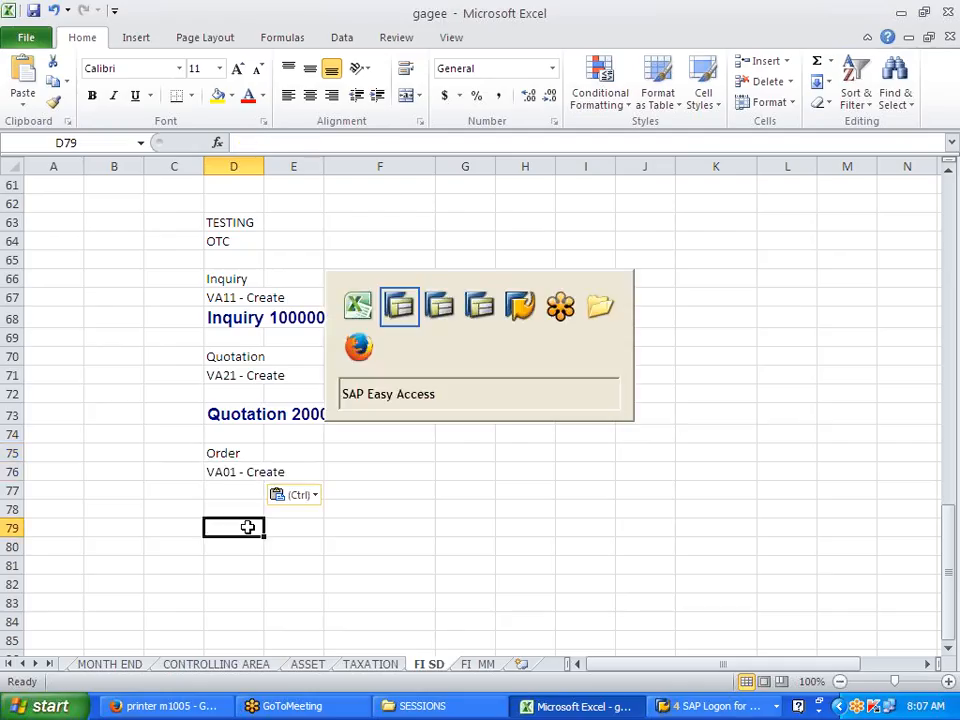
# Step: Start a VA01 order of type OR referencing quotation 20000075, copying 10 PC of J700FG
pyautogui.doubleClick(152, 440)
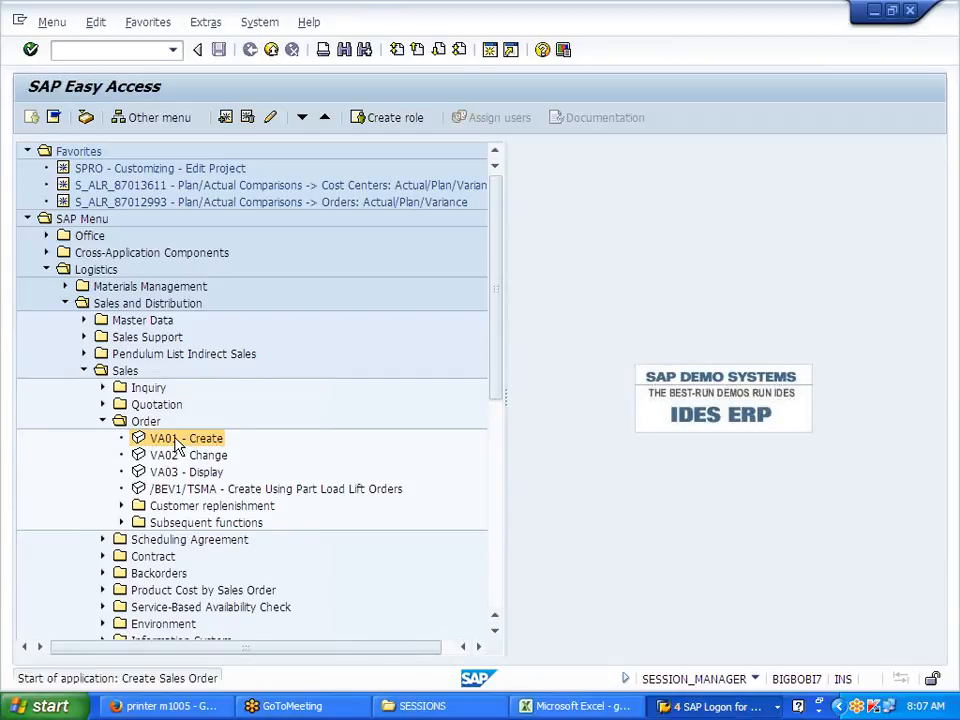
pyautogui.write('OR')
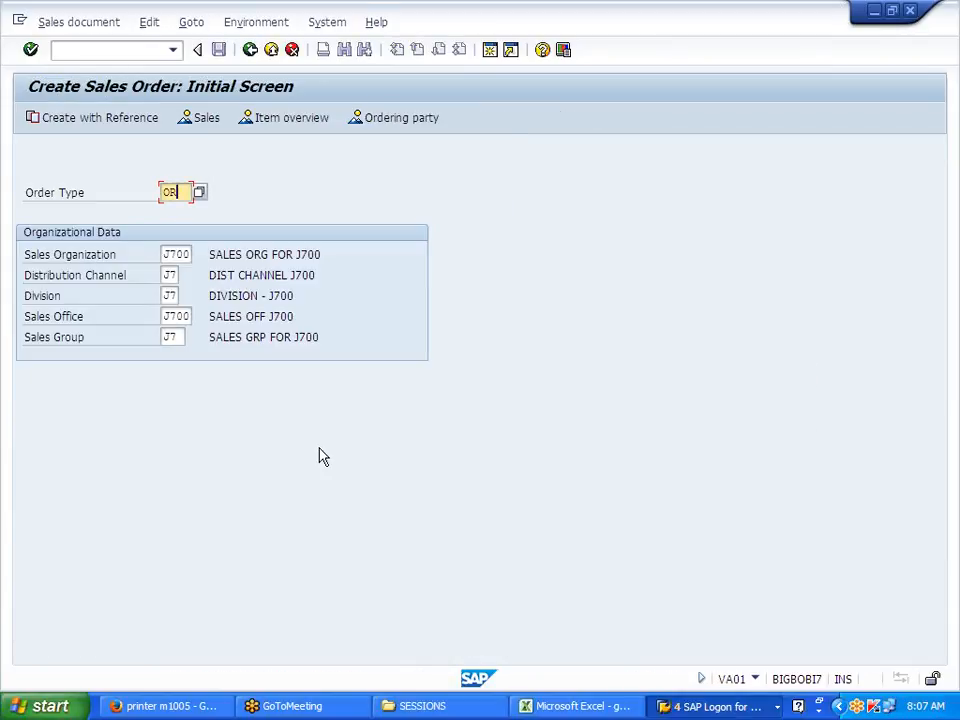
pyautogui.click(117, 122)
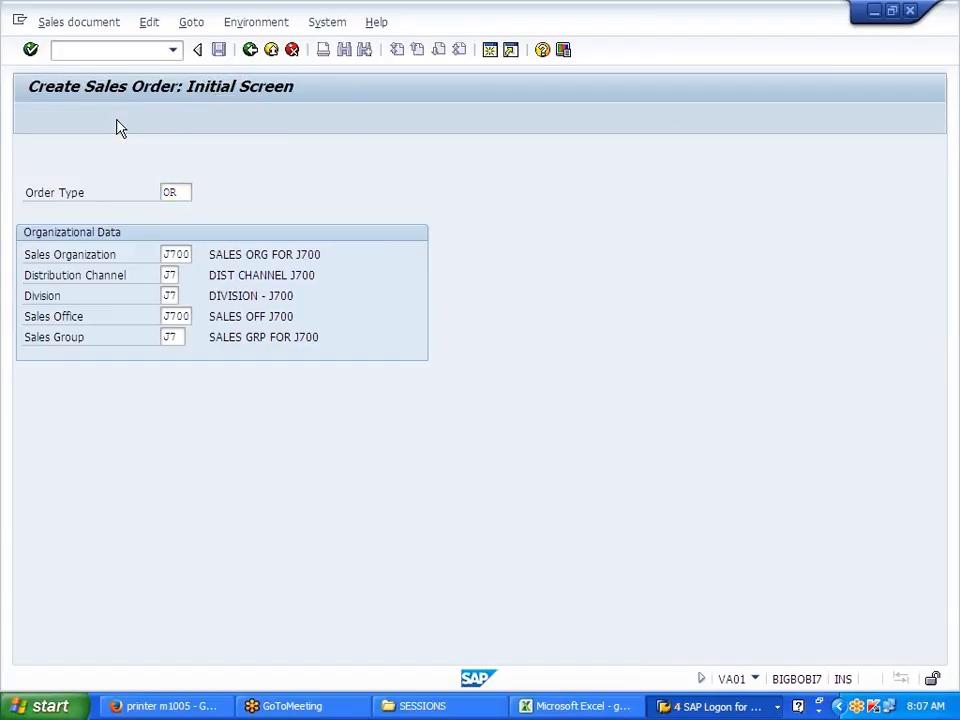
pyautogui.hotkey('alt', 'Tab')
pyautogui.click(242, 414)
pyautogui.doubleClick(288, 414)
pyautogui.moveTo(289, 414); pyautogui.dragTo(368, 414)
pyautogui.hotkey('alt', 'Tab')
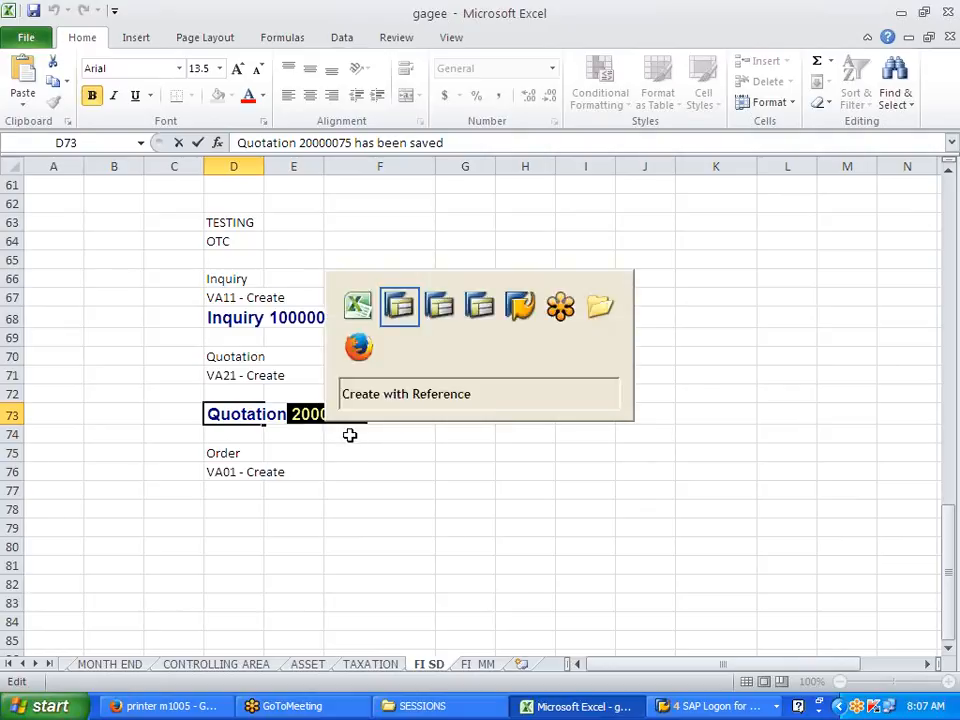
pyautogui.hotkey('ctrl', 'v')
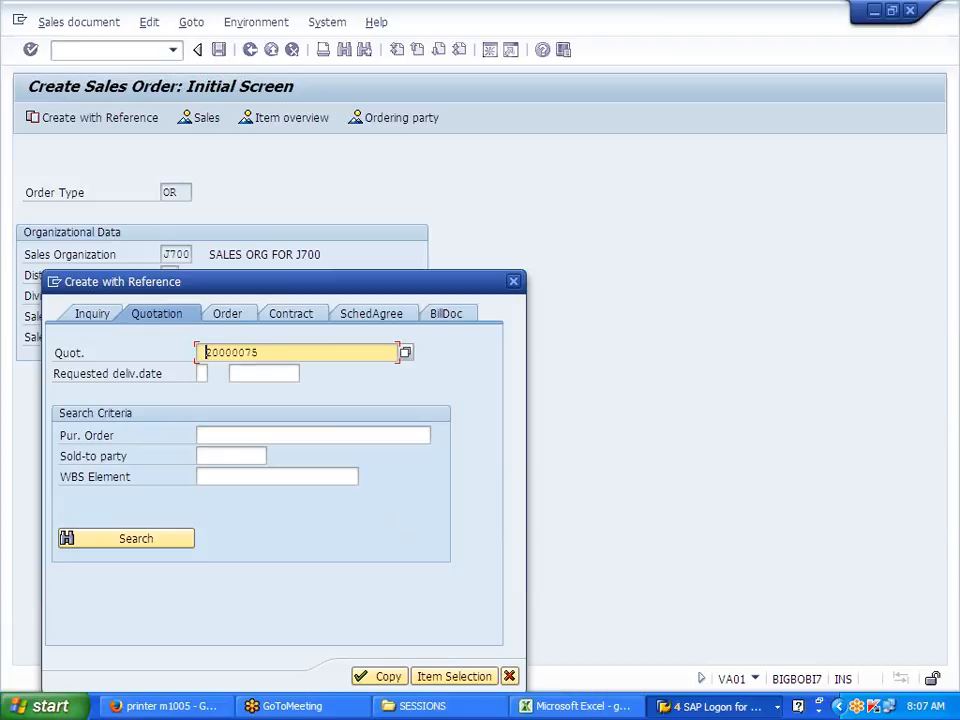
pyautogui.click(386, 678)
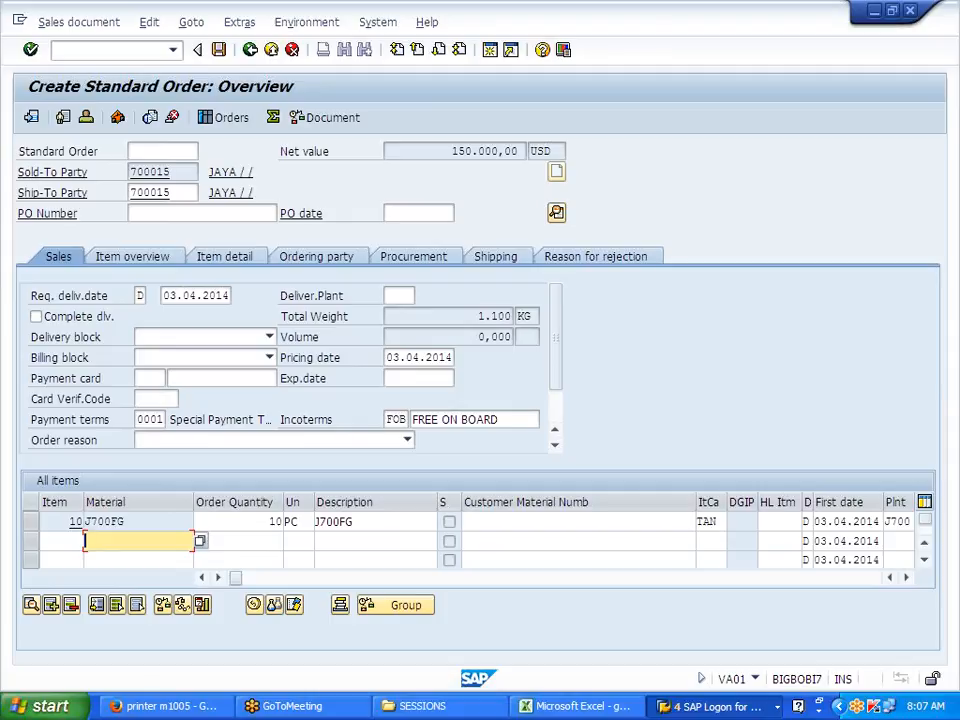
pyautogui.doubleClick(73, 521)
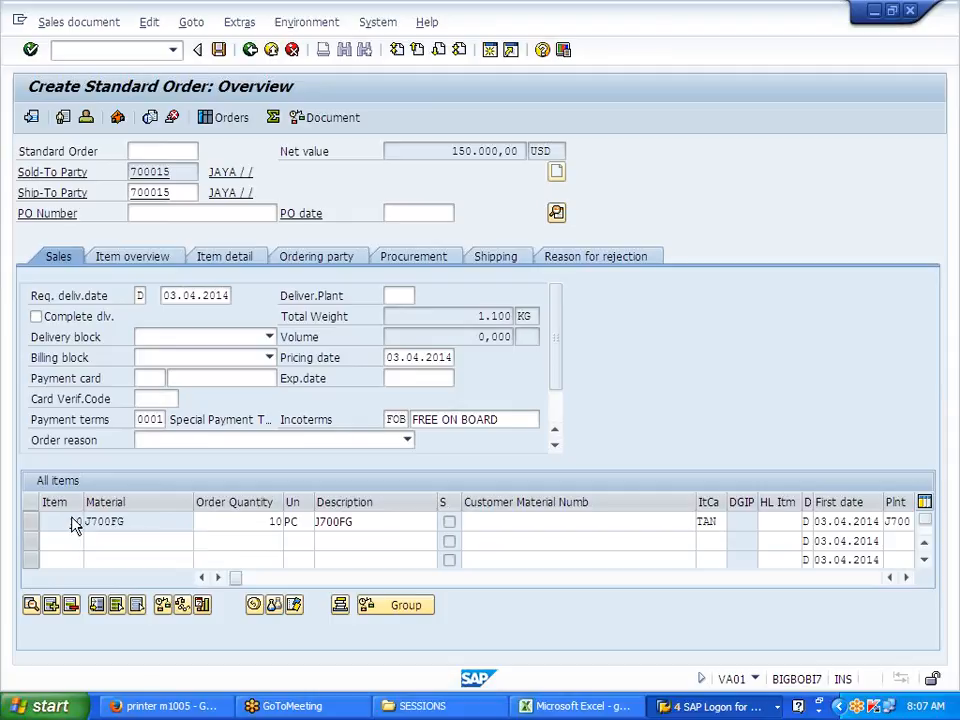
# Step: Add a PR00 condition to item 10's pricing, priced at 15.000,00 USD per PC
pyautogui.click(374, 216)
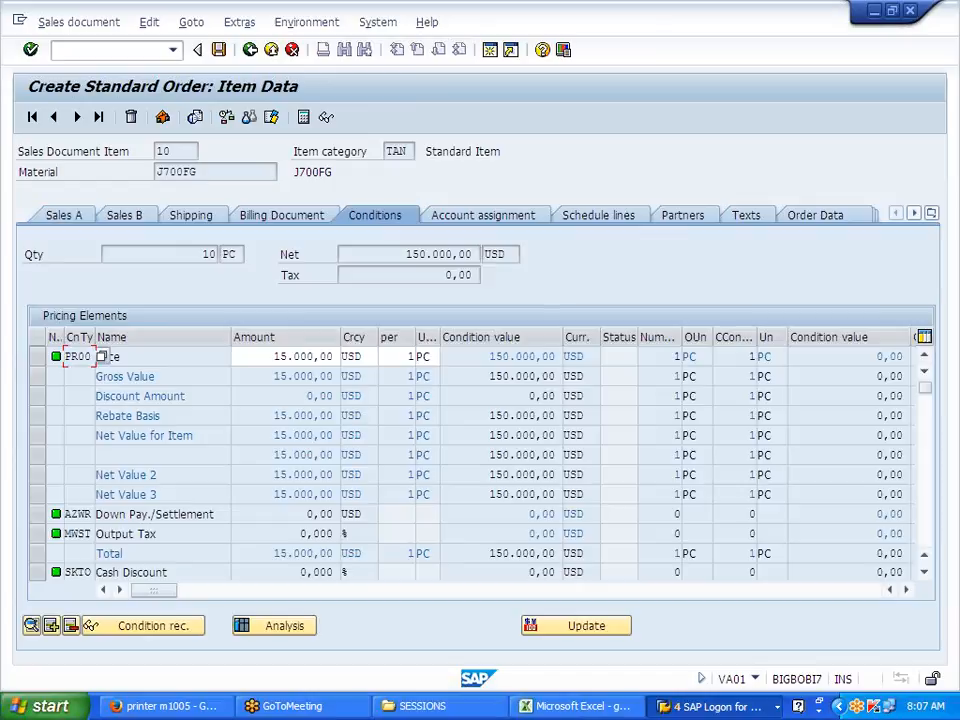
pyautogui.click(51, 626)
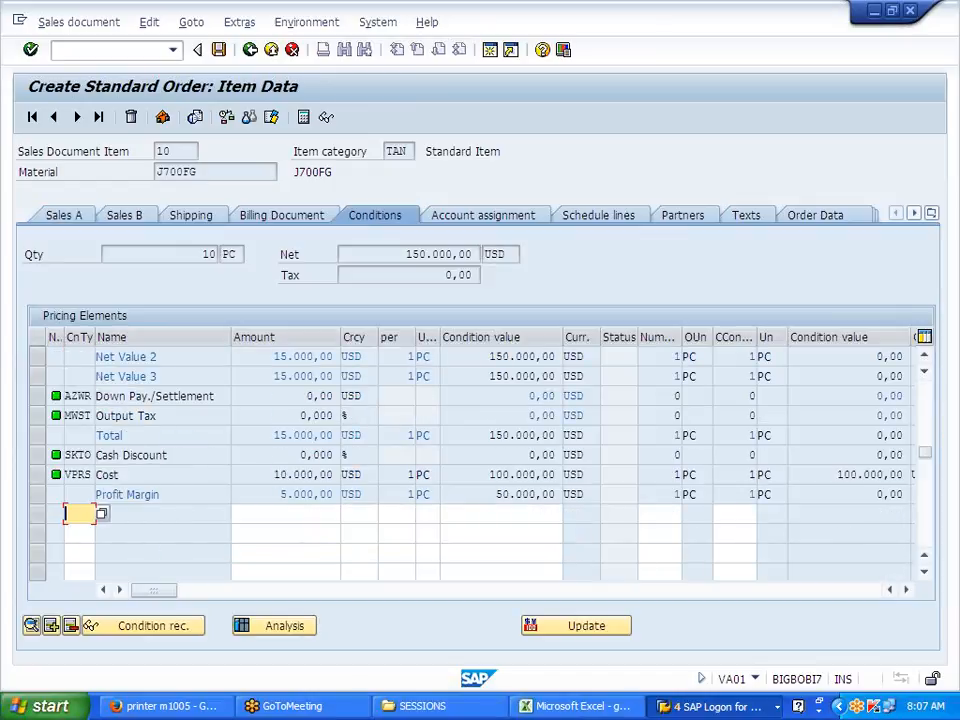
pyautogui.write('P')
pyautogui.press('BackSpace')
pyautogui.write('PR00')
pyautogui.press('Return')
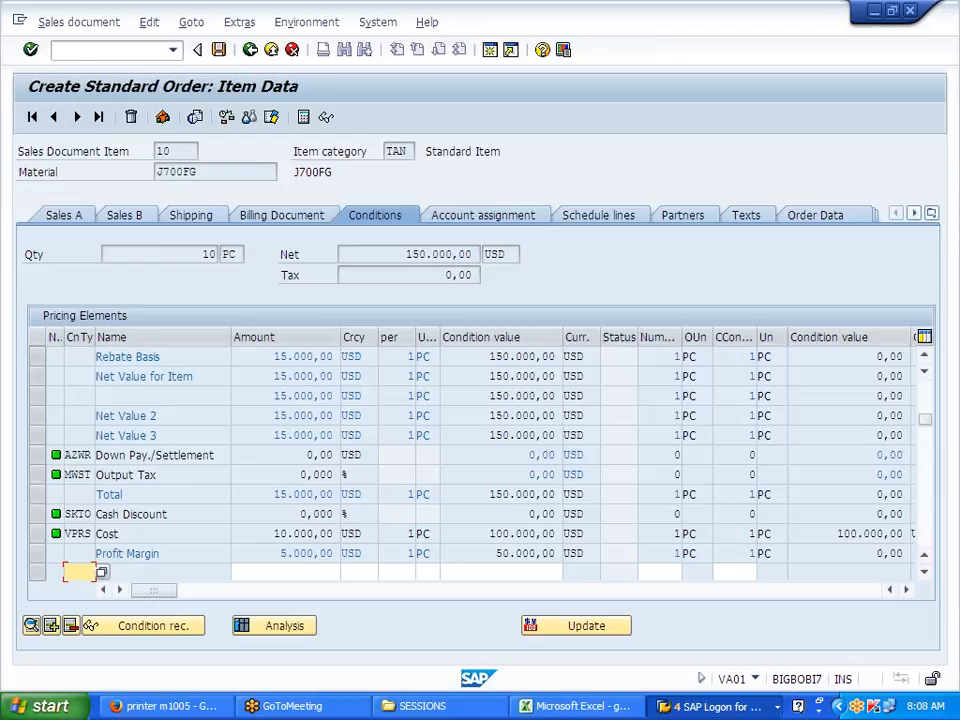
pyautogui.click(102, 356)
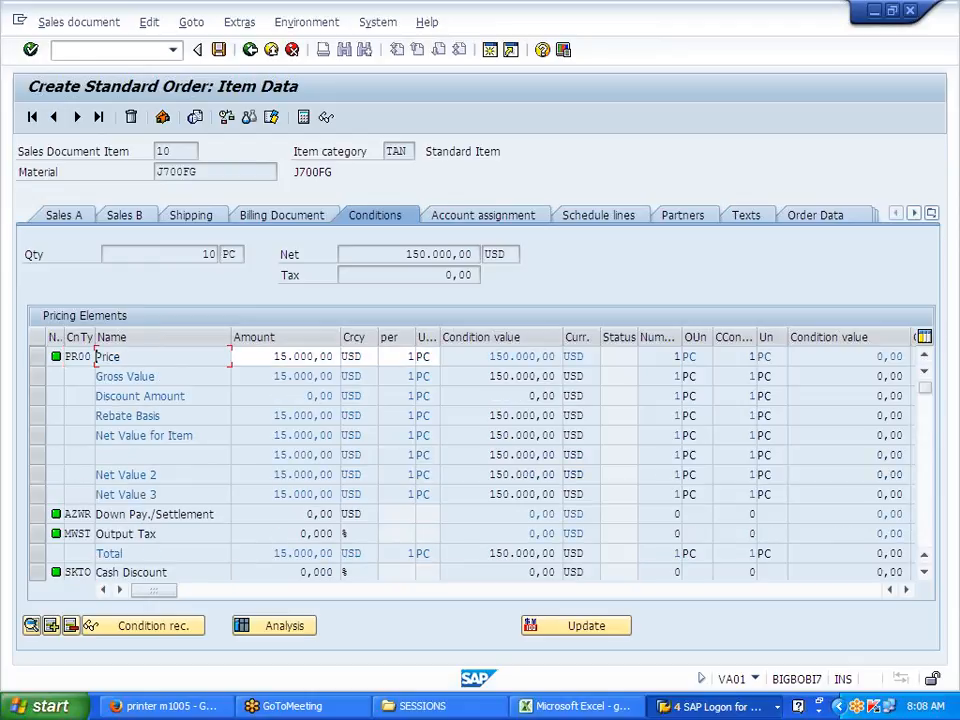
pyautogui.press('Tab')
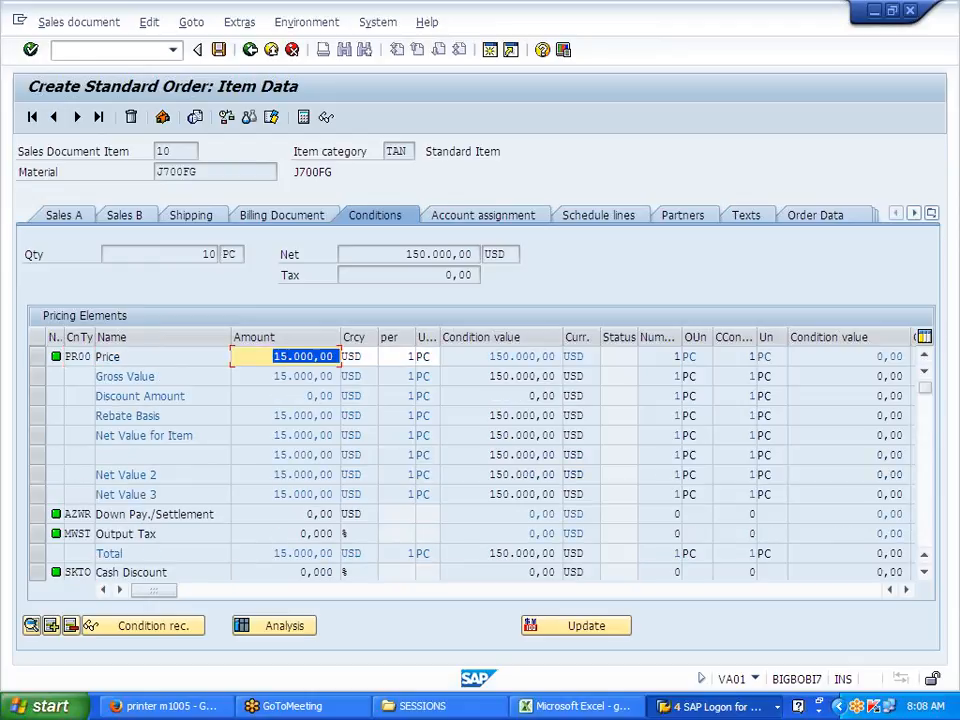
pyautogui.press('Right')
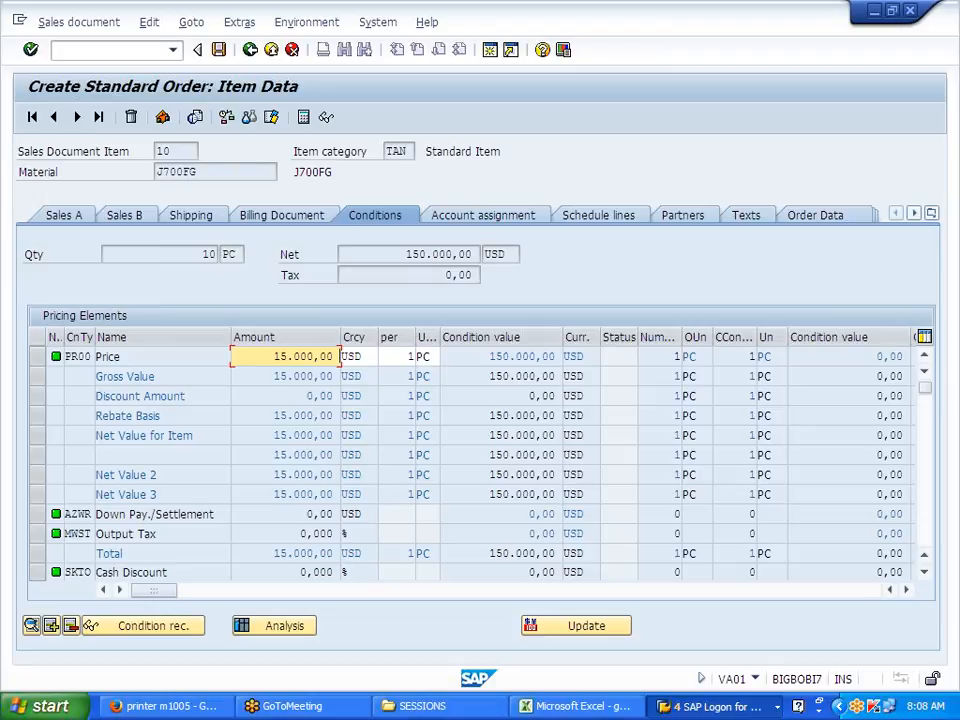
pyautogui.click(735, 712)
# Step: In SPRO, go to SD Pricing Control > Define And Assign Pricing Procedures > Maintain pricing procedures
pyautogui.click(744, 654)
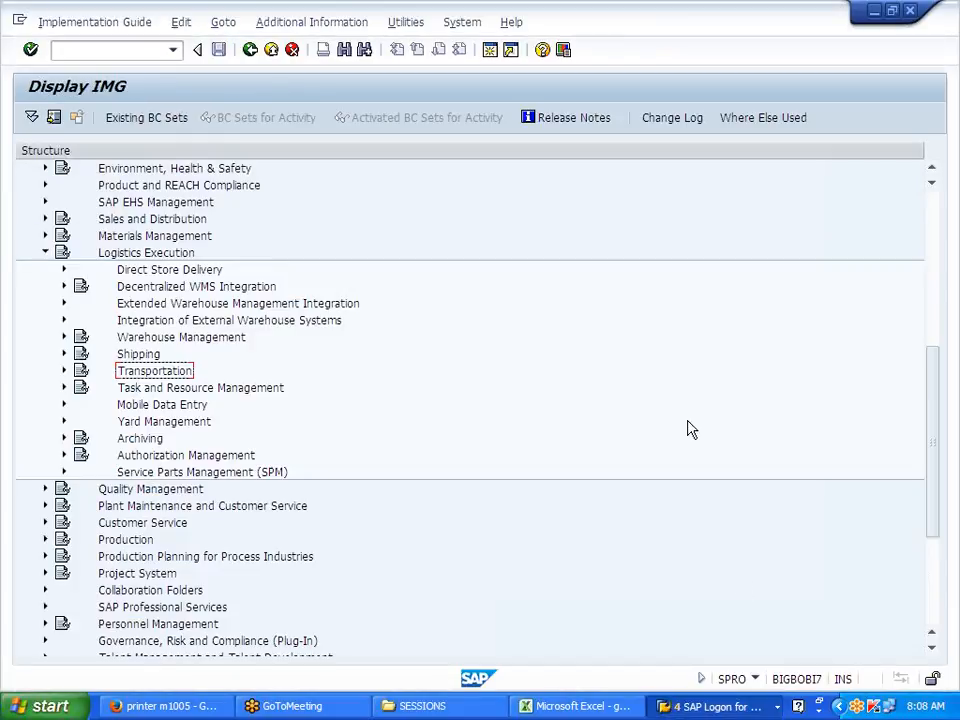
pyautogui.click(45, 252)
pyautogui.click(45, 219)
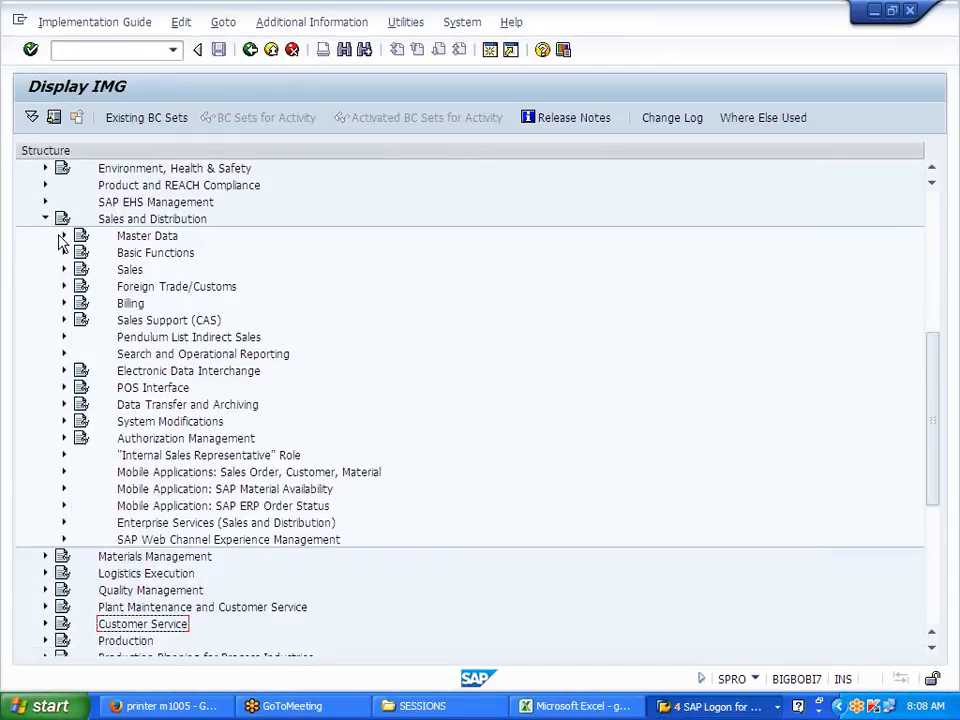
pyautogui.click(64, 252)
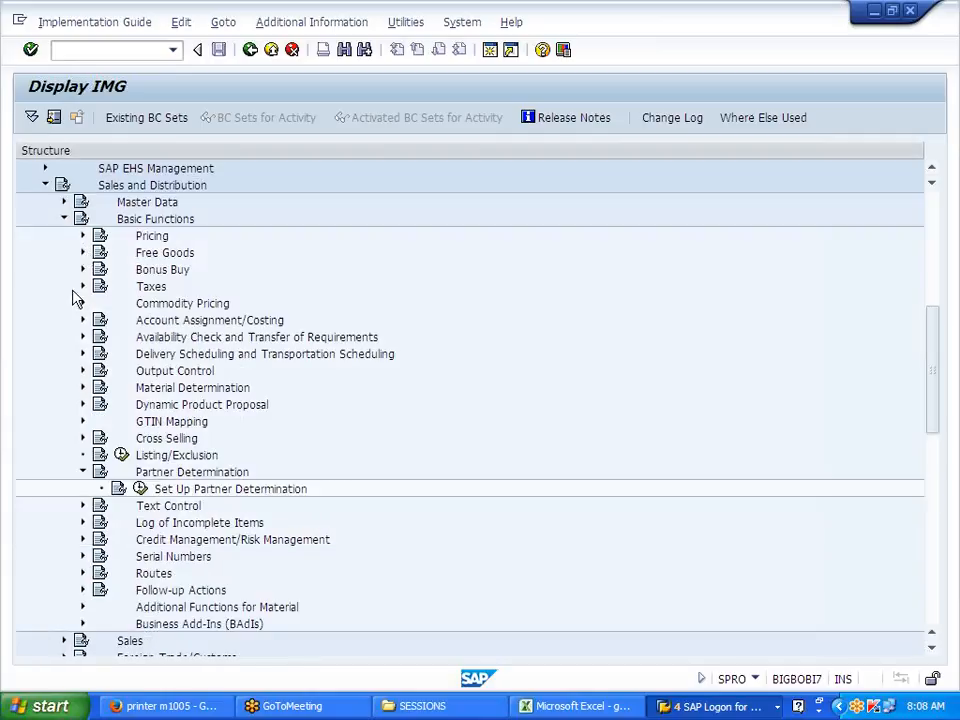
pyautogui.click(82, 236)
pyautogui.click(101, 252)
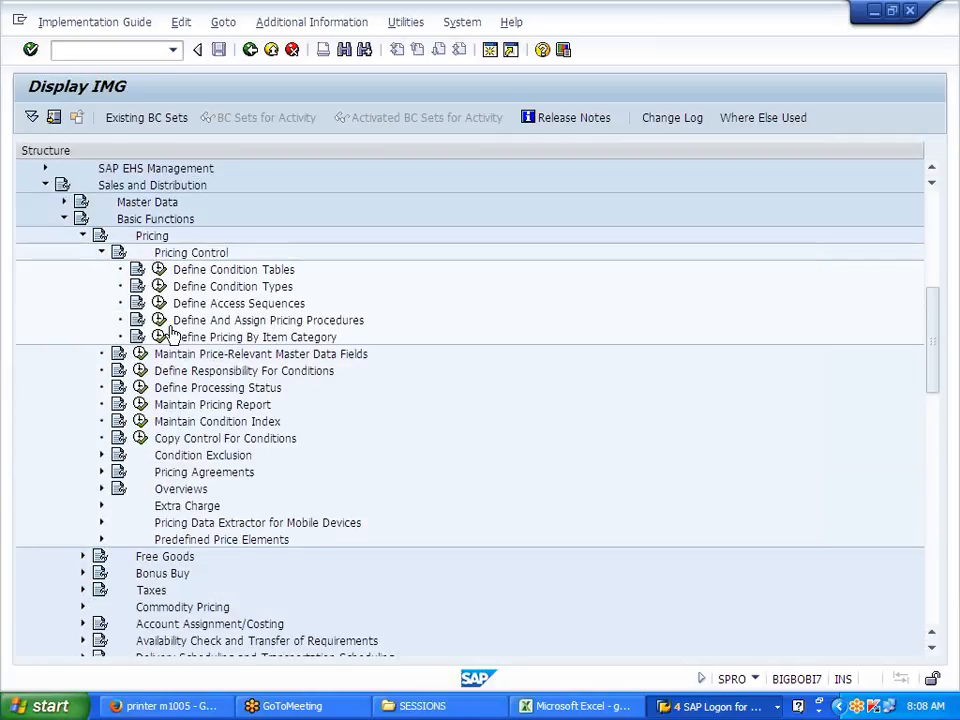
pyautogui.click(159, 320)
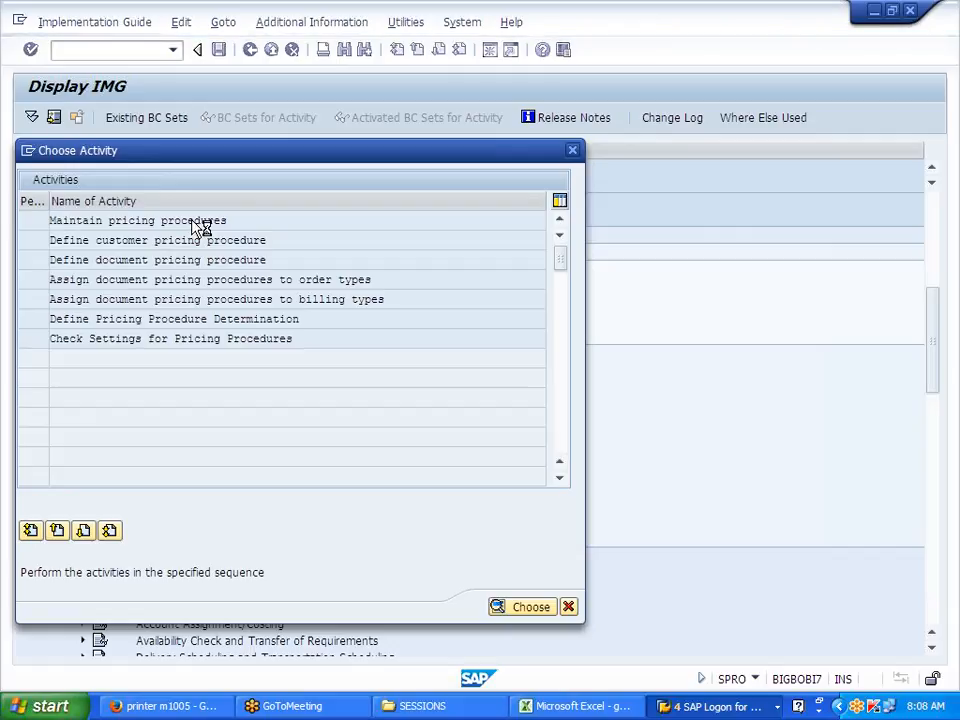
pyautogui.doubleClick(197, 222)
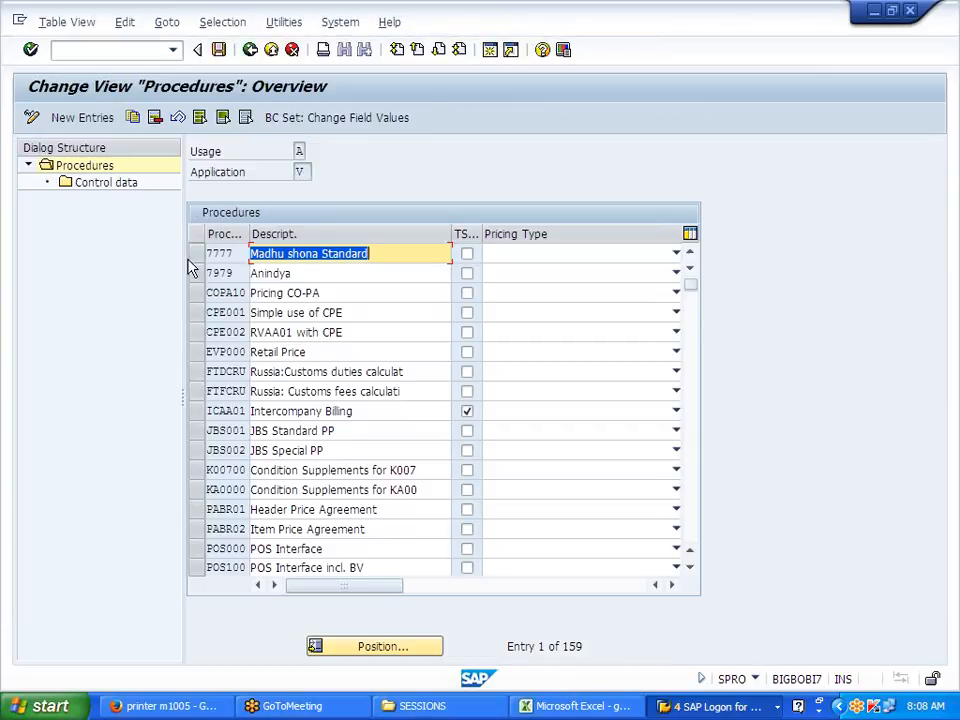
# Step: Open the control data of procedure RVAA01 Standard and inspect its PR00 step
pyautogui.scroll(-1, 194, 532)
pyautogui.scroll(-5, 197, 532)
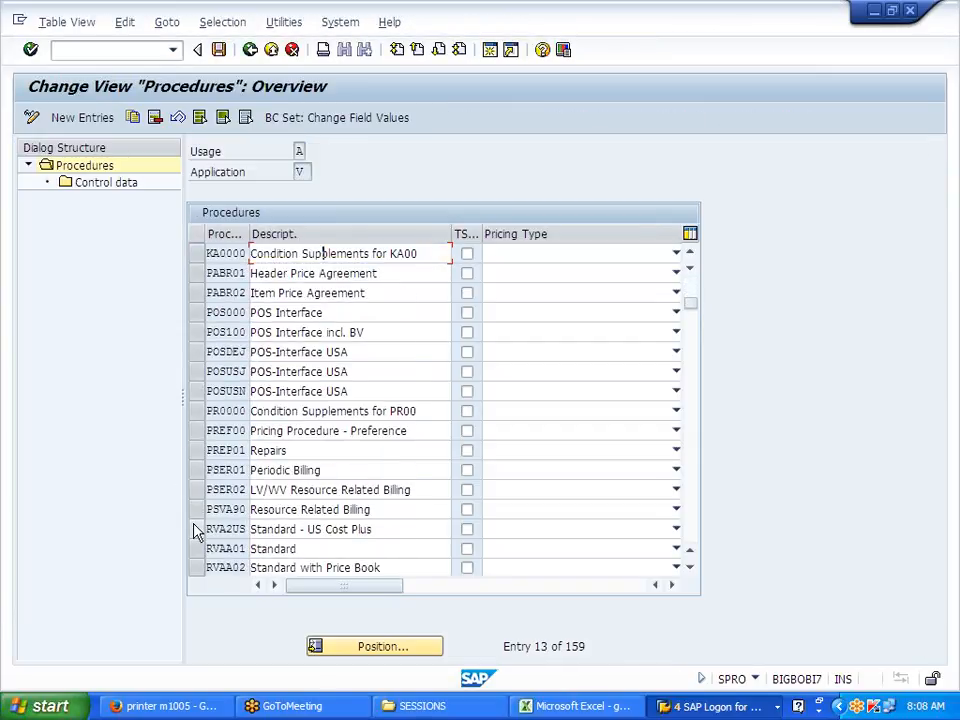
pyautogui.click(196, 492)
pyautogui.doubleClick(120, 184)
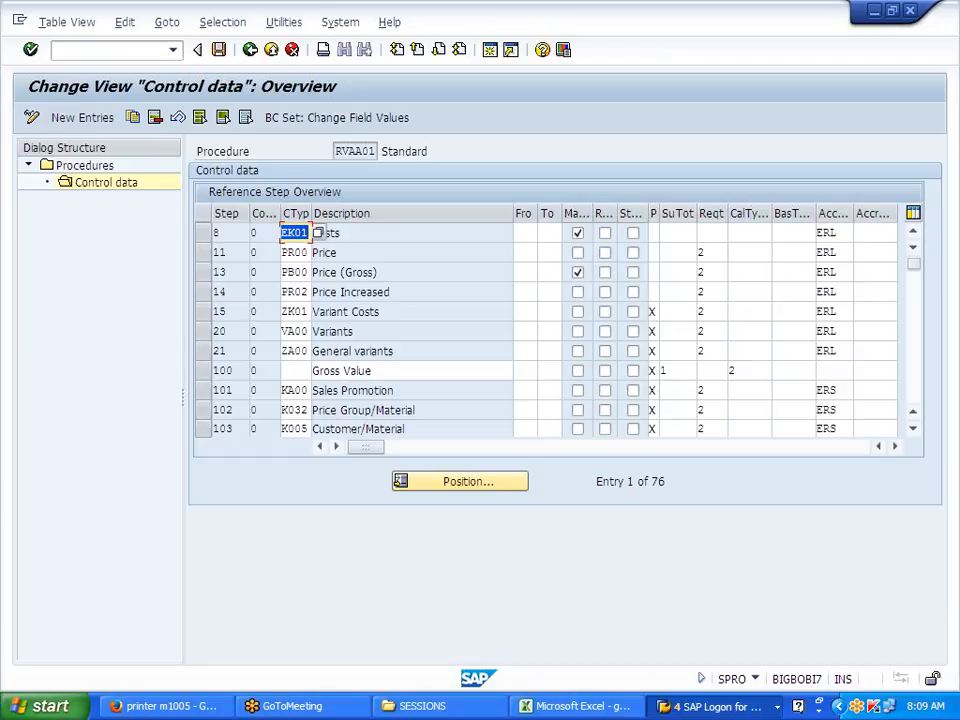
pyautogui.moveTo(308, 253); pyautogui.dragTo(287, 253)
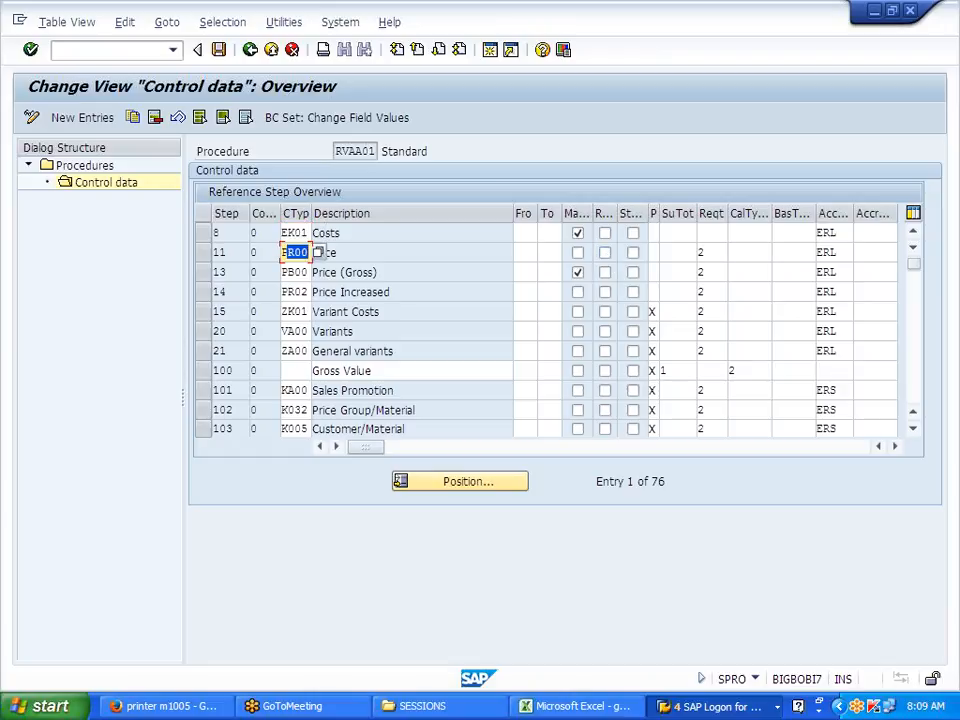
pyautogui.click(306, 253)
# Step: Back out of customizing, close Choose Activity, and return to the sales order
pyautogui.click(252, 50)
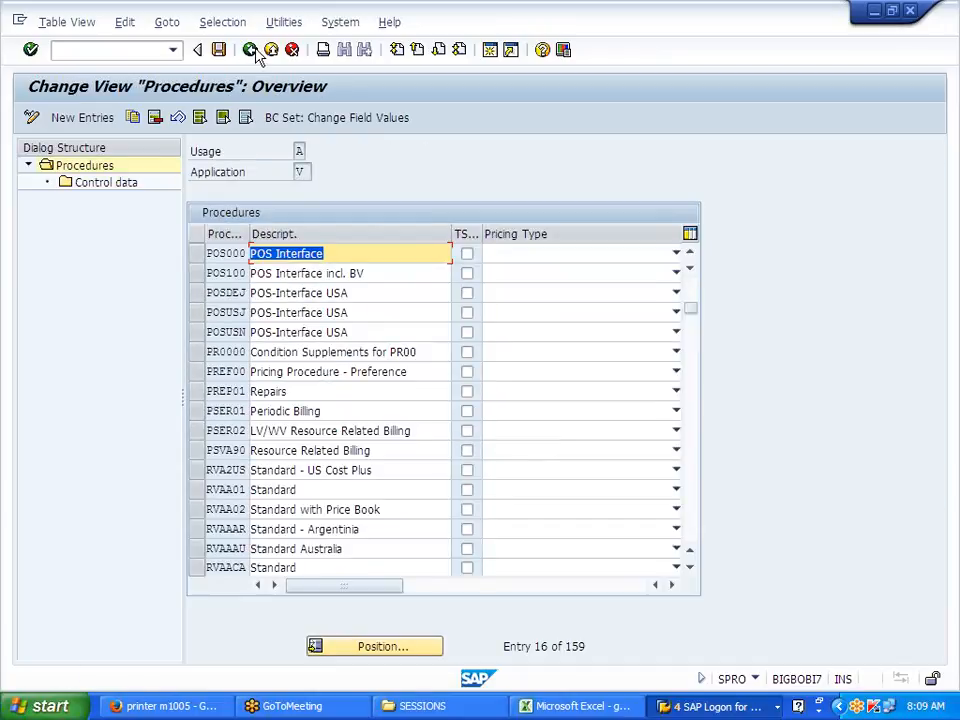
pyautogui.click(251, 50)
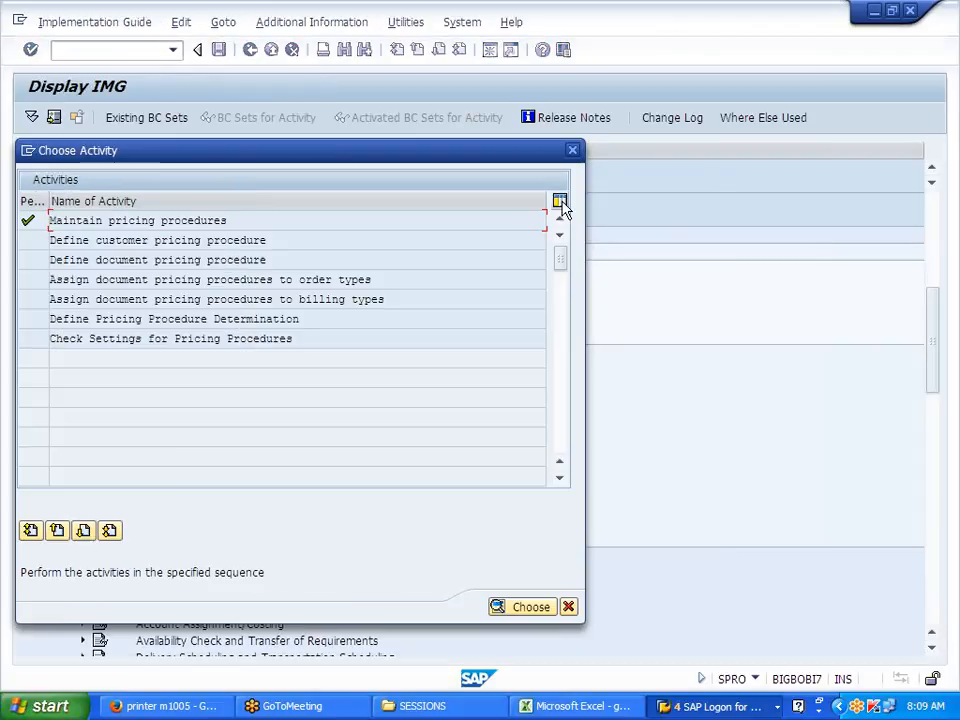
pyautogui.click(573, 151)
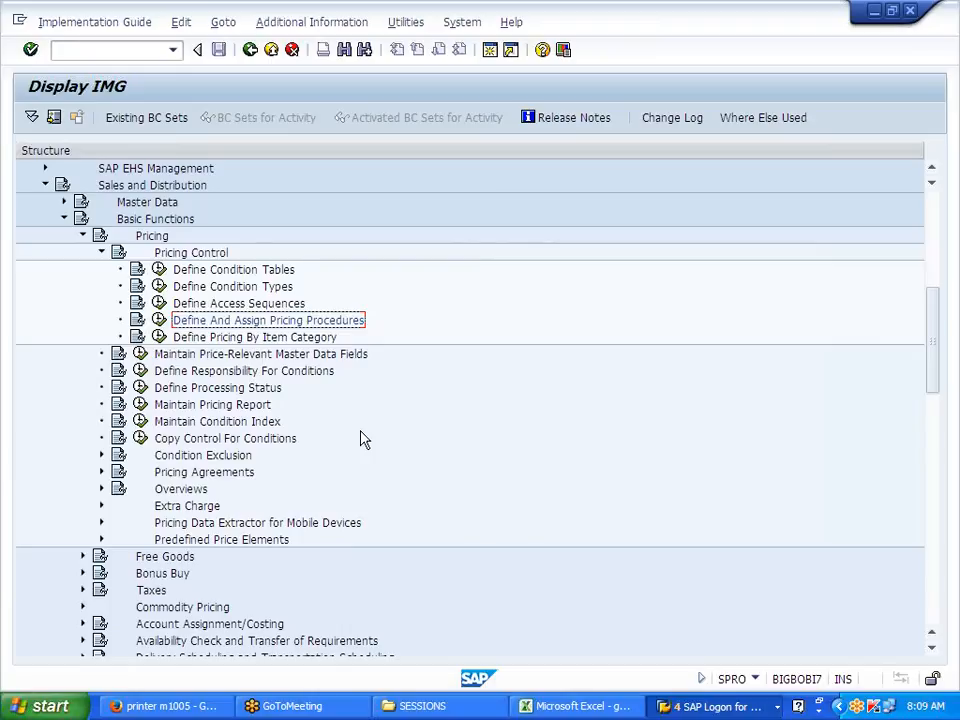
pyautogui.hotkey('alt', 'Tab')
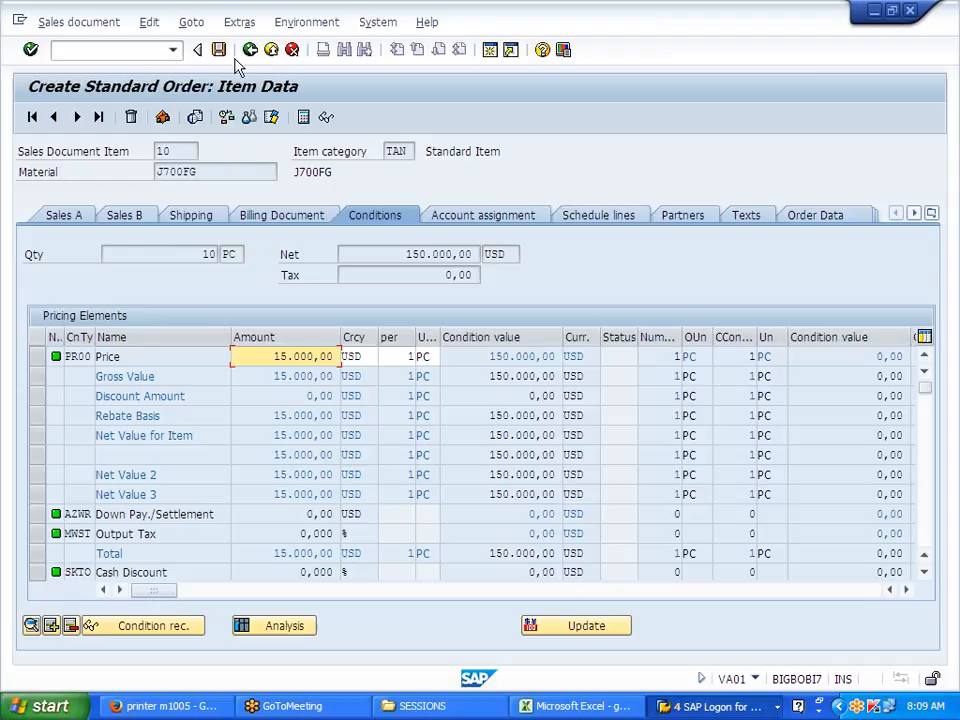
# Step: Run the Edit menu incompletion check to confirm 'Document is complete'
pyautogui.click(149, 22)
pyautogui.click(190, 256)
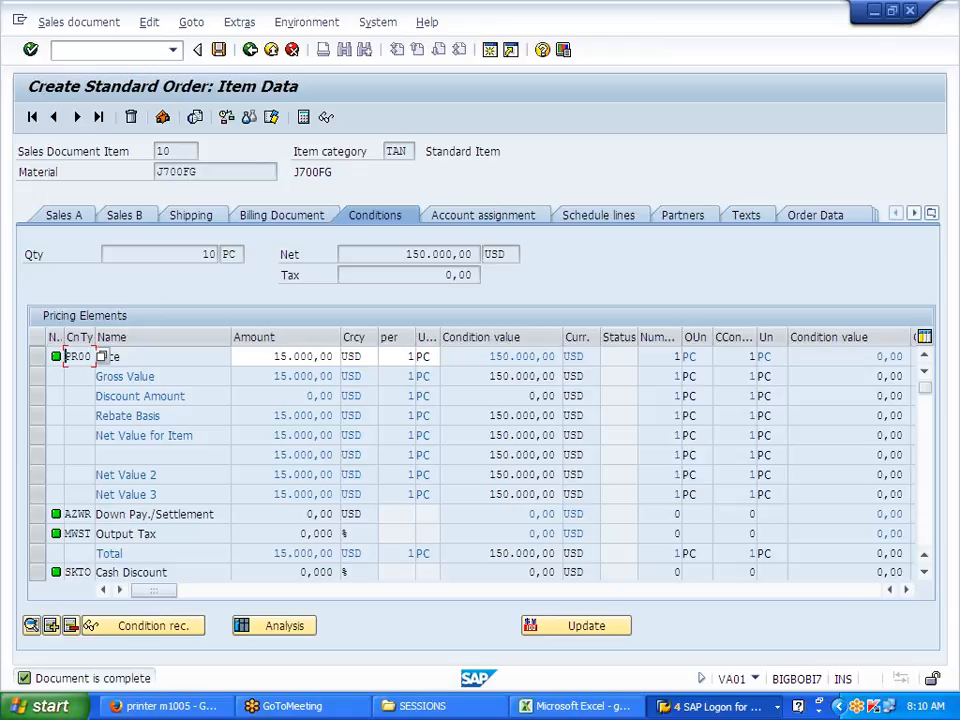
# Step: Save the standard order, copy its save-confirmation text, and select Excel cell D78
pyautogui.click(223, 59)
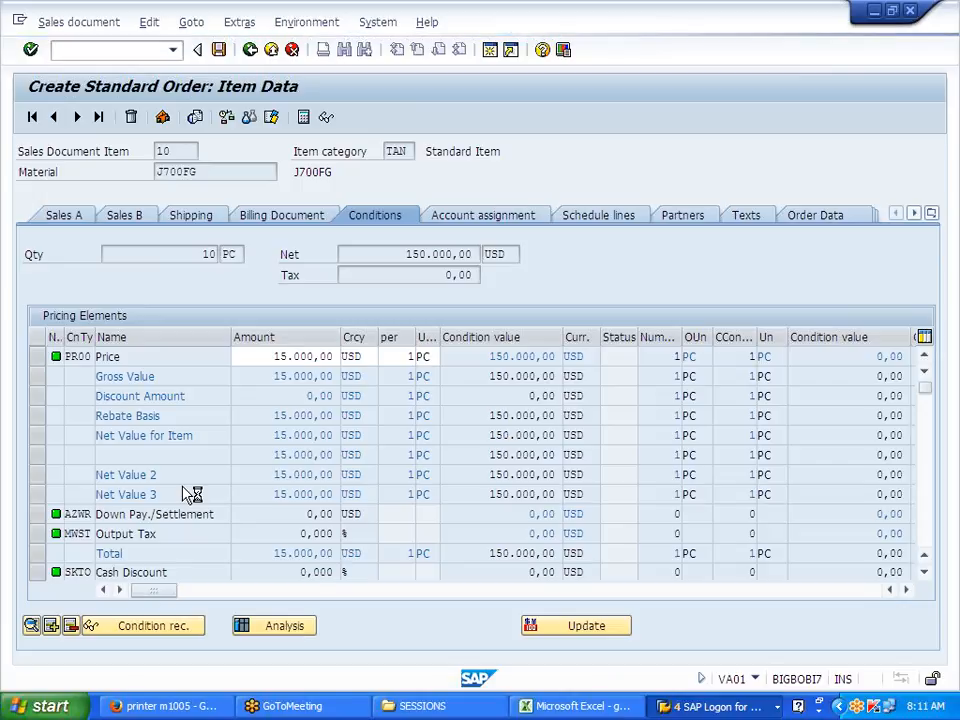
pyautogui.hotkey('ctrl', 's')
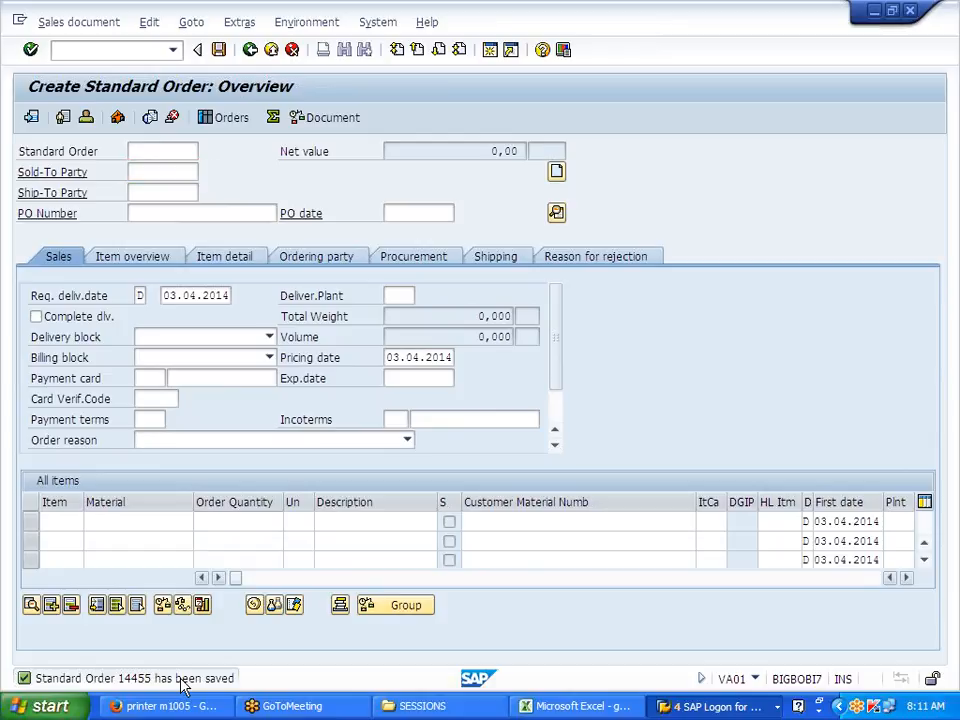
pyautogui.doubleClick(183, 680)
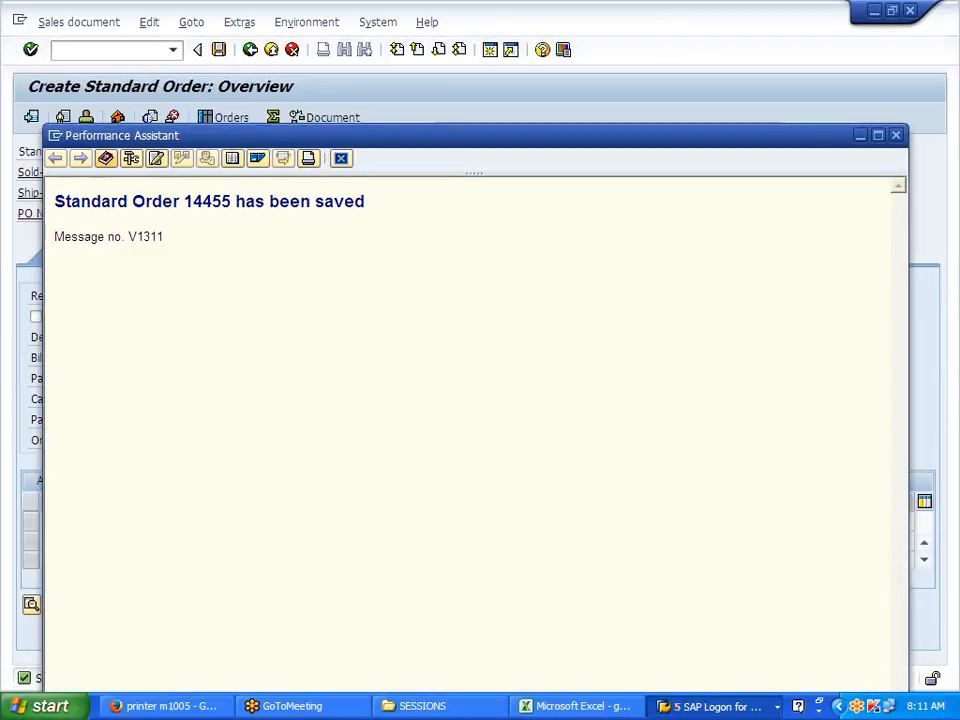
pyautogui.hotkey('ctrl', 'a')
pyautogui.click(166, 190)
pyautogui.moveTo(54, 201); pyautogui.dragTo(365, 202)
pyautogui.hotkey('ctrl', 'c')
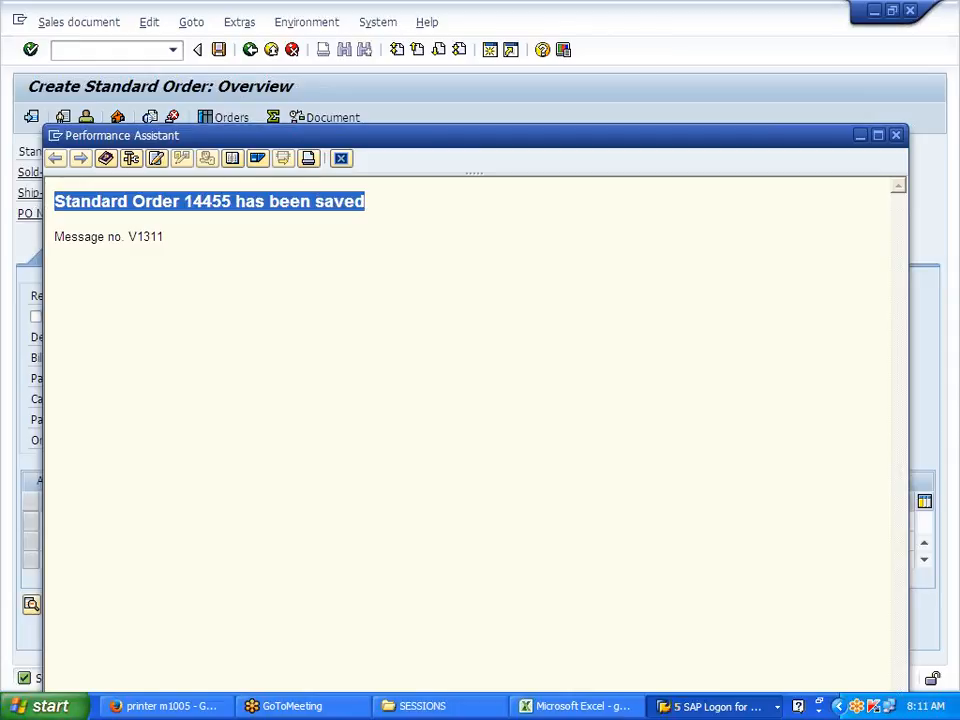
pyautogui.click(342, 160)
pyautogui.click(540, 705)
pyautogui.click(225, 505)
# Step: Paste the order-saved message into D78, then enter DELIVERY TO CUSTOMER, COST OF GOODS SOLD and TO J700FG below it
pyautogui.hotkey('ctrl', 'v')
pyautogui.click(225, 568)
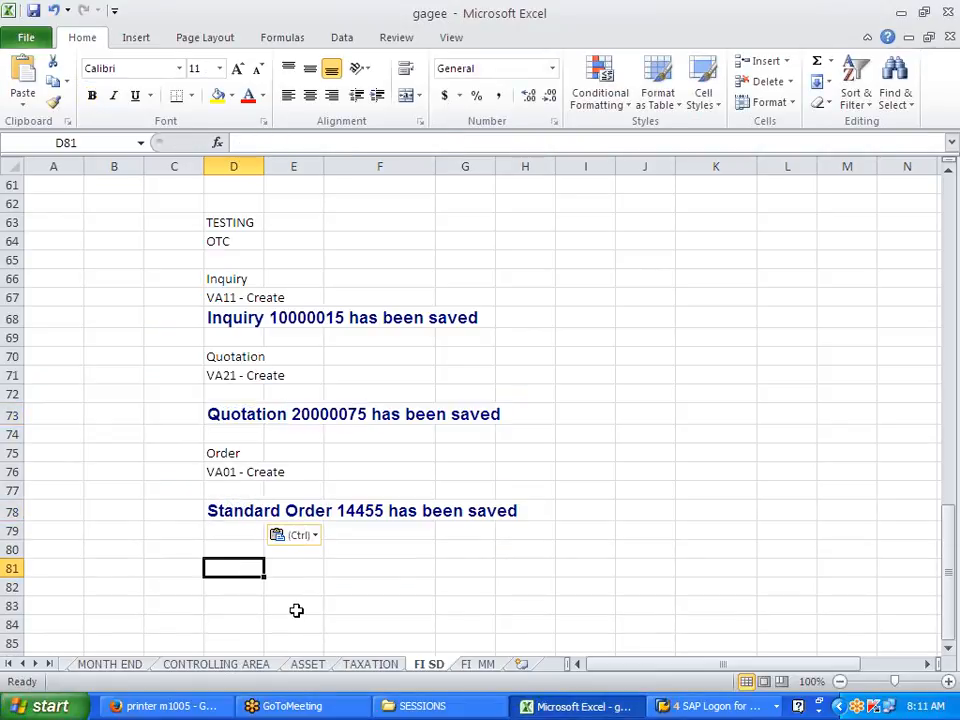
pyautogui.scroll(-1, 296, 610)
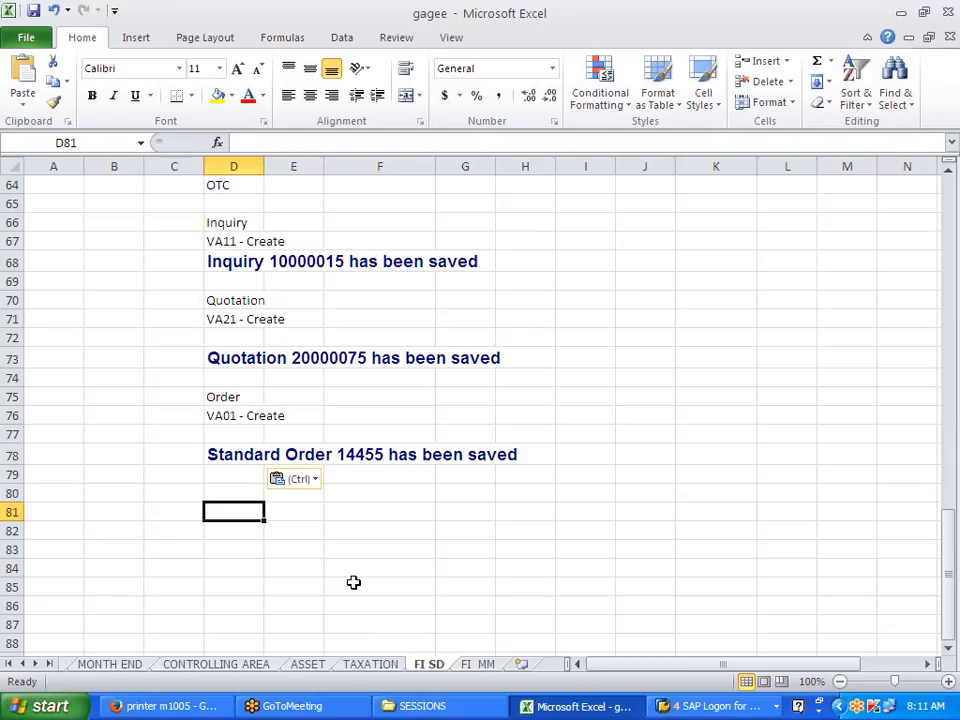
pyautogui.write('DELIVER')
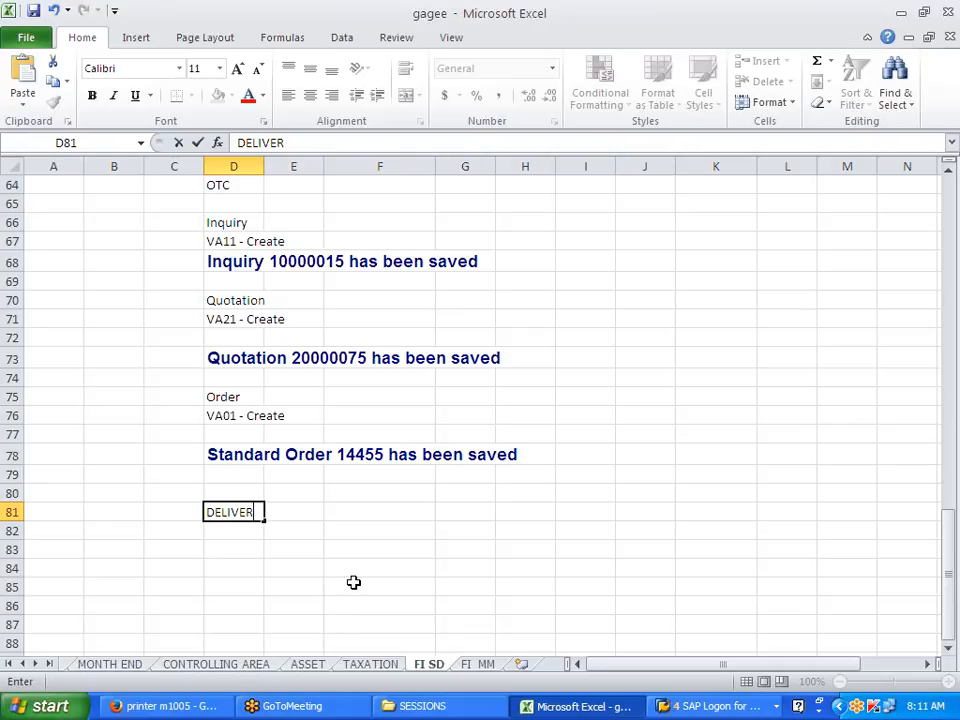
pyautogui.write('T TO CUSTOMER')
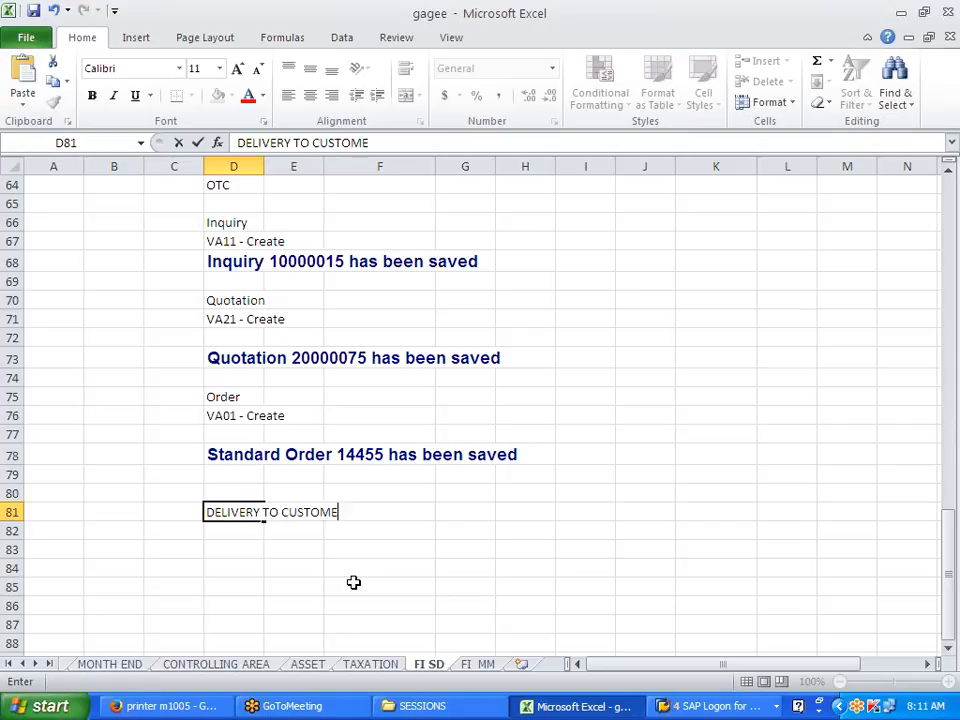
pyautogui.press('Return')
pyautogui.press('Return')
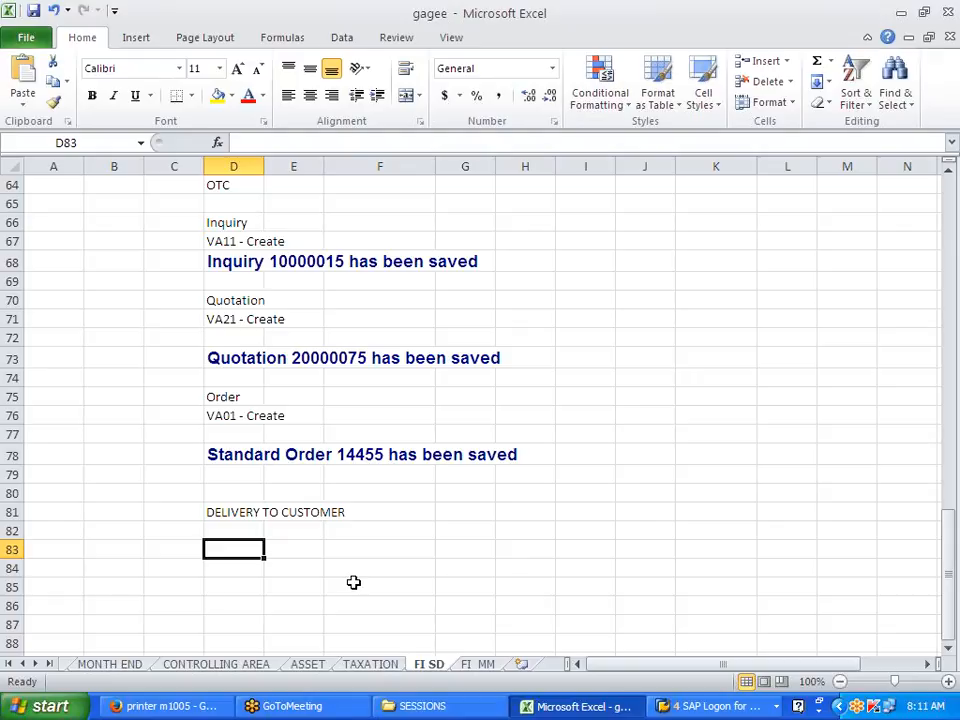
pyautogui.write('COS')
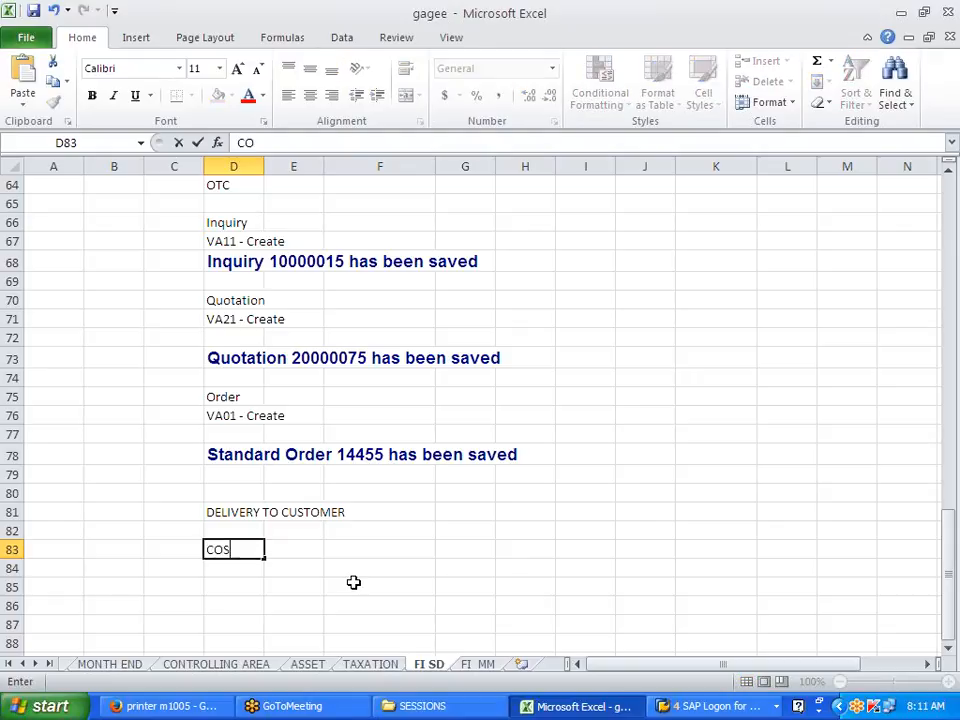
pyautogui.write('T OF GOOD')
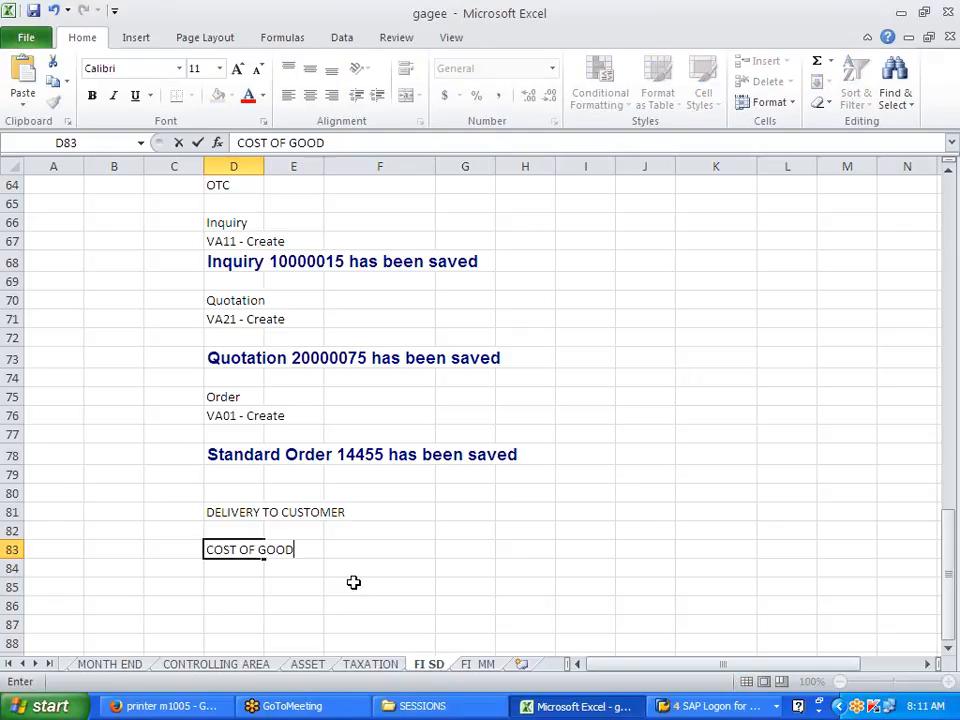
pyautogui.write('S SOLD')
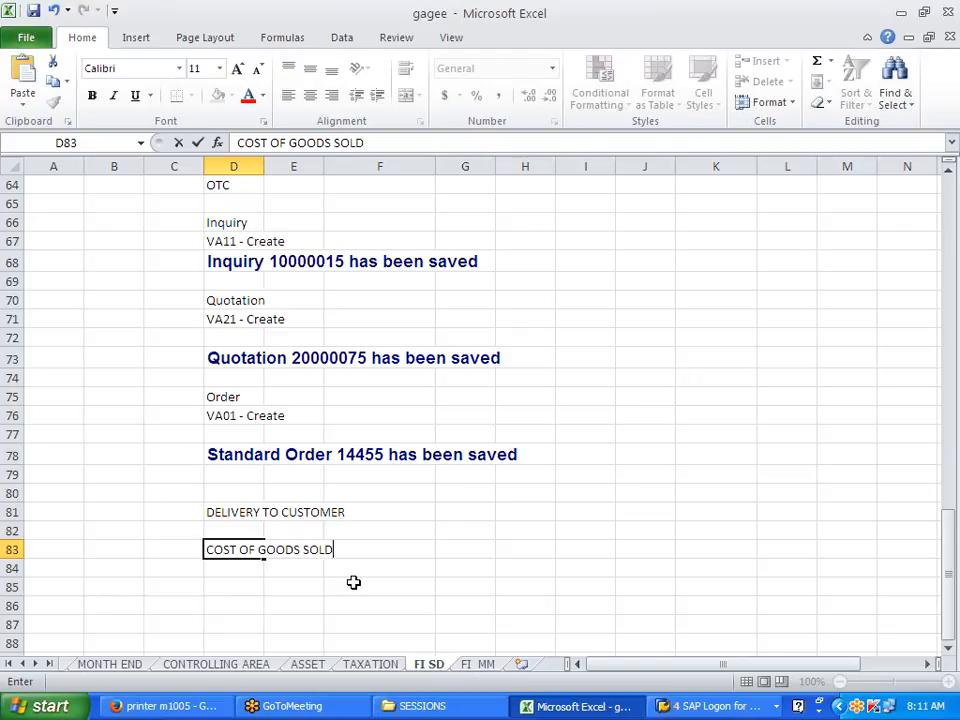
pyautogui.press('Return')
pyautogui.write('TO F')
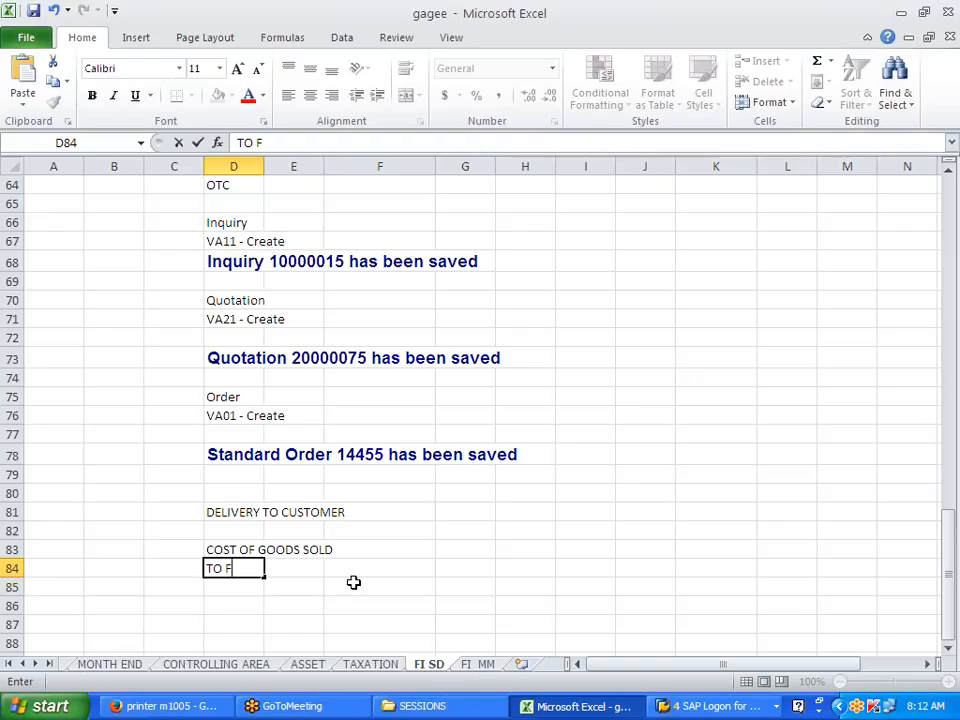
pyautogui.press('BackSpace')
pyautogui.write('J700FG')
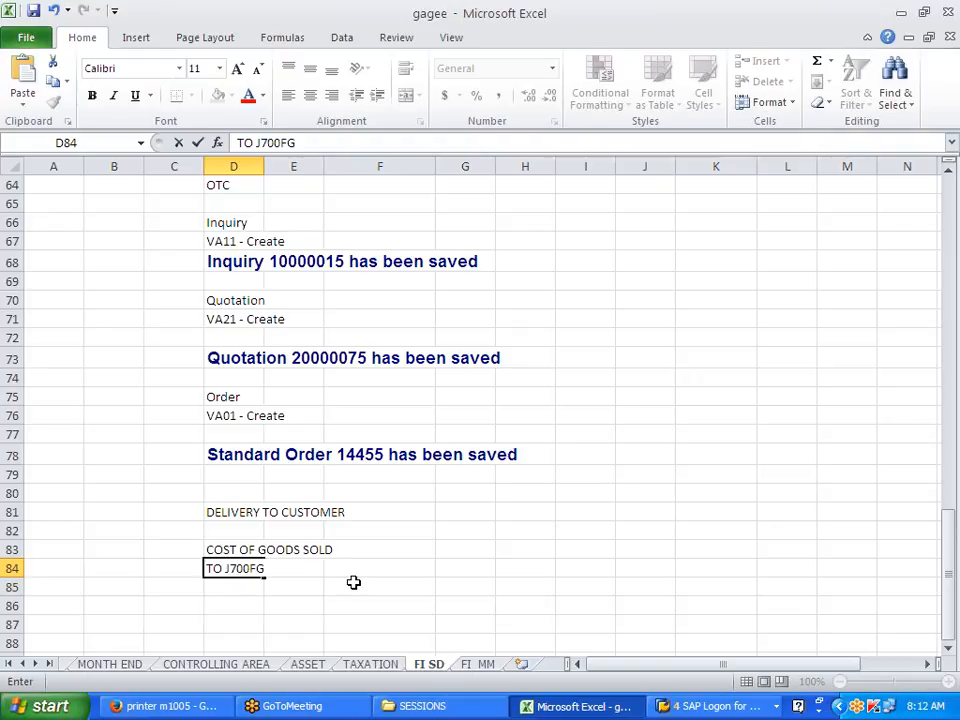
# Step: Enter 100000 in G83 and G84 against the cost and stock lines
pyautogui.click(353, 582)
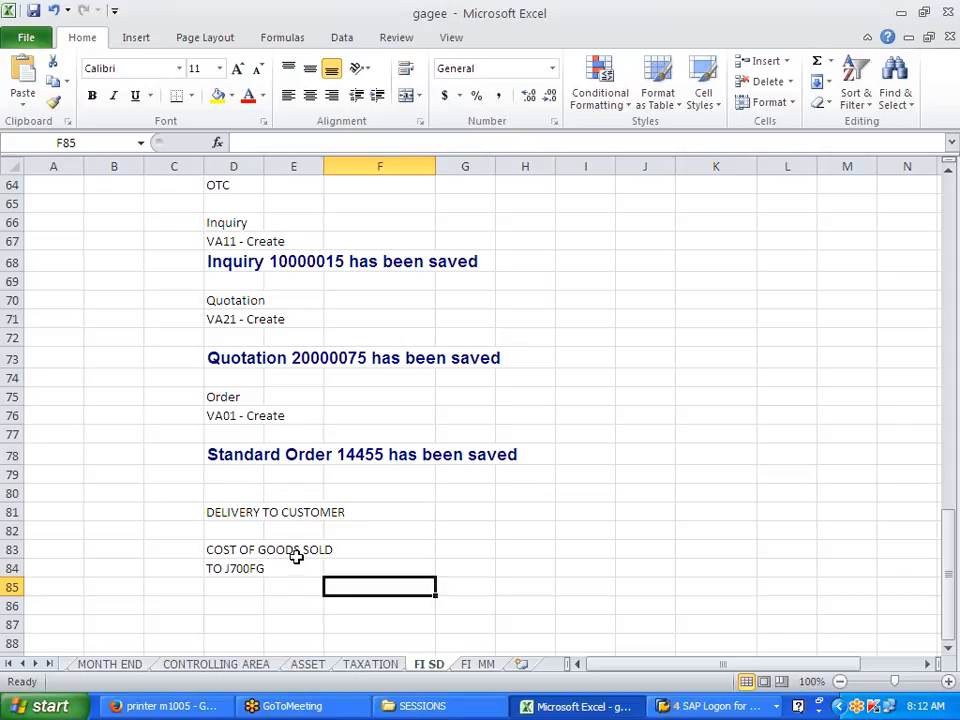
pyautogui.click(489, 551)
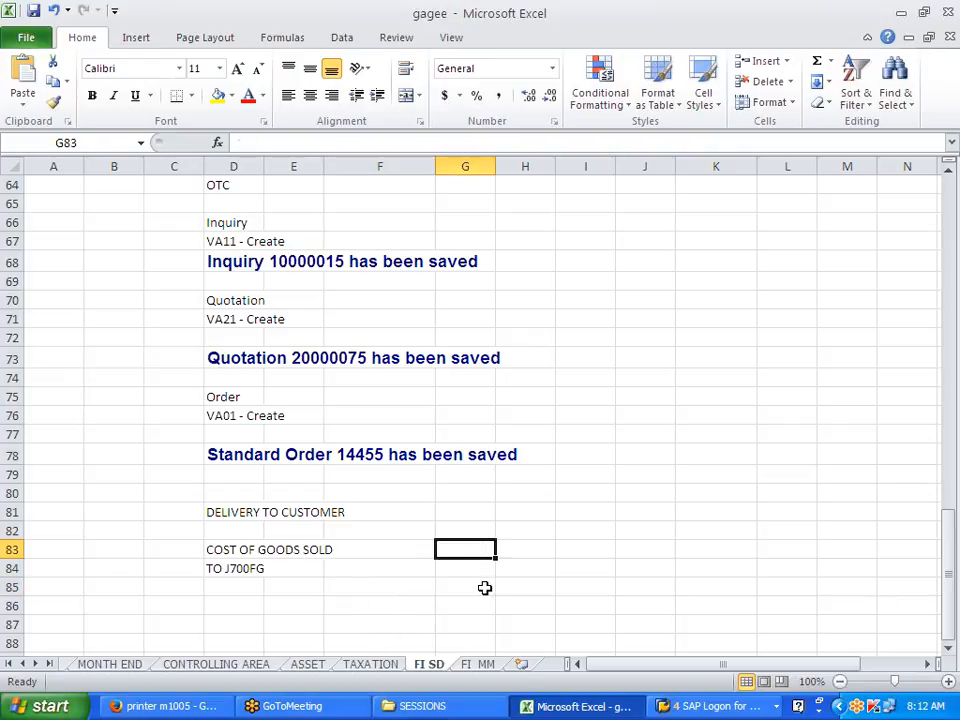
pyautogui.write('100000')
pyautogui.press('Return')
pyautogui.write('100000')
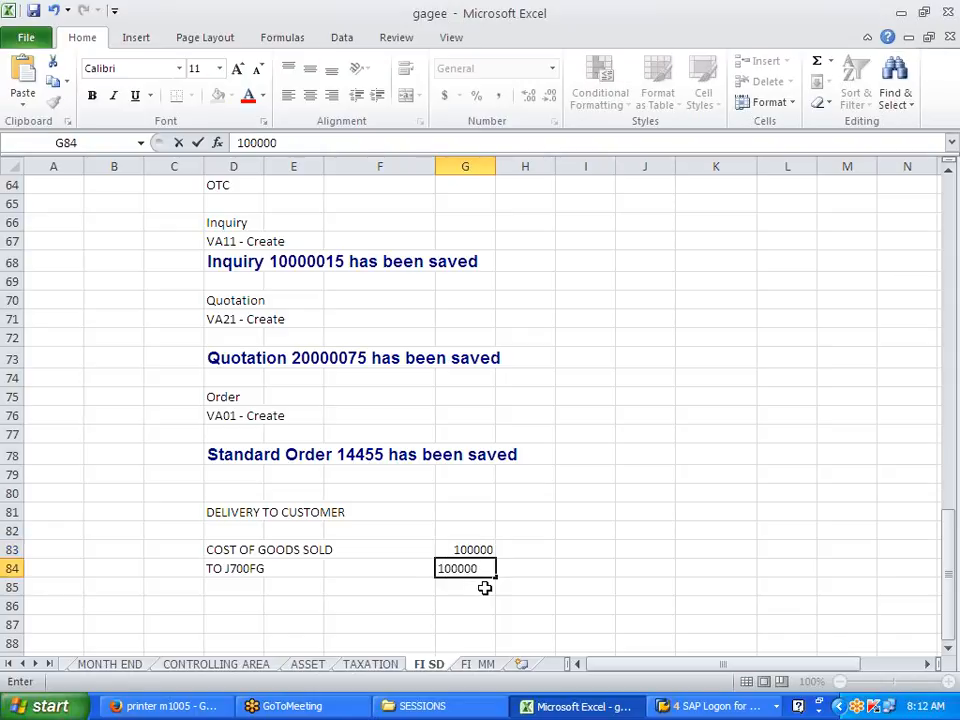
pyautogui.click(516, 590)
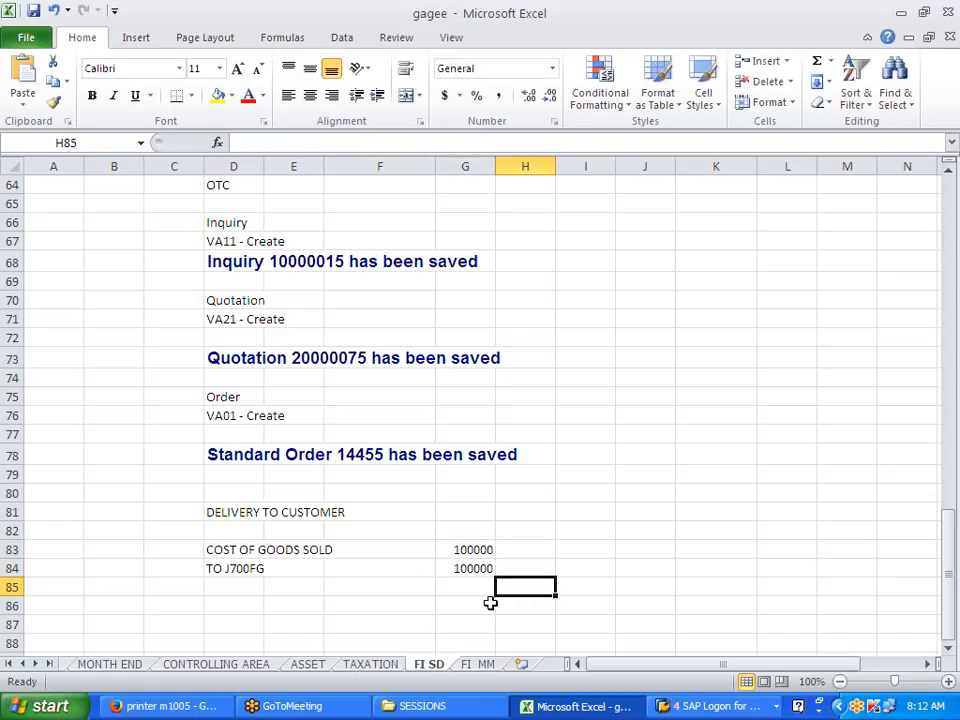
# Step: Add a row 86 entry reading BSX, 7920, GL -FG
pyautogui.click(222, 570)
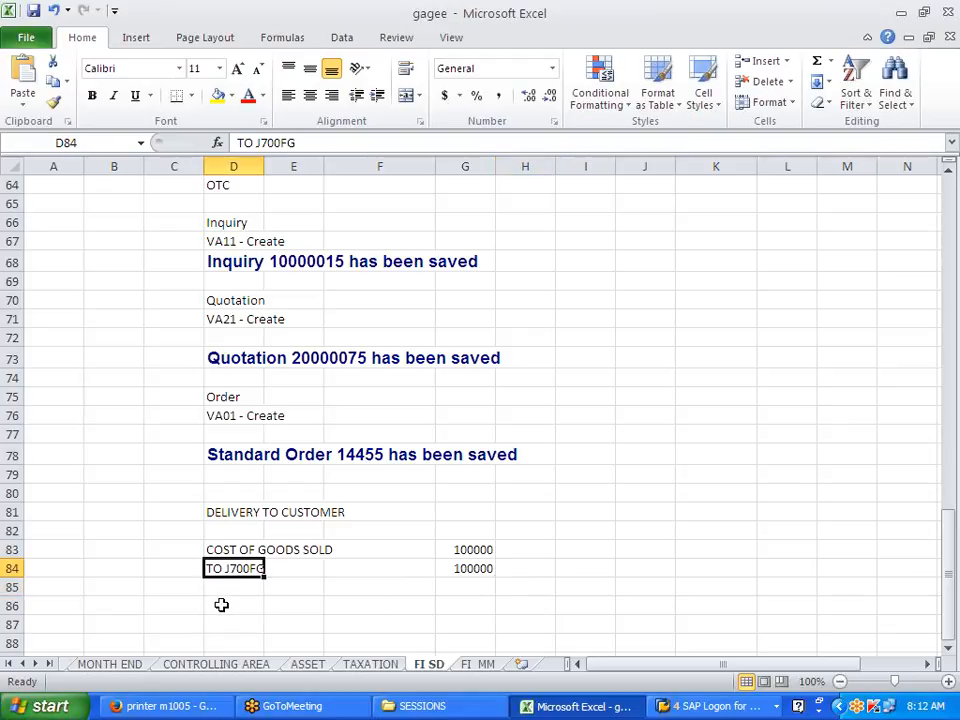
pyautogui.click(221, 606)
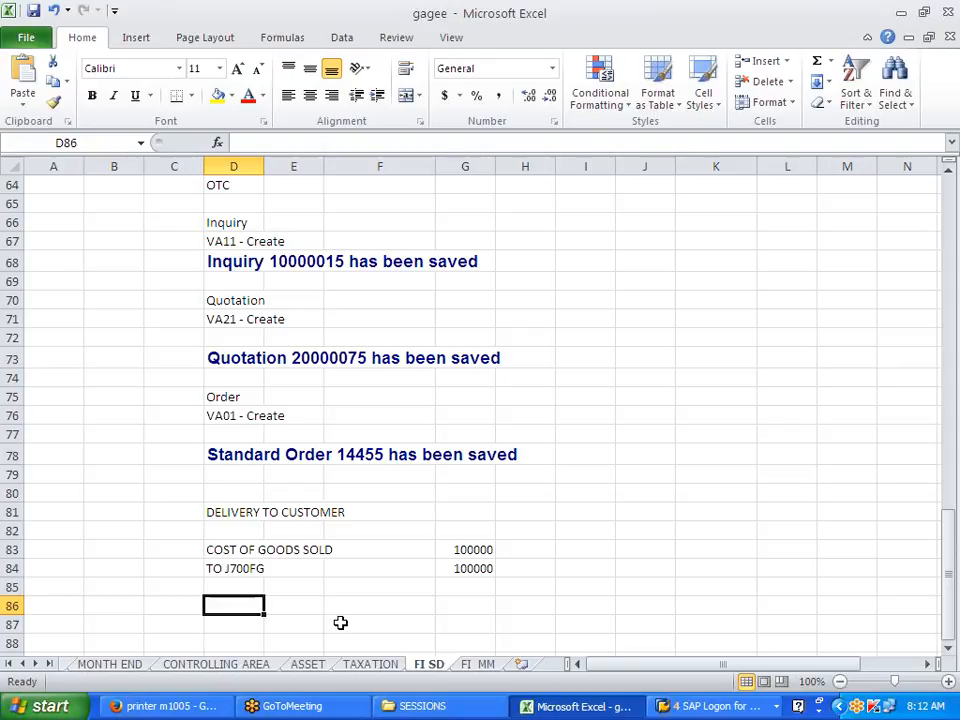
pyautogui.write('BSX')
pyautogui.press('Tab')
pyautogui.write('7920')
pyautogui.press('Tab')
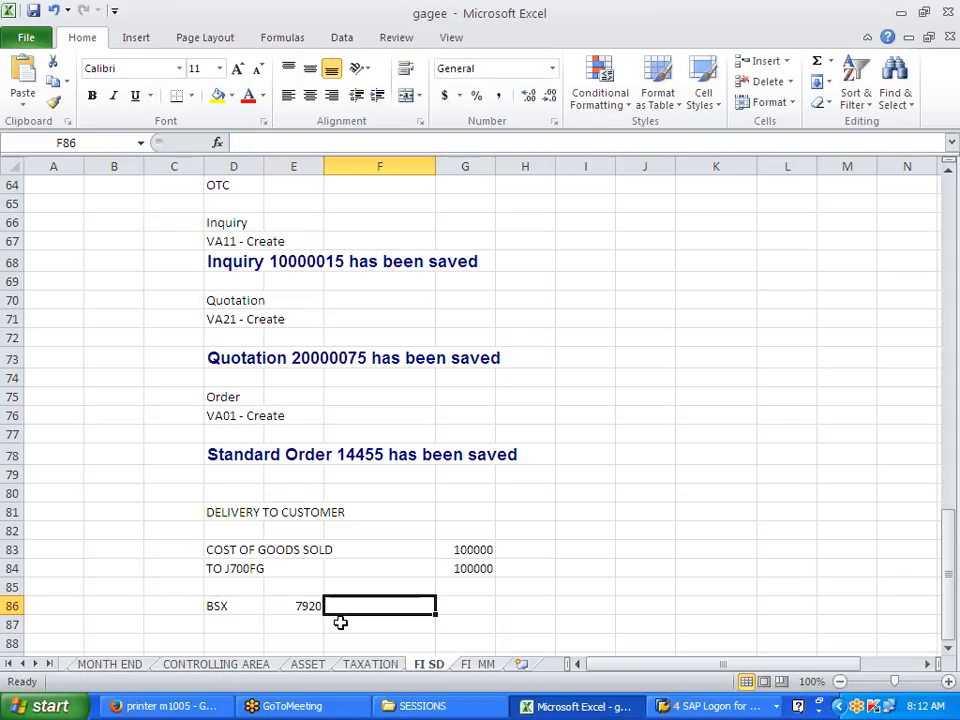
pyautogui.write('G')
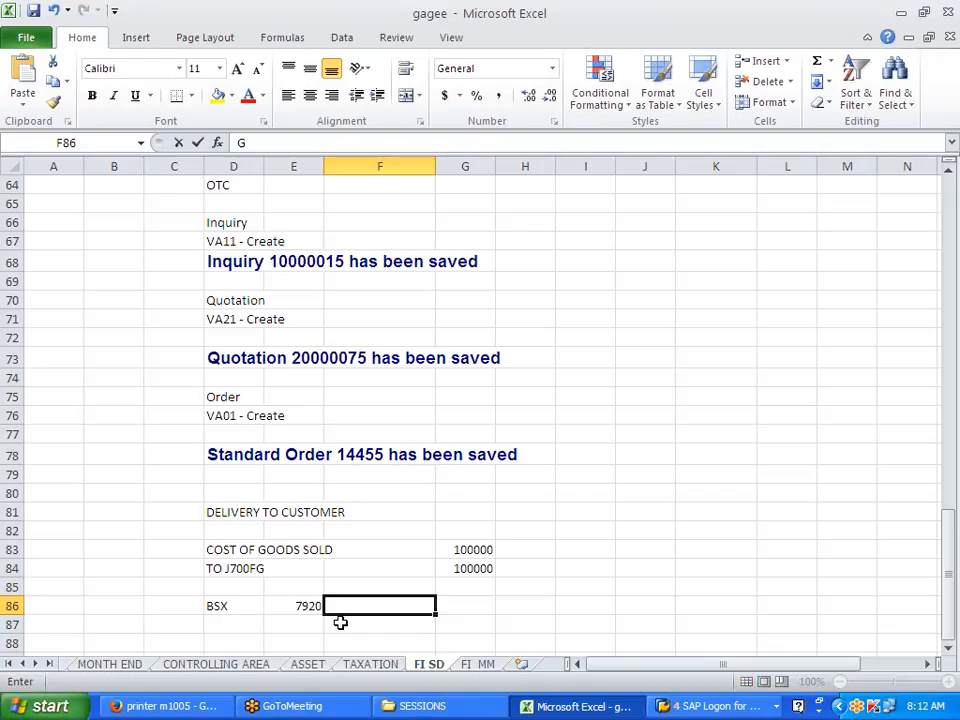
pyautogui.write('L -FG')
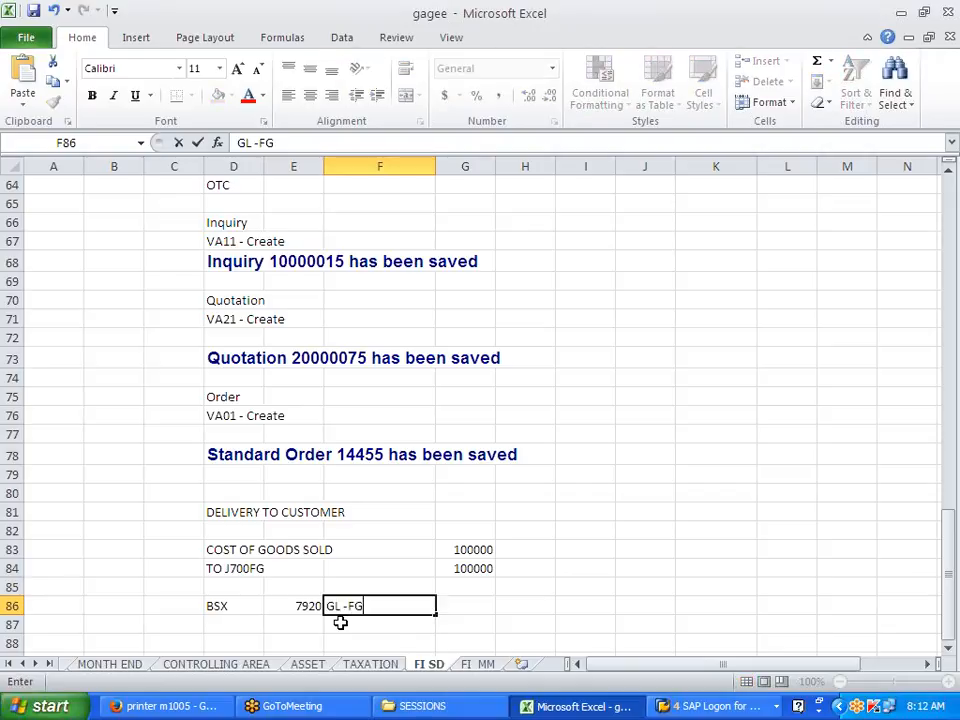
pyautogui.press('Return')
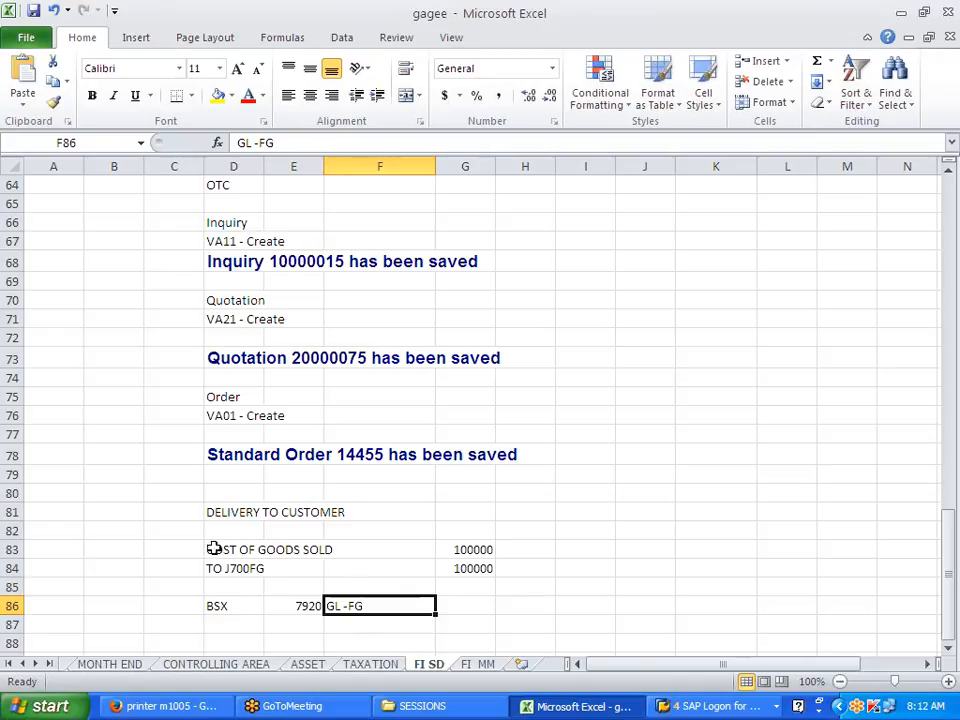
# Step: Highlight the COST OF GOODS SOLD row with its amount to review it
pyautogui.scroll(-2, 332, 551)
pyautogui.click(338, 550)
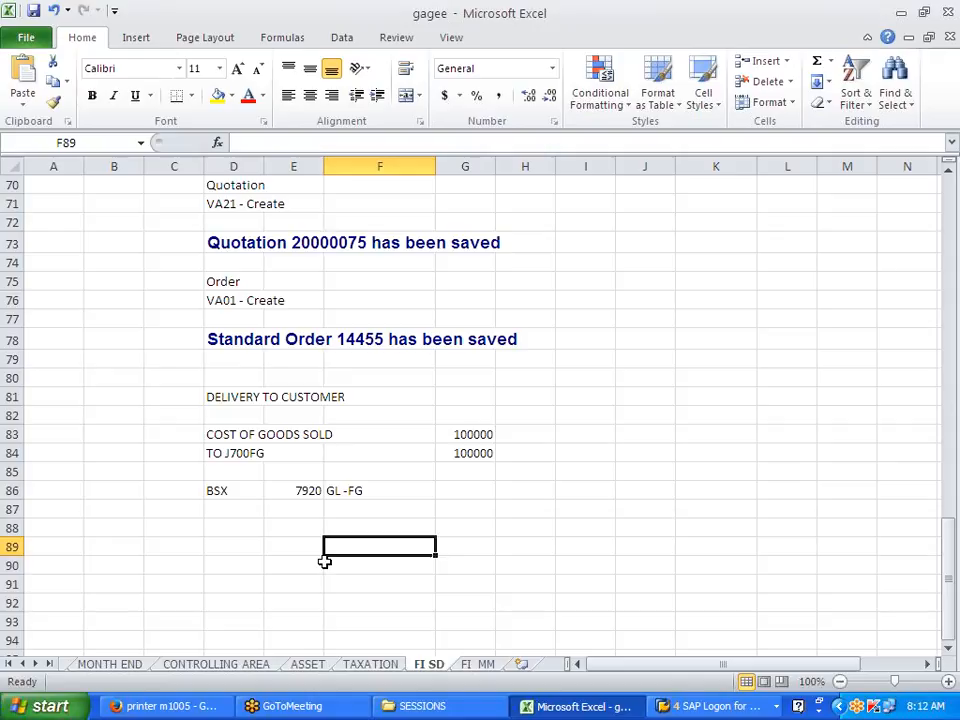
pyautogui.moveTo(236, 434); pyautogui.dragTo(451, 435)
pyautogui.click(218, 433)
pyautogui.moveTo(218, 433); pyautogui.dragTo(478, 436)
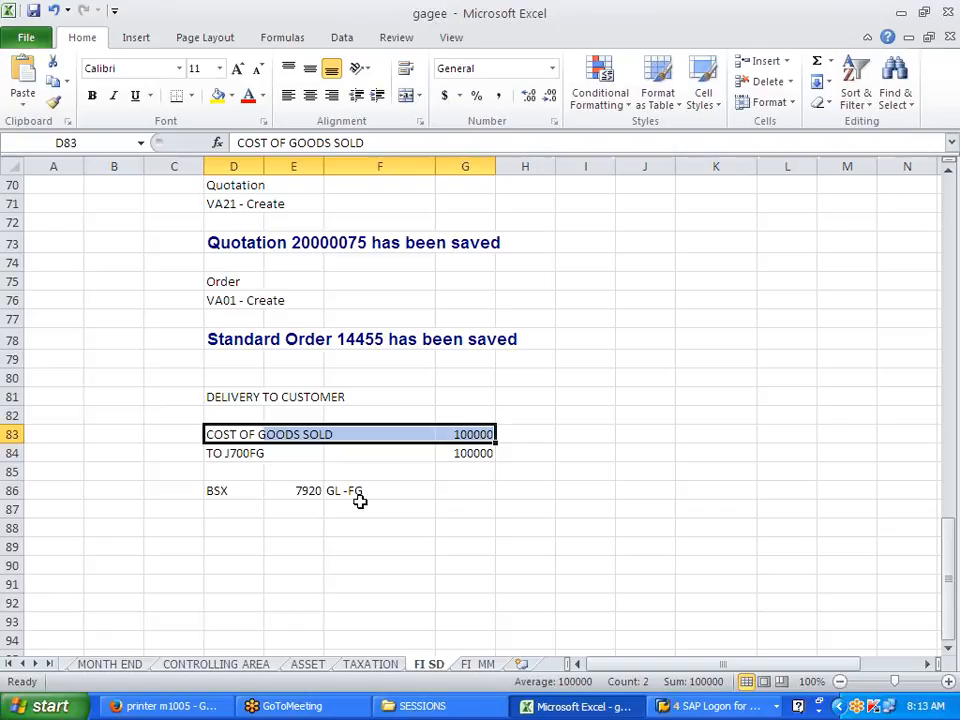
pyautogui.click(328, 600)
# Step: Enter a BILLING heading in D90 with CUSTOMER and TO SALES lines beneath it
pyautogui.click(248, 586)
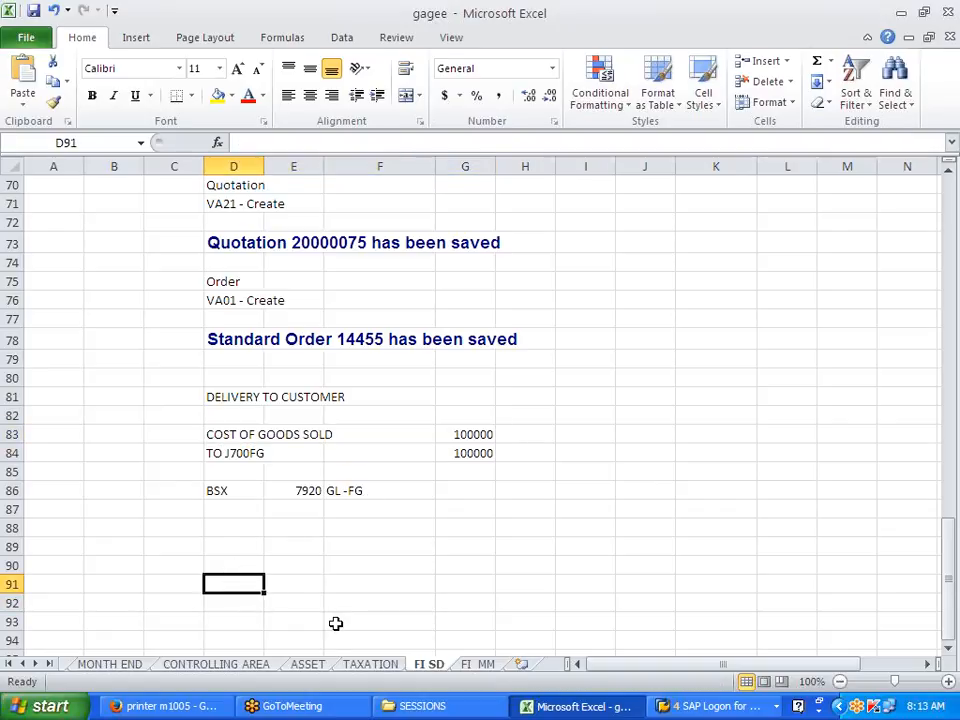
pyautogui.press('Up')
pyautogui.write('C')
pyautogui.press('BackSpace')
pyautogui.write('BILLING')
pyautogui.press('Return')
pyautogui.press('Return')
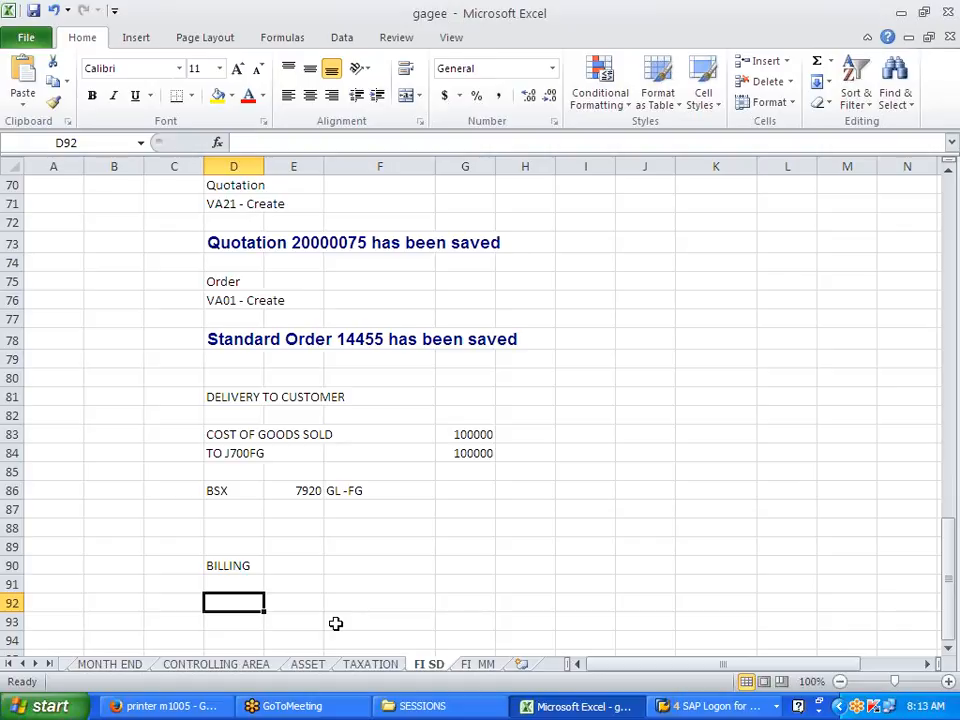
pyautogui.write('CUA')
pyautogui.press('BackSpace')
pyautogui.write('STOMER')
pyautogui.press('Return')
pyautogui.write('TO SALES')
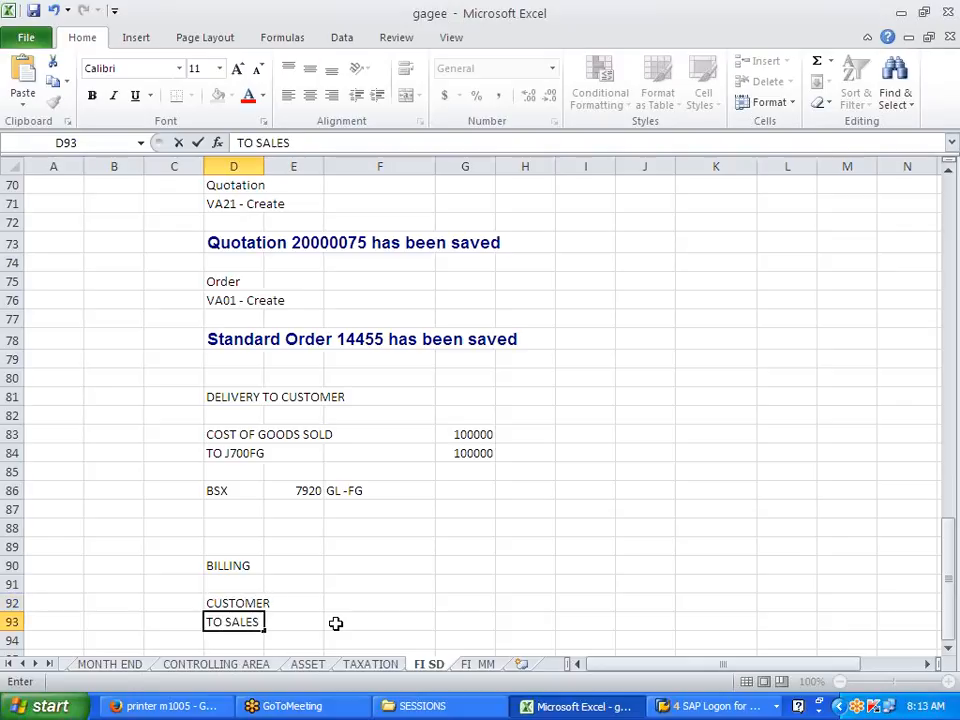
pyautogui.click(336, 623)
# Step: Enter 150000 in F92 and F93 for the CUSTOMER and TO SALES lines
pyautogui.scroll(-1, 332, 590)
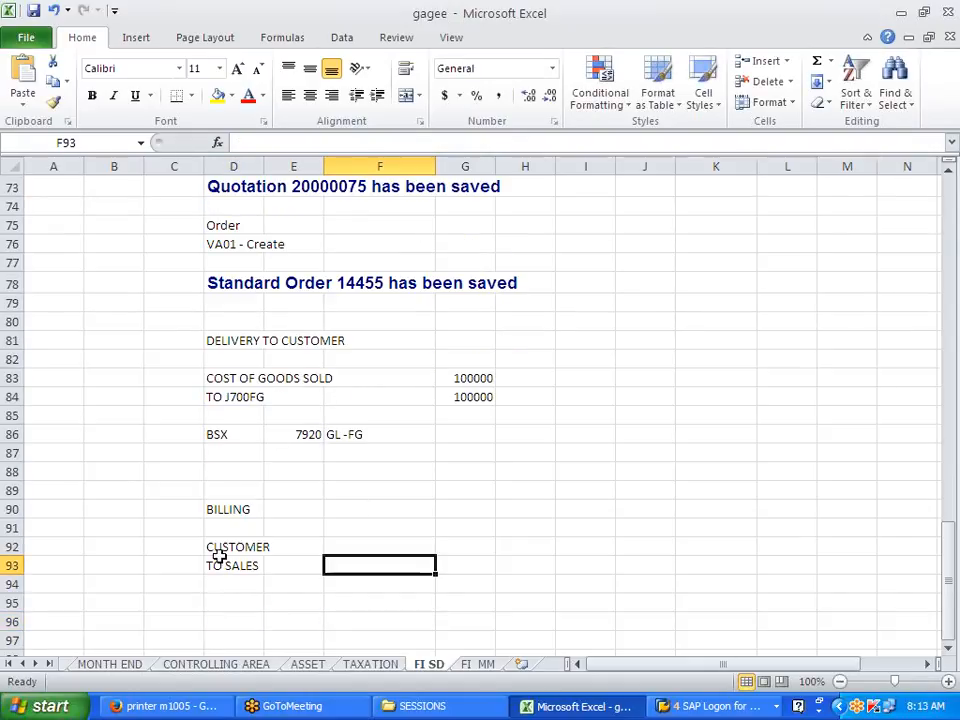
pyautogui.moveTo(213, 566); pyautogui.dragTo(275, 566)
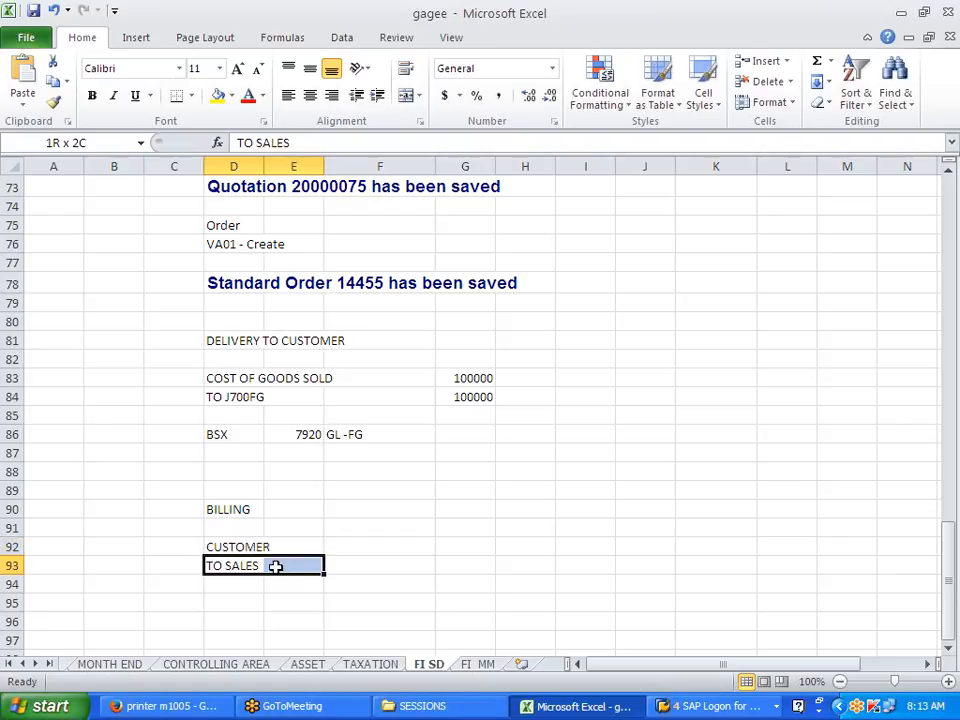
pyautogui.click(301, 604)
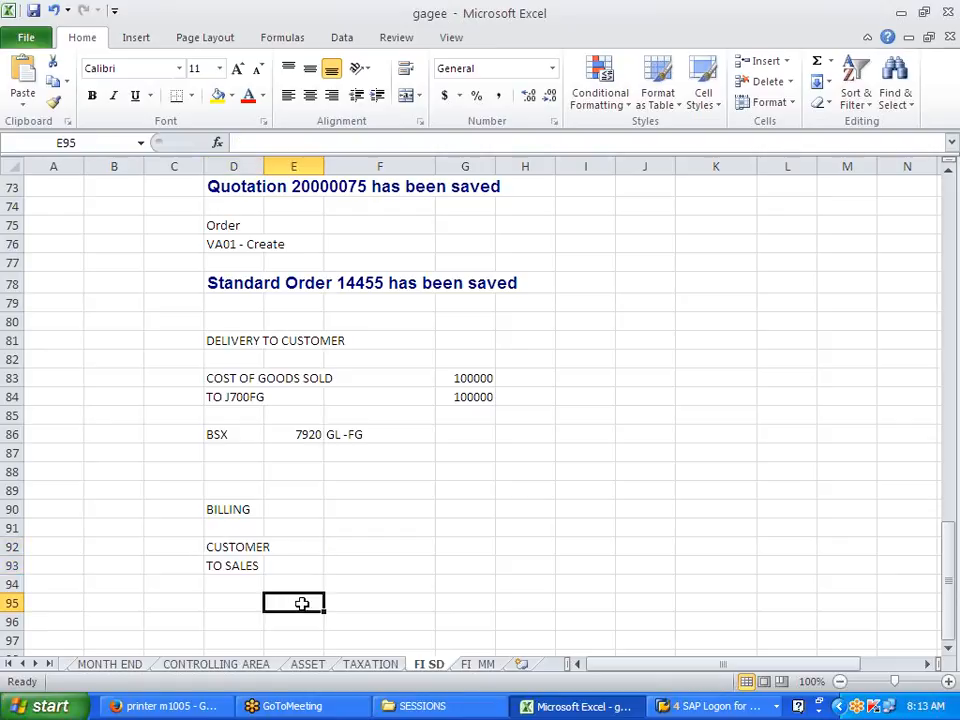
pyautogui.click(258, 566)
pyautogui.click(386, 564)
pyautogui.click(394, 533)
pyautogui.click(413, 546)
pyautogui.write('150000')
pyautogui.press('Return')
pyautogui.write('15')
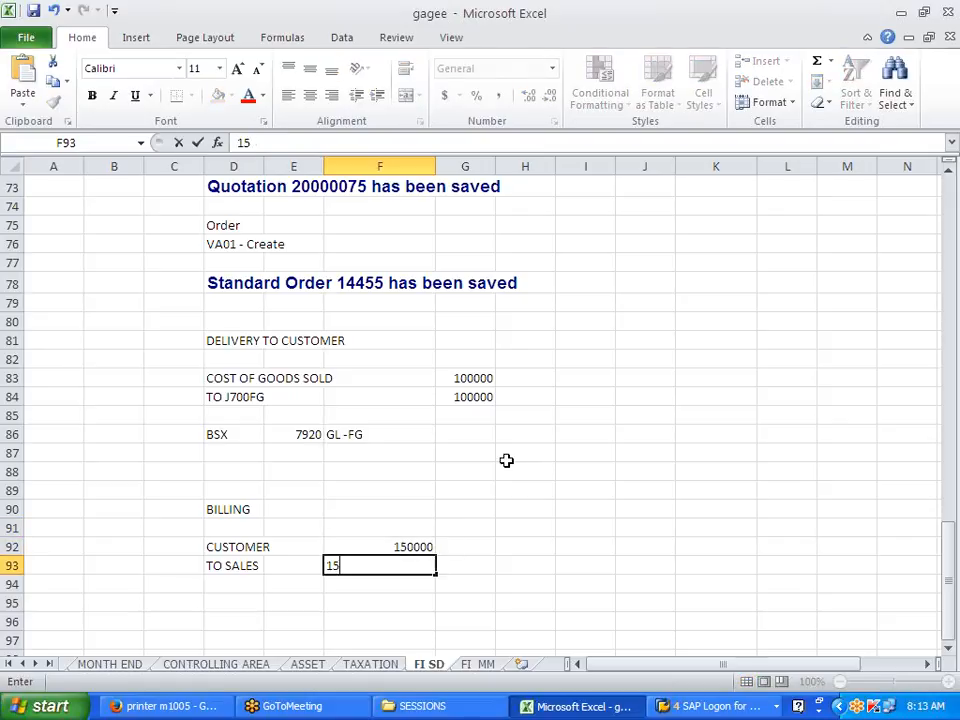
pyautogui.write('0000')
pyautogui.click(545, 528)
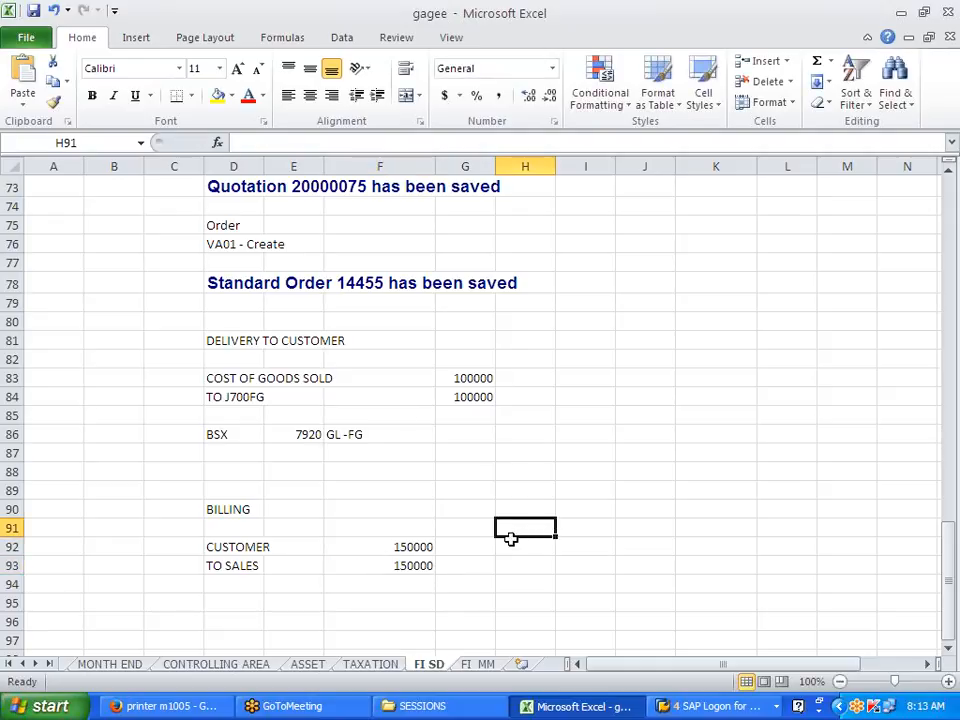
pyautogui.click(250, 547)
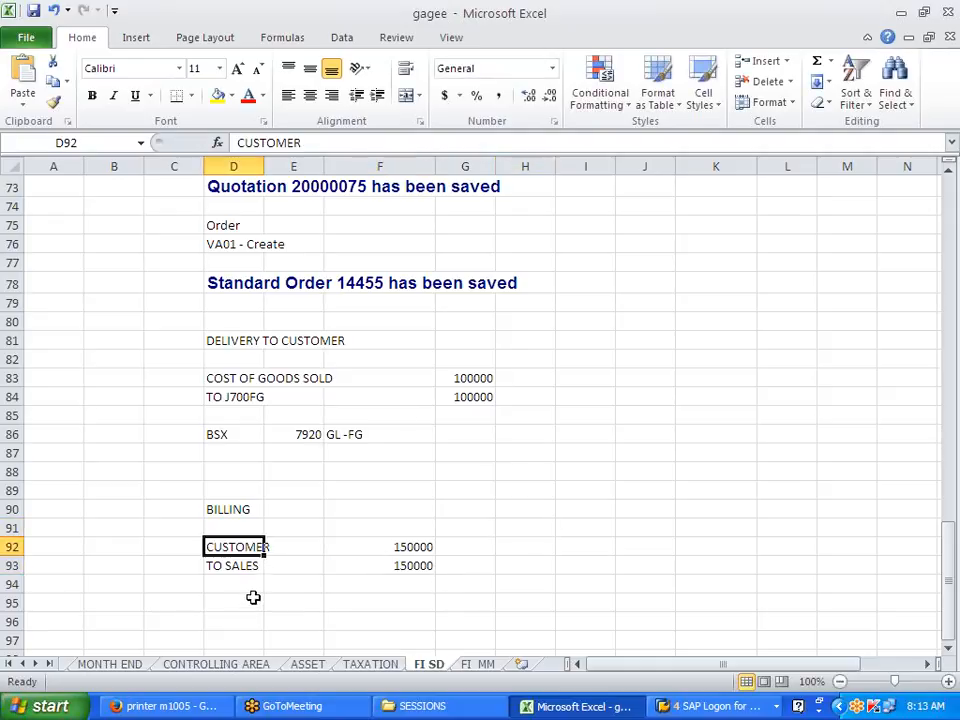
pyautogui.click(240, 602)
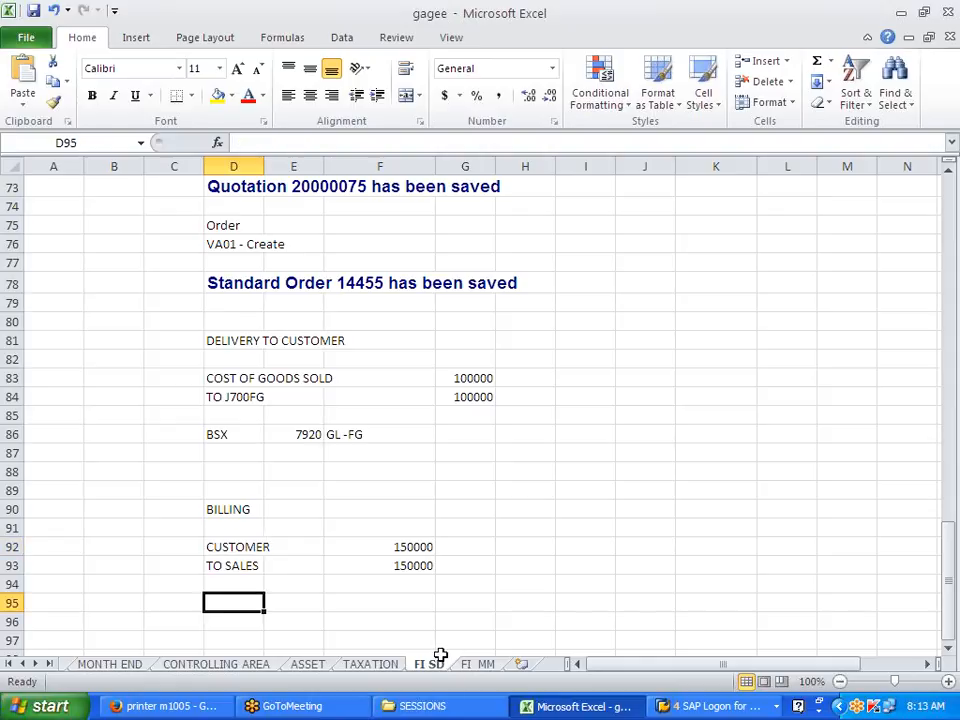
# Step: Note CUSTOMER --- UPDATED THROUGH CUSTOMER MASTER in D95 and SALES -- VKOA in D97
pyautogui.write('CUSTO')
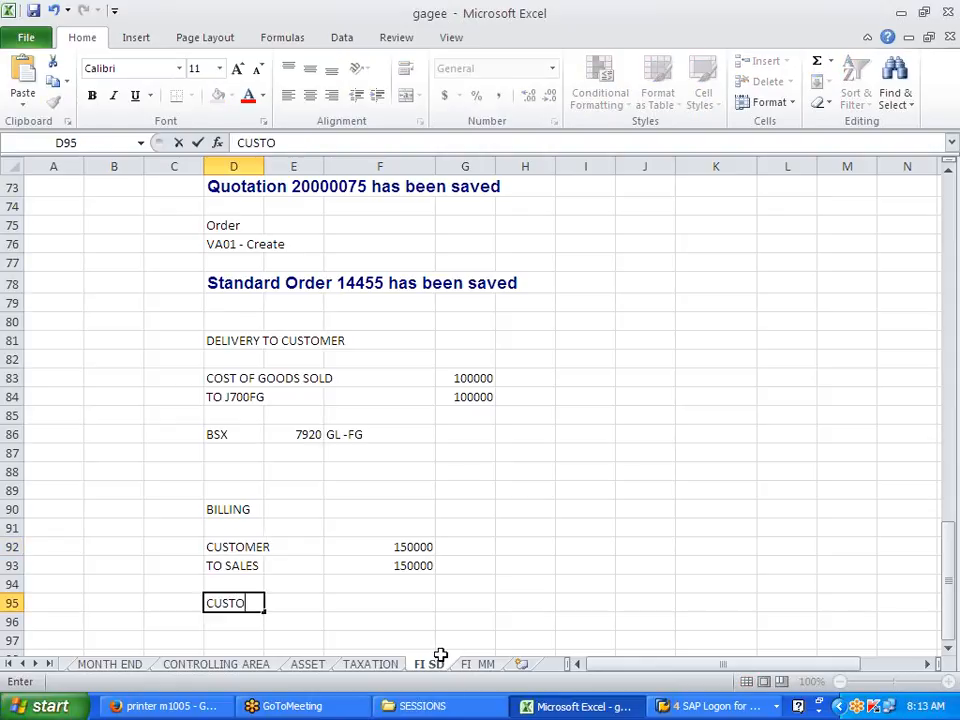
pyautogui.write('MER ---')
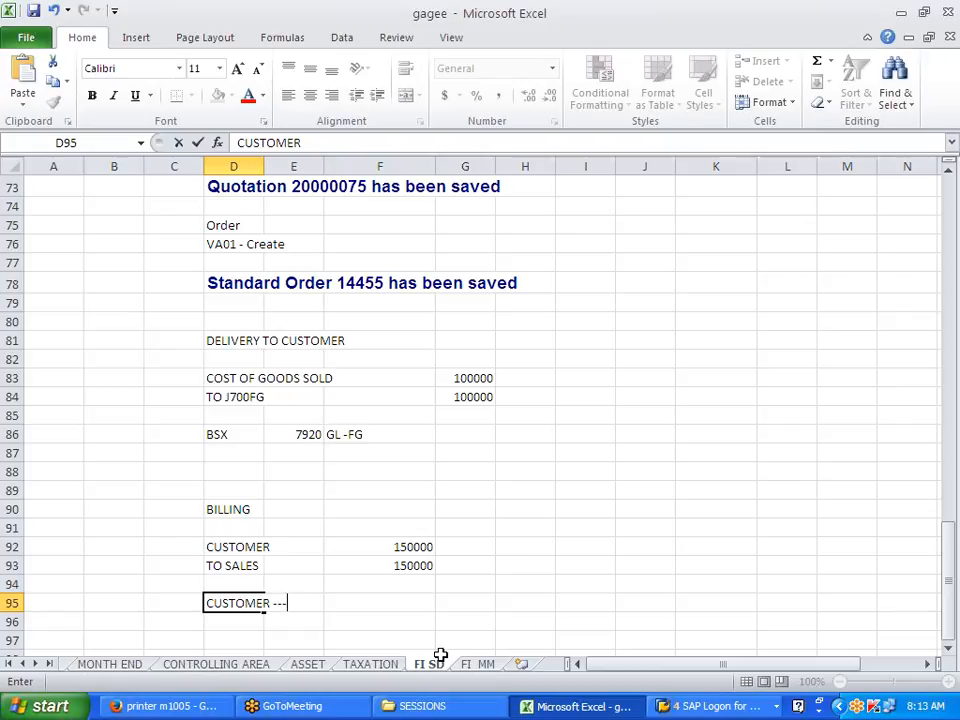
pyautogui.write(' UPDATED THR')
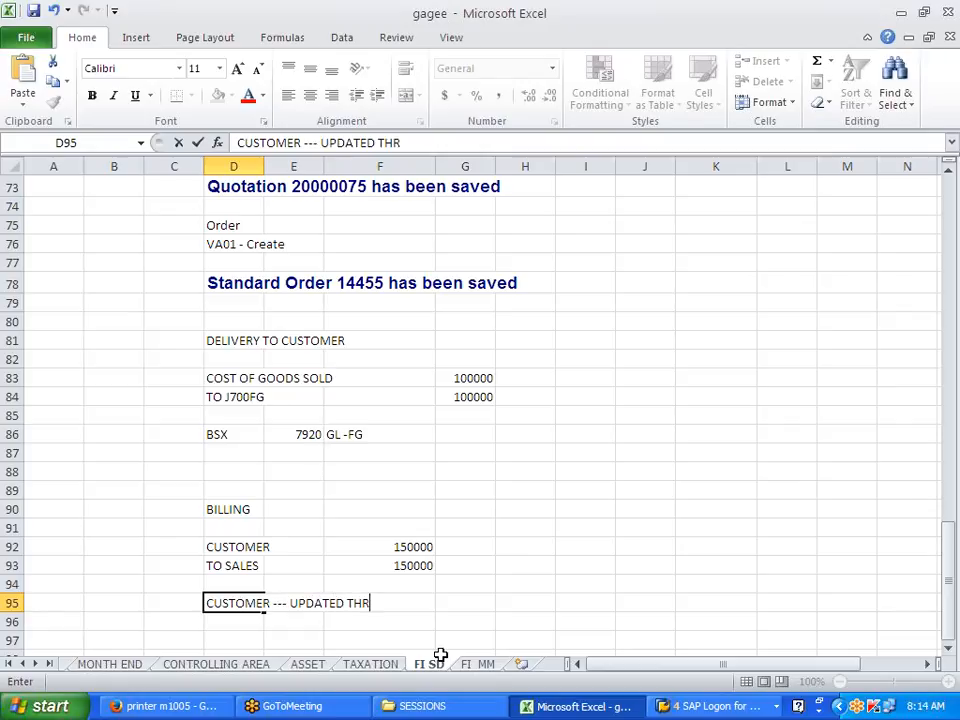
pyautogui.write('OUGH CUST')
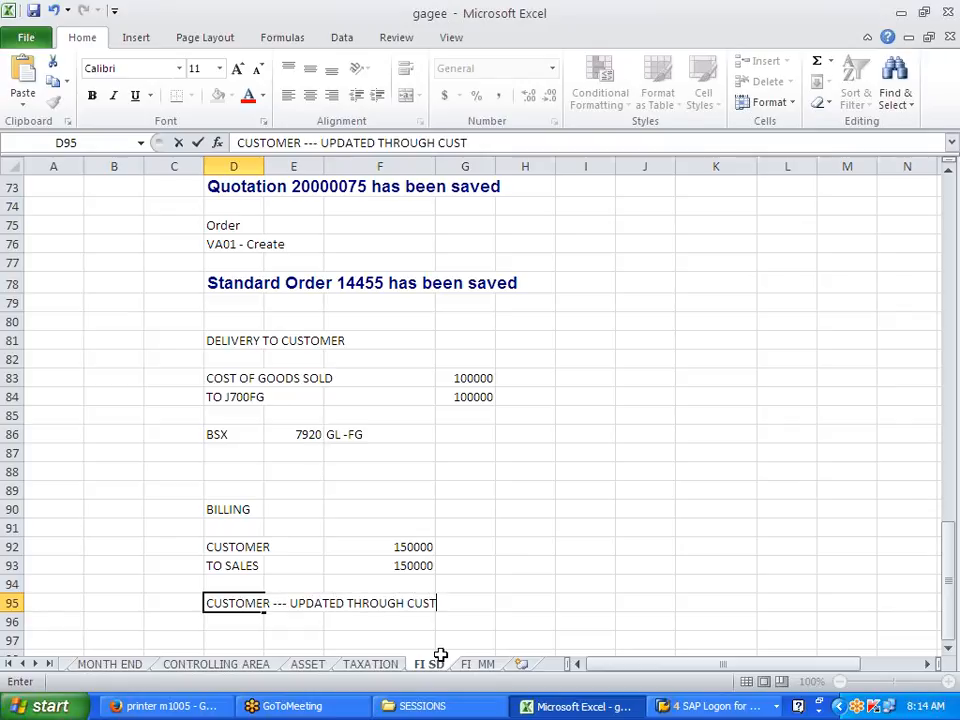
pyautogui.write('OMER MASTER')
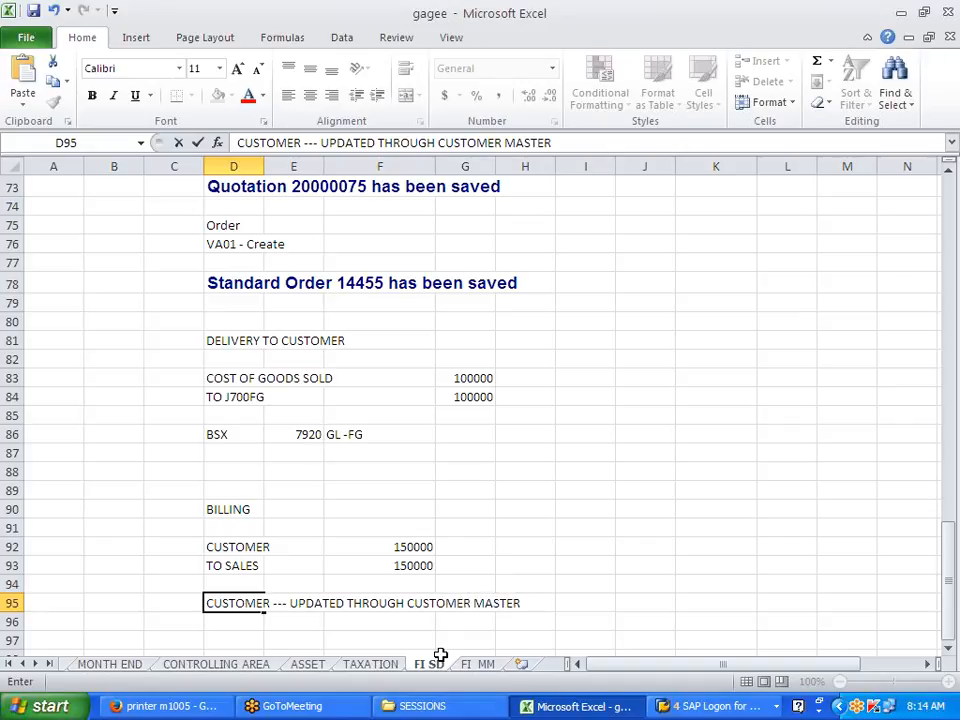
pyautogui.press('Return')
pyautogui.press('Return')
pyautogui.write('LES')
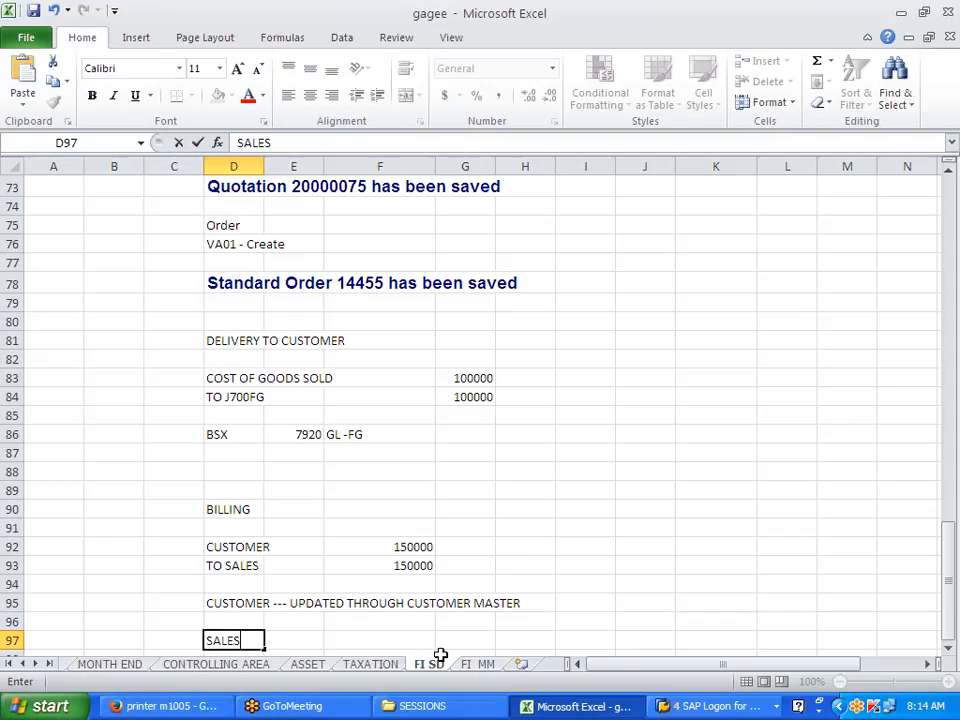
pyautogui.write(' -- VLOA')
pyautogui.press('BackSpace')
pyautogui.press('BackSpace')
pyautogui.press('BackSpace')
pyautogui.write('KOA')
pyautogui.moveTo(214, 379); pyautogui.dragTo(470, 378)
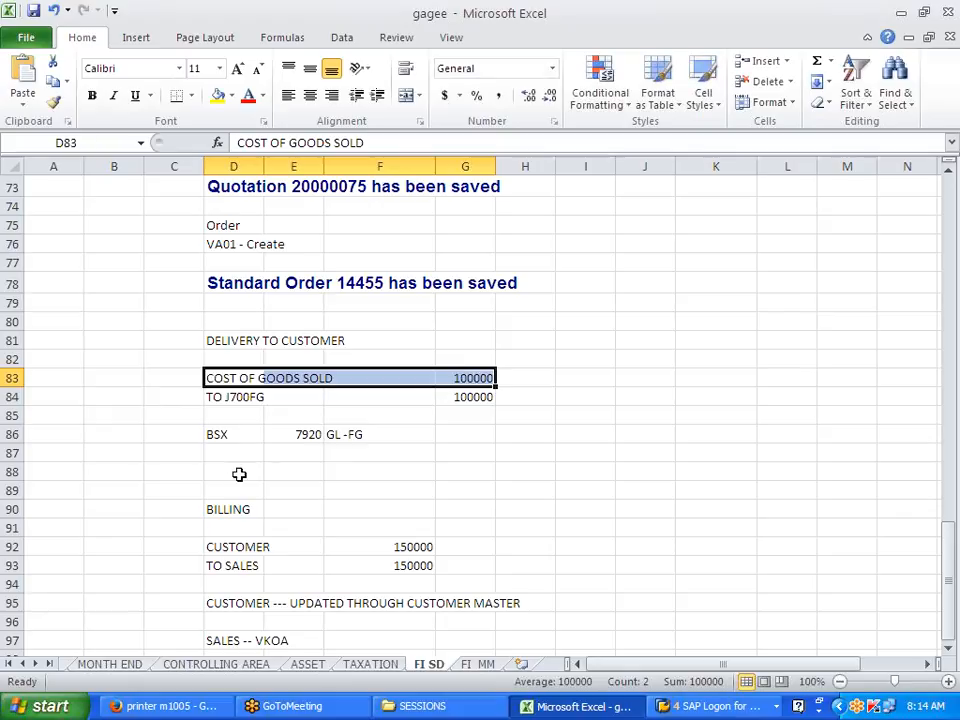
# Step: Enter GBB and VAX in row 87, then clear the misplaced entries
pyautogui.click(238, 455)
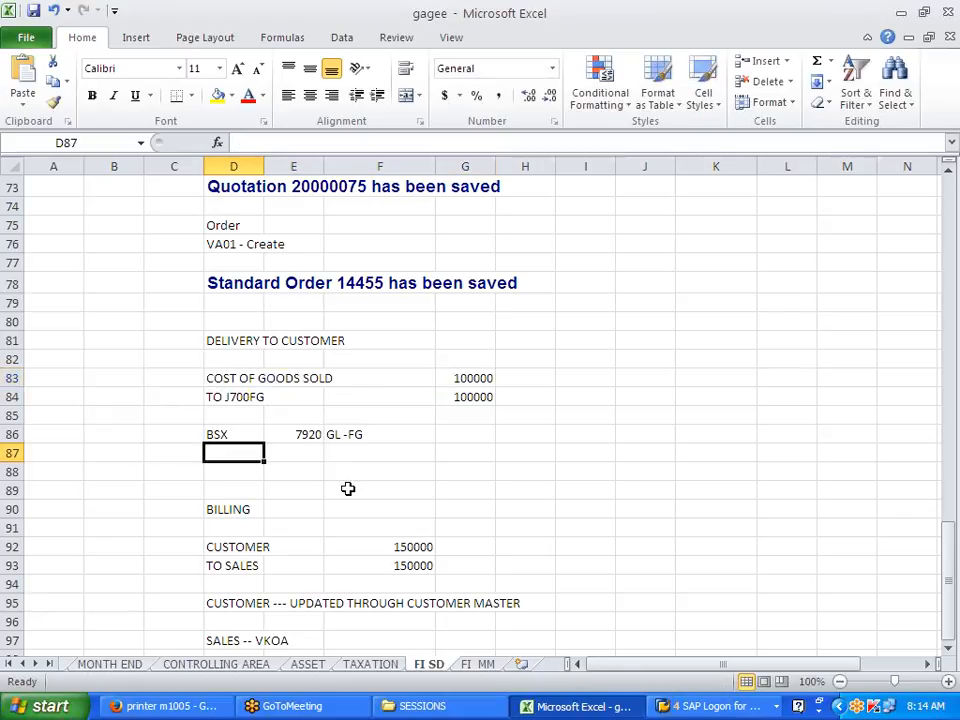
pyautogui.write('GBB')
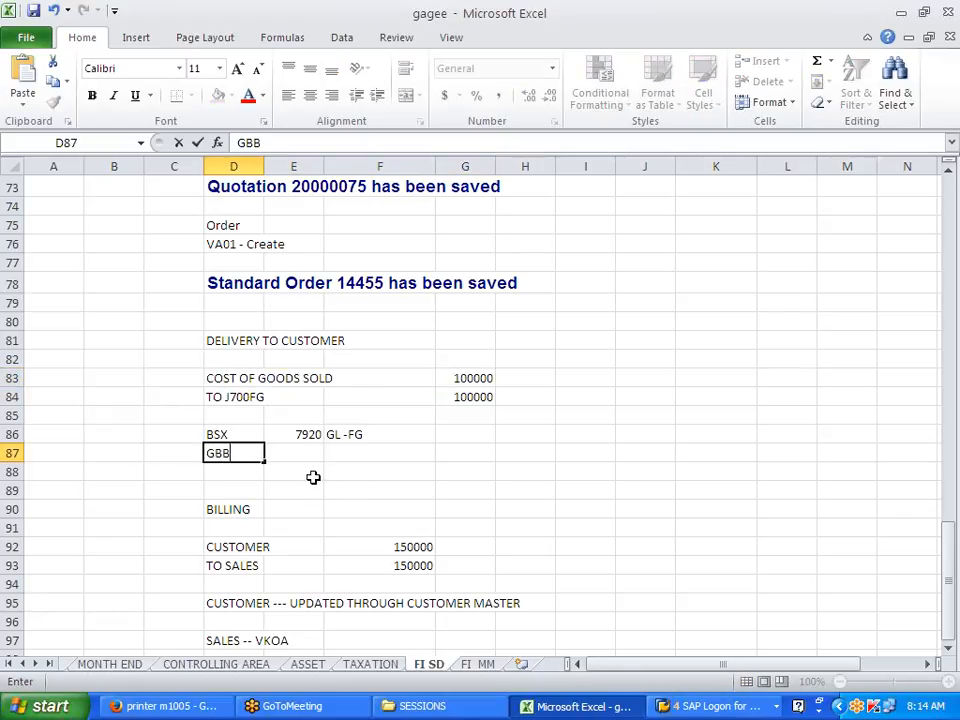
pyautogui.press('Tab')
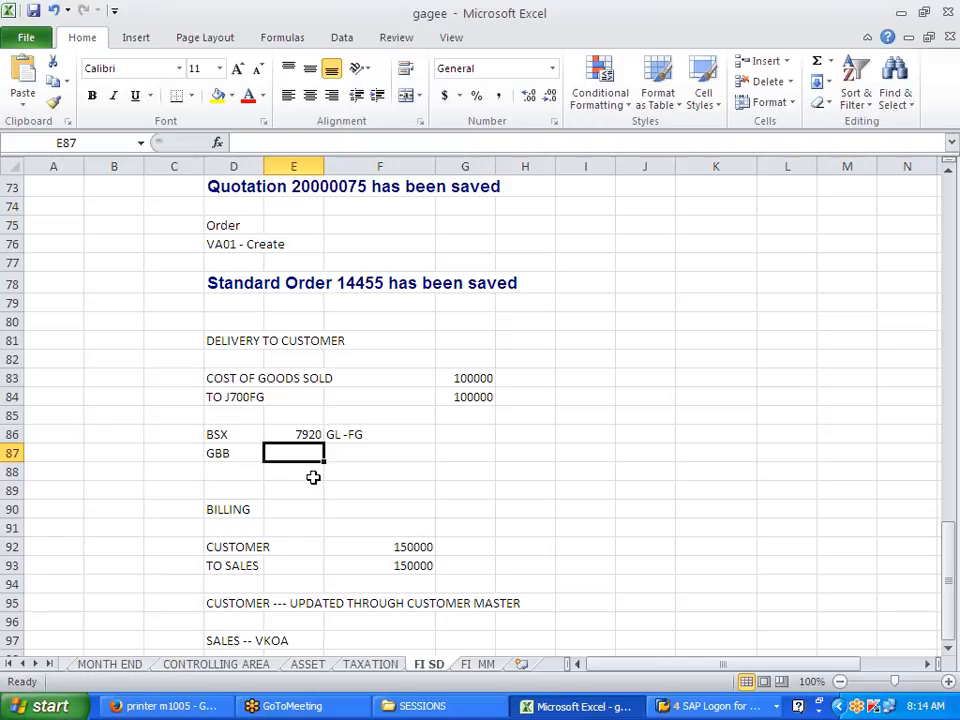
pyautogui.write('VAX')
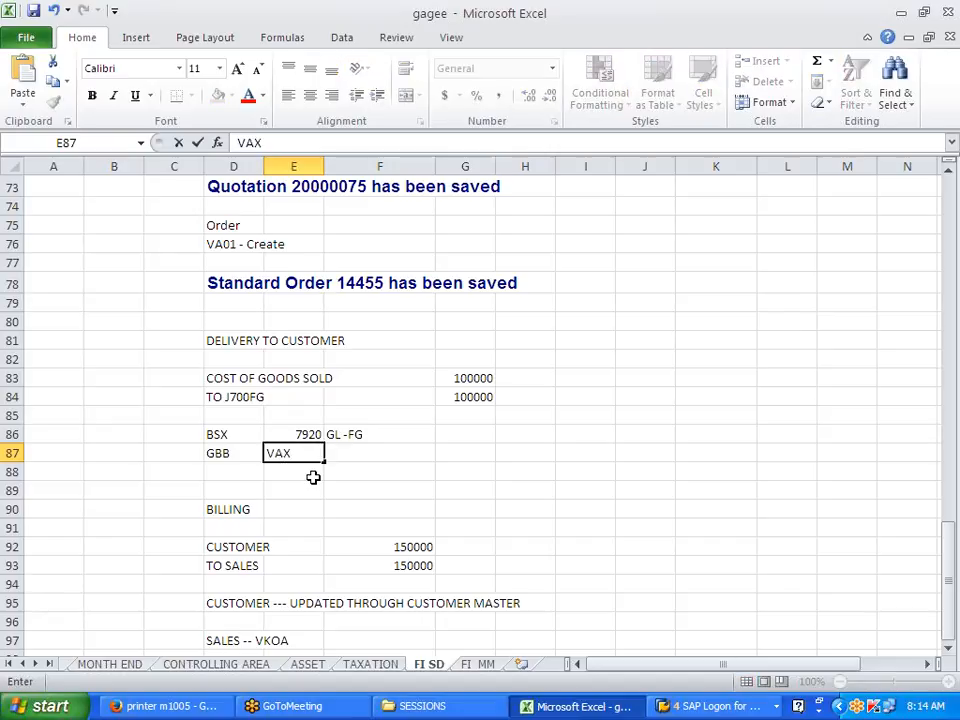
pyautogui.press('Tab')
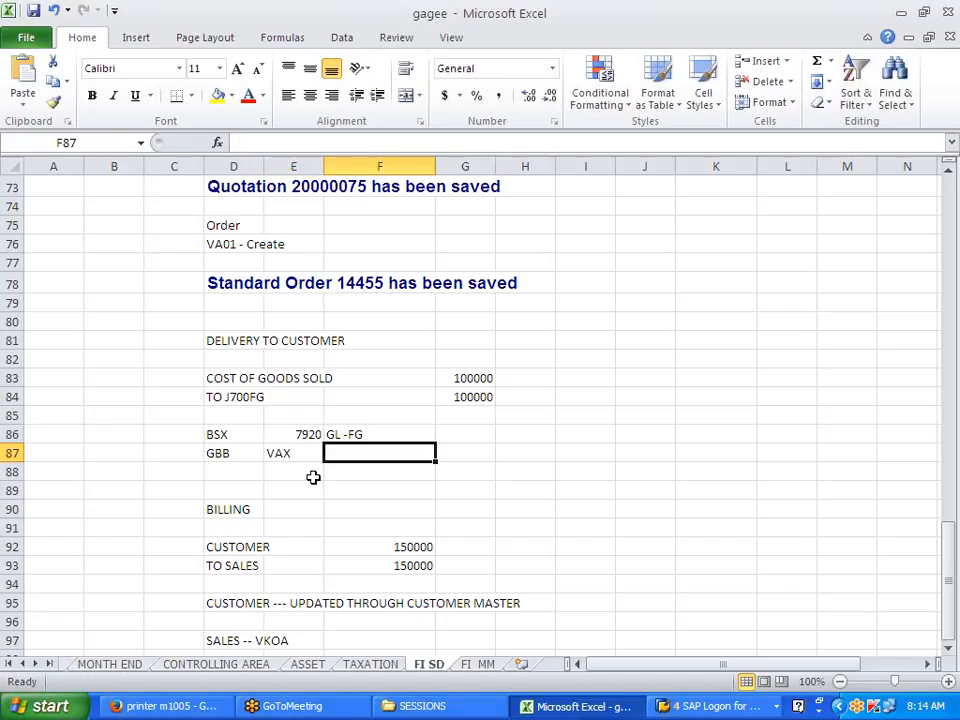
pyautogui.press('Left')
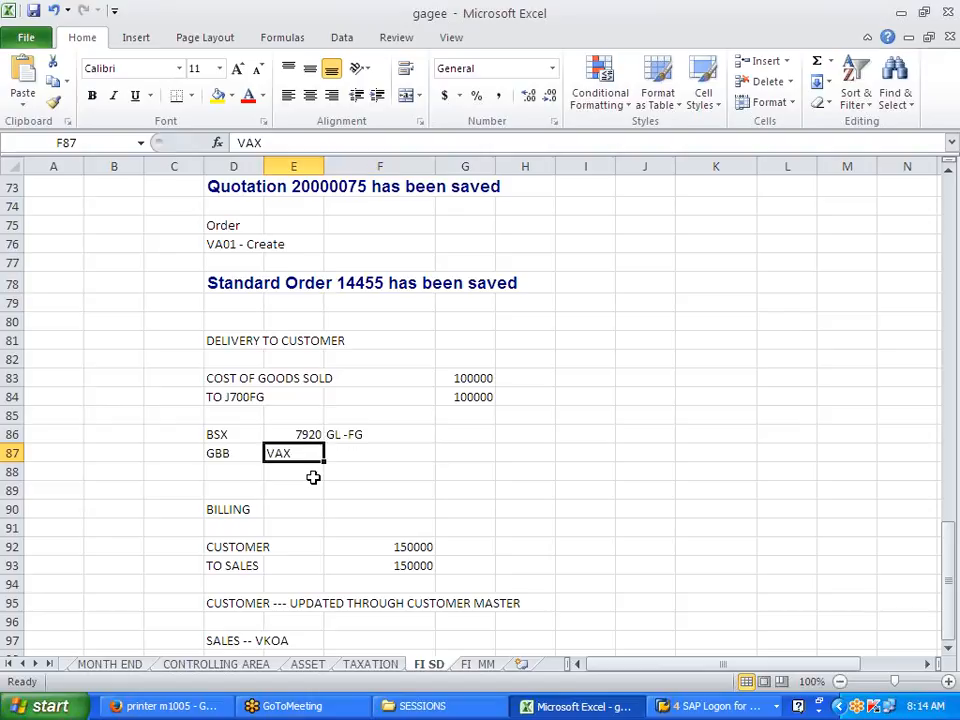
pyautogui.press('Delete')
pyautogui.press('Left')
pyautogui.press('Delete')
pyautogui.press('Left')
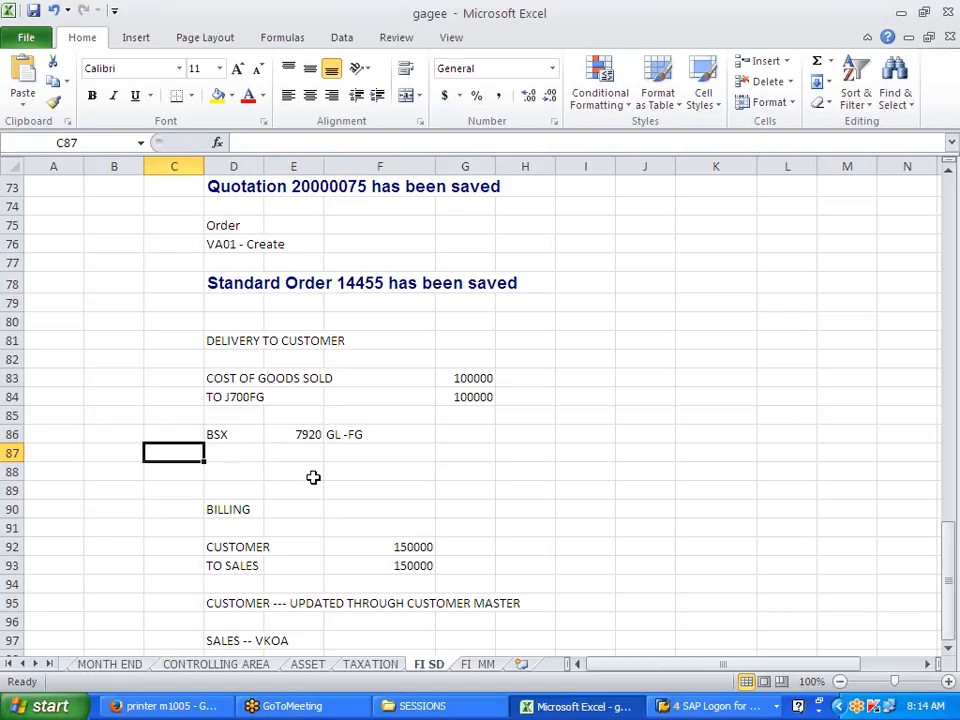
pyautogui.write('GBB')
pyautogui.press('Tab')
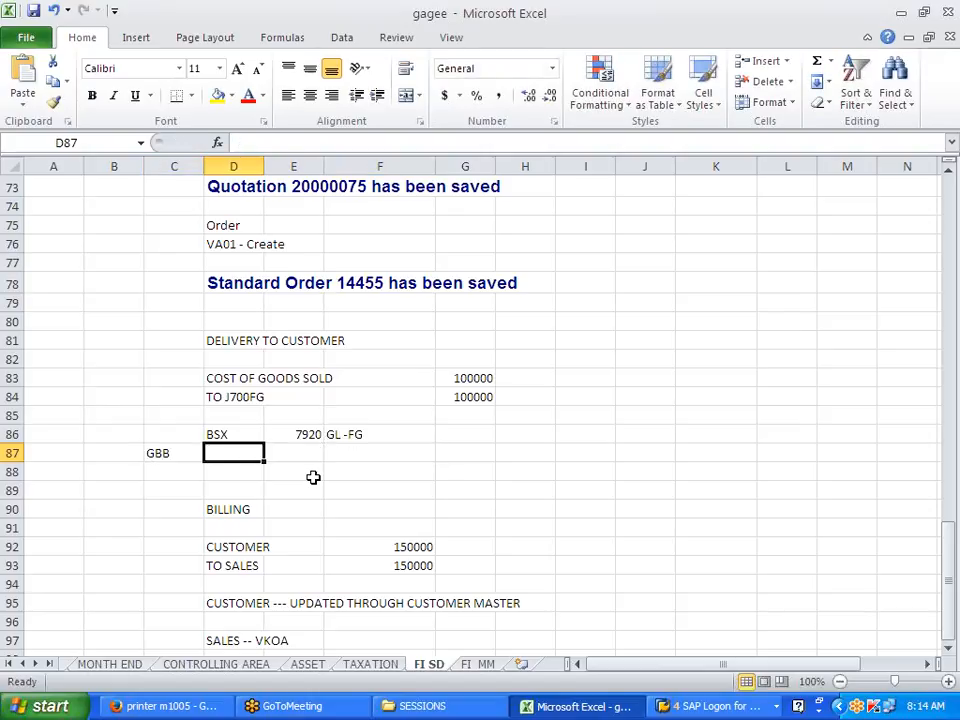
pyautogui.press('Left')
pyautogui.press('Left')
pyautogui.press('Left')
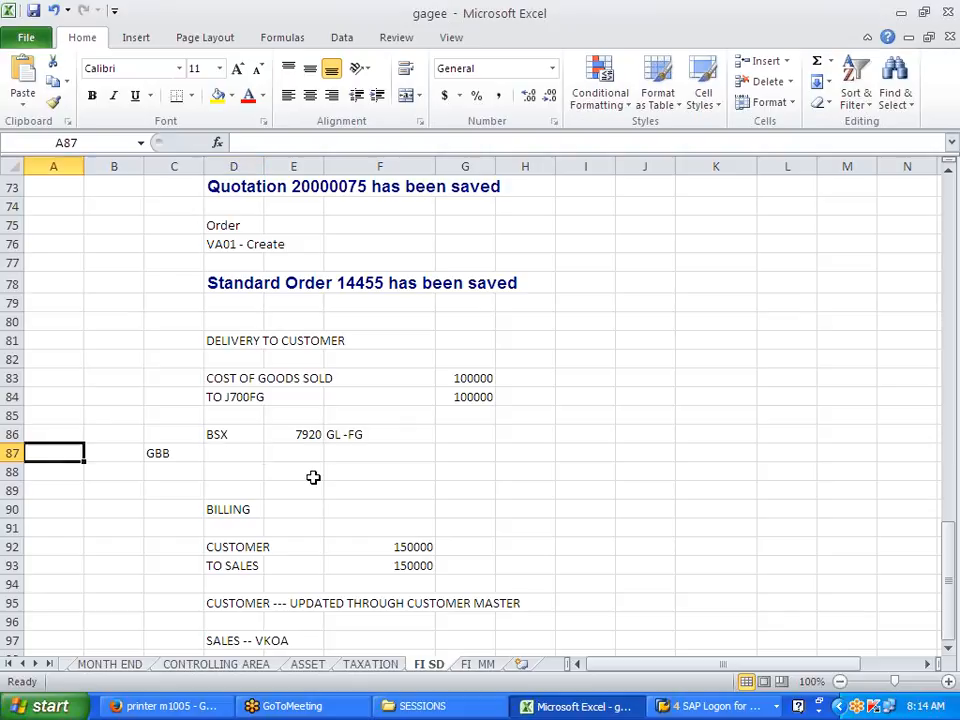
pyautogui.press('Right')
pyautogui.press('Right')
pyautogui.press('Delete')
pyautogui.press('Right')
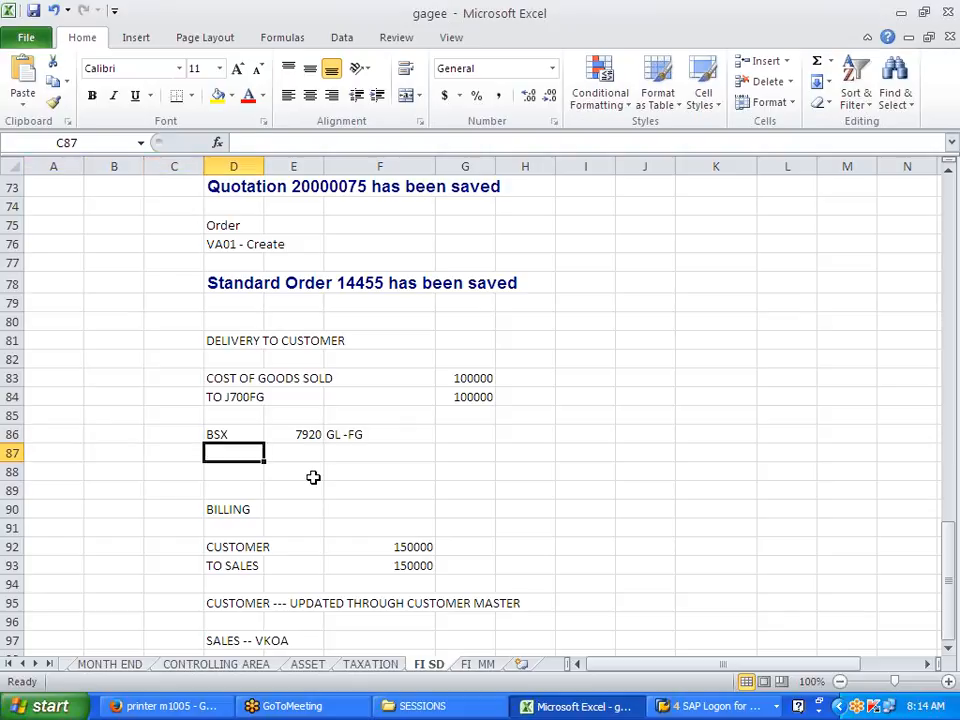
# Step: Fill D87–F87 with GBB, VAX and COST OG GOODS SOLD
pyautogui.write('GBB')
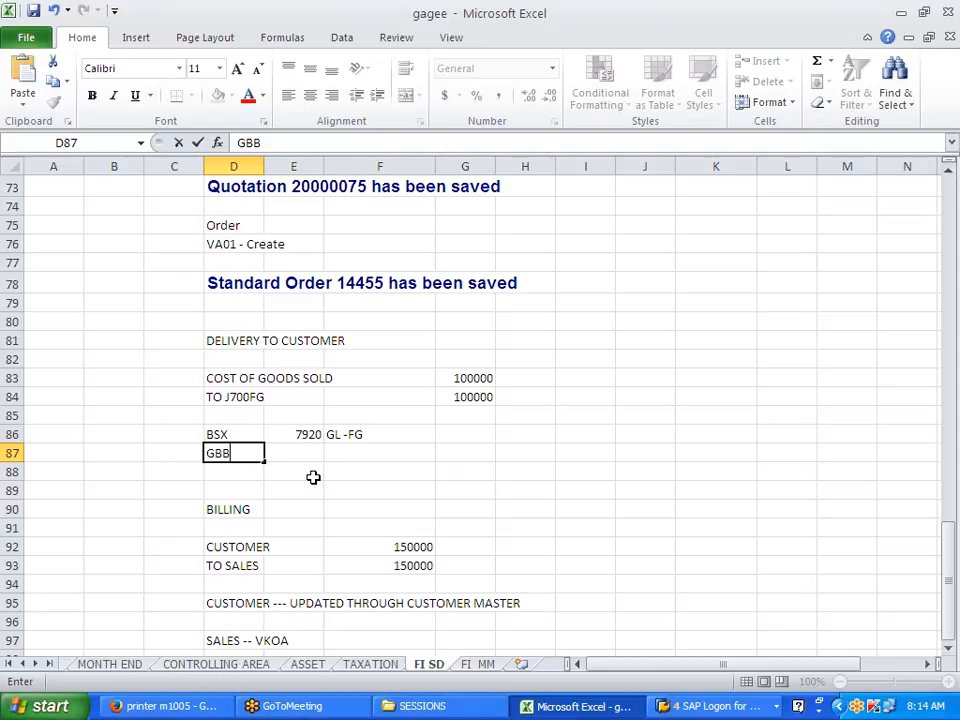
pyautogui.press('Tab')
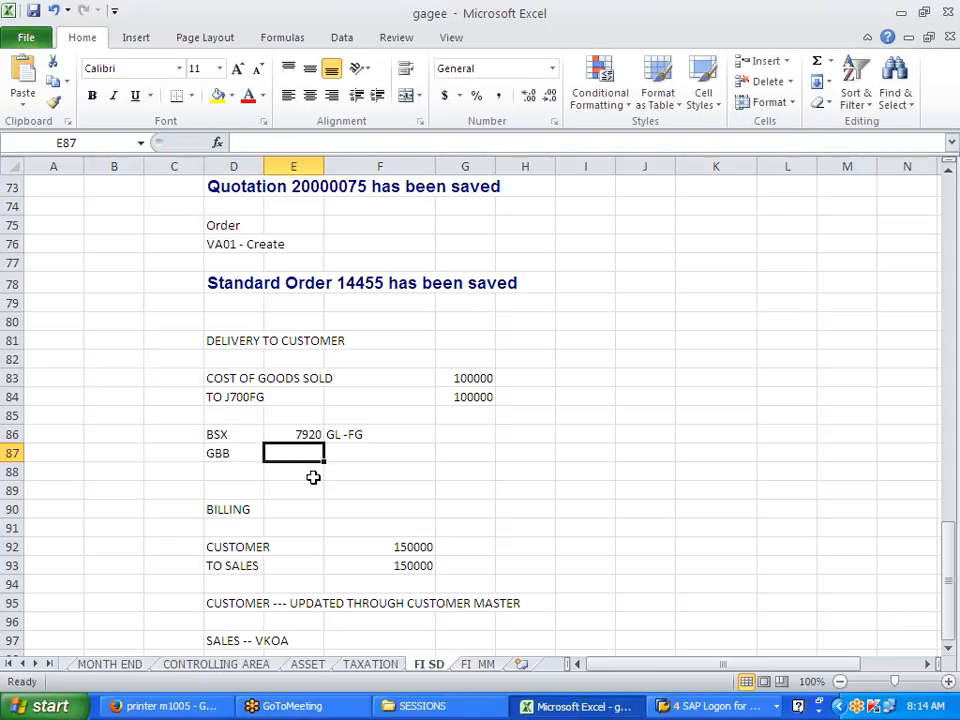
pyautogui.write('VAX')
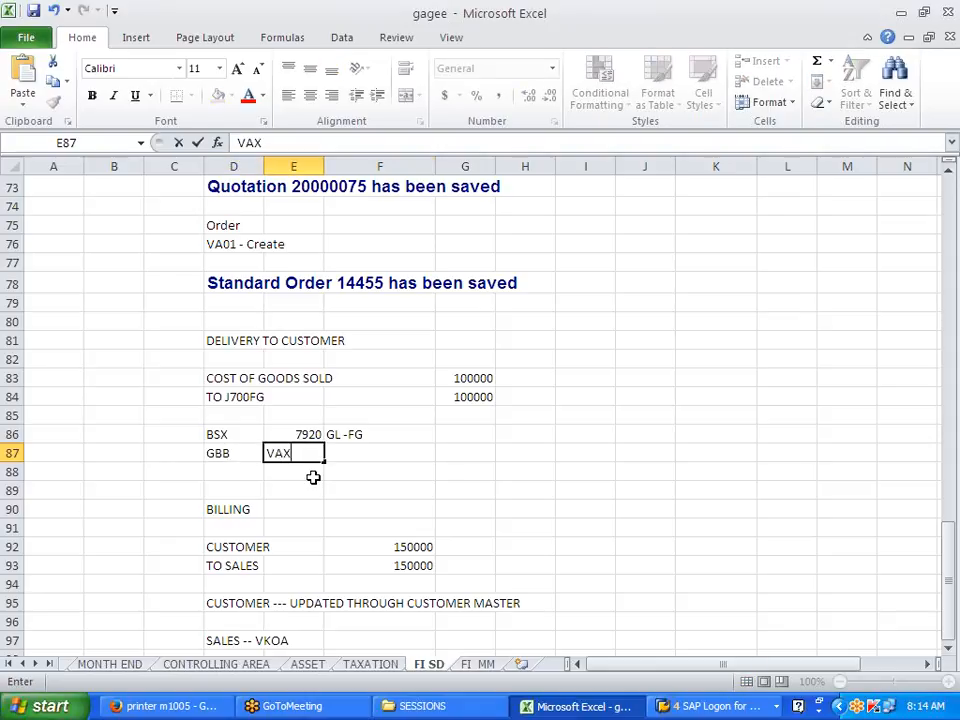
pyautogui.press('Tab')
pyautogui.write('COS')
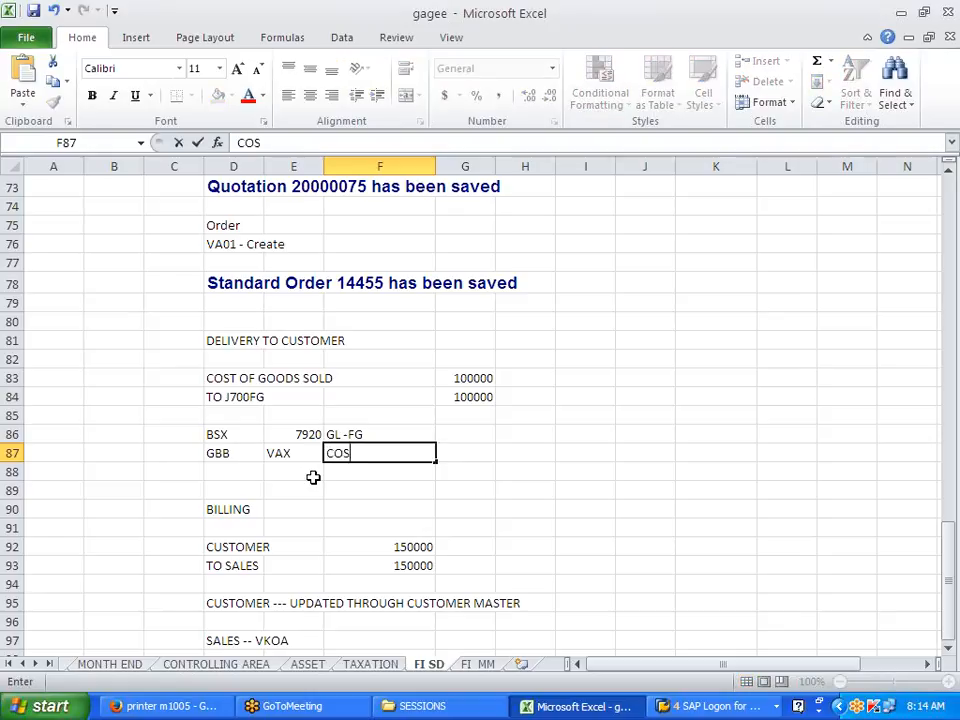
pyautogui.write('T OG GOO')
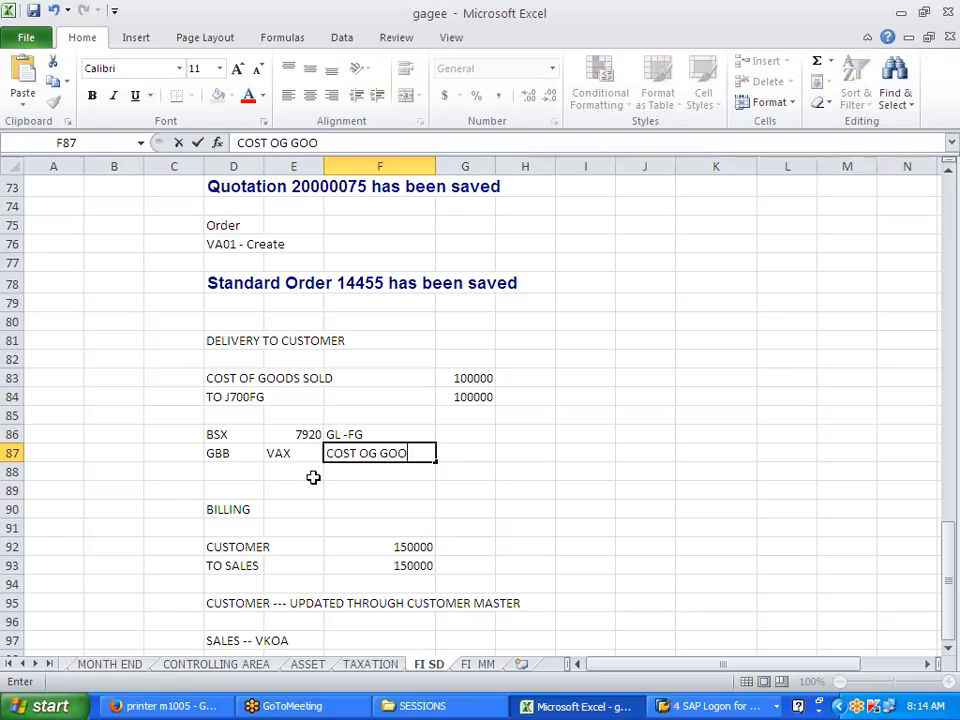
pyautogui.write('DS SOLD')
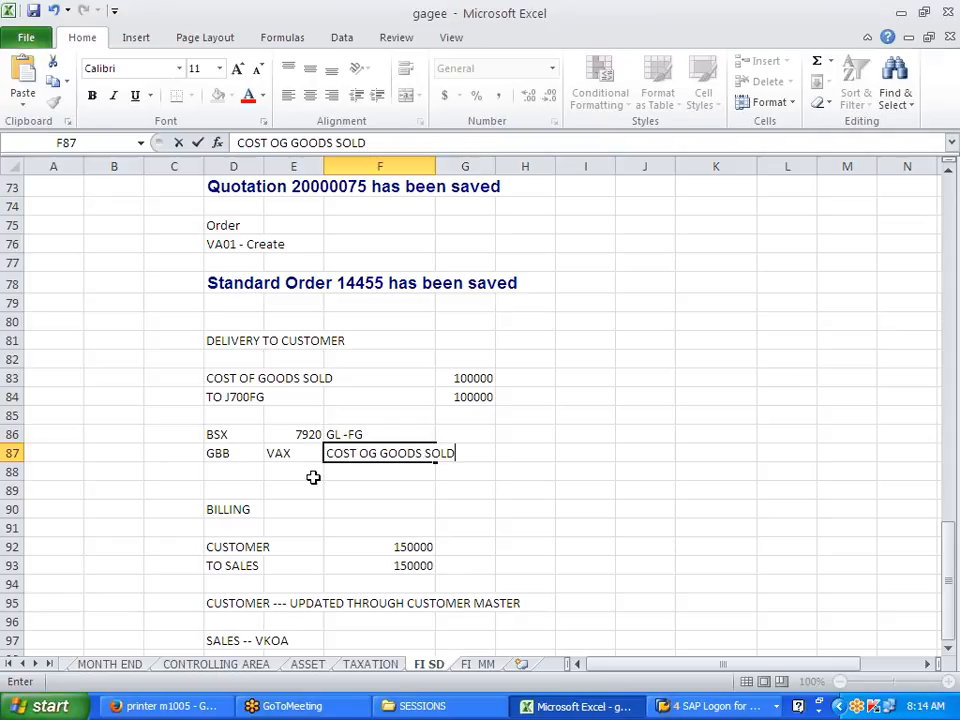
pyautogui.click(438, 527)
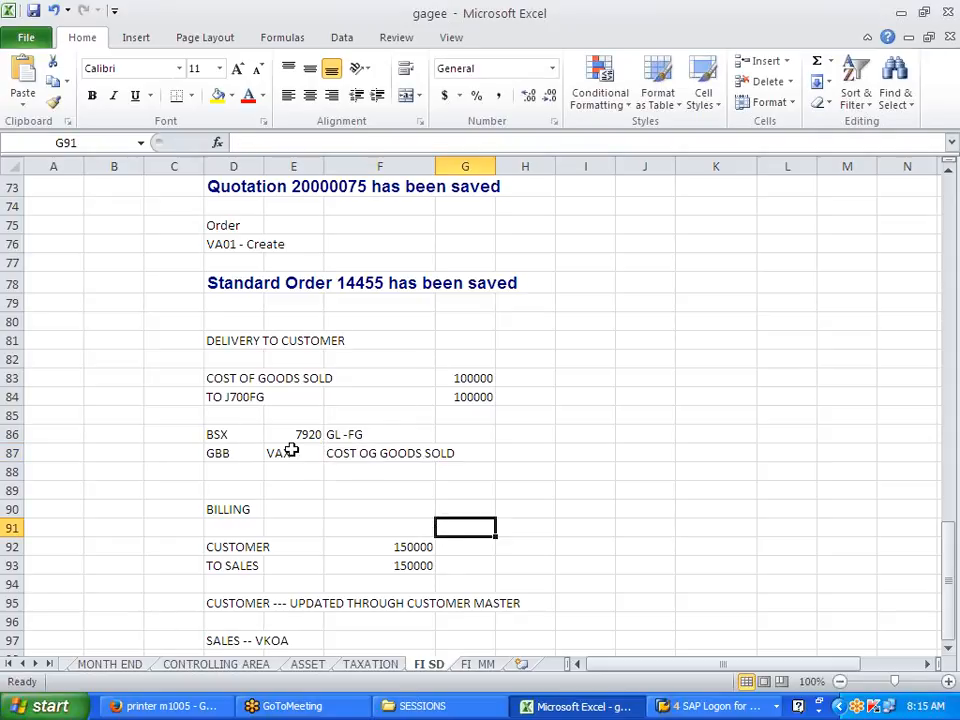
# Step: Enter J700FG -- STOCK in K81, level with DELIVERY TO CUSTOMER
pyautogui.click(690, 342)
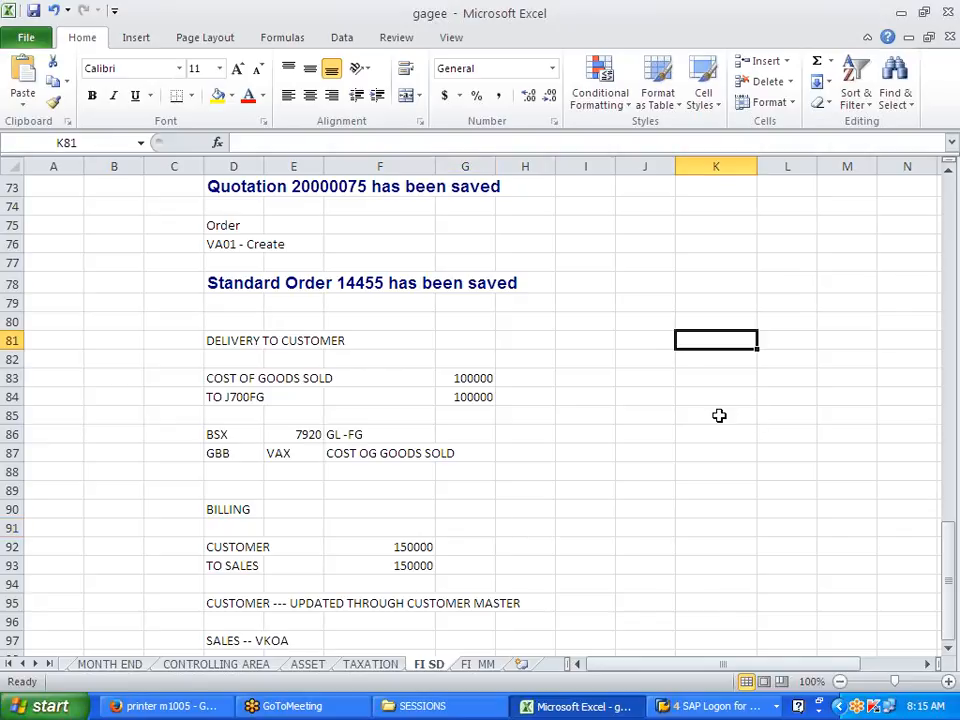
pyautogui.write('J700')
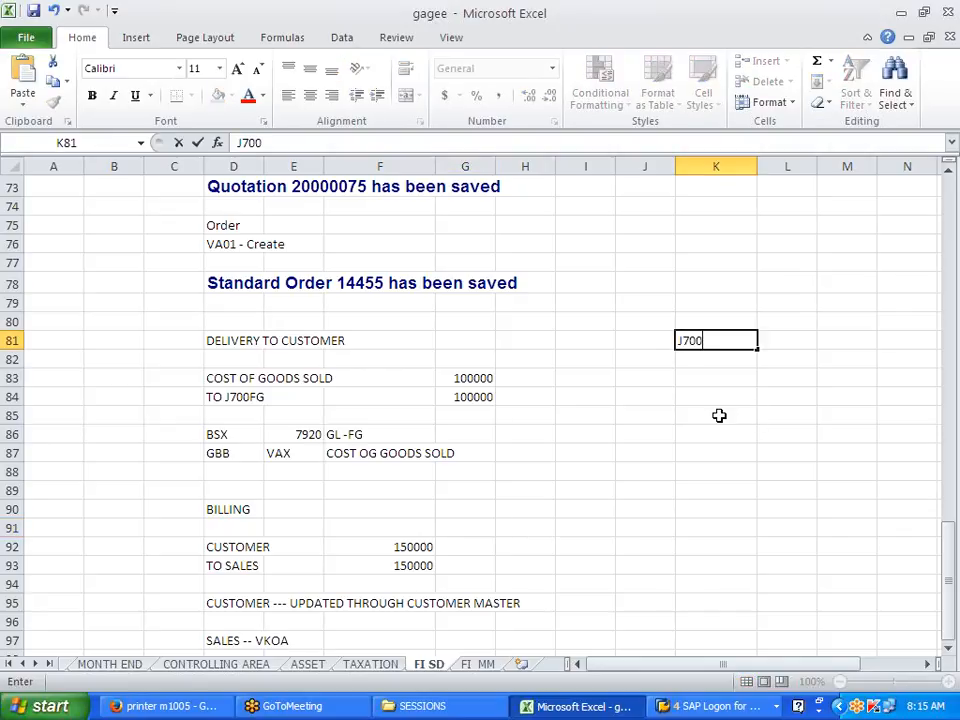
pyautogui.write('FG -- STOCK')
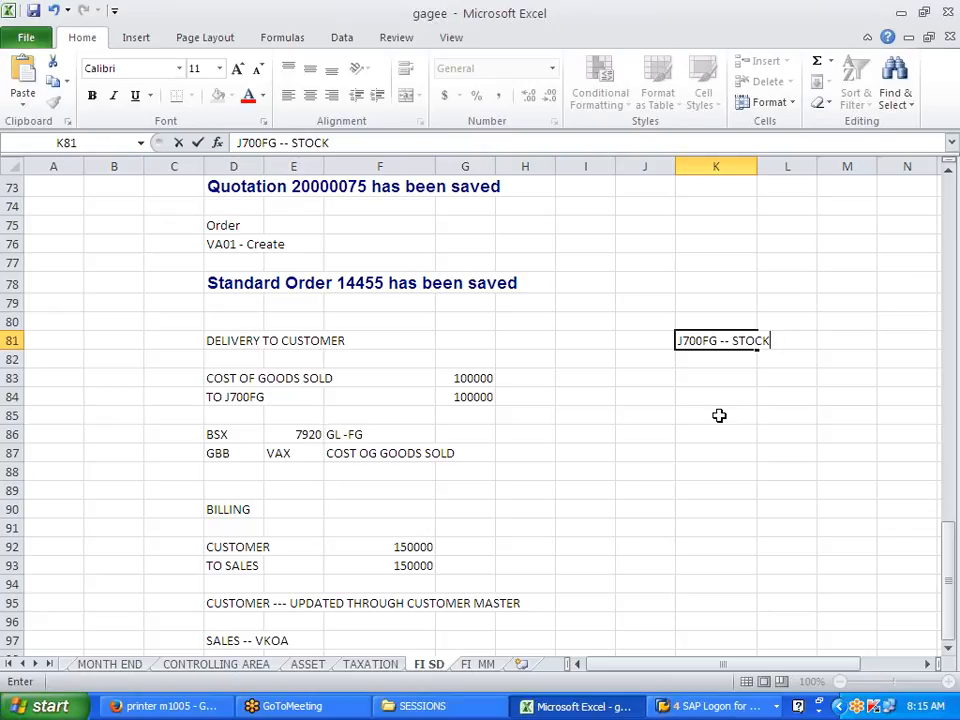
pyautogui.press('Return')
pyautogui.press('Return')
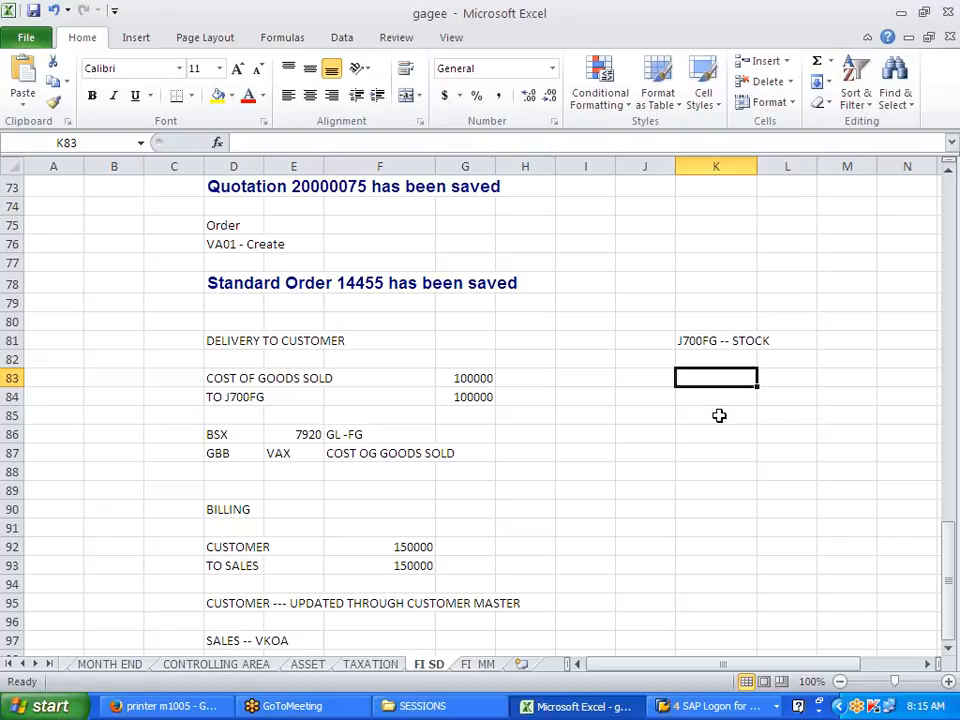
# Step: Enter MBIA in K83 and MB1C in K84 below the J700FG -- STOCK note
pyautogui.write('MBIA')
pyautogui.press('Return')
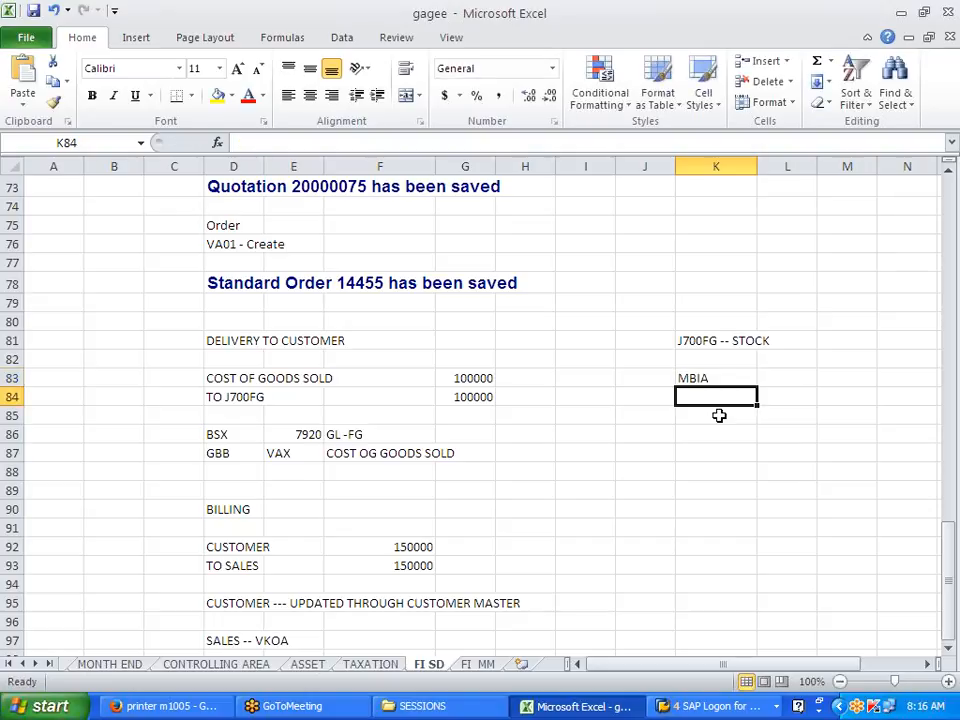
pyautogui.write('MB1C')
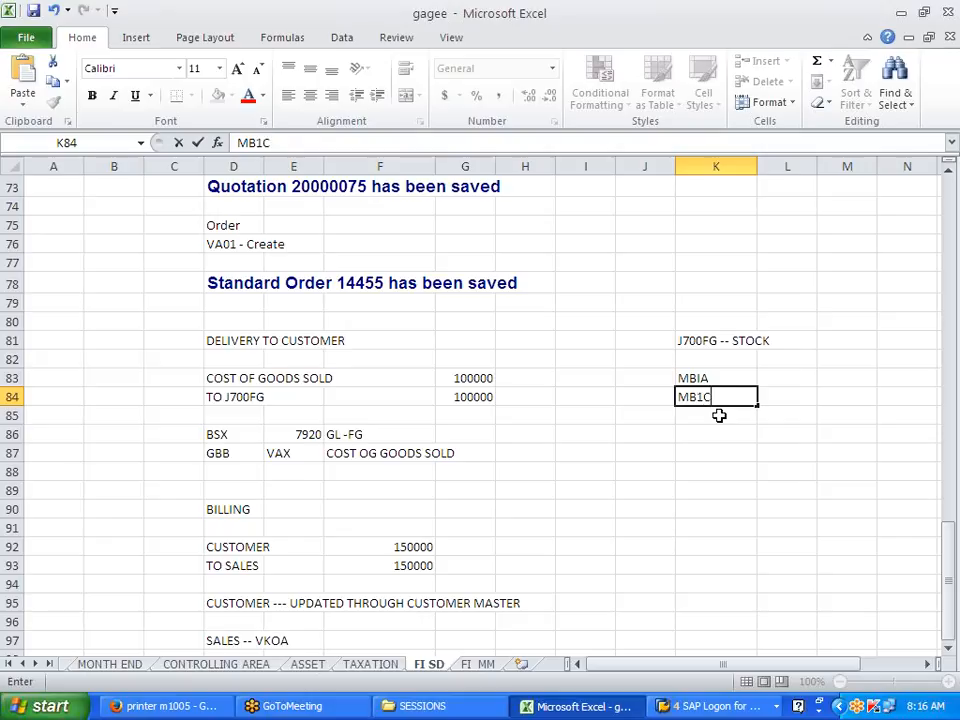
pyautogui.click(700, 436)
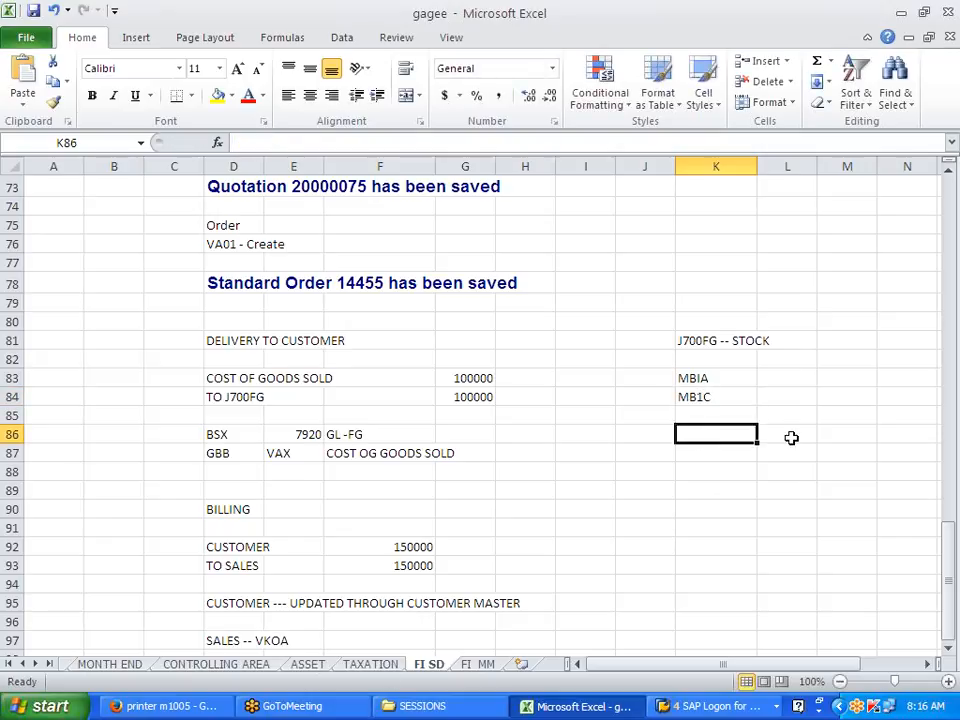
# Step: Correct K83 from MBIA to MB1A
pyautogui.doubleClick(699, 379)
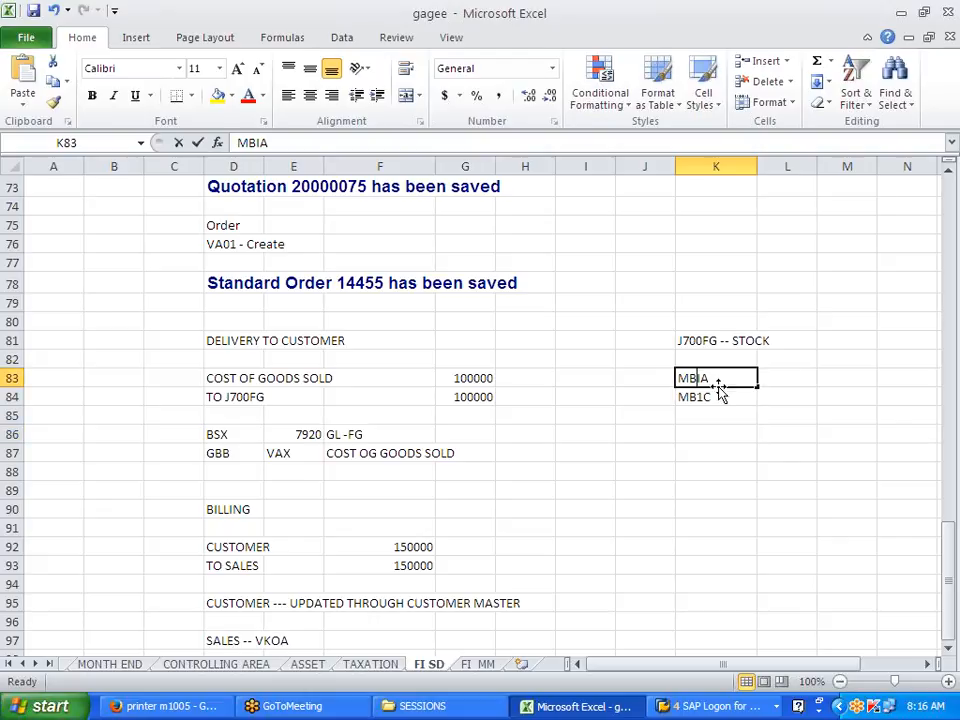
pyautogui.press('BackSpace')
pyautogui.write('1')
pyautogui.click(764, 455)
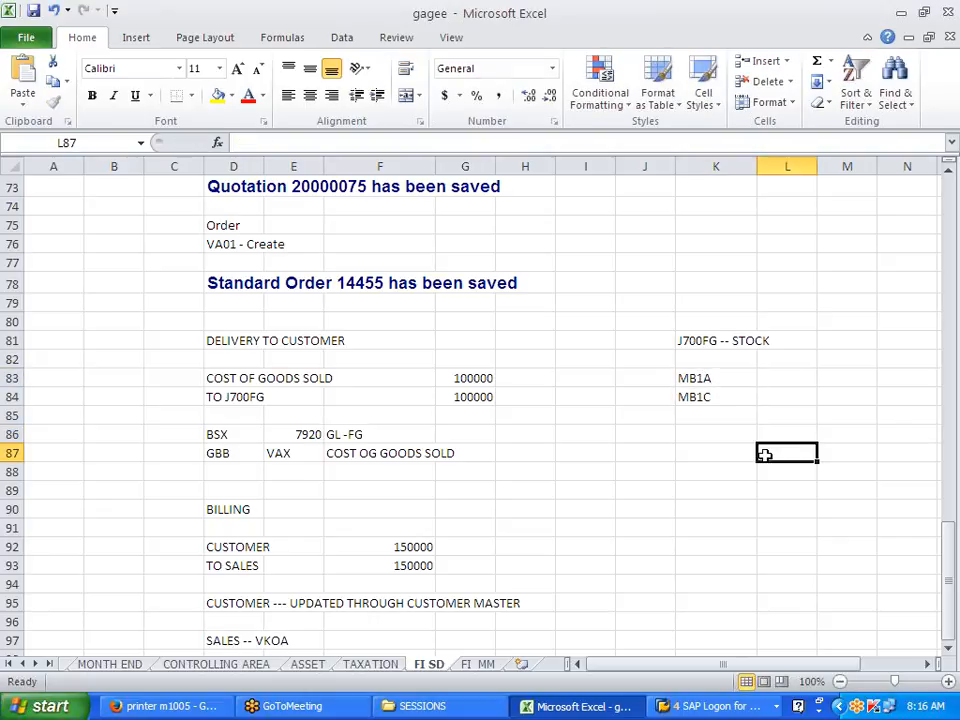
pyautogui.click(737, 398)
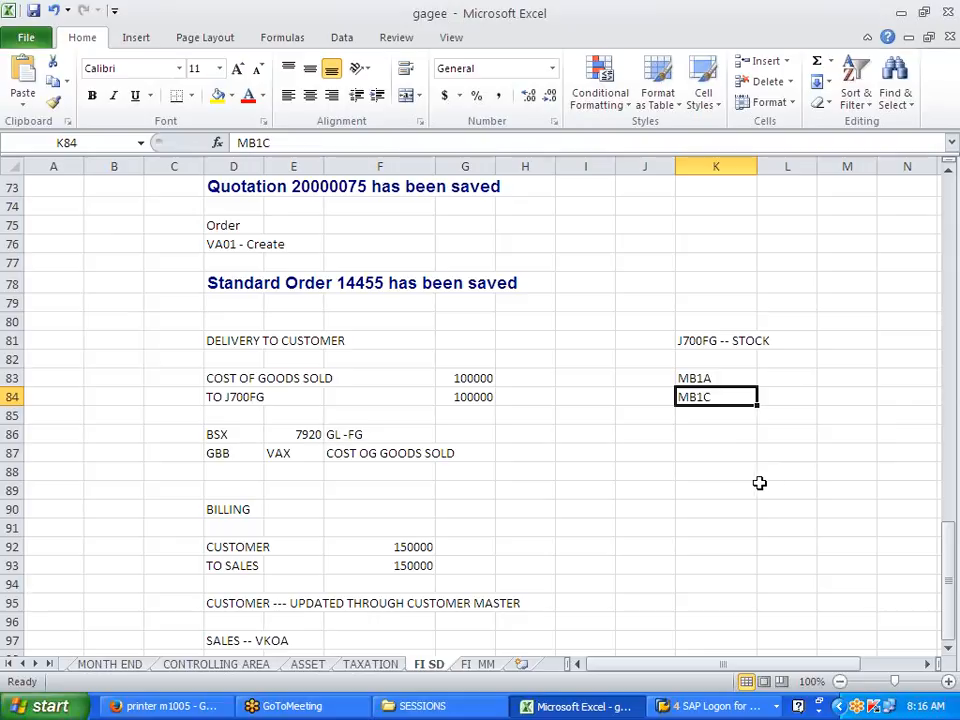
pyautogui.click(694, 451)
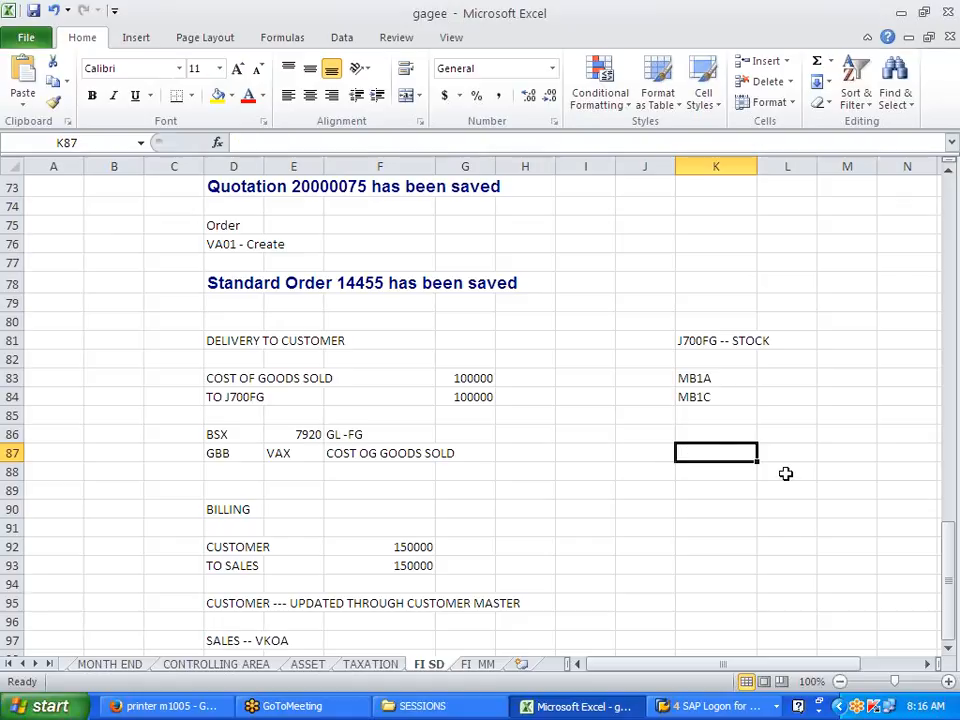
# Step: Note COST OF GOODS MFG/INITIAL STOCK UPLOAD in K87
pyautogui.write('COST')
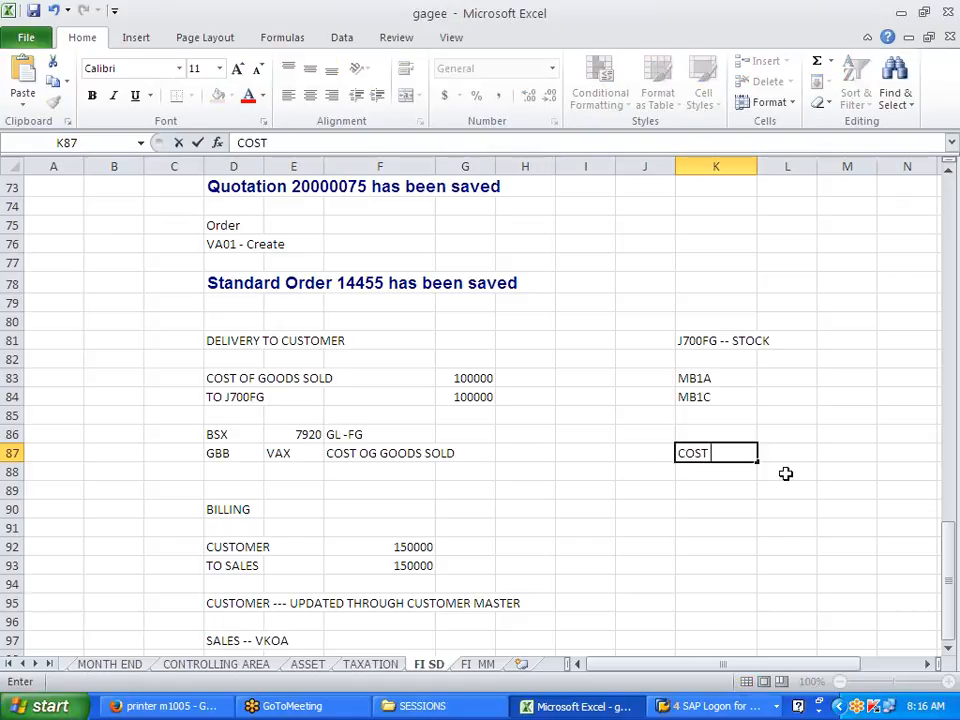
pyautogui.write(' OF GOODS ')
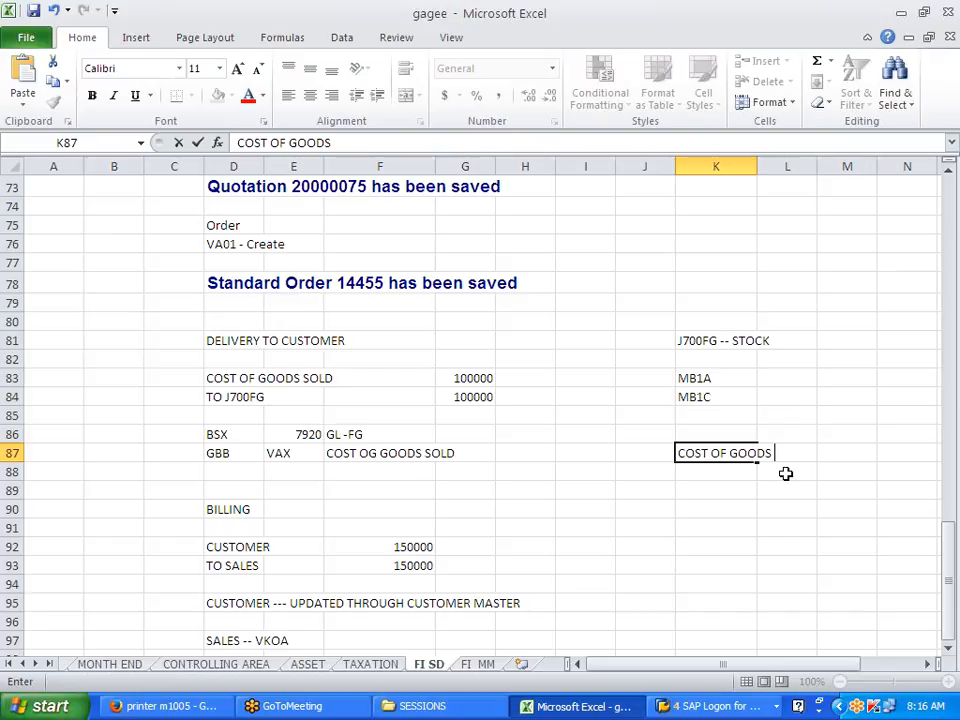
pyautogui.write('MFG/INITIAL ')
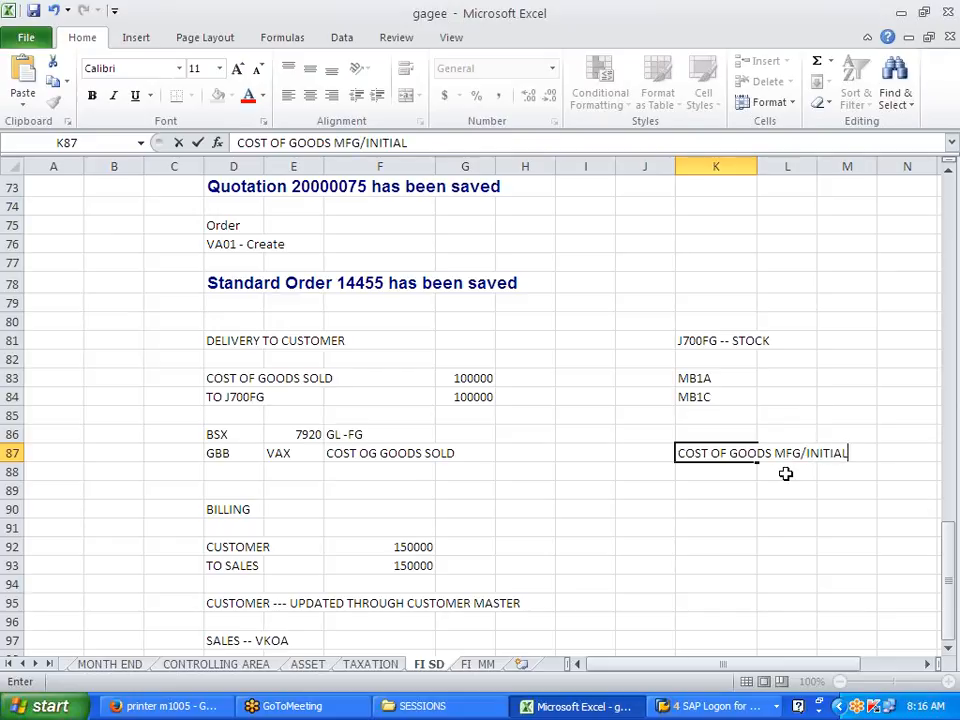
pyautogui.write('STOCK ')
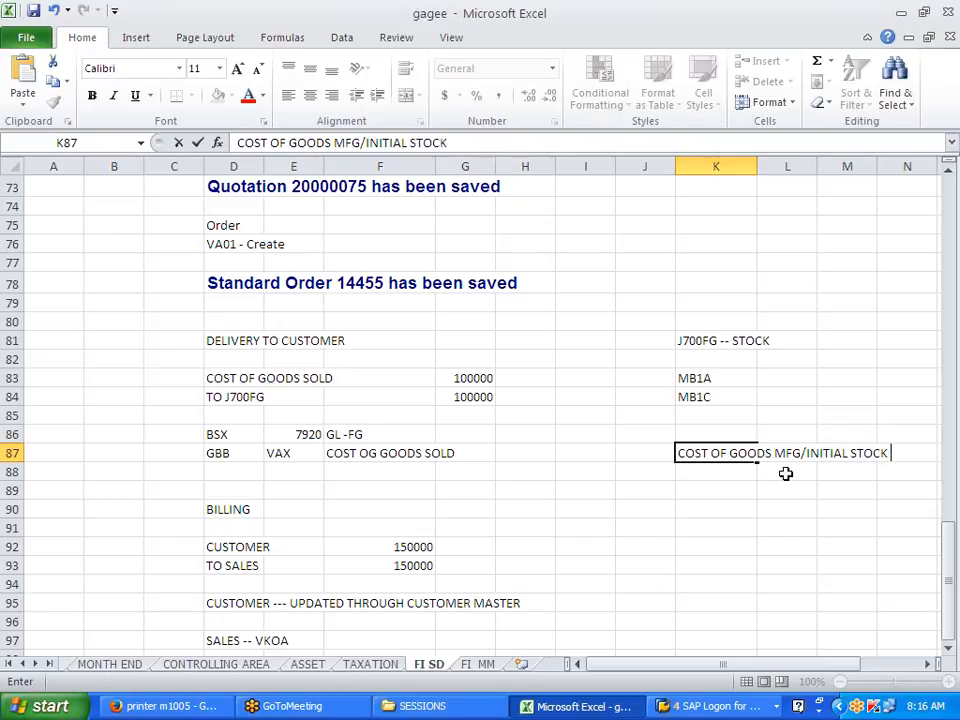
pyautogui.write('UPLOAD')
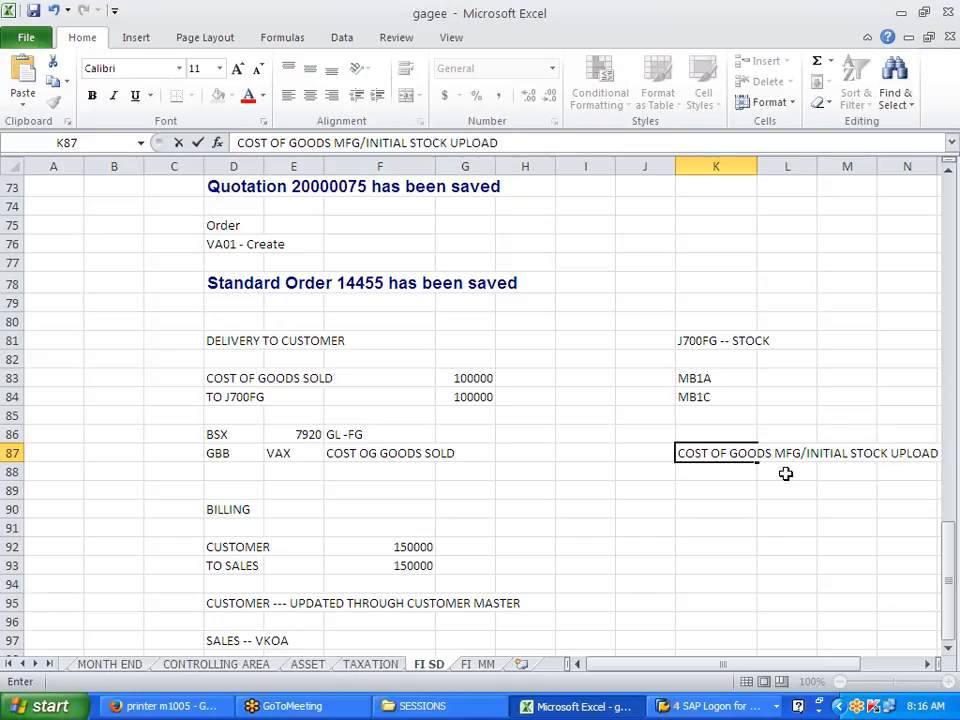
pyautogui.press('Return')
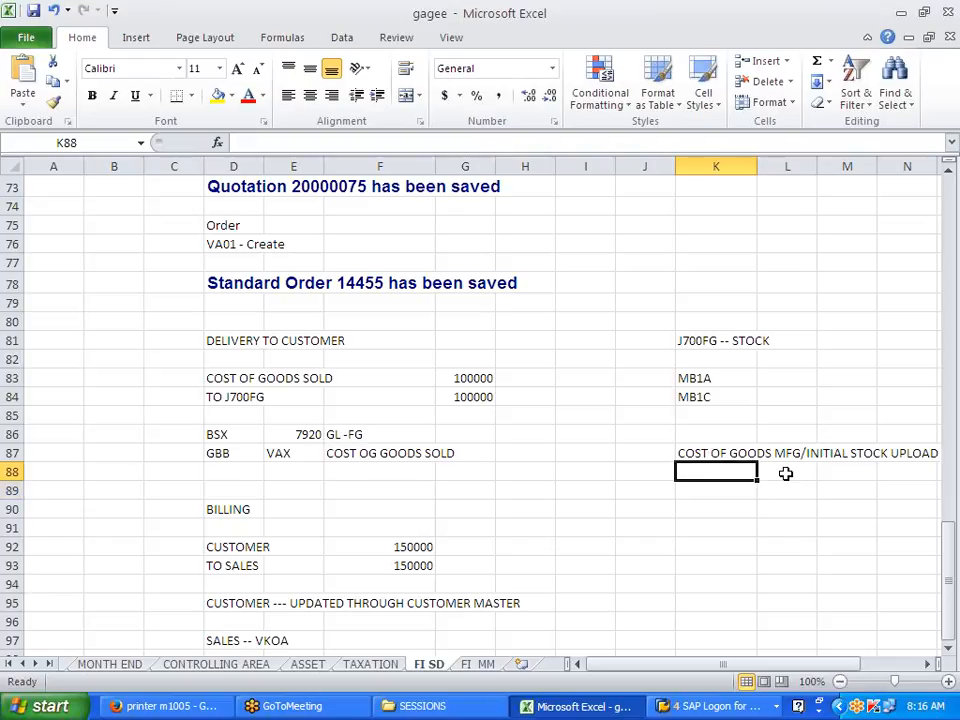
pyautogui.press('Return')
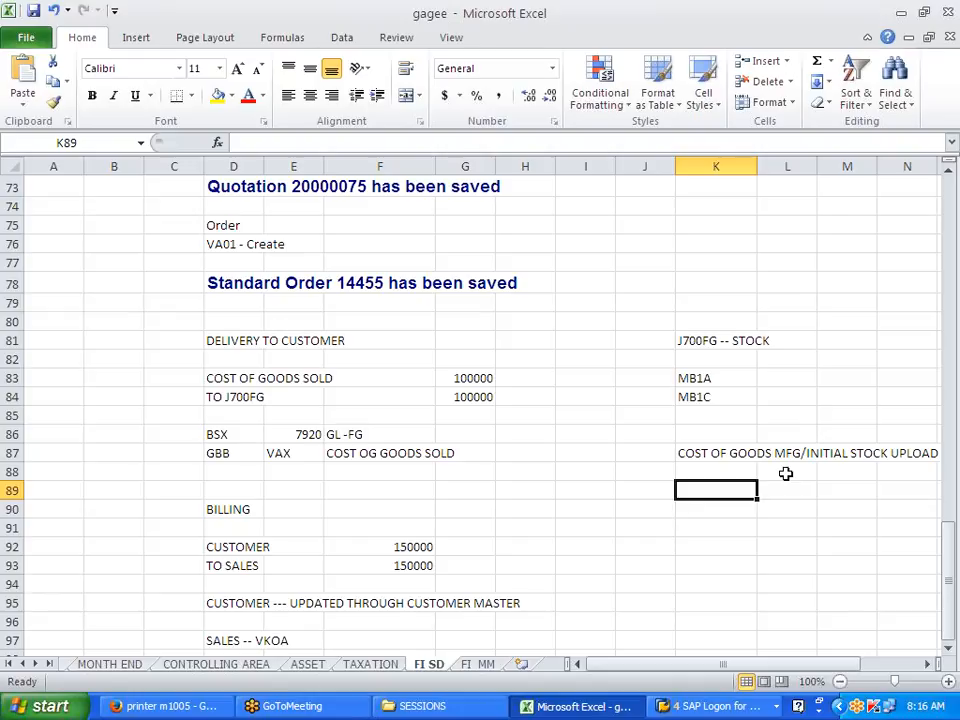
# Step: Fill row 89 with GBB, BSA and COST OF GOODS MFG
pyautogui.write('GBB')
pyautogui.press('Tab')
pyautogui.write('BSA')
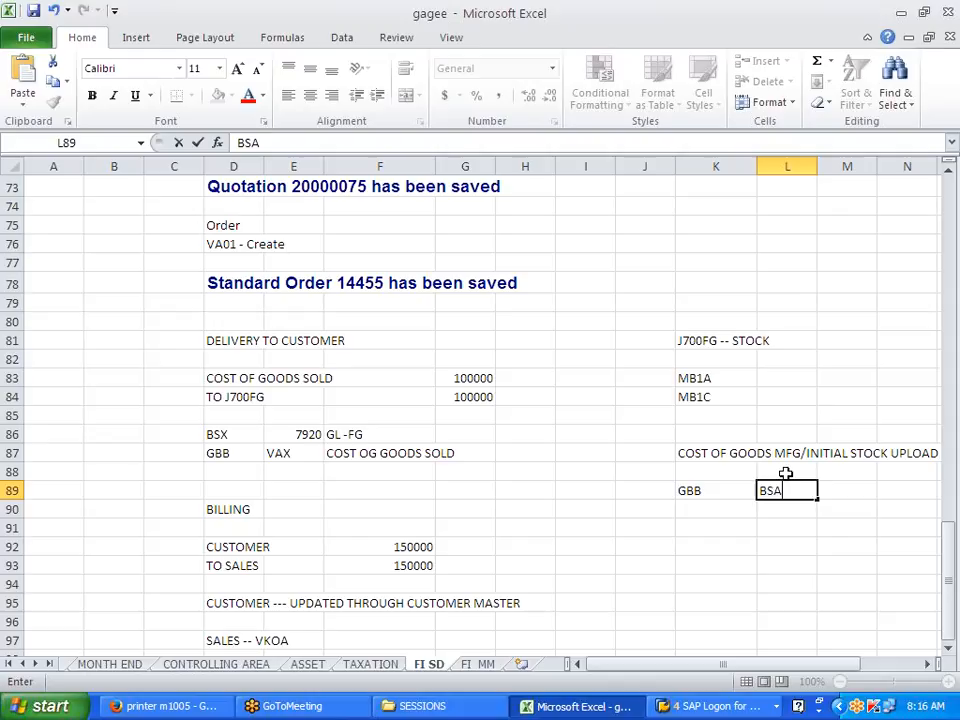
pyautogui.press('Tab')
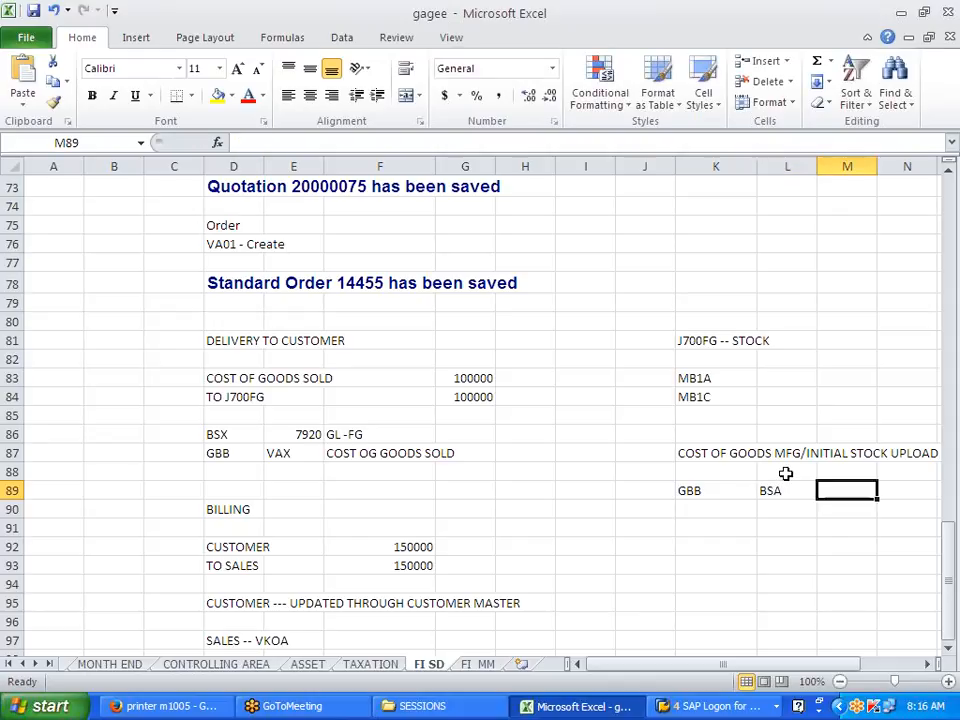
pyautogui.write('COST OF GOODS MNF')
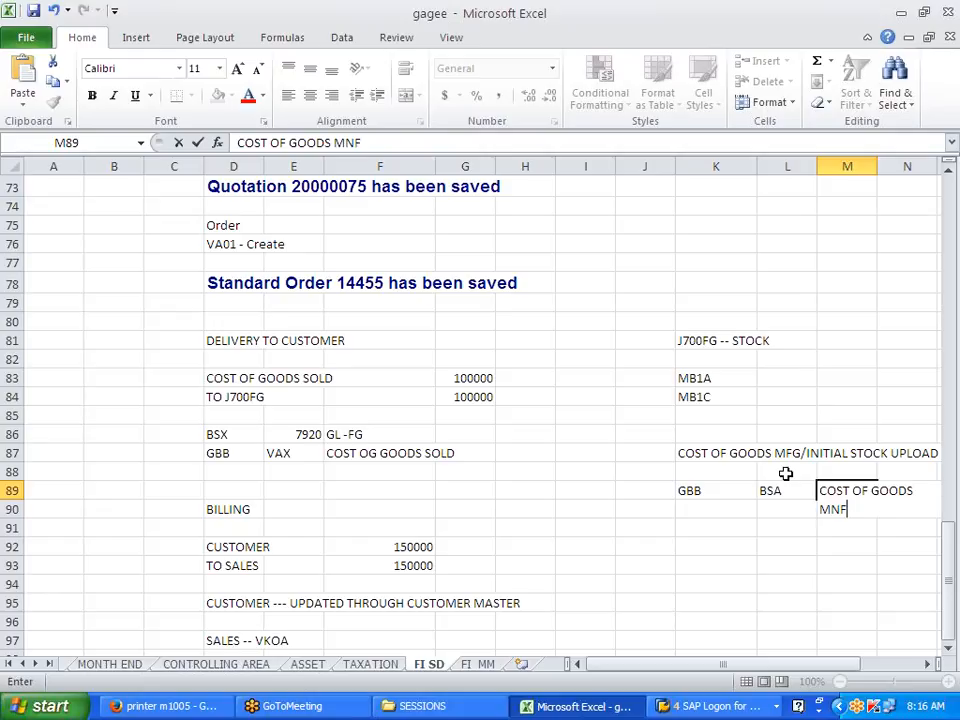
pyautogui.press('BackSpace')
pyautogui.press('BackSpace')
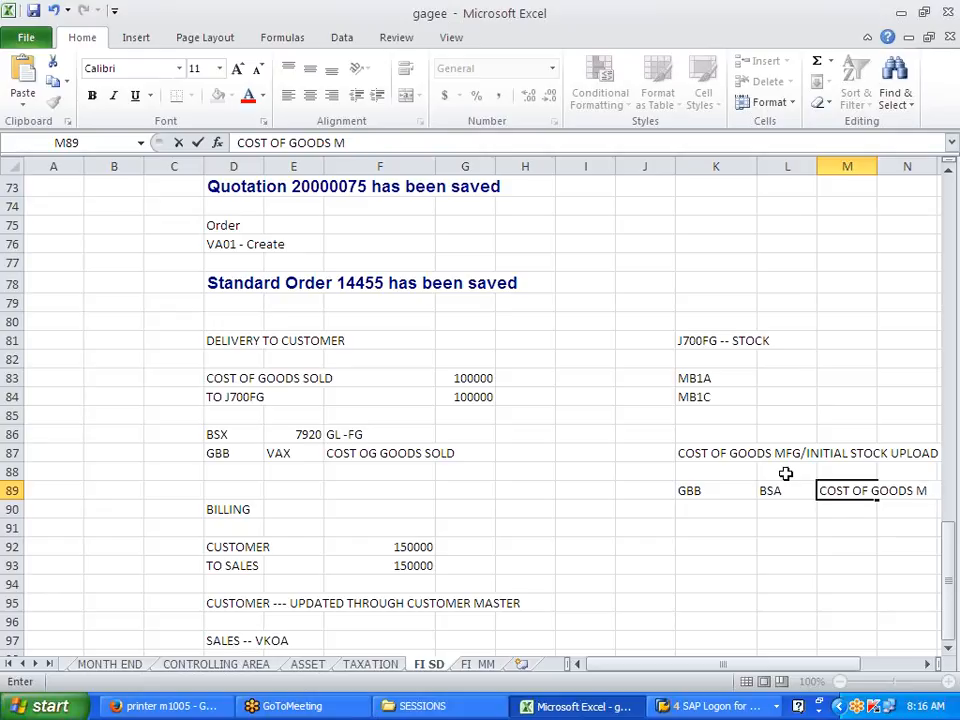
pyautogui.write('FG')
pyautogui.click(693, 545)
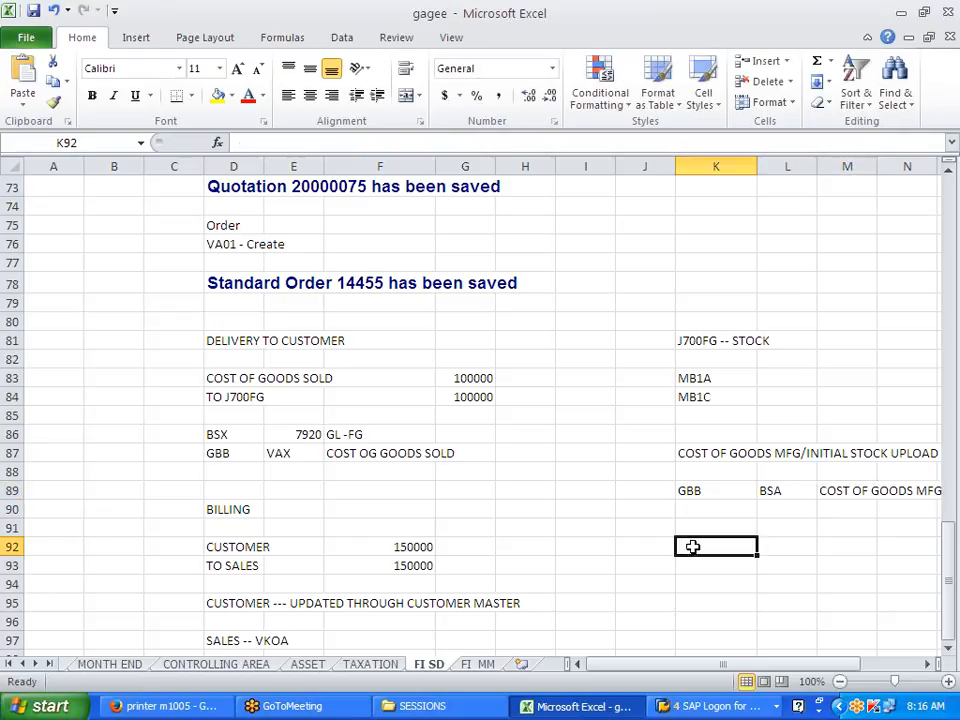
pyautogui.moveTo(723, 664); pyautogui.dragTo(742, 664)
pyautogui.hotkey('alt', 'Tab')
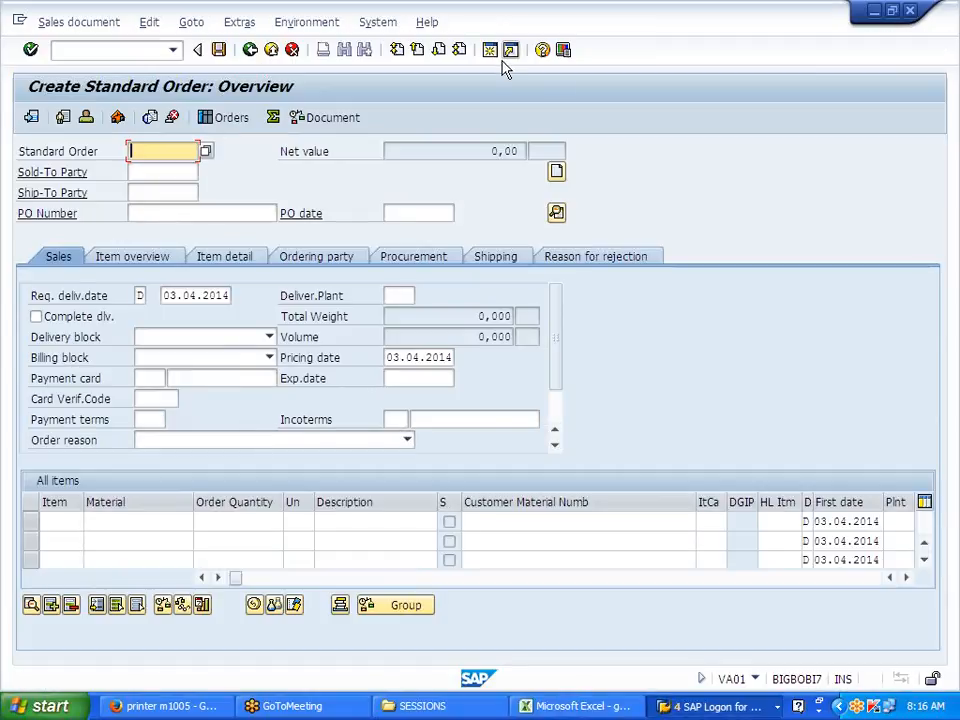
# Step: Run FS00 in a new session and start creating G/L account 400600
pyautogui.click(493, 52)
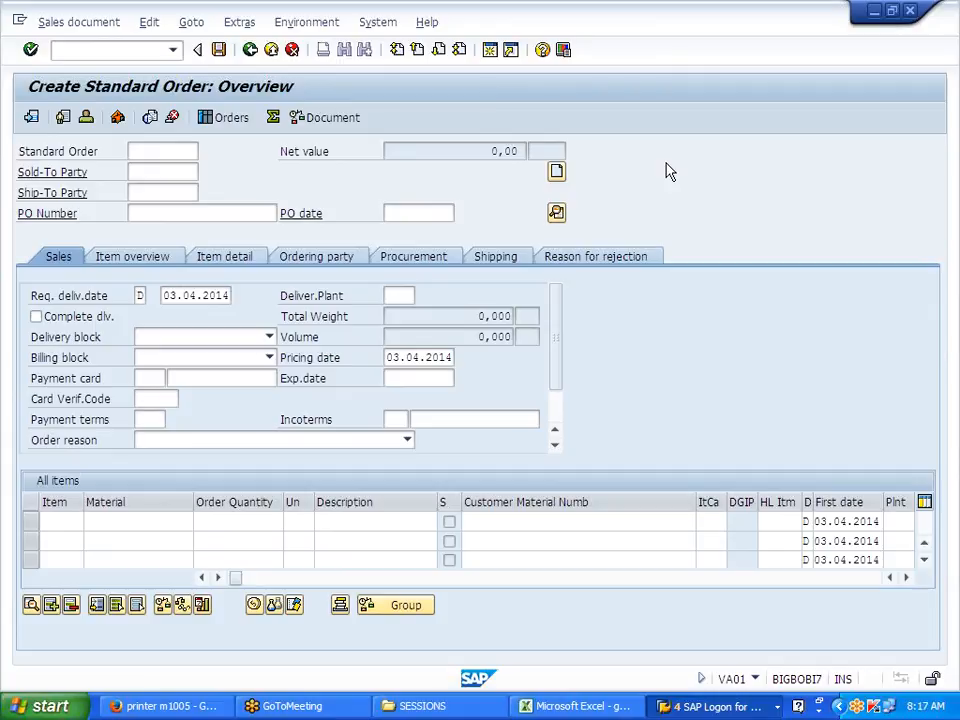
pyautogui.write('FS00')
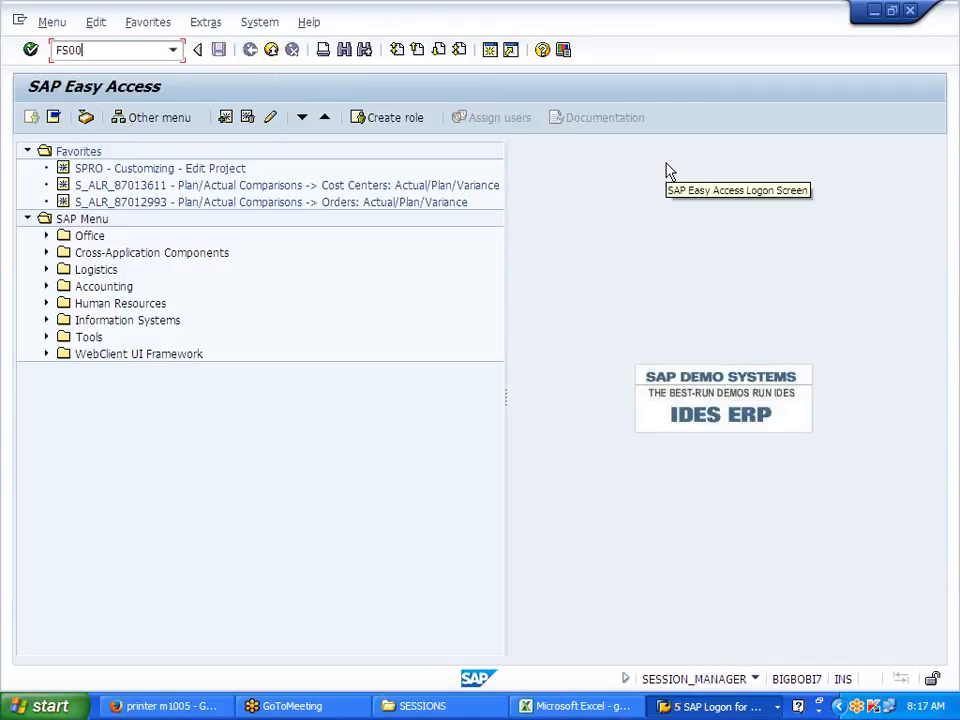
pyautogui.press('Return')
pyautogui.press('BackSpace')
pyautogui.write('4')
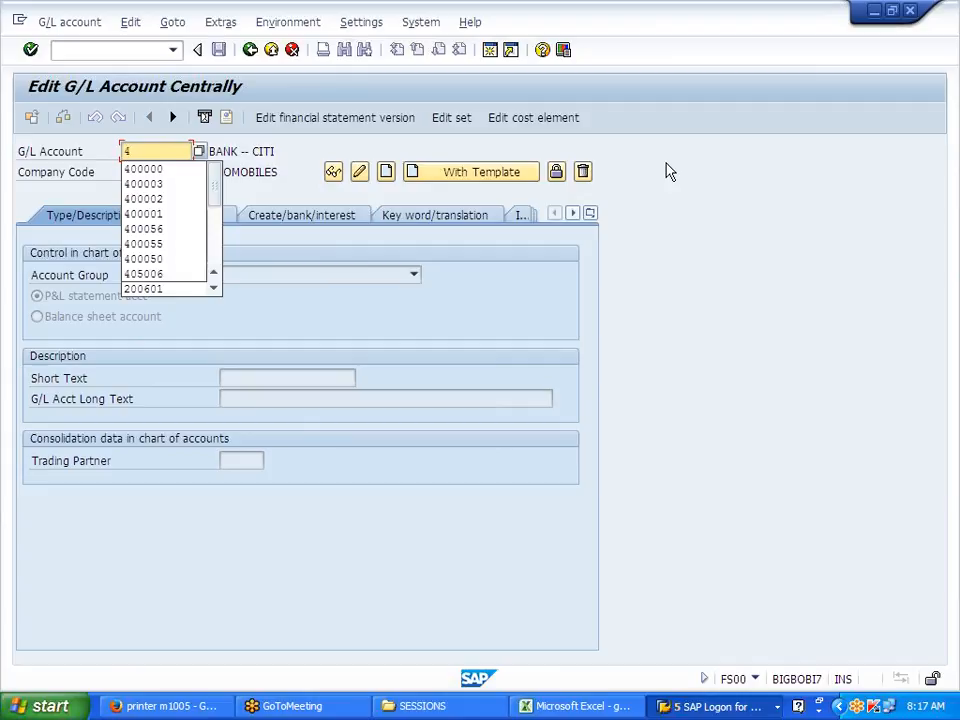
pyautogui.write('00600')
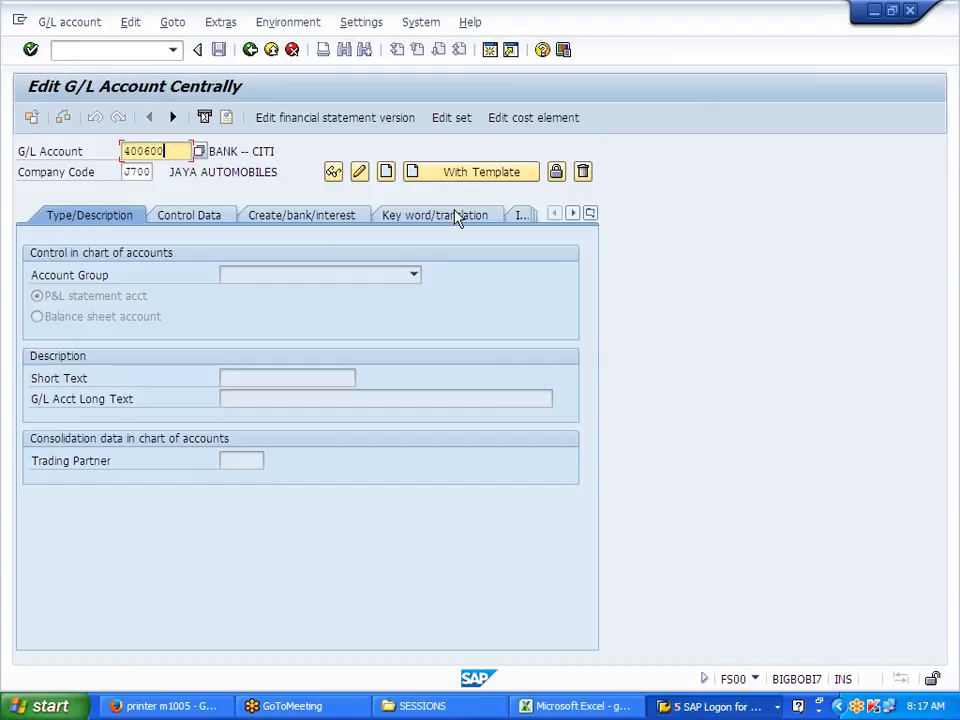
pyautogui.click(386, 173)
# Step: Set account group EXPS Expense and short text COST OF GOODS SOLD
pyautogui.click(413, 275)
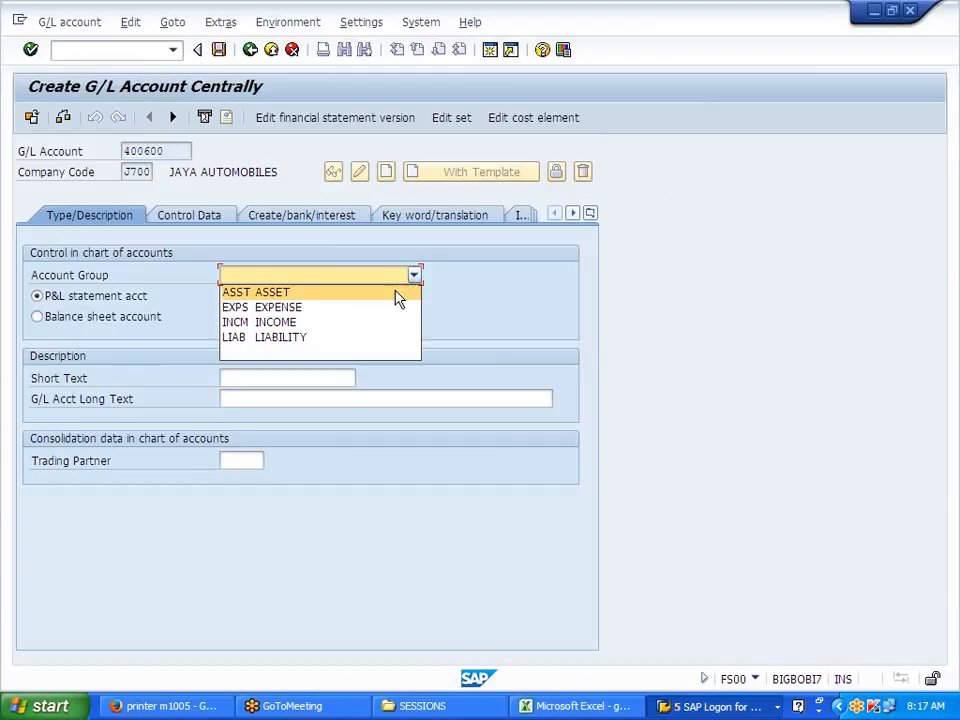
pyautogui.click(360, 309)
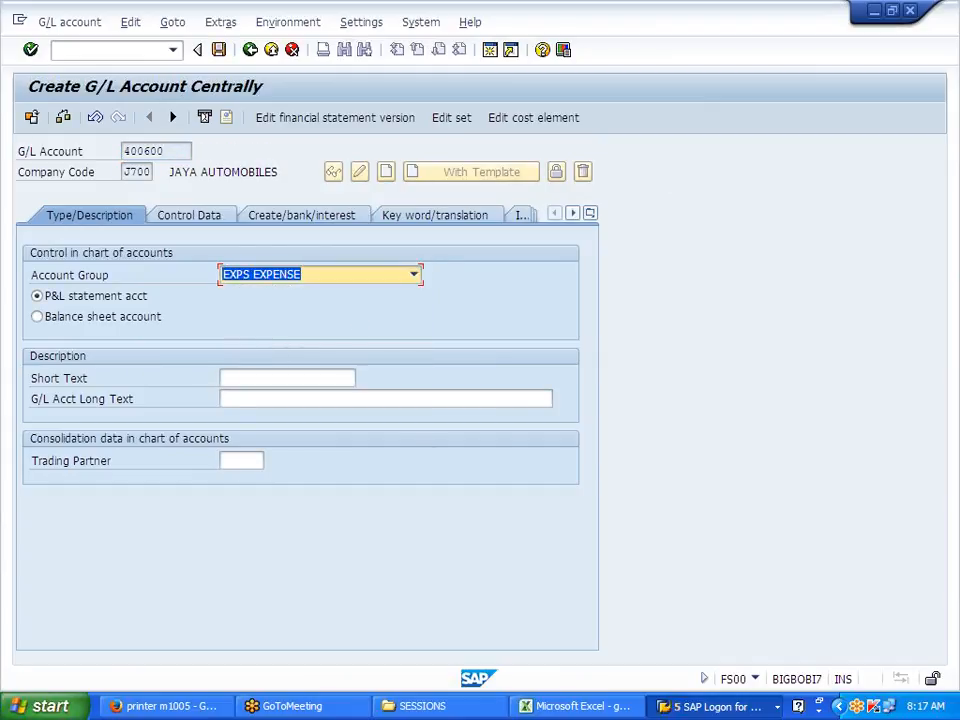
pyautogui.press('Tab')
pyautogui.write('COST OF FOODS SOLD')
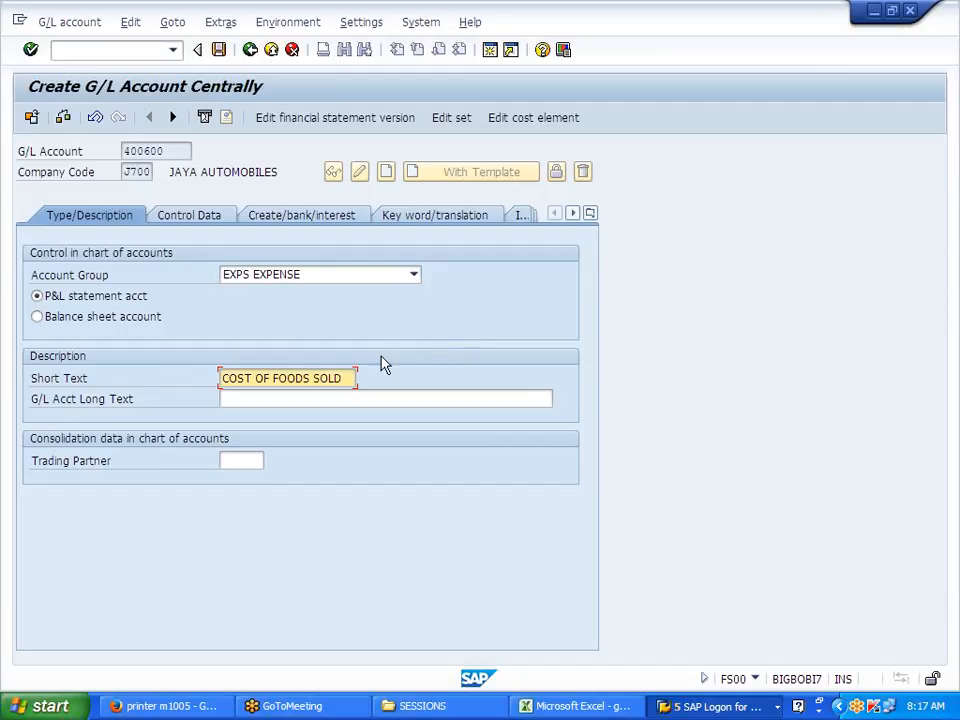
pyautogui.click(280, 378)
pyautogui.press('BackSpace')
pyautogui.write('G')
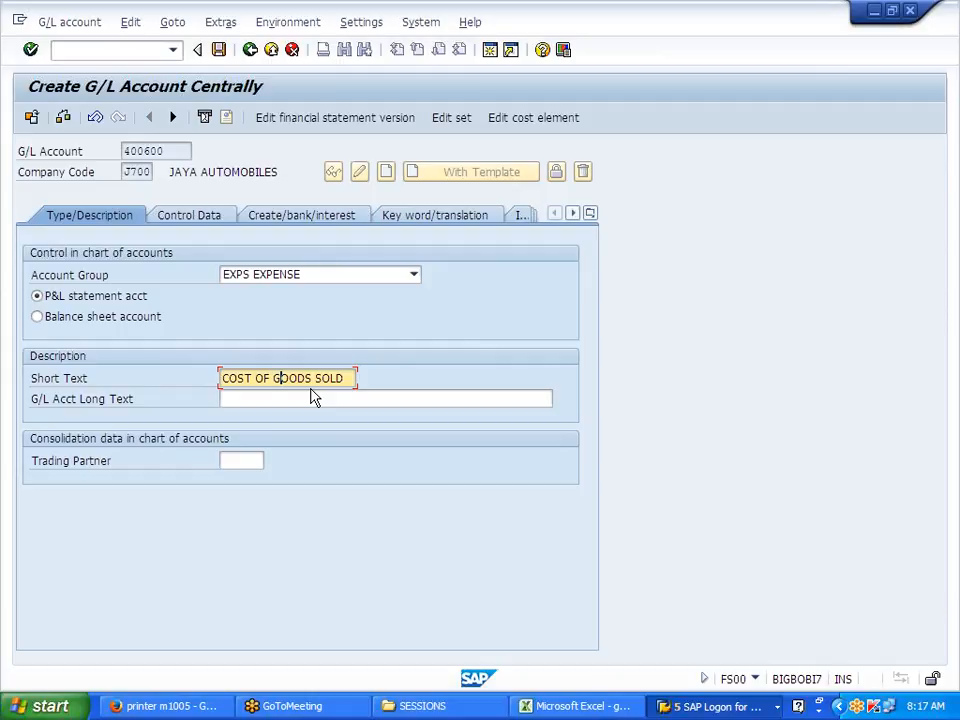
# Step: Turn on line item display with sort key 001 in the control data
pyautogui.click(190, 216)
pyautogui.click(114, 565)
pyautogui.click(231, 584)
pyautogui.click(246, 603)
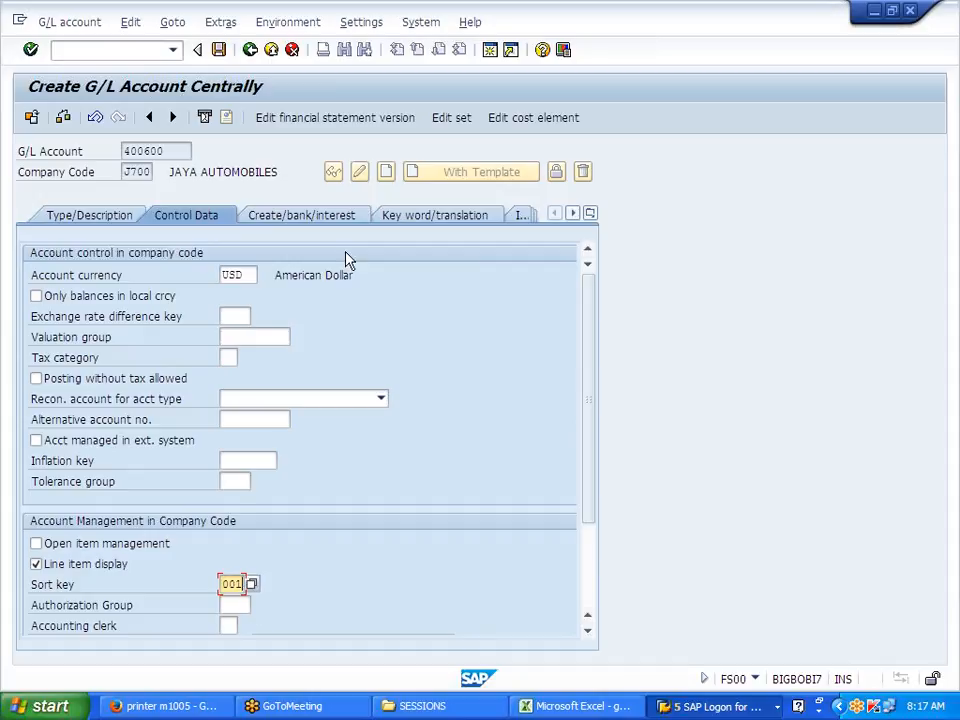
# Step: Assign field status group G006 and save account 400600
pyautogui.click(310, 219)
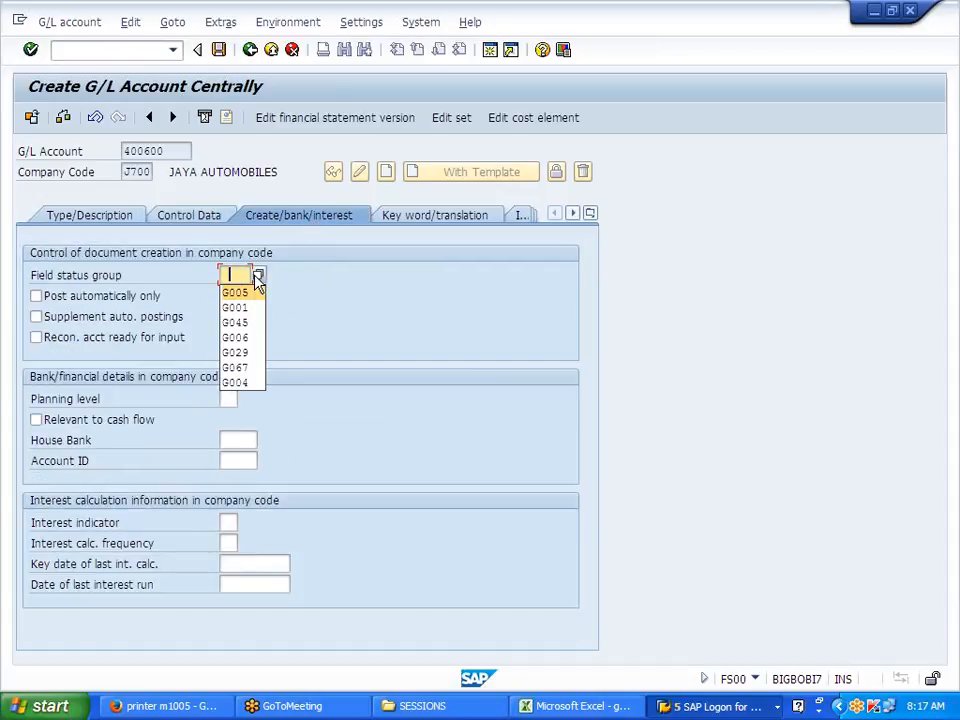
pyautogui.click(257, 275)
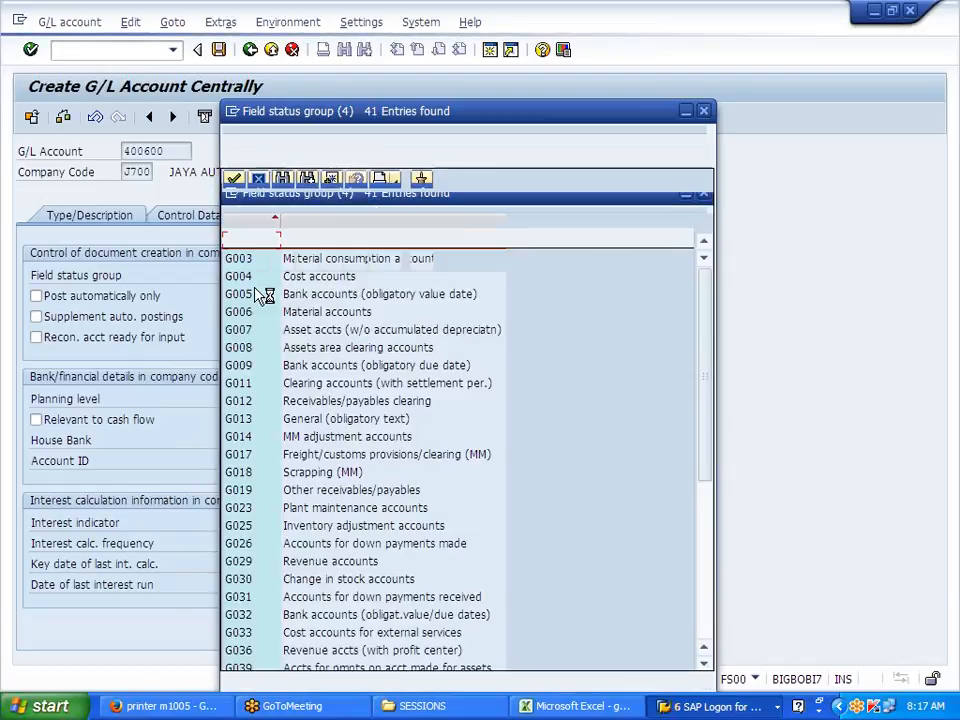
pyautogui.doubleClick(314, 318)
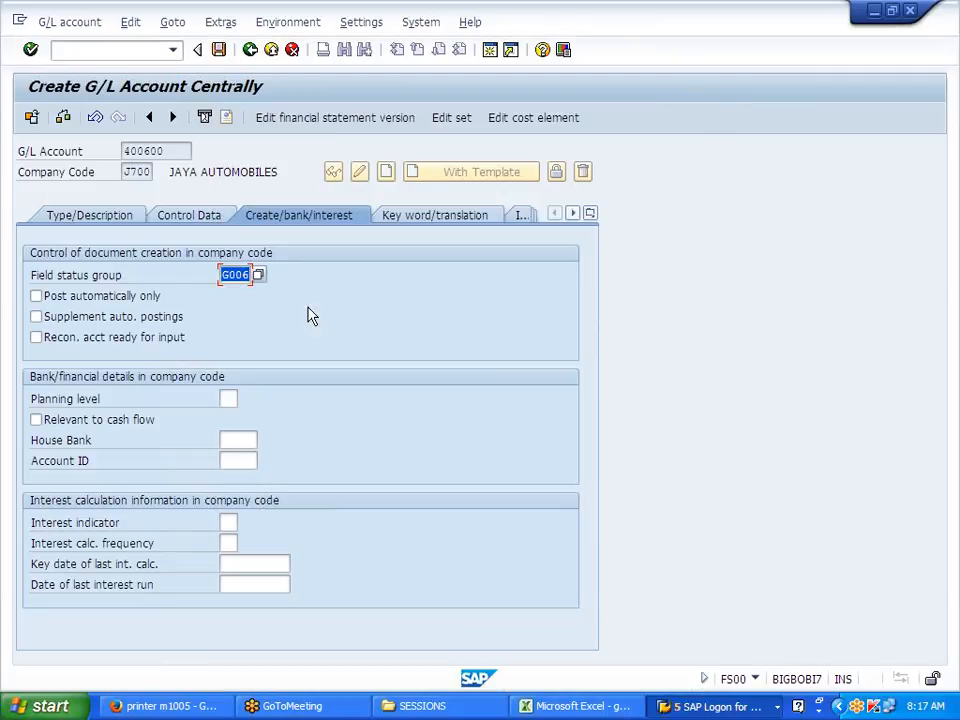
pyautogui.click(218, 49)
pyautogui.write('400601')
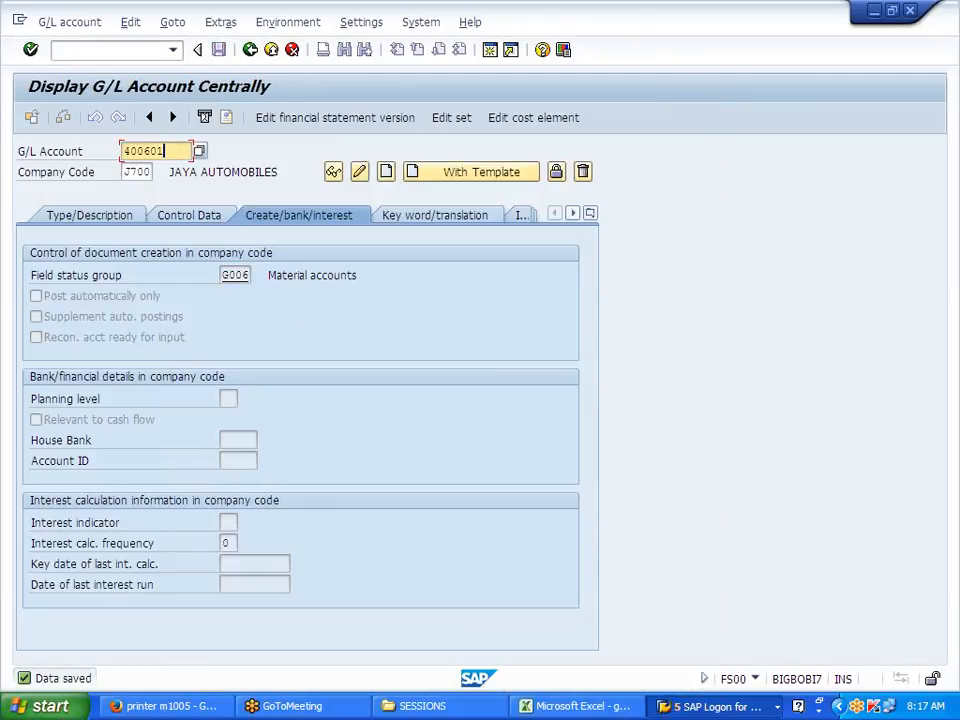
# Step: Create account 400601 from reference account 400600 in company code J700
pyautogui.click(455, 174)
pyautogui.write('400600')
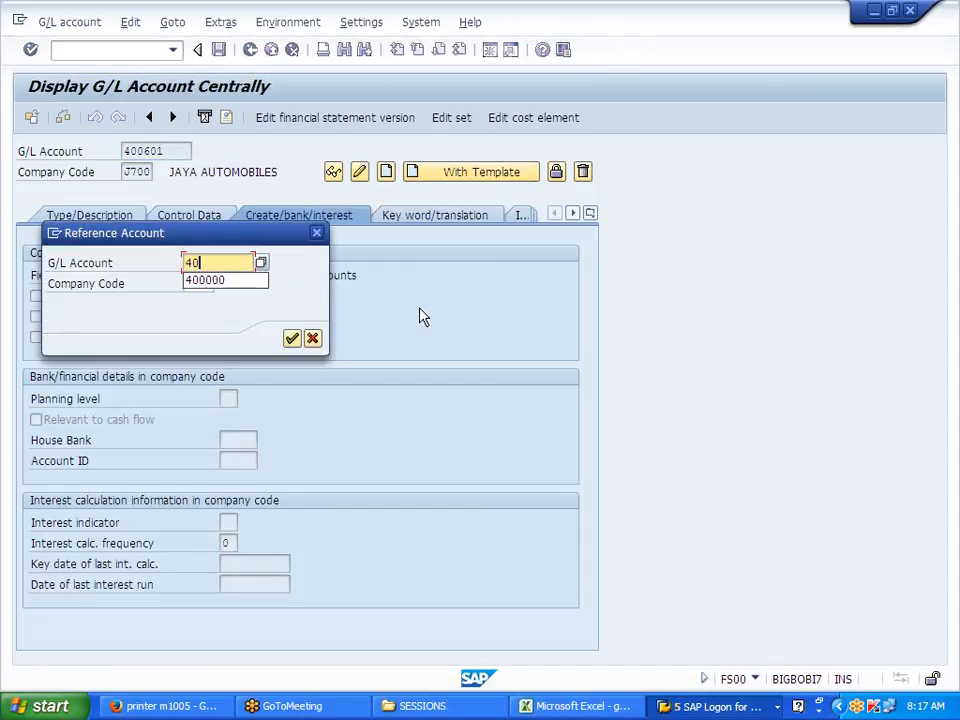
pyautogui.press('Tab')
pyautogui.write('J700')
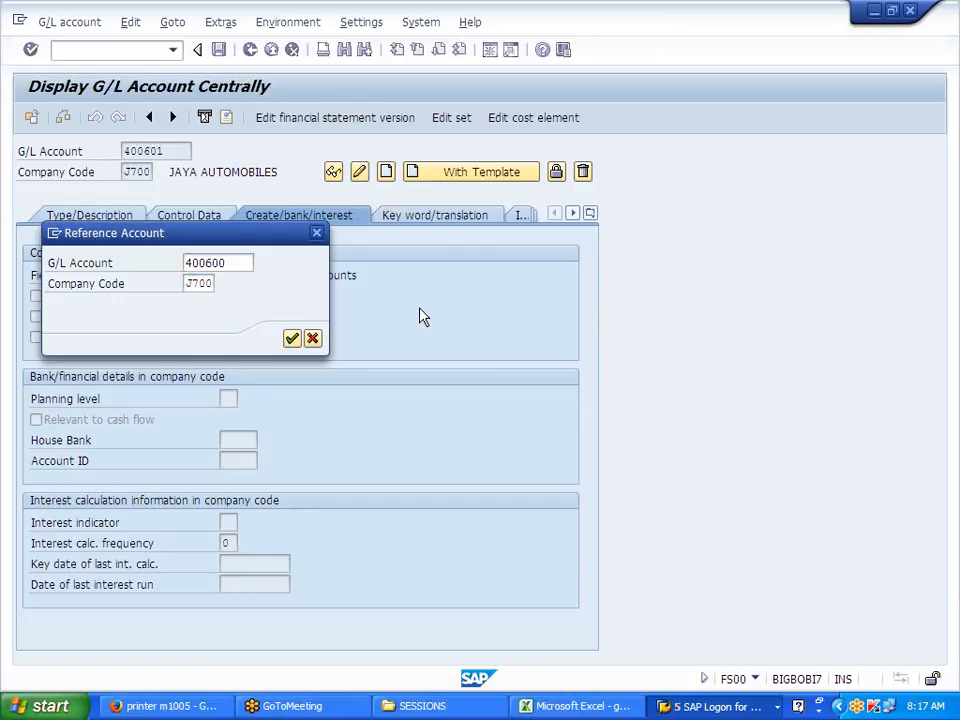
pyautogui.press('Return')
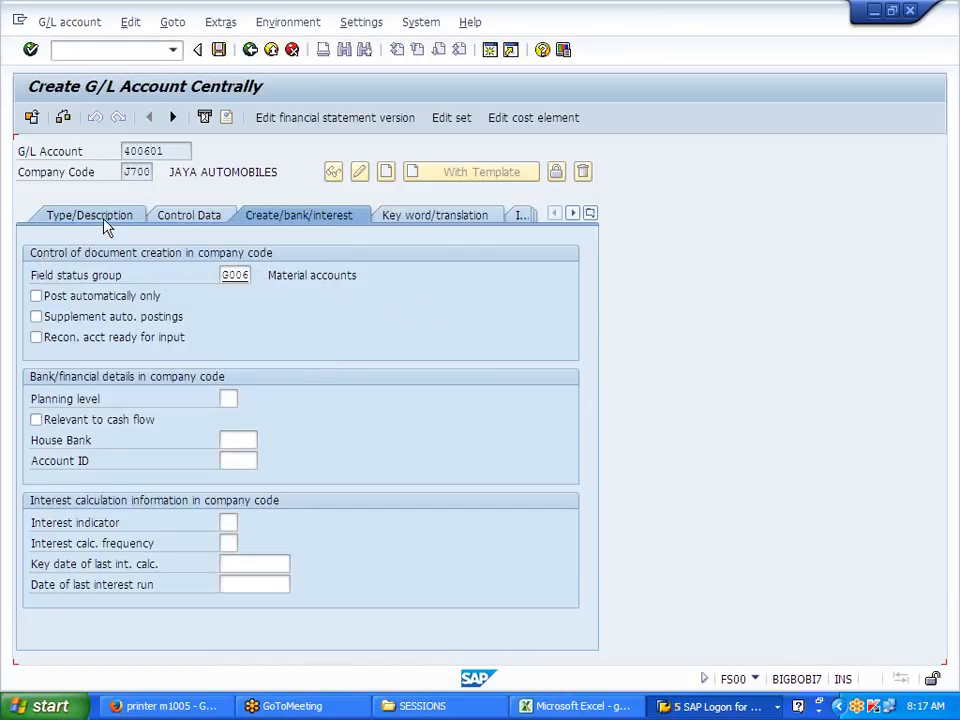
# Step: Change the short text to COST OF GOODS MFG, clear the long text, and save
pyautogui.click(103, 220)
pyautogui.click(408, 398)
pyautogui.press('BackSpace')
pyautogui.press('BackSpace')
pyautogui.press('BackSpace')
pyautogui.press('BackSpace')
pyautogui.press('BackSpace')
pyautogui.press('BackSpace')
pyautogui.press('BackSpace')
pyautogui.press('BackSpace')
pyautogui.press('BackSpace')
pyautogui.press('BackSpace')
pyautogui.press('BackSpace')
pyautogui.press('BackSpace')
pyautogui.press('BackSpace')
pyautogui.press('BackSpace')
pyautogui.press('BackSpace')
pyautogui.press('BackSpace')
pyautogui.press('BackSpace')
pyautogui.press('BackSpace')
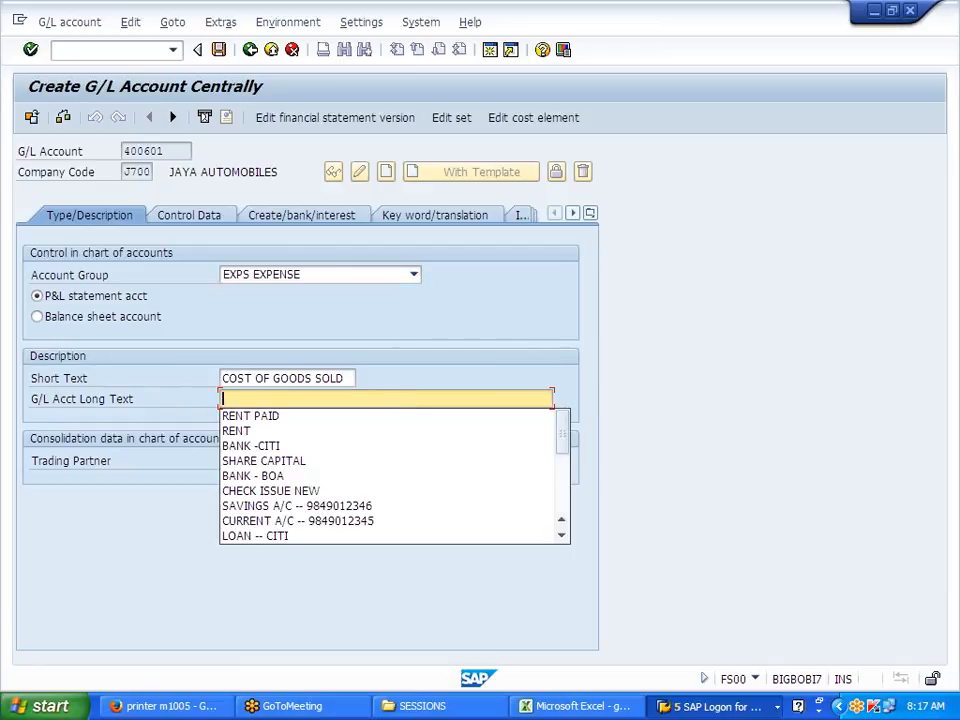
pyautogui.click(345, 378)
pyautogui.press('BackSpace')
pyautogui.press('BackSpace')
pyautogui.press('BackSpace')
pyautogui.press('BackSpace')
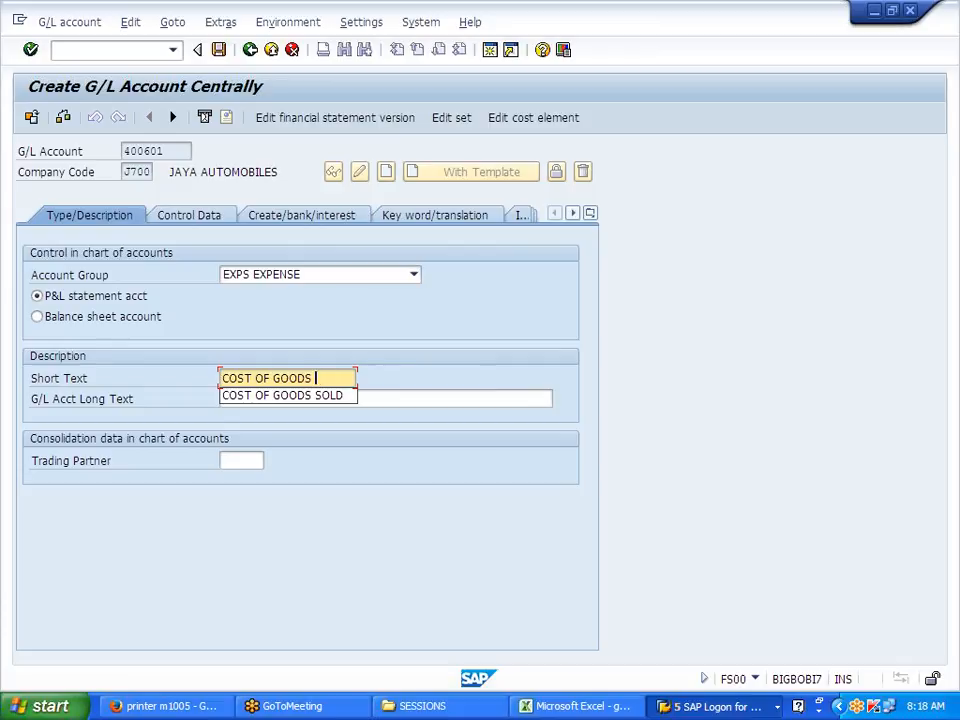
pyautogui.write('MFG')
pyautogui.hotkey('ctrl', 's')
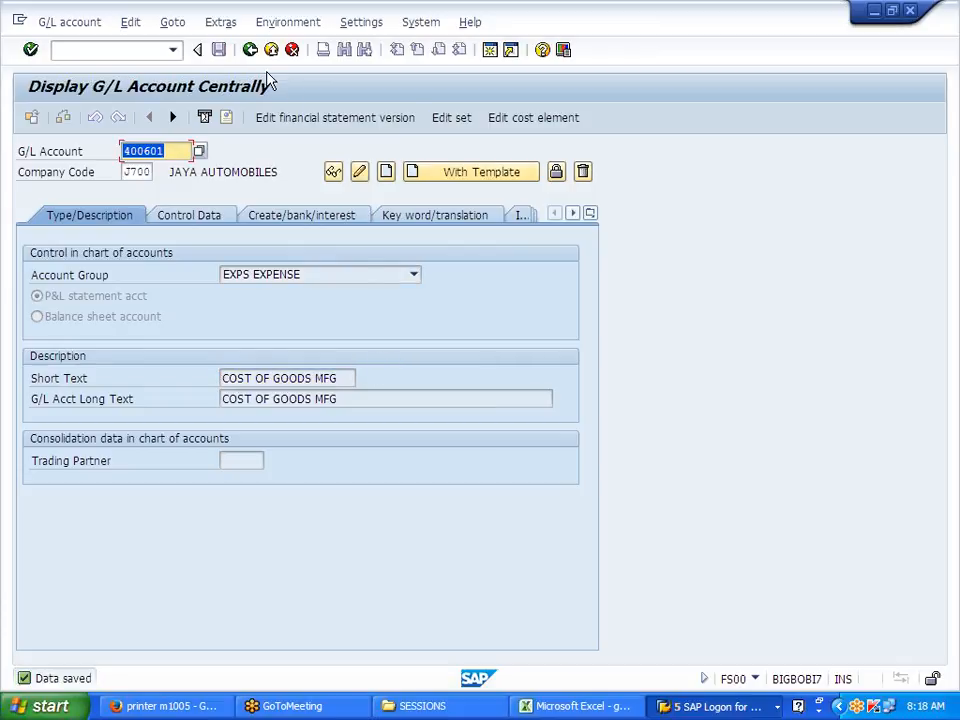
# Step: Open the automatic posting procedures with transaction /NOBYC
pyautogui.click(135, 50)
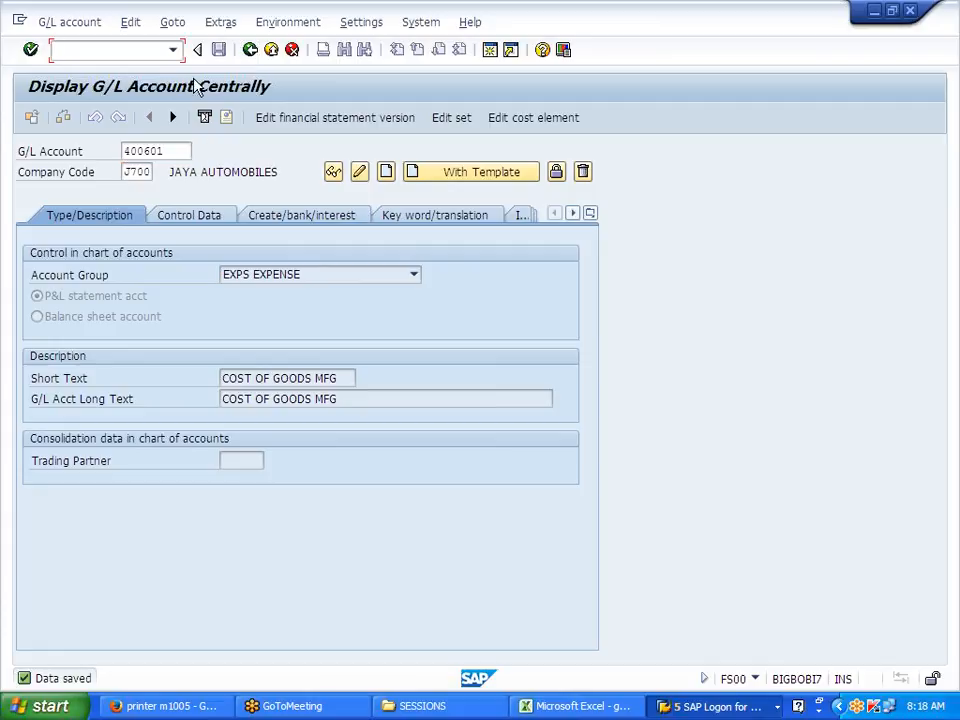
pyautogui.write('OBY6')
pyautogui.press('Return')
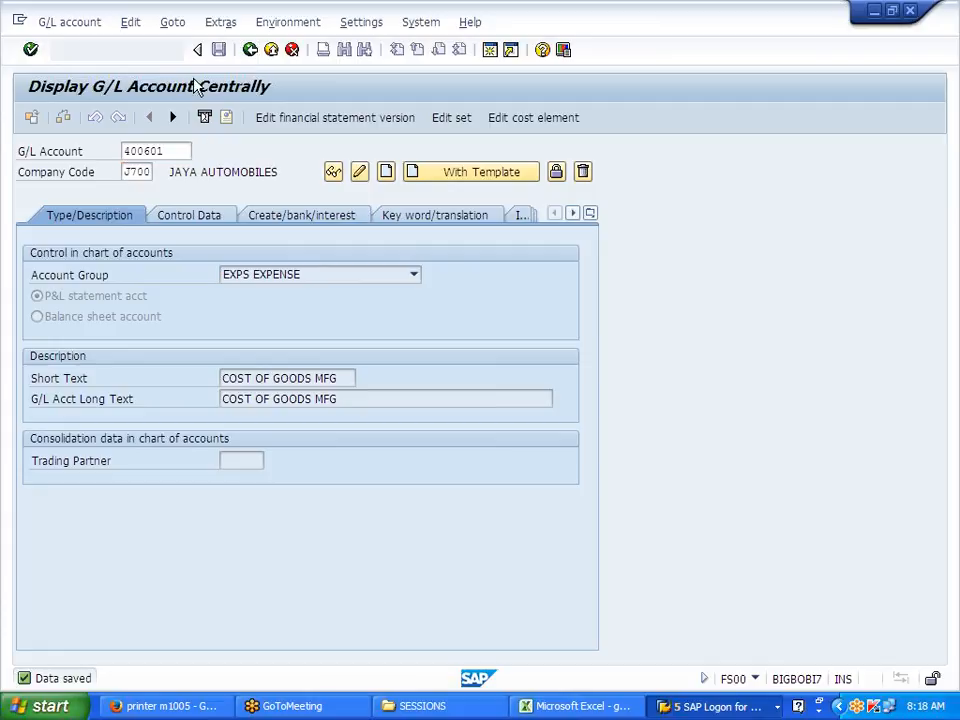
pyautogui.click(133, 50)
pyautogui.write('/NOBY6')
pyautogui.press('Return')
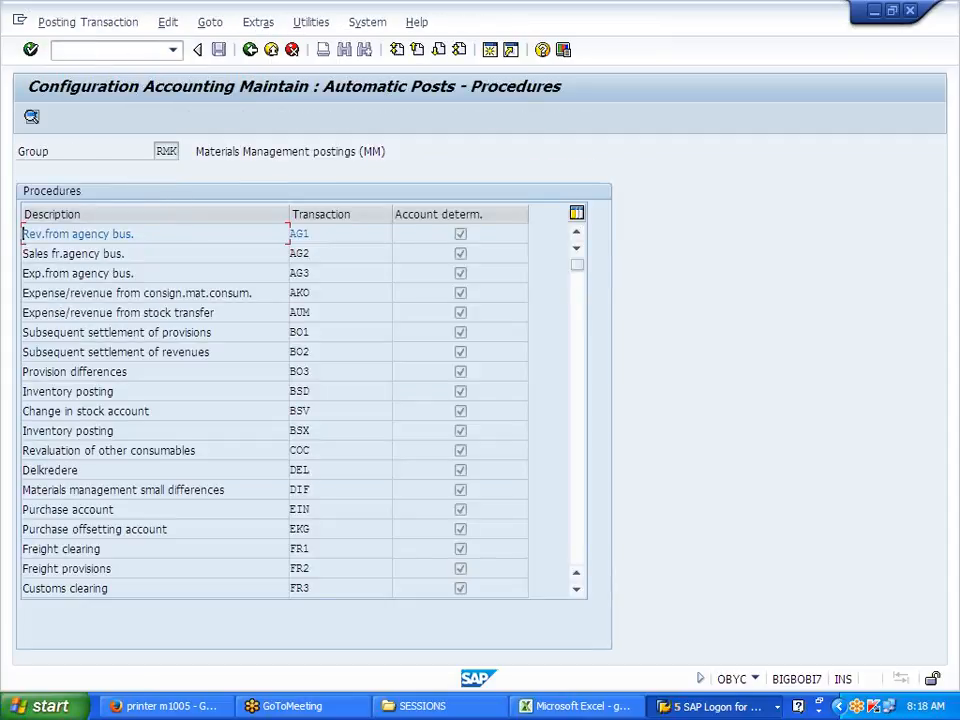
# Step: Inspect the BSX inventory account for valuation class 7920 in chart J700
pyautogui.moveTo(312, 431); pyautogui.dragTo(290, 431)
pyautogui.doubleClick(315, 434)
pyautogui.click(384, 441)
pyautogui.moveTo(134, 273); pyautogui.dragTo(29, 273)
pyautogui.click(29, 273)
pyautogui.click(249, 52)
# Step: Make GBB account determination depend on general modification and valuation class
pyautogui.scroll(-2, 18, 320)
pyautogui.scroll(-1, 300, 410)
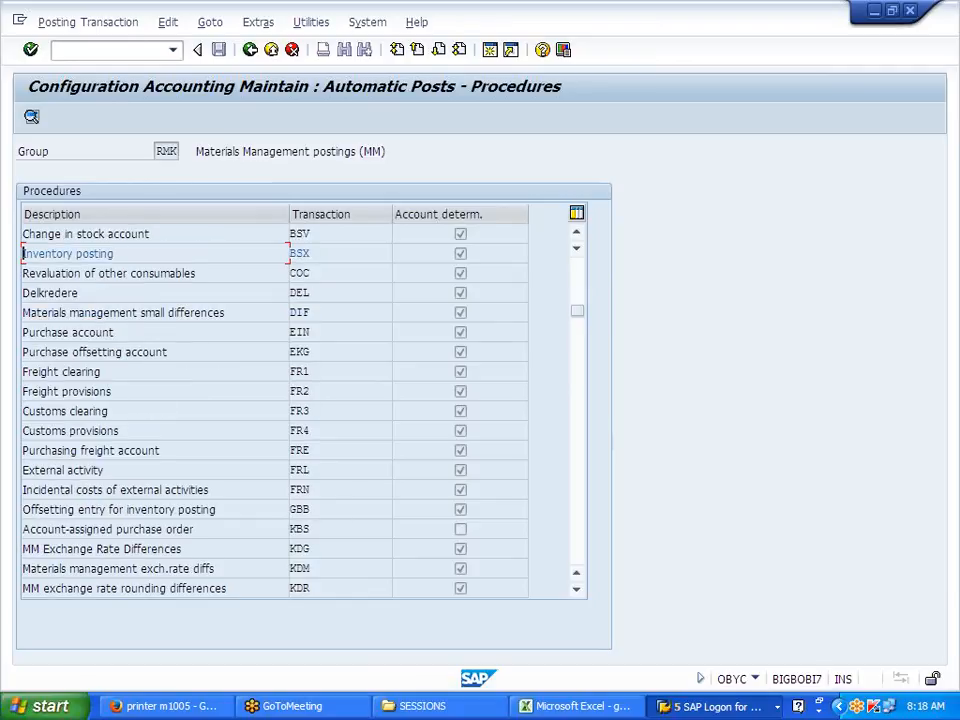
pyautogui.doubleClick(315, 511)
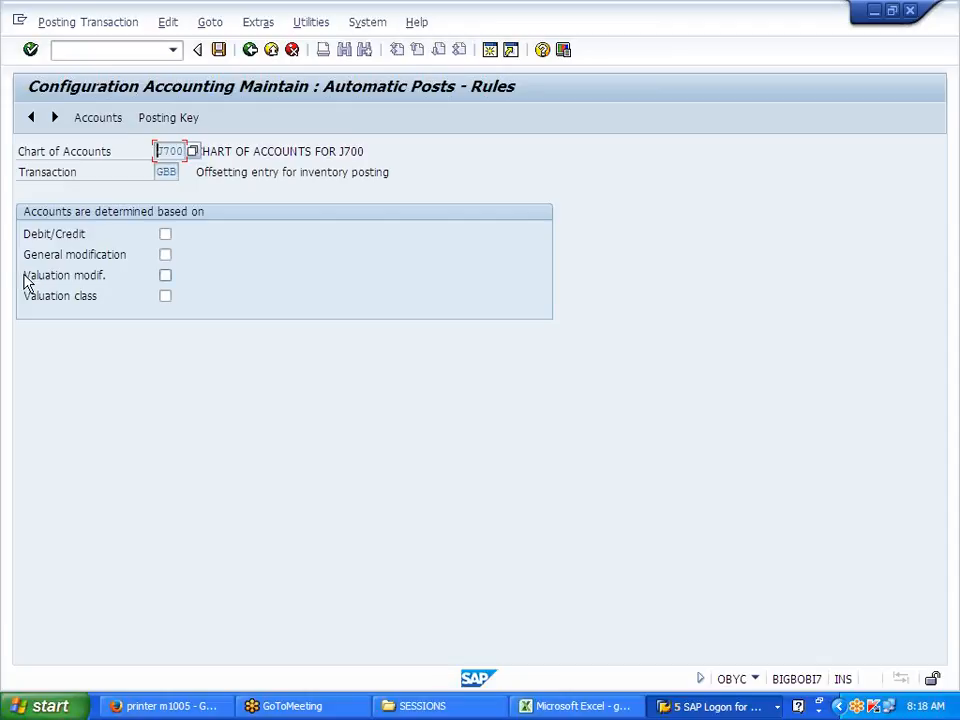
pyautogui.click(165, 256)
pyautogui.click(165, 298)
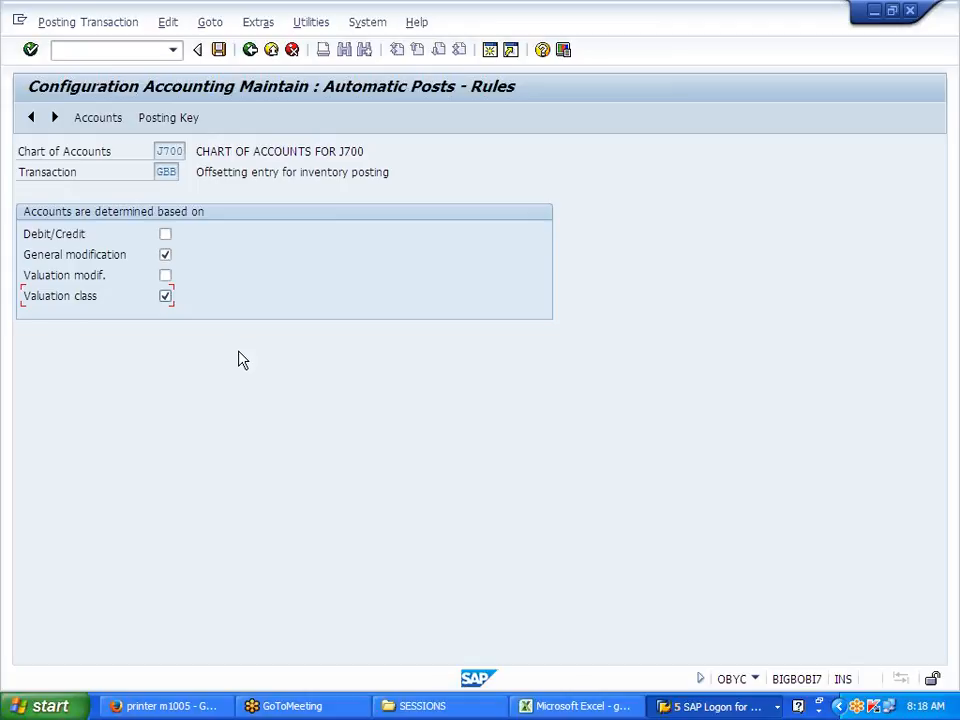
pyautogui.click(223, 55)
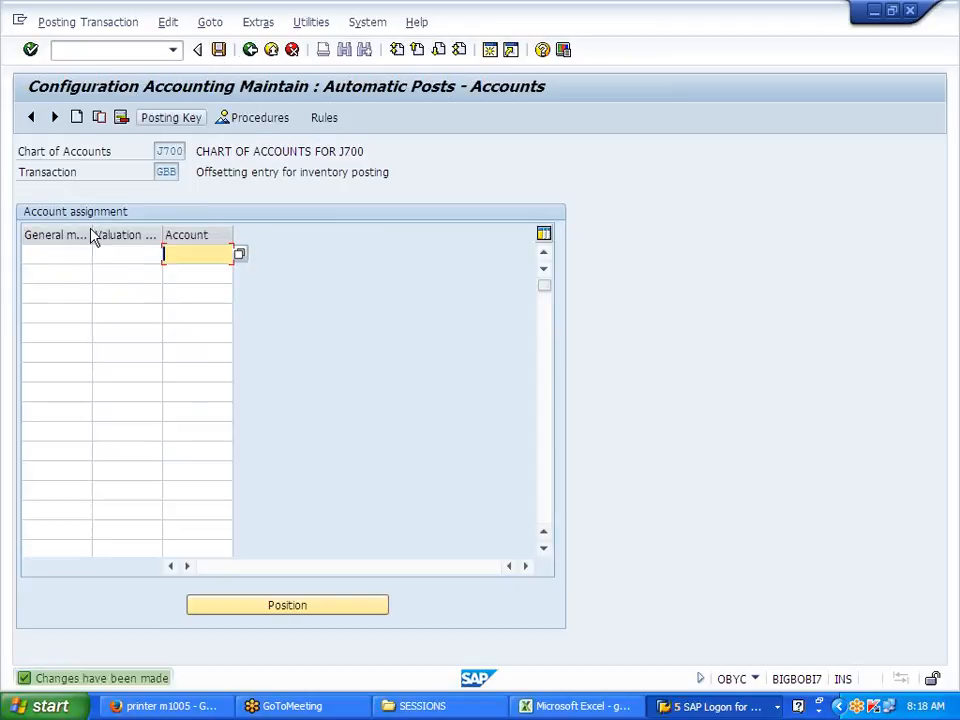
# Step: Assign account 400601 to GBB for modification BSA and valuation class 7920
pyautogui.press('BackSpace')
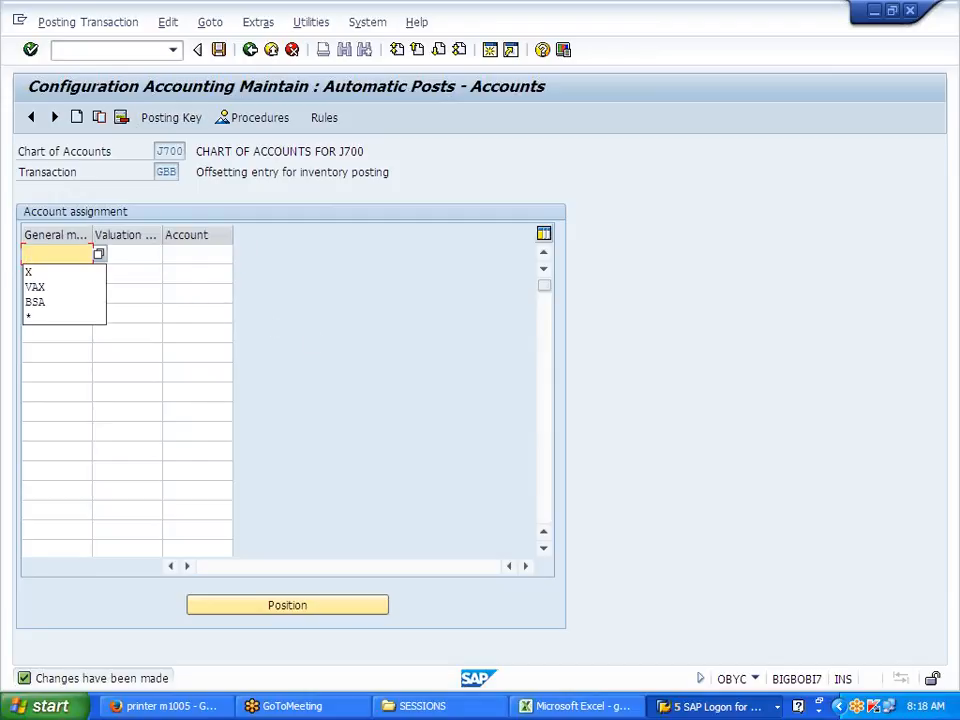
pyautogui.click(70, 302)
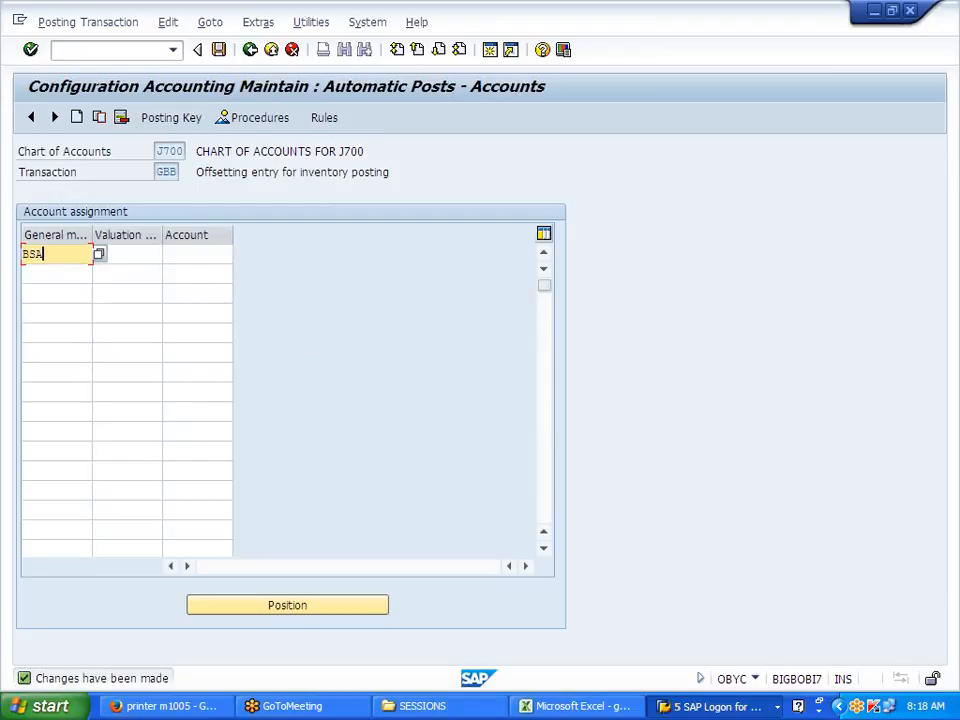
pyautogui.press('Tab')
pyautogui.write('7920')
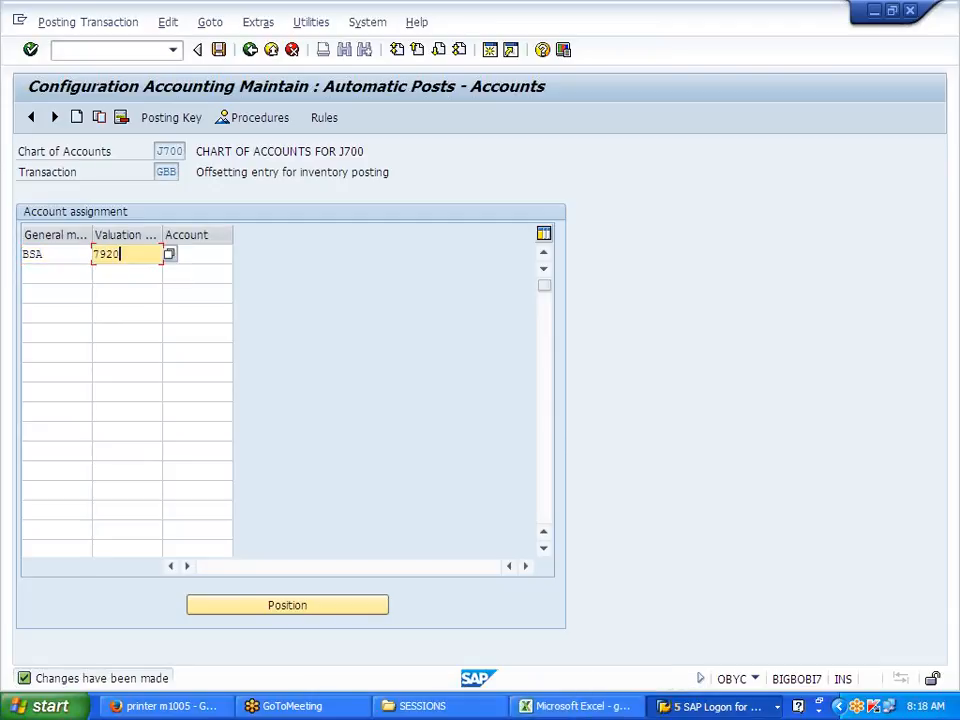
pyautogui.press('Tab')
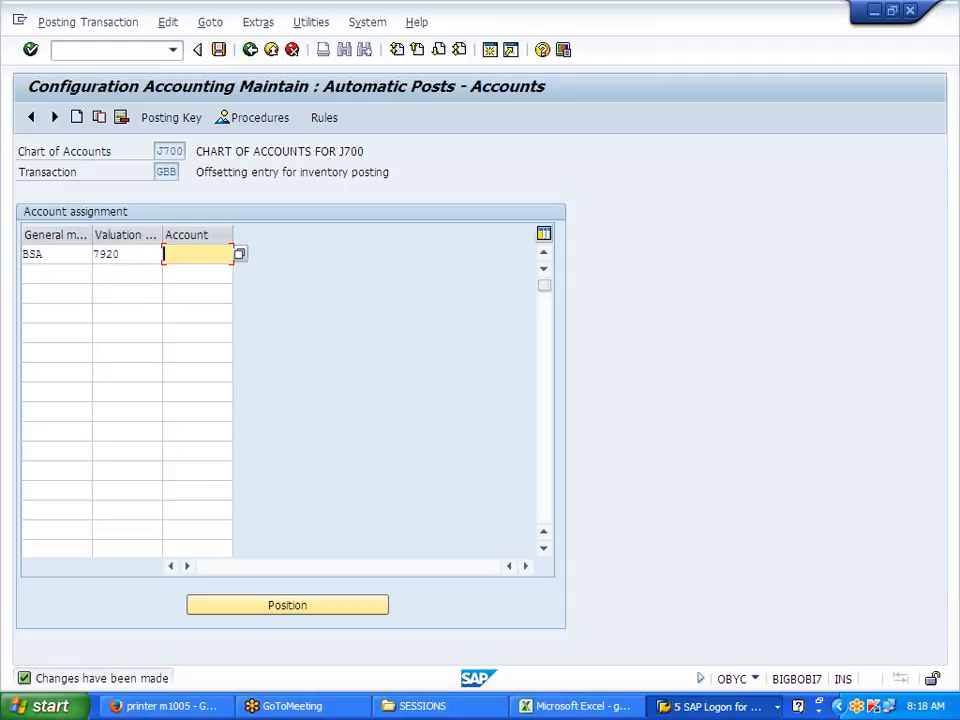
pyautogui.write('400601')
pyautogui.click(239, 254)
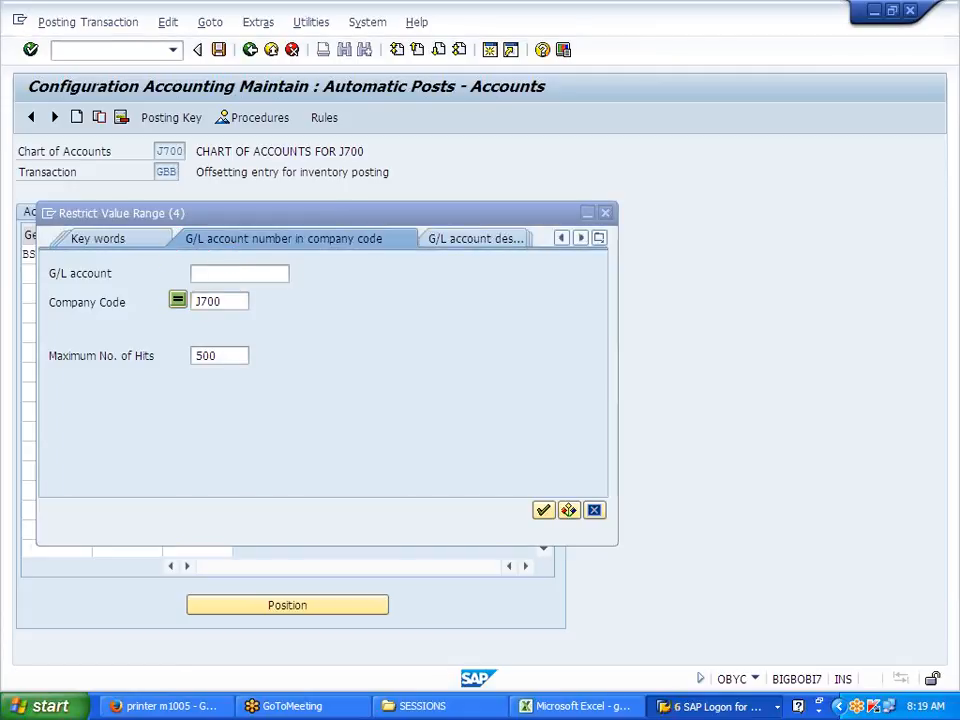
pyautogui.press('Return')
pyautogui.scroll(-7, 204, 495)
pyautogui.click(198, 551)
pyautogui.doubleClick(181, 563)
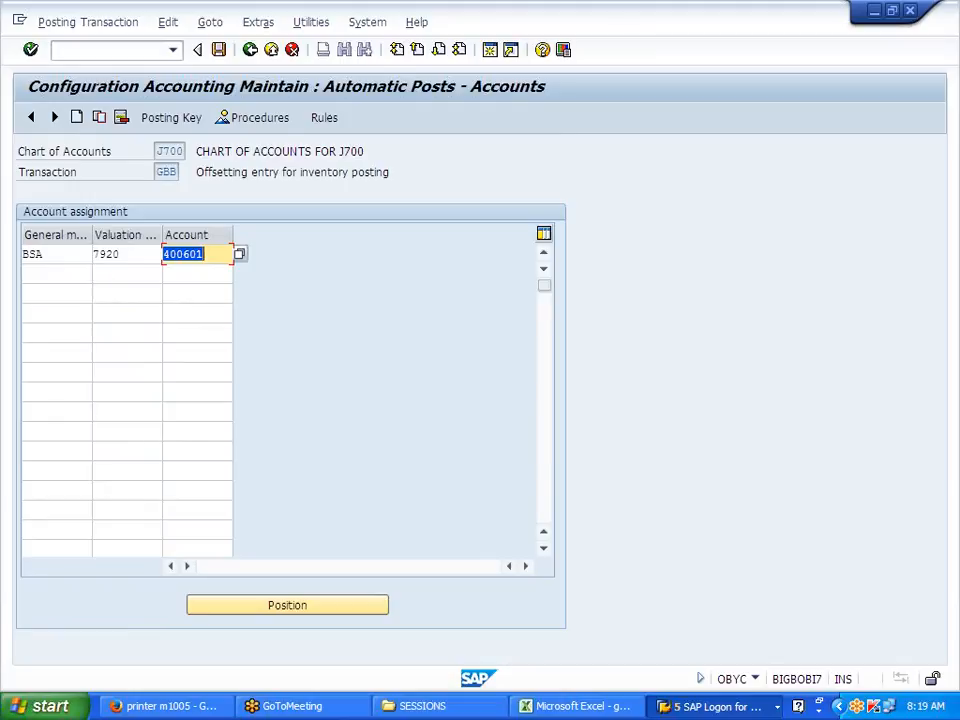
# Step: Add a VAX row with valuation class 7920 and account 400600
pyautogui.click(55, 274)
pyautogui.write('VAX')
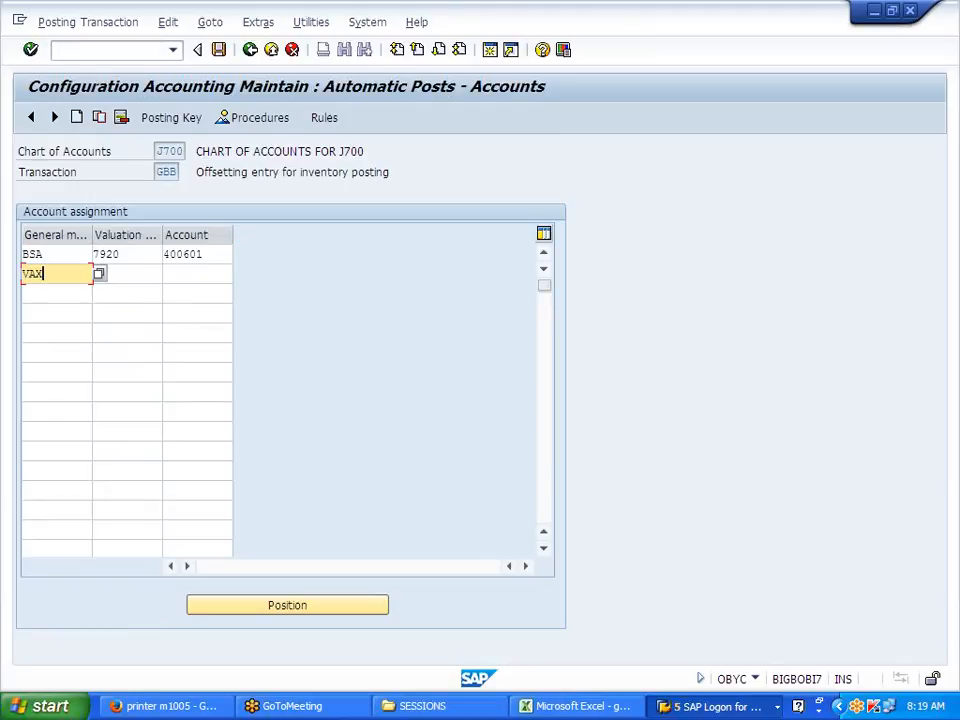
pyautogui.press('Tab')
pyautogui.write('7920')
pyautogui.press('Tab')
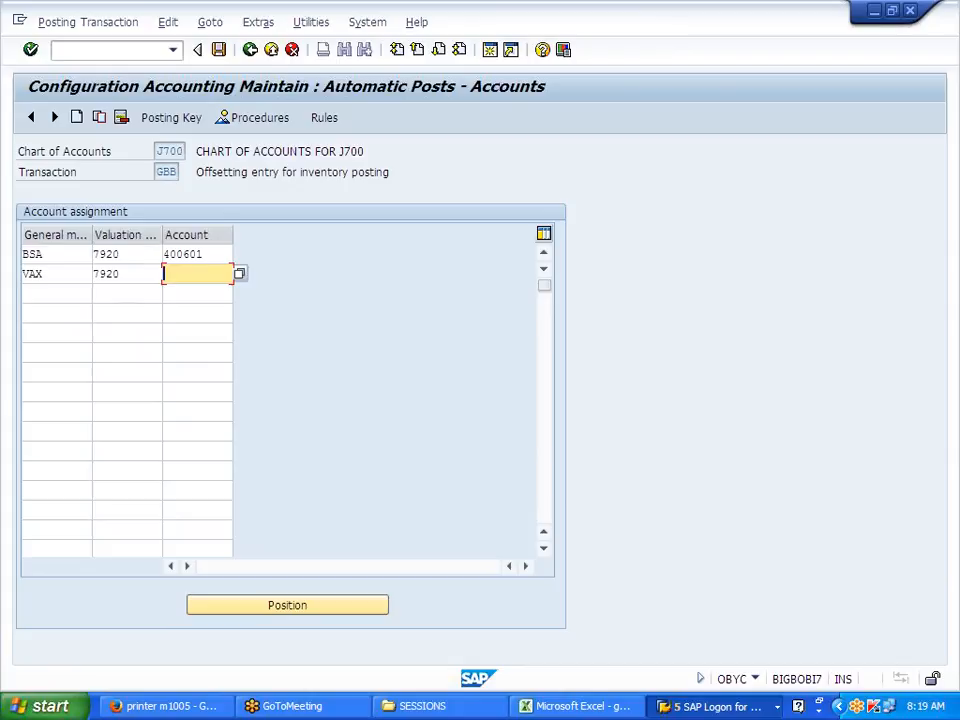
pyautogui.write('400600')
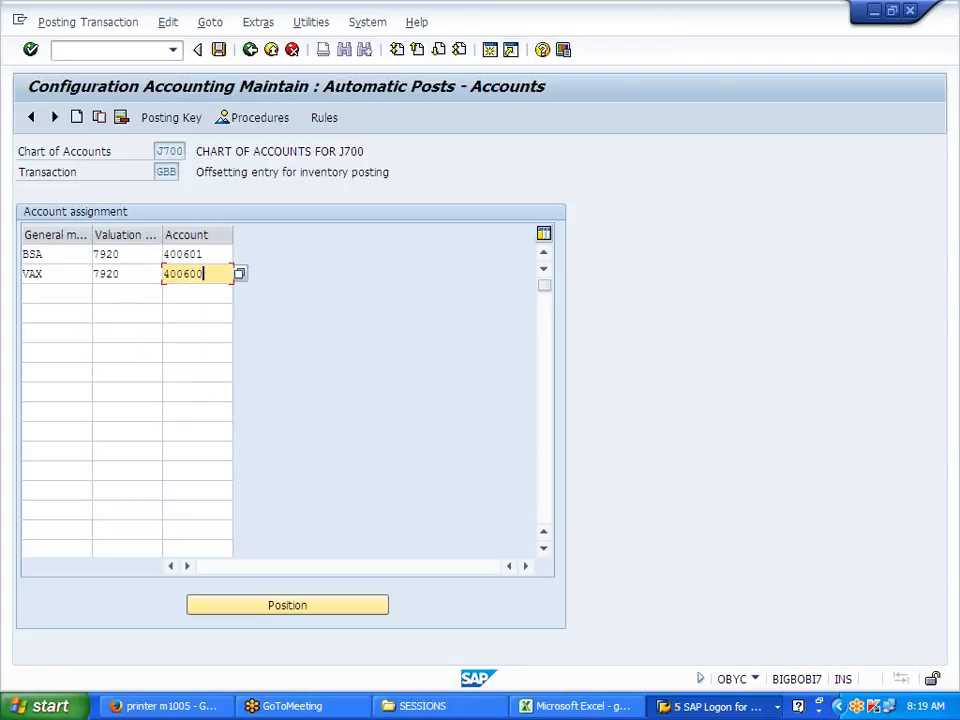
pyautogui.press('Return')
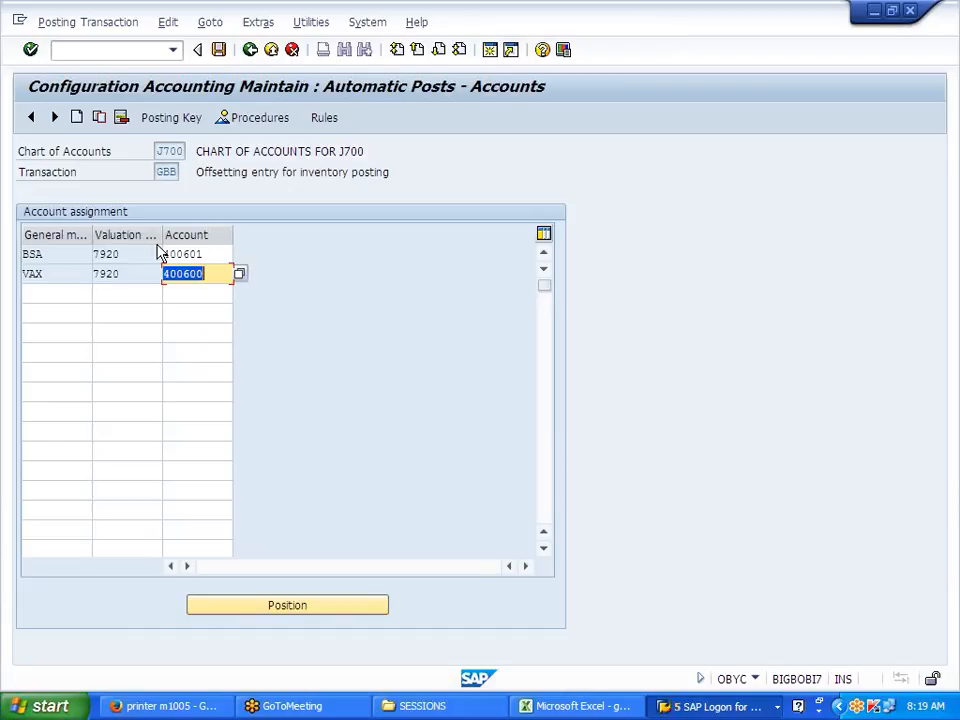
# Step: Save the GBB assignments under the customizing request and review the BSA and VAX rows
pyautogui.click(219, 50)
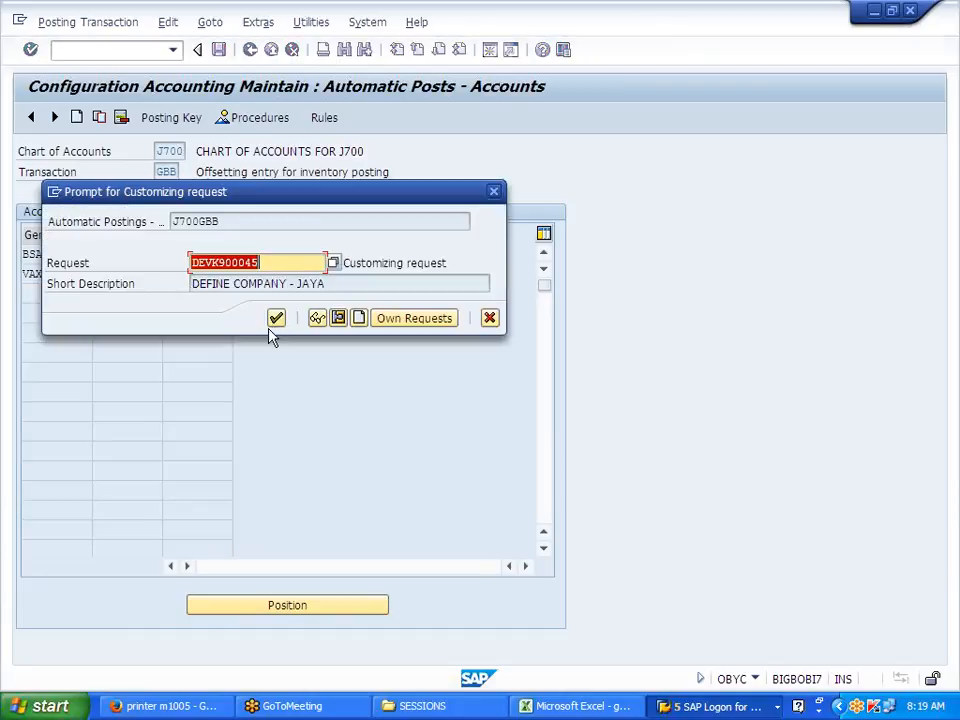
pyautogui.click(276, 318)
pyautogui.moveTo(196, 172); pyautogui.dragTo(390, 172)
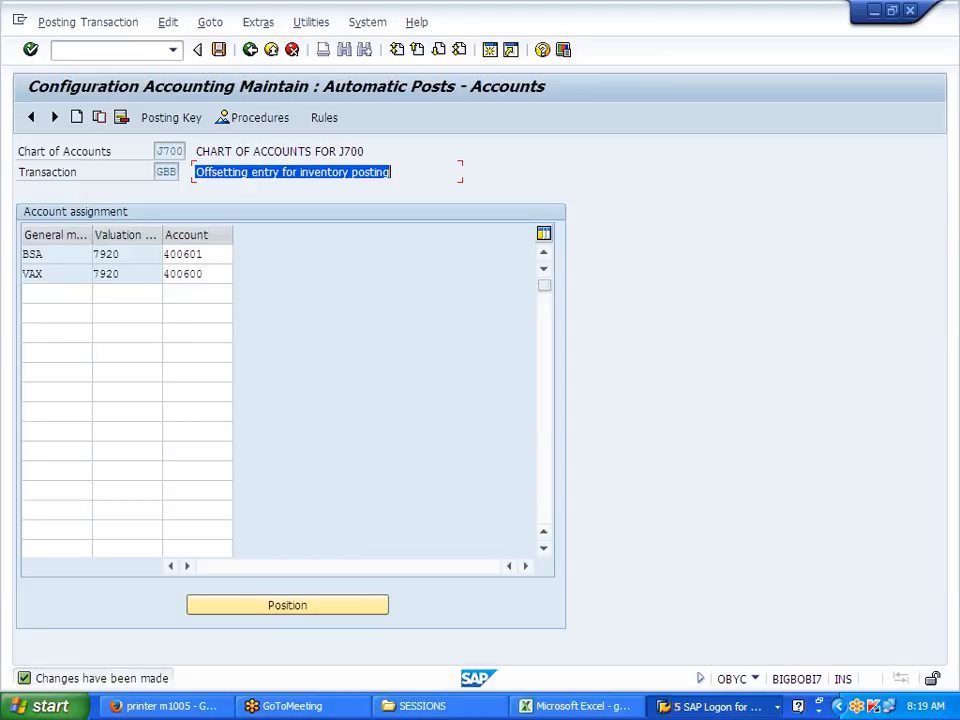
pyautogui.click(392, 172)
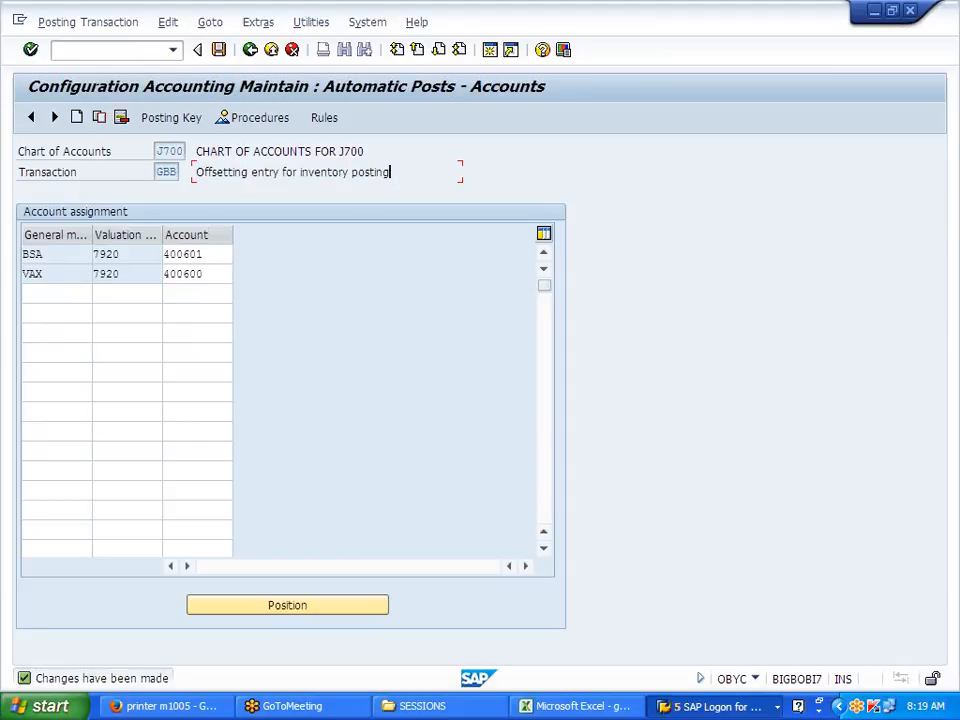
pyautogui.doubleClick(32, 254)
pyautogui.doubleClick(32, 274)
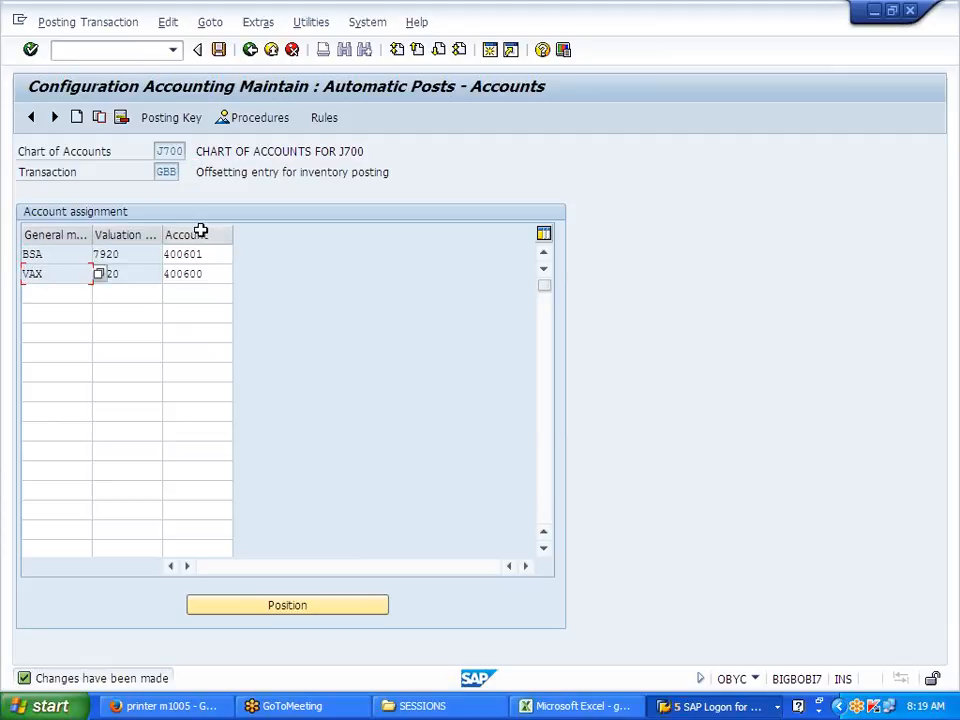
# Step: Return to the SAP menu and review the Excel notes starting at K81
pyautogui.click(250, 50)
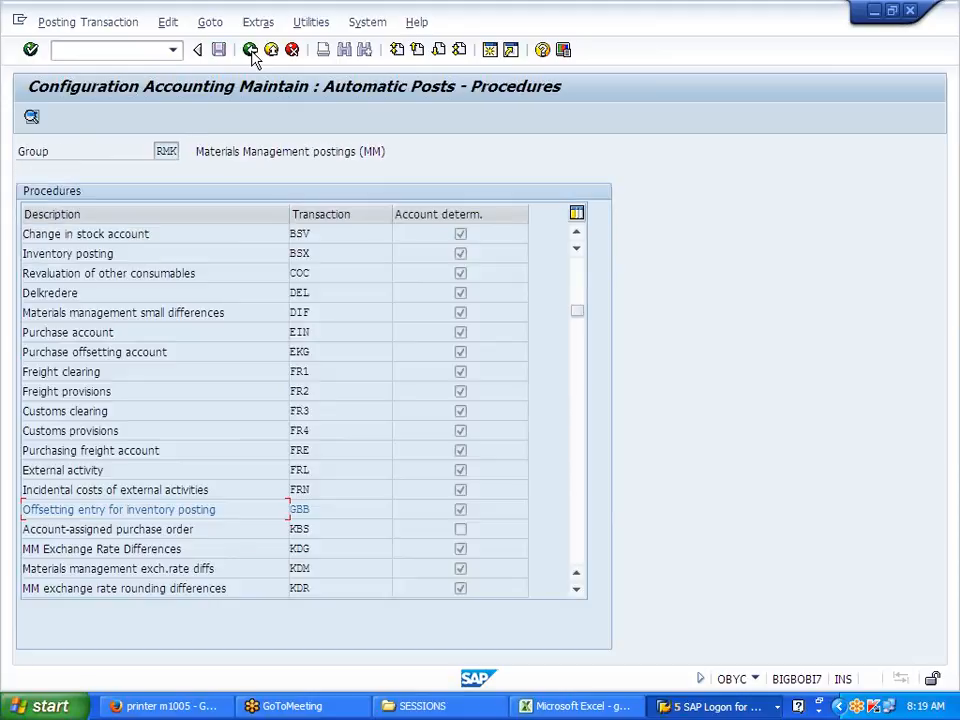
pyautogui.click(250, 50)
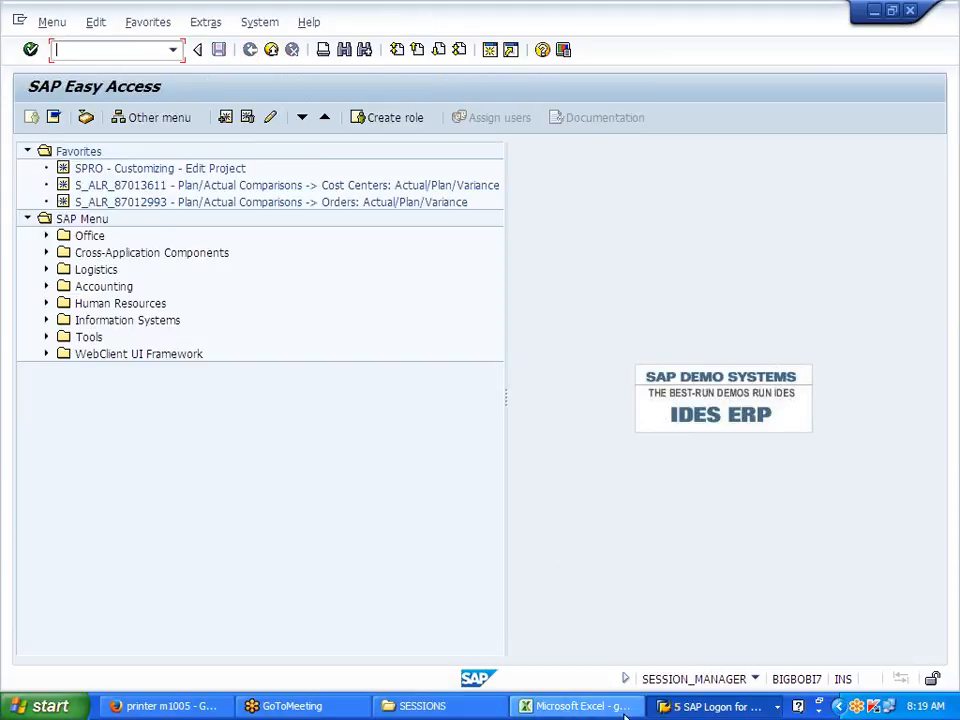
pyautogui.click(594, 707)
pyautogui.moveTo(628, 343); pyautogui.dragTo(872, 492)
pyautogui.click(767, 561)
pyautogui.hotkey('alt', 'Tab')
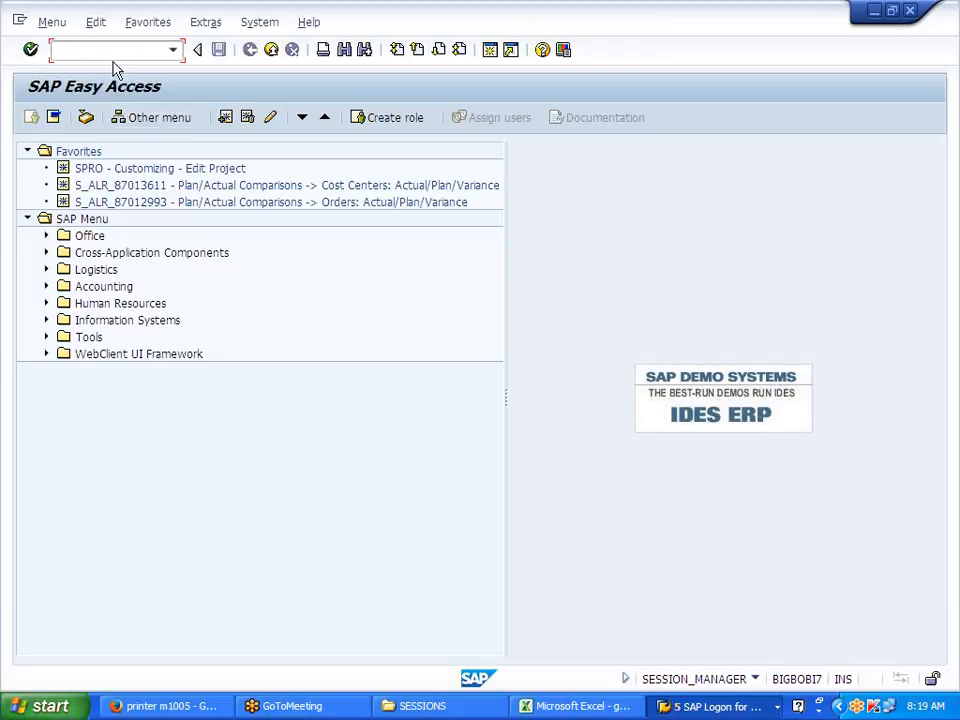
# Step: Expand Logistics > Sales and Distribution and briefly view Shipping and Transportation
pyautogui.click(45, 270)
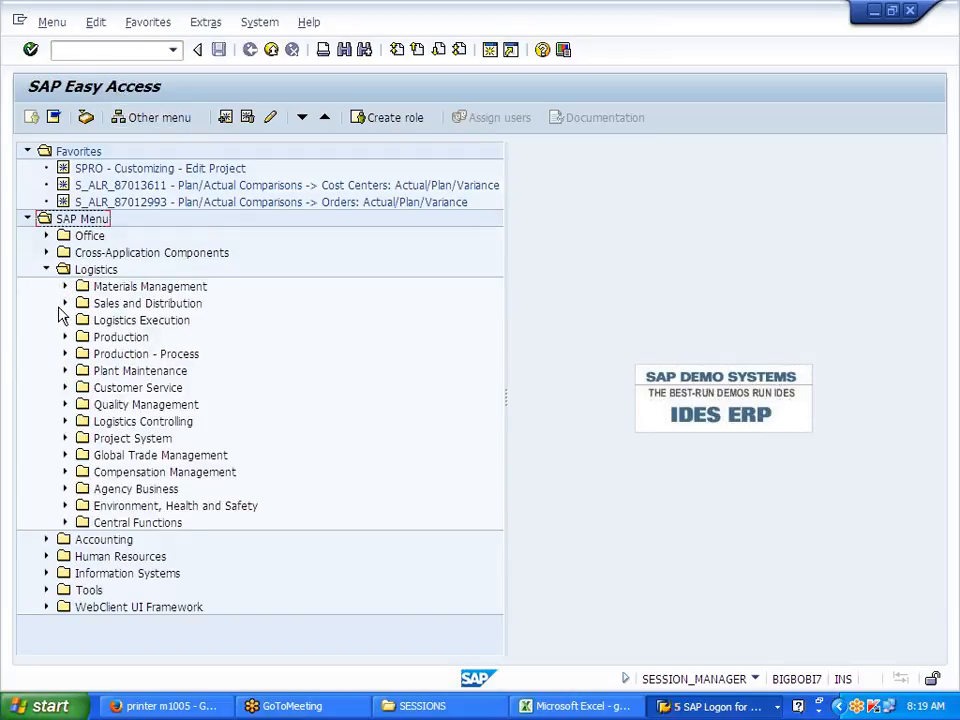
pyautogui.click(64, 304)
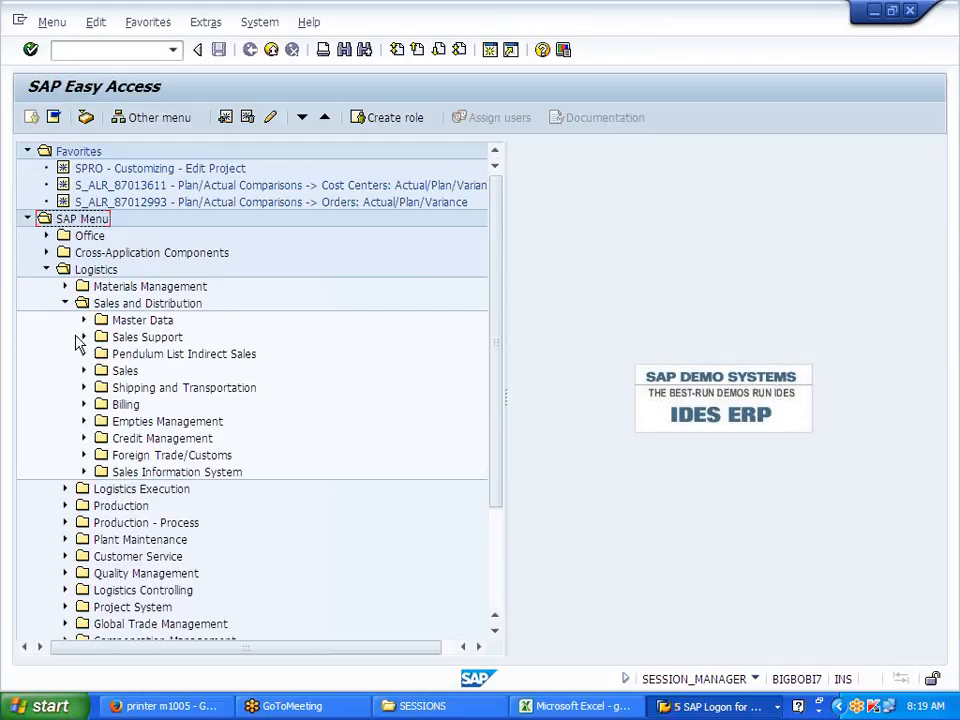
pyautogui.click(83, 388)
pyautogui.click(83, 388)
pyautogui.click(120, 50)
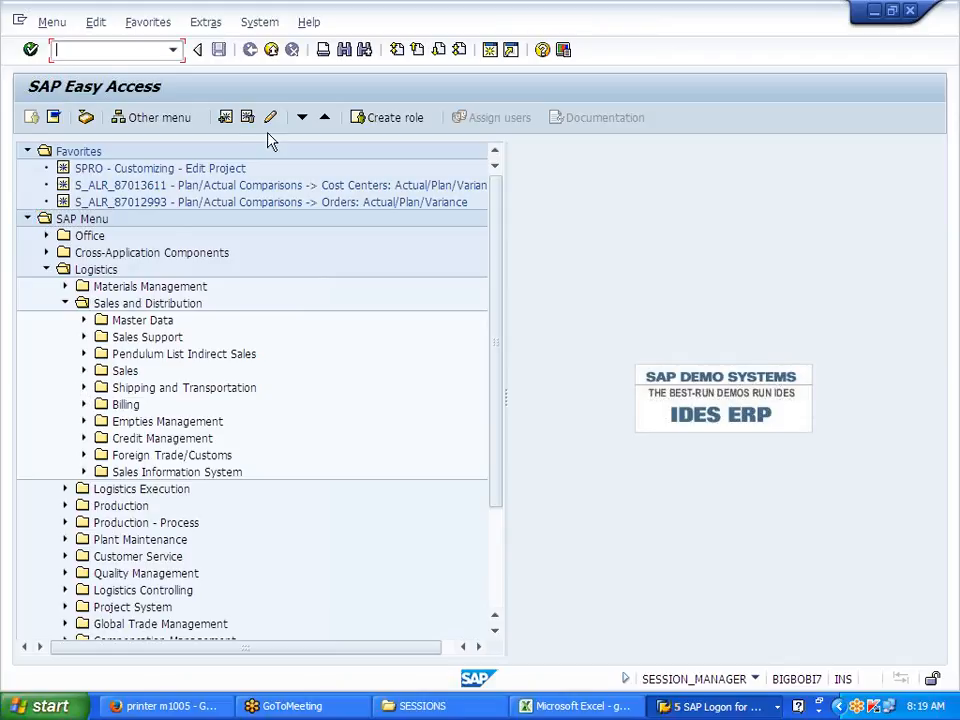
pyautogui.write('MB1C')
# Step: Run MB1C with movement type 561 as the document default, then launch MIGO
pyautogui.press('Return')
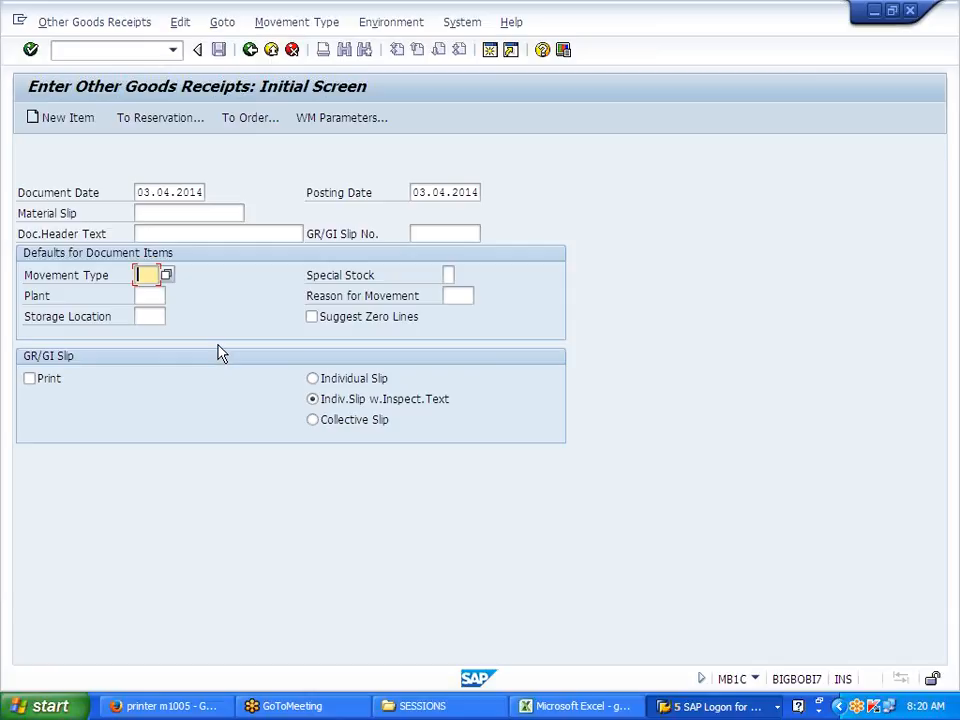
pyautogui.click(151, 291)
pyautogui.click(90, 50)
pyautogui.write('IGO')
pyautogui.press('Return')
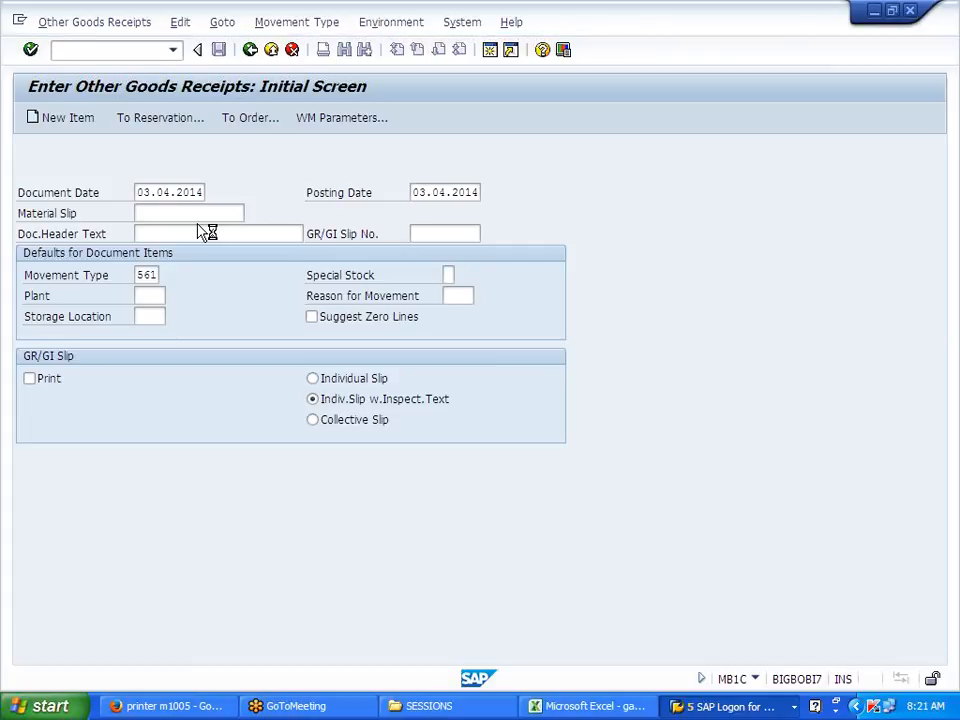
# Step: From the Assign G/L Accounts window, open the work process overview with /NSM50
pyautogui.click(731, 710)
pyautogui.click(737, 608)
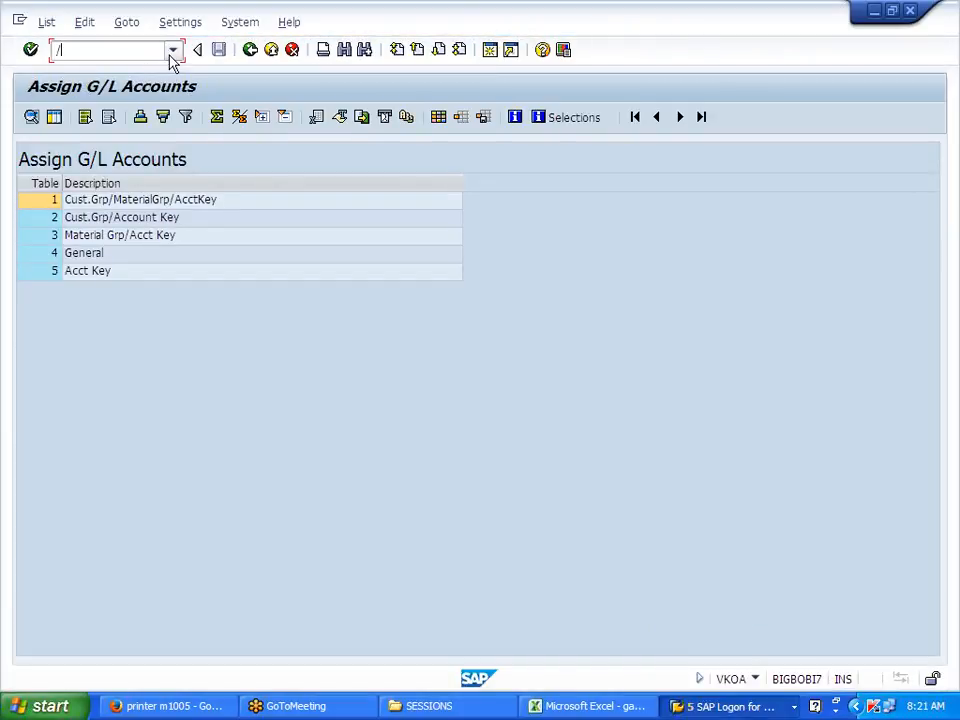
pyautogui.write('/NSM50')
pyautogui.press('Return')
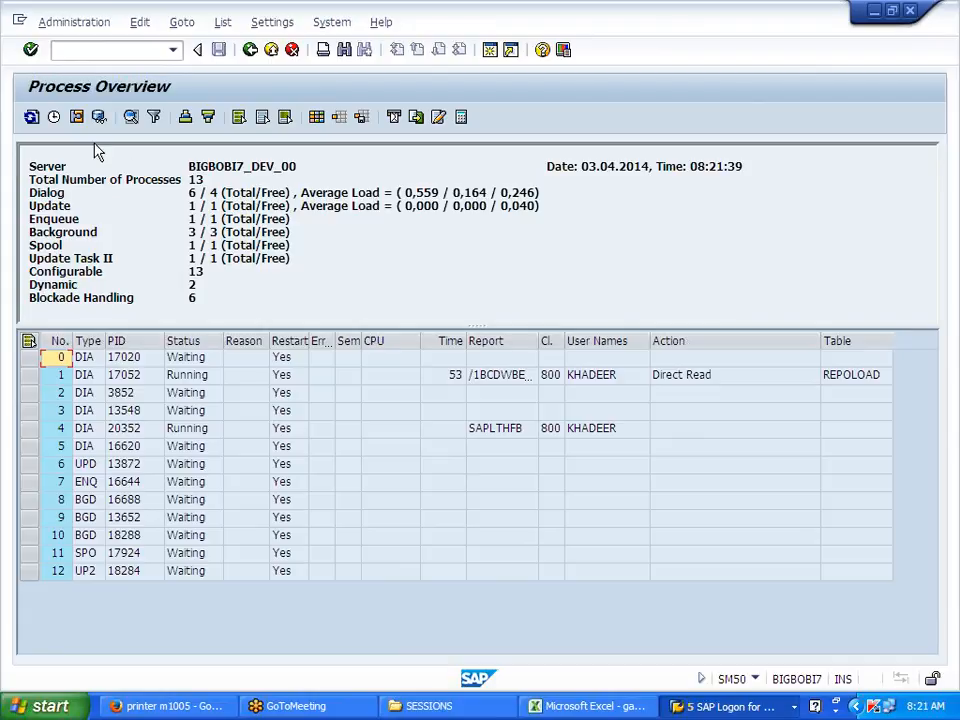
# Step: Refresh the process list repeatedly until the busy SAPLMIGO dialog process shows Waiting
pyautogui.click(32, 118)
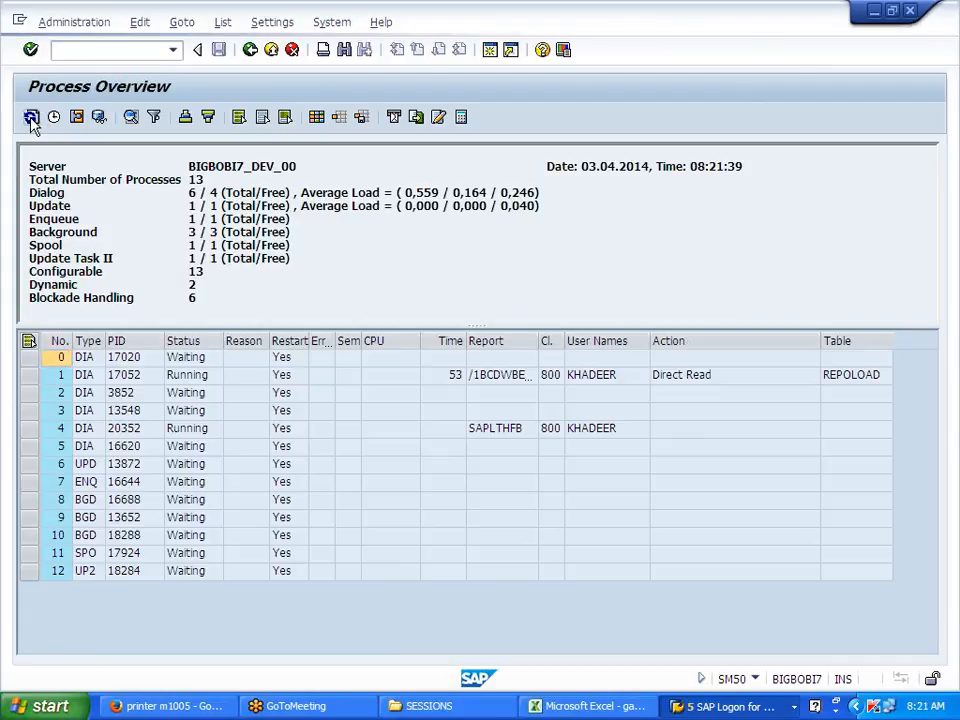
pyautogui.click(32, 118)
pyautogui.click(32, 118)
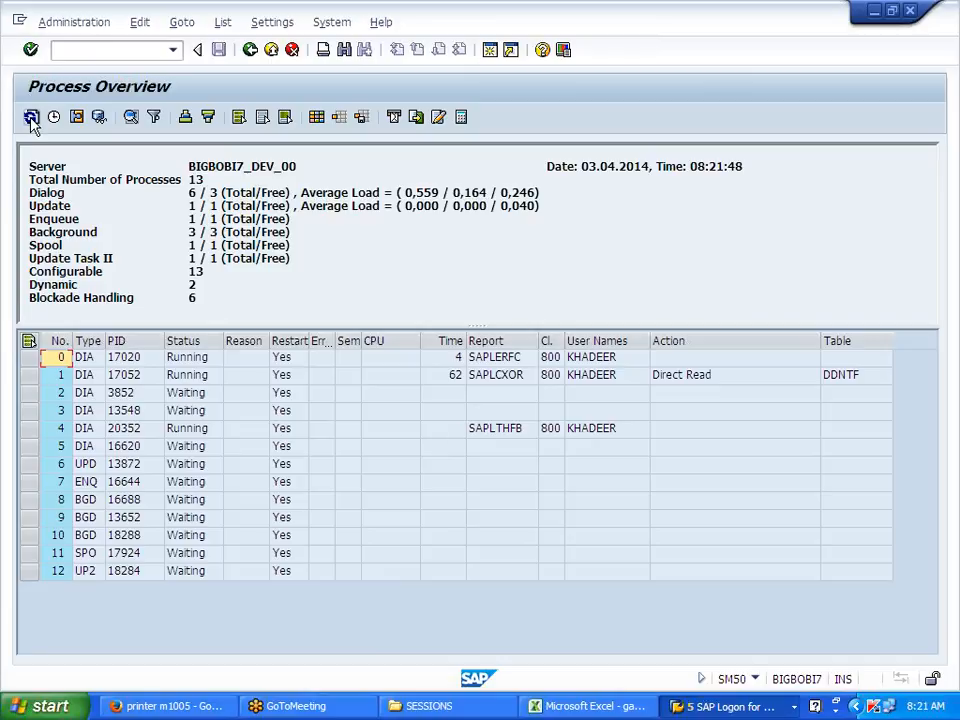
pyautogui.click(32, 118)
pyautogui.click(32, 118)
pyautogui.click(32, 118)
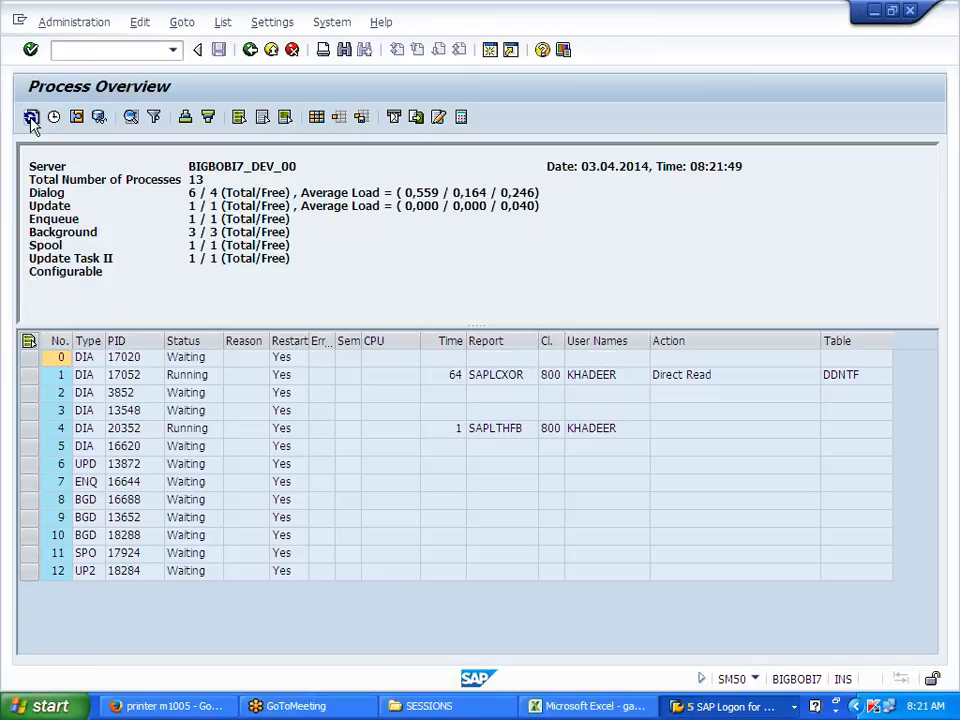
pyautogui.click(32, 118)
pyautogui.click(32, 118)
pyautogui.click(32, 118)
pyautogui.click(32, 118)
pyautogui.click(32, 118)
pyautogui.click(32, 118)
pyautogui.click(32, 118)
pyautogui.click(32, 118)
pyautogui.click(32, 118)
pyautogui.click(32, 118)
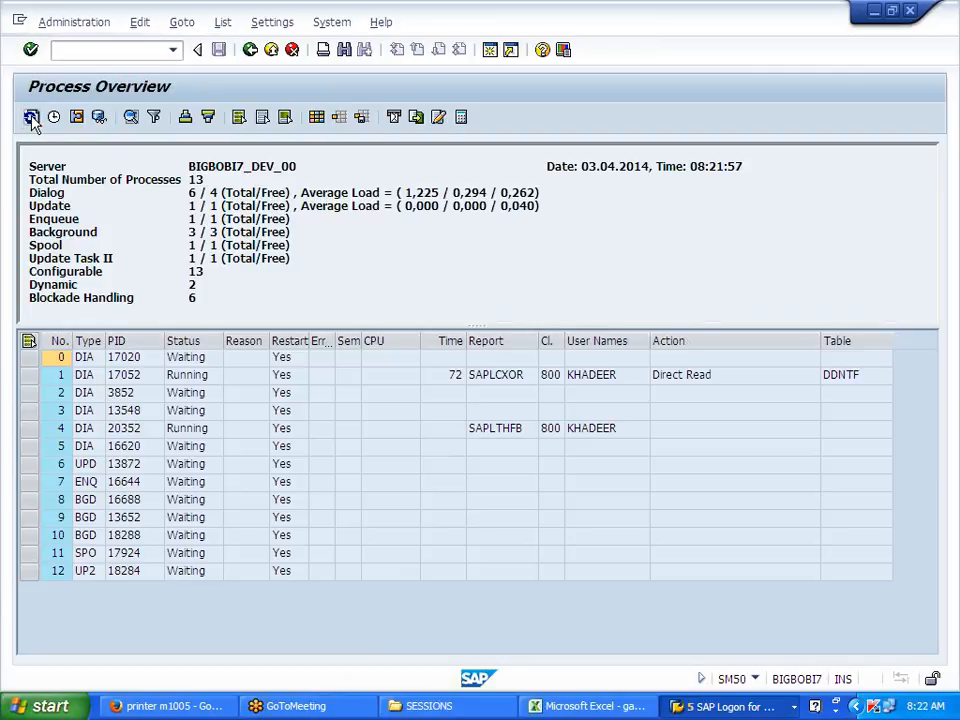
pyautogui.click(32, 118)
pyautogui.click(32, 118)
pyautogui.click(32, 118)
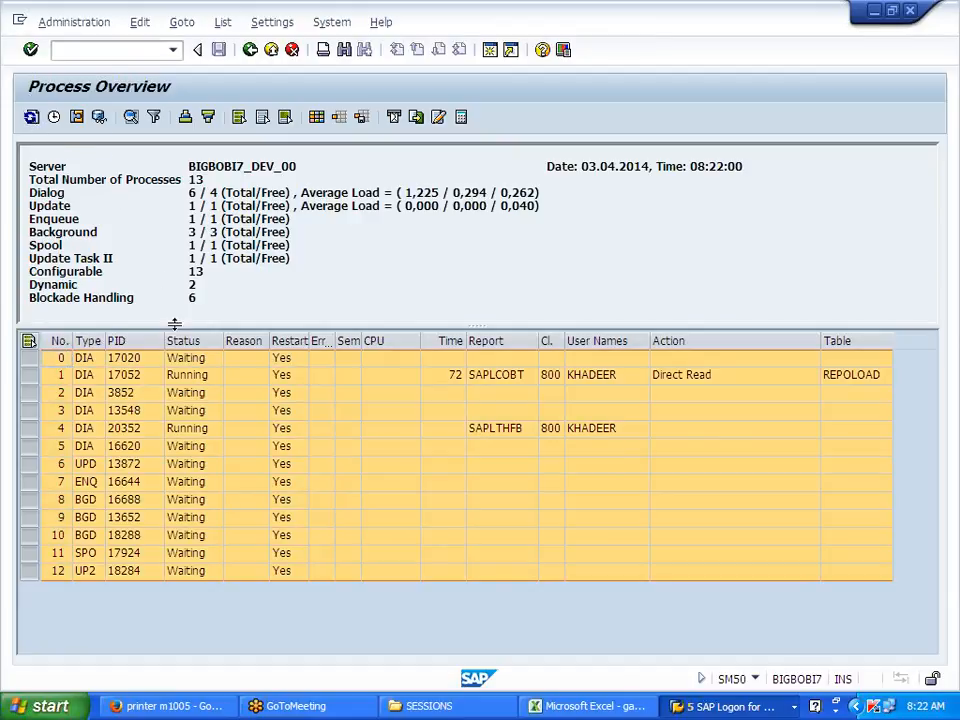
pyautogui.click(192, 376)
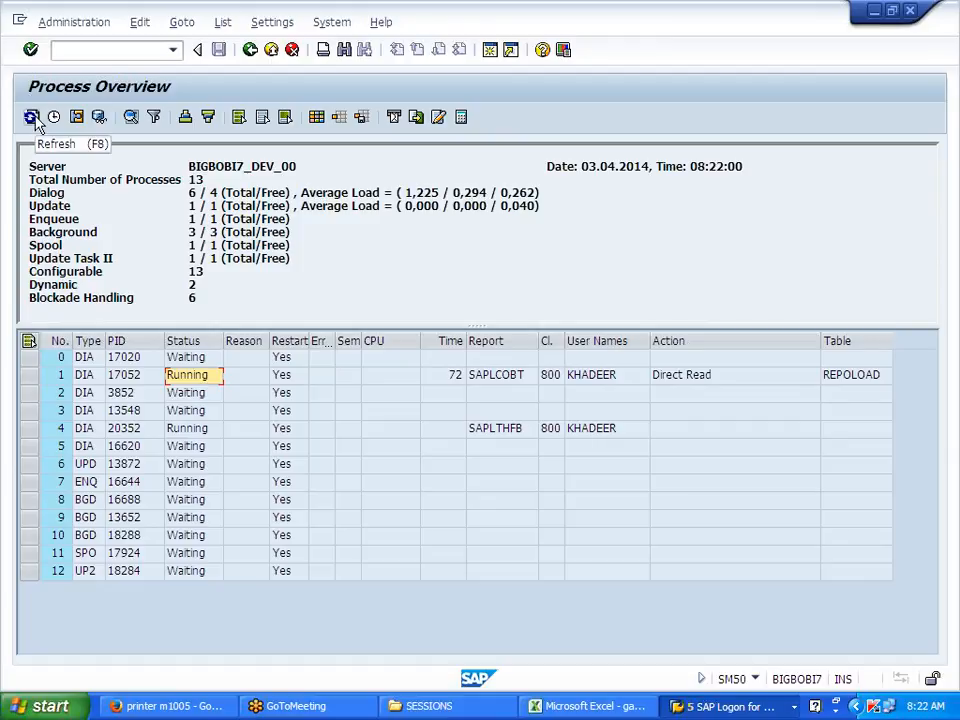
pyautogui.click(32, 118)
pyautogui.click(32, 118)
pyautogui.click(32, 118)
pyautogui.click(35, 122)
pyautogui.click(35, 122)
pyautogui.click(35, 122)
pyautogui.click(35, 122)
pyautogui.click(32, 118)
pyautogui.click(32, 118)
pyautogui.click(32, 118)
pyautogui.click(32, 118)
pyautogui.click(32, 118)
pyautogui.click(32, 118)
pyautogui.click(32, 118)
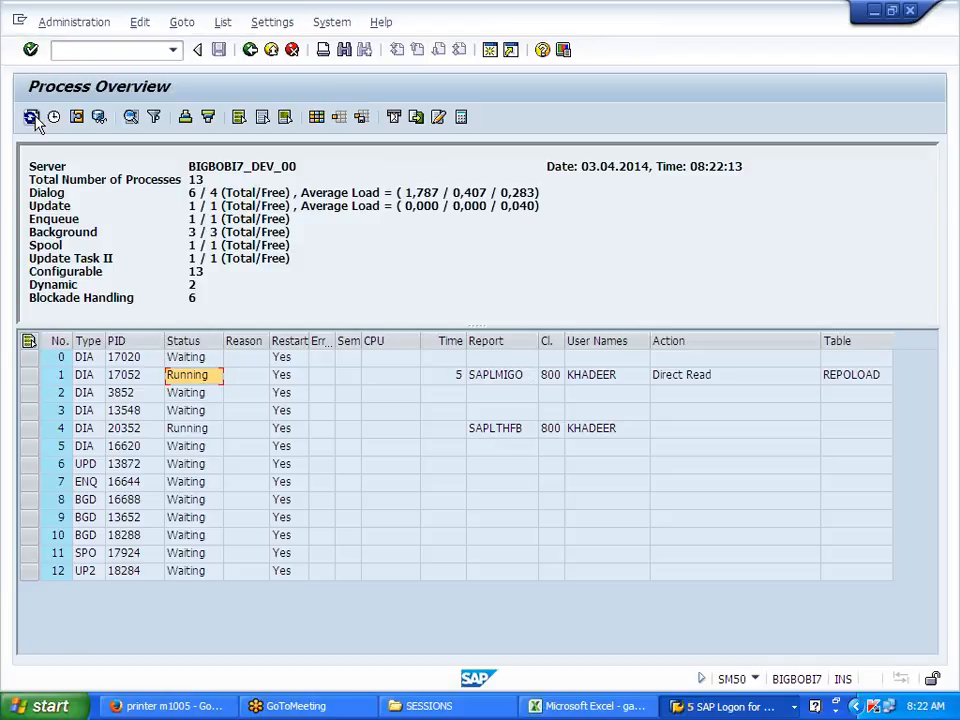
pyautogui.click(32, 118)
pyautogui.click(32, 118)
pyautogui.click(32, 118)
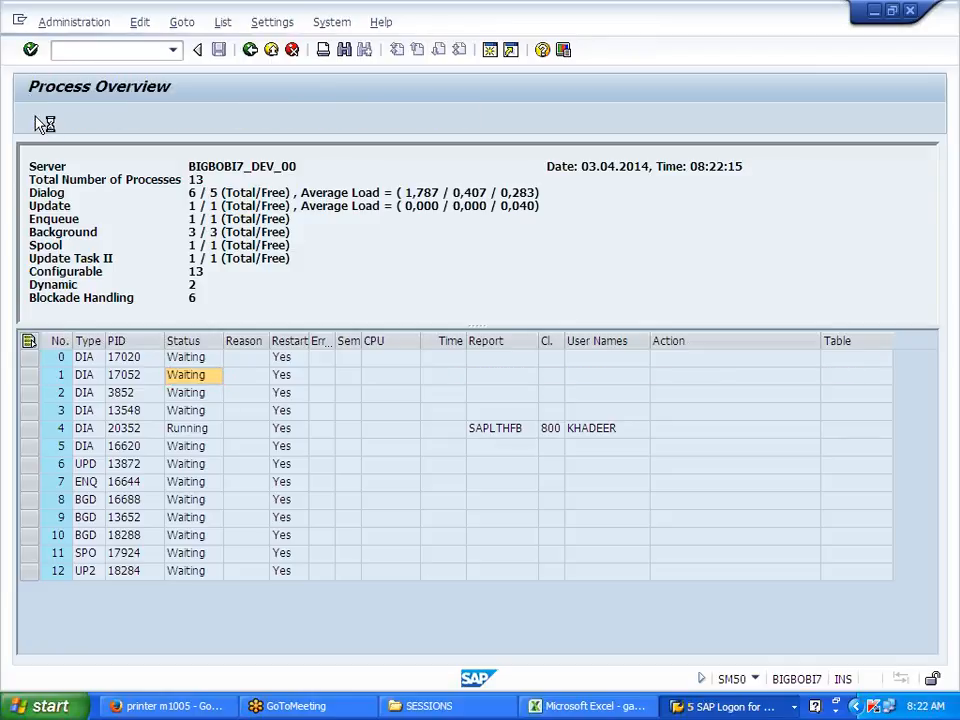
pyautogui.click(32, 118)
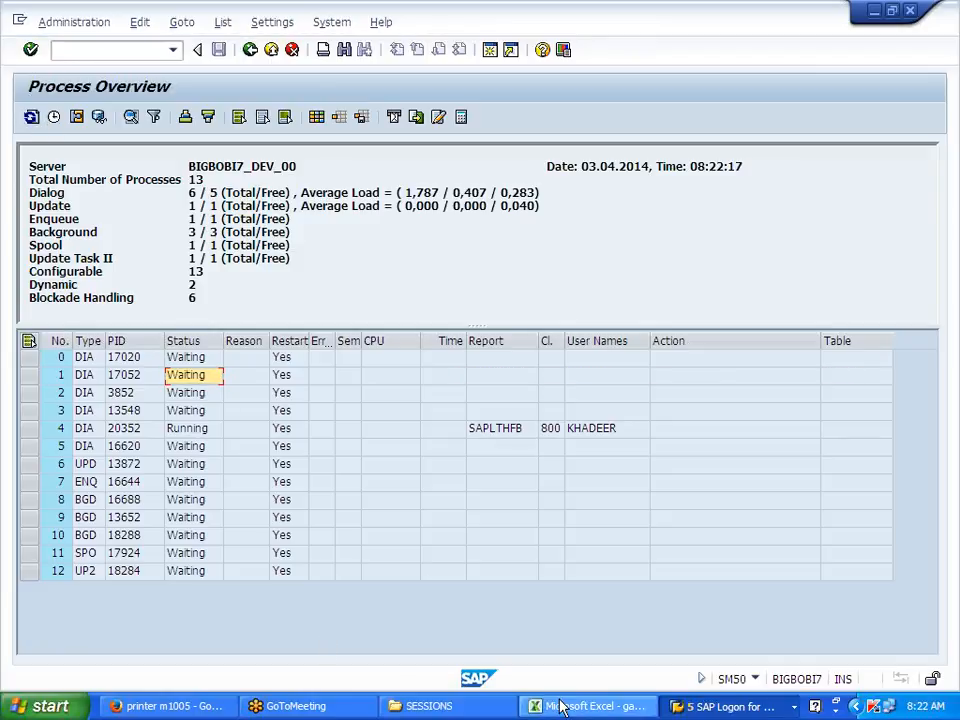
pyautogui.click(725, 706)
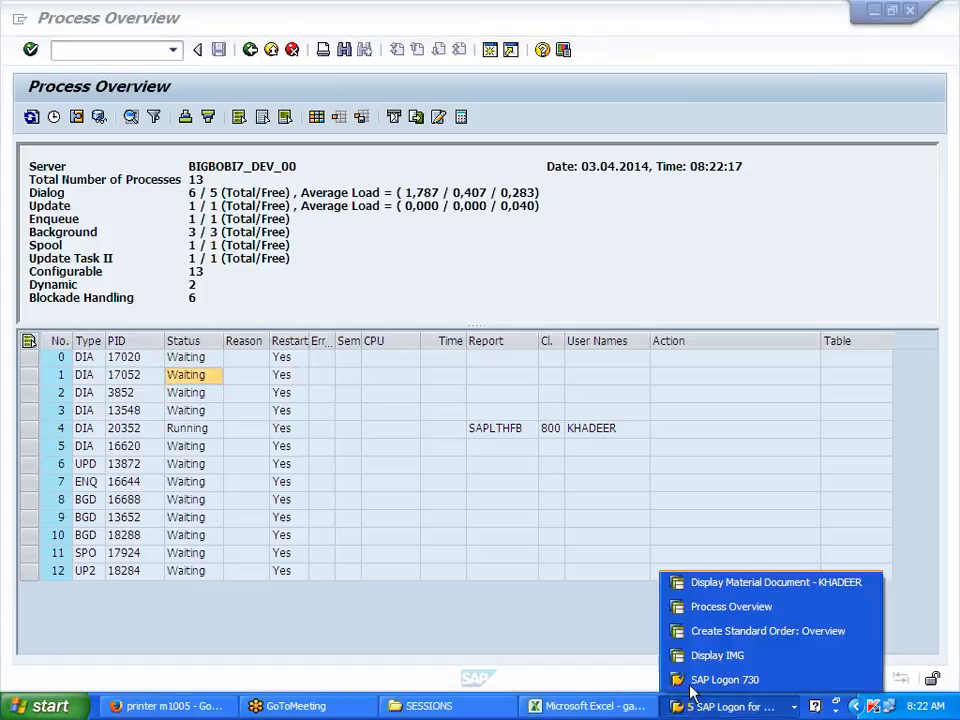
# Step: In the MIGO window, choose action A01 Goods Receipt with reference R10 Other
pyautogui.click(728, 607)
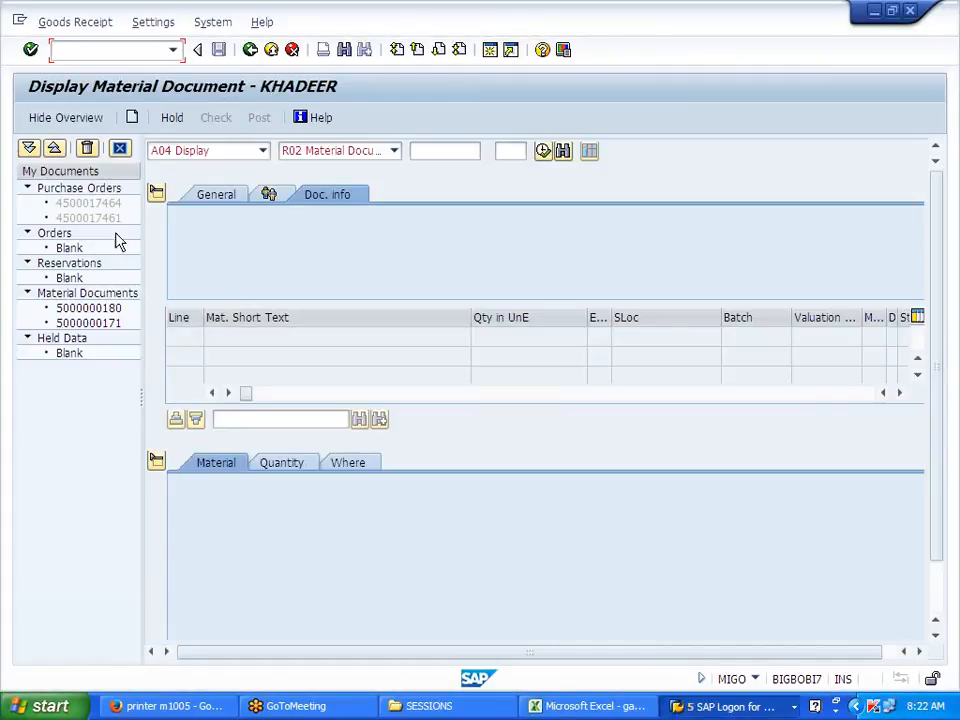
pyautogui.click(264, 152)
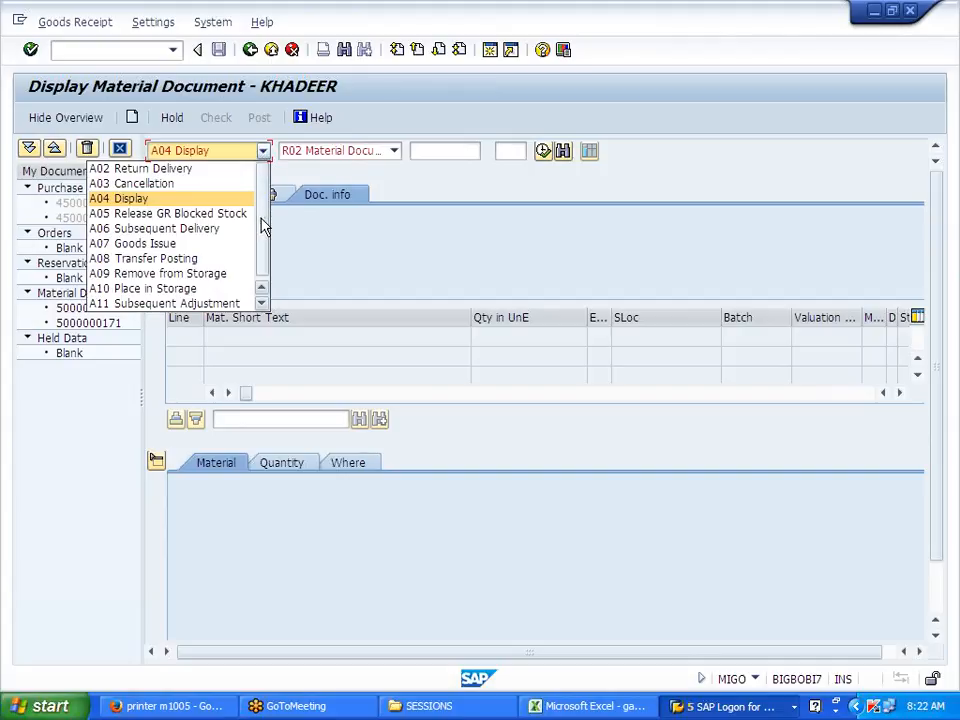
pyautogui.scroll(1, 200, 180)
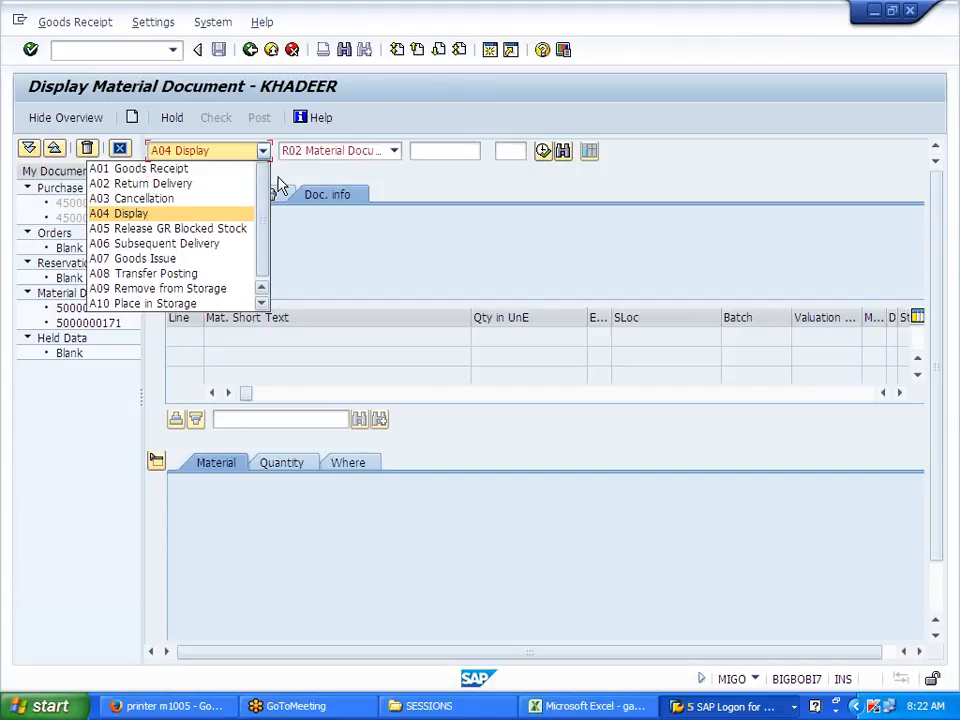
pyautogui.click(199, 170)
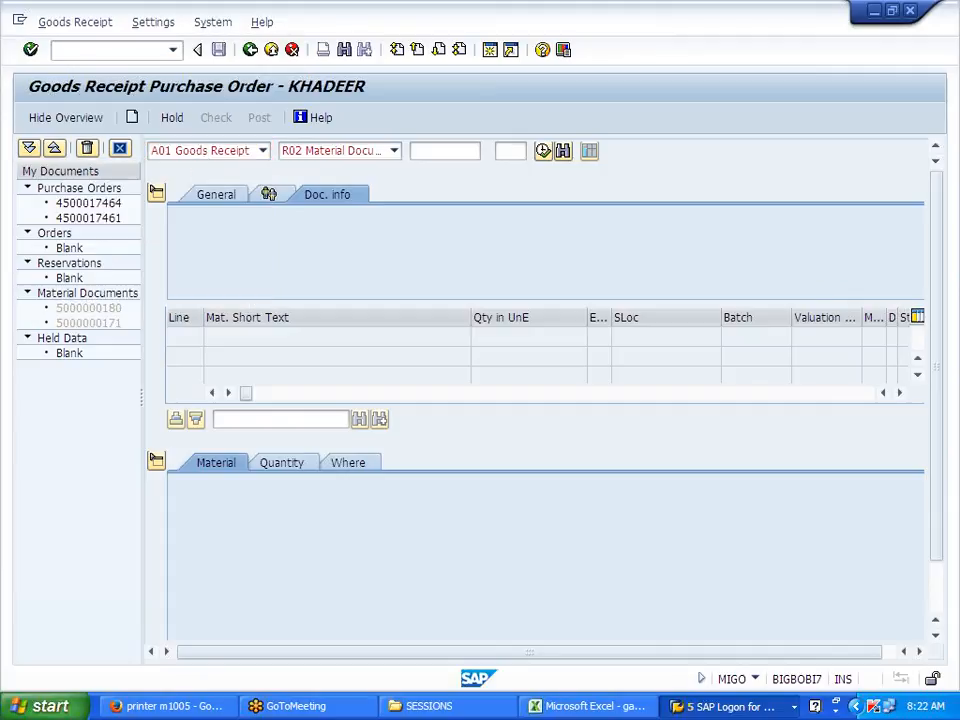
pyautogui.click(394, 151)
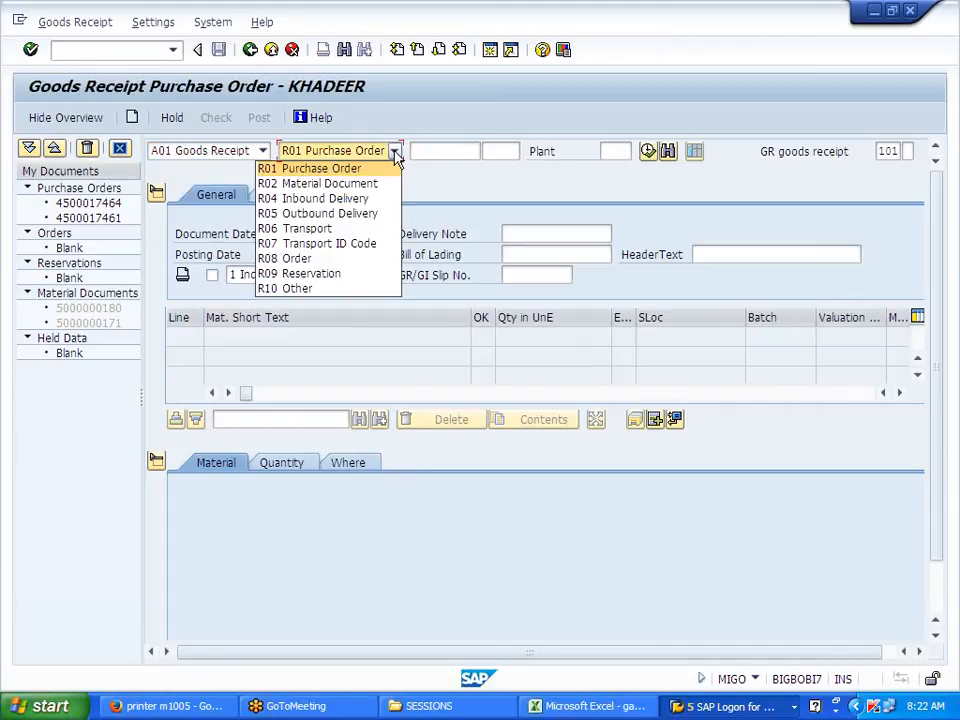
pyautogui.click(343, 289)
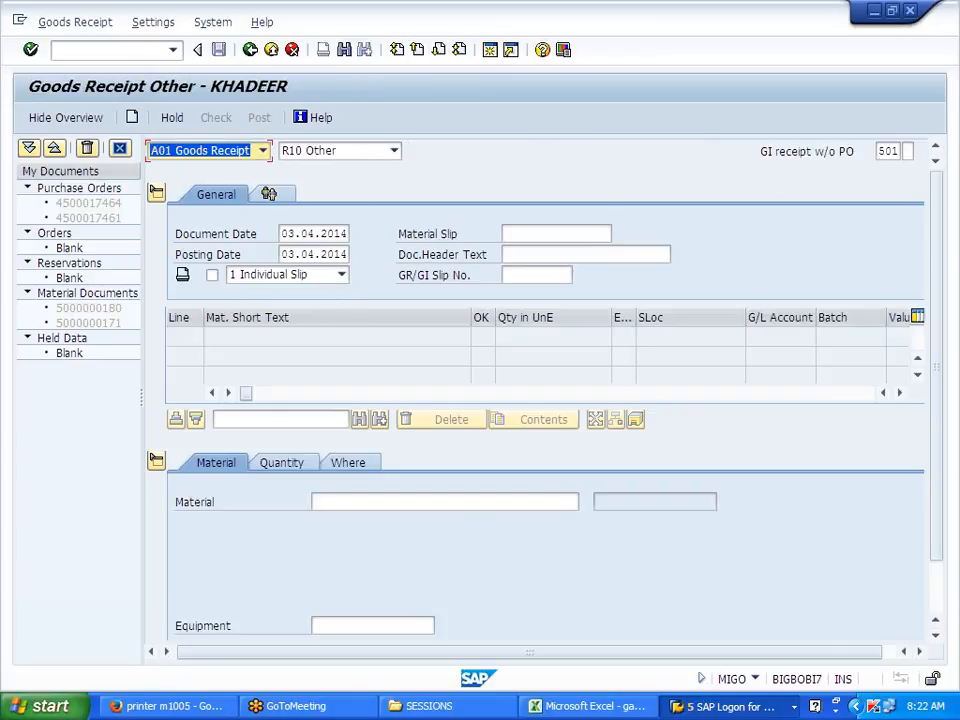
# Step: Set default movement type 561 and tick Skip this in future
pyautogui.click(892, 152)
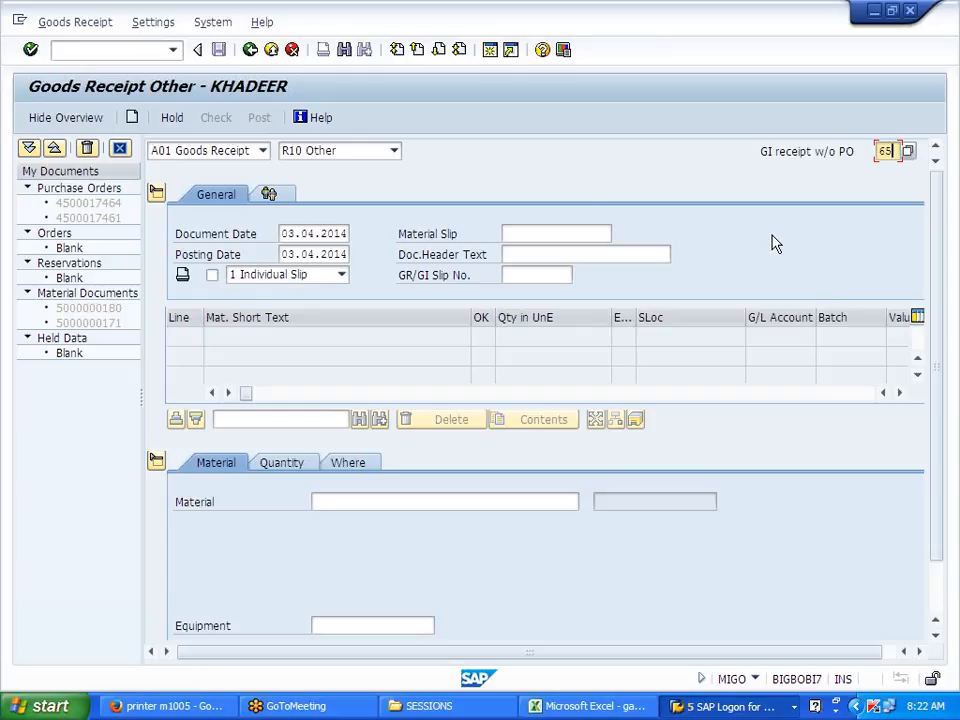
pyautogui.write('561')
pyautogui.press('Return')
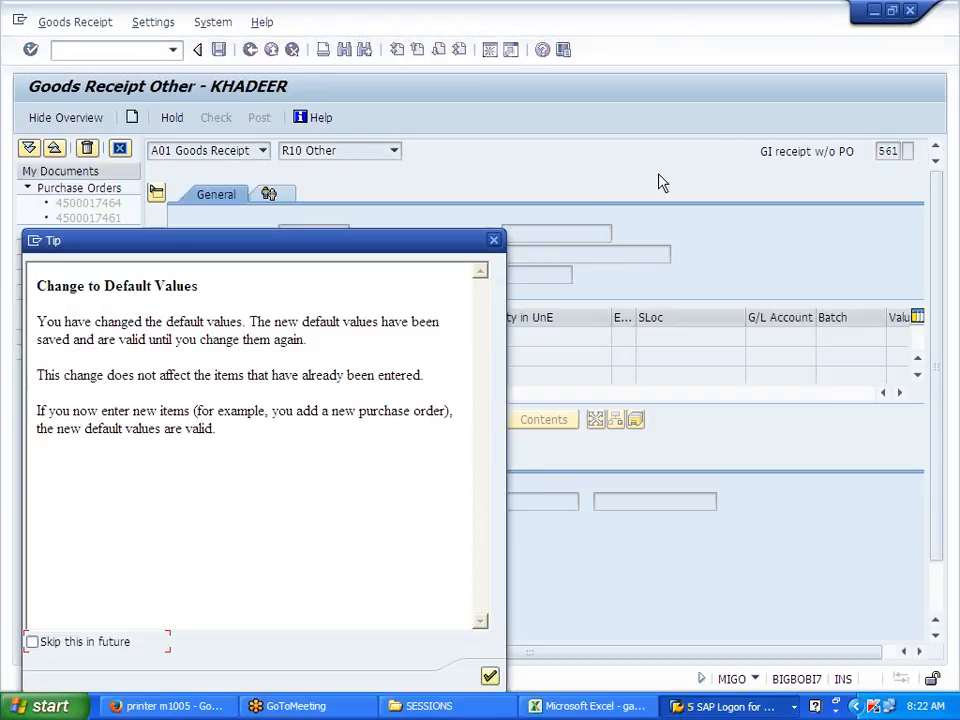
pyautogui.click(112, 641)
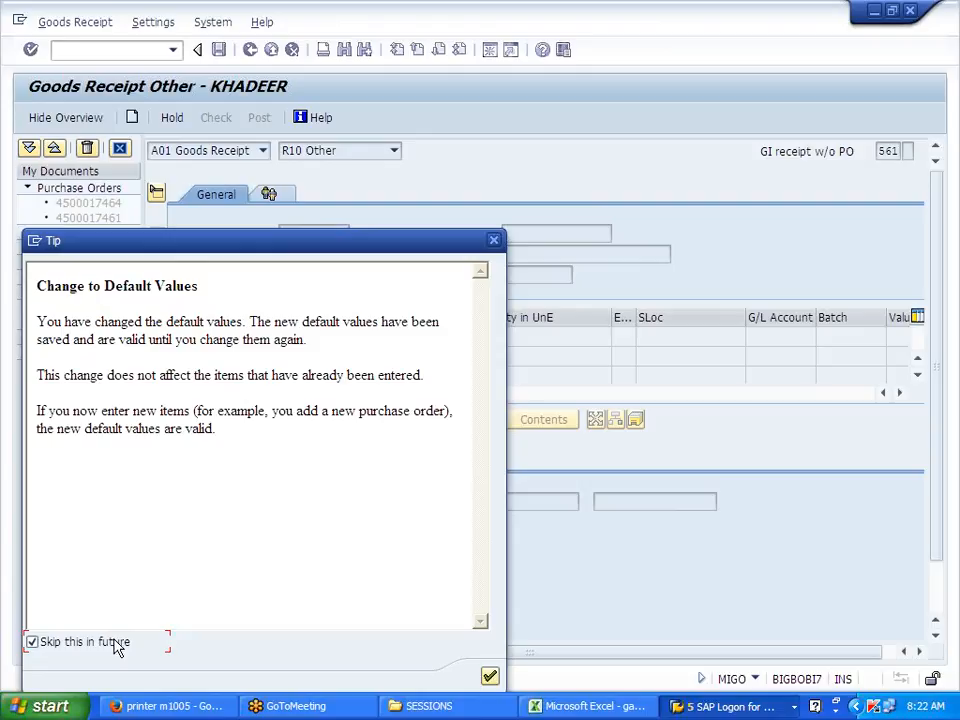
# Step: Enter material J700FG with plant J700 and storage location JFG
pyautogui.click(490, 676)
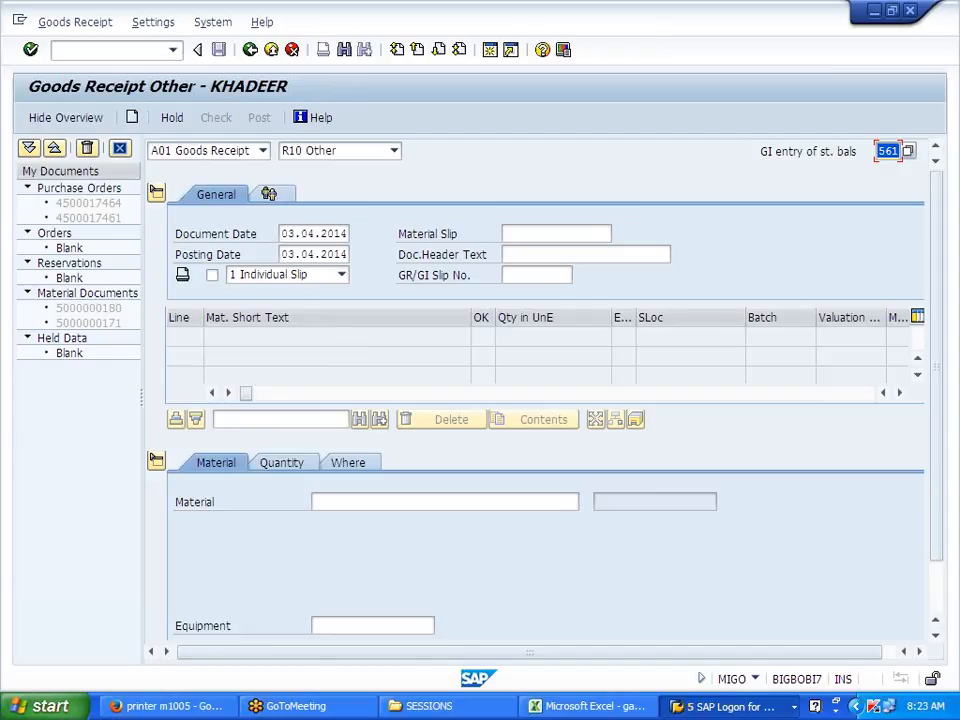
pyautogui.click(530, 502)
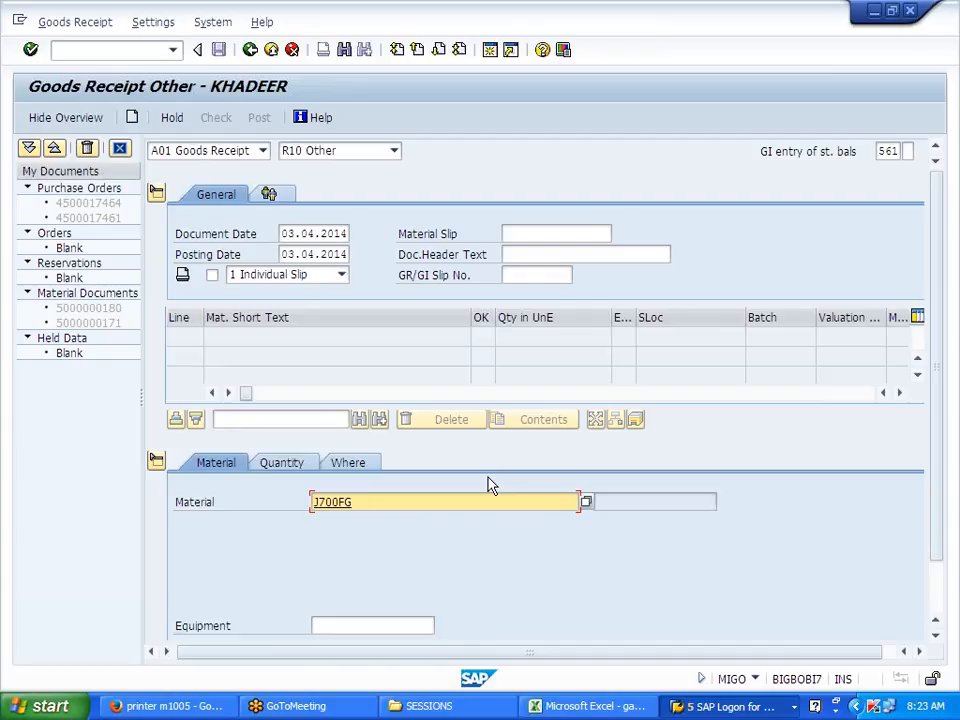
pyautogui.press('Return')
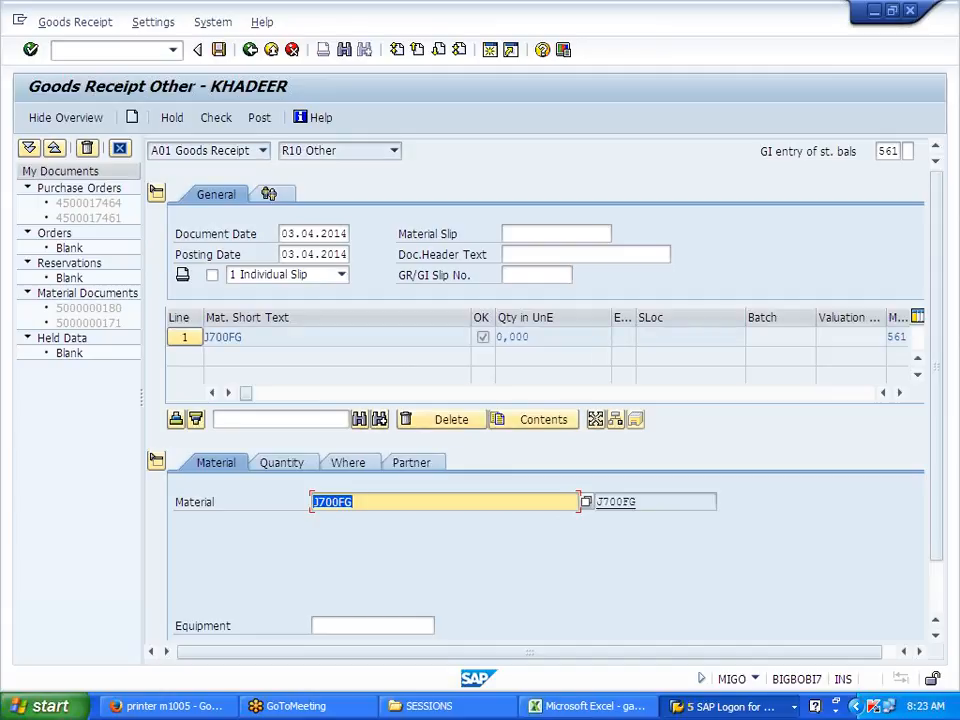
pyautogui.click(341, 464)
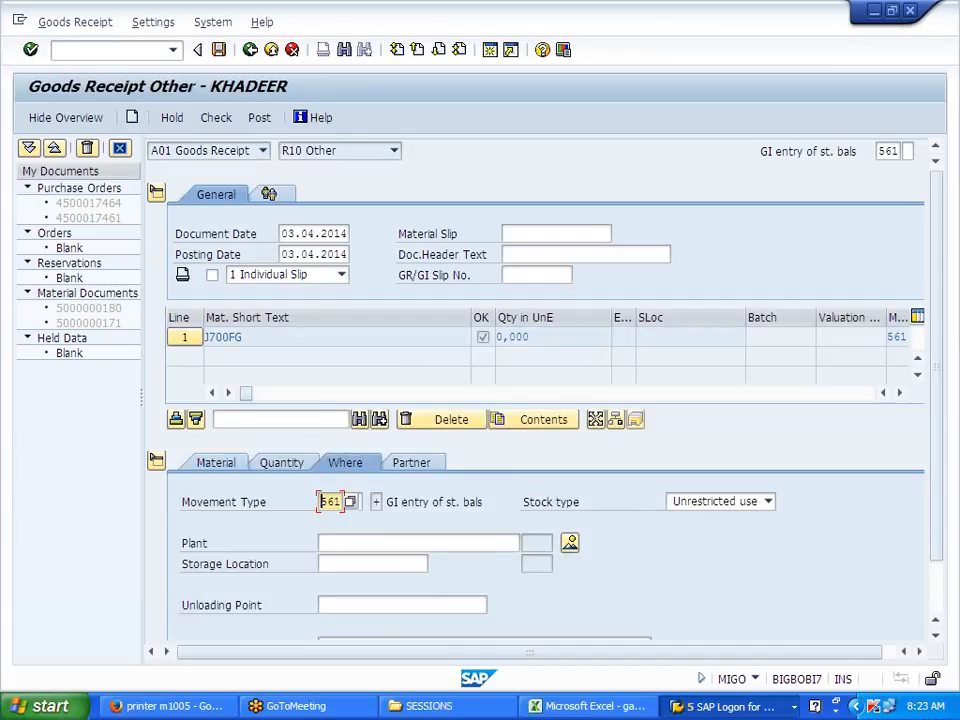
pyautogui.press('Return')
pyautogui.write('J700')
pyautogui.press('Return')
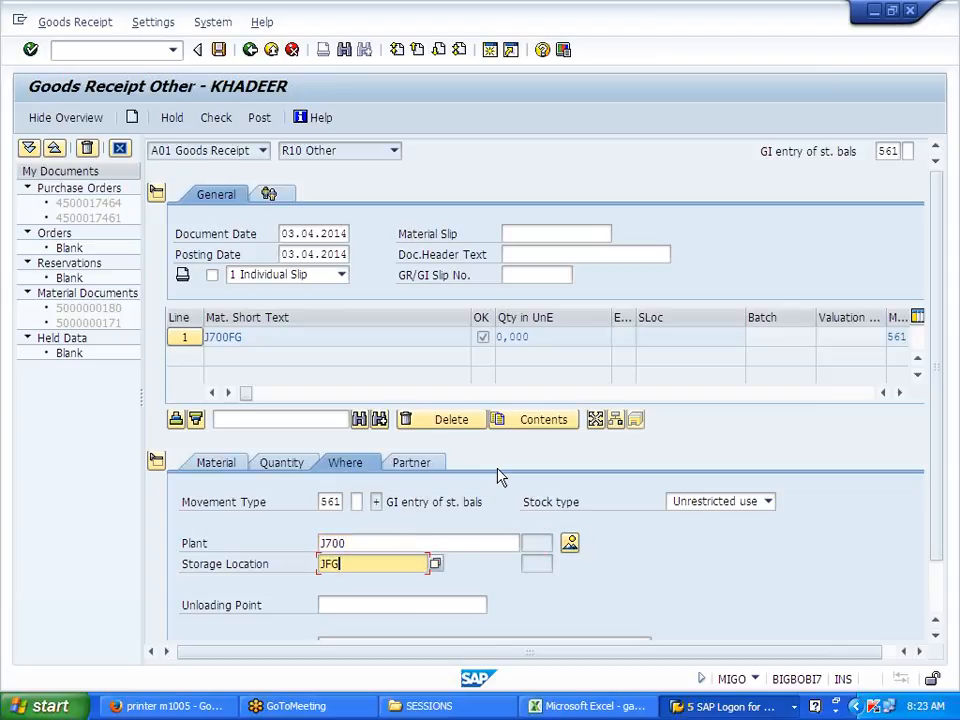
pyautogui.write('JFG')
pyautogui.press('Return')
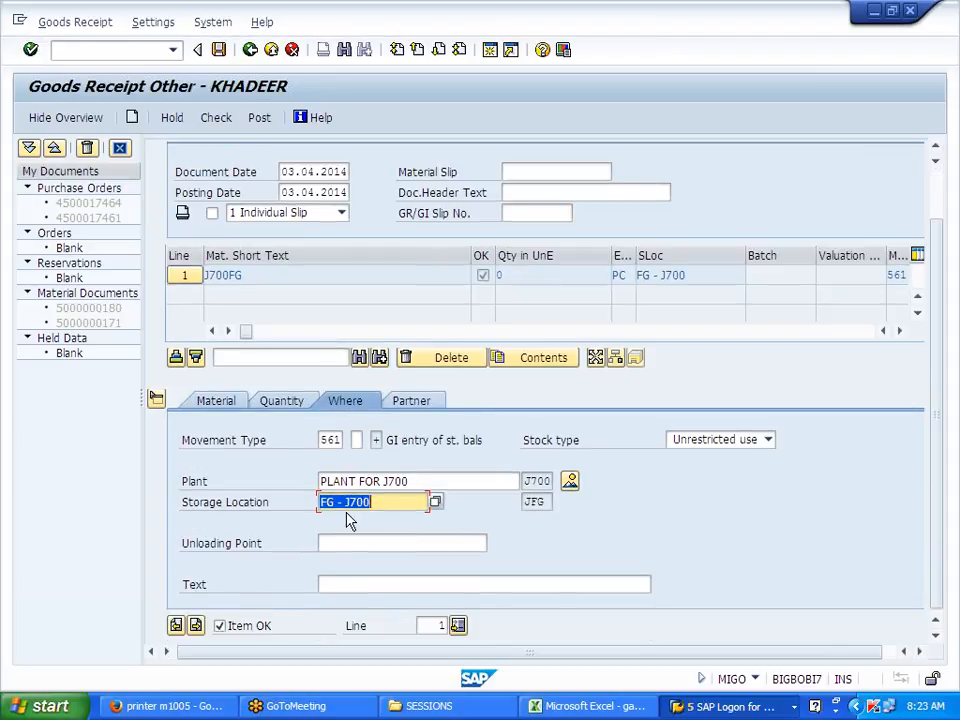
# Step: Check the receipt, producing the log error that posting is only possible in 2014/03 and 2014/02
pyautogui.click(212, 400)
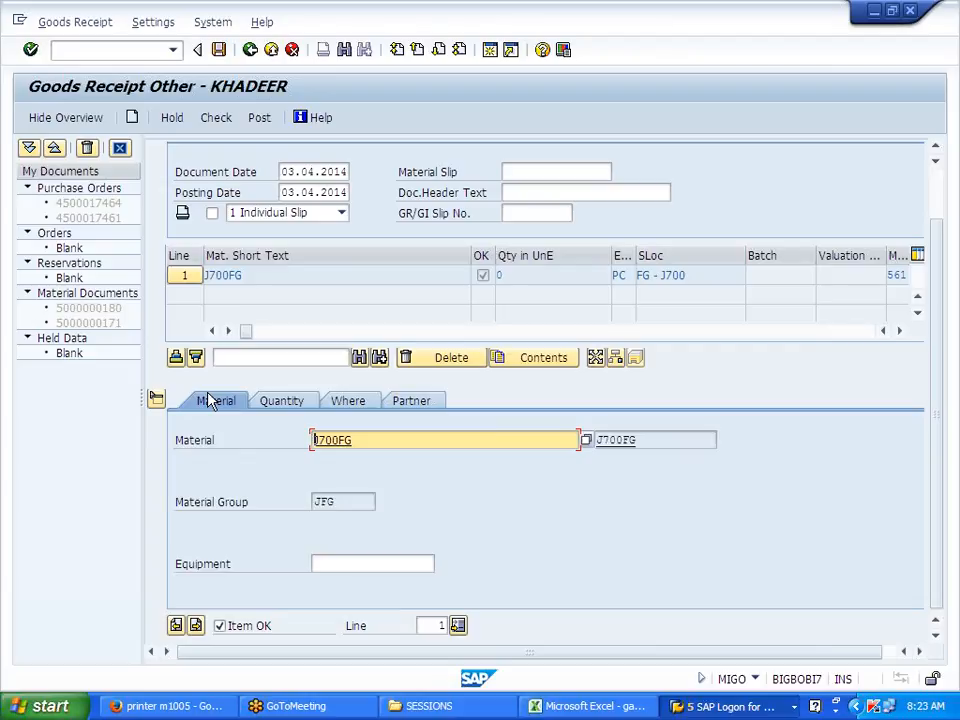
pyautogui.click(216, 117)
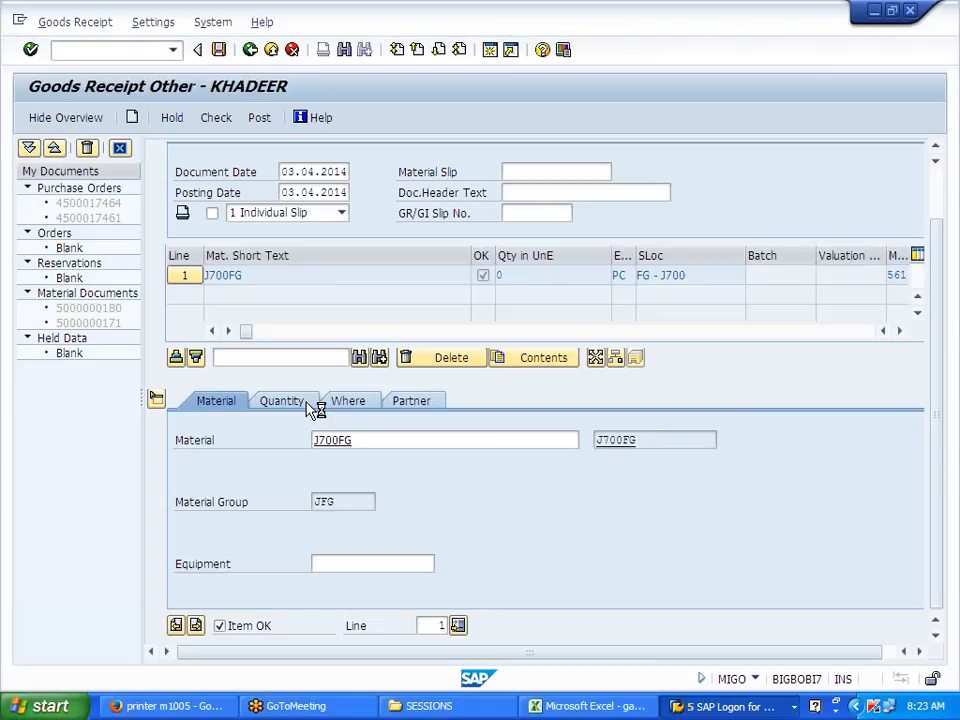
pyautogui.click(716, 707)
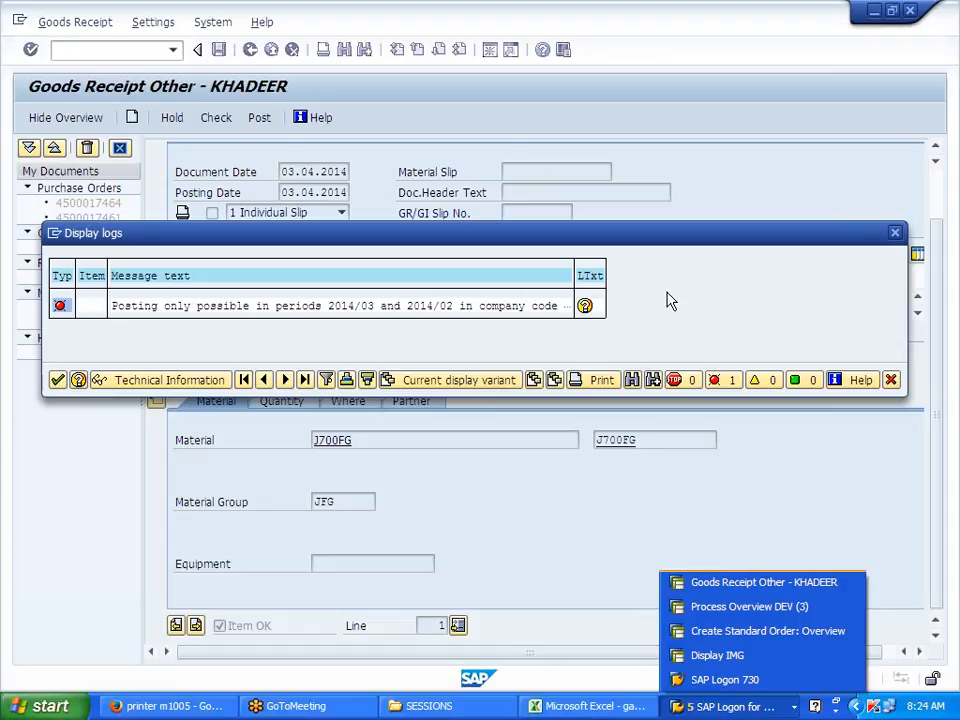
# Step: Close the error log and enter a quantity of 100 PC for J700FG
pyautogui.click(894, 236)
pyautogui.click(894, 235)
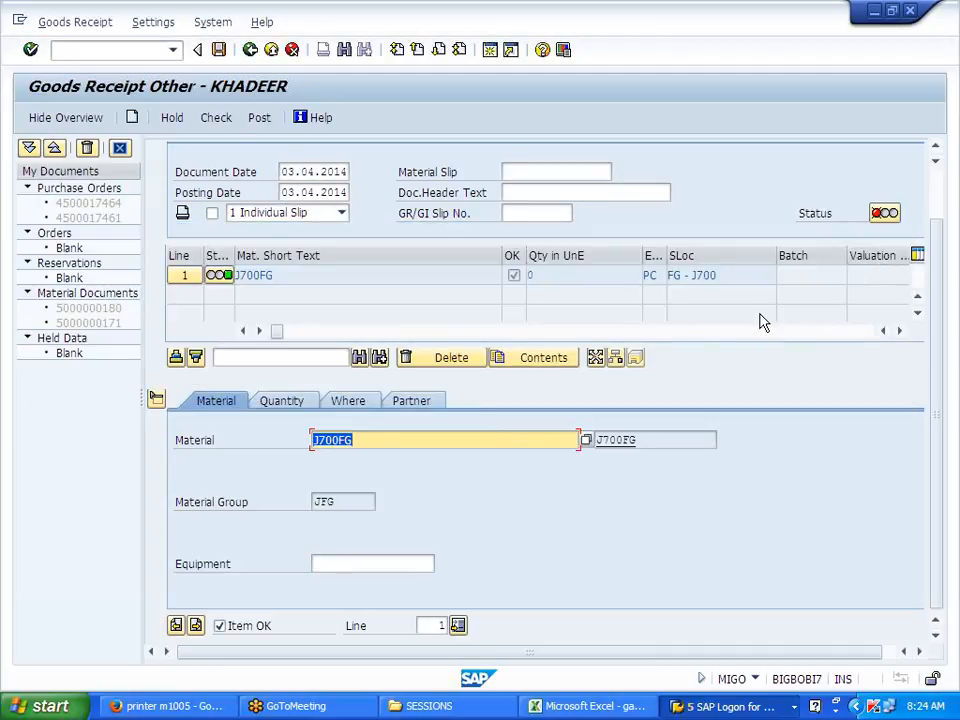
pyautogui.click(285, 404)
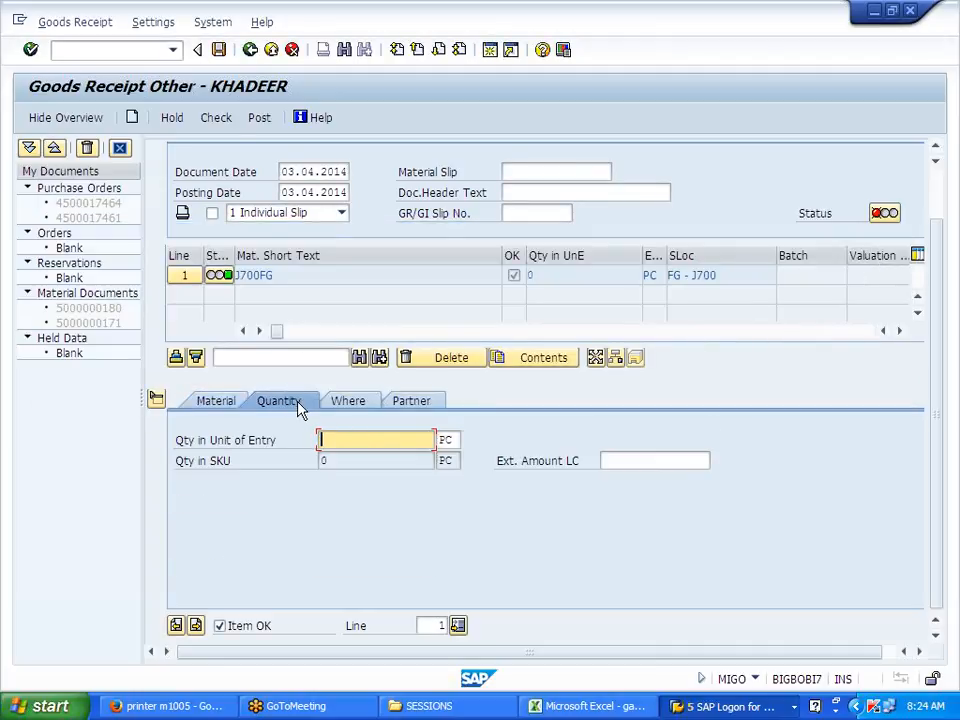
pyautogui.write('100')
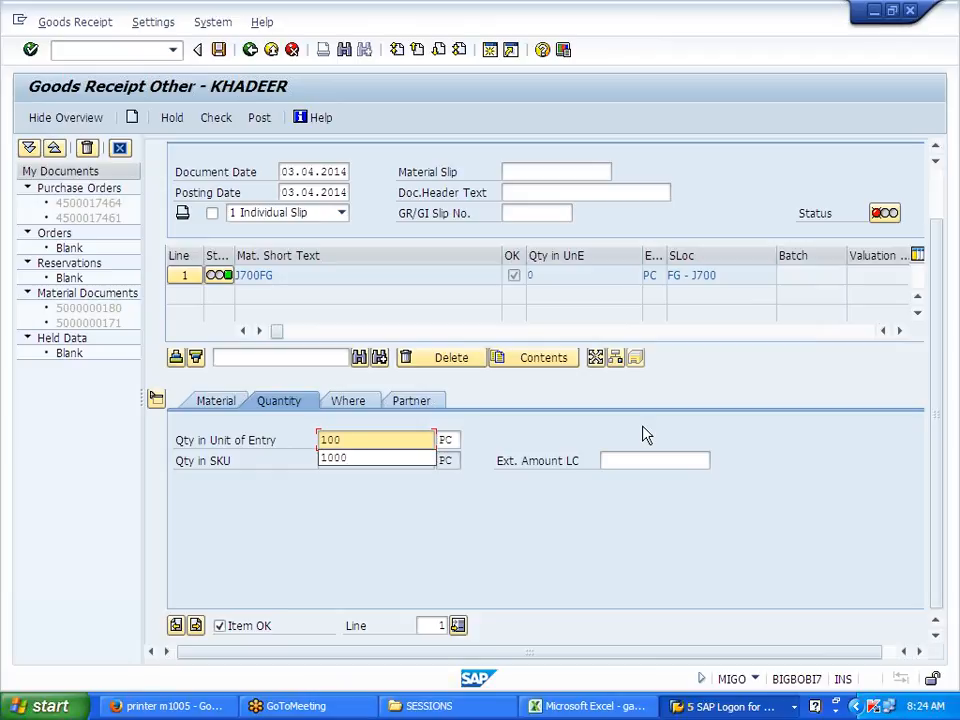
pyautogui.press('Return')
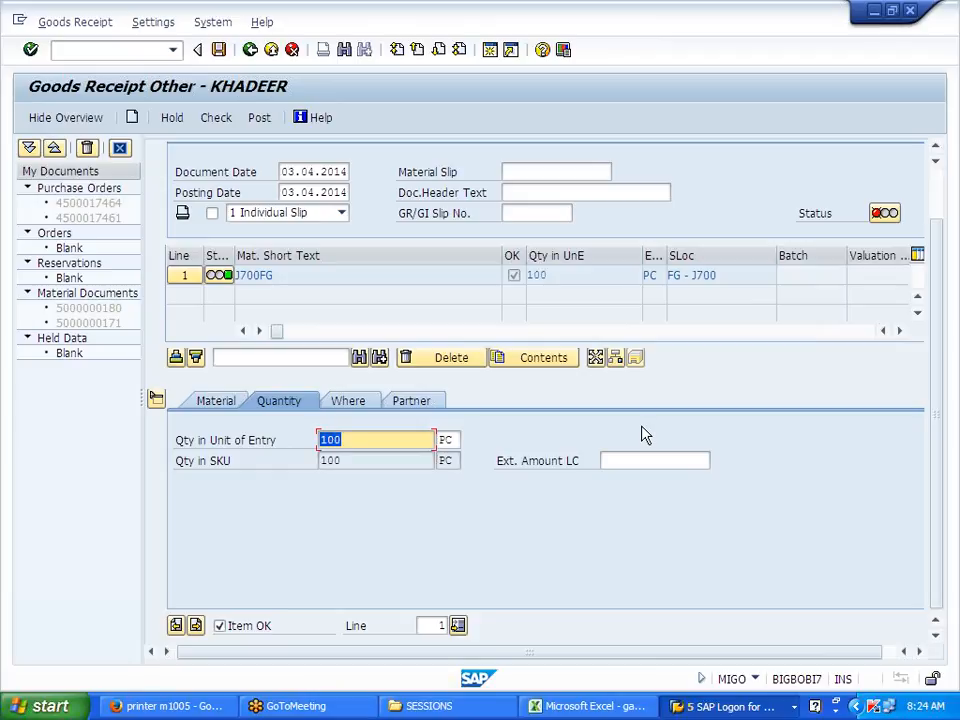
# Step: Switch back to the Process Overview session
pyautogui.click(711, 707)
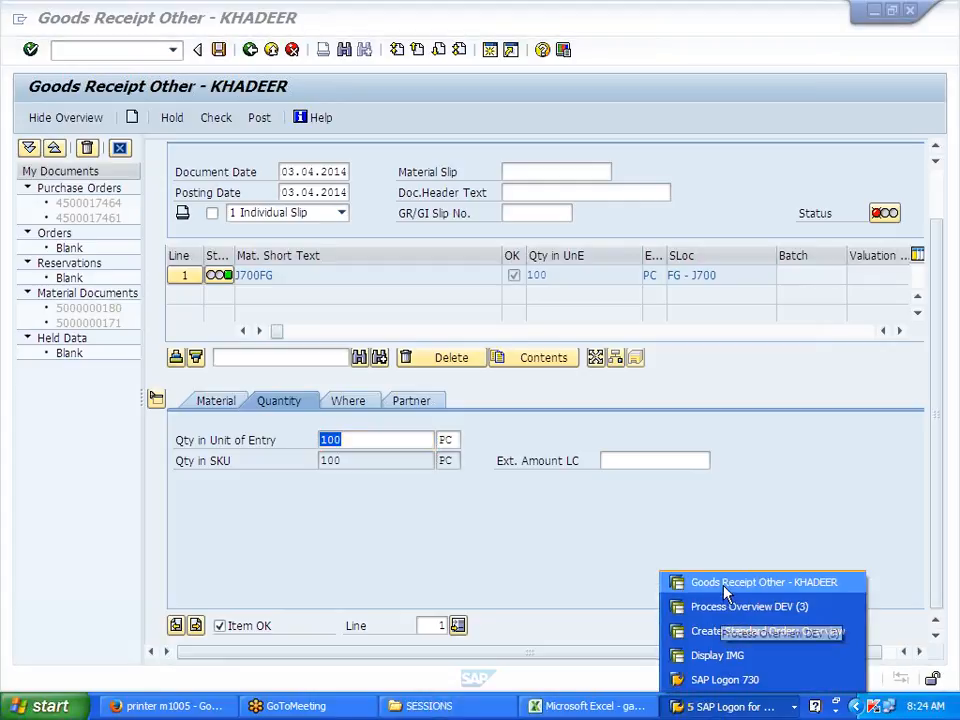
pyautogui.click(728, 582)
pyautogui.click(711, 707)
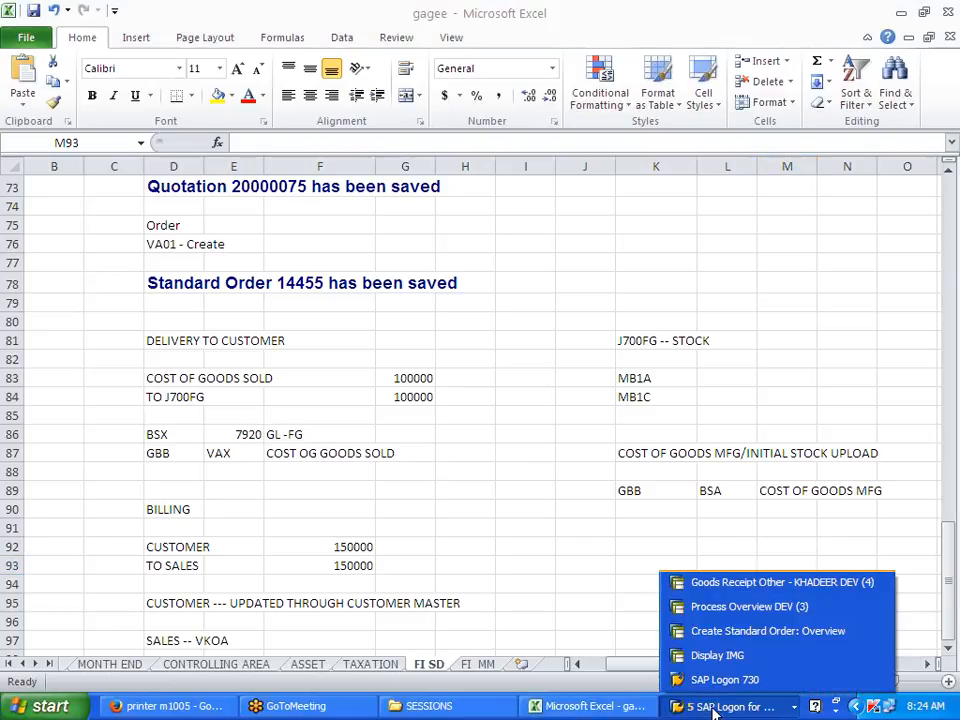
pyautogui.click(742, 606)
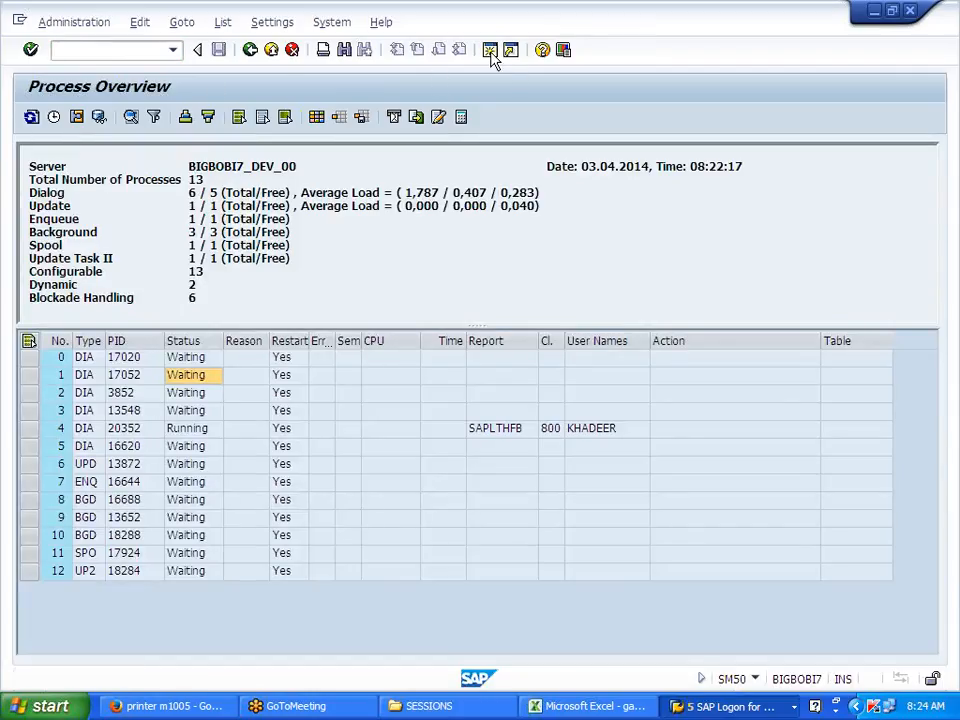
# Step: In a new session, run OMSY and position the list on company code J700
pyautogui.hotkey('ctrl', 'n')
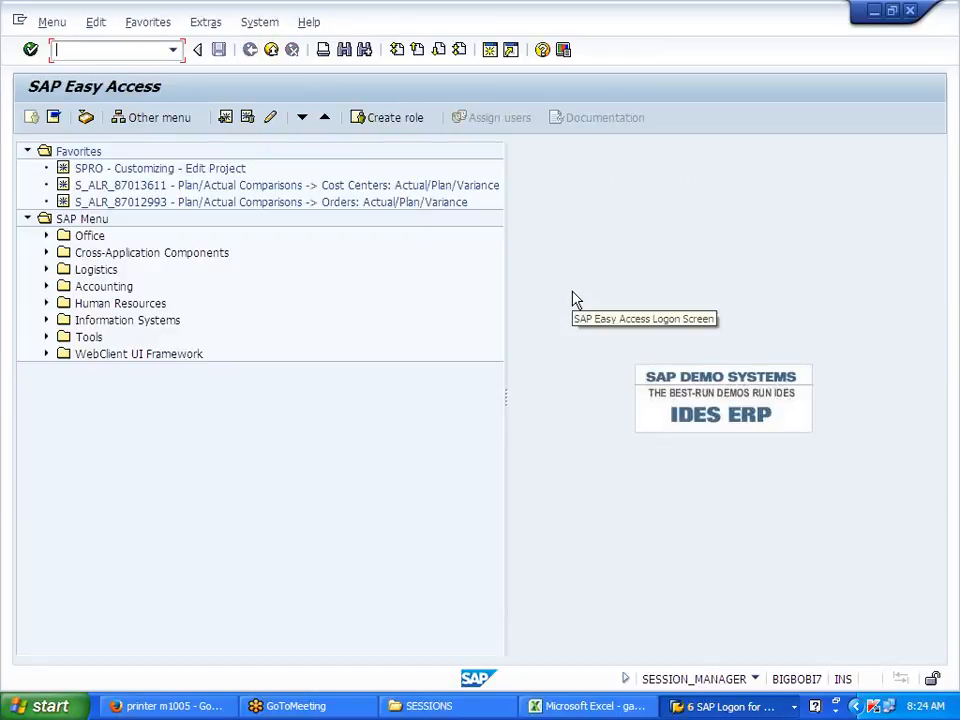
pyautogui.write('OMSY')
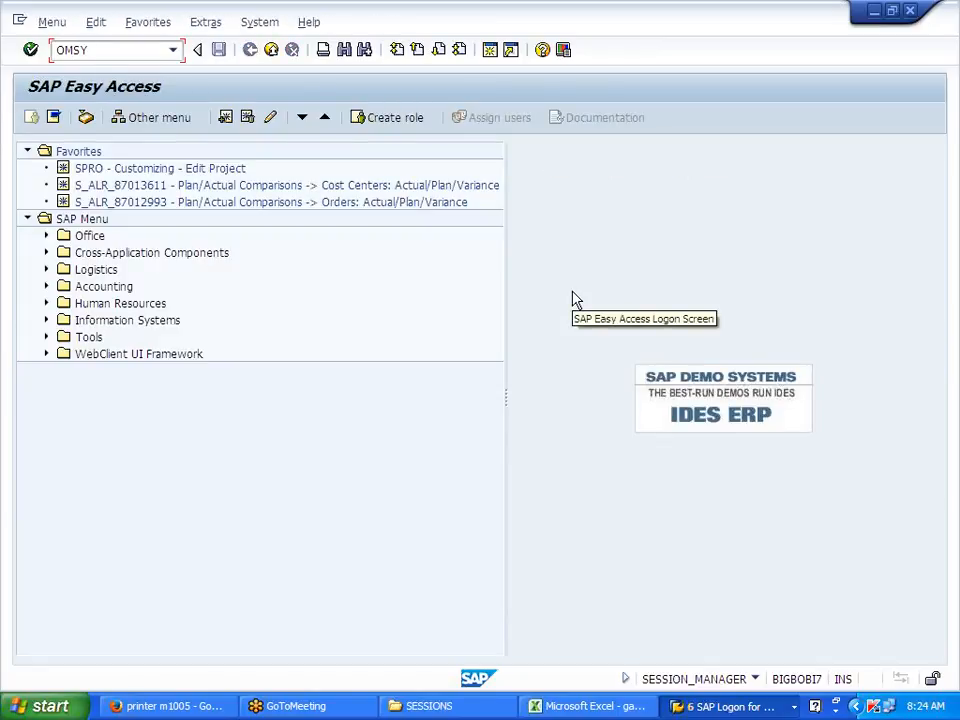
pyautogui.press('Return')
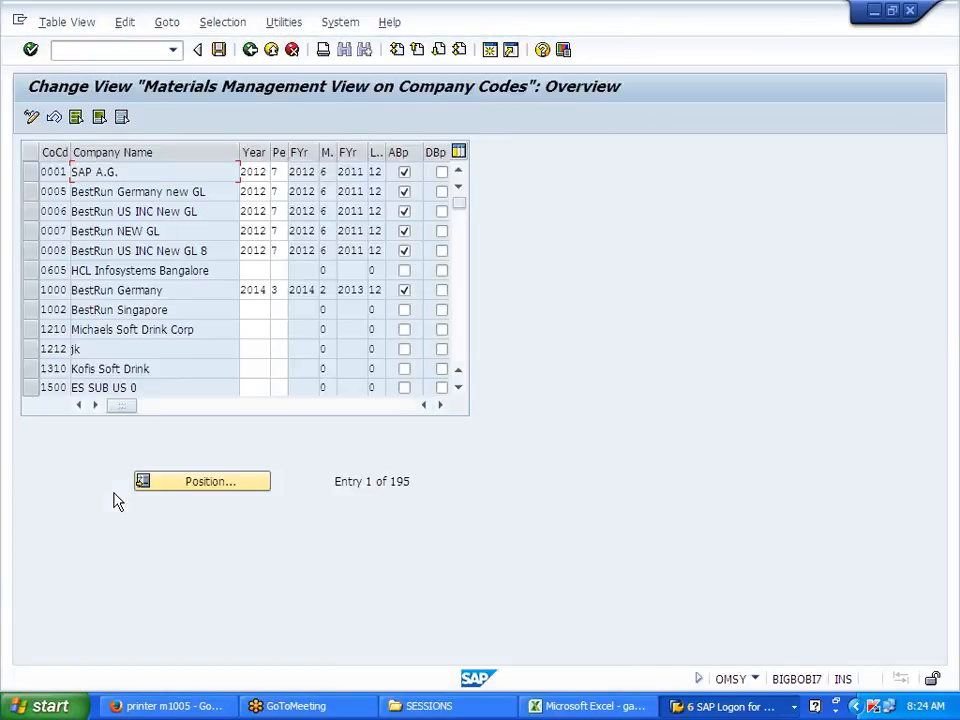
pyautogui.click(243, 486)
pyautogui.write('J700')
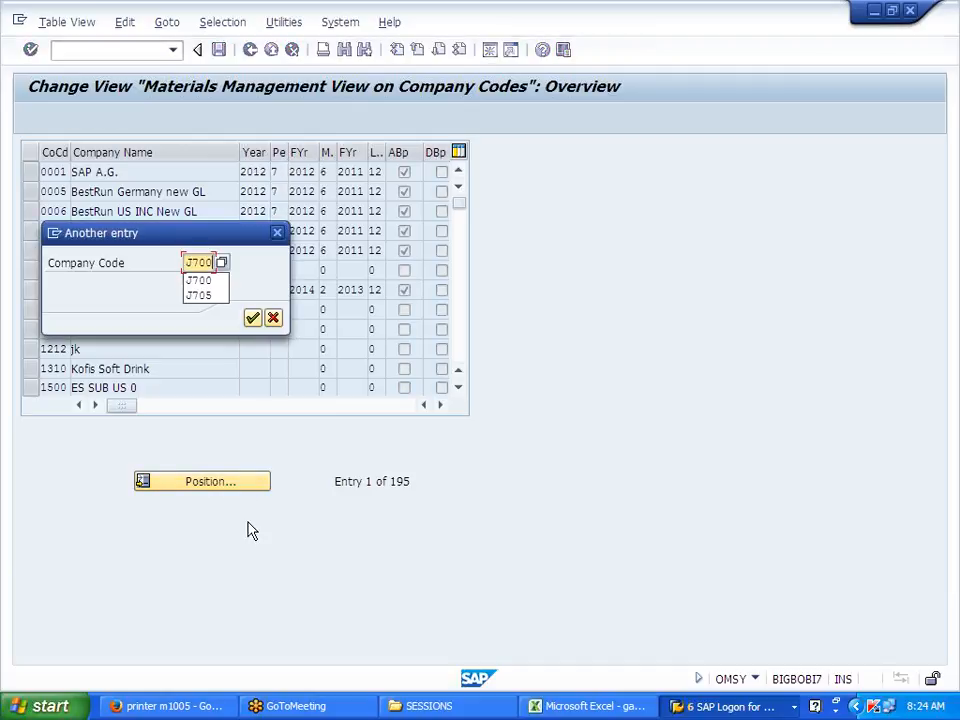
pyautogui.press('Return')
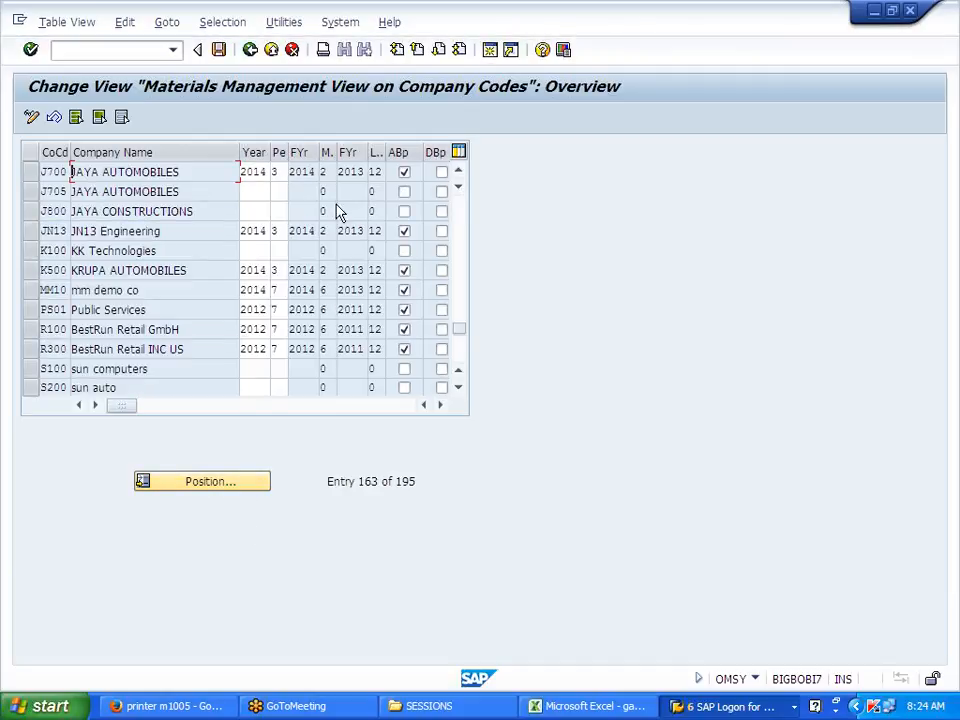
# Step: Try changing J700's period to 4; the initialization warnings reject it, leaving period 3
pyautogui.click(279, 172)
pyautogui.press('BackSpace')
pyautogui.write('4')
pyautogui.press('Return')
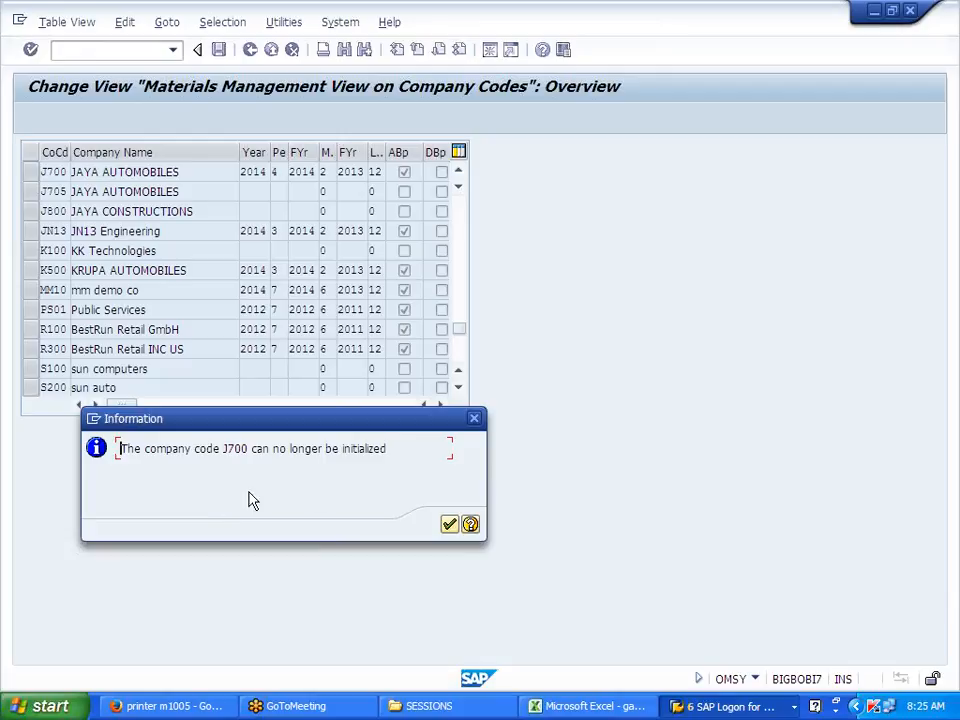
pyautogui.click(457, 527)
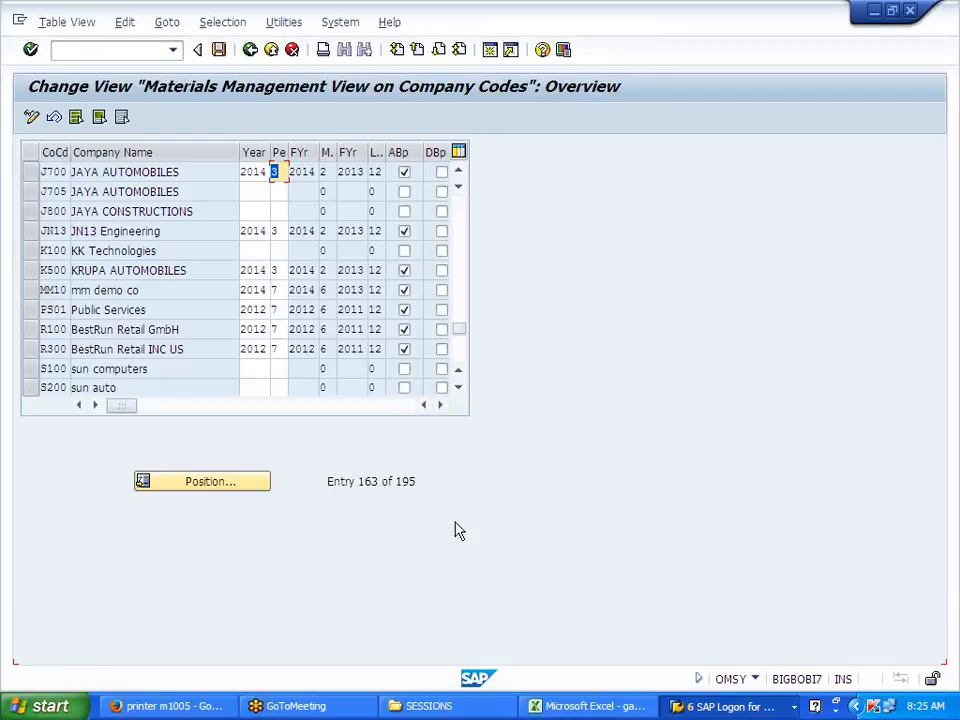
pyautogui.write('4')
pyautogui.press('Return')
pyautogui.click(448, 524)
# Step: In MMPV, enter company code J700, period 4 and fiscal year 2014
pyautogui.click(82, 50)
pyautogui.write('/NMMPV')
pyautogui.press('Return')
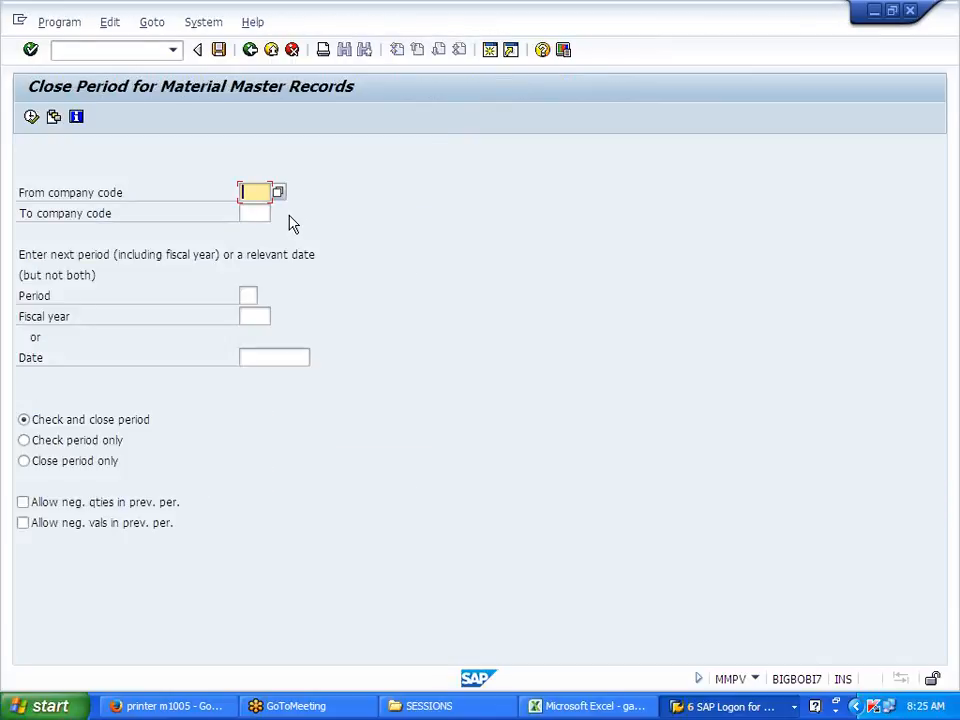
pyautogui.write('J700')
pyautogui.click(252, 296)
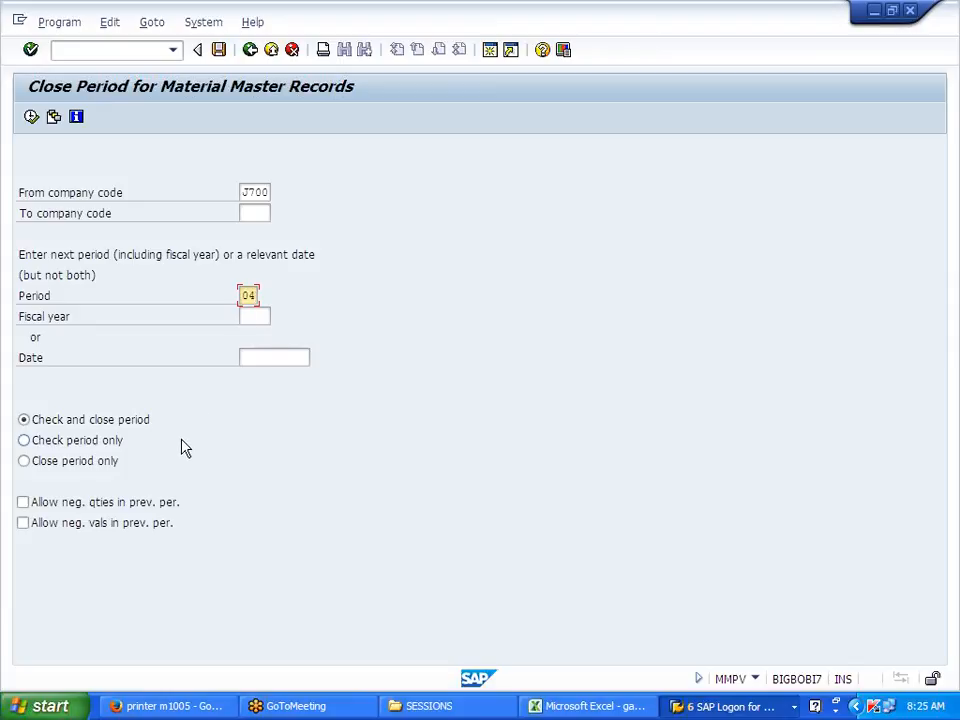
pyautogui.click(262, 316)
pyautogui.write('201')
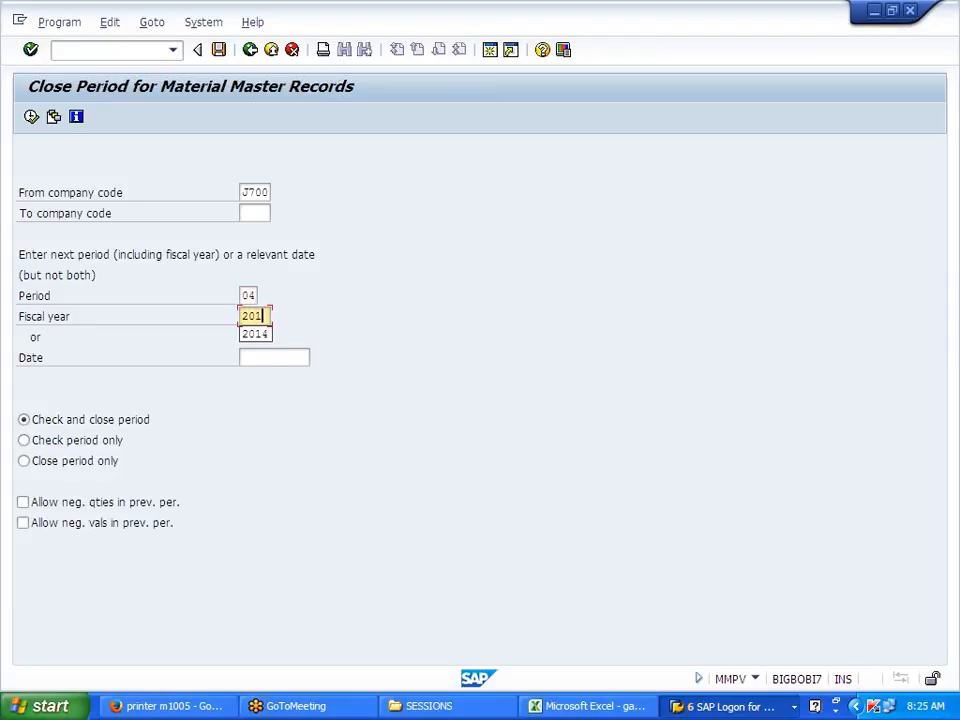
pyautogui.write('3')
pyautogui.press('Return')
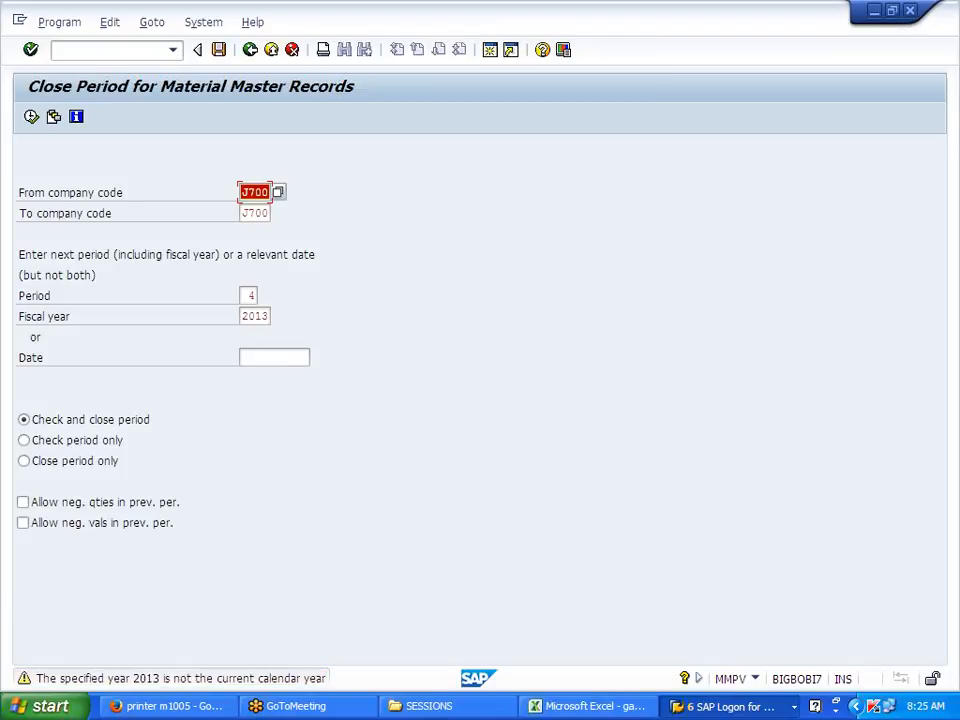
pyautogui.click(264, 316)
pyautogui.write('4')
pyautogui.press('Return')
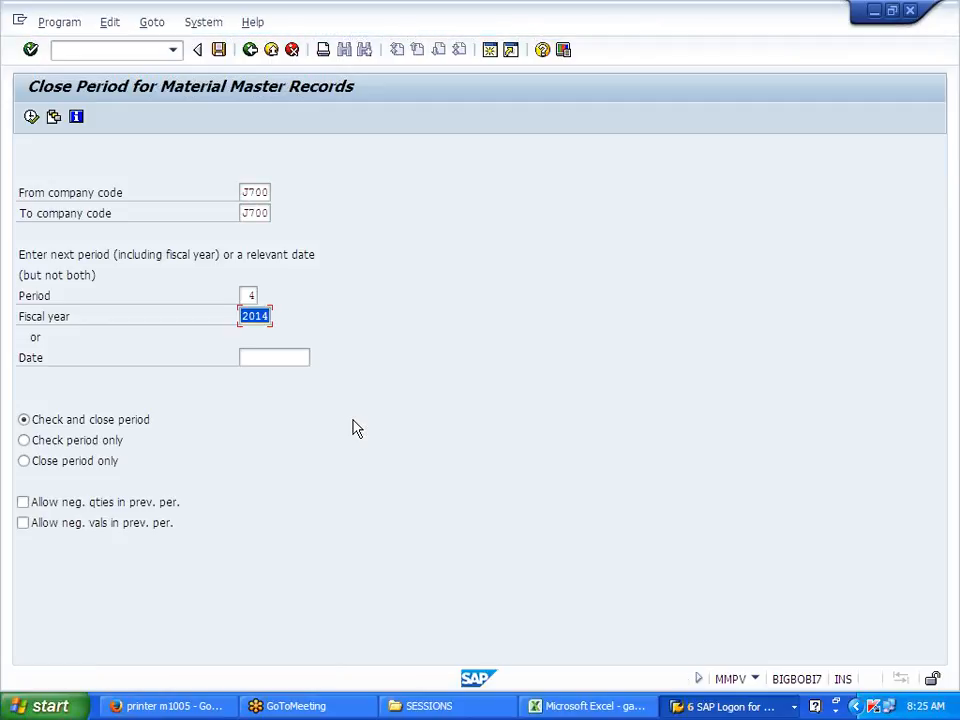
# Step: Execute the closing into 04/2014 and copy the log's mode text
pyautogui.click(31, 116)
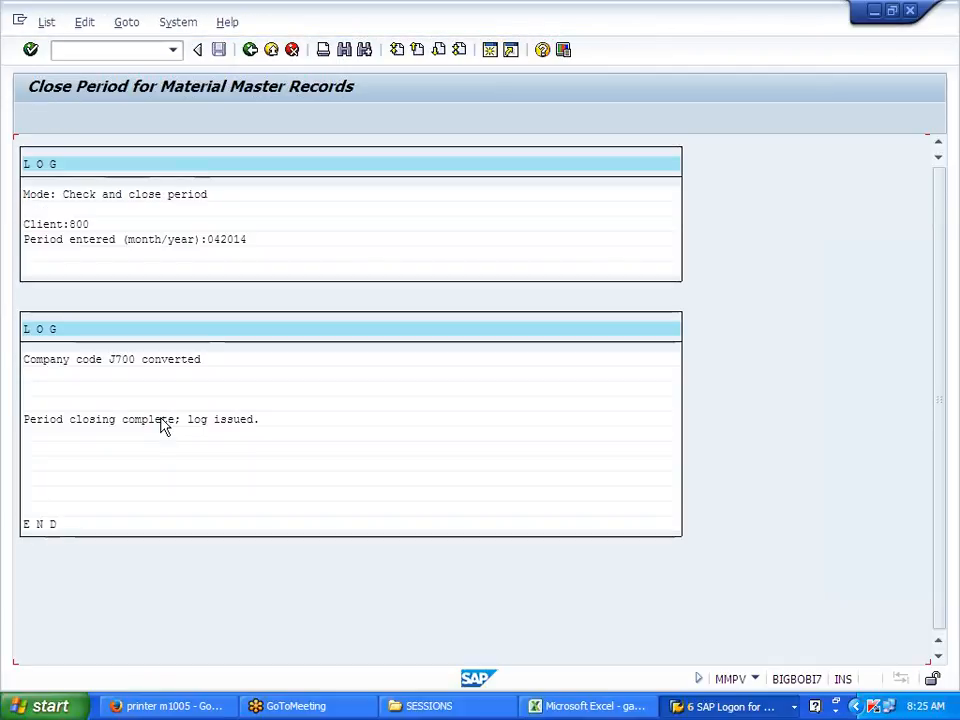
pyautogui.moveTo(64, 196); pyautogui.dragTo(229, 198)
pyautogui.hotkey('ctrl', 'c')
pyautogui.click(108, 50)
pyautogui.write('/N')
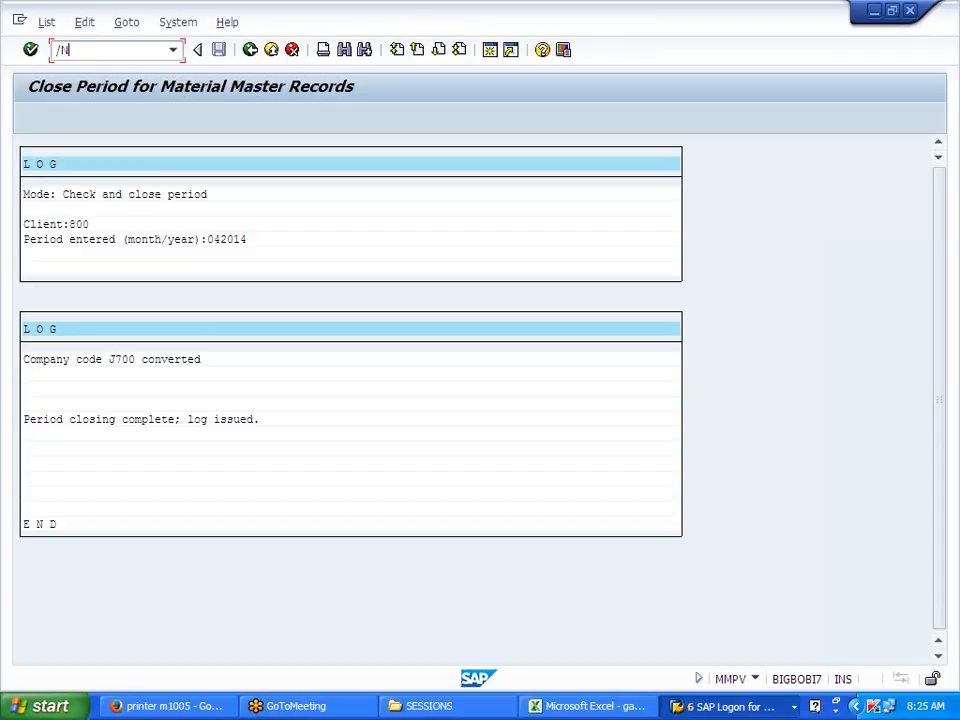
pyautogui.write('OMSY')
# Step: In OMSY, verify company code J700 now shows period 4 of 2014, then leave the table
pyautogui.press('Return')
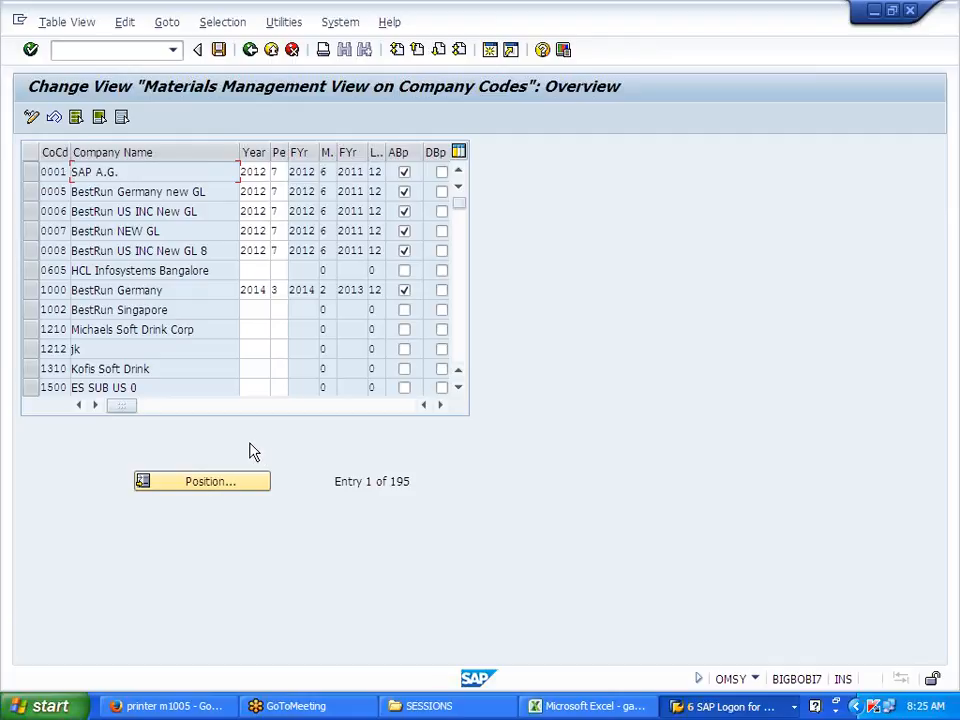
pyautogui.click(216, 483)
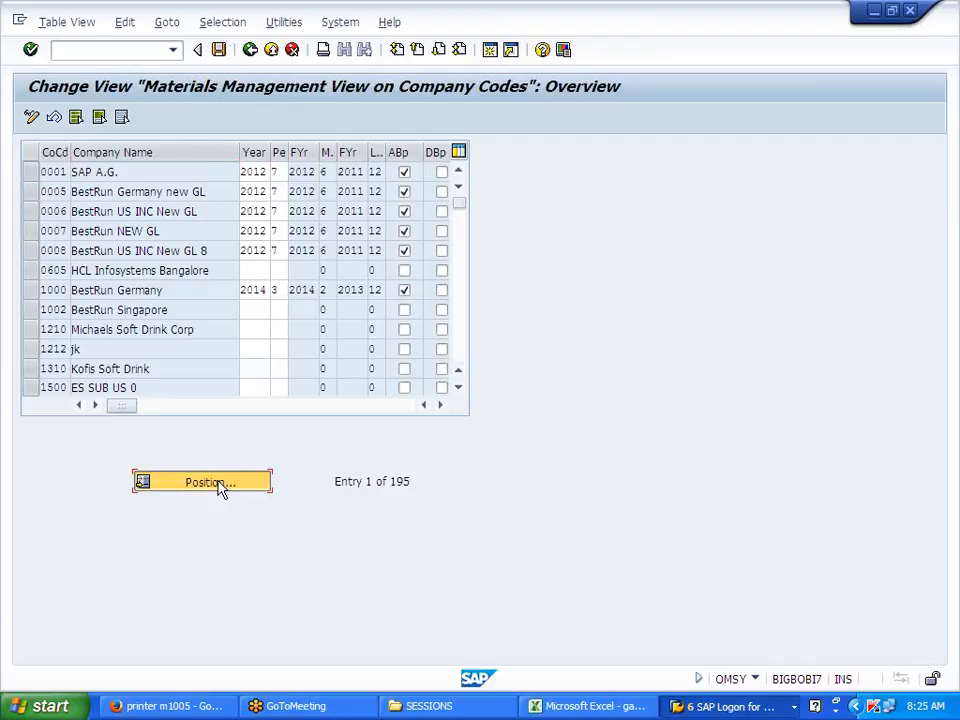
pyautogui.write('J700')
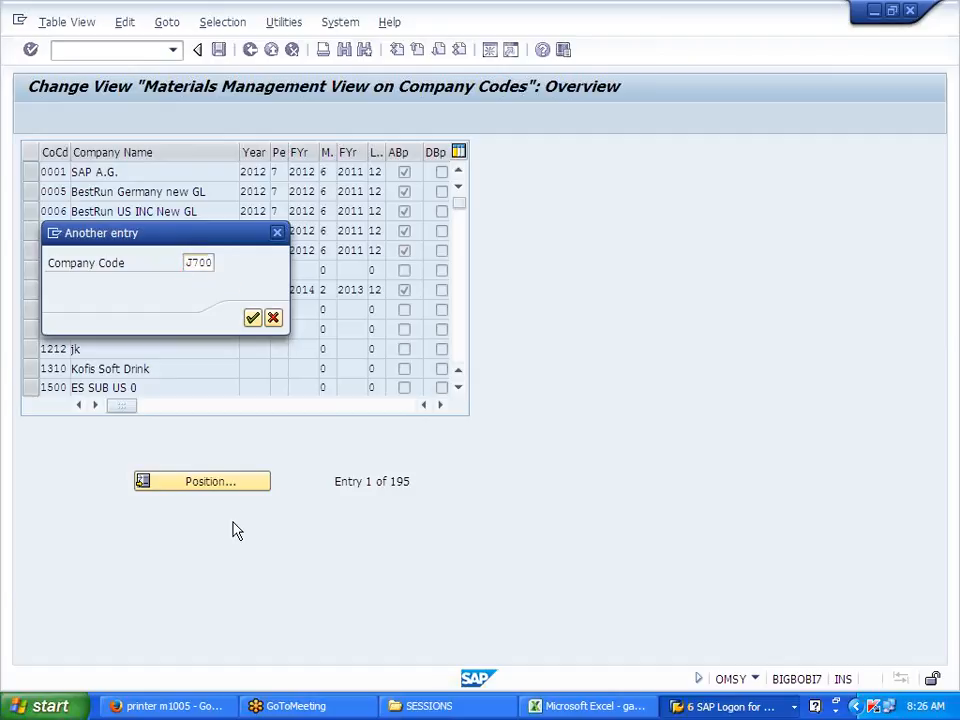
pyautogui.press('Return')
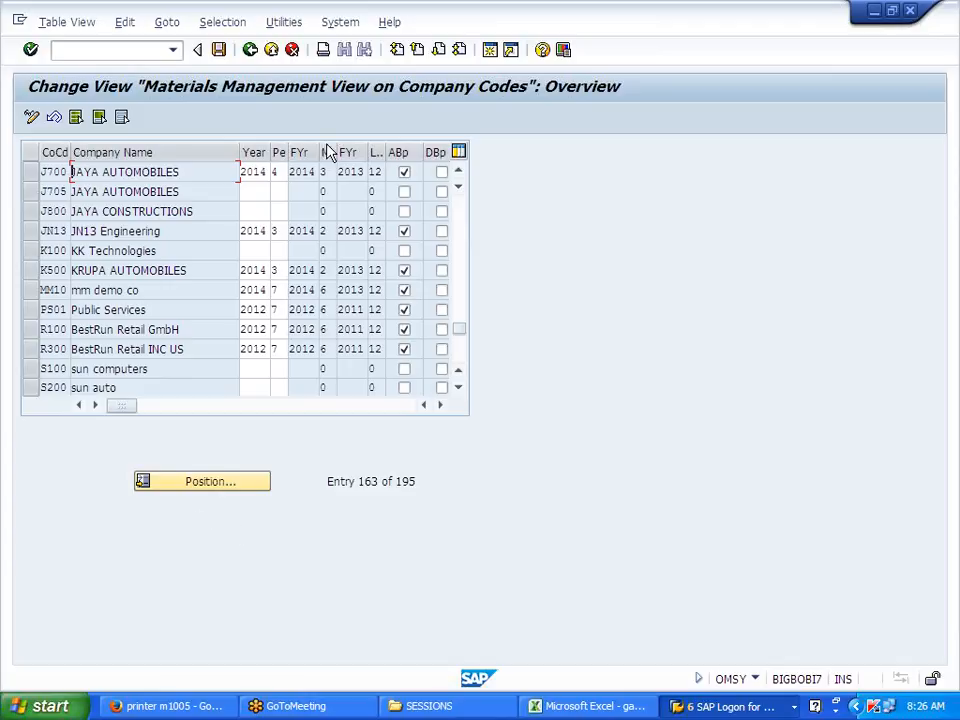
pyautogui.doubleClick(275, 172)
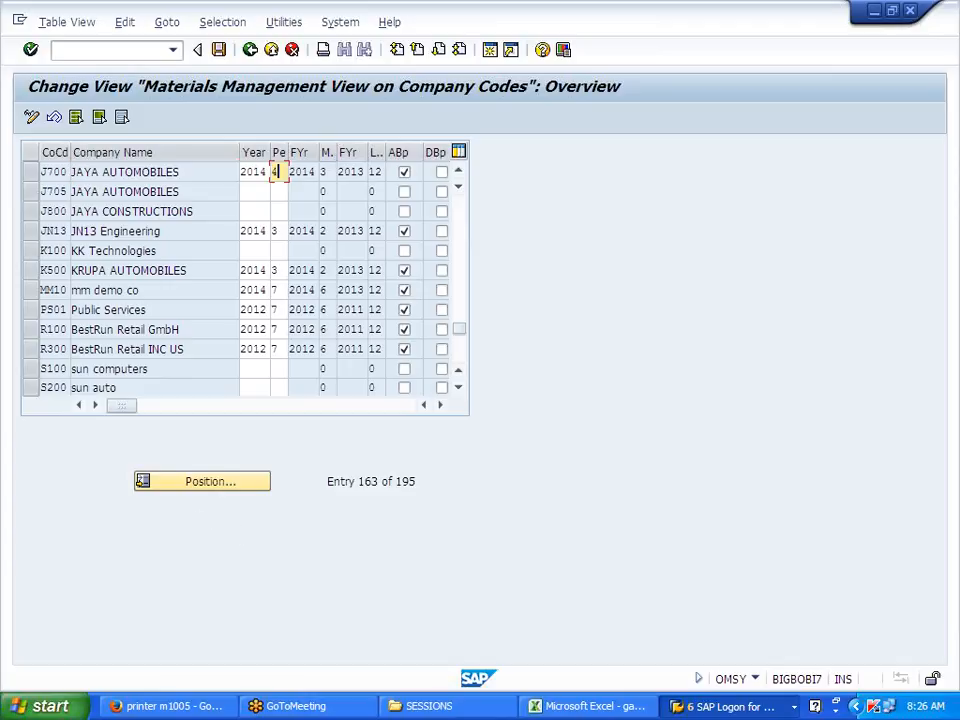
pyautogui.click(250, 52)
# Step: Bring back the J700FG goods receipt and check it, getting 'Document is O.K.'
pyautogui.hotkey('alt', 'Tab')
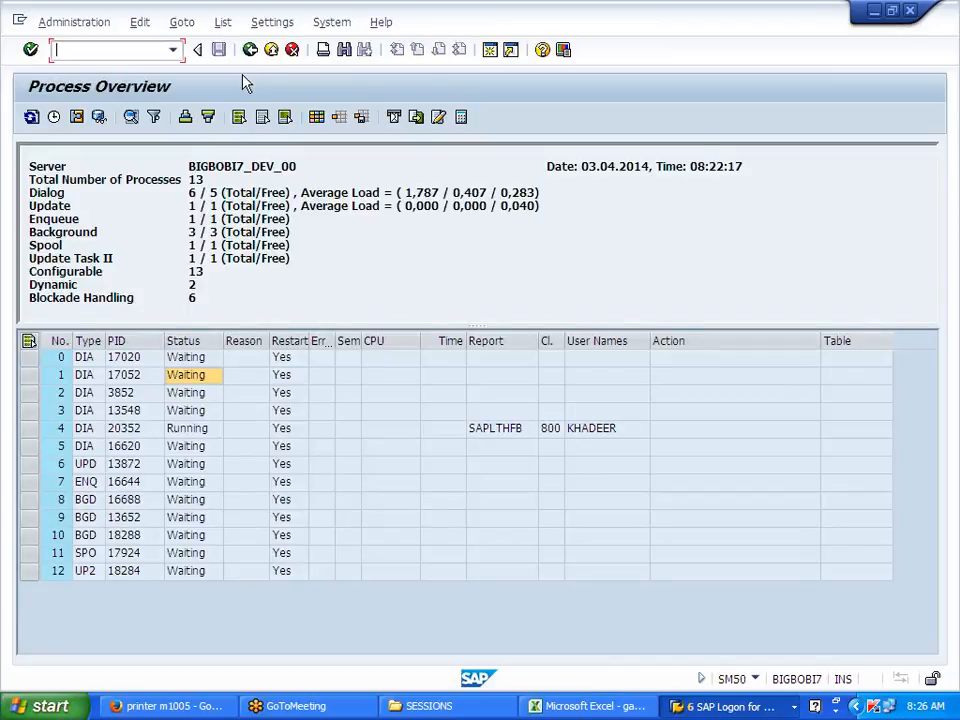
pyautogui.hotkey('alt', 'Tab')
pyautogui.press('Tab')
pyautogui.press('Tab')
pyautogui.press('Tab')
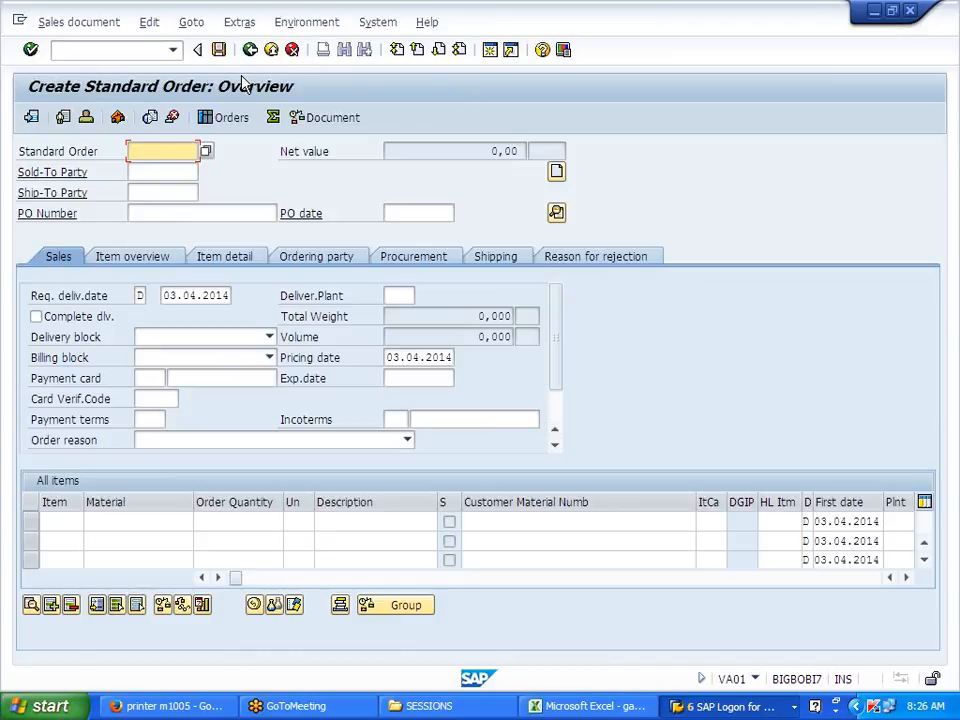
pyautogui.click(565, 707)
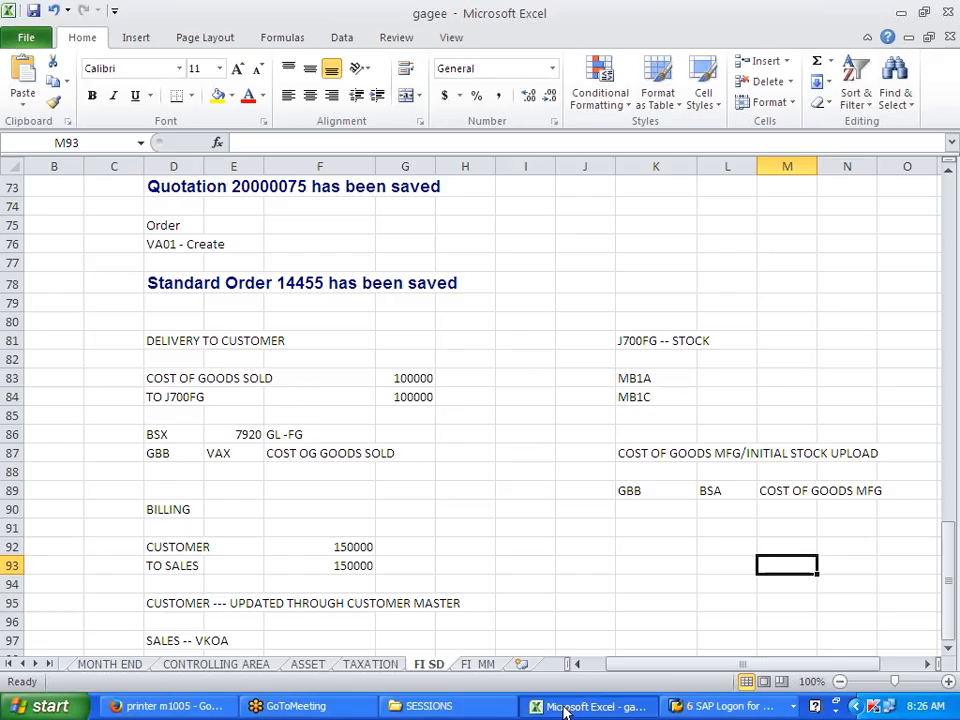
pyautogui.click(795, 707)
pyautogui.click(797, 588)
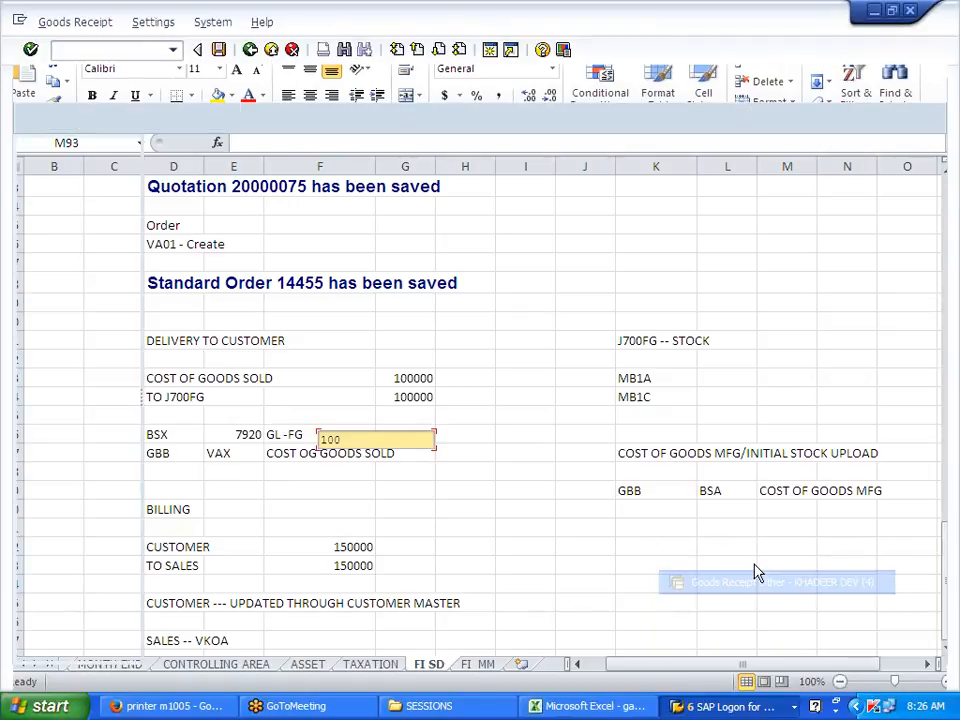
pyautogui.click(215, 125)
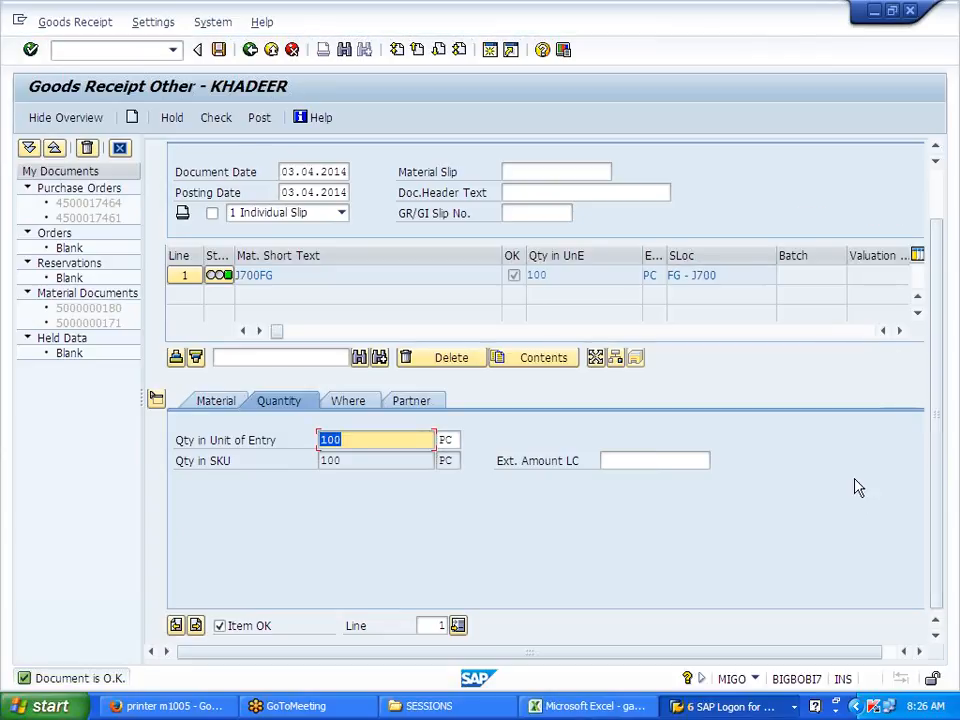
# Step: Review movement type 561 and reference Other, recheck, then post; number range 49 for RF_BELEG J700 is missing
pyautogui.scroll(2, 945, 440)
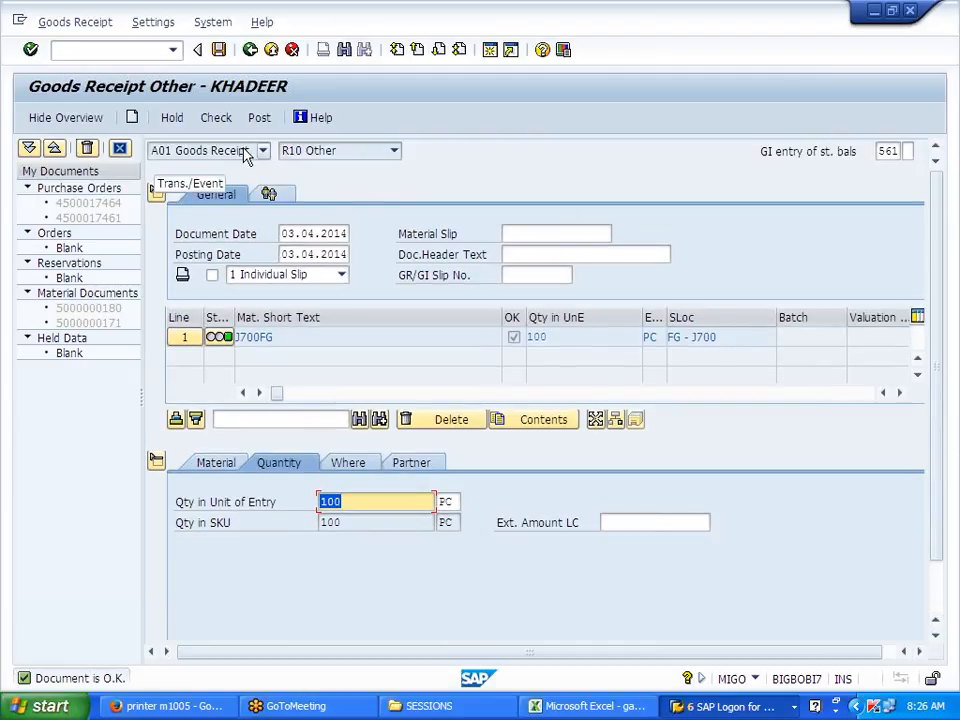
pyautogui.moveTo(760, 152); pyautogui.dragTo(899, 151)
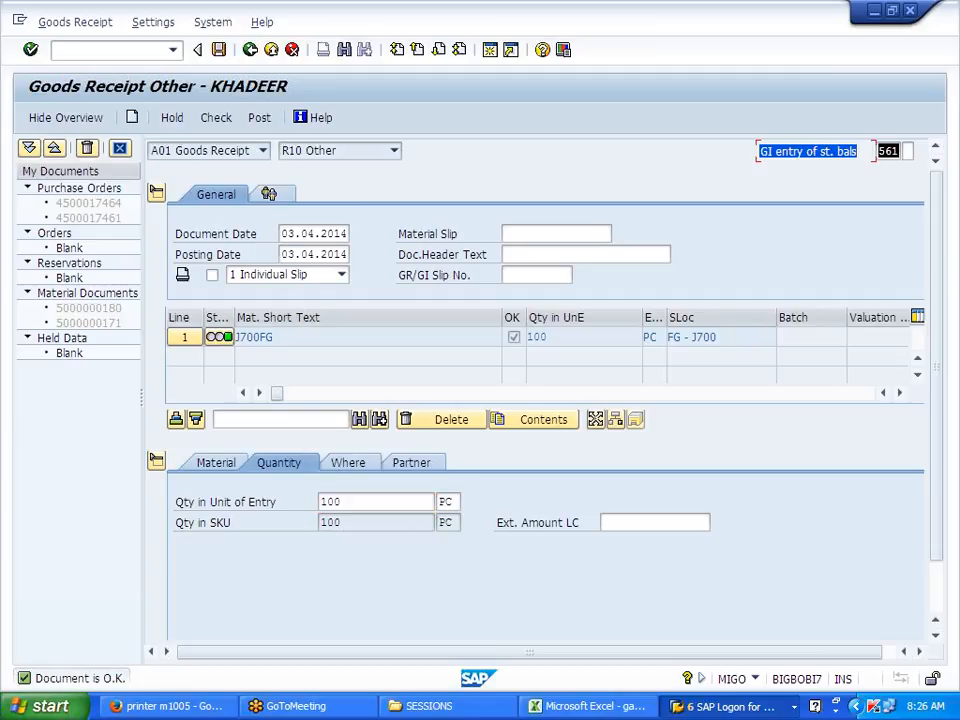
pyautogui.click(547, 151)
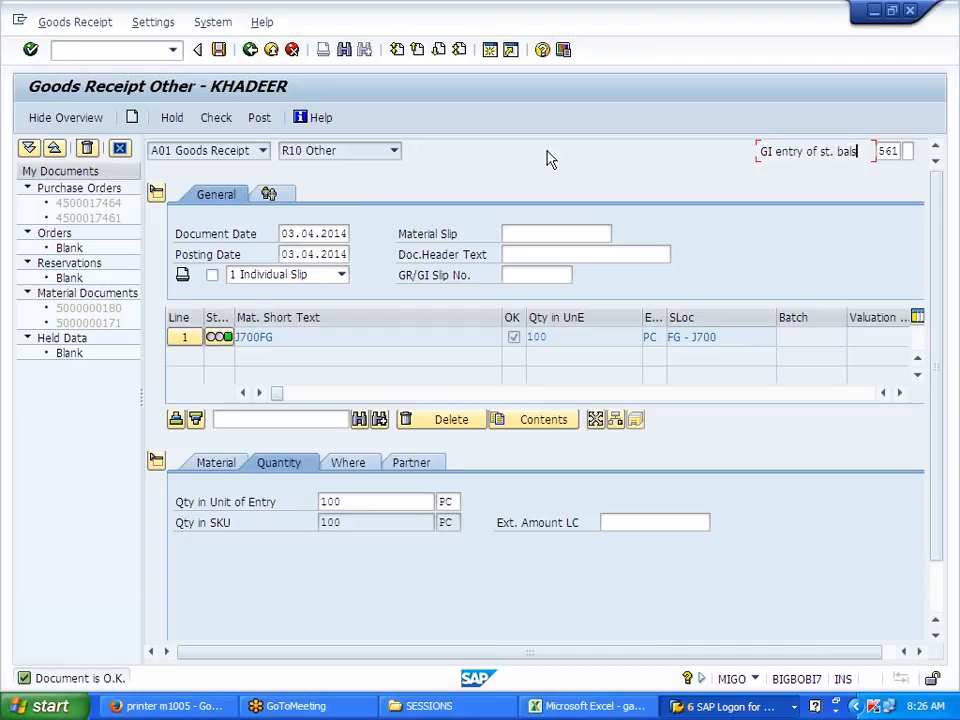
pyautogui.click(394, 152)
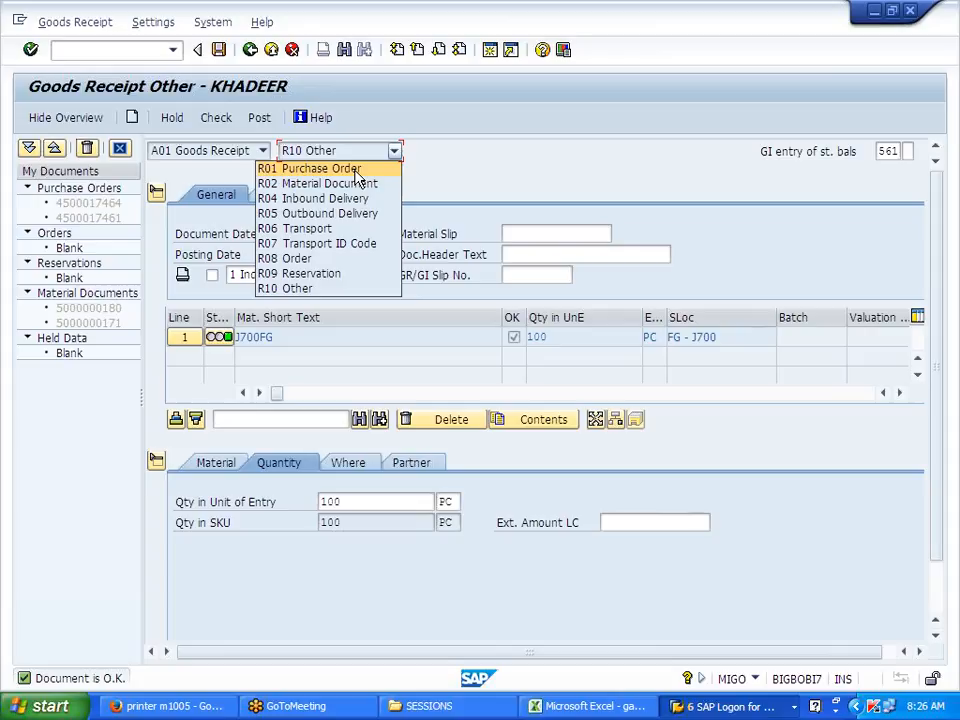
pyautogui.click(475, 171)
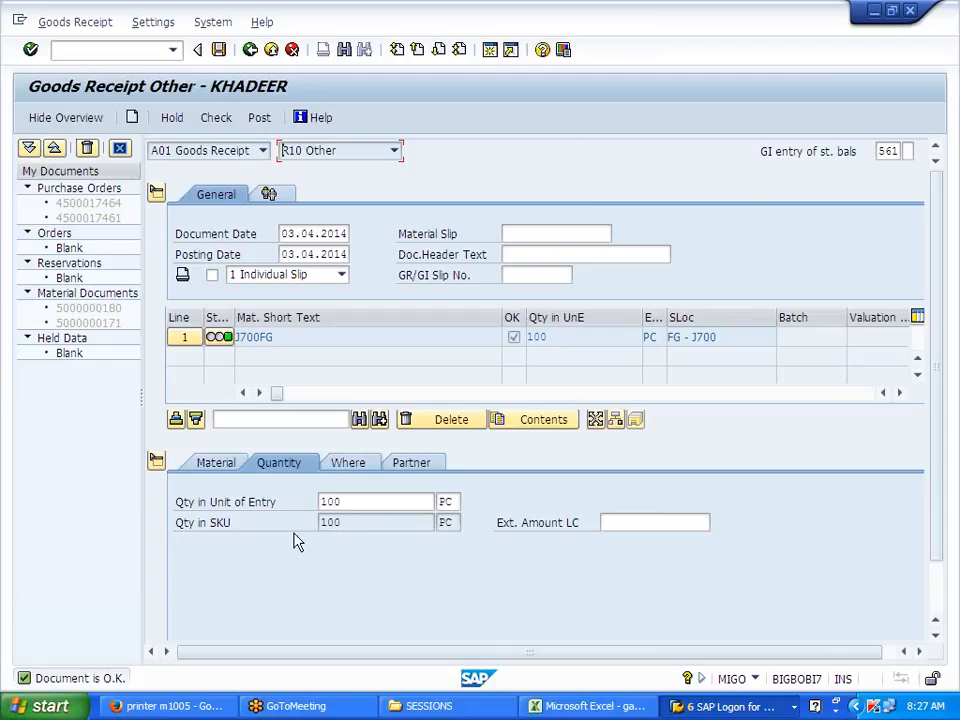
pyautogui.click(220, 122)
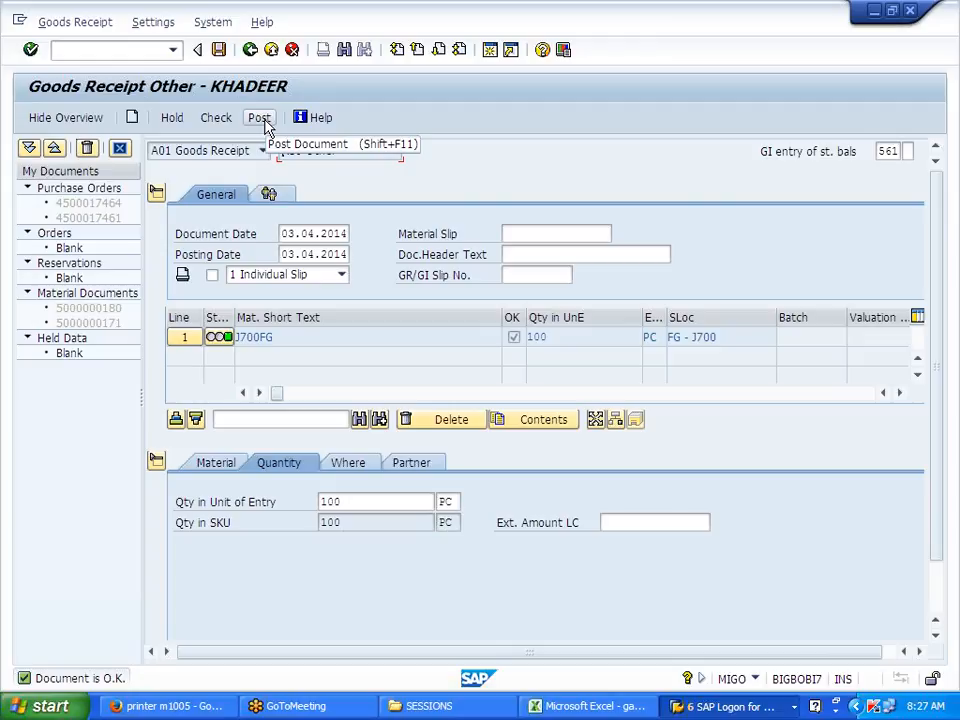
pyautogui.click(264, 121)
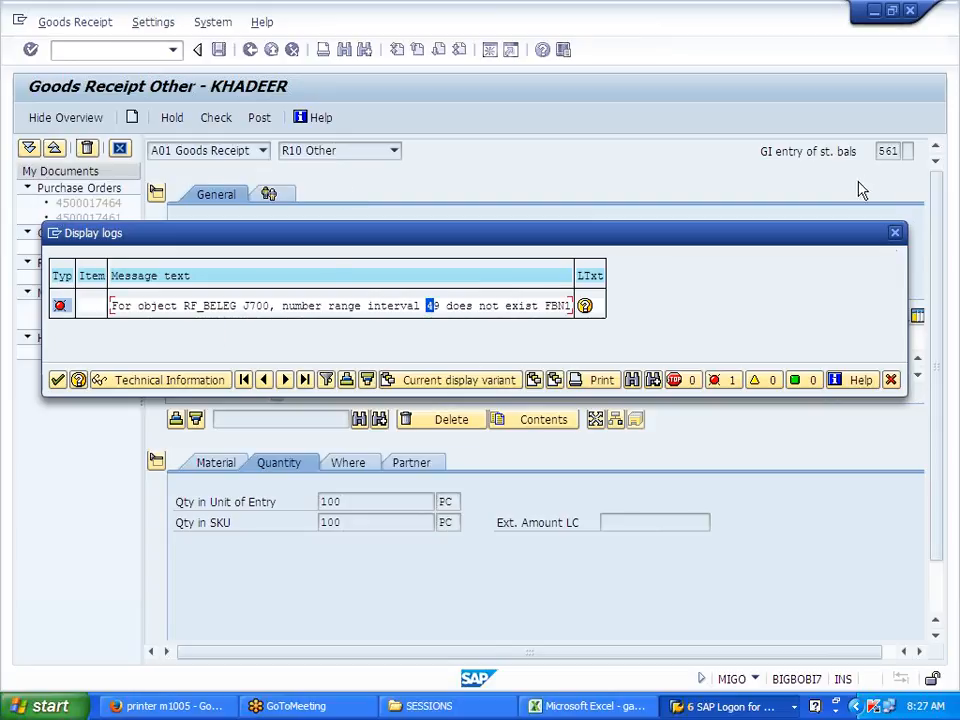
# Step: Close the posting error log and open FBN1 number range intervals for company code J700 in a new session
pyautogui.click(895, 234)
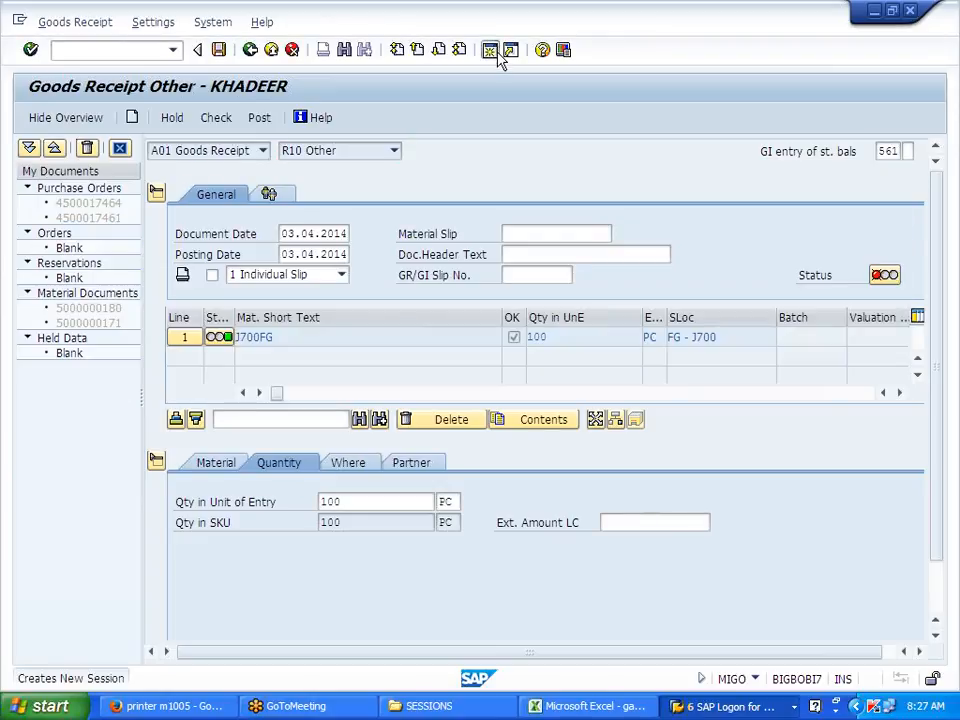
pyautogui.hotkey('ctrl', 'n')
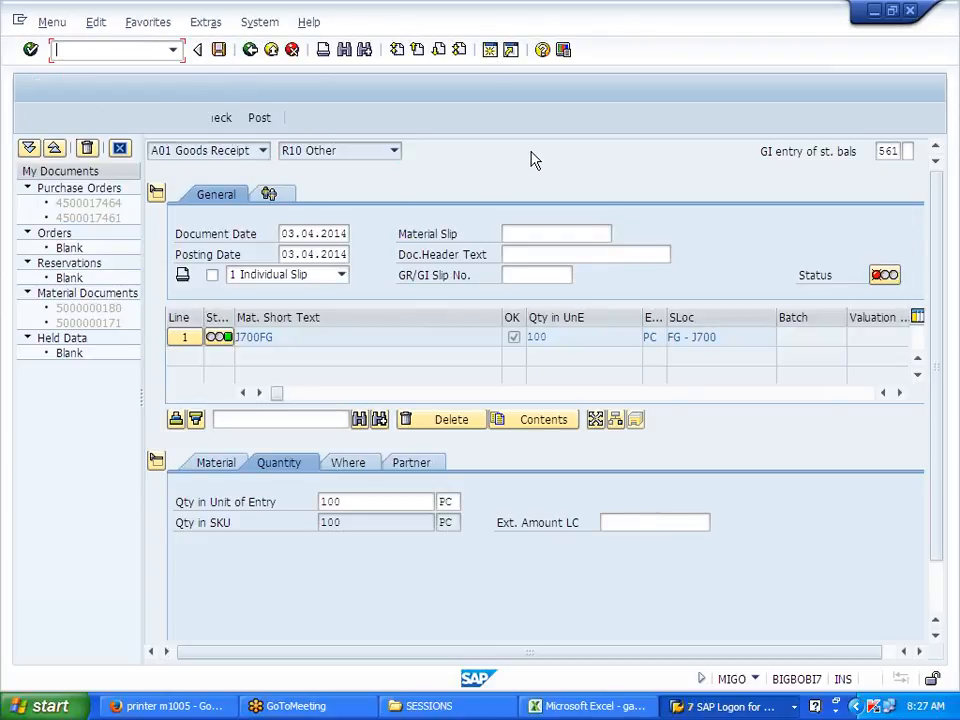
pyautogui.write('FBN1')
pyautogui.press('Return')
pyautogui.press('BackSpace')
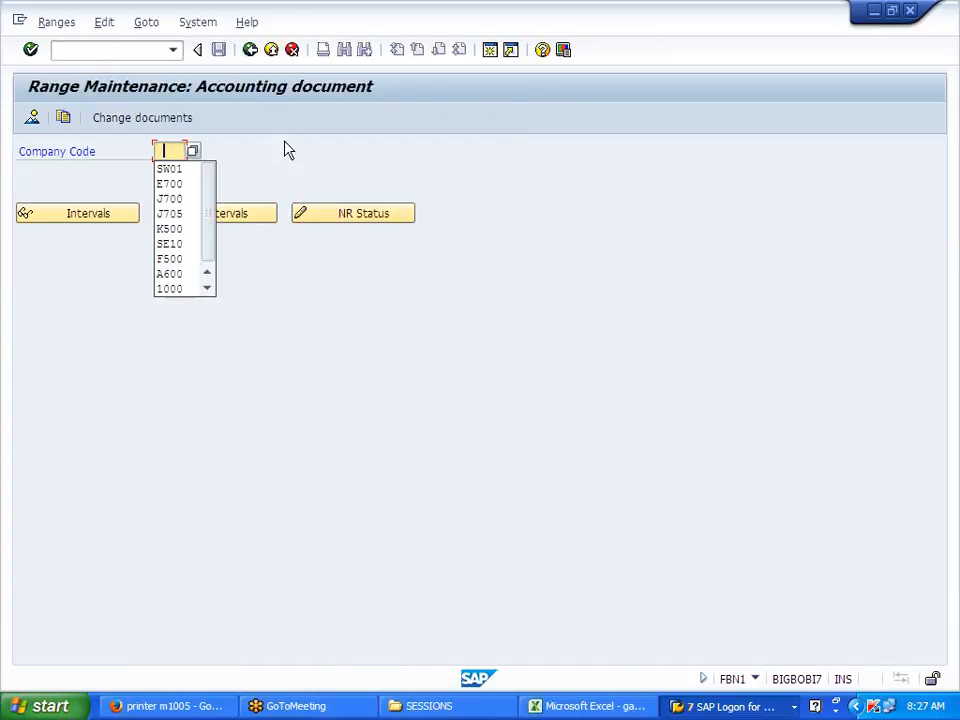
pyautogui.click(176, 199)
pyautogui.click(252, 216)
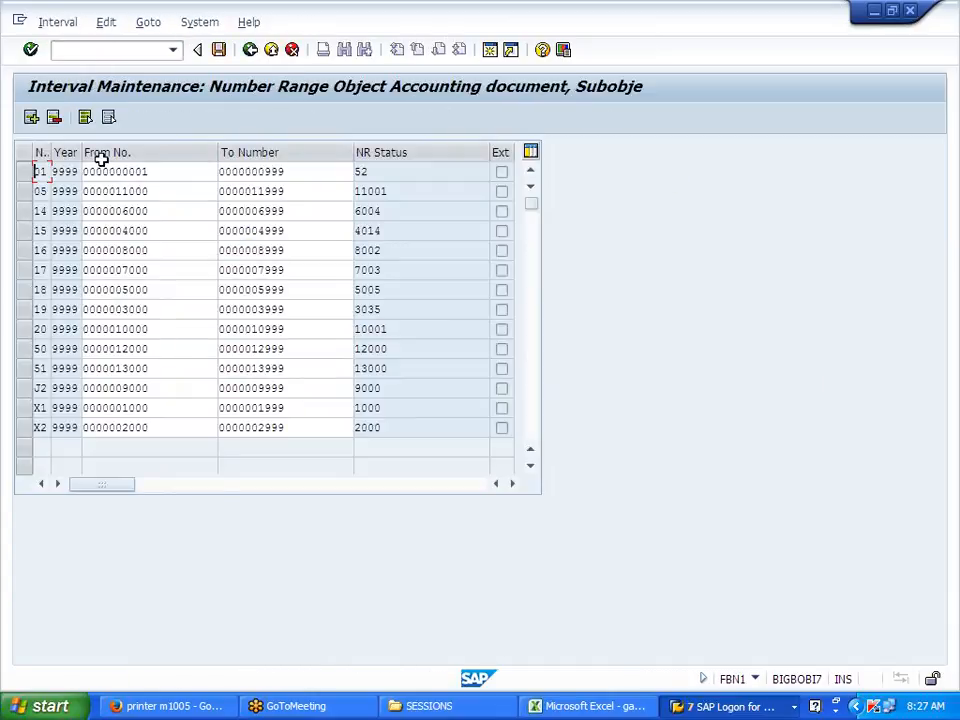
# Step: Add interval 49 for year 9999 covering 14000–14999, save it and confirm the transport notice
pyautogui.click(31, 119)
pyautogui.write('49')
pyautogui.press('Tab')
pyautogui.write('9999')
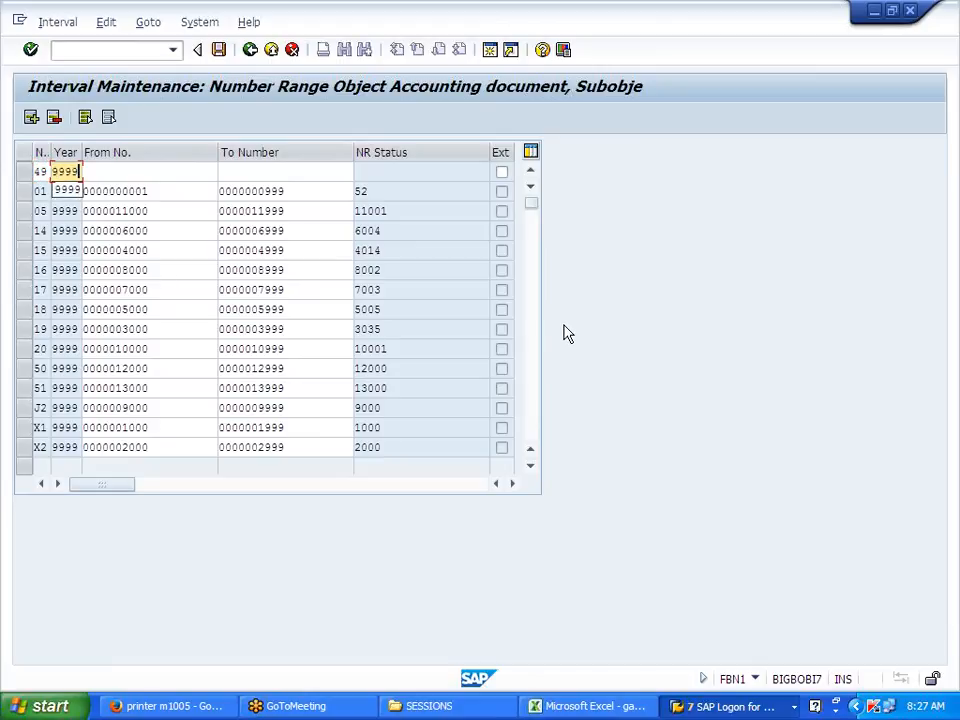
pyautogui.press('Tab')
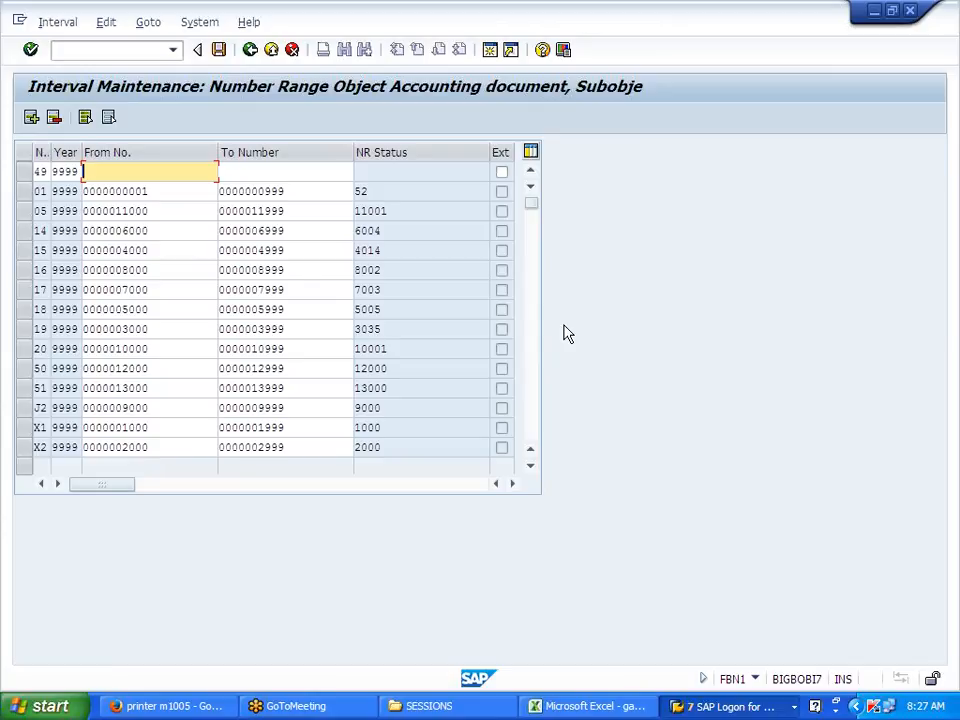
pyautogui.write('14000')
pyautogui.press('Tab')
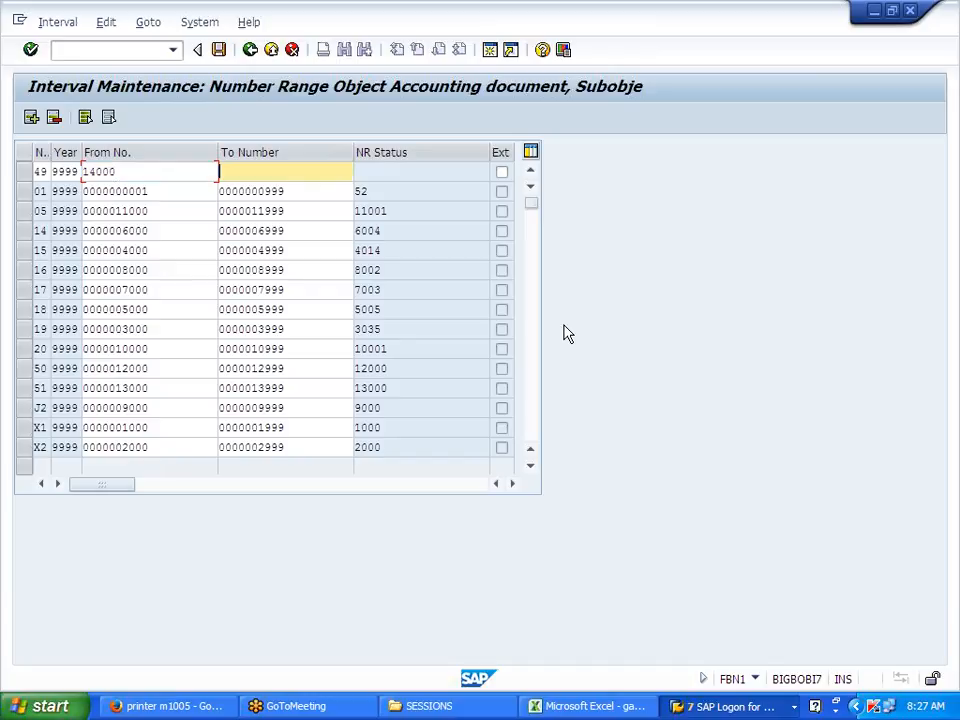
pyautogui.write('14999')
pyautogui.press('Return')
pyautogui.click(219, 50)
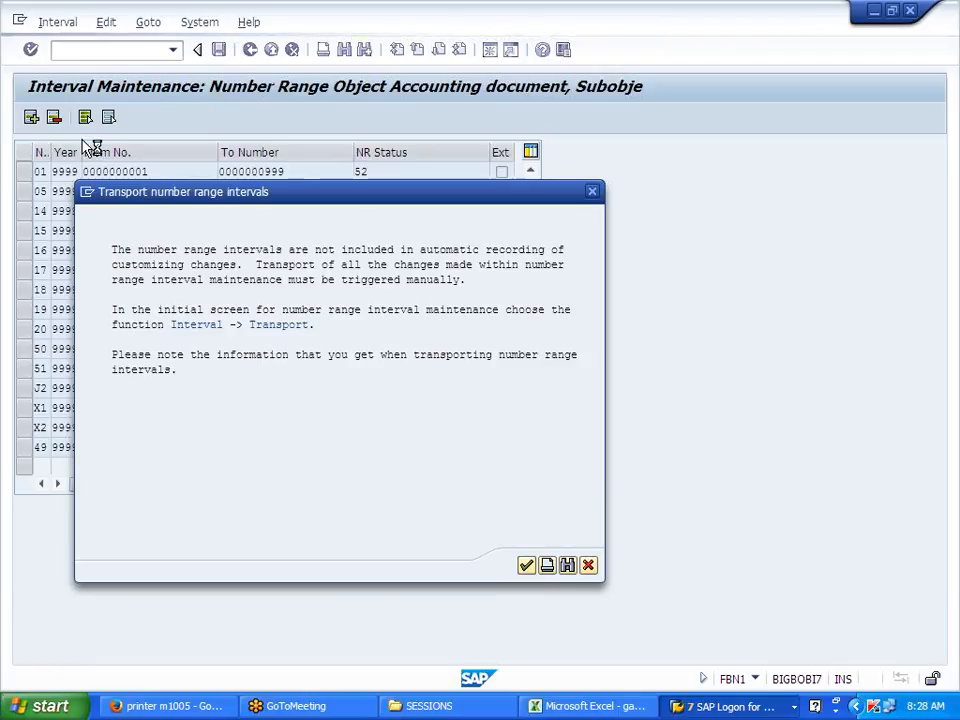
pyautogui.press('Return')
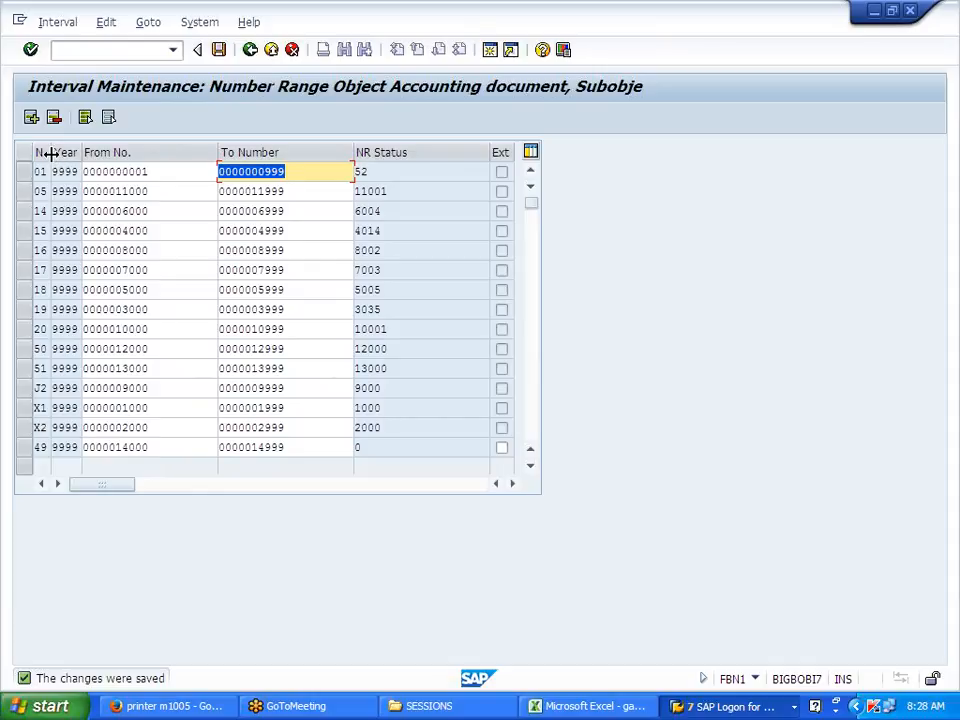
pyautogui.moveTo(47, 152); pyautogui.dragTo(86, 154)
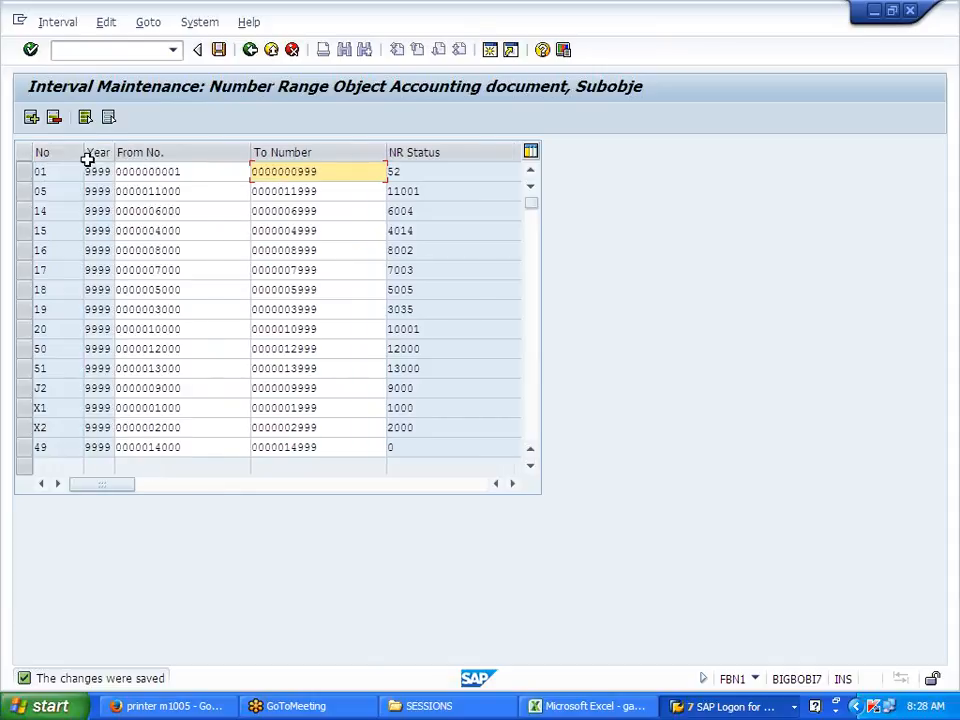
pyautogui.click(251, 54)
pyautogui.click(251, 54)
pyautogui.hotkey('alt', 'Tab')
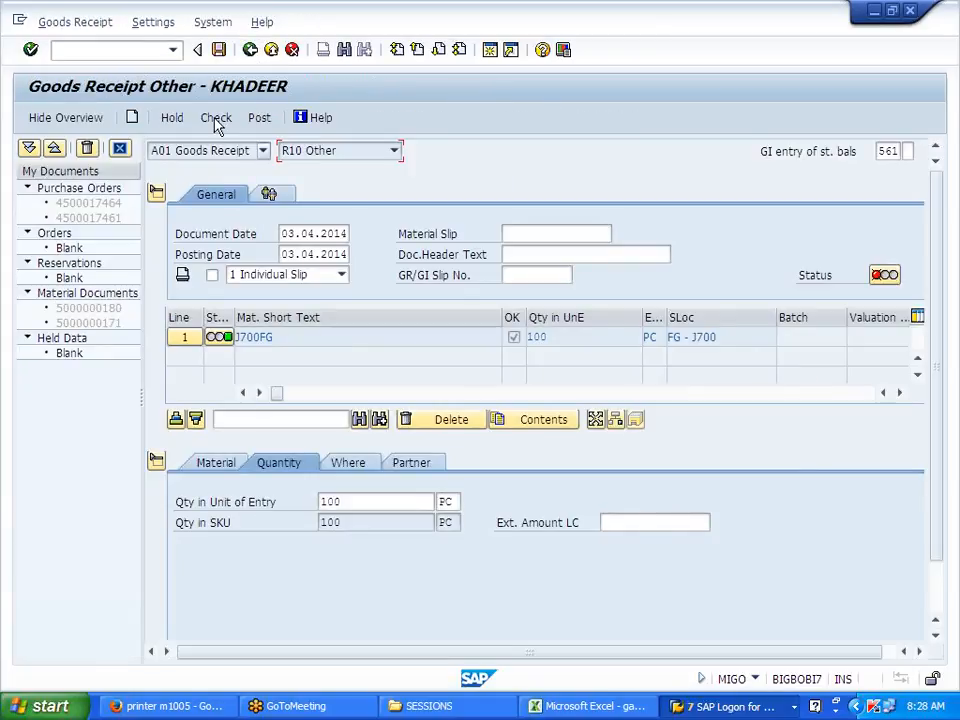
pyautogui.click(216, 122)
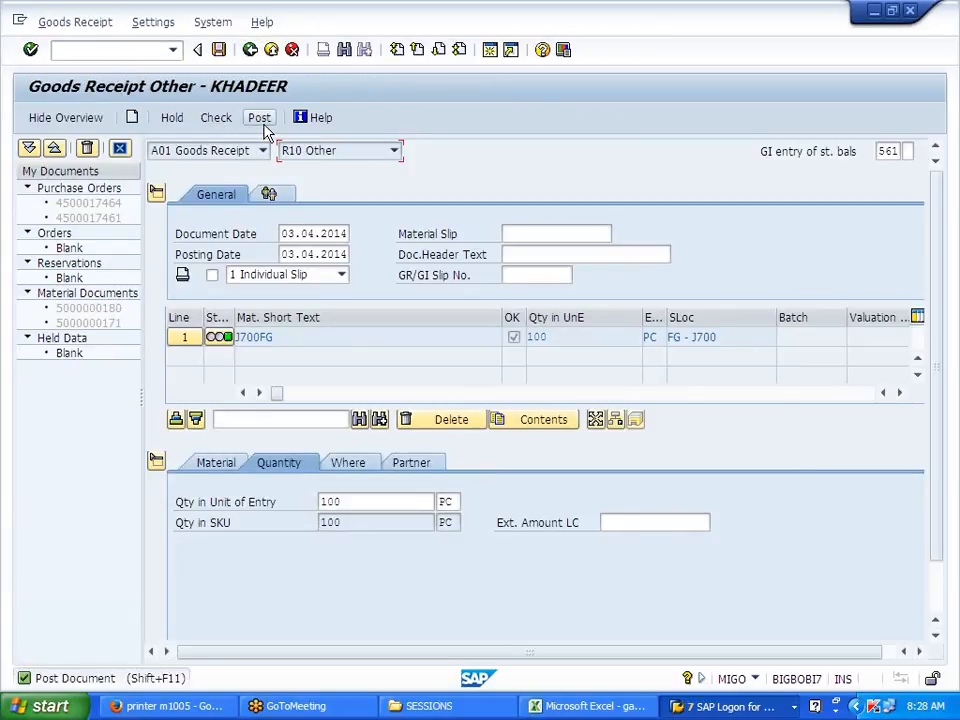
pyautogui.click(261, 120)
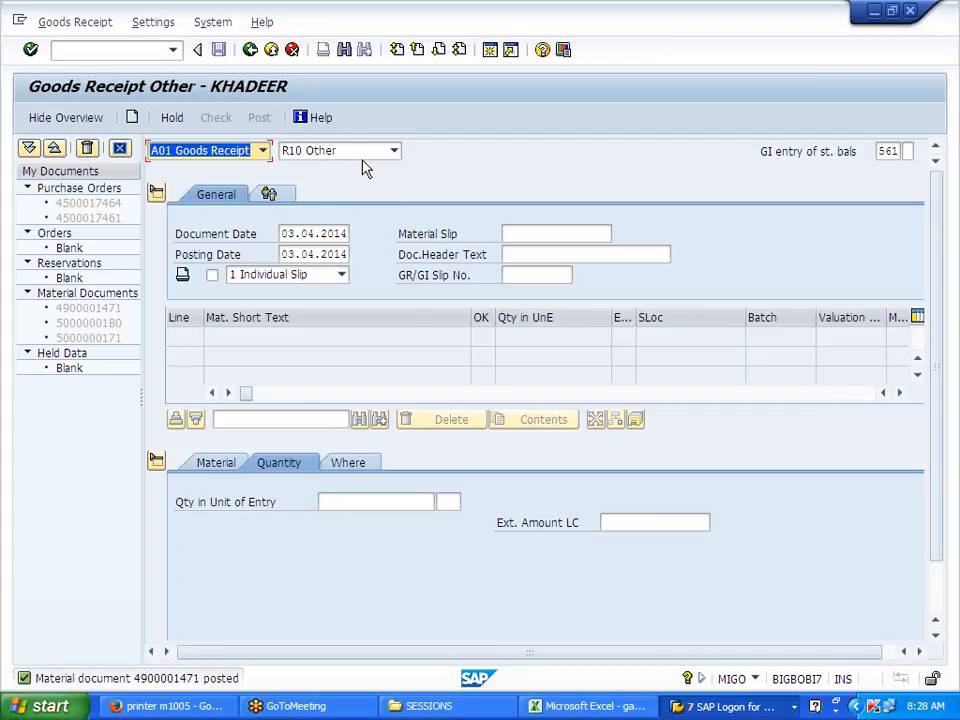
pyautogui.click(262, 151)
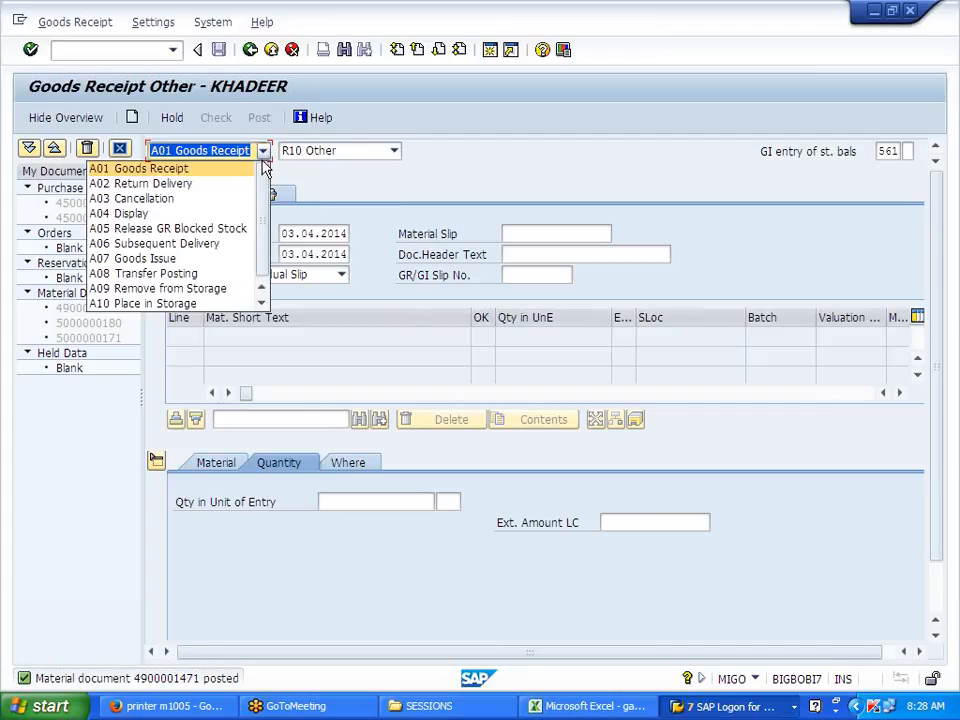
pyautogui.click(231, 221)
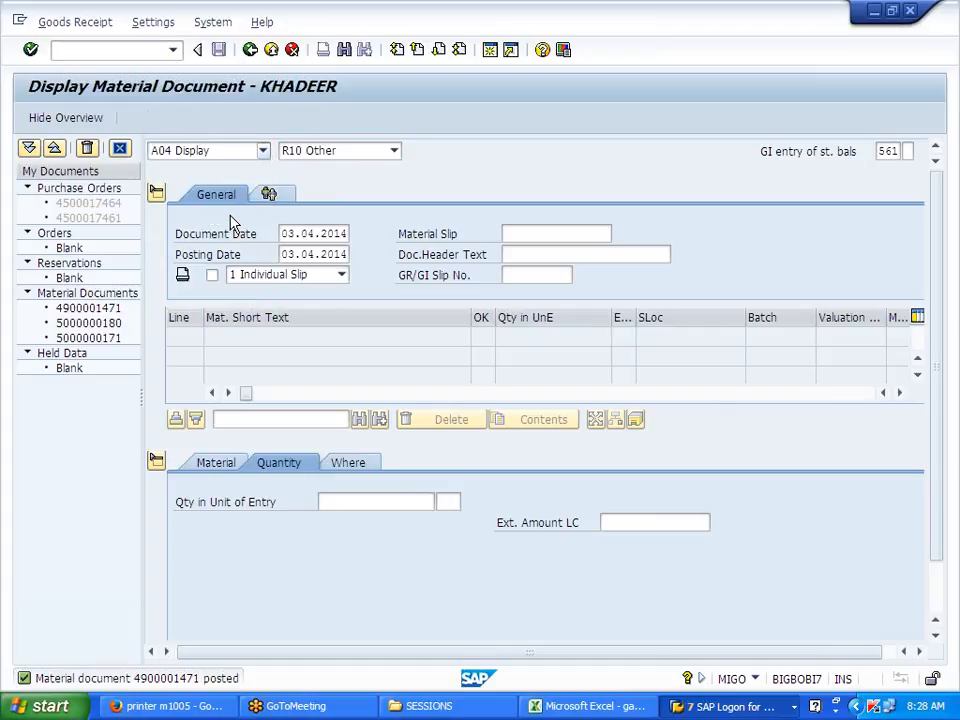
pyautogui.click(543, 152)
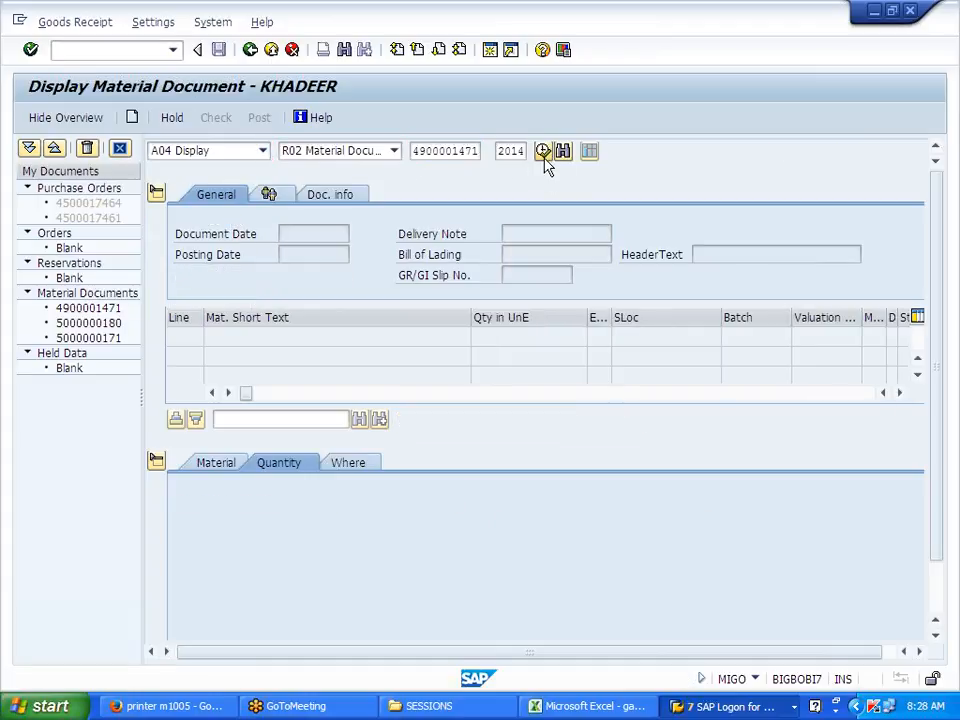
pyautogui.click(361, 196)
pyautogui.click(731, 236)
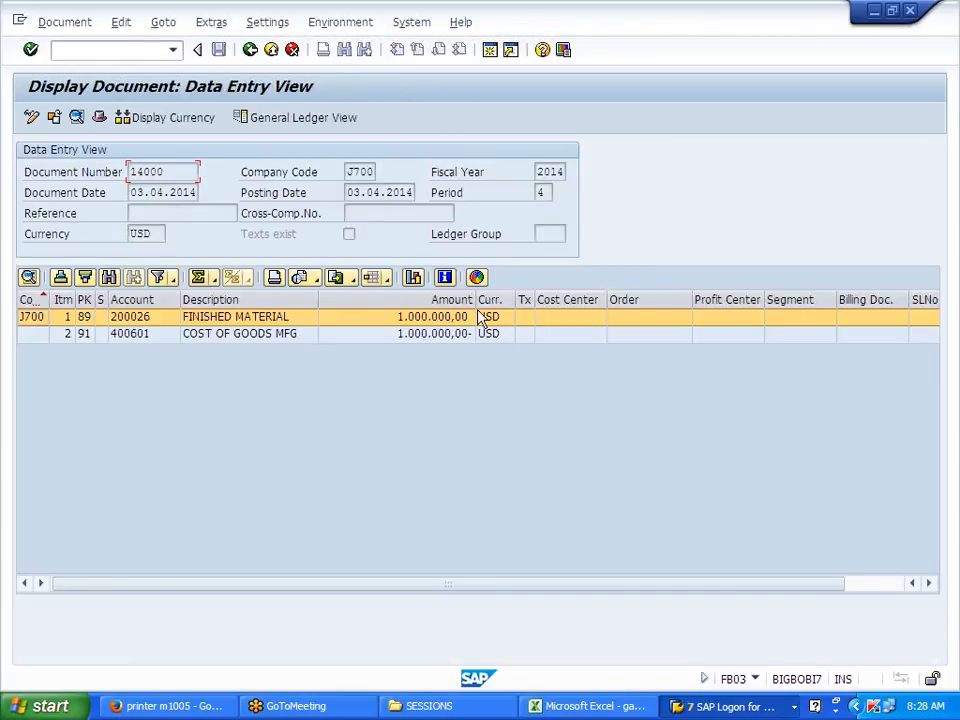
pyautogui.click(438, 336)
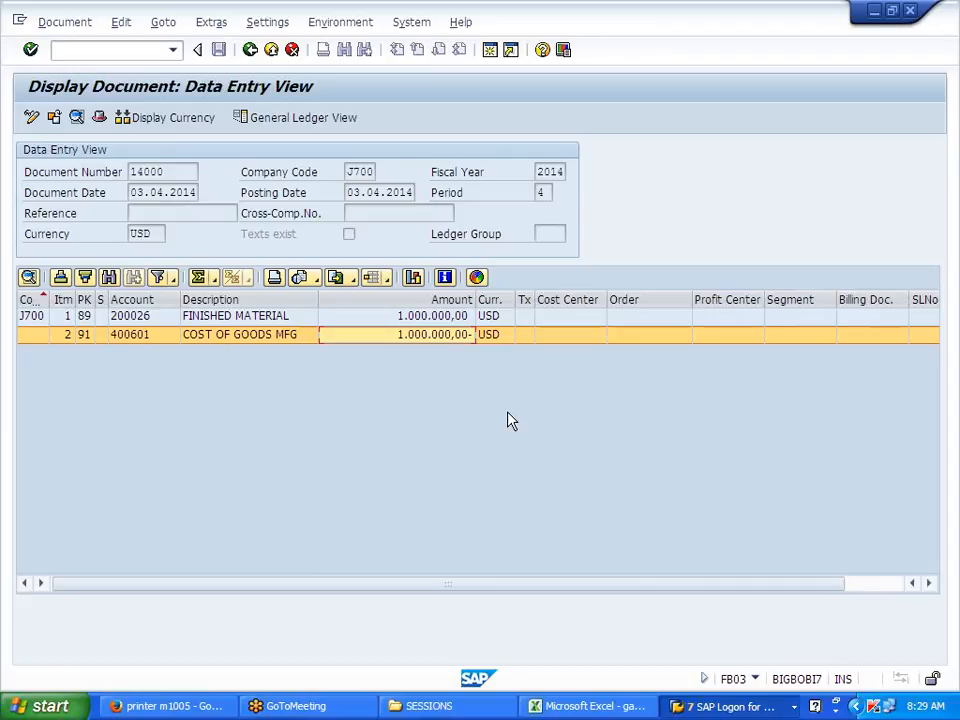
pyautogui.click(250, 49)
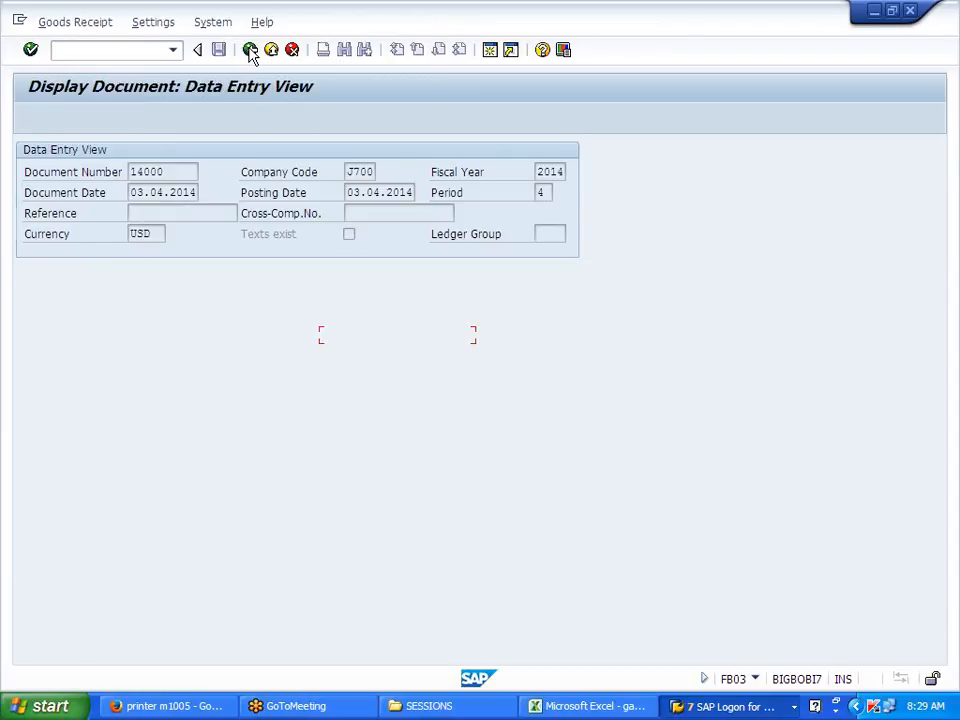
# Step: Run the J700FG stock overview, showing 100,000 unrestricted at storage location JFG, then return to Easy Access
pyautogui.click(250, 49)
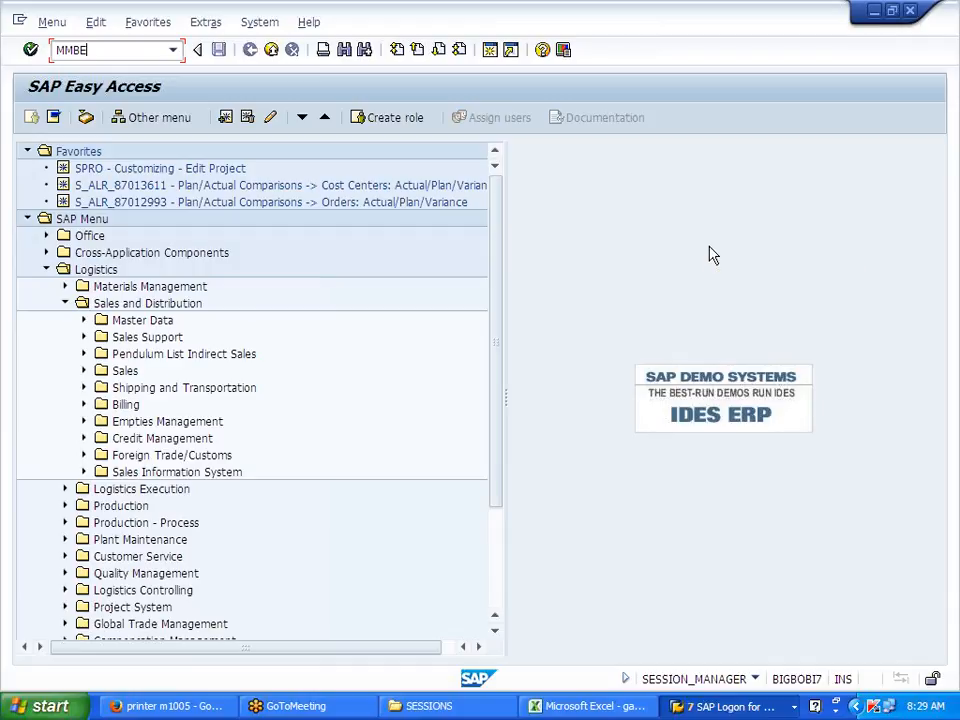
pyautogui.press('Return')
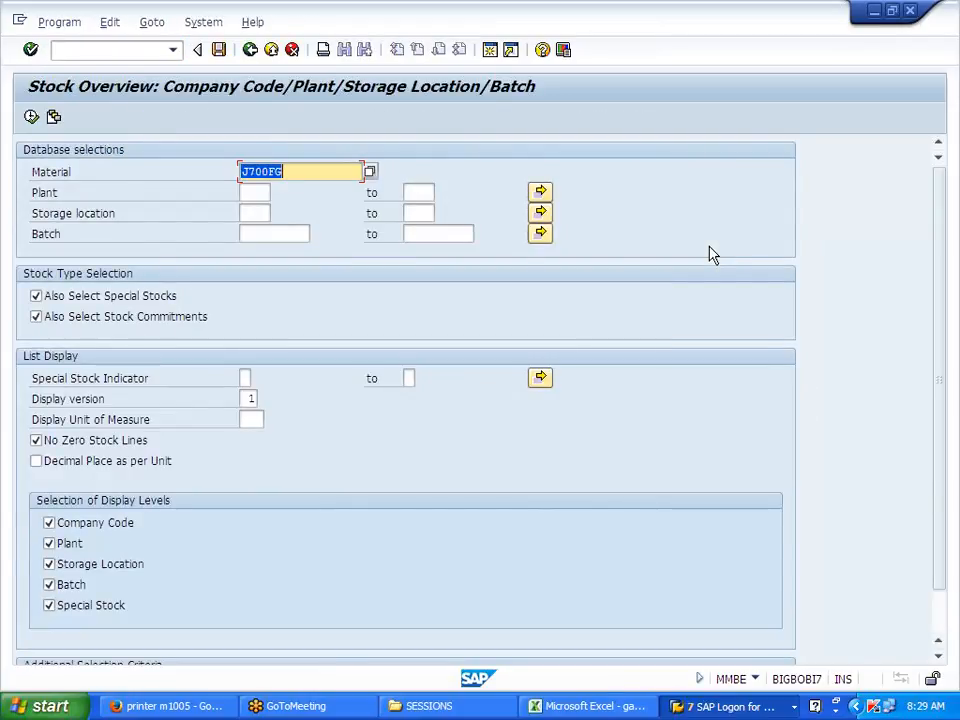
pyautogui.click(252, 192)
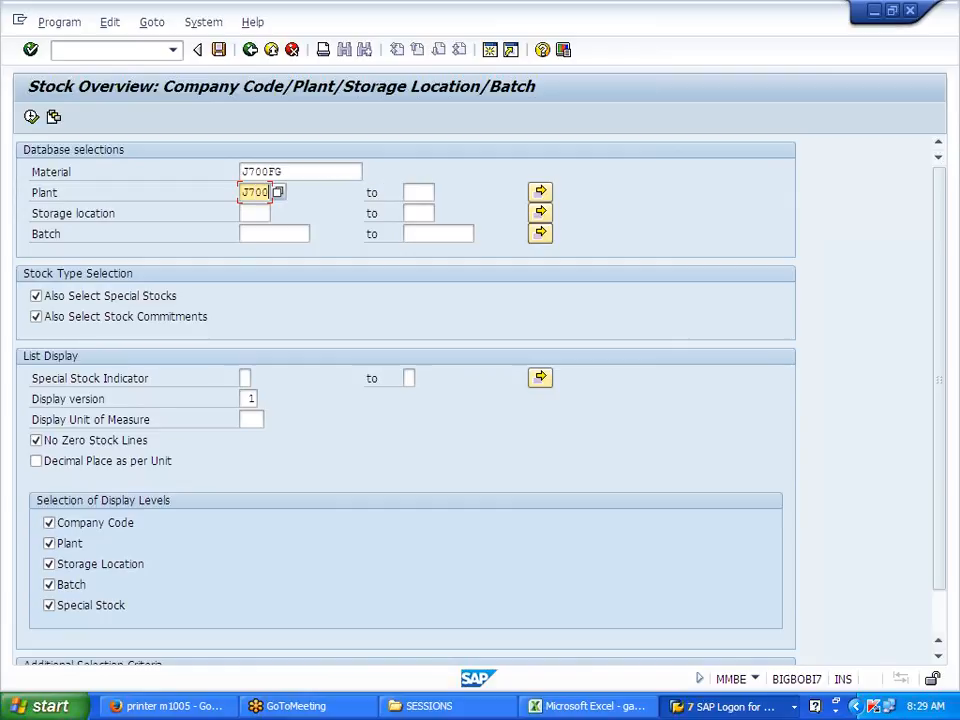
pyautogui.click(253, 213)
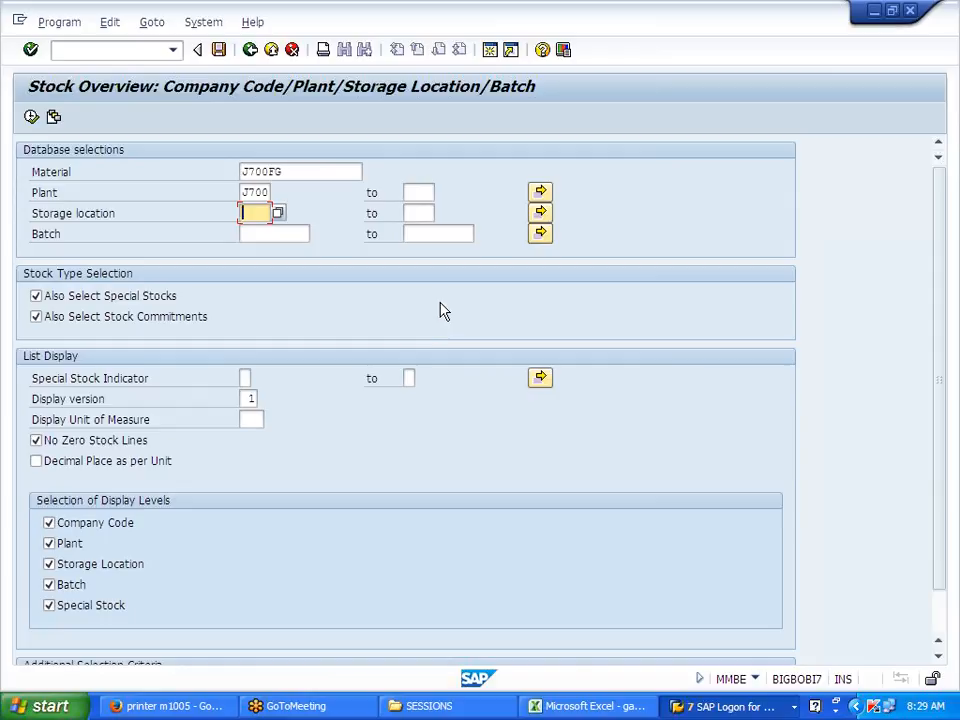
pyautogui.click(31, 117)
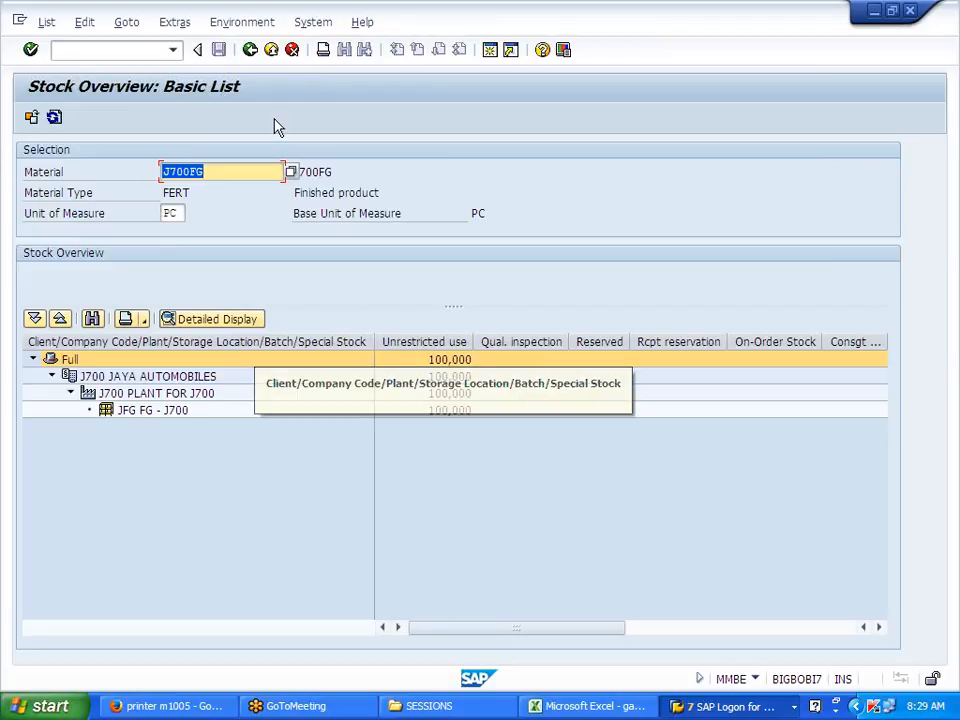
pyautogui.click(250, 50)
pyautogui.click(250, 50)
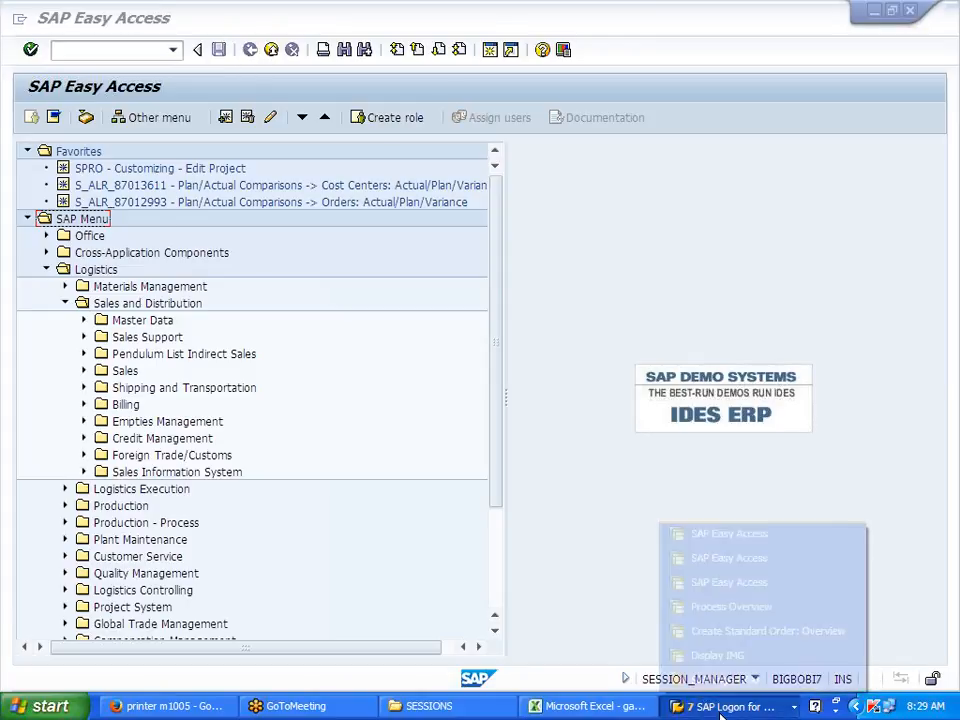
# Step: Put an outside border around the J700FG stock notes in K81:N89
pyautogui.click(594, 707)
pyautogui.moveTo(630, 339); pyautogui.dragTo(870, 491)
pyautogui.click(191, 95)
pyautogui.click(212, 272)
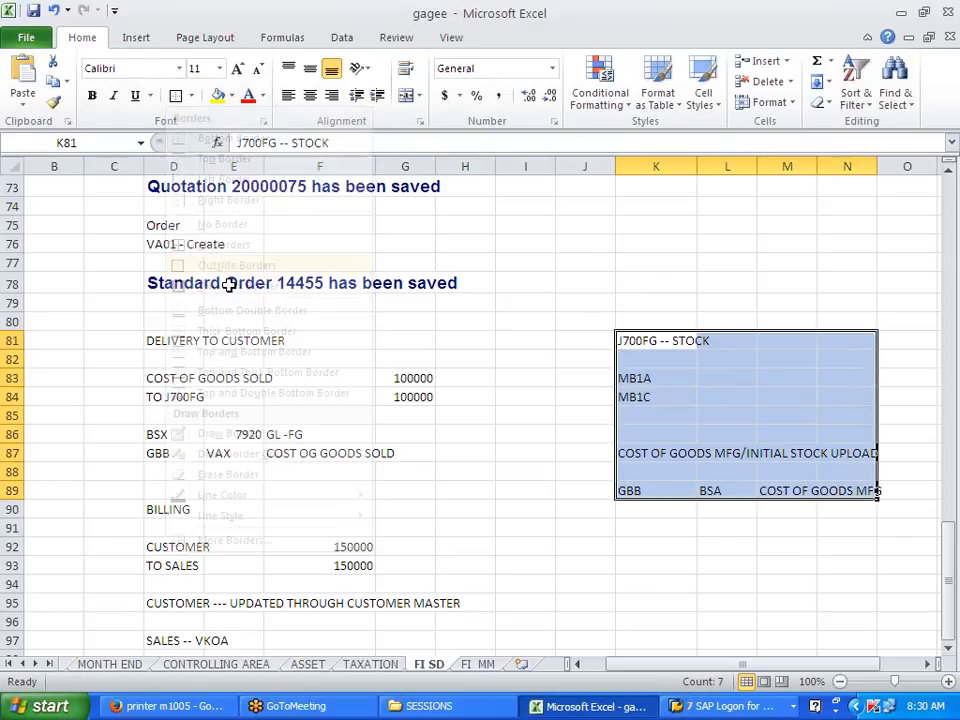
pyautogui.click(681, 602)
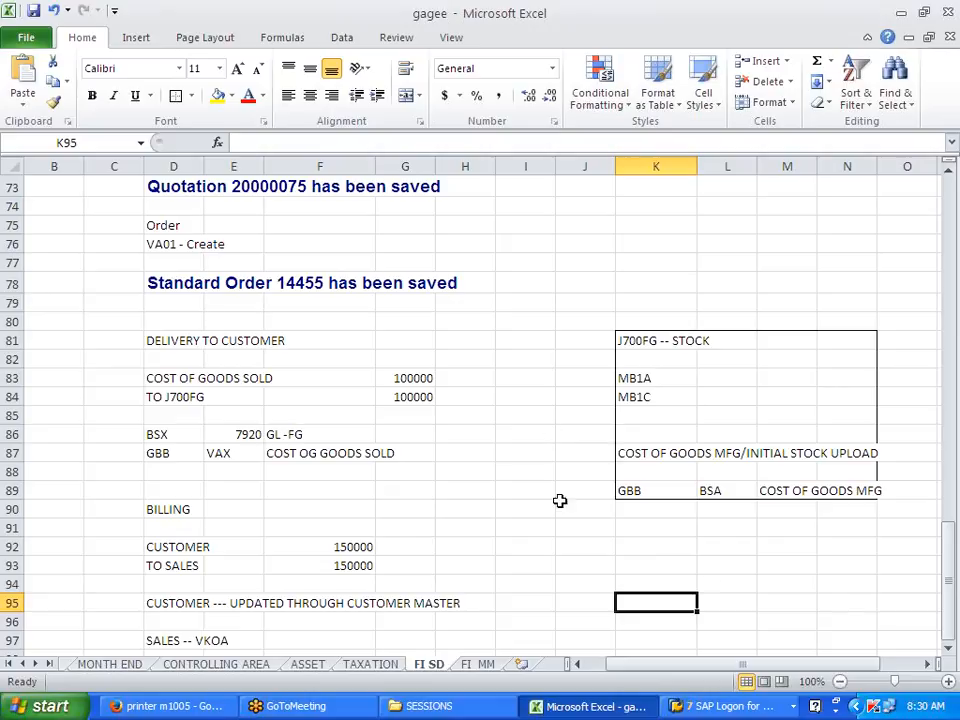
# Step: Enter the label PP-COPC in L79, correcting the PP-CPC typo, and return to SAP
pyautogui.click(724, 302)
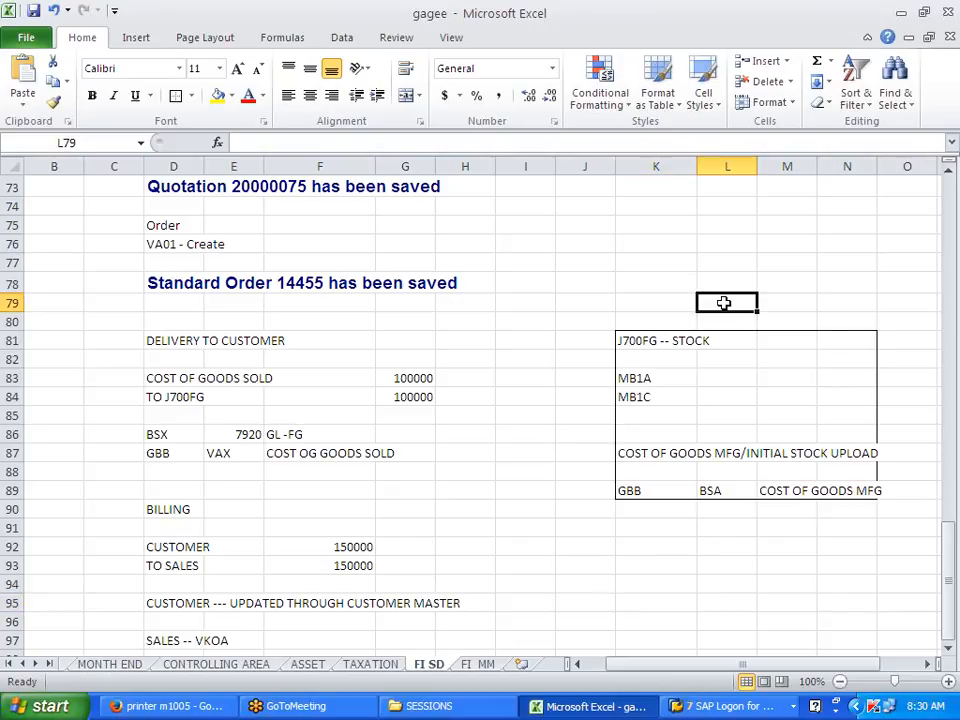
pyautogui.write('PP')
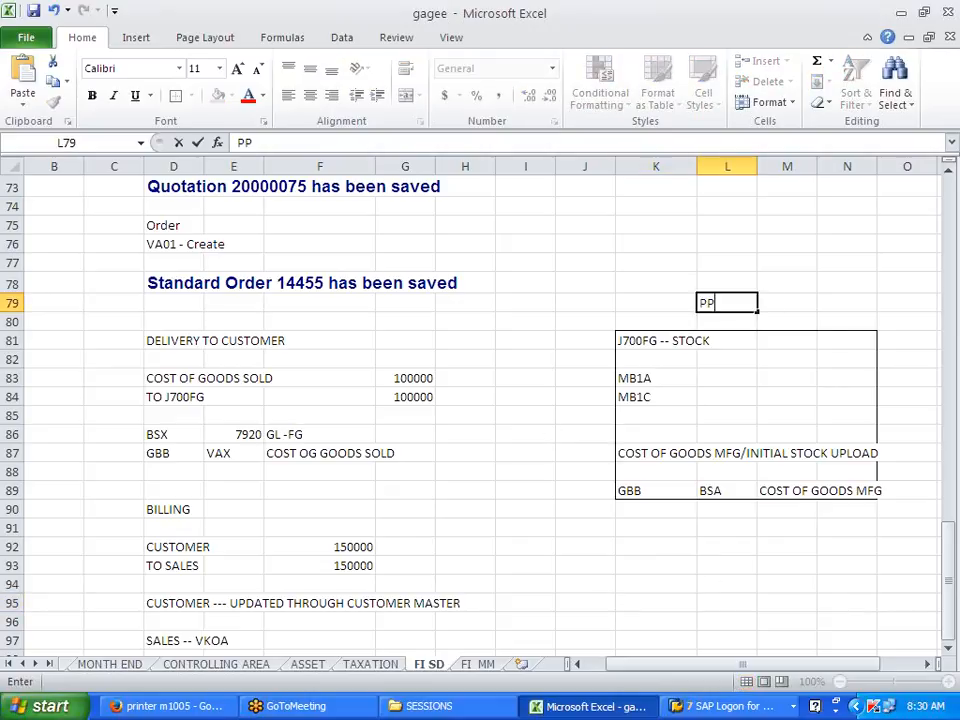
pyautogui.write('-CPC')
pyautogui.click(766, 374)
pyautogui.click(745, 306)
pyautogui.doubleClick(745, 306)
pyautogui.press('BackSpace')
pyautogui.write('OPC')
pyautogui.click(778, 302)
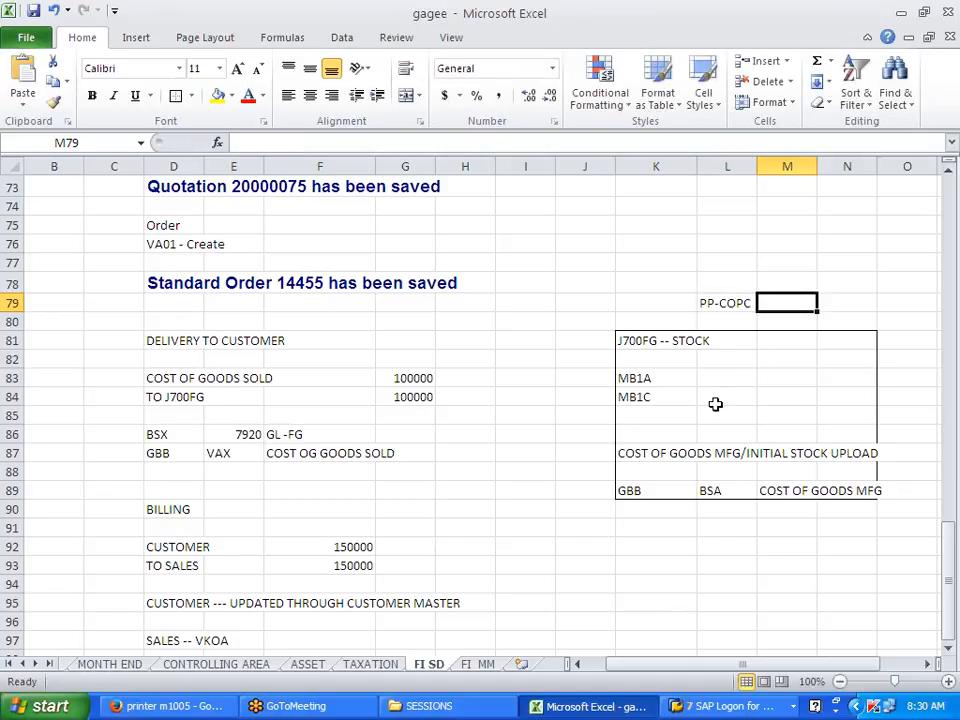
pyautogui.scroll(-2, 715, 404)
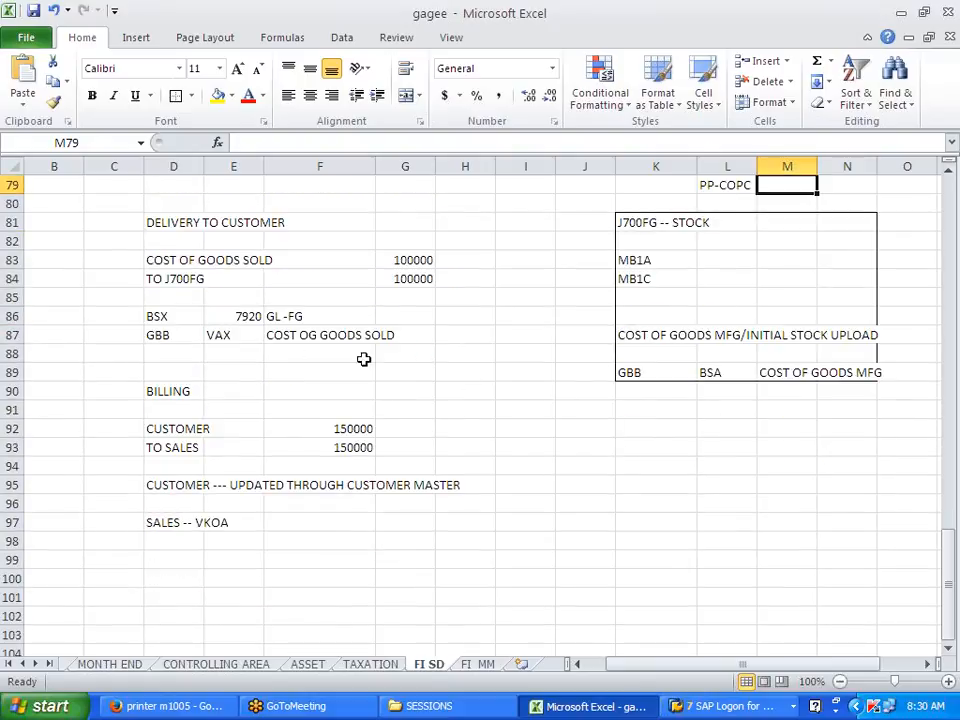
pyautogui.scroll(1, 707, 409)
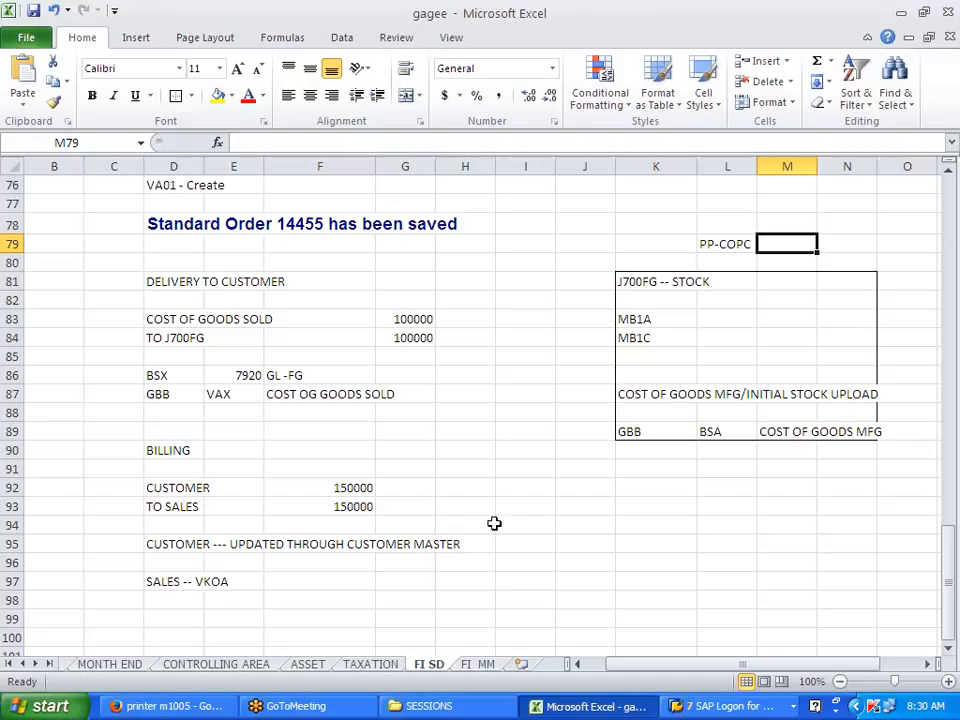
pyautogui.hotkey('alt', 'Tab')
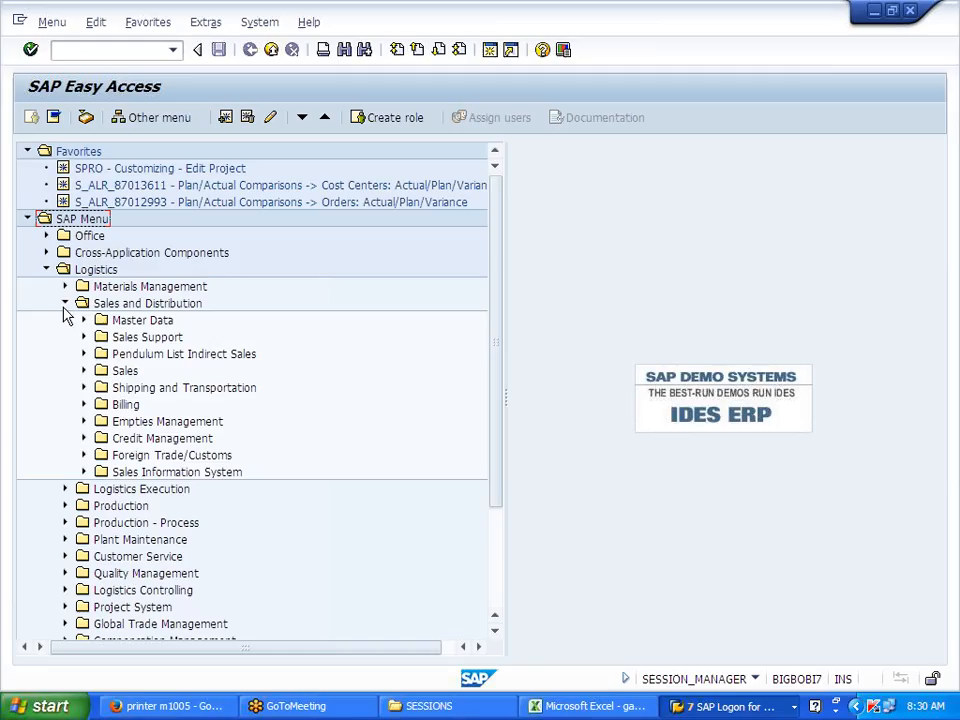
# Step: Browse to Sales and Distribution > Shipping and Transportation > Outbound Delivery > Create > Single Document and launch VL01N
pyautogui.click(64, 304)
pyautogui.click(66, 320)
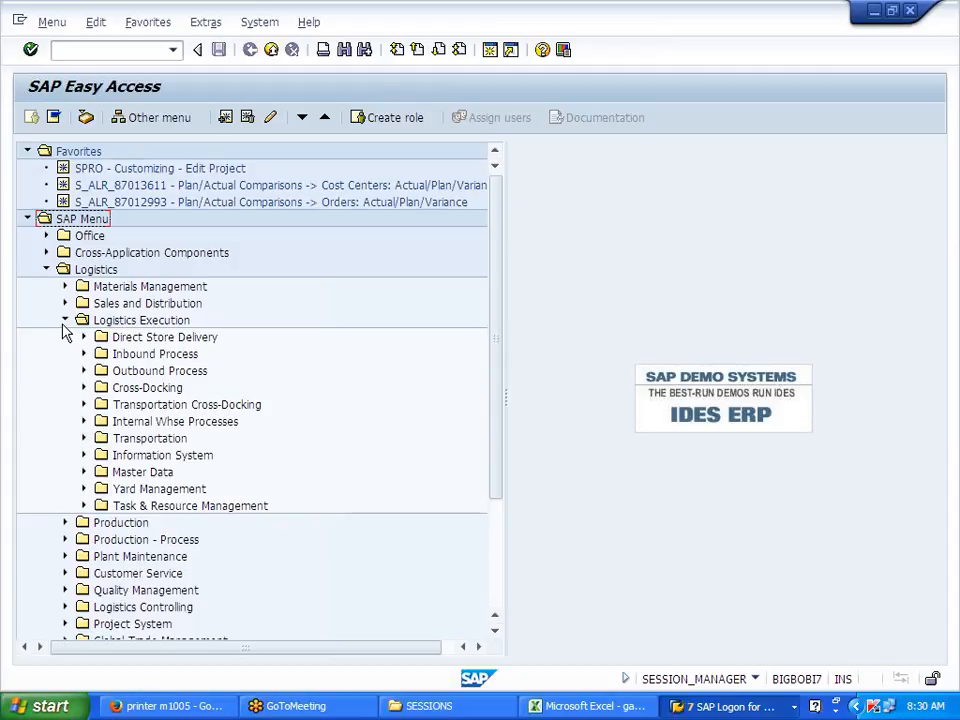
pyautogui.click(65, 320)
pyautogui.click(66, 303)
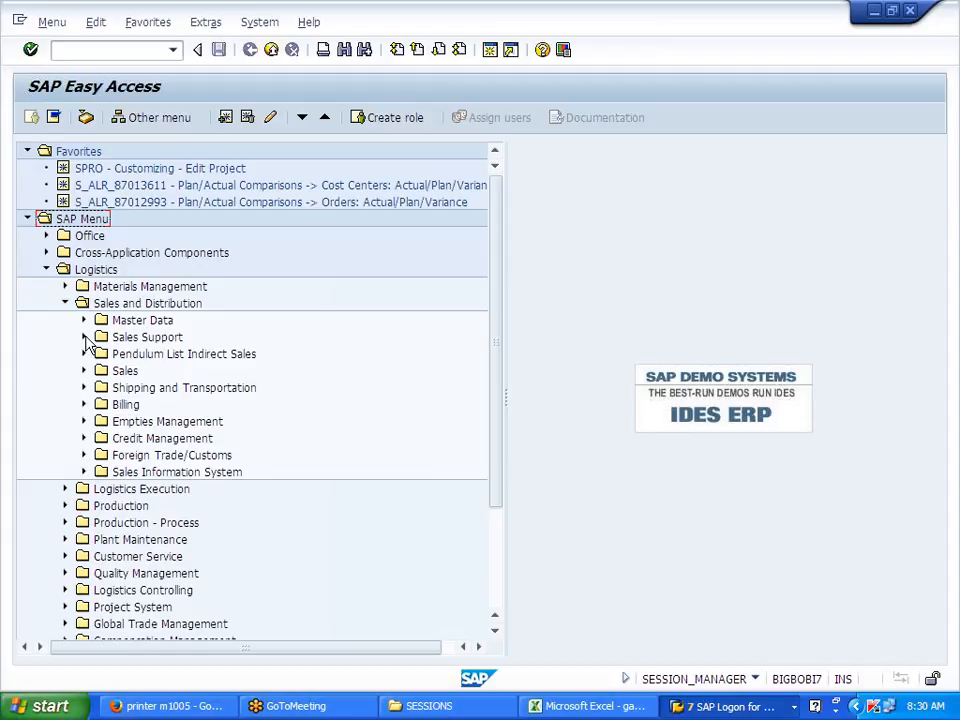
pyautogui.click(85, 389)
pyautogui.click(102, 405)
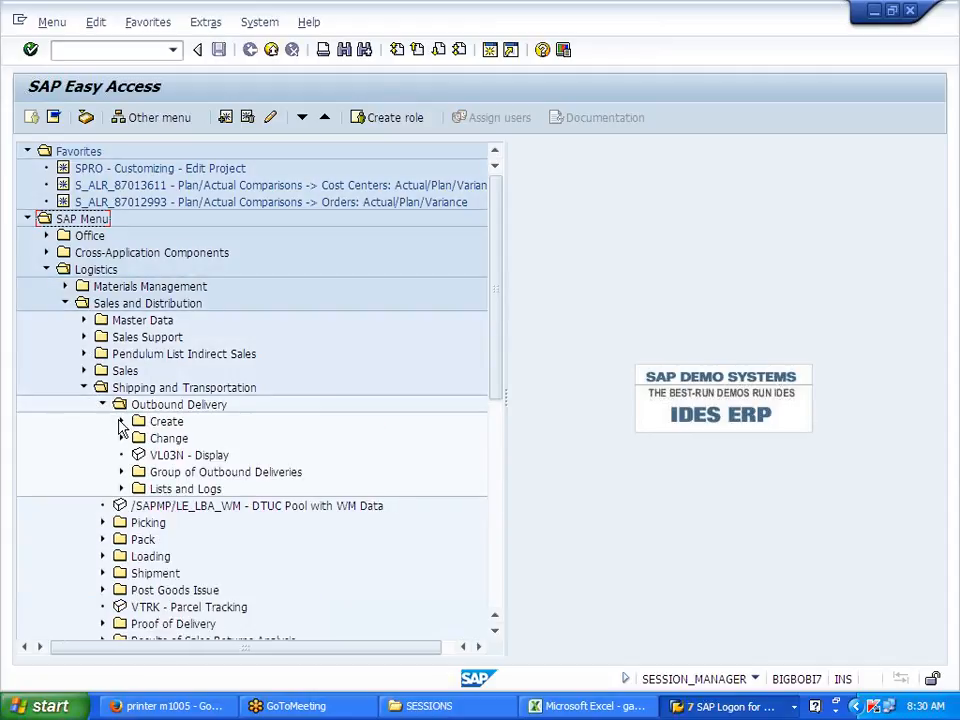
pyautogui.click(121, 422)
pyautogui.click(140, 438)
pyautogui.click(238, 458)
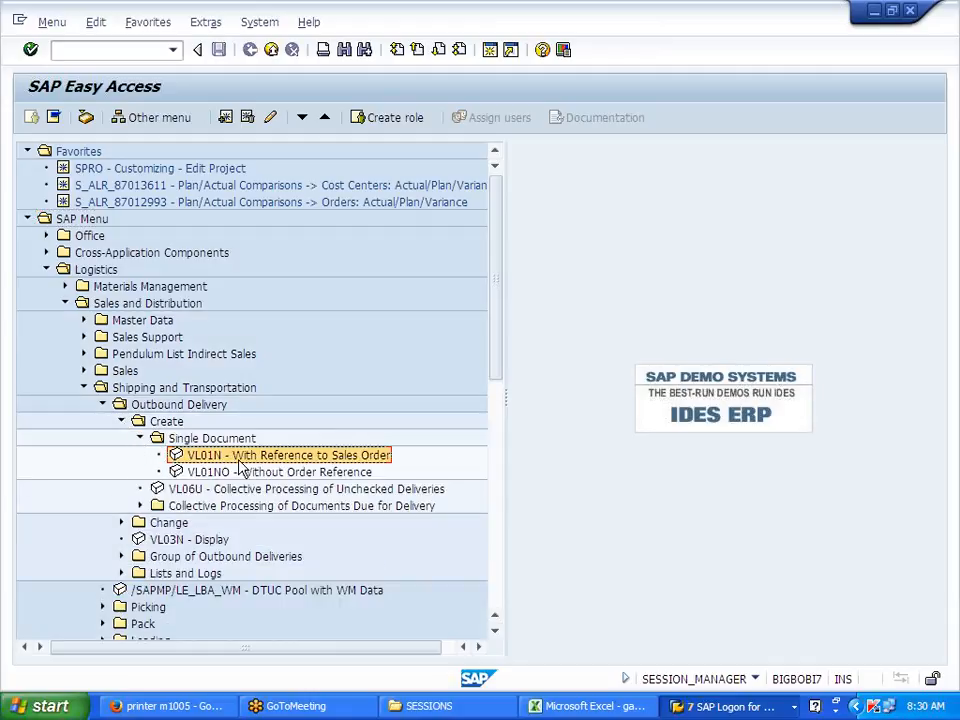
pyautogui.doubleClick(366, 459)
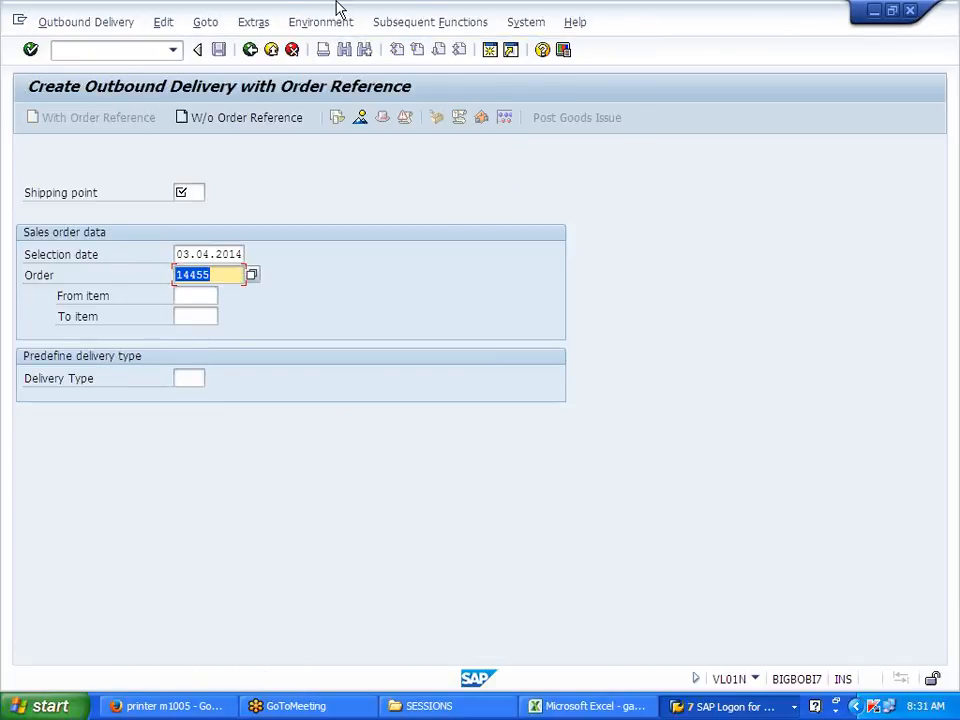
# Step: Leave the delivery screen, select the Outbound Delivery folder and go to the Excel notes
pyautogui.click(250, 49)
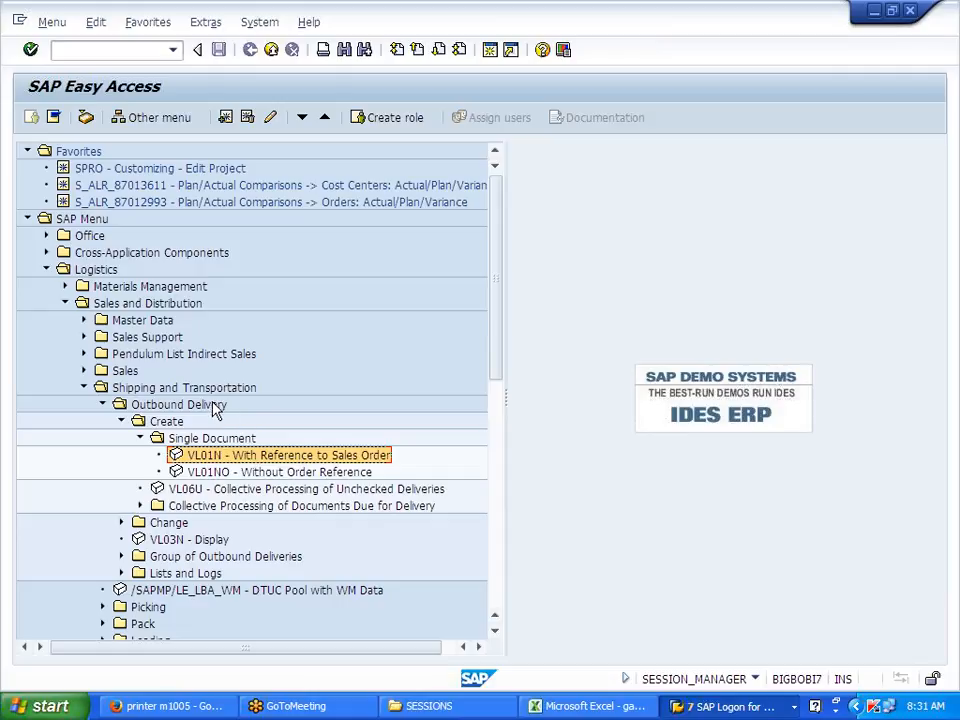
pyautogui.click(211, 408)
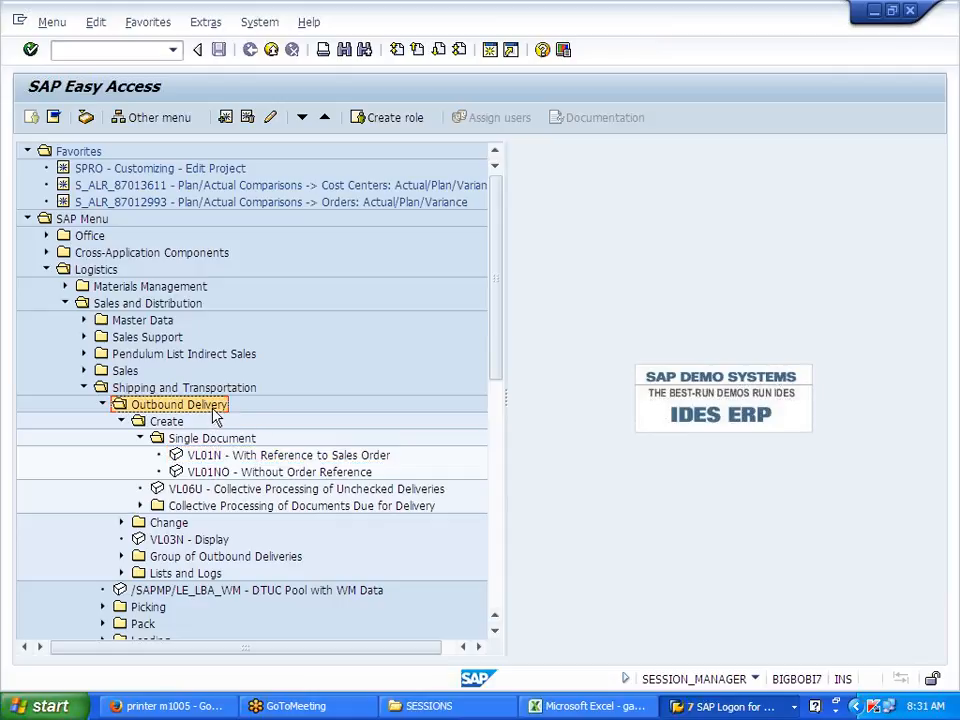
pyautogui.click(592, 706)
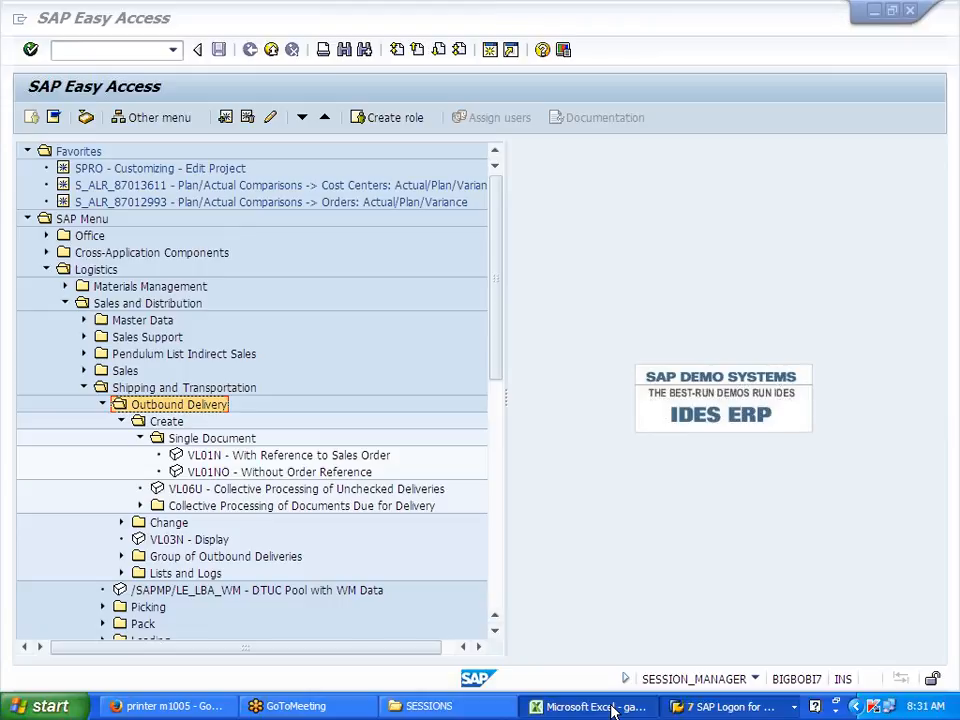
pyautogui.scroll(1, 178, 580)
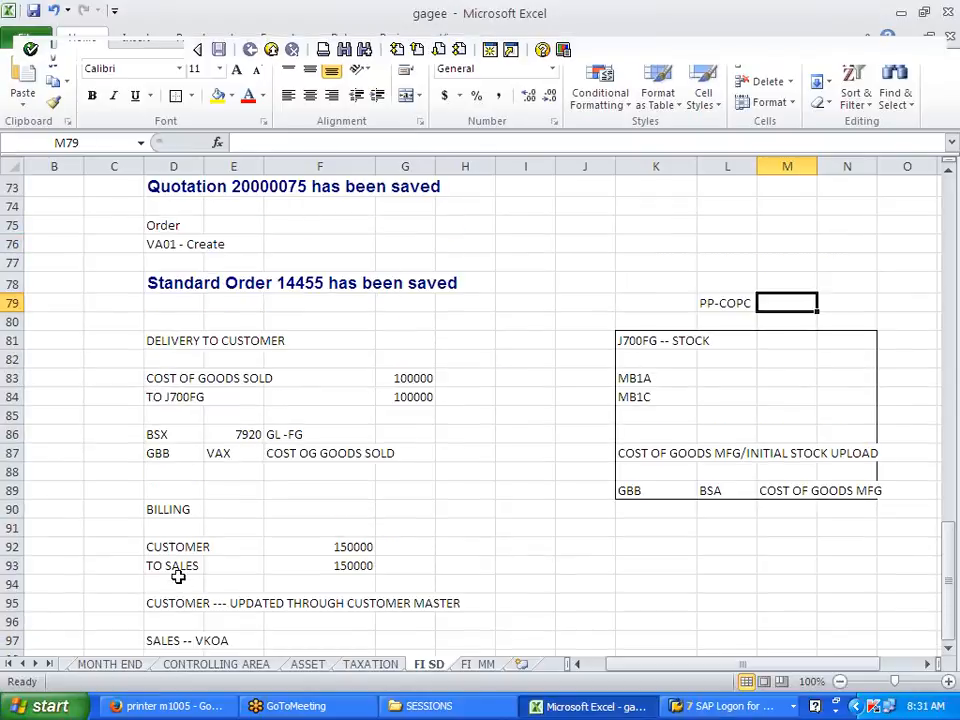
pyautogui.click(181, 322)
pyautogui.hotkey('alt', 'Tab')
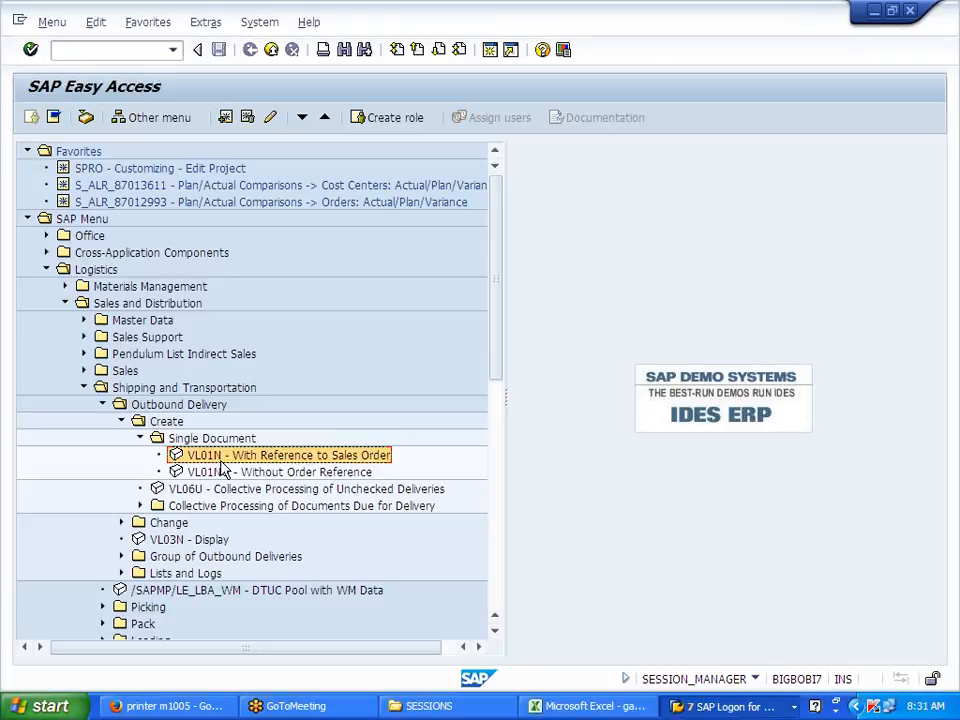
pyautogui.hotkey('alt', 'Tab')
# Step: Paste 'VL01N - With Reference to Sales Order' into D82, then relaunch VL01N in SAP
pyautogui.click(183, 358)
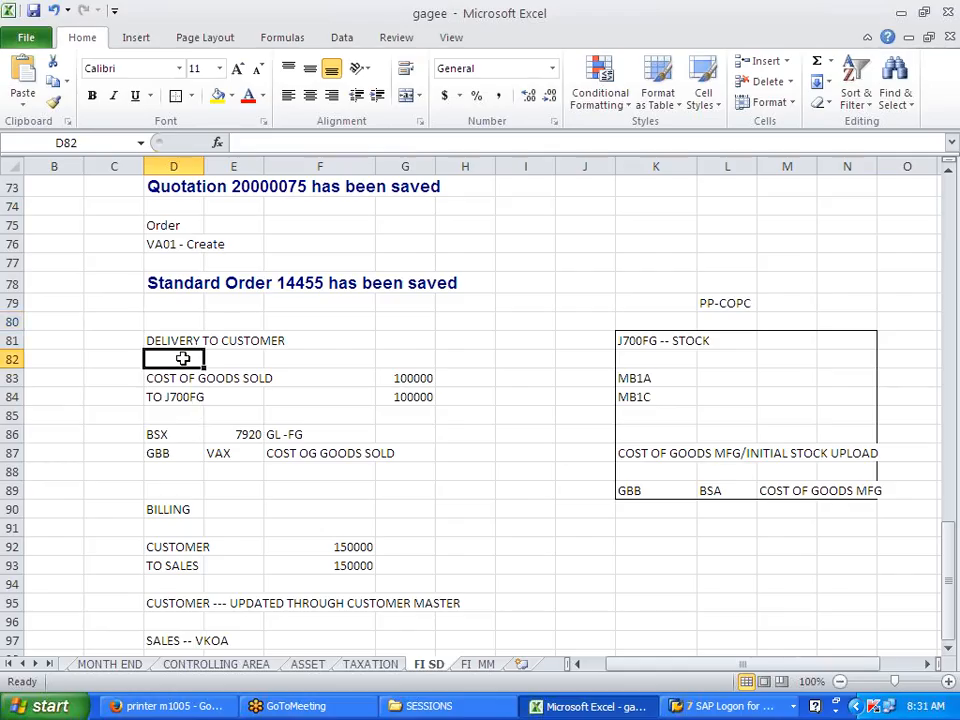
pyautogui.write('VL01N - With Reference to Sales Order')
pyautogui.click(273, 412)
pyautogui.click(307, 488)
pyautogui.hotkey('alt', 'Tab')
pyautogui.doubleClick(261, 462)
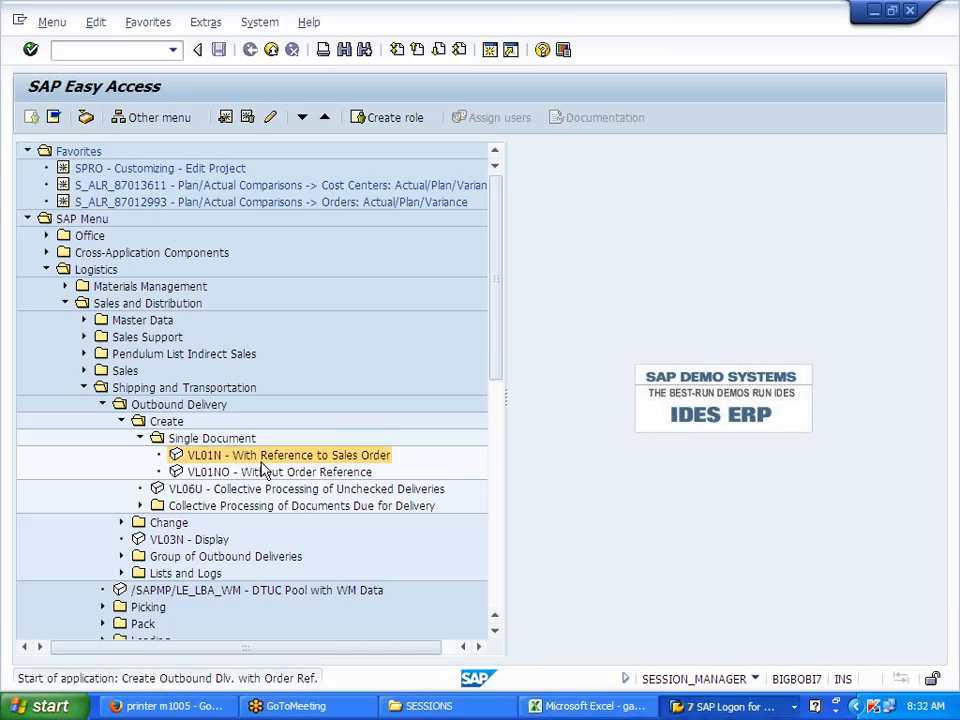
# Step: Create the delivery for order 14455 with shipping point J700 and check item 10's quantity 10
pyautogui.click(188, 192)
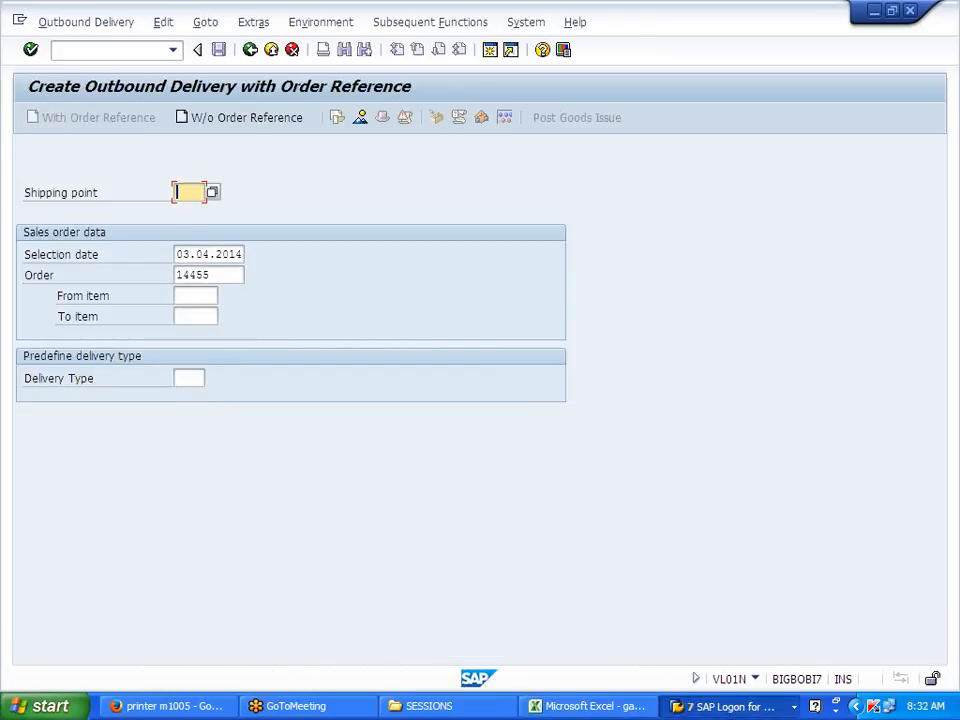
pyautogui.write('J700')
pyautogui.press('Return')
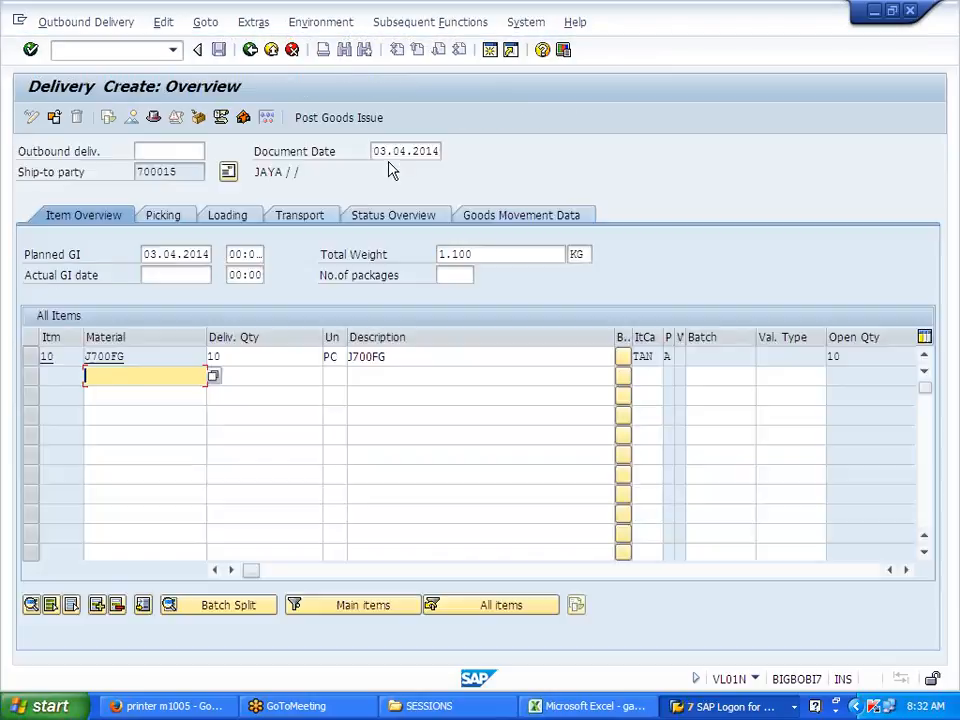
pyautogui.moveTo(224, 357); pyautogui.dragTo(208, 357)
pyautogui.click(208, 357)
# Step: Enter a picked quantity of 10 for item 10
pyautogui.click(181, 222)
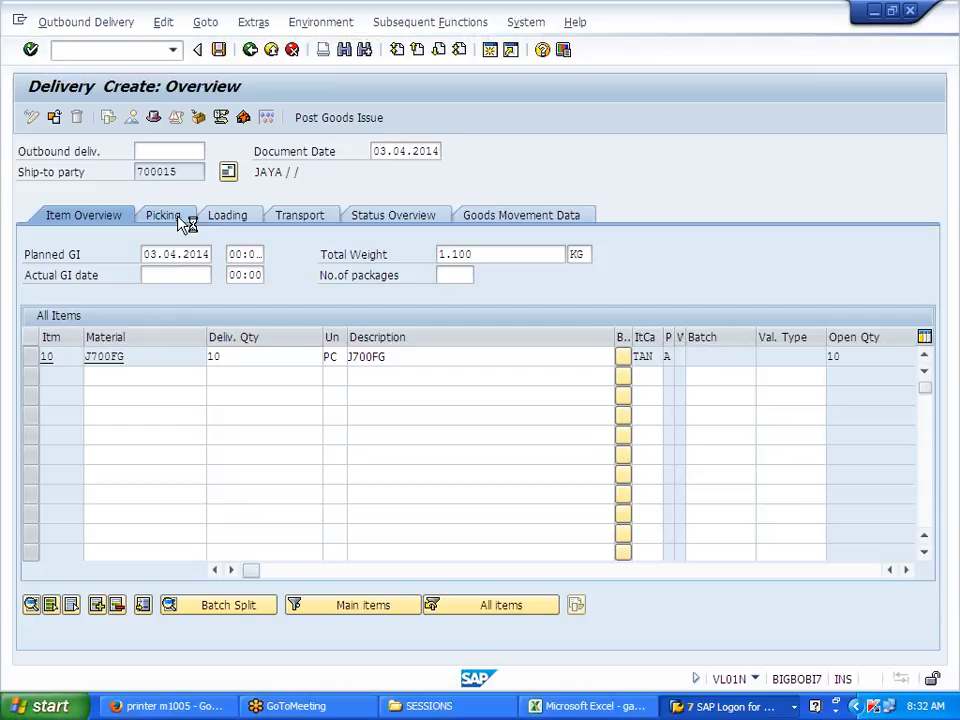
pyautogui.click(455, 357)
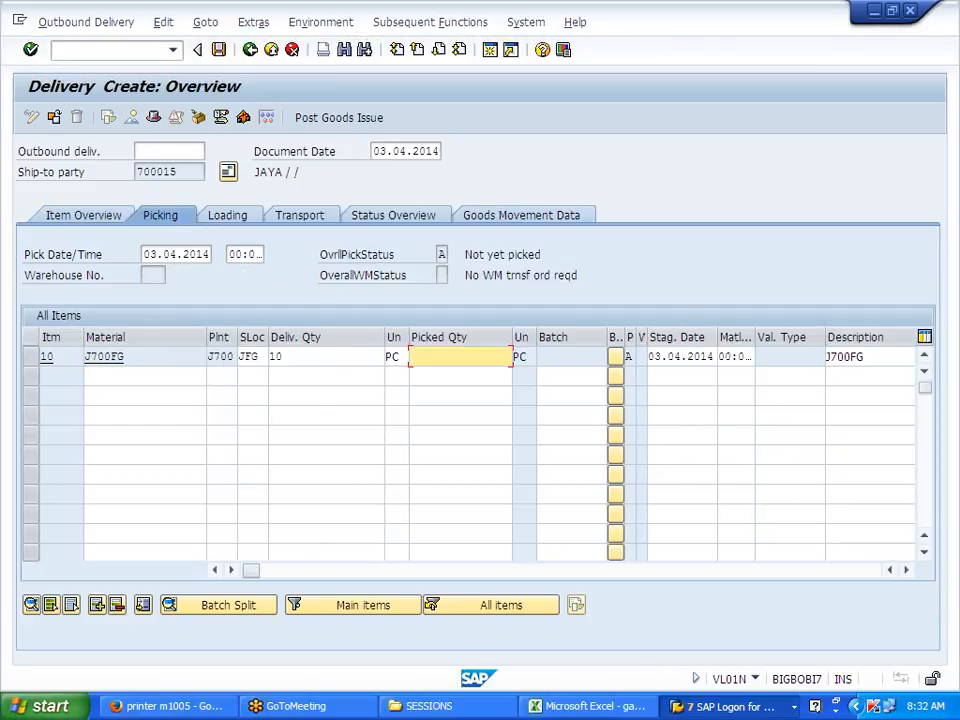
pyautogui.click(275, 357)
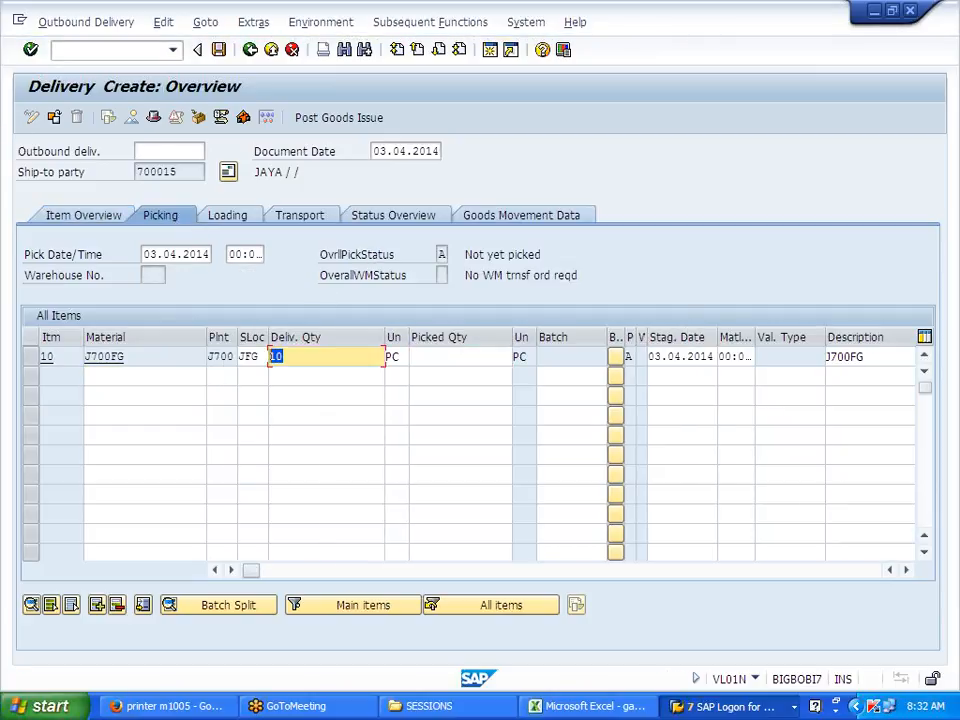
pyautogui.click(428, 357)
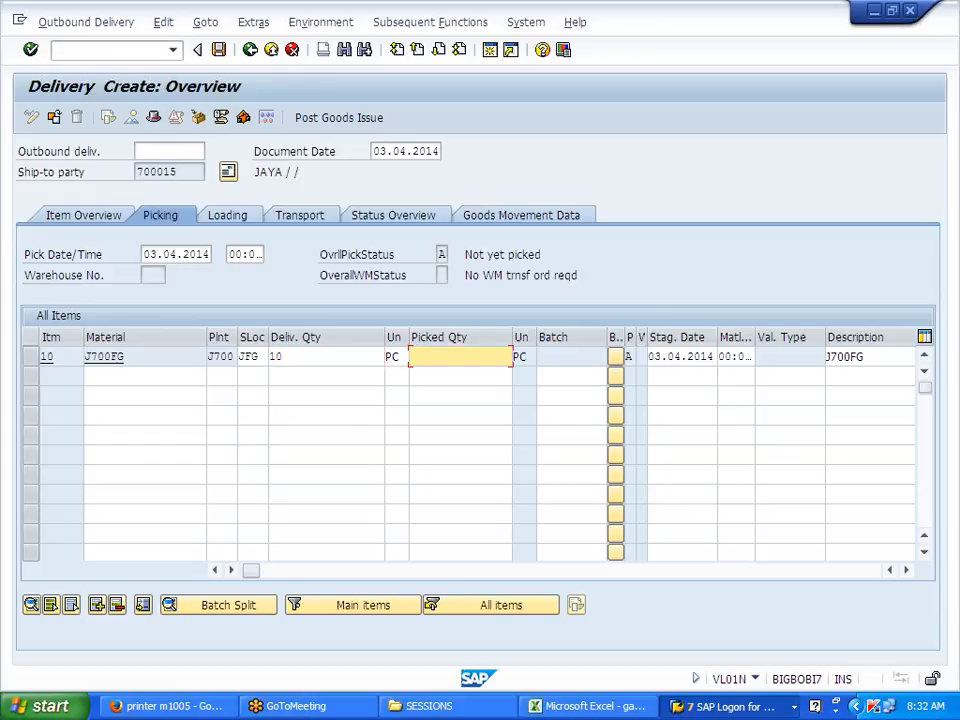
pyautogui.write('10')
pyautogui.press('Return')
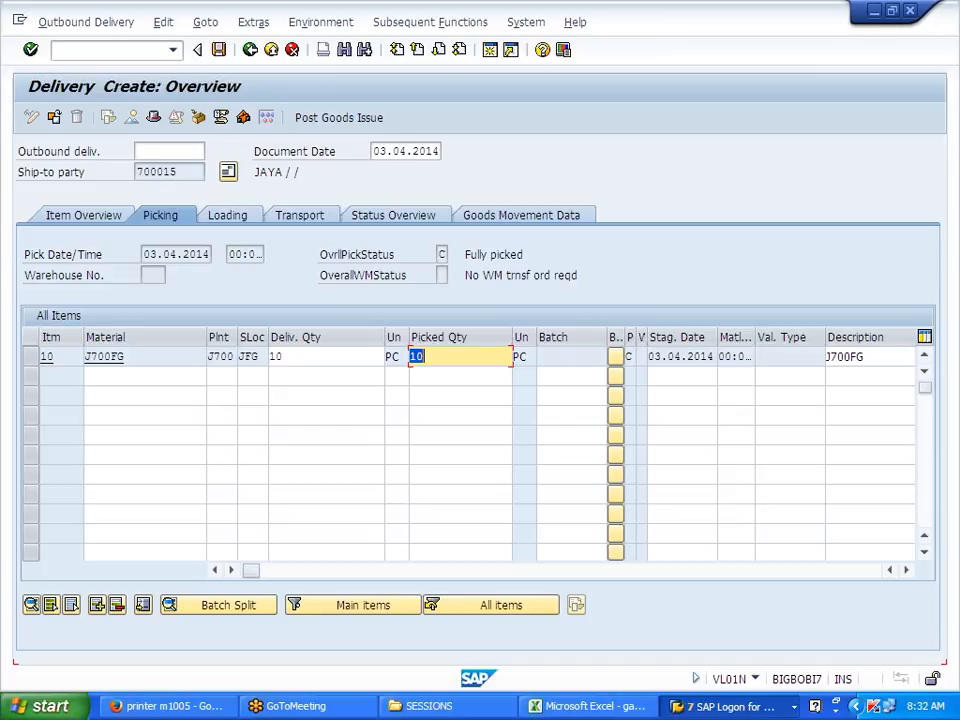
# Step: Run the incompleteness check and post goods issue, saving delivery 80017194
pyautogui.click(163, 22)
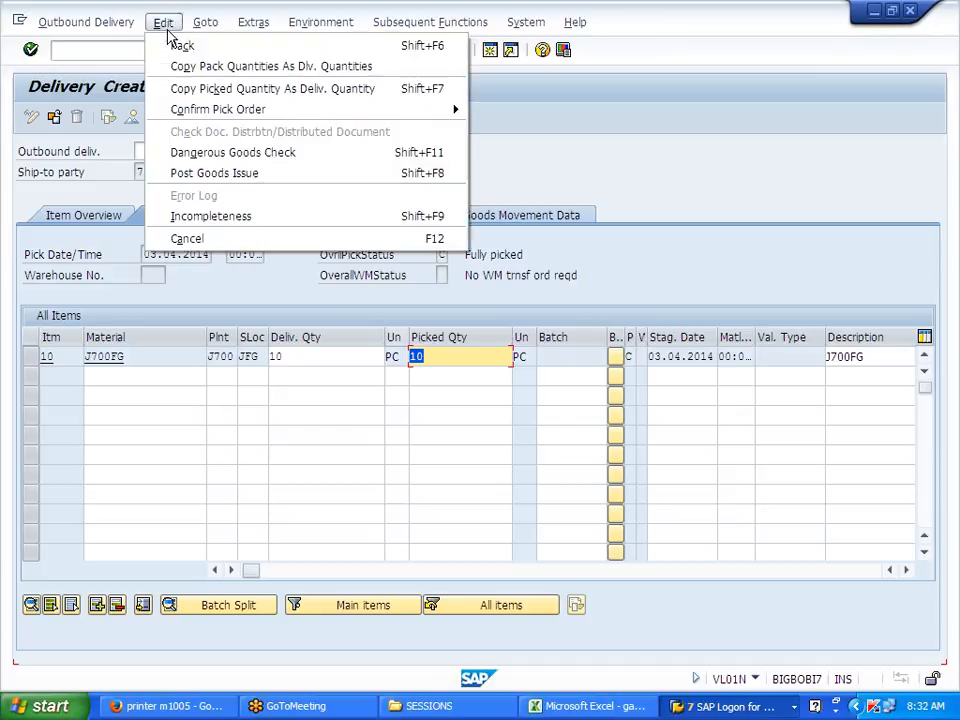
pyautogui.click(229, 218)
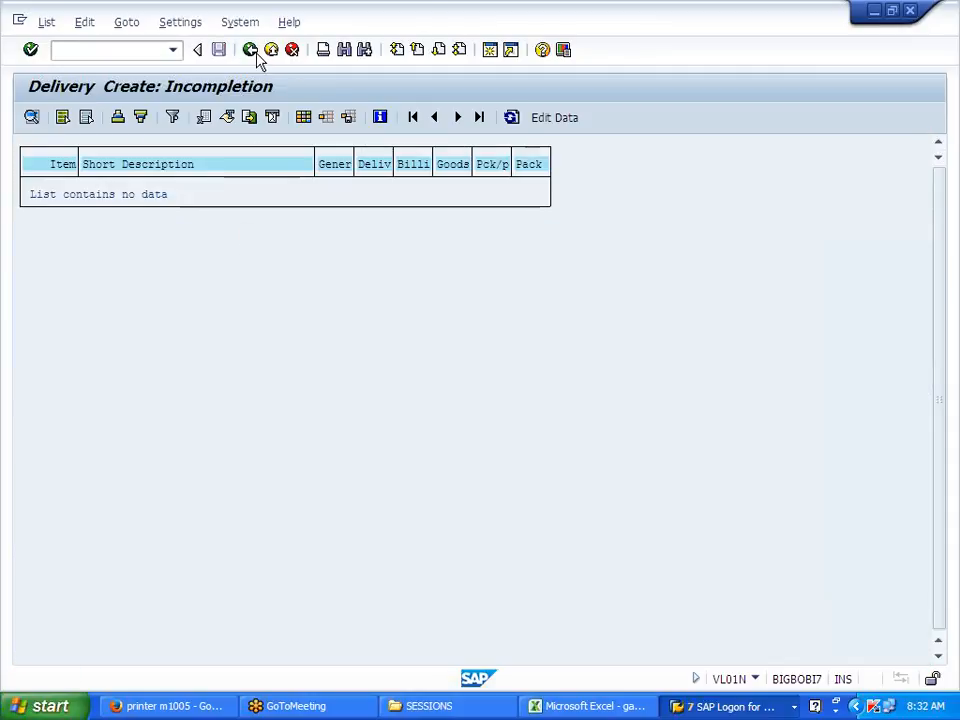
pyautogui.click(256, 55)
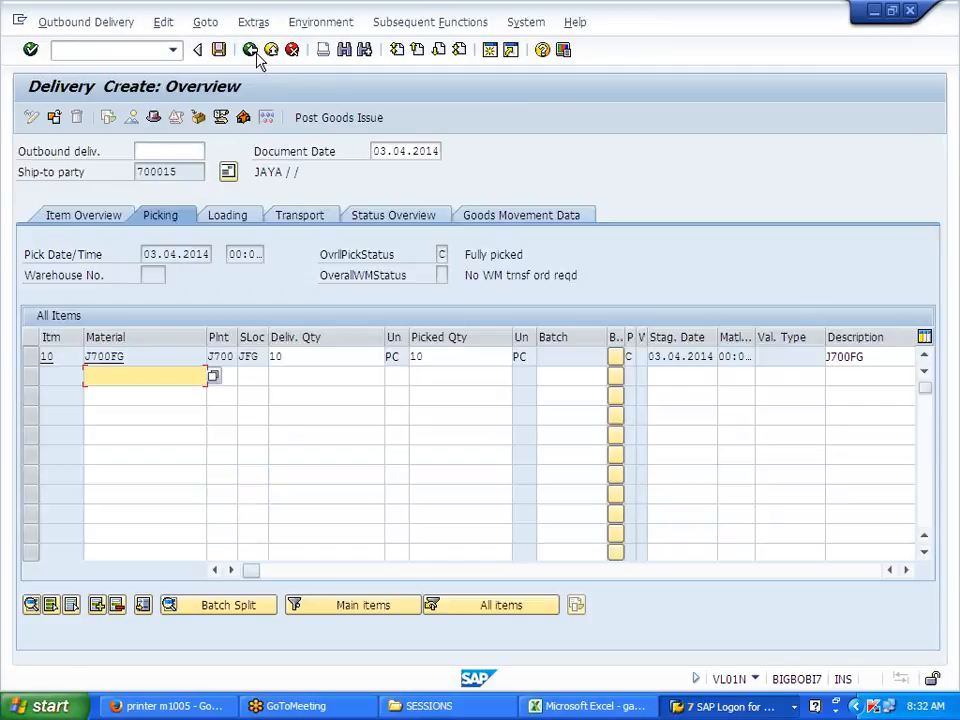
pyautogui.click(332, 119)
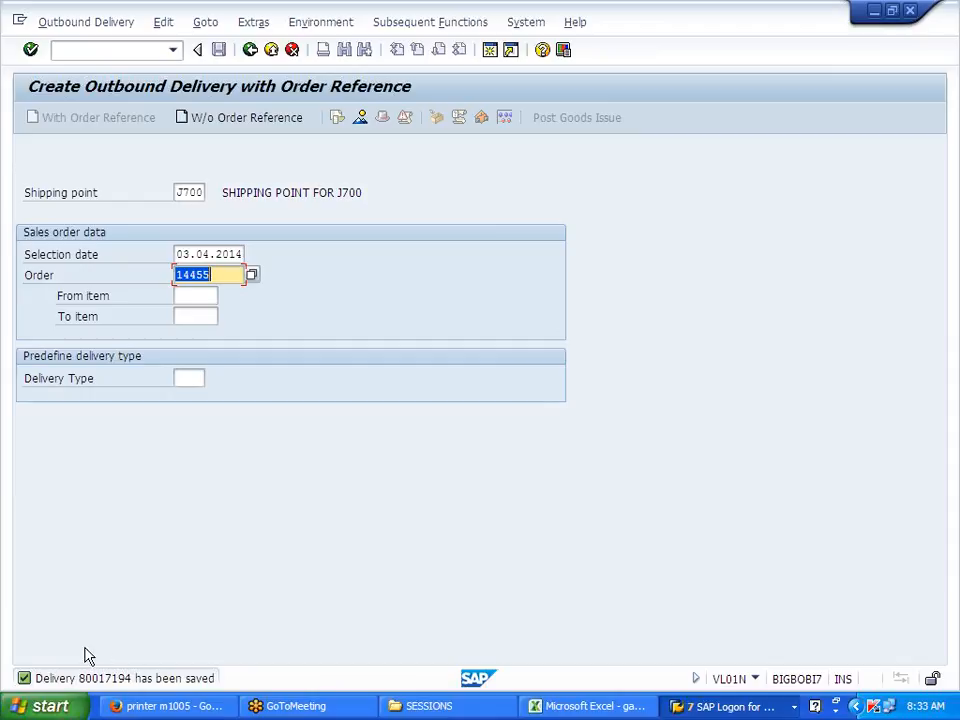
pyautogui.click(117, 24)
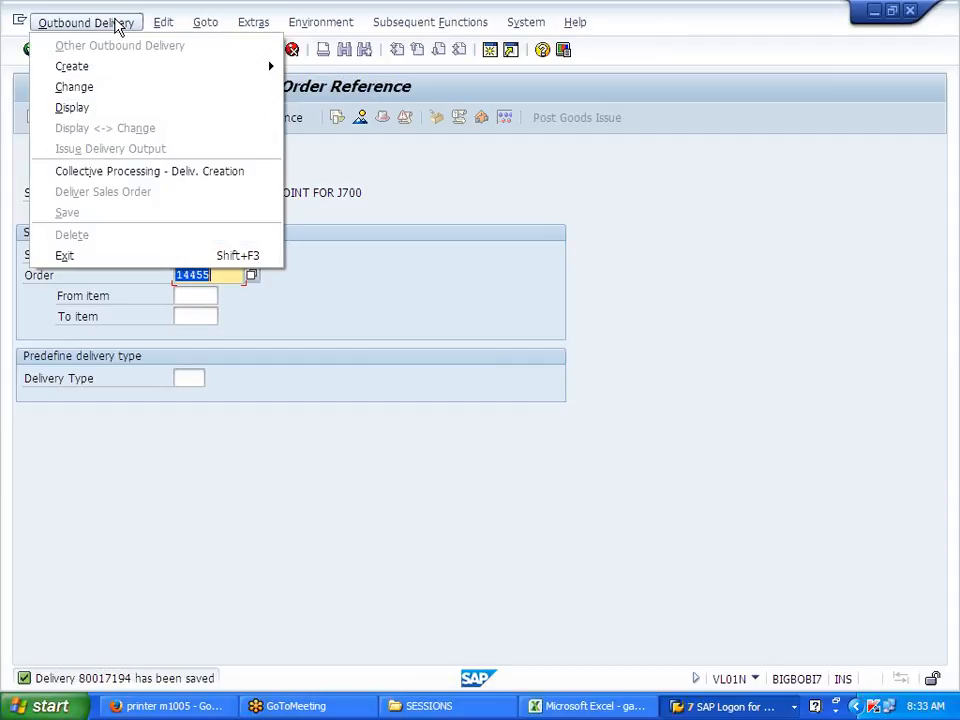
# Step: Display delivery 80017194 and bring up its document flow
pyautogui.click(94, 109)
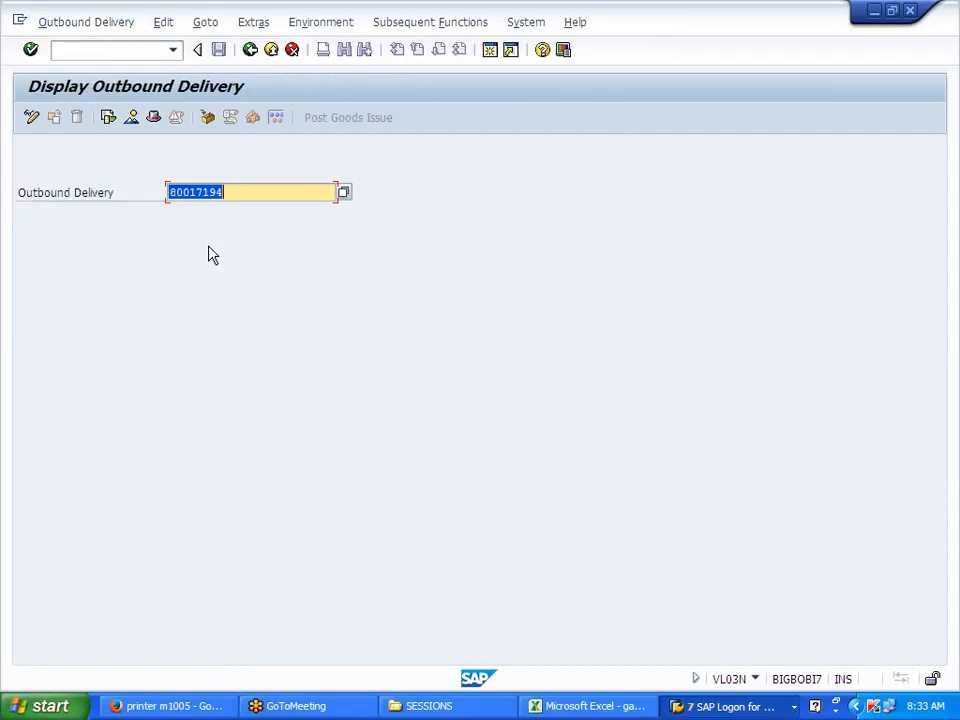
pyautogui.press('Return')
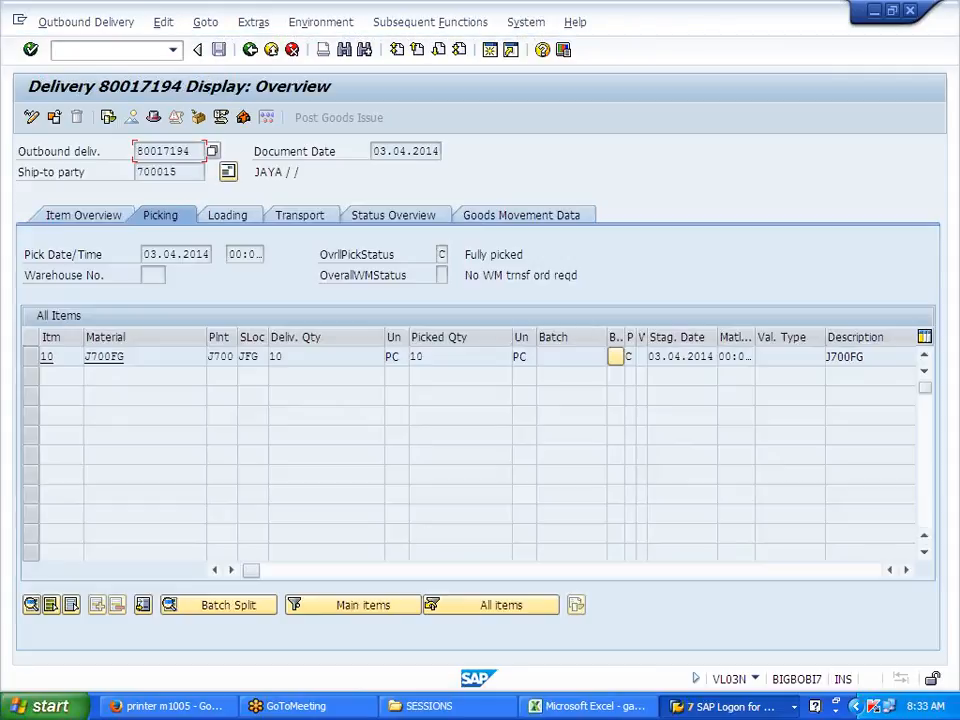
pyautogui.click(255, 24)
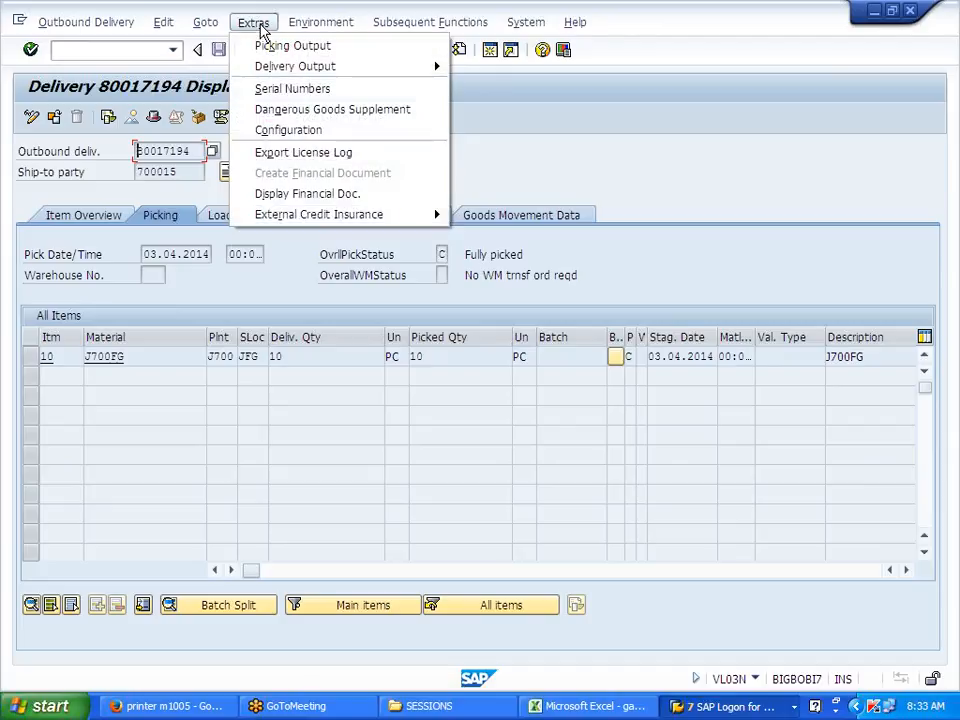
pyautogui.moveTo(318, 22)
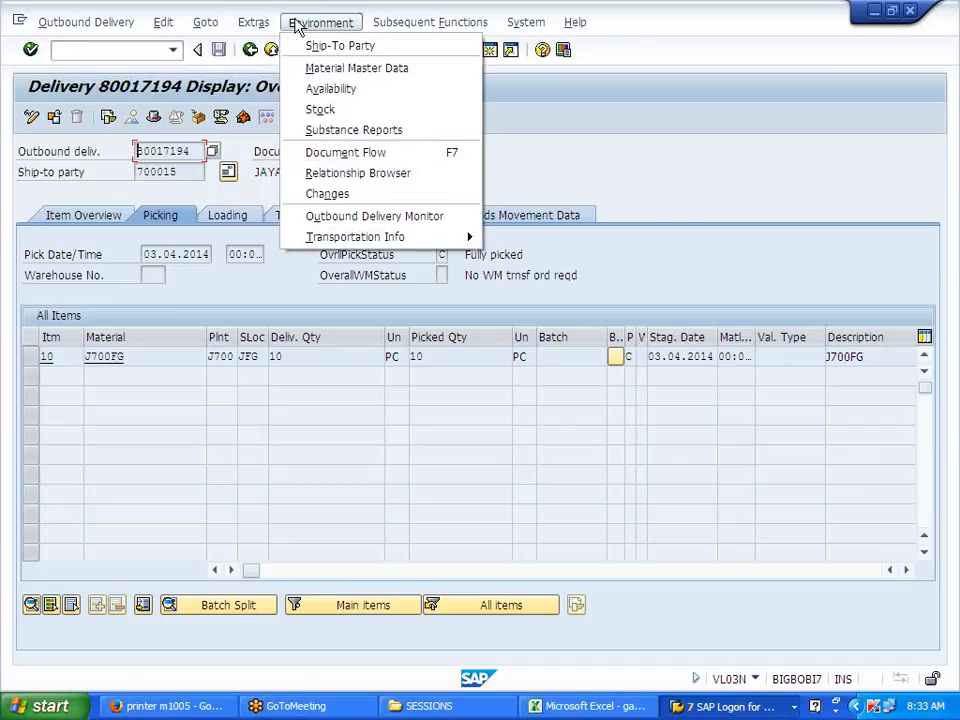
pyautogui.click(362, 157)
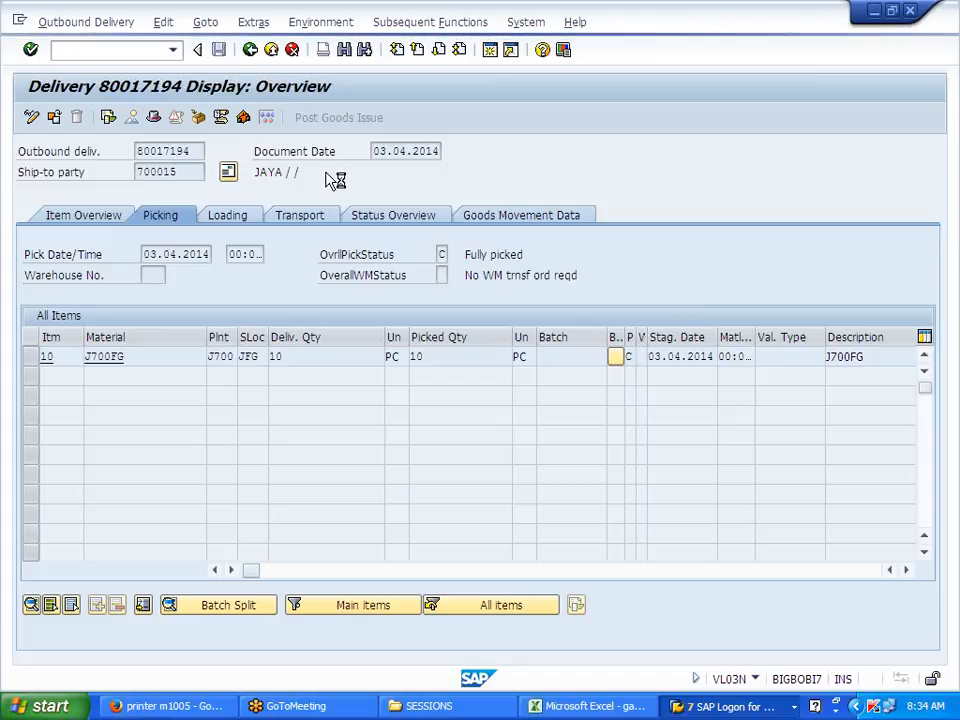
pyautogui.press('F7')
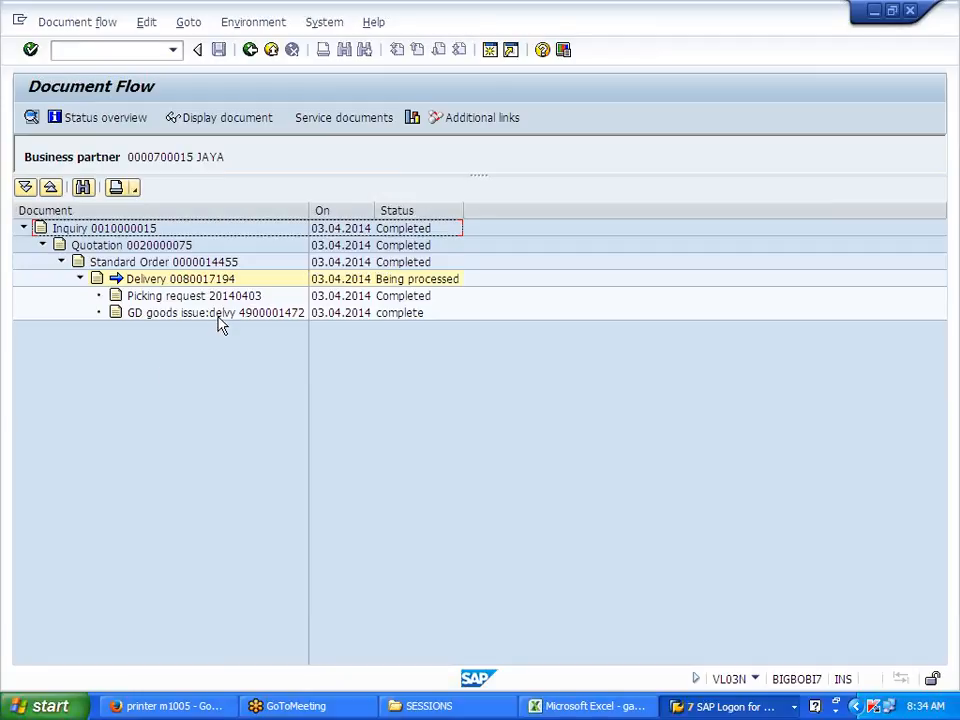
pyautogui.click(249, 128)
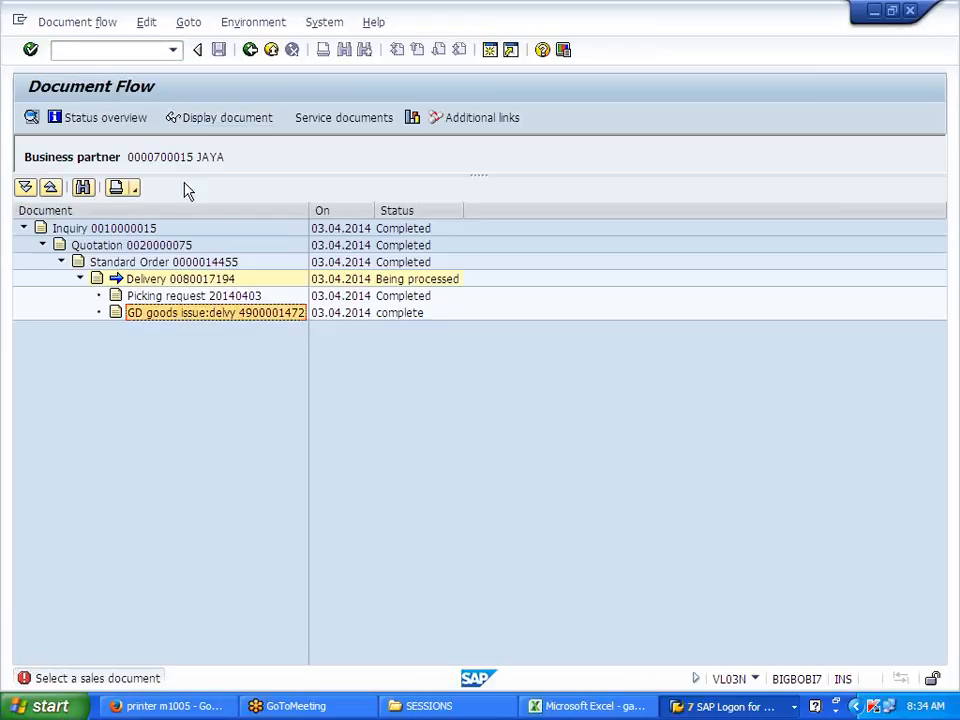
pyautogui.click(217, 126)
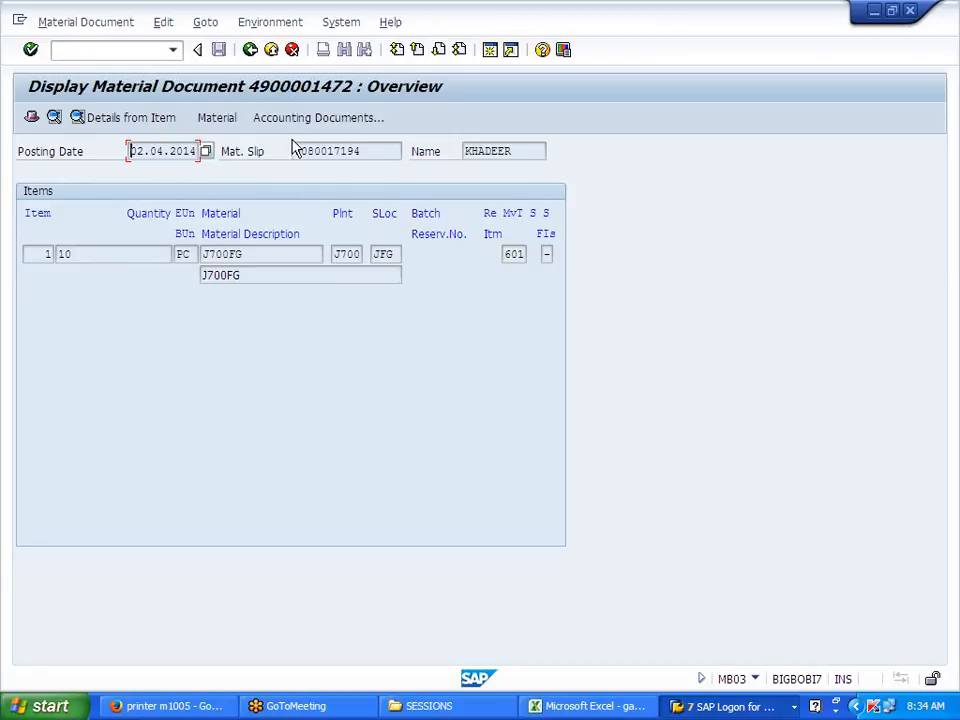
pyautogui.click(292, 123)
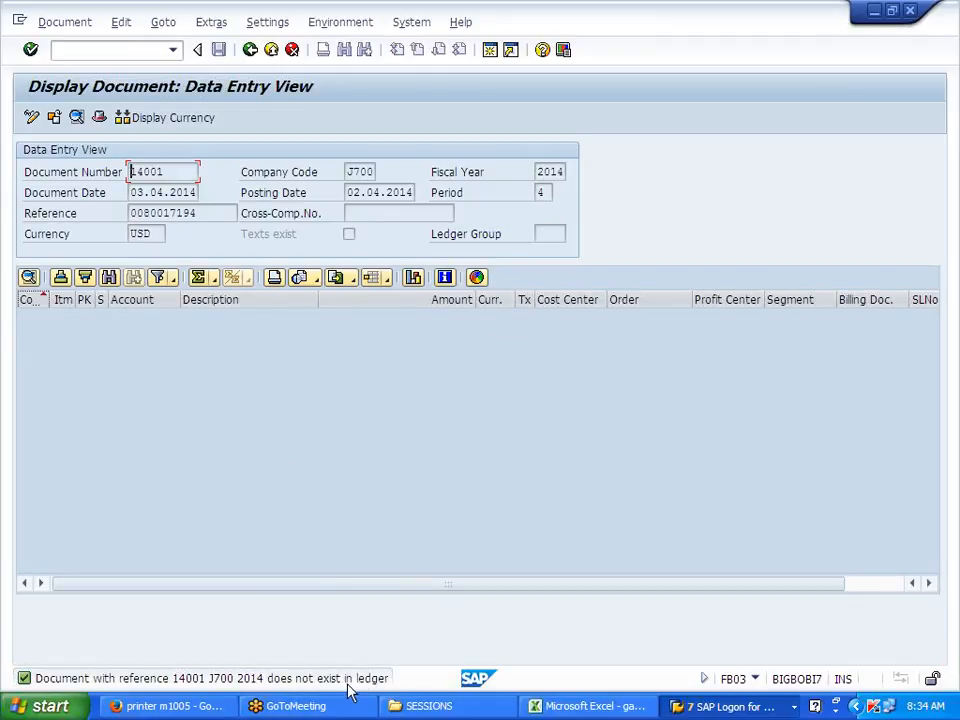
pyautogui.click(248, 50)
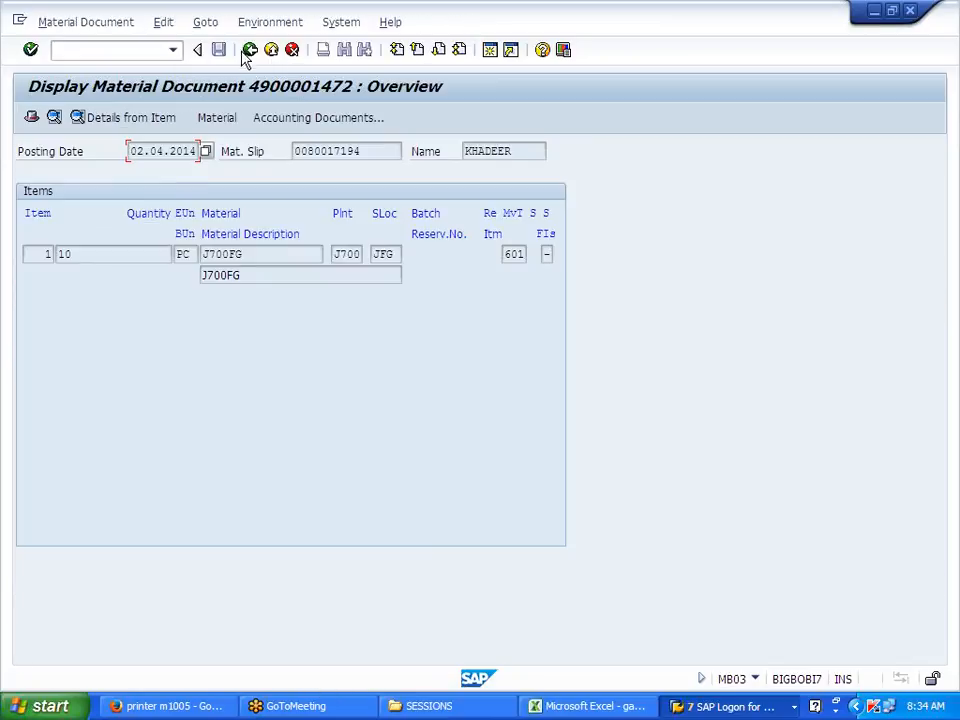
pyautogui.click(314, 121)
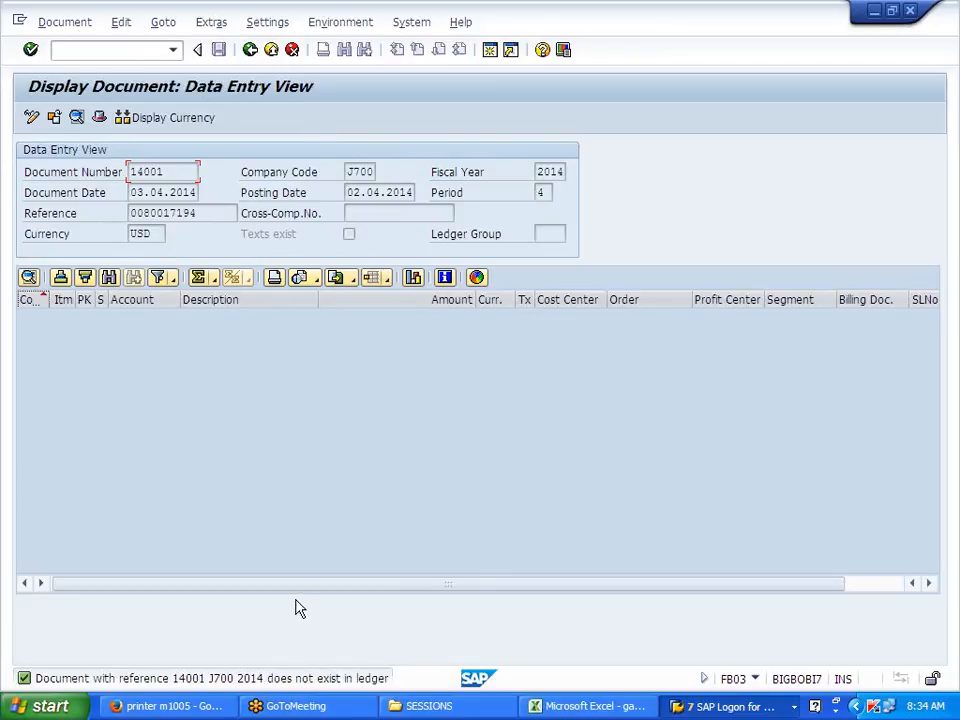
pyautogui.click(250, 50)
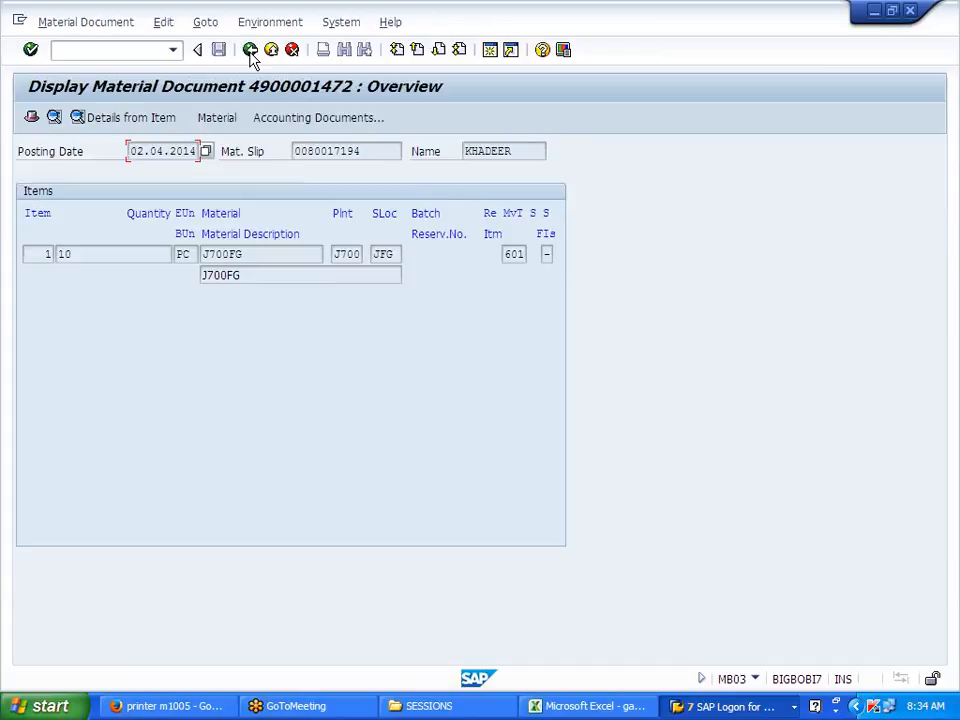
pyautogui.click(513, 254)
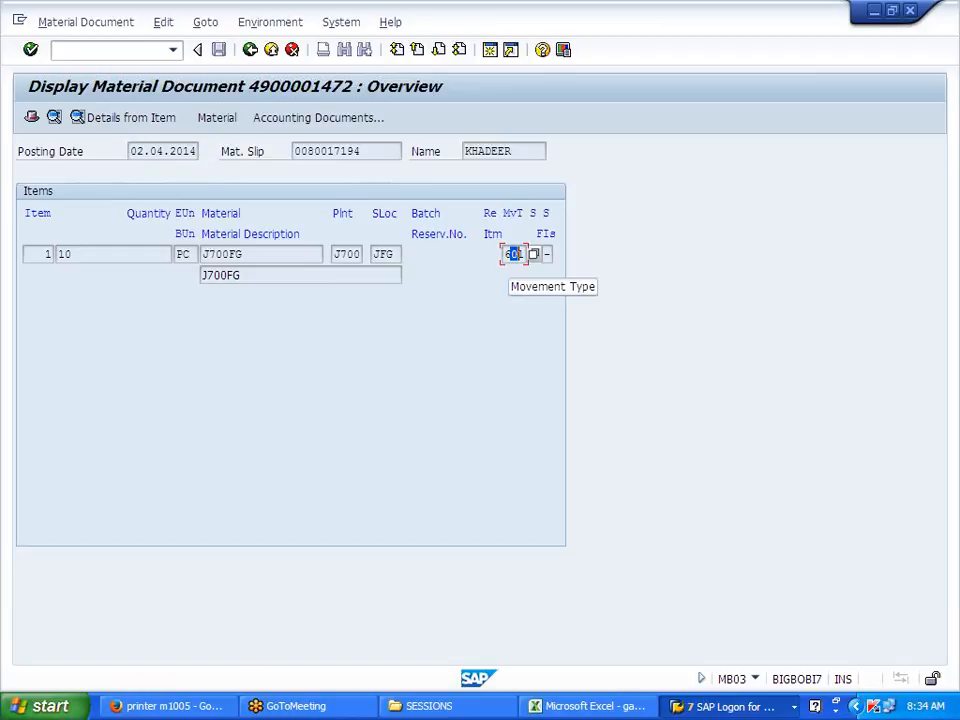
pyautogui.doubleClick(517, 254)
pyautogui.click(521, 254)
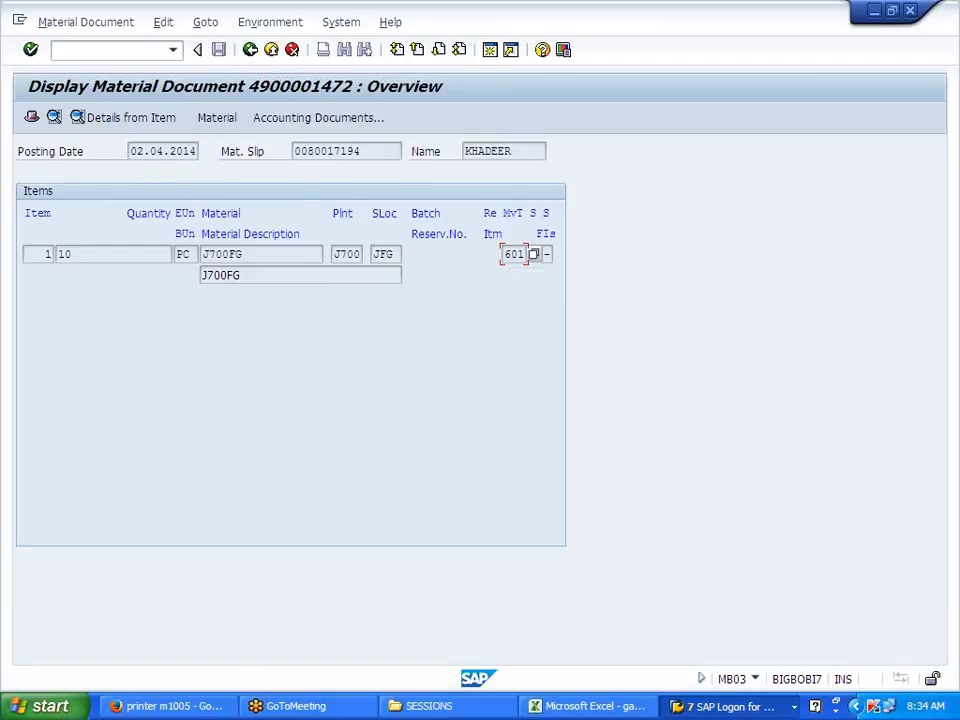
pyautogui.doubleClick(519, 254)
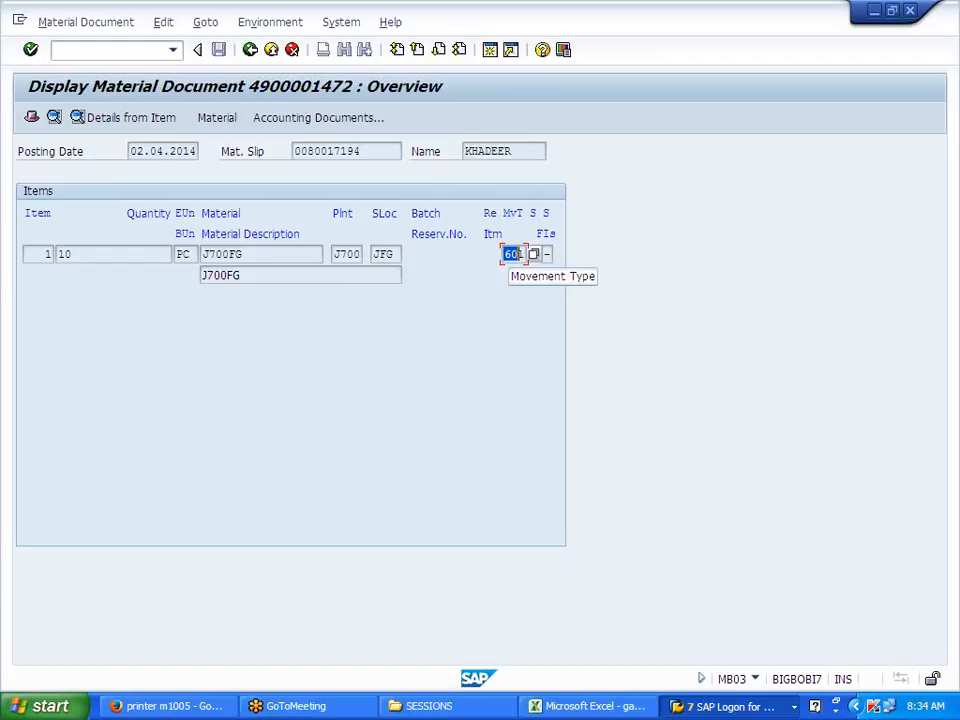
pyautogui.click(520, 254)
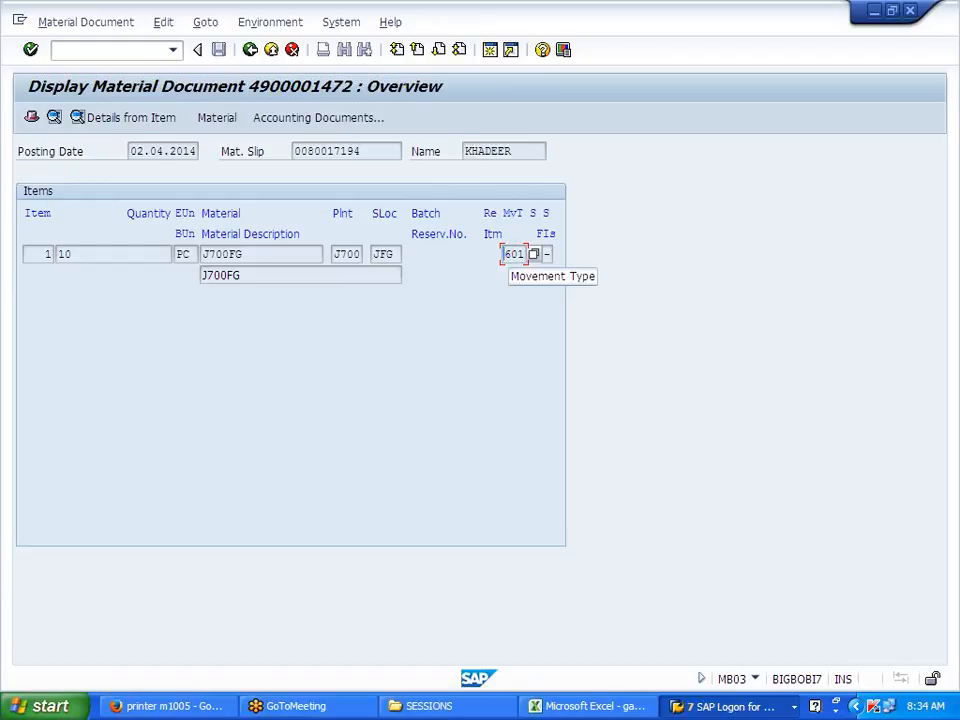
# Step: Trace inquiry, quotation, order 14455 in the flow and display delivery 80017194
pyautogui.click(250, 50)
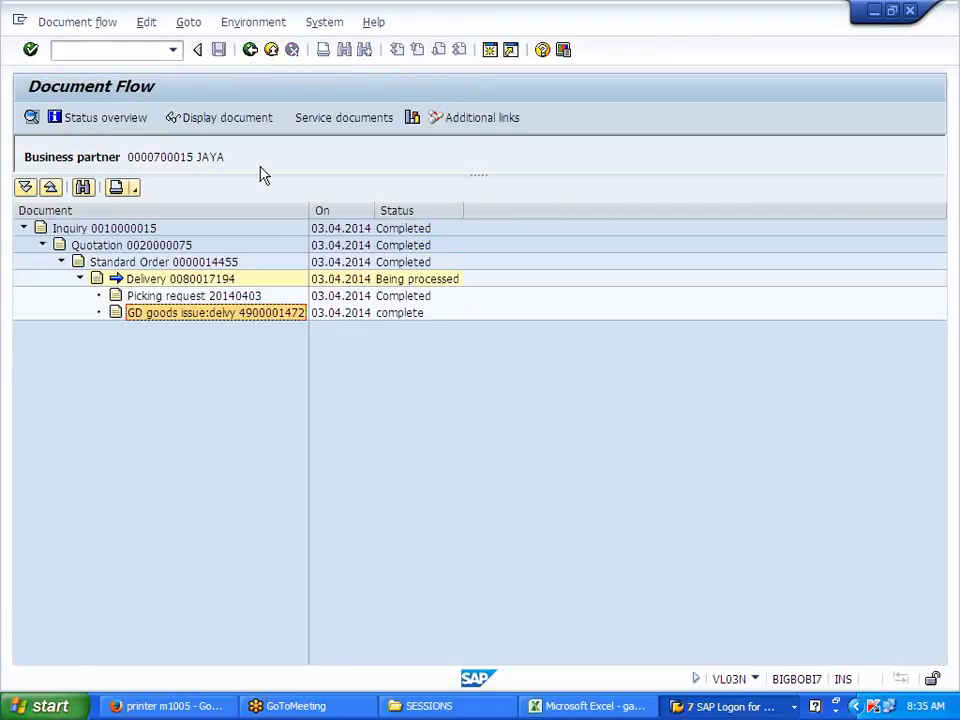
pyautogui.click(255, 299)
pyautogui.click(233, 316)
pyautogui.click(138, 226)
pyautogui.click(146, 242)
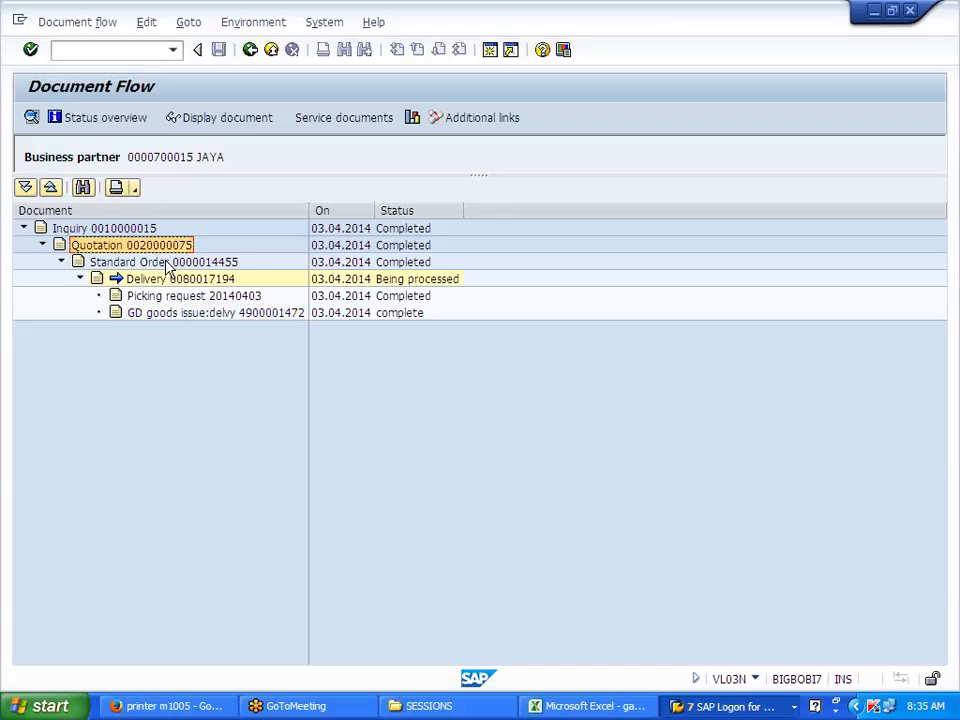
pyautogui.click(168, 262)
pyautogui.click(177, 281)
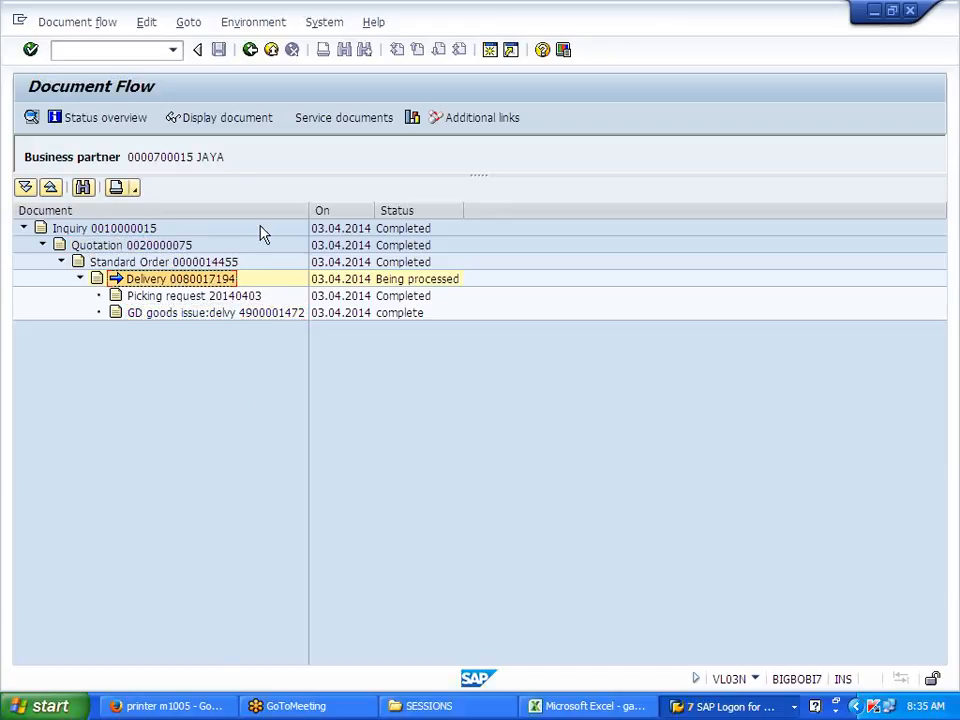
pyautogui.click(238, 119)
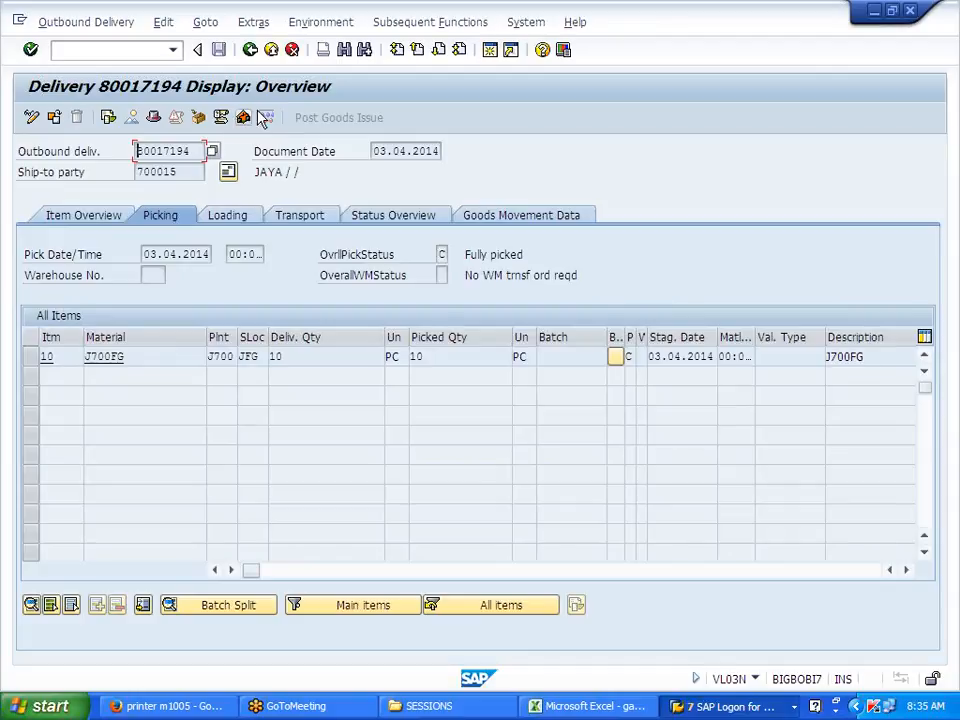
pyautogui.click(318, 22)
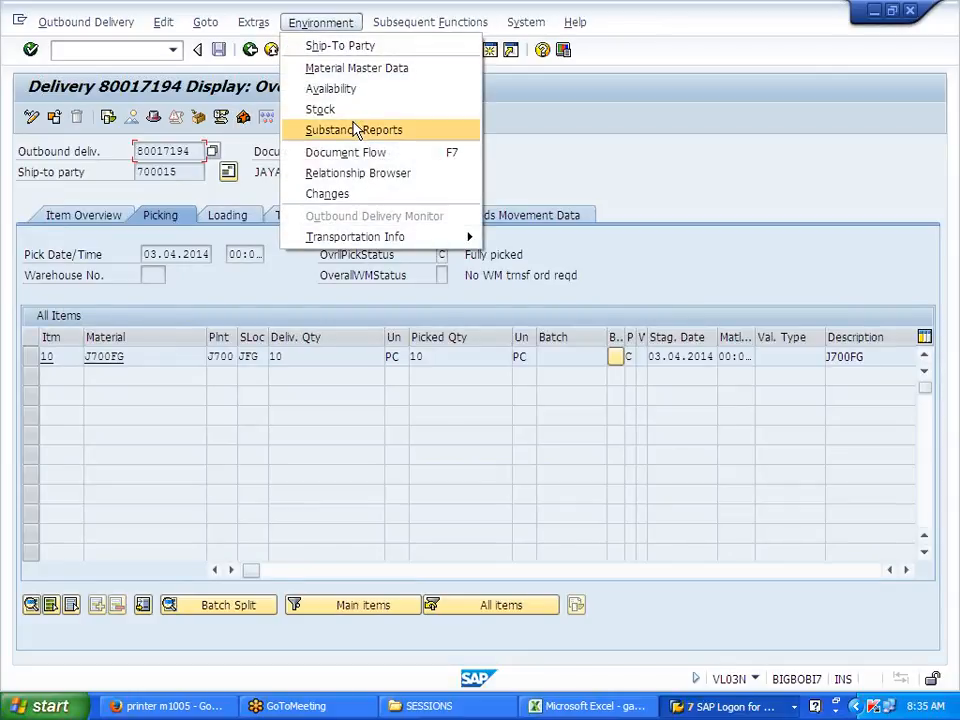
pyautogui.click(349, 152)
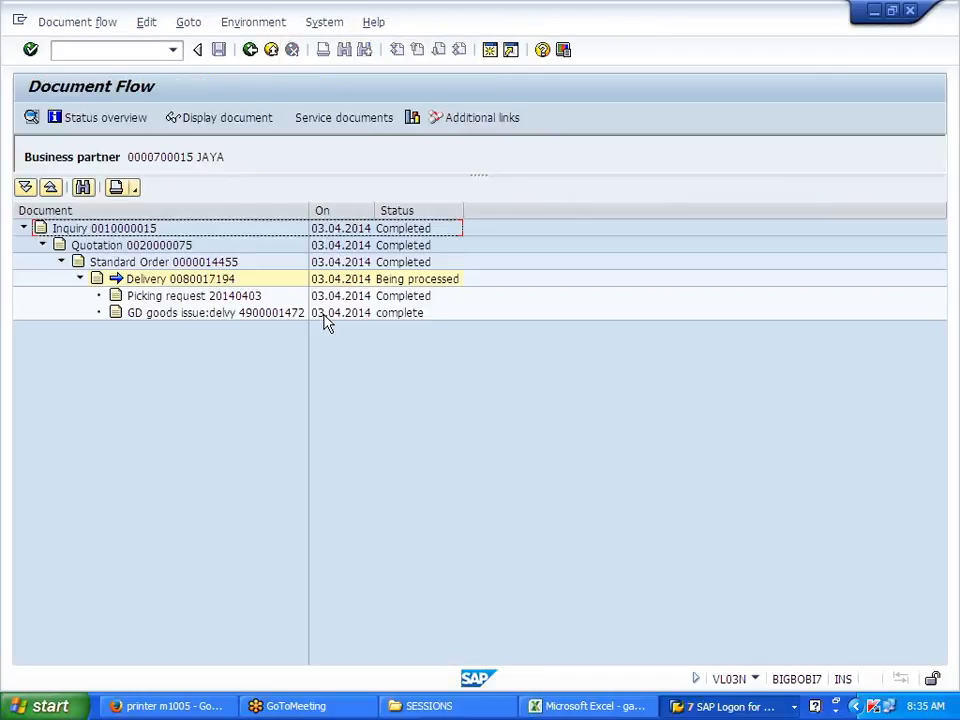
pyautogui.click(249, 120)
pyautogui.click(253, 313)
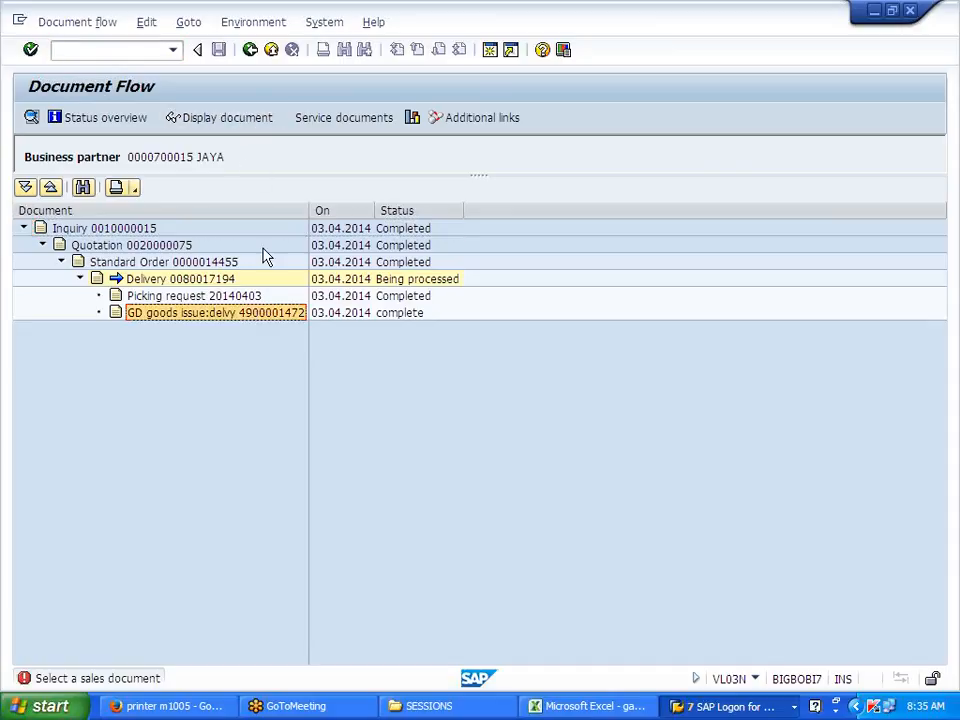
pyautogui.click(249, 120)
pyautogui.click(285, 121)
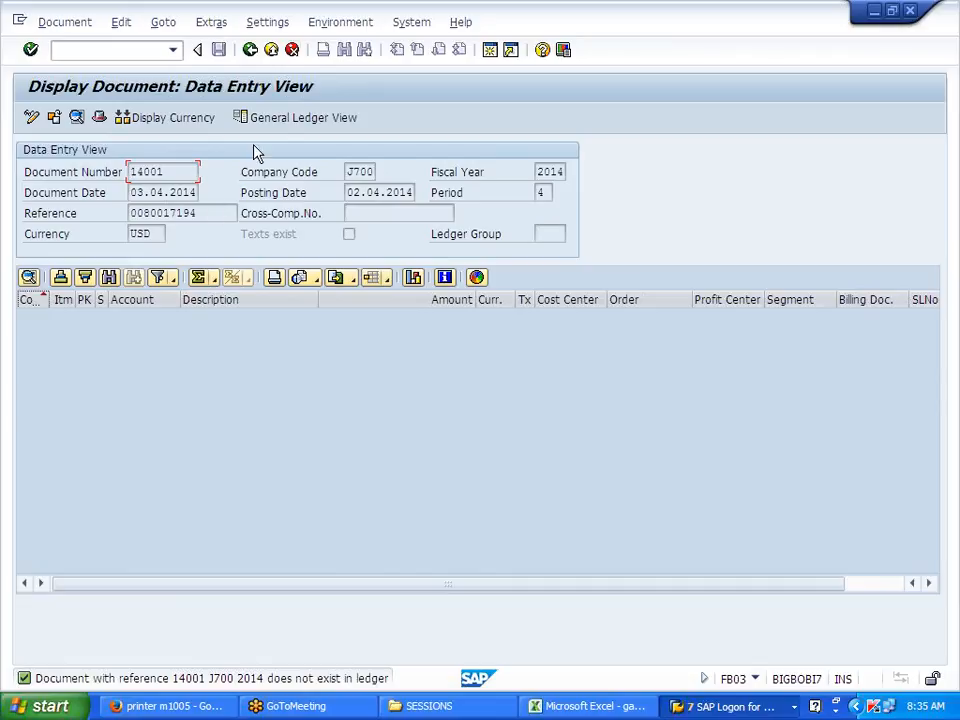
pyautogui.click(251, 50)
pyautogui.click(251, 50)
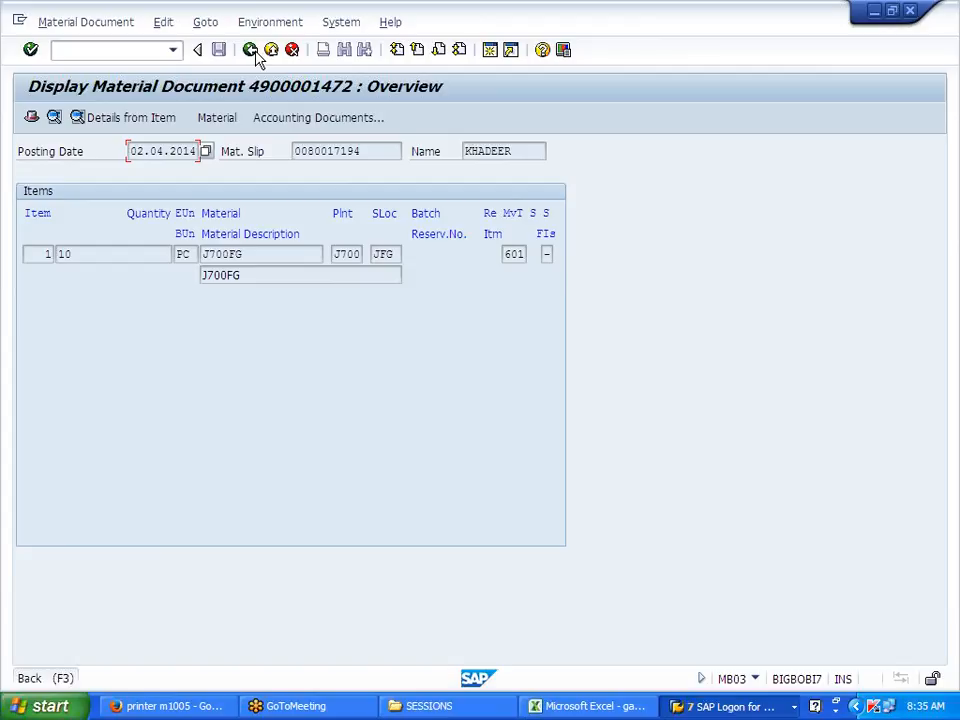
pyautogui.click(251, 50)
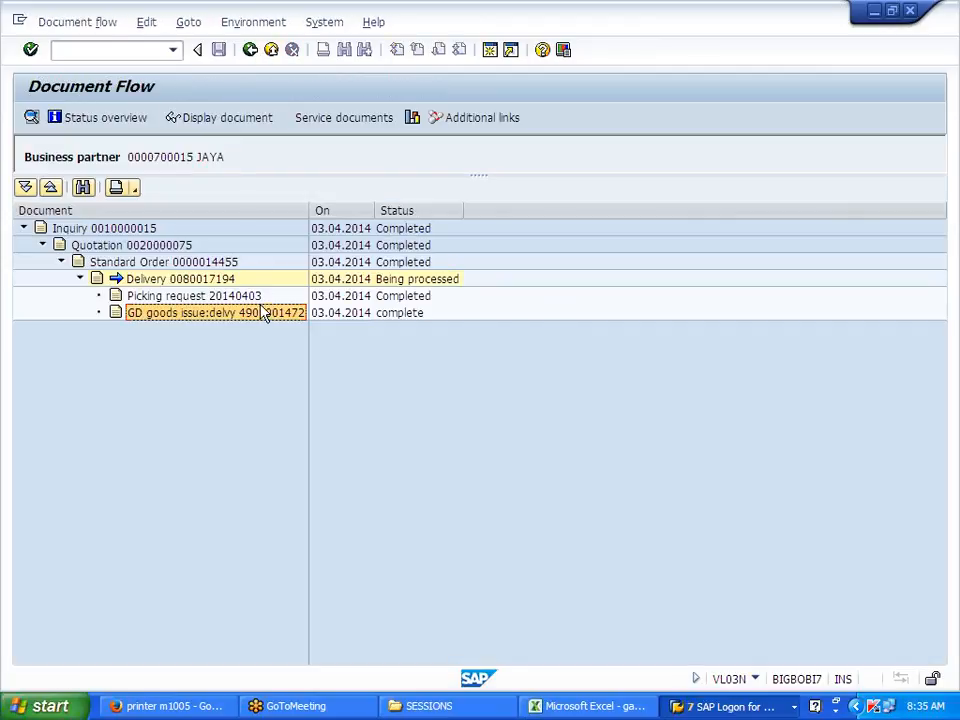
pyautogui.click(252, 52)
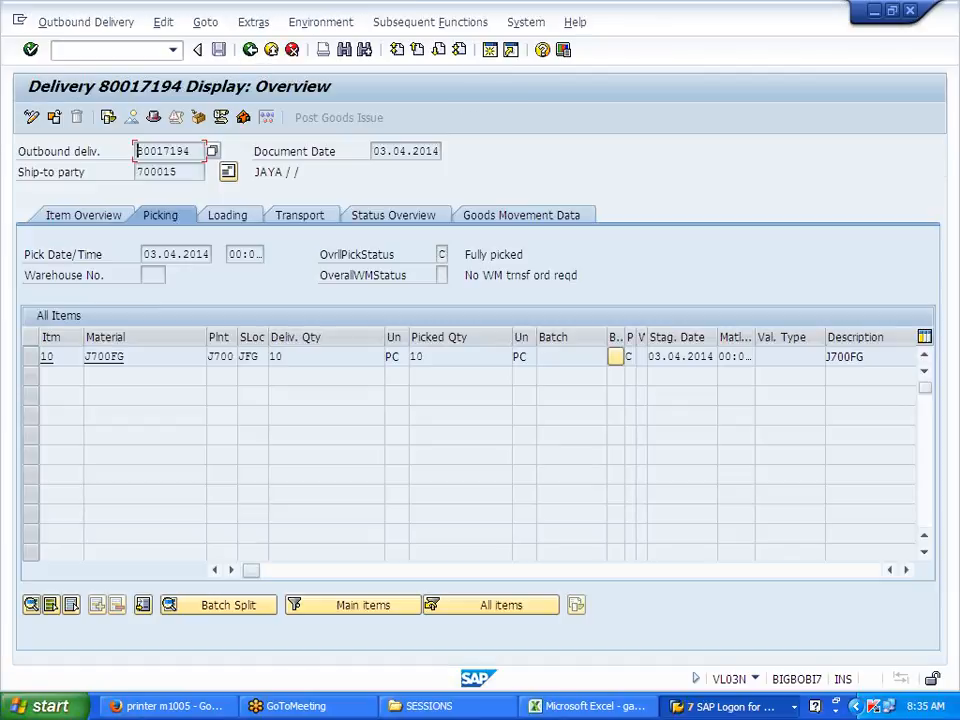
pyautogui.moveTo(190, 151); pyautogui.dragTo(137, 151)
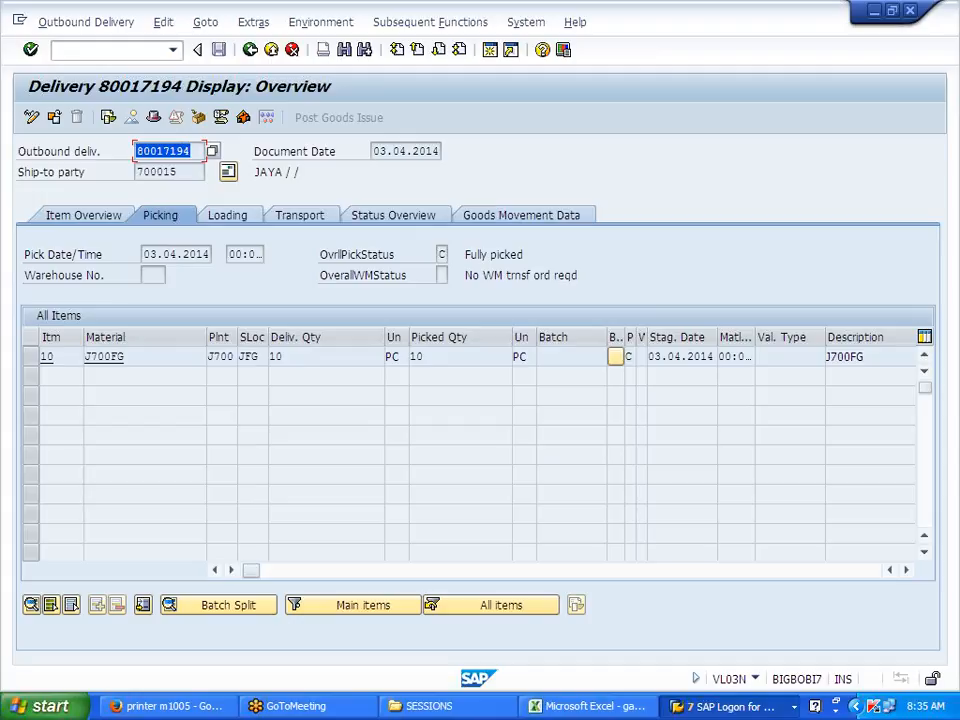
pyautogui.click(137, 151)
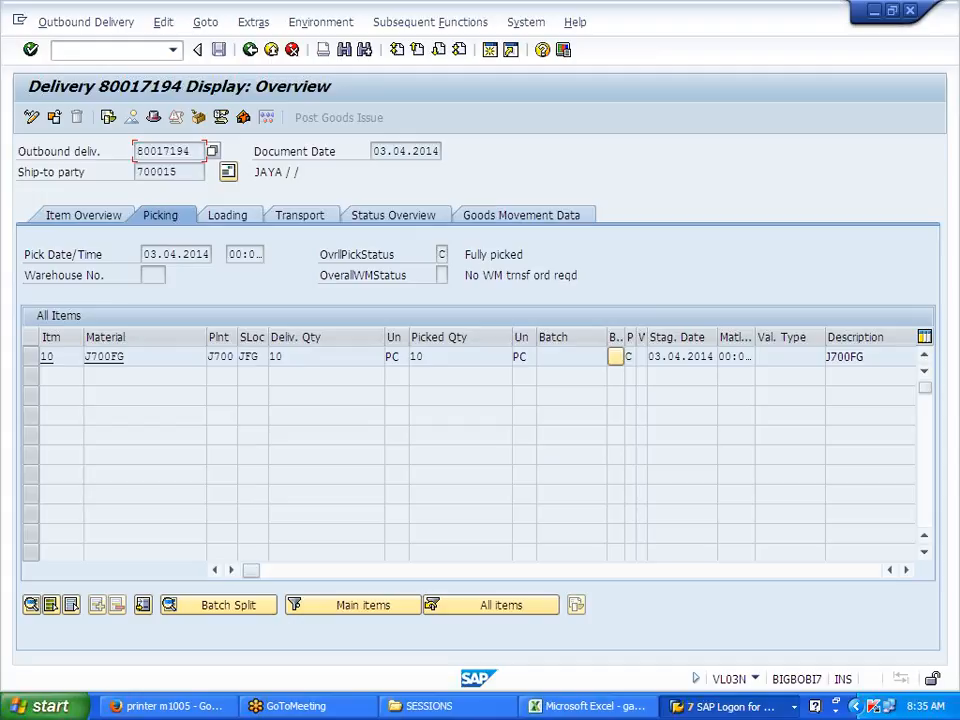
pyautogui.moveTo(190, 151); pyautogui.dragTo(137, 151)
pyautogui.click(137, 151)
pyautogui.click(340, 23)
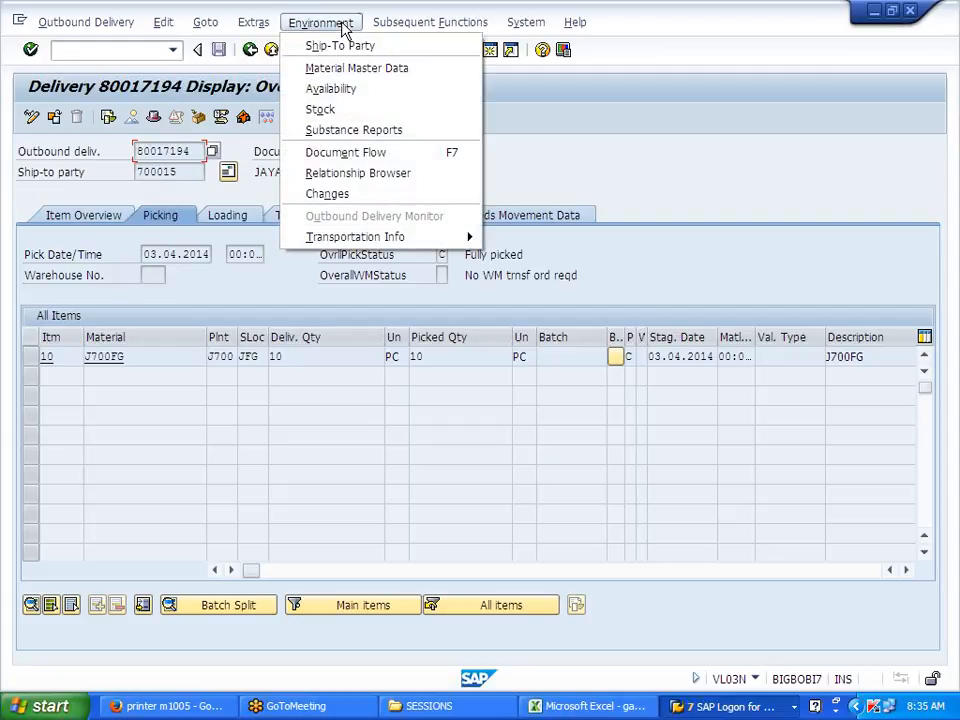
pyautogui.click(333, 153)
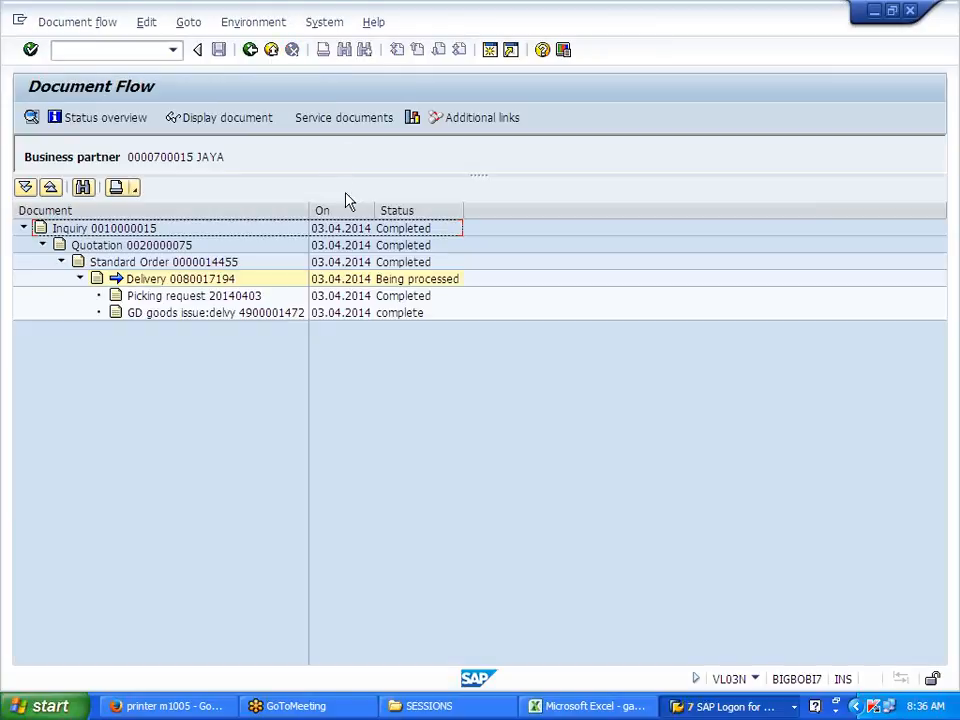
pyautogui.click(347, 315)
pyautogui.click(268, 318)
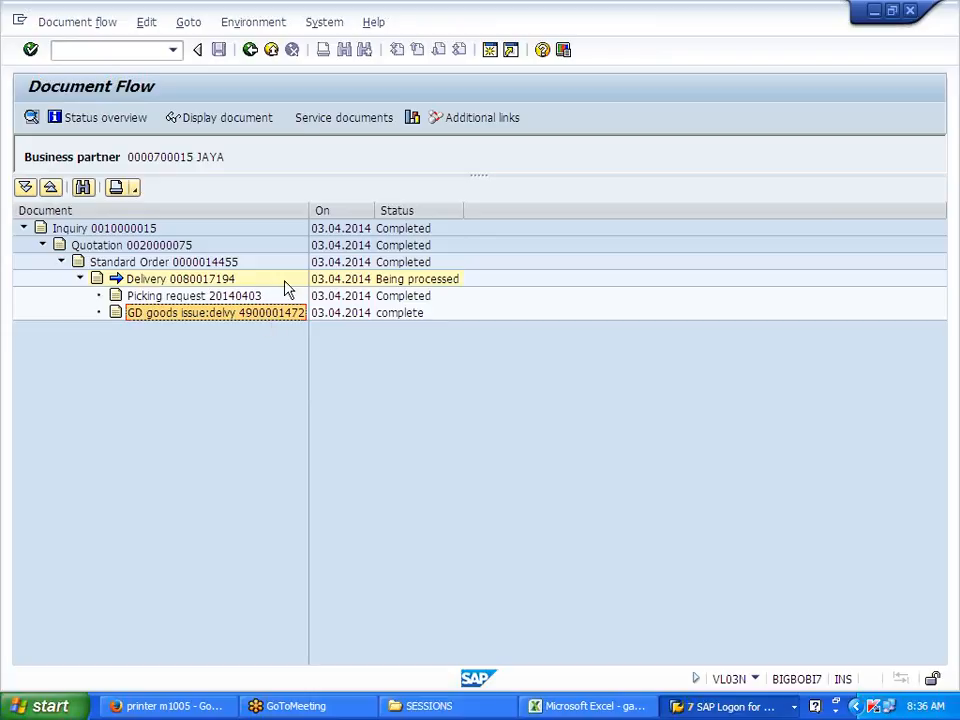
pyautogui.click(252, 122)
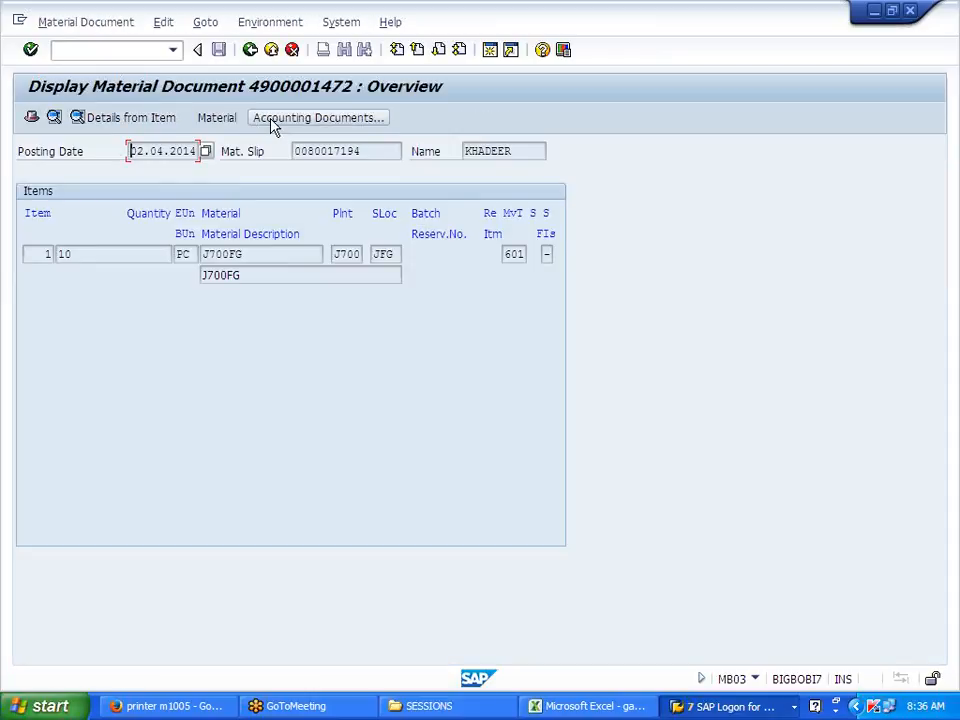
pyautogui.click(272, 122)
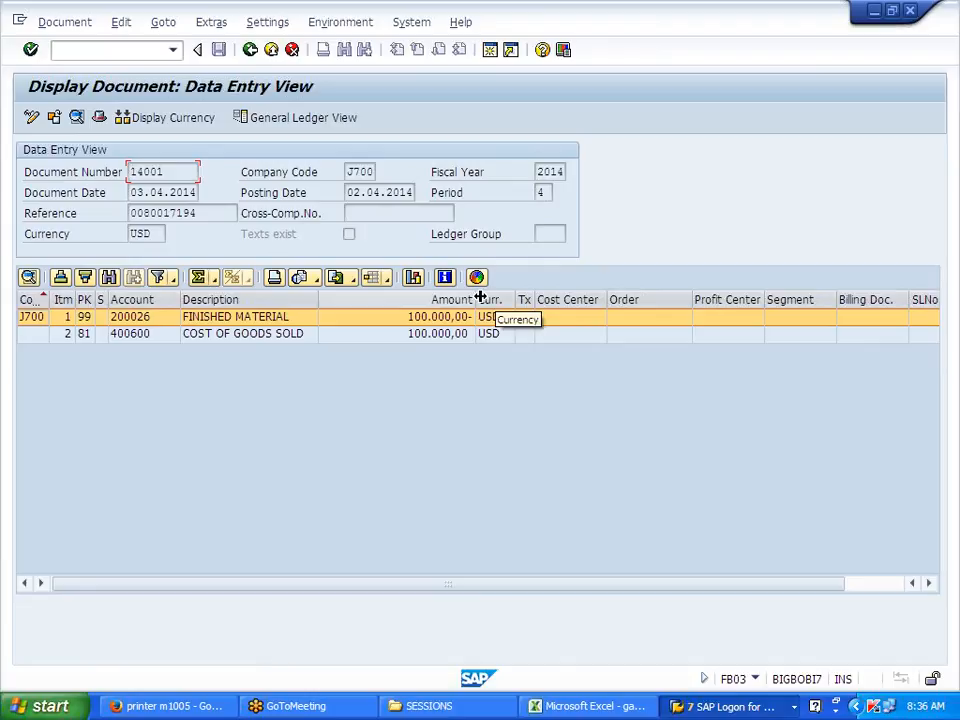
pyautogui.moveTo(477, 299); pyautogui.dragTo(493, 298)
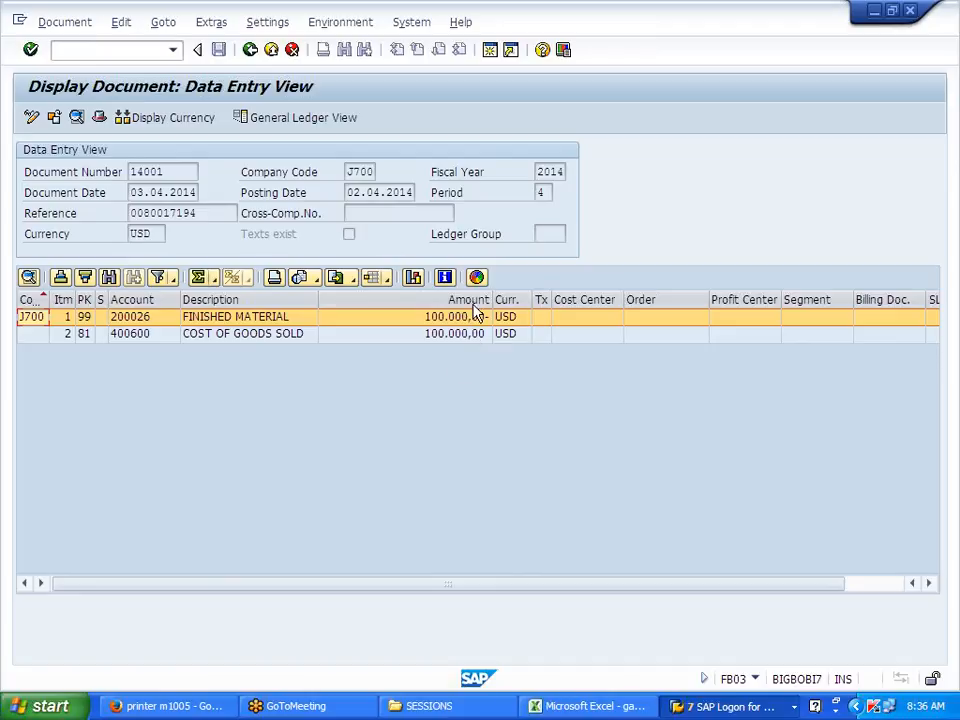
pyautogui.click(450, 405)
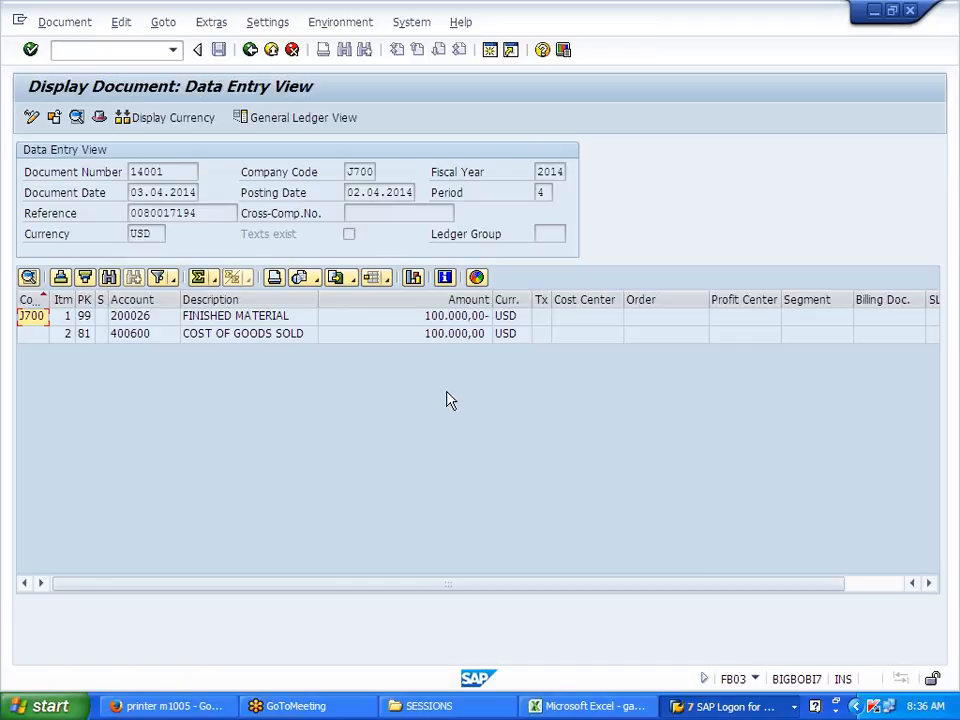
pyautogui.click(252, 54)
pyautogui.click(252, 54)
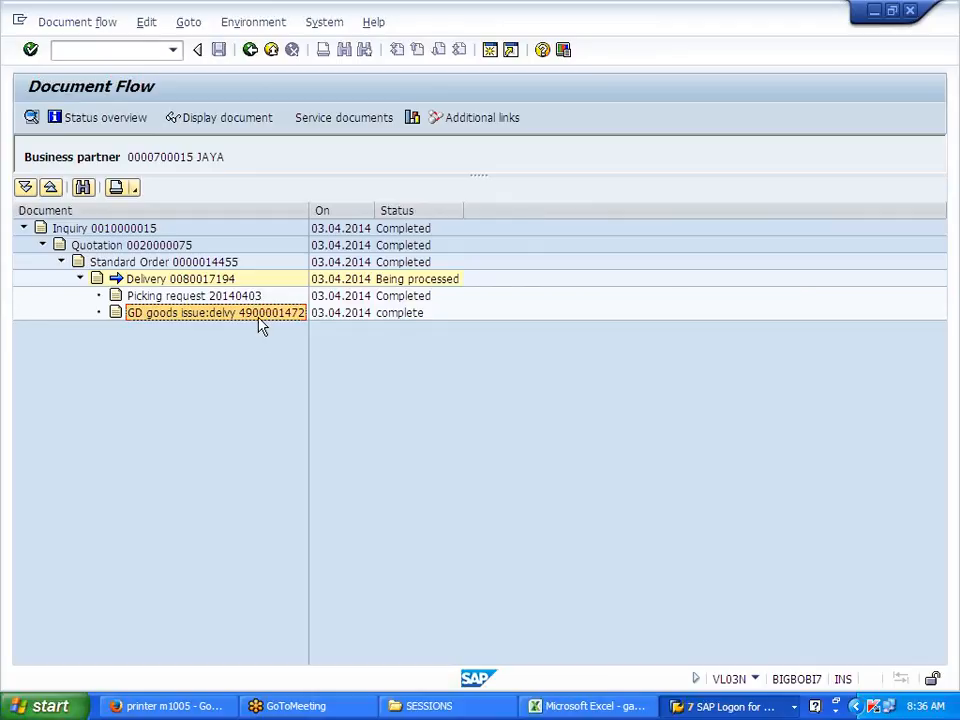
pyautogui.hotkey('alt', 'Tab')
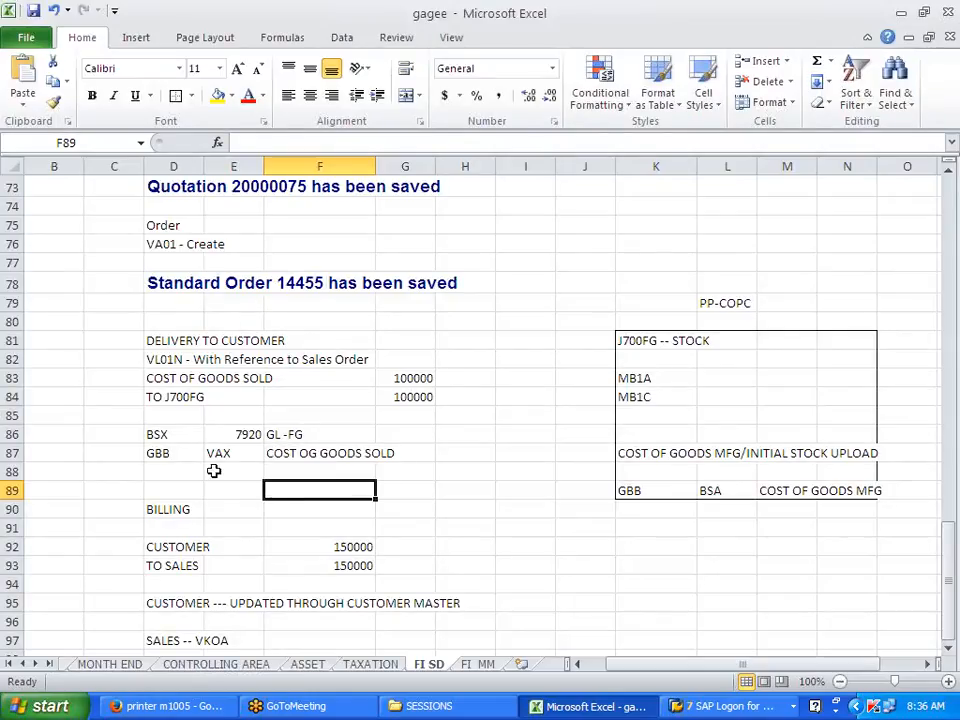
pyautogui.click(157, 474)
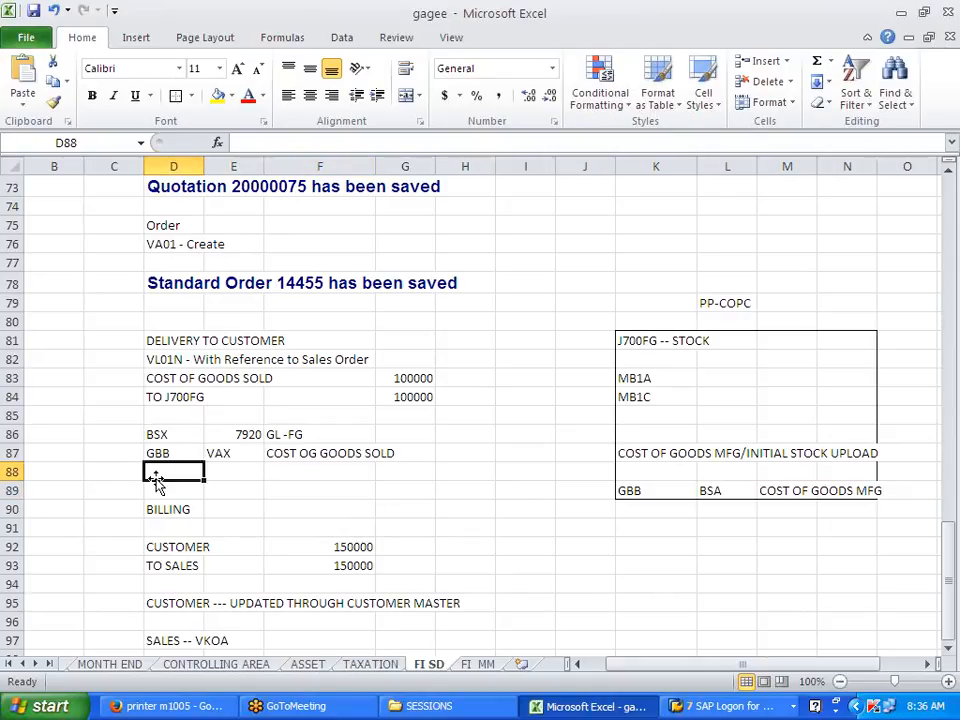
pyautogui.click(155, 488)
pyautogui.hotkey('ctrl', 'v')
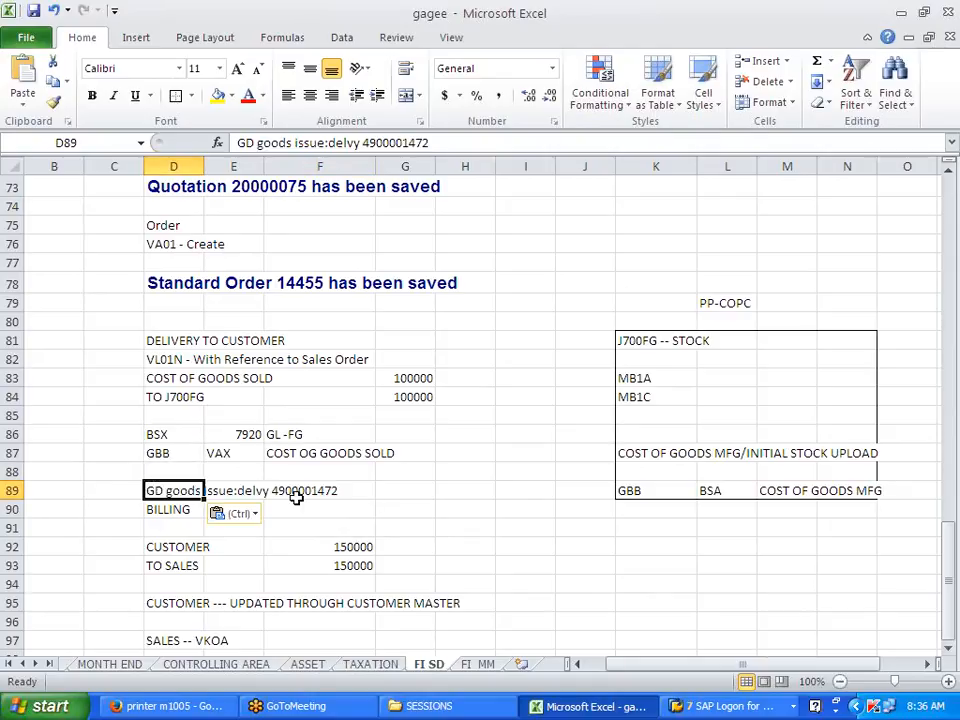
pyautogui.click(285, 510)
pyautogui.moveTo(199, 281); pyautogui.dragTo(257, 285)
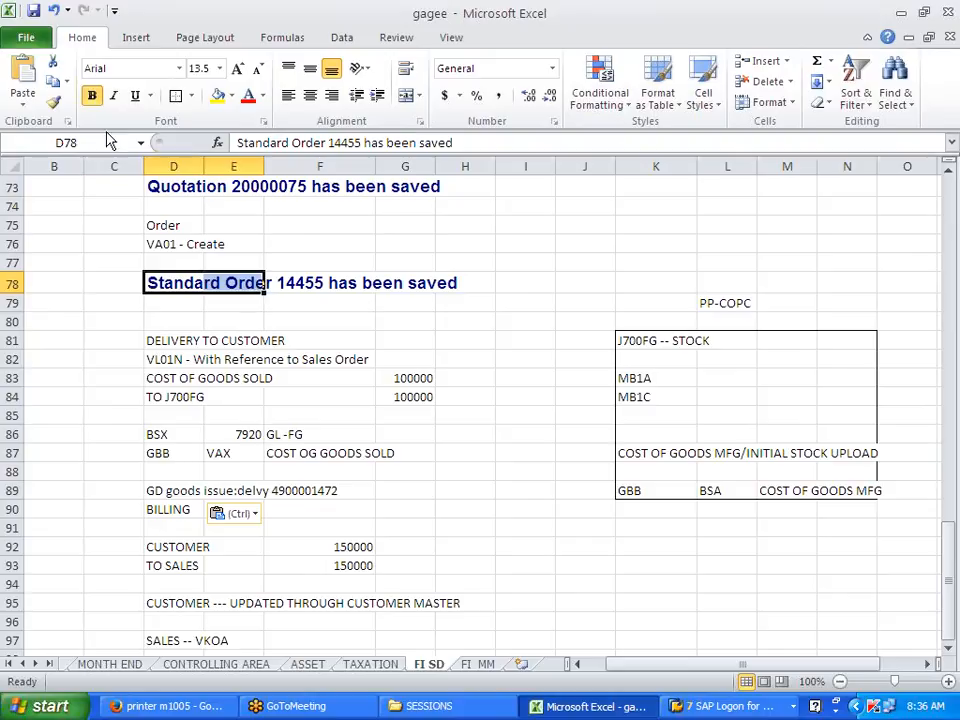
pyautogui.click(53, 101)
pyautogui.moveTo(152, 486)
pyautogui.mouseDown()
pyautogui.moveTo(141, 485)
pyautogui.moveTo(328, 495)
pyautogui.mouseUp()
pyautogui.click(454, 538)
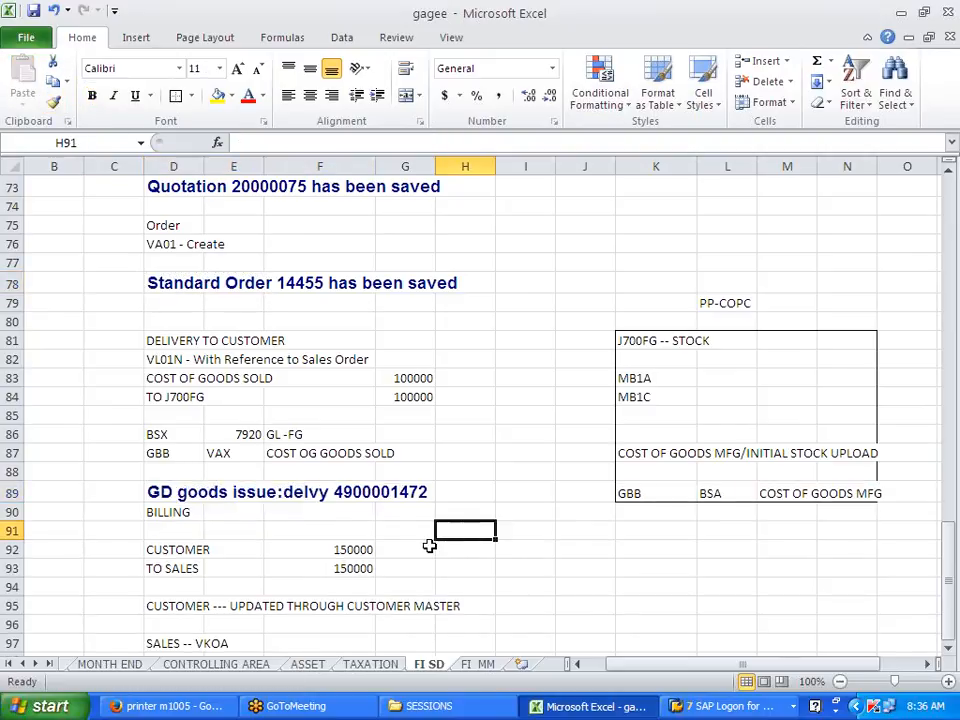
# Step: Note VF01 in E90 beside BILLING, then return to SAP
pyautogui.scroll(-2, 276, 444)
pyautogui.click(219, 394)
pyautogui.write('VF01')
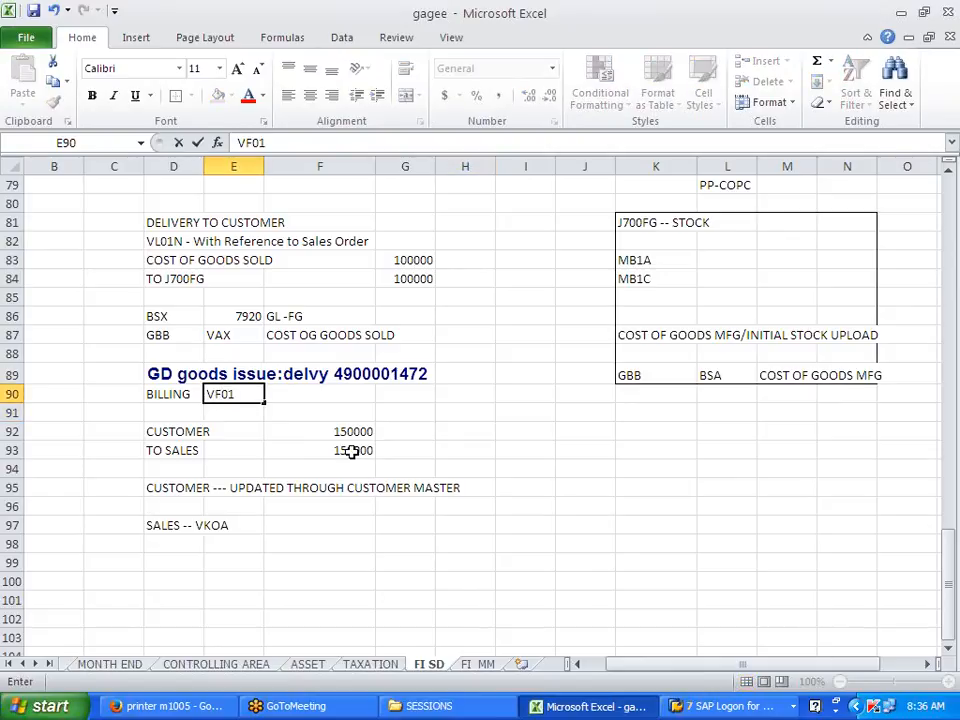
pyautogui.click(484, 436)
pyautogui.hotkey('alt', 'Tab')
pyautogui.click(115, 49)
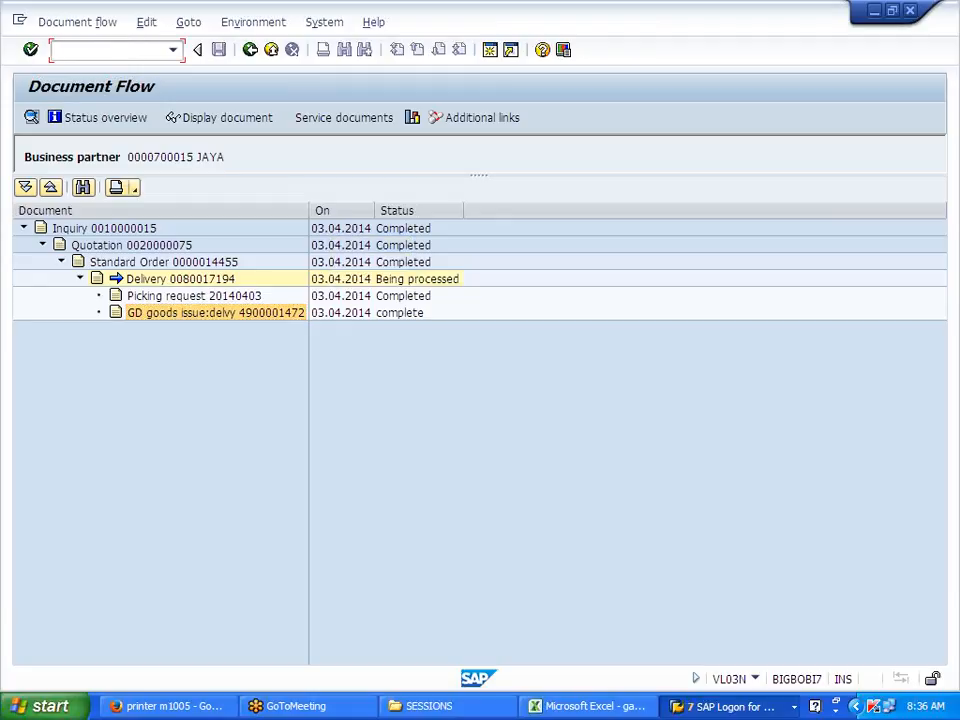
# Step: Display delivery 80017194, then back out twice toward the SAP Easy Access menu
pyautogui.click(250, 50)
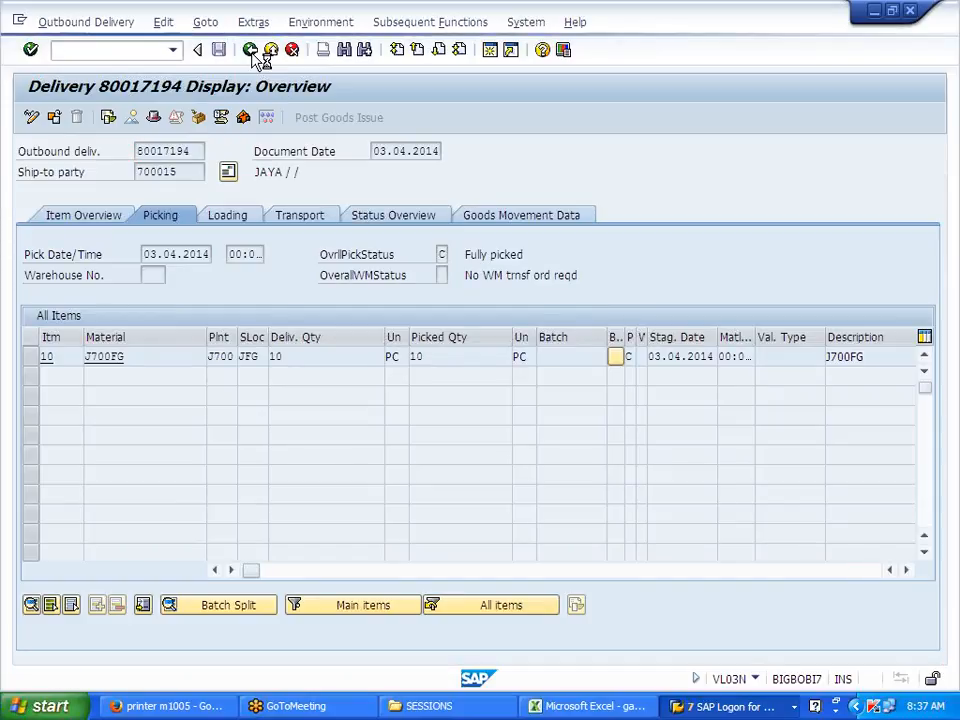
pyautogui.click(250, 50)
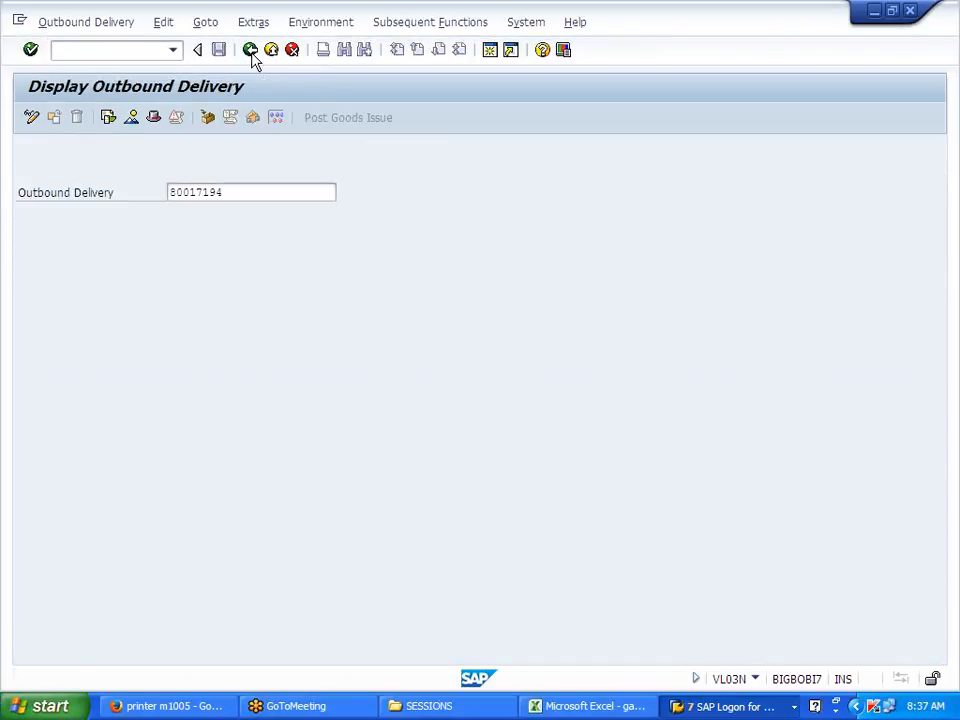
pyautogui.click(250, 50)
# Step: Collapse Shipping and Transportation, launch Billing > VF01 Create, and select delivery number 80017194
pyautogui.click(140, 438)
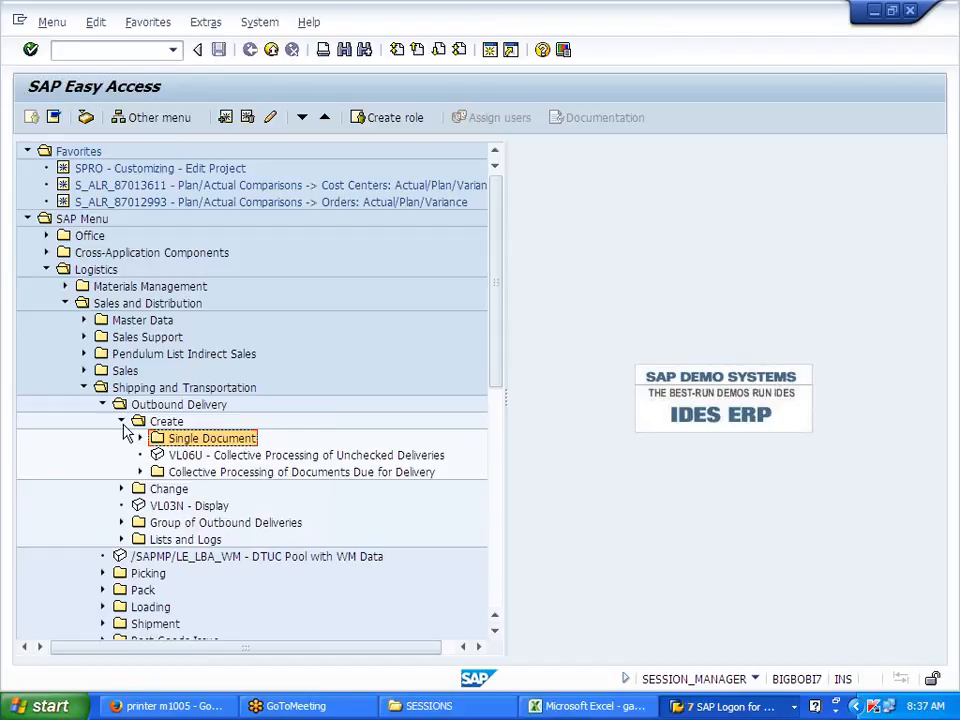
pyautogui.click(121, 421)
pyautogui.click(101, 404)
pyautogui.click(84, 387)
pyautogui.click(84, 404)
pyautogui.click(102, 422)
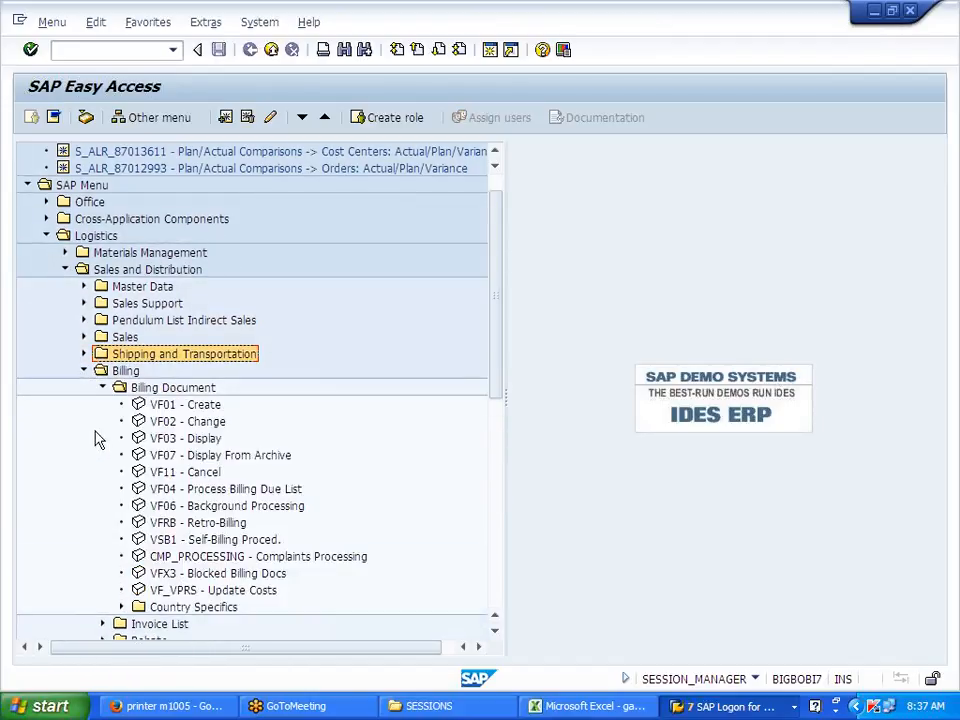
pyautogui.click(184, 406)
pyautogui.doubleClick(184, 410)
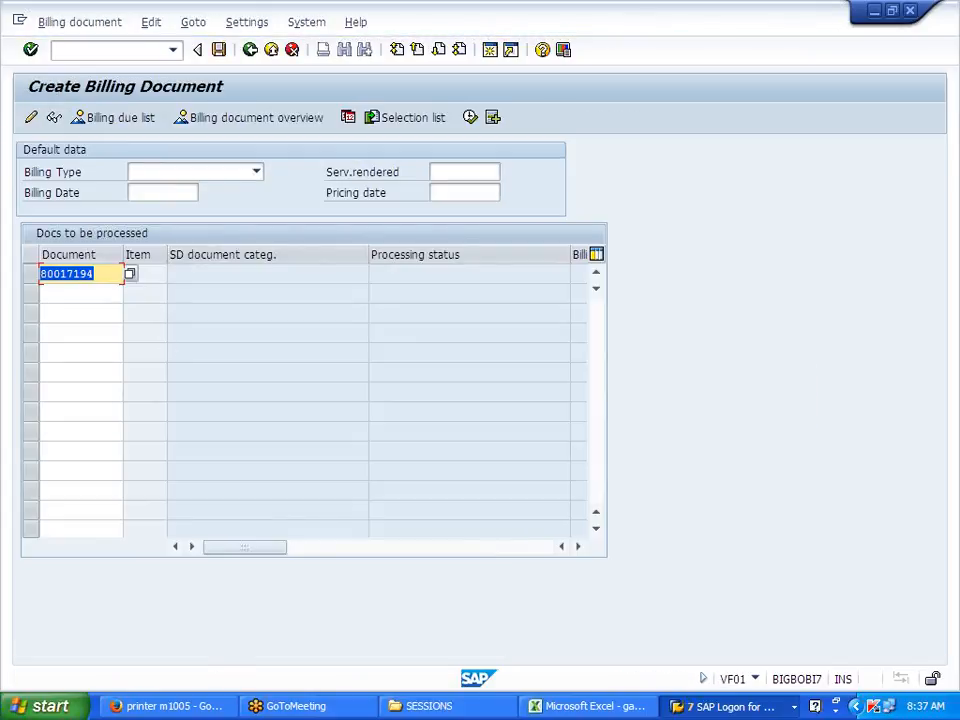
pyautogui.moveTo(95, 273); pyautogui.dragTo(52, 273)
# Step: Paste delivery 80017194 into Excel cell F88 and clear the goods issue line from row 89
pyautogui.hotkey('alt', 'Tab')
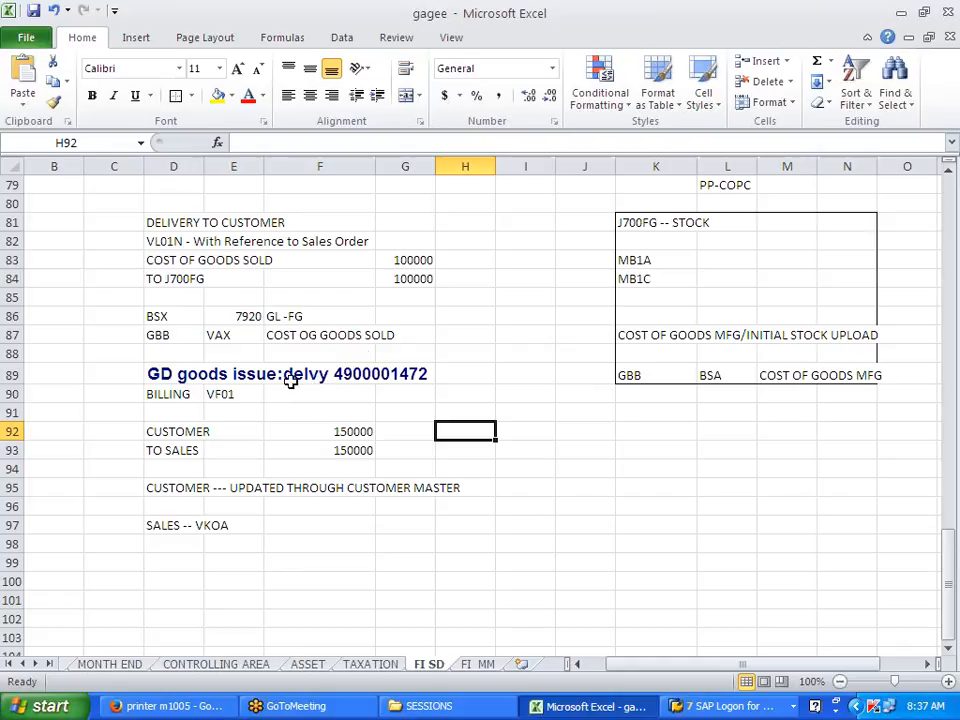
pyautogui.click(330, 354)
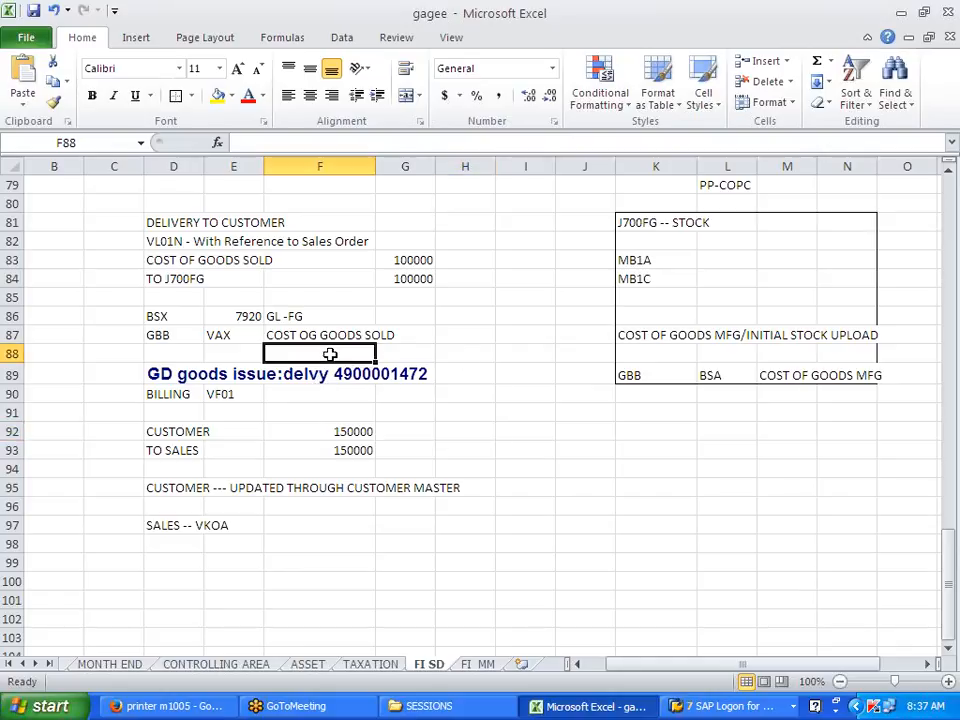
pyautogui.hotkey('ctrl', 'v')
pyautogui.click(366, 393)
pyautogui.click(335, 356)
pyautogui.moveTo(155, 376); pyautogui.dragTo(406, 383)
pyautogui.press('Delete')
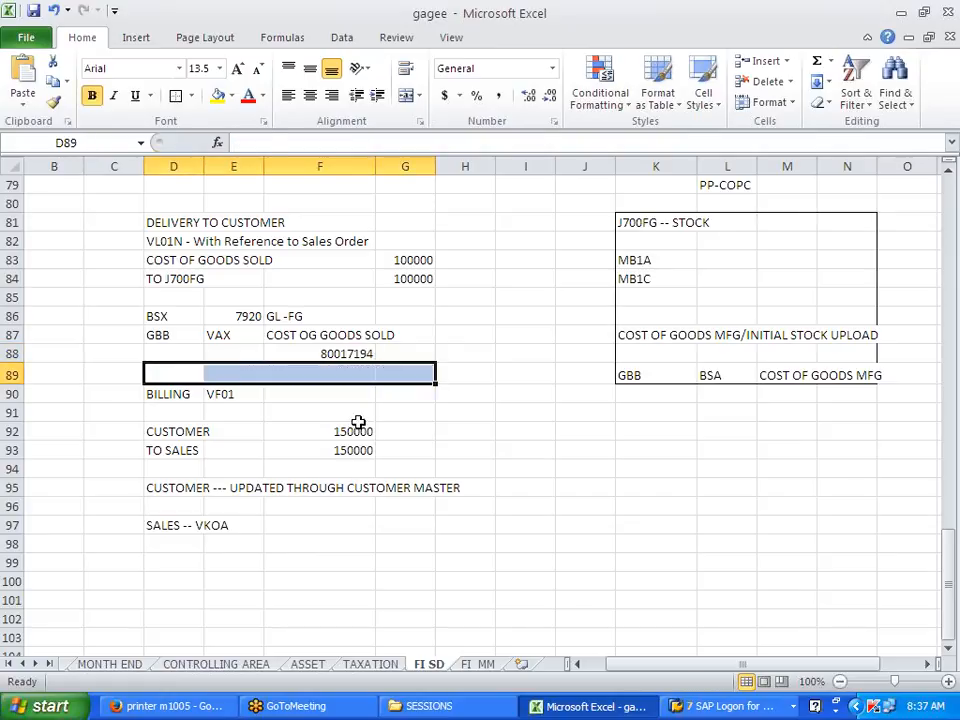
pyautogui.moveTo(360, 426); pyautogui.dragTo(352, 411)
# Step: Copy D78's bold blue heading format onto the delivery number in F88
pyautogui.click(340, 357)
pyautogui.scroll(3, 336, 296)
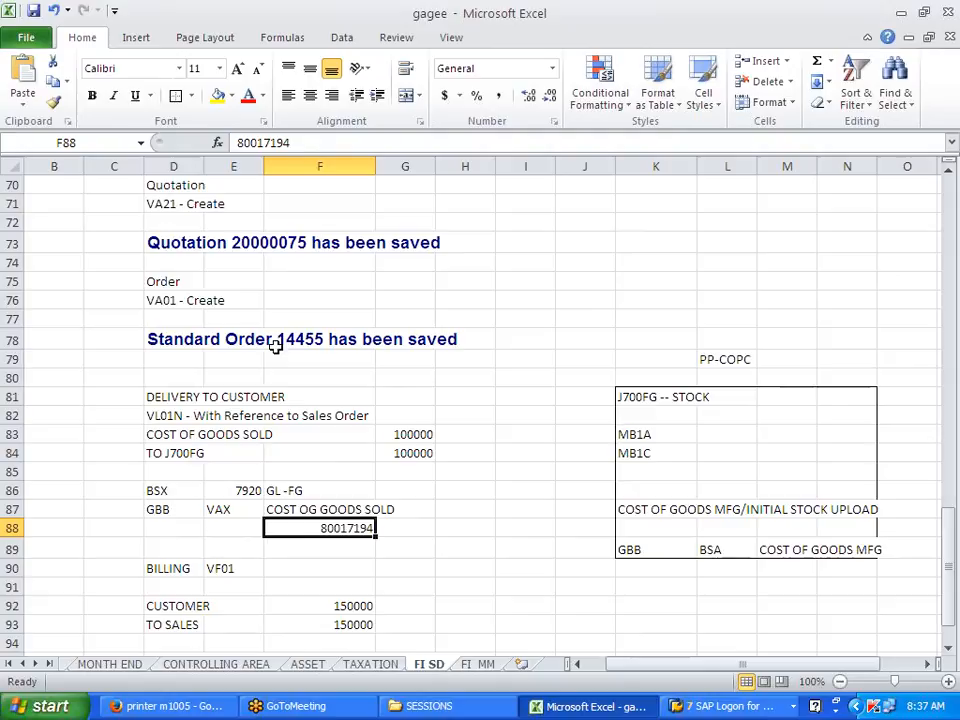
pyautogui.click(208, 338)
pyautogui.click(53, 102)
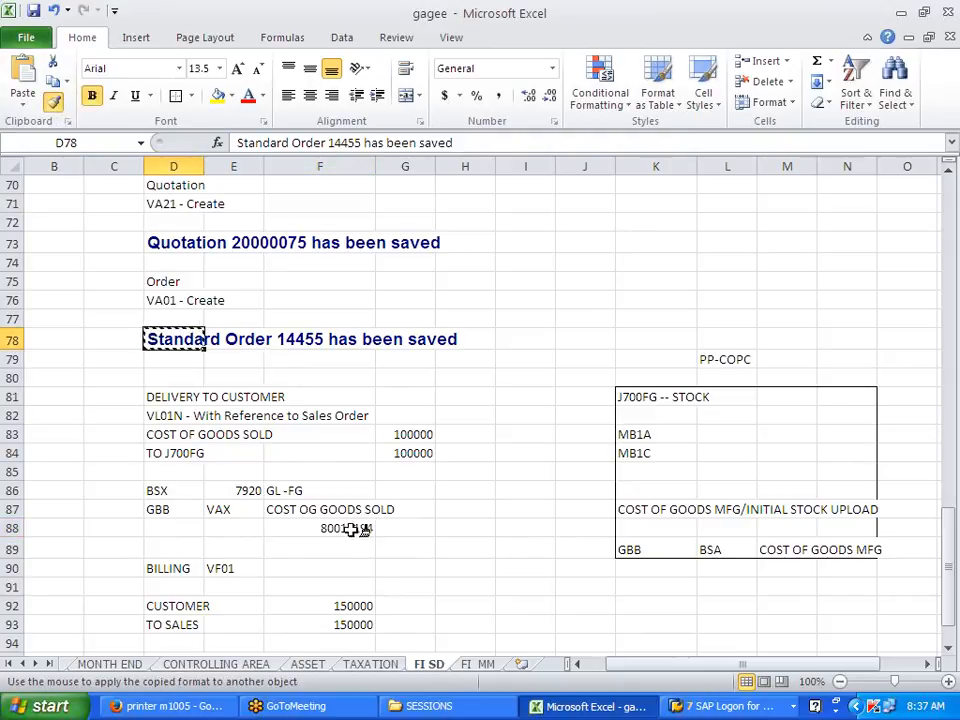
pyautogui.click(343, 541)
pyautogui.click(158, 338)
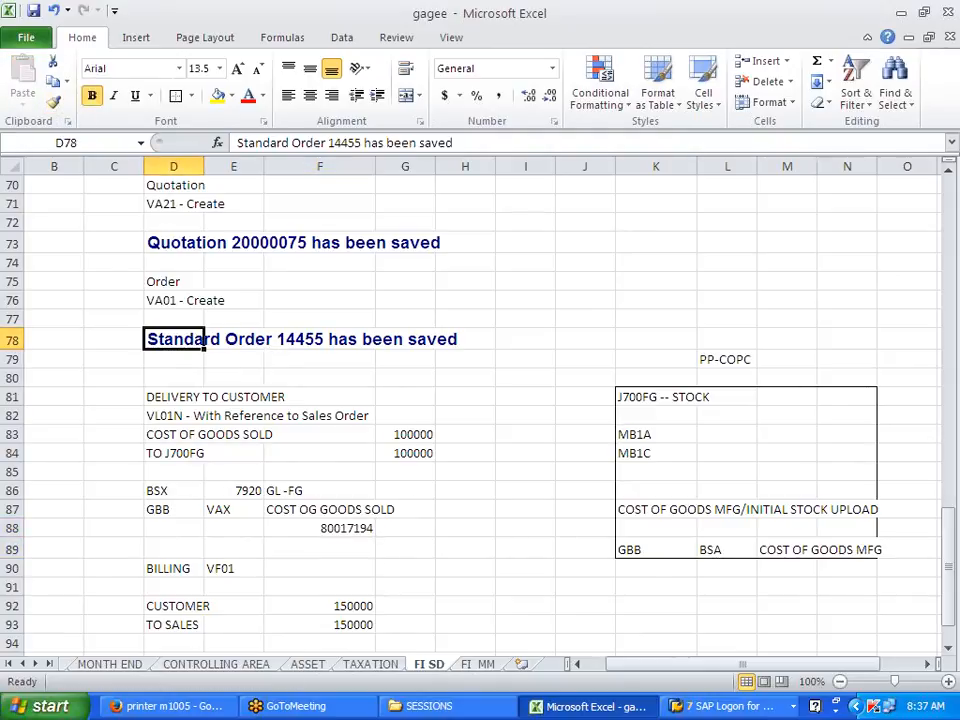
pyautogui.click(55, 102)
pyautogui.click(305, 528)
pyautogui.click(429, 592)
# Step: Process delivery 80017194 into an F2 invoice, review net value and payer, and save it
pyautogui.hotkey('alt', 'Tab')
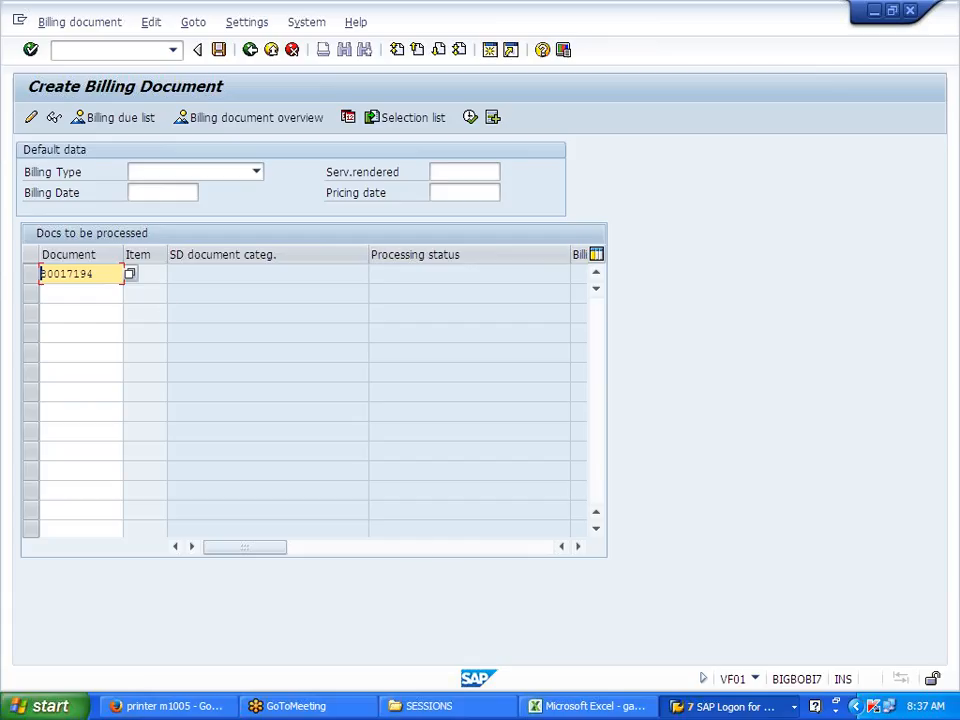
pyautogui.press('Return')
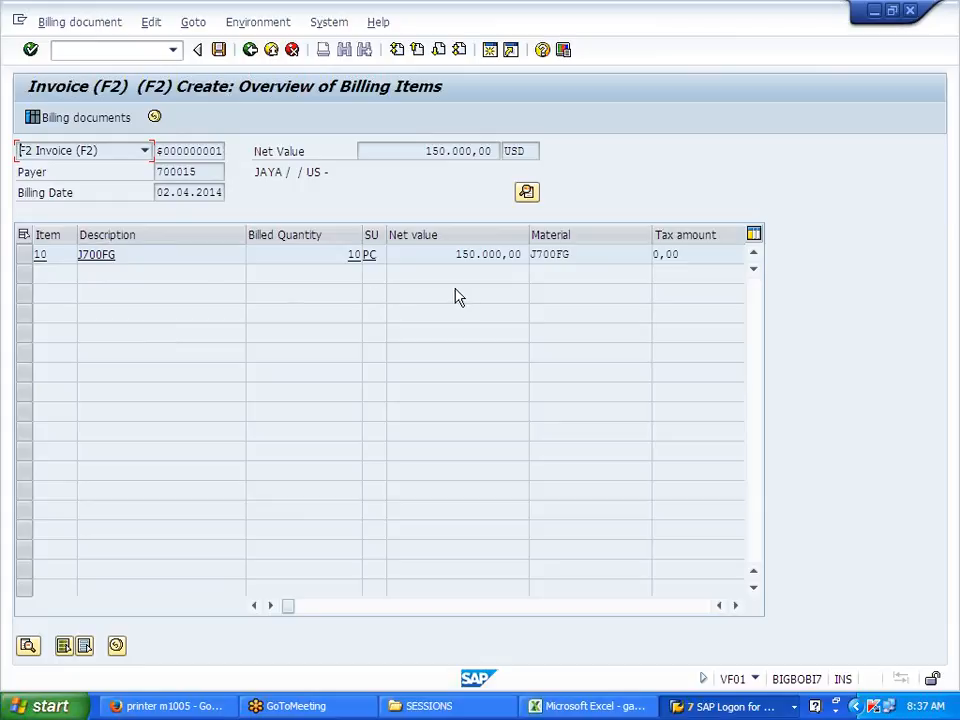
pyautogui.moveTo(456, 254); pyautogui.dragTo(511, 254)
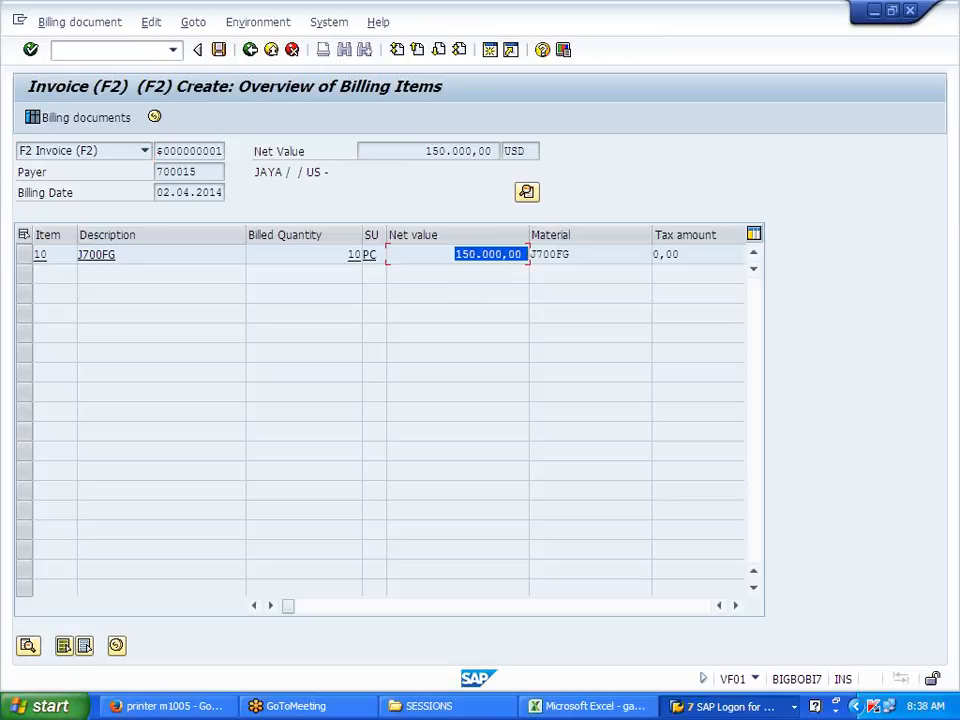
pyautogui.click(23, 208)
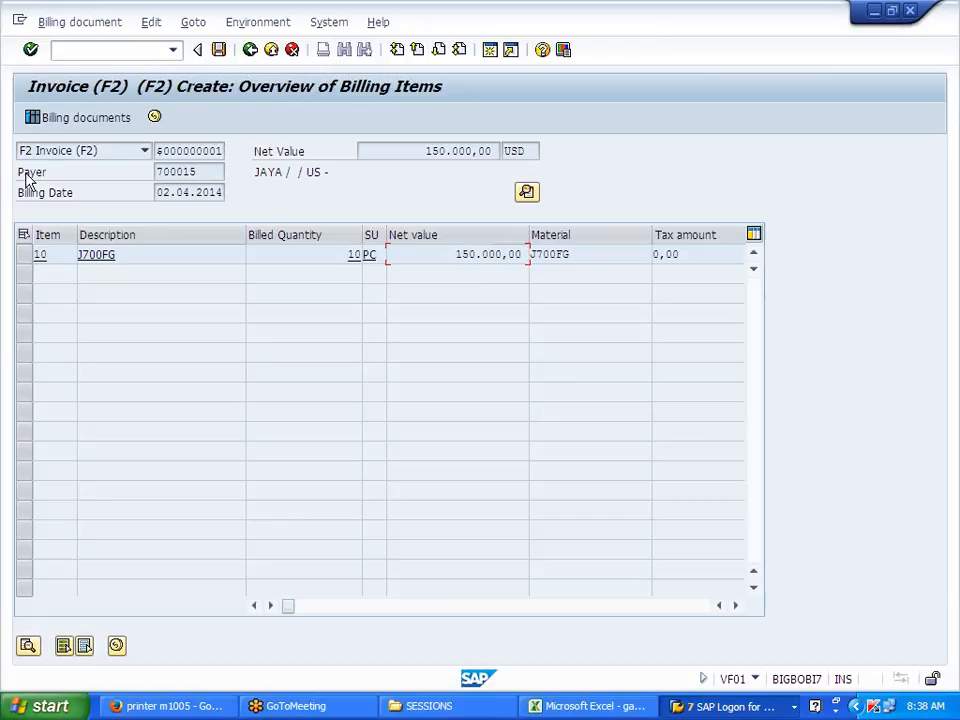
pyautogui.moveTo(17, 178); pyautogui.dragTo(65, 179)
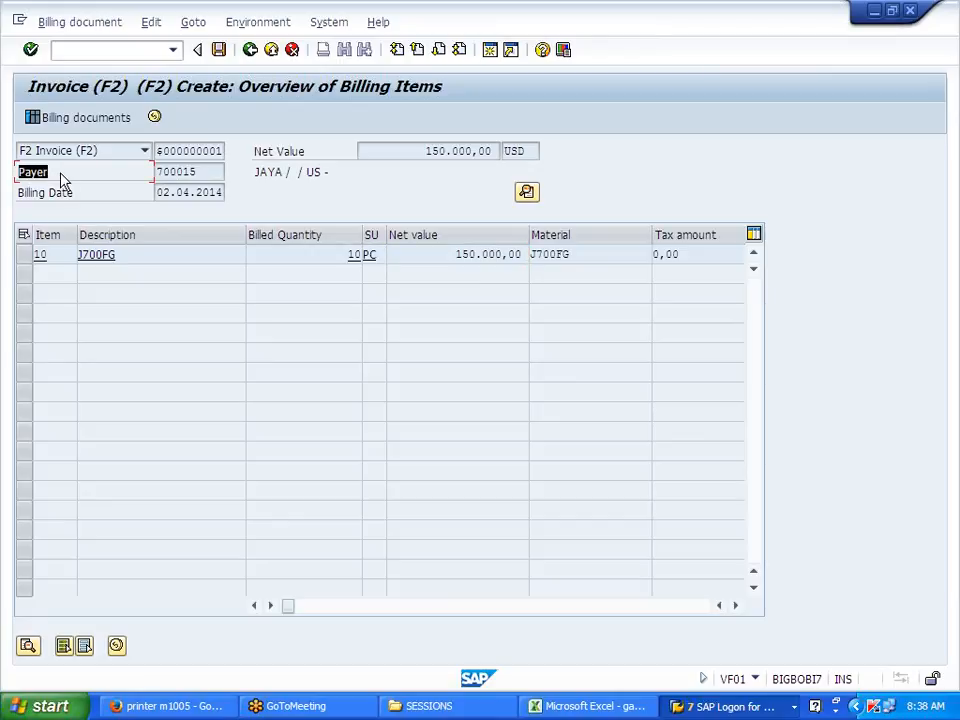
pyautogui.click(62, 180)
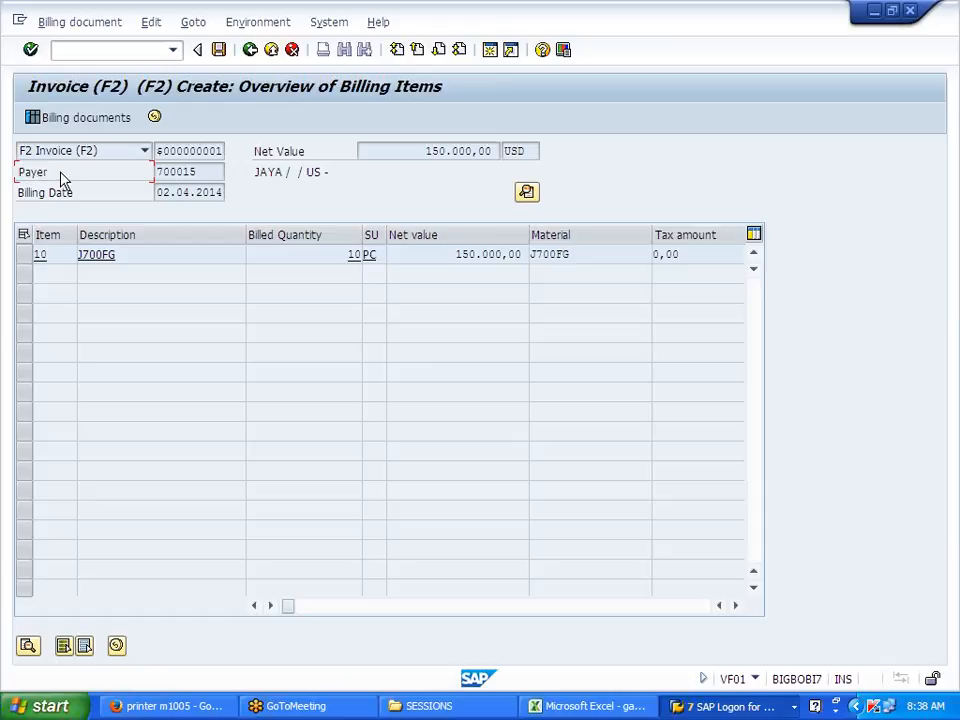
pyautogui.click(219, 50)
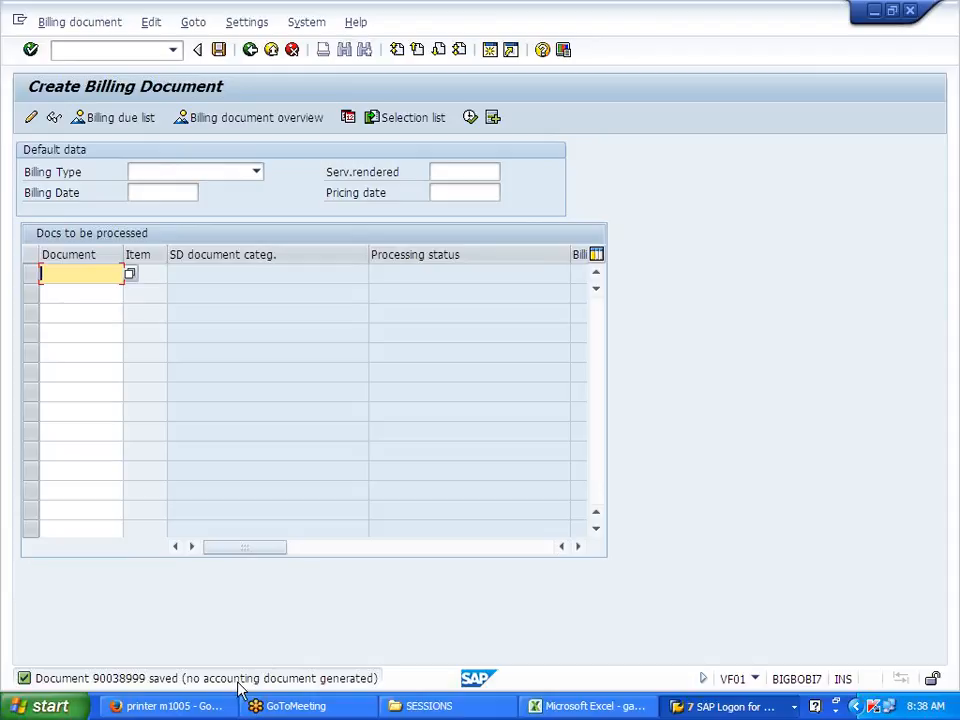
# Step: Copy the 'Document 90038999 saved (no accounting document generated)' message into Excel D99 and close its long text
pyautogui.click(323, 680)
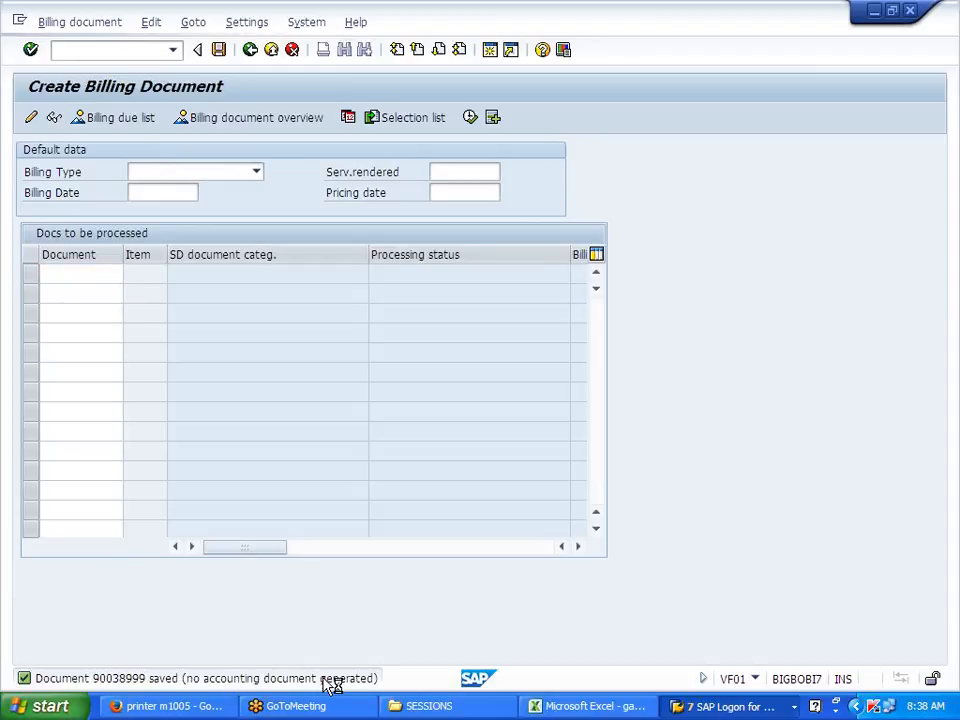
pyautogui.moveTo(54, 201); pyautogui.dragTo(577, 201)
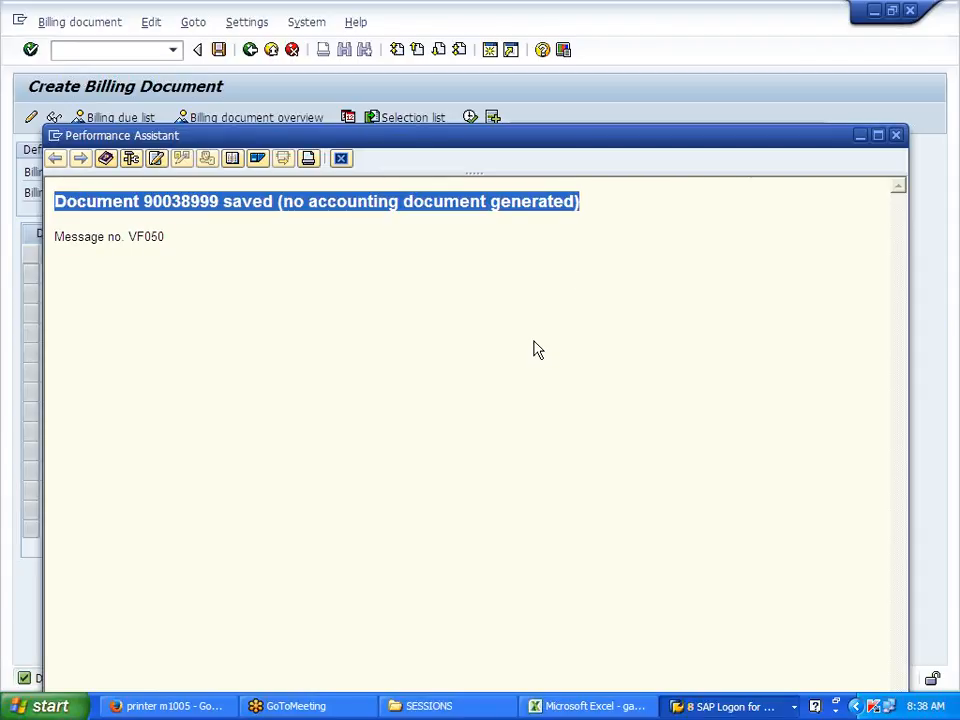
pyautogui.click(676, 708)
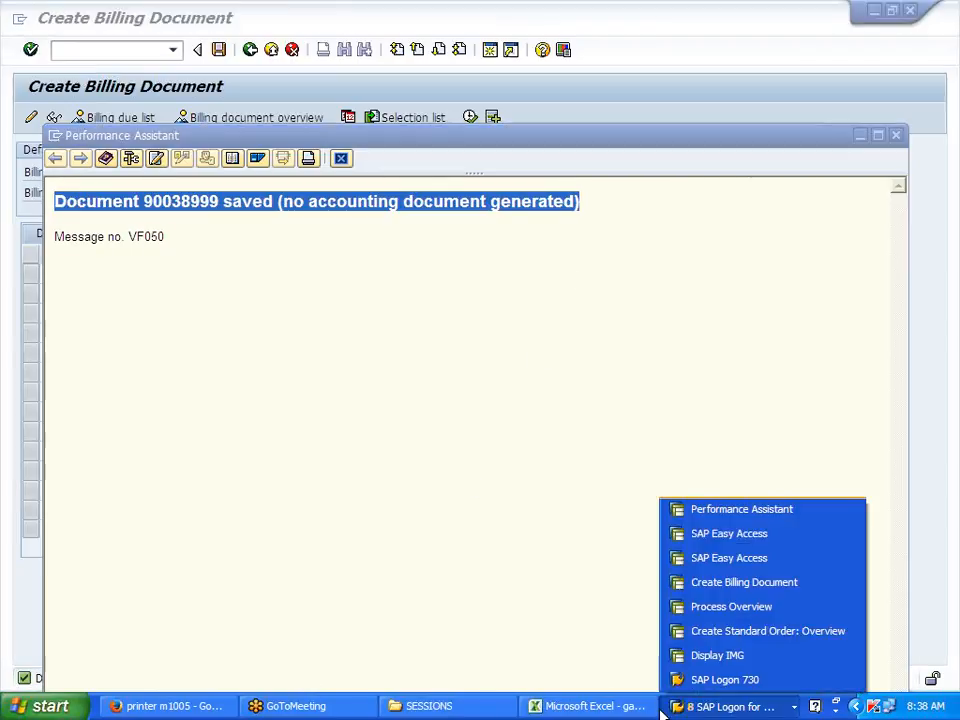
pyautogui.click(628, 708)
pyautogui.scroll(-3, 213, 549)
pyautogui.click(180, 563)
pyautogui.hotkey('ctrl', 'v')
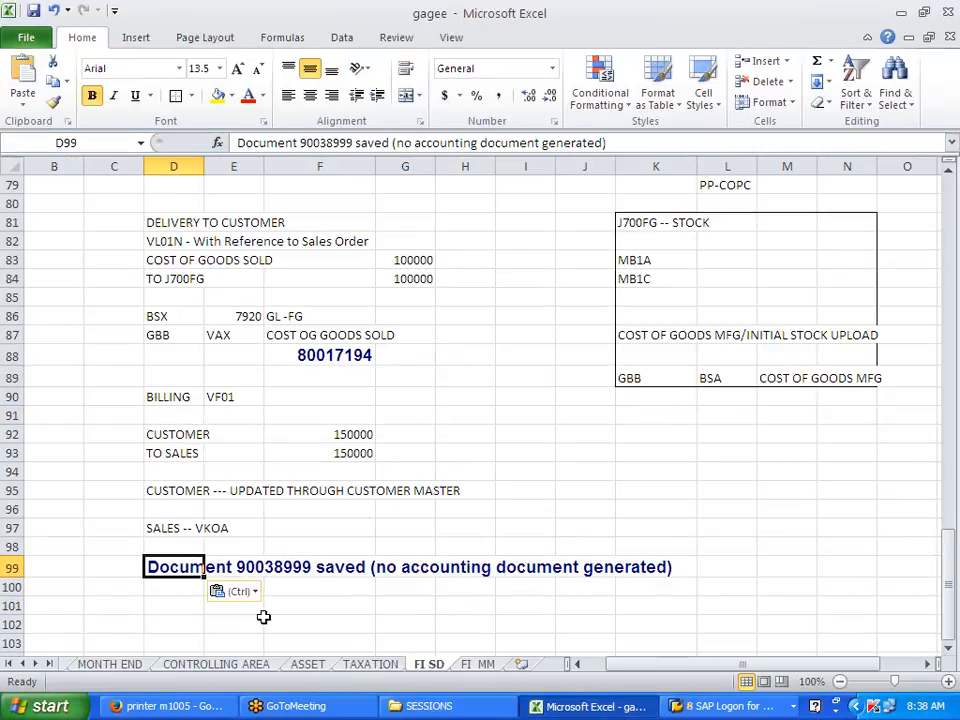
pyautogui.click(261, 619)
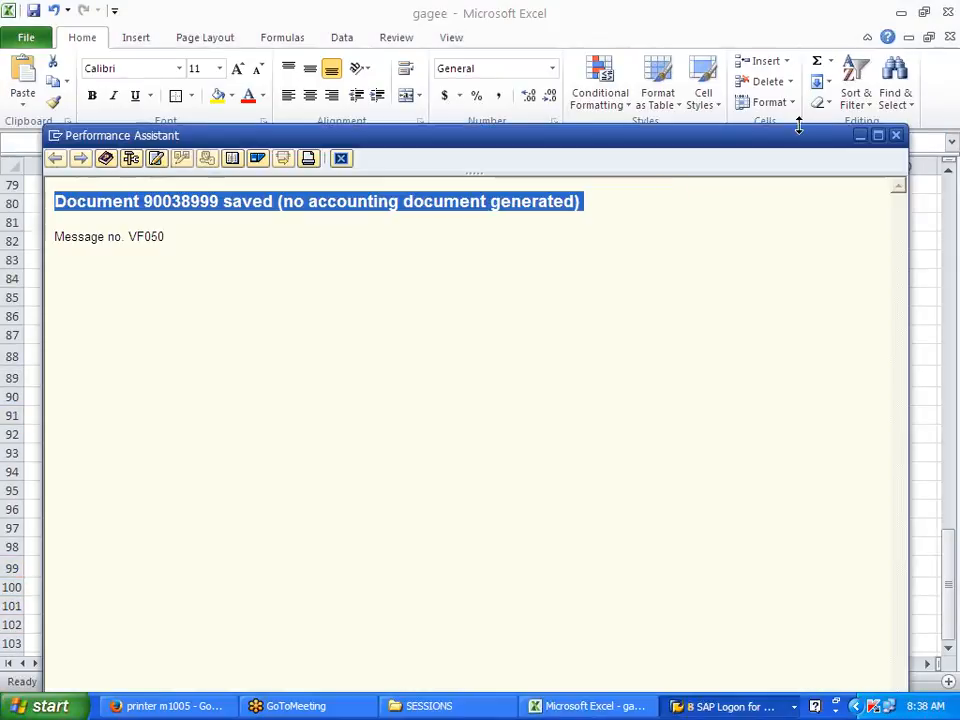
pyautogui.click(345, 160)
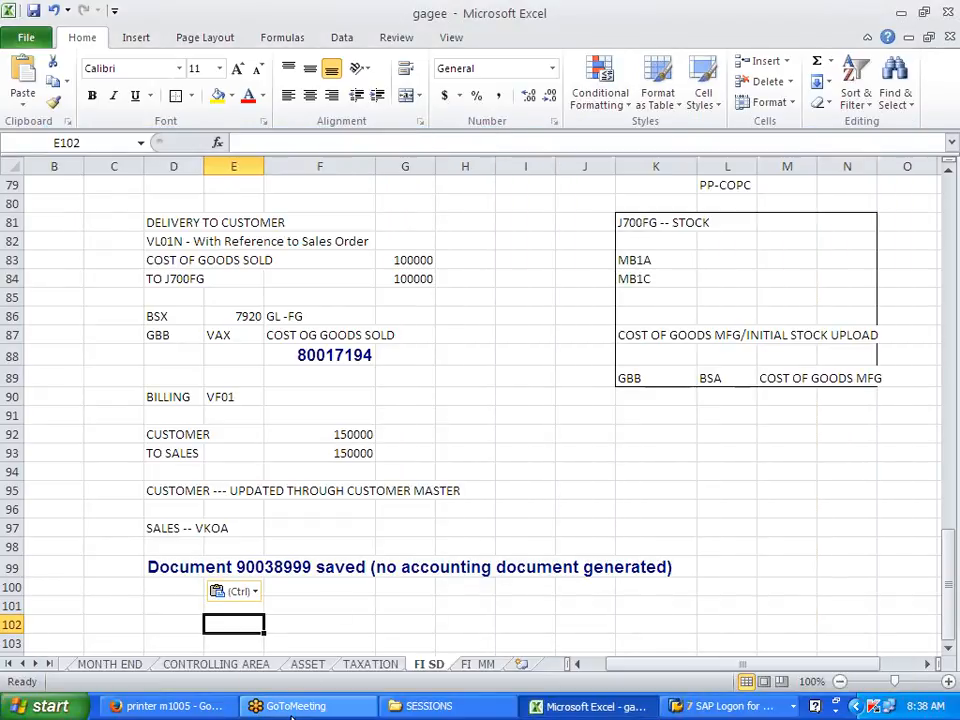
# Step: Close the spare billing, Easy Access and Process Overview sessions, ending on Create Standard Order
pyautogui.click(733, 708)
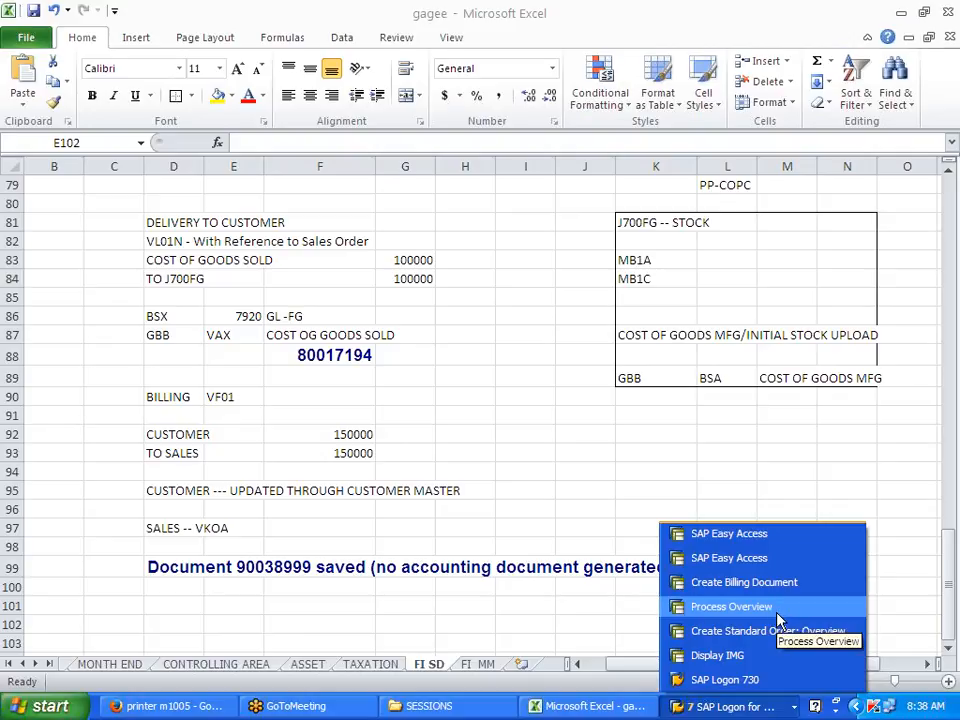
pyautogui.click(776, 582)
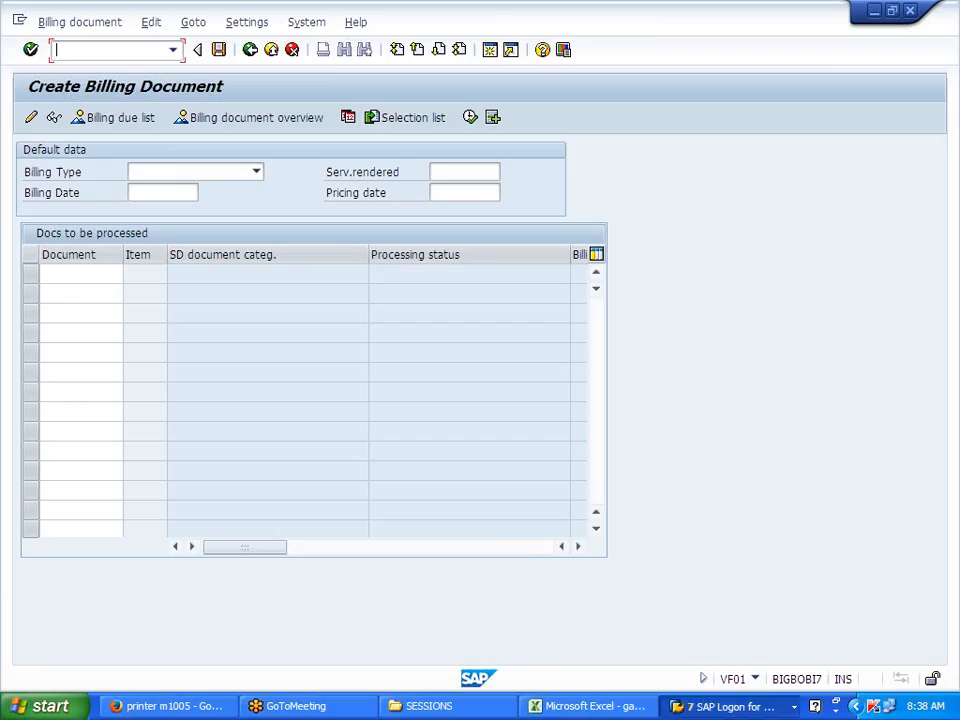
pyautogui.click(271, 49)
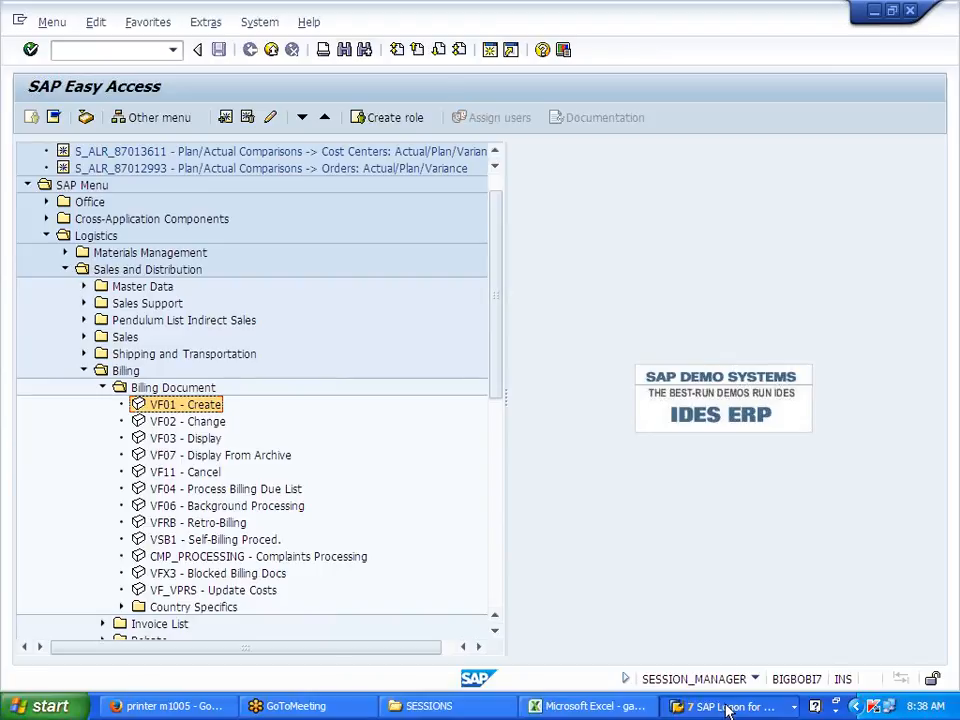
pyautogui.click(729, 707)
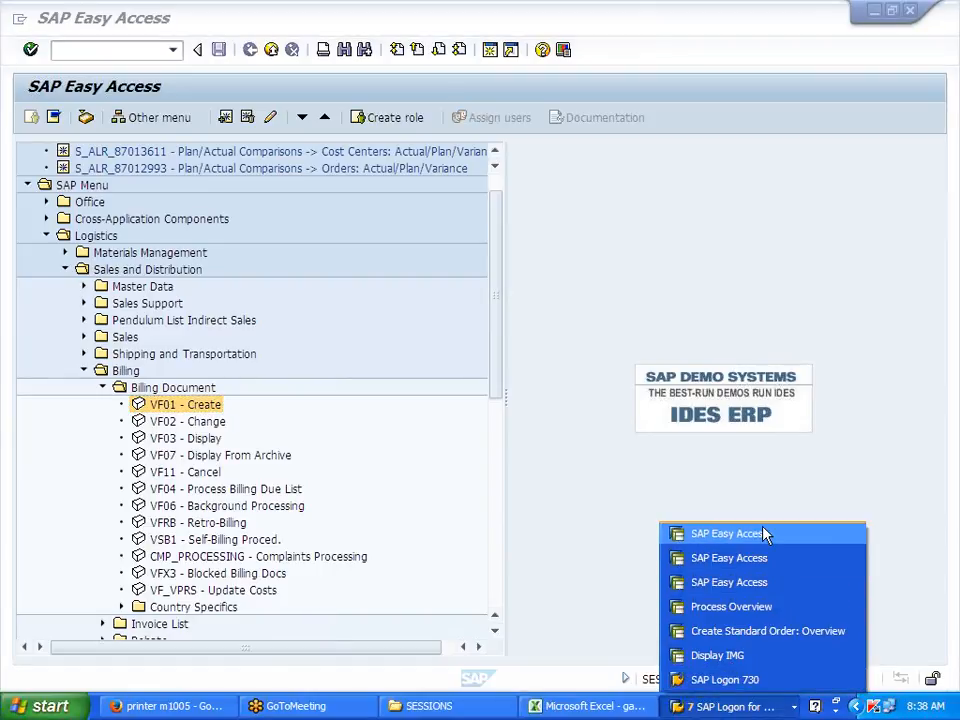
pyautogui.click(768, 534)
pyautogui.click(271, 52)
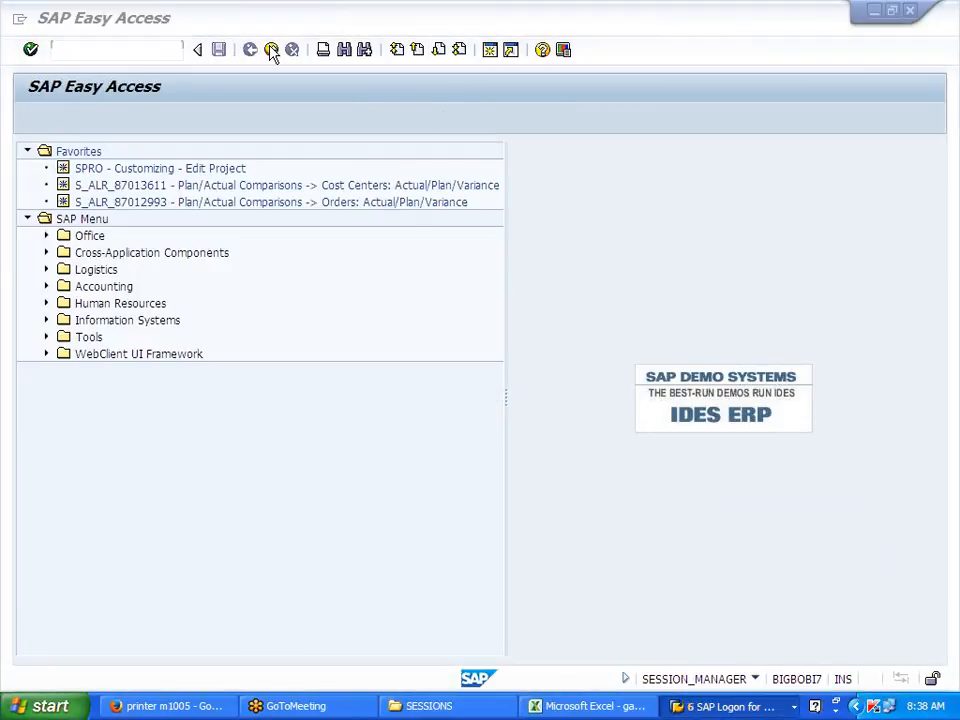
pyautogui.click(271, 52)
pyautogui.click(730, 706)
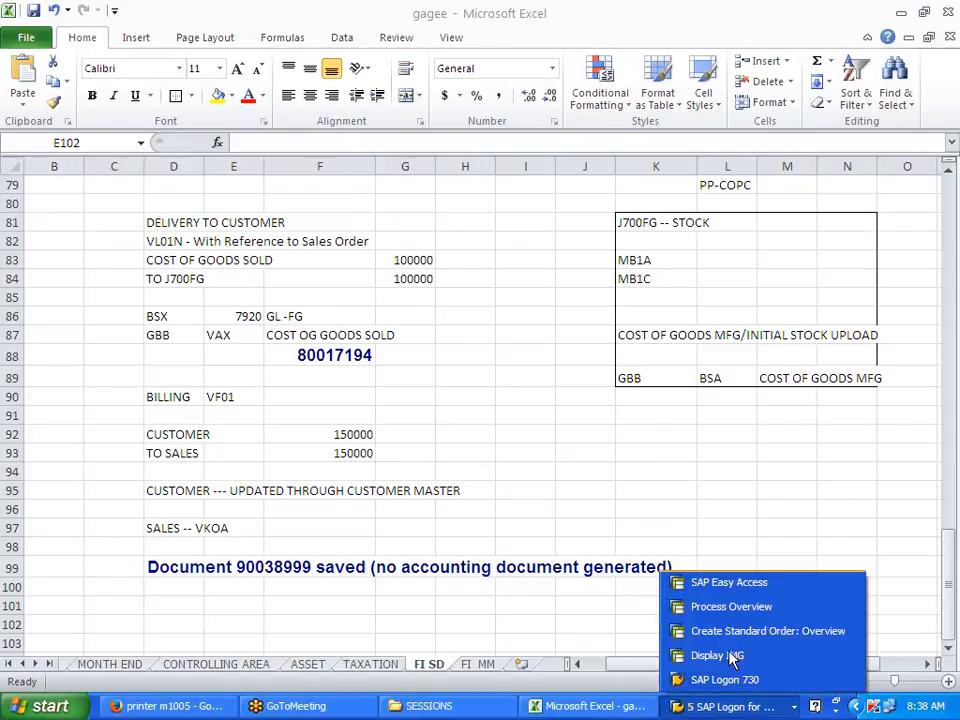
pyautogui.click(740, 609)
pyautogui.click(271, 50)
pyautogui.click(706, 708)
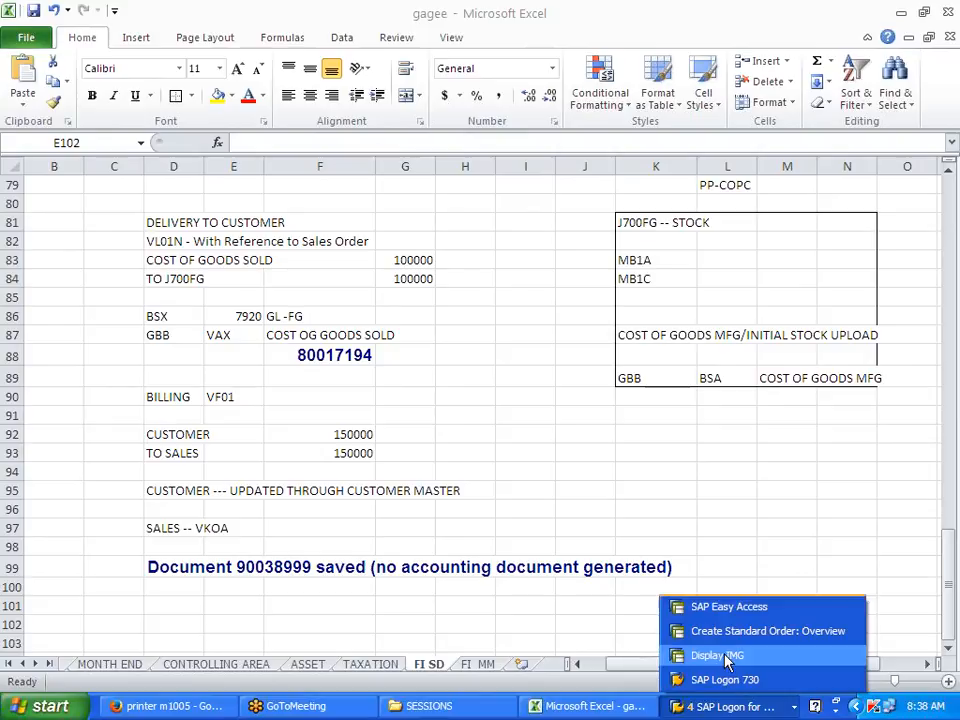
pyautogui.click(729, 572)
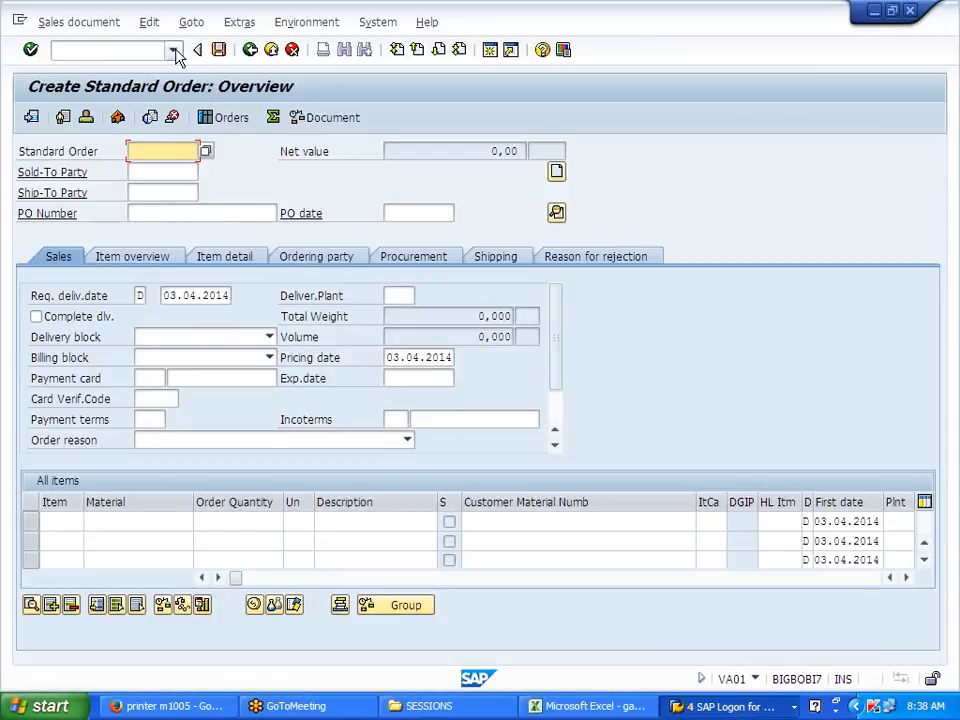
# Step: Open billing document 90038999 in change mode with /NVF02
pyautogui.click(173, 49)
pyautogui.click(112, 50)
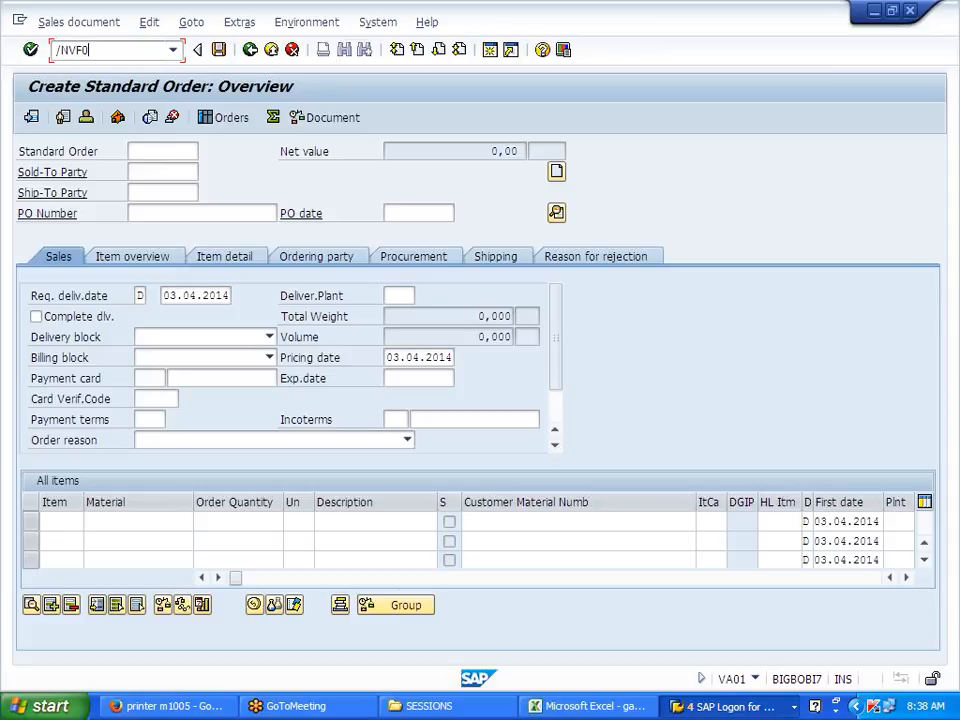
pyautogui.press('Return')
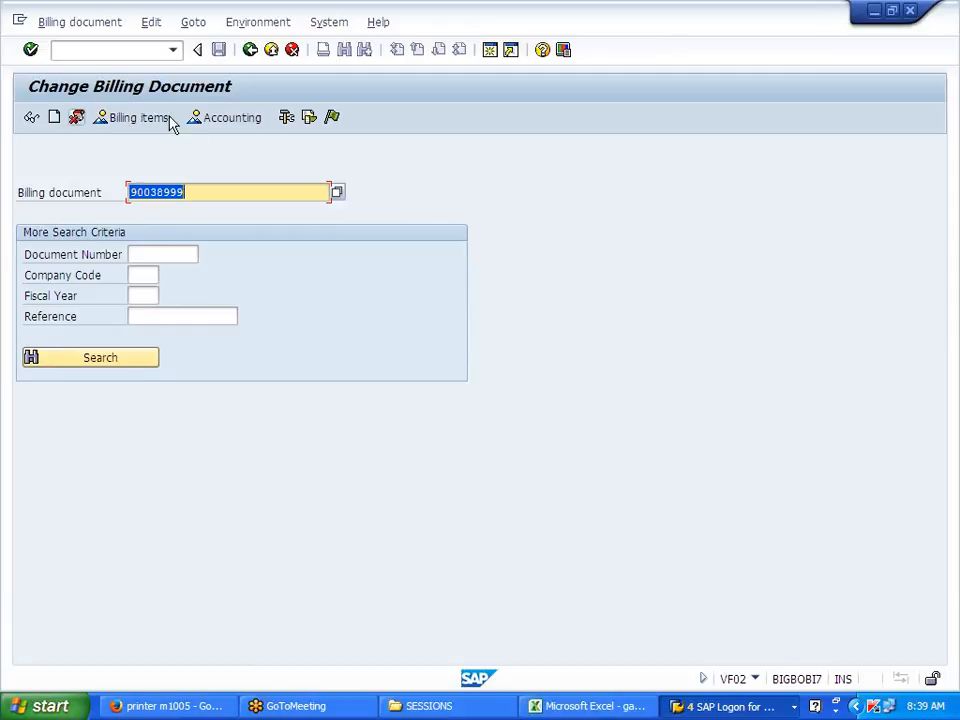
pyautogui.press('Return')
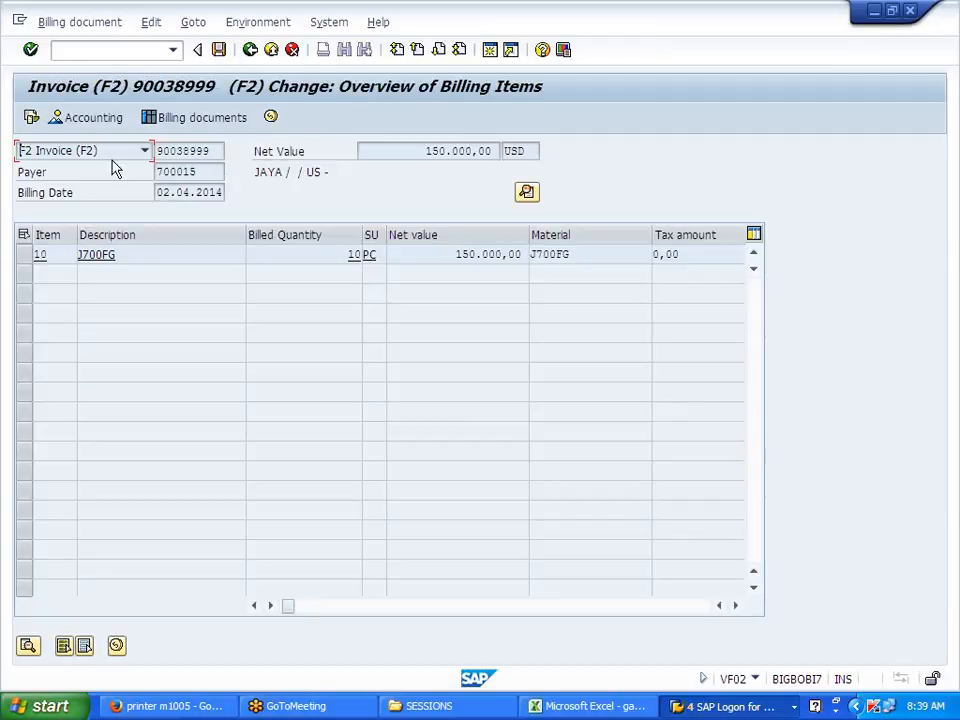
# Step: Review its document flow showing the invoice as Open, then back out without saving
pyautogui.click(31, 118)
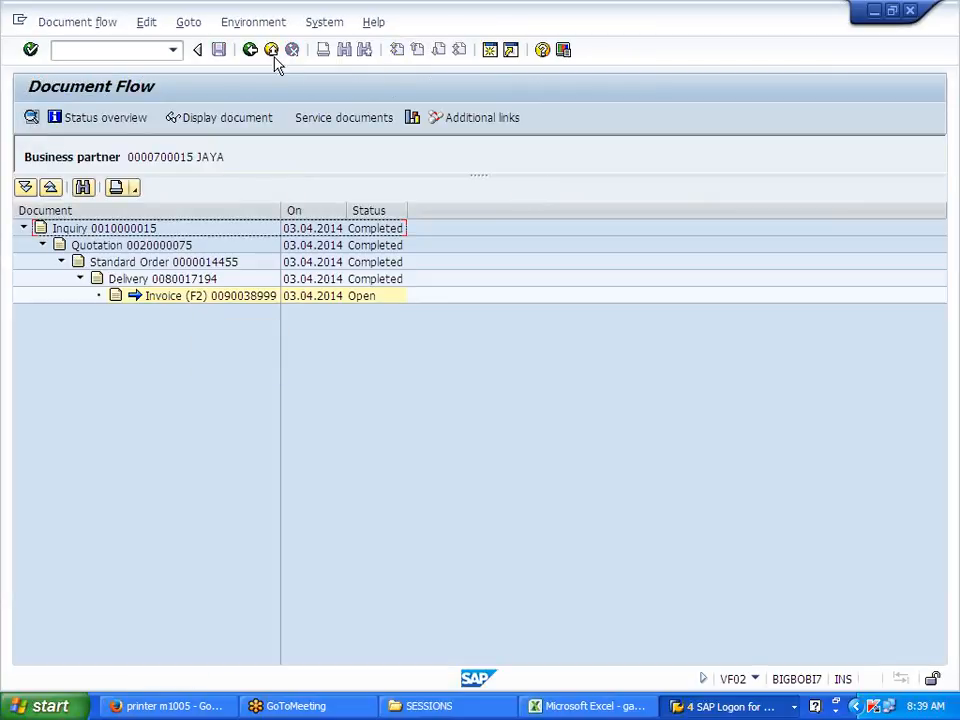
pyautogui.click(251, 50)
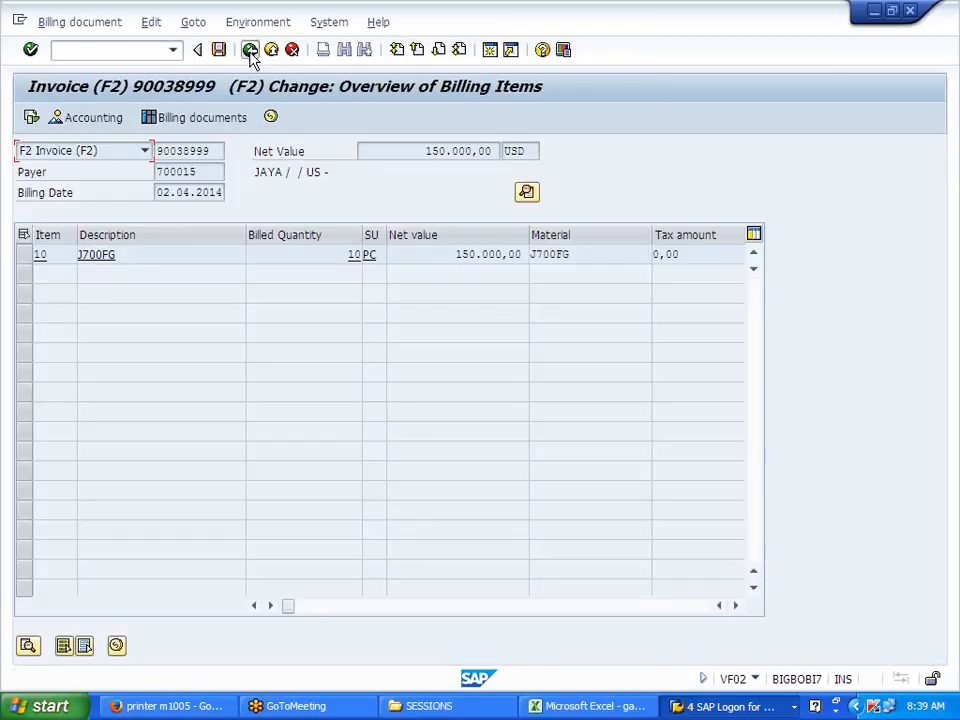
pyautogui.click(251, 50)
pyautogui.click(316, 350)
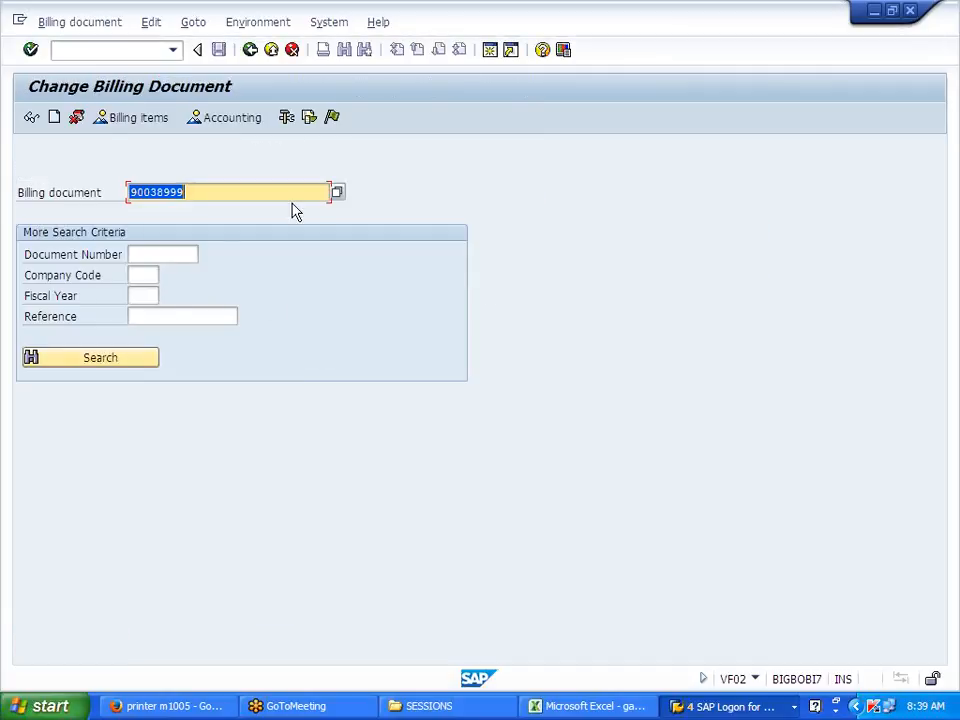
# Step: Analyse the PR00 revenue account determination, inspecting KOFI accesses 10 through 40
pyautogui.click(298, 121)
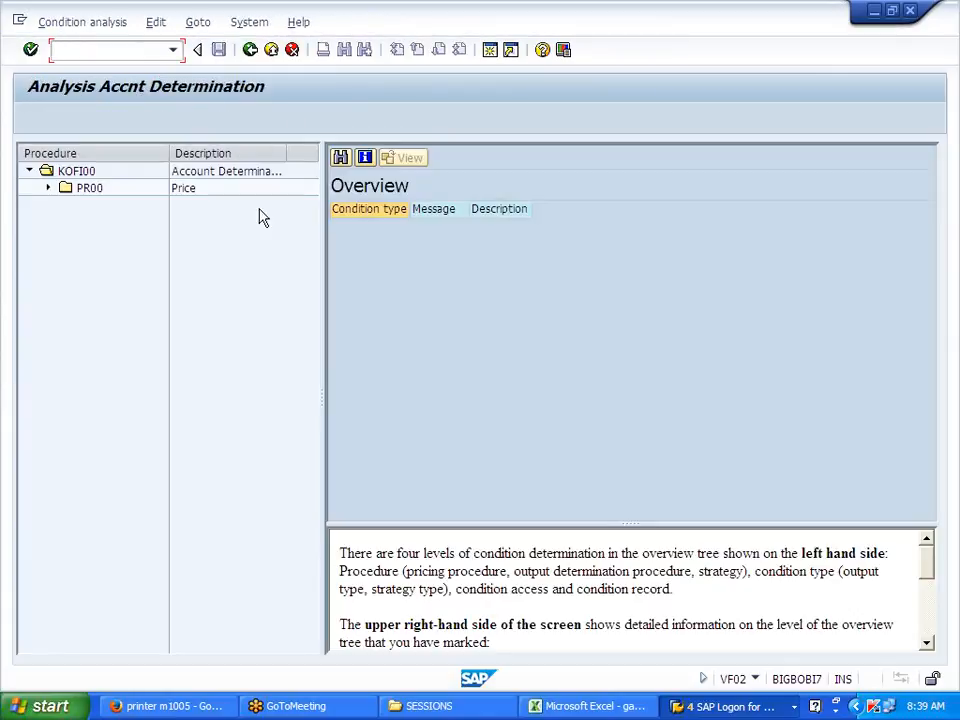
pyautogui.click(48, 189)
pyautogui.click(101, 207)
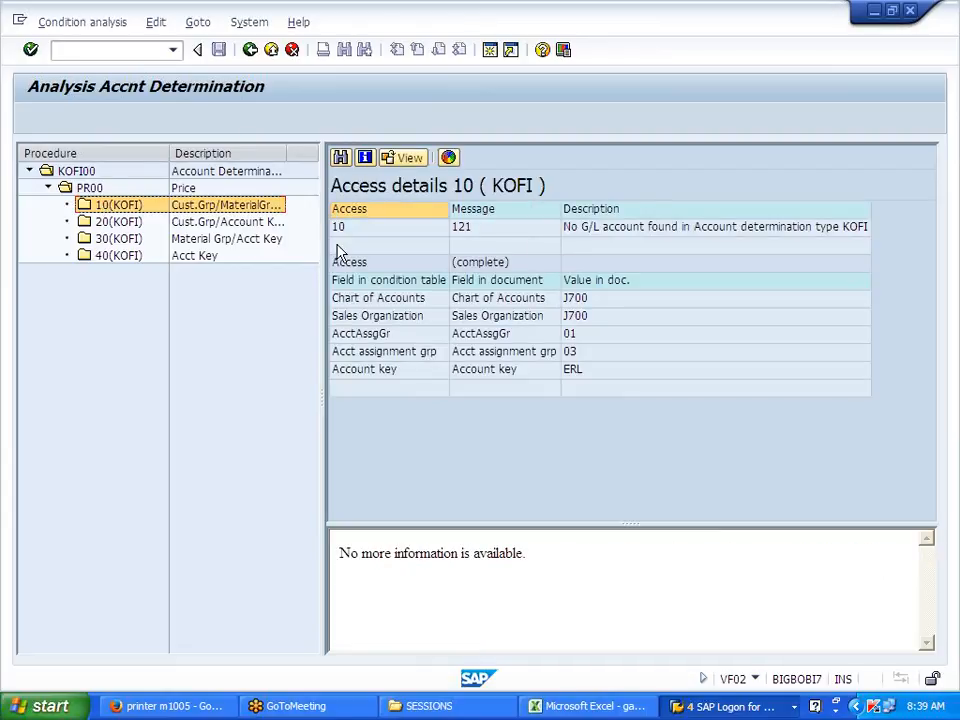
pyautogui.click(253, 221)
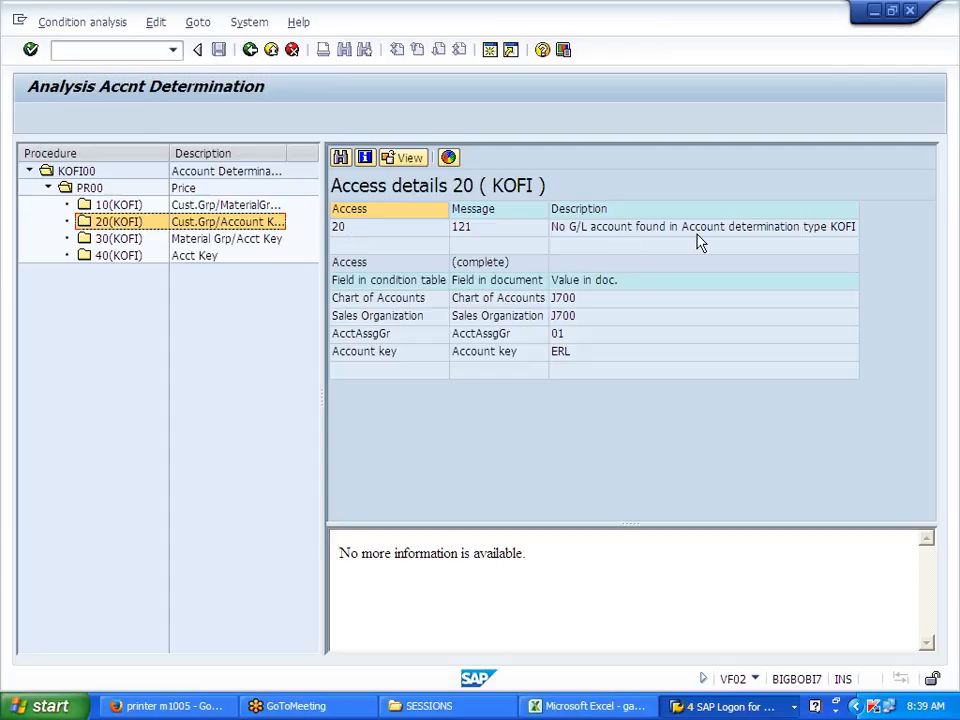
pyautogui.click(282, 239)
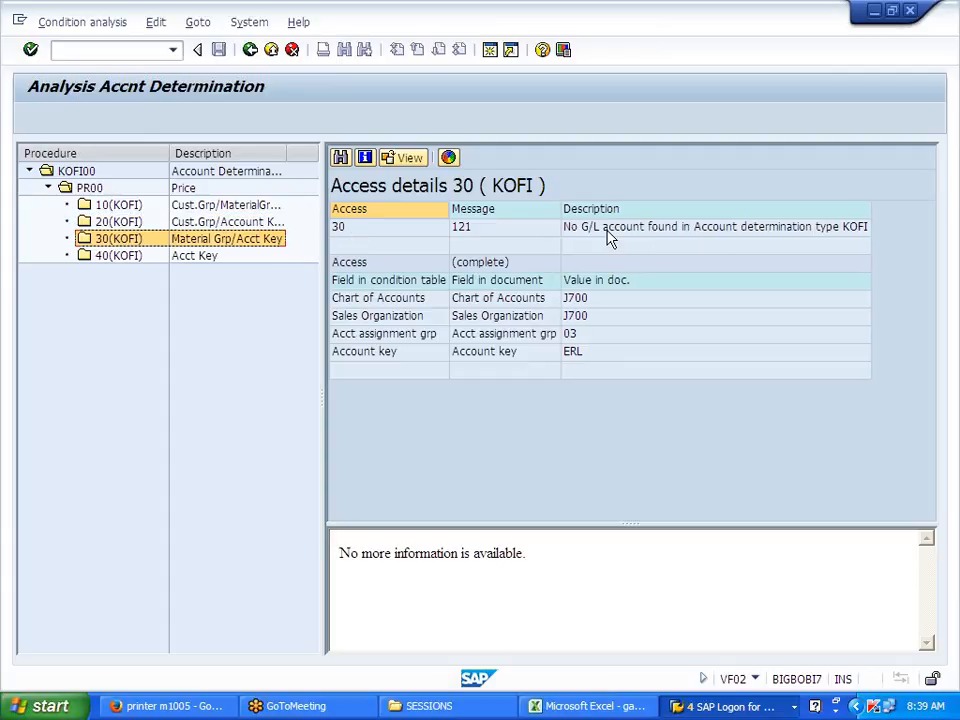
pyautogui.click(198, 258)
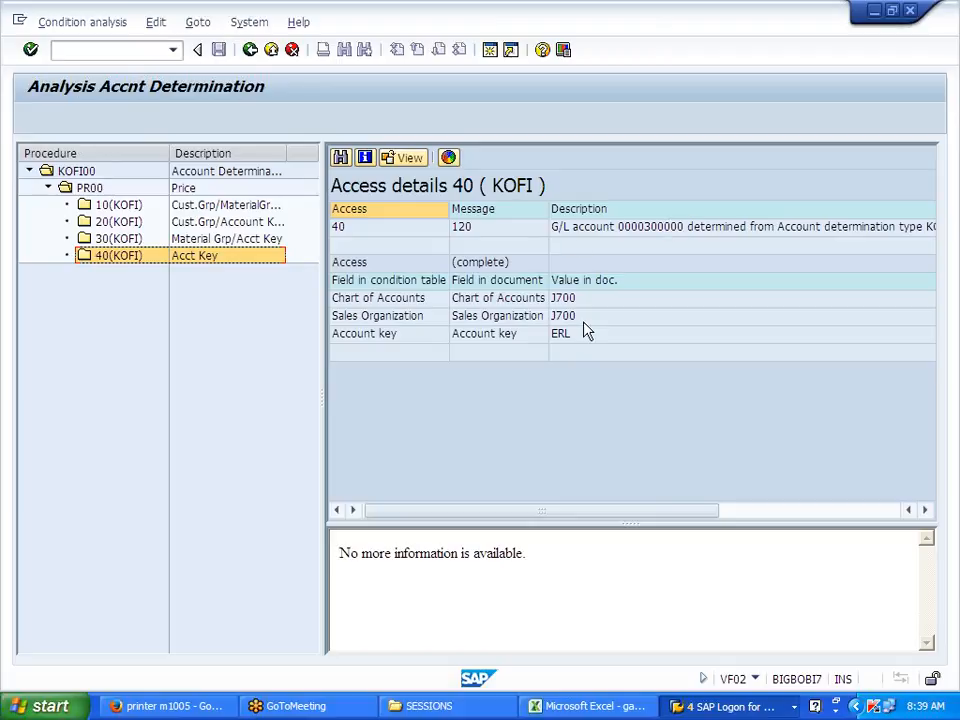
# Step: Check the accounting document and release invoice 90038999 to accounting, which fails on tax code U0
pyautogui.click(253, 55)
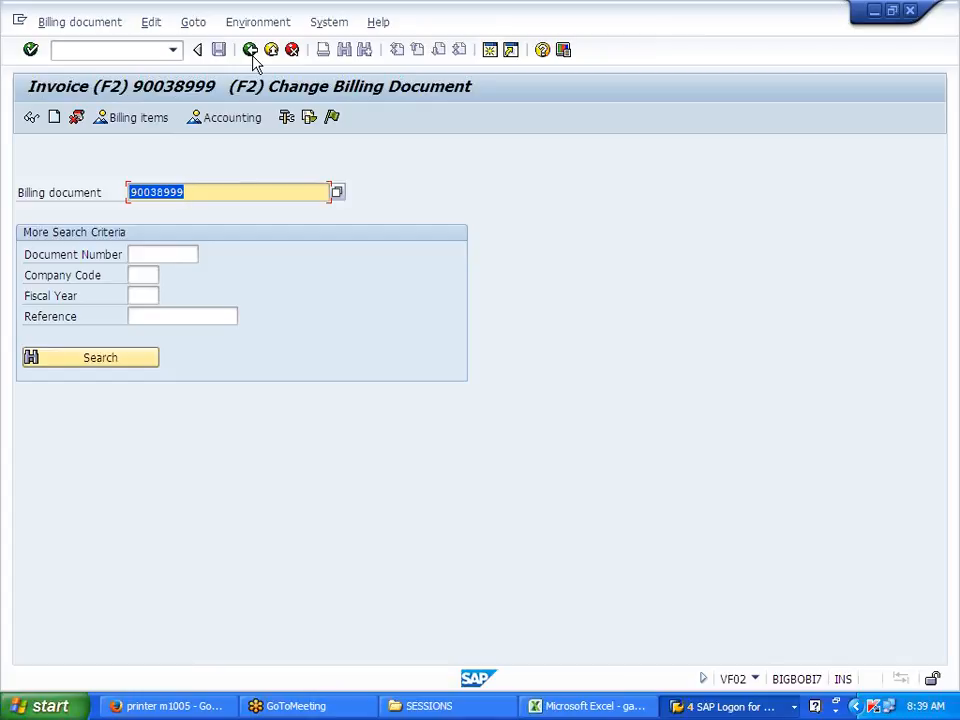
pyautogui.click(240, 120)
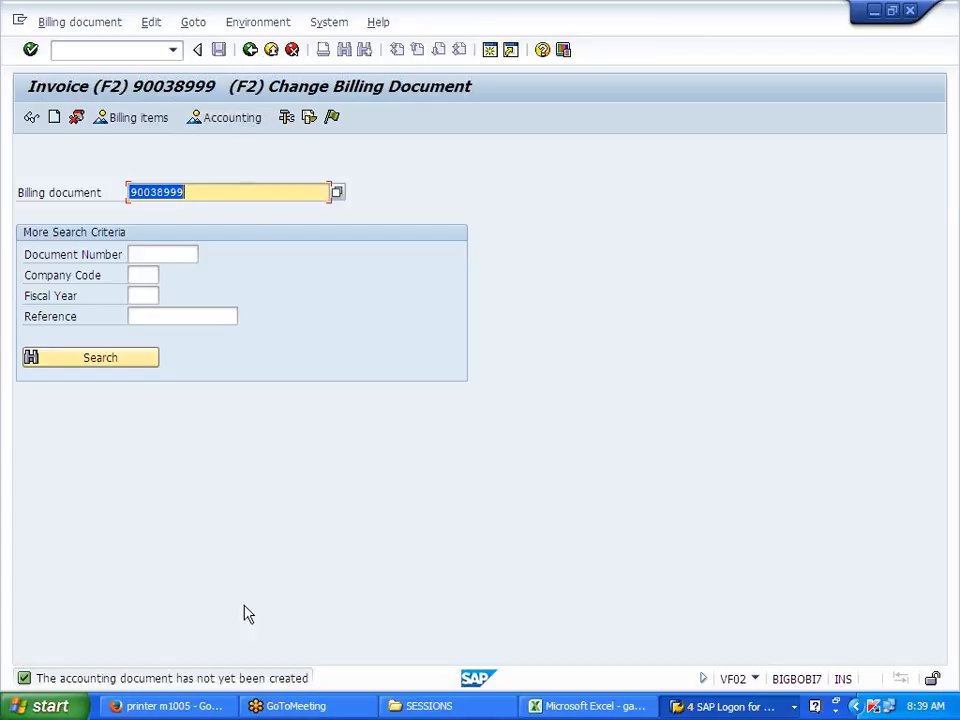
pyautogui.click(334, 120)
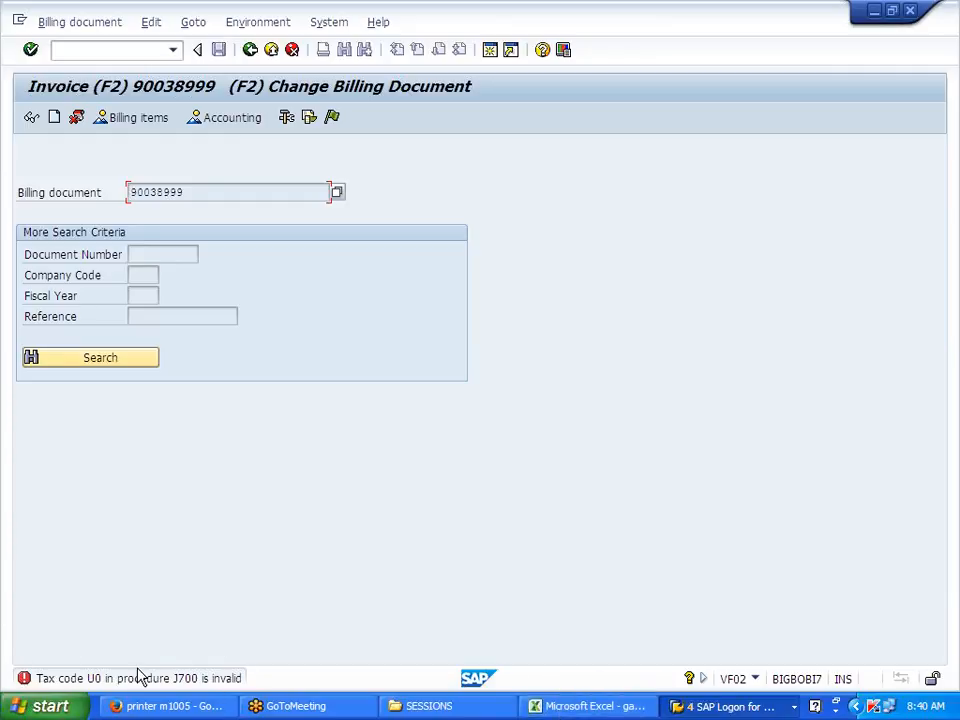
# Step: Bring the SAP Easy Access window forward and start MM02 for material J700FG
pyautogui.click(633, 710)
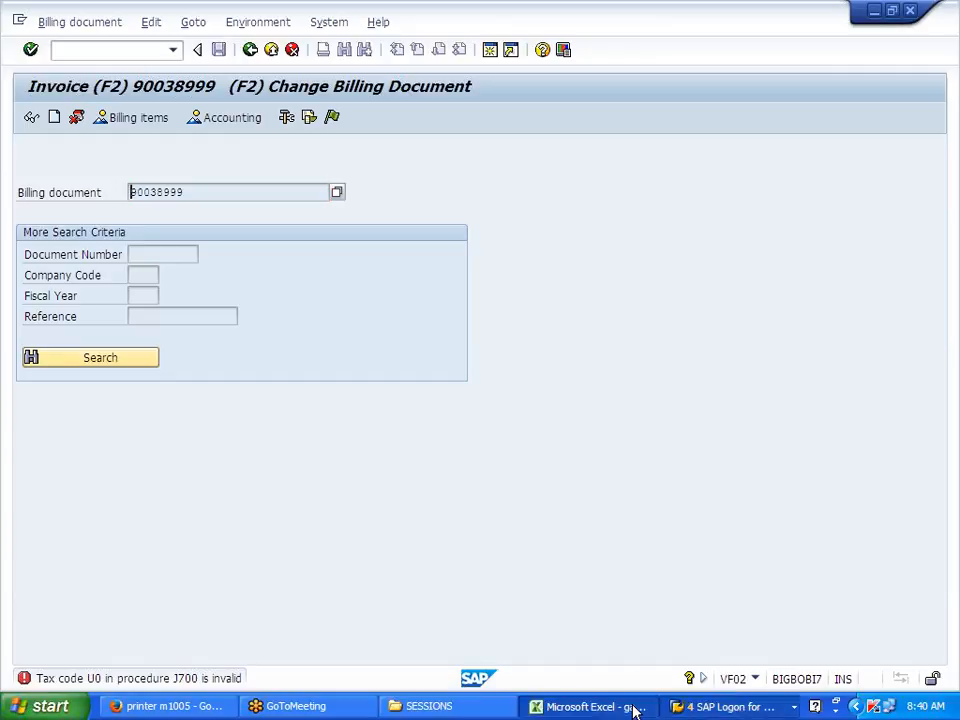
pyautogui.click(735, 707)
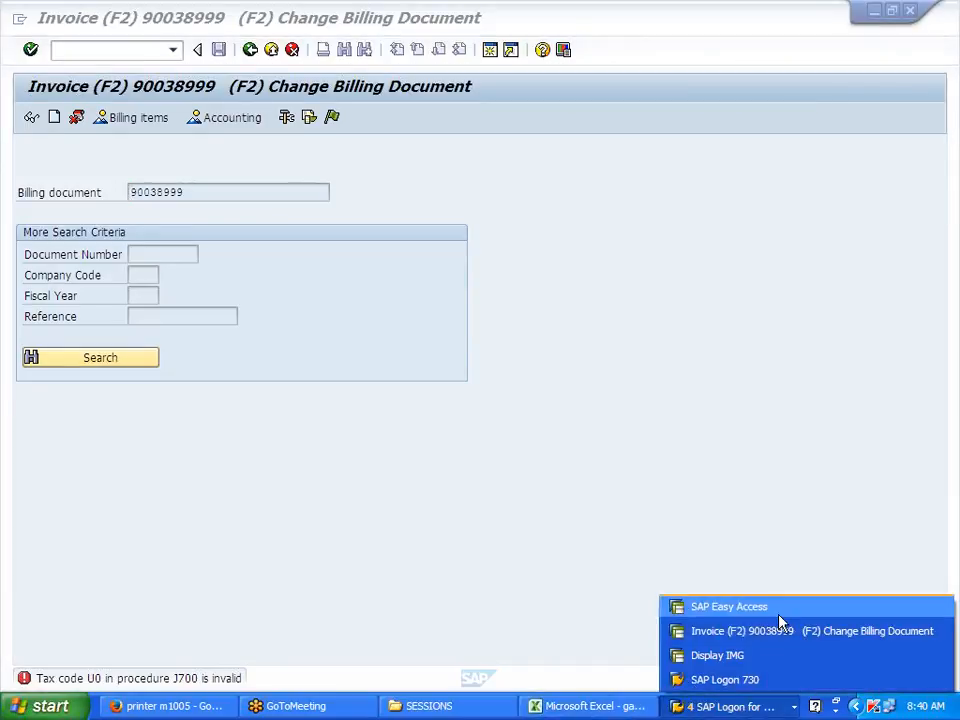
pyautogui.click(729, 607)
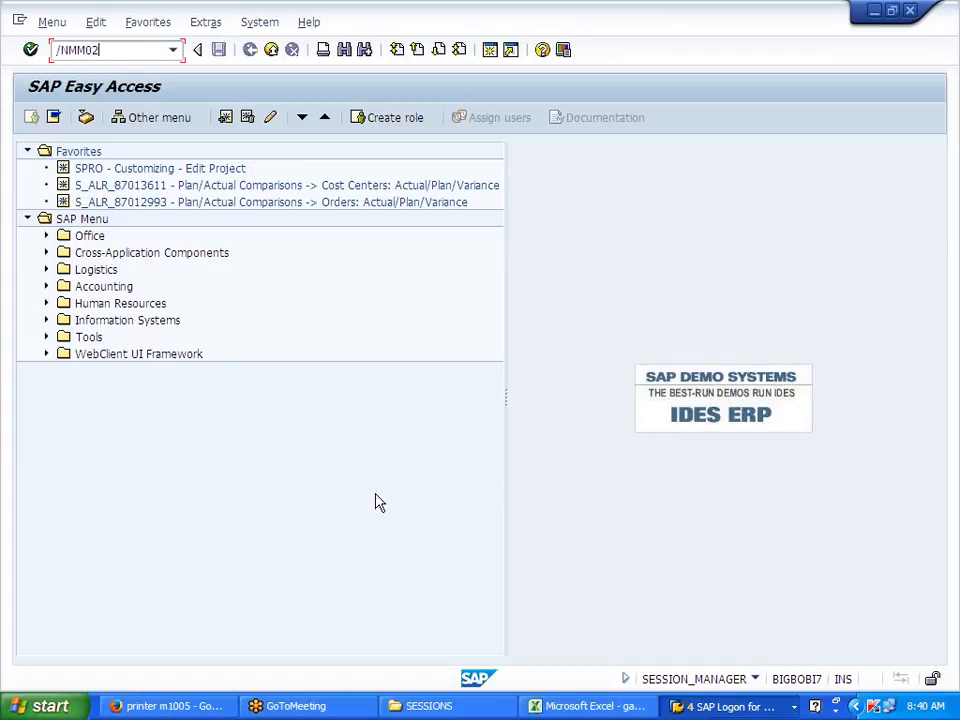
pyautogui.write('/NMM02')
pyautogui.press('Return')
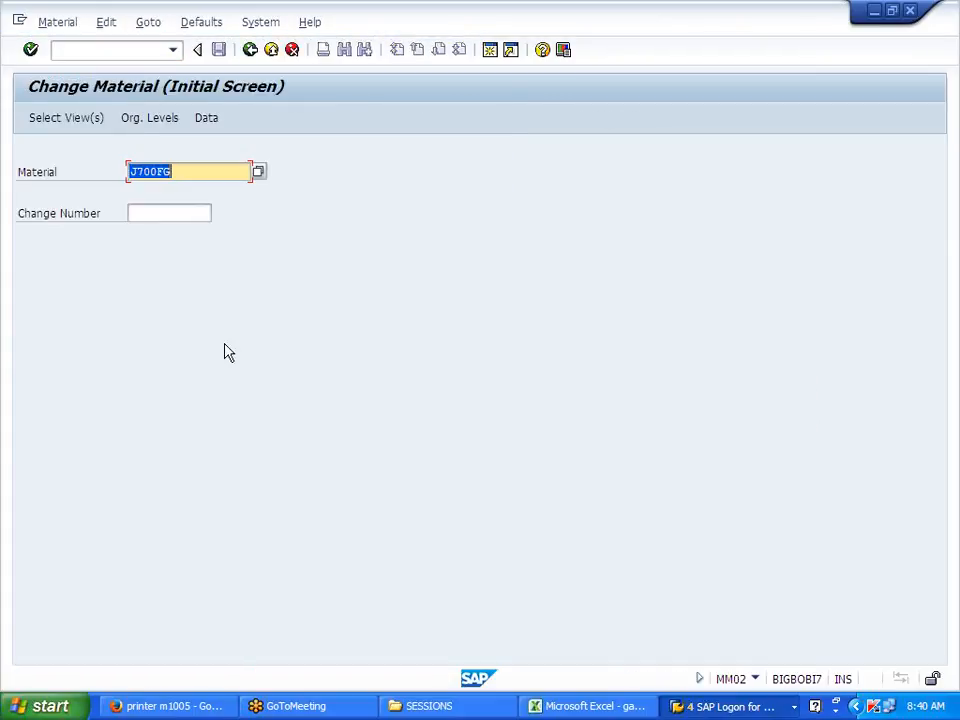
# Step: Open Sales Org. Data 1 and 2 views at J700 levels, copy tax category S500, and exit
pyautogui.click(62, 120)
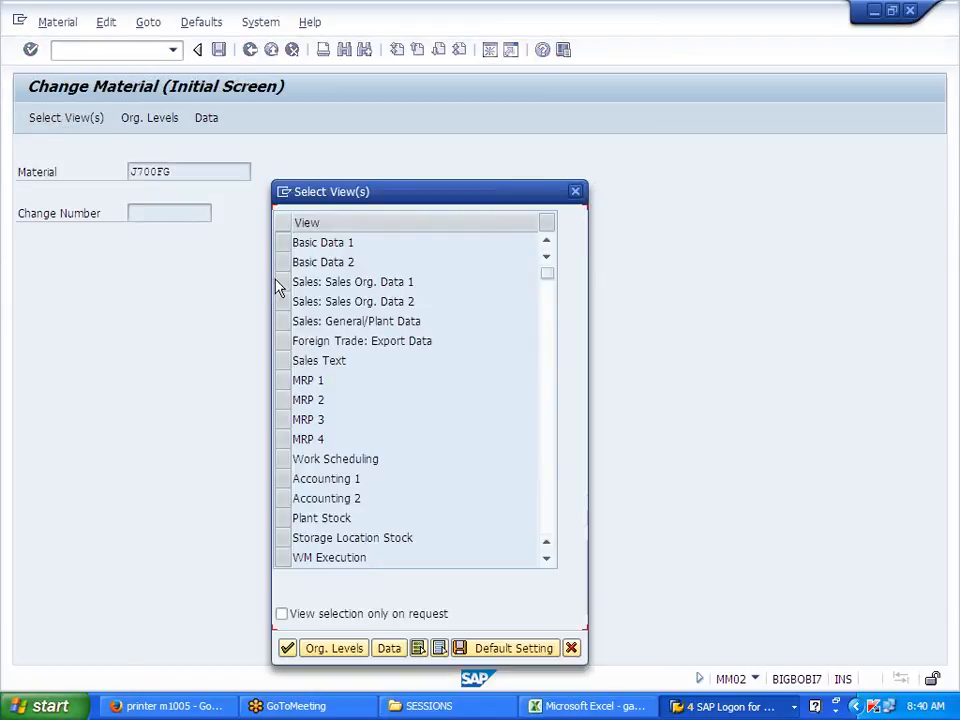
pyautogui.click(280, 283)
pyautogui.click(283, 301)
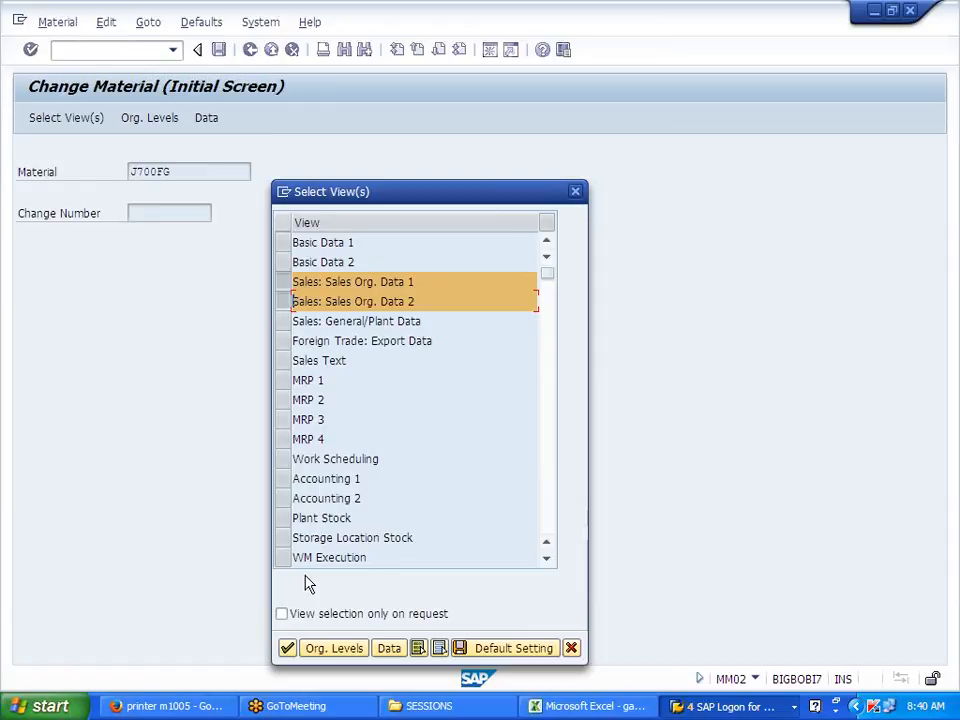
pyautogui.click(287, 648)
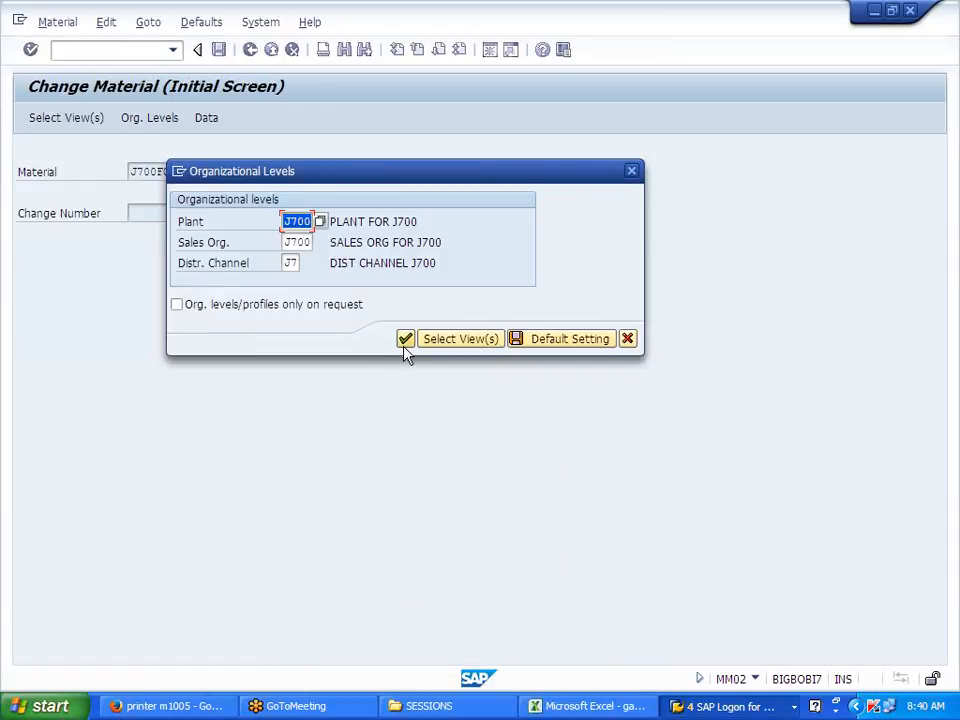
pyautogui.click(405, 342)
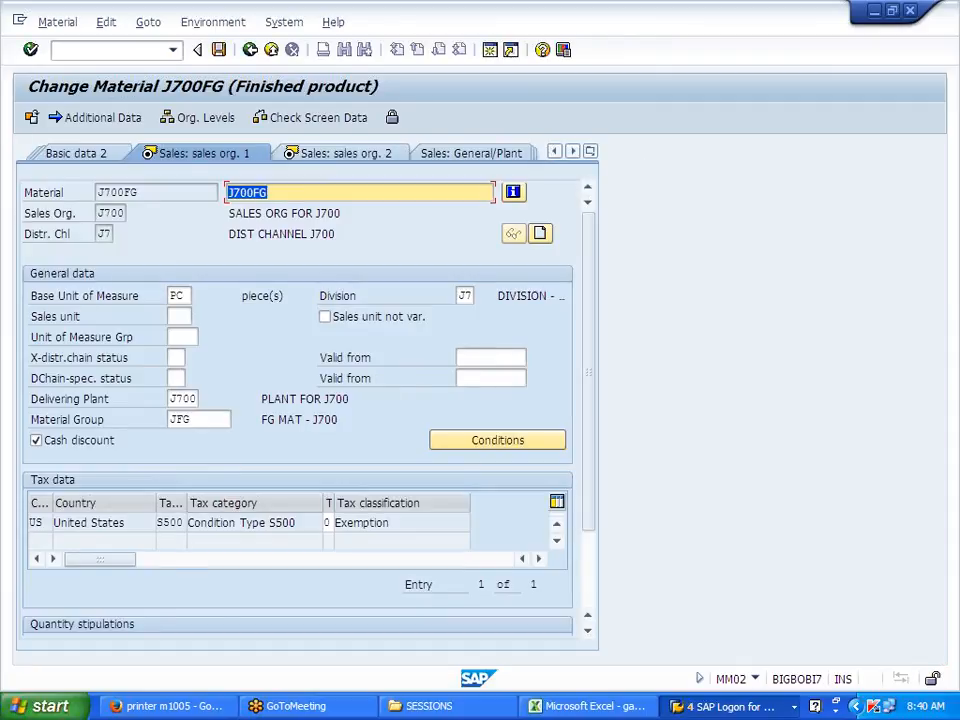
pyautogui.moveTo(157, 523); pyautogui.dragTo(185, 523)
pyautogui.hotkey('ctrl', 'c')
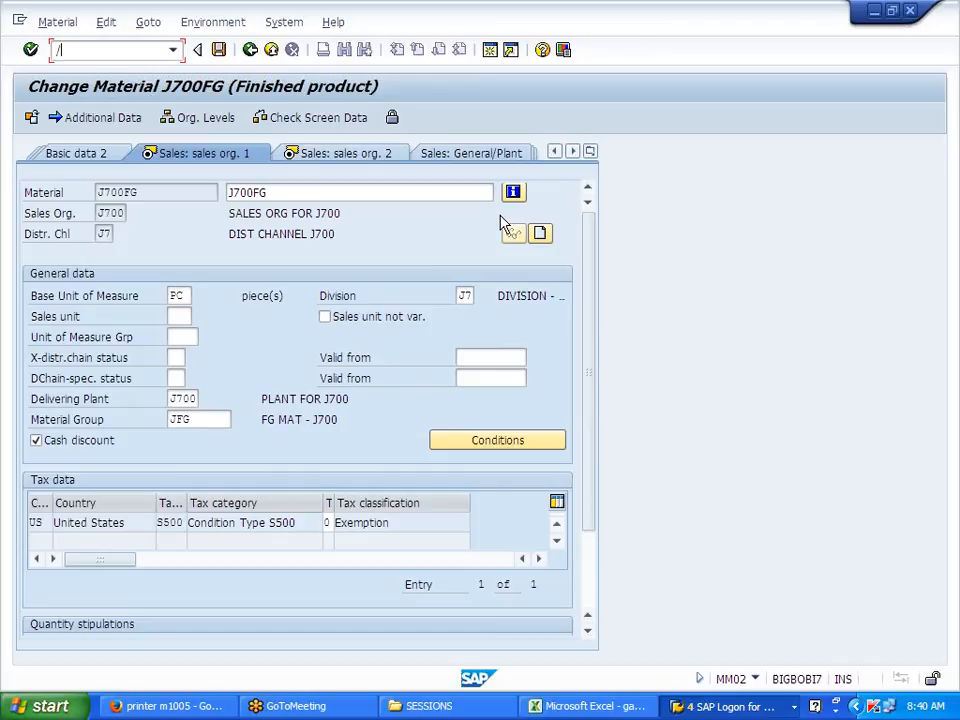
pyautogui.press('Return')
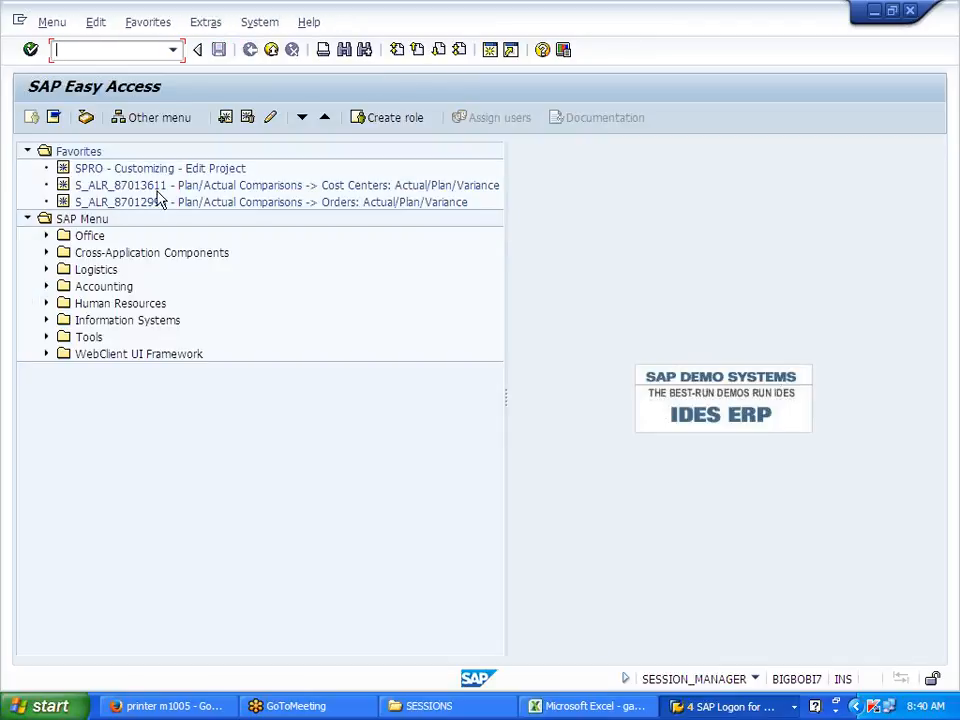
# Step: In SPRO's Reference IMG, expand Financial Accounting Global Settings > Tax on Sales/Purchases > Basic Settings and run Assign Country to Calculation Procedure
pyautogui.doubleClick(155, 170)
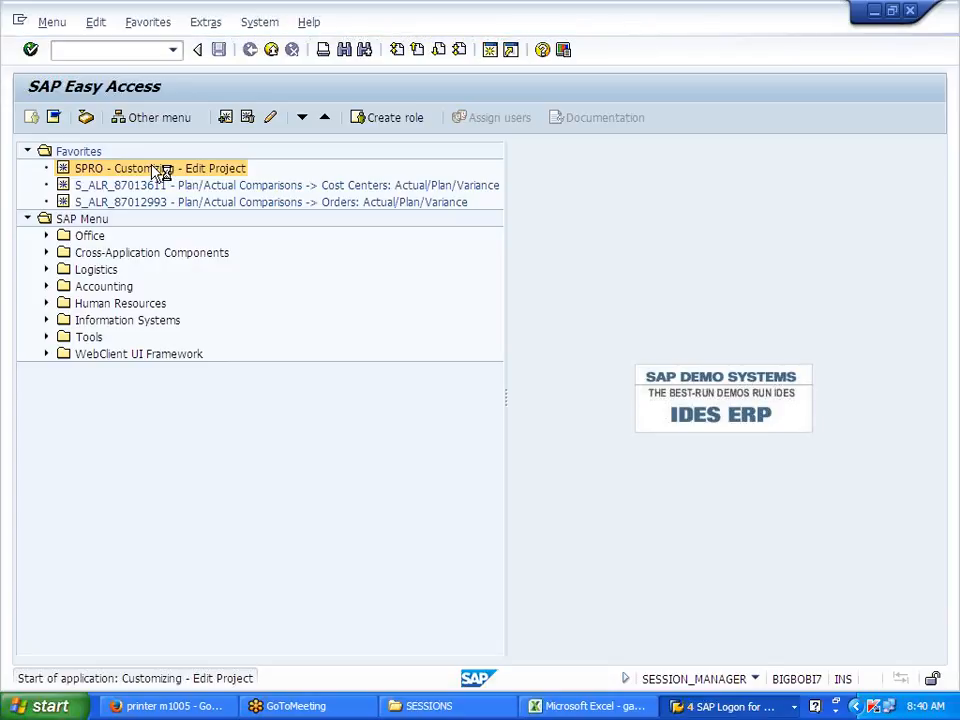
pyautogui.click(88, 119)
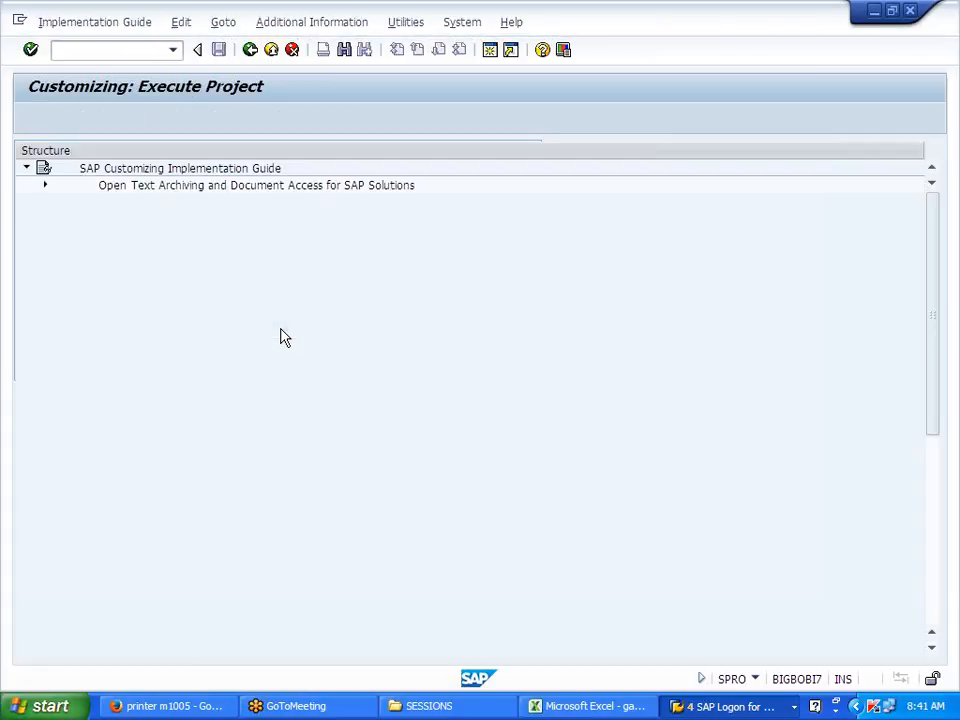
pyautogui.click(44, 371)
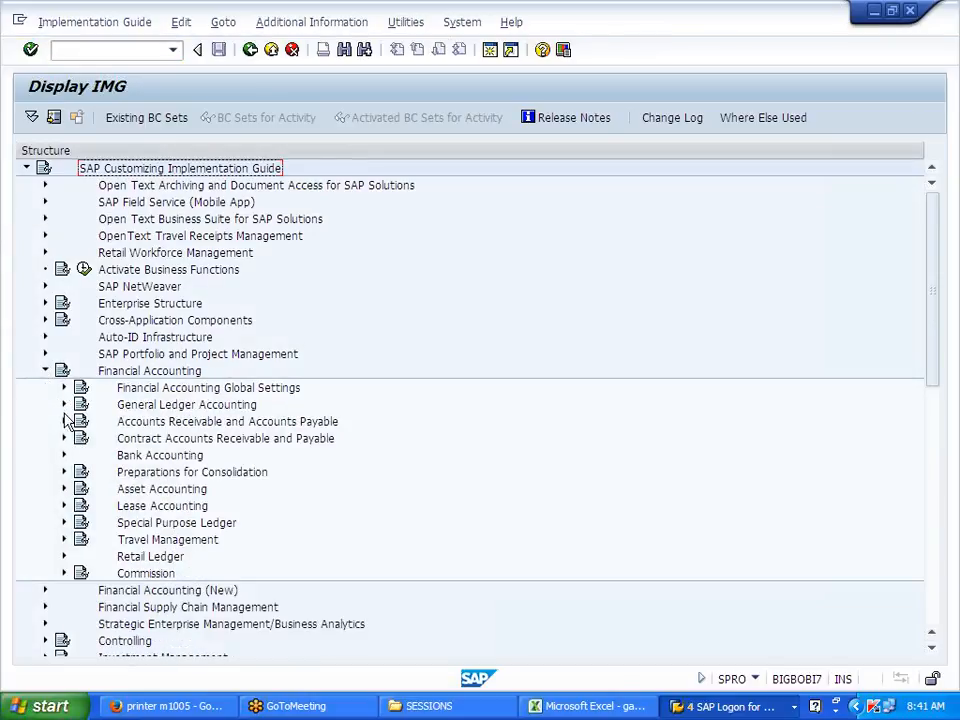
pyautogui.click(64, 387)
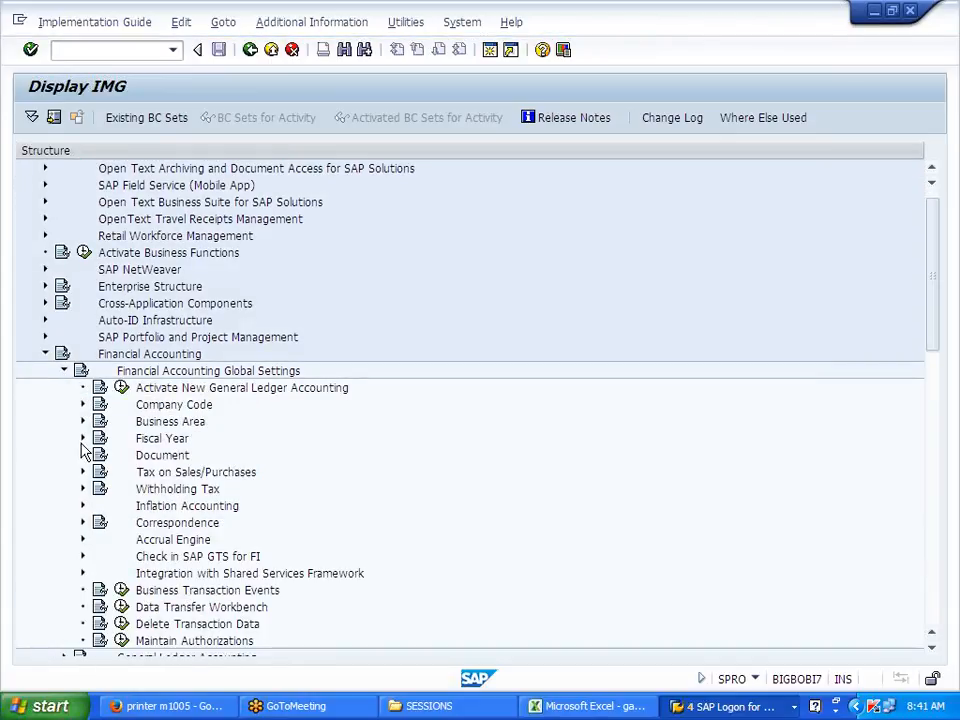
pyautogui.click(82, 472)
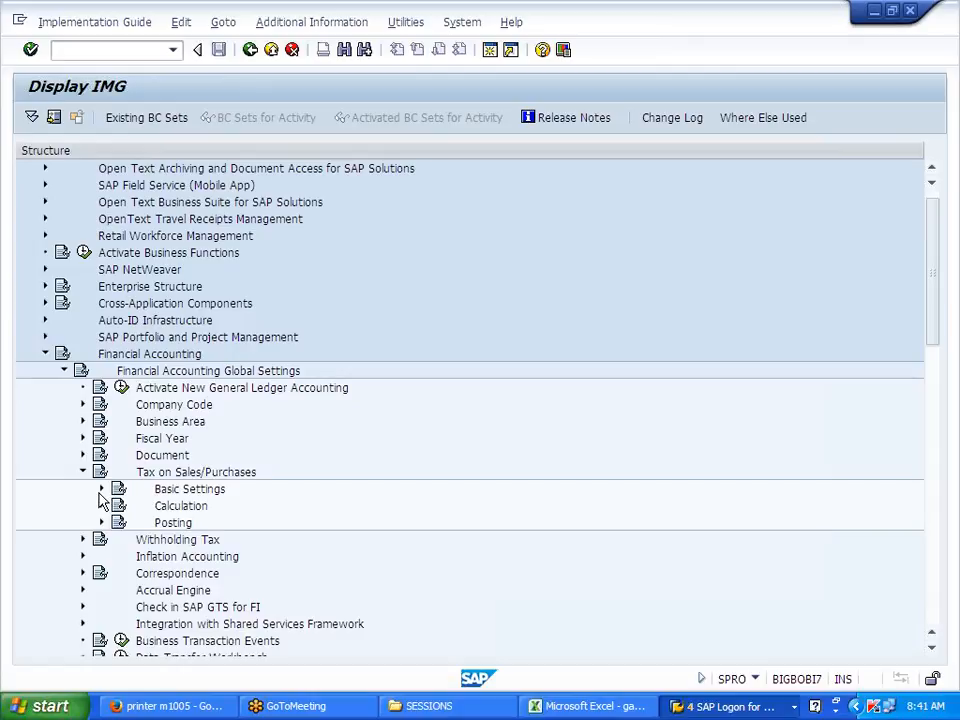
pyautogui.click(100, 490)
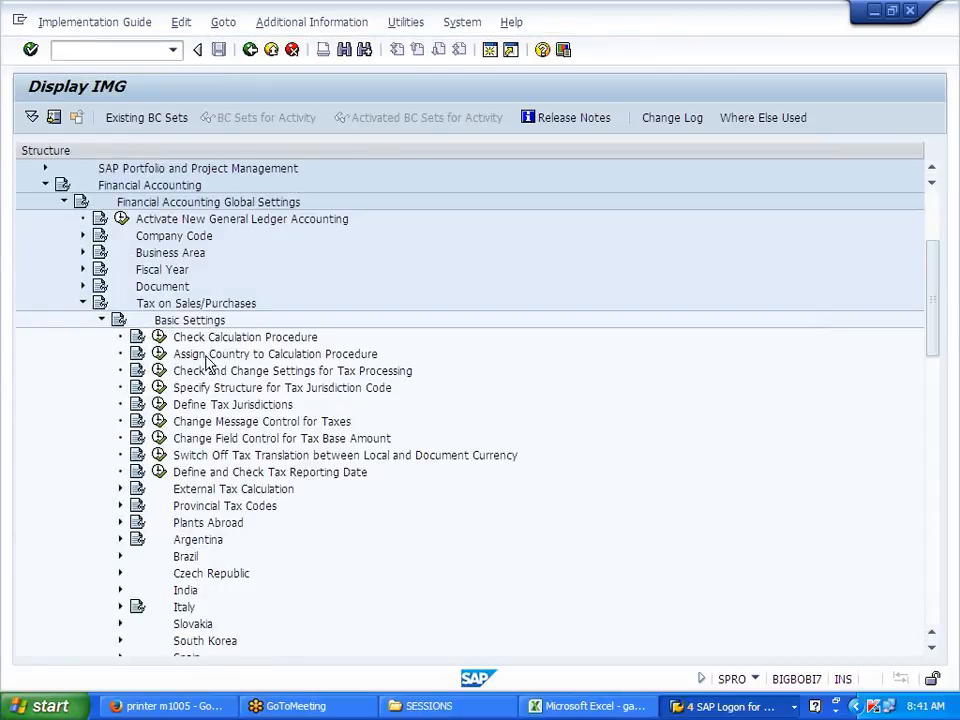
pyautogui.click(205, 356)
pyautogui.click(159, 356)
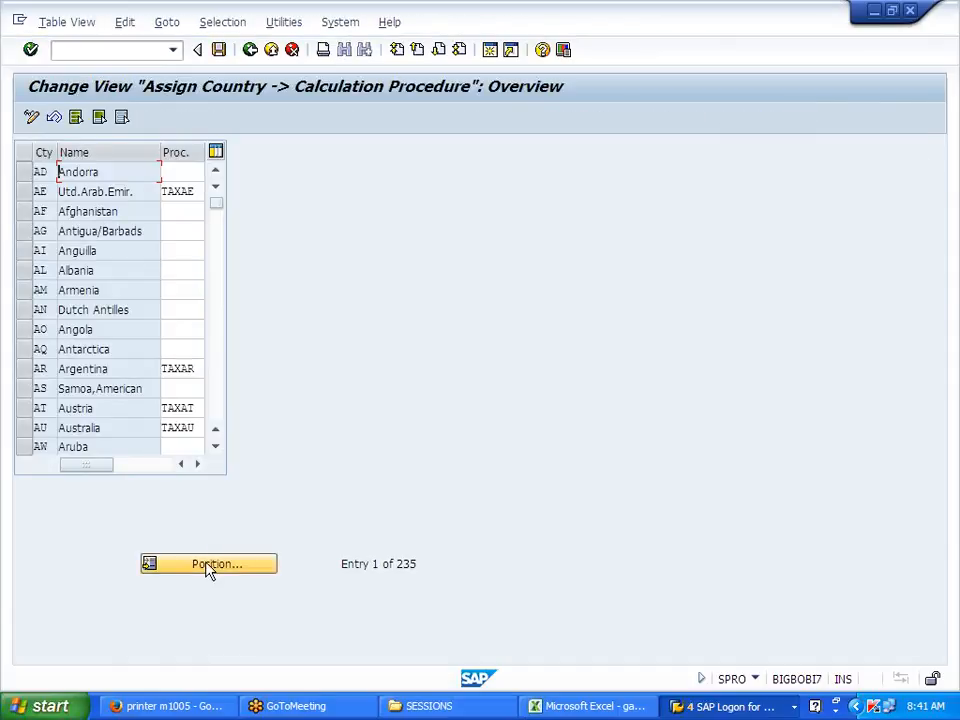
# Step: Position to country US to confirm calculation procedure J700, then return to the IMG
pyautogui.click(208, 566)
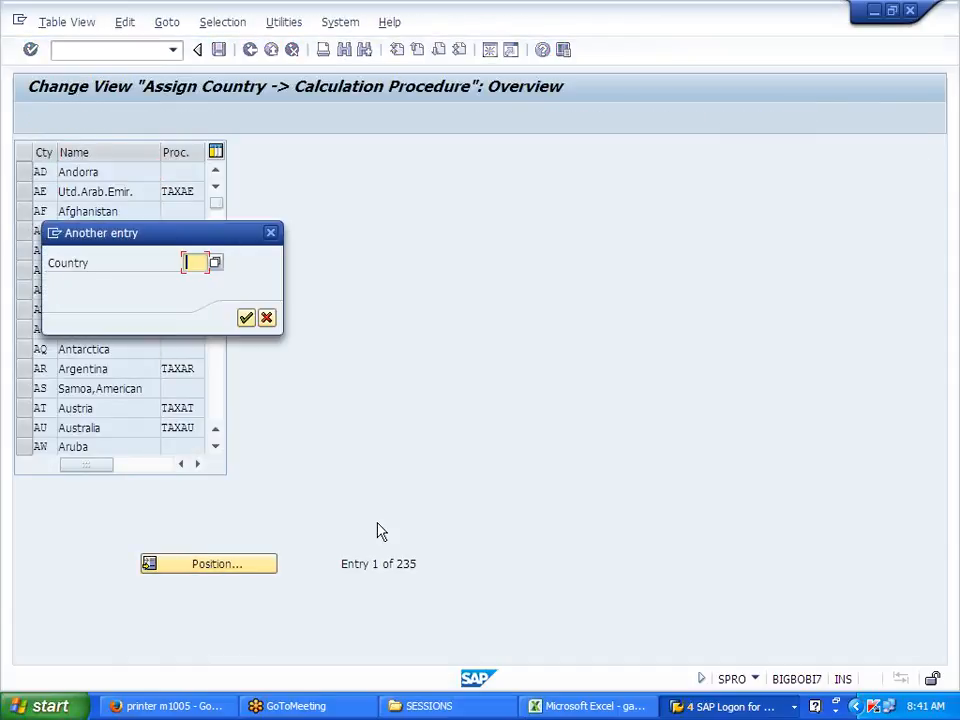
pyautogui.write('US')
pyautogui.press('Return')
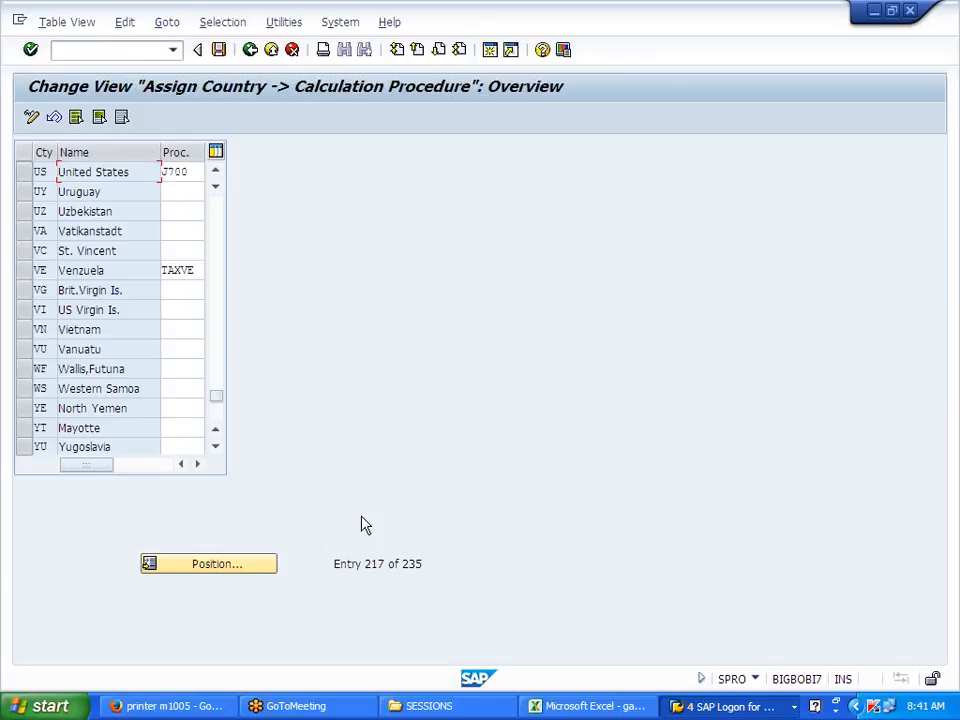
pyautogui.click(250, 50)
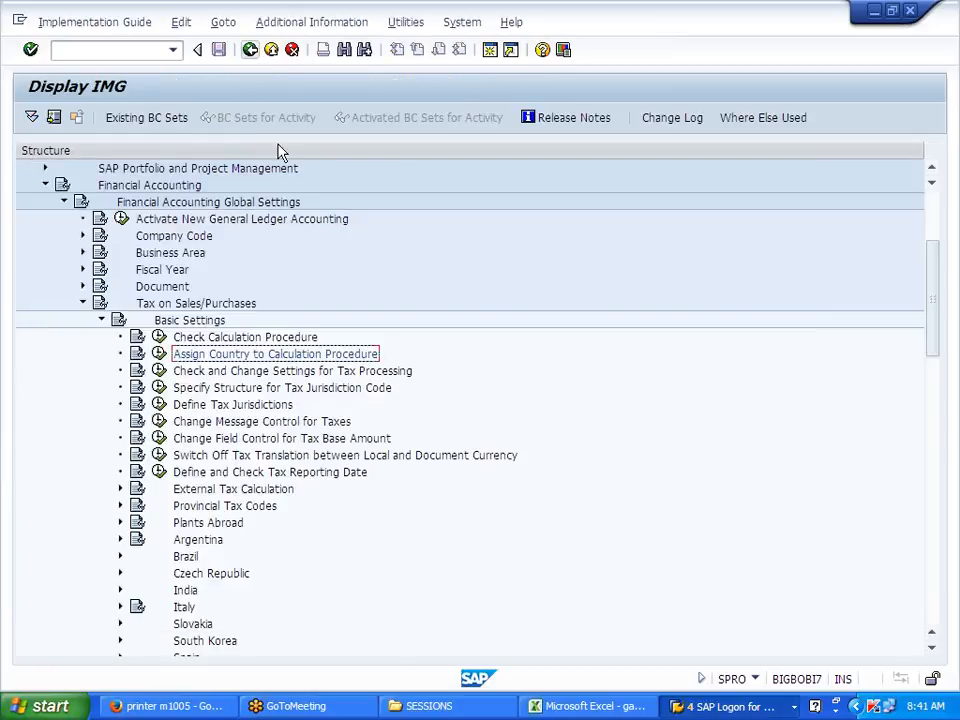
# Step: Collapse the Financial Accounting nodes and expand Sales and Distribution > Basic Functions > Taxes
pyautogui.click(101, 320)
pyautogui.click(82, 304)
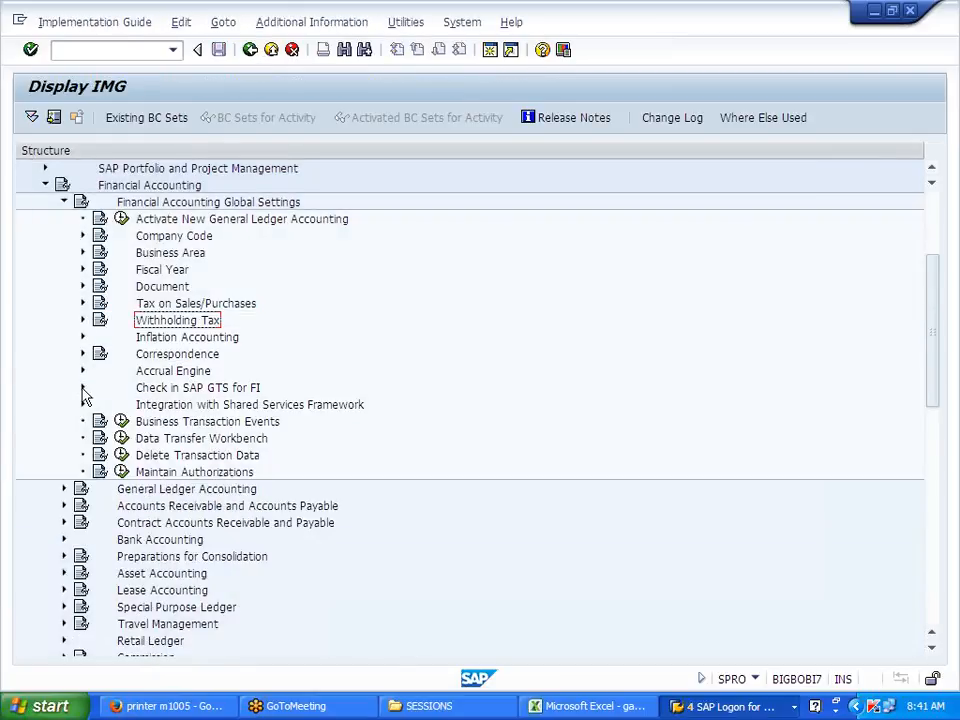
pyautogui.click(63, 202)
pyautogui.scroll(-3, 65, 476)
pyautogui.scroll(-1, 83, 476)
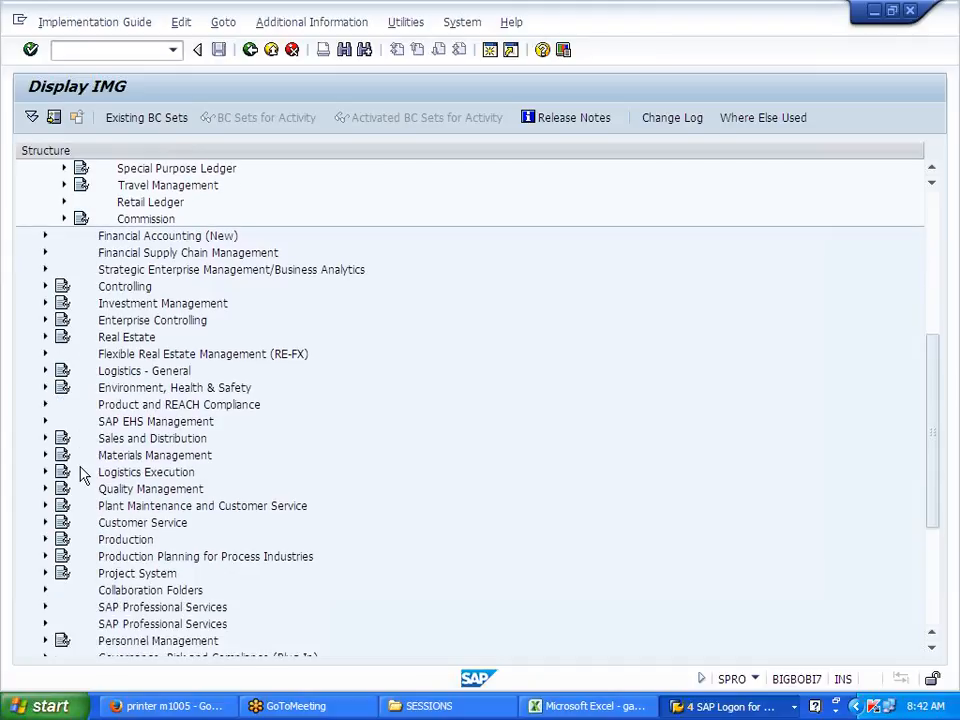
pyautogui.click(45, 440)
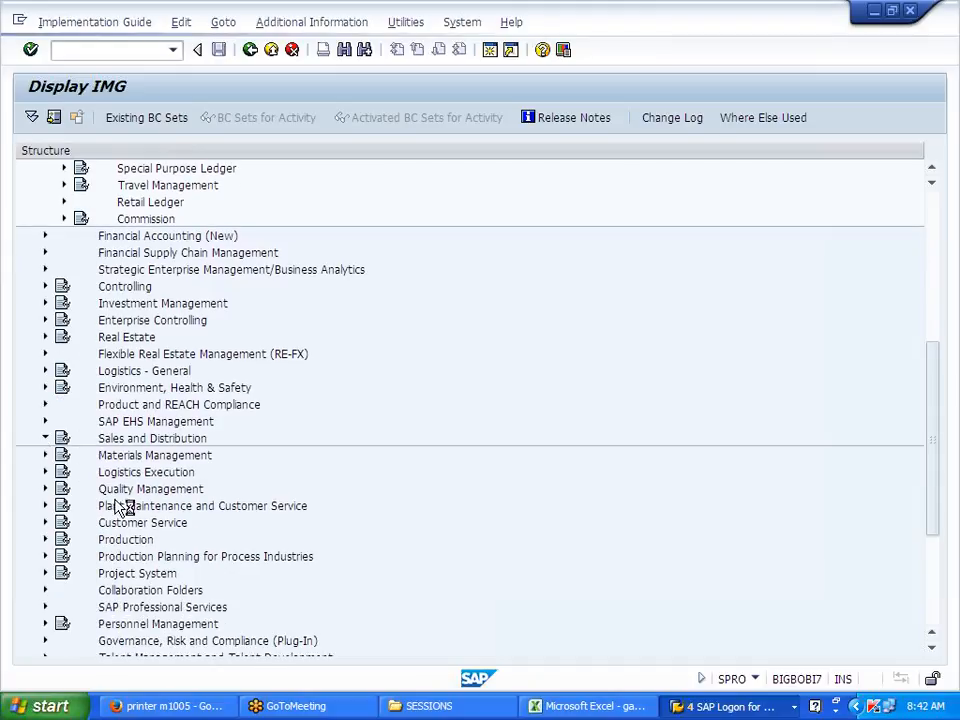
pyautogui.scroll(-1, 118, 508)
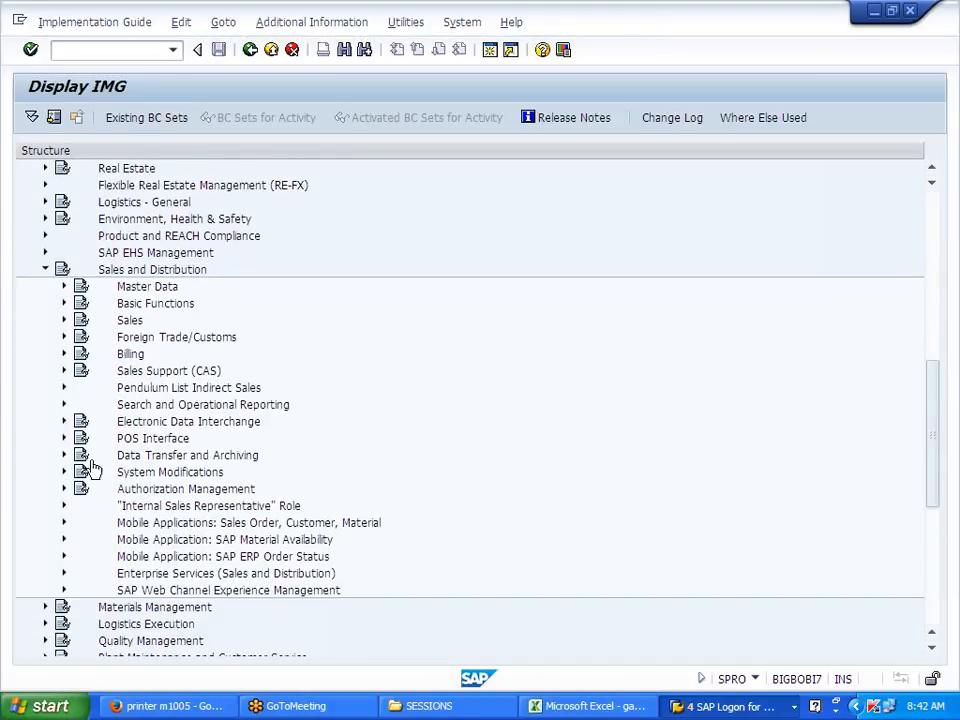
pyautogui.click(64, 303)
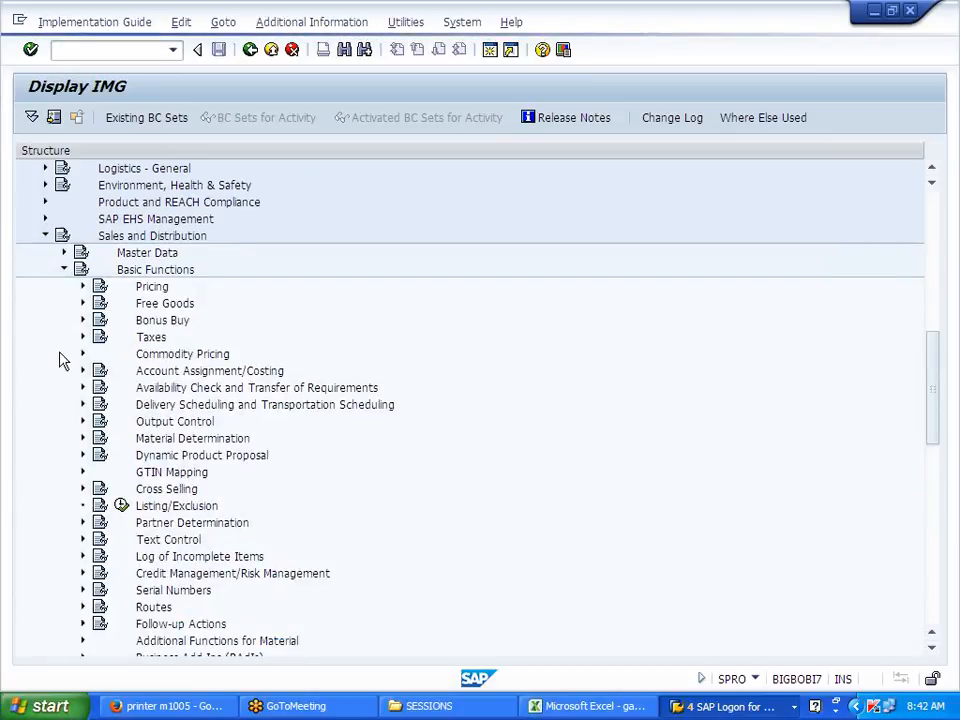
pyautogui.click(83, 337)
# Step: In Define Tax Determination Rules, set the US tax category to S500 from the condition type list
pyautogui.click(141, 354)
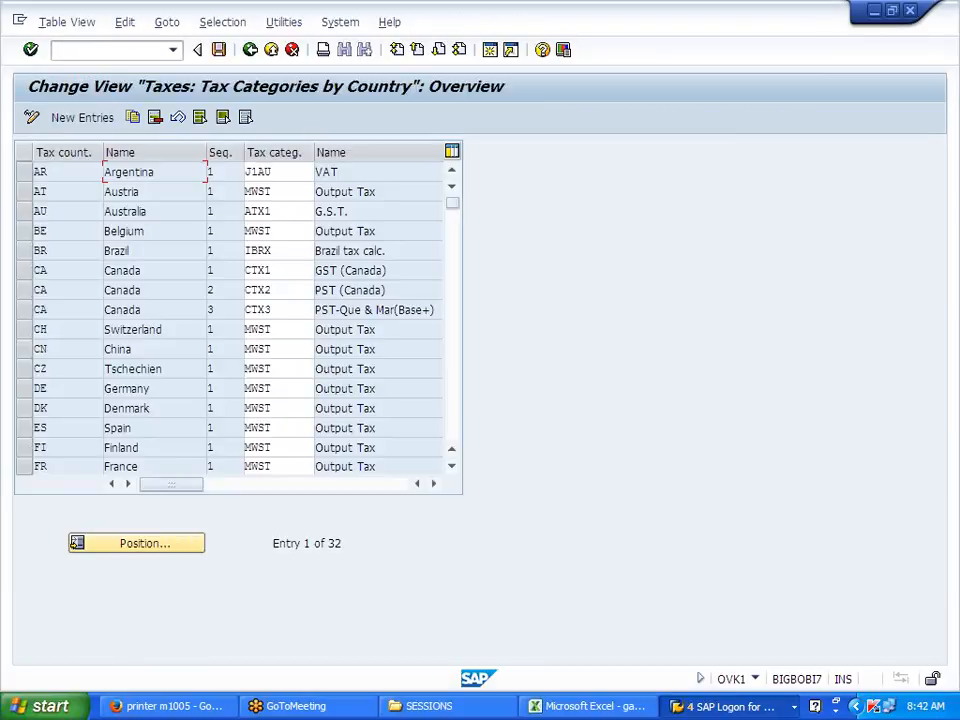
pyautogui.click(129, 545)
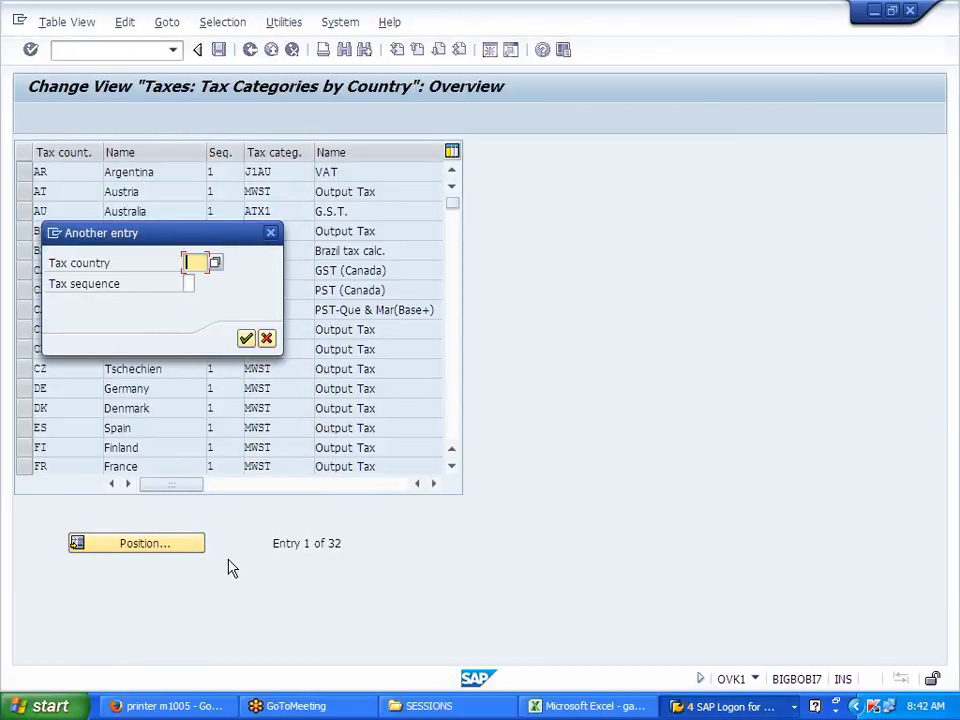
pyautogui.press('Return')
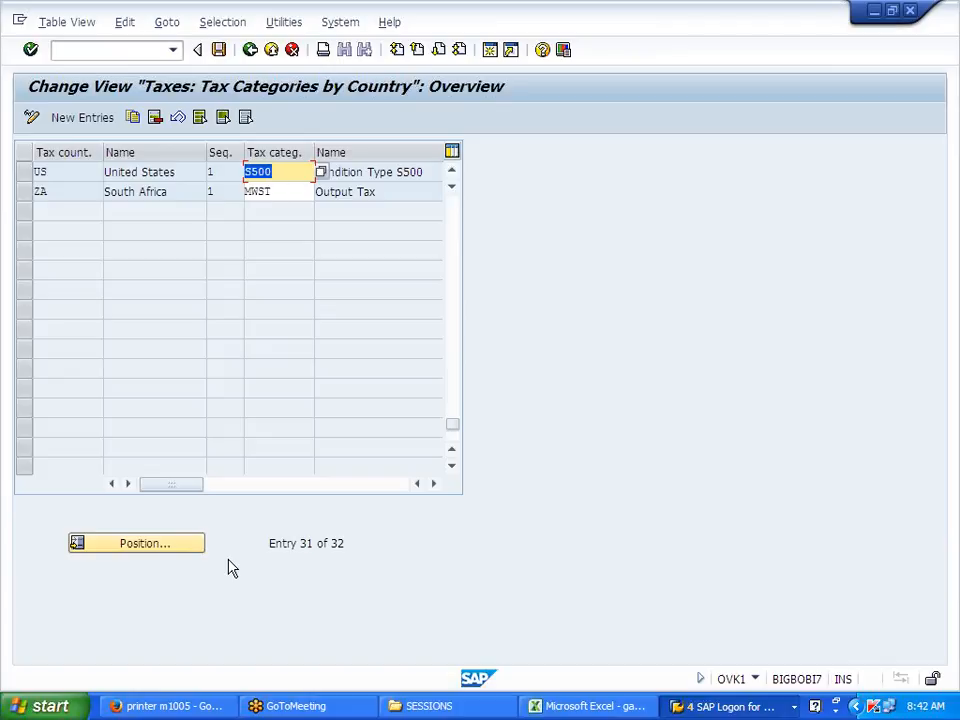
pyautogui.press('F4')
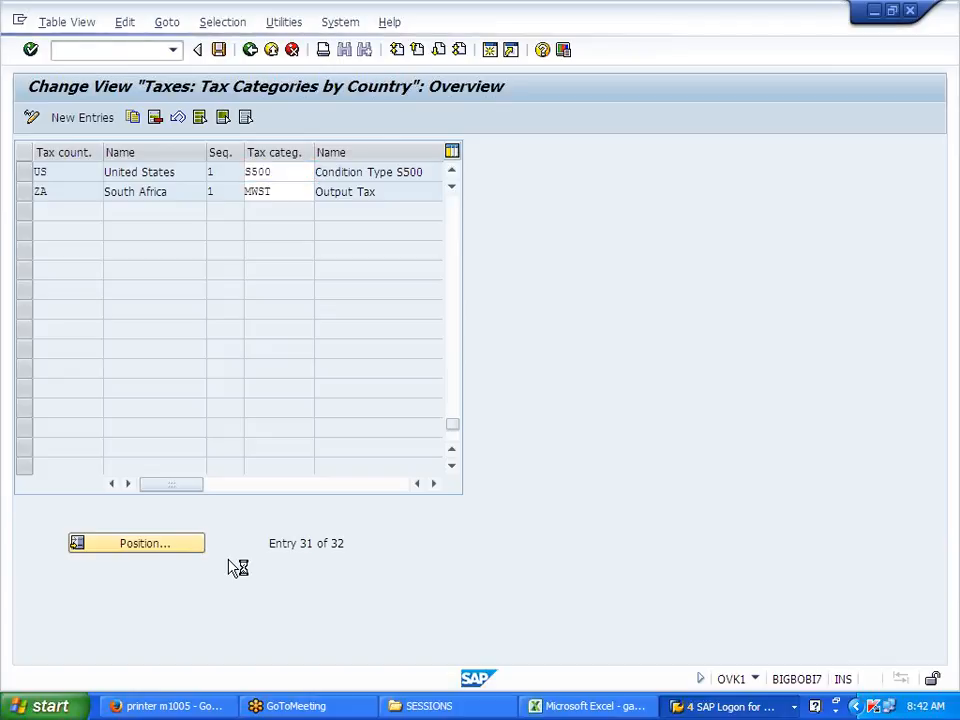
pyautogui.moveTo(238, 38); pyautogui.dragTo(420, 40)
pyautogui.scroll(-7, 330, 315)
pyautogui.scroll(-20, 325, 315)
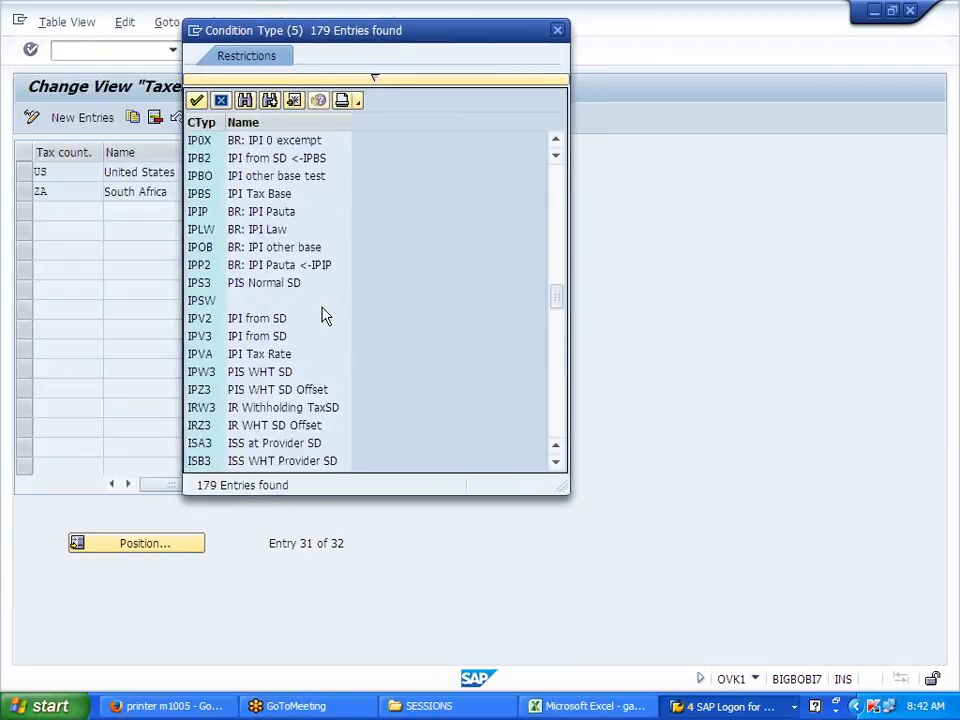
pyautogui.scroll(-12, 325, 315)
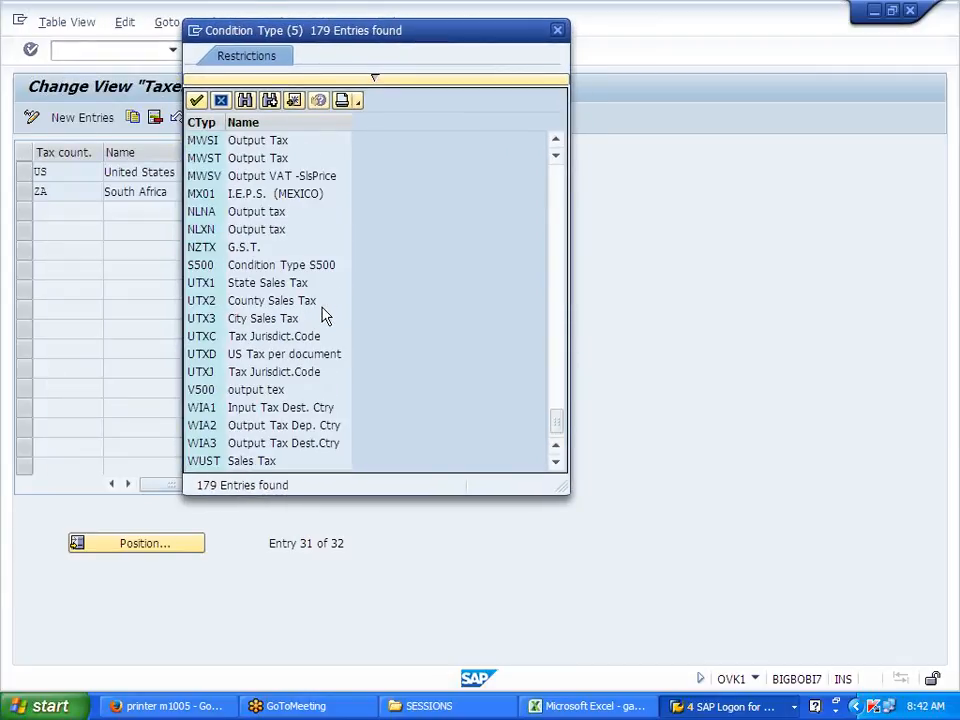
pyautogui.click(334, 268)
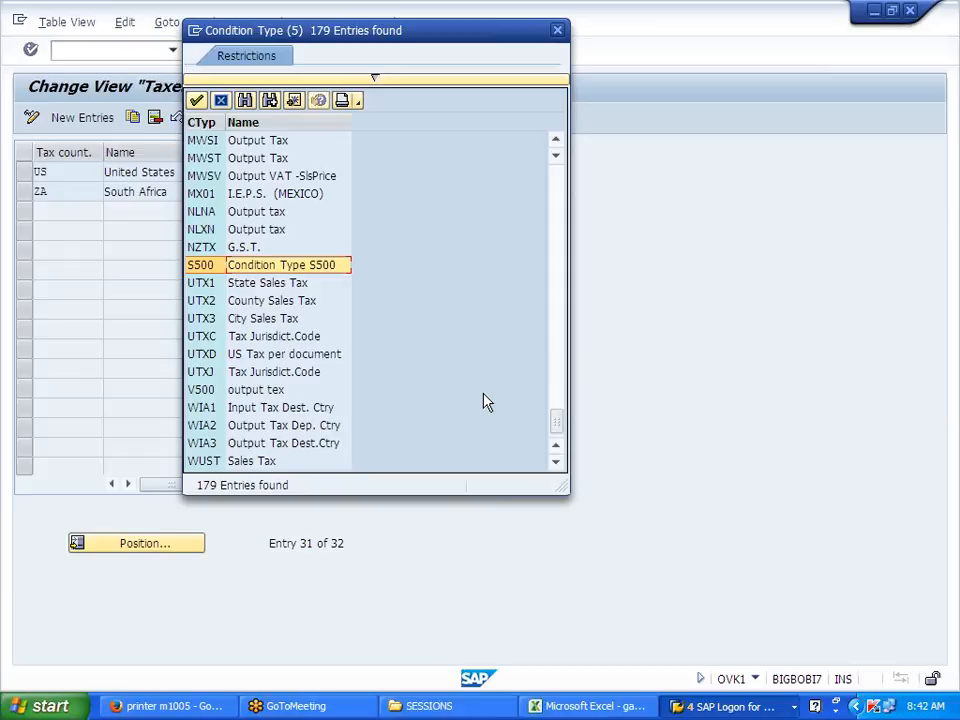
pyautogui.click(558, 31)
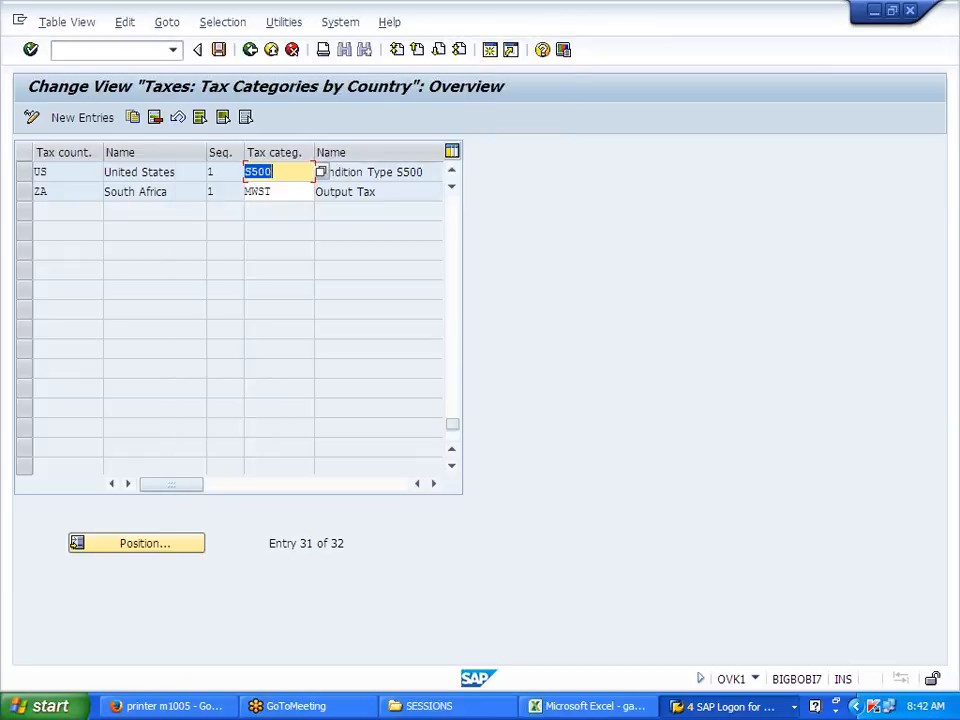
pyautogui.click(249, 49)
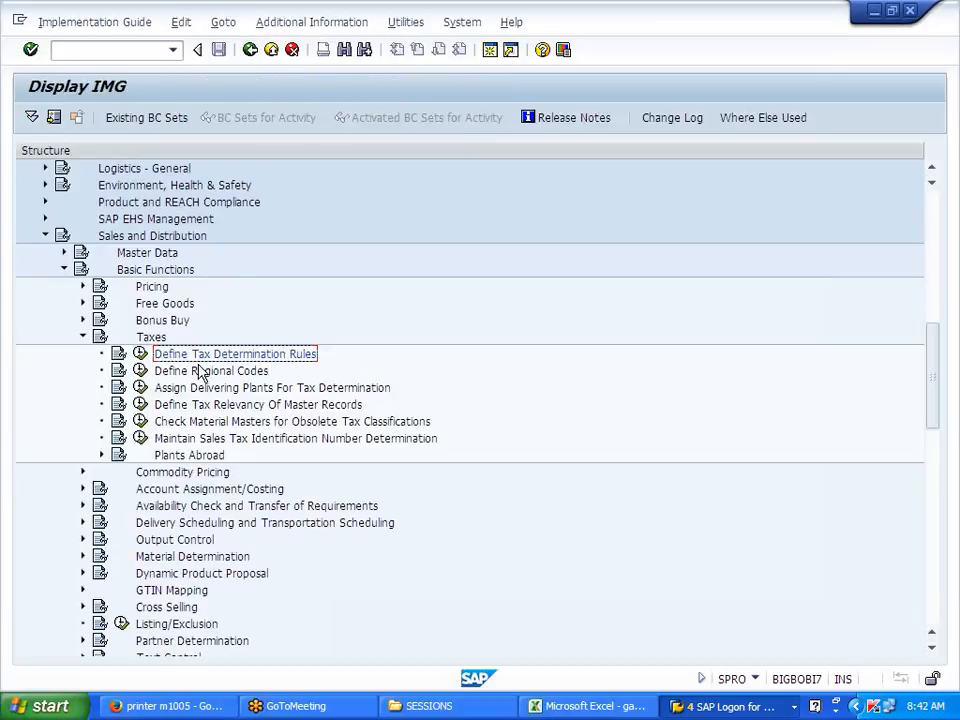
# Step: Expand Financial Accounting Global Settings > Tax on Sales/Purchases > Basic Settings and open Assign Country to Calculation Procedure
pyautogui.scroll(5, 213, 365)
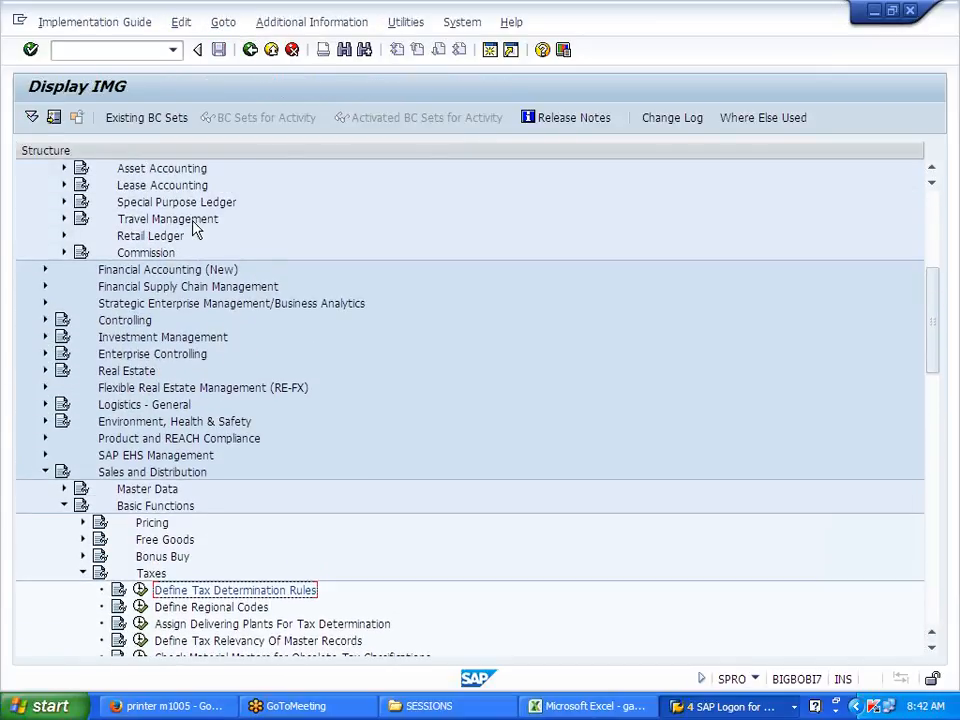
pyautogui.scroll(3, 195, 228)
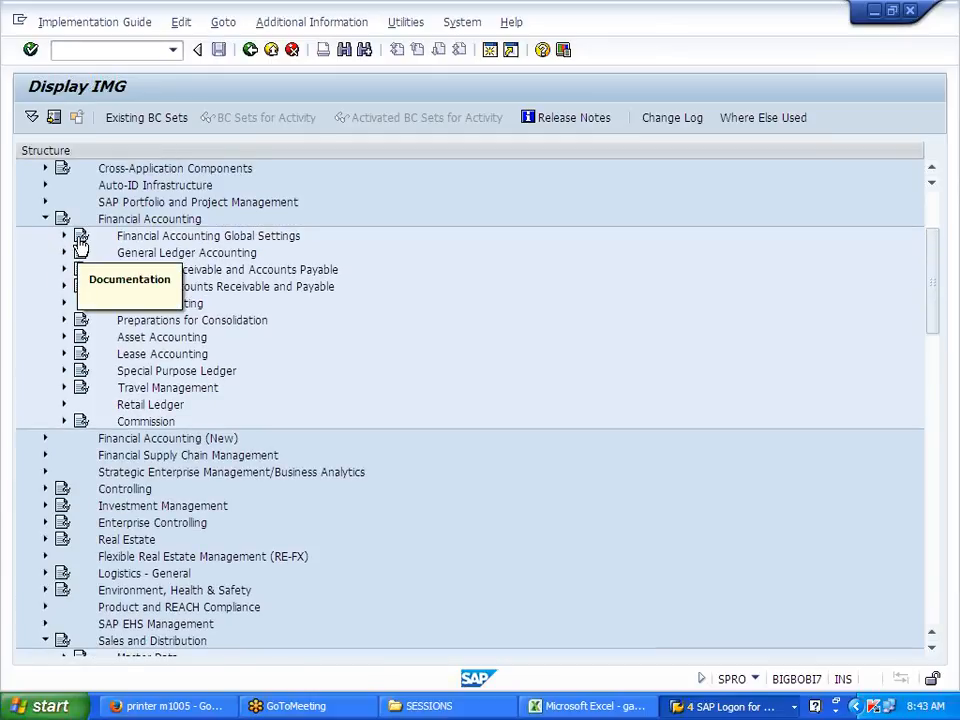
pyautogui.click(64, 237)
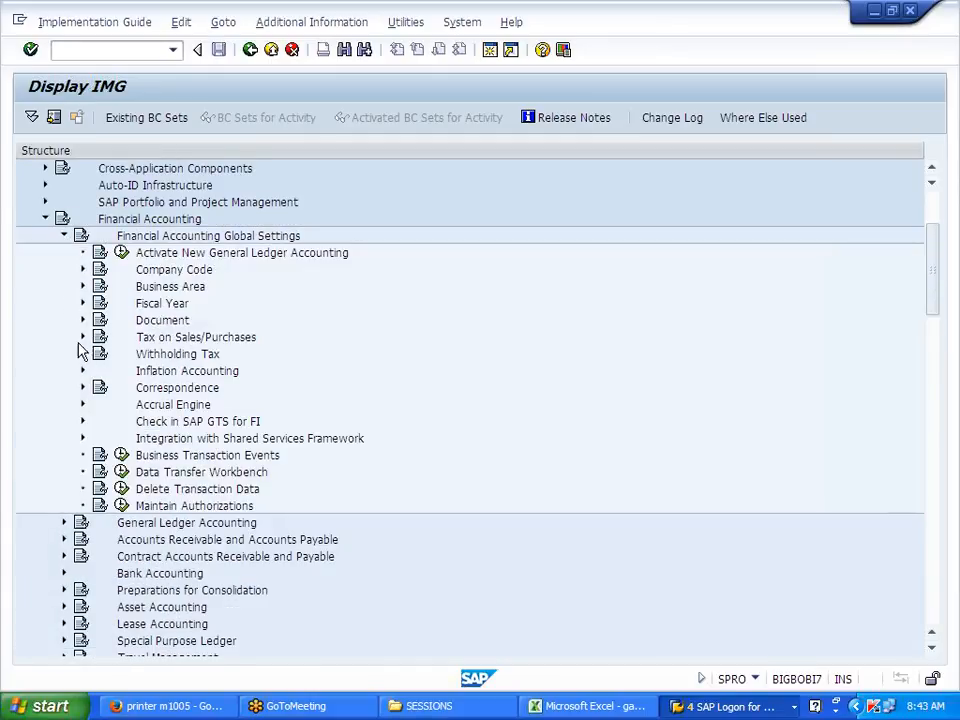
pyautogui.click(82, 337)
pyautogui.click(101, 354)
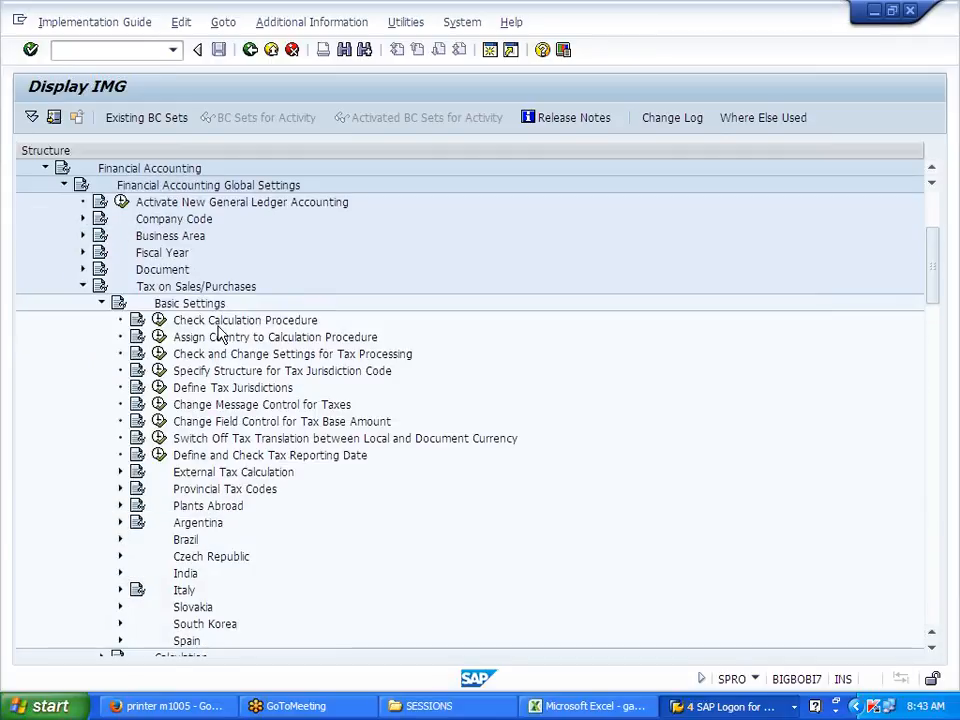
pyautogui.click(158, 337)
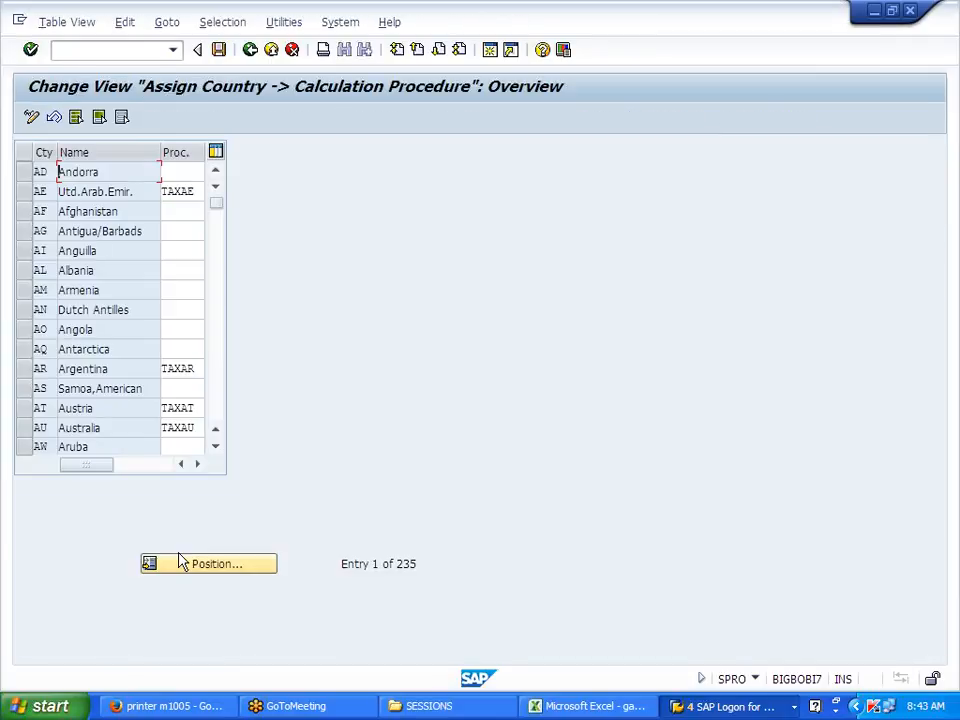
# Step: Position to J70 and then US to verify procedure J700, then return to the tree
pyautogui.click(190, 560)
pyautogui.write('J7')
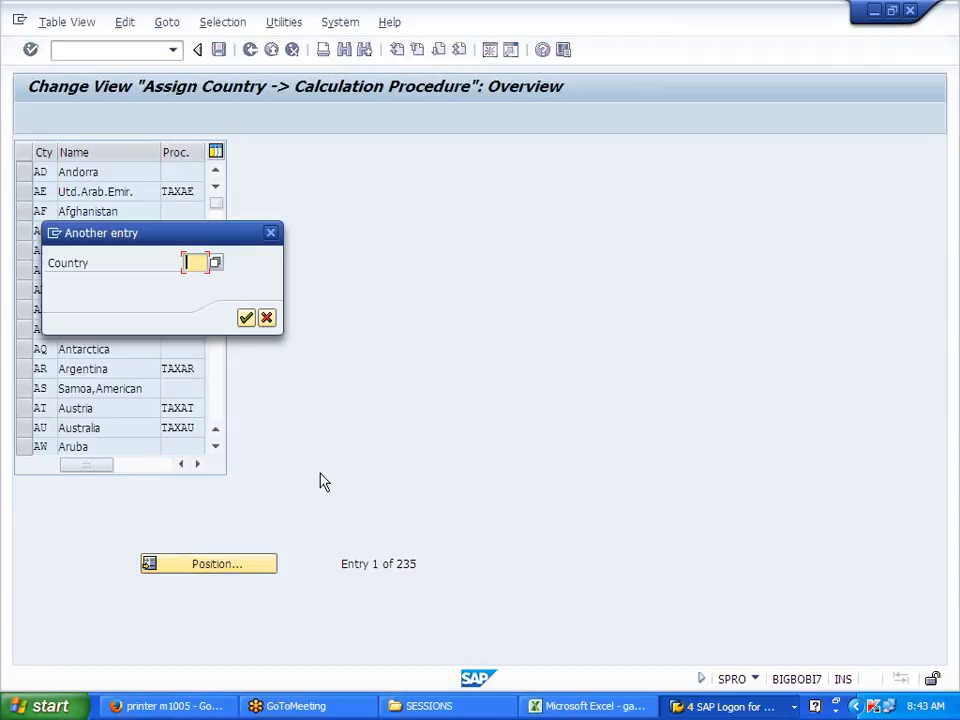
pyautogui.write('0')
pyautogui.press('Return')
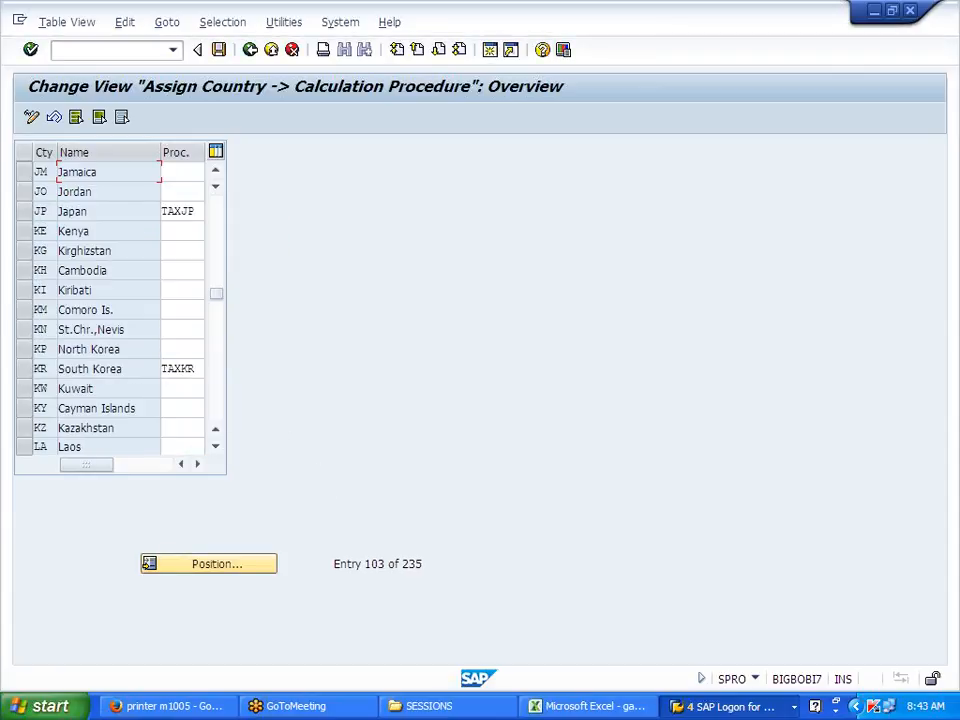
pyautogui.click(190, 564)
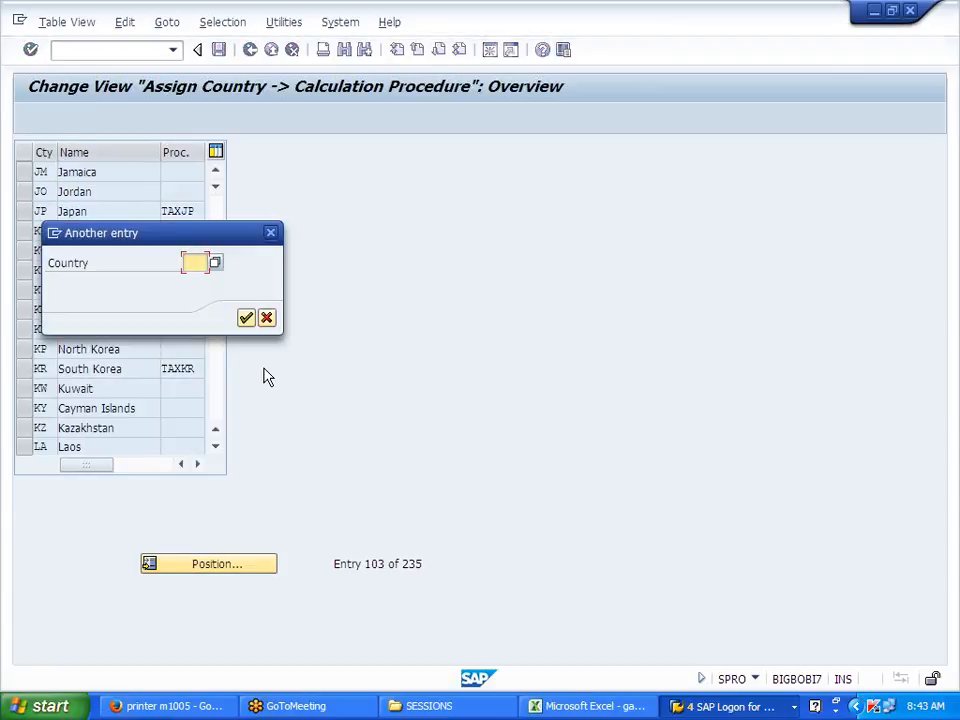
pyautogui.write('US')
pyautogui.press('Return')
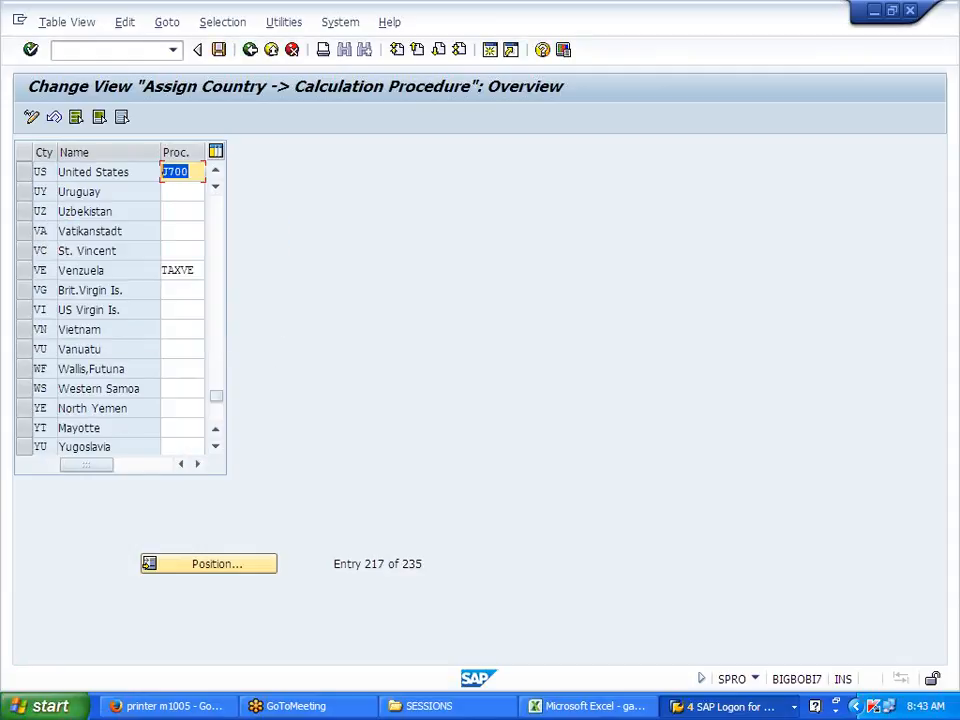
pyautogui.click(251, 51)
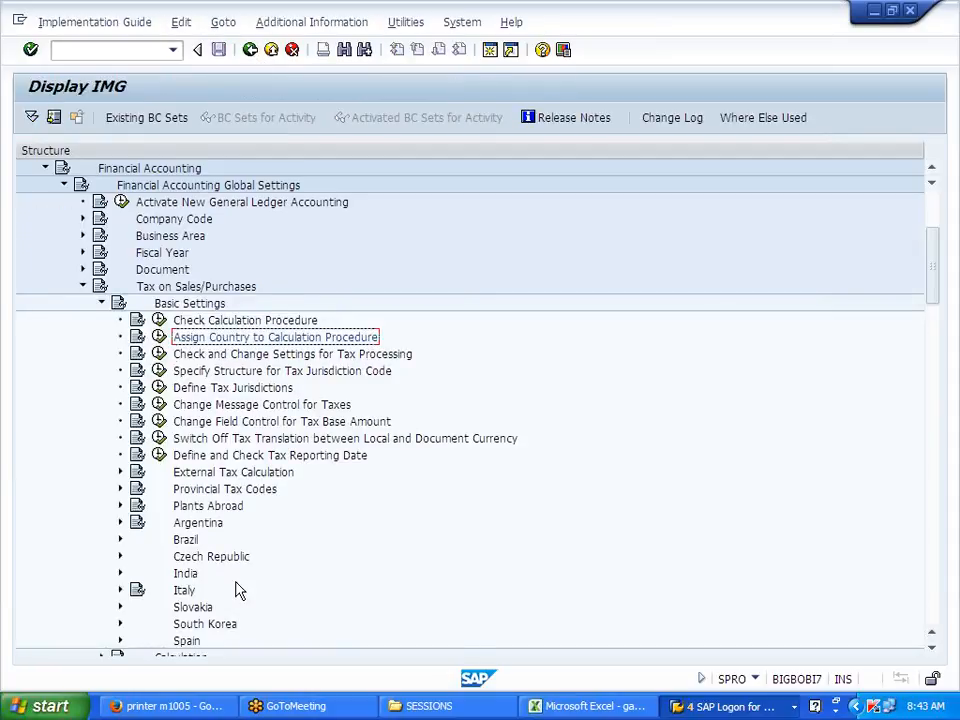
# Step: Expand Sales and Distribution Pricing > Pricing Control and execute Define Access Sequences
pyautogui.scroll(-11, 238, 591)
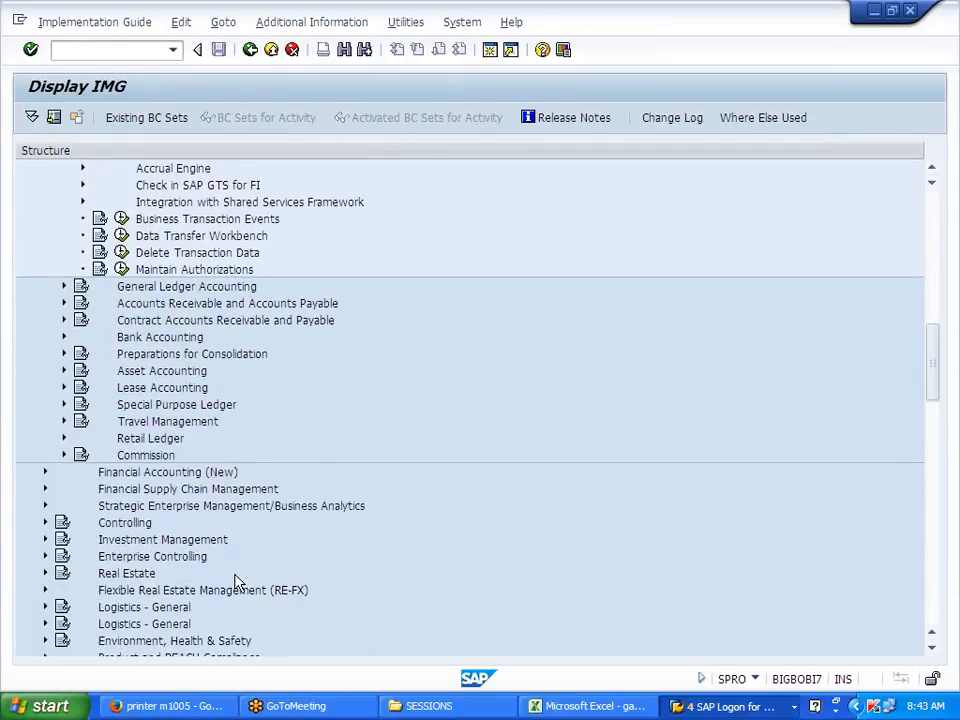
pyautogui.scroll(-7, 238, 583)
pyautogui.click(268, 490)
pyautogui.click(268, 441)
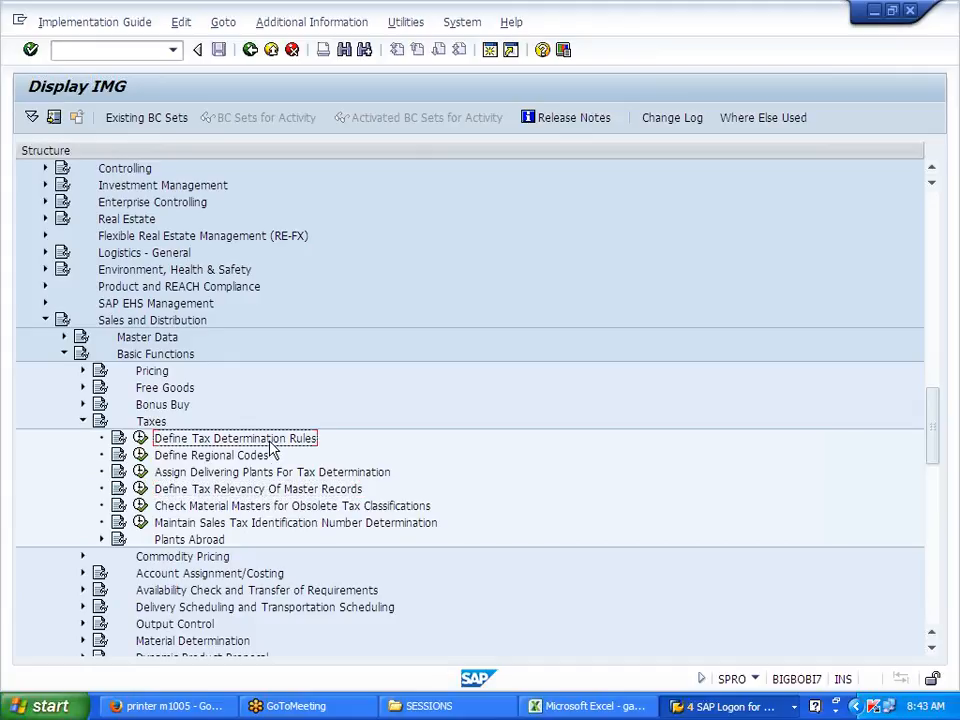
pyautogui.click(83, 371)
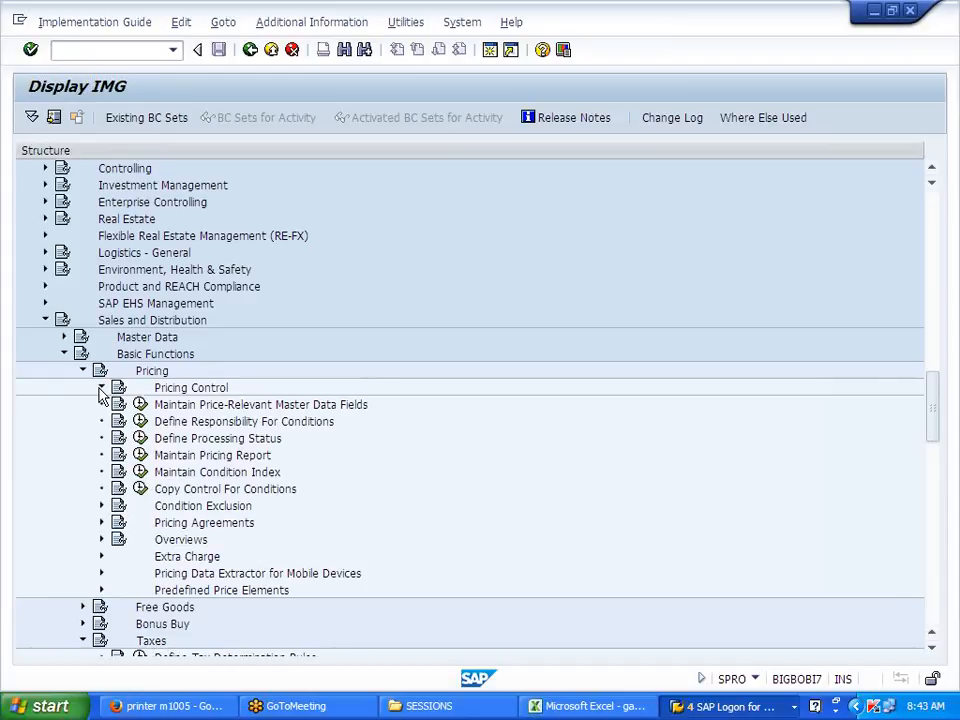
pyautogui.click(101, 387)
pyautogui.click(246, 455)
pyautogui.click(238, 445)
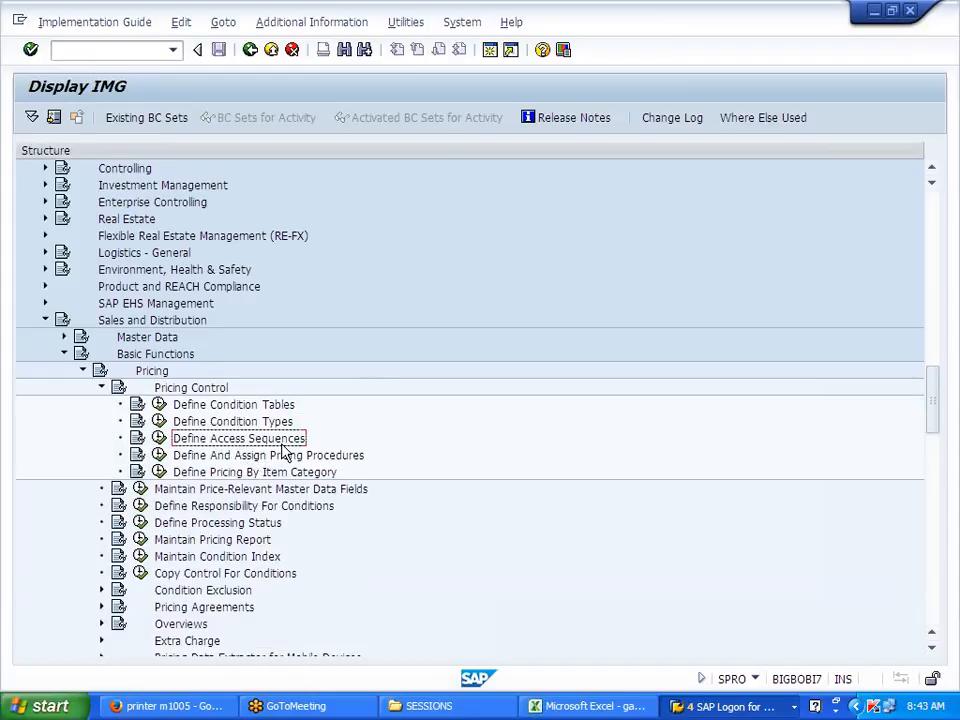
pyautogui.click(160, 440)
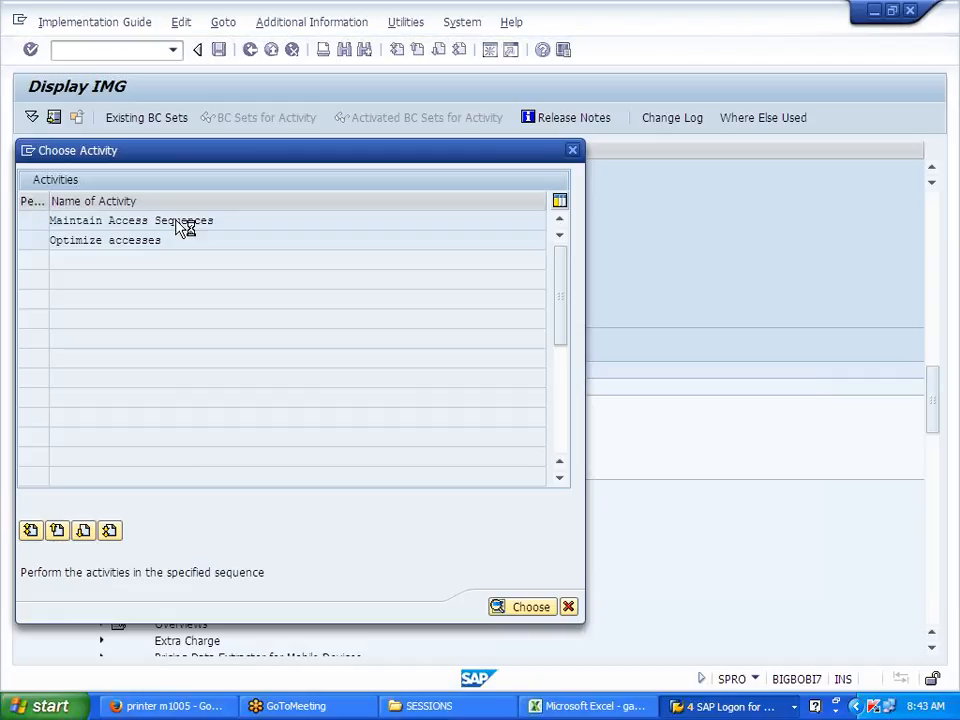
# Step: Acknowledge the cross-client warning and scroll through the Access sequences list
pyautogui.click(448, 526)
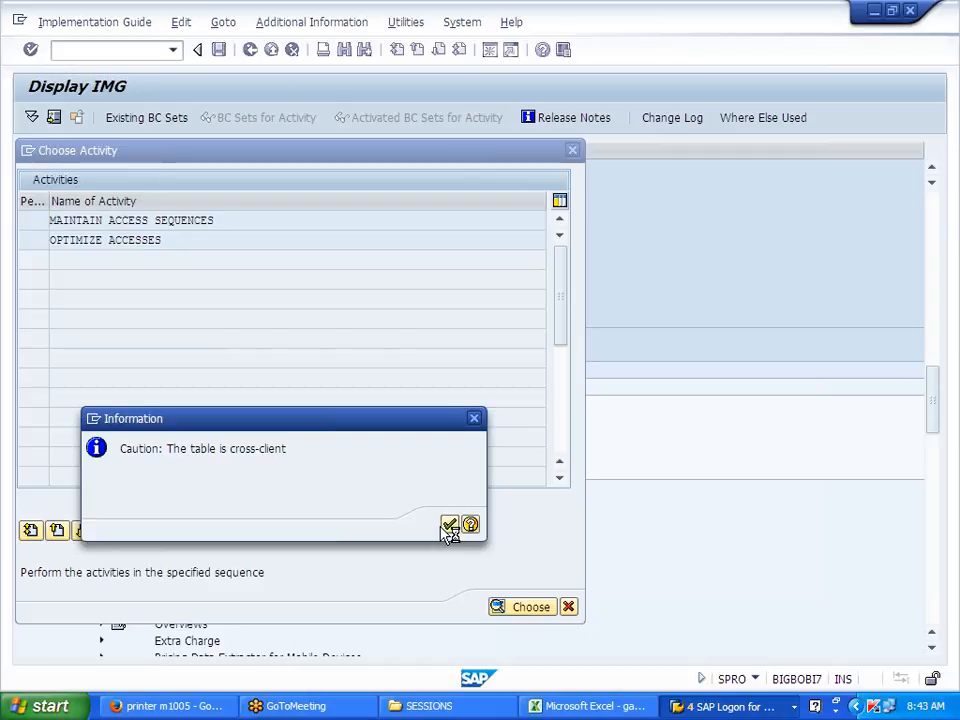
pyautogui.scroll(-1, 448, 530)
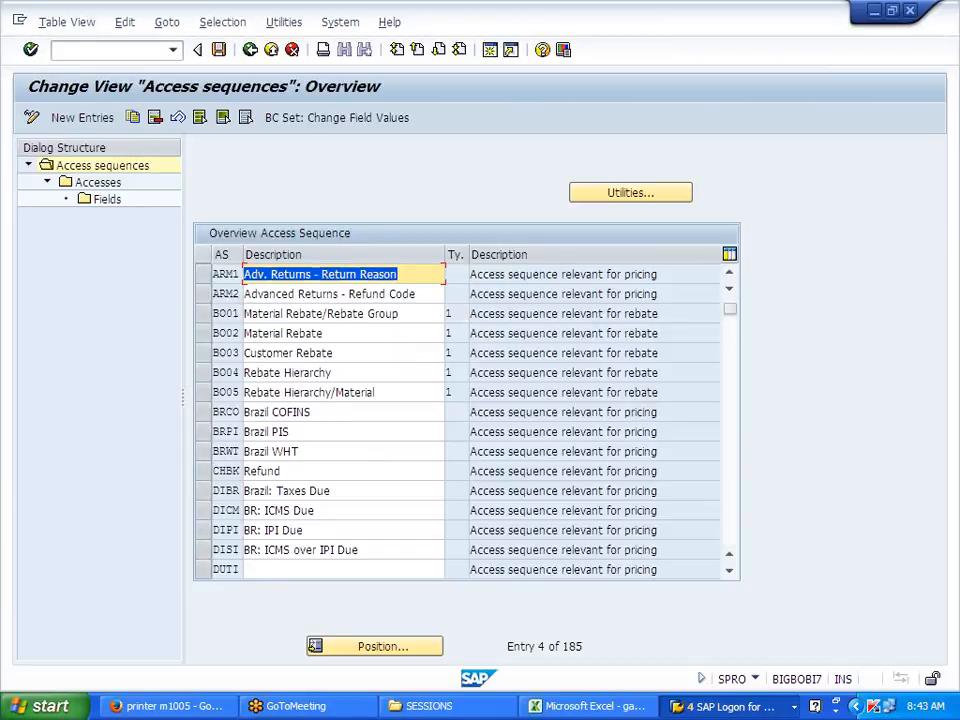
pyautogui.scroll(-6, 258, 448)
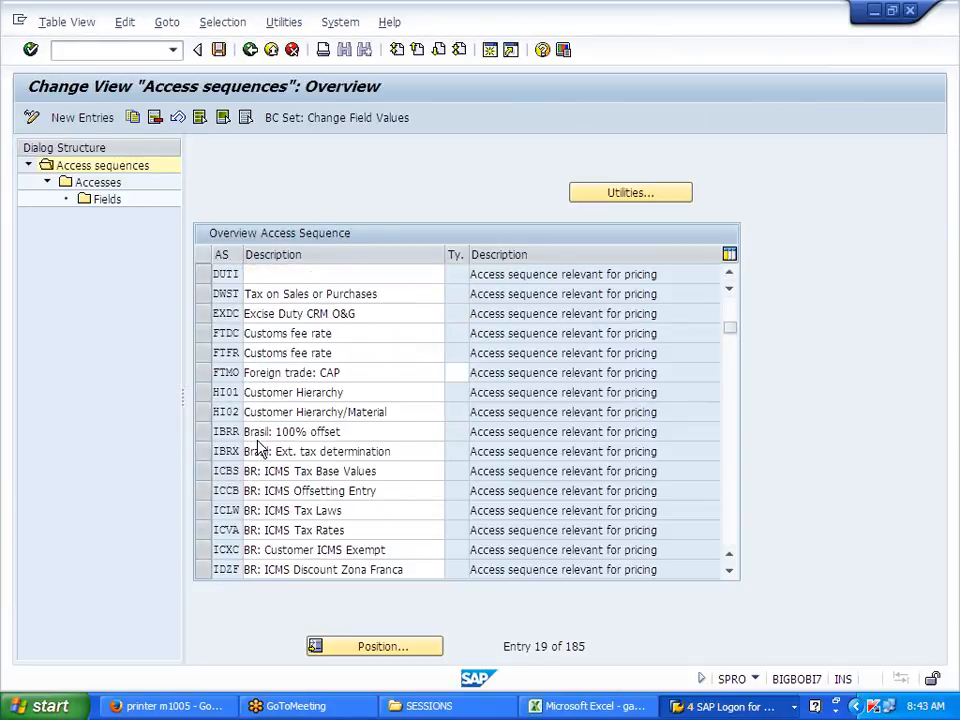
pyautogui.scroll(-3, 258, 448)
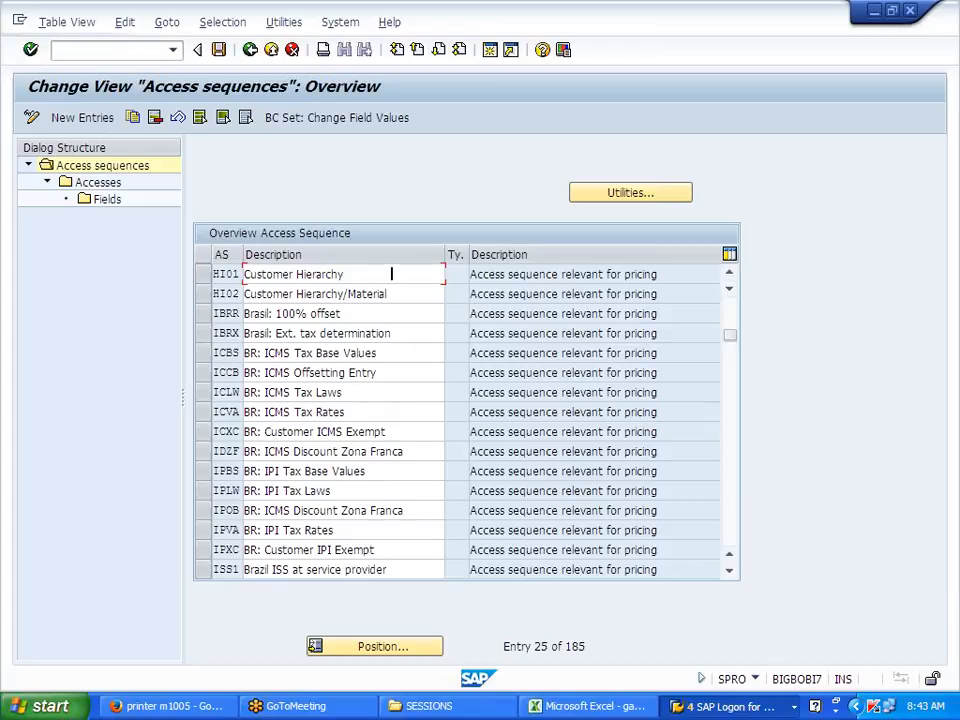
# Step: Jump to access sequence SSO0, browse the surrounding entries, and leave the overview
pyautogui.click(390, 648)
pyautogui.write('SSO')
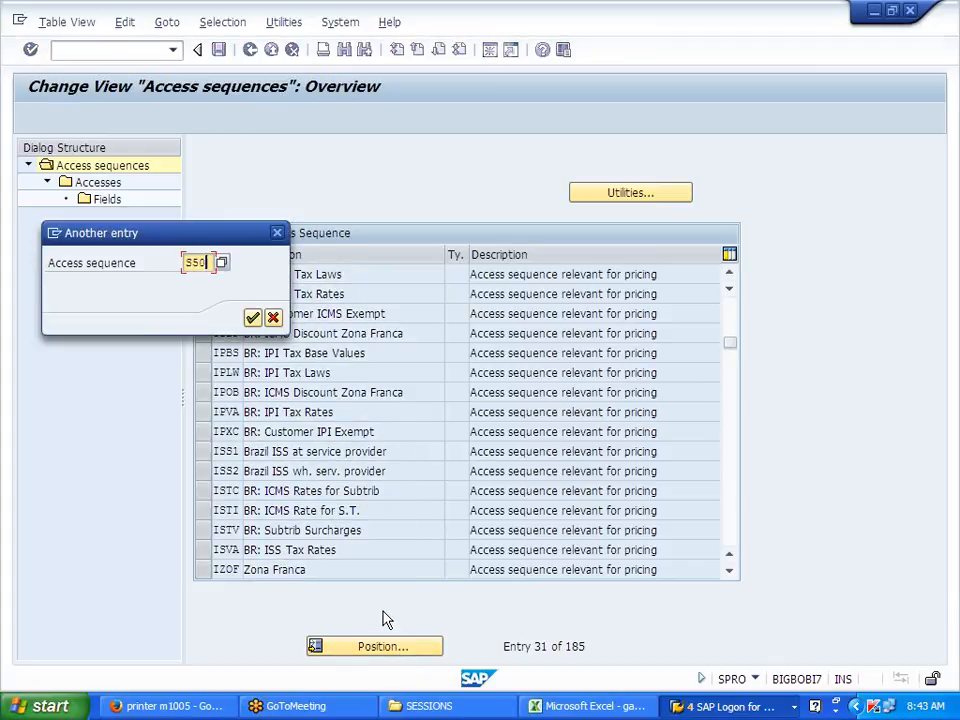
pyautogui.write('0')
pyautogui.press('Return')
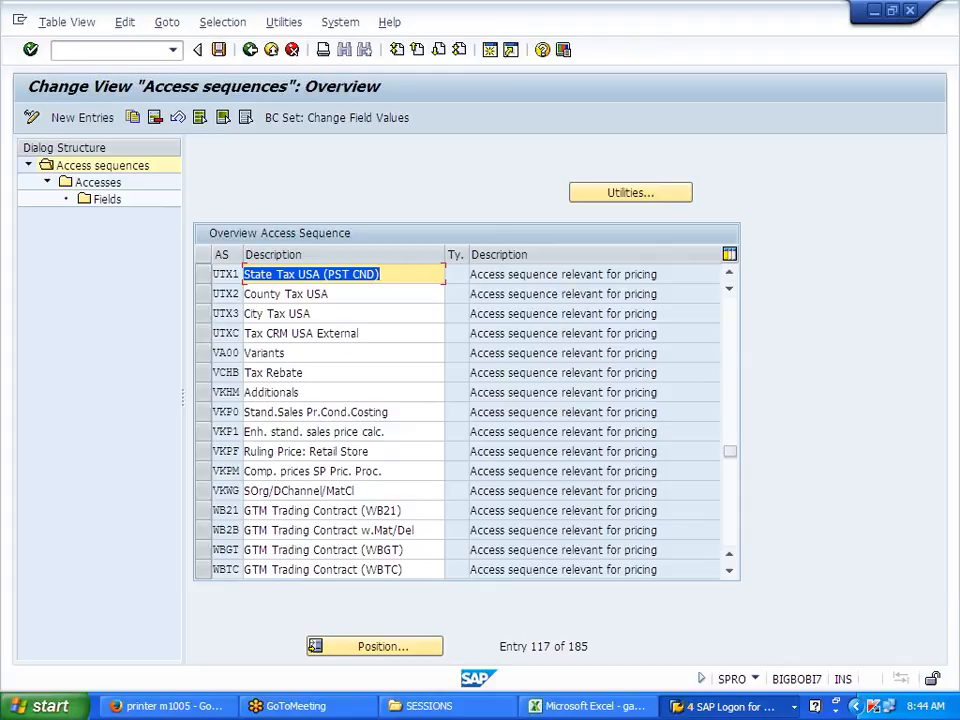
pyautogui.scroll(-4, 283, 420)
pyautogui.scroll(-4, 283, 427)
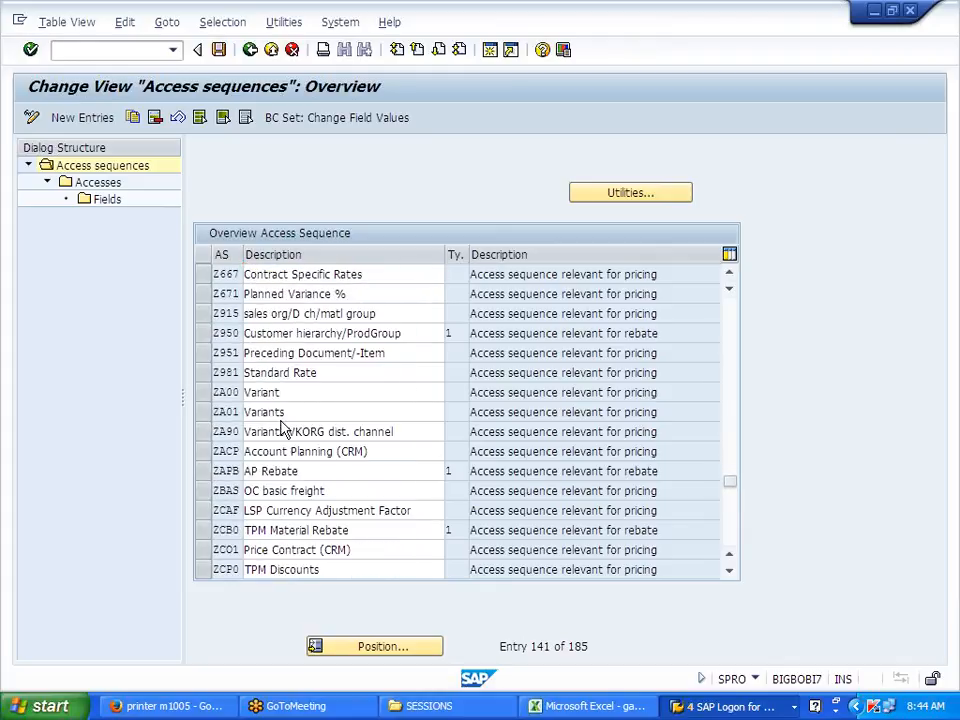
pyautogui.scroll(-4, 283, 427)
pyautogui.scroll(2, 283, 427)
pyautogui.scroll(4, 285, 430)
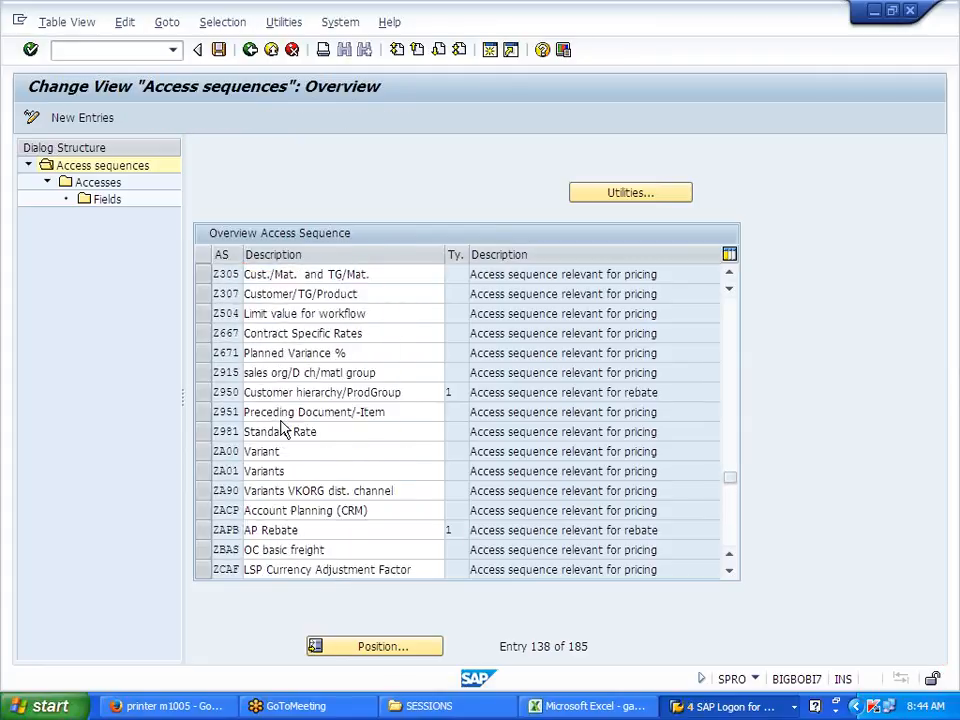
pyautogui.click(251, 50)
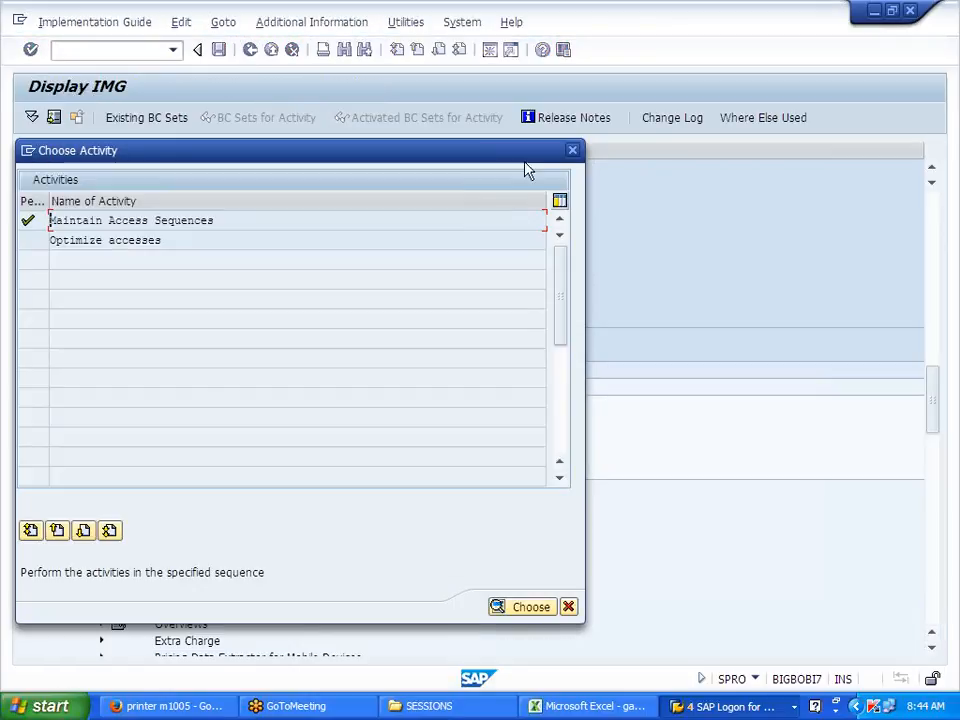
# Step: Open Maintain Condition Types under Define Condition Types, position on S500, and view its details
pyautogui.click(573, 155)
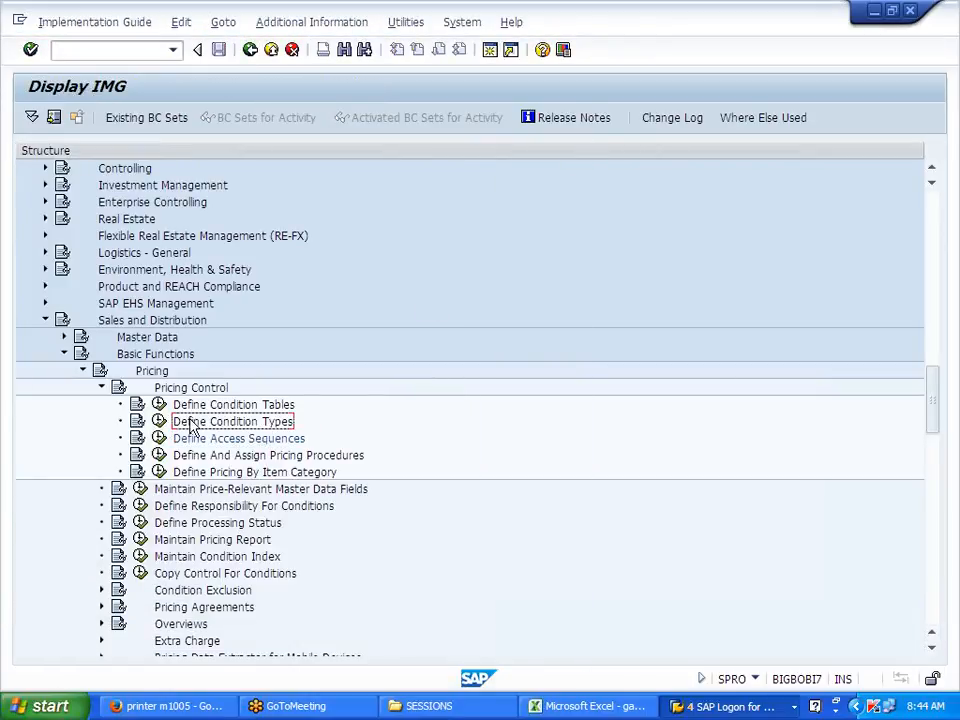
pyautogui.click(163, 422)
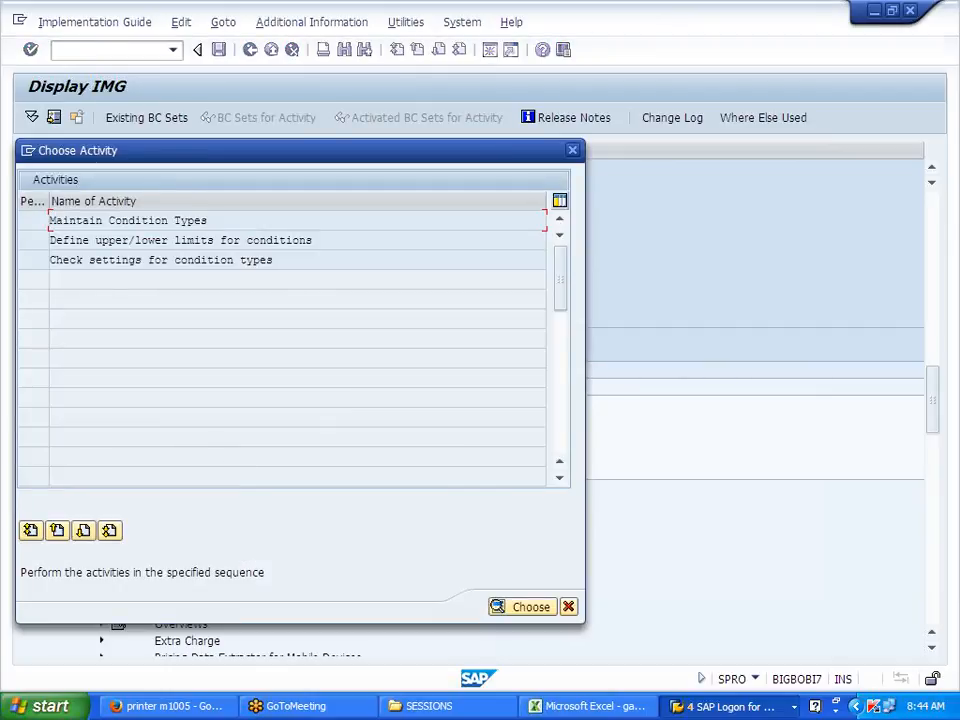
pyautogui.doubleClick(190, 221)
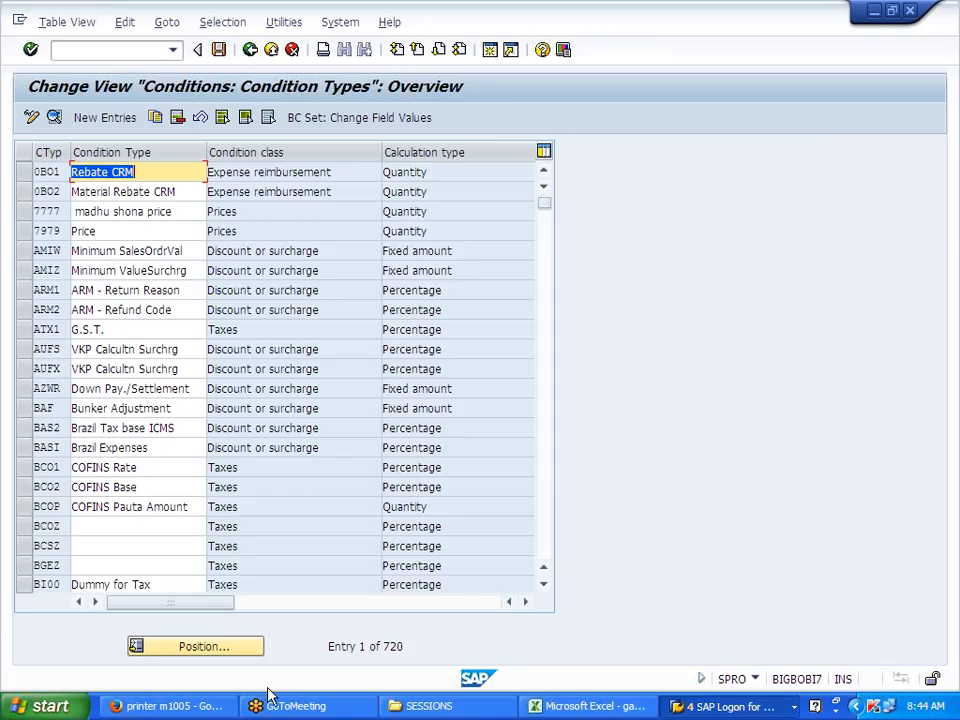
pyautogui.click(214, 646)
pyautogui.write('S500')
pyautogui.press('Return')
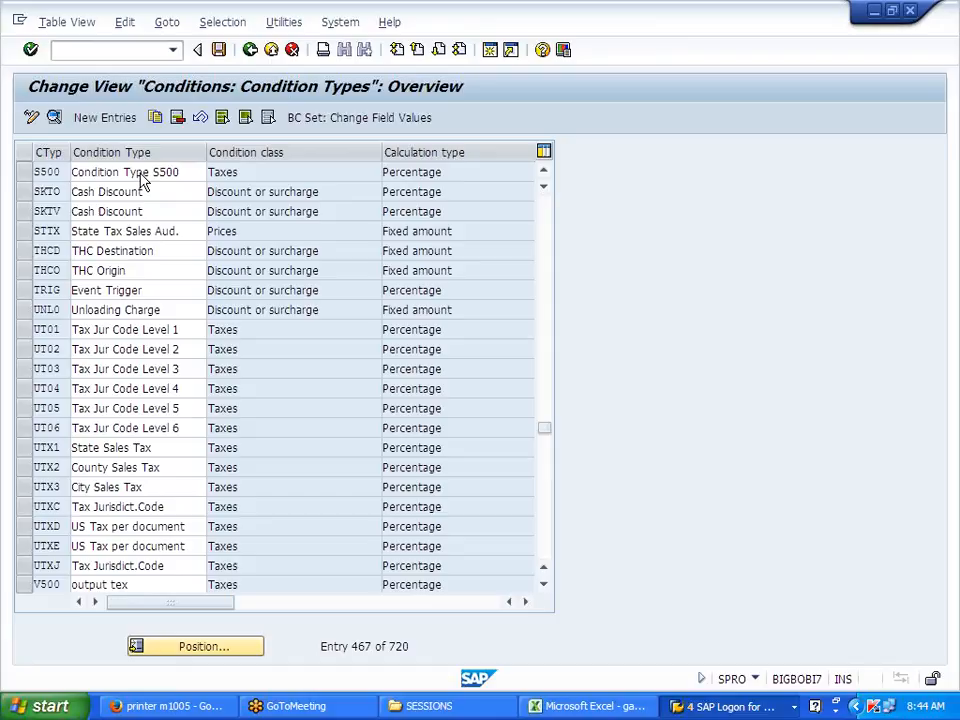
pyautogui.doubleClick(138, 172)
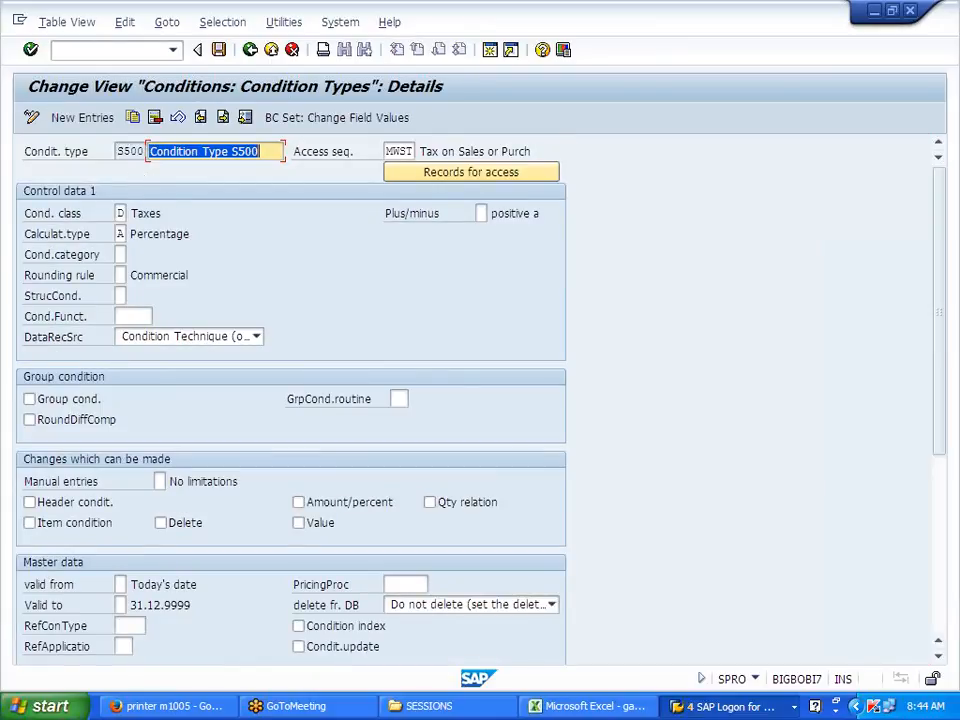
# Step: Review S500's details, then copy the S500 row as new condition type J700
pyautogui.moveTo(116, 151); pyautogui.dragTo(143, 151)
pyautogui.click(118, 152)
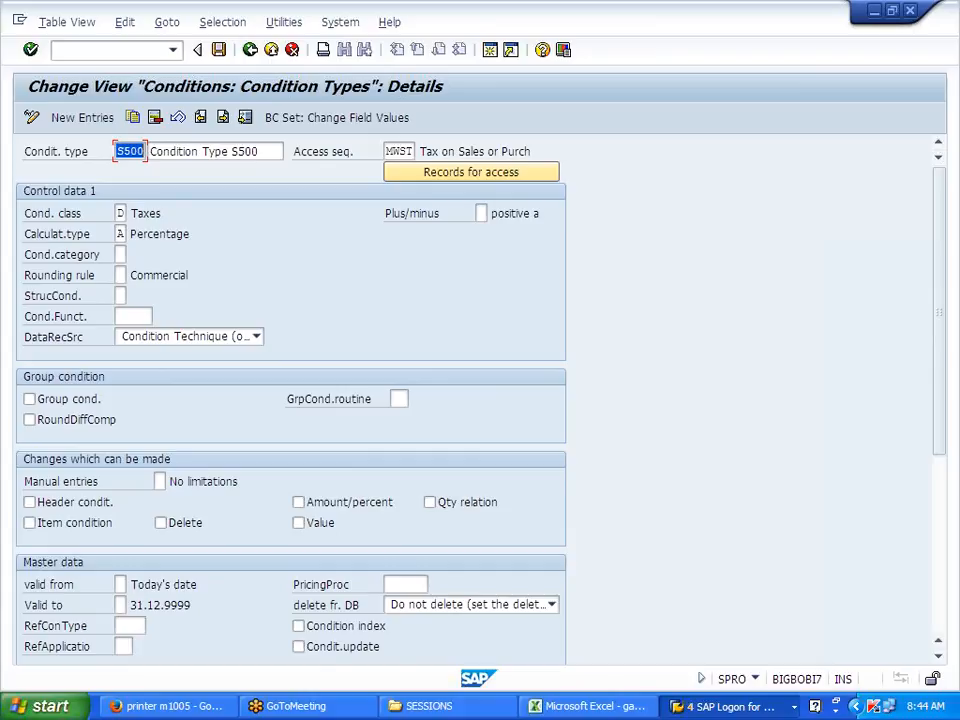
pyautogui.click(250, 50)
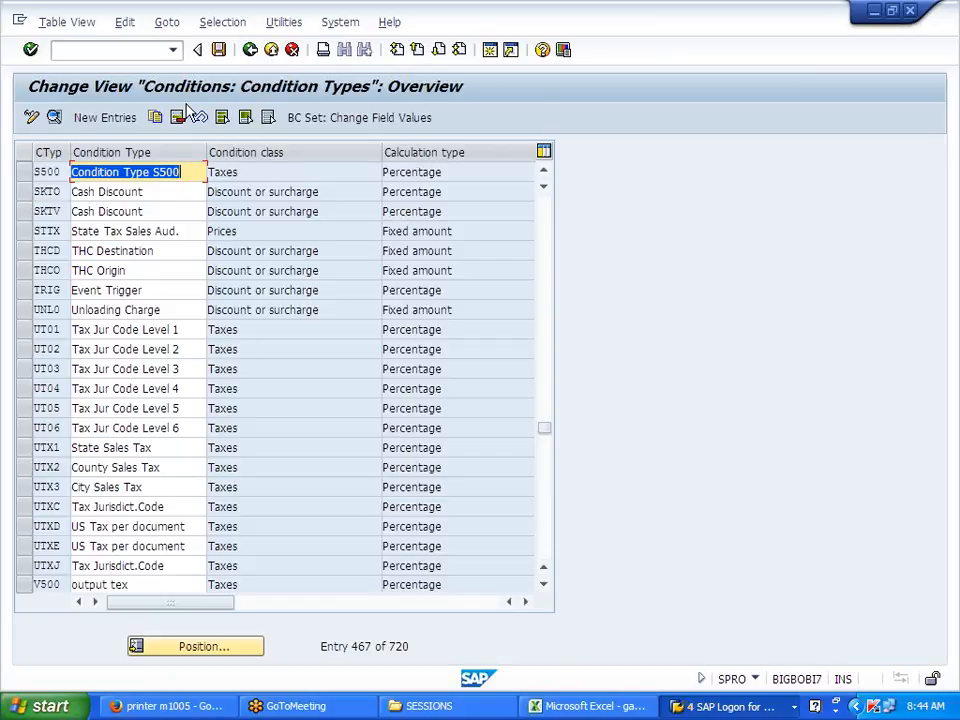
pyautogui.click(25, 174)
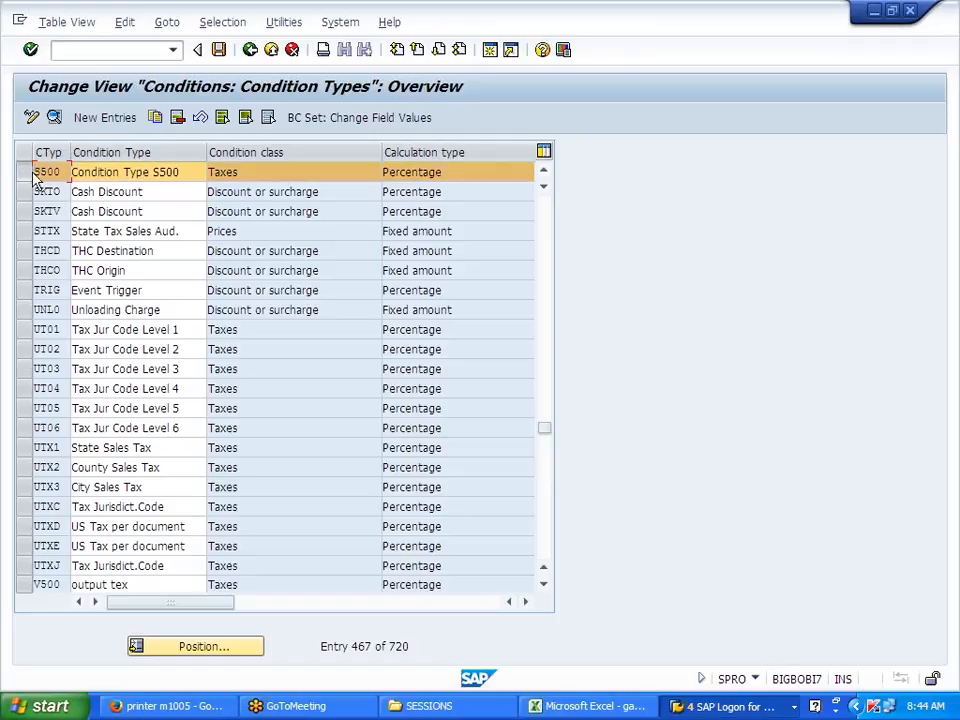
pyautogui.click(154, 117)
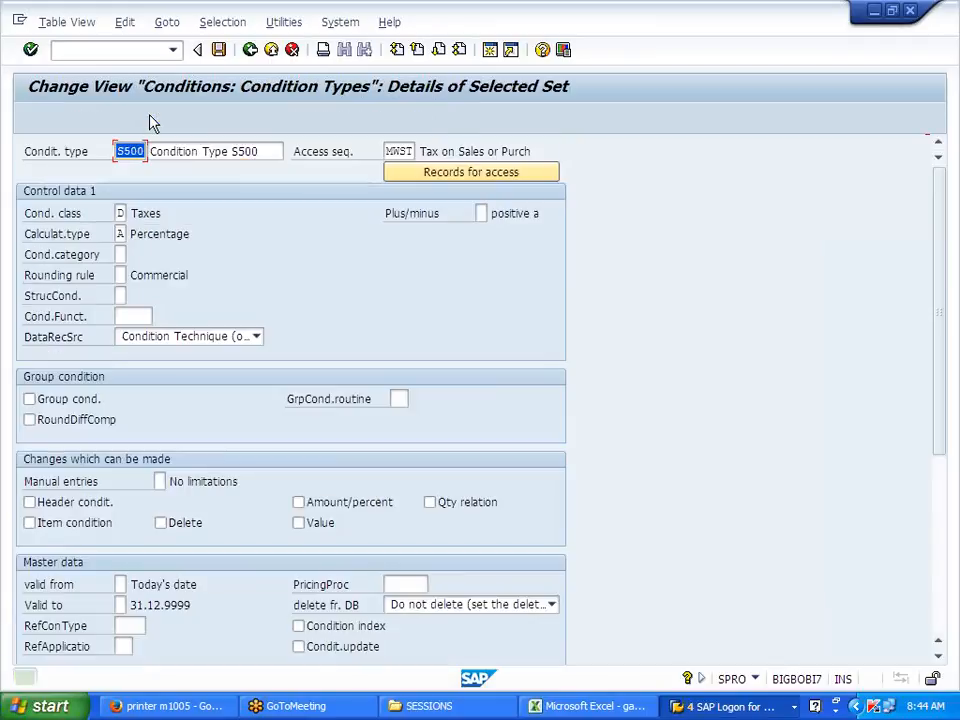
pyautogui.write('J700')
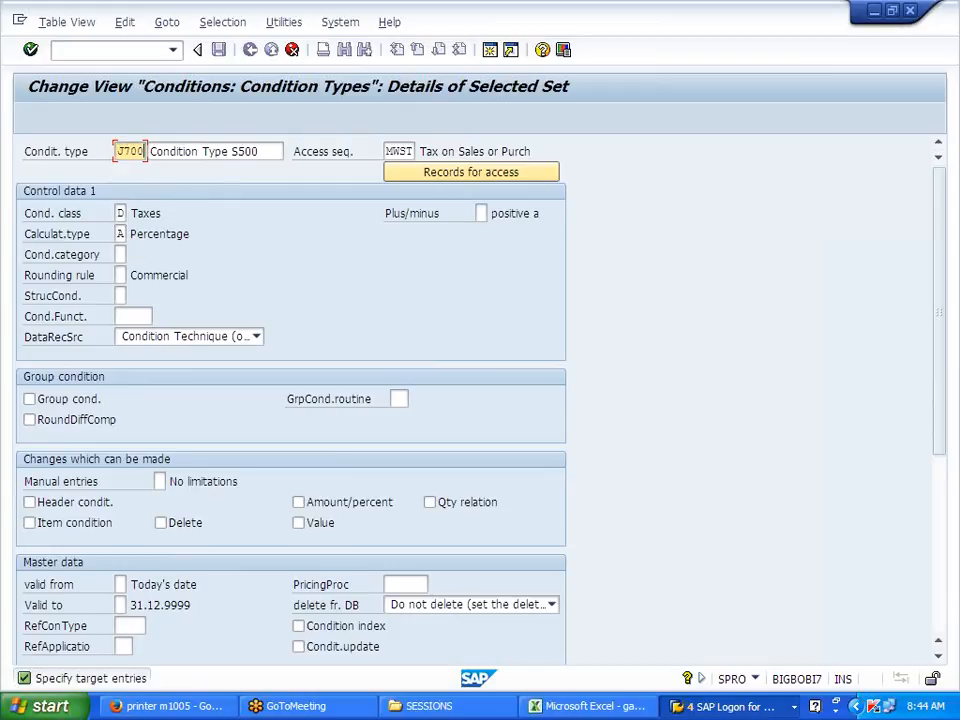
# Step: Describe J700 as 'Condition Type J700', save it under the customizing request, and return
pyautogui.click(236, 151)
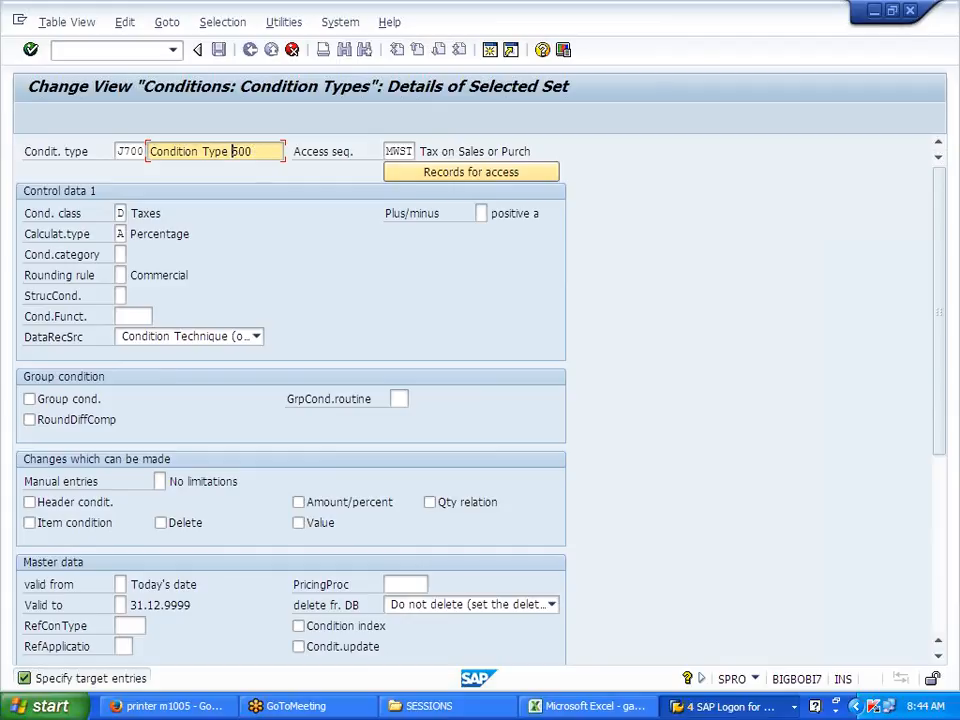
pyautogui.write('J')
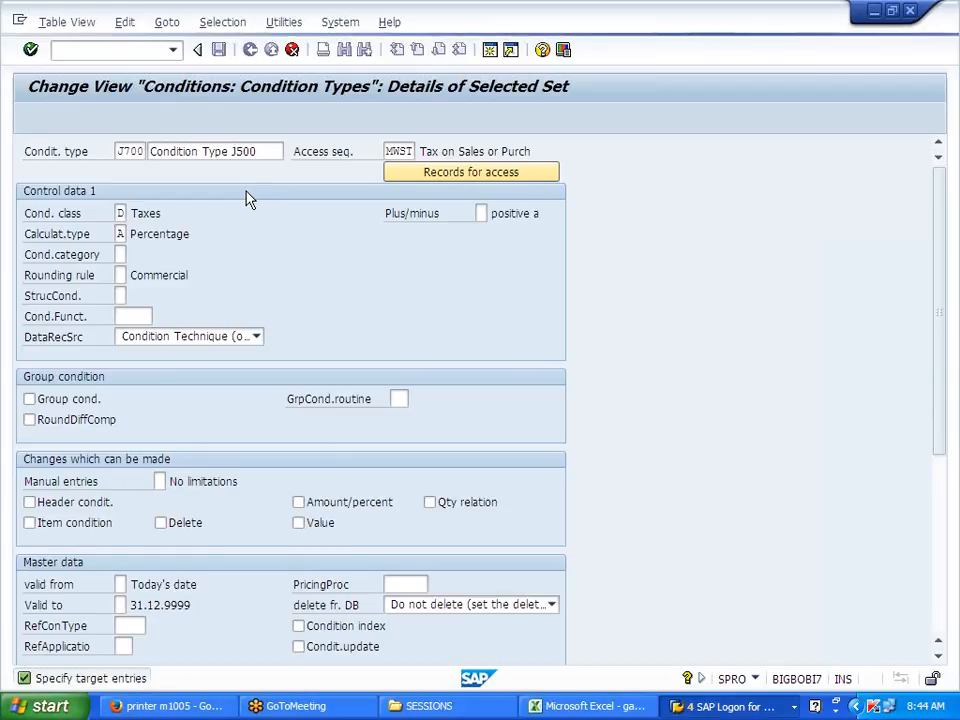
pyautogui.doubleClick(75, 172)
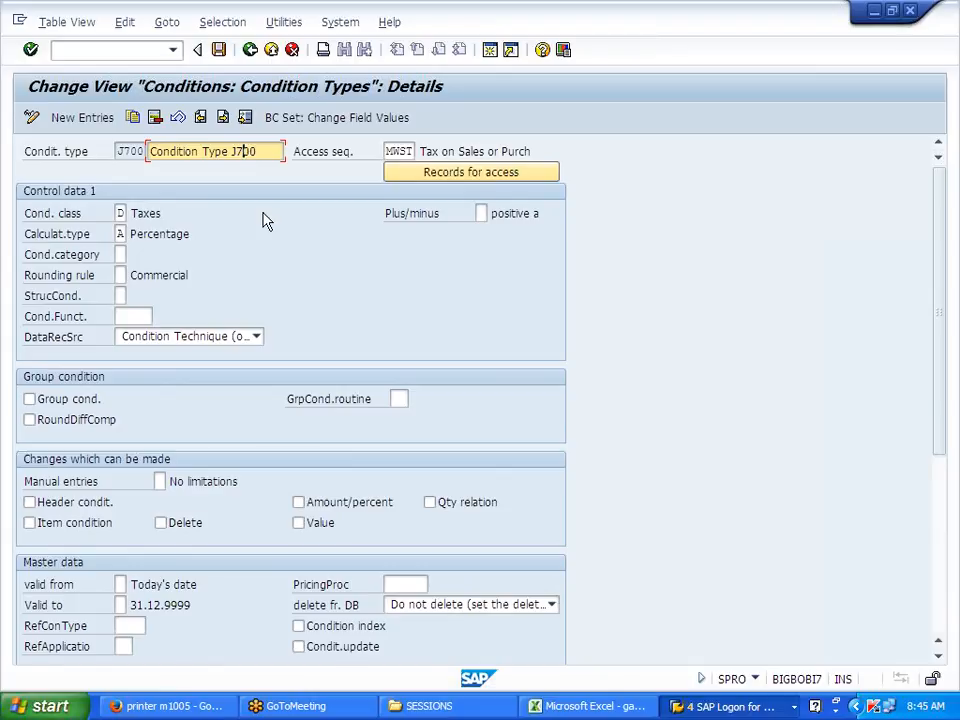
pyautogui.click(218, 50)
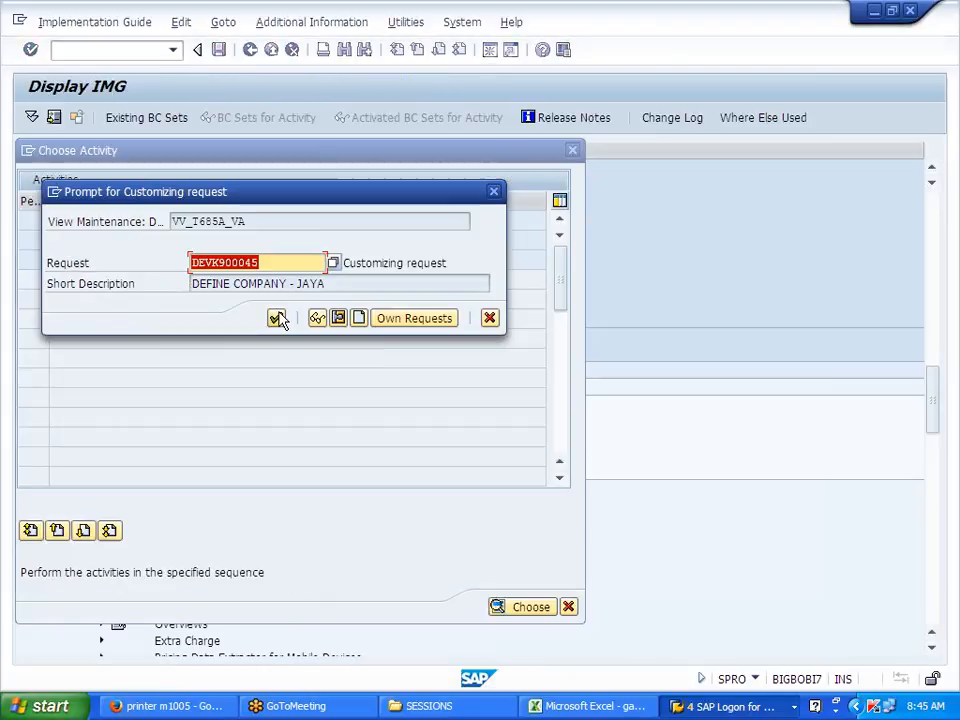
pyautogui.click(276, 318)
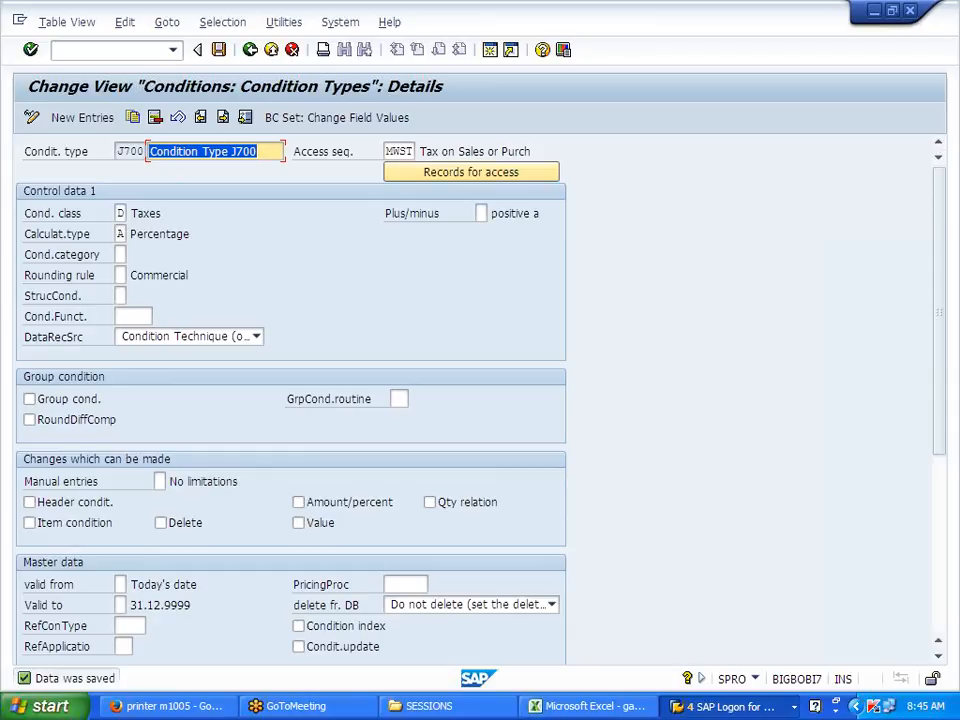
pyautogui.click(251, 50)
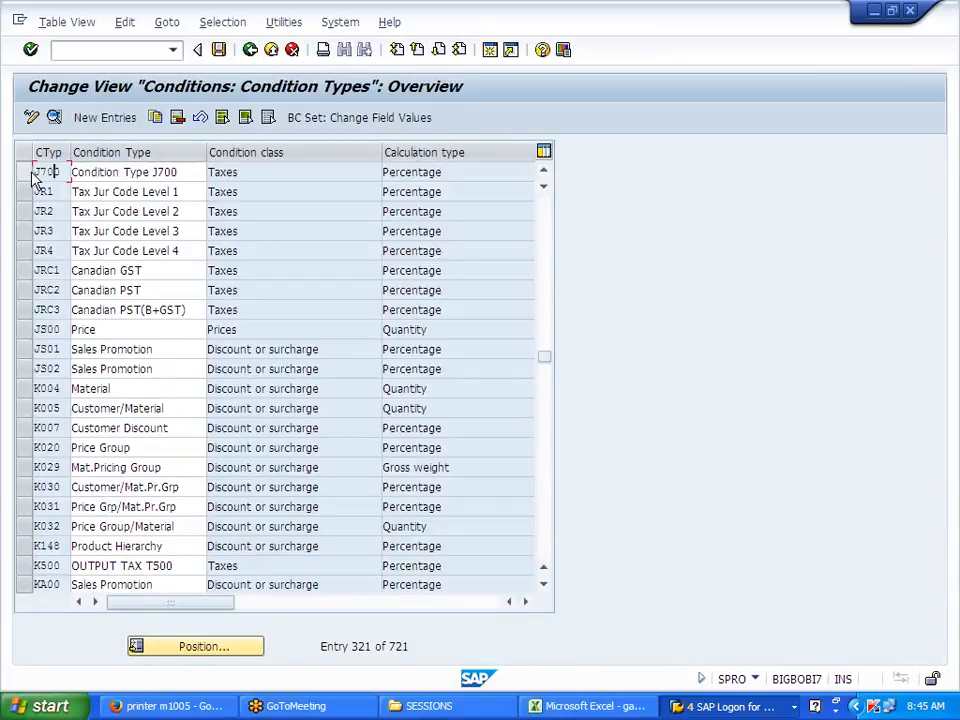
pyautogui.moveTo(62, 172); pyautogui.dragTo(40, 172)
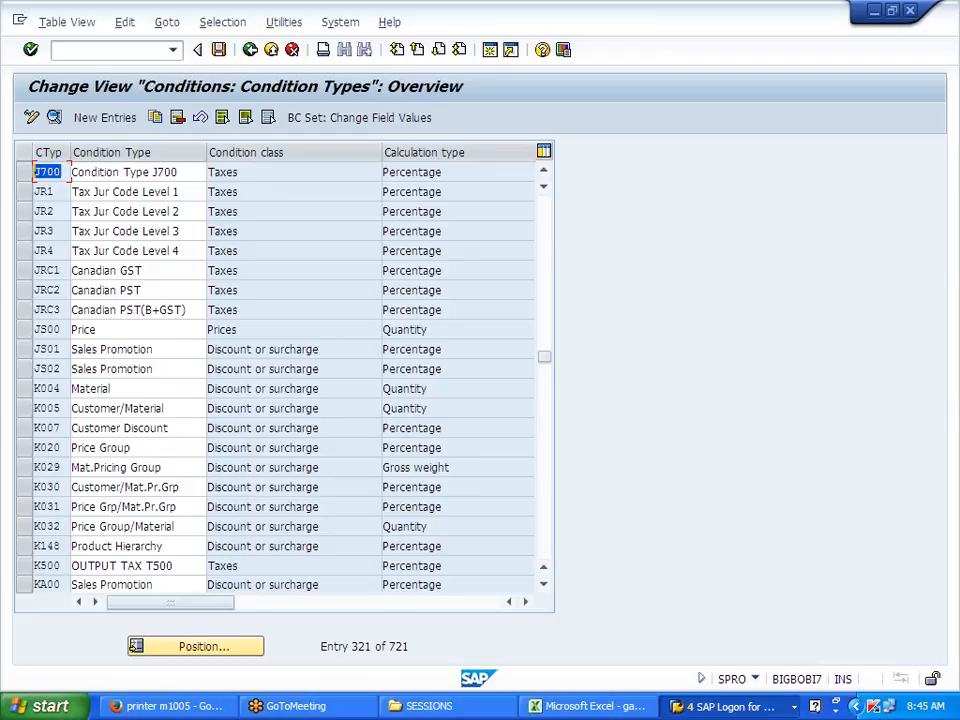
pyautogui.click(36, 172)
# Step: Close the activity chooser and open Define Tax Determination Rules
pyautogui.click(252, 52)
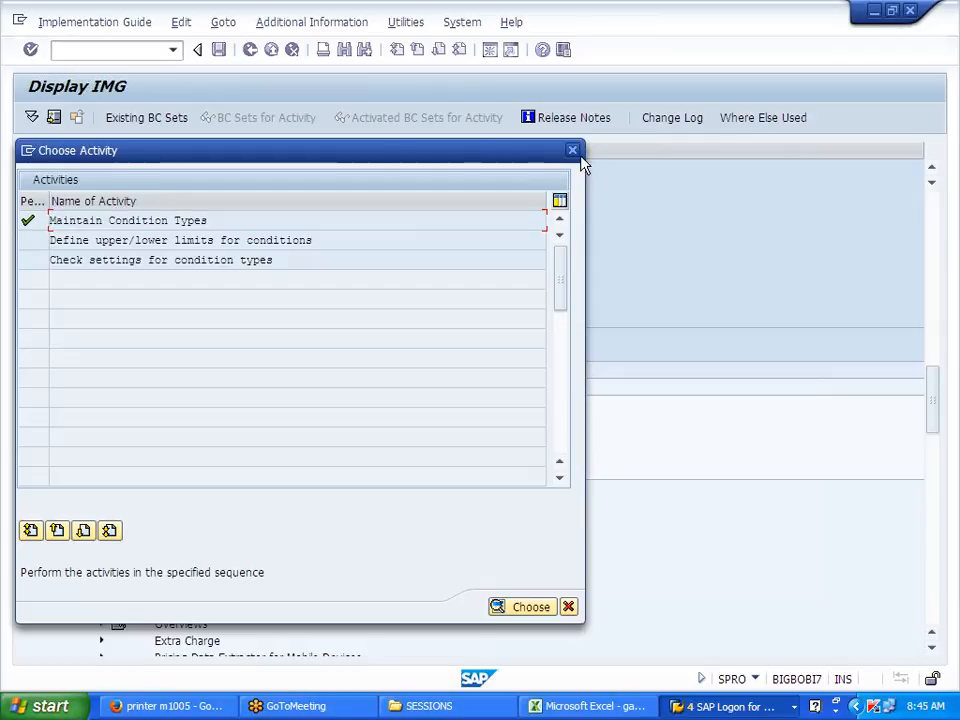
pyautogui.click(572, 152)
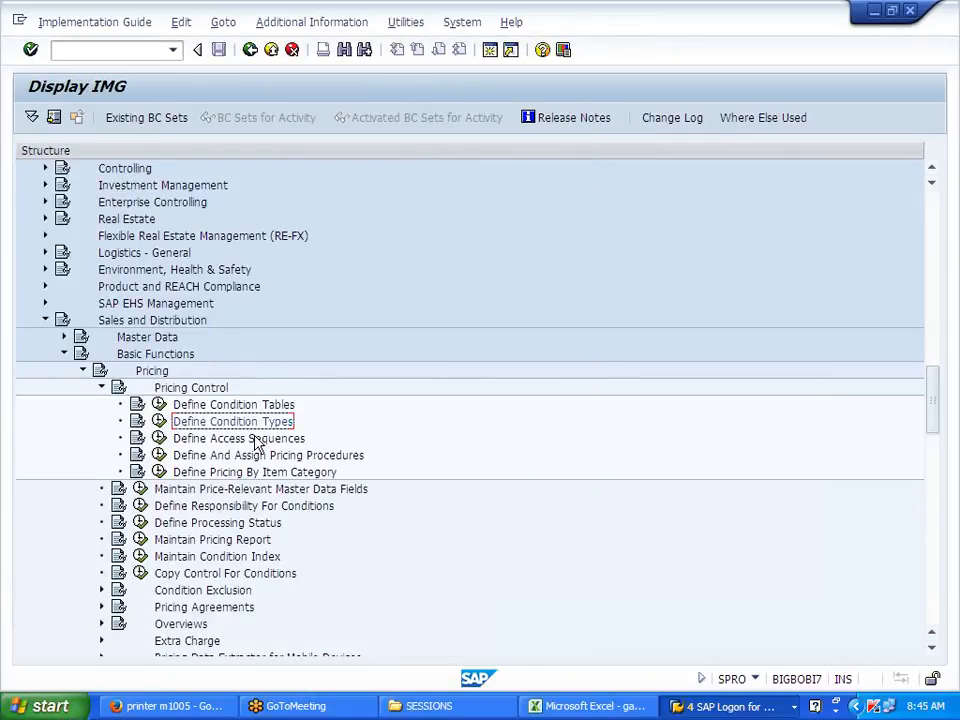
pyautogui.scroll(-5, 183, 540)
pyautogui.click(148, 508)
pyautogui.click(146, 507)
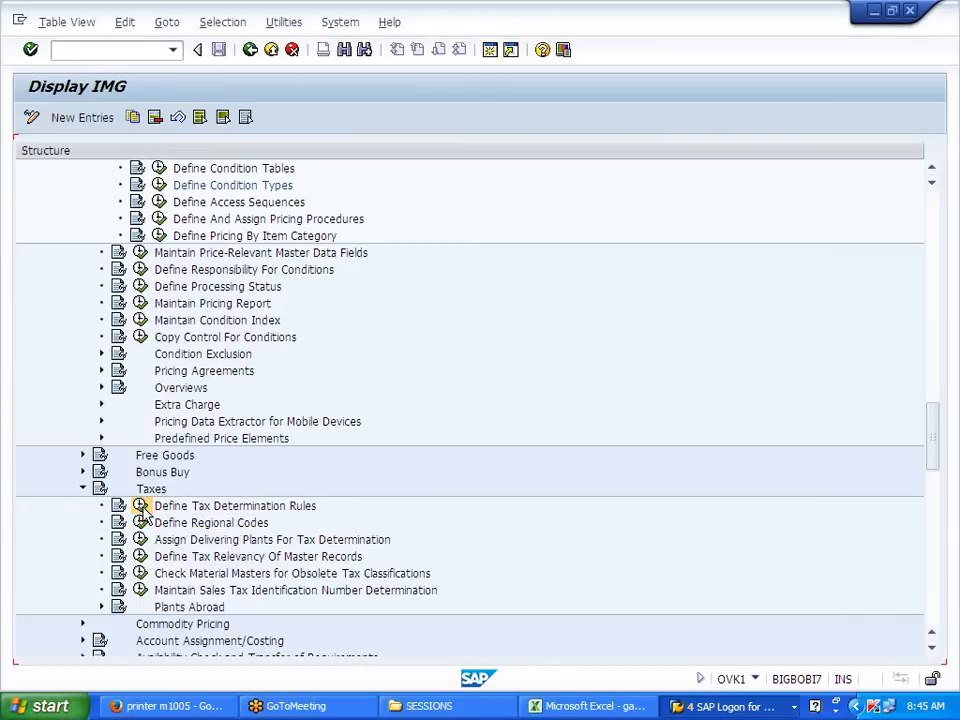
# Step: Change the United States tax category to J700, save under the customizing request, and go back
pyautogui.click(150, 543)
pyautogui.write('U')
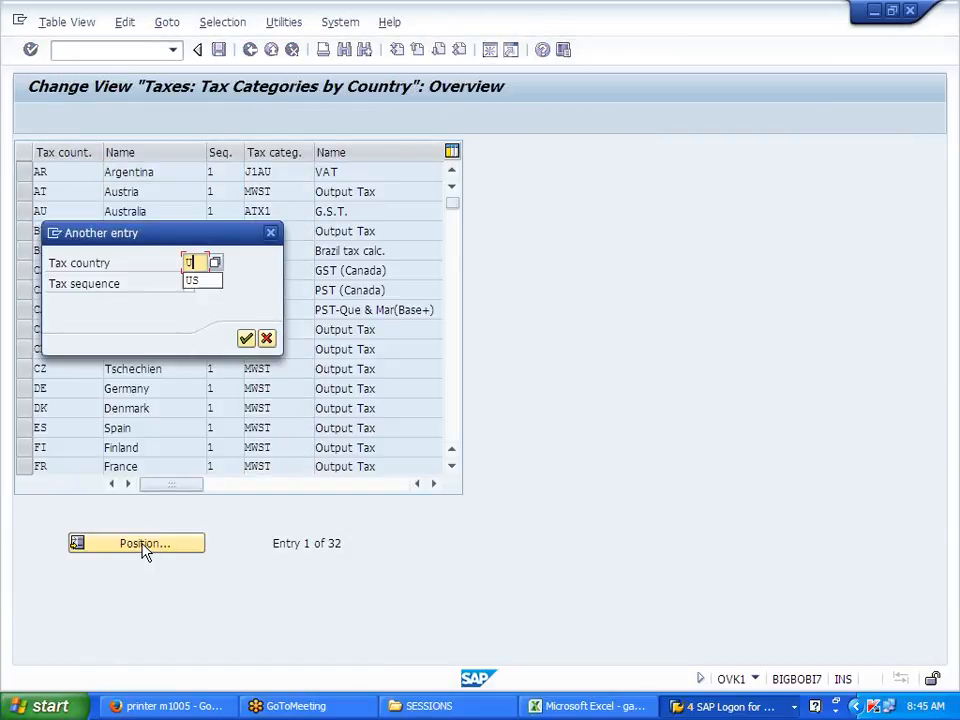
pyautogui.write('S')
pyautogui.press('Return')
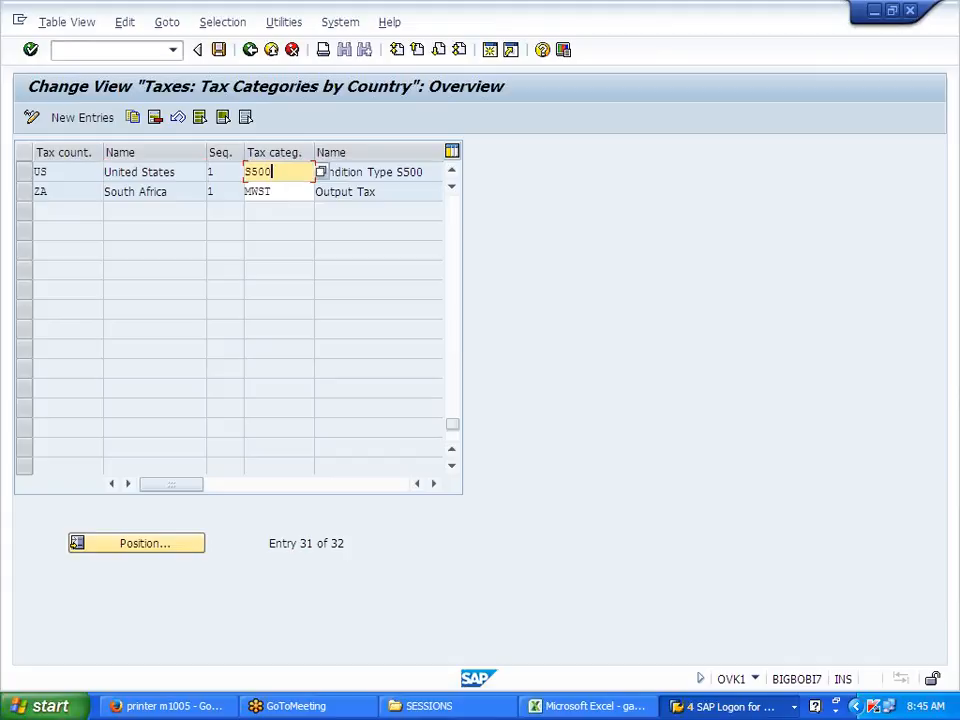
pyautogui.press('BackSpace')
pyautogui.press('BackSpace')
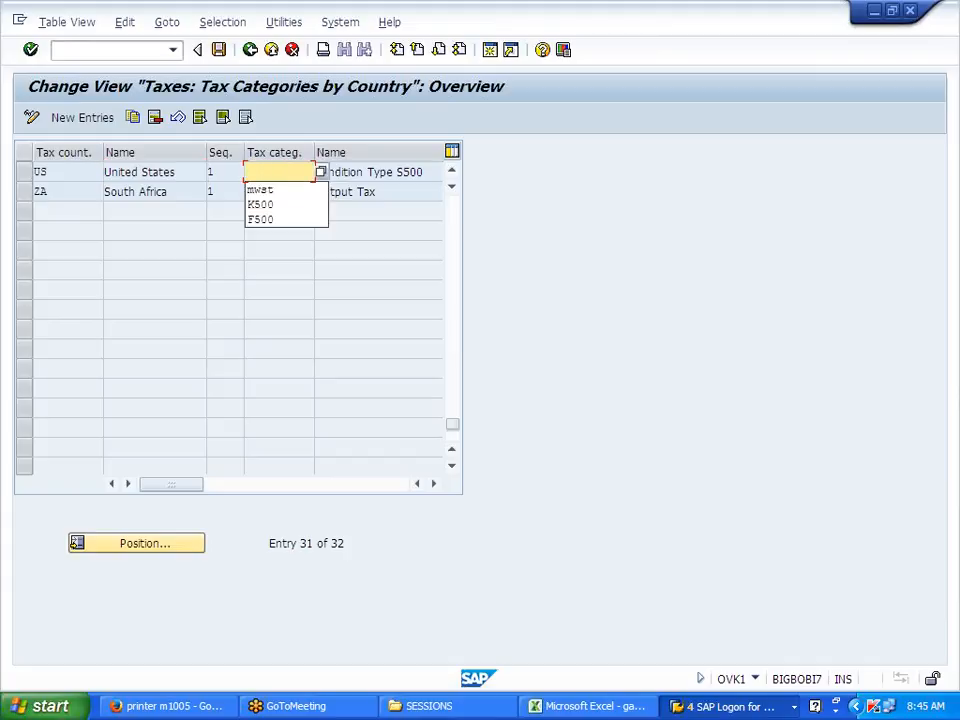
pyautogui.write('J700')
pyautogui.press('Return')
pyautogui.click(218, 49)
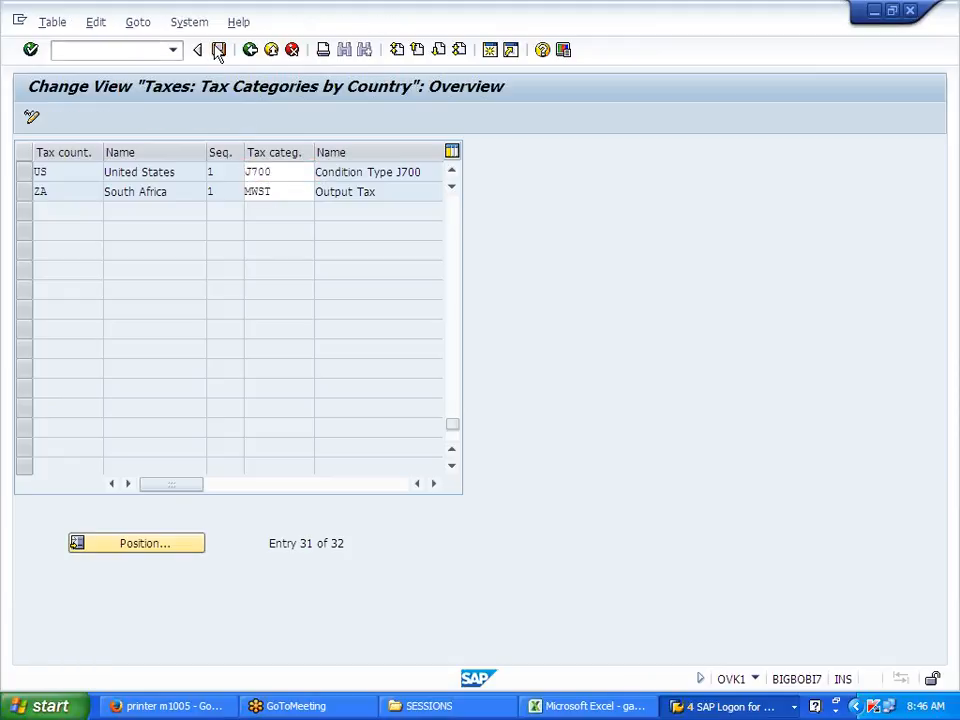
pyautogui.click(279, 322)
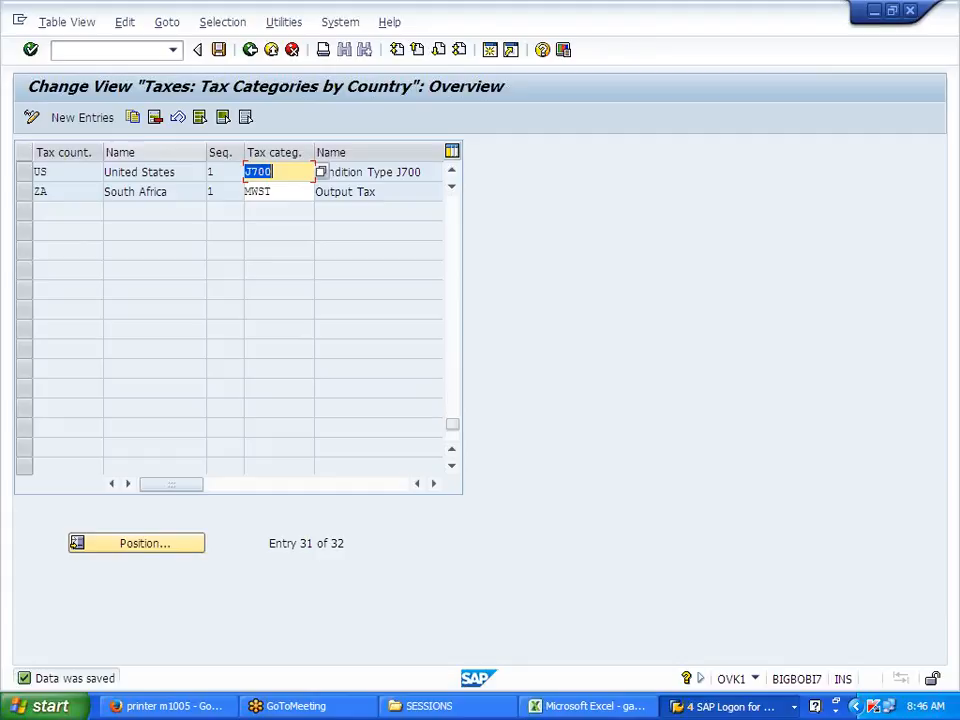
pyautogui.click(248, 51)
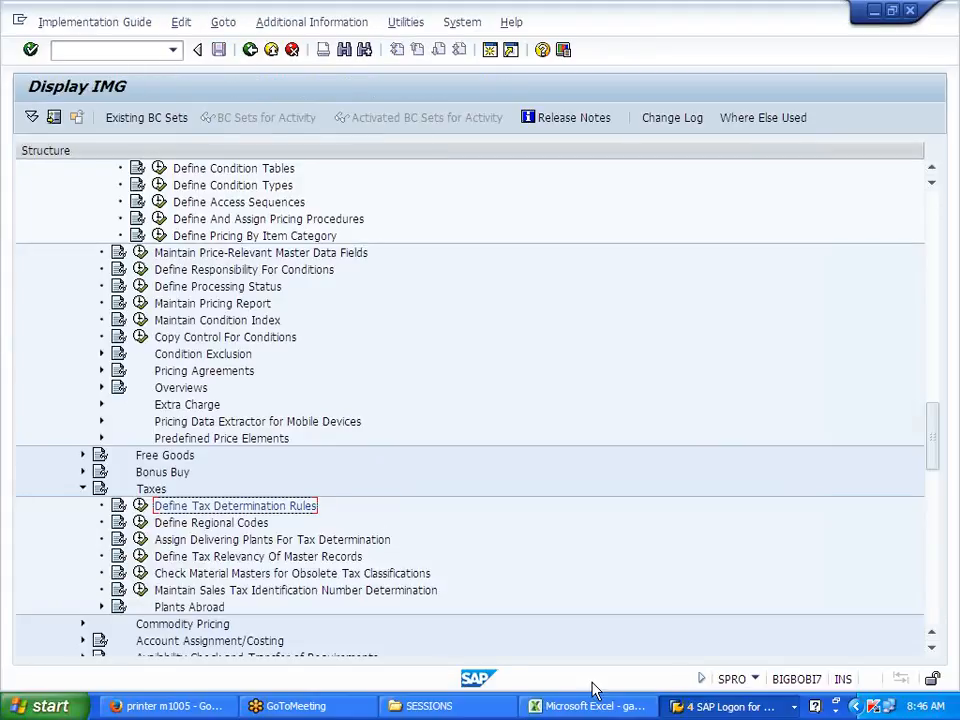
# Step: Switch to the other SAP session and open material J700FG's Sales: Sales Org. Data 1 view in MM02
pyautogui.click(680, 706)
pyautogui.click(714, 632)
pyautogui.click(110, 50)
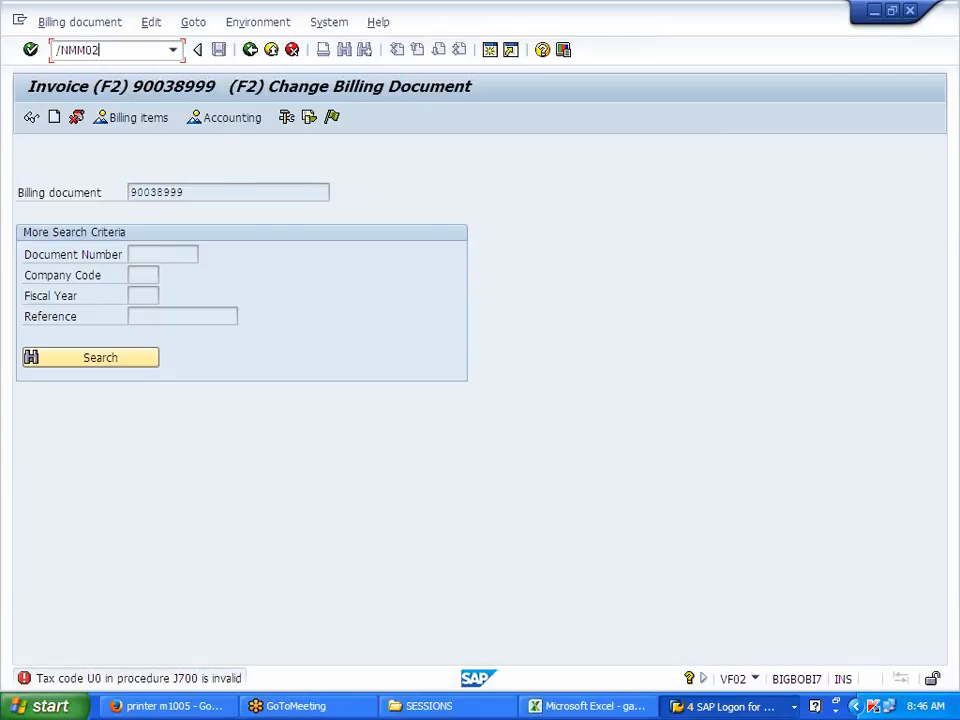
pyautogui.press('Return')
pyautogui.press('Return')
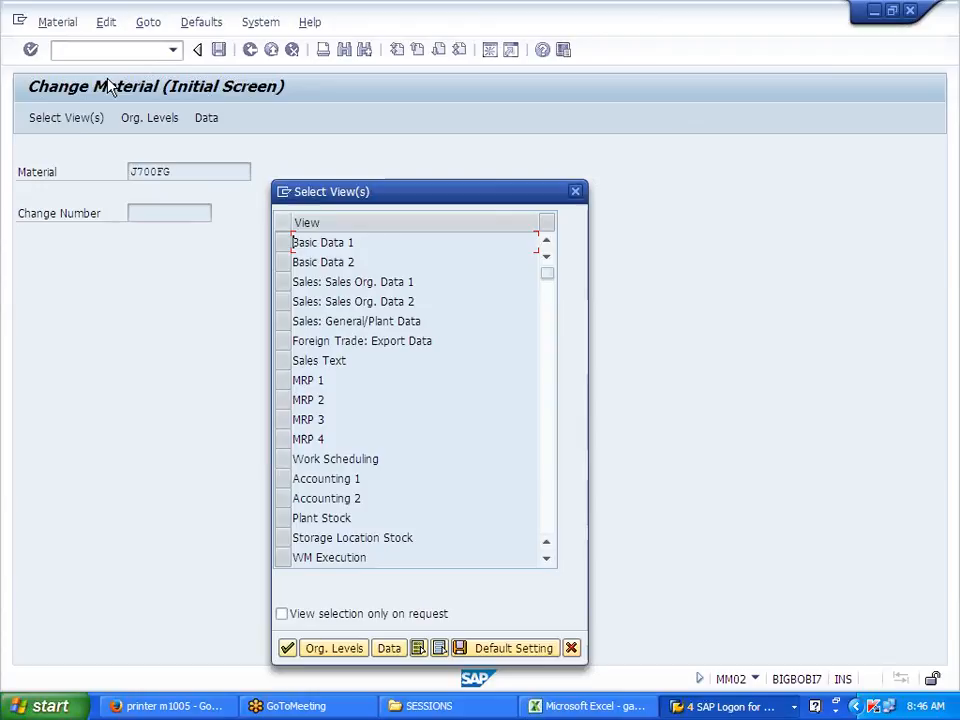
pyautogui.click(289, 283)
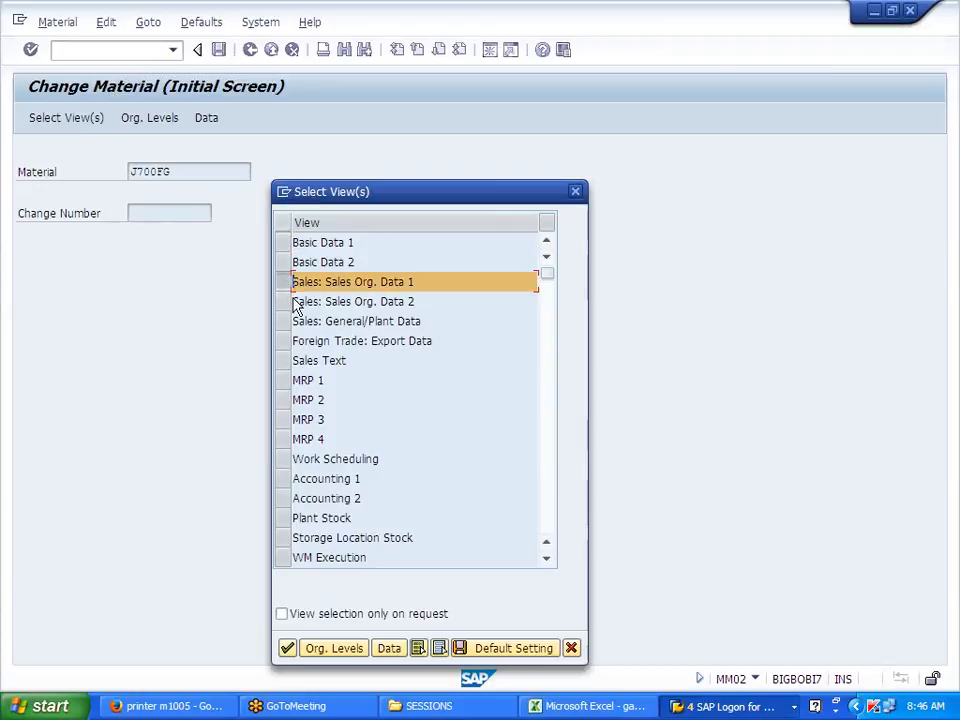
pyautogui.click(298, 651)
pyautogui.click(404, 340)
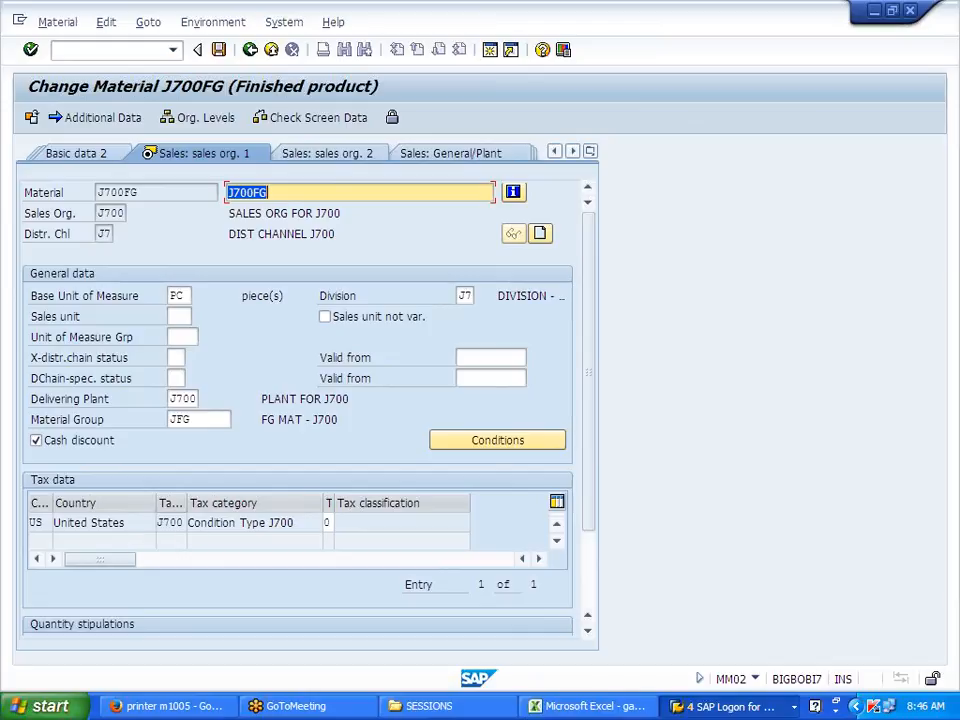
# Step: Check J700FG's J700 tax classification 0 against the allowed values, then exit the material change screen
pyautogui.moveTo(163, 523); pyautogui.dragTo(297, 526)
pyautogui.click(184, 524)
pyautogui.click(299, 529)
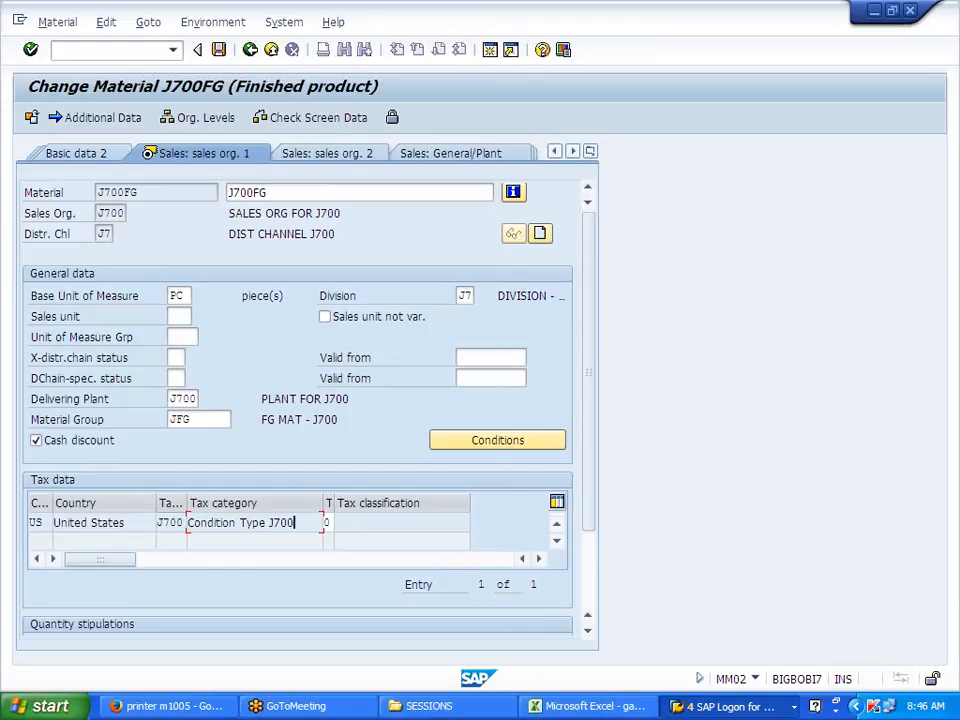
pyautogui.moveTo(160, 524); pyautogui.dragTo(184, 524)
pyautogui.click(184, 524)
pyautogui.click(251, 49)
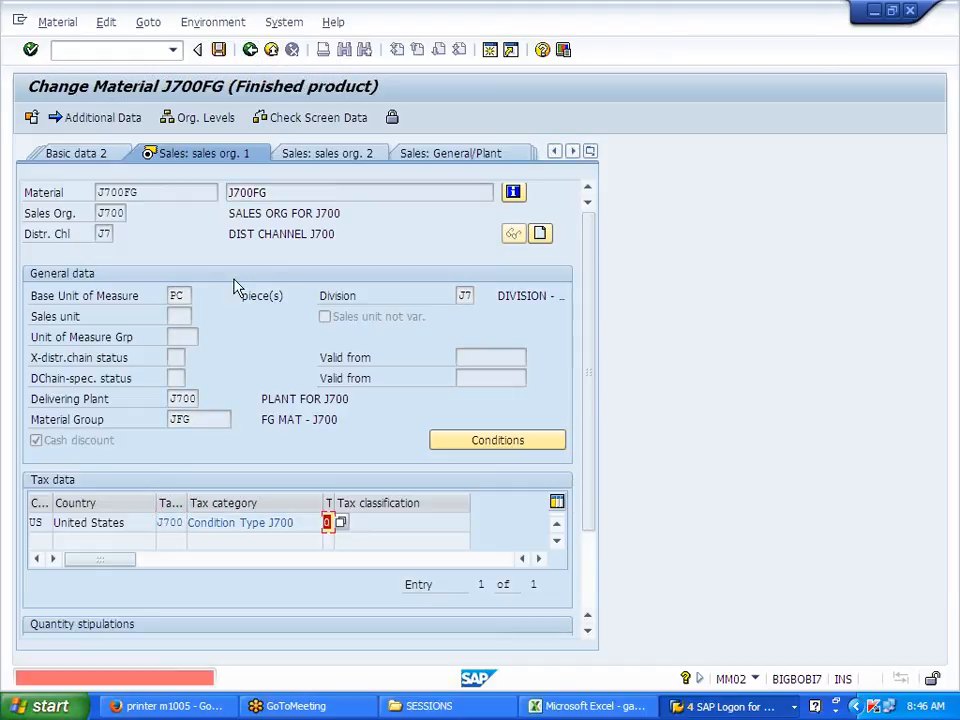
pyautogui.click(341, 527)
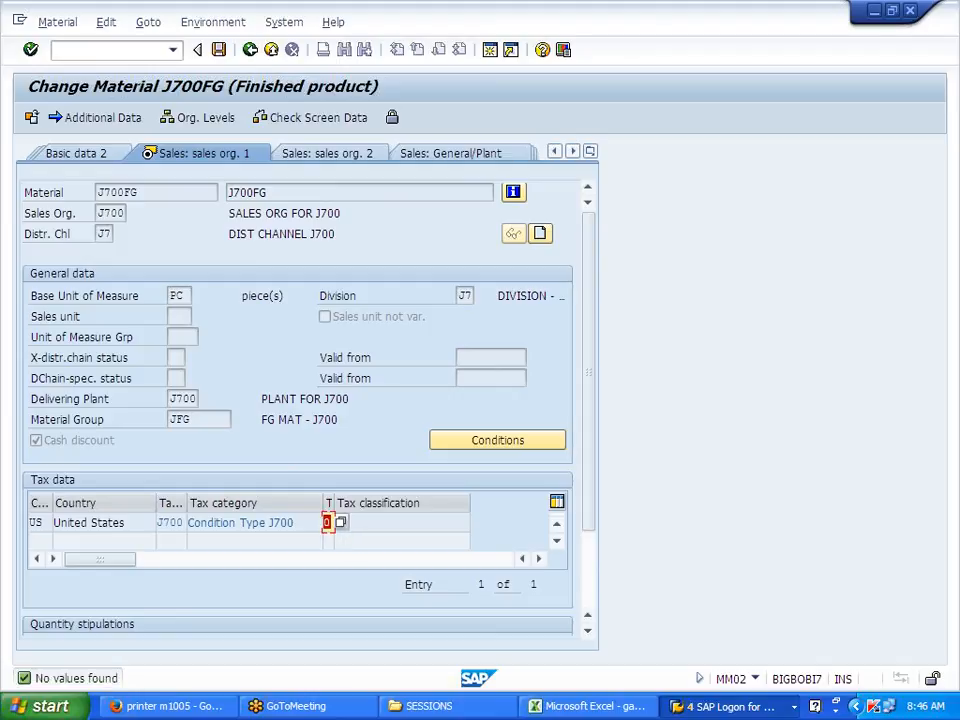
pyautogui.moveTo(331, 504); pyautogui.dragTo(361, 507)
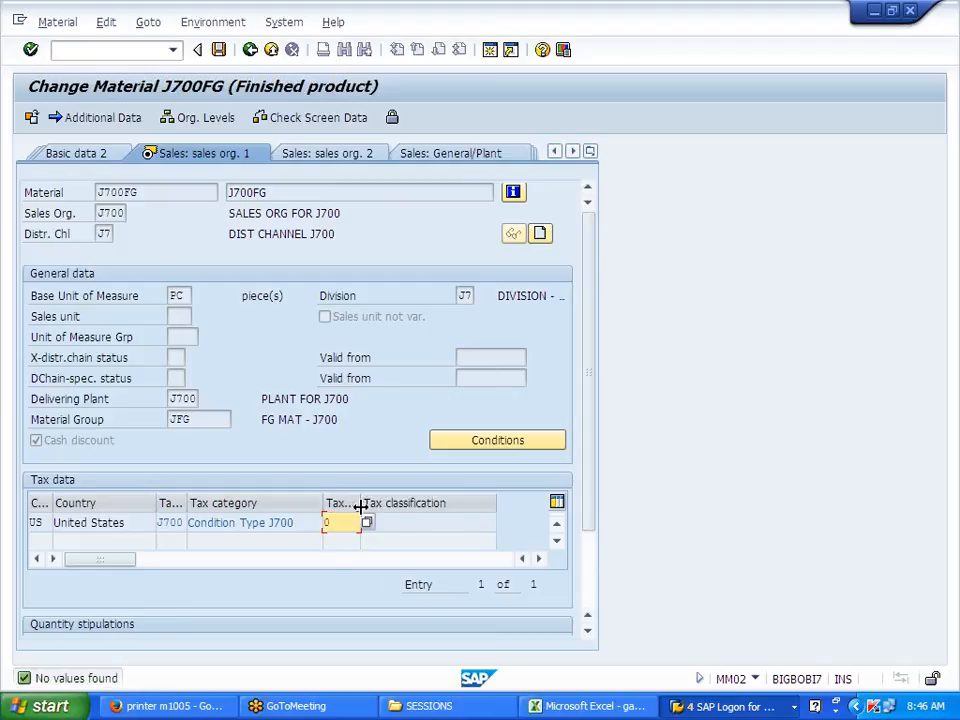
pyautogui.click(251, 50)
pyautogui.click(272, 50)
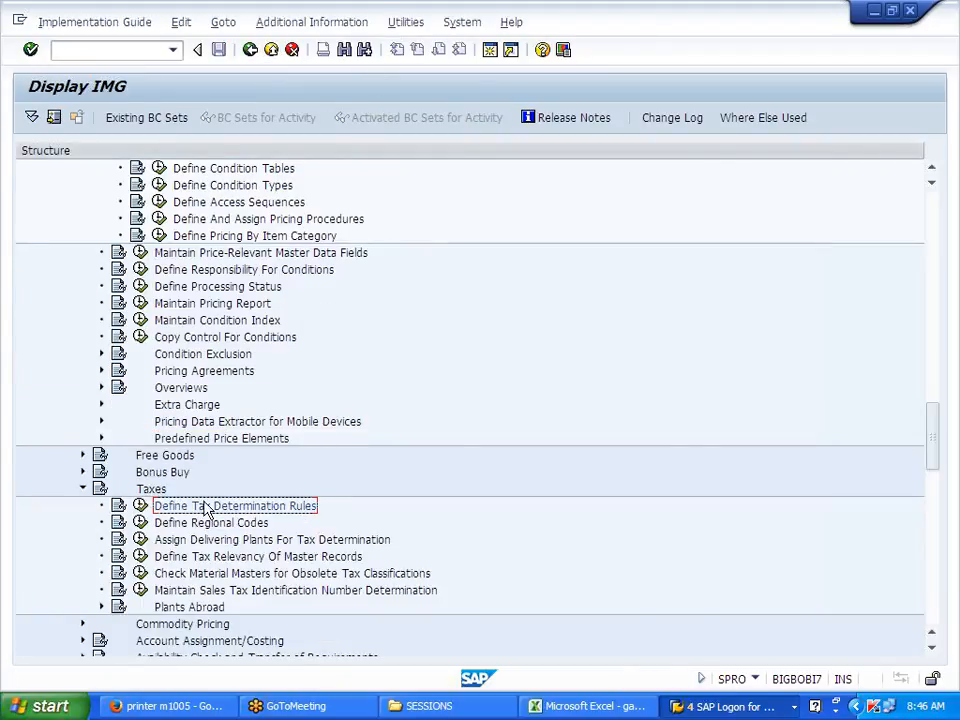
# Step: Run Define Tax Determination Rules and close the tax categories by country table
pyautogui.click(140, 506)
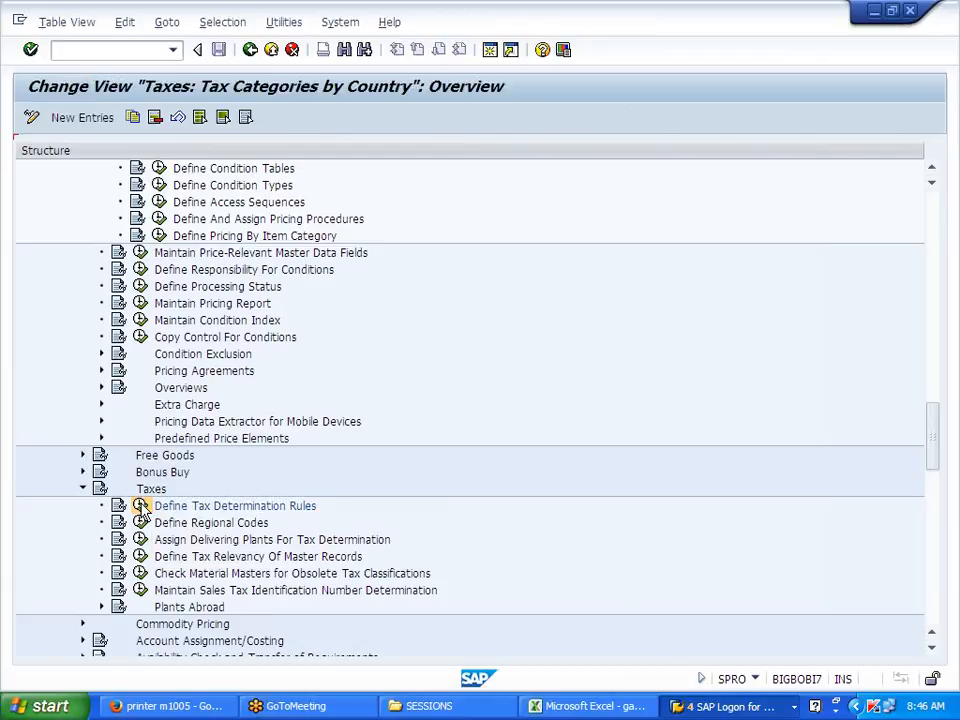
pyautogui.click(271, 50)
pyautogui.scroll(11, 322, 348)
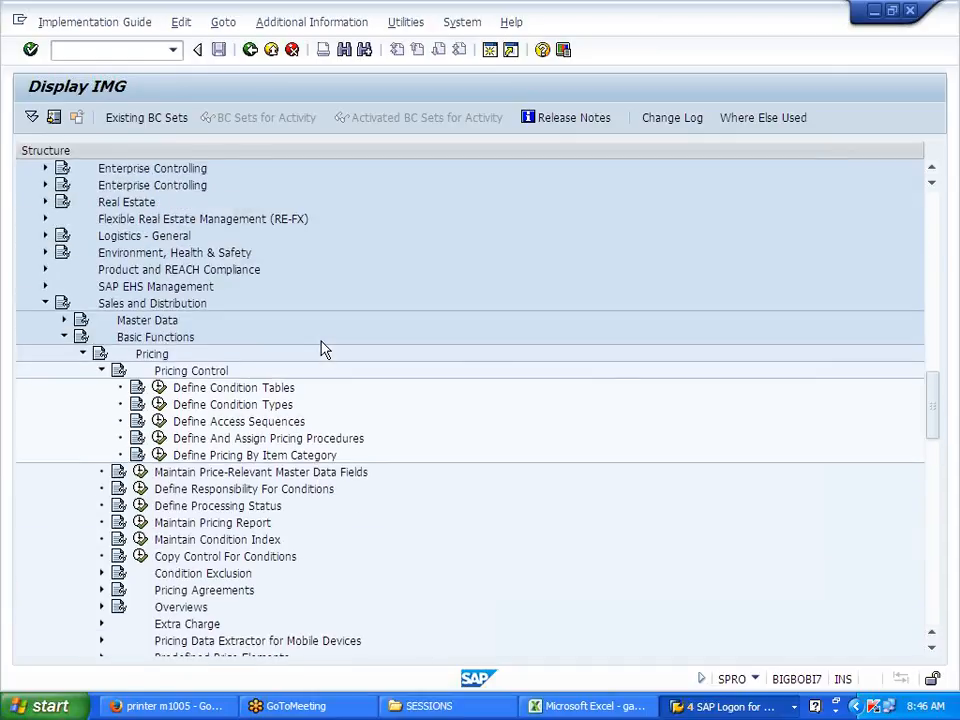
pyautogui.scroll(10, 322, 348)
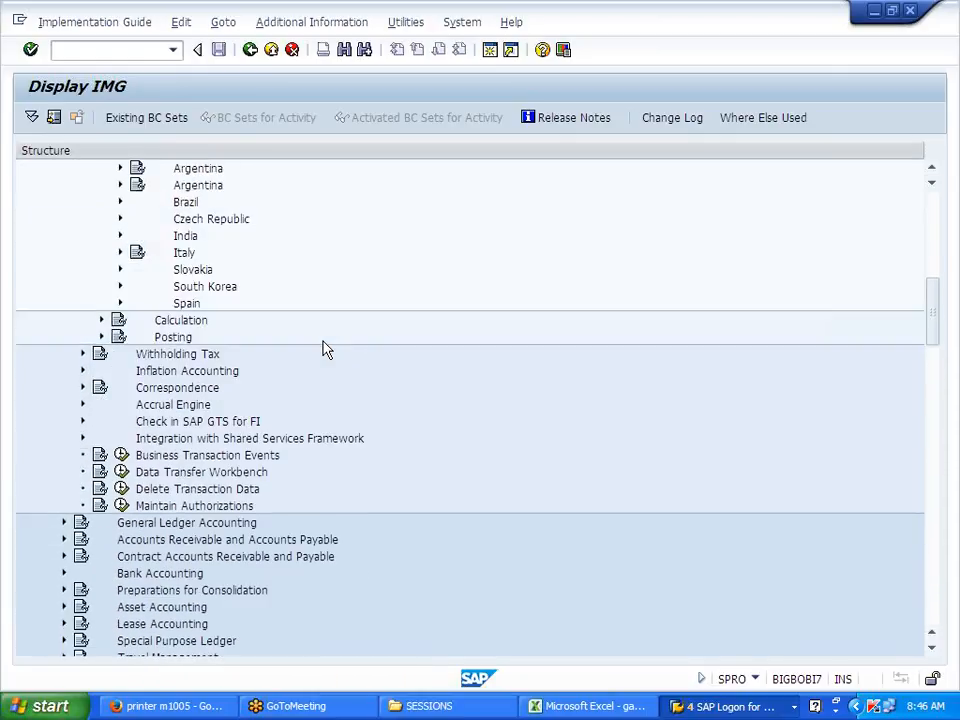
# Step: Locate Assign Country to Calculation Procedure, Define Condition Types and Define Tax Determination Rules under Taxes
pyautogui.click(311, 270)
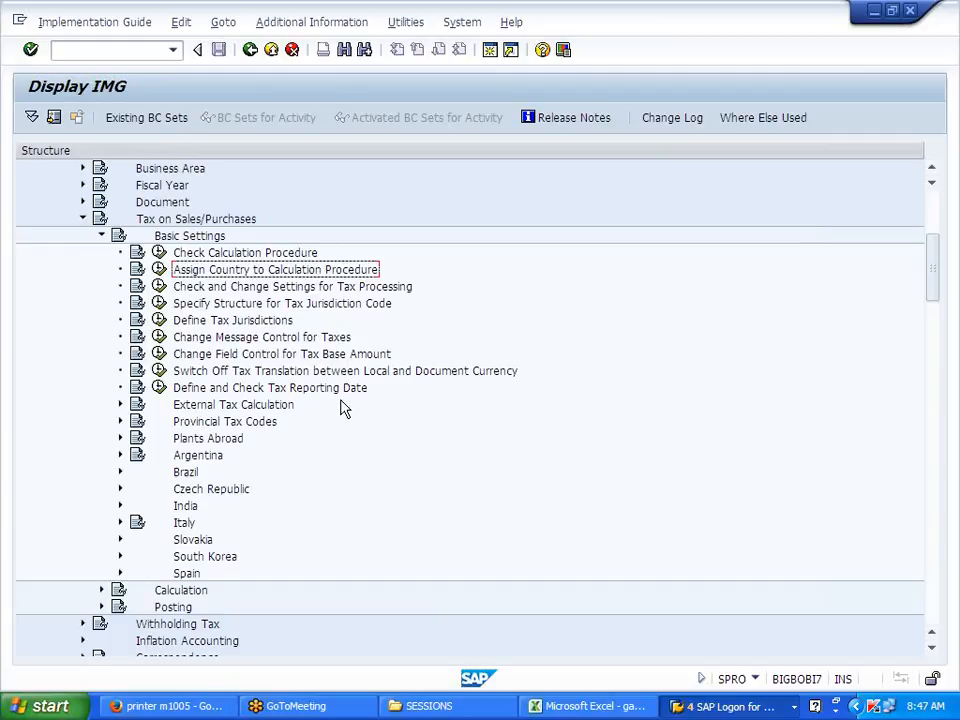
pyautogui.scroll(-9, 340, 406)
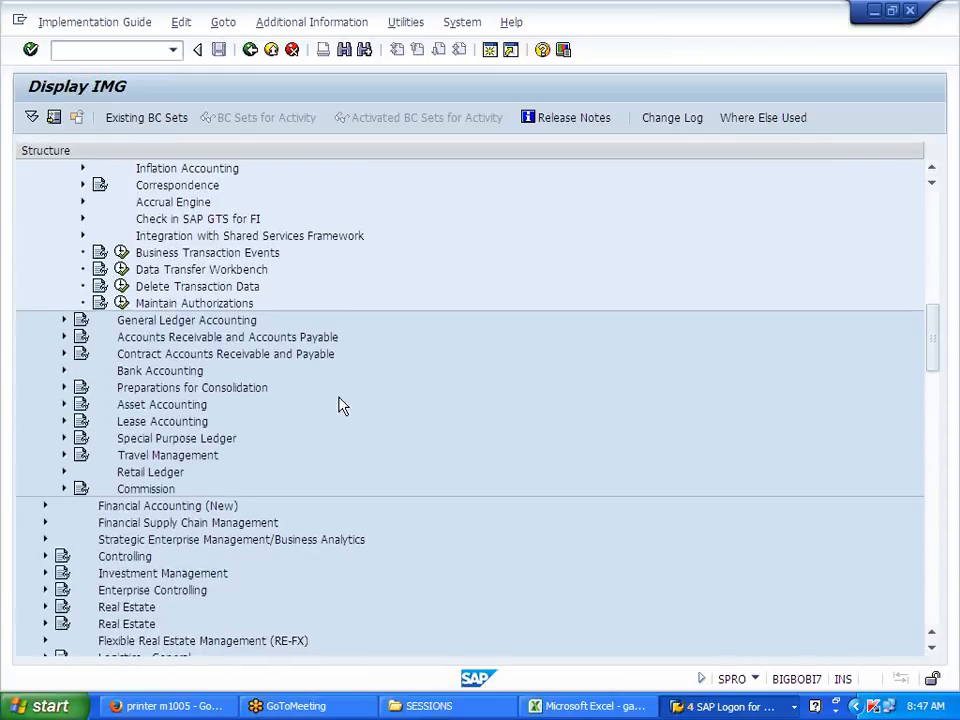
pyautogui.scroll(-8, 340, 404)
pyautogui.click(266, 424)
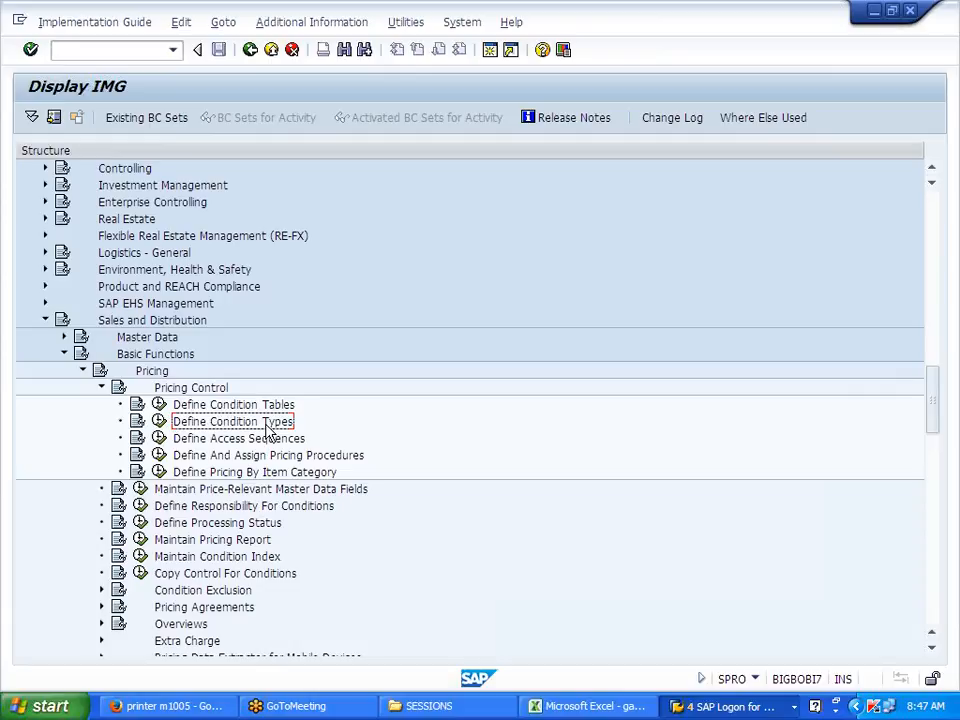
pyautogui.scroll(-6, 266, 432)
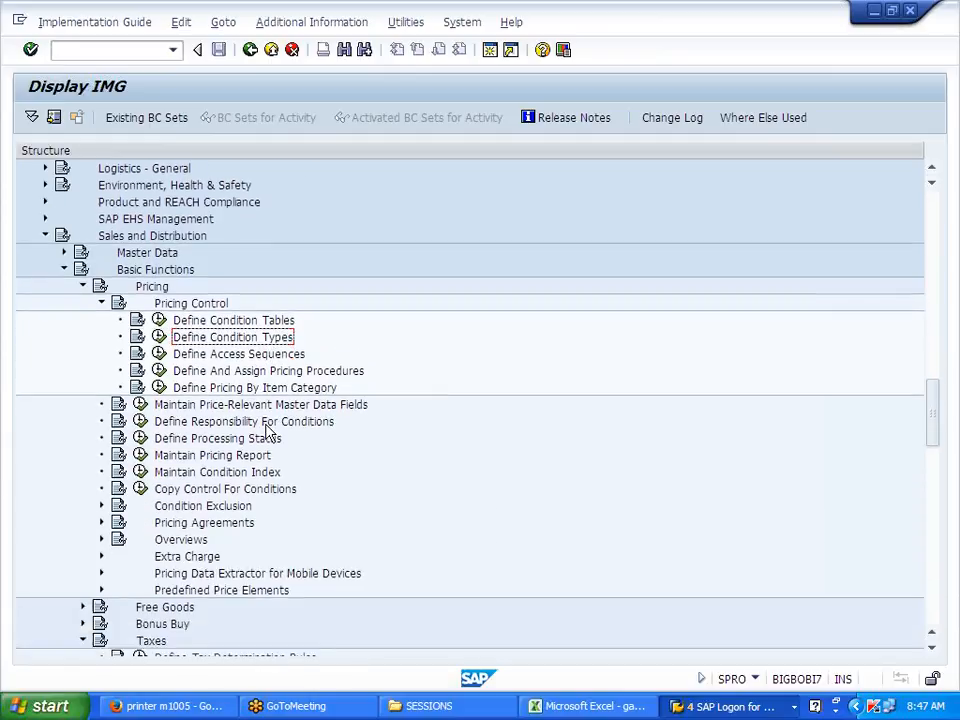
pyautogui.click(260, 458)
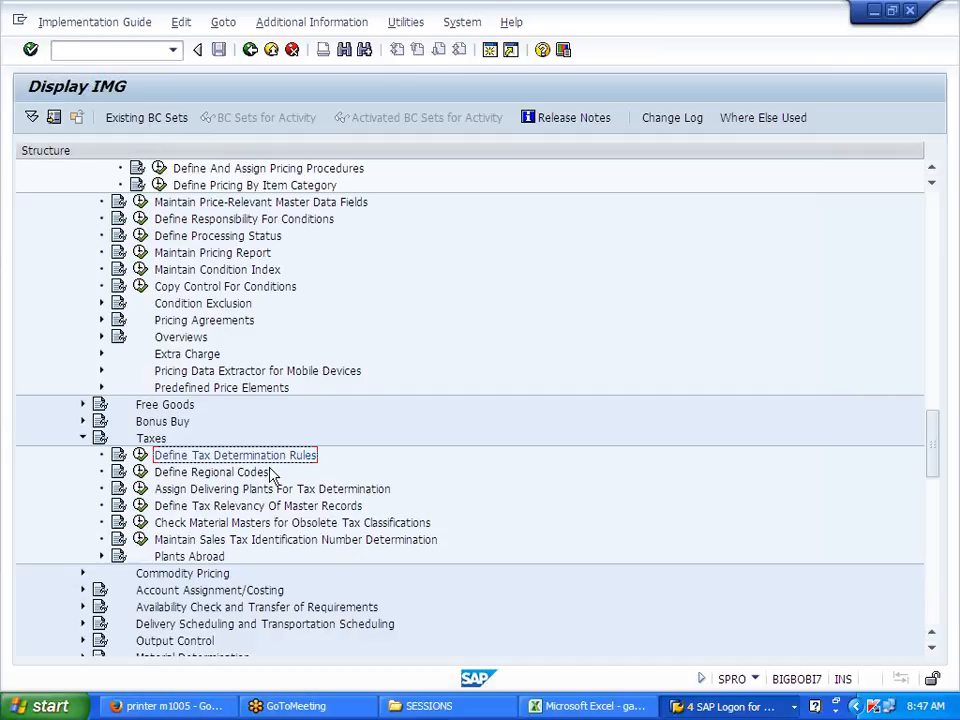
# Step: Review the US entries in the tax categories by country table
pyautogui.click(140, 455)
pyautogui.click(182, 553)
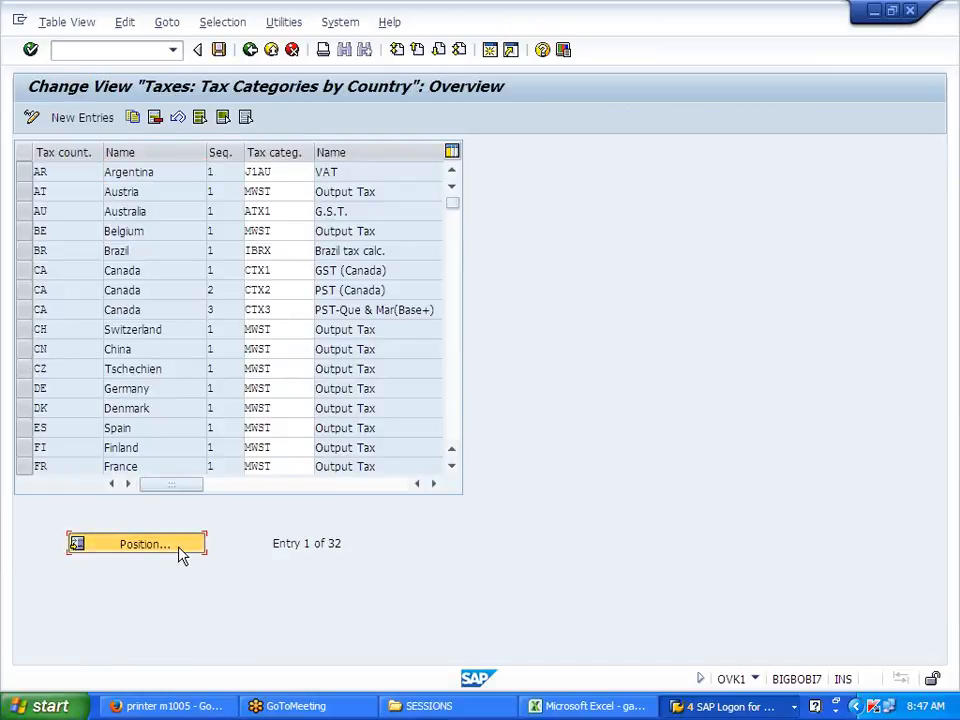
pyautogui.write('US')
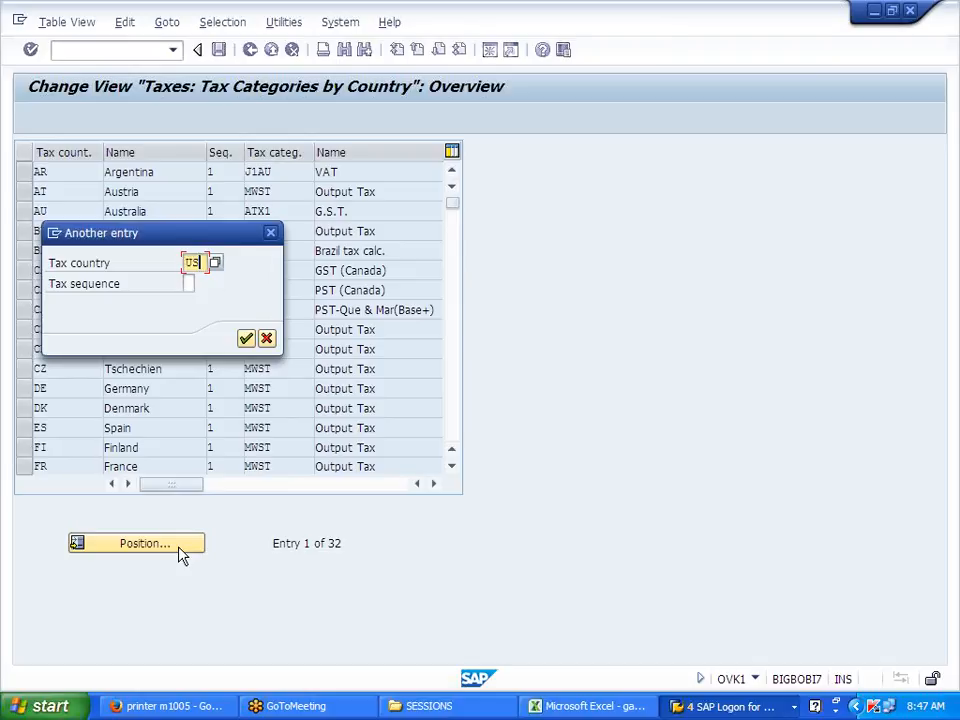
pyautogui.press('Return')
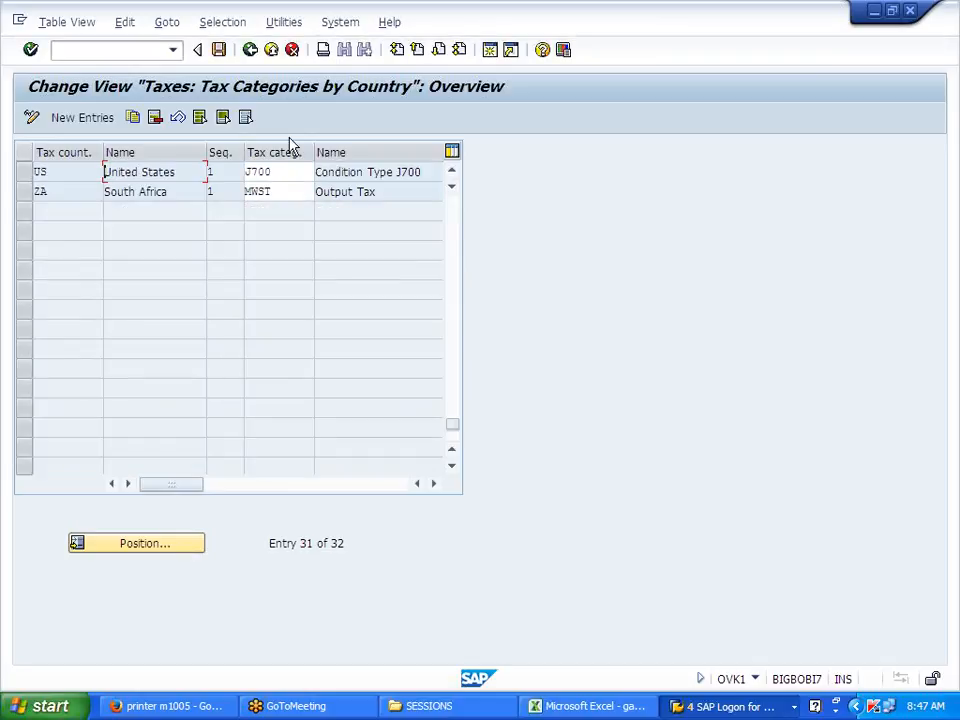
pyautogui.click(250, 50)
# Step: Open Tax Relevancy of Master Records > Customer Taxes and position to the S500 entries
pyautogui.click(210, 440)
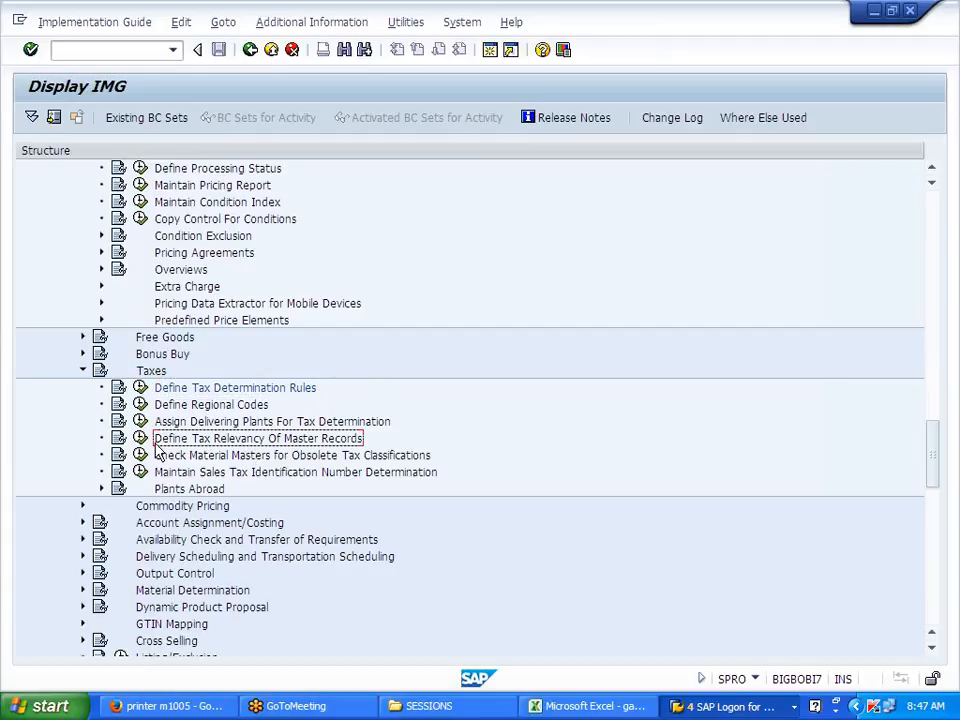
pyautogui.click(140, 439)
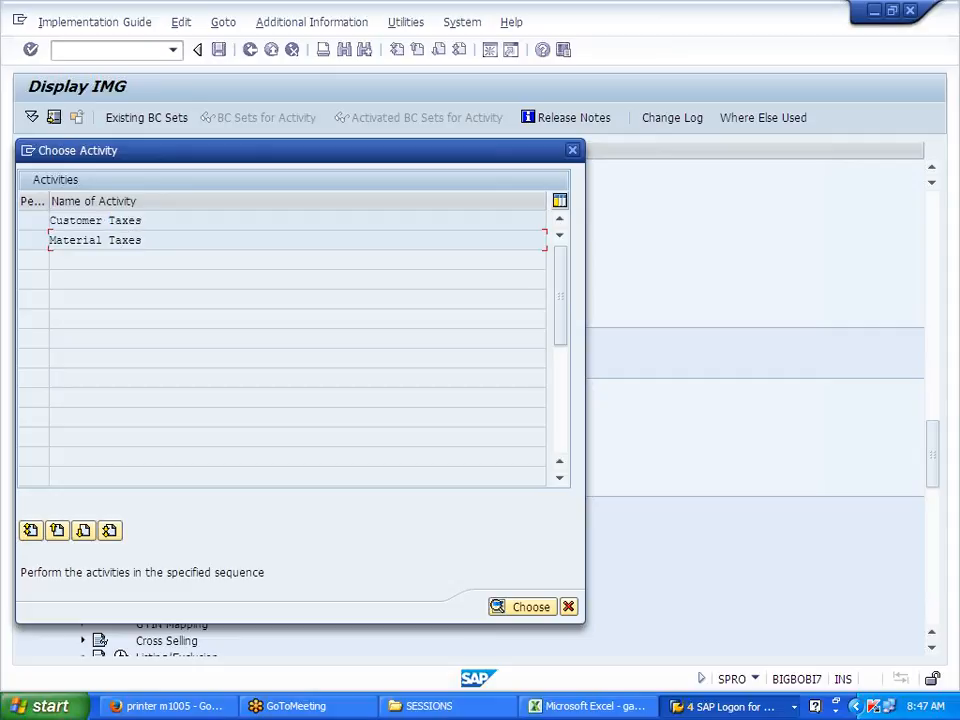
pyautogui.doubleClick(138, 222)
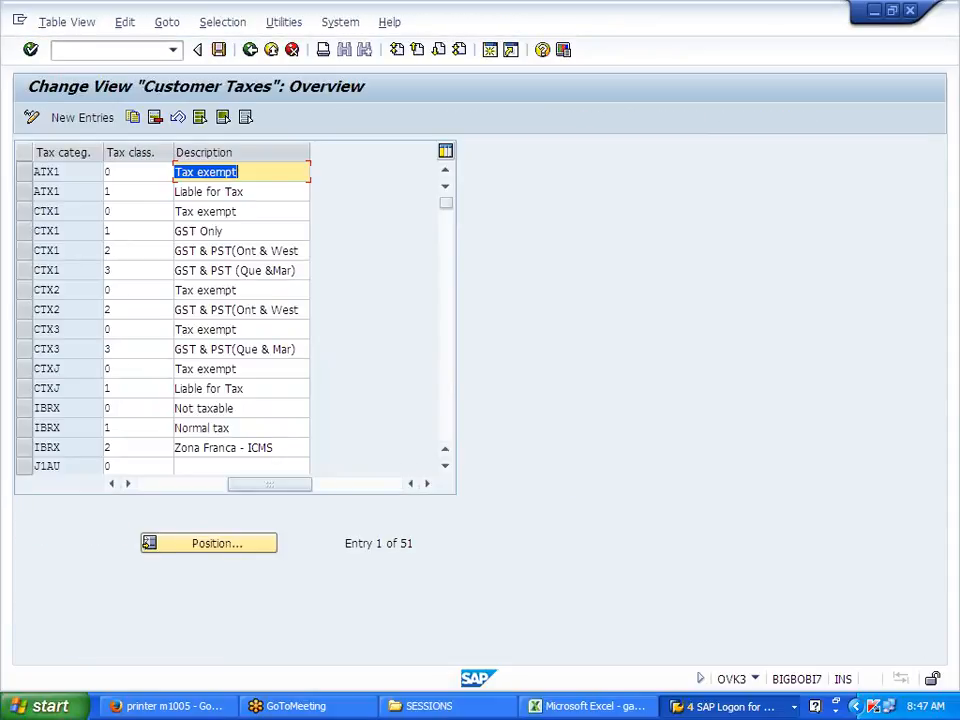
pyautogui.click(225, 552)
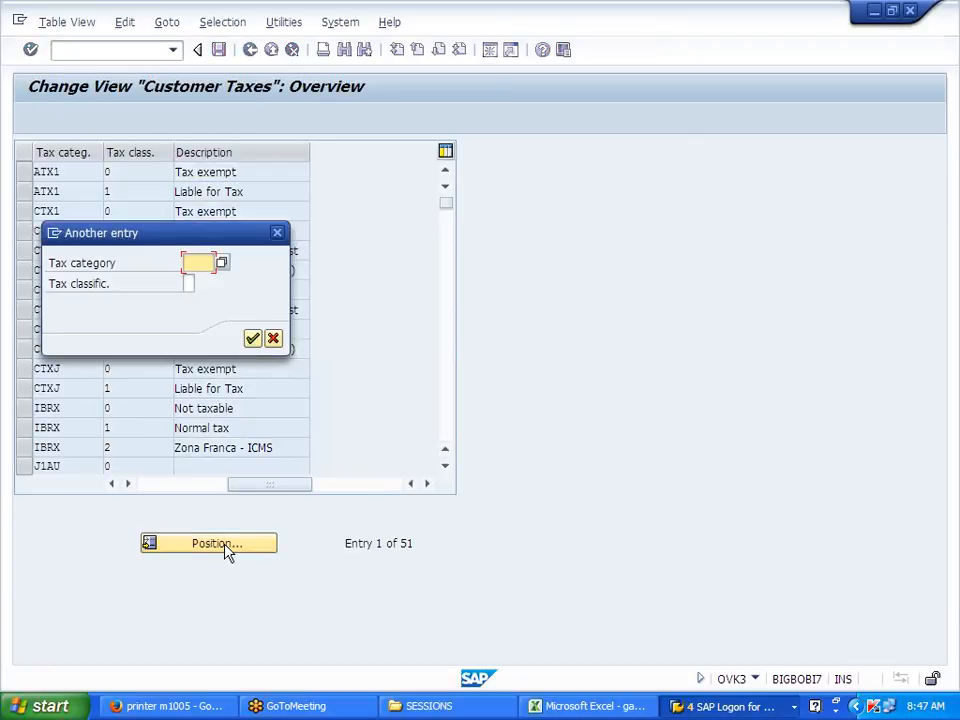
pyautogui.write('S500')
pyautogui.press('Return')
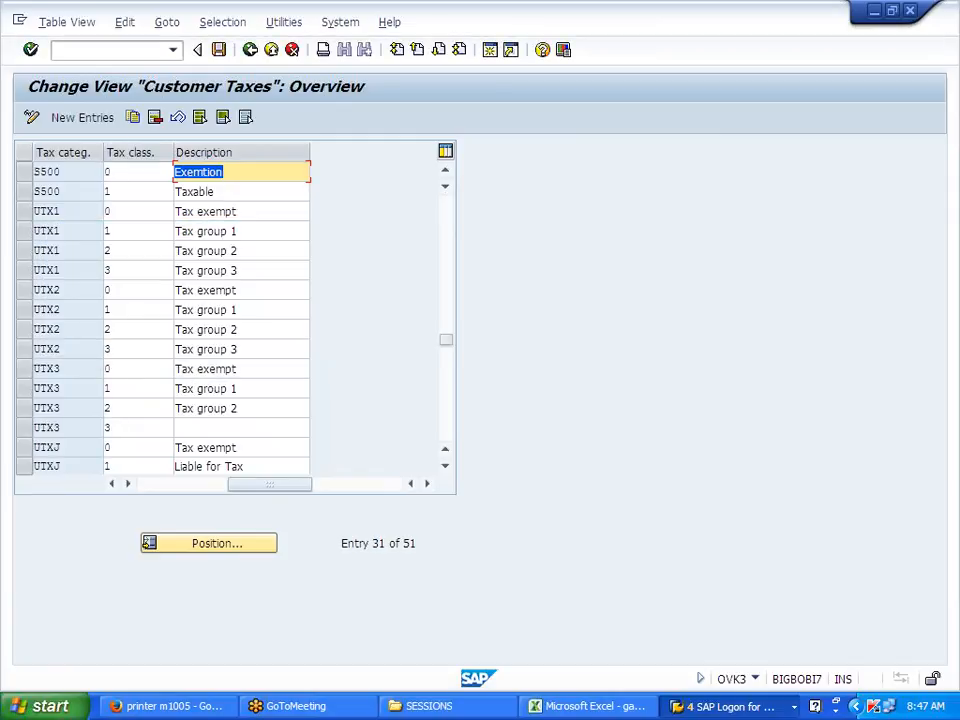
# Step: Add customer tax entries J700 class 0 EXEMPTION and J700 class 1 TAXABLE
pyautogui.click(90, 118)
pyautogui.write('J700')
pyautogui.press('Tab')
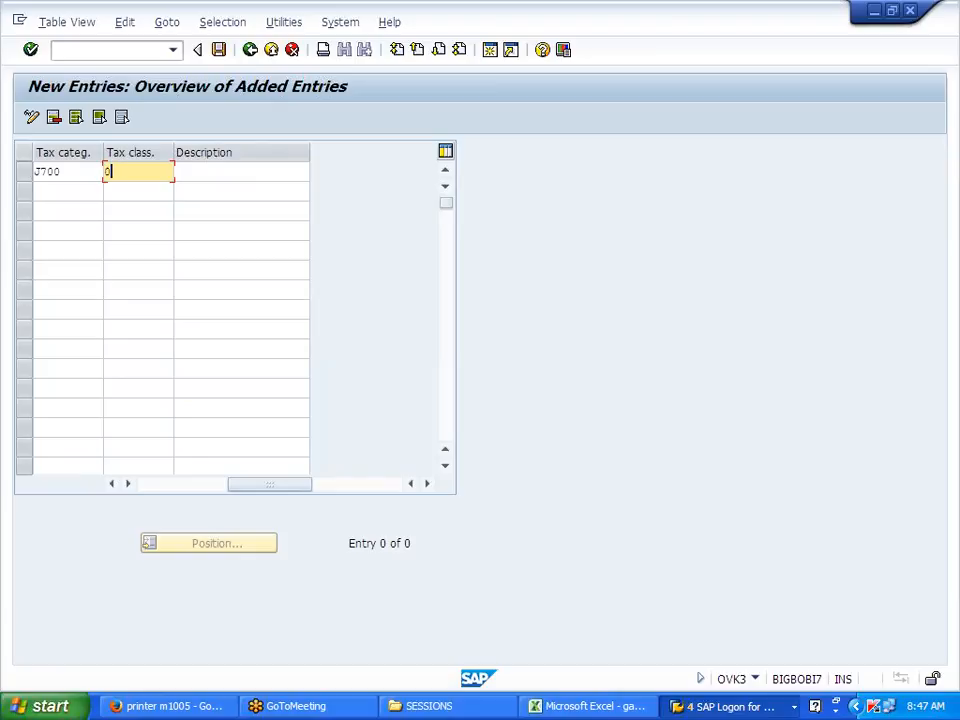
pyautogui.press('Tab')
pyautogui.write('EXEMPTION')
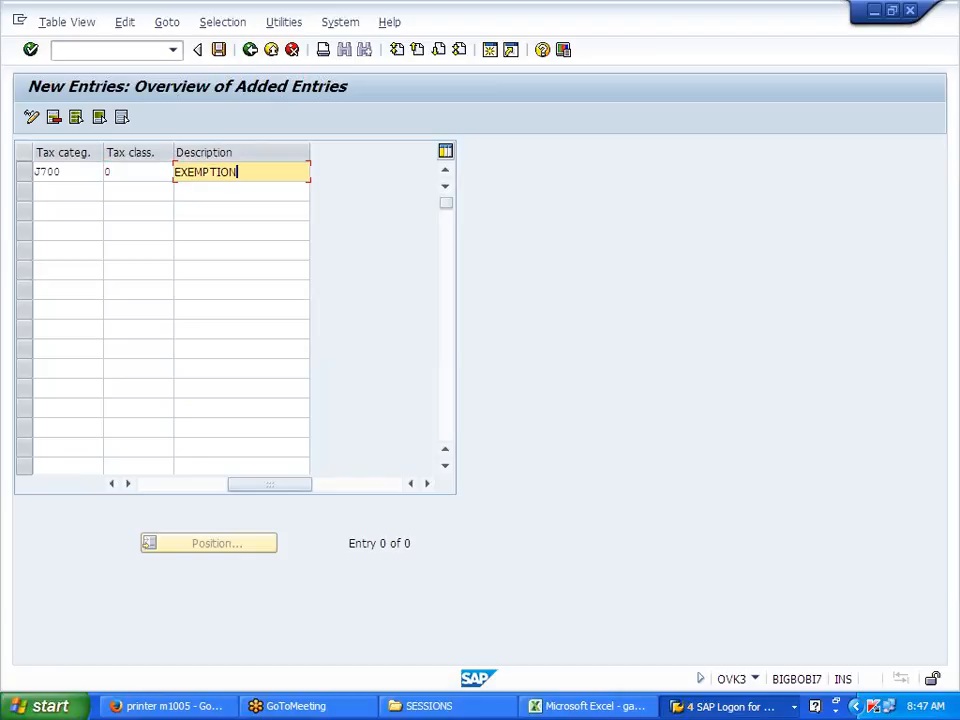
pyautogui.press('Tab')
pyautogui.write('J700')
pyautogui.press('Tab')
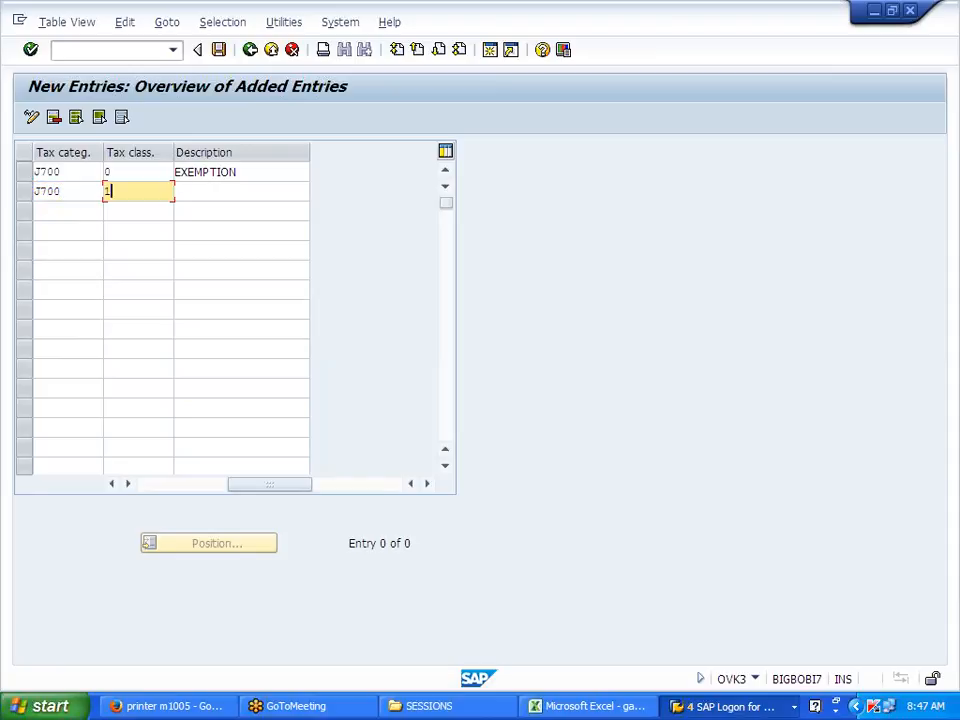
pyautogui.press('Tab')
pyautogui.write('T')
pyautogui.click(199, 209)
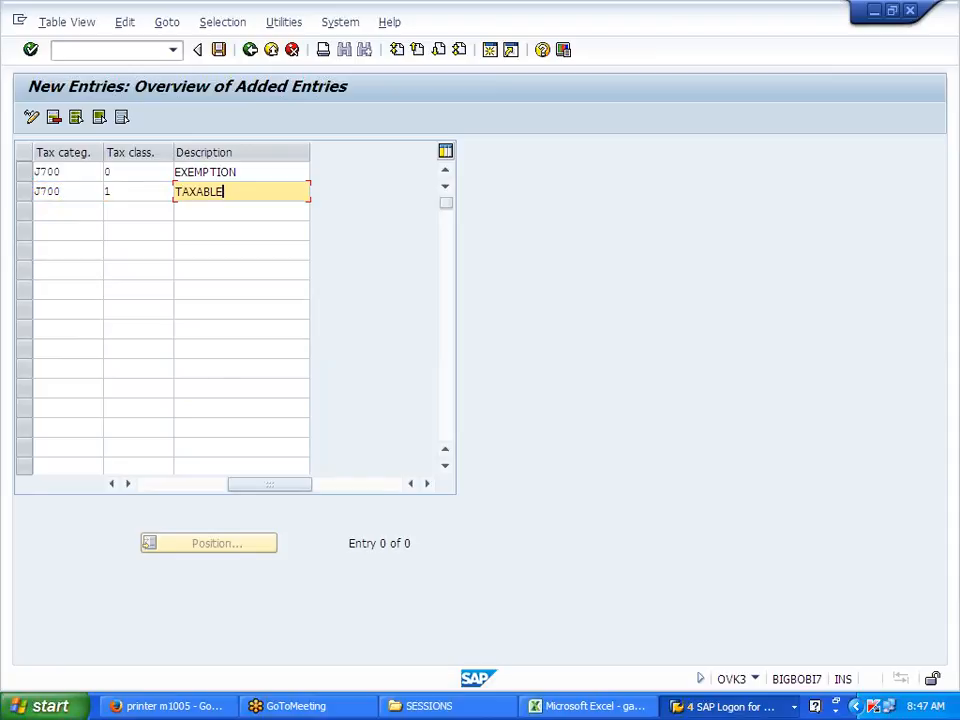
# Step: Save the new entries under the customizing request and go back to the tax relevancy activities
pyautogui.click(219, 52)
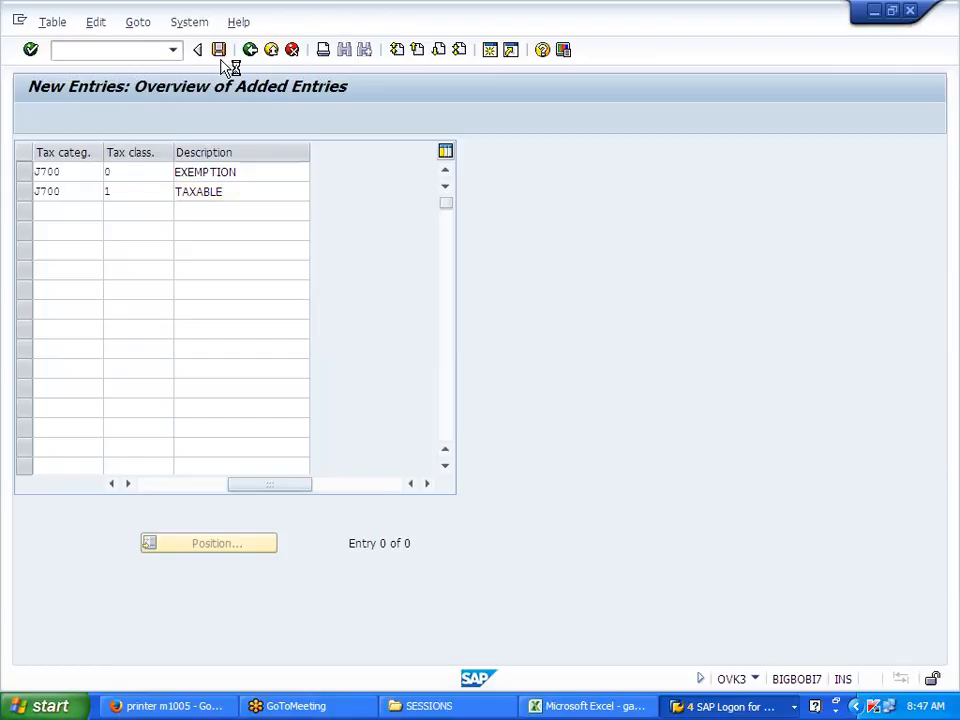
pyautogui.click(276, 318)
pyautogui.click(250, 50)
pyautogui.click(250, 50)
pyautogui.moveTo(142, 220); pyautogui.dragTo(49, 220)
# Step: Open the Material Taxes settings and position to the S500 entries
pyautogui.click(50, 220)
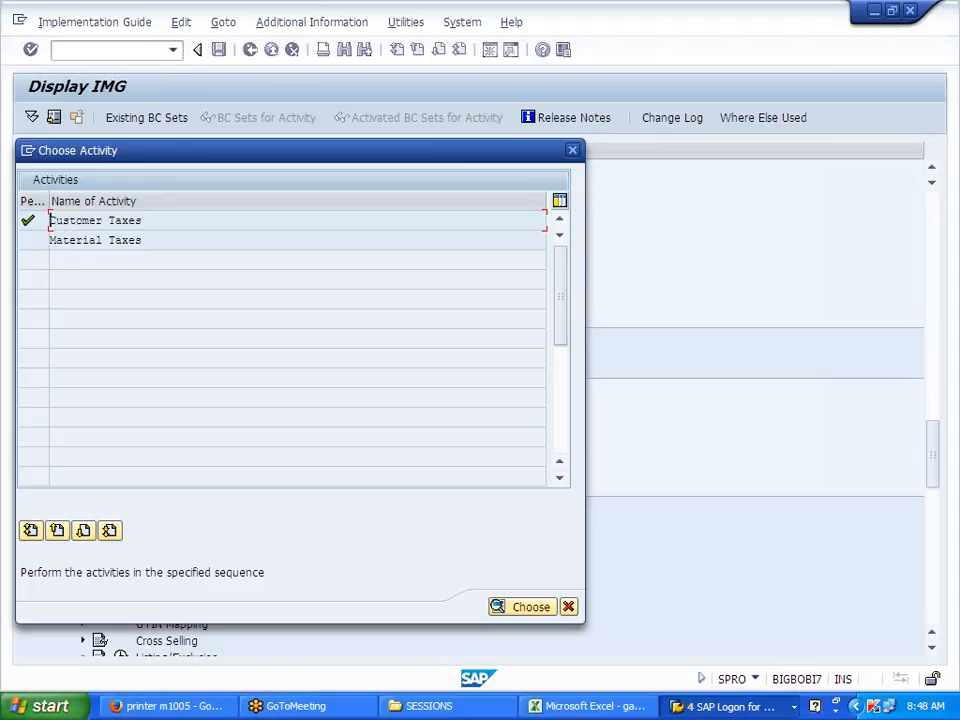
pyautogui.doubleClick(116, 242)
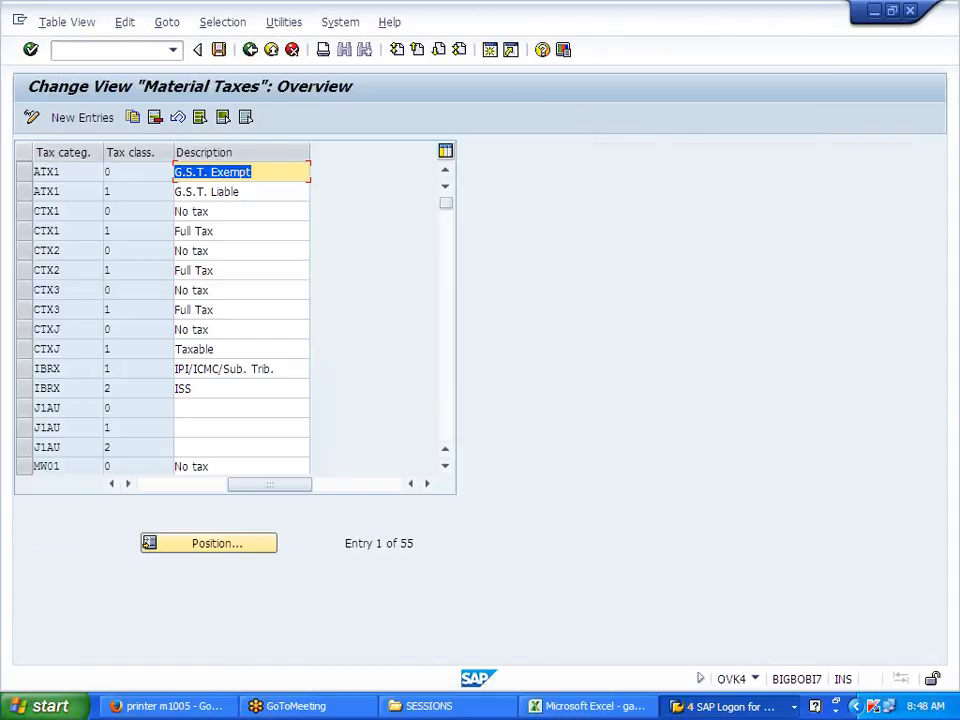
pyautogui.click(198, 550)
pyautogui.write('S')
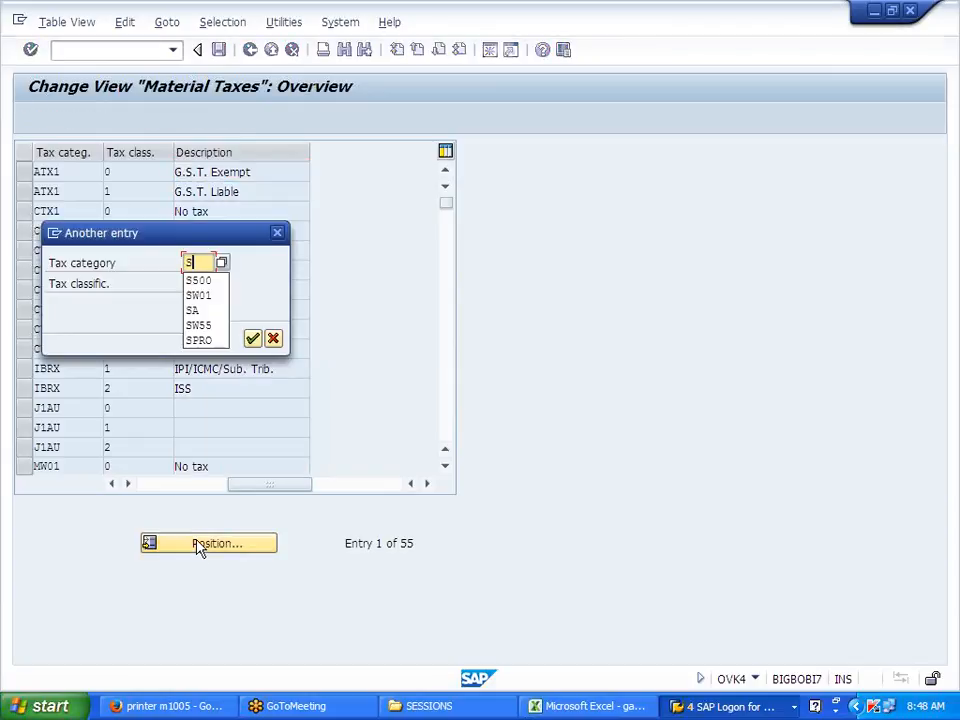
pyautogui.write('S00')
pyautogui.press('Return')
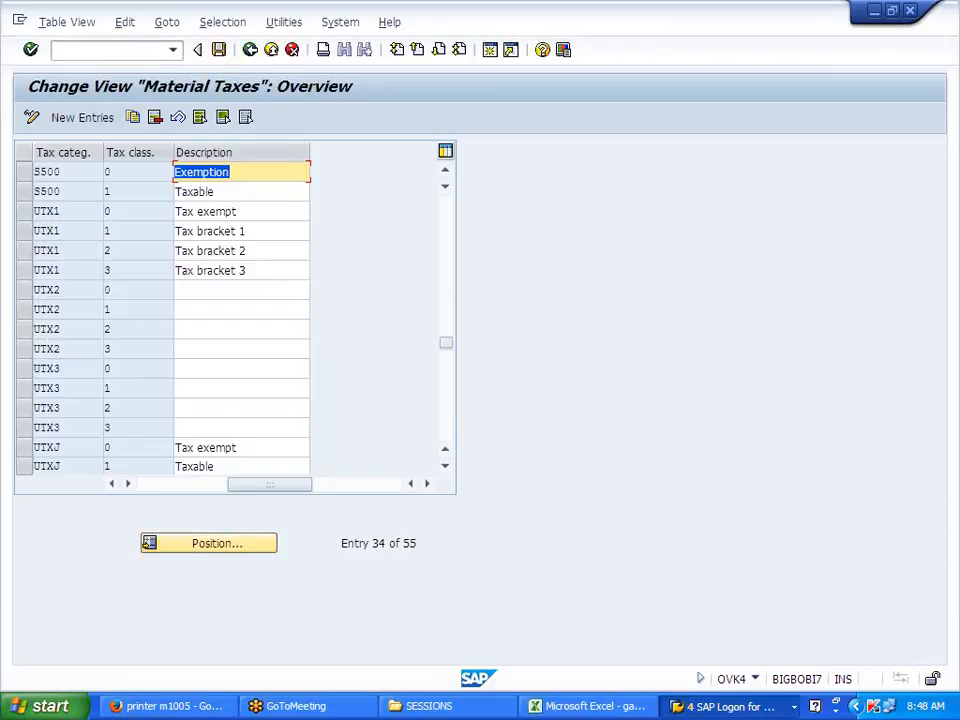
# Step: Copy the two S500 material tax rows as J700 entries for classes 0 Exemption and 1 Taxable
pyautogui.click(24, 172)
pyautogui.click(24, 191)
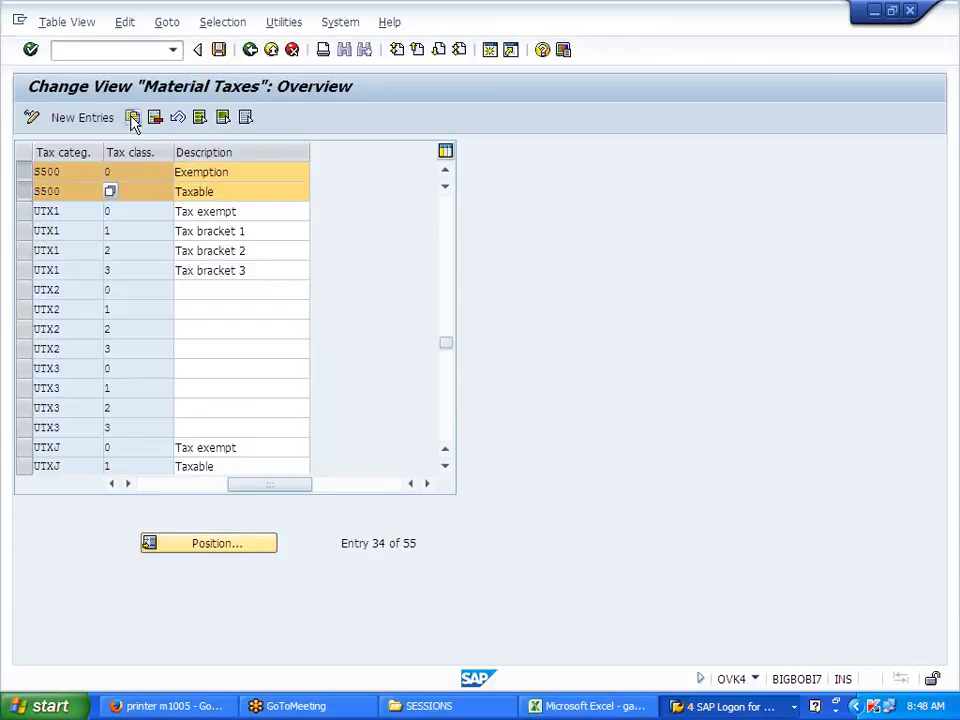
pyautogui.click(132, 117)
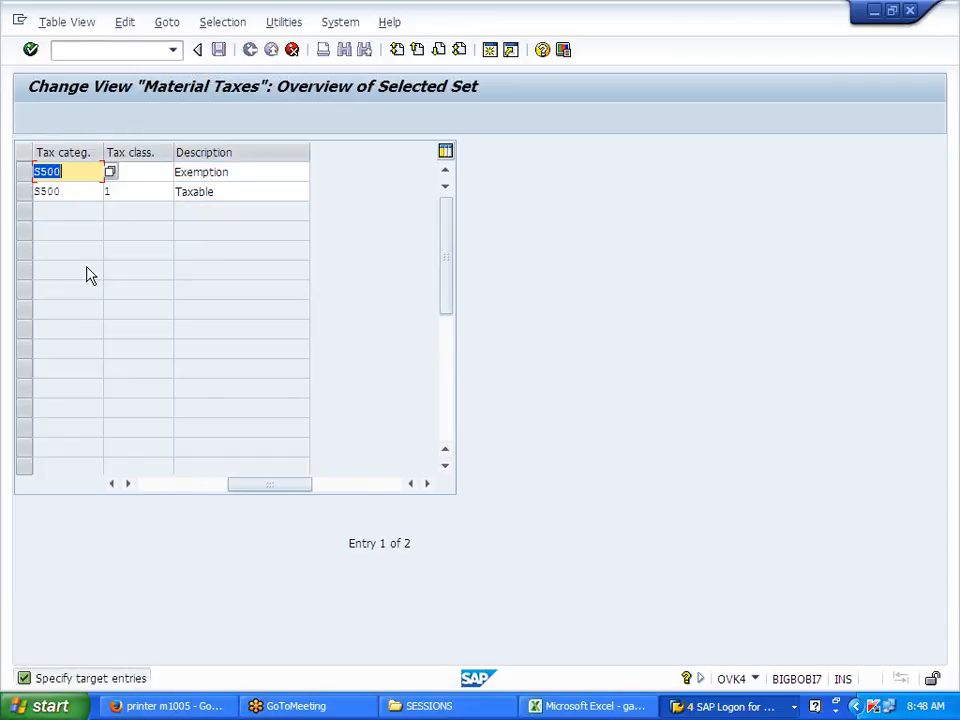
pyautogui.write('J700')
pyautogui.press('Tab')
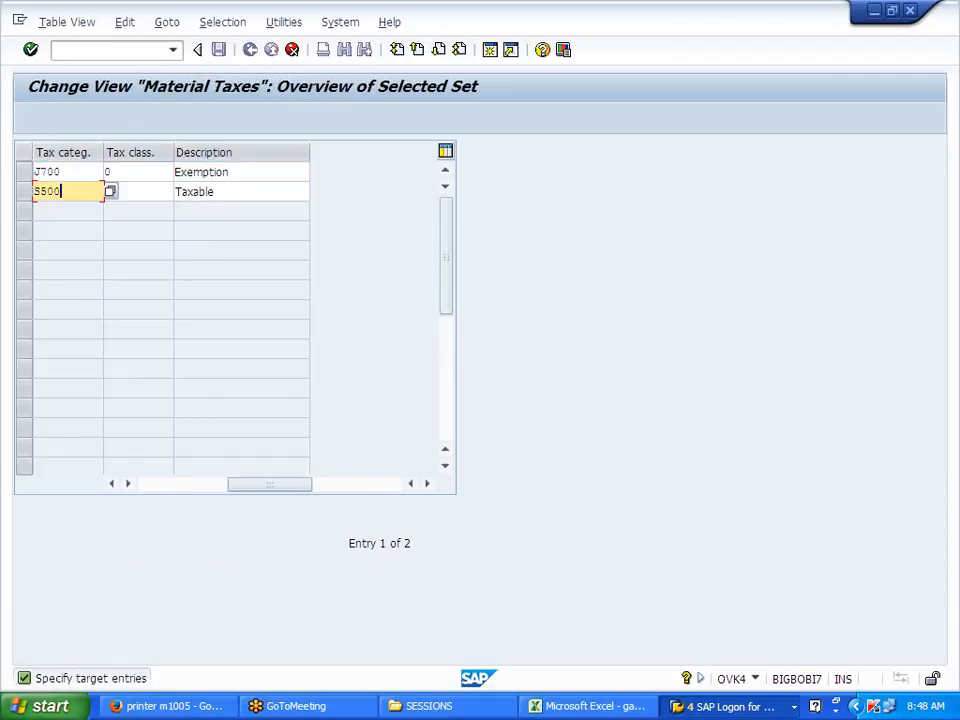
pyautogui.press('BackSpace')
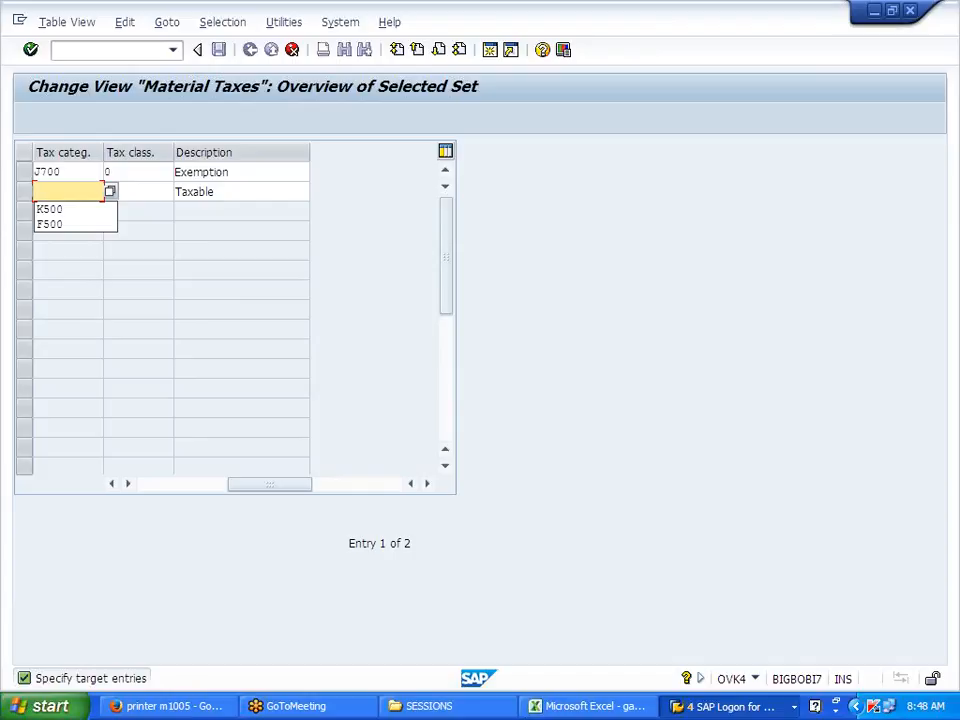
pyautogui.write('J700')
pyautogui.press('Return')
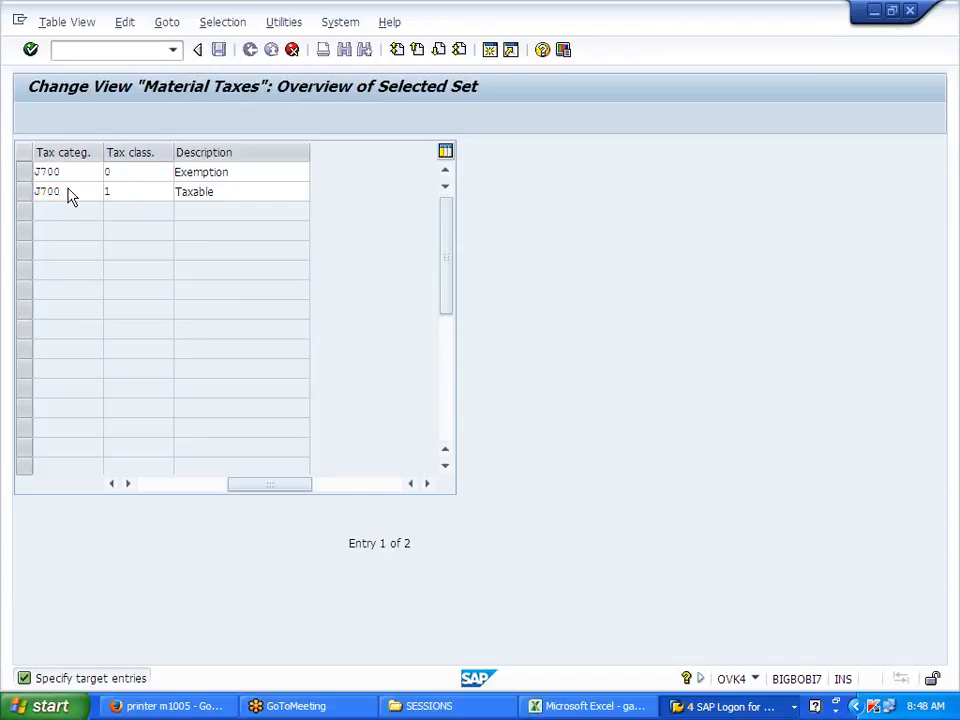
# Step: Save the J700 material tax entries under the customizing request and return to the customizing guide
pyautogui.click(218, 49)
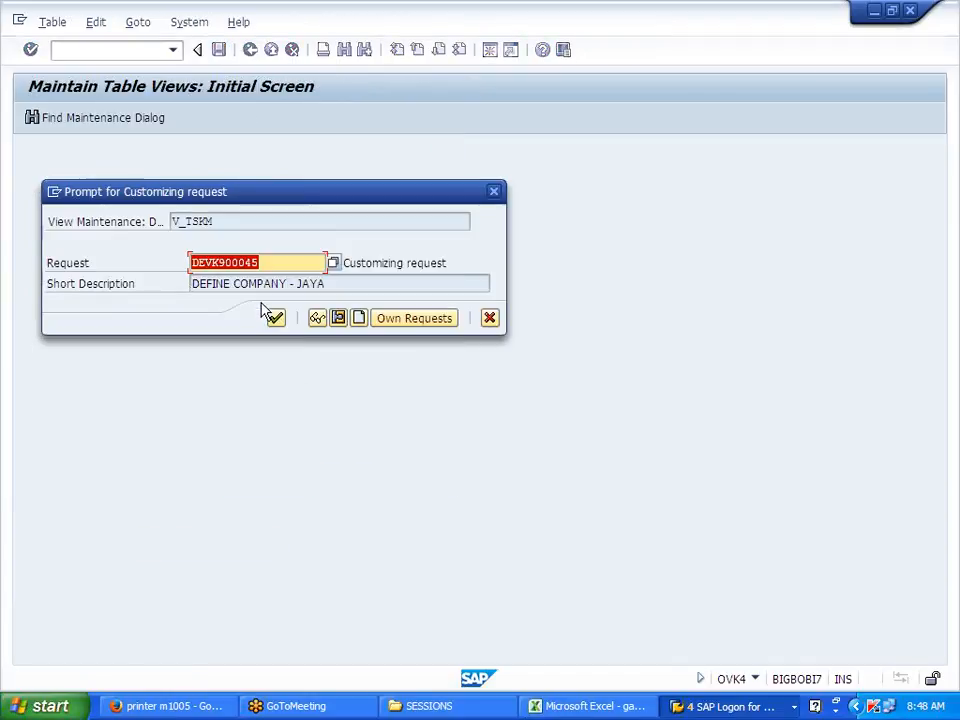
pyautogui.click(274, 317)
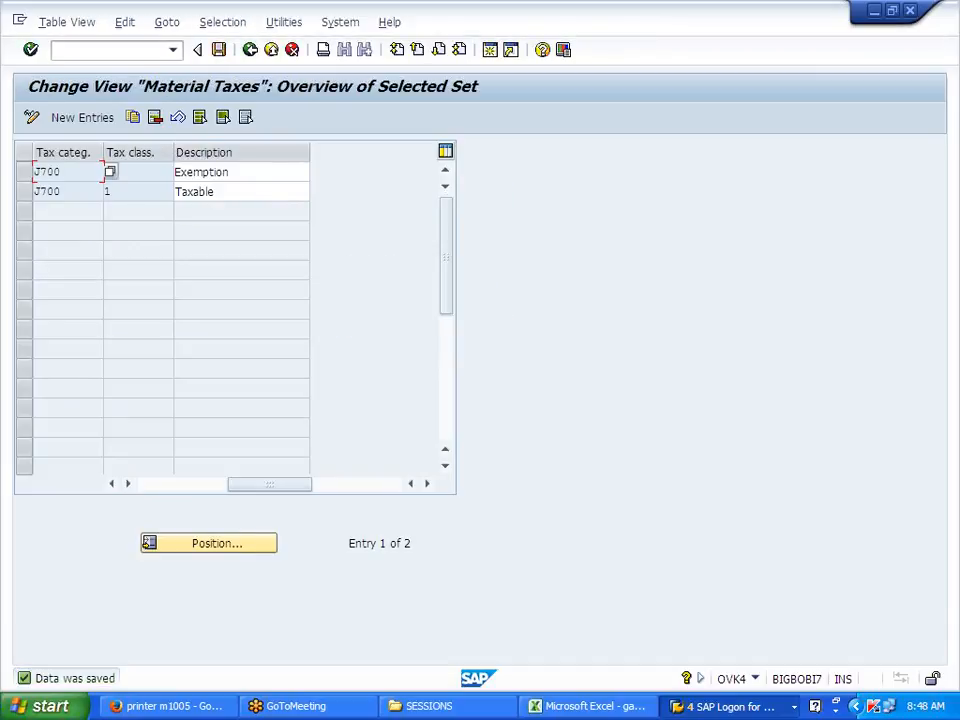
pyautogui.click(249, 50)
pyautogui.click(247, 55)
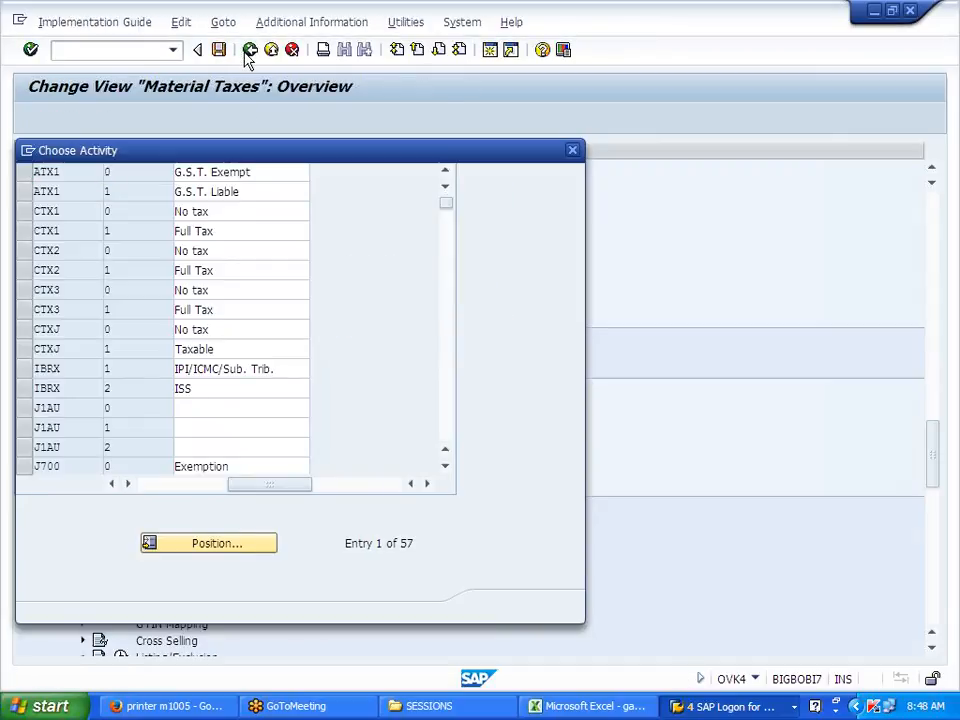
pyautogui.click(572, 151)
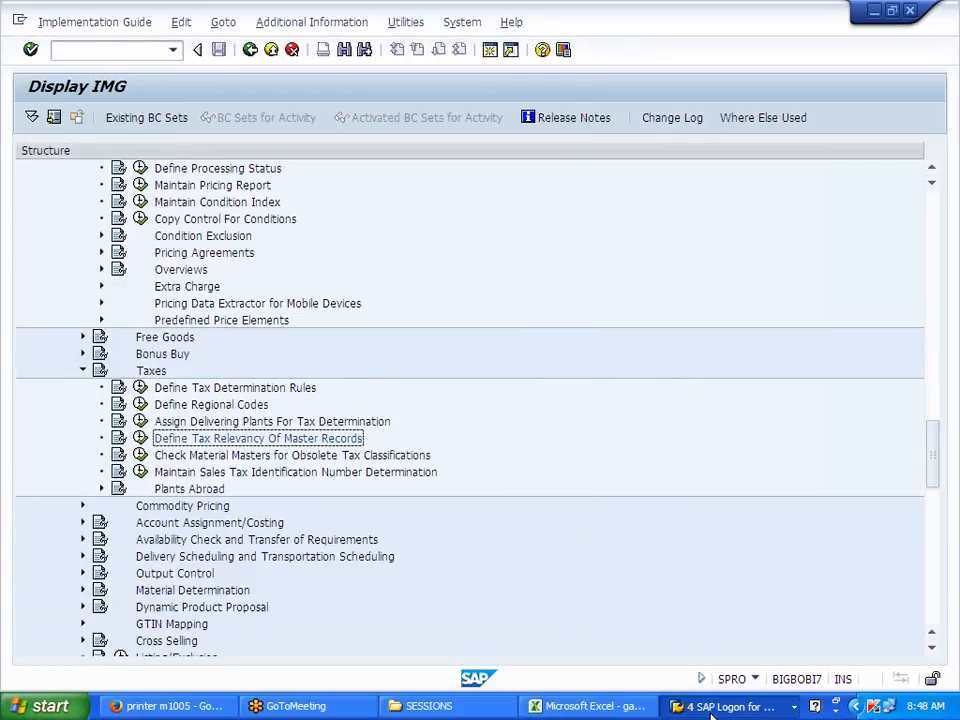
# Step: From SAP Easy Access, open J700FG's Sales: Sales Org. Data 1 view in MM02 for J700 org levels
pyautogui.click(725, 706)
pyautogui.click(725, 632)
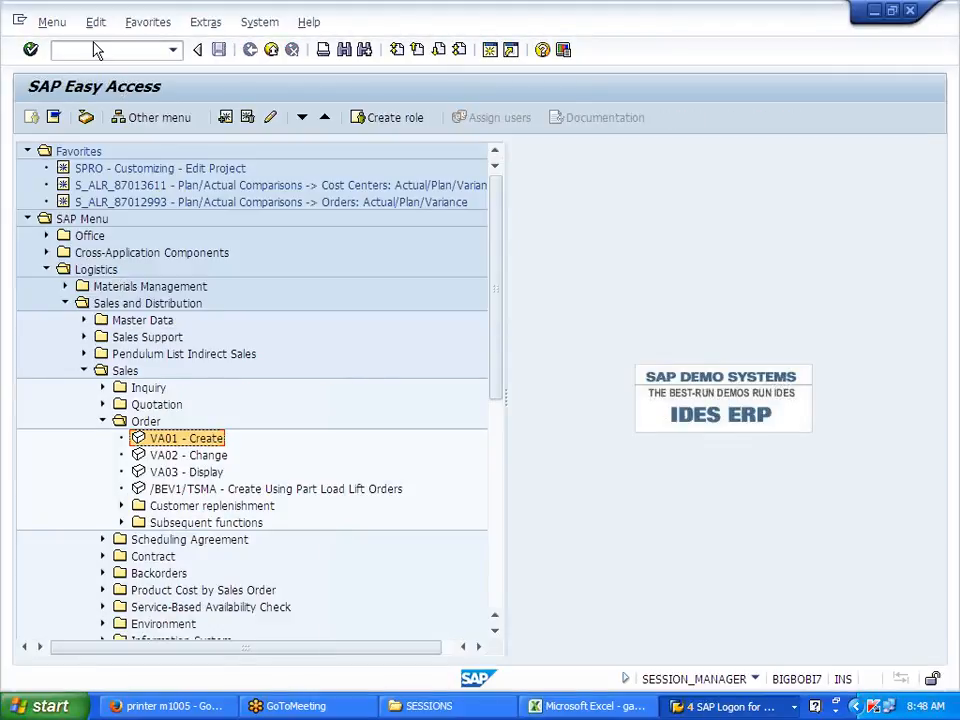
pyautogui.write('/NMM02')
pyautogui.press('Return')
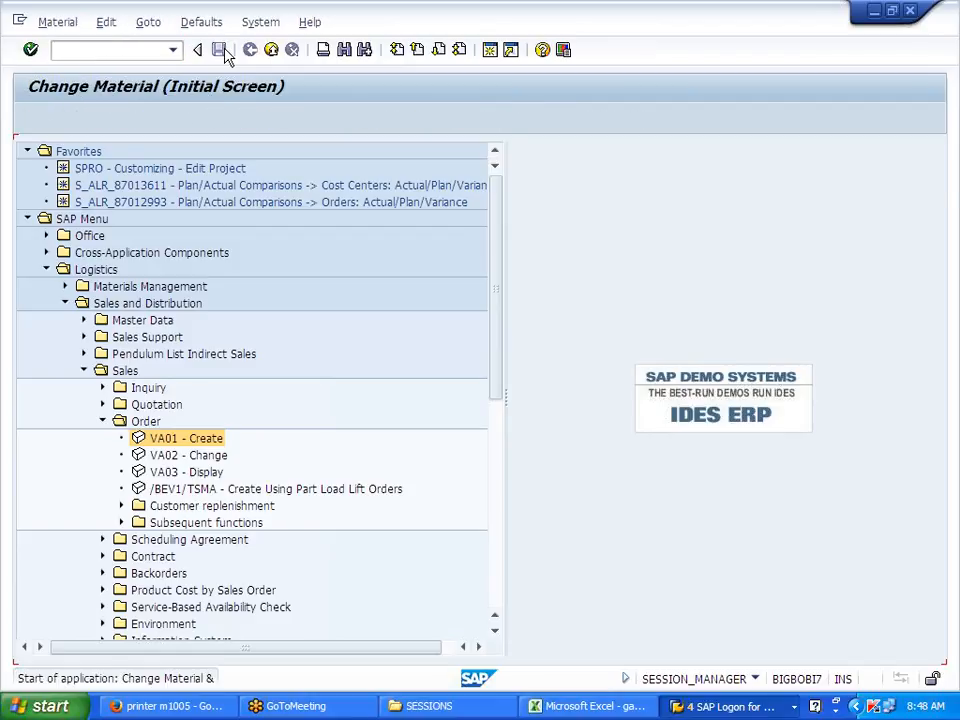
pyautogui.press('Return')
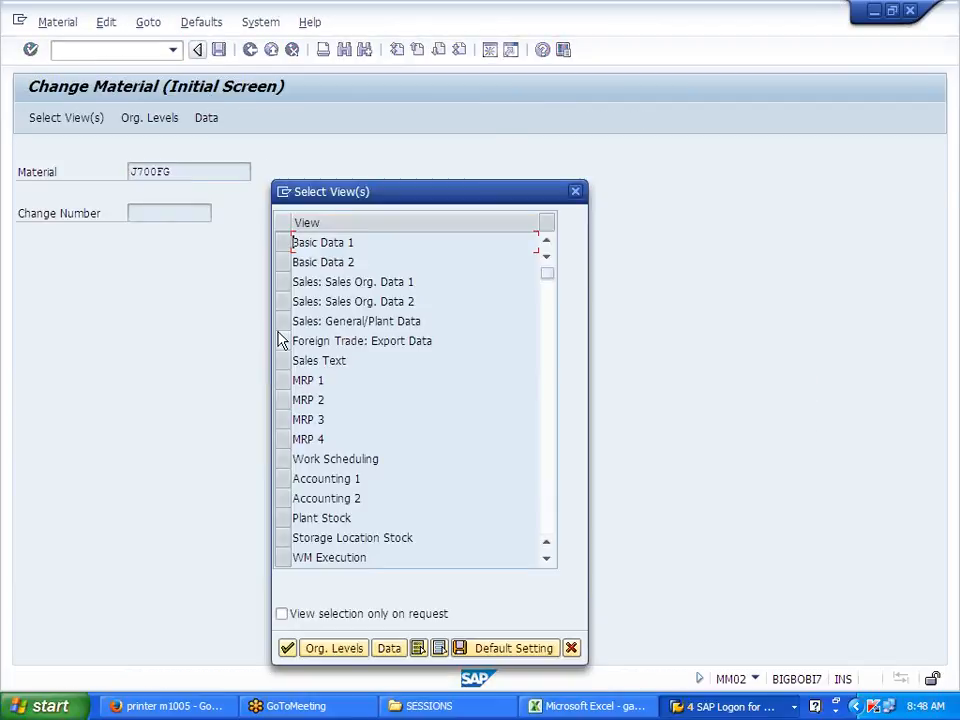
pyautogui.click(284, 284)
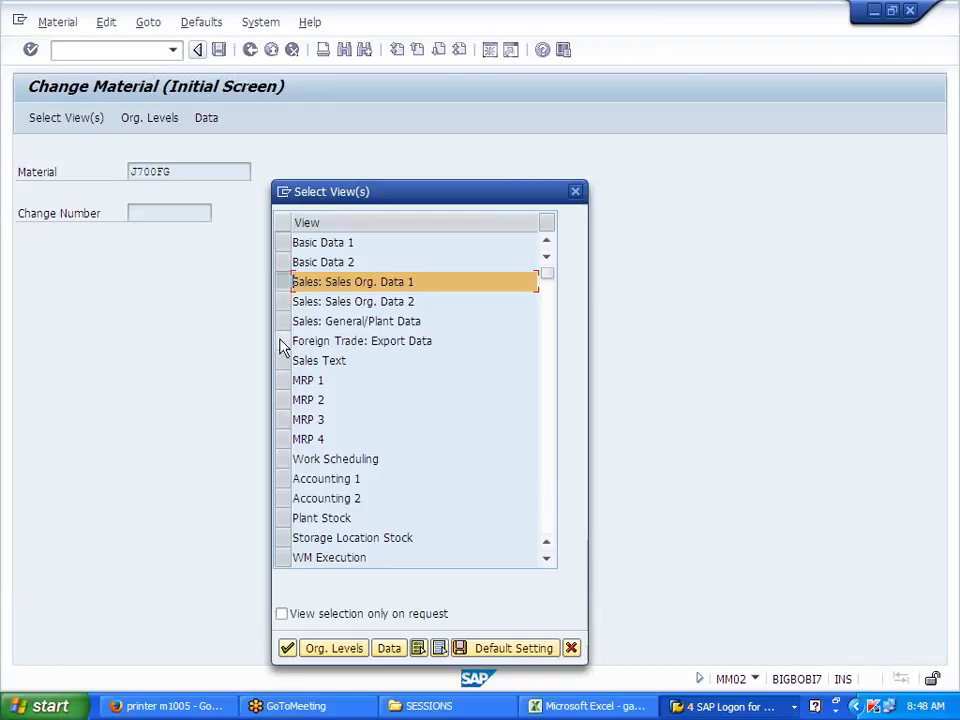
pyautogui.click(330, 648)
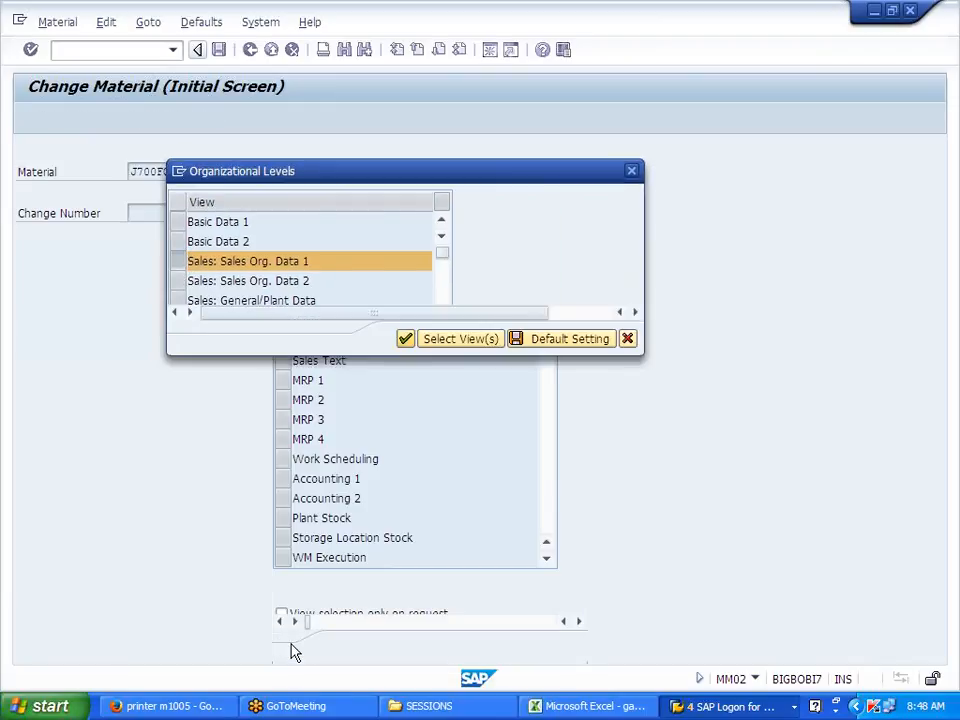
pyautogui.click(405, 340)
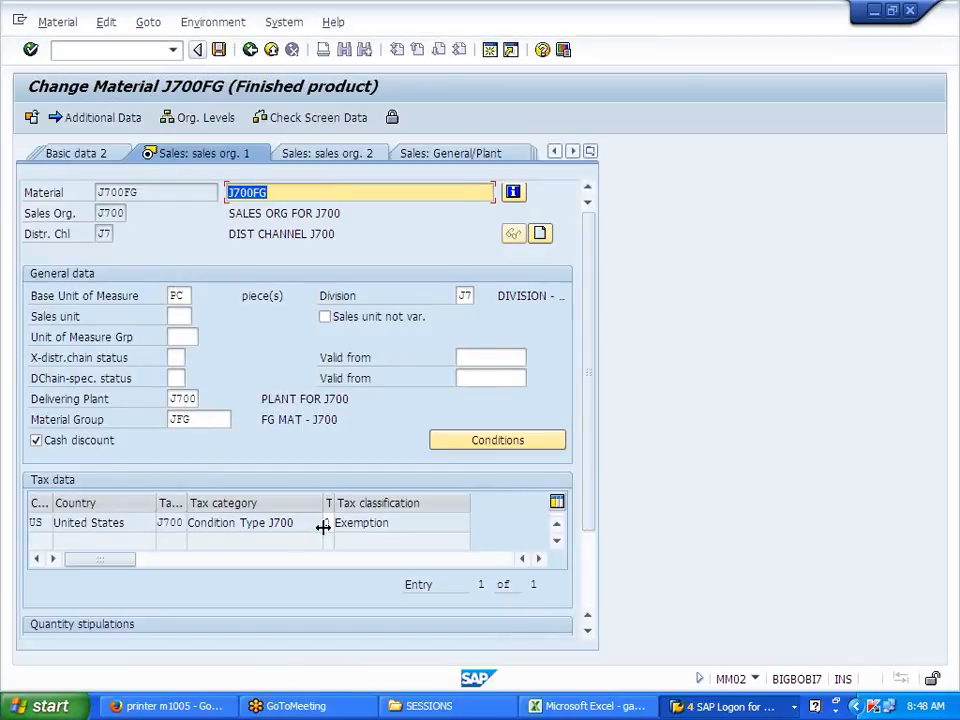
# Step: Confirm tax classification 0 Exemption is now offered, leave the material, and start XD02
pyautogui.click(324, 523)
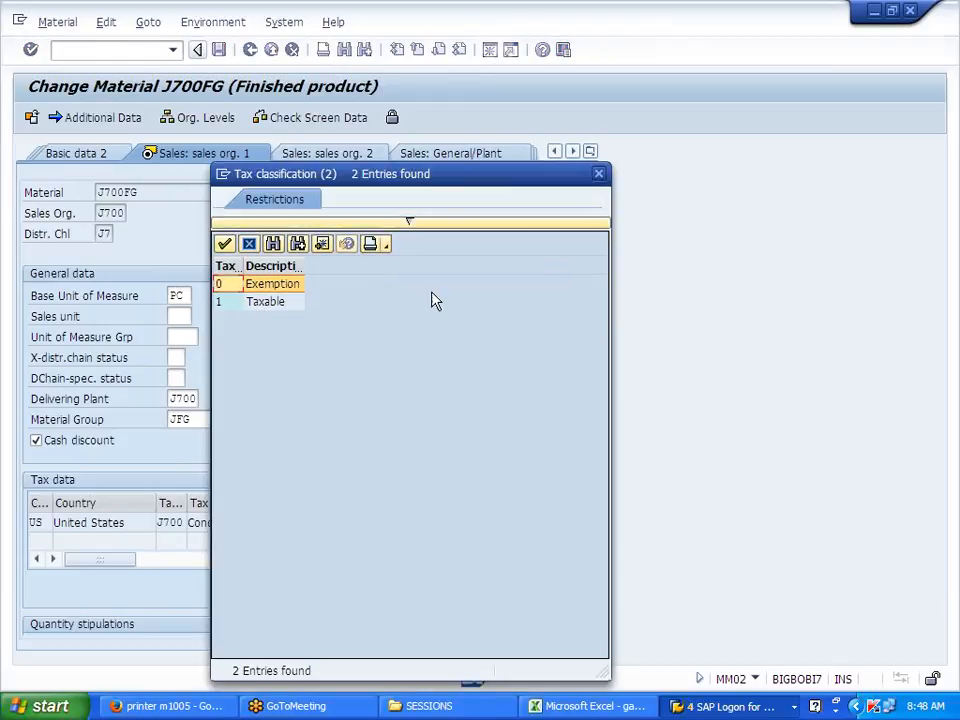
pyautogui.click(598, 178)
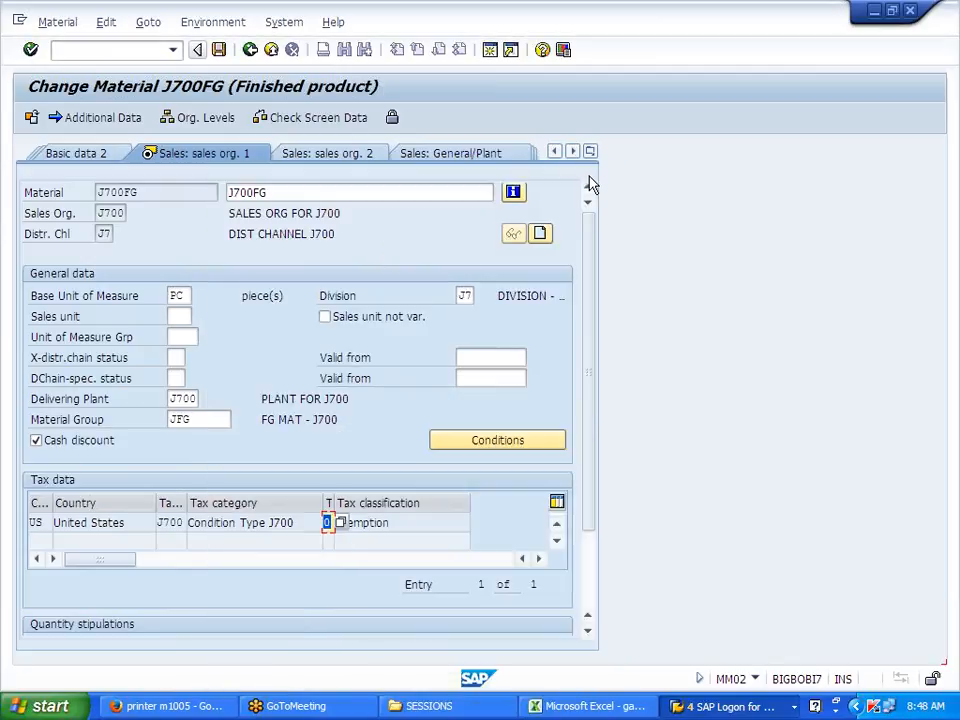
pyautogui.click(250, 49)
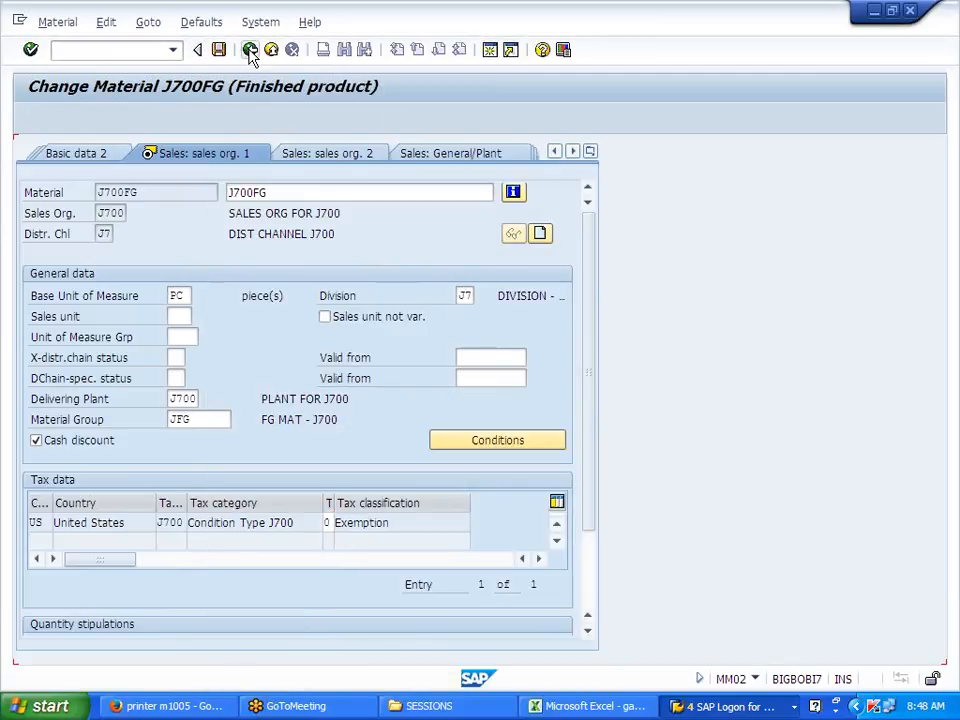
pyautogui.click(107, 50)
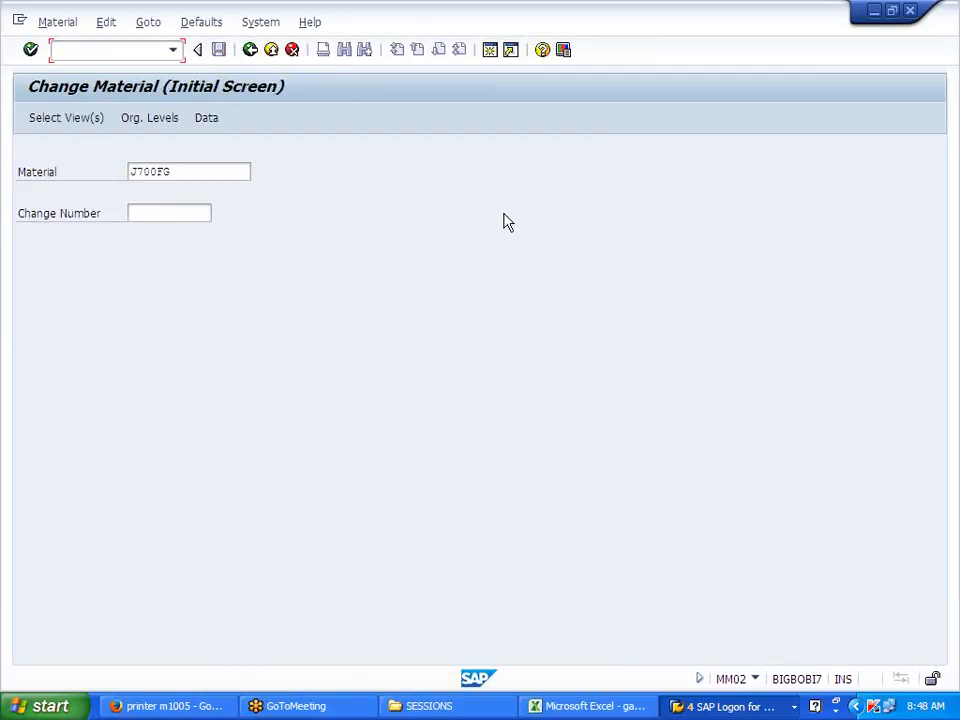
pyautogui.write('/NXD02')
pyautogui.press('Return')
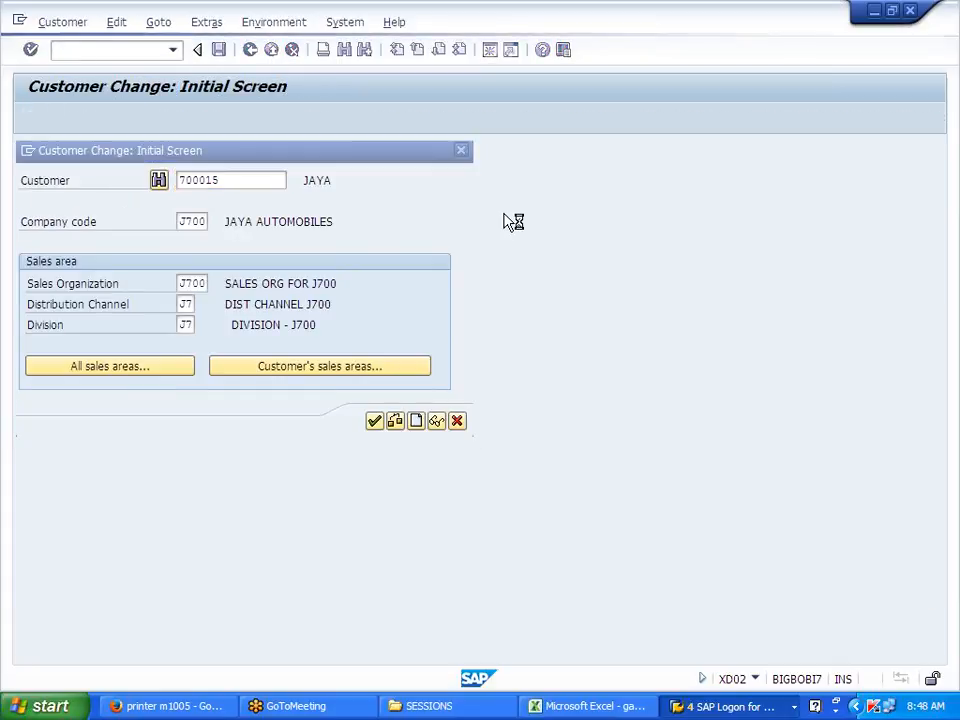
# Step: Set the customer's J700 billing tax classification to 0 EXEMPTION, save, and close the dialog
pyautogui.press('Return')
pyautogui.click(180, 262)
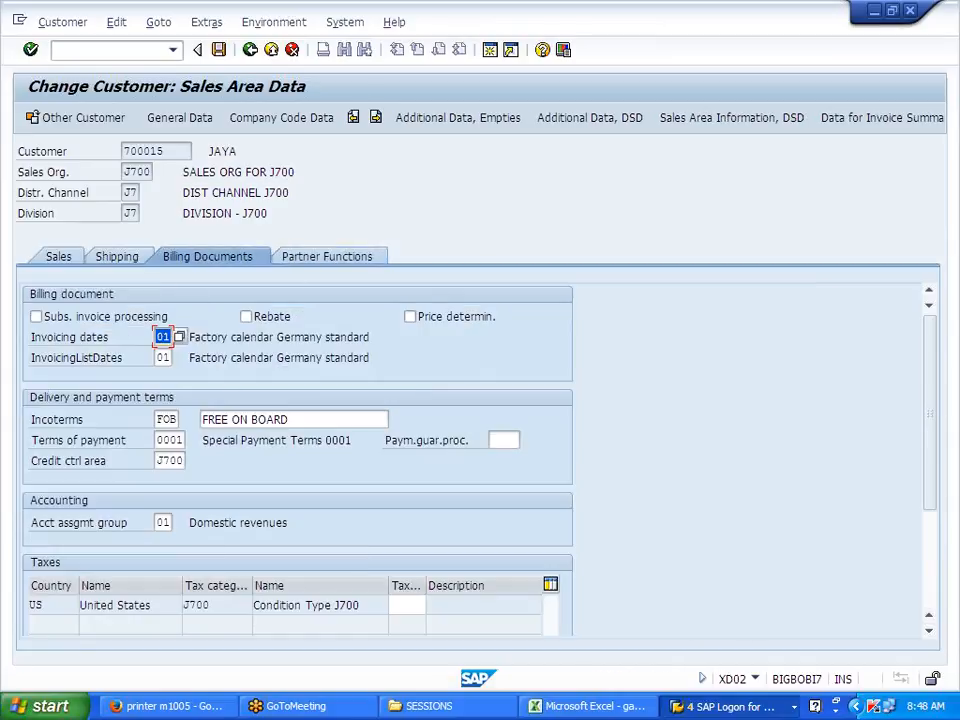
pyautogui.click(418, 606)
pyautogui.click(432, 606)
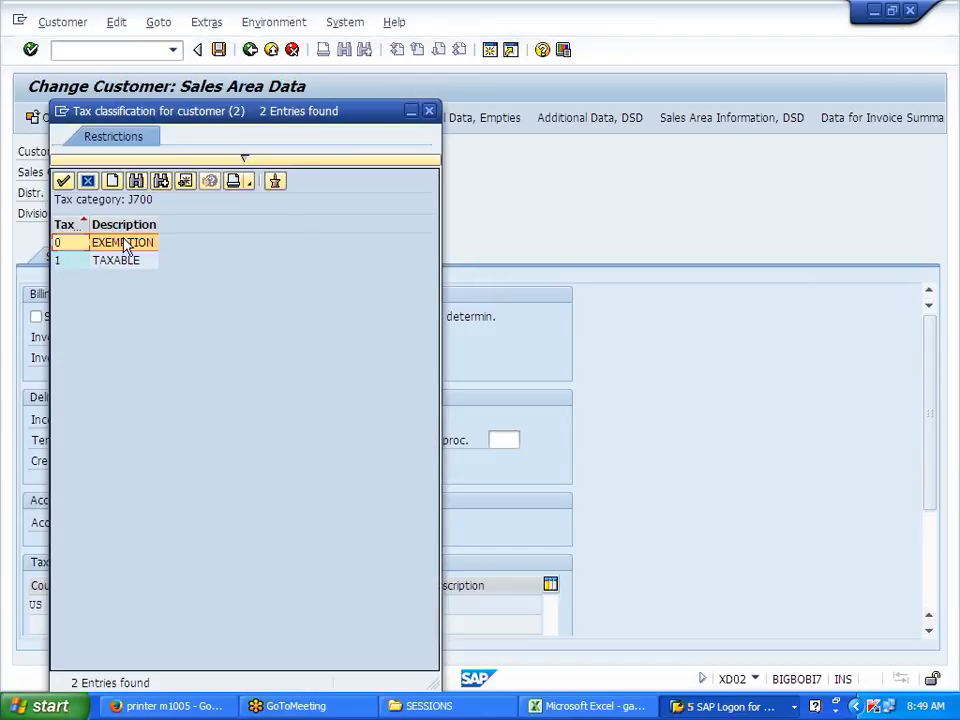
pyautogui.doubleClick(124, 242)
pyautogui.click(218, 50)
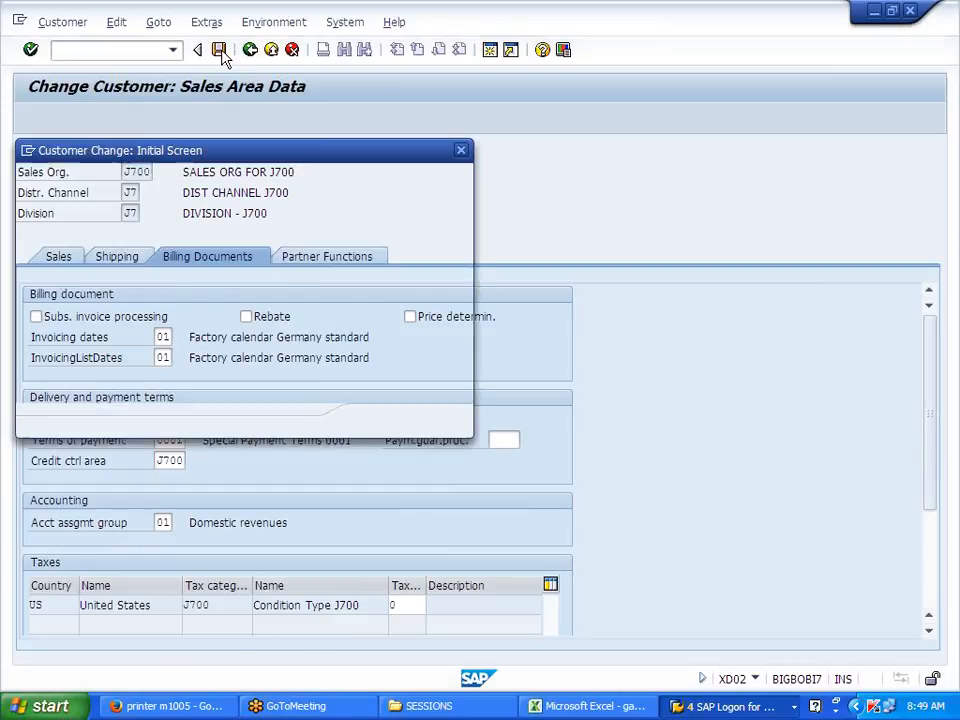
pyautogui.click(460, 423)
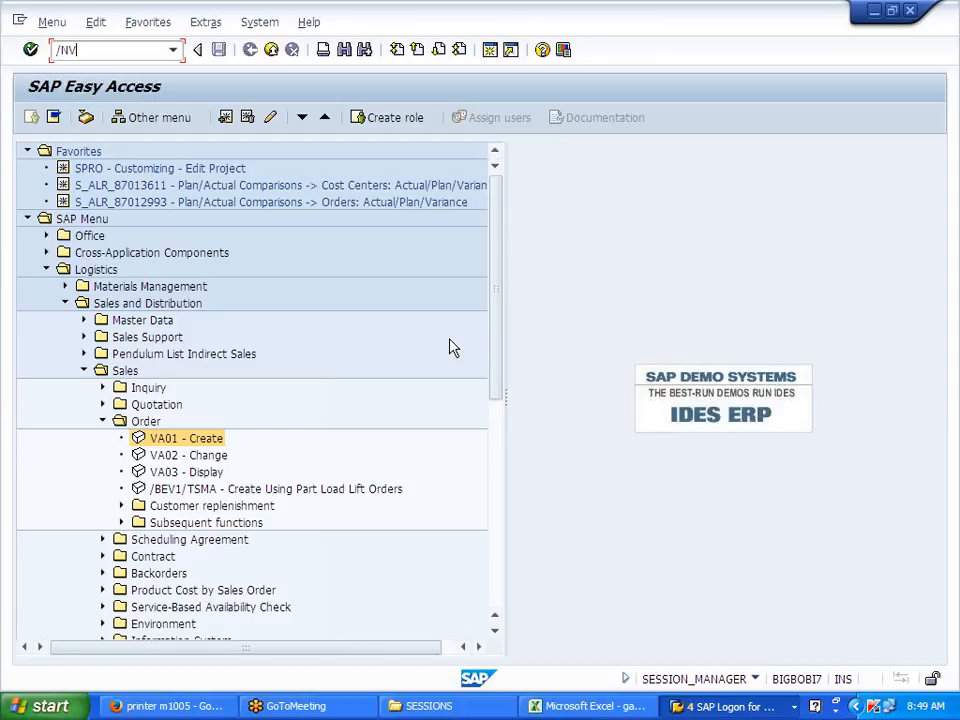
# Step: Try releasing the billing document to accounting in VF02, hitting the U0 tax code error, then start VA01
pyautogui.press('Return')
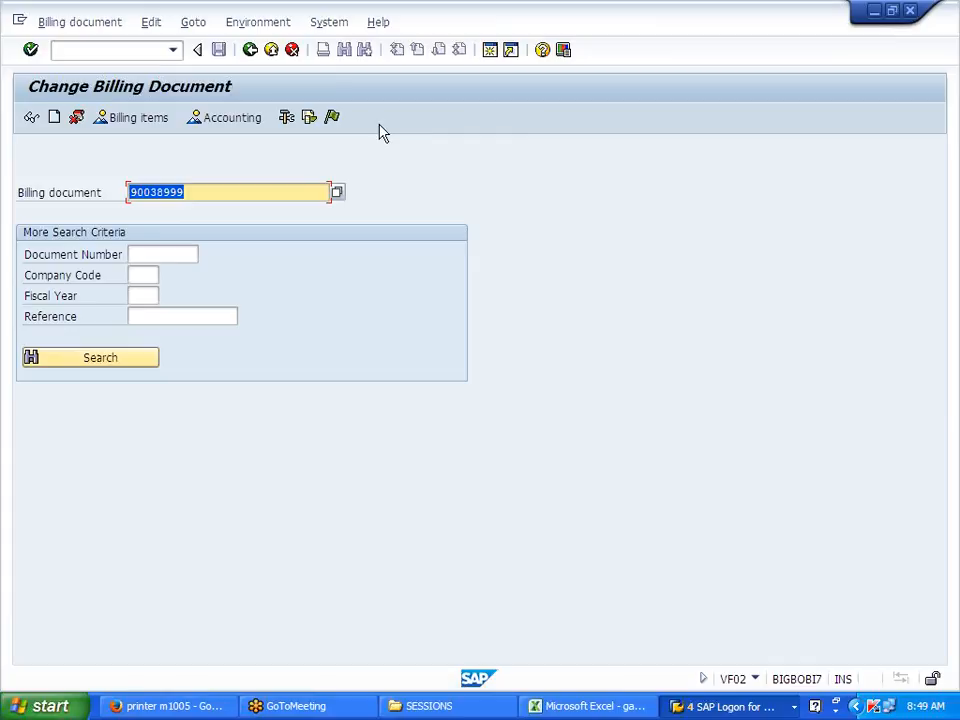
pyautogui.click(335, 122)
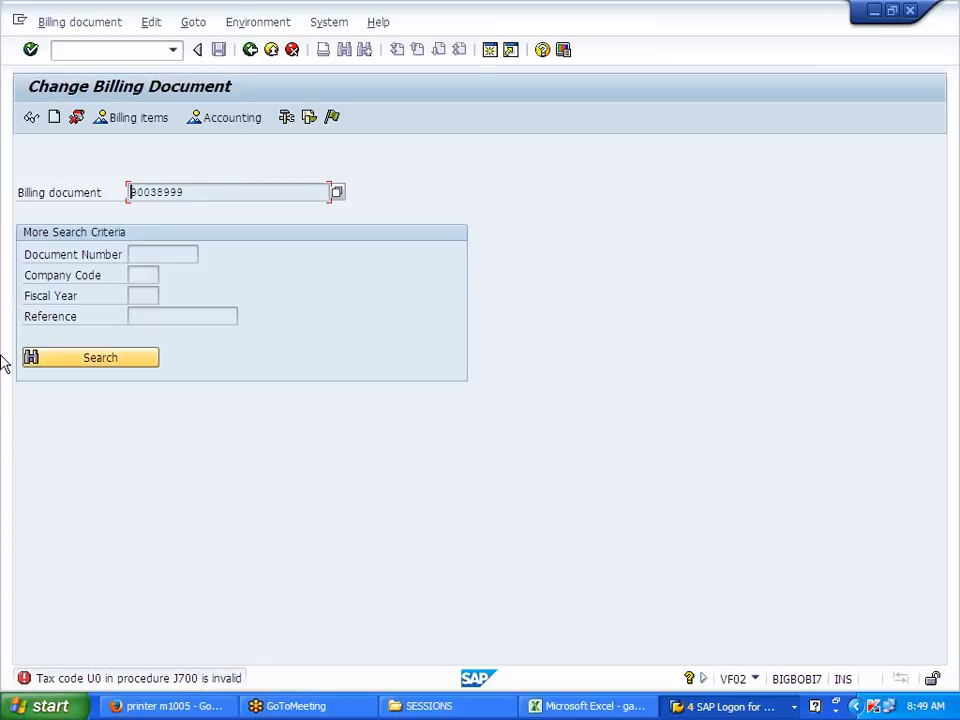
pyautogui.click(140, 52)
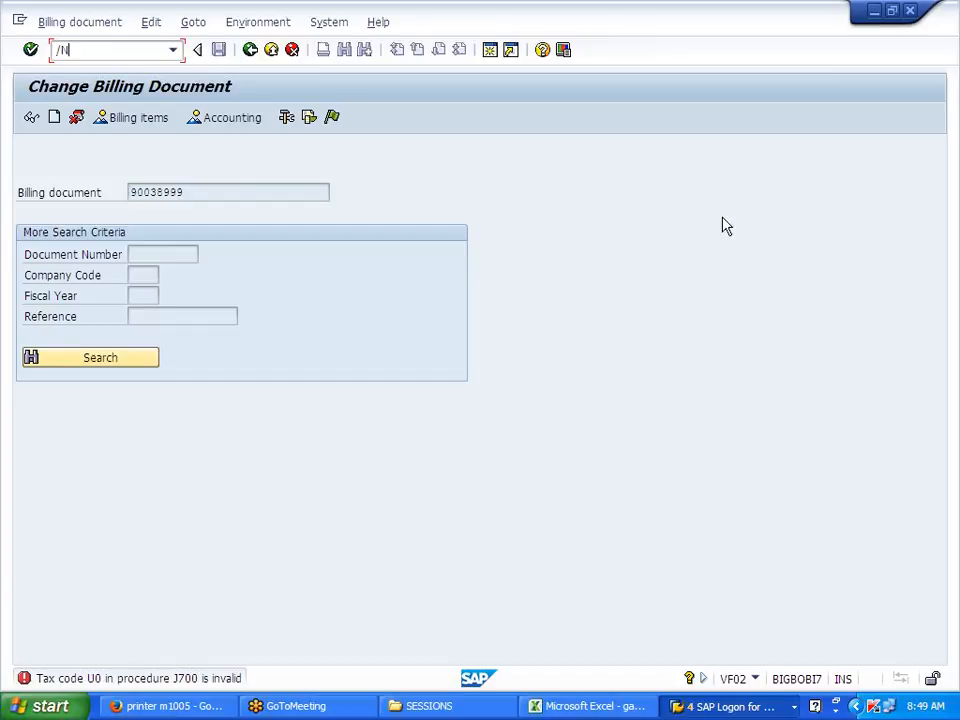
pyautogui.press('Return')
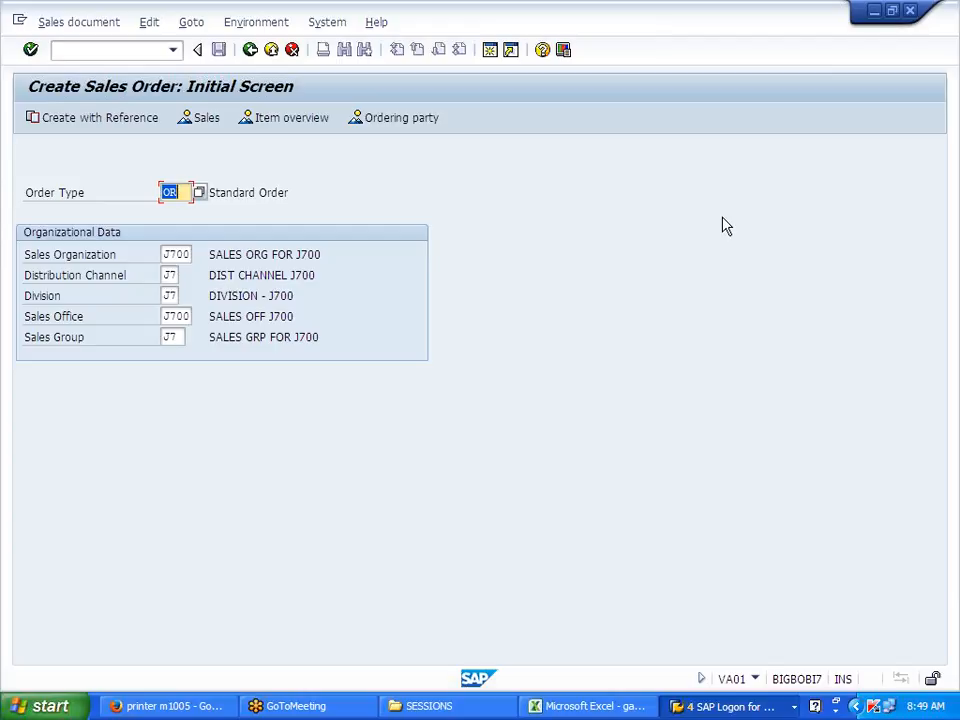
# Step: Create a standard order for the customer with item J700FG, quantity 10
pyautogui.press('Return')
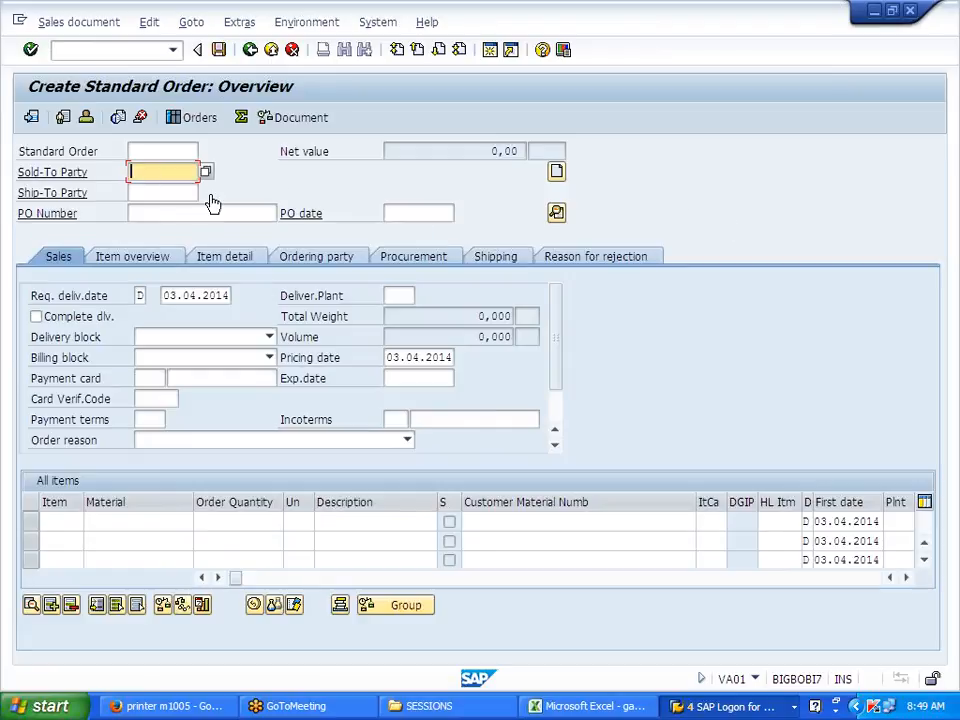
pyautogui.click(193, 192)
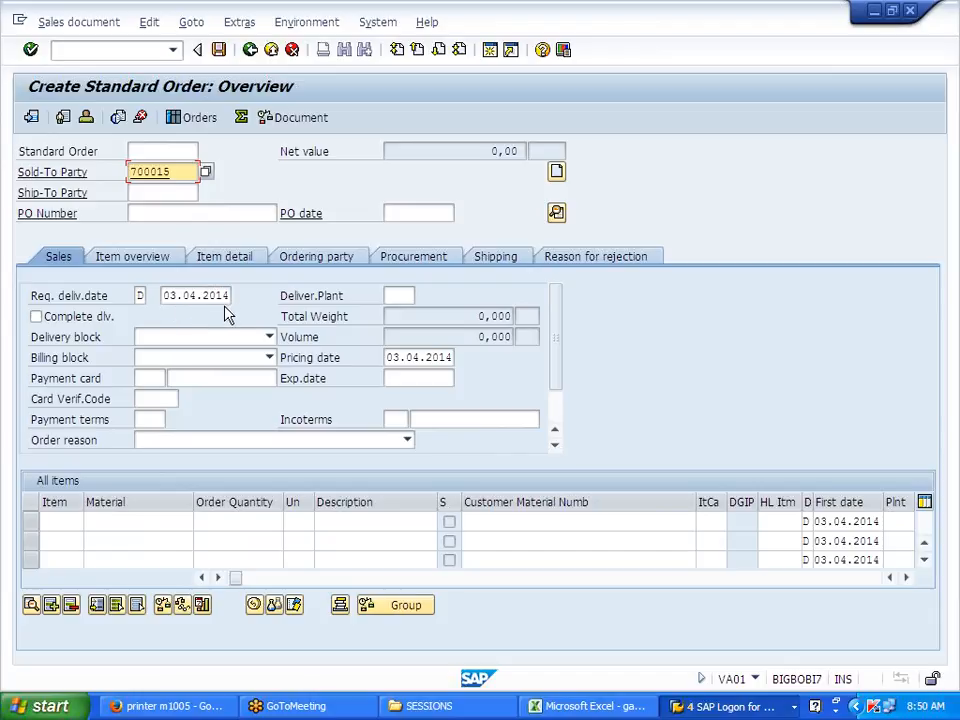
pyautogui.click(86, 521)
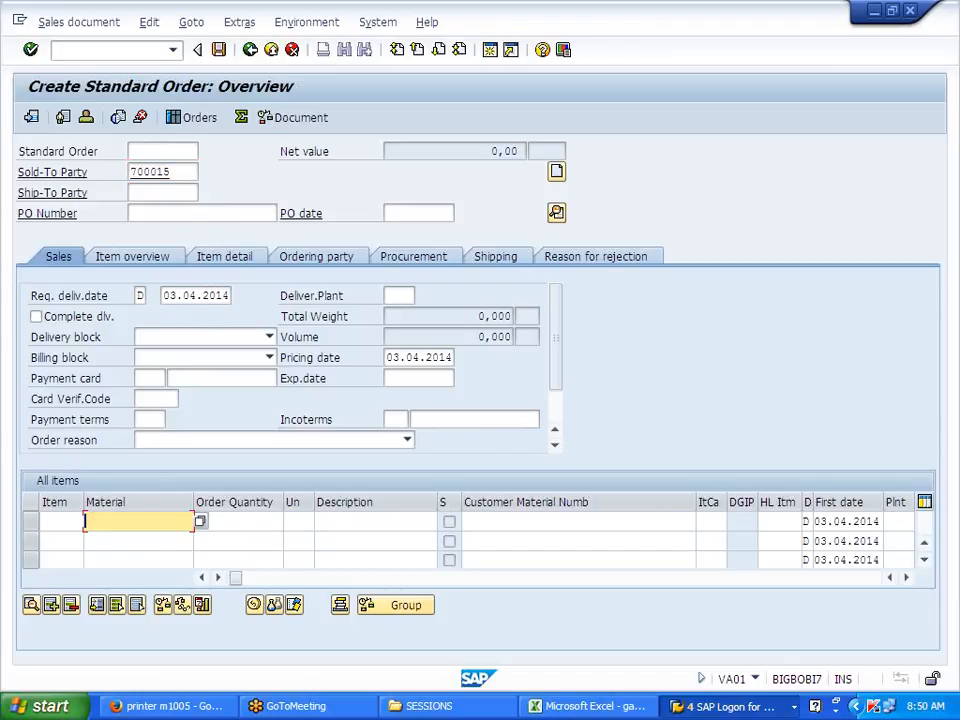
pyautogui.write('J700FG')
pyautogui.click(238, 521)
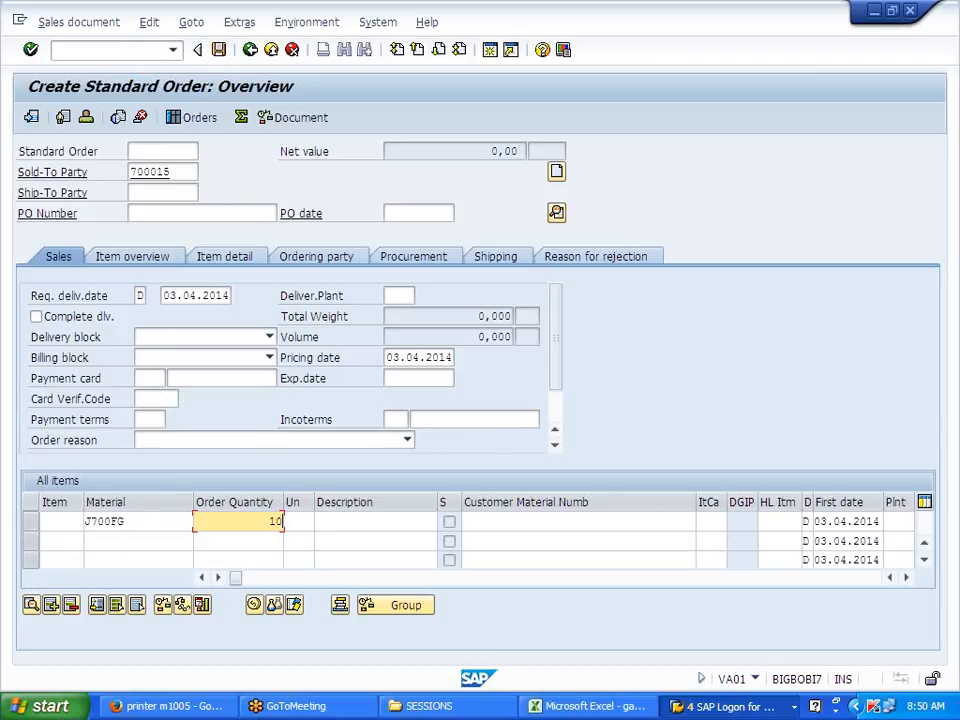
pyautogui.press('Return')
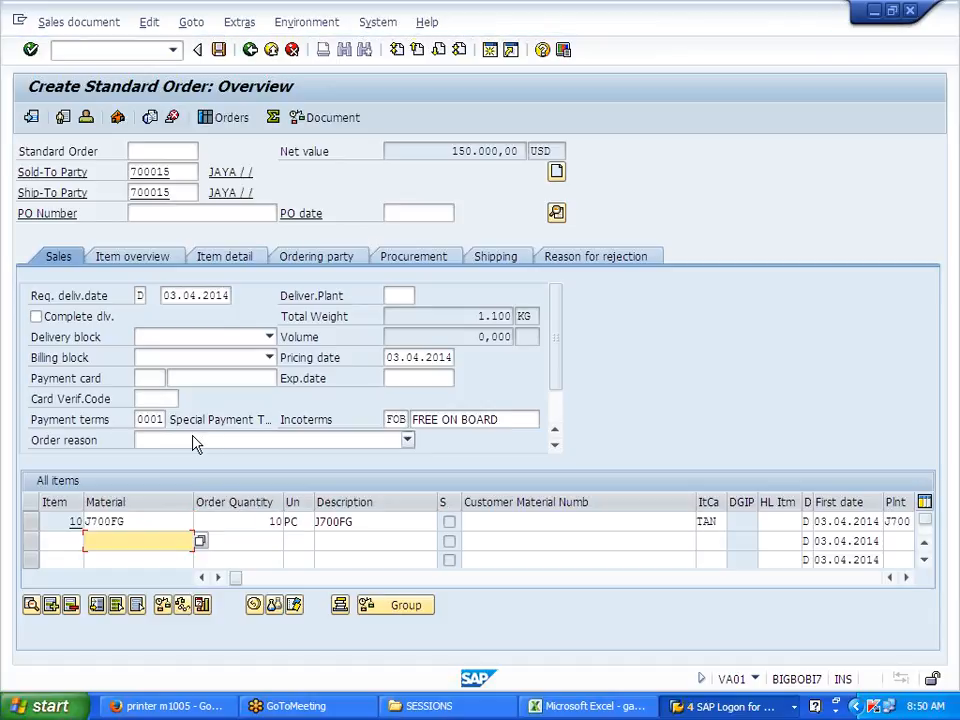
# Step: Set item 10's storage location to JFG on the Shipping tab and return to the overview
pyautogui.doubleClick(97, 522)
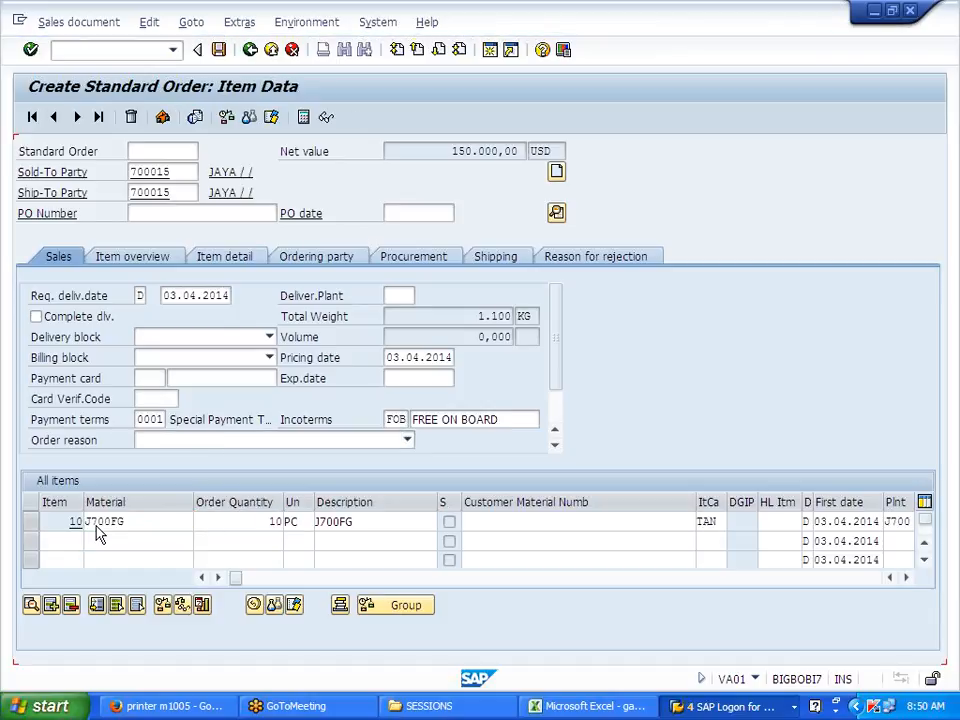
pyautogui.click(187, 216)
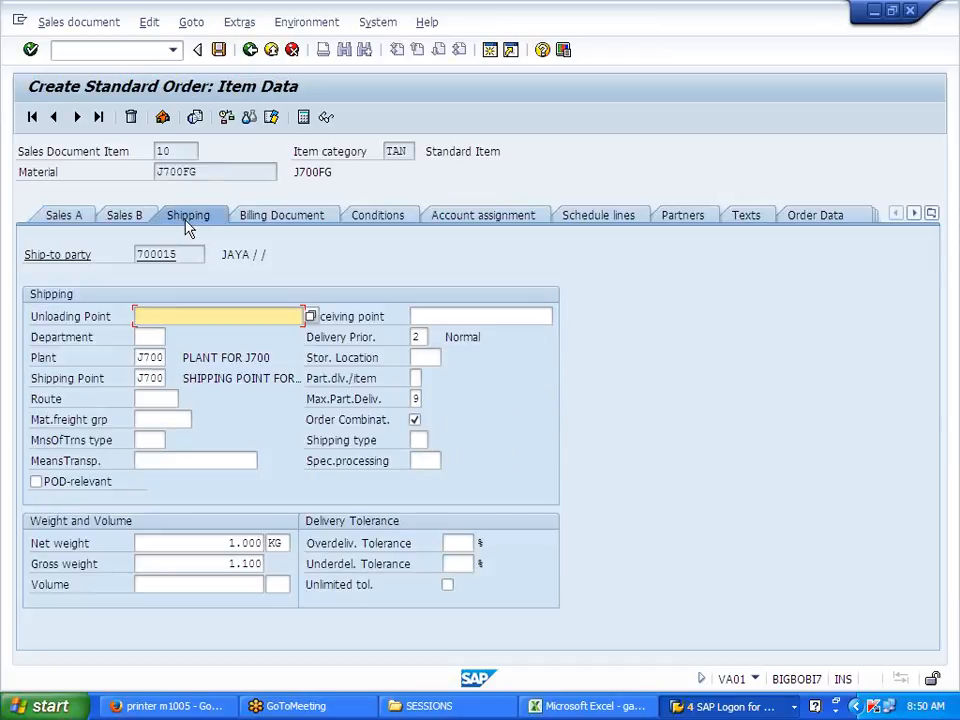
pyautogui.click(425, 358)
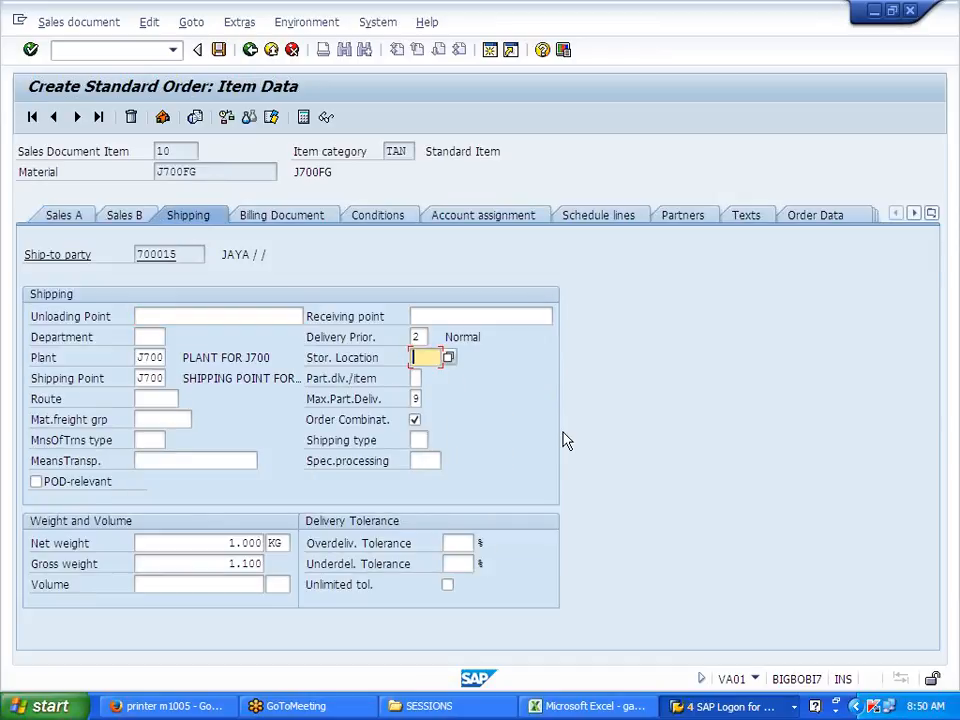
pyautogui.write('J7')
pyautogui.press('BackSpace')
pyautogui.write('FG')
pyautogui.press('Return')
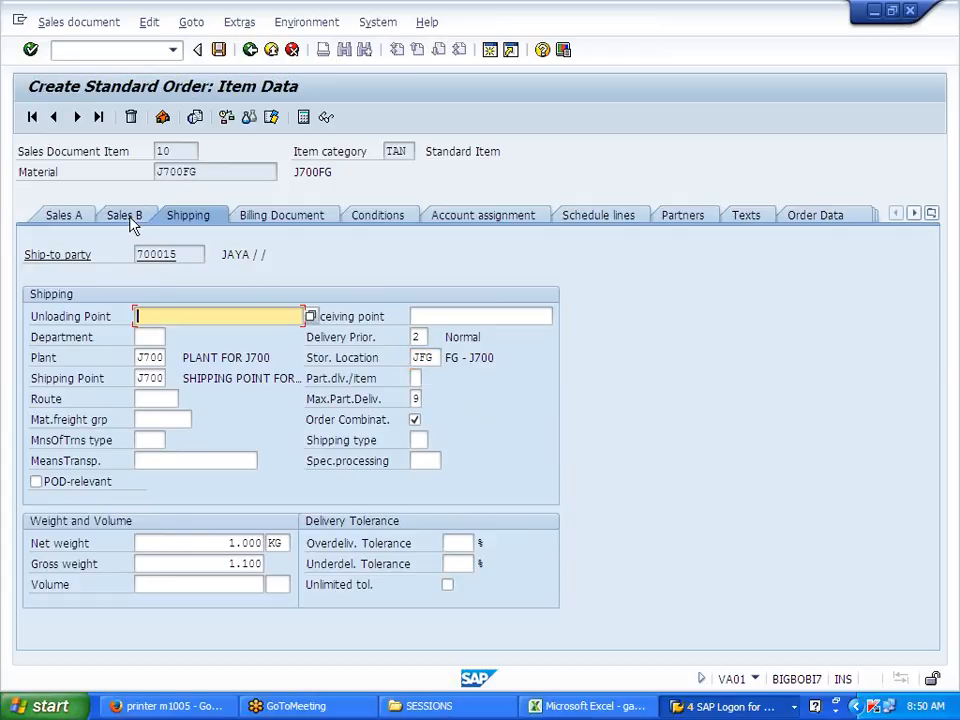
pyautogui.click(249, 50)
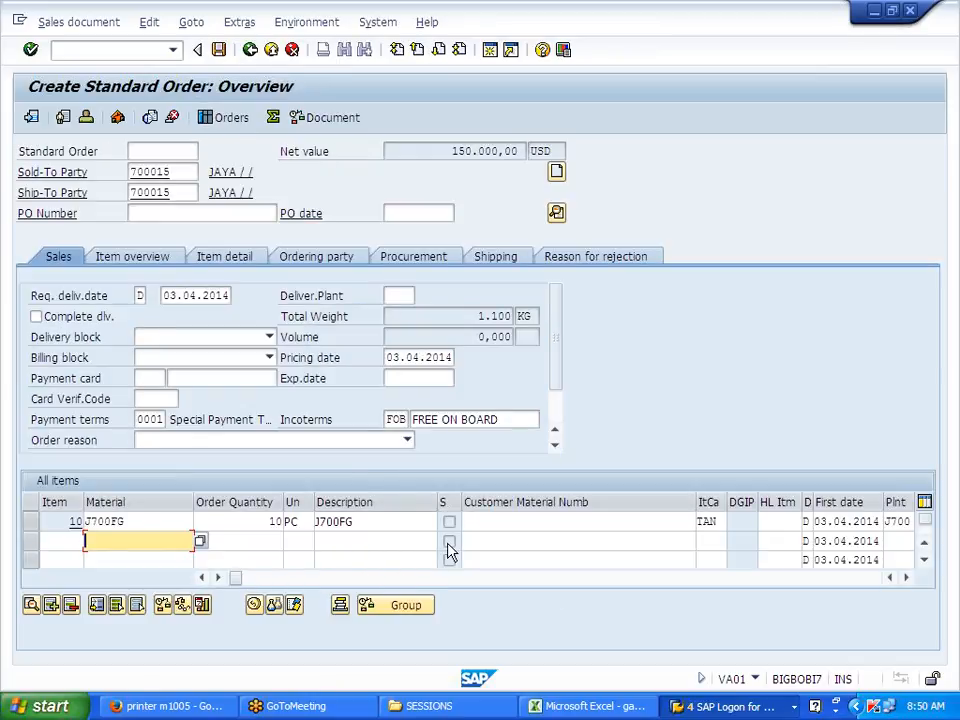
# Step: Review item 10's price conditions, run the incompletion log, and save the standard order
pyautogui.click(254, 606)
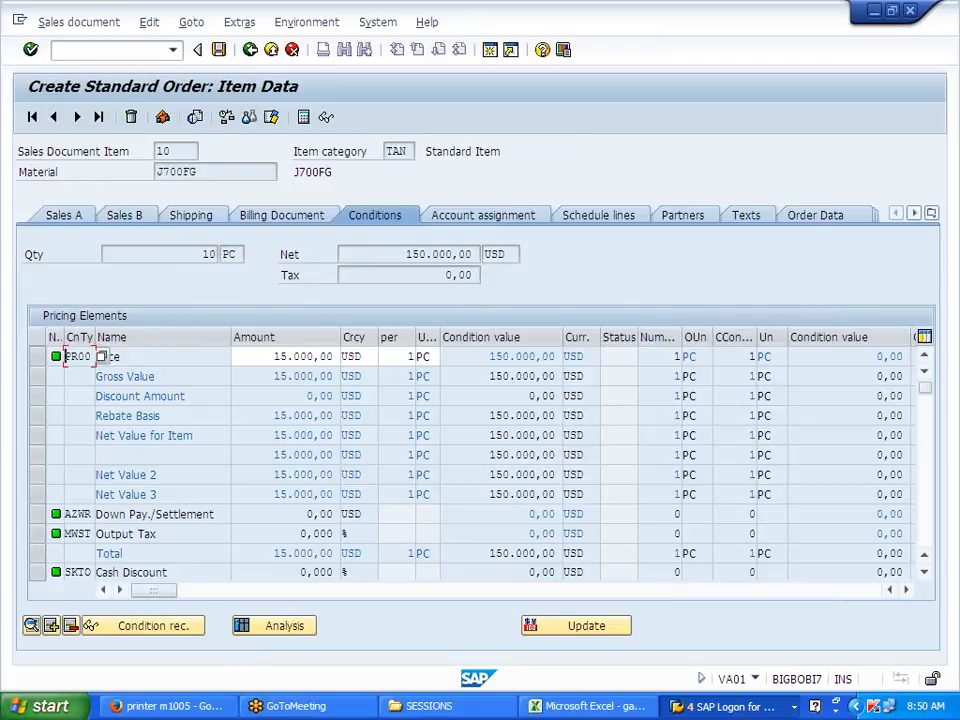
pyautogui.click(439, 358)
pyautogui.click(251, 54)
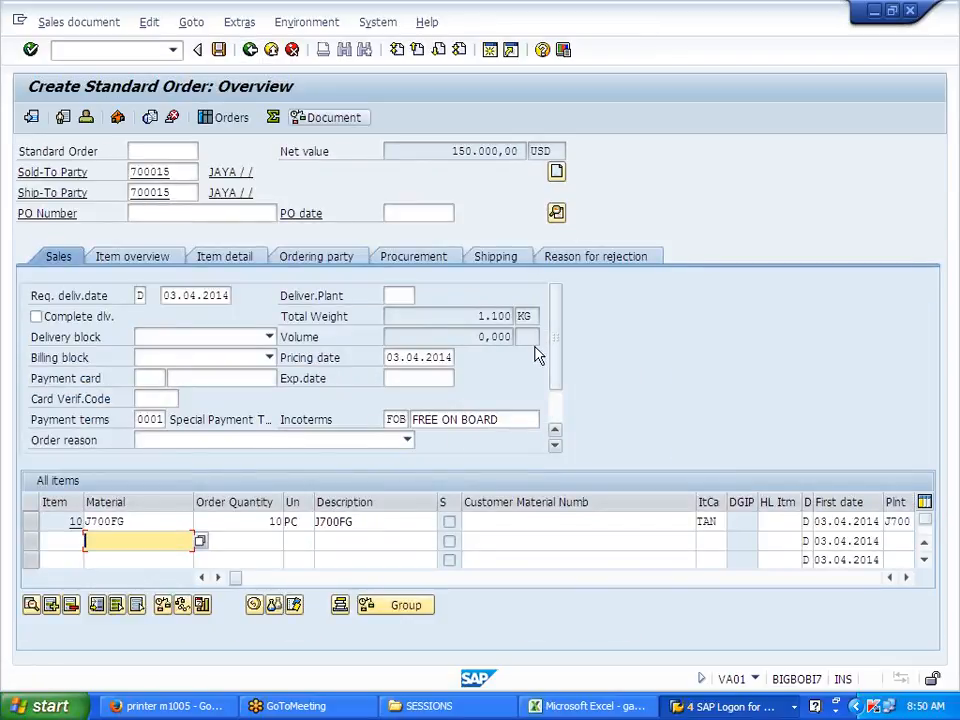
pyautogui.click(149, 22)
pyautogui.click(240, 255)
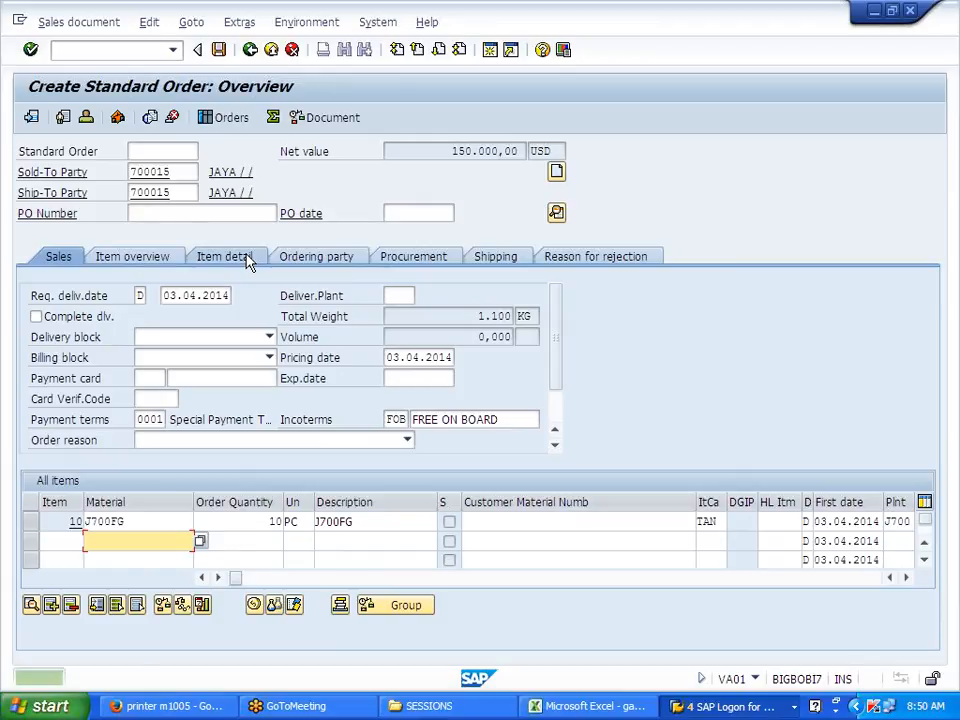
pyautogui.click(218, 49)
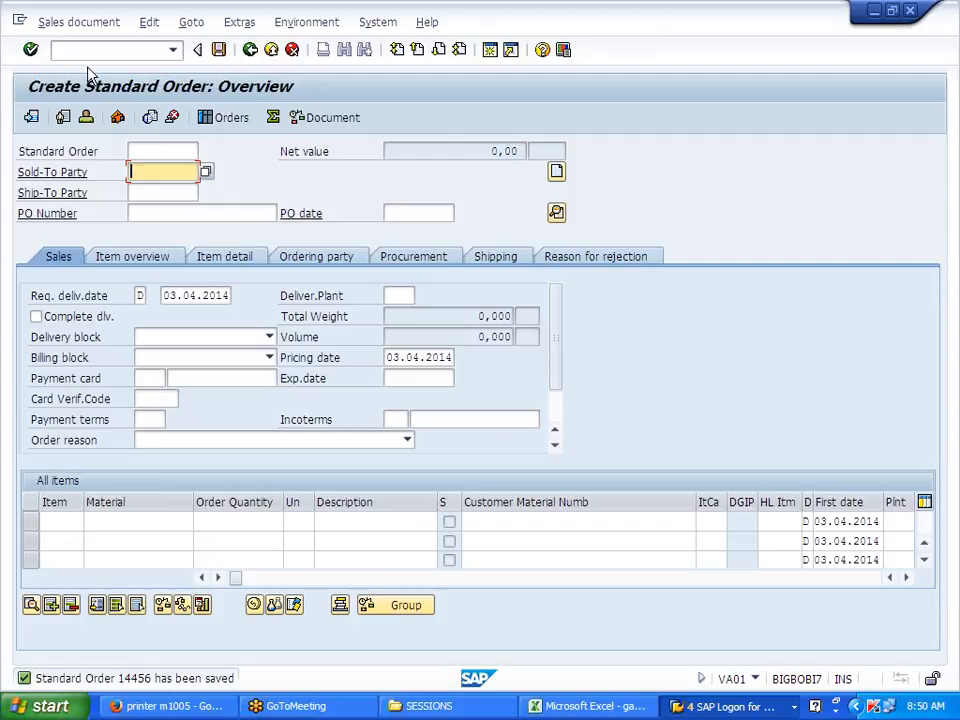
pyautogui.click(60, 22)
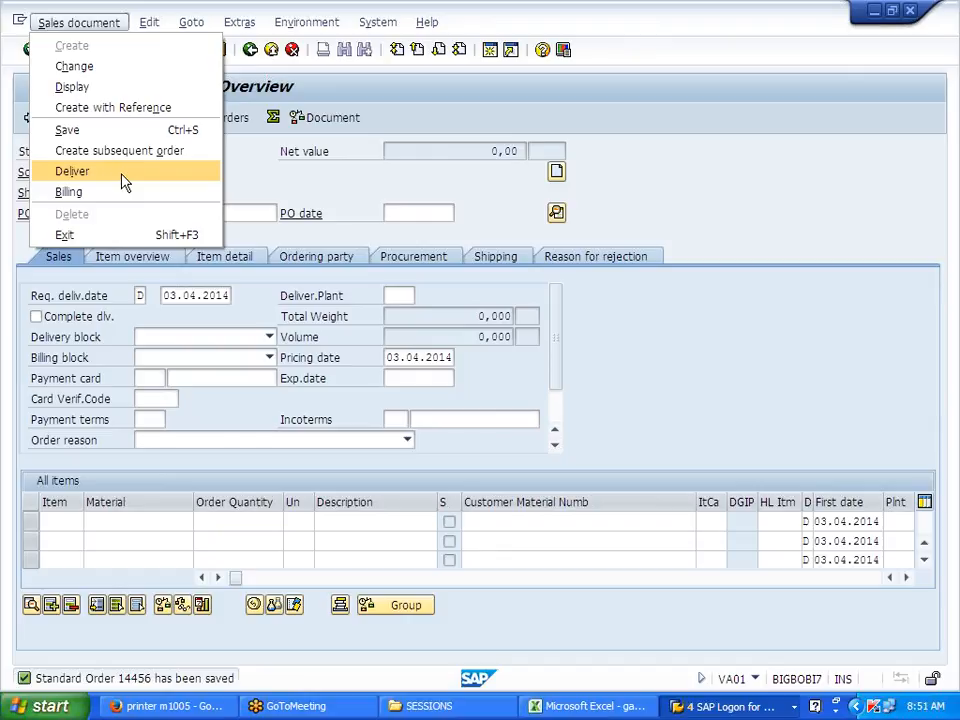
# Step: Deliver the saved order with picked quantity 10 for item 10 and post goods issue
pyautogui.click(72, 171)
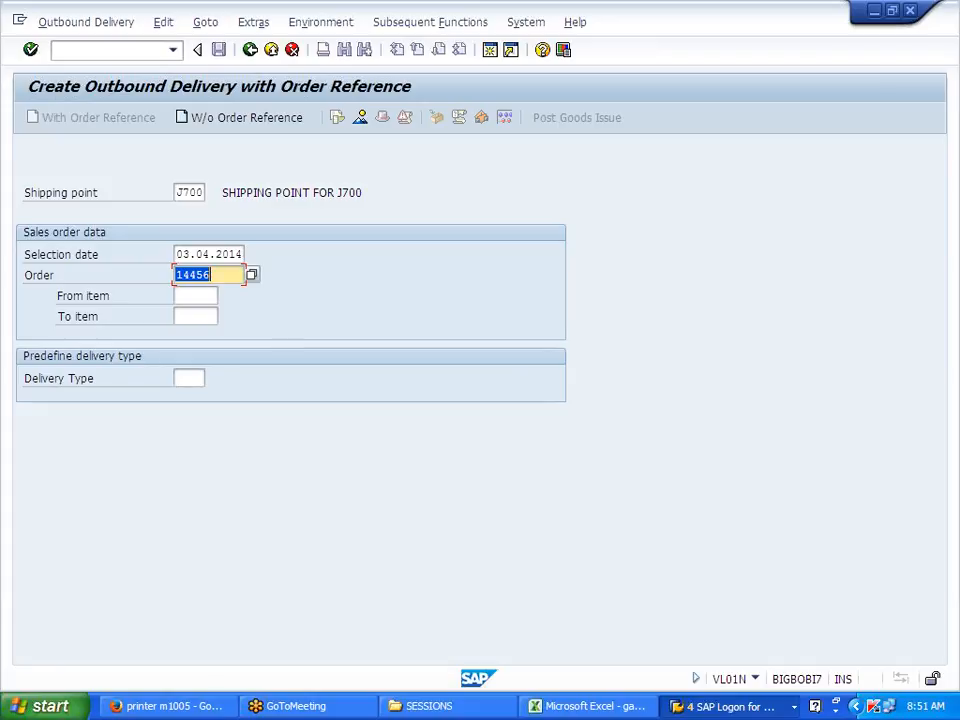
pyautogui.press('Return')
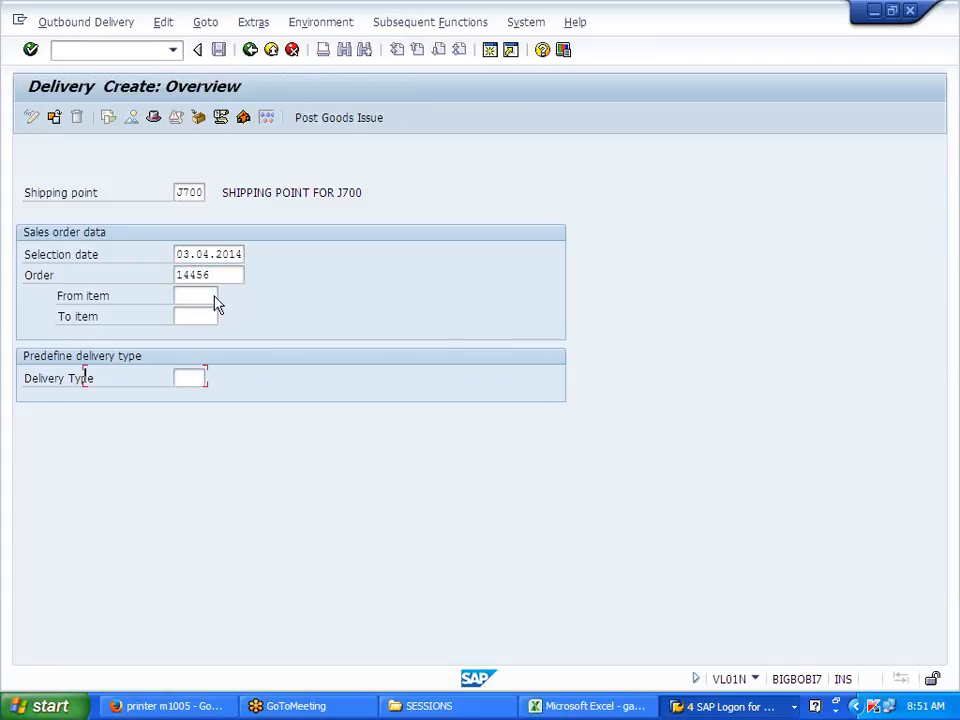
pyautogui.click(455, 357)
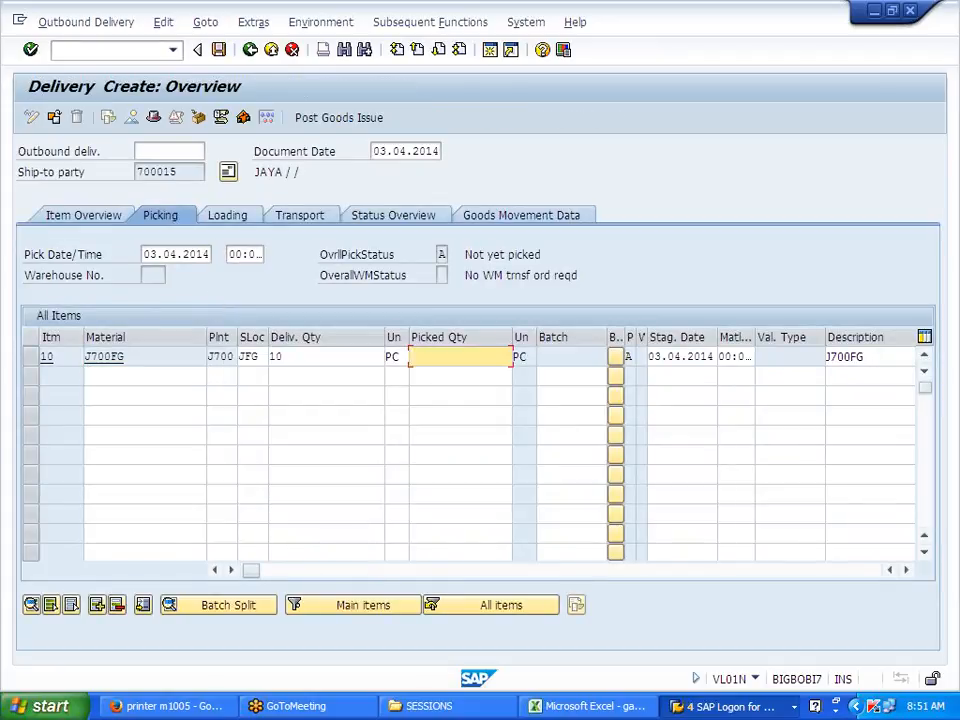
pyautogui.write('10')
pyautogui.press('Return')
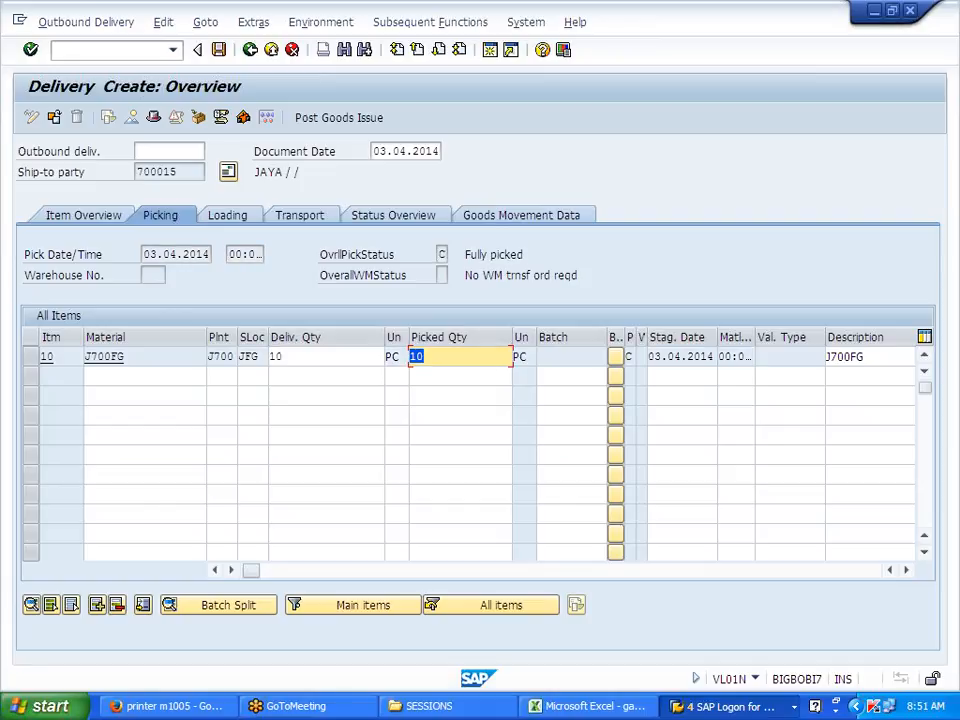
pyautogui.click(331, 118)
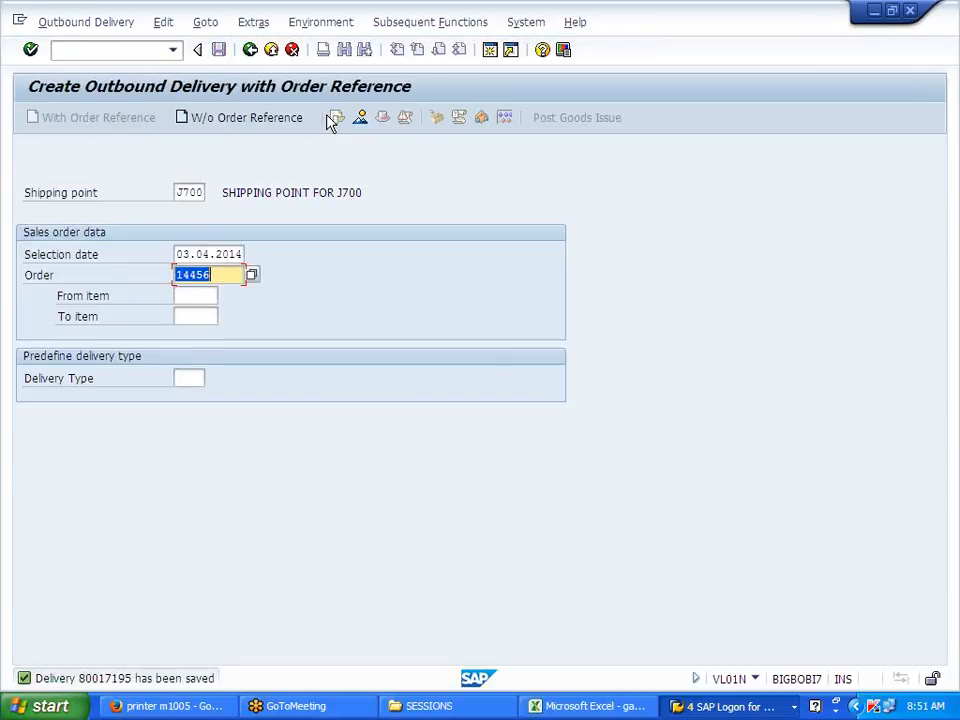
# Step: Display the saved outbound delivery's document flow and its goods-issue accounting document
pyautogui.click(74, 28)
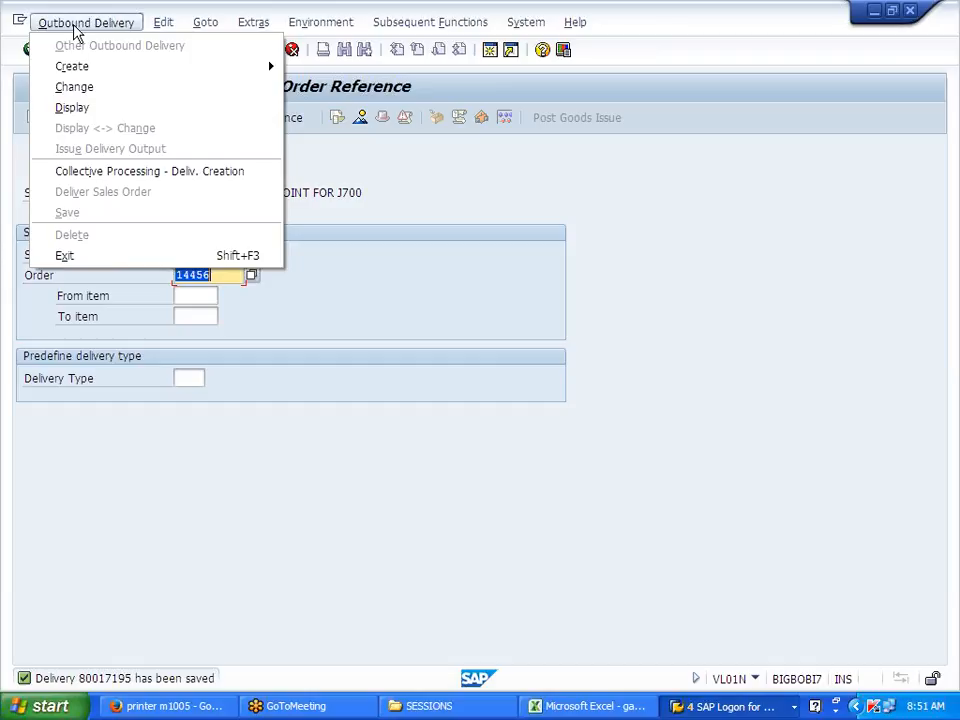
pyautogui.click(72, 107)
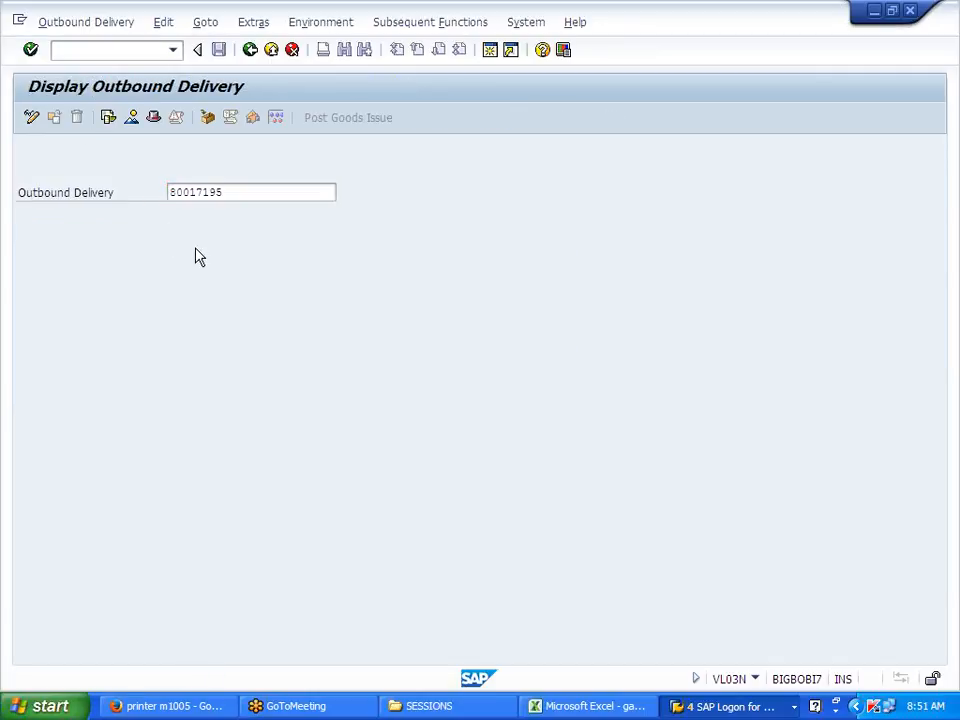
pyautogui.press('Return')
pyautogui.click(320, 22)
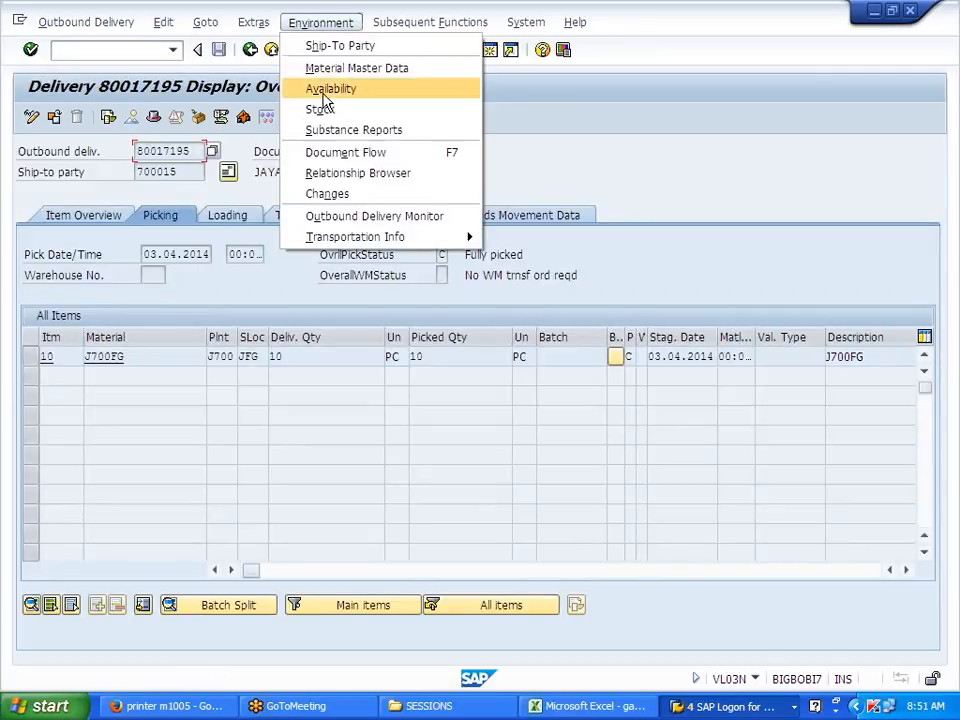
pyautogui.click(343, 152)
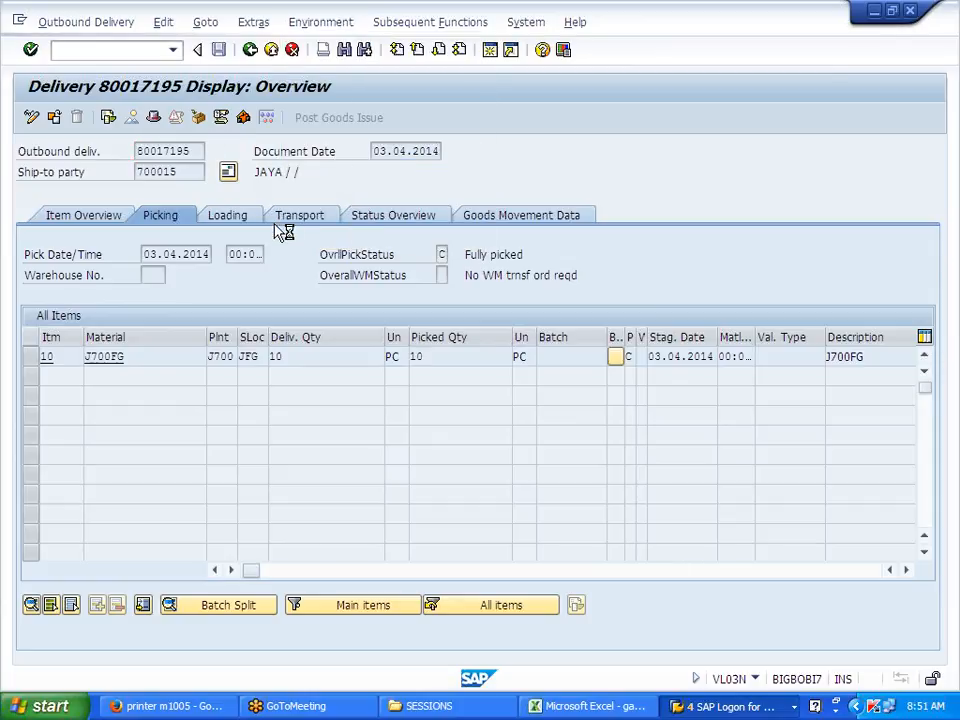
pyautogui.click(200, 279)
pyautogui.click(228, 128)
pyautogui.click(333, 125)
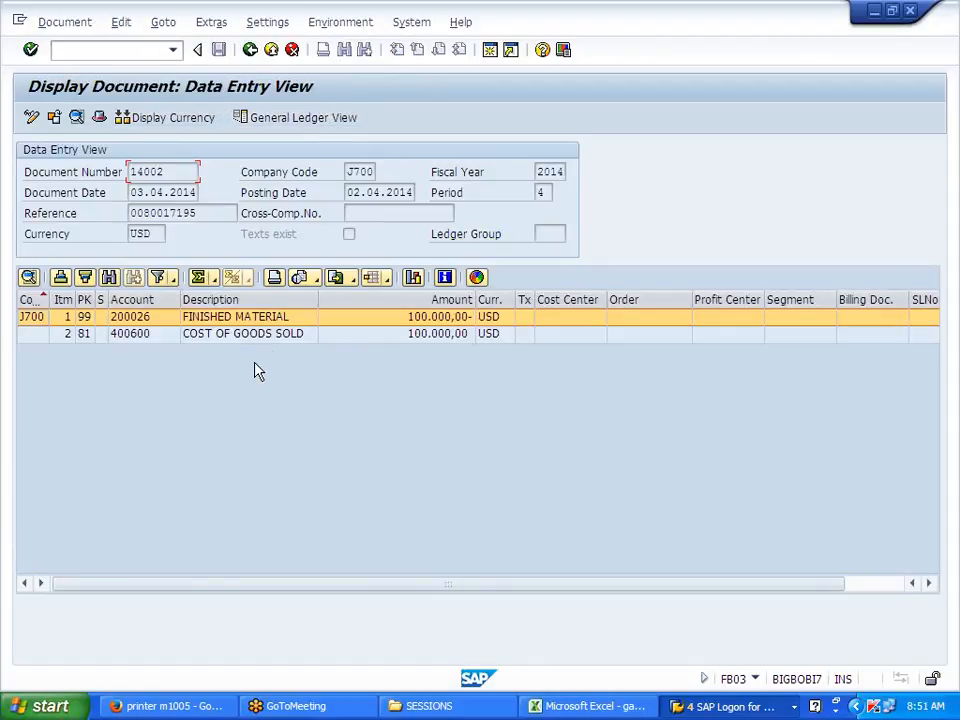
# Step: Back out to the start and begin billing creation with /NVF01
pyautogui.click(252, 52)
pyautogui.click(252, 52)
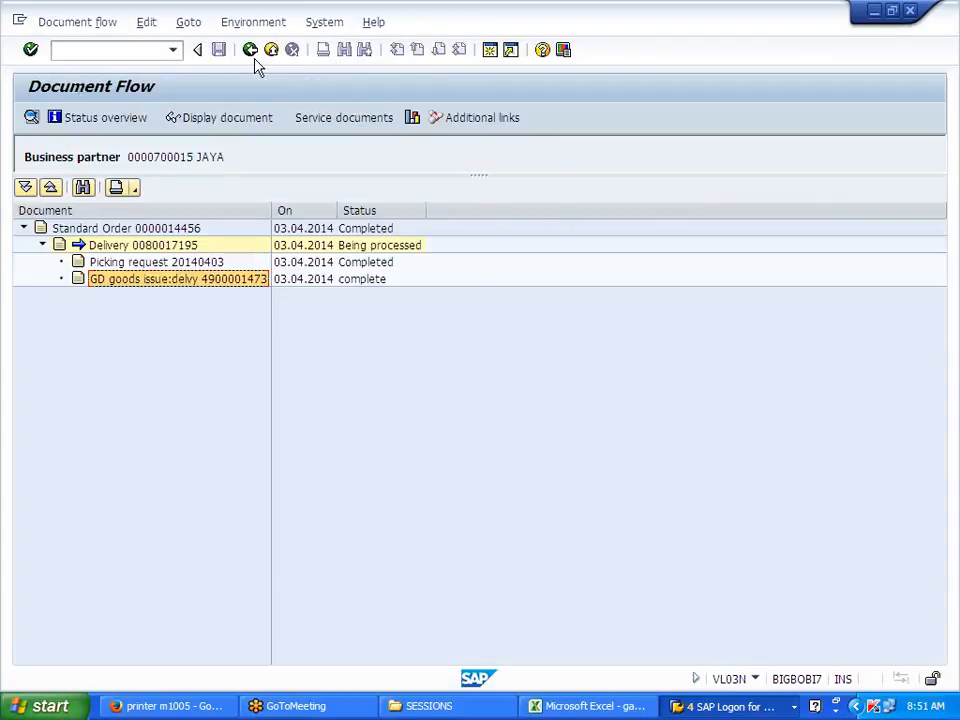
pyautogui.click(252, 52)
pyautogui.click(252, 52)
pyautogui.click(170, 192)
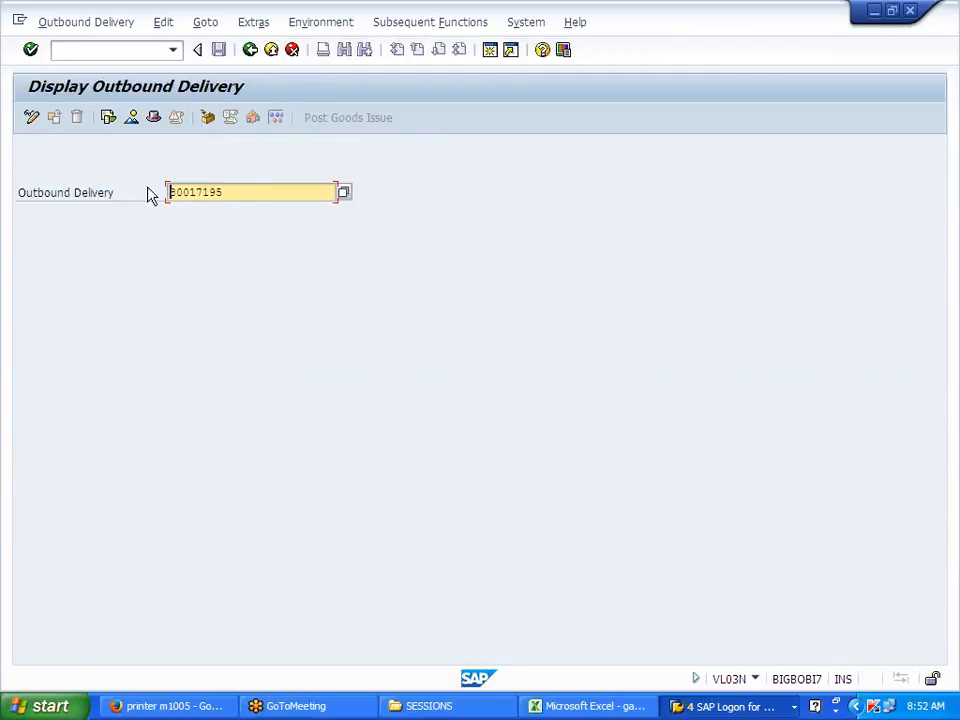
pyautogui.click(115, 50)
pyautogui.write('/NVF01')
pyautogui.press('Return')
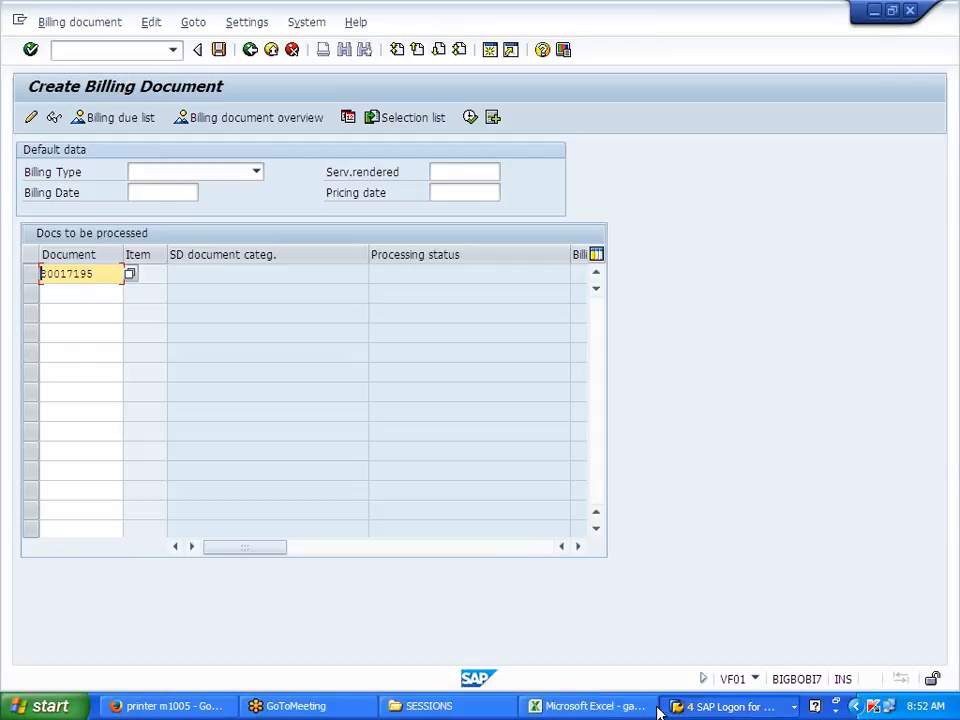
# Step: Paste the delivery number into cell H88 of the Excel notes
pyautogui.click(592, 706)
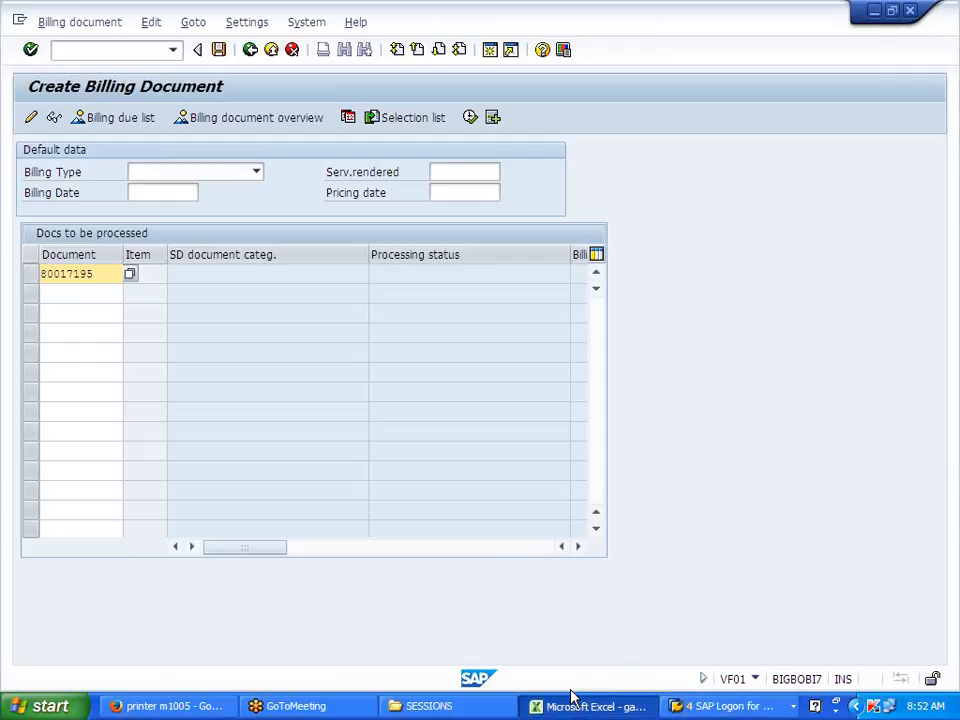
pyautogui.click(447, 349)
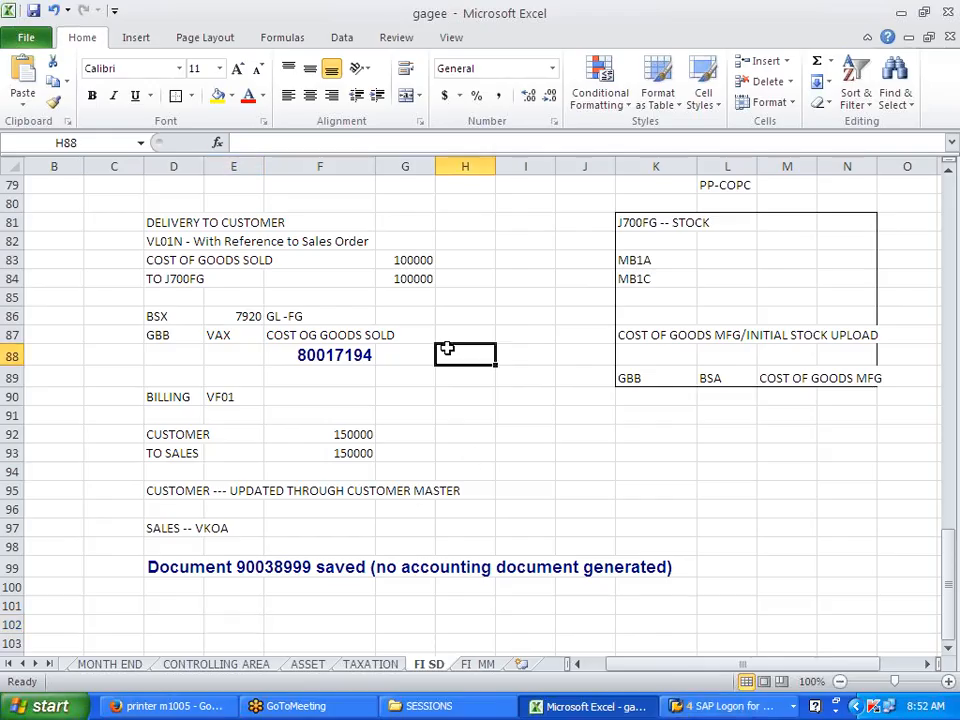
pyautogui.write('80017195')
pyautogui.click(520, 466)
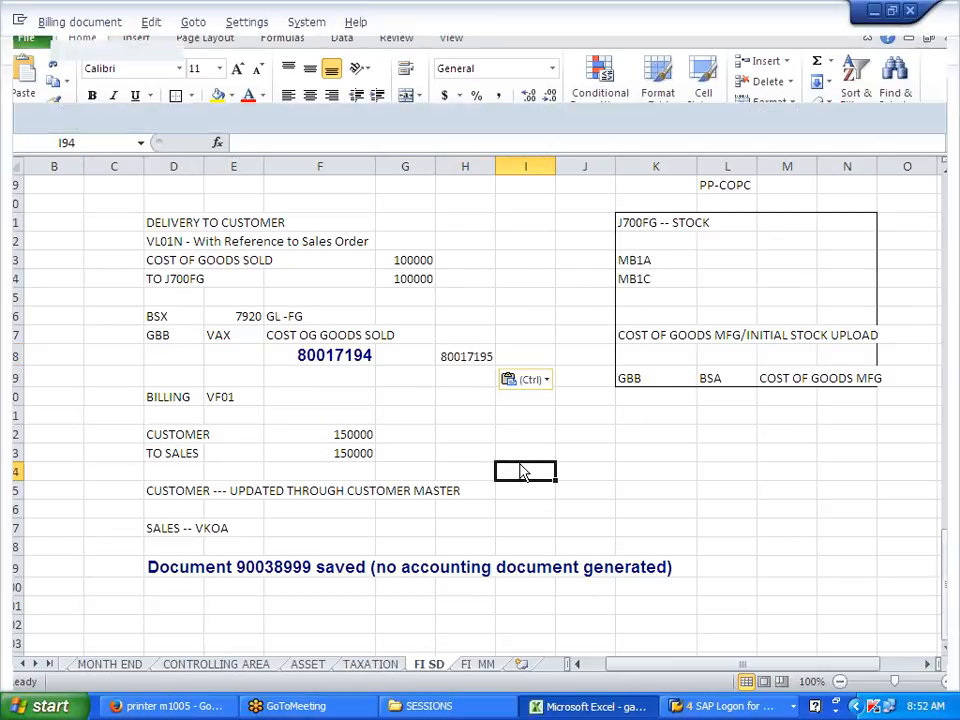
# Step: Create and save the billing document for the delivery in VF01
pyautogui.hotkey('alt', 'Tab')
pyautogui.press('Return')
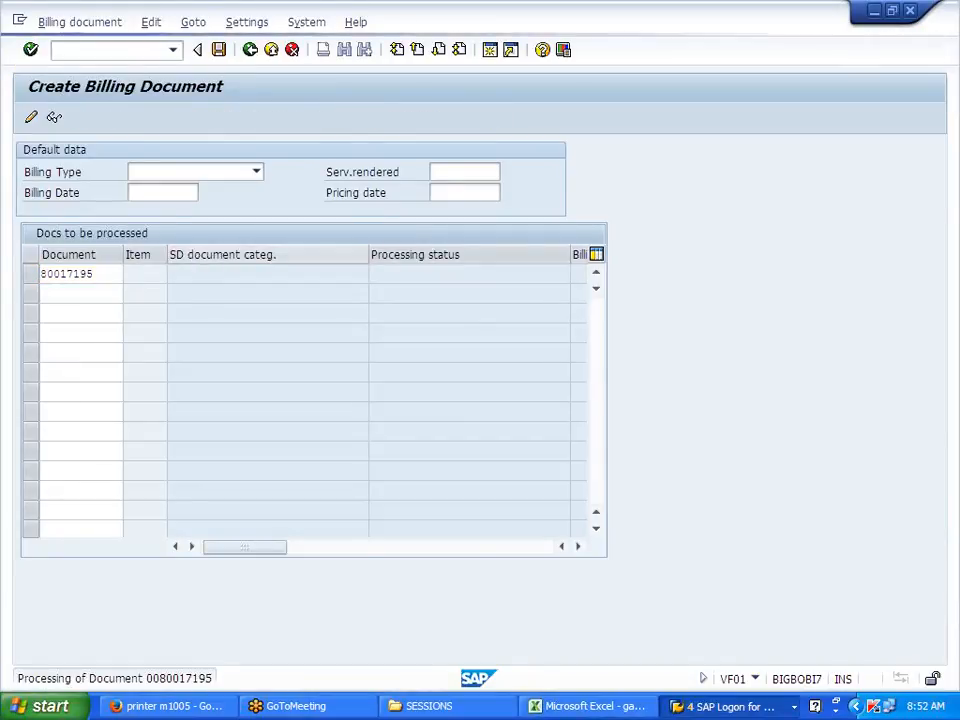
pyautogui.click(222, 50)
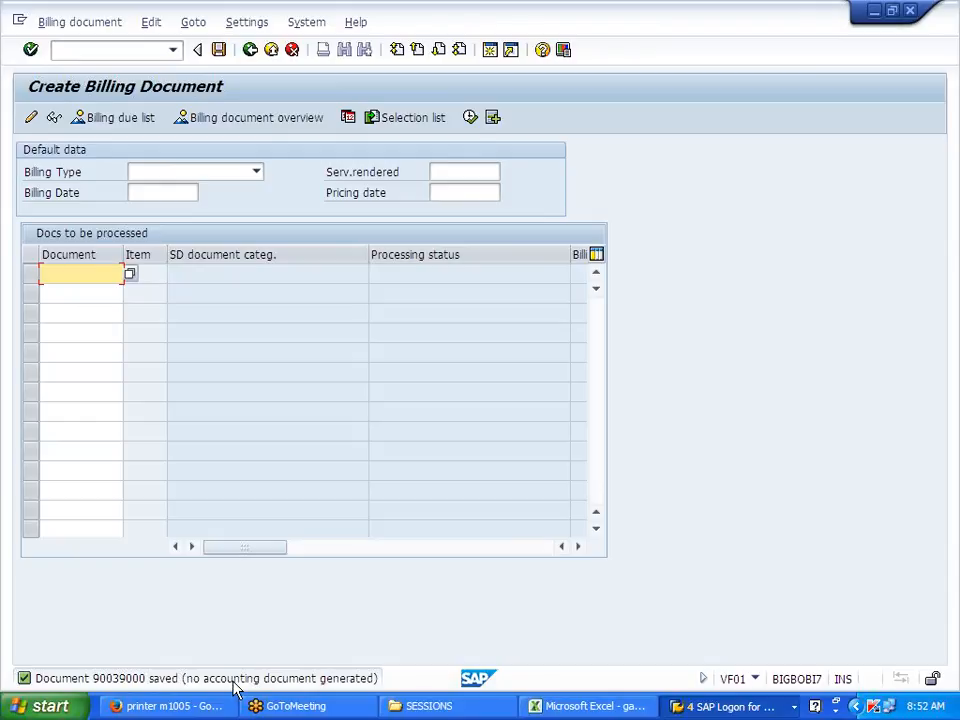
# Step: Copy the new billing document number into Excel cell F101
pyautogui.click(142, 682)
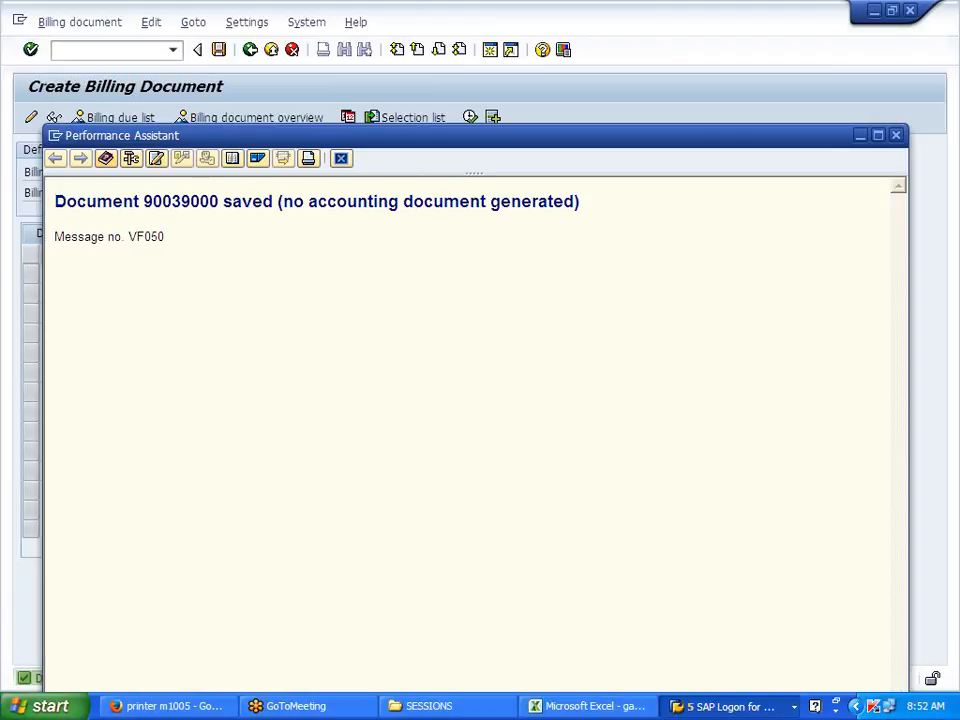
pyautogui.moveTo(143, 201); pyautogui.dragTo(218, 201)
pyautogui.rightClick(208, 203)
pyautogui.click(240, 236)
pyautogui.click(341, 160)
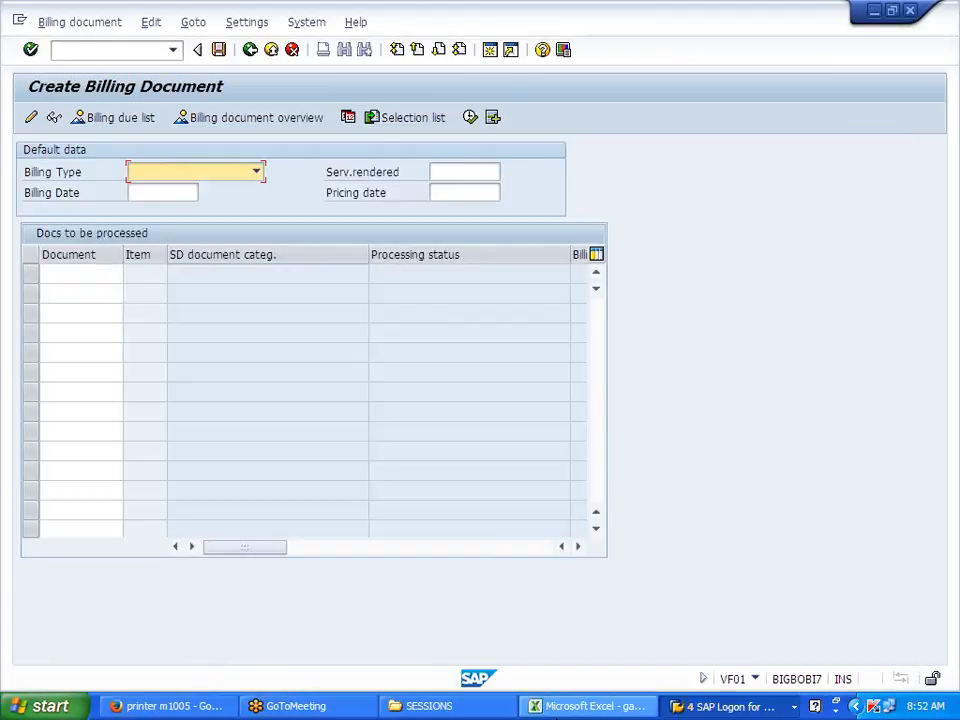
pyautogui.hotkey('alt', 'Tab')
pyautogui.click(304, 613)
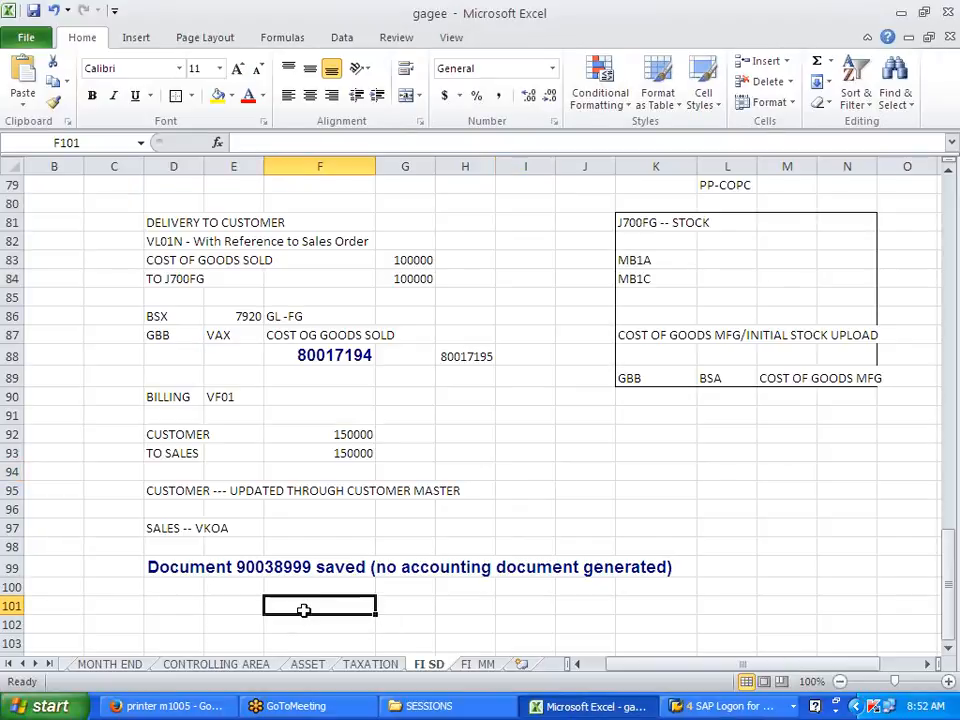
pyautogui.hotkey('ctrl', 'v')
pyautogui.hotkey('alt', 'Tab')
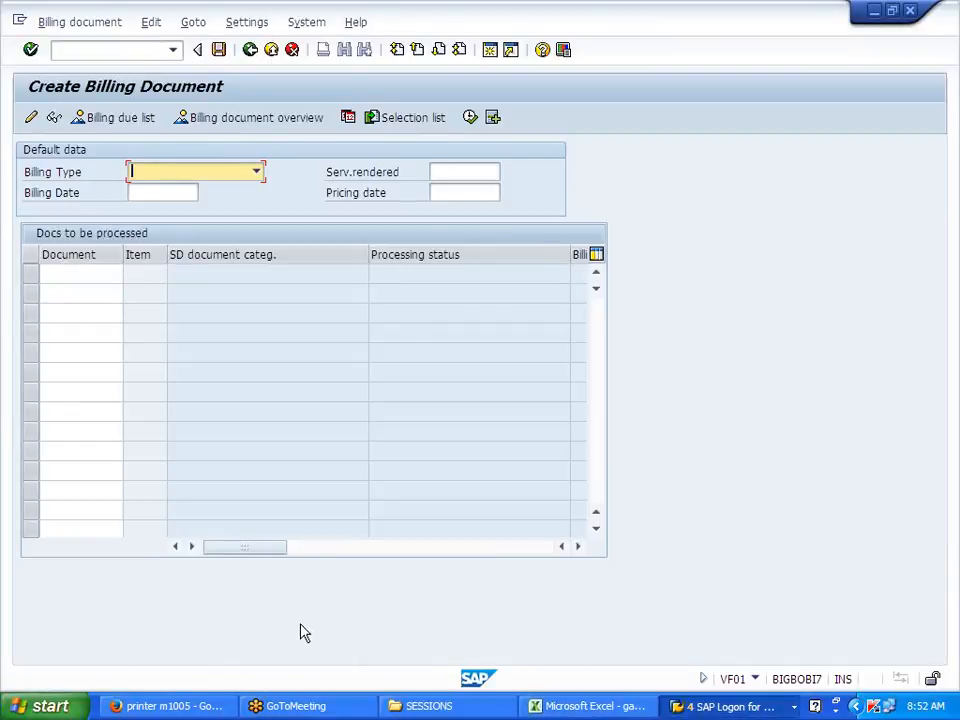
pyautogui.click(96, 25)
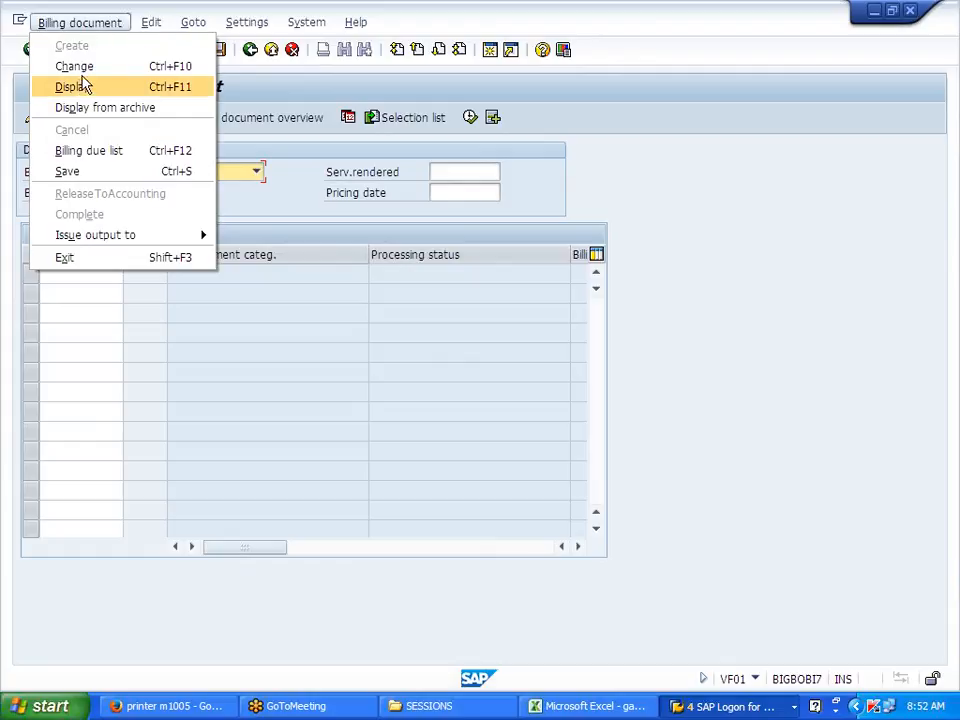
# Step: Open billing document 90039000 for change and copy U0 from the J700 tax error explanation
pyautogui.click(88, 67)
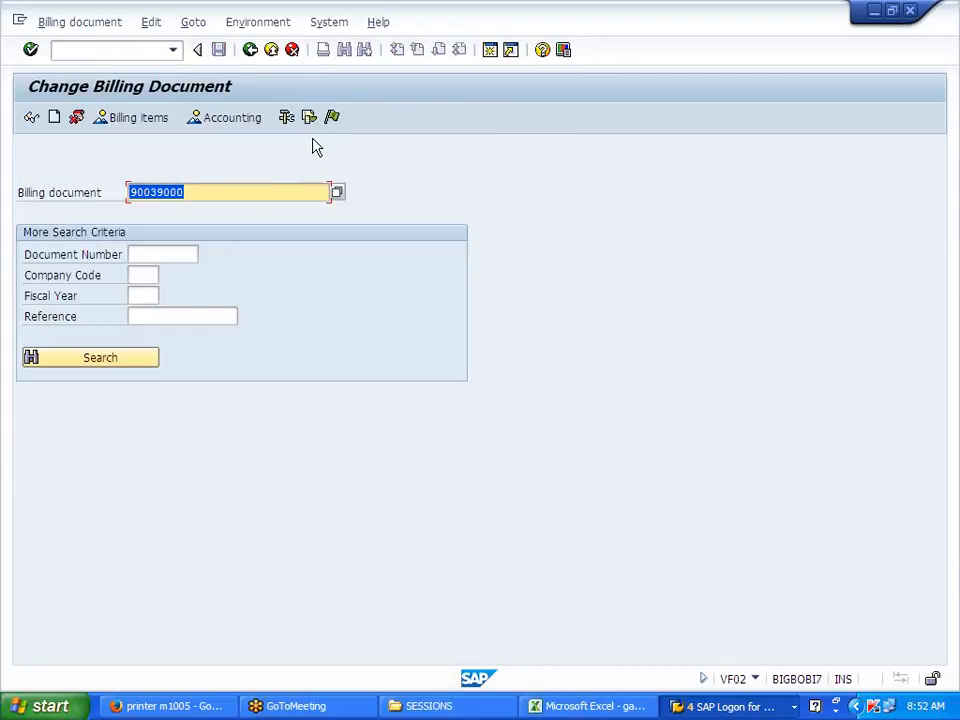
pyautogui.press('Return')
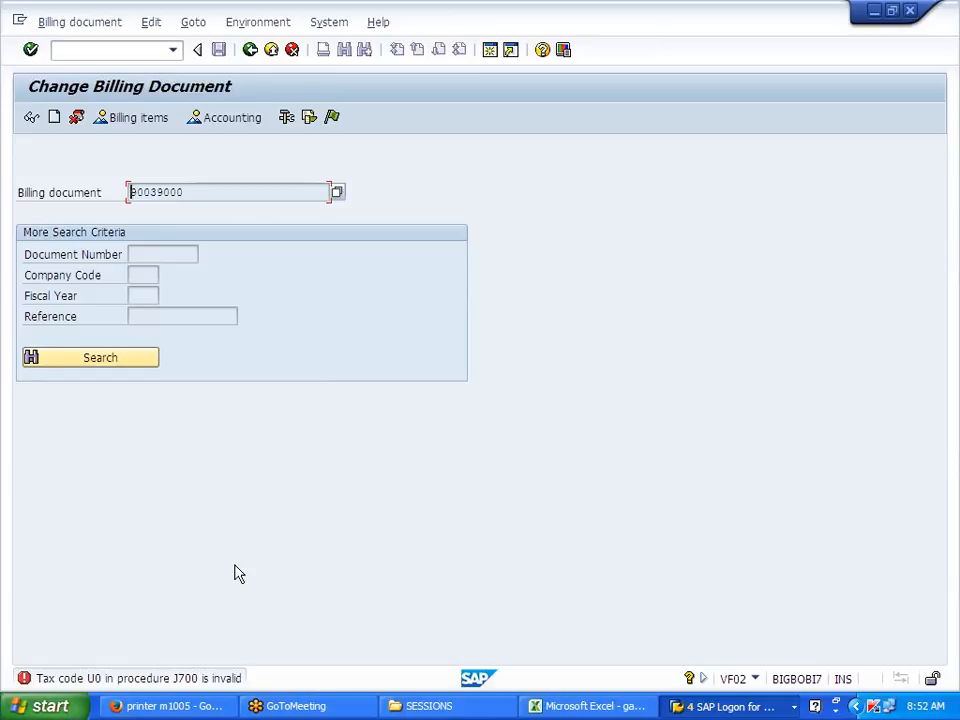
pyautogui.click(212, 680)
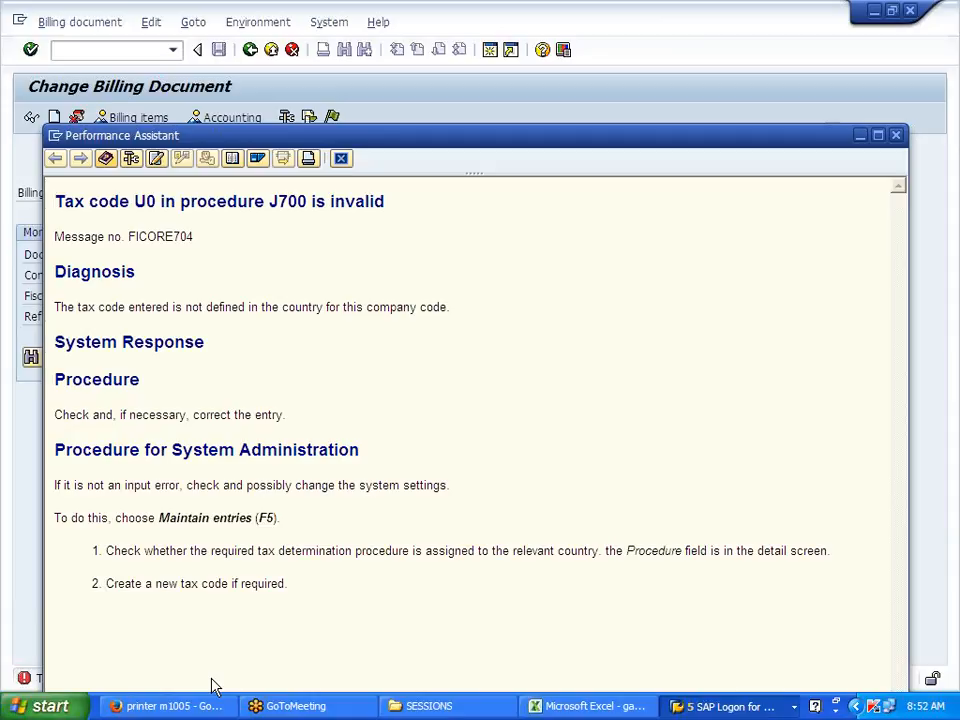
pyautogui.doubleClick(141, 202)
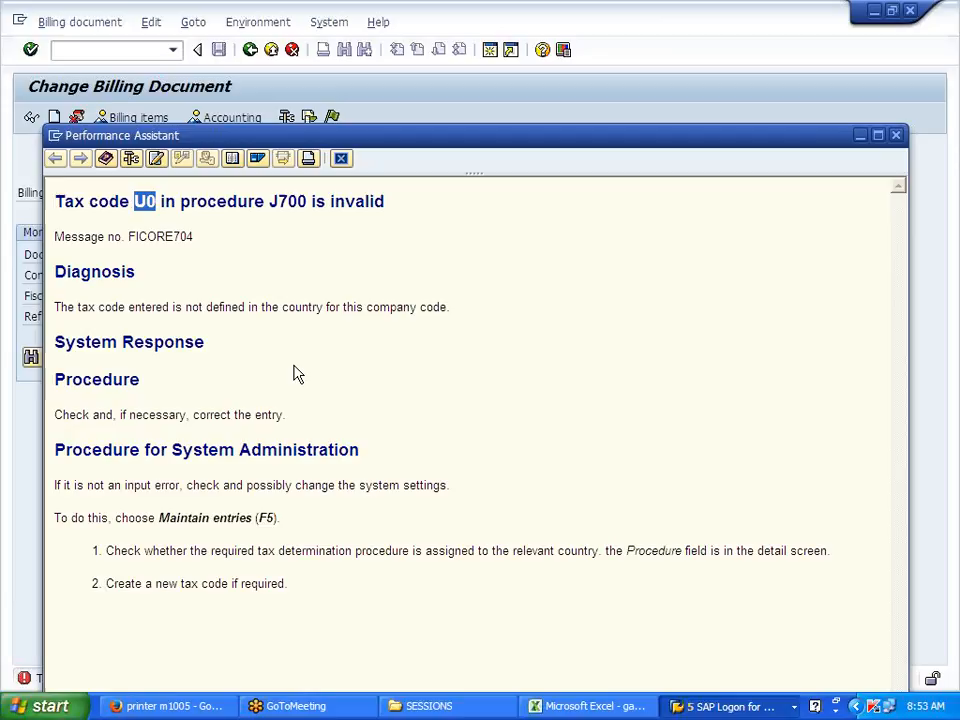
pyautogui.rightClick(145, 205)
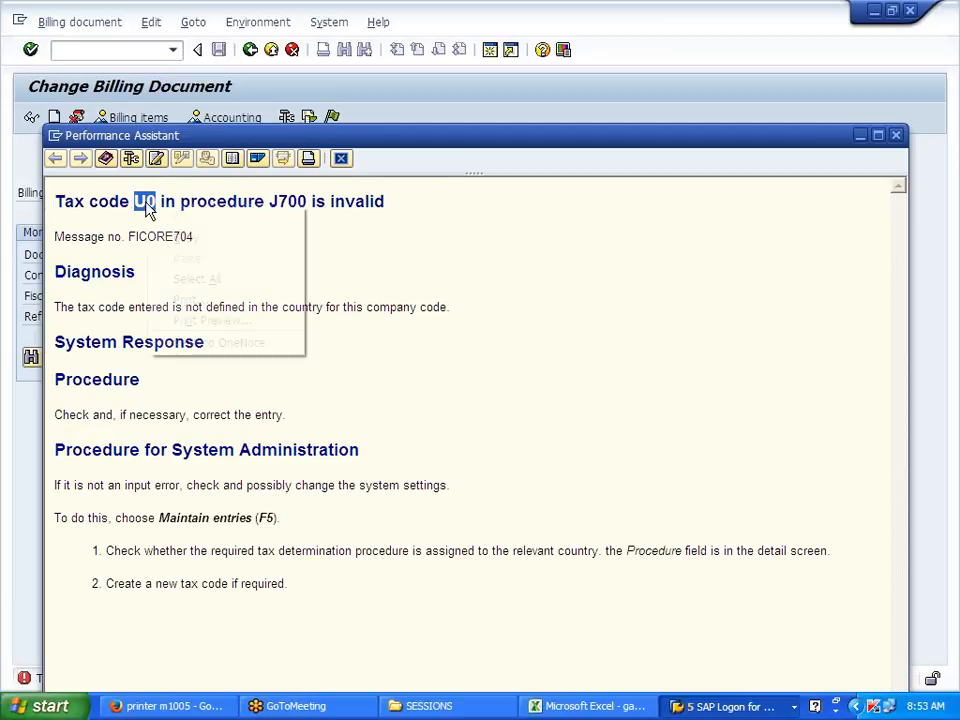
pyautogui.click(185, 238)
pyautogui.click(340, 159)
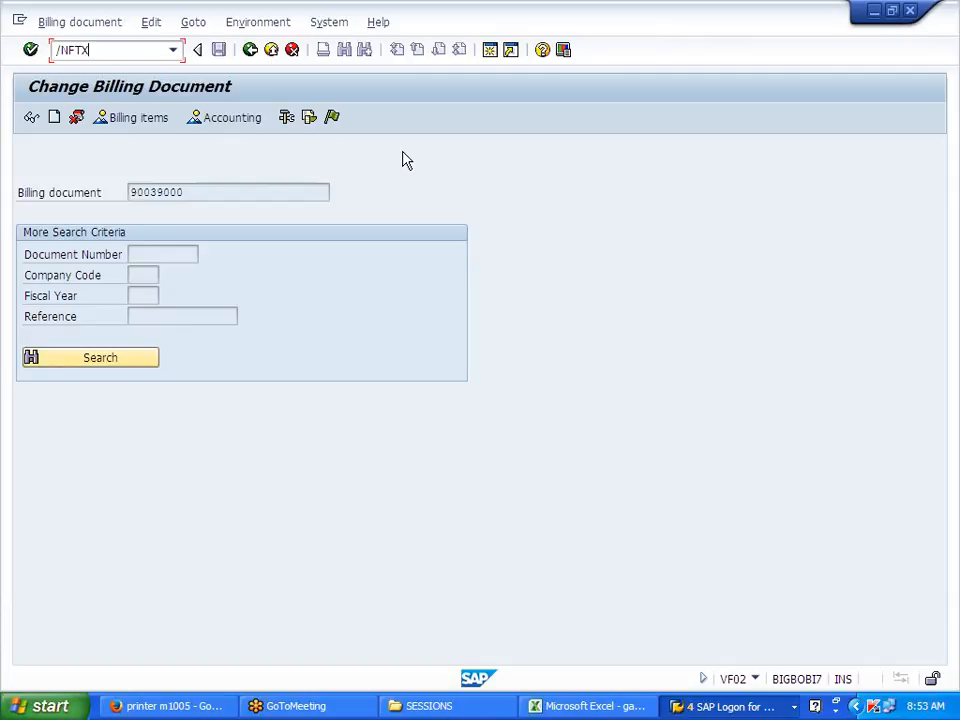
# Step: Start tax code U0 for country US, jurisdiction NY0000000, valid from 01012014
pyautogui.press('Return')
pyautogui.write('US')
pyautogui.press('Return')
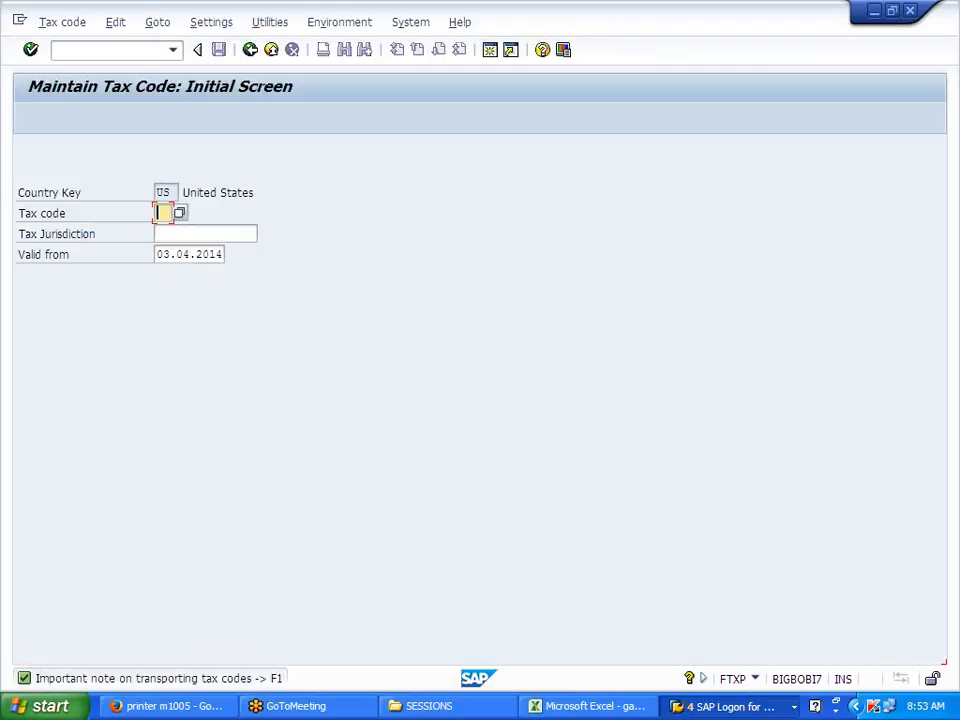
pyautogui.write('U0')
pyautogui.press('Tab')
pyautogui.click(163, 233)
pyautogui.click(185, 251)
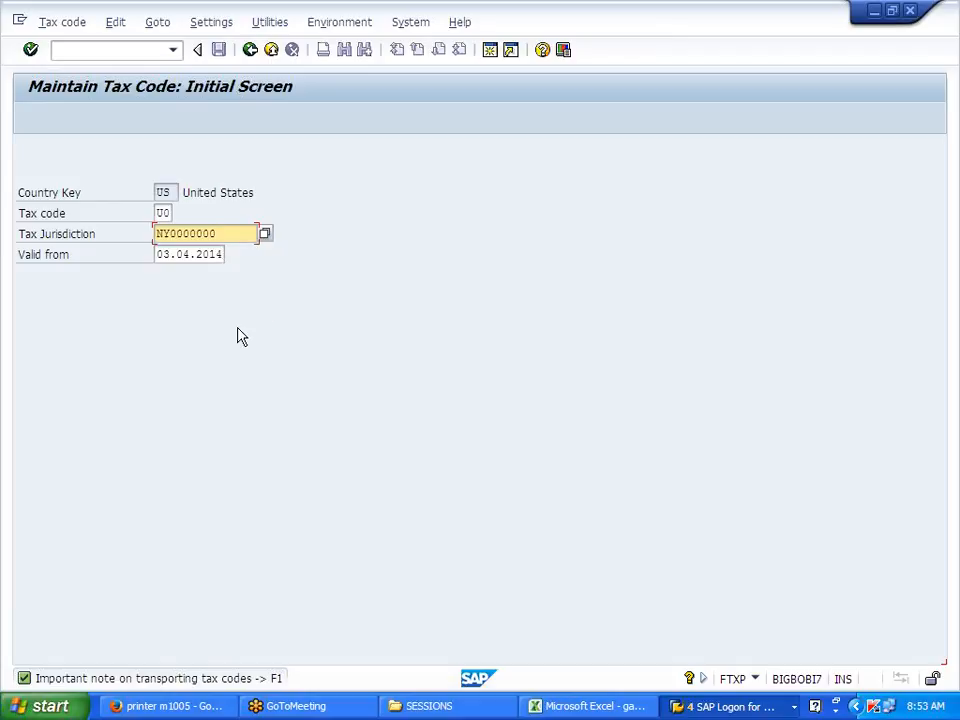
pyautogui.press('Tab')
pyautogui.write('01012014')
pyautogui.press('Return')
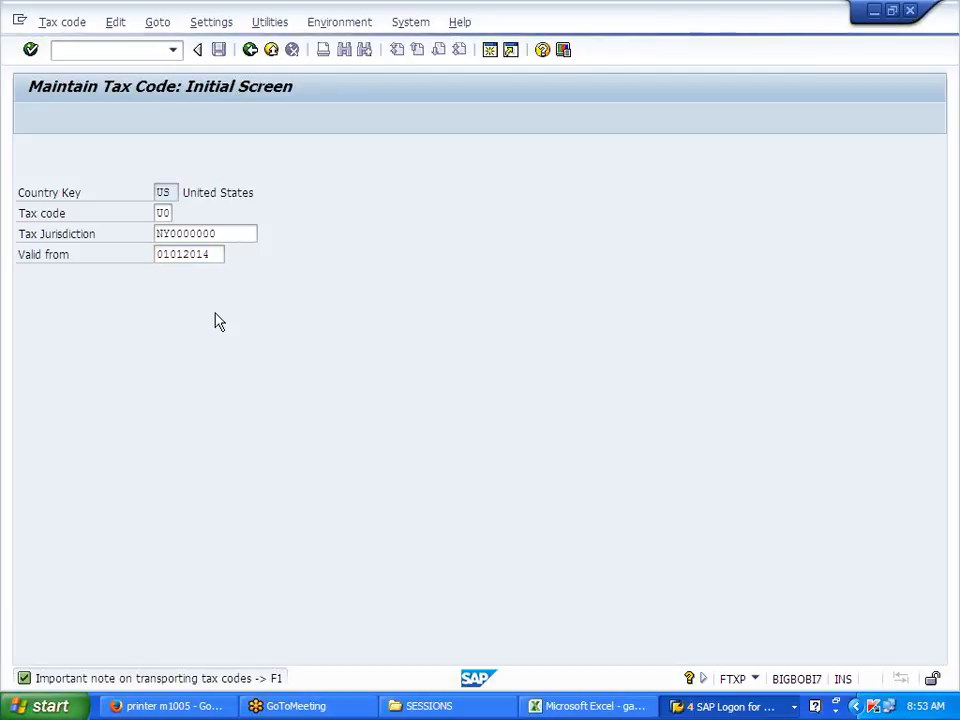
# Step: Describe U0 as 'TAX OUTPUT - J700 - STATE LVL', output tax, 0% state rate, and save
pyautogui.click(238, 346)
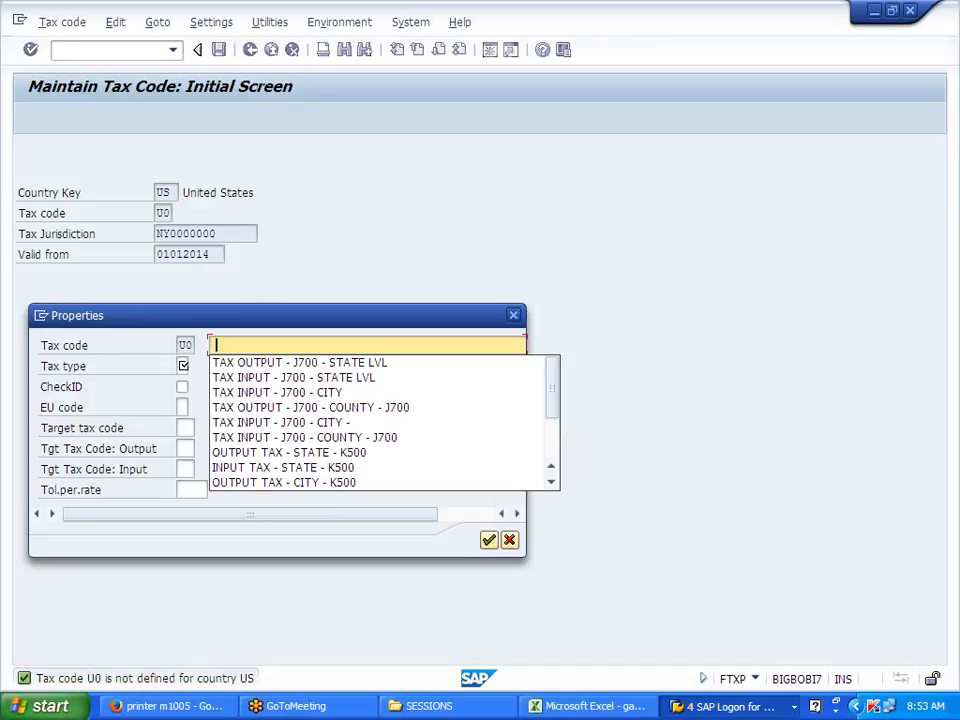
pyautogui.click(245, 363)
pyautogui.click(183, 366)
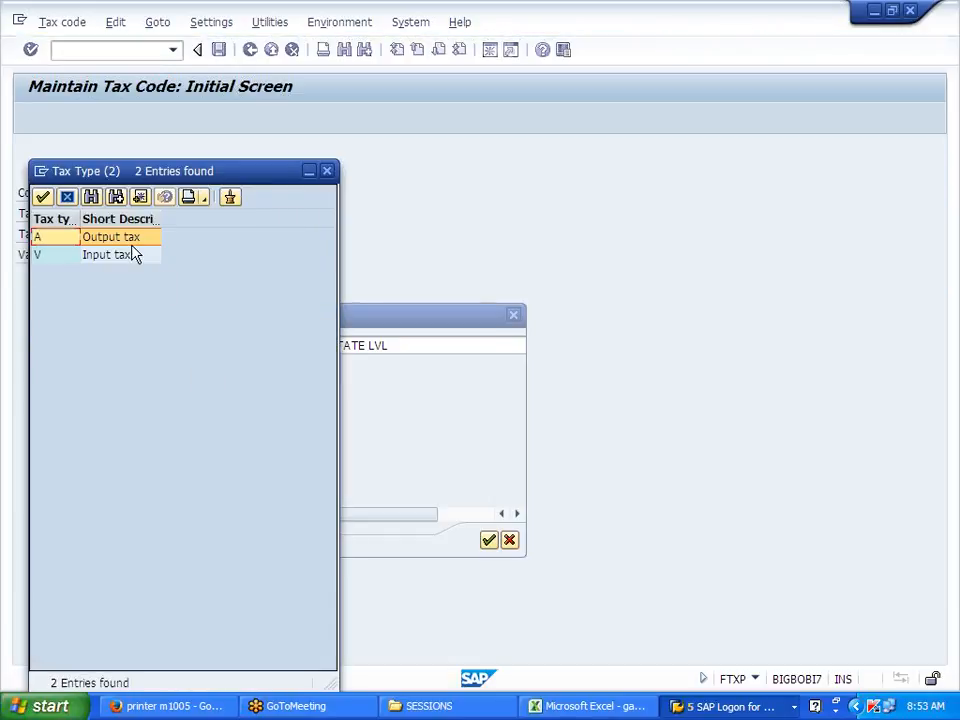
pyautogui.doubleClick(116, 238)
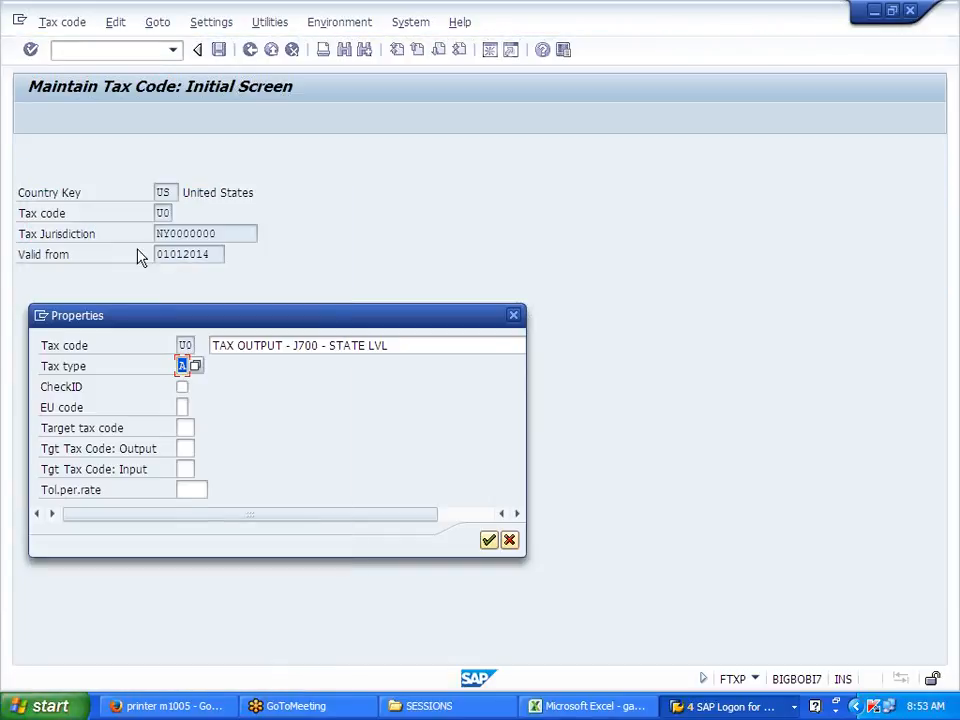
pyautogui.click(490, 541)
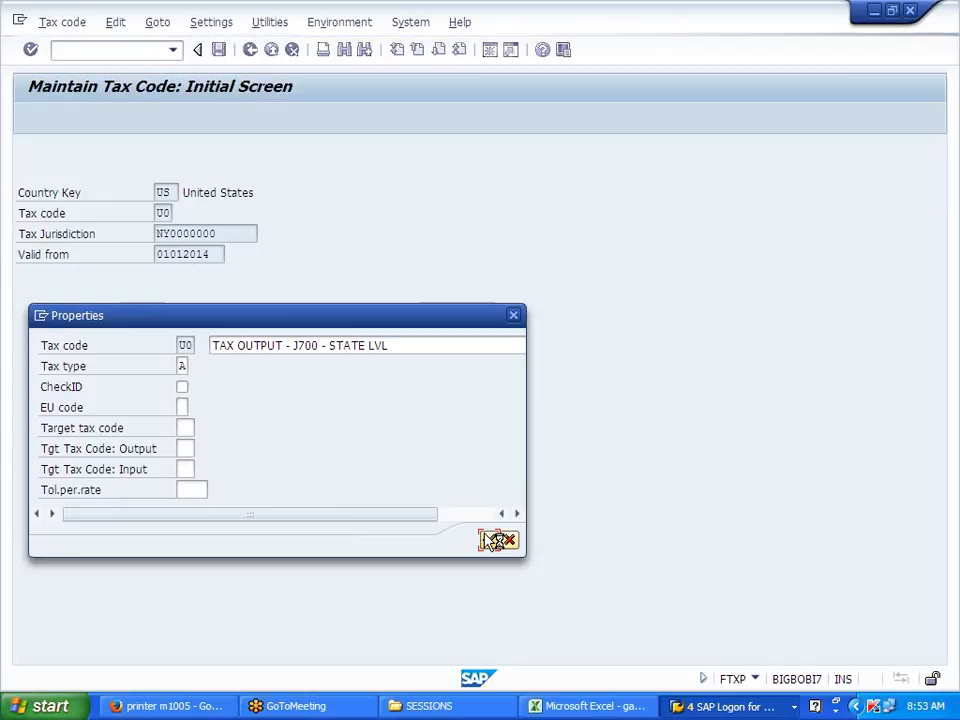
pyautogui.click(490, 541)
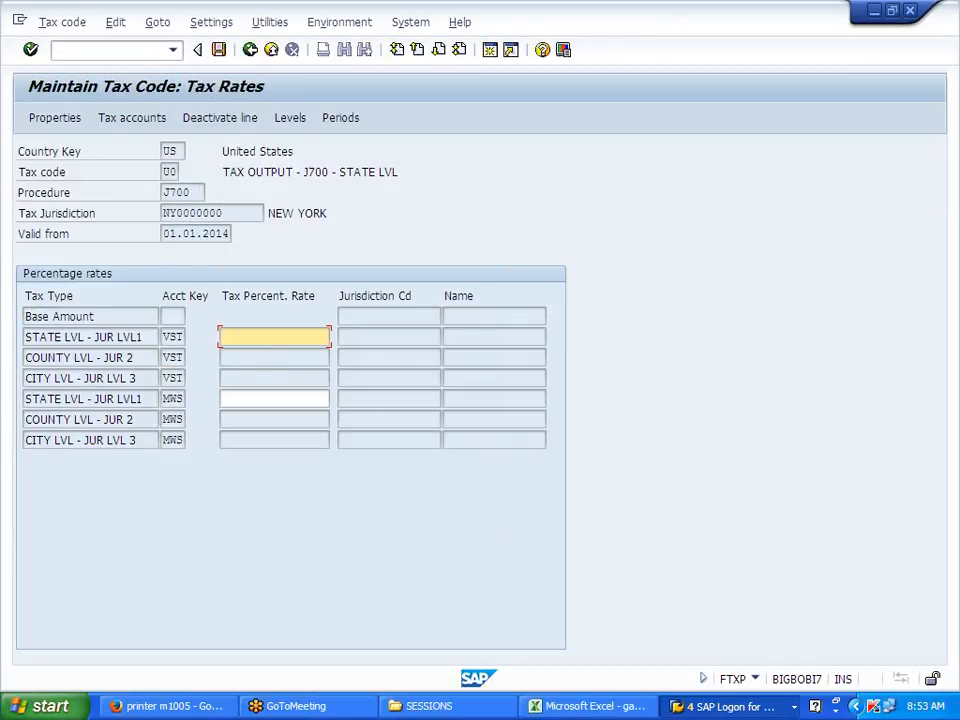
pyautogui.click(268, 399)
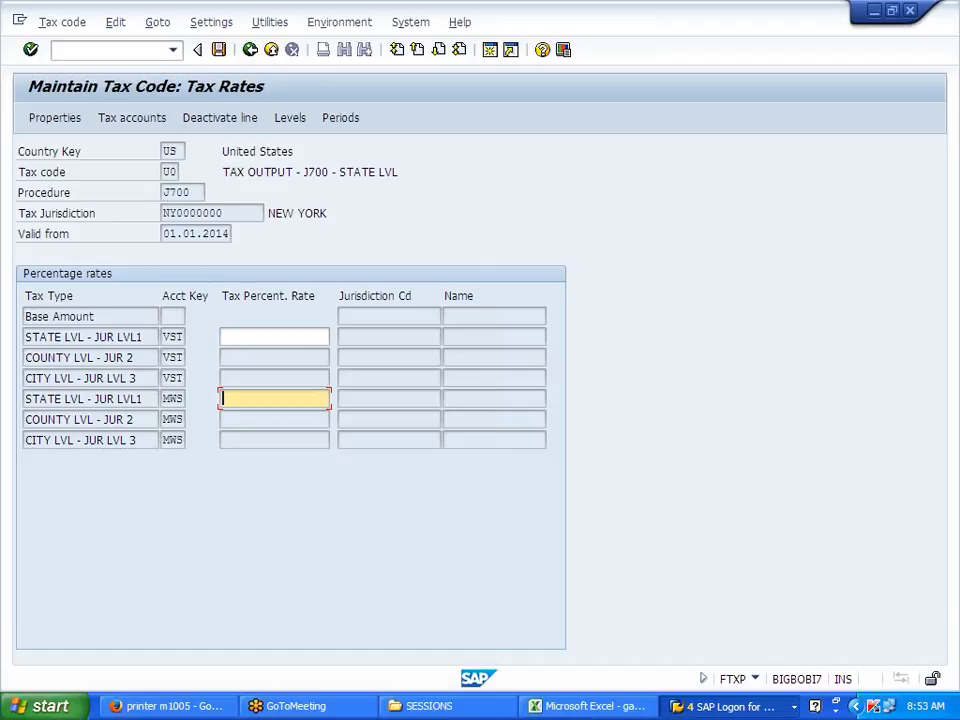
pyautogui.write('0')
pyautogui.press('Return')
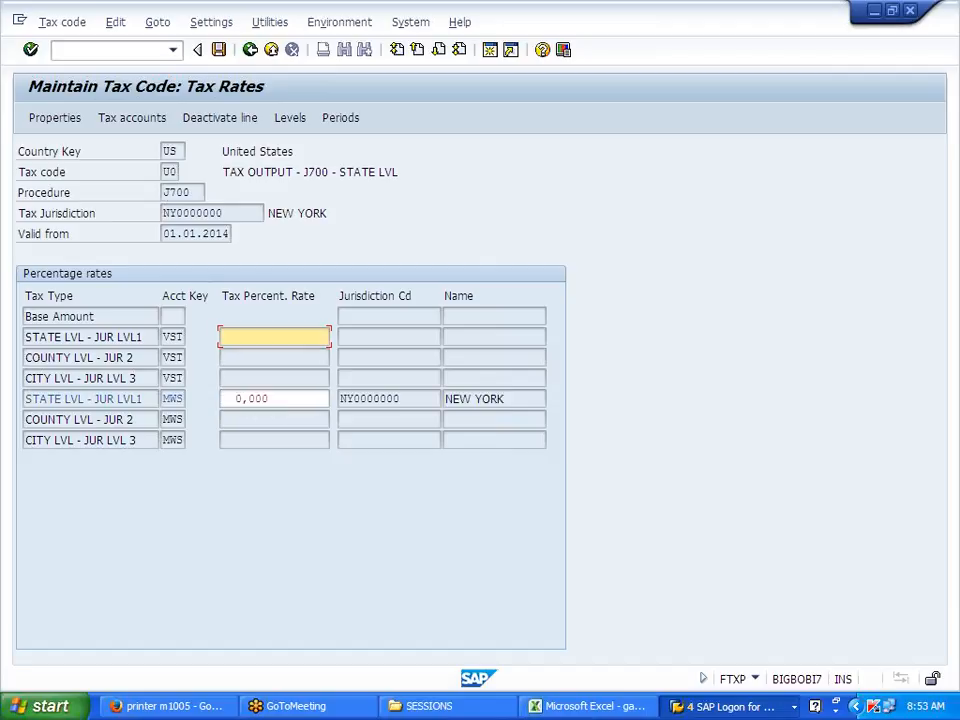
pyautogui.click(220, 52)
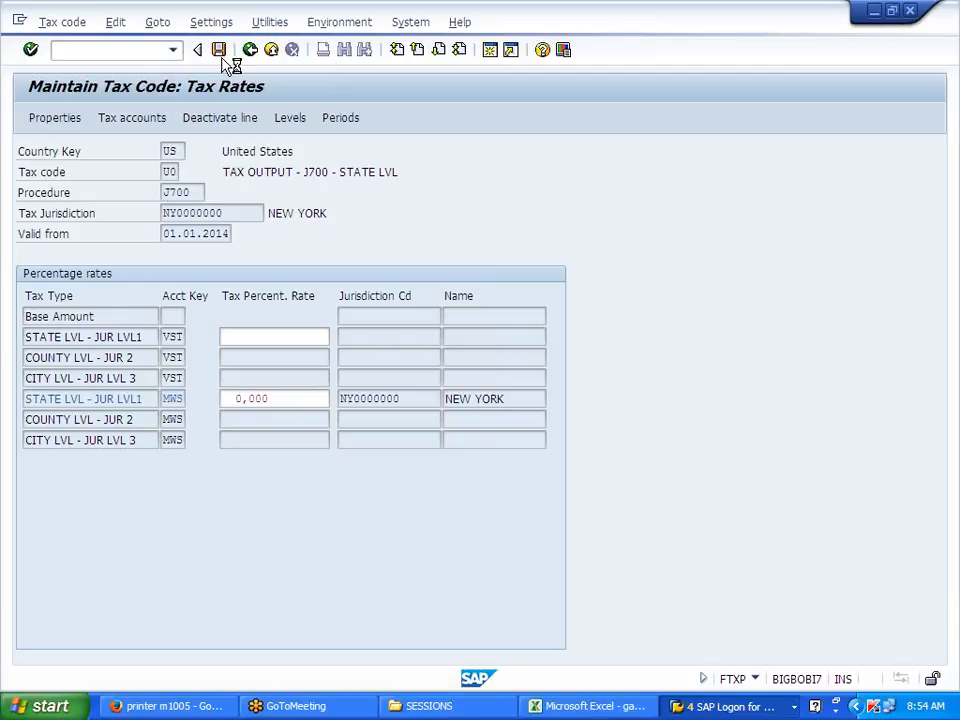
# Step: Leave tax code maintenance and switch to the SAP Easy Access session
pyautogui.click(251, 56)
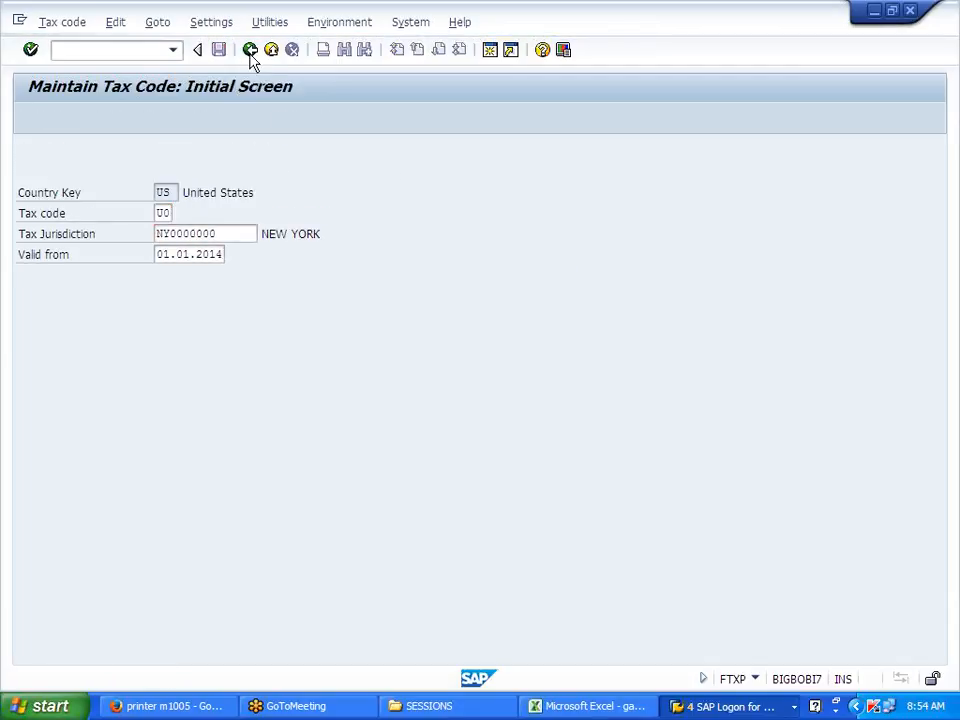
pyautogui.click(645, 707)
pyautogui.click(697, 705)
pyautogui.click(697, 705)
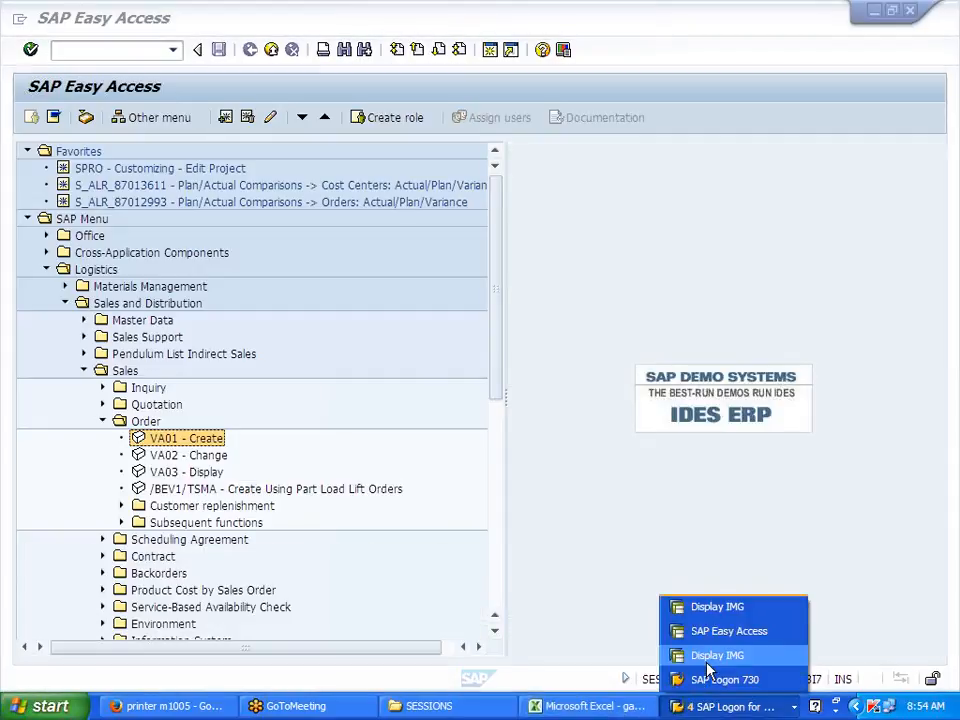
pyautogui.click(703, 617)
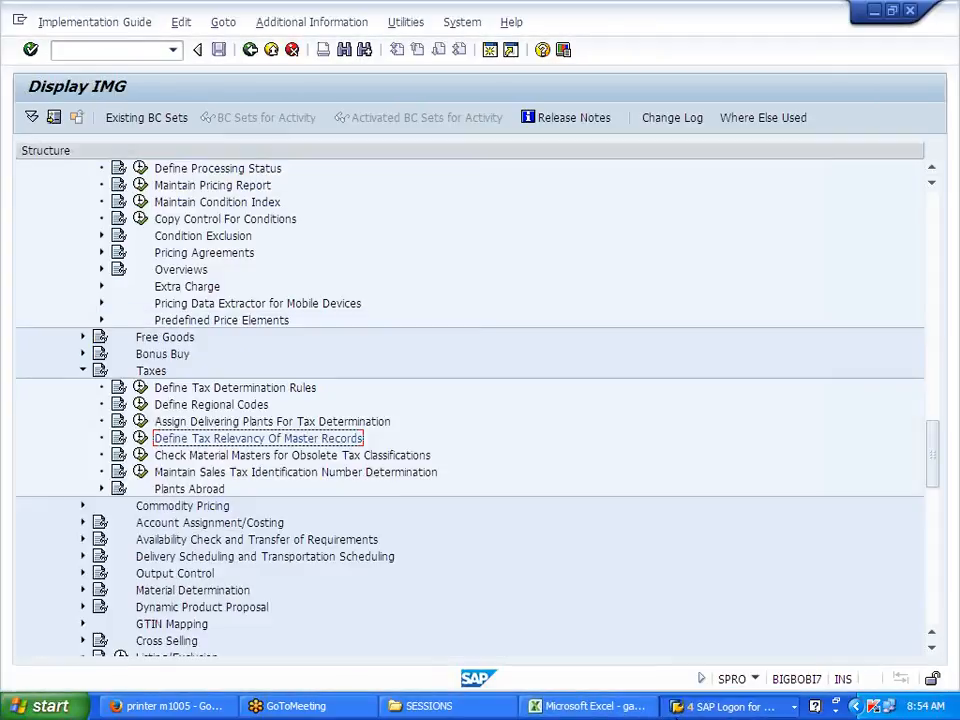
pyautogui.click(682, 709)
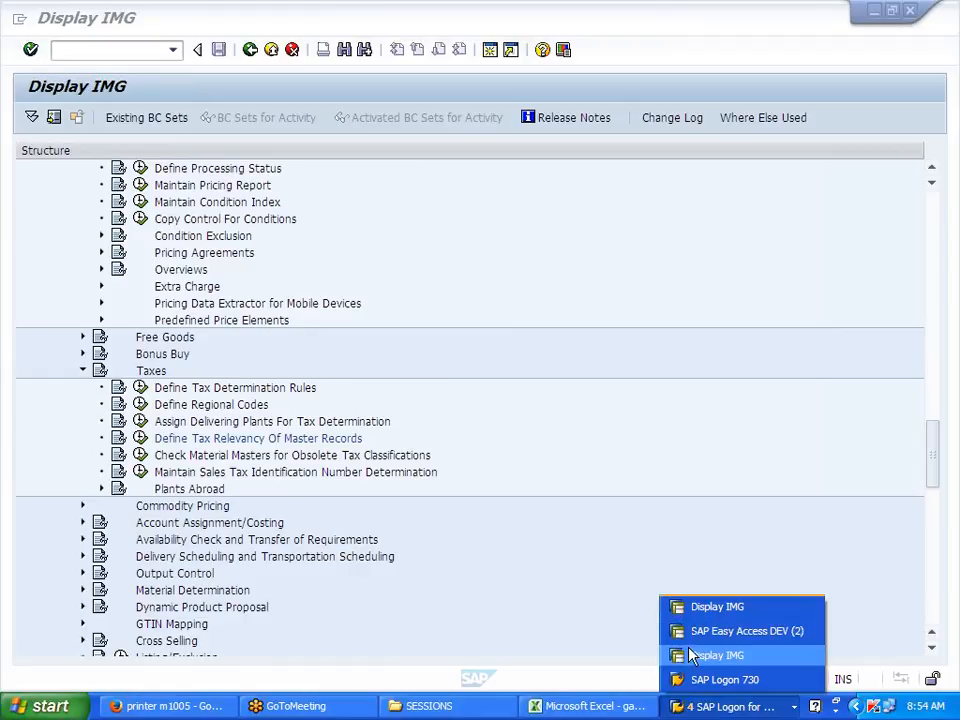
pyautogui.click(692, 631)
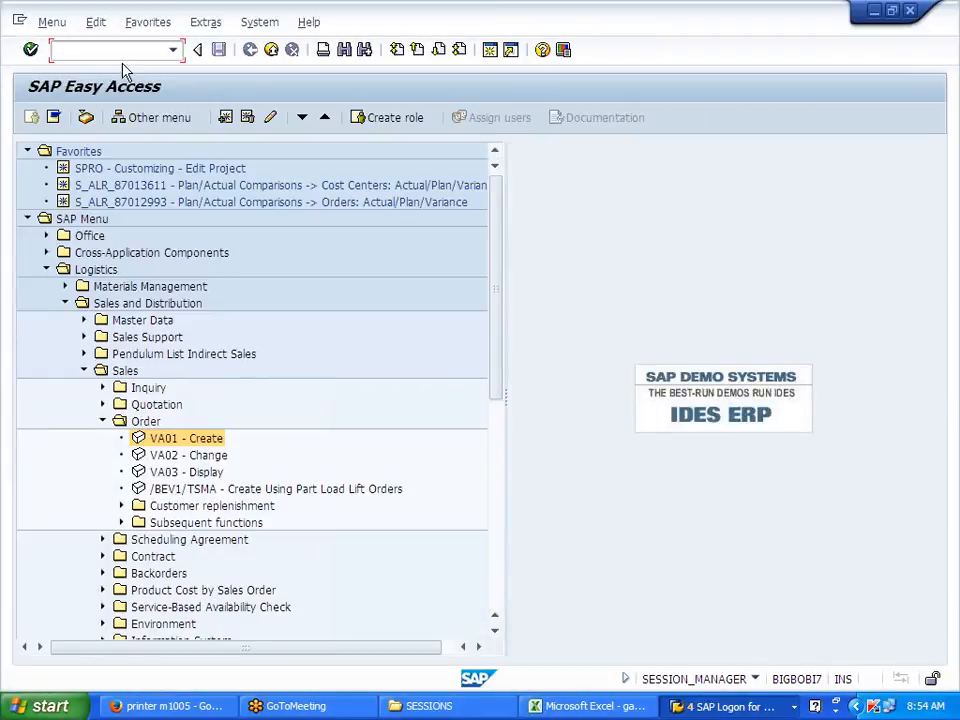
# Step: Release billing document 90039000 to accounting in VF02 and review the U0 jurisdiction error
pyautogui.write('/NVF02')
pyautogui.press('Return')
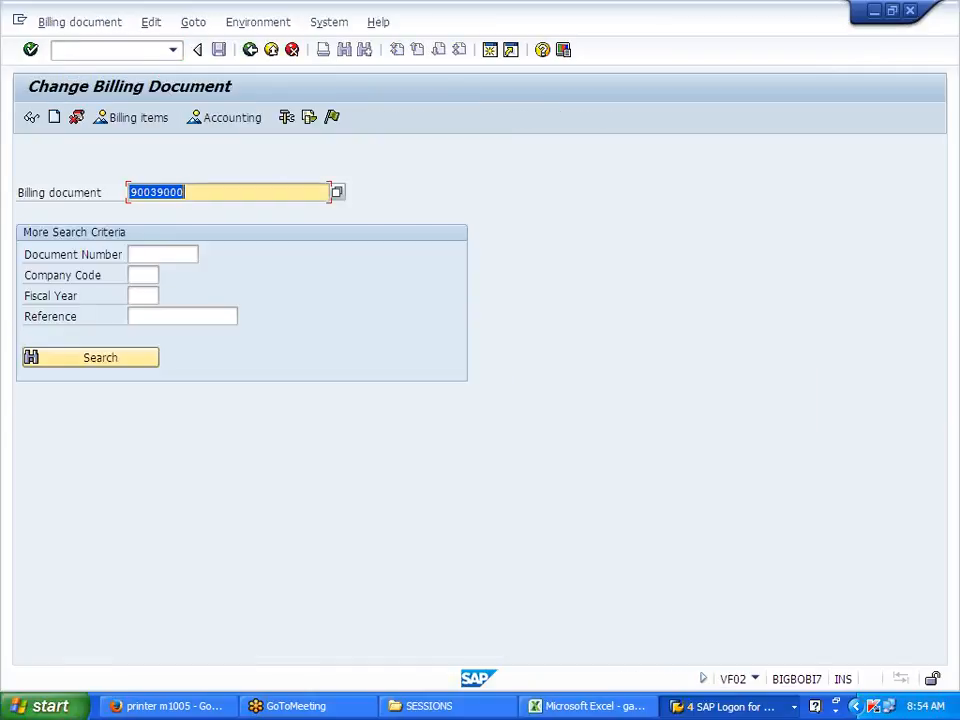
pyautogui.click(333, 118)
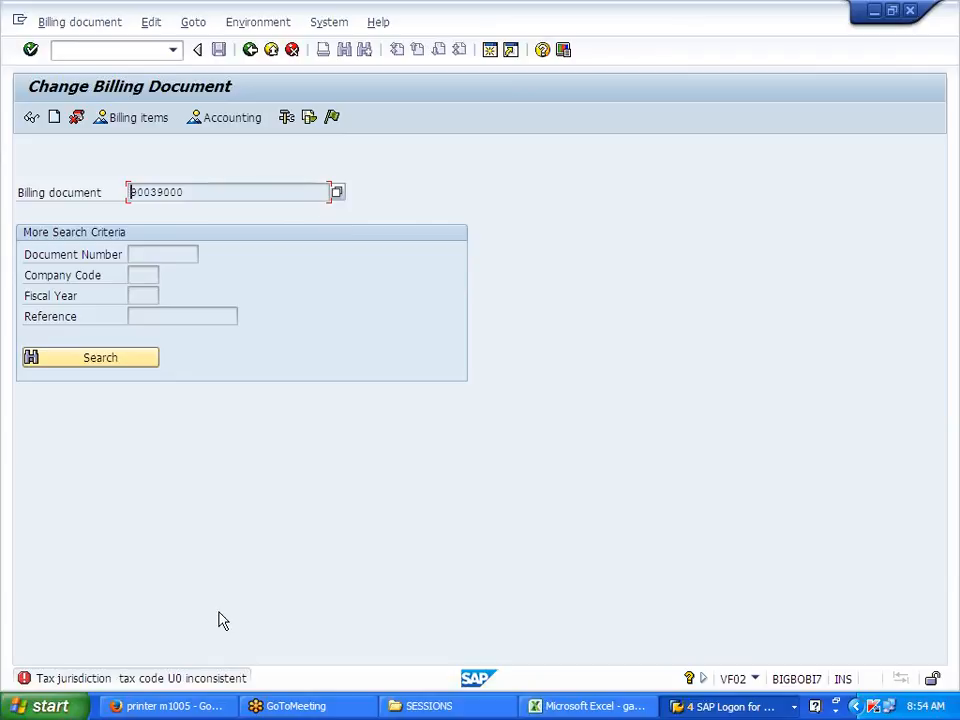
pyautogui.doubleClick(215, 684)
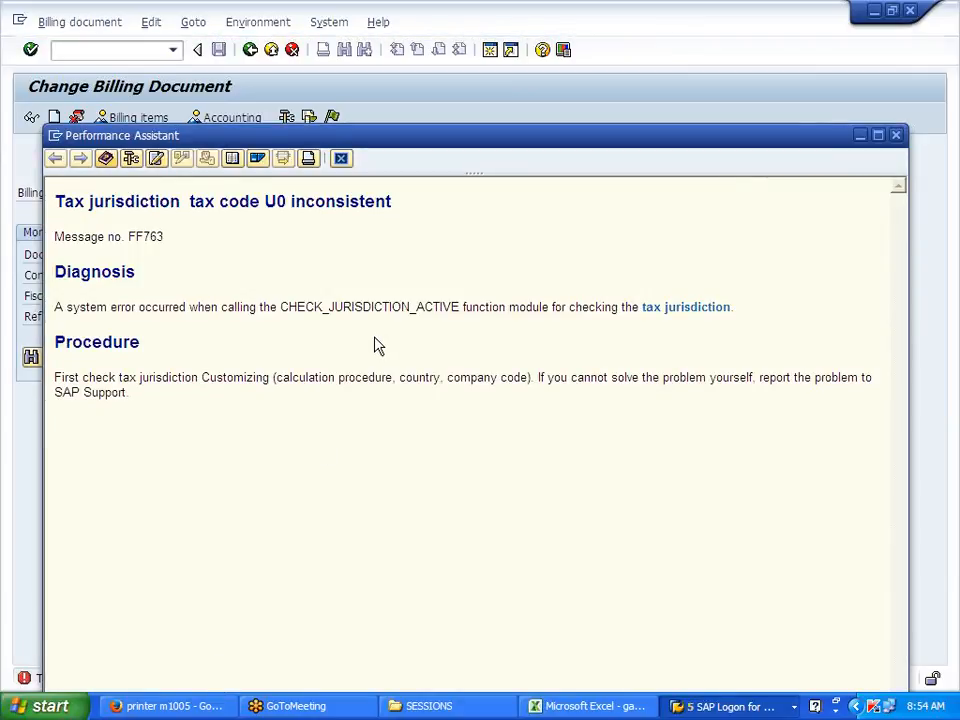
pyautogui.click(341, 160)
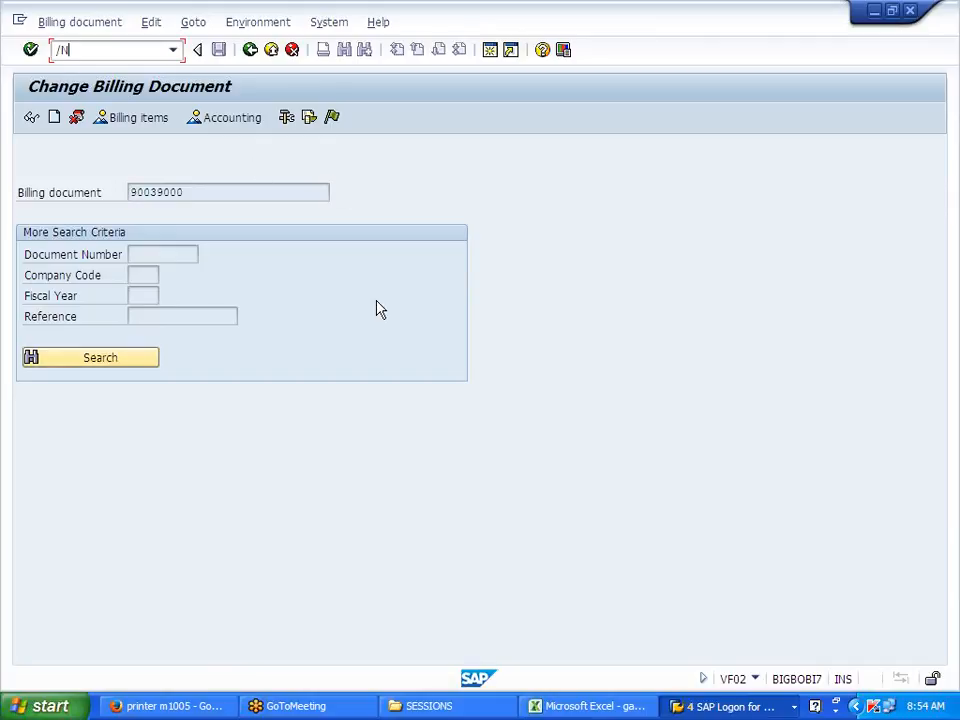
pyautogui.press('Return')
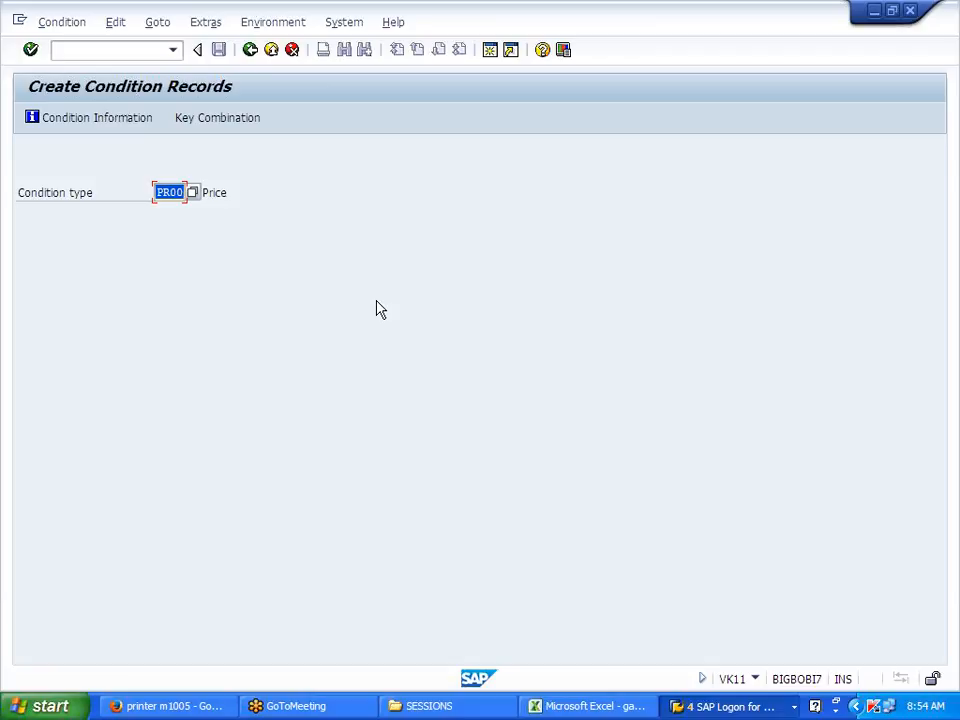
# Step: In the Display IMG session, open Define And Assign Pricing Procedures maintenance
pyautogui.click(621, 707)
pyautogui.click(624, 709)
pyautogui.click(747, 708)
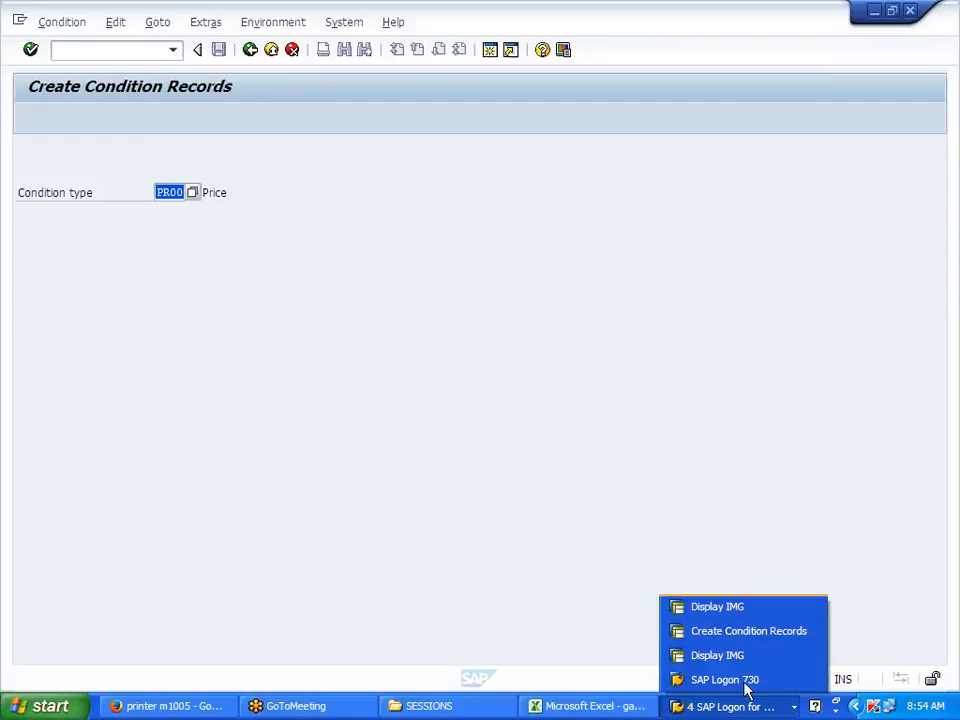
pyautogui.click(740, 638)
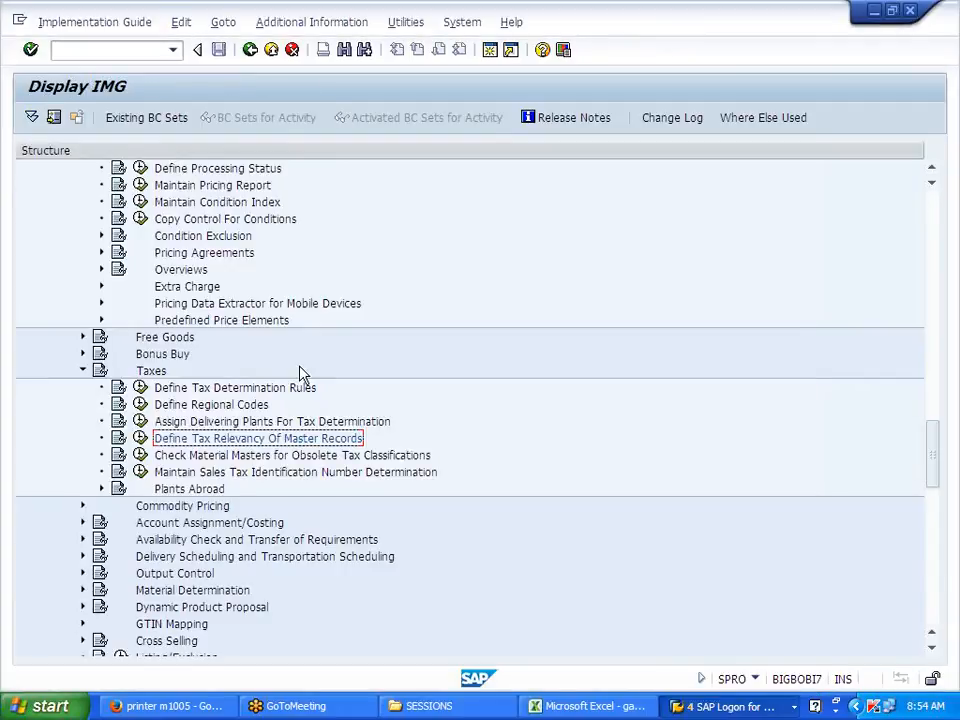
pyautogui.scroll(1, 265, 347)
pyautogui.scroll(5, 265, 353)
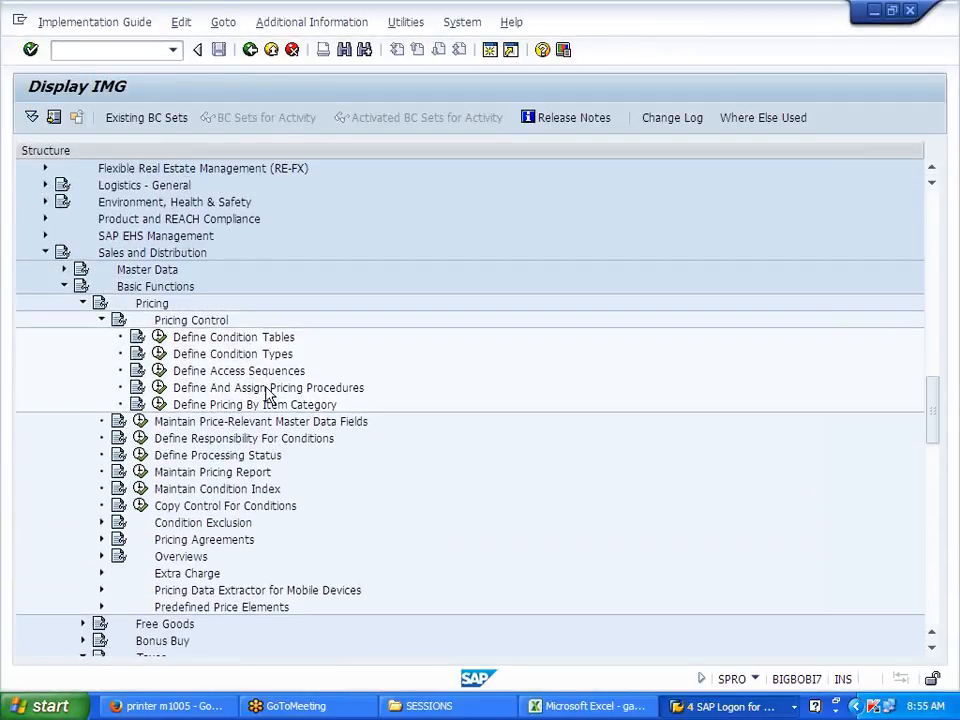
pyautogui.click(158, 387)
pyautogui.doubleClick(198, 221)
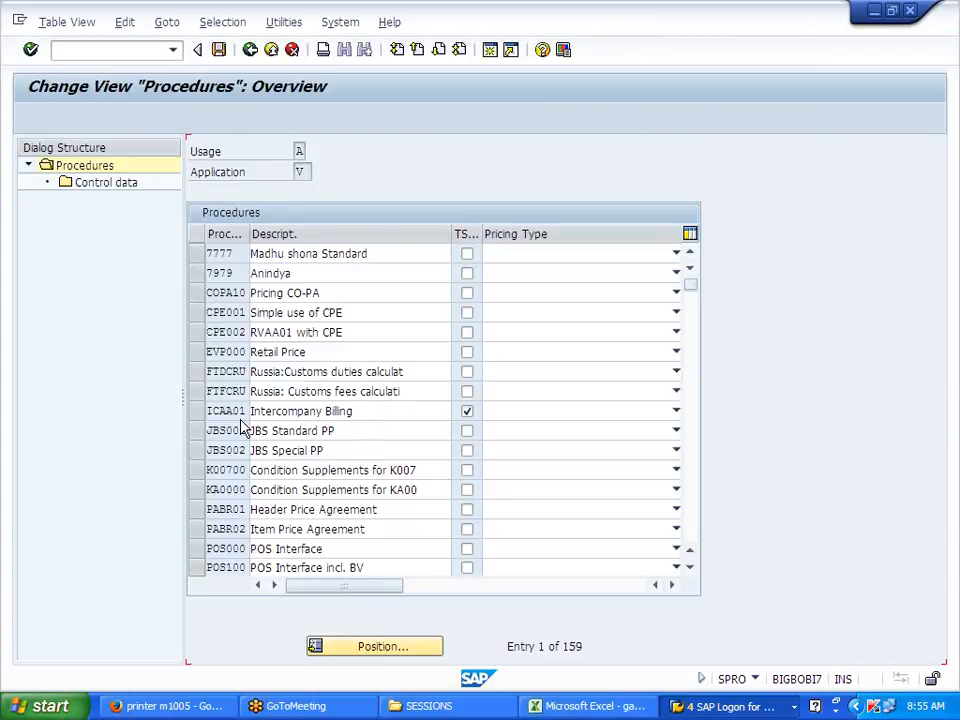
pyautogui.scroll(-8, 240, 428)
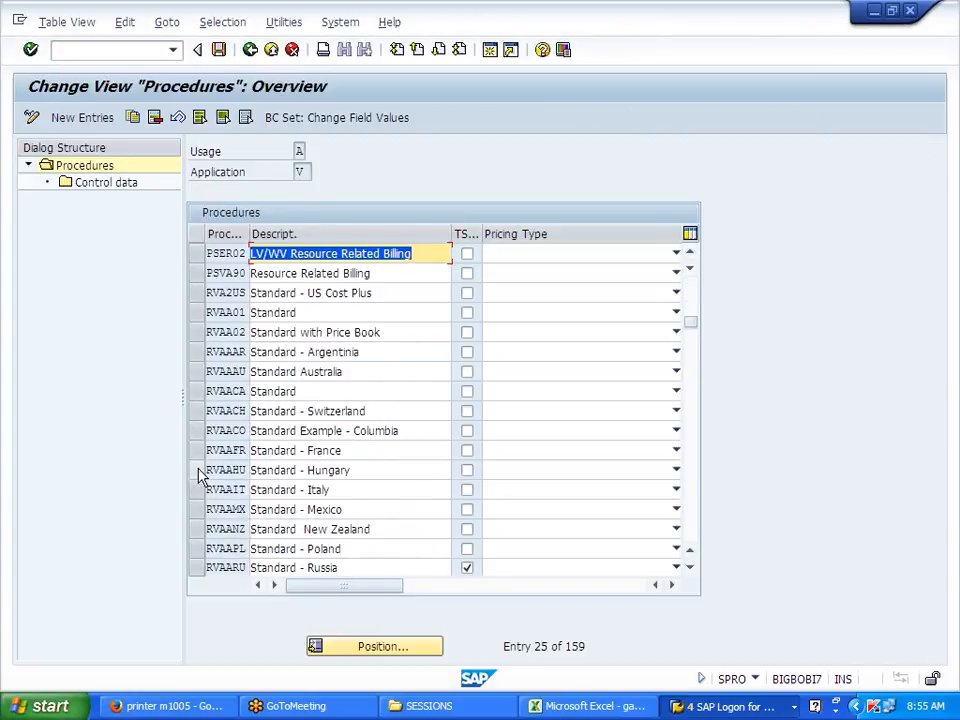
pyautogui.scroll(-1, 193, 498)
pyautogui.scroll(-2, 193, 498)
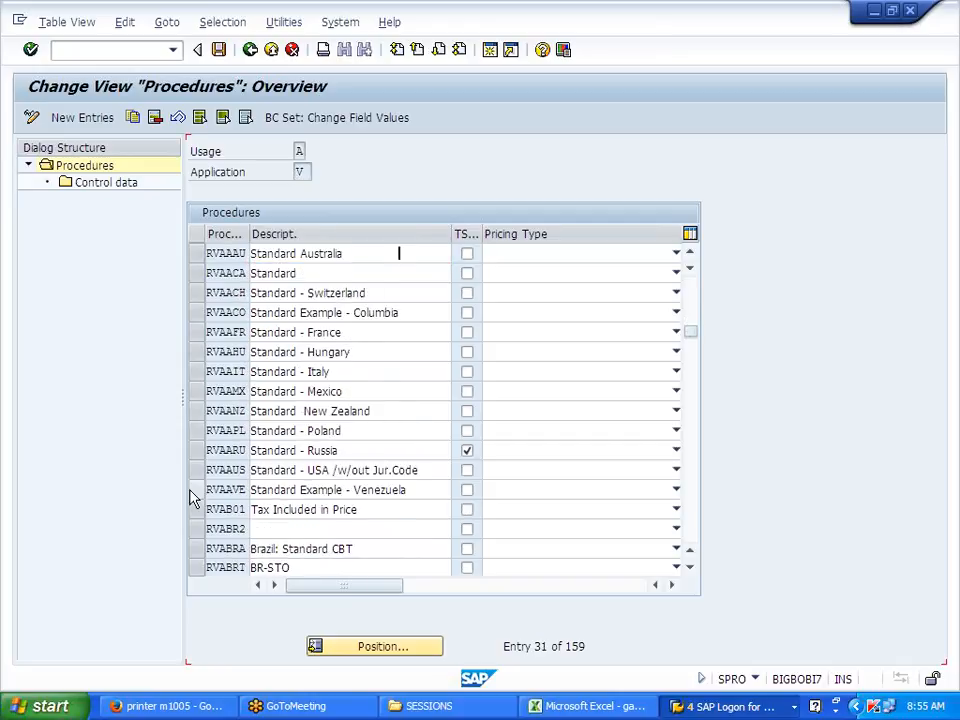
pyautogui.scroll(-3, 197, 472)
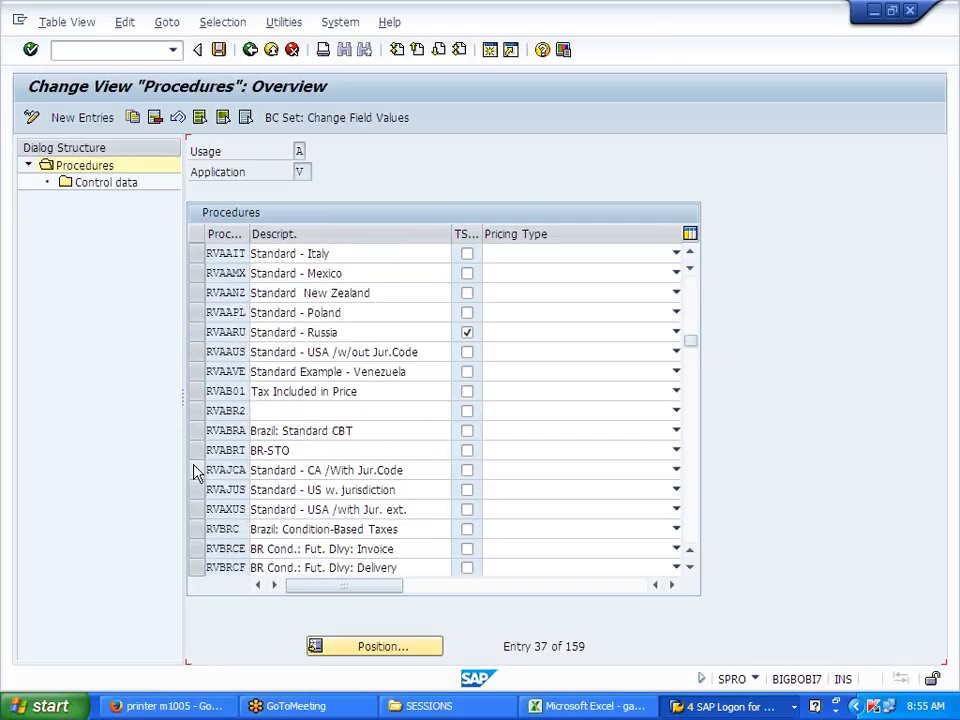
pyautogui.scroll(3, 197, 472)
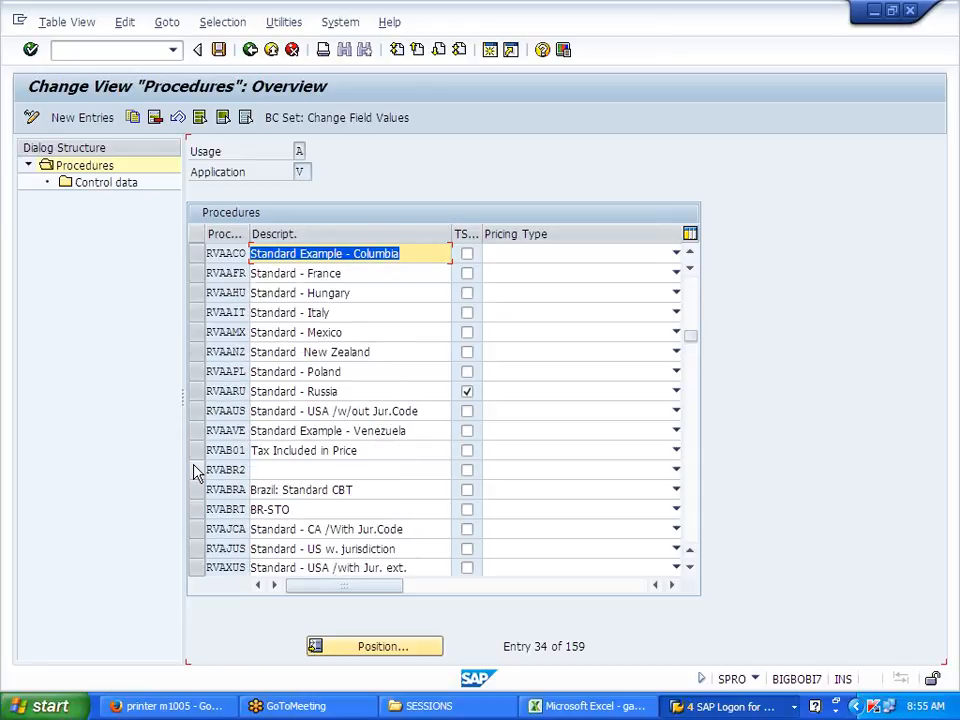
pyautogui.scroll(1, 197, 472)
pyautogui.scroll(1, 197, 472)
# Step: Check RVAA01's control data for step 915 MWST with account key MWS
pyautogui.doubleClick(128, 185)
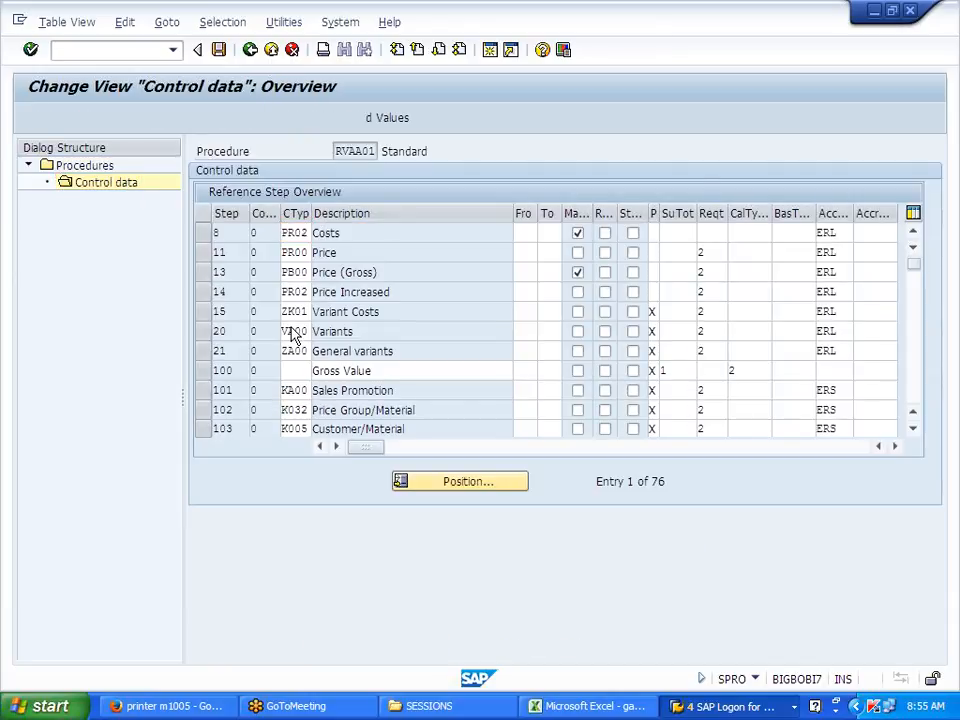
pyautogui.scroll(-7, 290, 335)
pyautogui.scroll(-5, 290, 335)
pyautogui.scroll(-3, 294, 332)
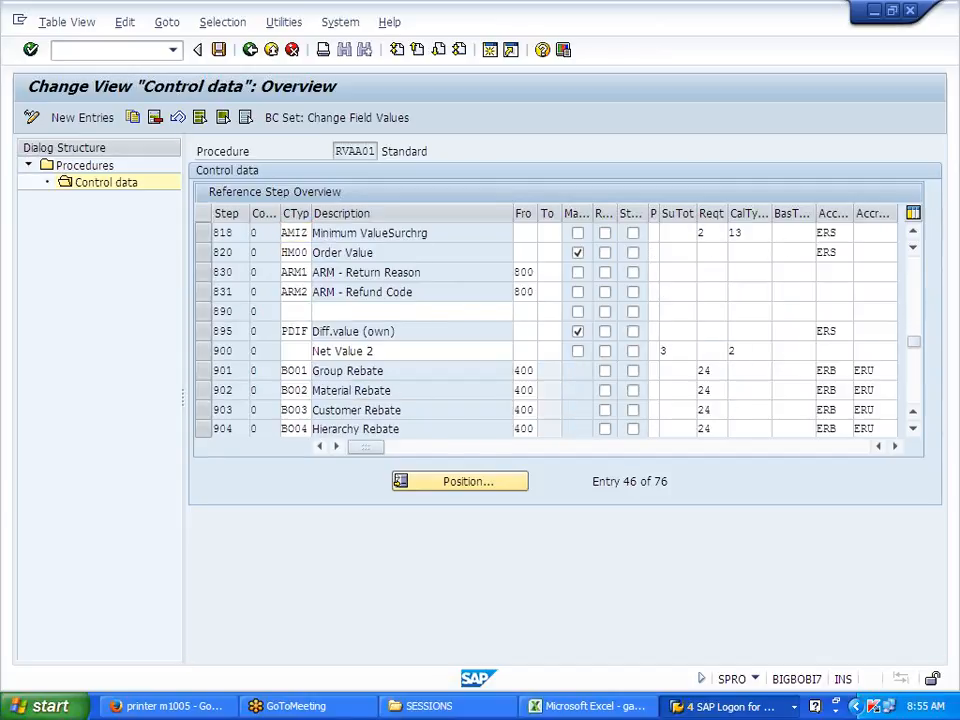
pyautogui.scroll(-3, 290, 332)
pyautogui.moveTo(288, 391); pyautogui.dragTo(308, 391)
pyautogui.click(308, 391)
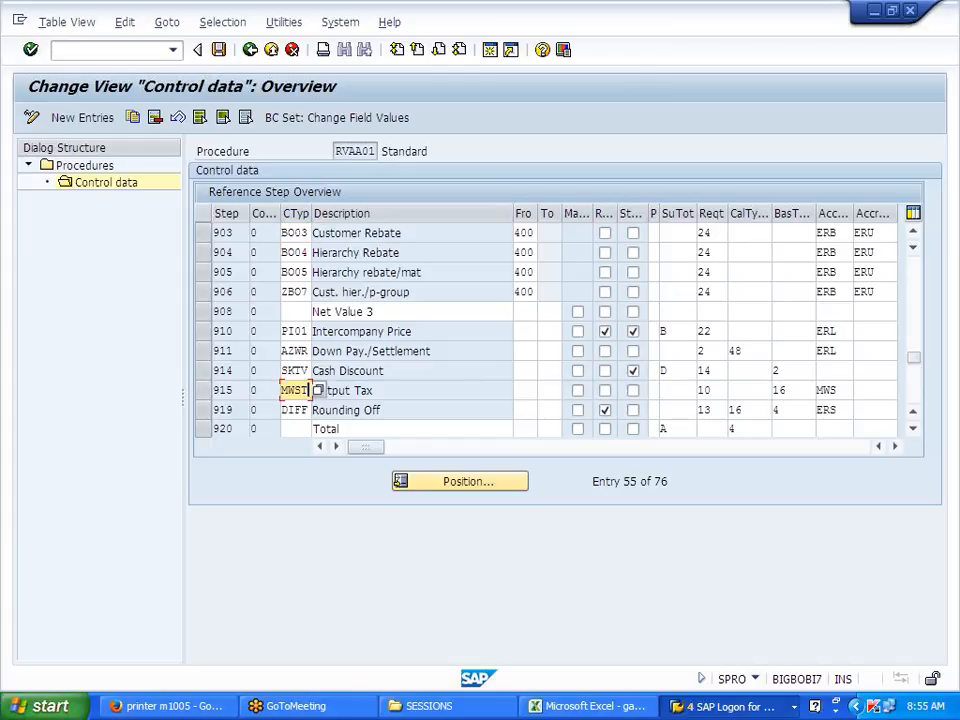
pyautogui.moveTo(838, 391); pyautogui.dragTo(818, 391)
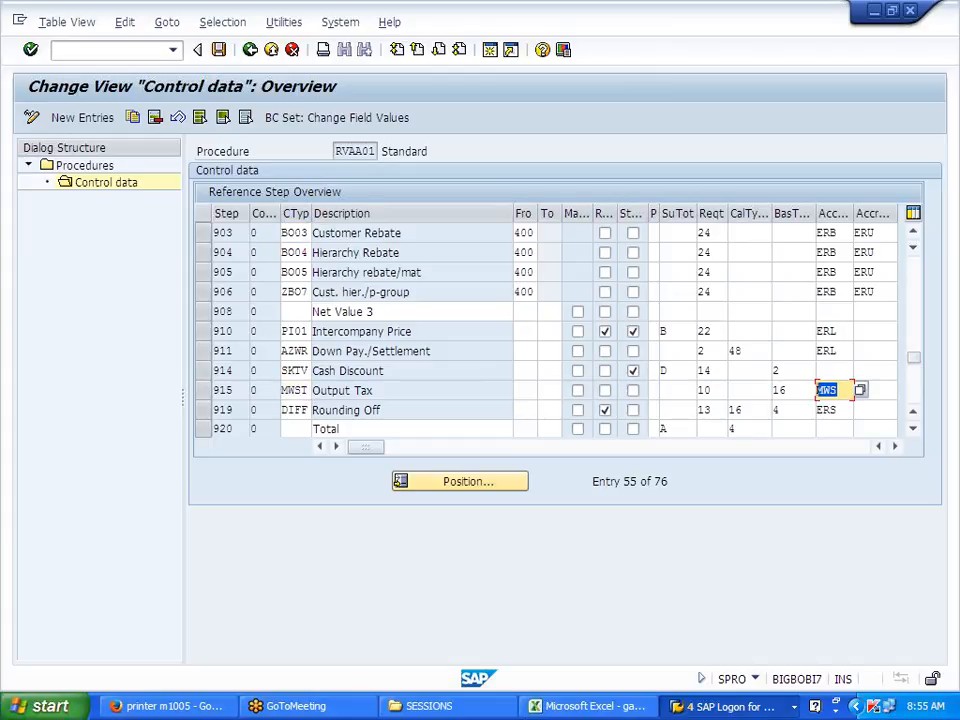
pyautogui.click(250, 50)
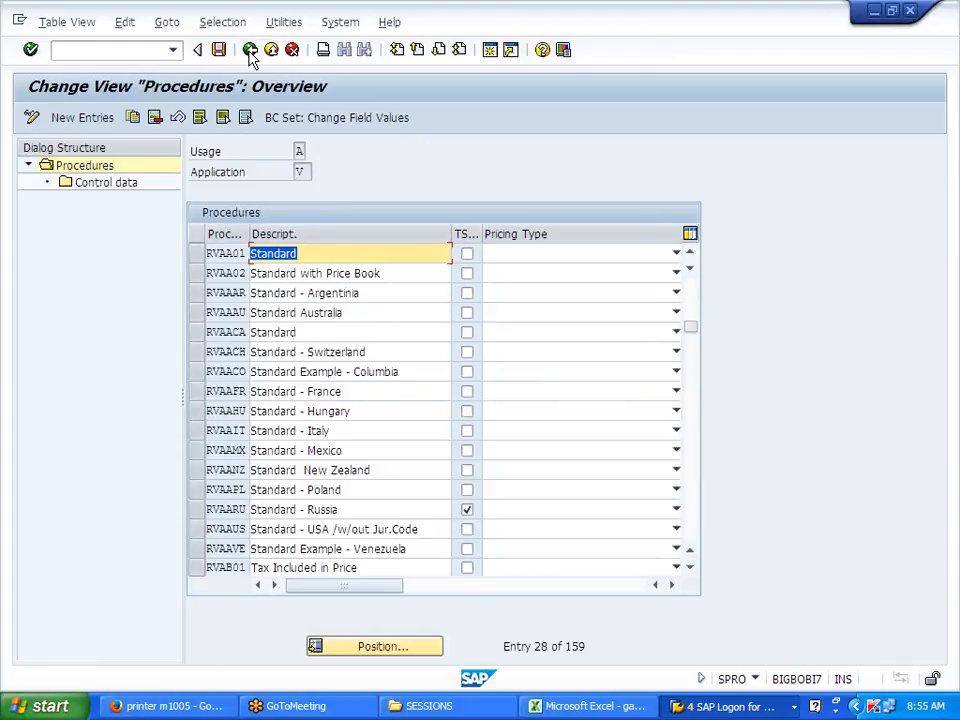
pyautogui.hotkey('alt', 'Tab')
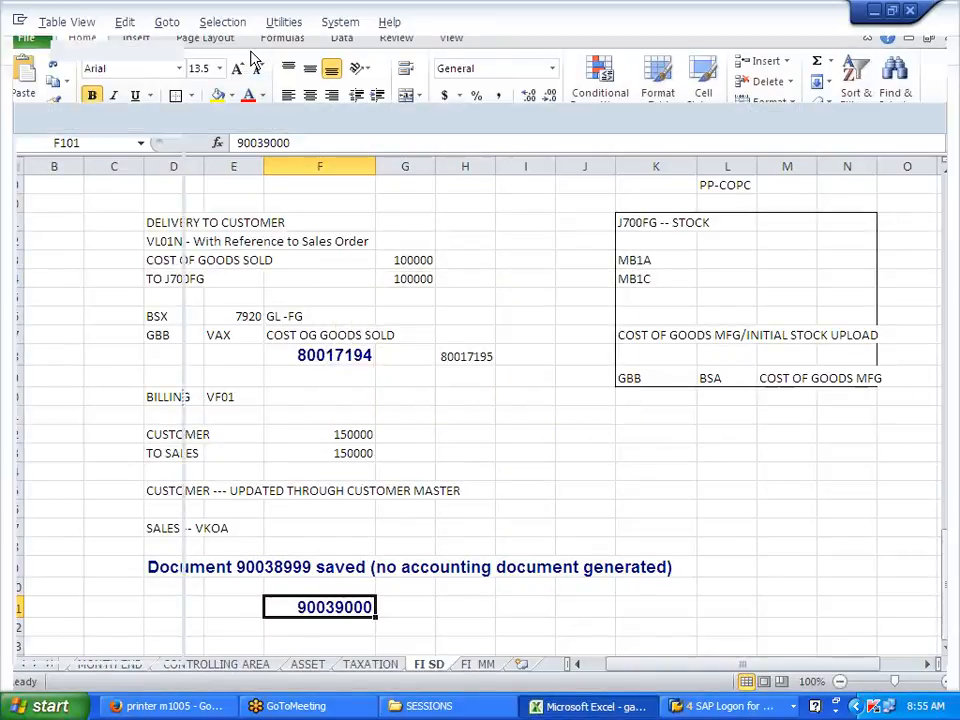
pyautogui.hotkey('alt', 'Tab')
pyautogui.click(755, 712)
# Step: Replace PR00 with condition type MWST and select the Domestic Taxes key combination
pyautogui.click(725, 630)
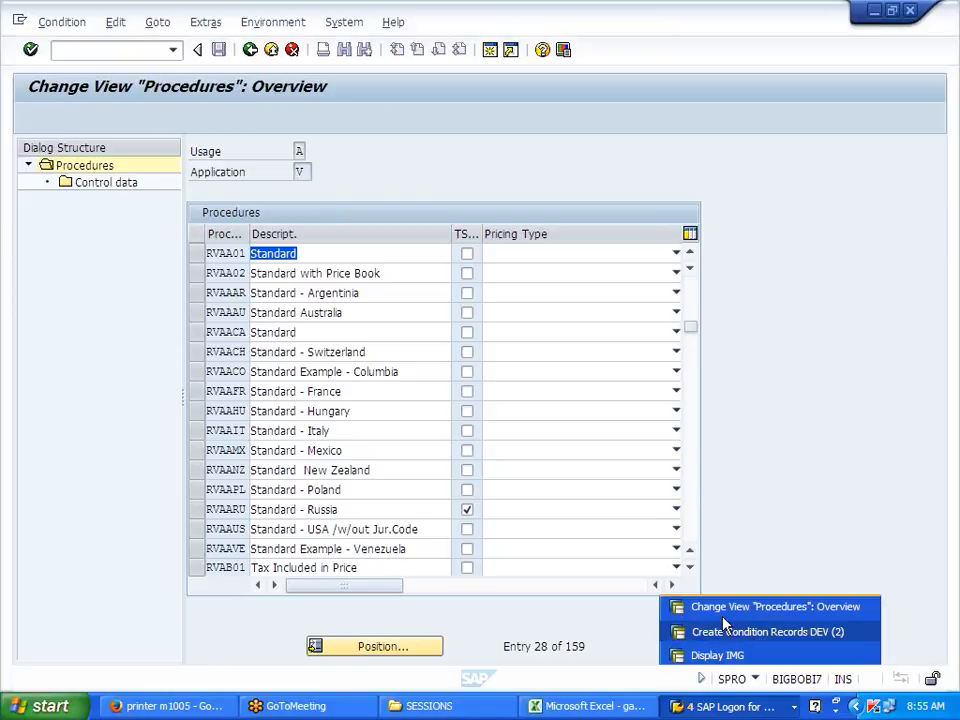
pyautogui.press('BackSpace')
pyautogui.press('BackSpace')
pyautogui.press('BackSpace')
pyautogui.press('BackSpace')
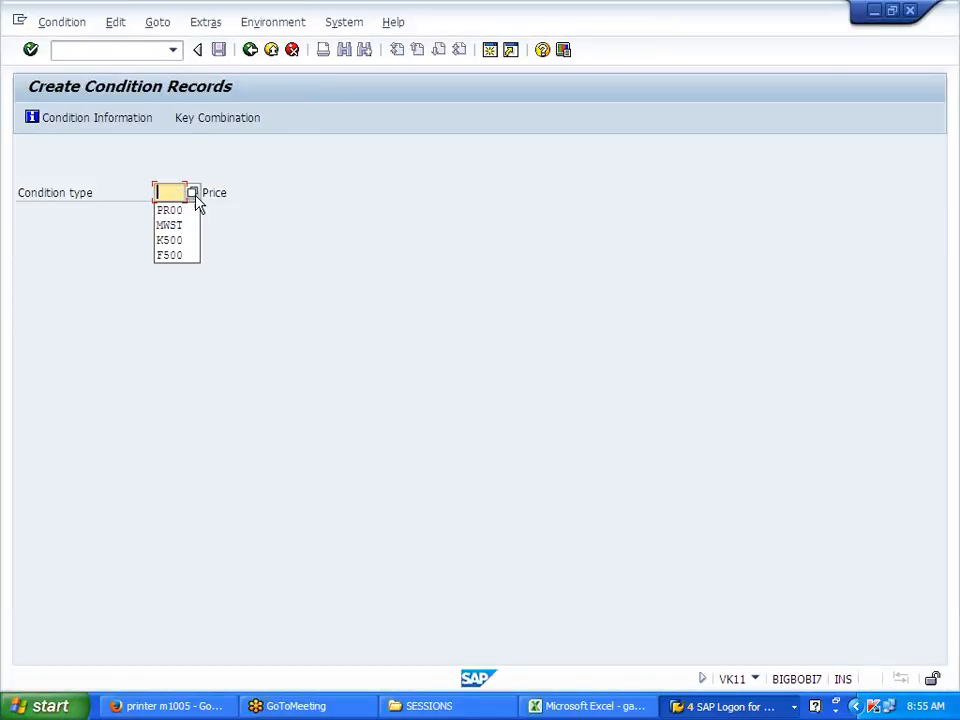
pyautogui.write('MWST')
pyautogui.press('Return')
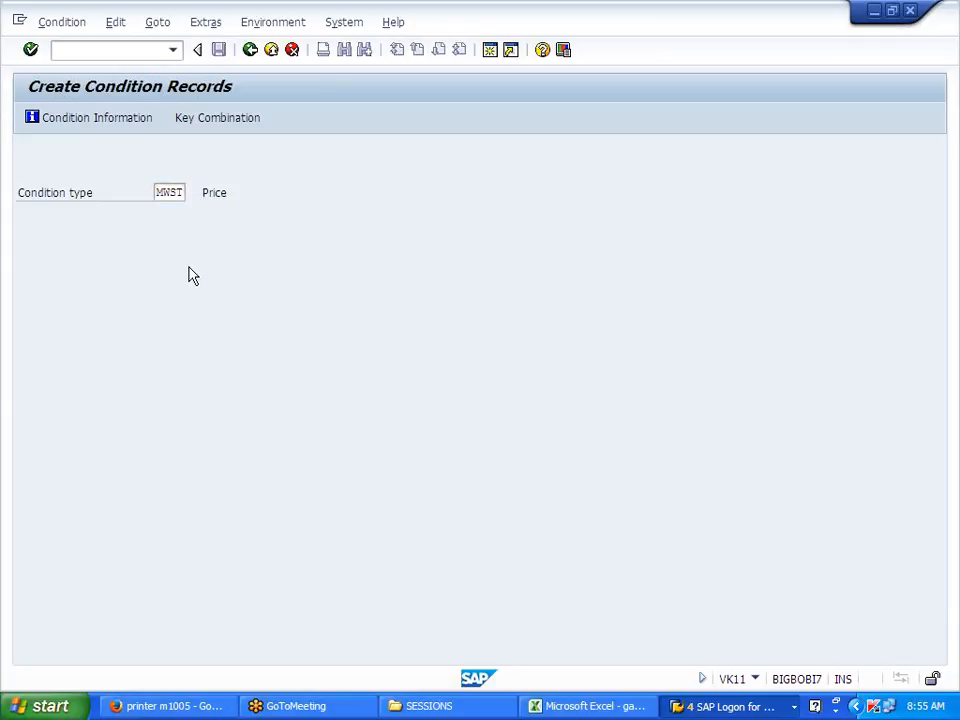
pyautogui.click(148, 326)
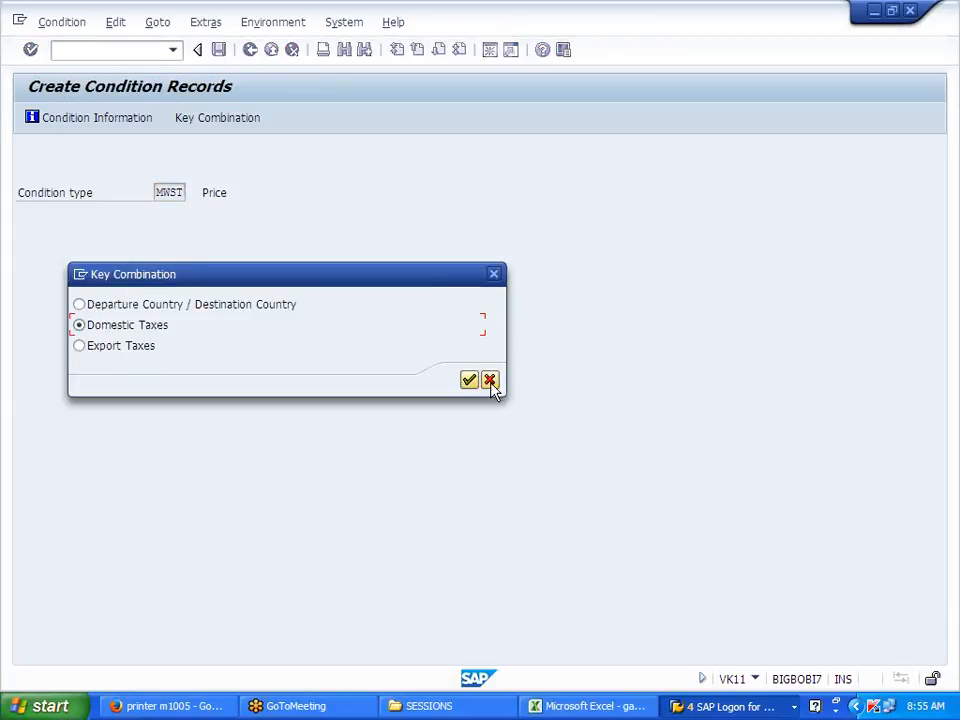
pyautogui.click(469, 381)
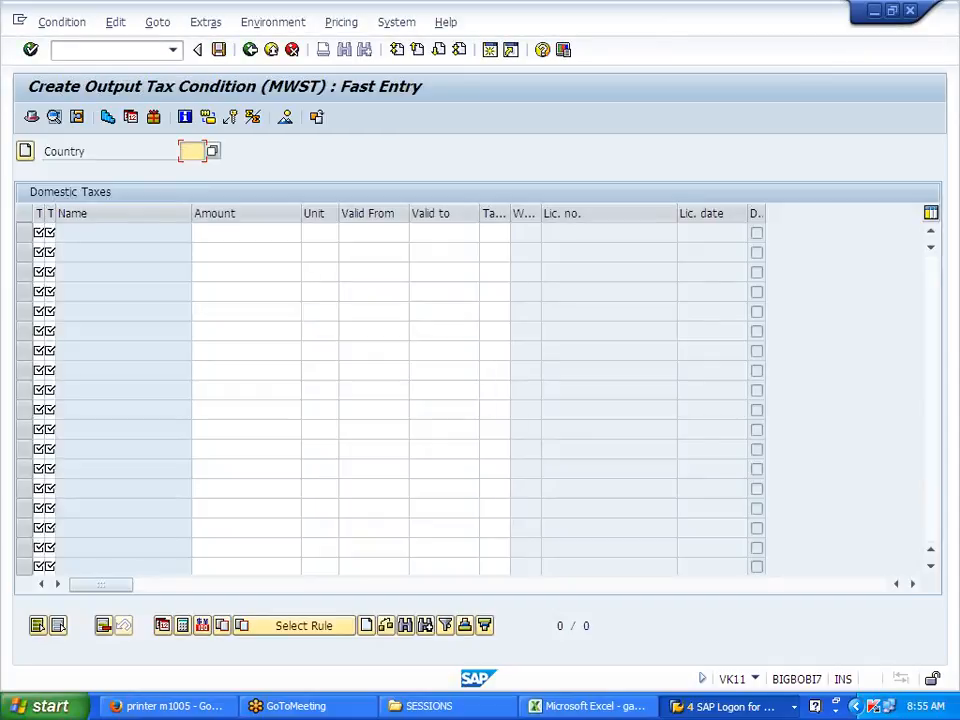
# Step: Enter a US row with tax classes 1/1, amount 0, valid 01012014–31122014
pyautogui.write('US')
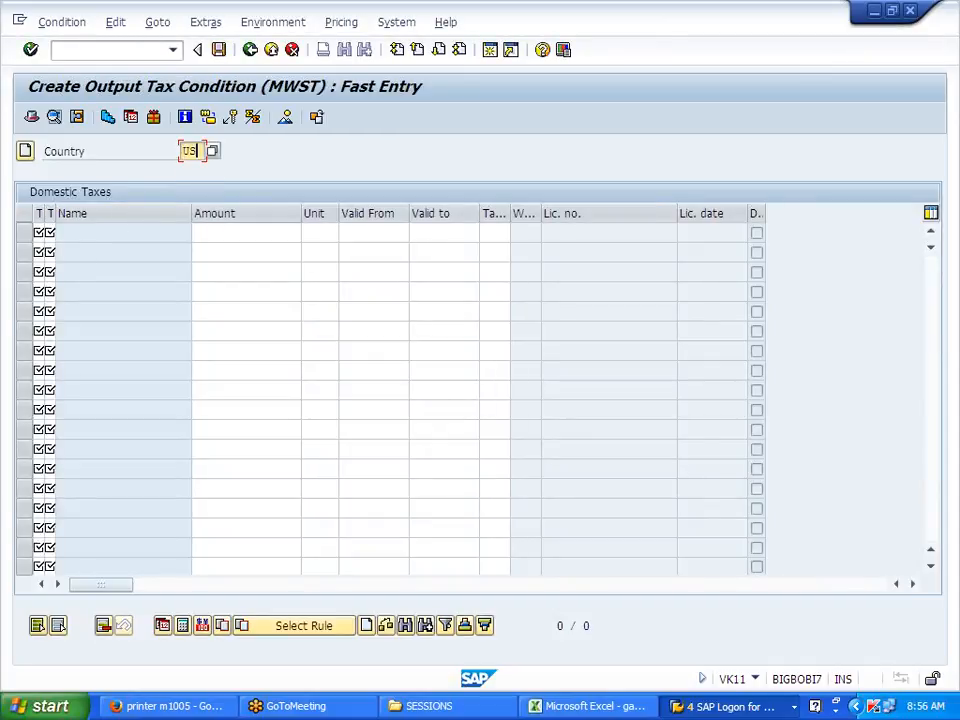
pyautogui.click(44, 232)
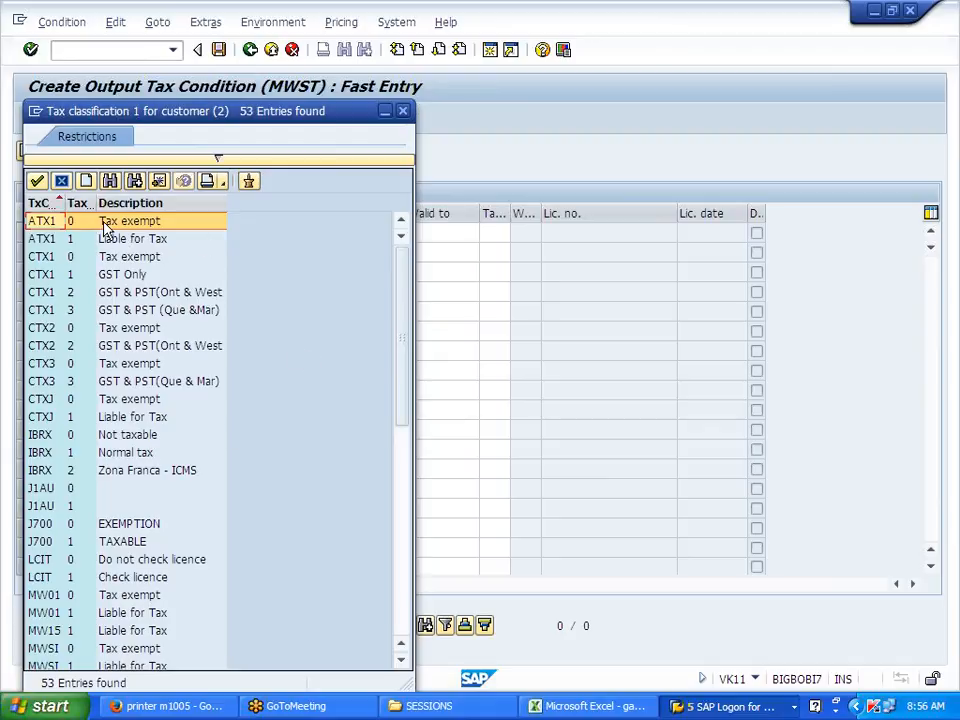
pyautogui.click(403, 112)
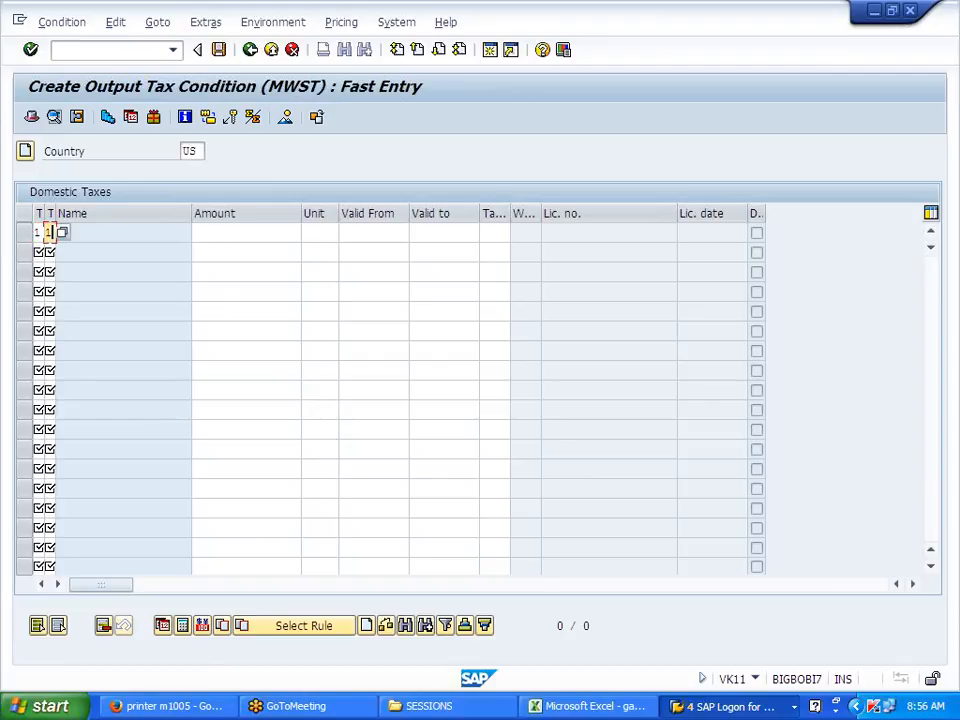
pyautogui.press('Return')
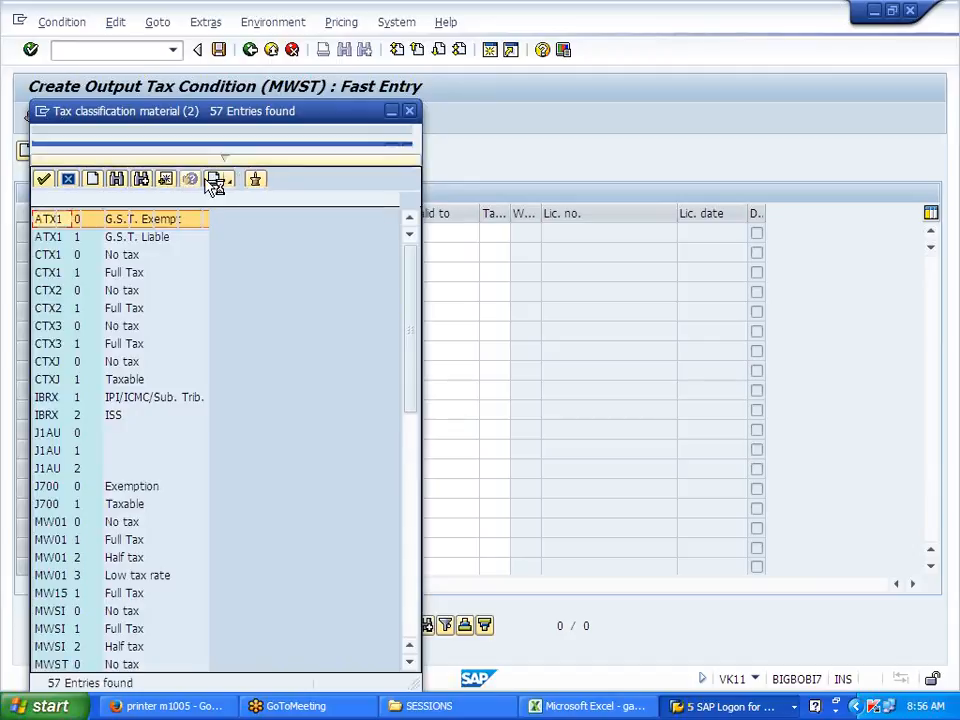
pyautogui.click(409, 112)
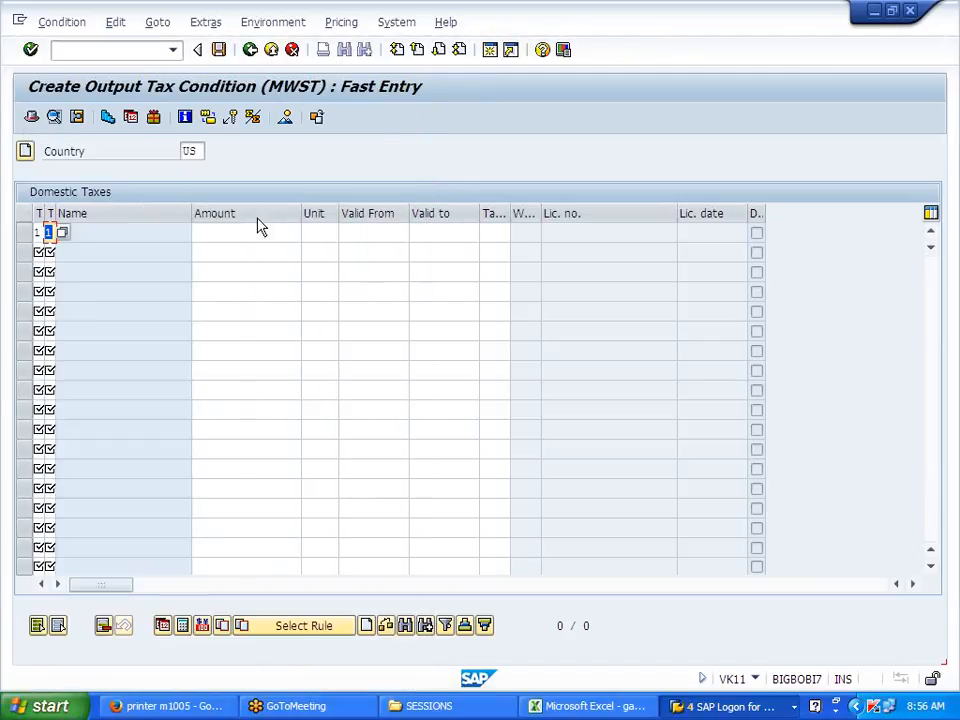
pyautogui.write('0')
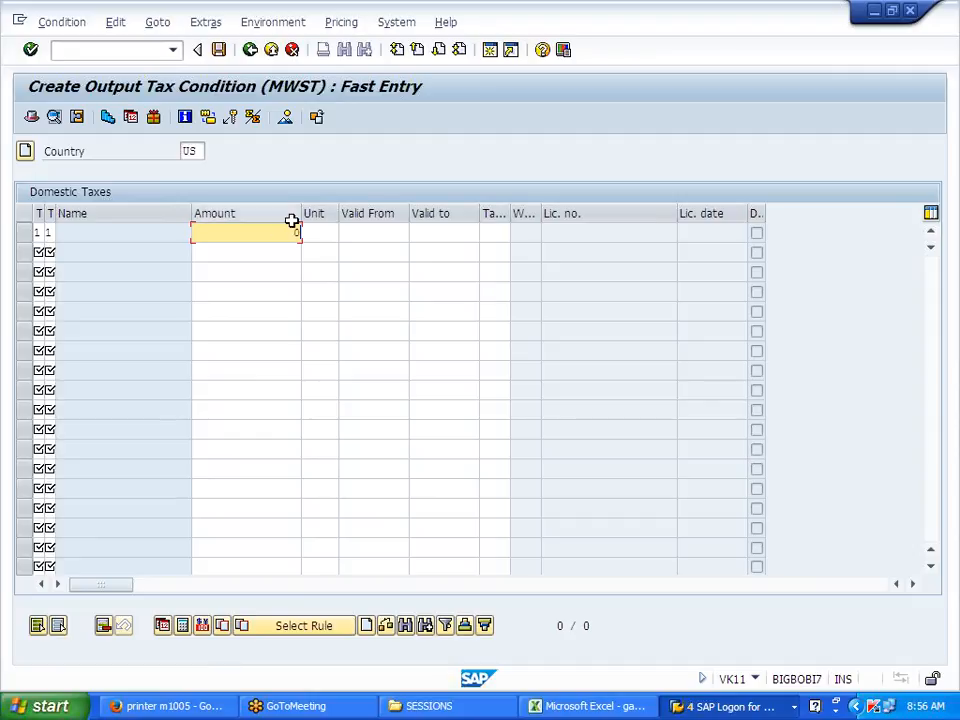
pyautogui.click(368, 233)
pyautogui.click(368, 250)
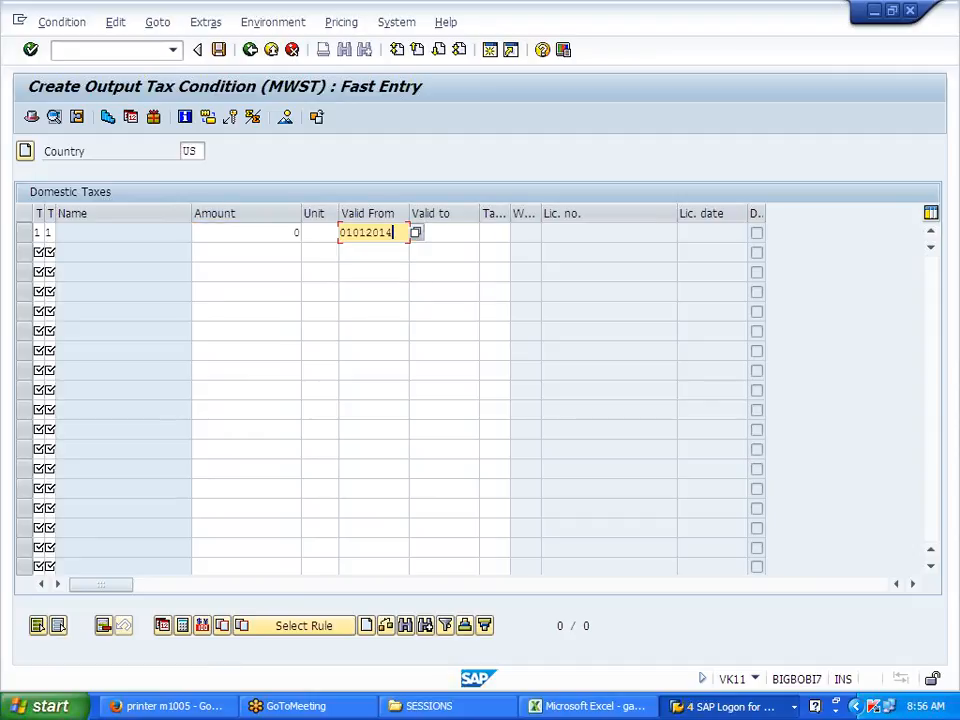
pyautogui.press('Tab')
pyautogui.click(433, 251)
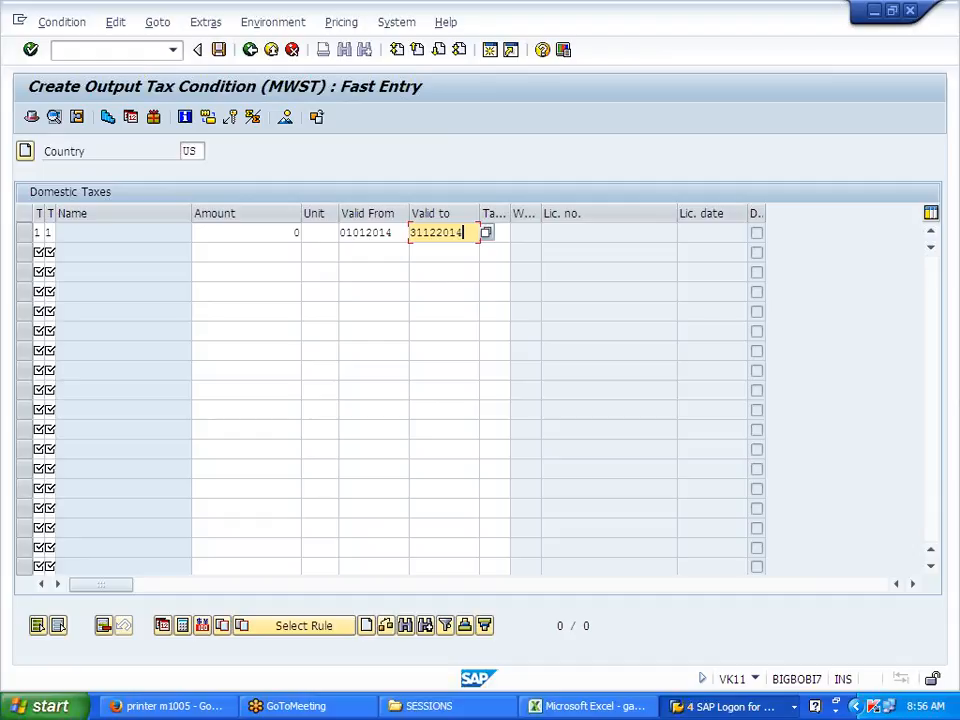
pyautogui.press('Tab')
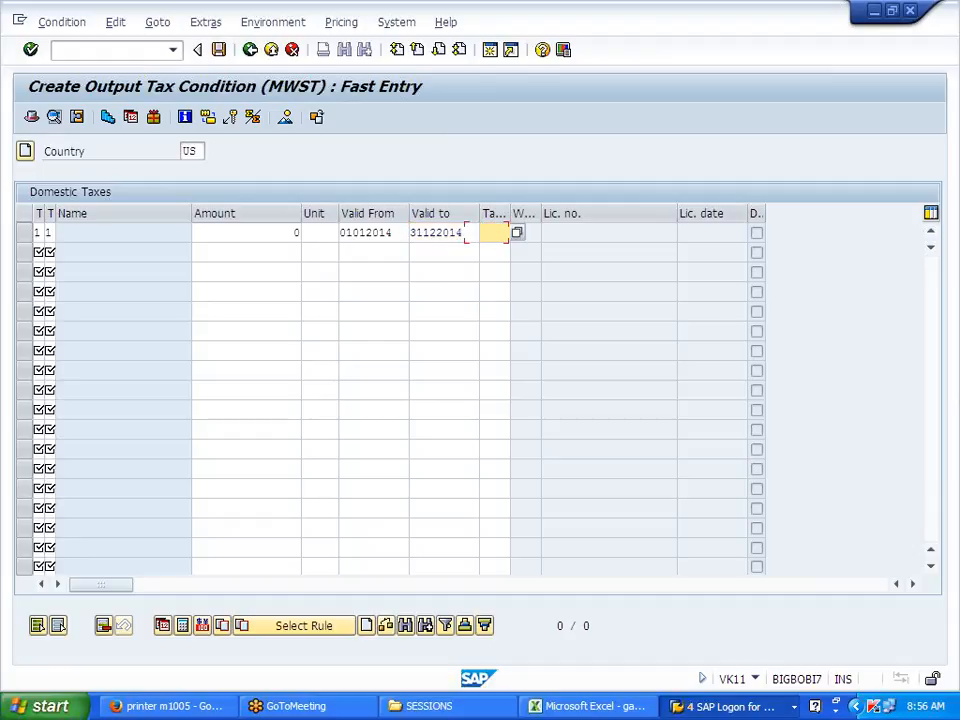
pyautogui.click(516, 236)
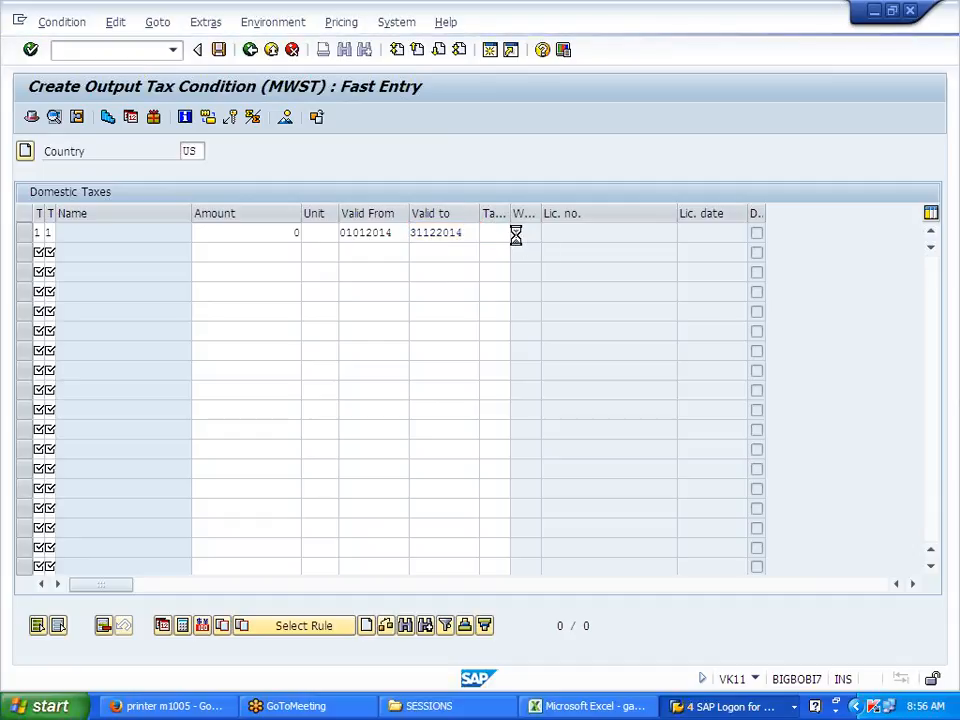
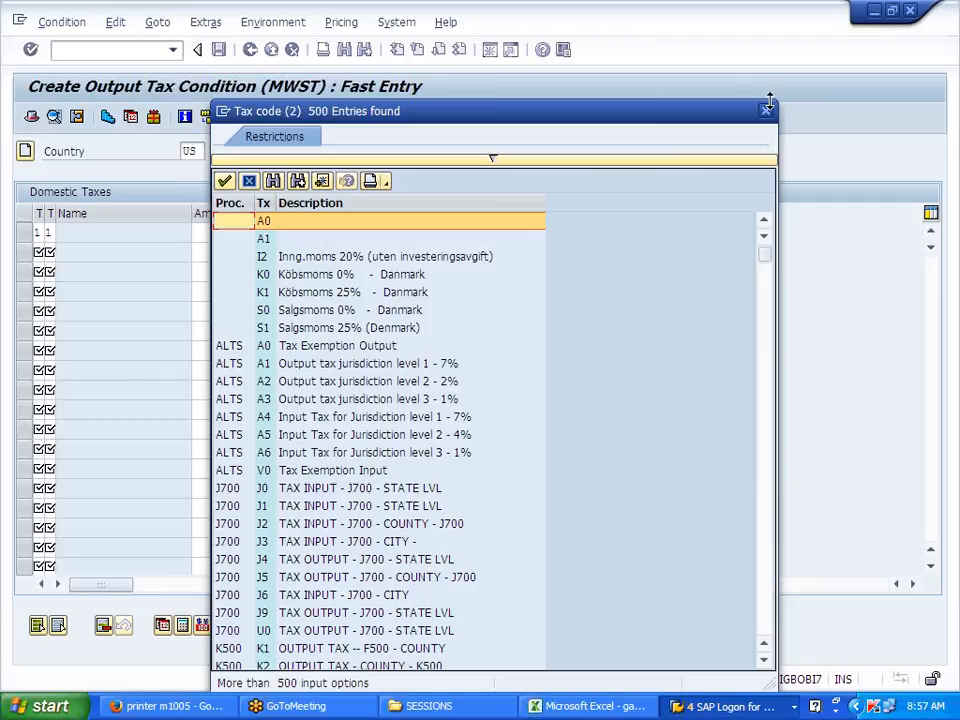
# Step: Pick tax code U0 from the list for the first US output tax row
pyautogui.doubleClick(283, 630)
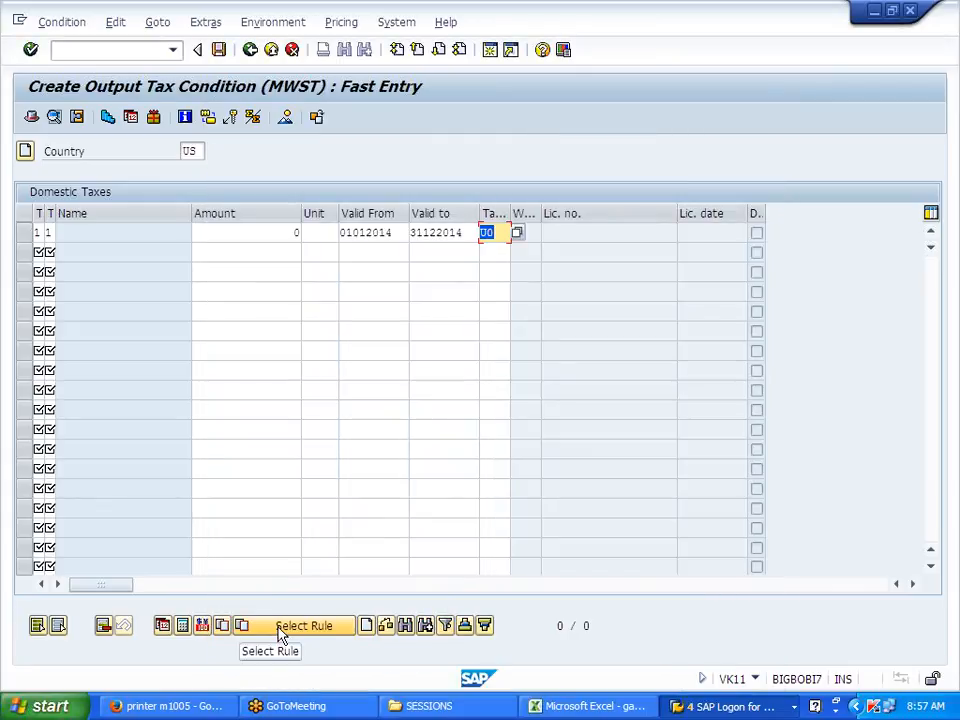
# Step: Bring up the Excel notes workbook and review the customer amount cells around F92
pyautogui.click(565, 700)
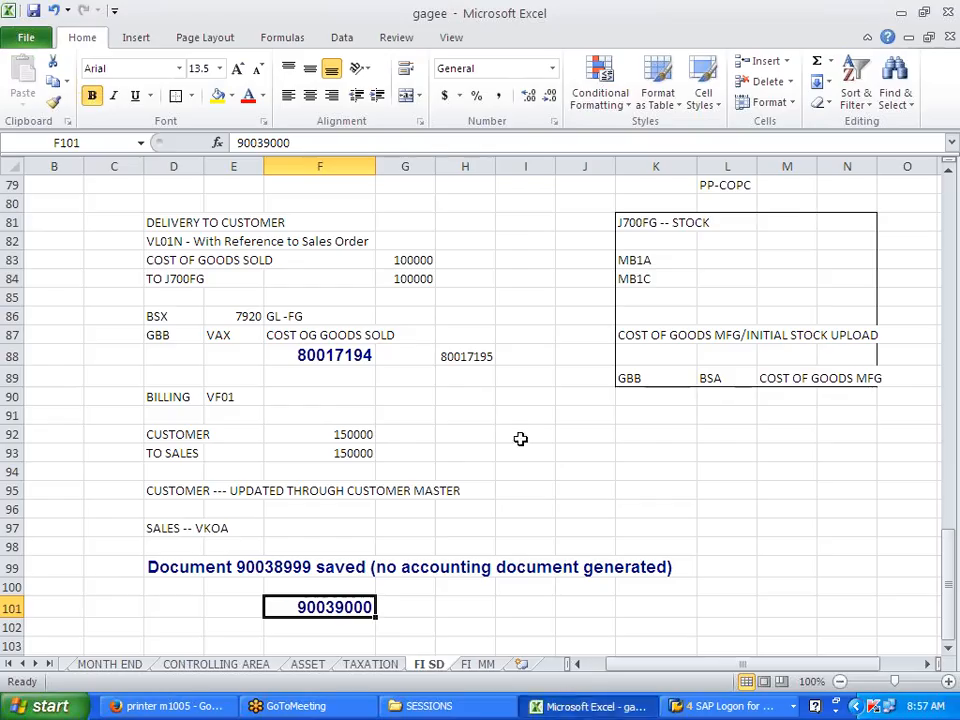
pyautogui.scroll(5, 484, 427)
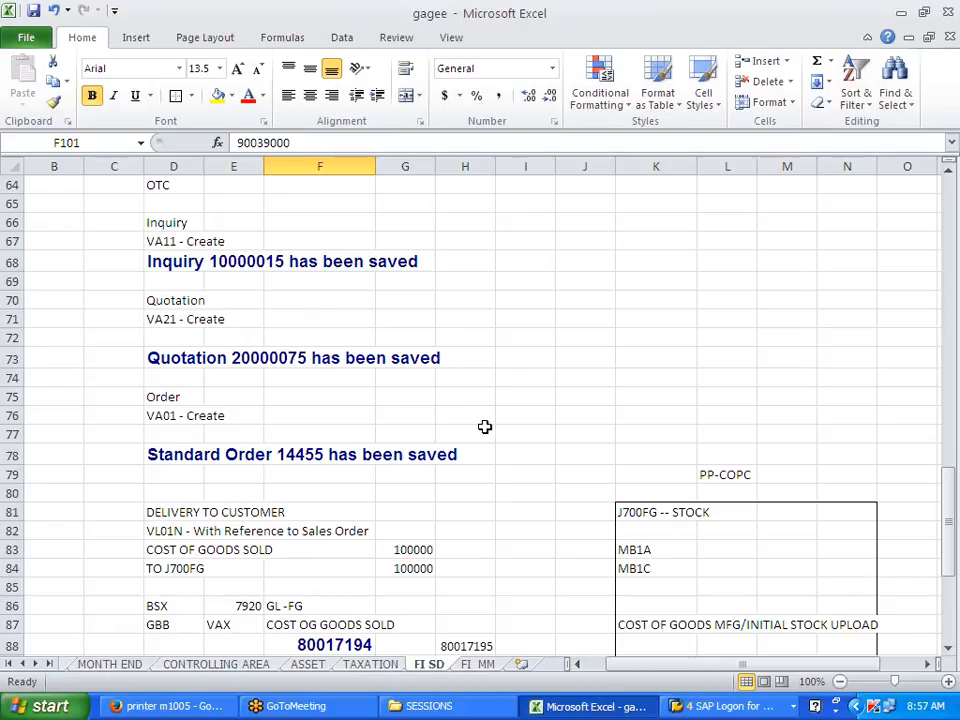
pyautogui.scroll(-7, 484, 427)
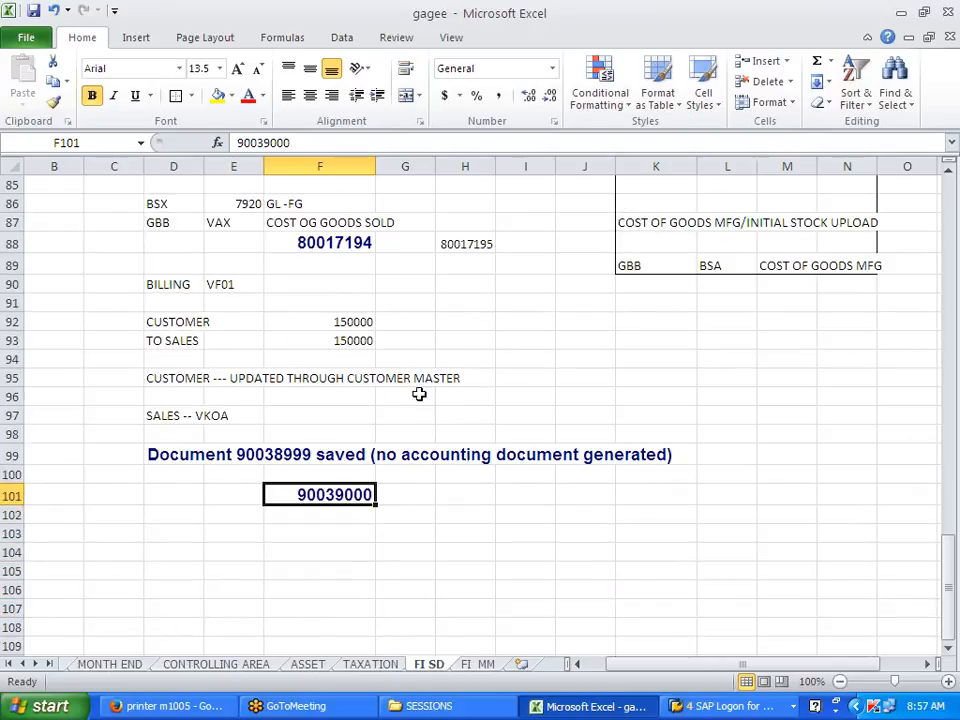
pyautogui.click(318, 322)
pyautogui.click(343, 338)
pyautogui.click(313, 321)
pyautogui.click(347, 342)
pyautogui.click(349, 308)
pyautogui.click(349, 336)
pyautogui.click(349, 317)
pyautogui.click(356, 360)
# Step: Note PR00 in H92 and VK11 in I92 beside the CUSTOMER row
pyautogui.click(469, 321)
pyautogui.write('PR00')
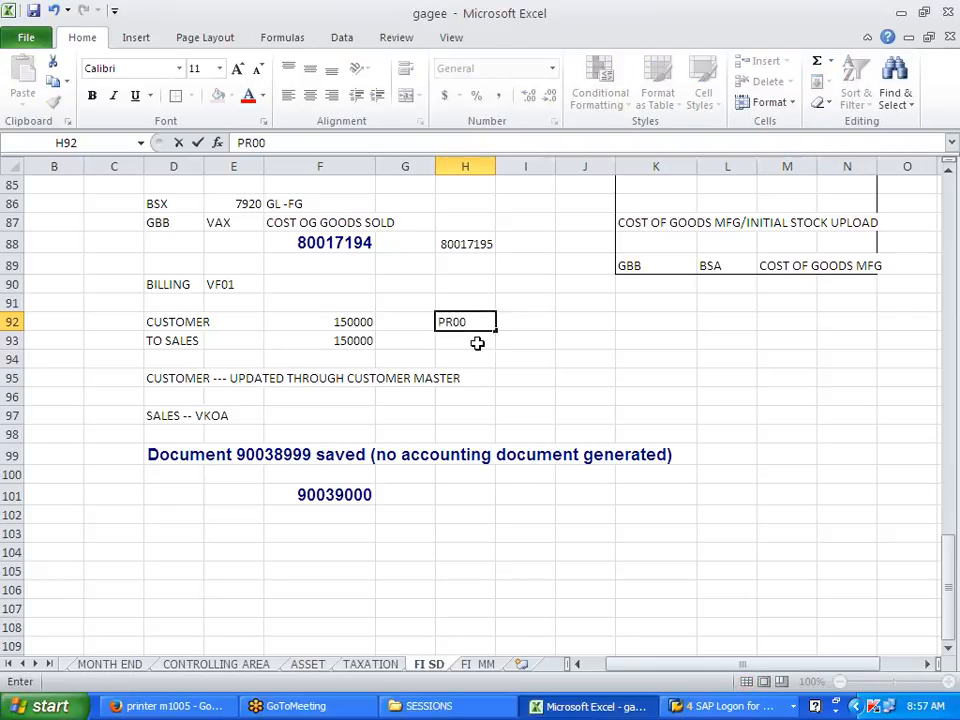
pyautogui.press('Tab')
pyautogui.write('VK11')
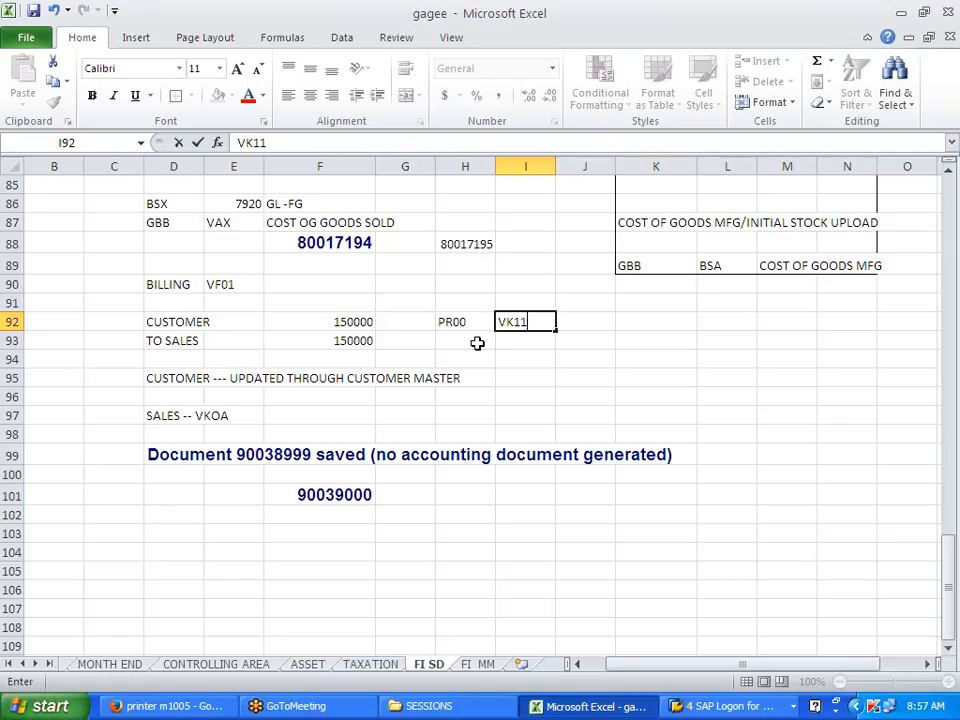
pyautogui.press('Tab')
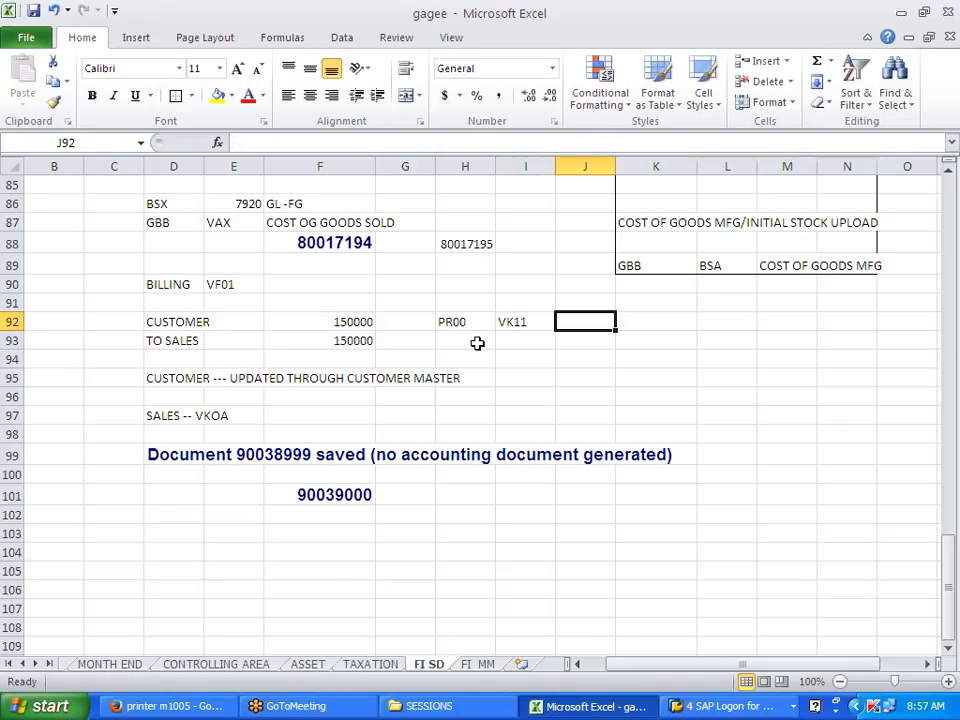
# Step: Note MWST in H93 and VK11 in I93 beside TO SALES, then return to SAP
pyautogui.click(479, 341)
pyautogui.write('MWST')
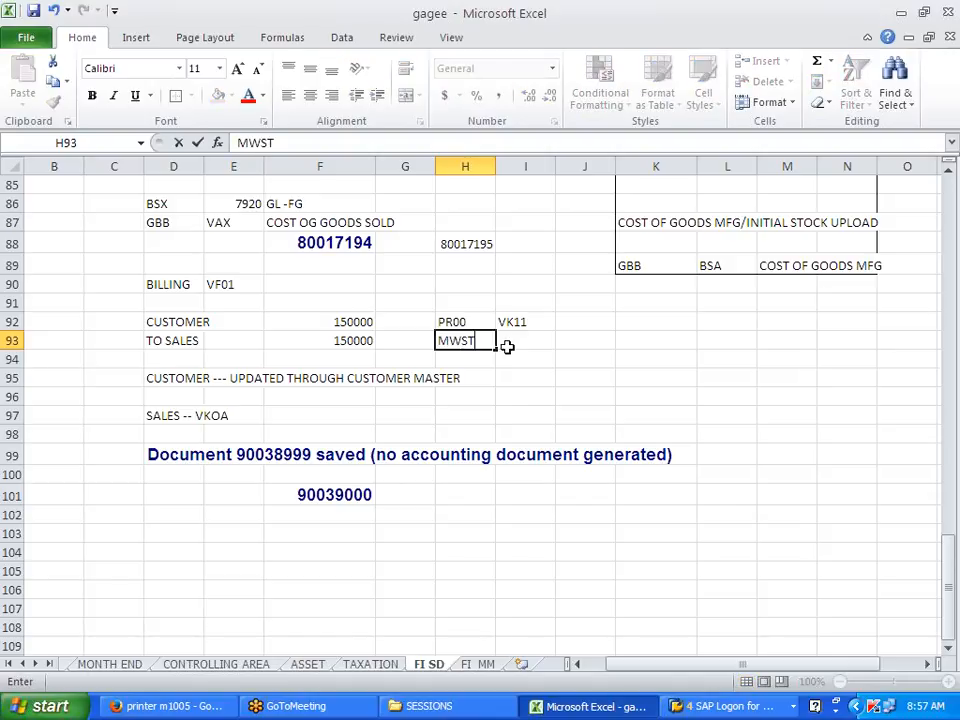
pyautogui.click(507, 346)
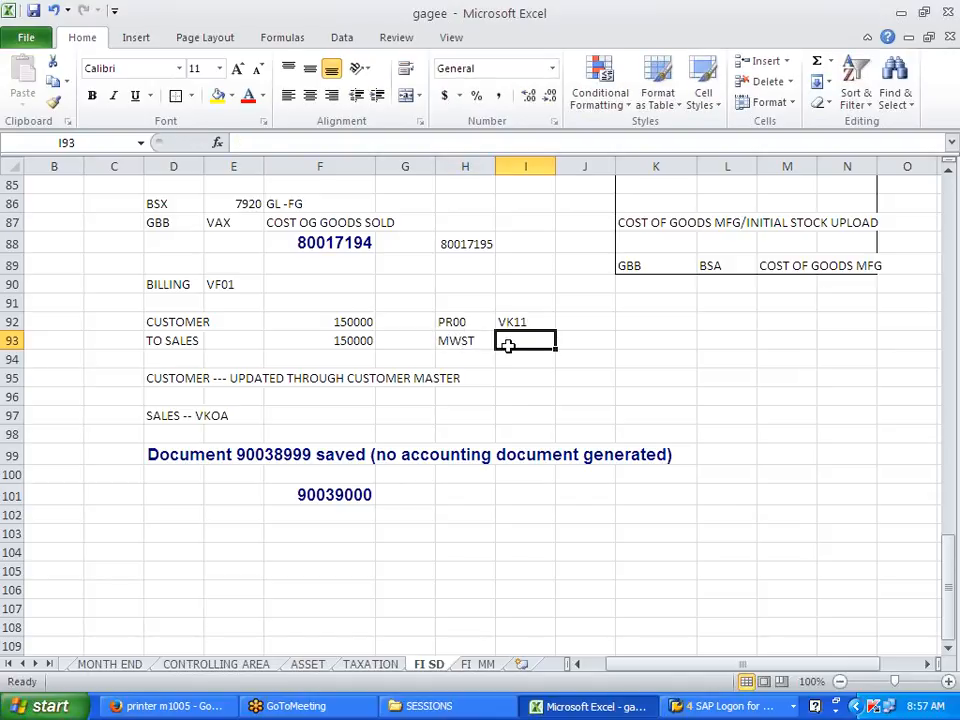
pyautogui.write('VK11')
pyautogui.click(566, 349)
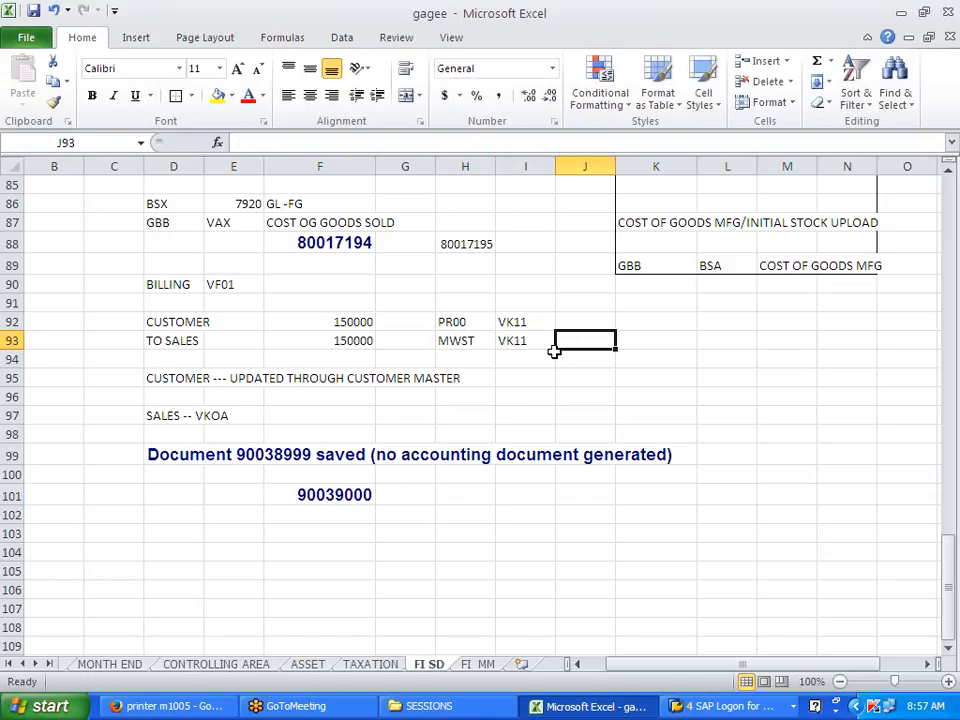
pyautogui.hotkey('alt', 'Tab')
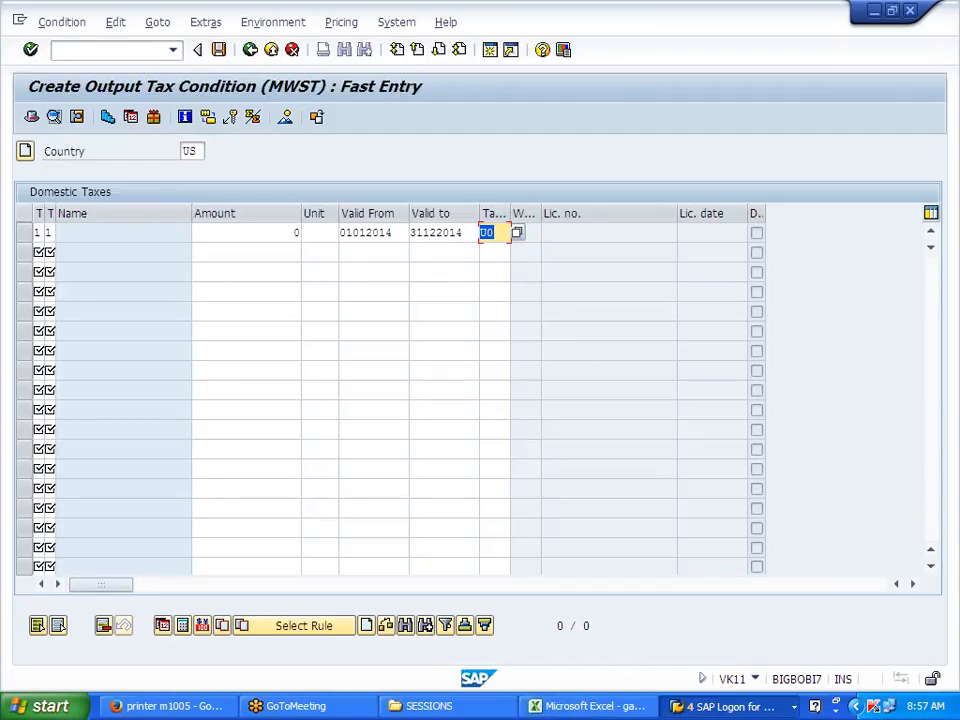
# Step: Confirm U0, then change the row's tax code to J0
pyautogui.press('Return')
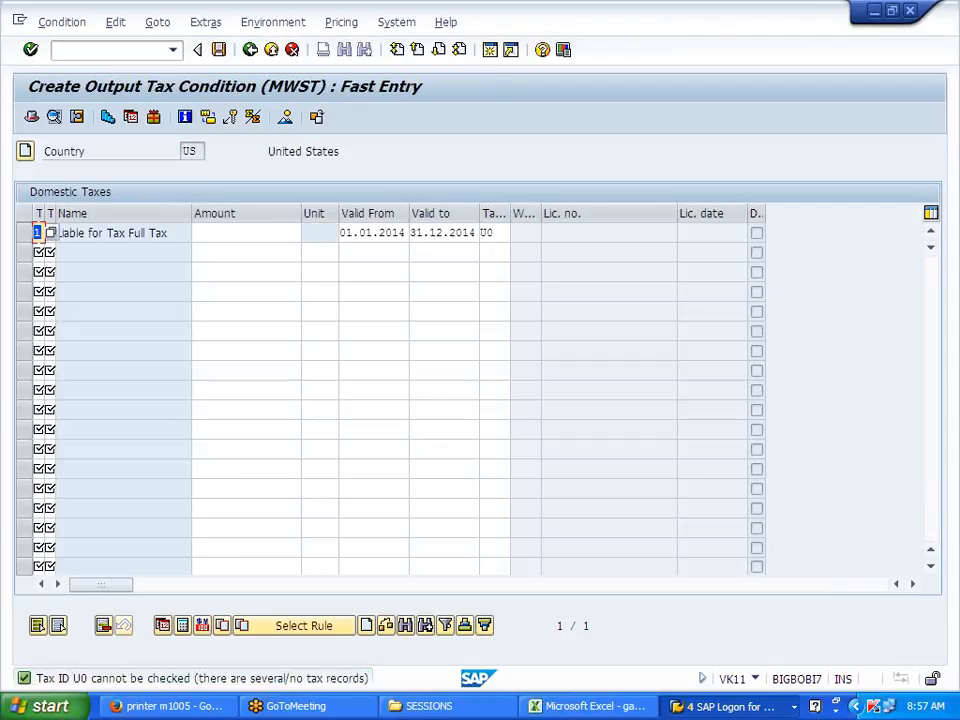
pyautogui.click(495, 233)
pyautogui.click(518, 234)
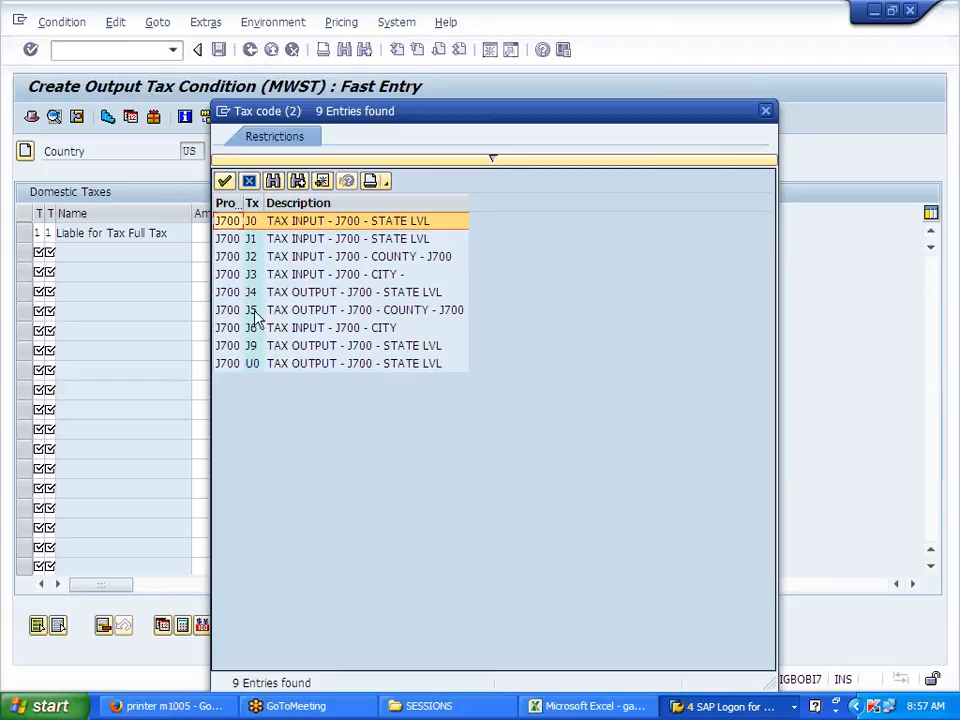
pyautogui.doubleClick(255, 222)
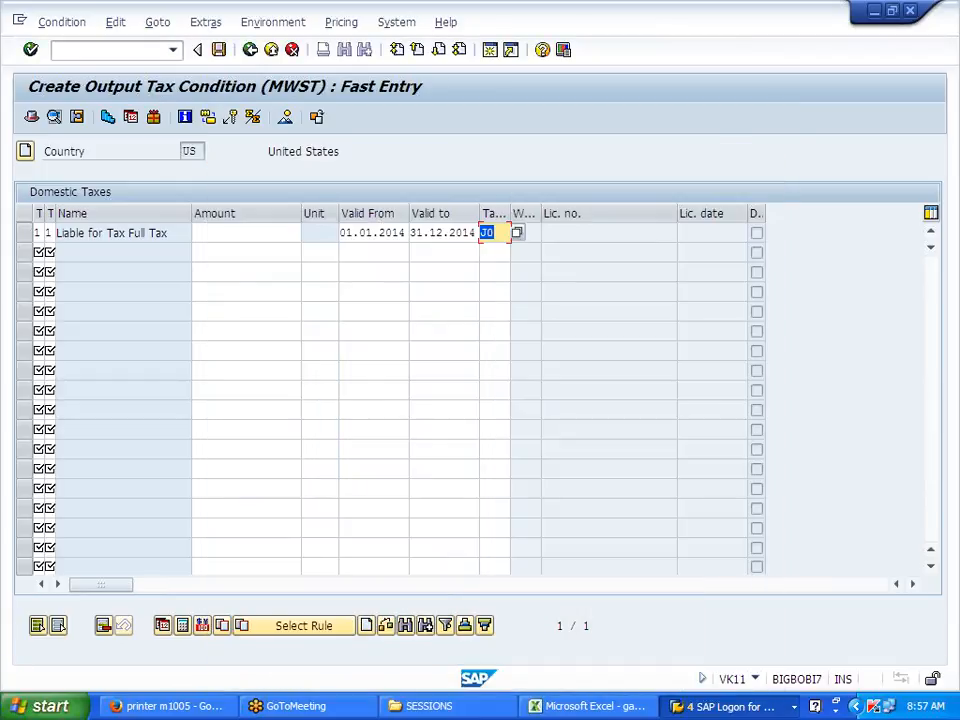
pyautogui.press('Return')
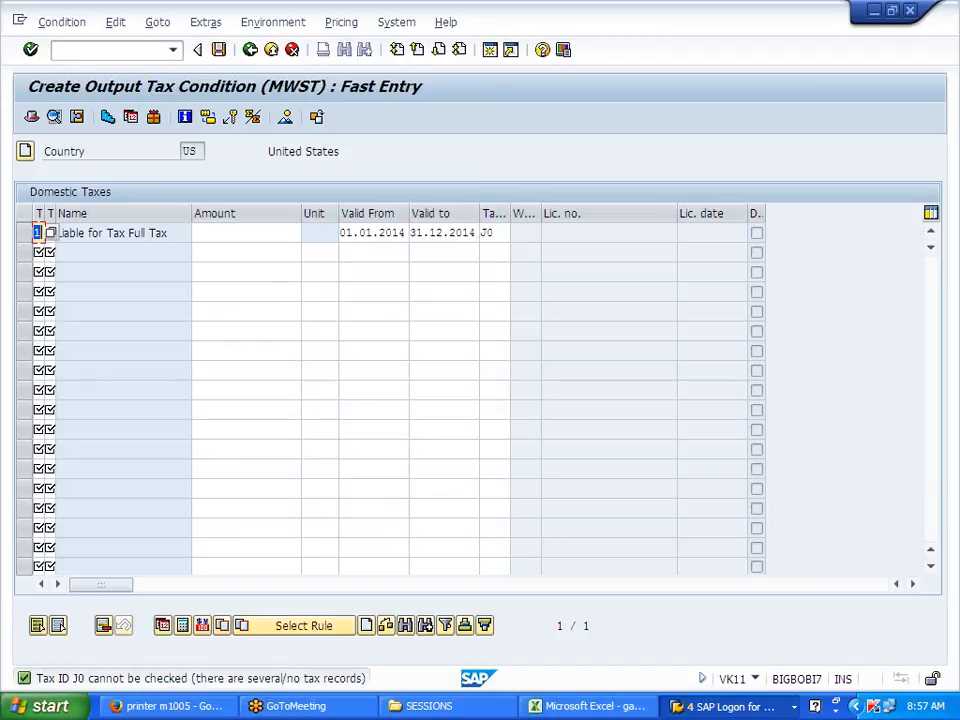
# Step: Leave the MWST tax record without saving, discarding the unsaved entry
pyautogui.click(498, 233)
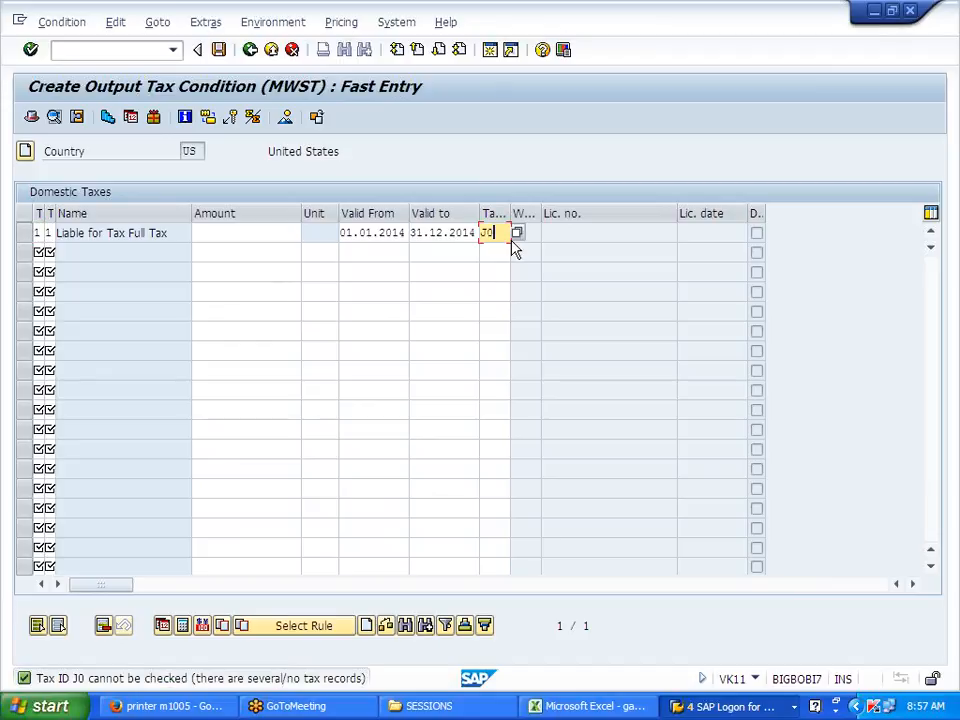
pyautogui.click(514, 232)
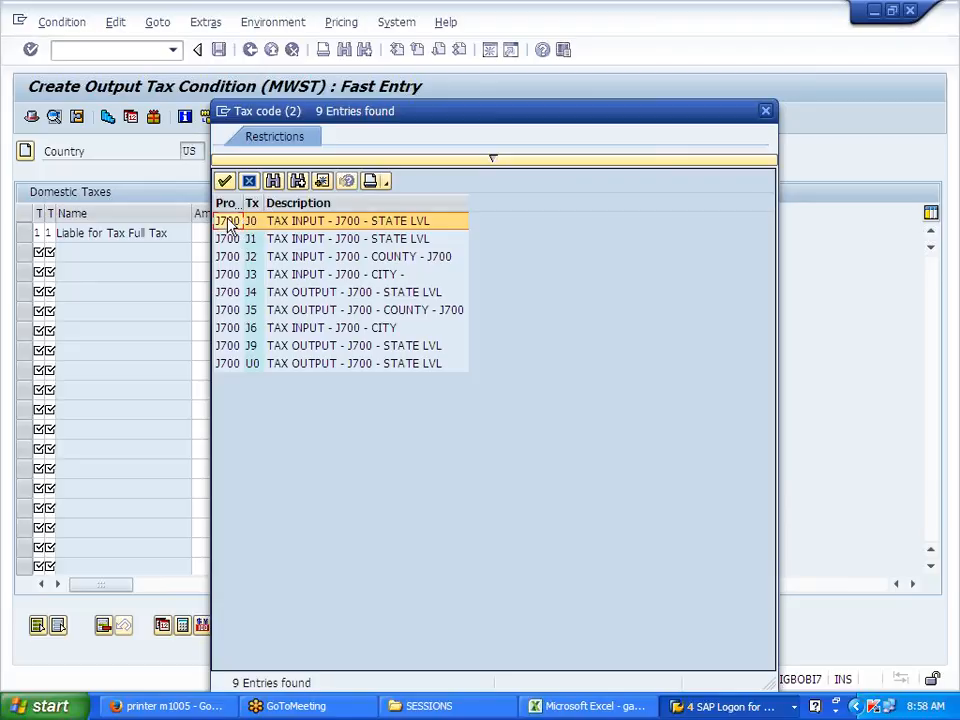
pyautogui.click(767, 112)
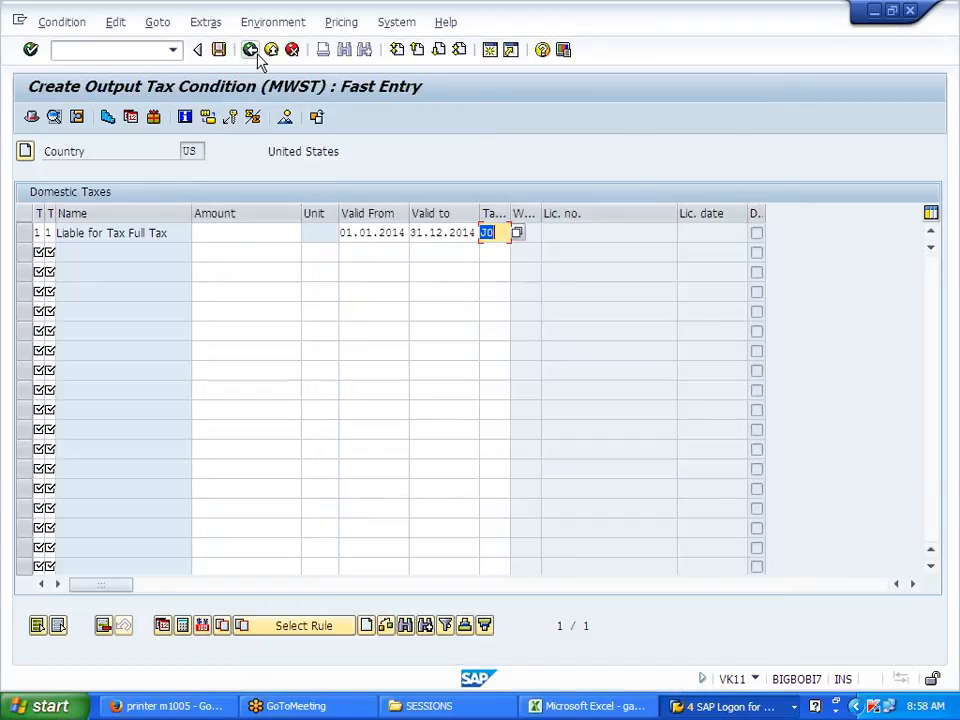
pyautogui.click(257, 58)
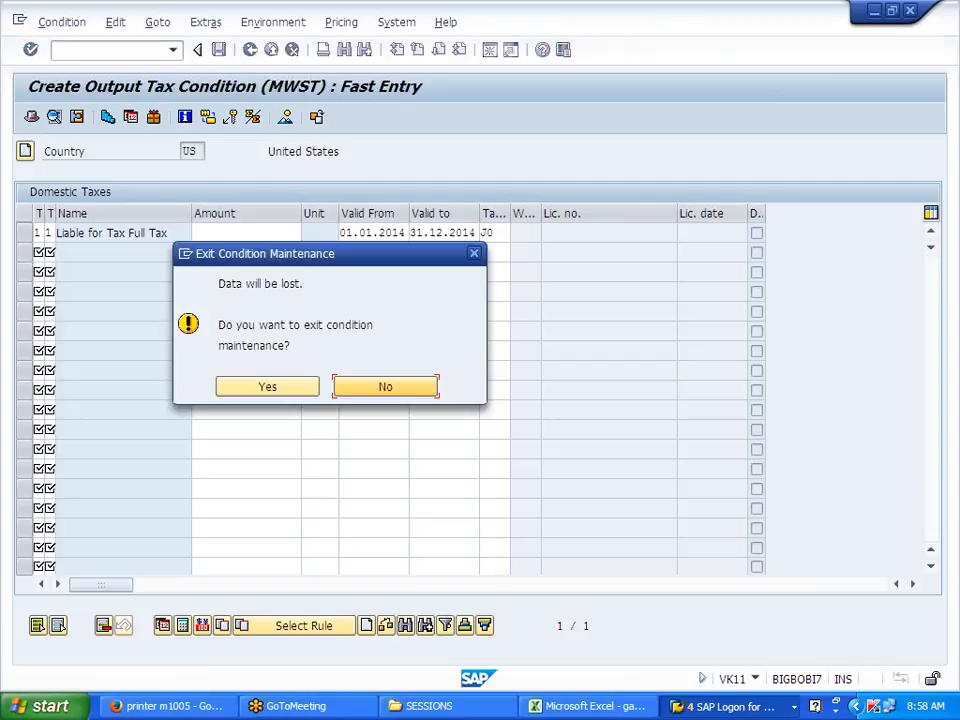
pyautogui.click(266, 388)
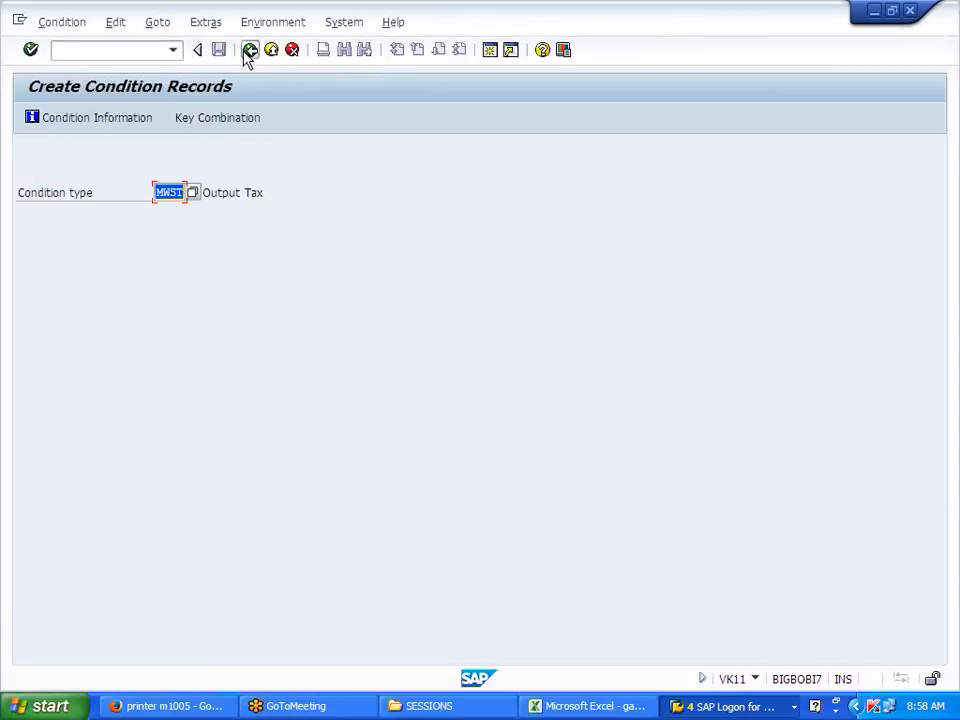
# Step: Open Maintain Access Sequences from the Display IMG session, acknowledging the cross-client warning
pyautogui.click(249, 50)
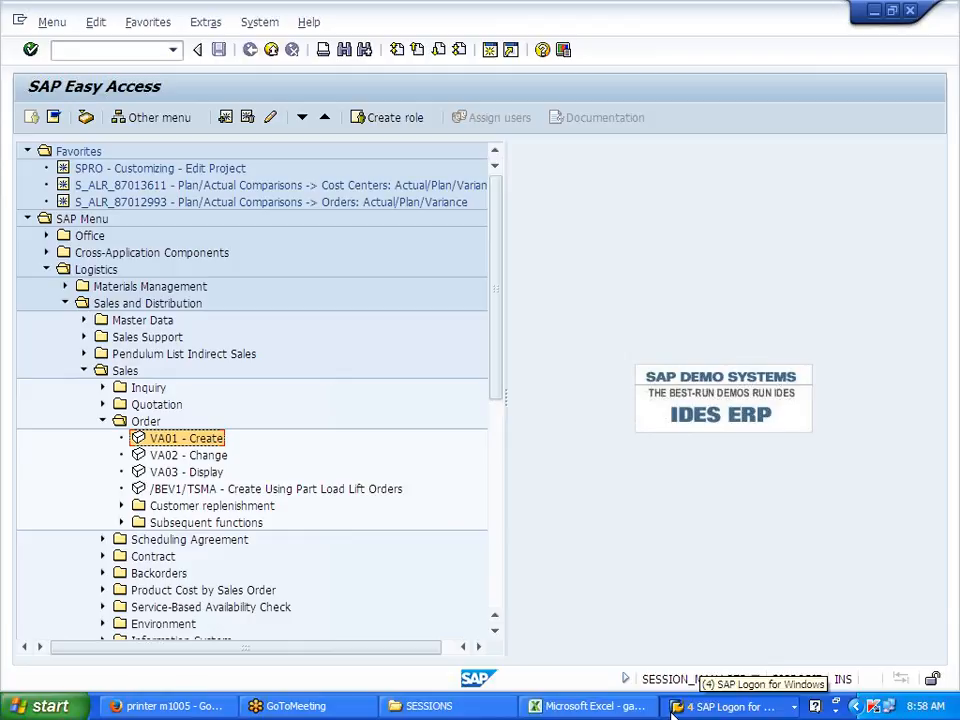
pyautogui.click(590, 706)
pyautogui.click(730, 706)
pyautogui.click(766, 656)
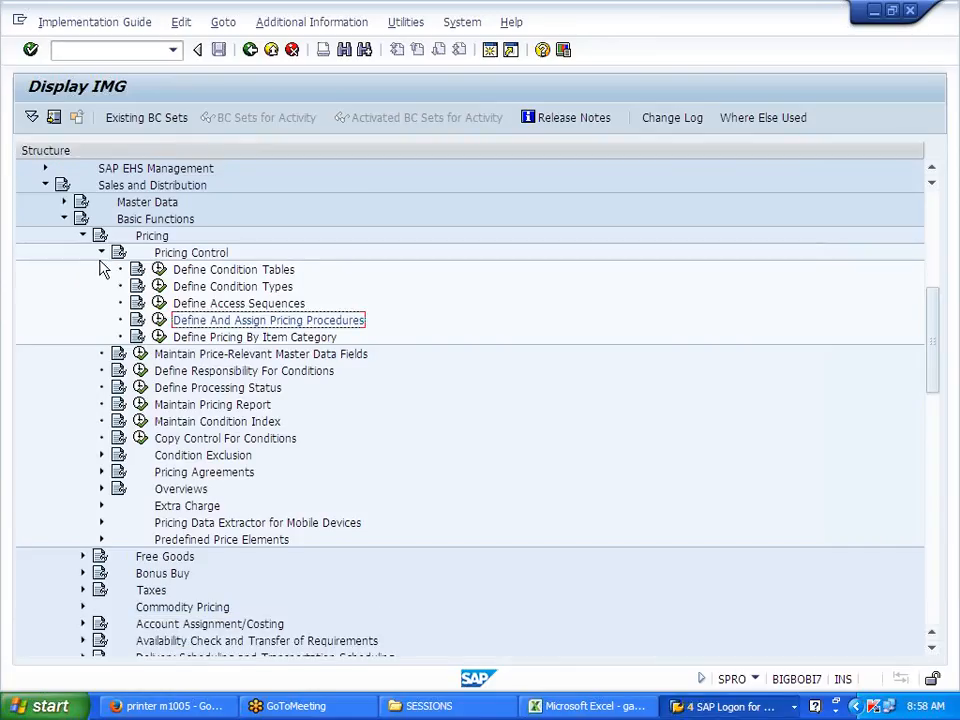
pyautogui.click(215, 304)
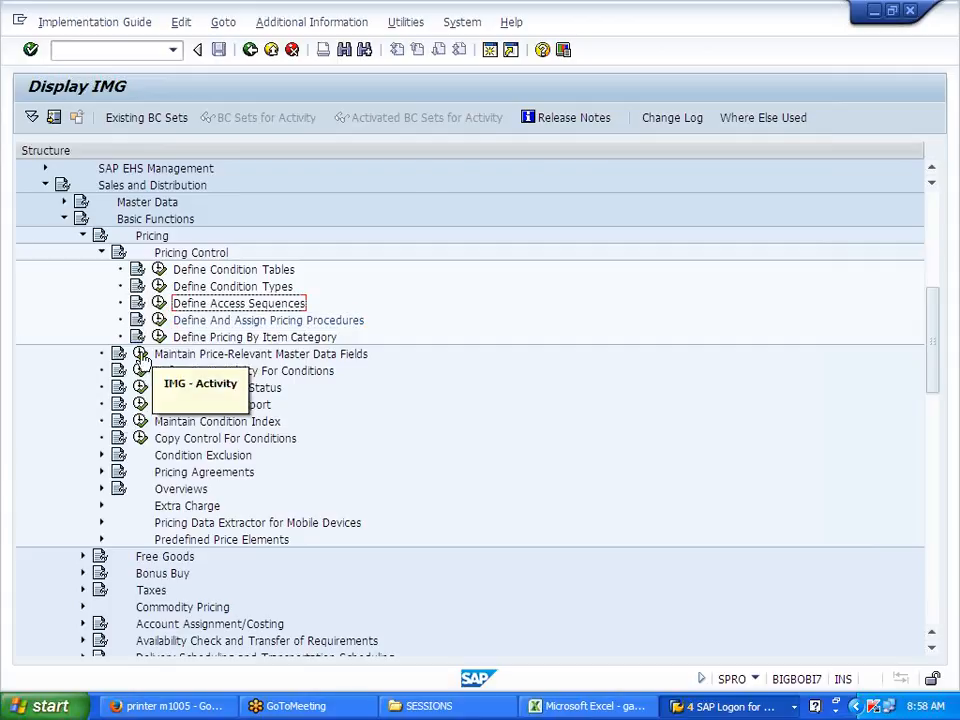
pyautogui.click(160, 304)
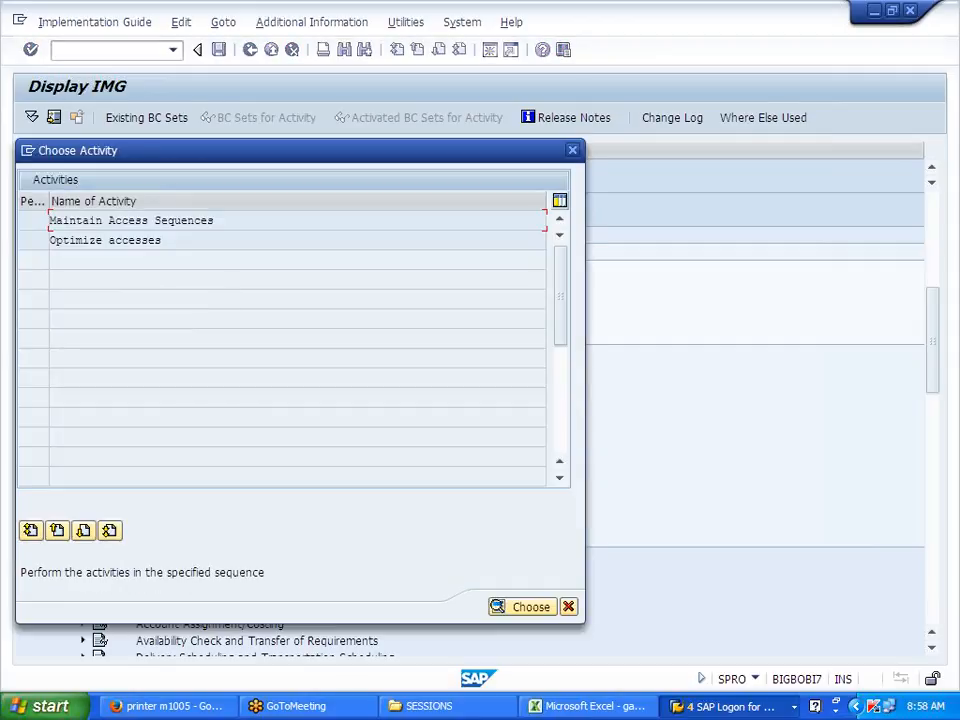
pyautogui.doubleClick(201, 220)
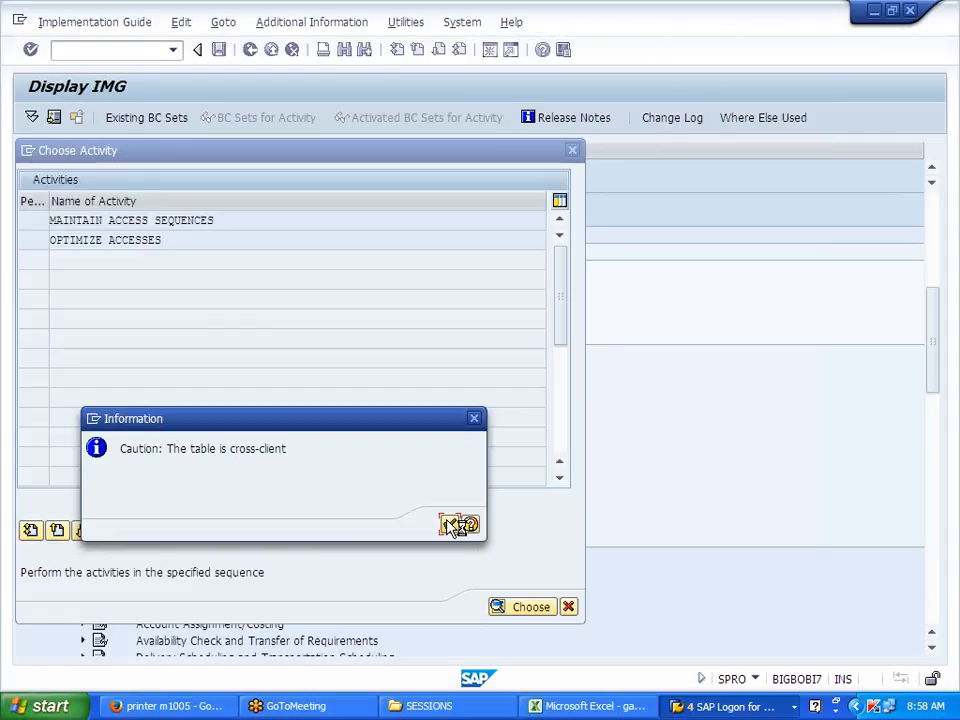
pyautogui.click(450, 526)
# Step: Position the list to access sequence MWST and view its accesses
pyautogui.scroll(-3, 448, 525)
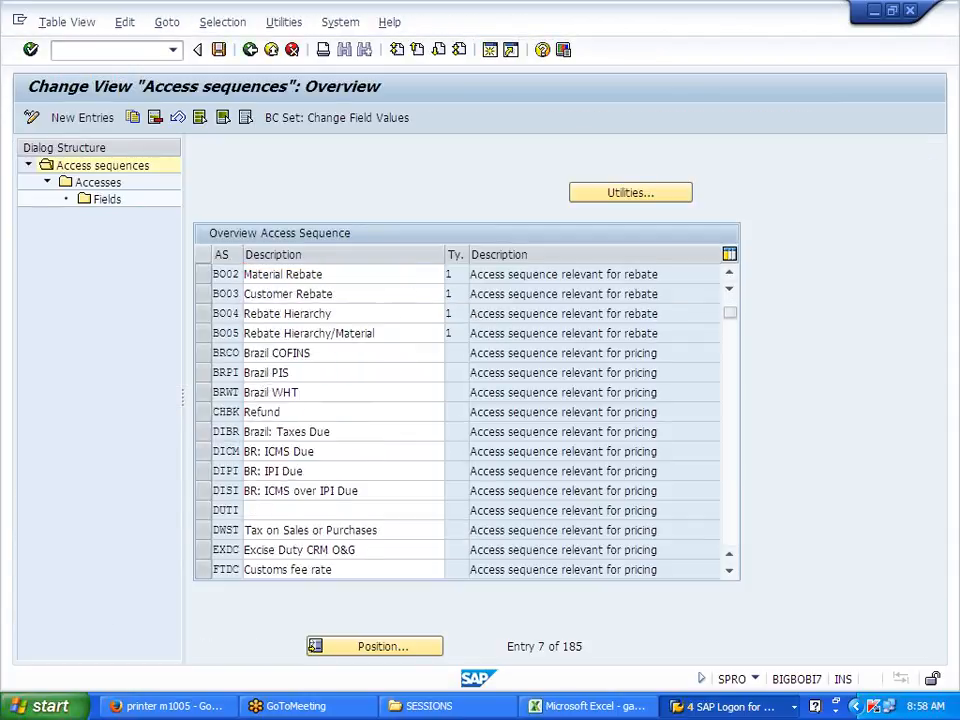
pyautogui.scroll(-2, 388, 628)
pyautogui.click(411, 645)
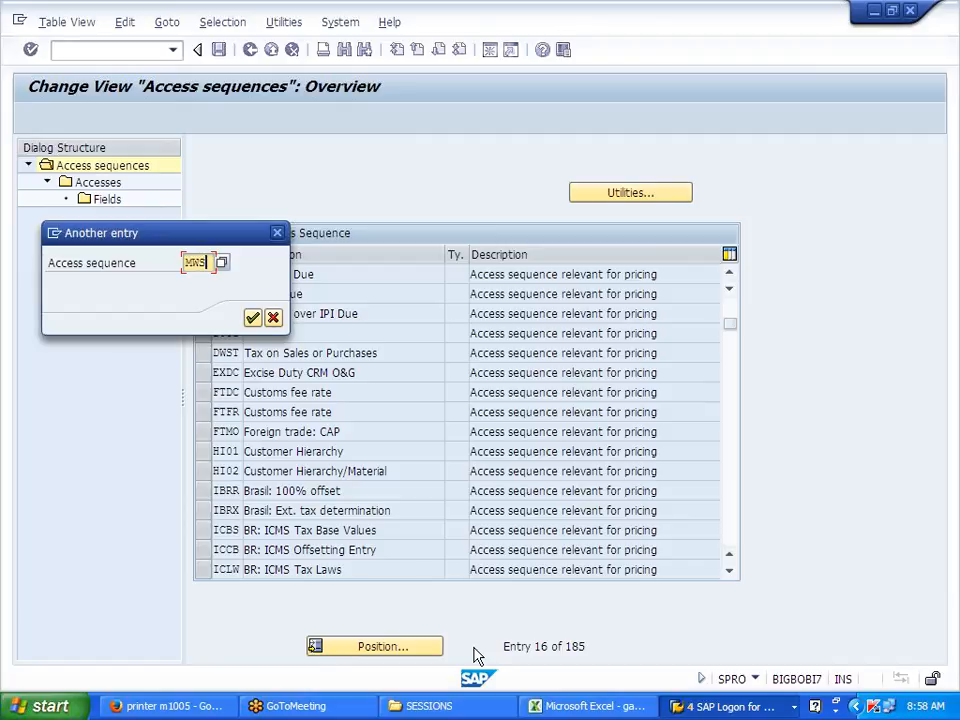
pyautogui.press('Return')
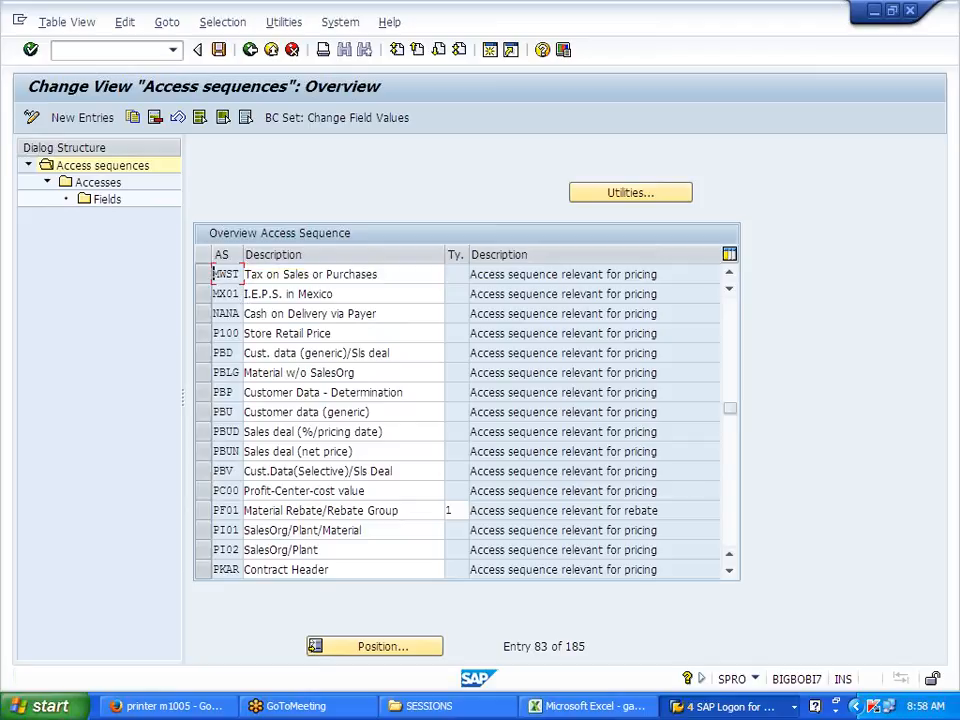
pyautogui.click(204, 274)
pyautogui.click(100, 183)
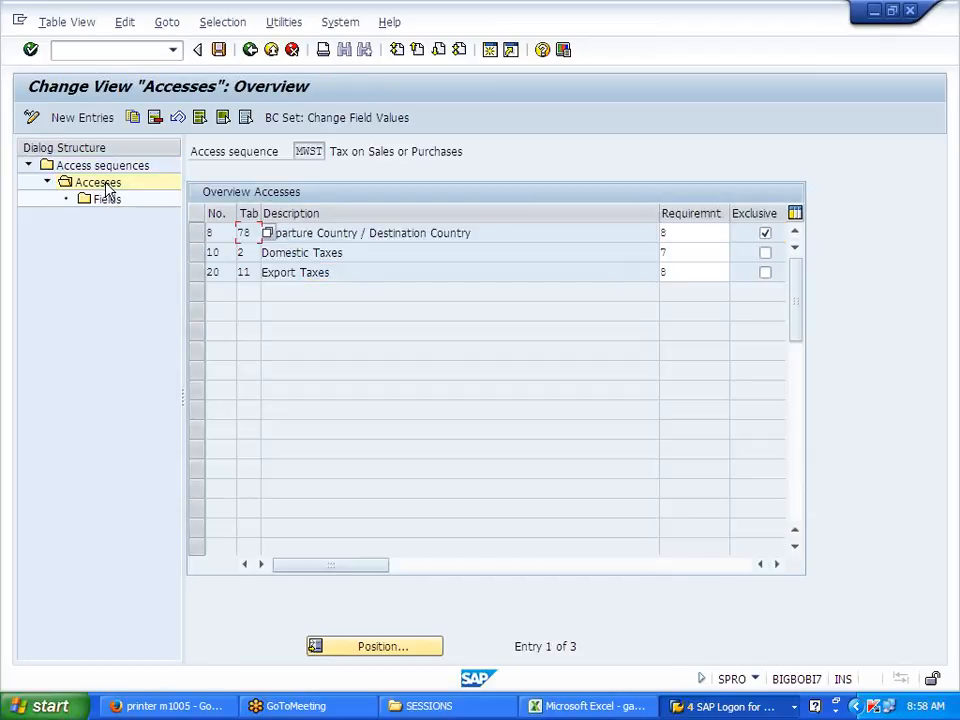
# Step: Review MWST accesses 8, 10 Domestic Taxes and 20 Export Taxes, then return to the overview
pyautogui.click(317, 233)
pyautogui.click(315, 253)
pyautogui.click(318, 272)
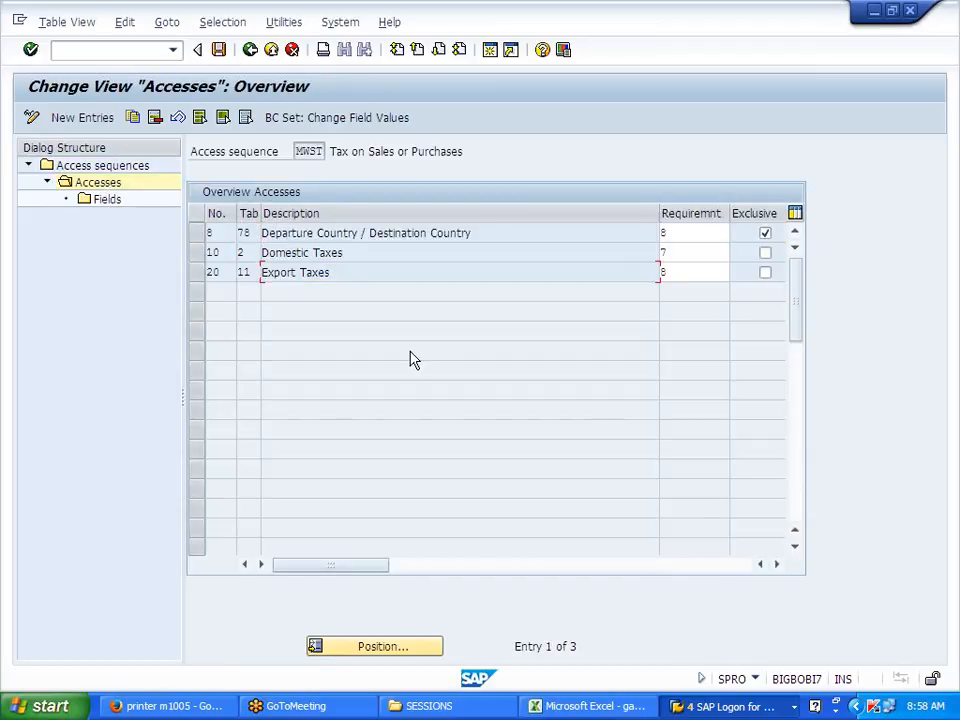
pyautogui.click(250, 50)
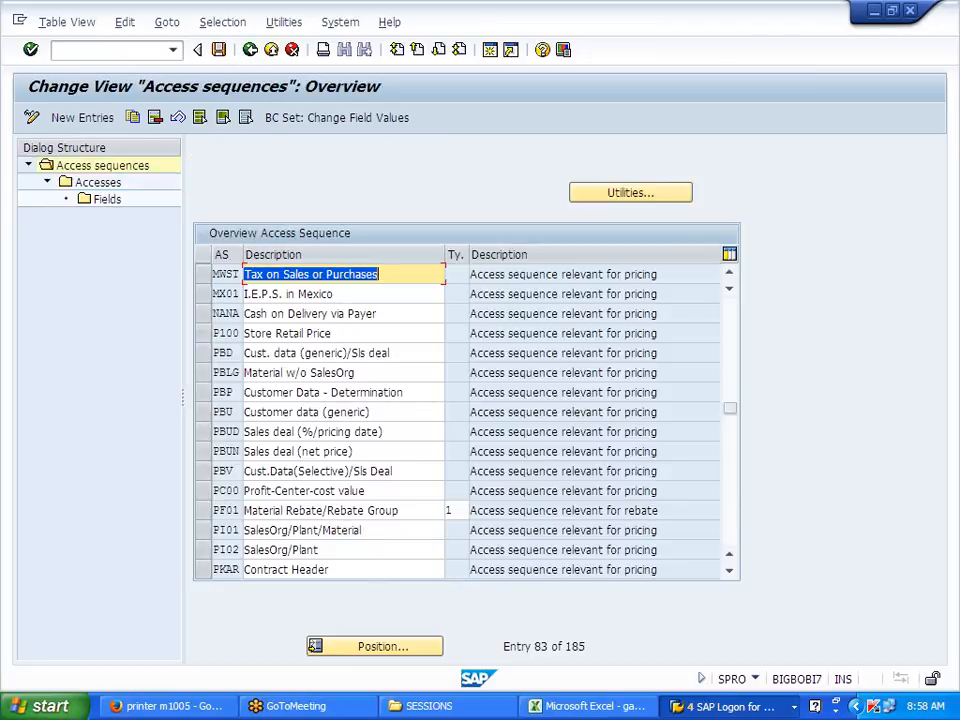
pyautogui.click(200, 277)
pyautogui.click(200, 278)
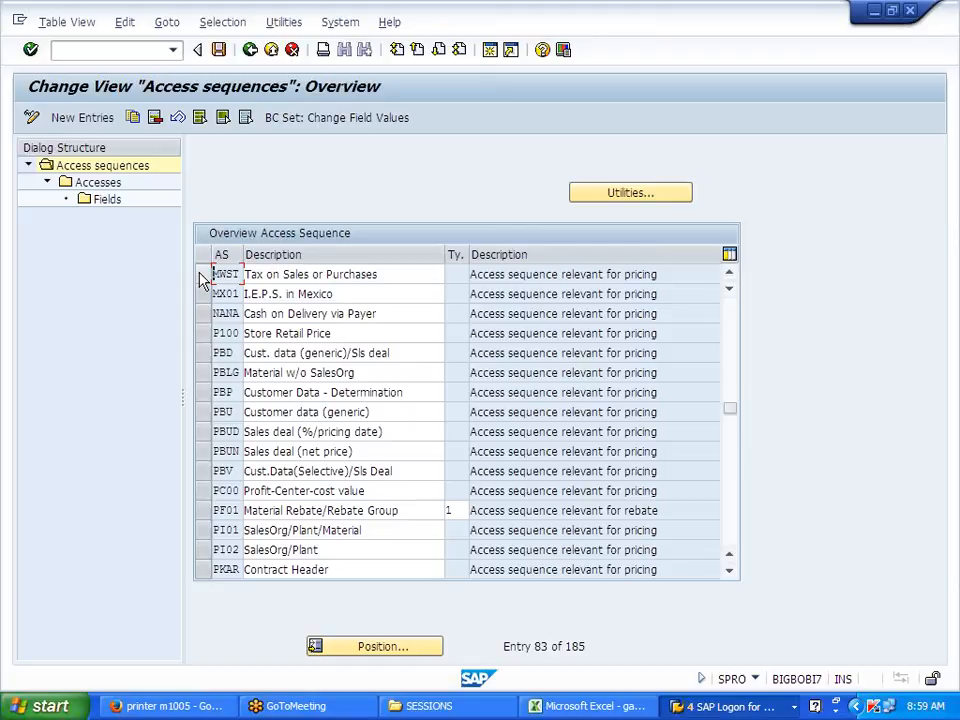
# Step: Copy MWST as J700, with J700 added to the description and all accesses copied
pyautogui.click(203, 276)
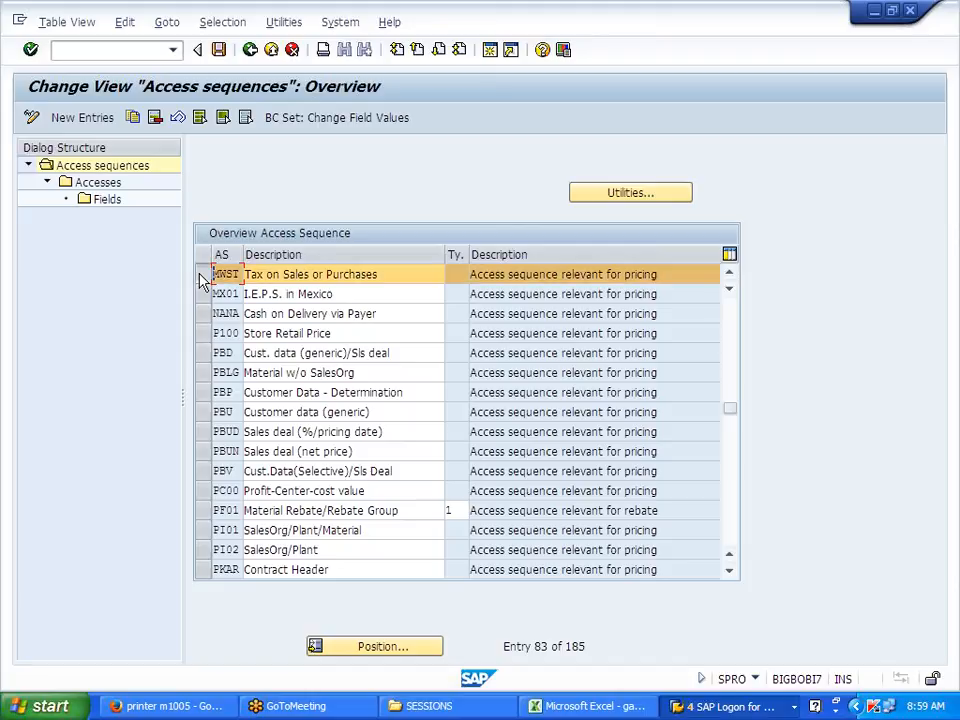
pyautogui.click(131, 119)
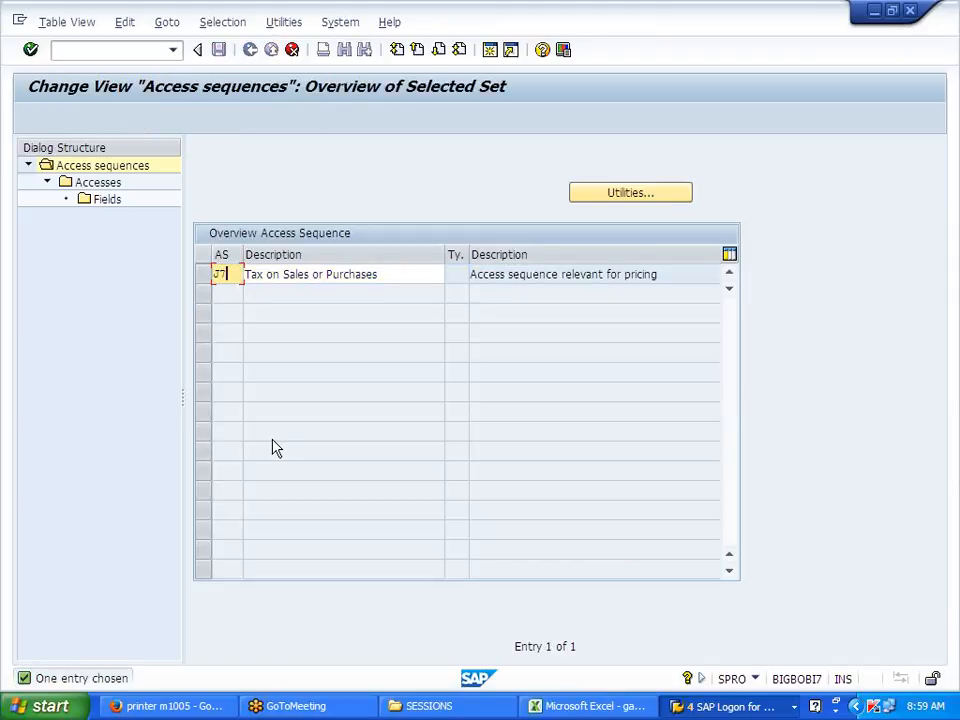
pyautogui.click(381, 274)
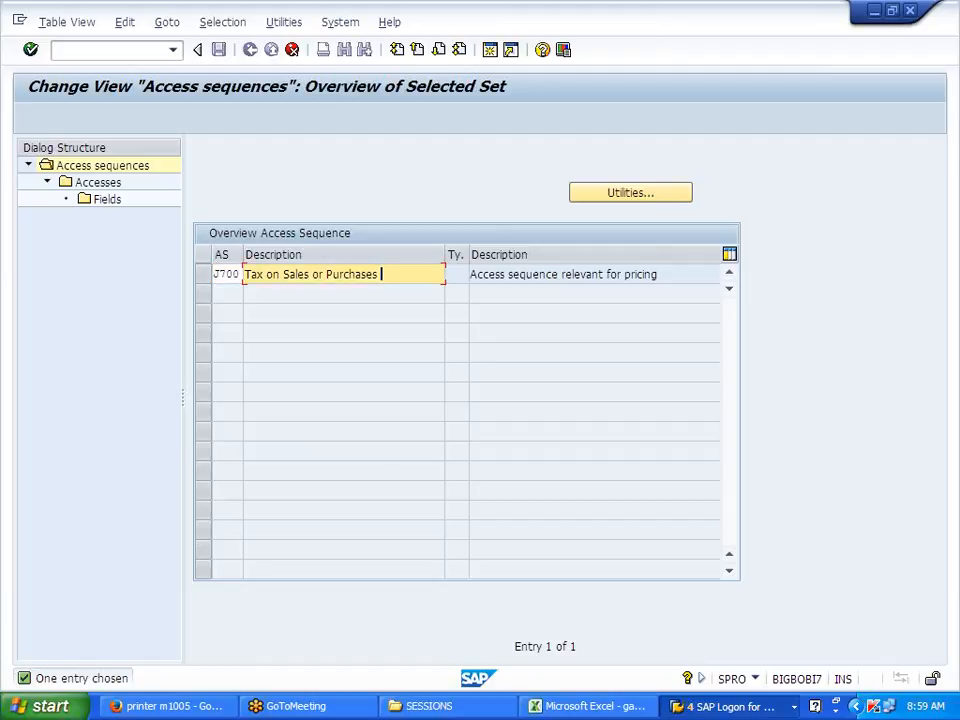
pyautogui.press('Return')
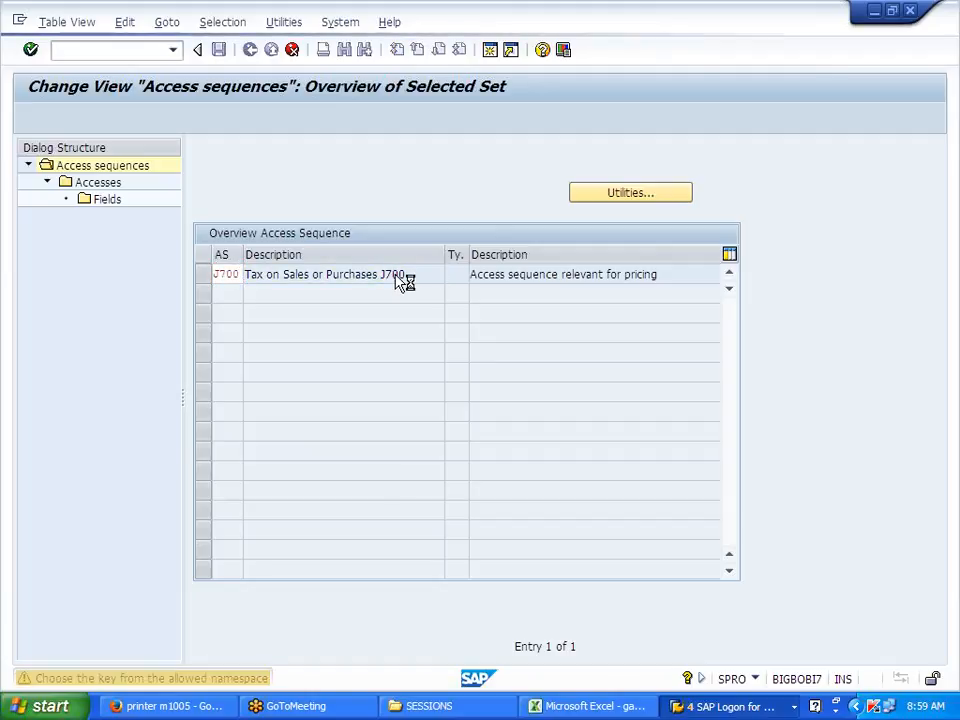
pyautogui.press('Return')
pyautogui.click(507, 310)
# Step: Step through J700's copied accesses through to the Export Taxes fields
pyautogui.press('Return')
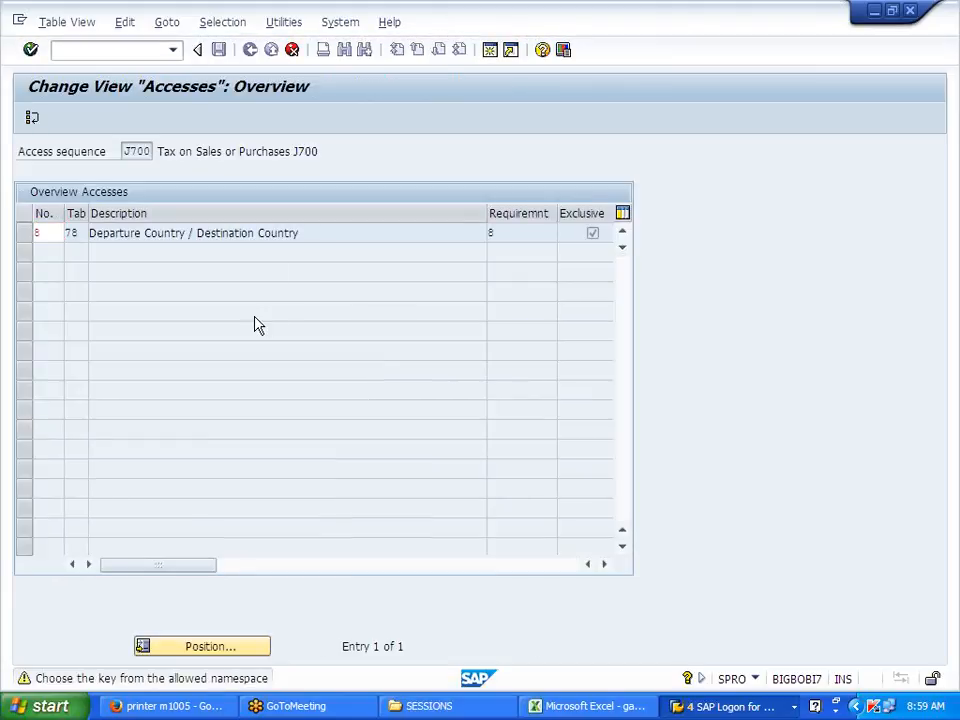
pyautogui.press('Return')
pyautogui.press('Return')
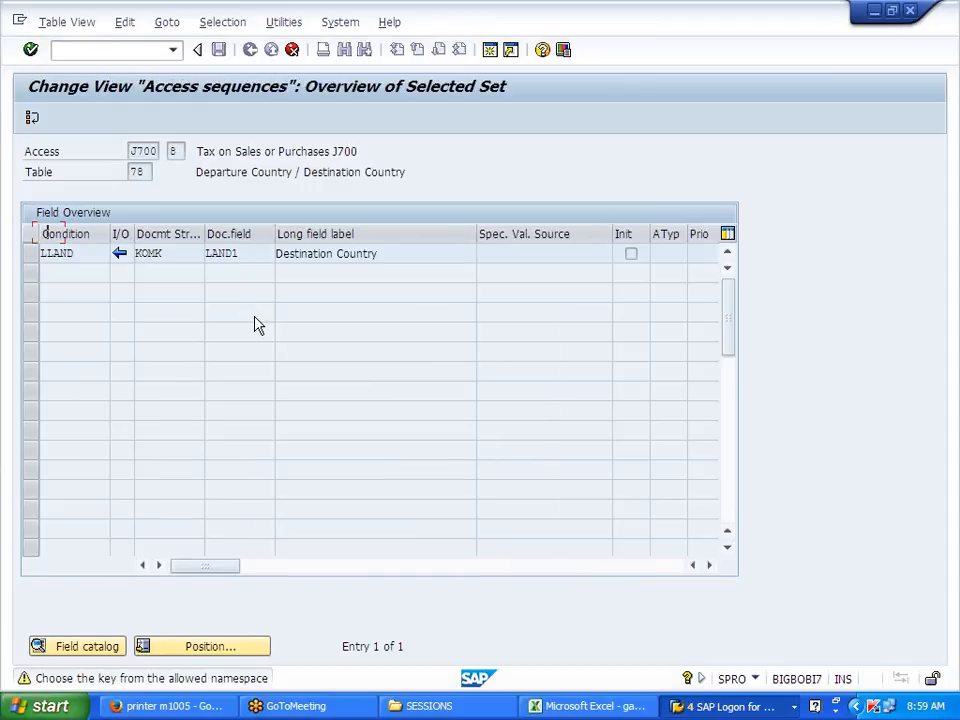
pyautogui.press('Return')
pyautogui.press('Return')
pyautogui.press('Return')
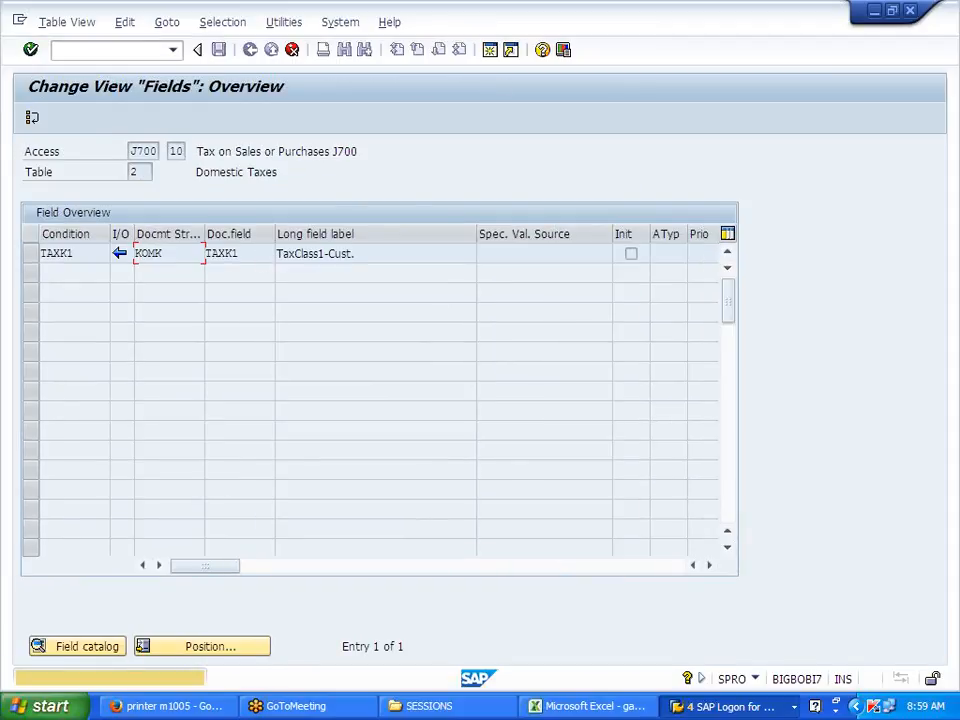
pyautogui.press('Return')
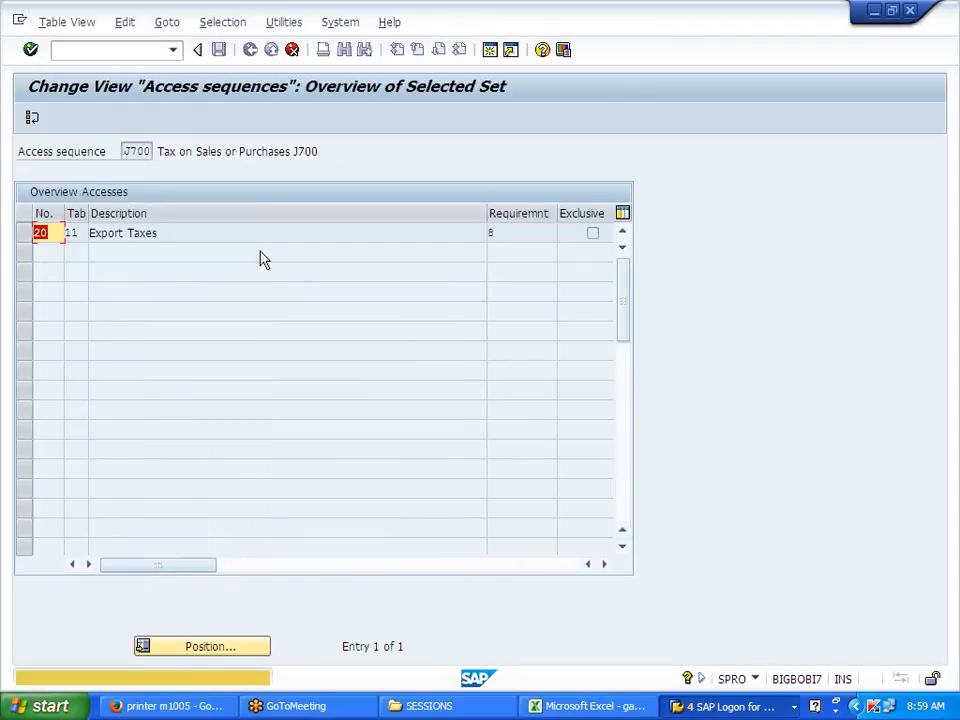
pyautogui.press('Return')
pyautogui.press('Return')
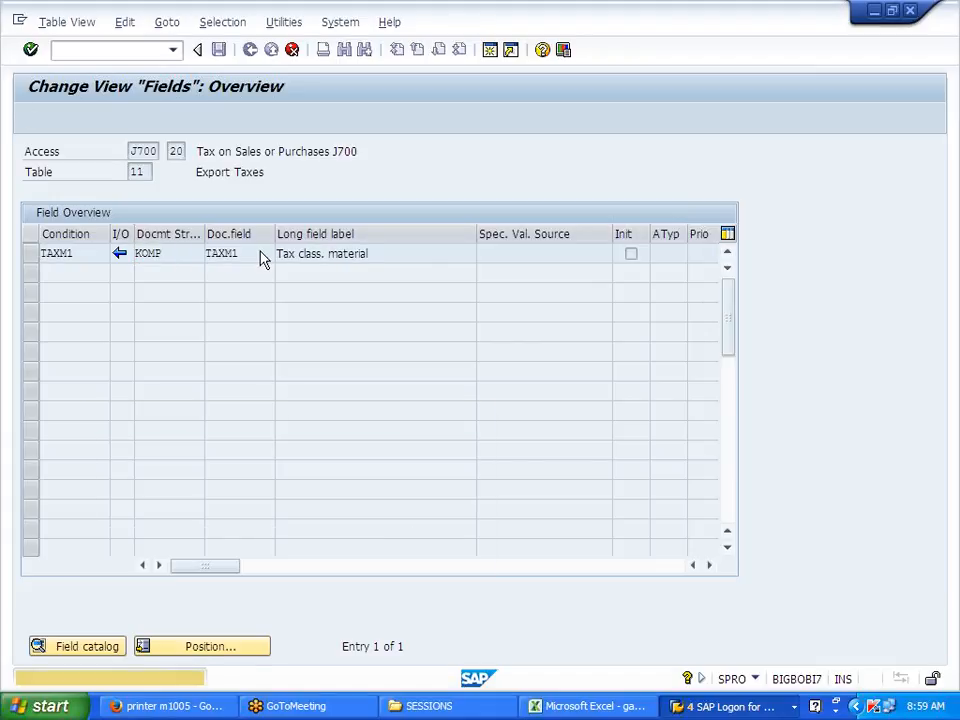
pyautogui.press('Return')
pyautogui.press('Return')
# Step: Save J700 to the TAXES workbench request and return to the configuration tree
pyautogui.click(218, 49)
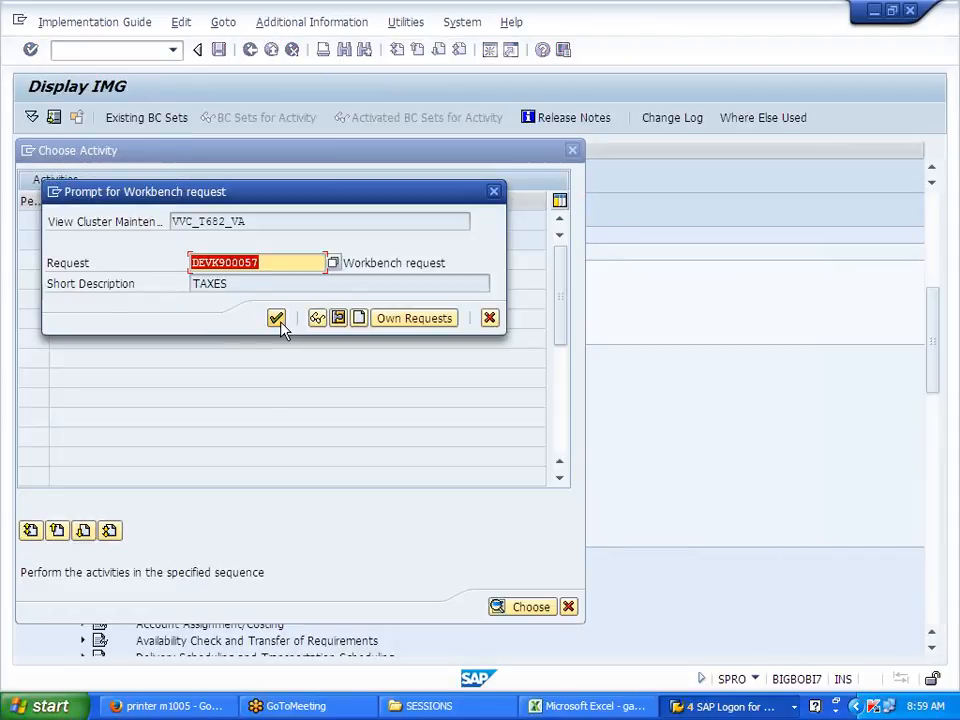
pyautogui.click(276, 318)
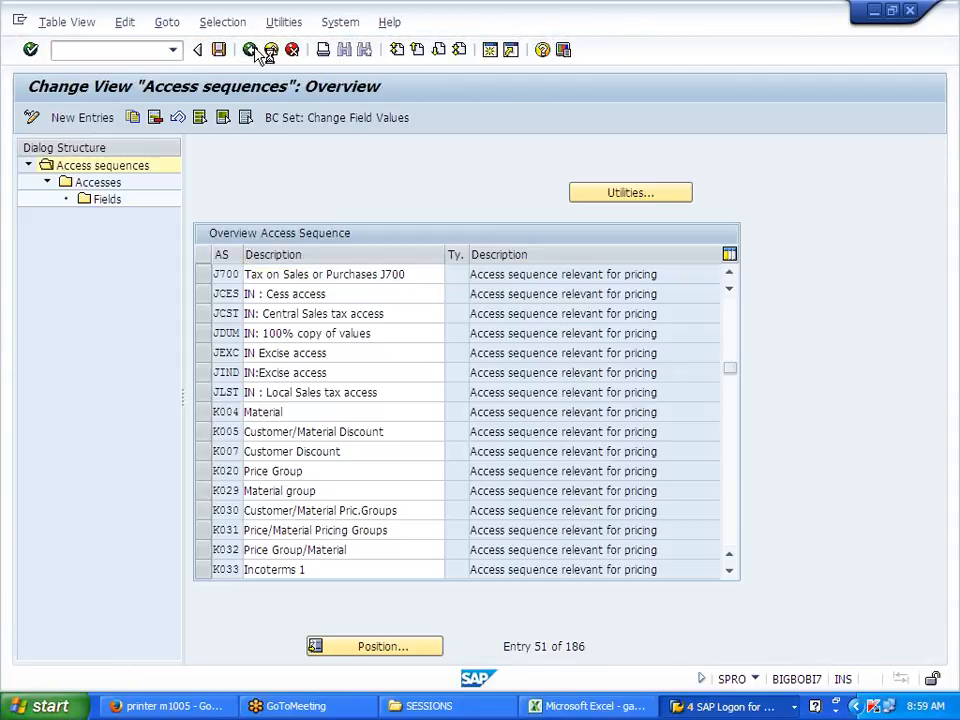
pyautogui.click(252, 49)
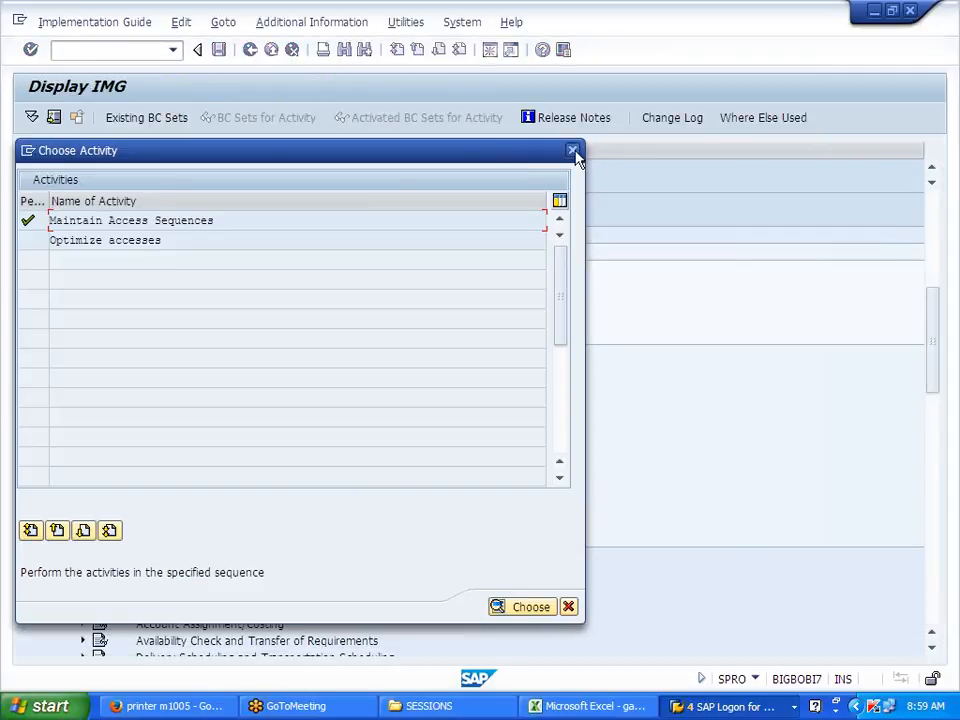
pyautogui.click(572, 151)
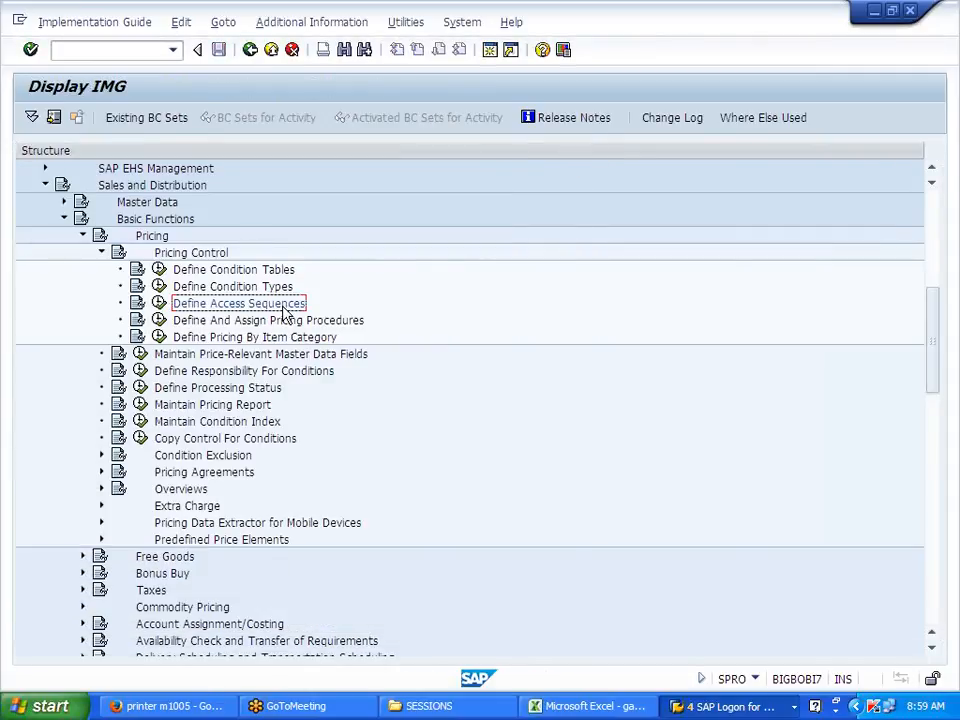
# Step: Note 'Define Access Sequences' in D109 and 'MWST --- COPIED --- J700' in G109
pyautogui.click(575, 706)
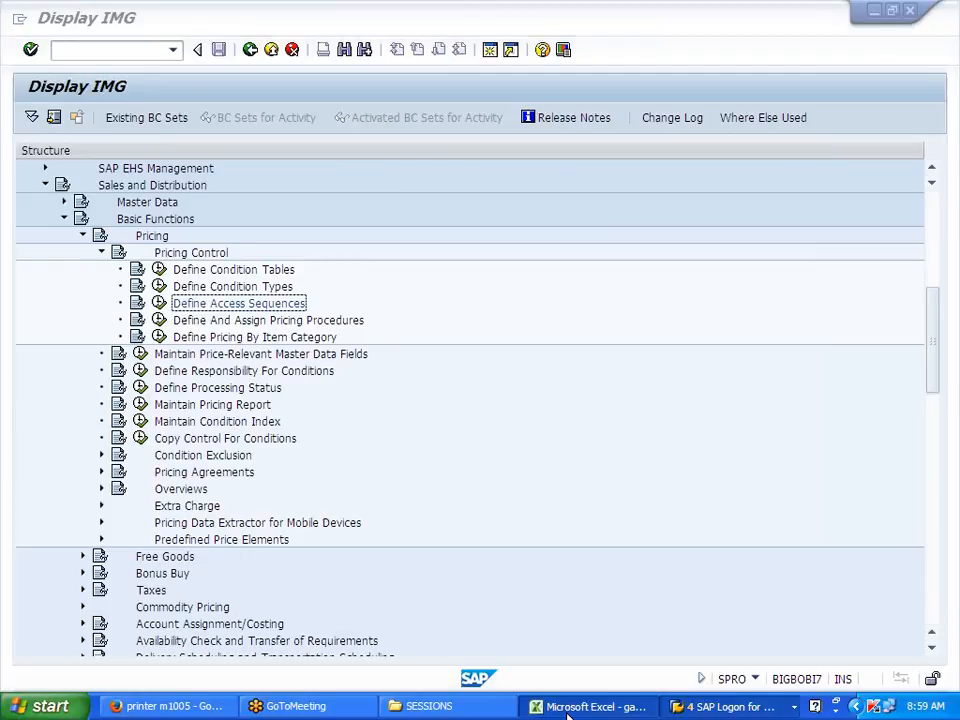
pyautogui.scroll(-3, 395, 585)
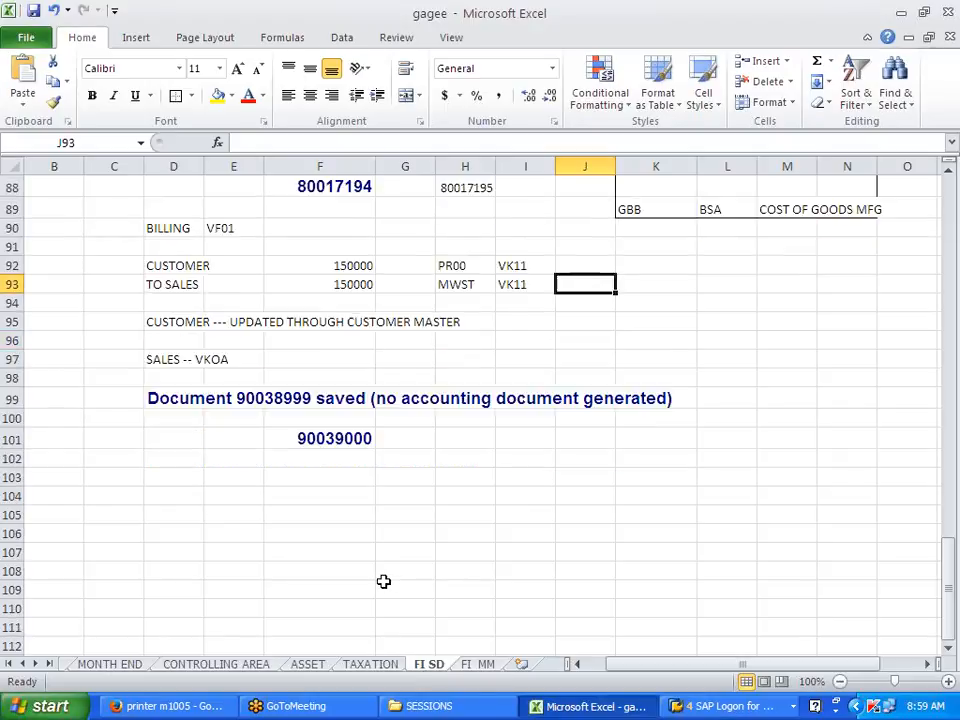
pyautogui.click(186, 466)
pyautogui.hotkey('ctrl', 'v')
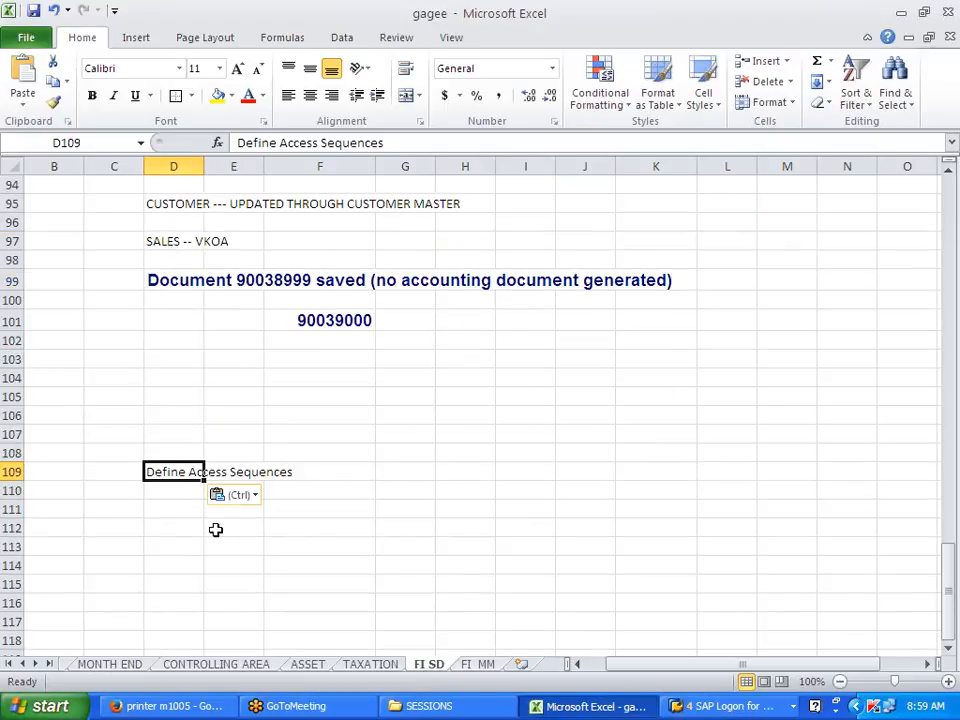
pyautogui.click(216, 528)
pyautogui.click(401, 468)
pyautogui.write('MWST')
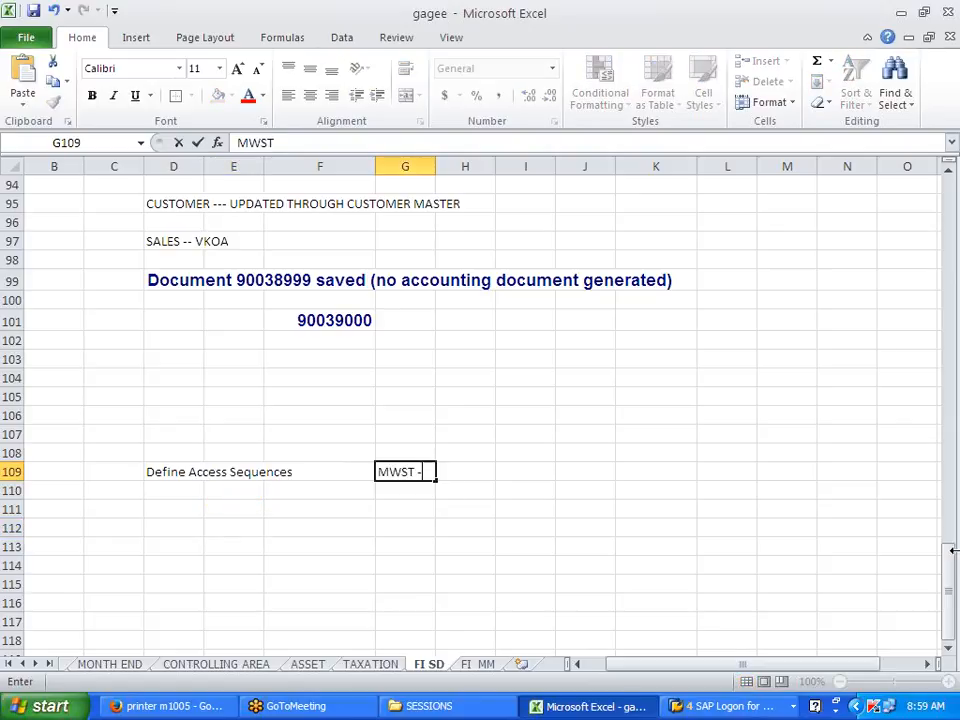
pyautogui.write(' --- COPIED --- J700')
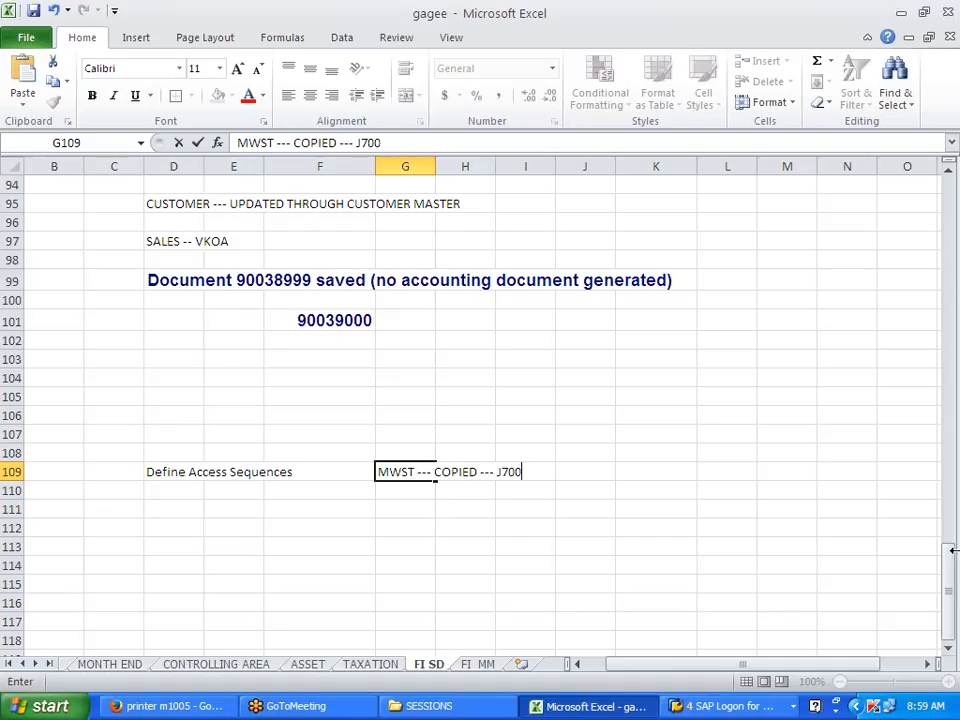
pyautogui.click(866, 622)
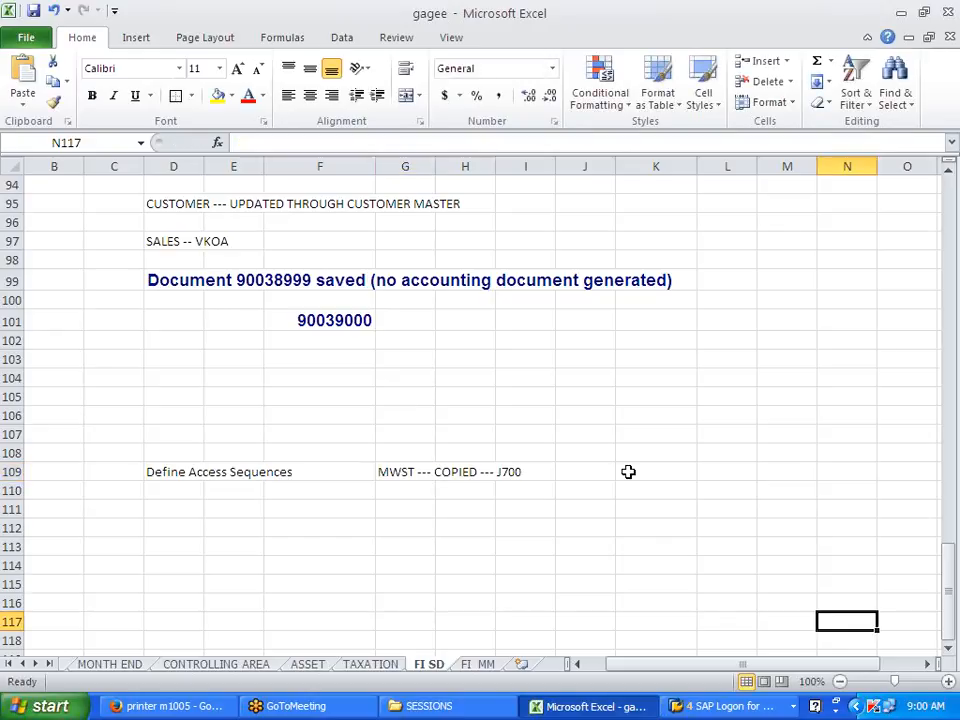
# Step: Reopen the control data of pricing procedure RVAA01 in the Procedures window
pyautogui.hotkey('alt', 'Tab')
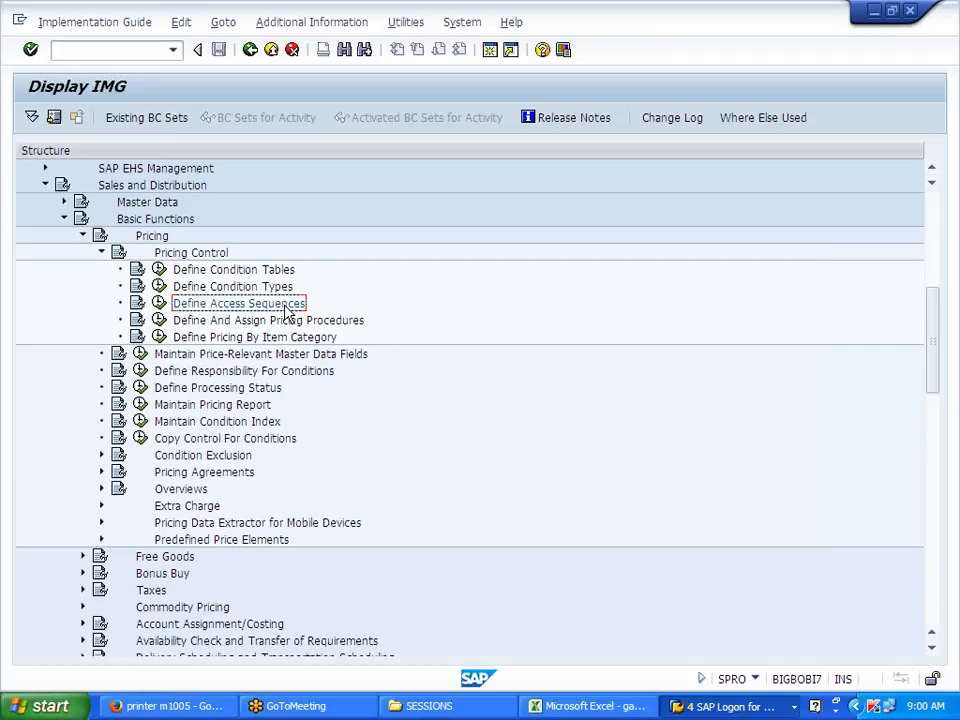
pyautogui.click(220, 322)
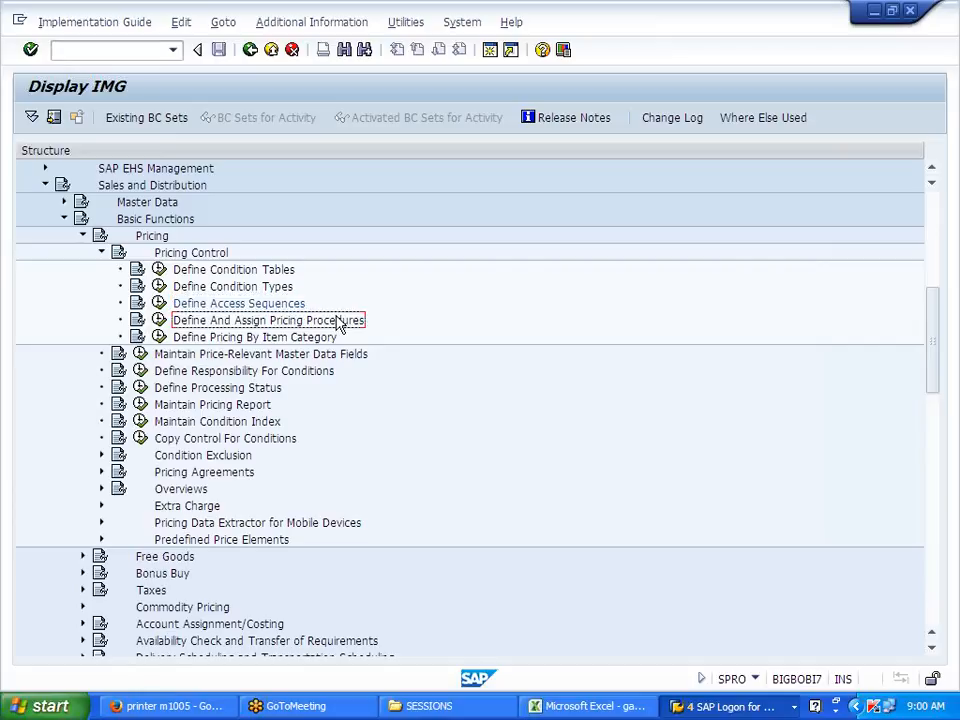
pyautogui.click(269, 306)
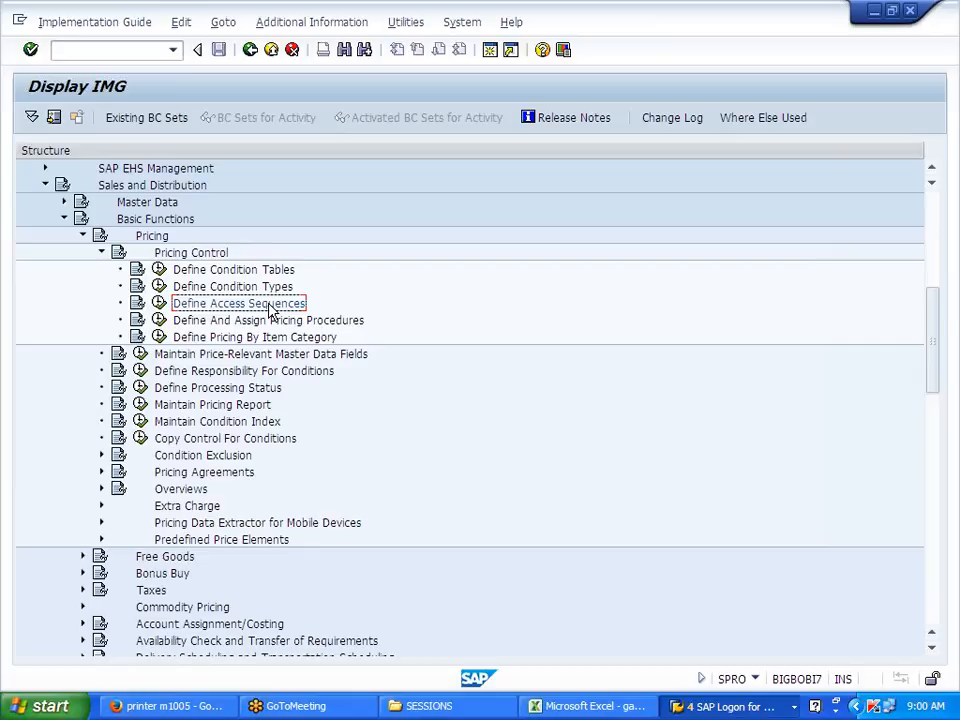
pyautogui.click(285, 323)
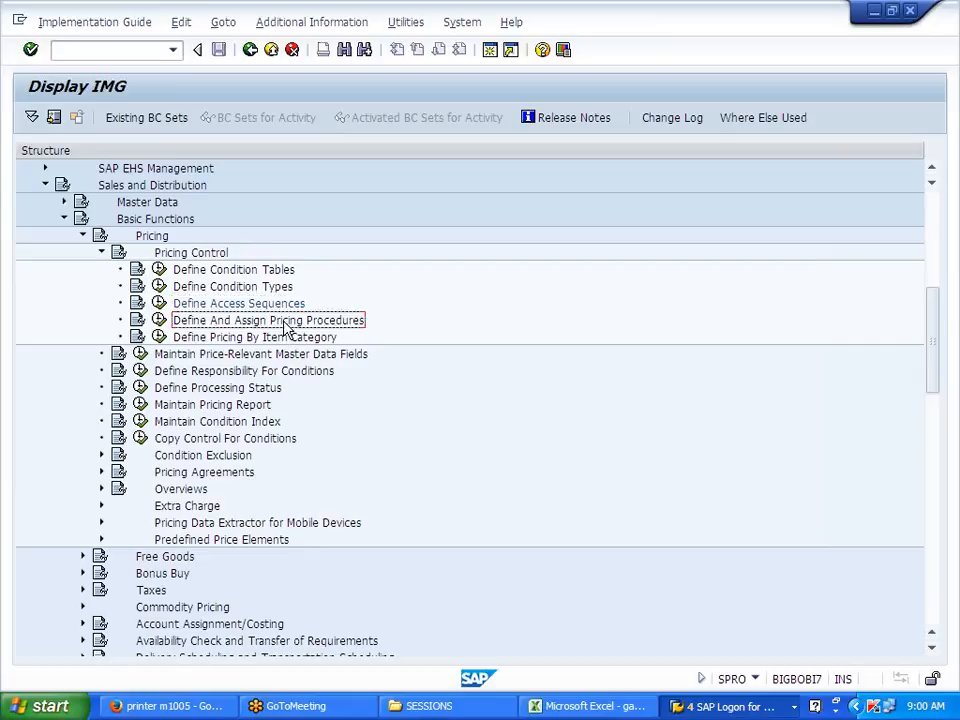
pyautogui.click(159, 322)
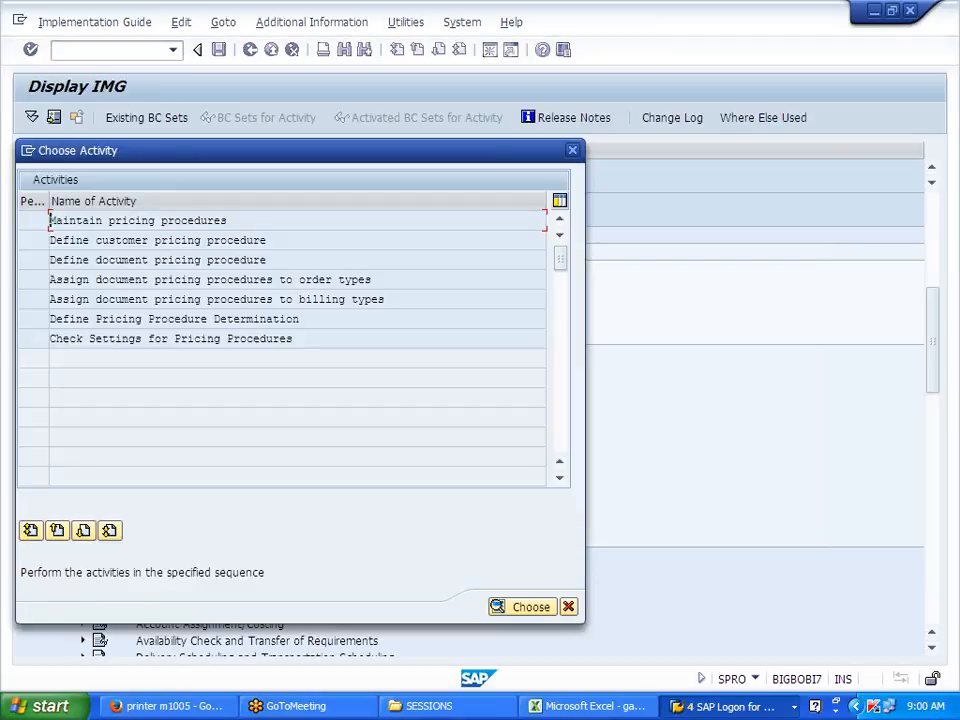
pyautogui.doubleClick(190, 226)
pyautogui.click(279, 490)
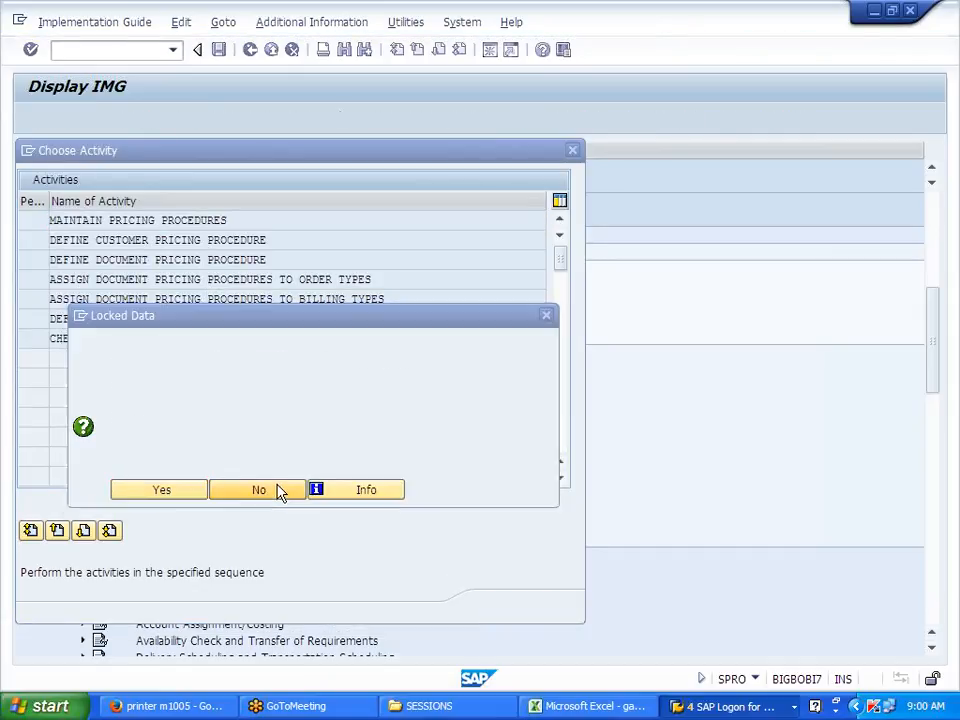
pyautogui.click(568, 607)
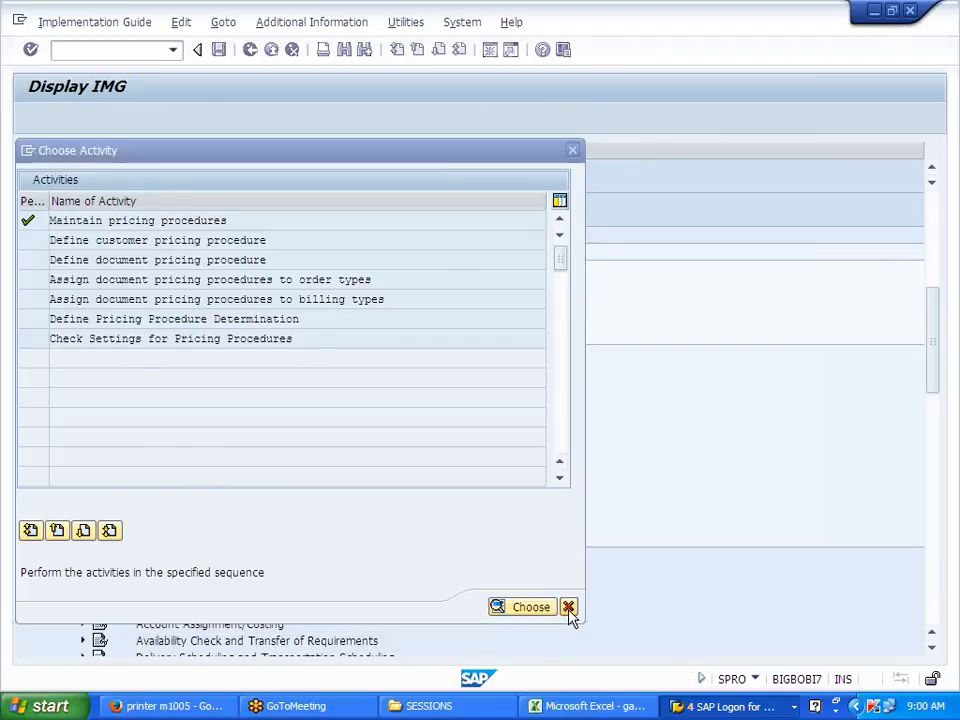
pyautogui.click(730, 706)
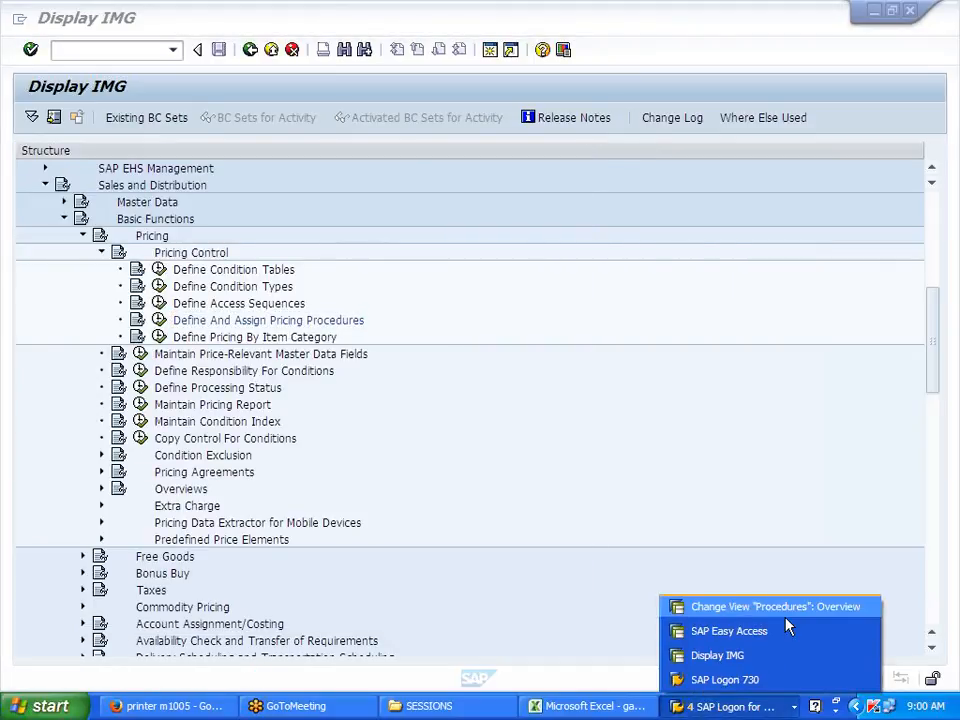
pyautogui.click(750, 604)
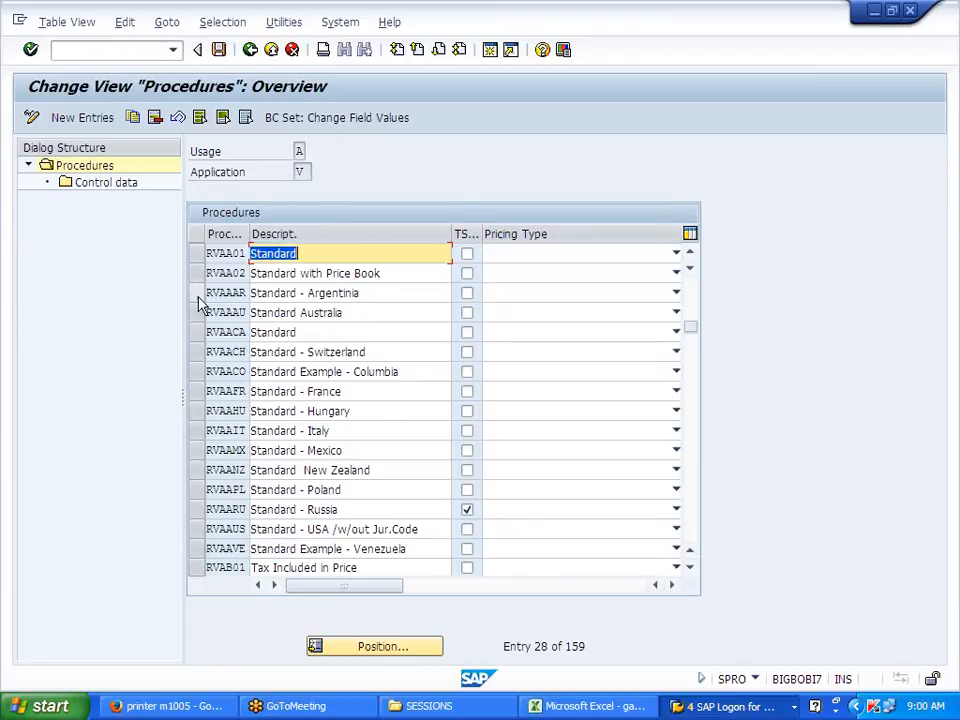
pyautogui.doubleClick(121, 191)
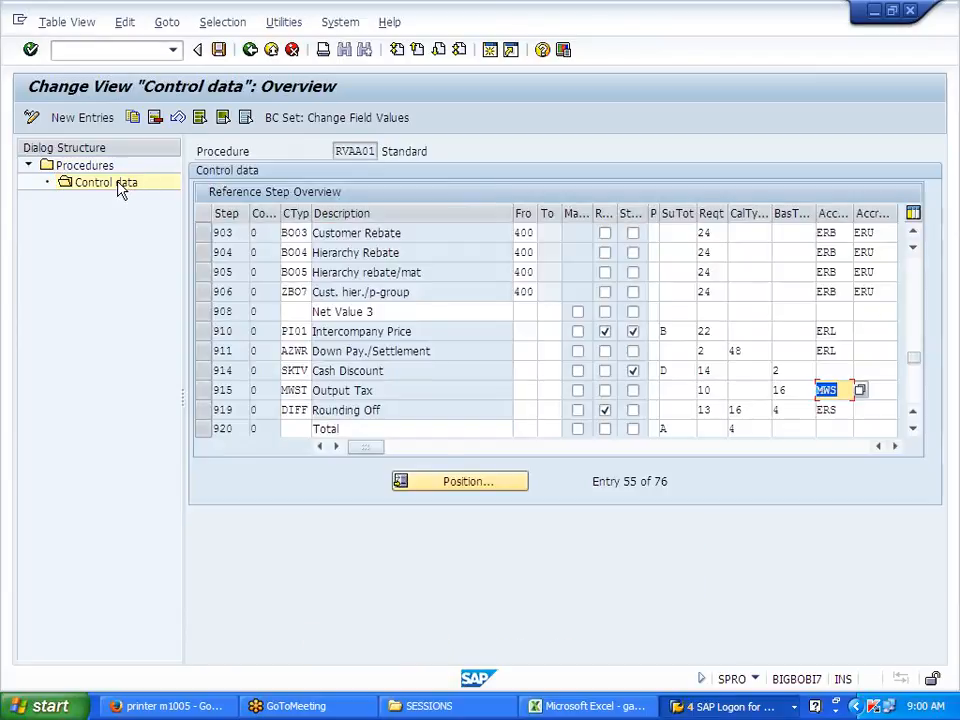
# Step: Change step 915's condition type from MWST to J700 and save under the customizing request
pyautogui.click(303, 390)
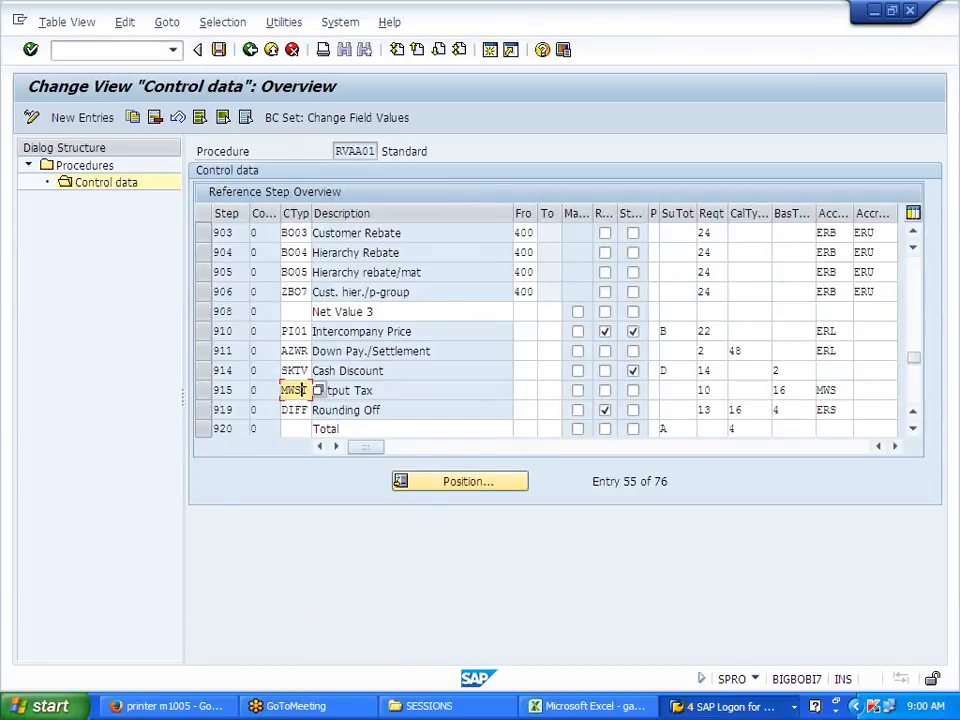
pyautogui.press('BackSpace')
pyautogui.press('BackSpace')
pyautogui.press('BackSpace')
pyautogui.press('BackSpace')
pyautogui.write('J7')
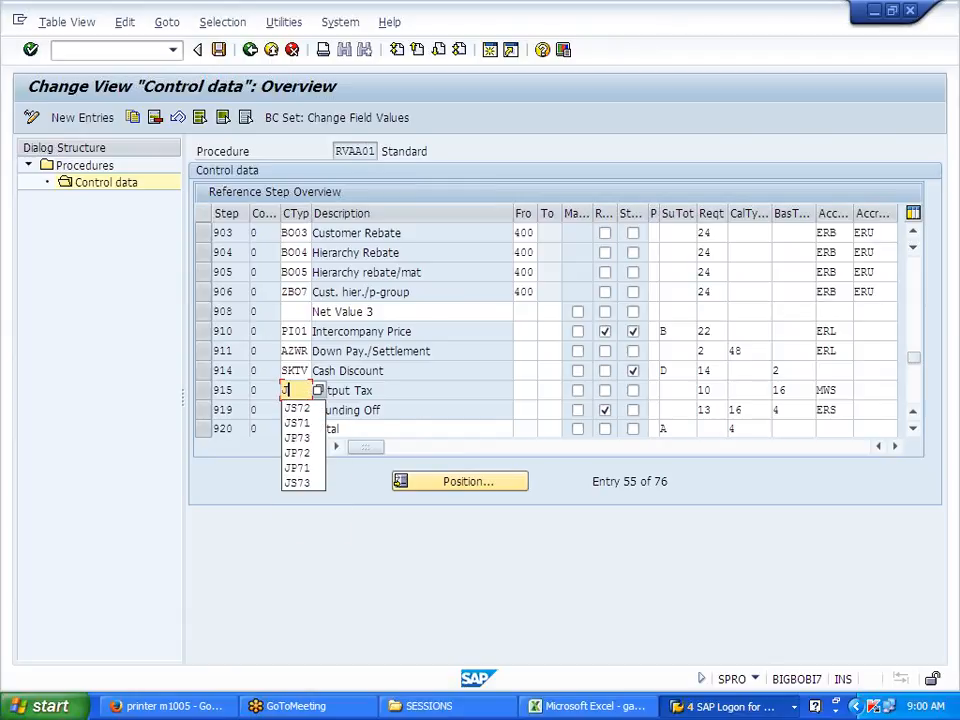
pyautogui.write('00')
pyautogui.press('Return')
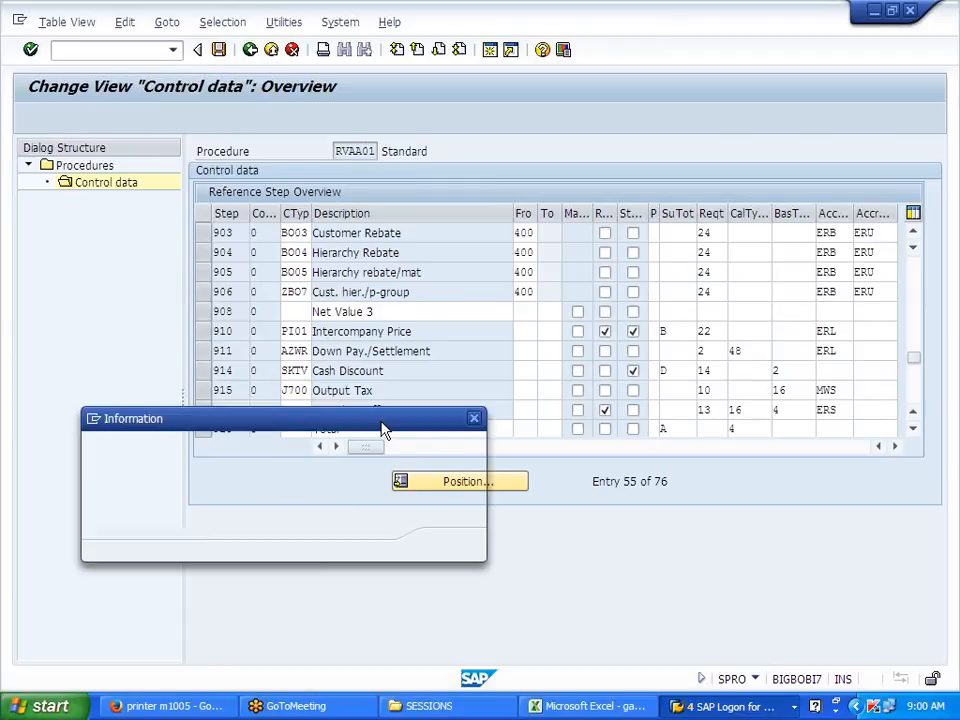
pyautogui.click(449, 544)
pyautogui.click(838, 391)
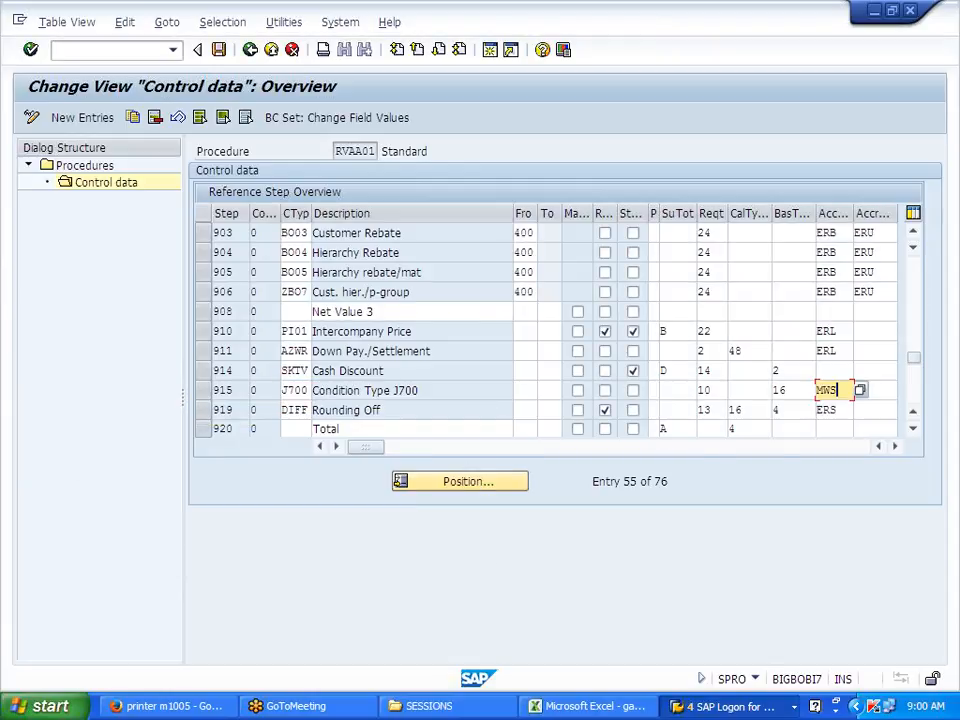
pyautogui.moveTo(282, 391); pyautogui.dragTo(310, 391)
pyautogui.click(309, 391)
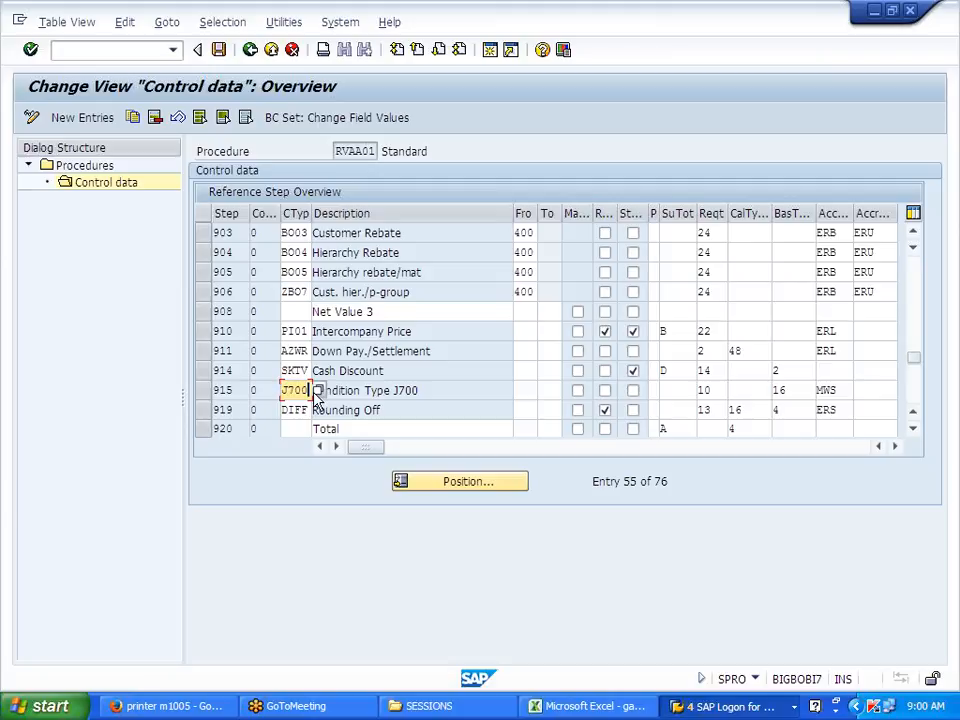
pyautogui.click(218, 49)
pyautogui.click(275, 318)
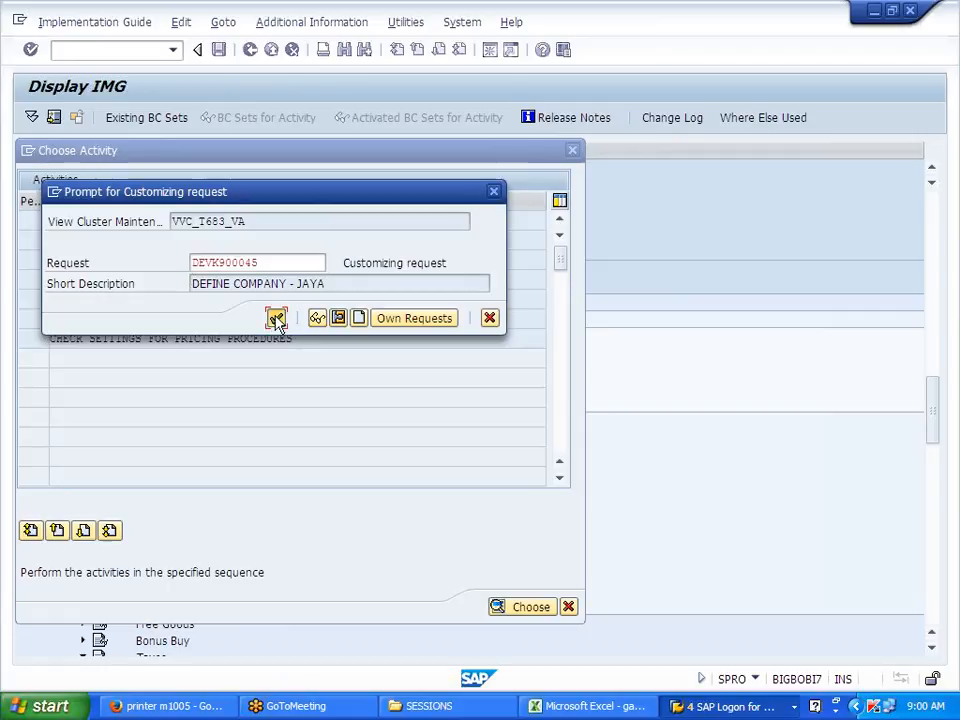
pyautogui.click(590, 706)
# Step: Note 'CHANGE THE CONDITION TYPE J700' in D111 and 'IN CONDITION TYPE ASSIGN THE ACCESS SEQ KEY' in D113
pyautogui.click(180, 508)
pyautogui.write('CHANGE THE')
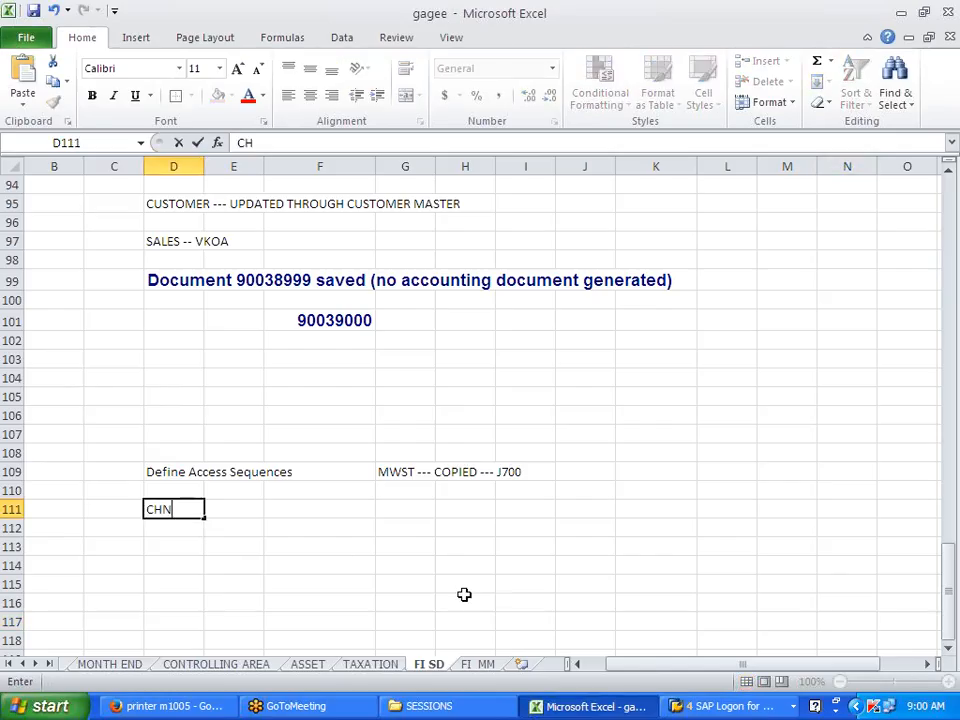
pyautogui.write(' CONDITION')
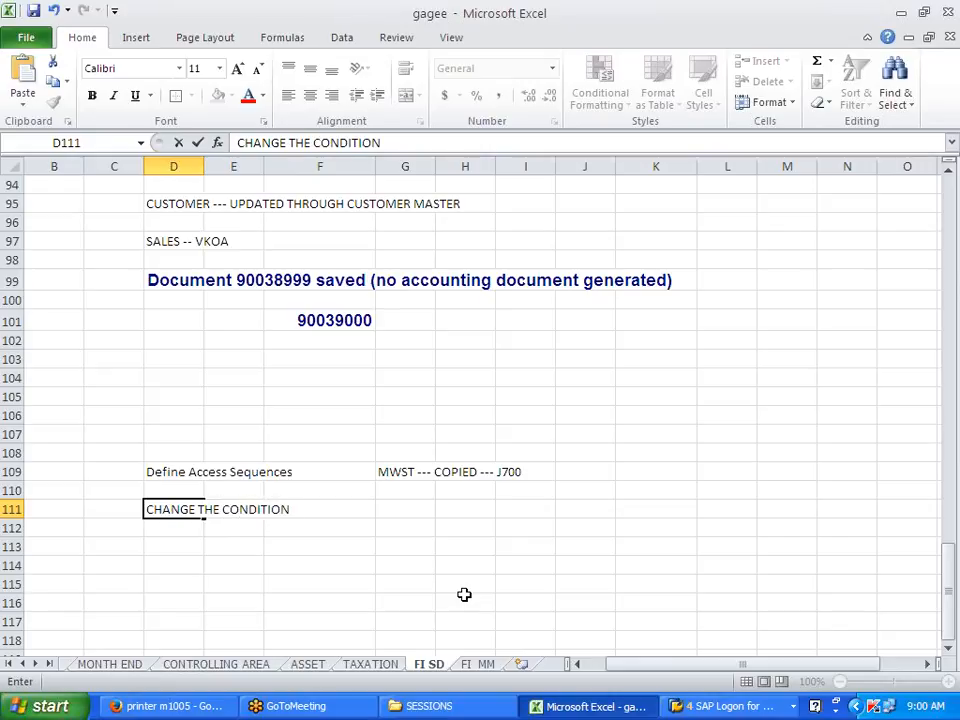
pyautogui.write(' TYPE J700')
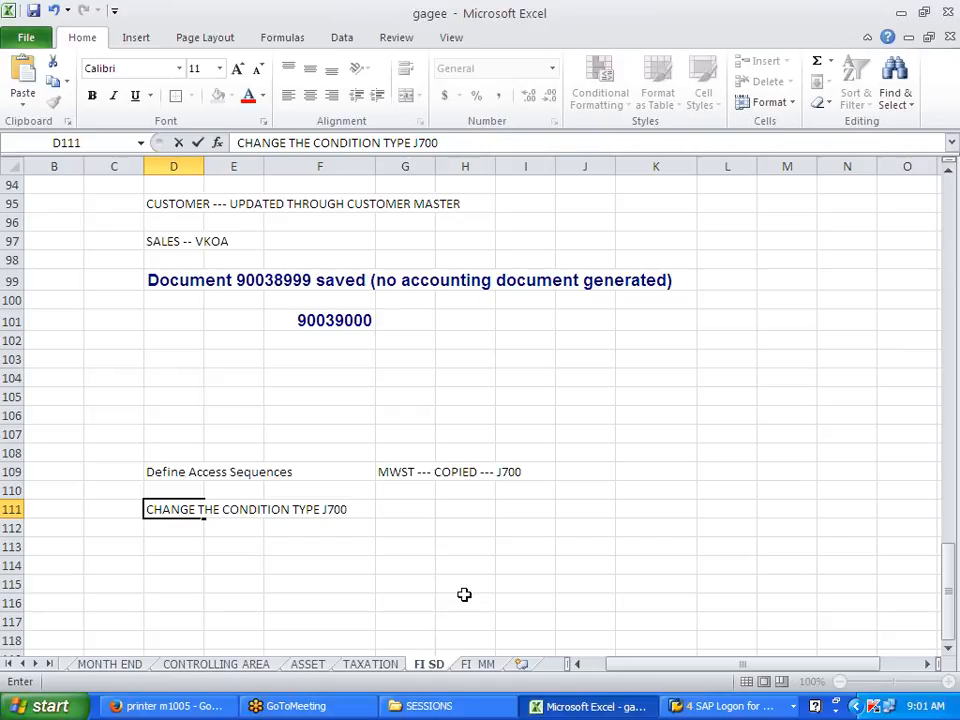
pyautogui.press('Return')
pyautogui.press('Return')
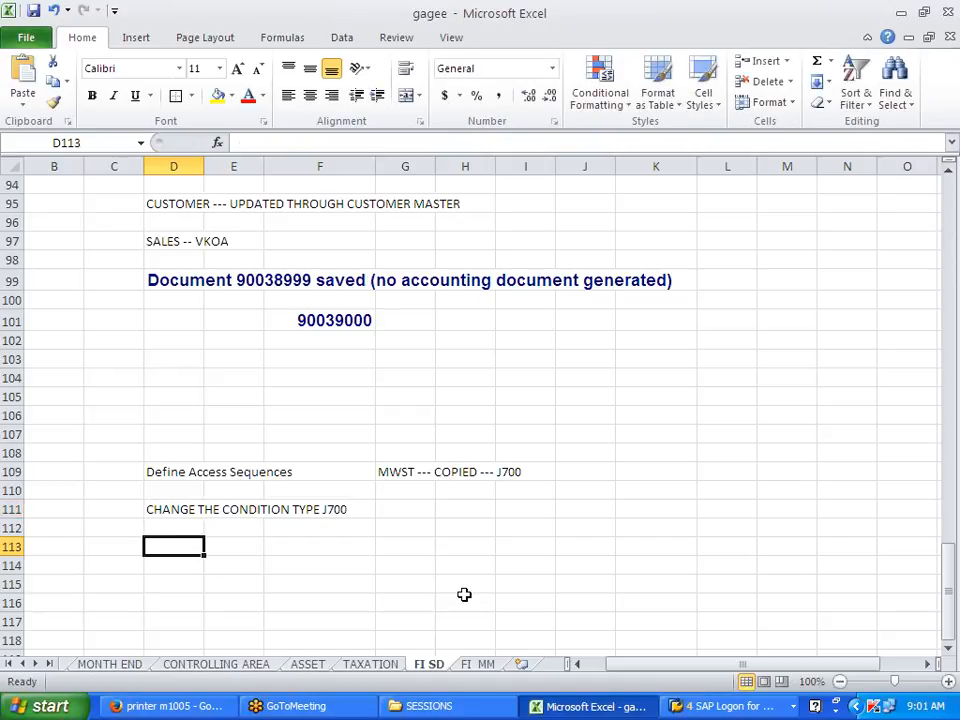
pyautogui.write('IN COND')
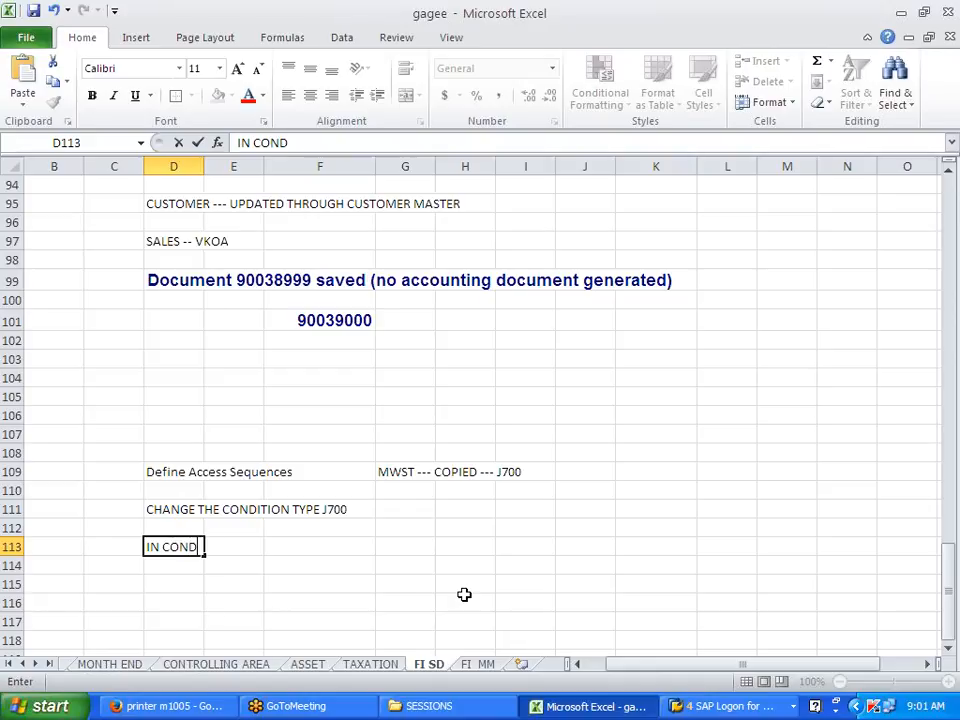
pyautogui.write('ITION TYPE ASSI')
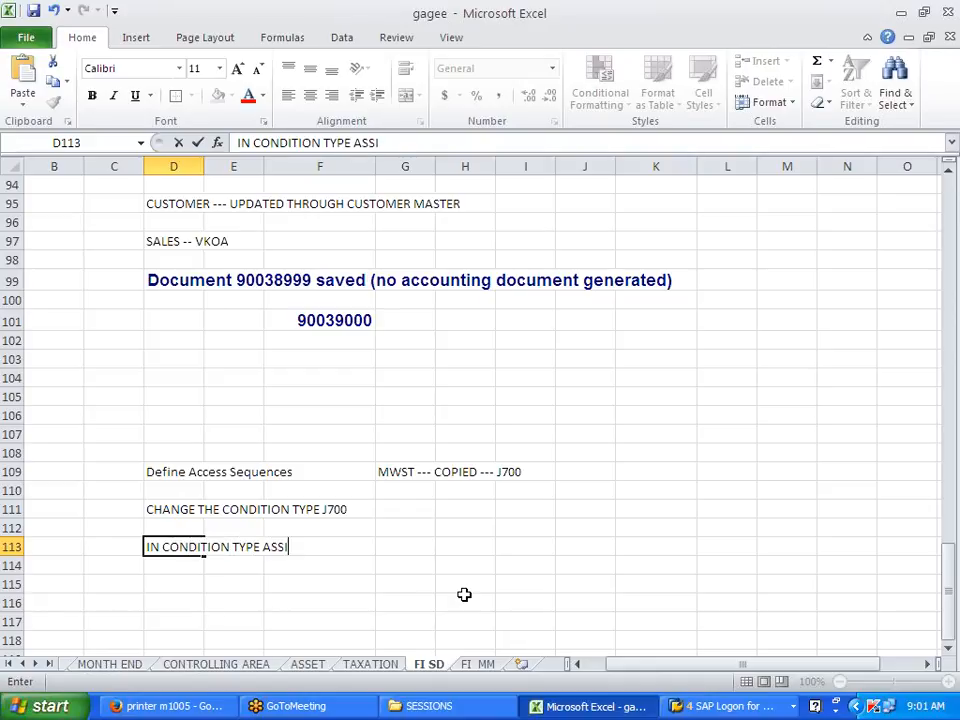
pyautogui.write('GN THE ACCESS SEQ KEY')
pyautogui.click(464, 598)
pyautogui.hotkey('alt', 'Tab')
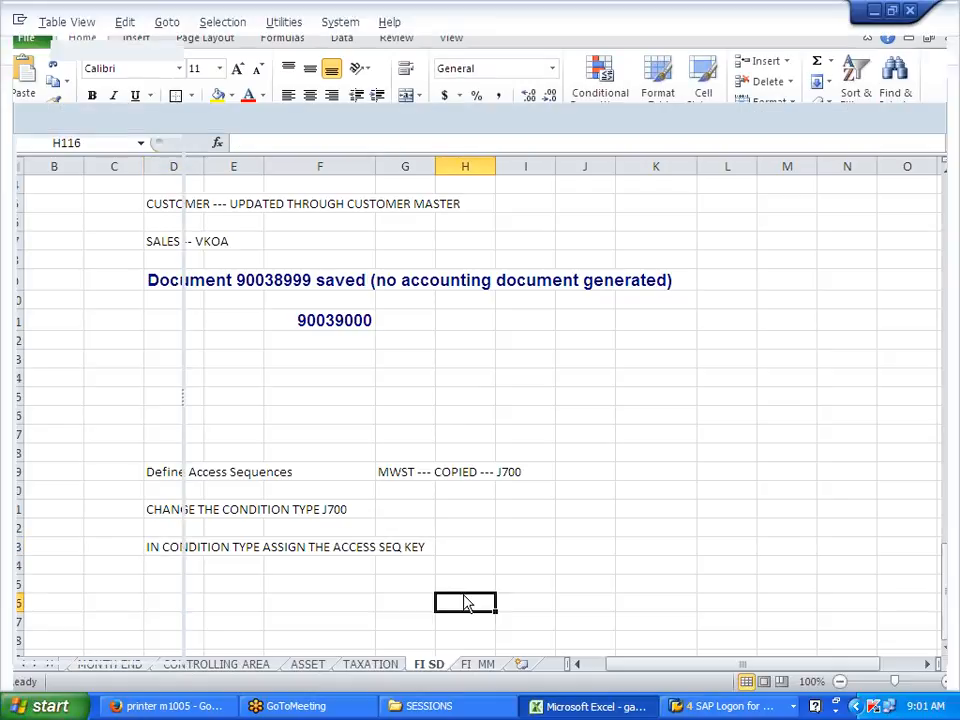
# Step: Open condition type J700's details in Maintain Condition Types
pyautogui.click(249, 52)
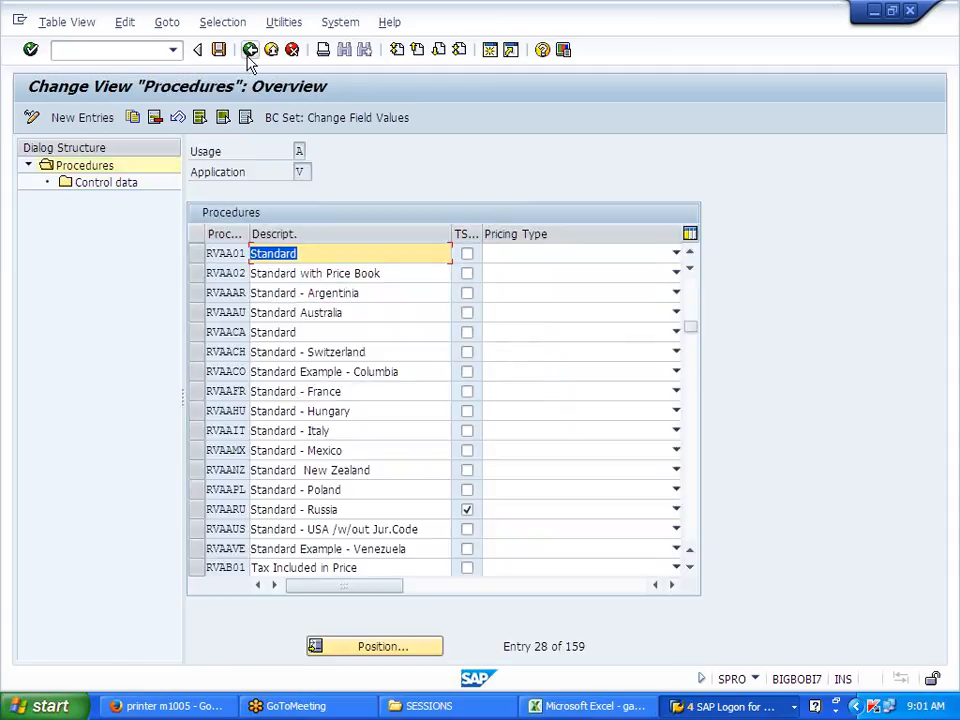
pyautogui.click(250, 52)
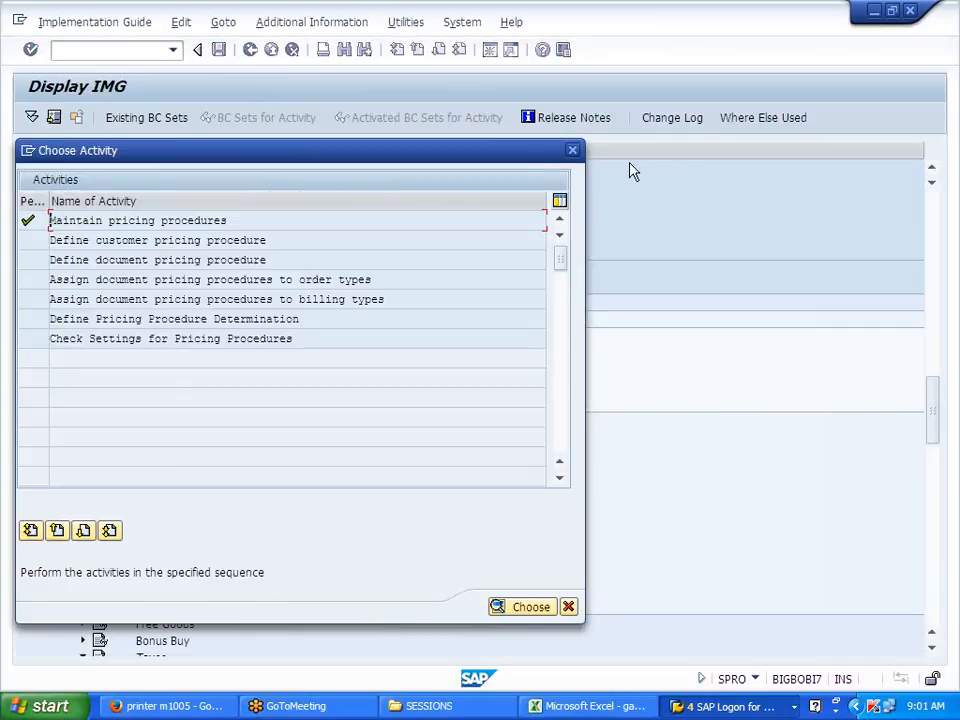
pyautogui.click(572, 152)
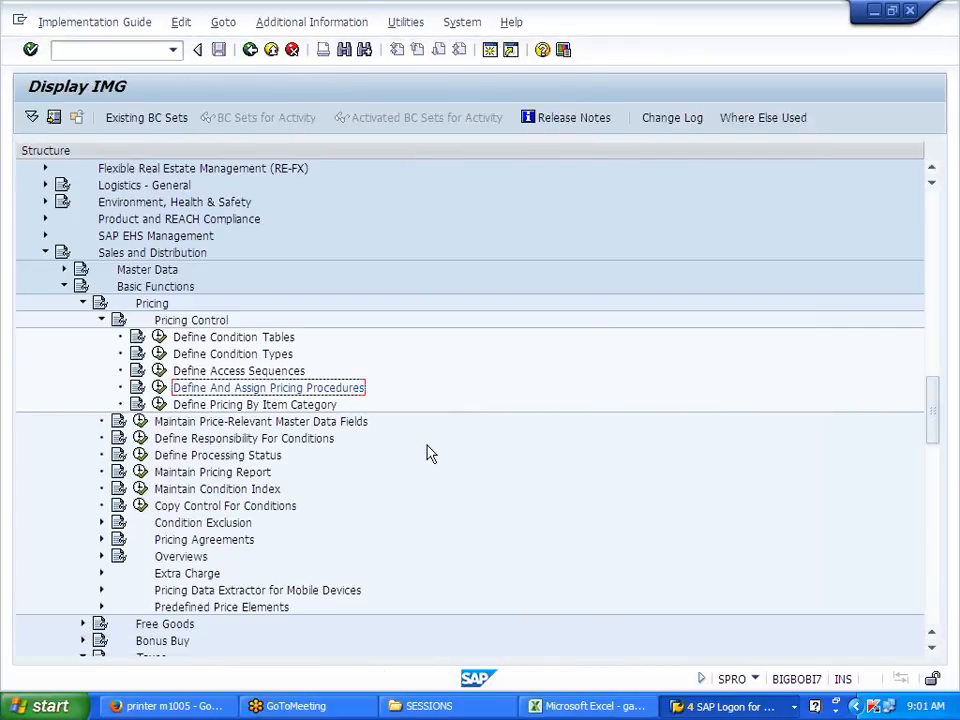
pyautogui.click(158, 354)
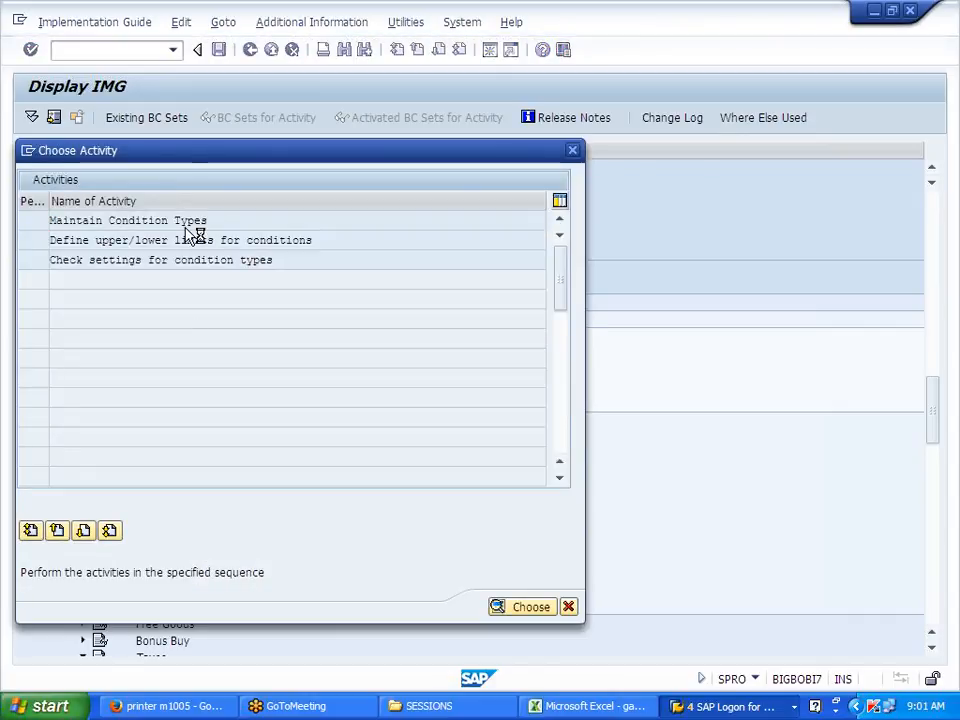
pyautogui.doubleClick(190, 222)
pyautogui.click(235, 652)
pyautogui.write('J700')
pyautogui.press('Return')
pyautogui.doubleClick(47, 172)
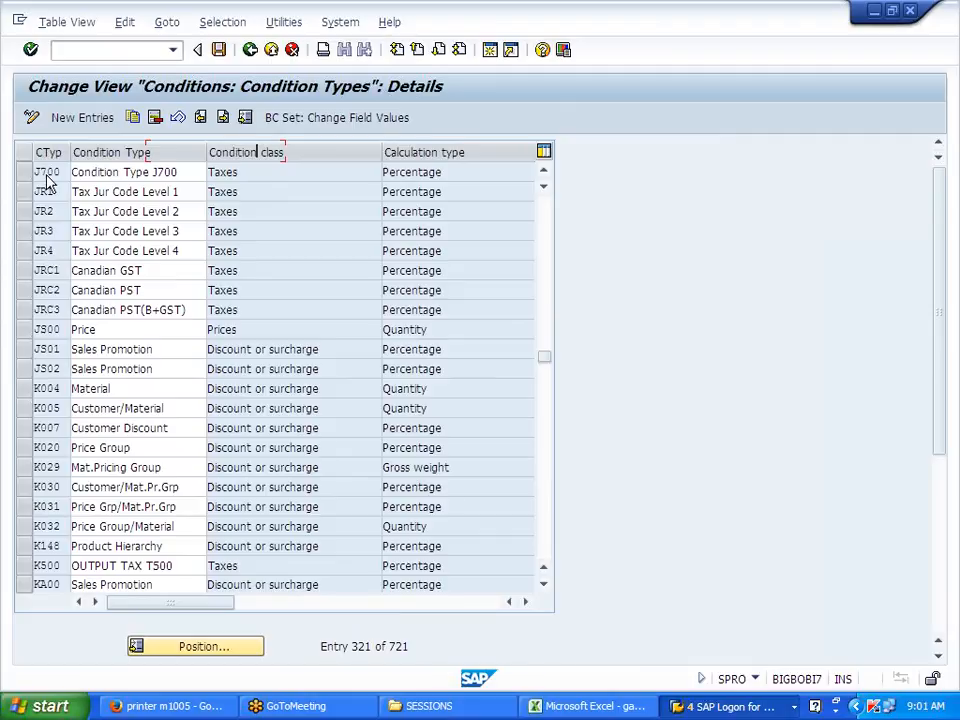
# Step: Give J700 access sequence J700 and condition category 1 (Tax JurDic level 1), then save
pyautogui.press('Tab')
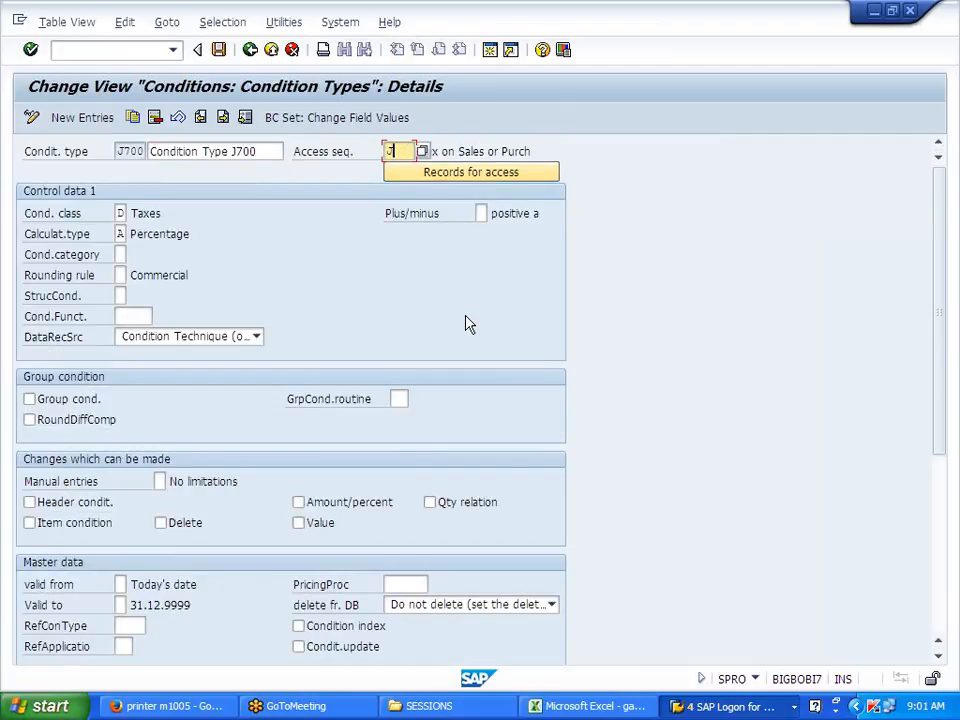
pyautogui.hotkey('shift', 'Tab')
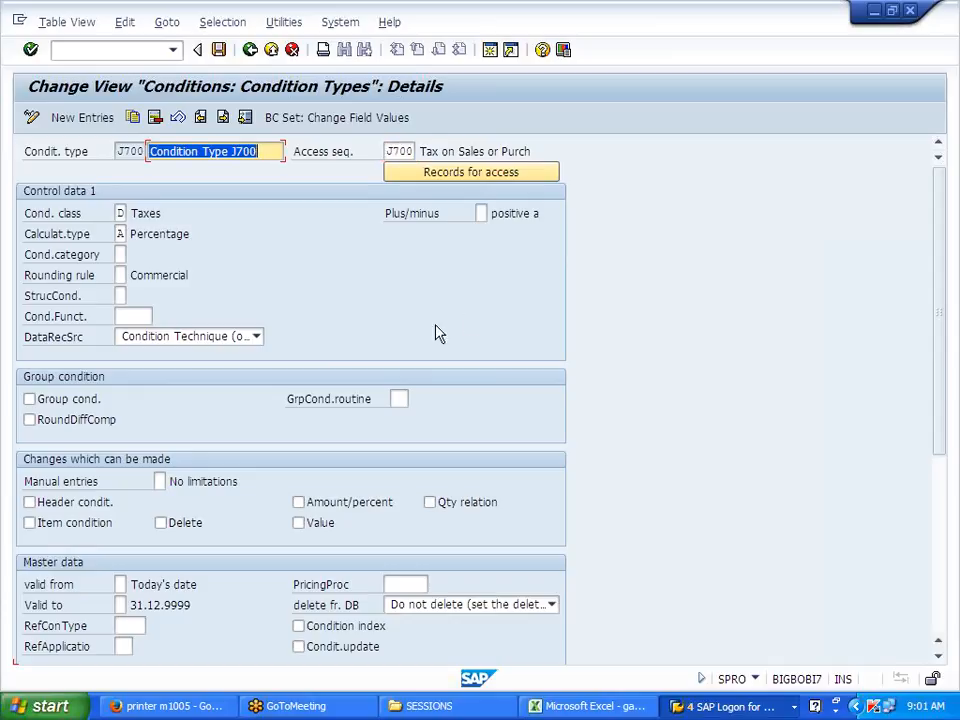
pyautogui.click(121, 254)
pyautogui.click(132, 254)
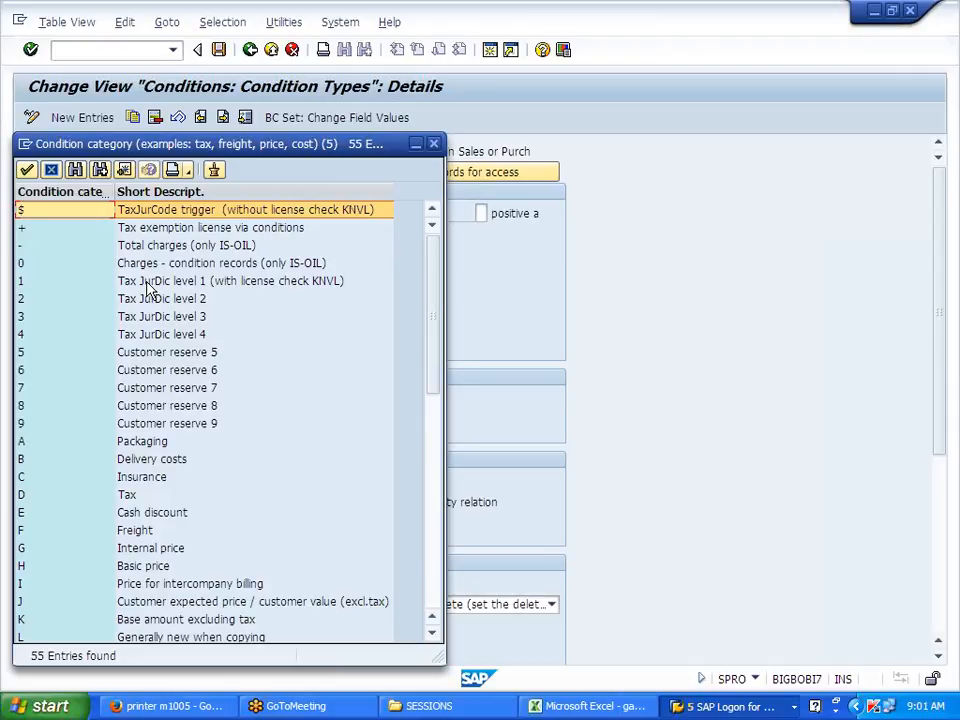
pyautogui.doubleClick(146, 282)
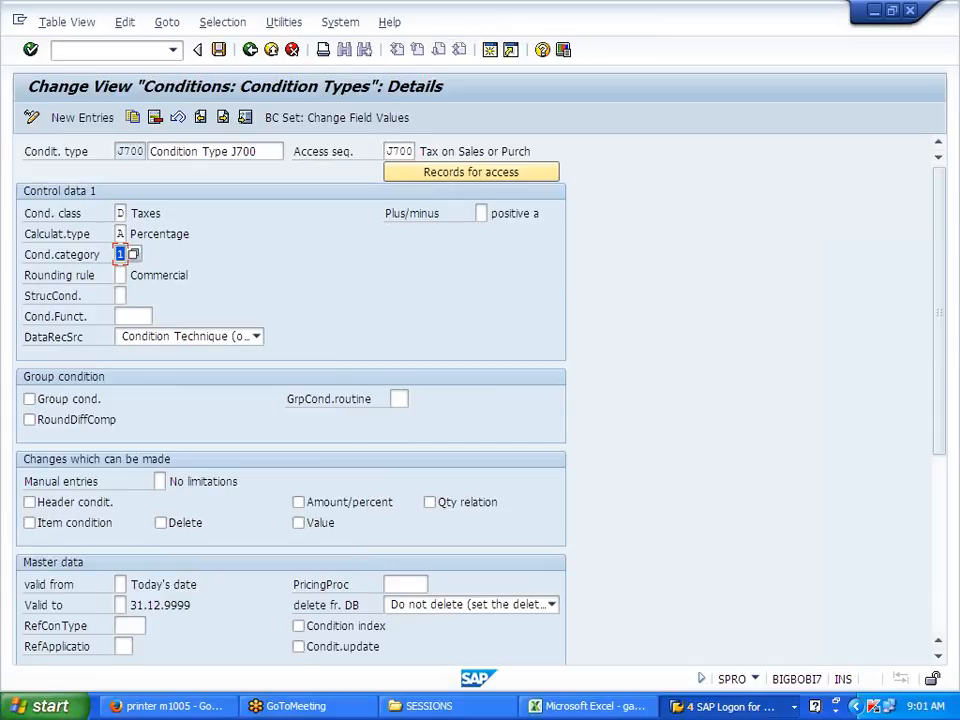
pyautogui.press('Return')
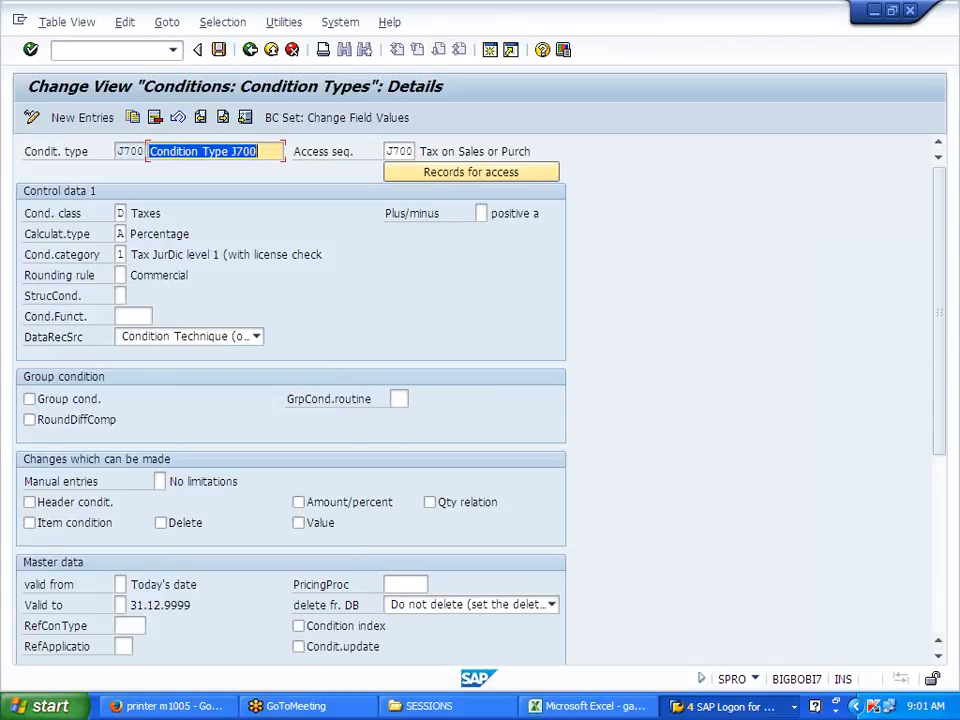
pyautogui.click(219, 50)
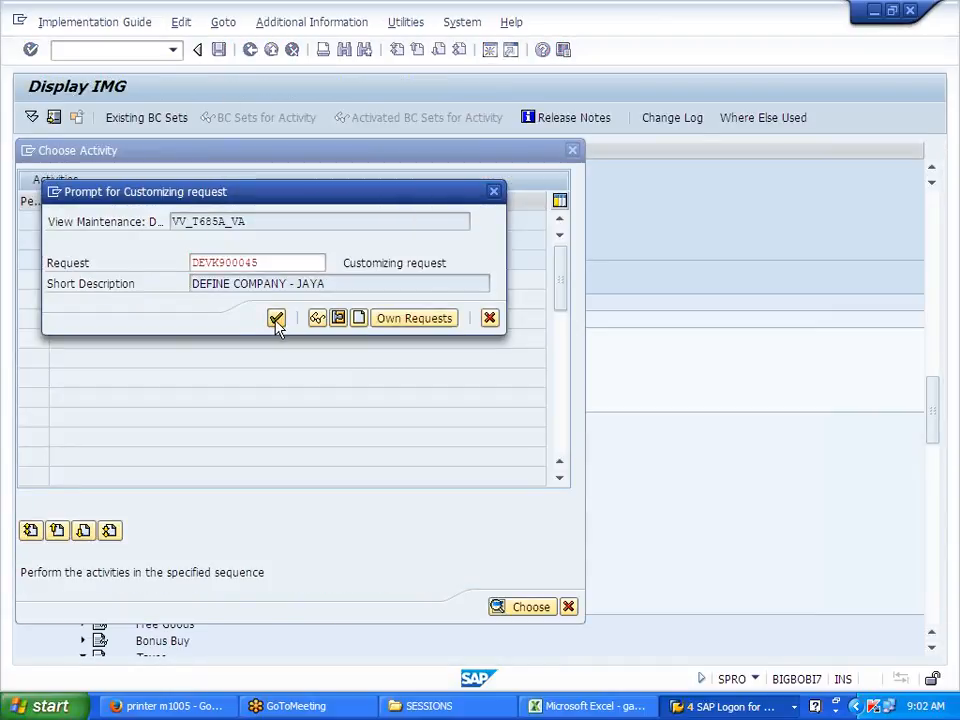
pyautogui.click(276, 318)
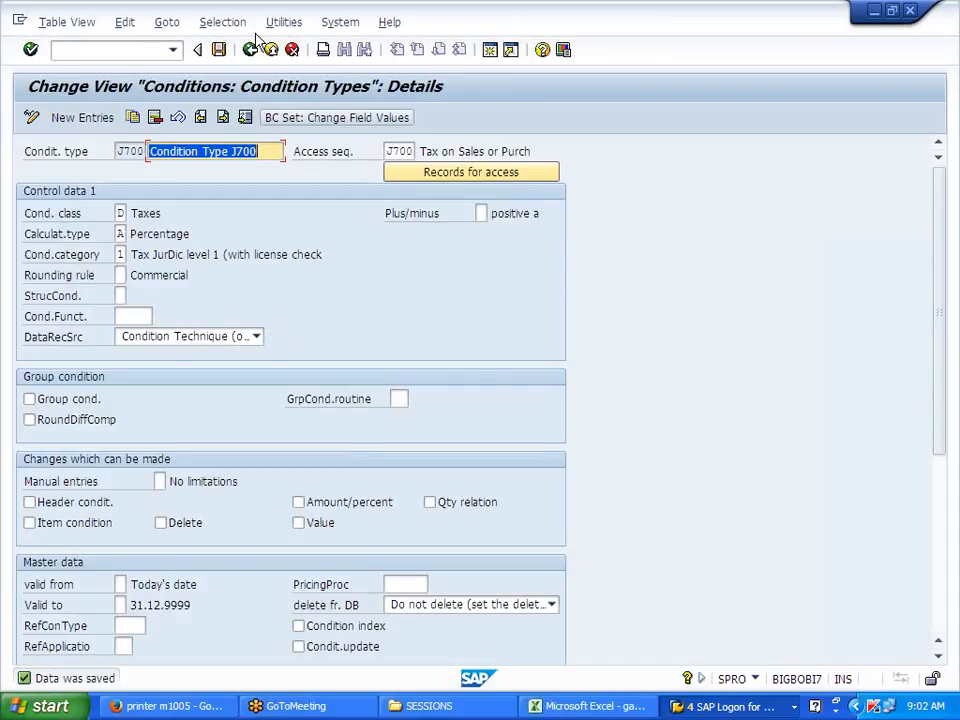
pyautogui.click(251, 50)
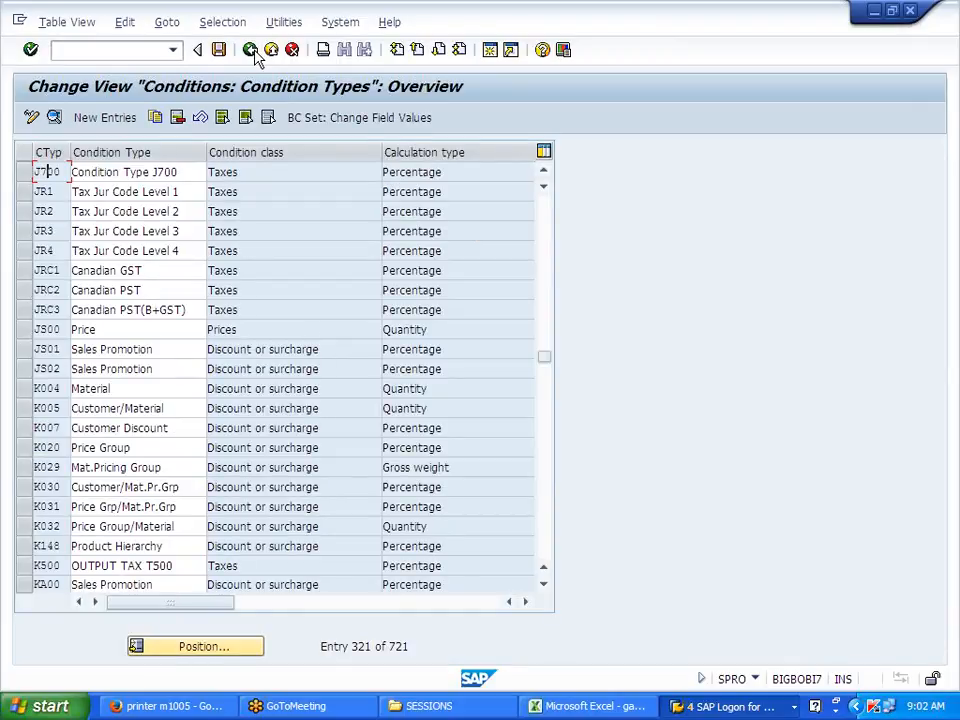
pyautogui.click(251, 50)
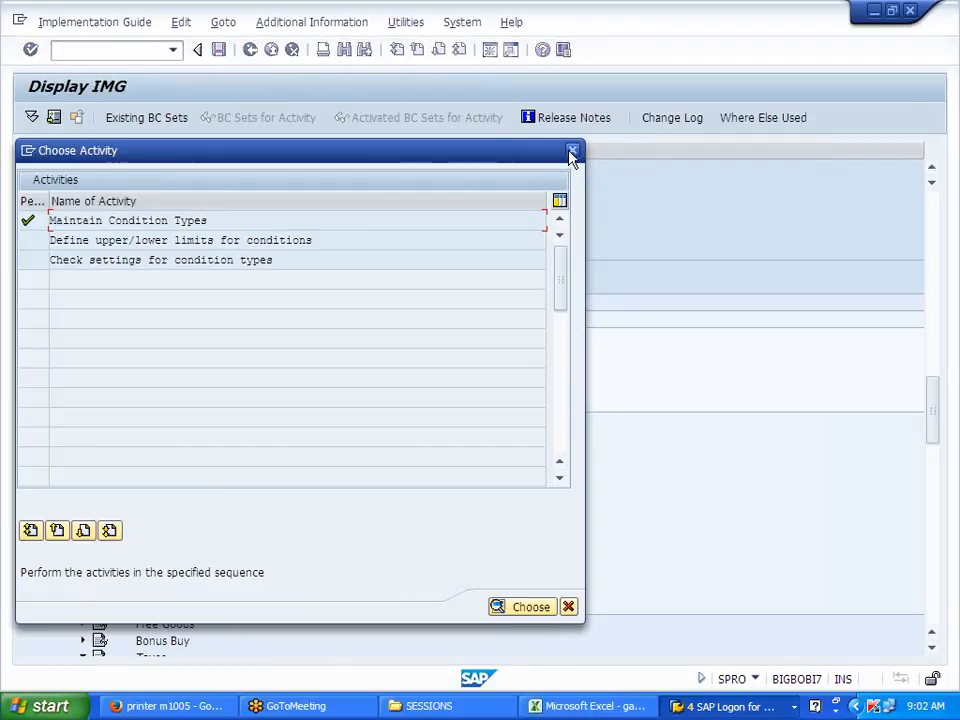
pyautogui.click(572, 150)
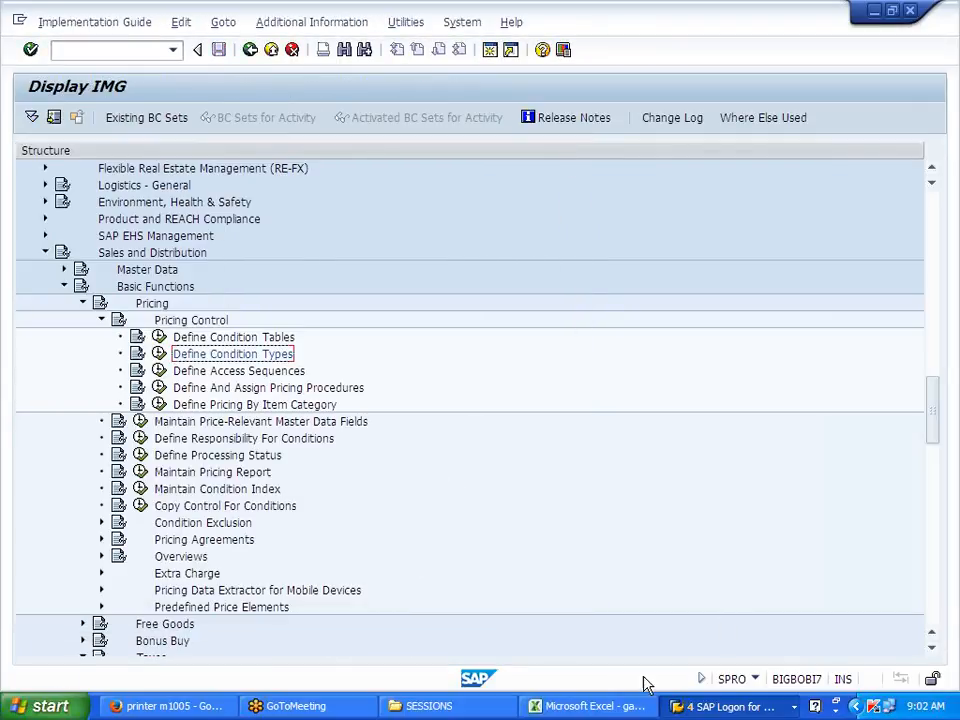
pyautogui.click(588, 706)
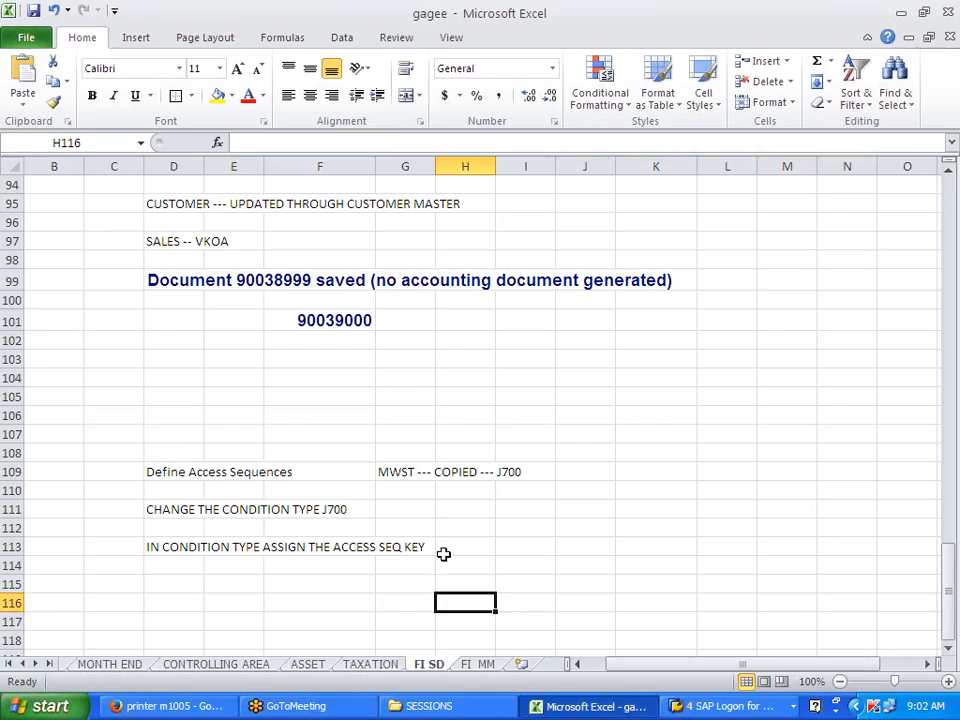
# Step: Enter 'COND CAT --- JURISDICTION LVL' in F114, correcting the typo
pyautogui.click(288, 565)
pyautogui.write('CON CA')
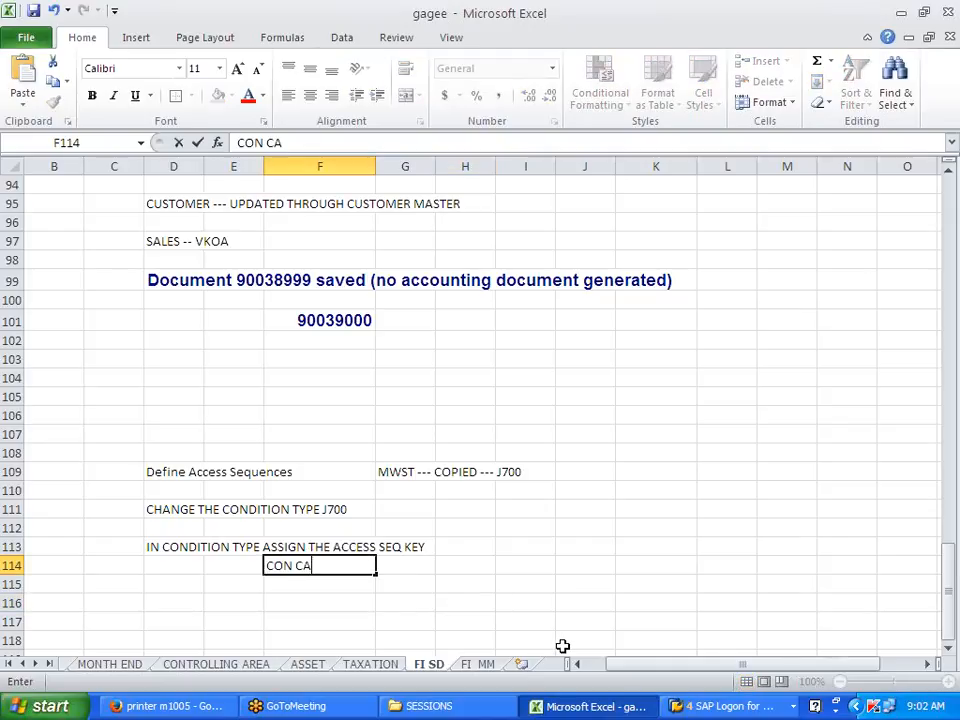
pyautogui.write('T')
pyautogui.press('BackSpace')
pyautogui.press('BackSpace')
pyautogui.press('BackSpace')
pyautogui.press('BackSpace')
pyautogui.write('D CAT --- JURI')
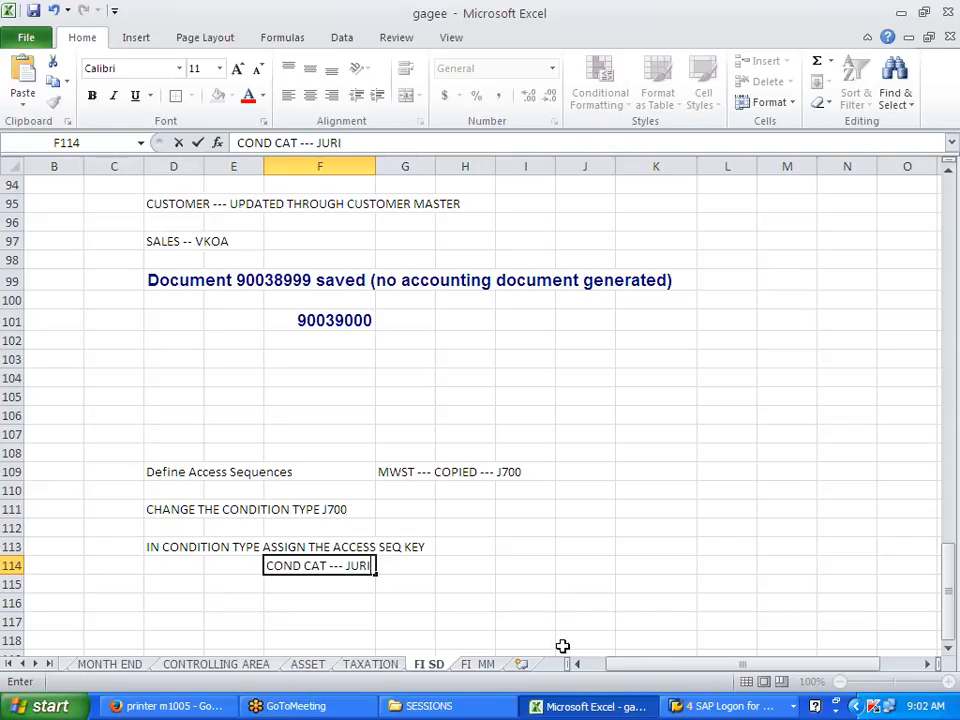
pyautogui.write('SDICTION LVL')
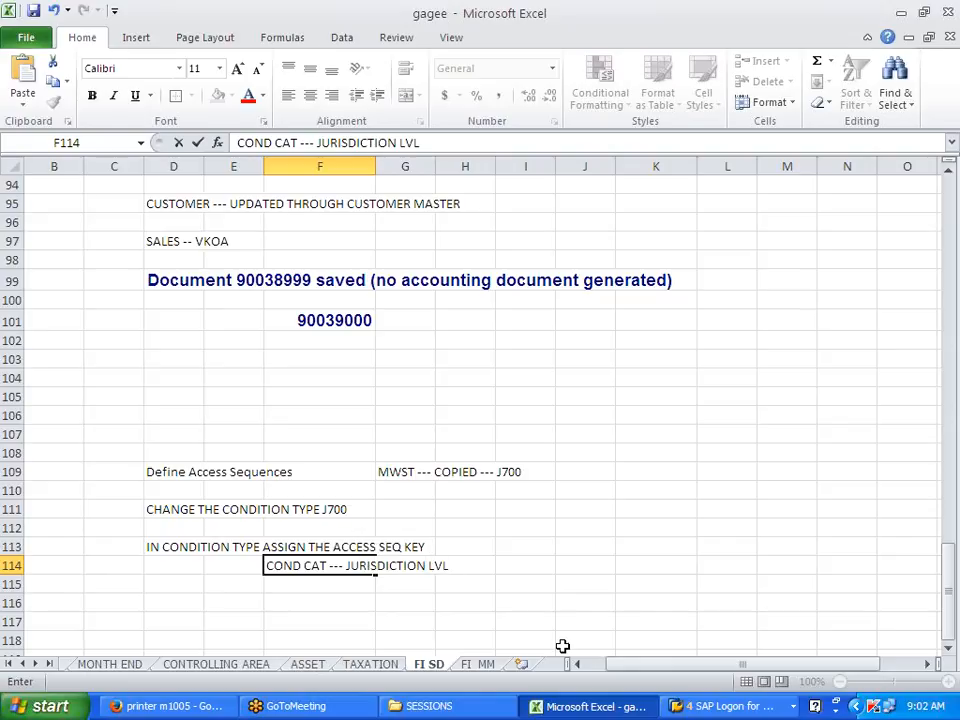
pyautogui.click(562, 646)
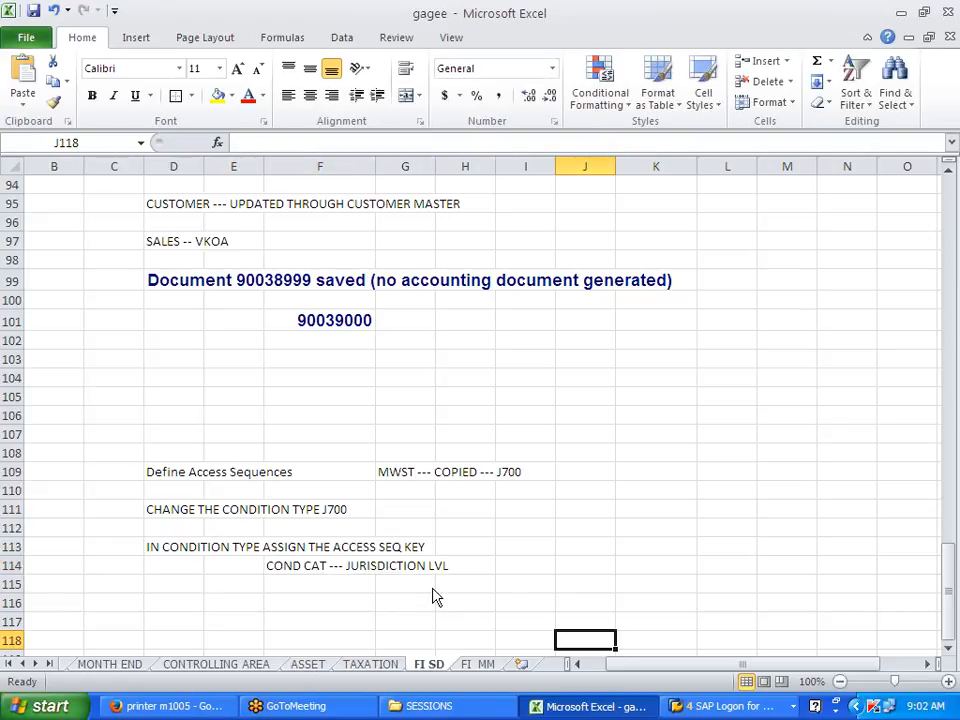
pyautogui.hotkey('alt', 'Tab')
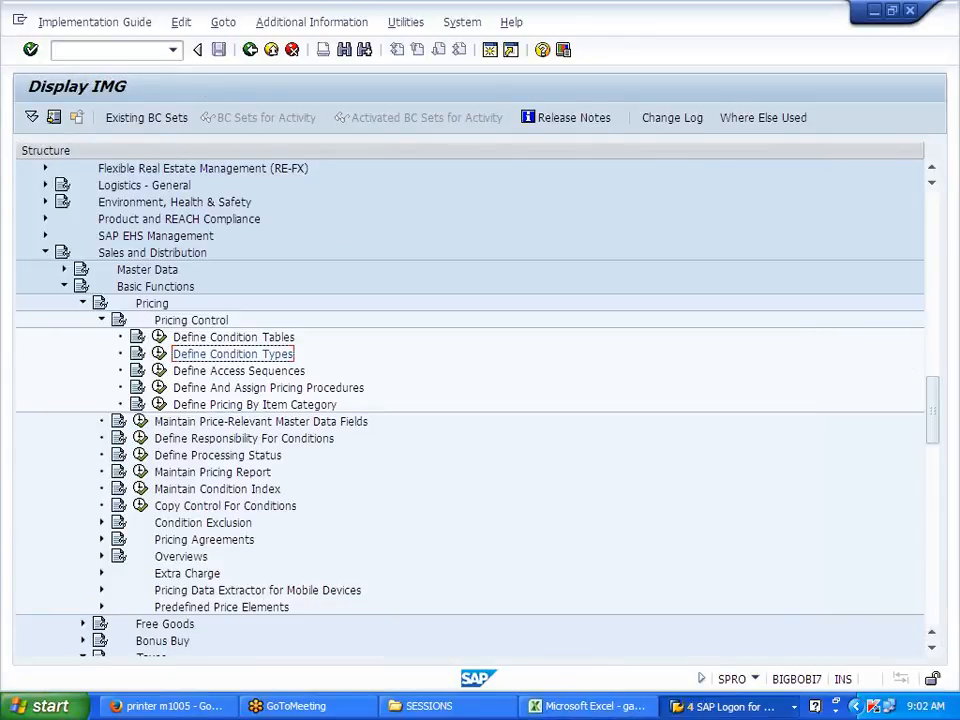
# Step: Confirm in the tax determination rules that country US uses tax category J700
pyautogui.click(490, 57)
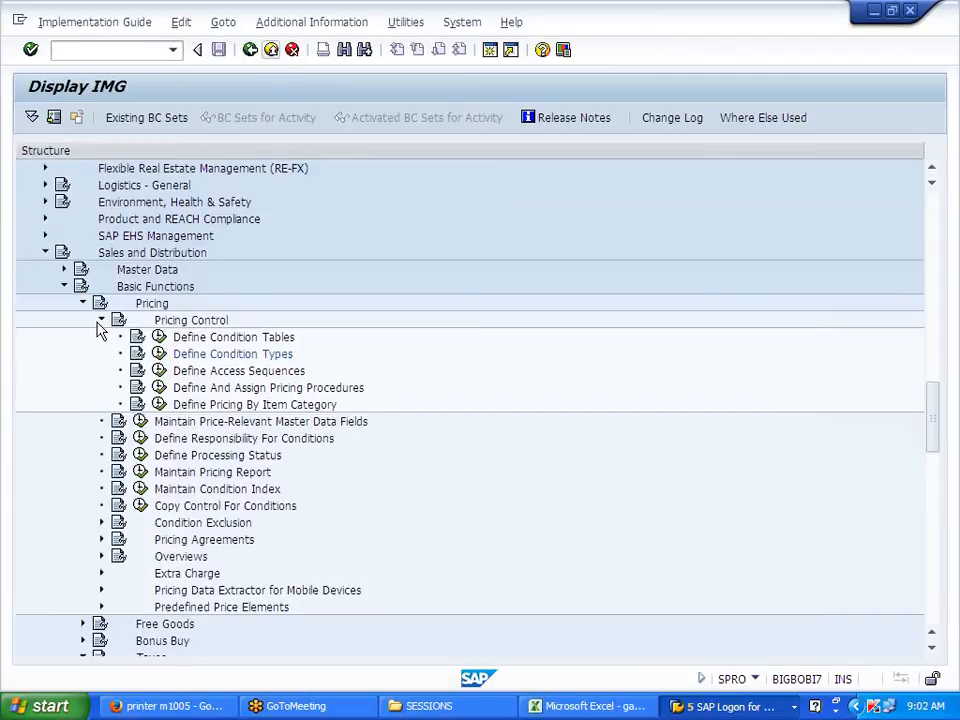
pyautogui.click(98, 322)
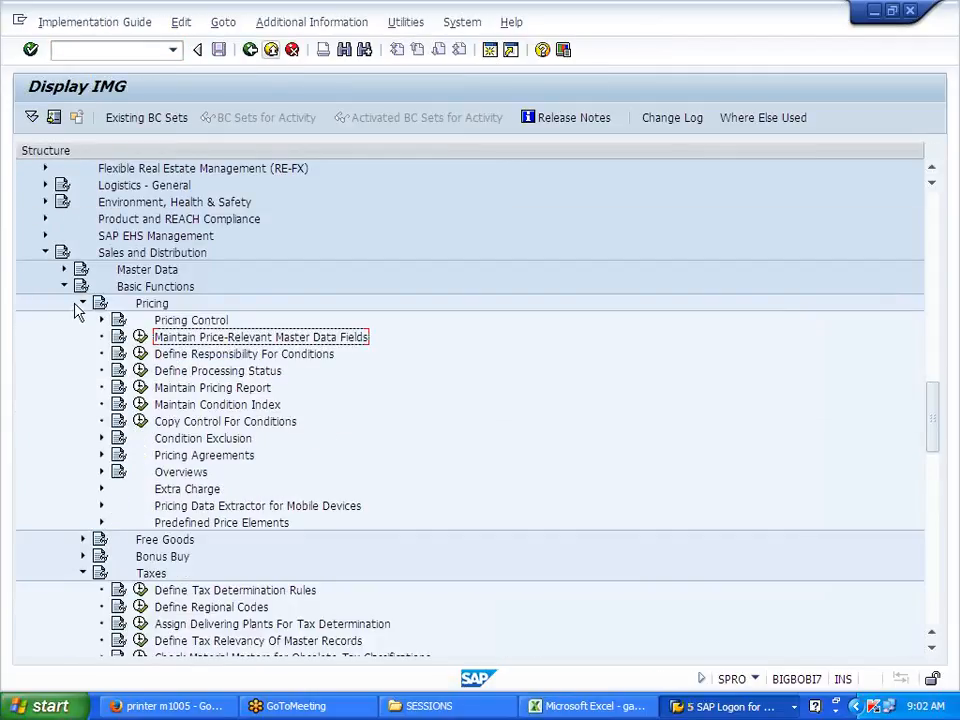
pyautogui.click(140, 590)
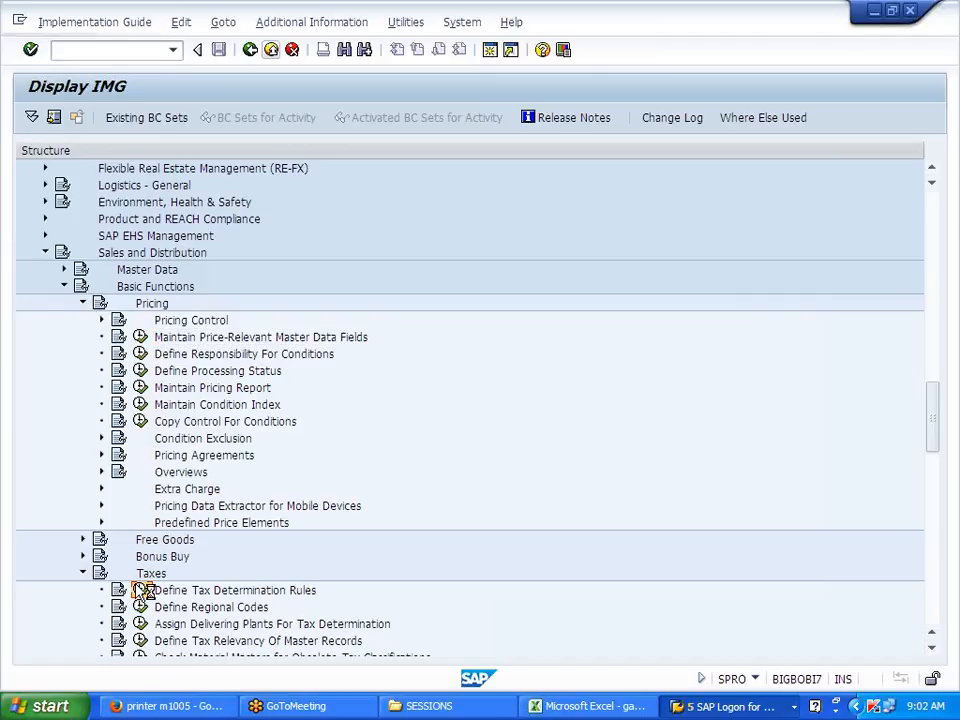
pyautogui.click(145, 545)
pyautogui.write('US')
pyautogui.press('Return')
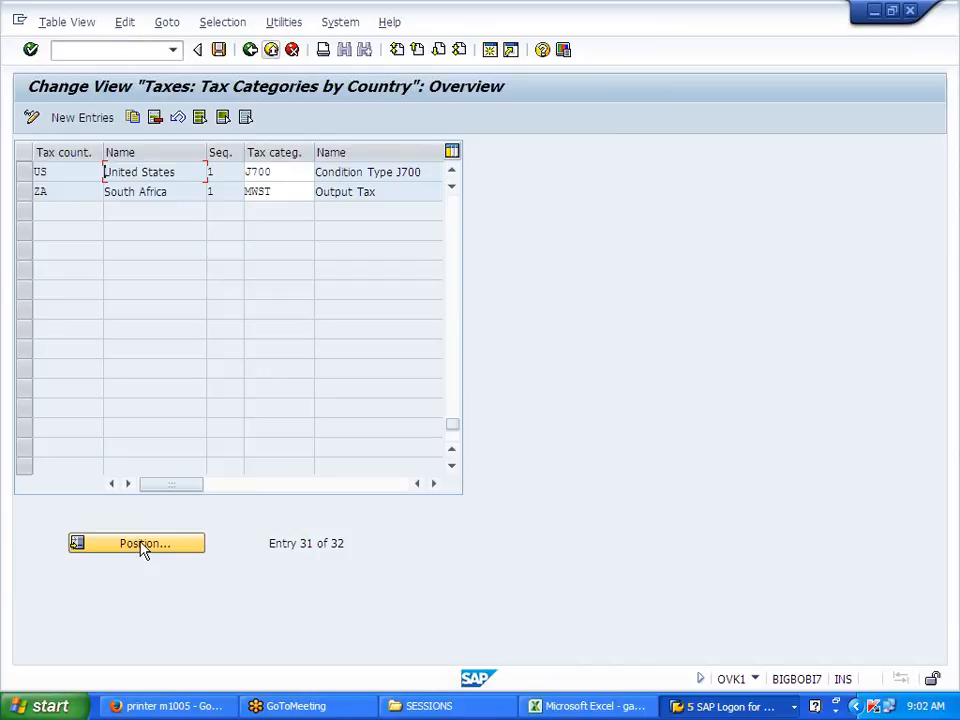
pyautogui.click(250, 50)
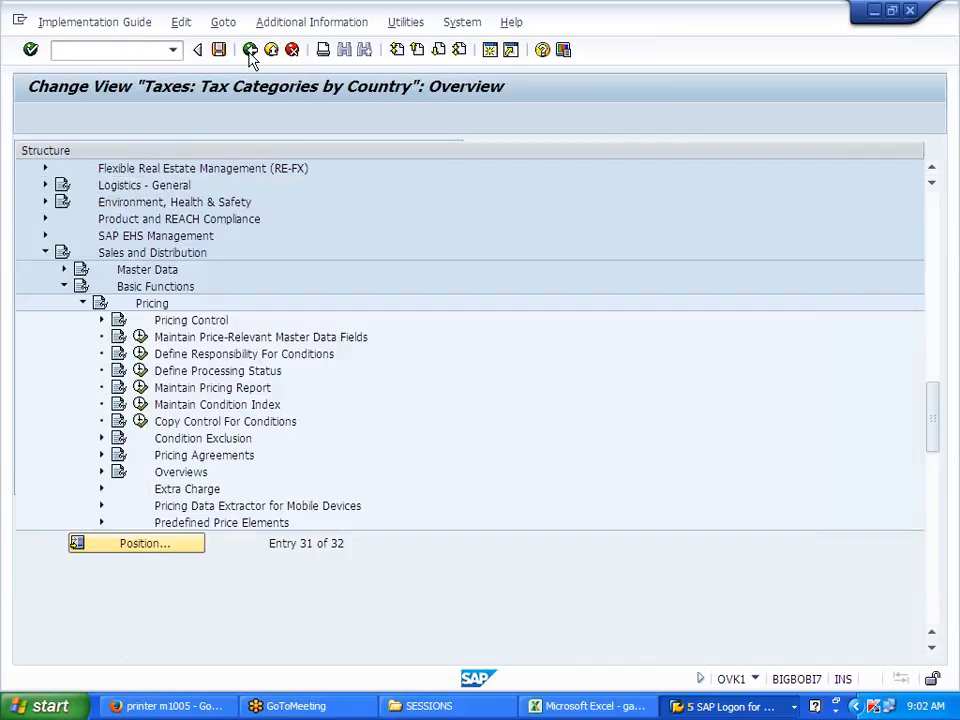
# Step: Check that Customer Taxes lists J700 with classes 0 Exemption and 1 Taxable
pyautogui.scroll(-2, 219, 602)
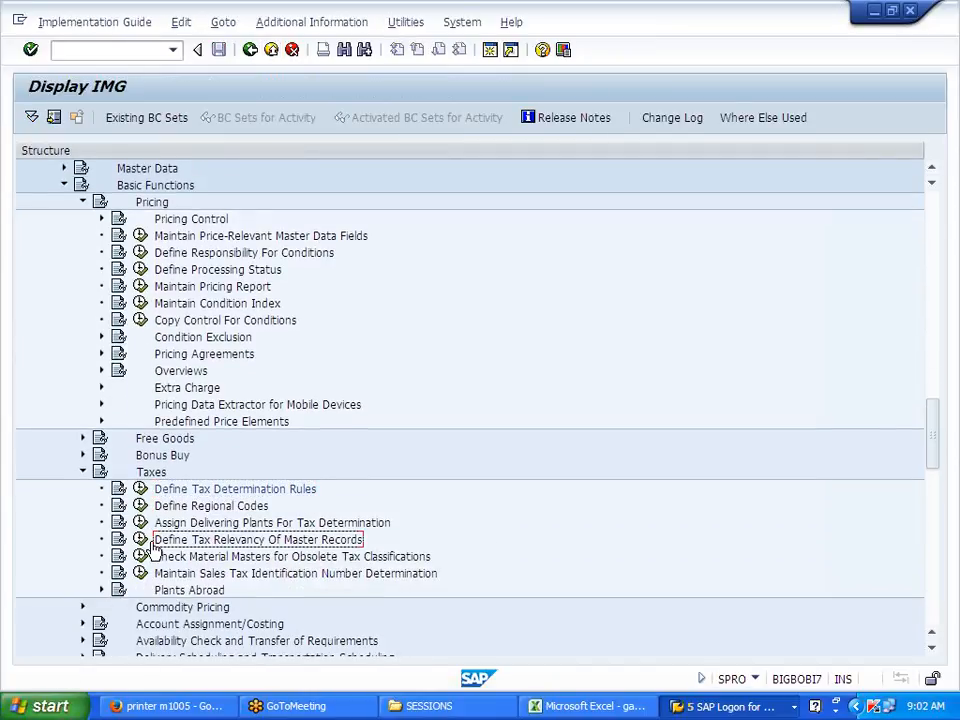
pyautogui.click(140, 541)
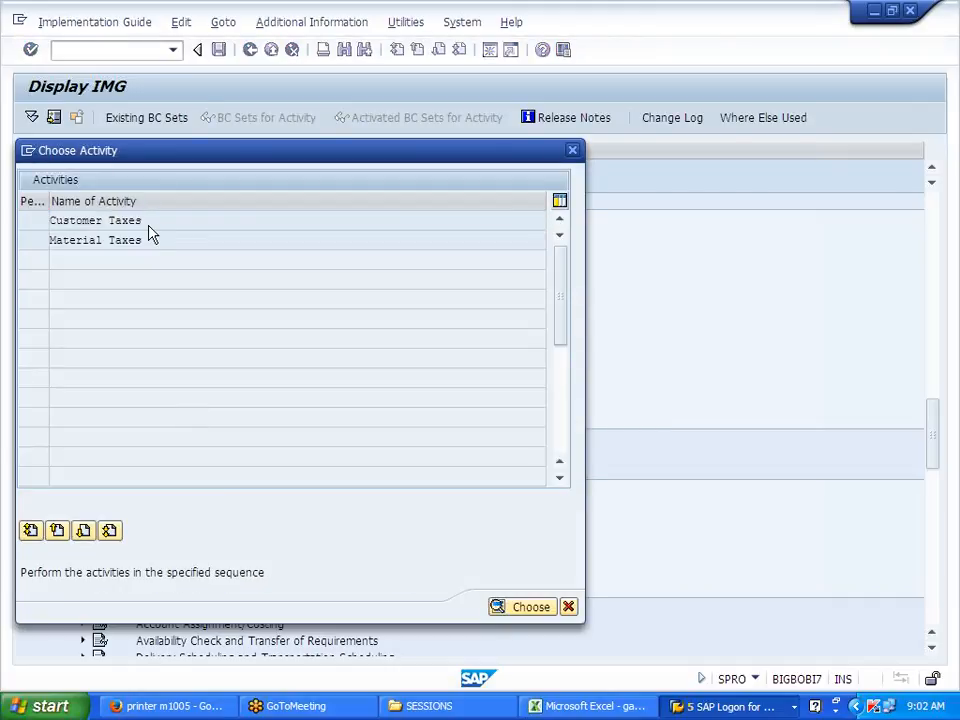
pyautogui.doubleClick(149, 227)
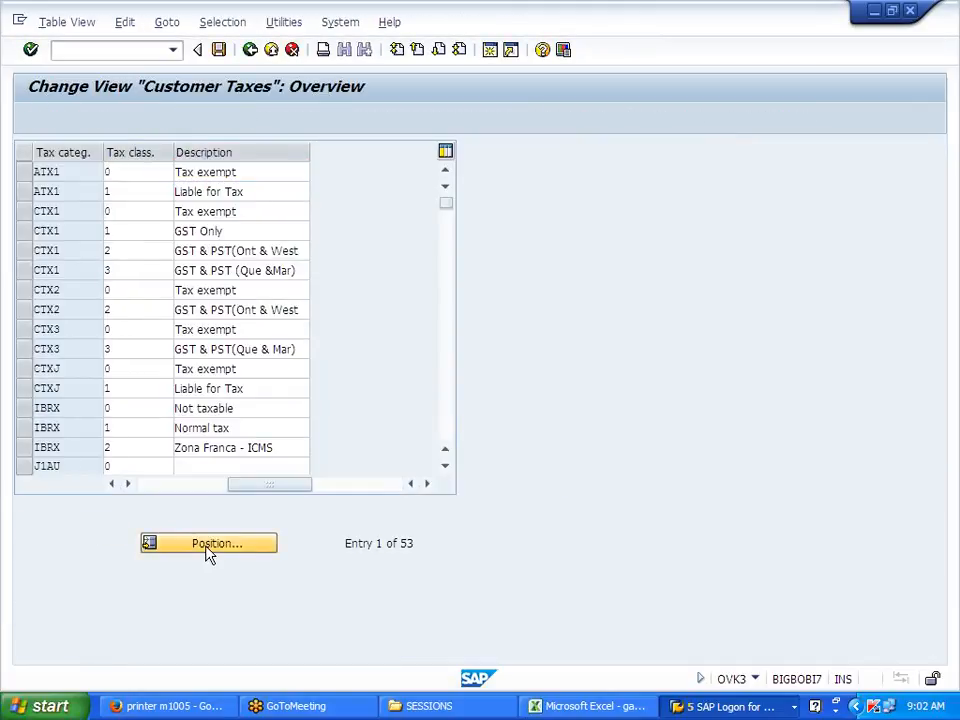
pyautogui.click(208, 553)
pyautogui.write('J700')
pyautogui.press('Return')
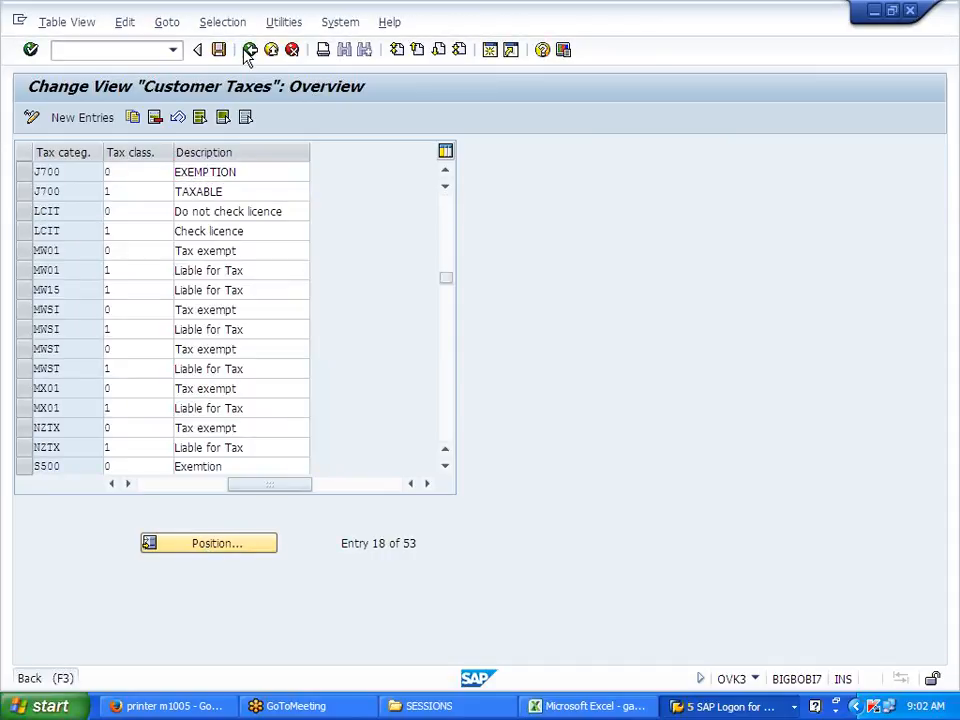
pyautogui.click(249, 50)
# Step: Switch over to the SAP Easy Access session
pyautogui.click(573, 151)
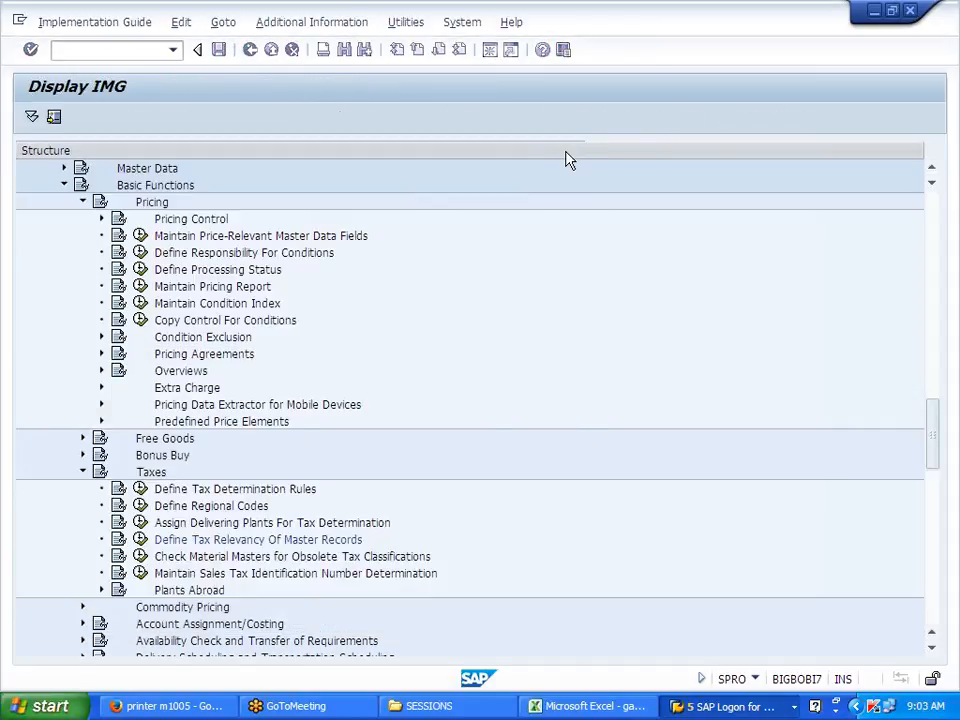
pyautogui.click(688, 706)
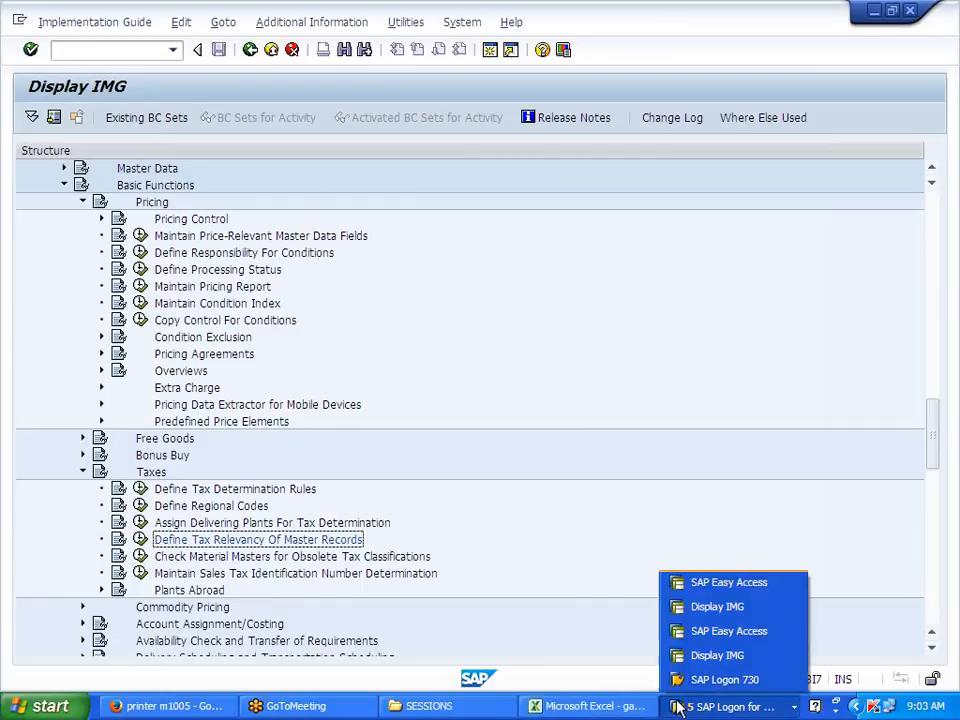
pyautogui.click(729, 582)
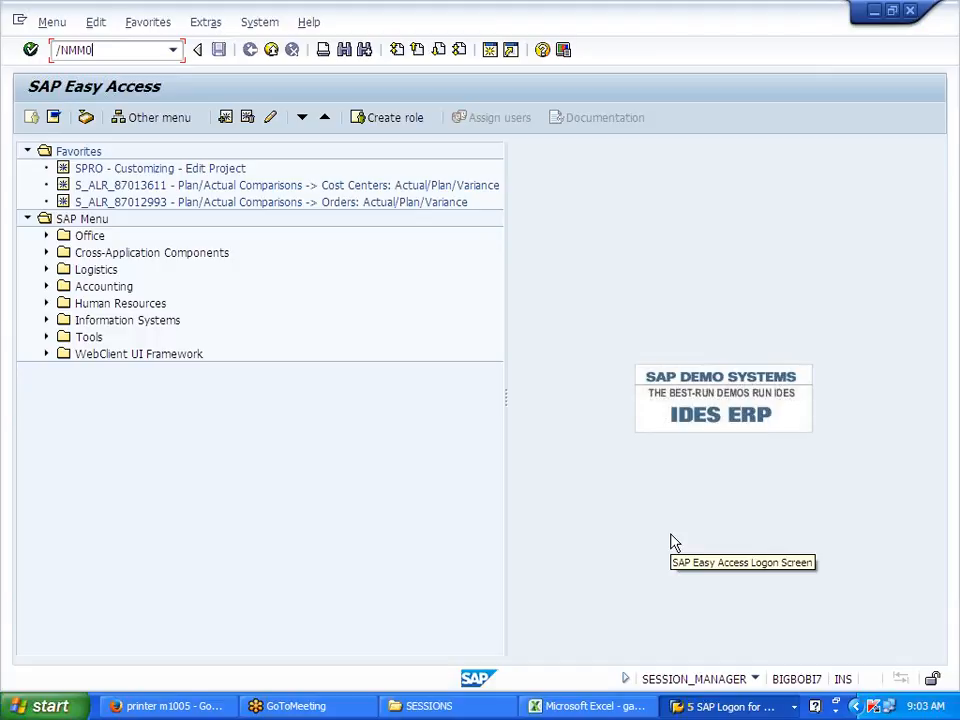
# Step: Review J700FG's Sales Org. Data 1 tax data (US, J700, 0 Exemption) in MM02, then exit
pyautogui.press('Return')
pyautogui.press('Return')
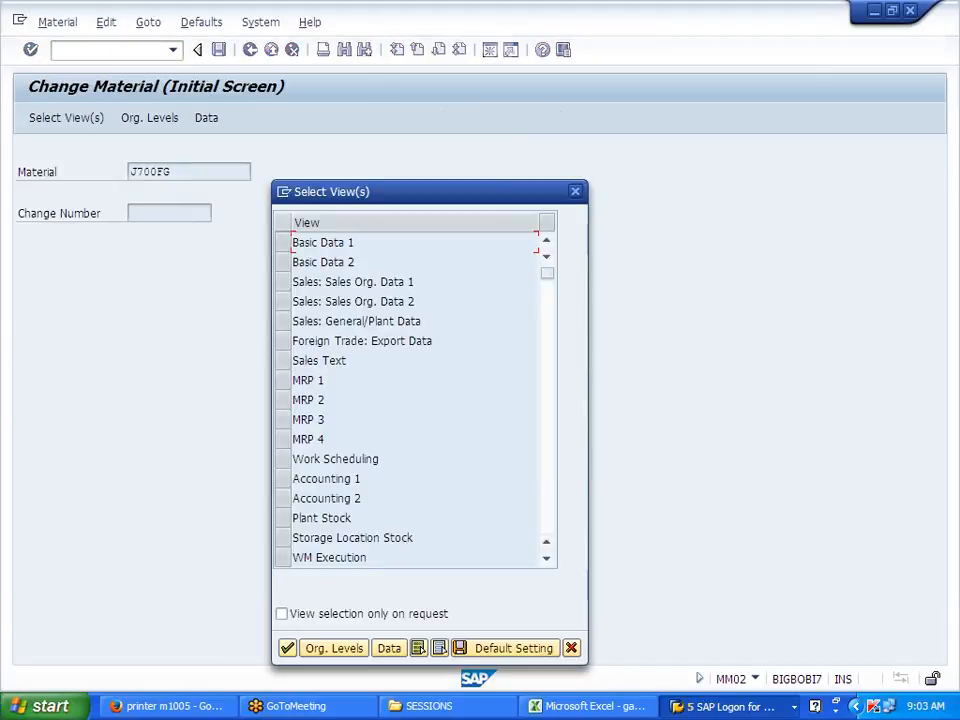
pyautogui.click(284, 283)
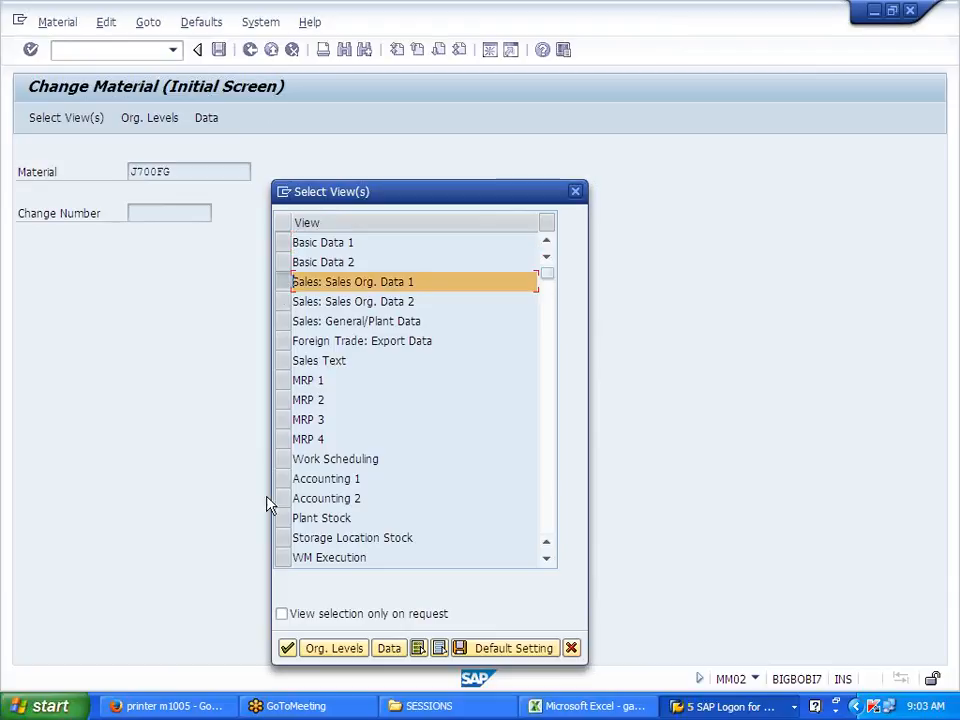
pyautogui.click(295, 648)
pyautogui.click(408, 341)
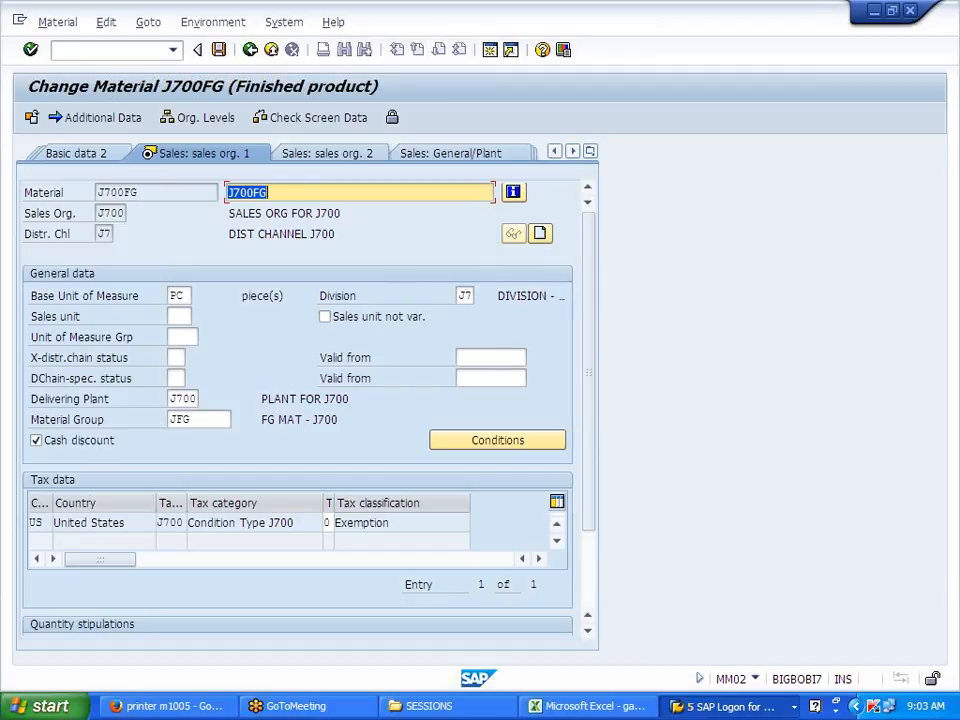
pyautogui.click(250, 50)
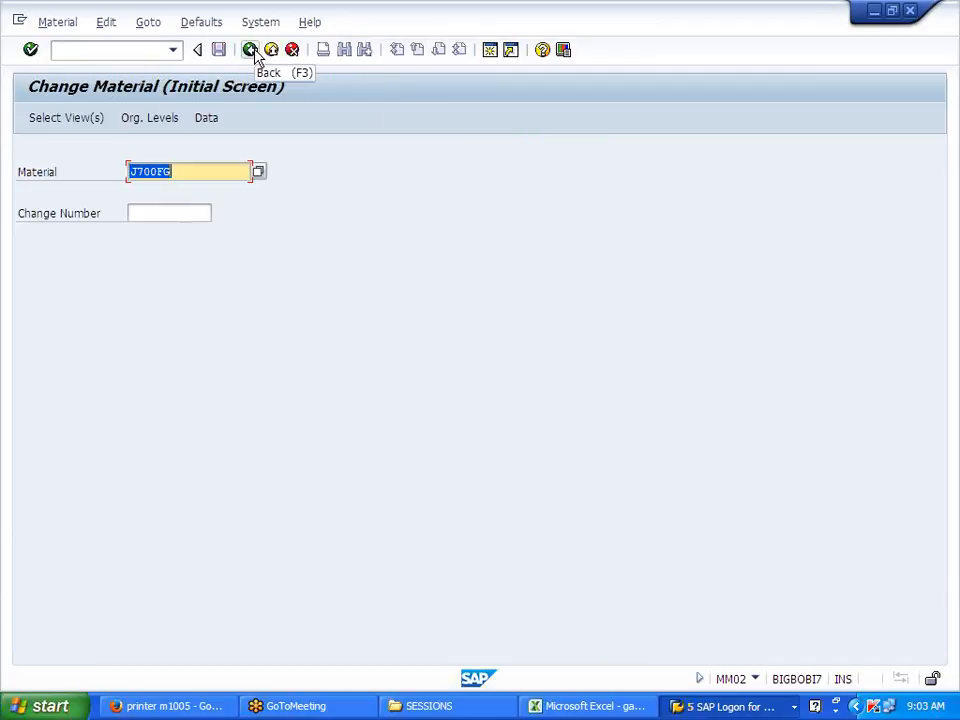
pyautogui.click(252, 51)
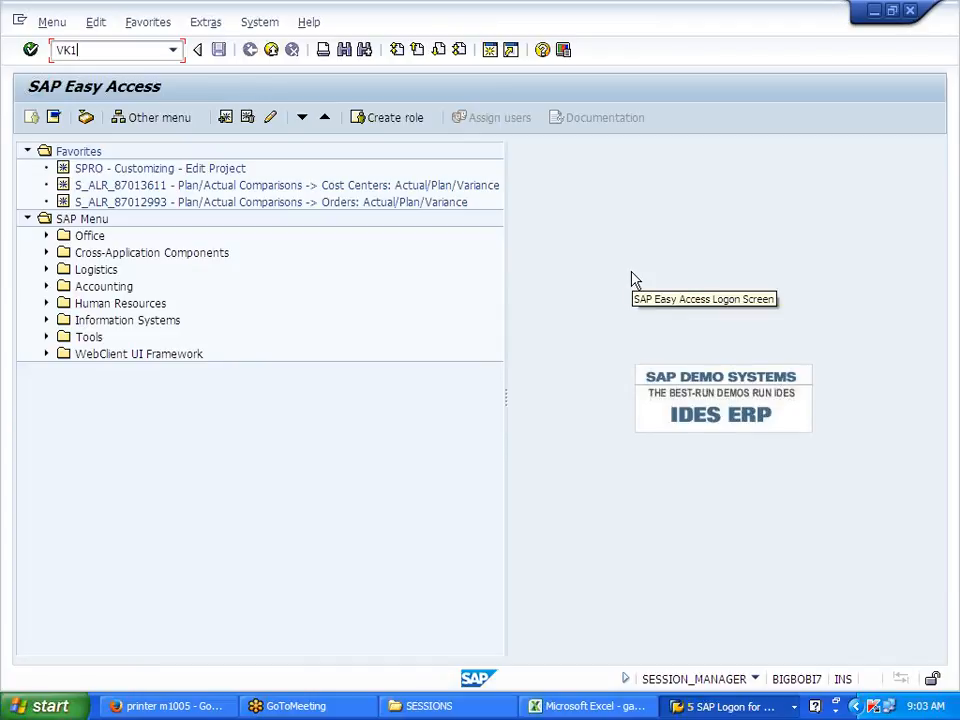
# Step: Start creating J700 condition records with the Domestic Taxes key combination
pyautogui.press('Return')
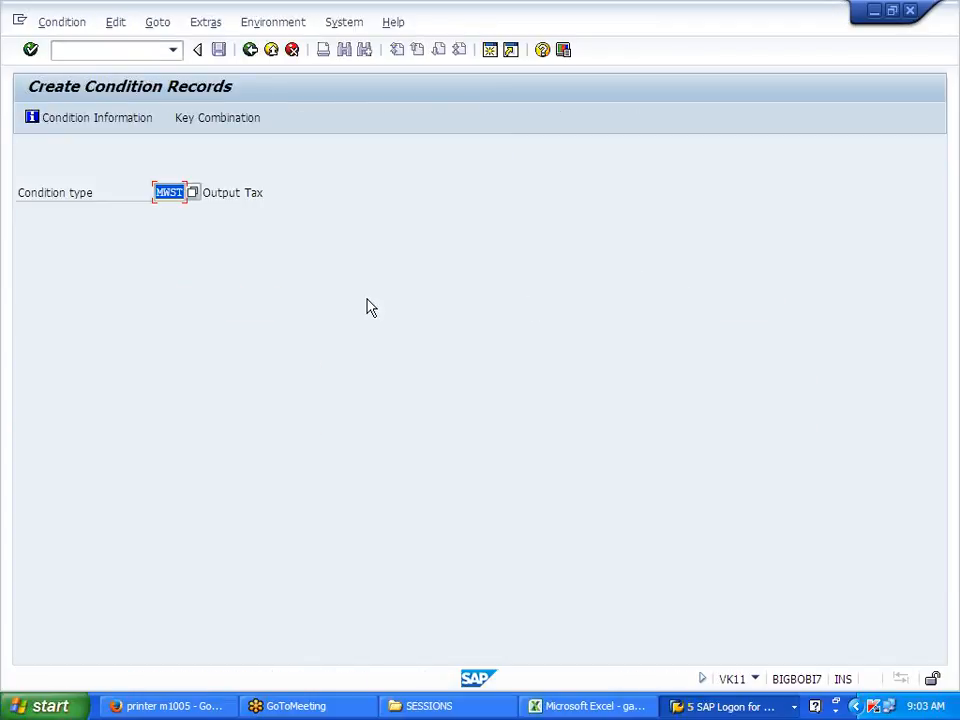
pyautogui.write('J700')
pyautogui.press('Return')
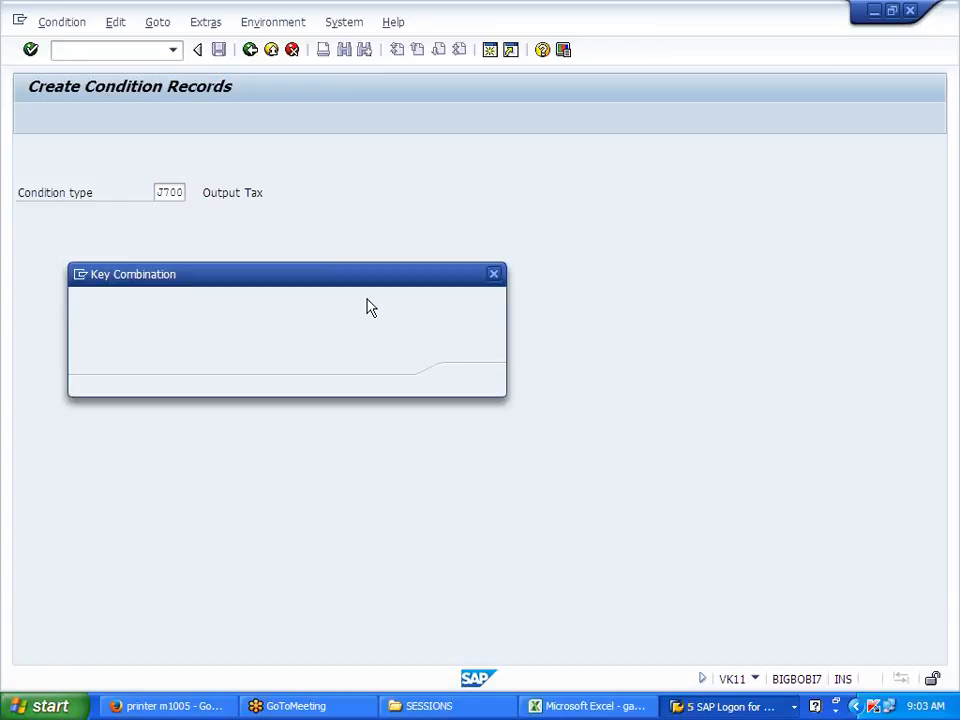
pyautogui.click(130, 325)
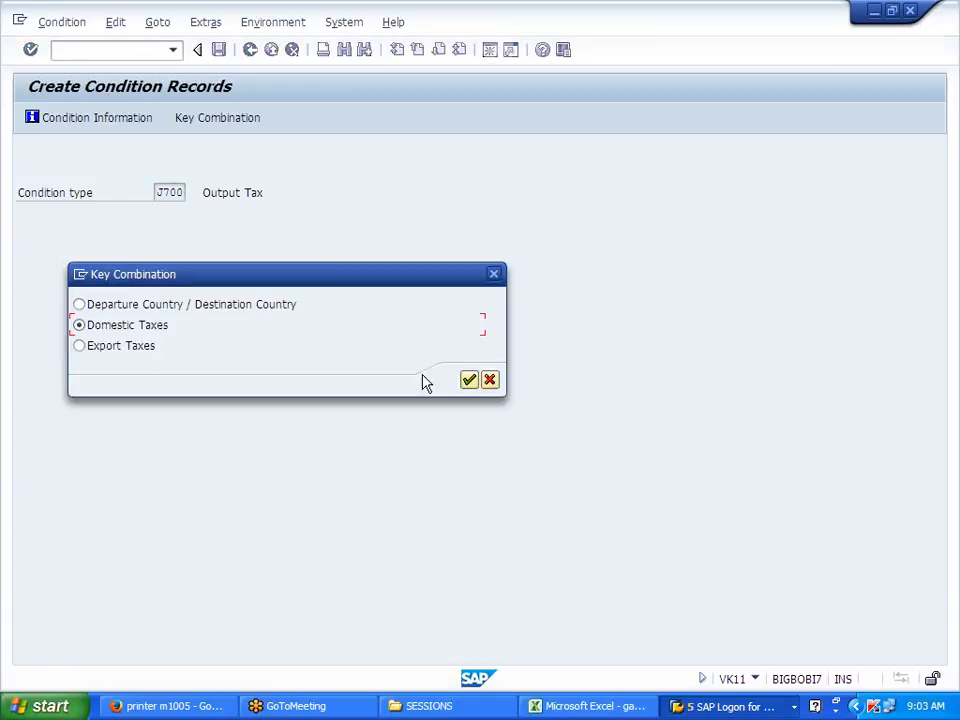
pyautogui.click(469, 380)
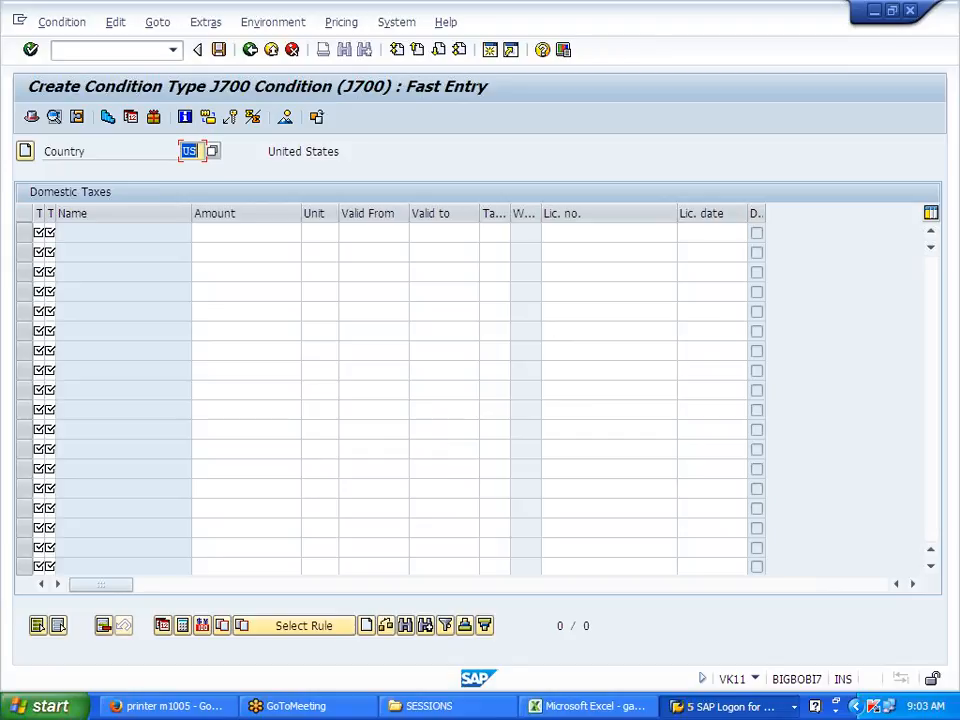
# Step: Fill the first row: tax code J0, tax classes 11, amount 0, valid 01.01.2014–31.12.2014
pyautogui.click(494, 233)
pyautogui.click(517, 236)
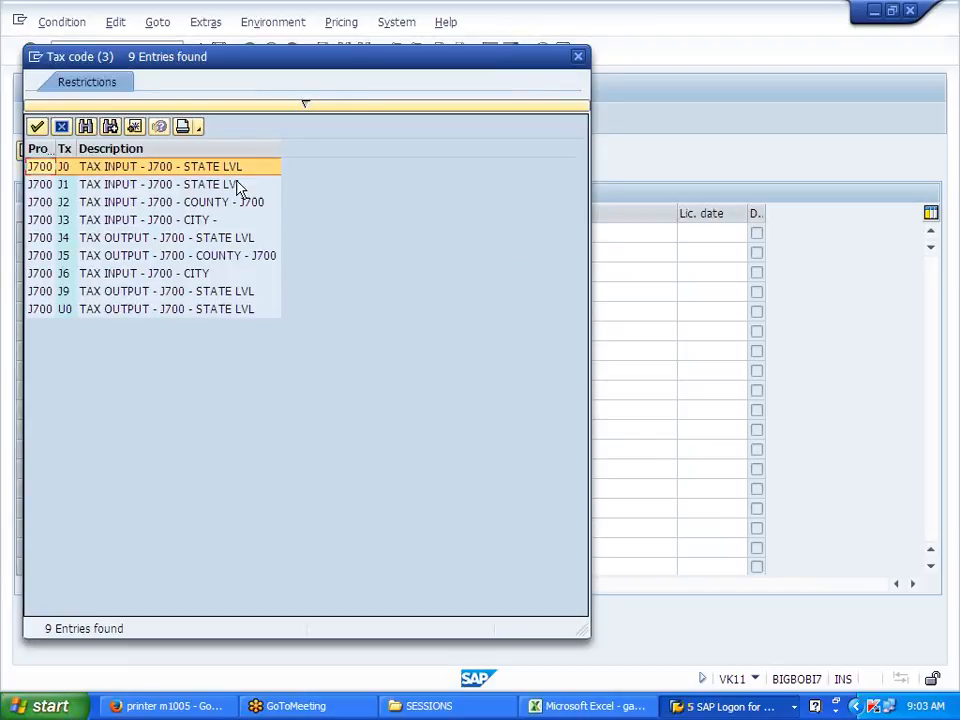
pyautogui.press('Return')
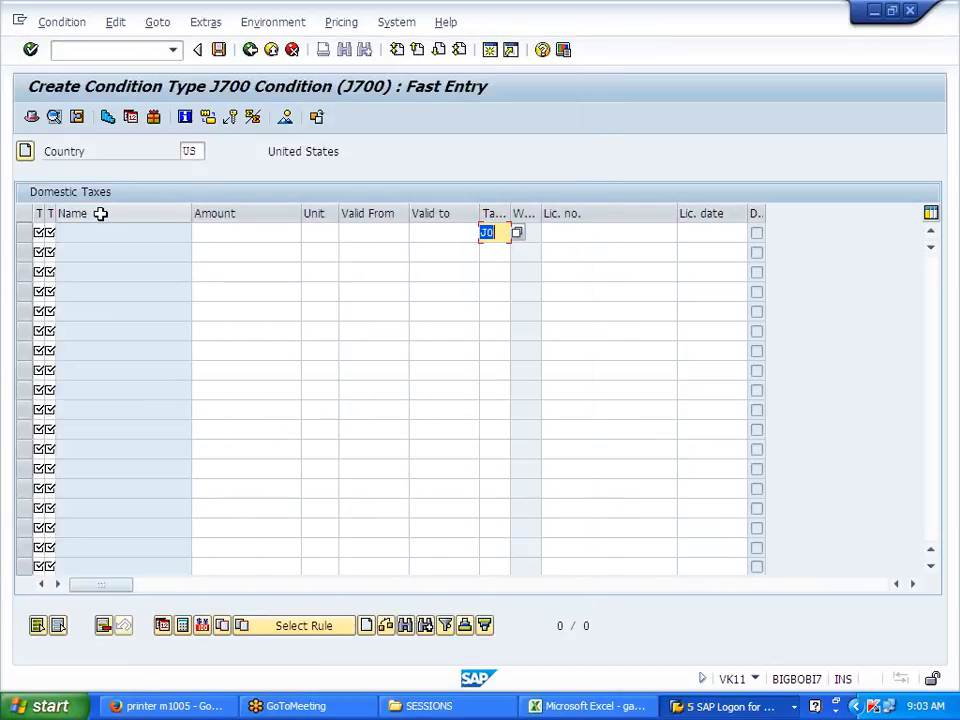
pyautogui.click(38, 232)
pyautogui.write('11')
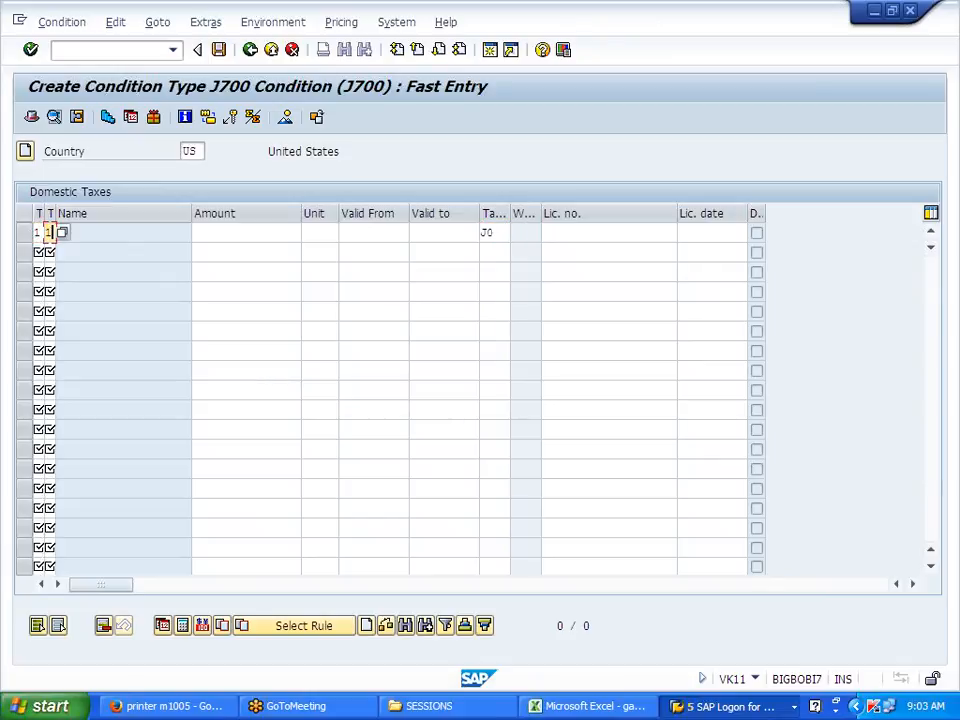
pyautogui.click(272, 251)
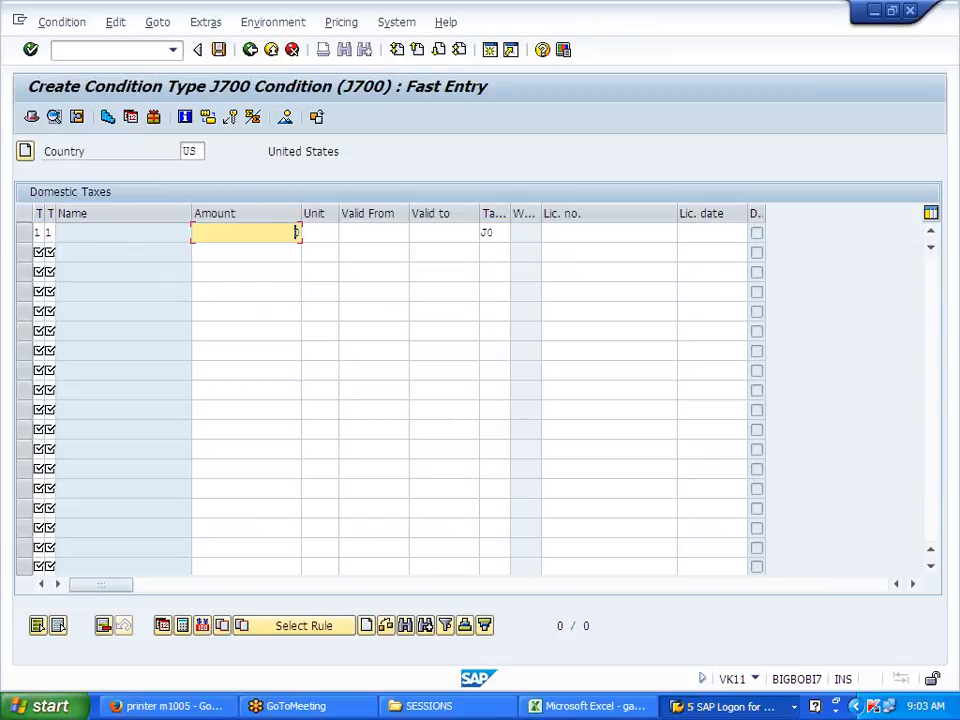
pyautogui.click(372, 232)
pyautogui.click(370, 251)
pyautogui.click(440, 232)
pyautogui.click(440, 252)
pyautogui.press('Return')
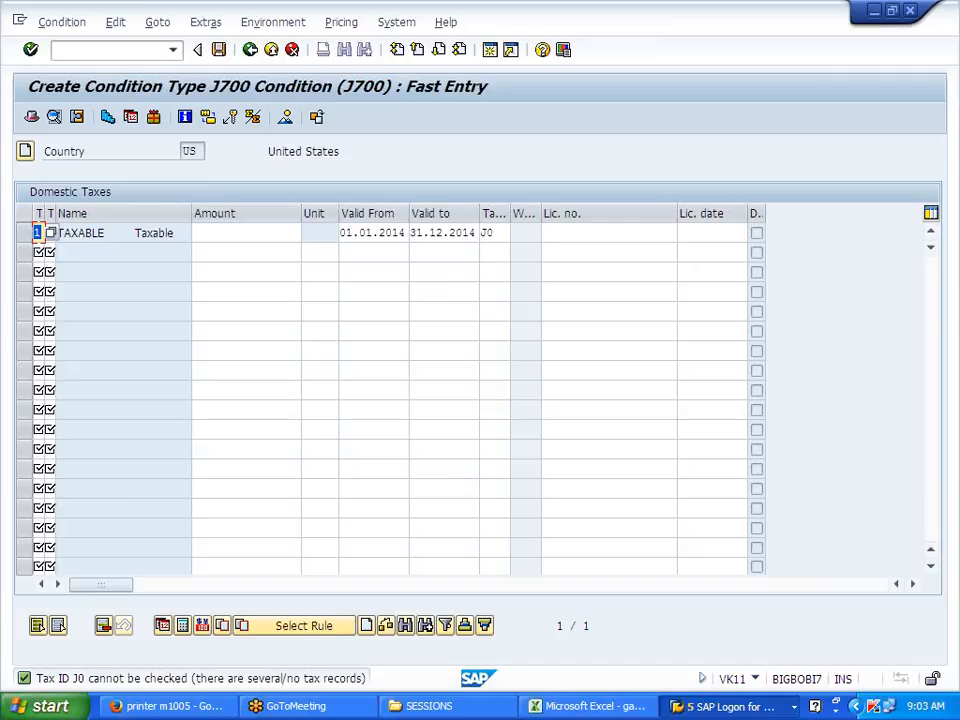
# Step: Enter amount 0 on the Taxable row and inspect the tax ID J0 warning
pyautogui.click(246, 233)
pyautogui.write('0')
pyautogui.press('Return')
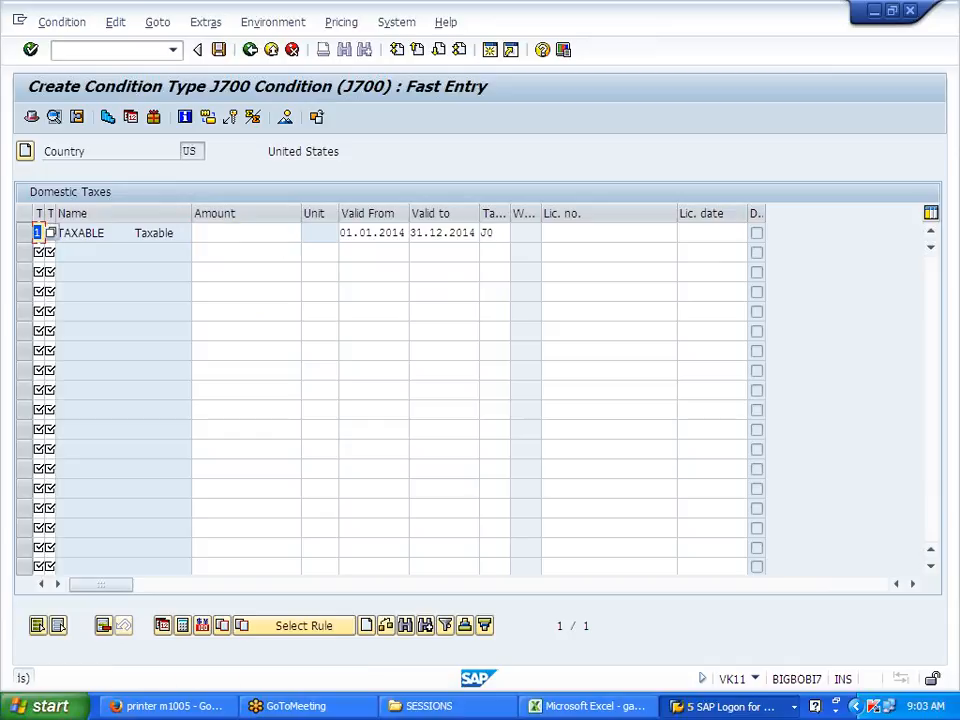
pyautogui.doubleClick(215, 686)
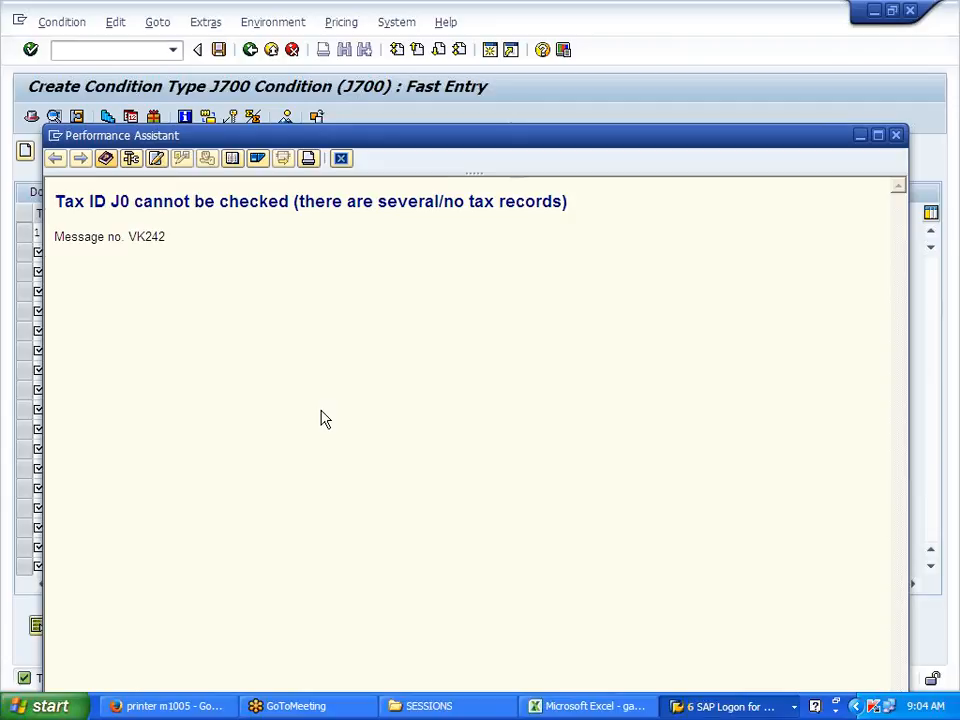
pyautogui.click(341, 159)
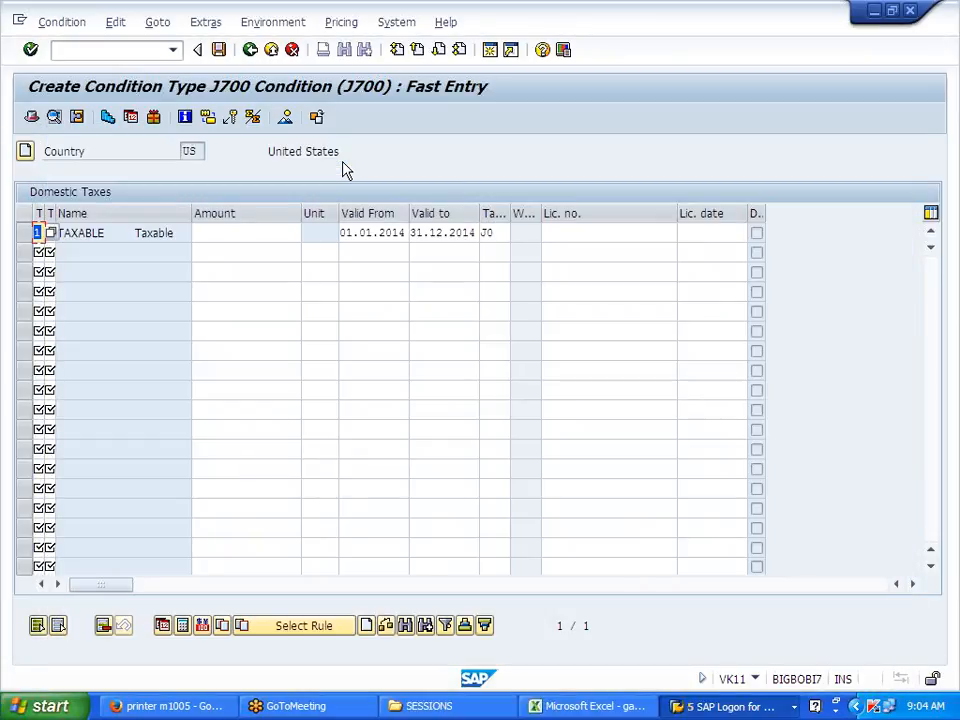
# Step: Change the Taxable row's tax code from J0 to U0 with amount 0
pyautogui.click(496, 233)
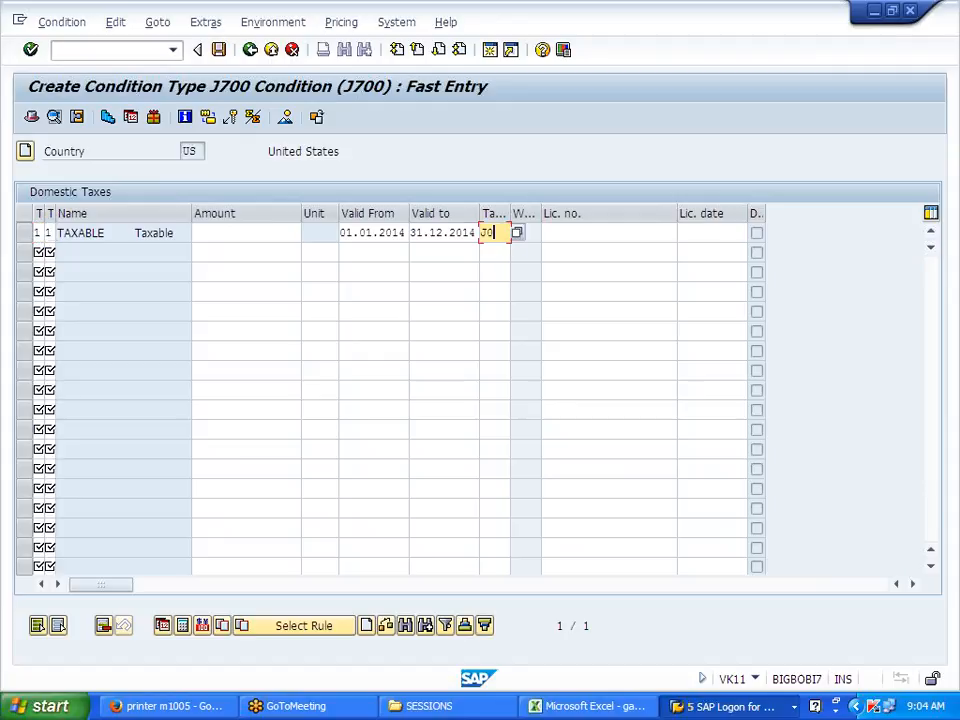
pyautogui.press('BackSpace')
pyautogui.press('BackSpace')
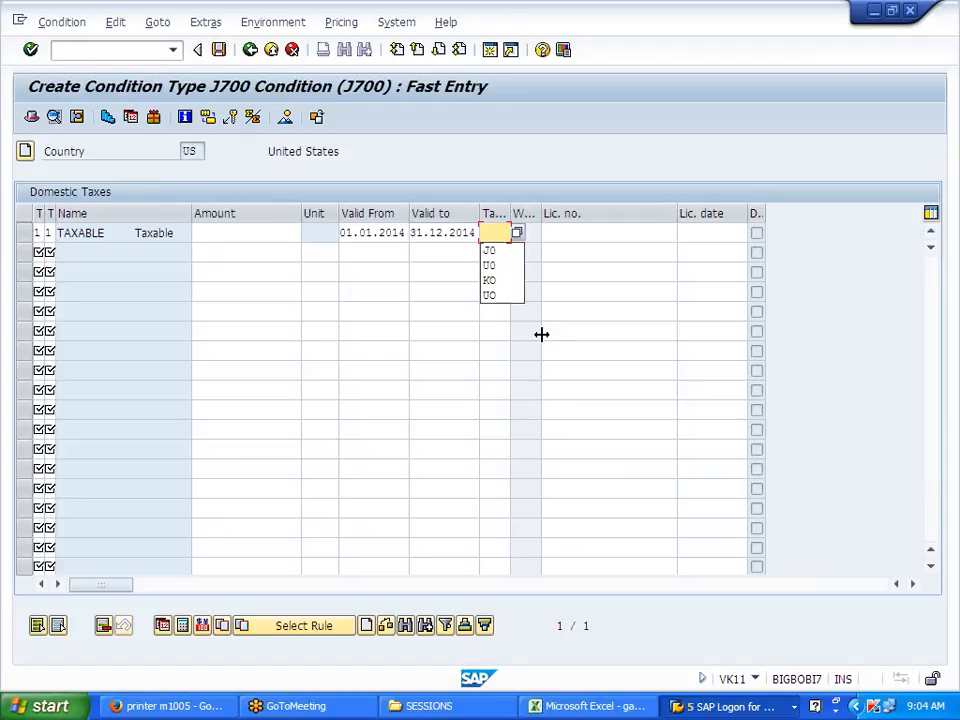
pyautogui.press('Down')
pyautogui.press('Down')
pyautogui.press('Return')
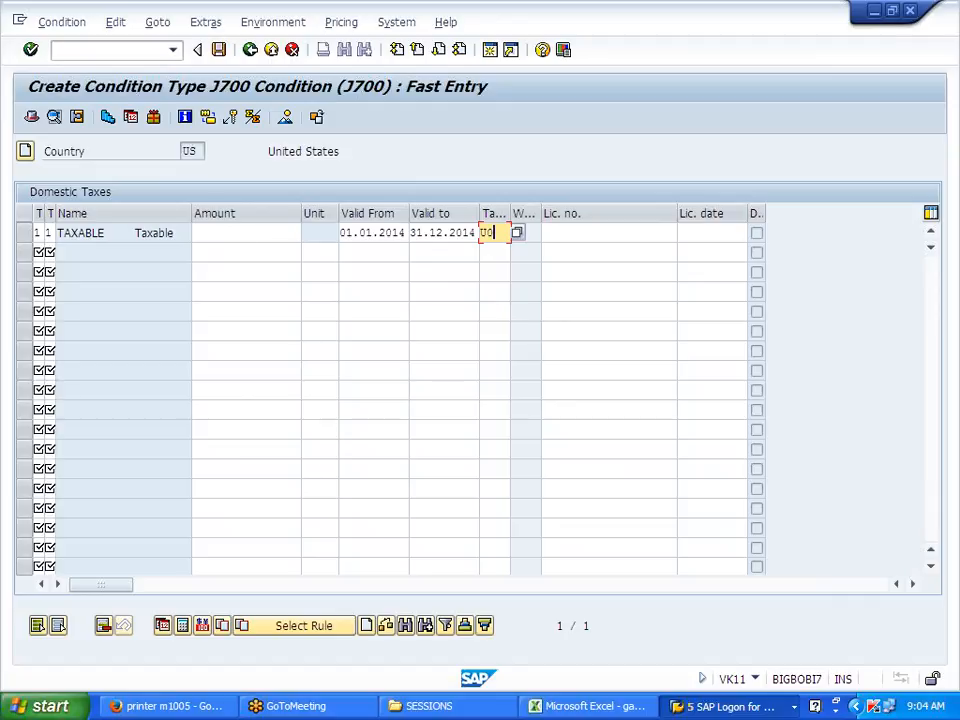
pyautogui.click(246, 233)
pyautogui.click(252, 252)
pyautogui.press('Return')
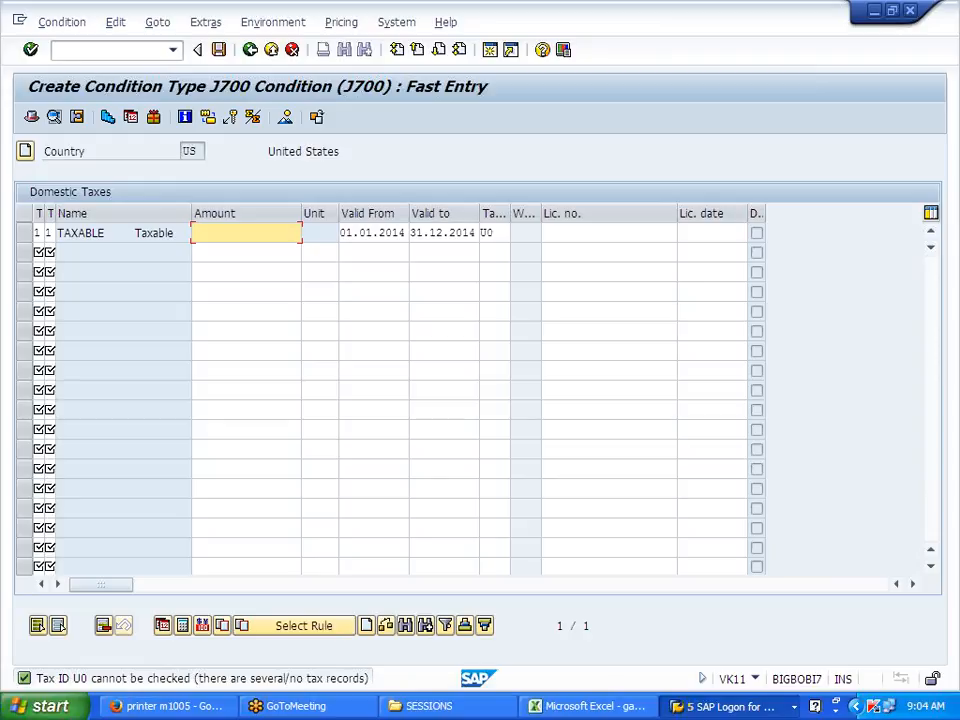
# Step: Exit condition maintenance, discarding the unsaved J700 entries
pyautogui.click(251, 50)
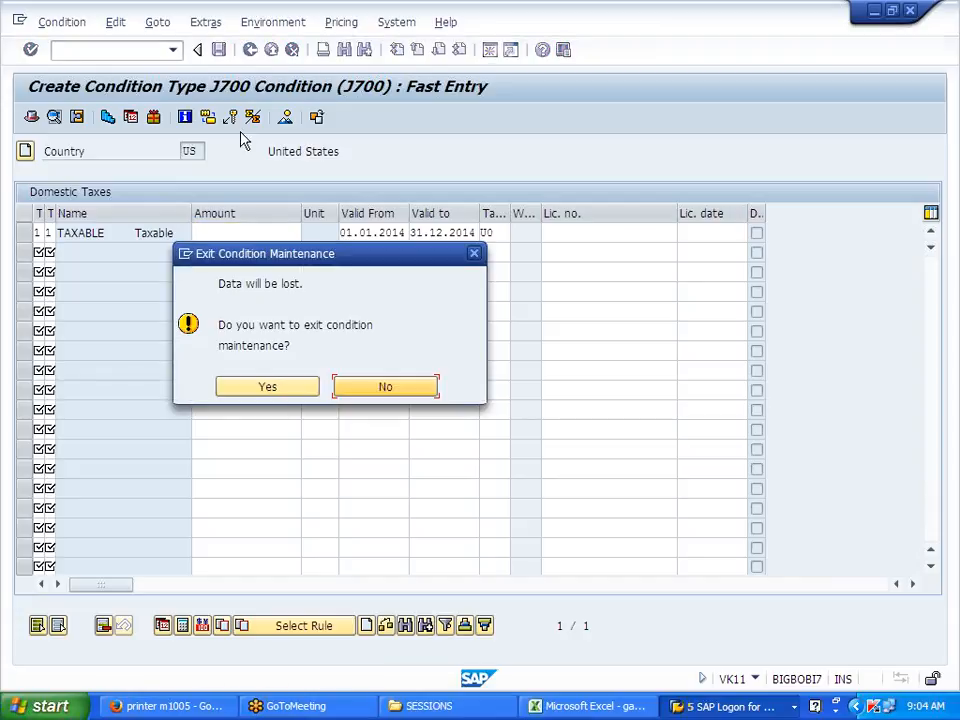
pyautogui.click(383, 386)
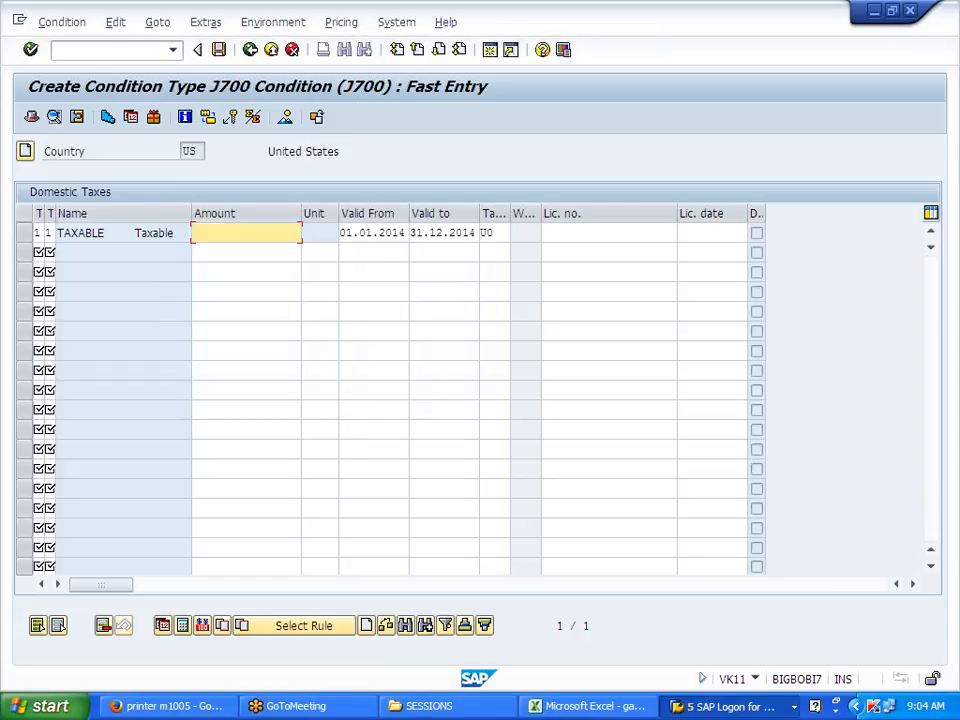
pyautogui.click(251, 50)
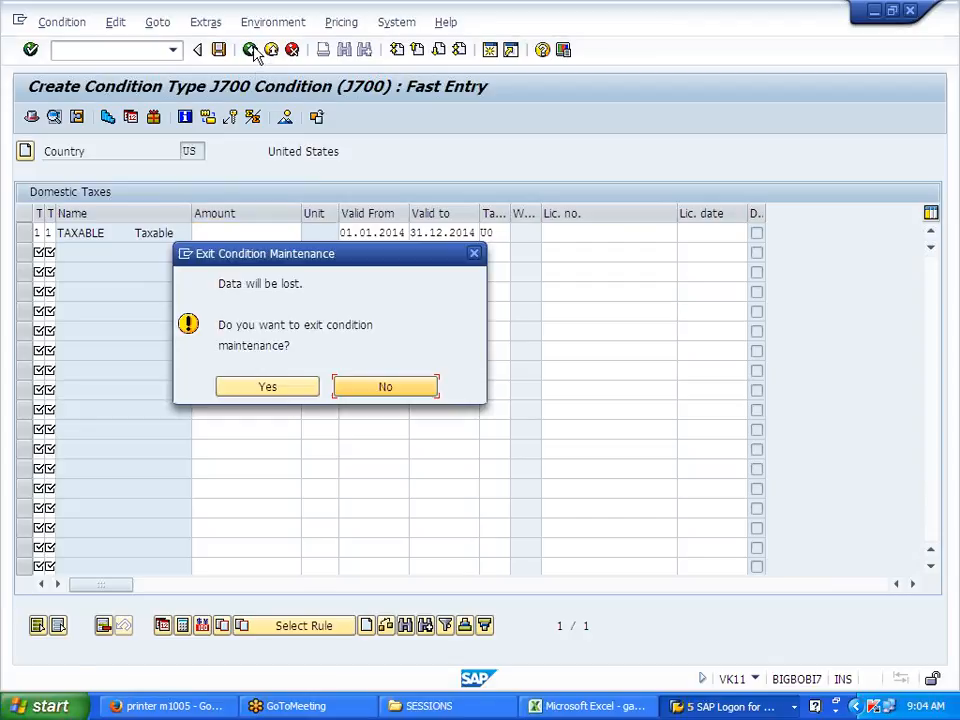
pyautogui.click(274, 388)
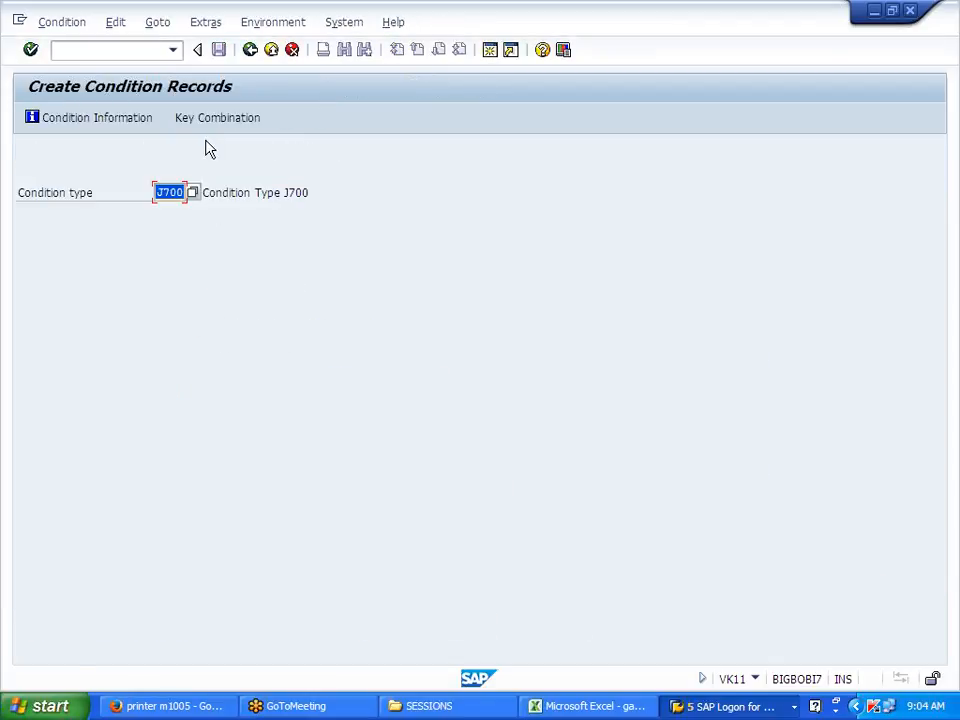
# Step: Switch to changing J700 conditions and list the records for the US
pyautogui.click(207, 125)
pyautogui.click(470, 382)
pyautogui.click(70, 24)
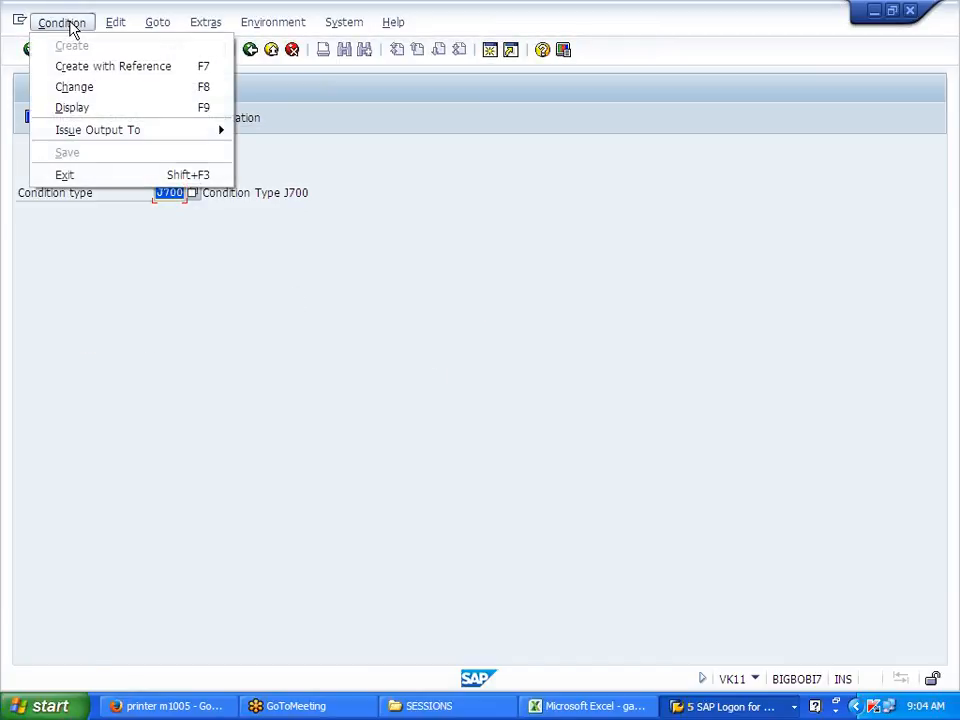
pyautogui.click(87, 89)
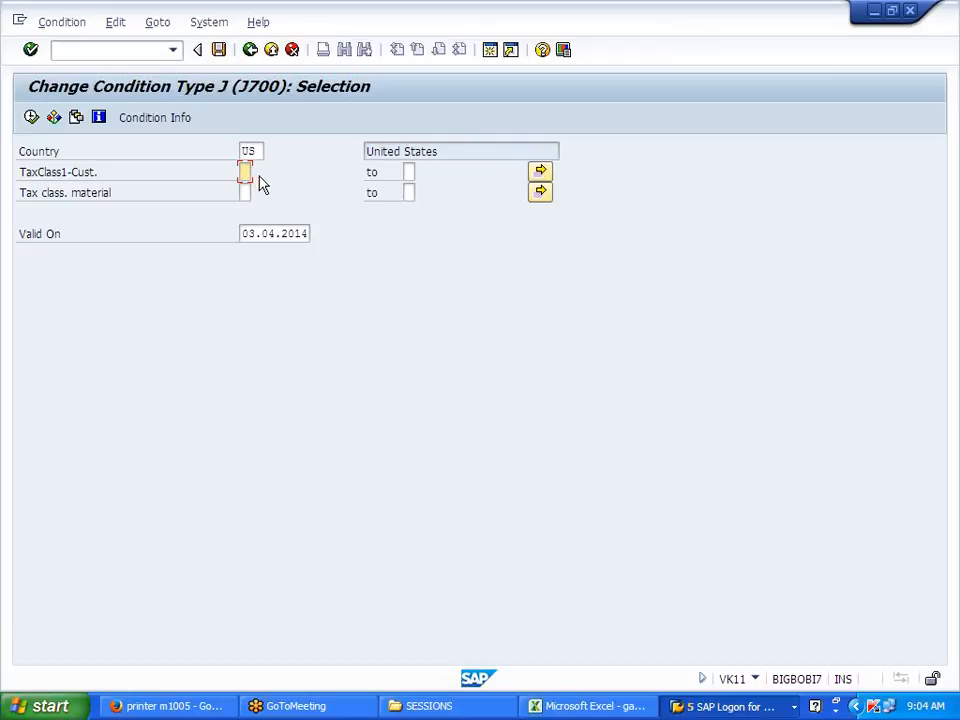
pyautogui.click(31, 117)
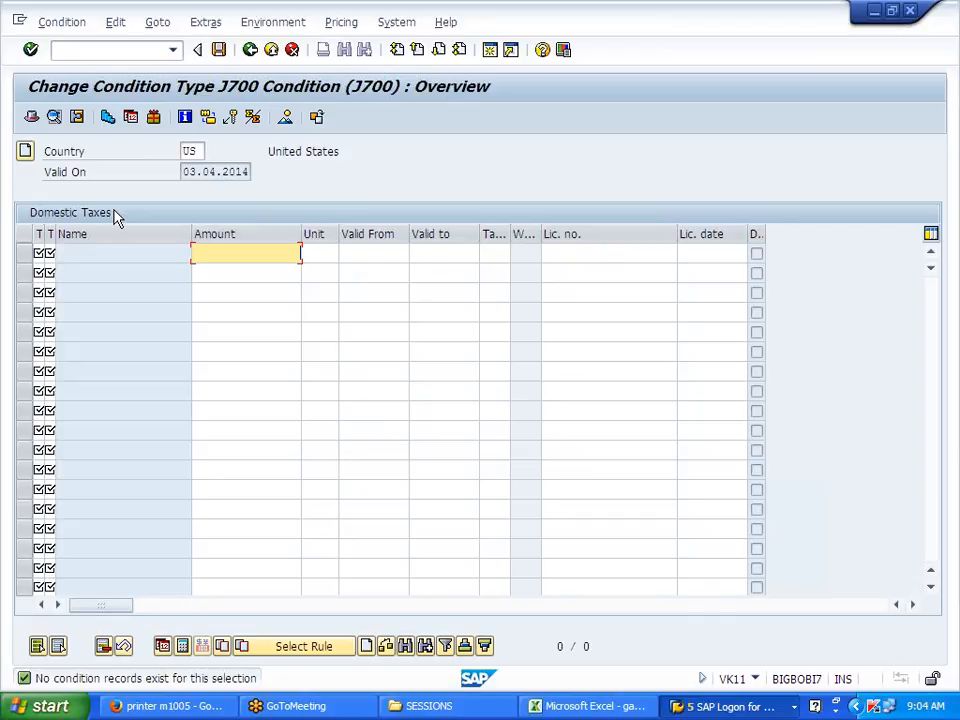
# Step: Enter customer tax class 1 and material tax class 1 in the new row
pyautogui.click(39, 253)
pyautogui.write('1')
pyautogui.press('Tab')
pyautogui.write('1')
pyautogui.press('Tab')
pyautogui.press('Down')
pyautogui.press('Down')
pyautogui.press('Down')
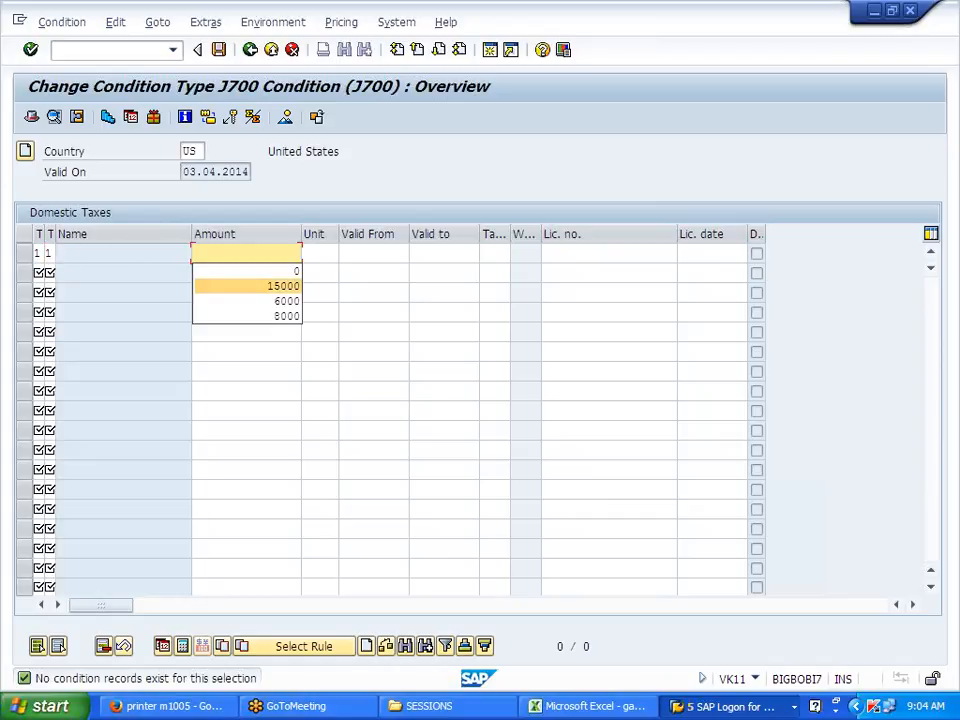
# Step: Set amount 0, validity 01.01.2014–31.12.2014 and tax code U0, then validate the row
pyautogui.click(298, 275)
pyautogui.click(368, 254)
pyautogui.press('space')
pyautogui.click(368, 273)
pyautogui.click(434, 254)
pyautogui.press('space')
pyautogui.click(431, 273)
pyautogui.click(493, 254)
pyautogui.press('space')
pyautogui.click(490, 271)
pyautogui.press('Return')
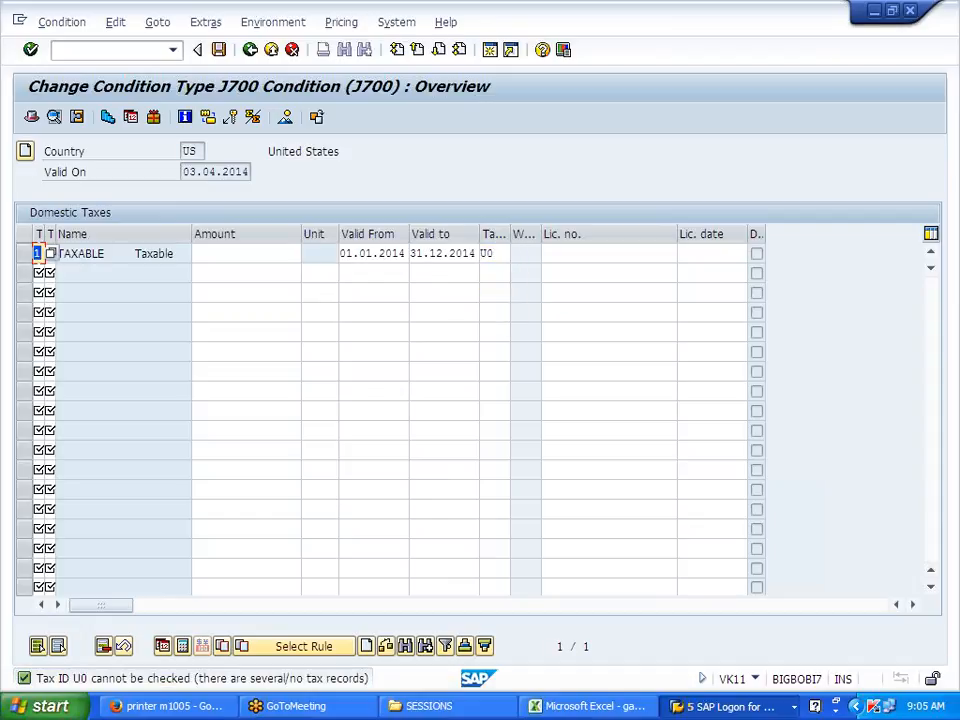
# Step: Replace the tax code with J0 from the tax code list and save the record
pyautogui.click(490, 254)
pyautogui.click(518, 257)
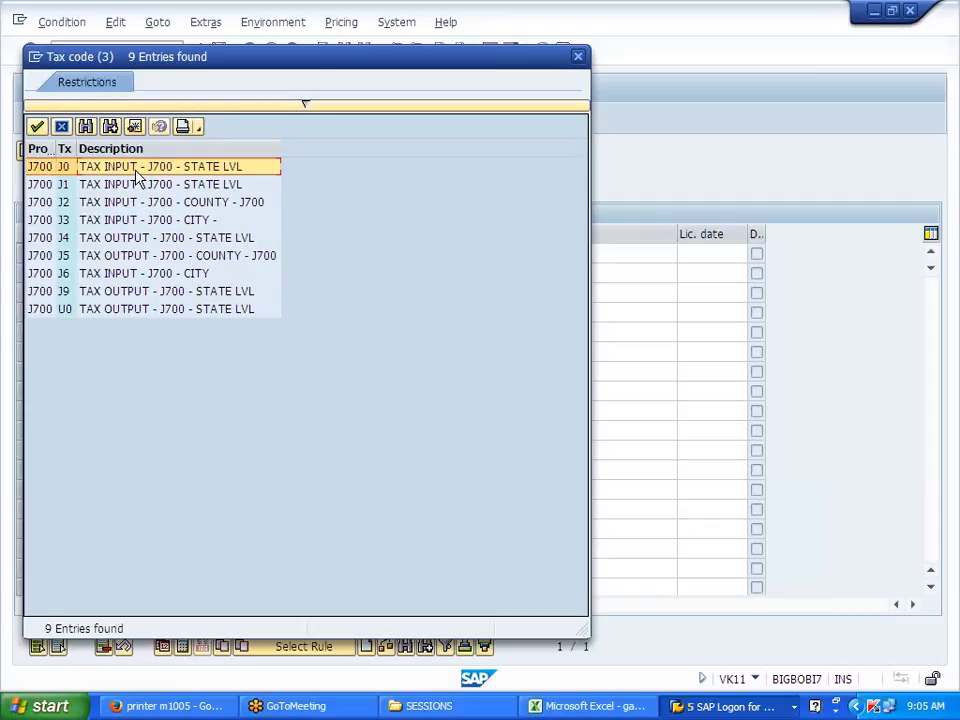
pyautogui.doubleClick(135, 168)
pyautogui.press('Return')
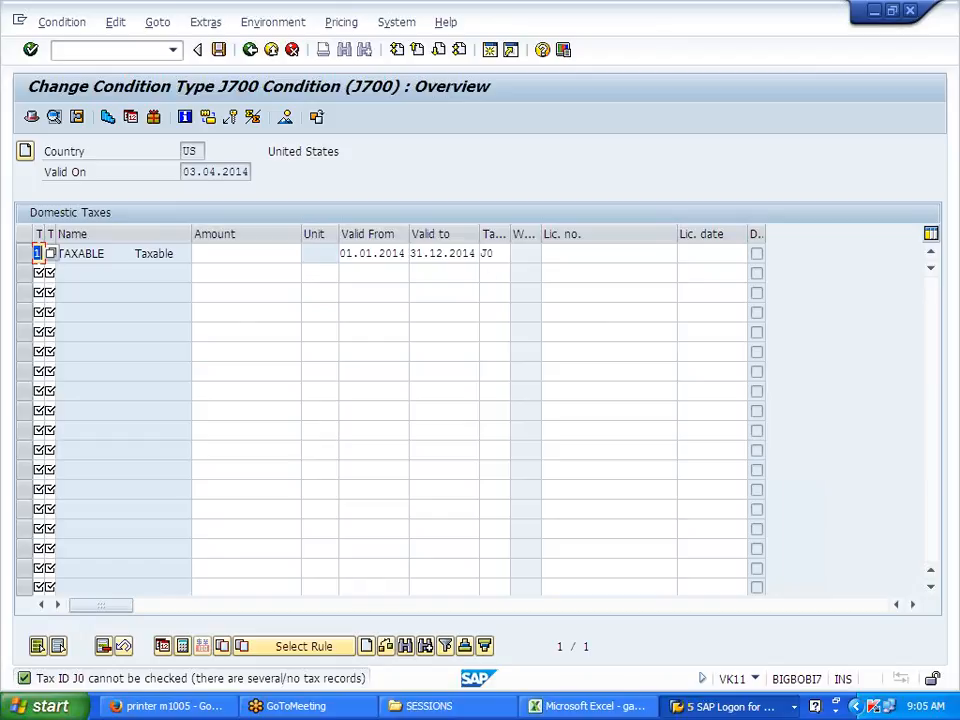
pyautogui.click(496, 254)
pyautogui.click(517, 257)
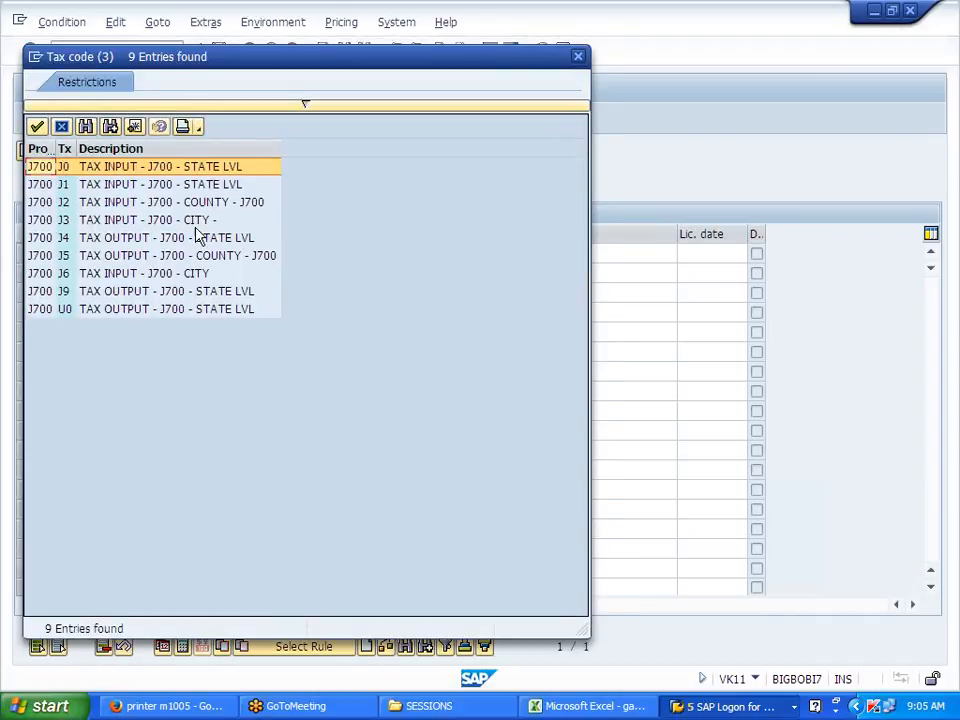
pyautogui.click(577, 57)
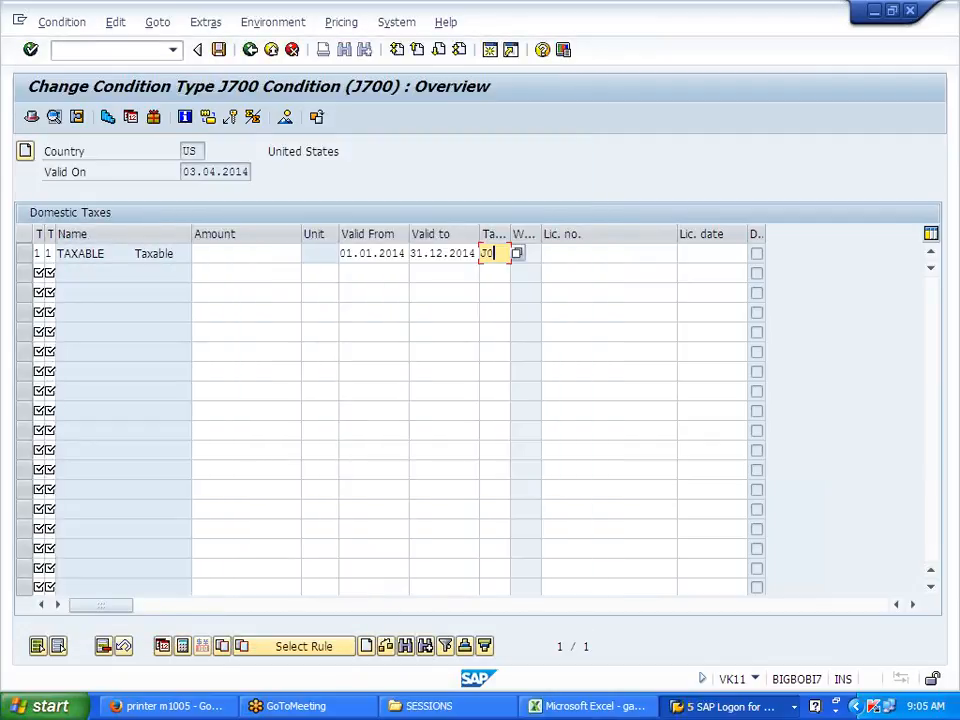
pyautogui.press('Return')
pyautogui.click(218, 50)
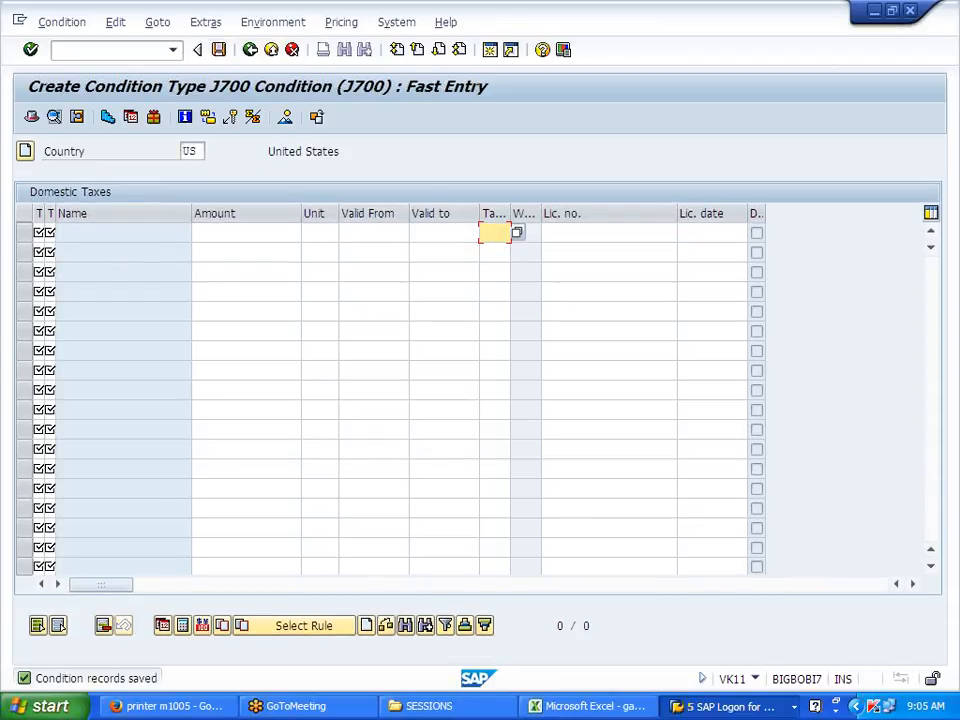
# Step: Leave condition maintenance and return to the main menu
pyautogui.click(250, 50)
pyautogui.click(276, 387)
pyautogui.click(276, 387)
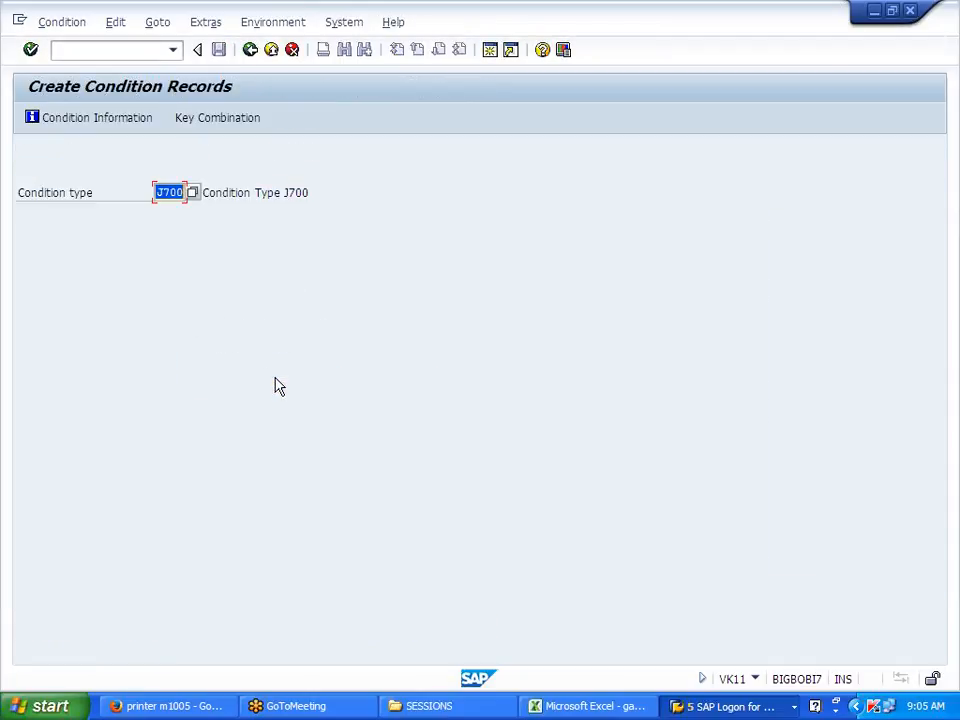
pyautogui.click(250, 50)
# Step: In VF02, save the invoice, release it to accounting and review system error FF769
pyautogui.write('VF02')
pyautogui.press('Return')
pyautogui.press('Return')
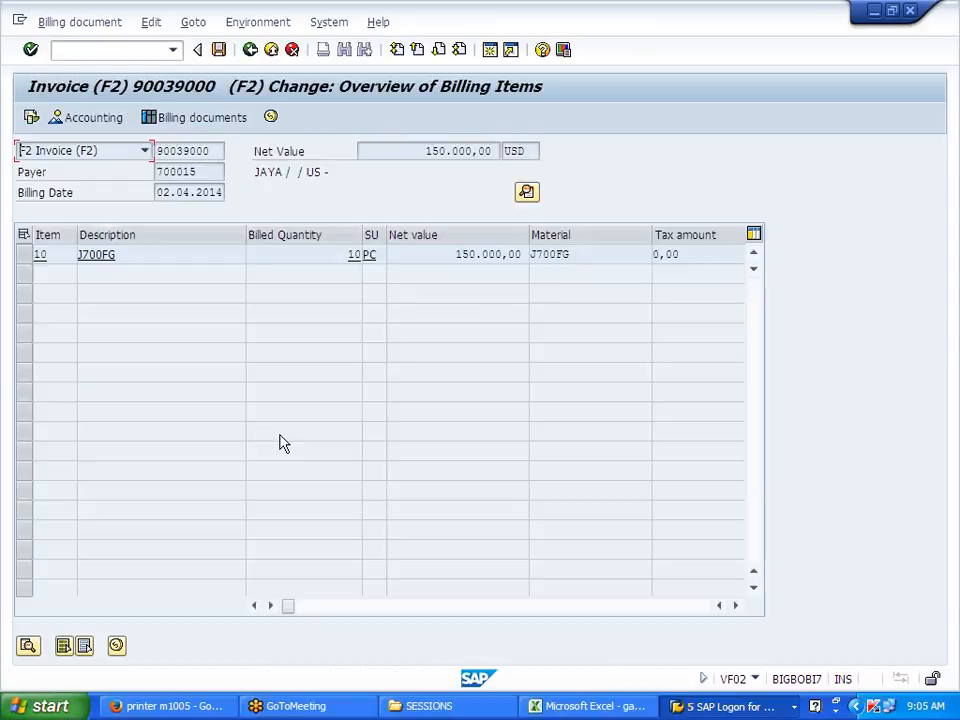
pyautogui.click(250, 49)
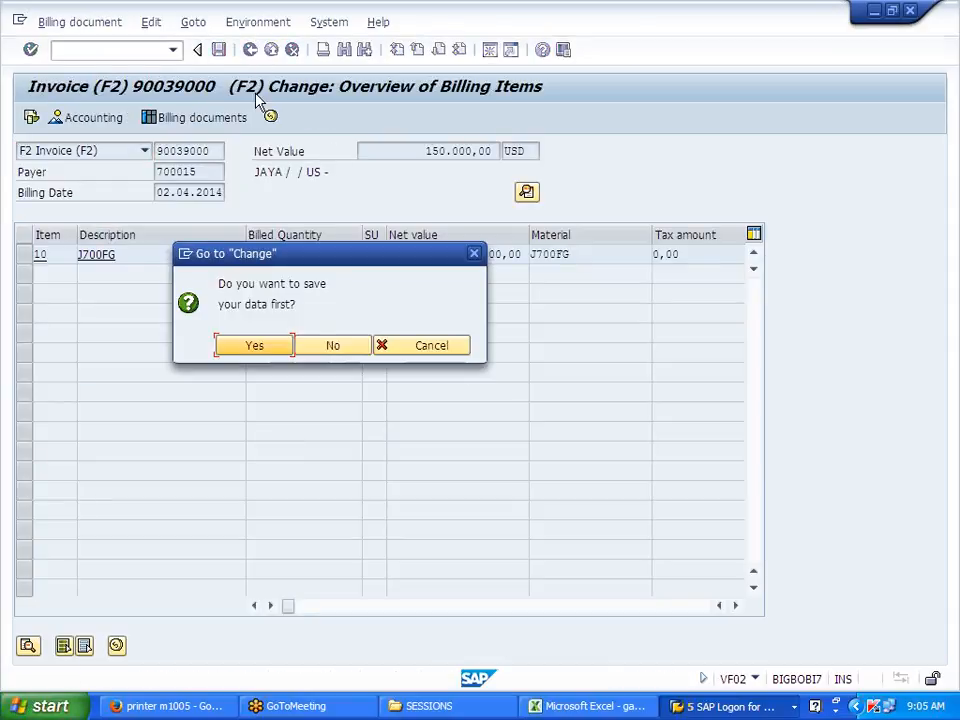
pyautogui.click(255, 346)
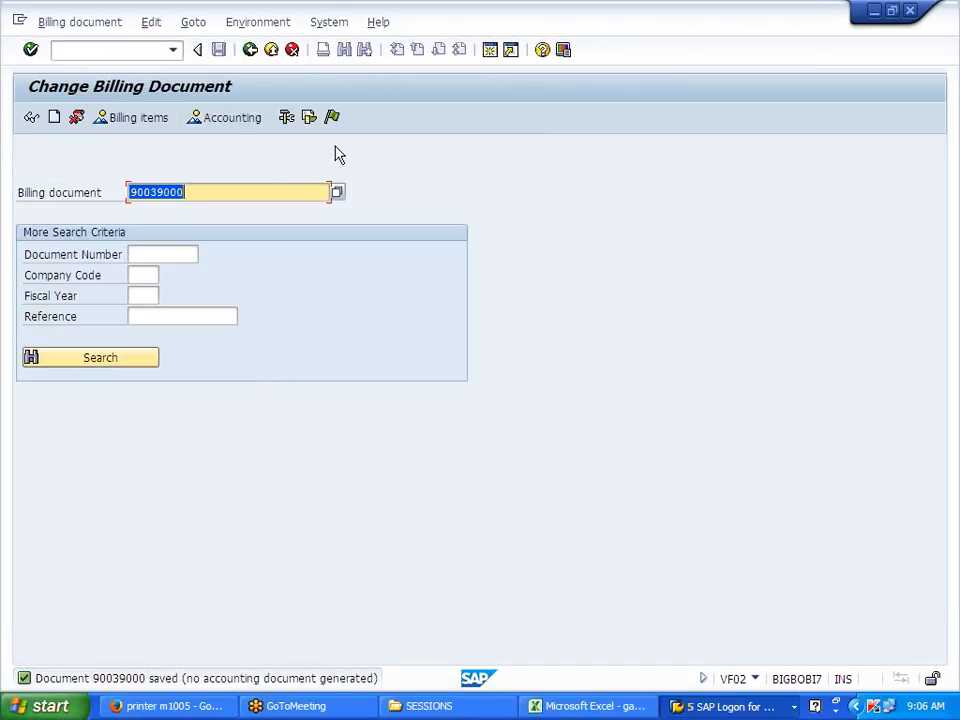
pyautogui.click(333, 119)
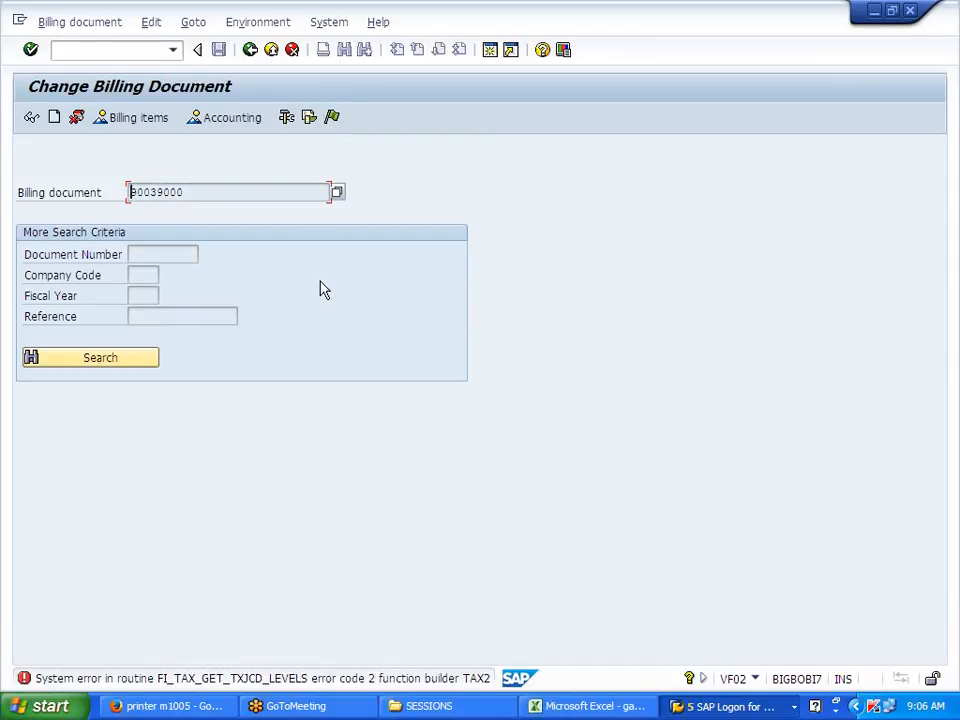
pyautogui.doubleClick(351, 678)
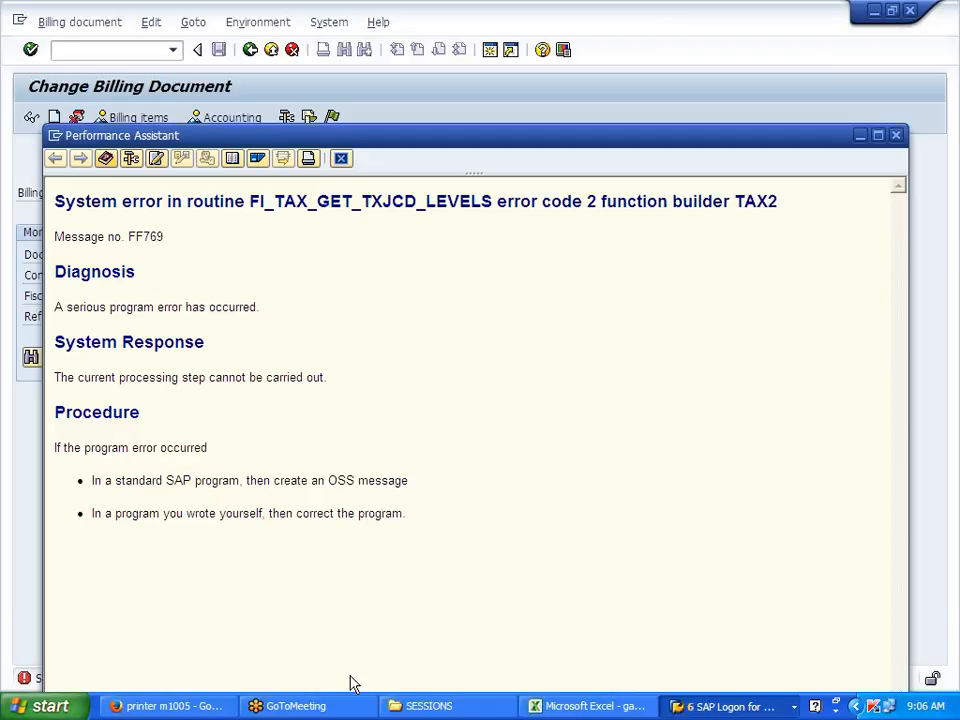
pyautogui.click(341, 160)
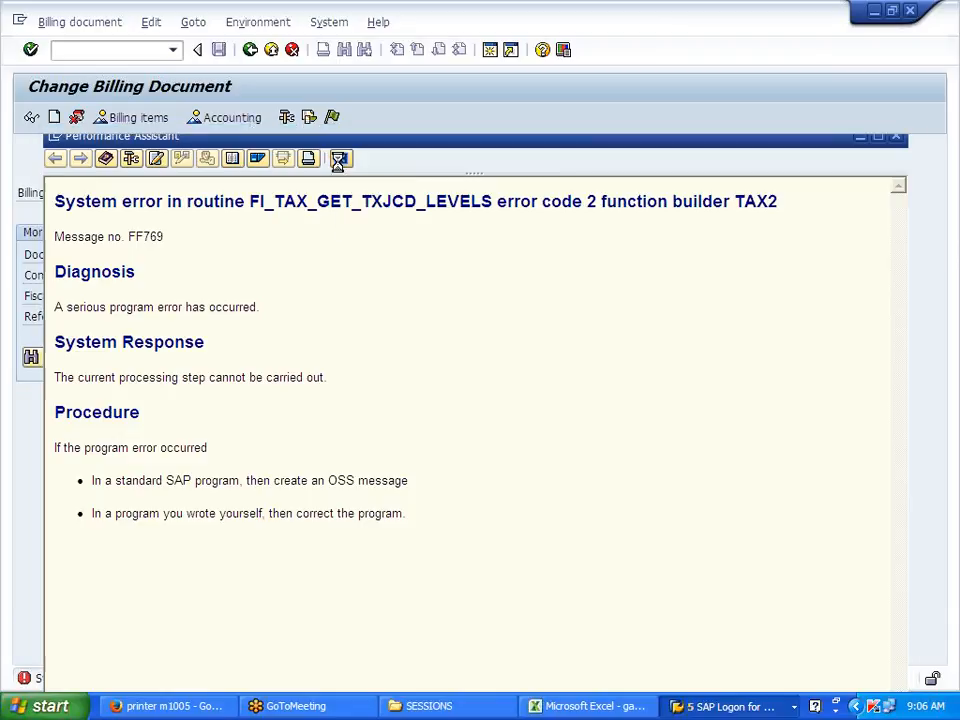
# Step: Run VFX3 for the test customer's payer number and sales organization J700
pyautogui.write('/NVF')
pyautogui.press('BackSpace')
pyautogui.press('BackSpace')
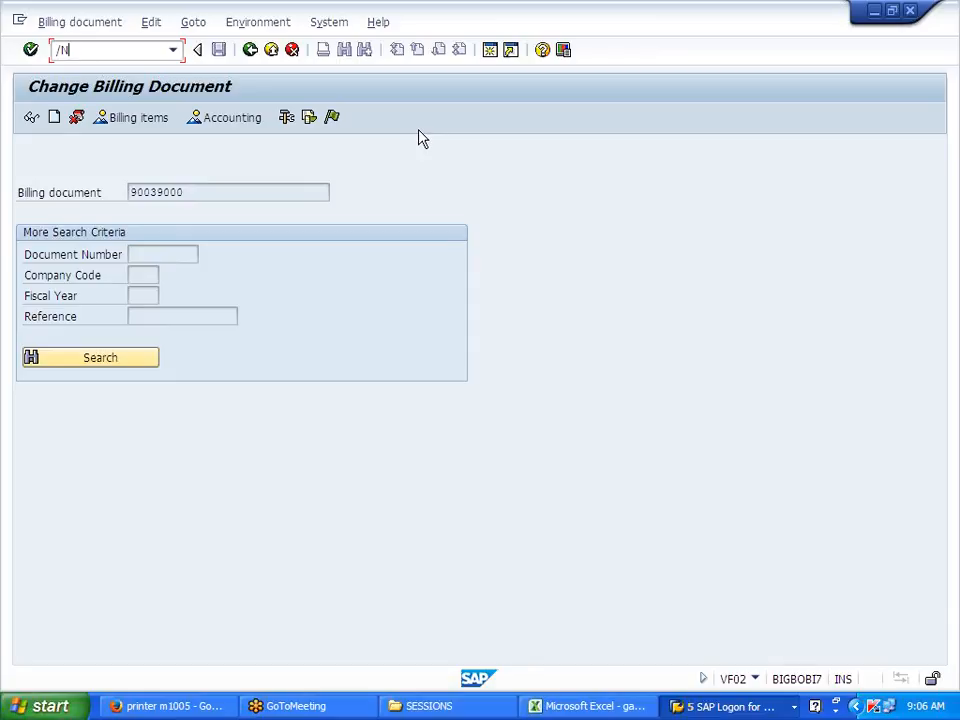
pyautogui.write('VFX')
pyautogui.press('Return')
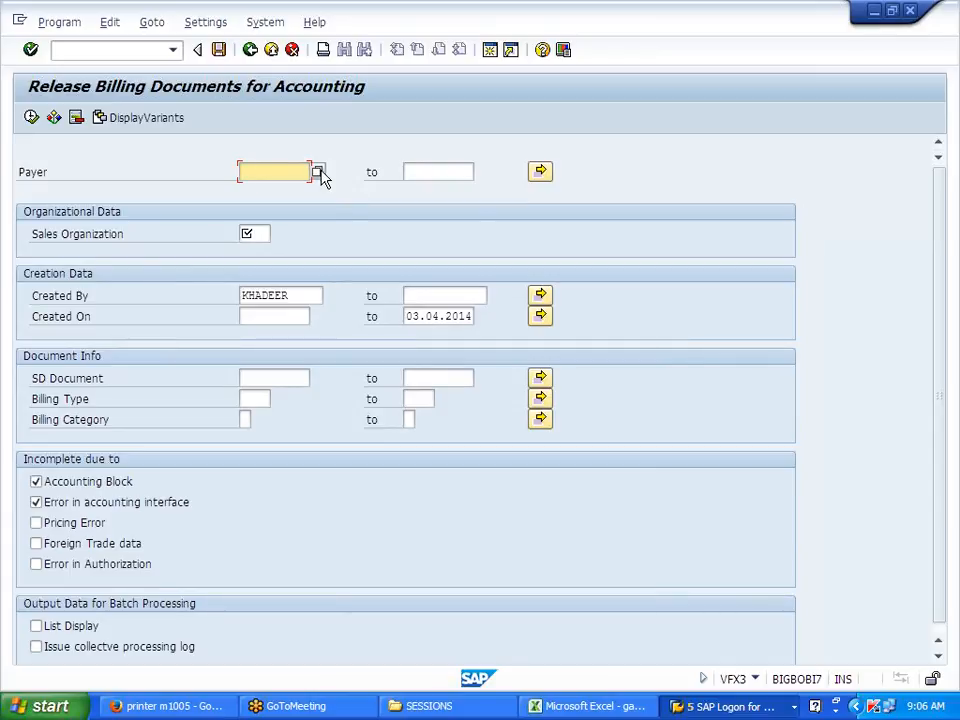
pyautogui.write('7')
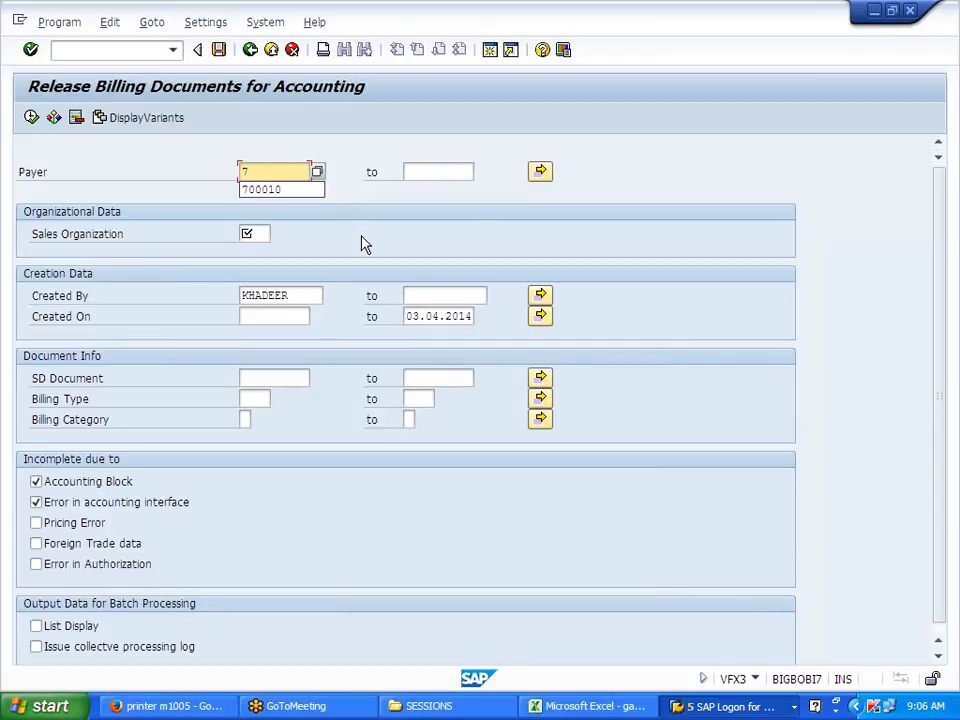
pyautogui.write('00015')
pyautogui.press('Tab')
pyautogui.press('Tab')
pyautogui.write('3700')
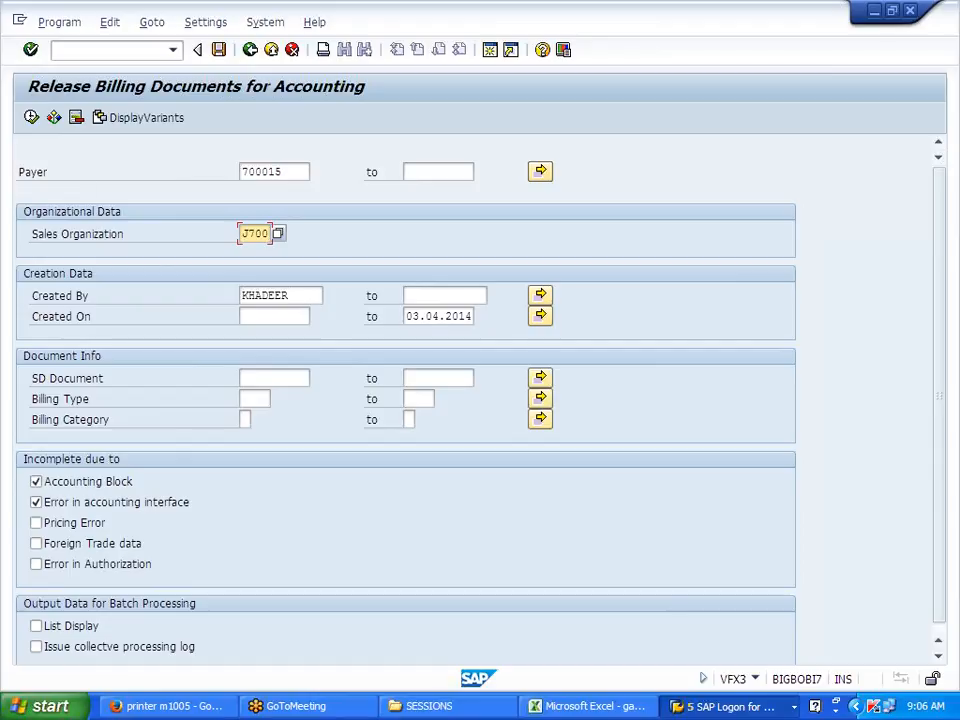
pyautogui.click(31, 117)
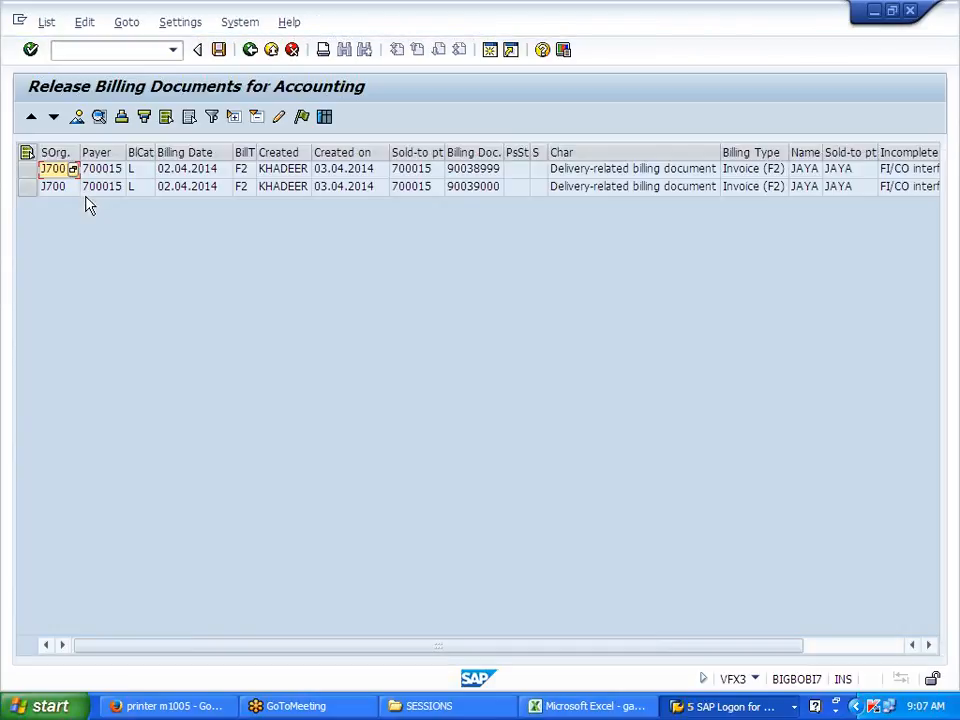
# Step: Release the second blocked invoice and inspect its error's long text and technical data
pyautogui.click(28, 188)
pyautogui.click(302, 117)
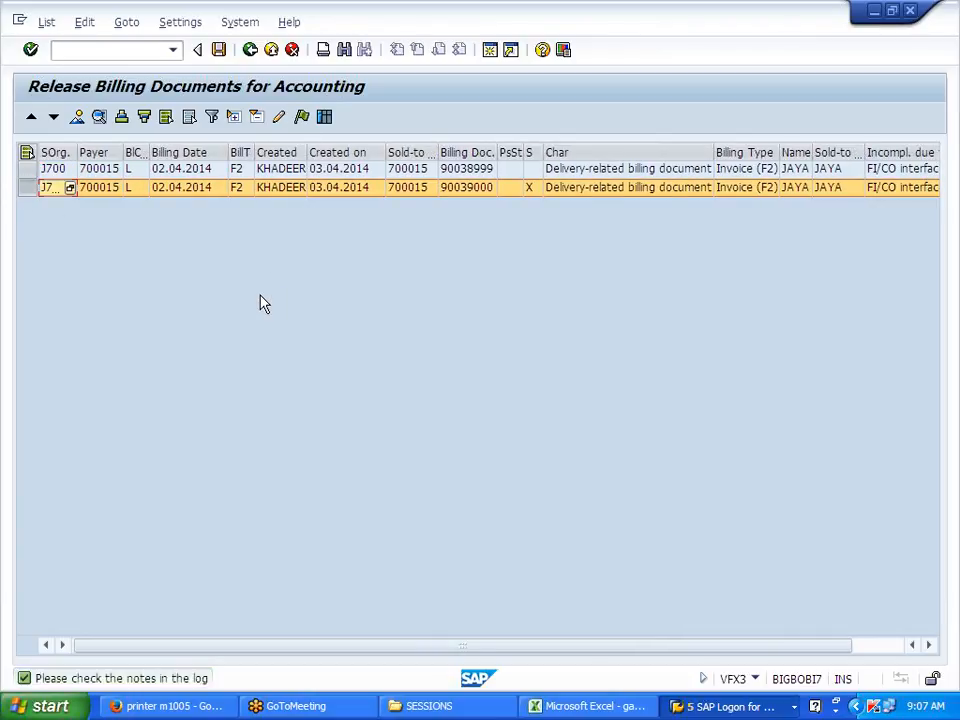
pyautogui.click(325, 117)
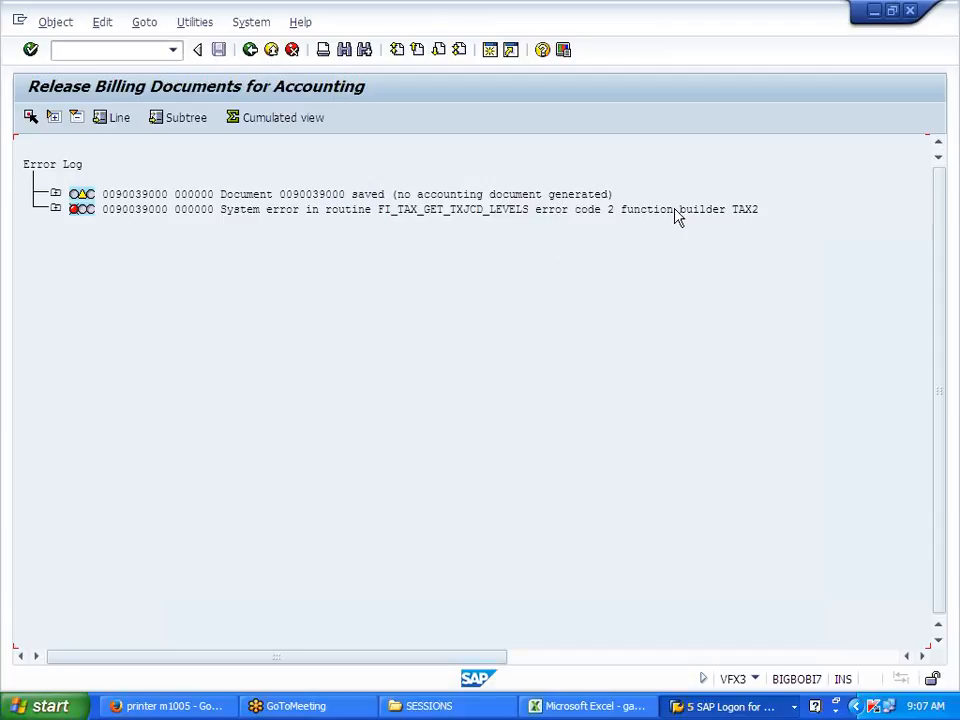
pyautogui.click(56, 209)
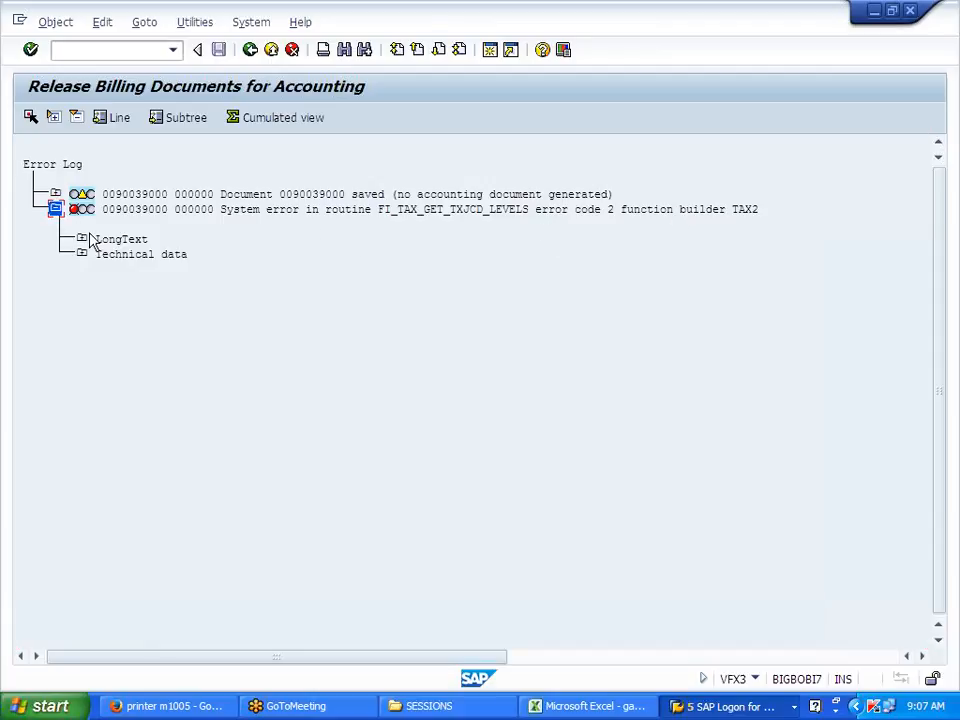
pyautogui.click(81, 239)
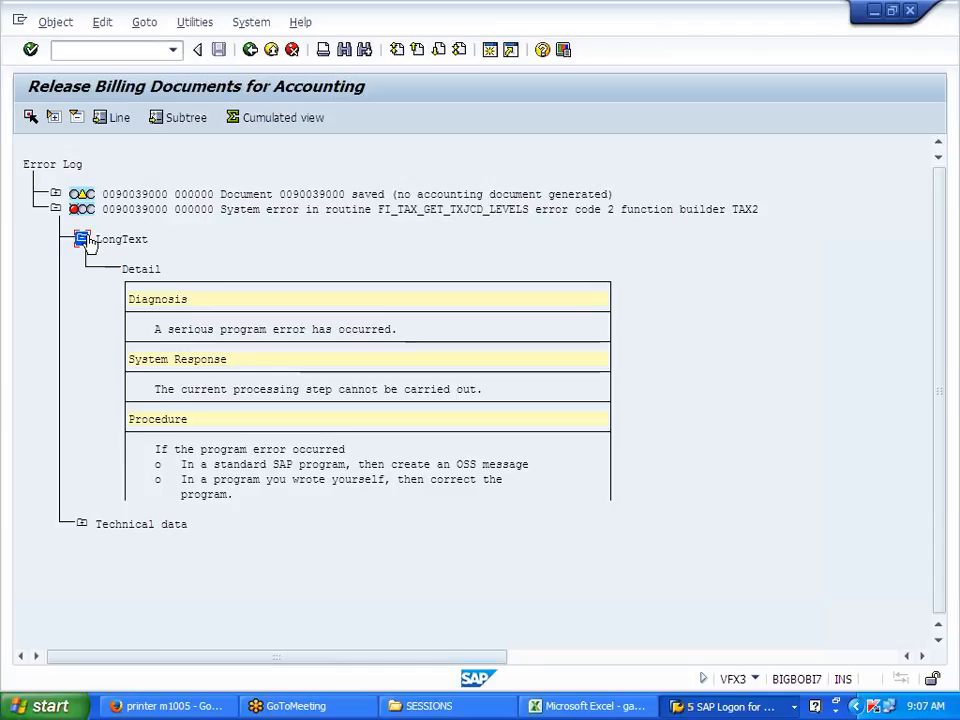
pyautogui.click(81, 239)
pyautogui.click(81, 255)
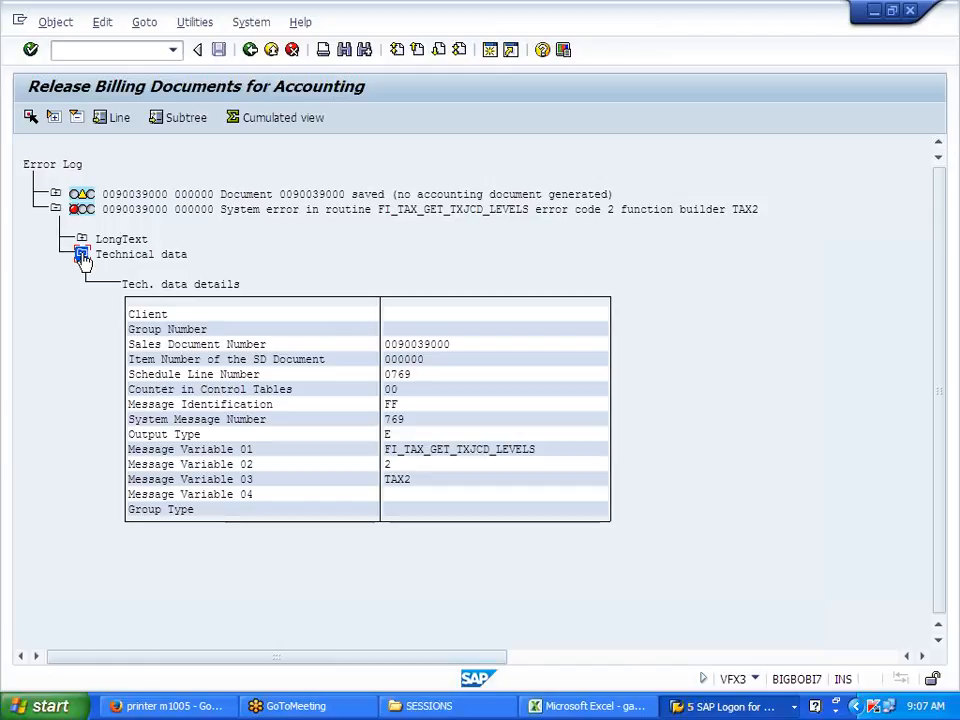
pyautogui.click(82, 256)
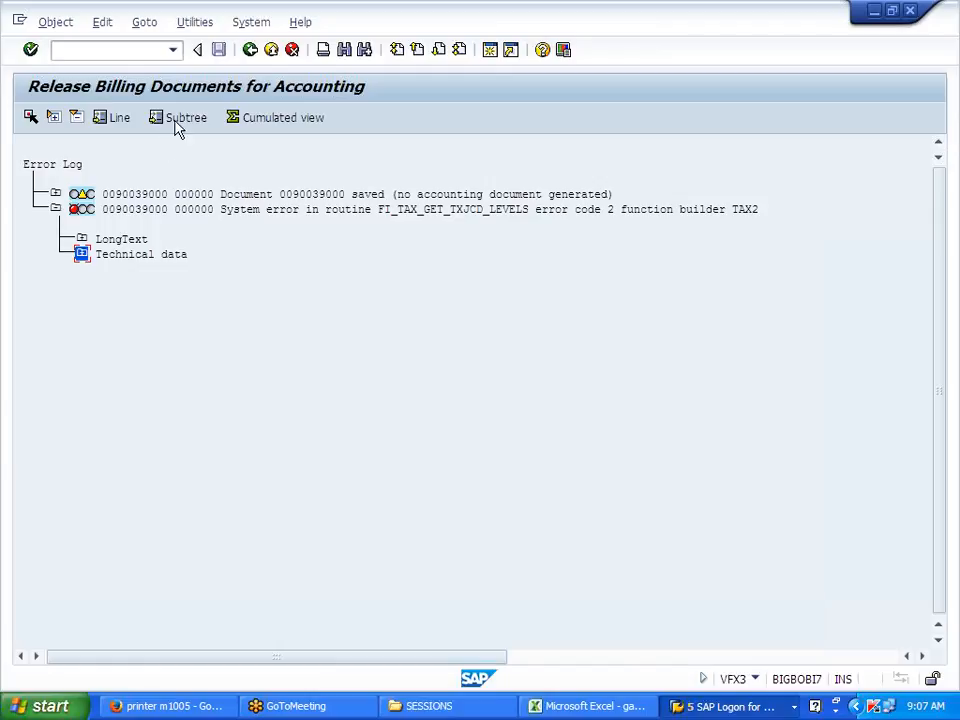
pyautogui.click(251, 51)
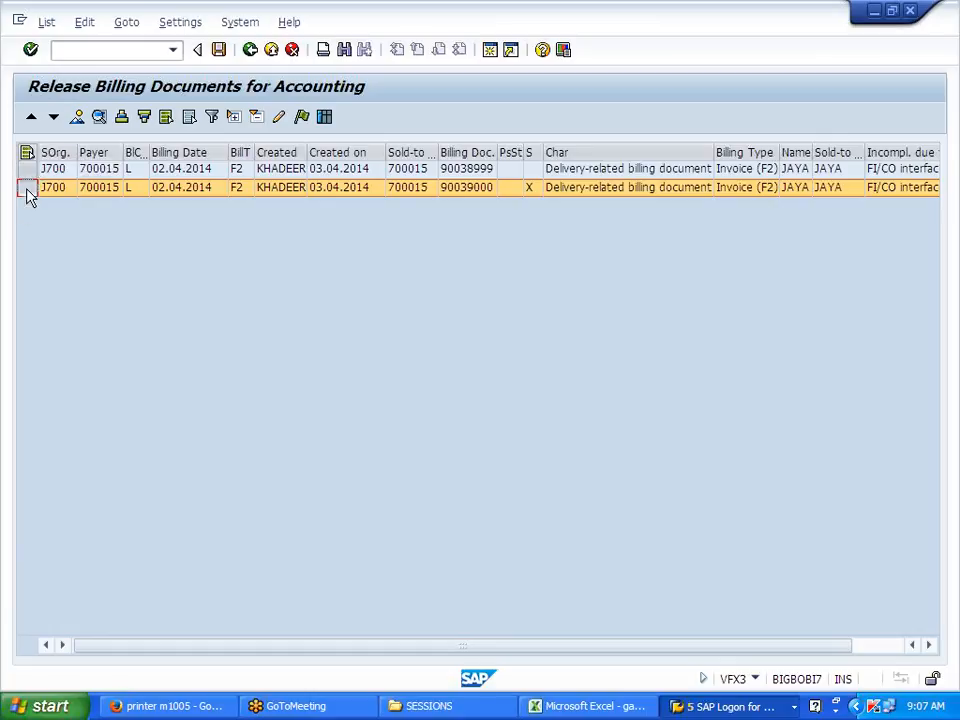
# Step: Release invoice 90038999, review its error, and copy the routine name FI_TAX_GET_TXJCD_LEVELS
pyautogui.click(30, 169)
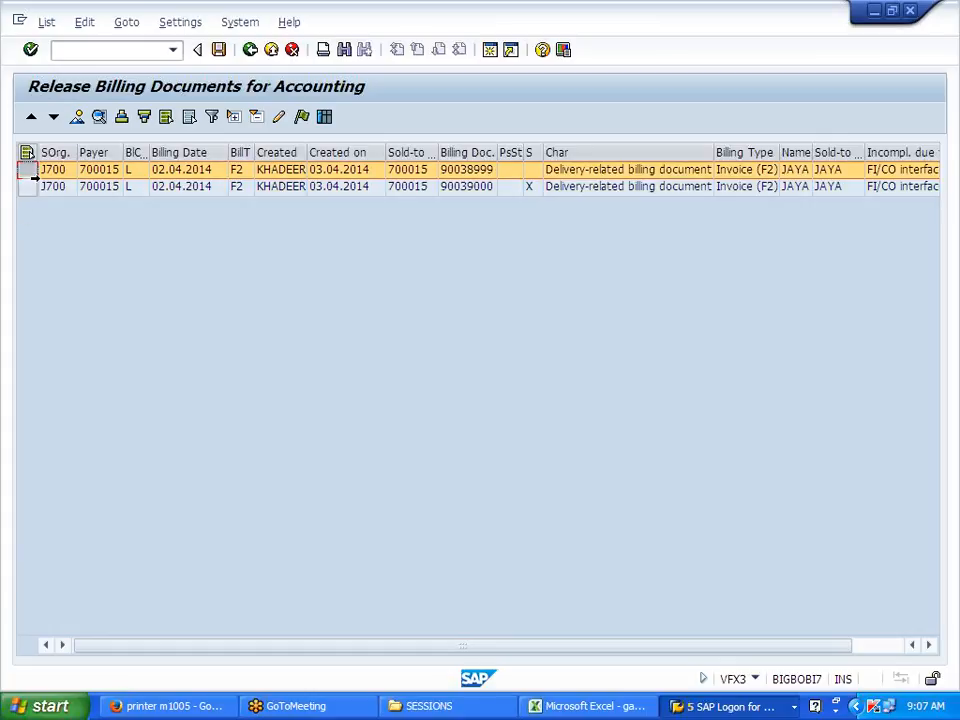
pyautogui.click(324, 118)
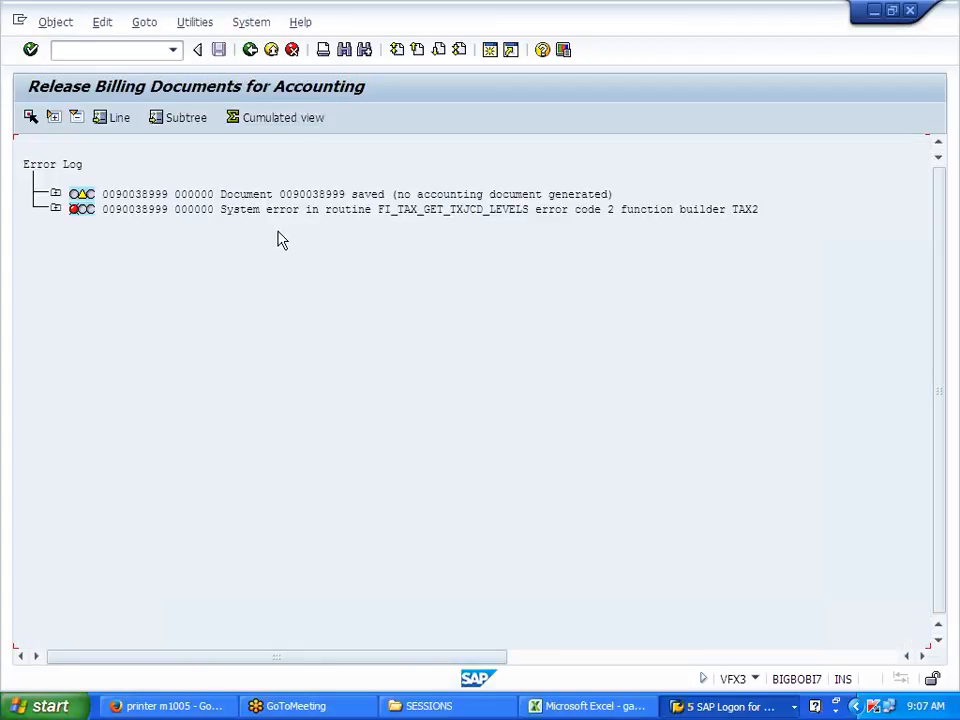
pyautogui.click(55, 209)
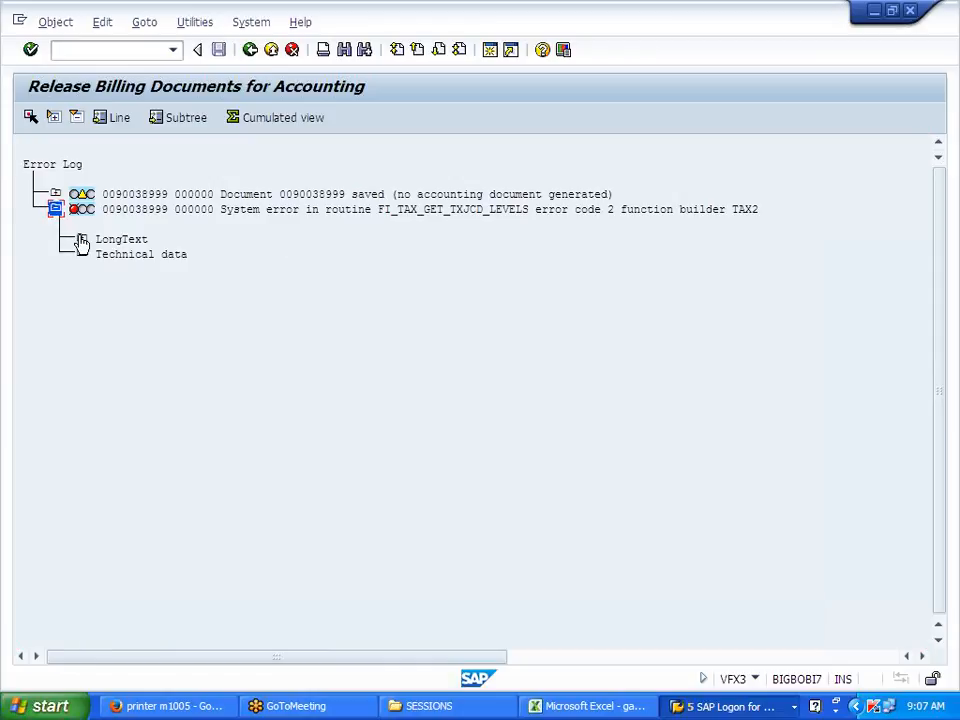
pyautogui.click(81, 239)
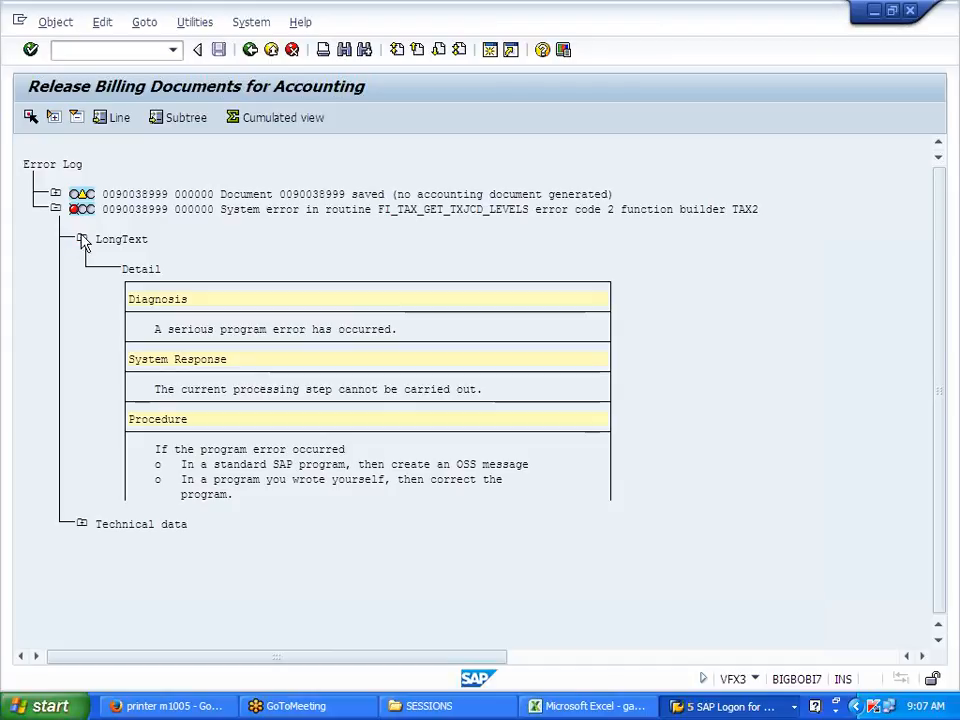
pyautogui.click(81, 239)
pyautogui.click(82, 254)
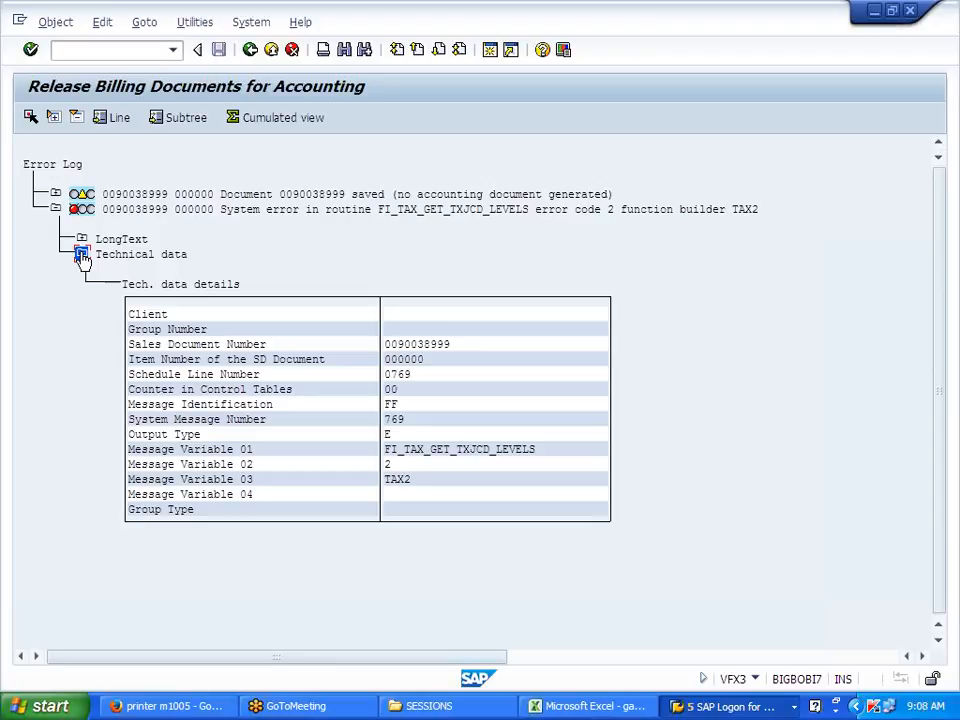
pyautogui.click(82, 256)
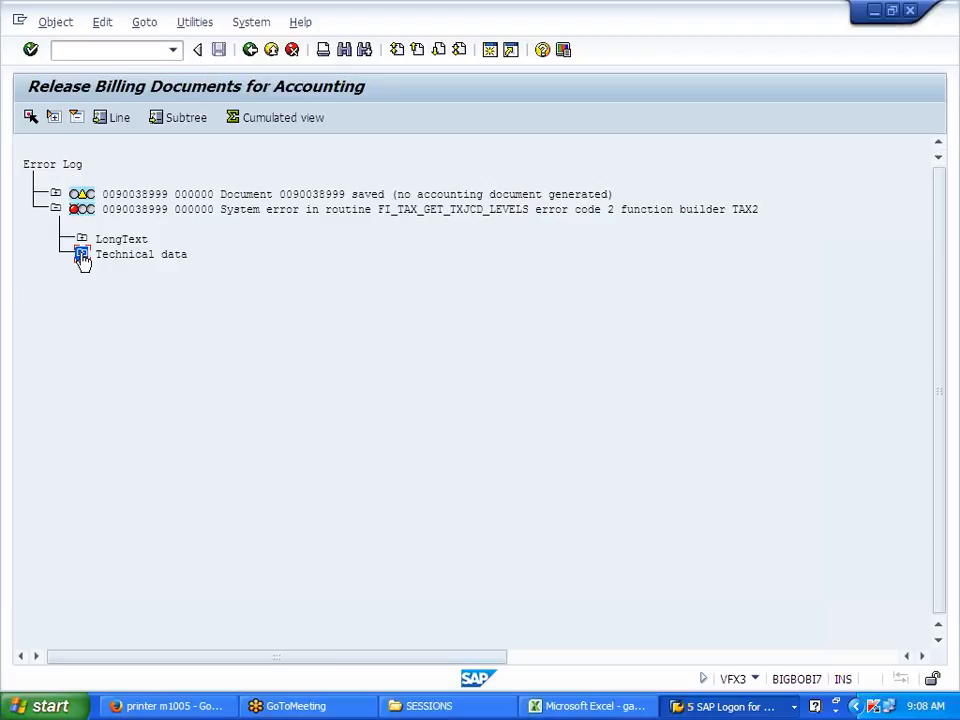
pyautogui.moveTo(378, 214); pyautogui.dragTo(541, 216)
pyautogui.hotkey('ctrl', 'c')
pyautogui.click(250, 49)
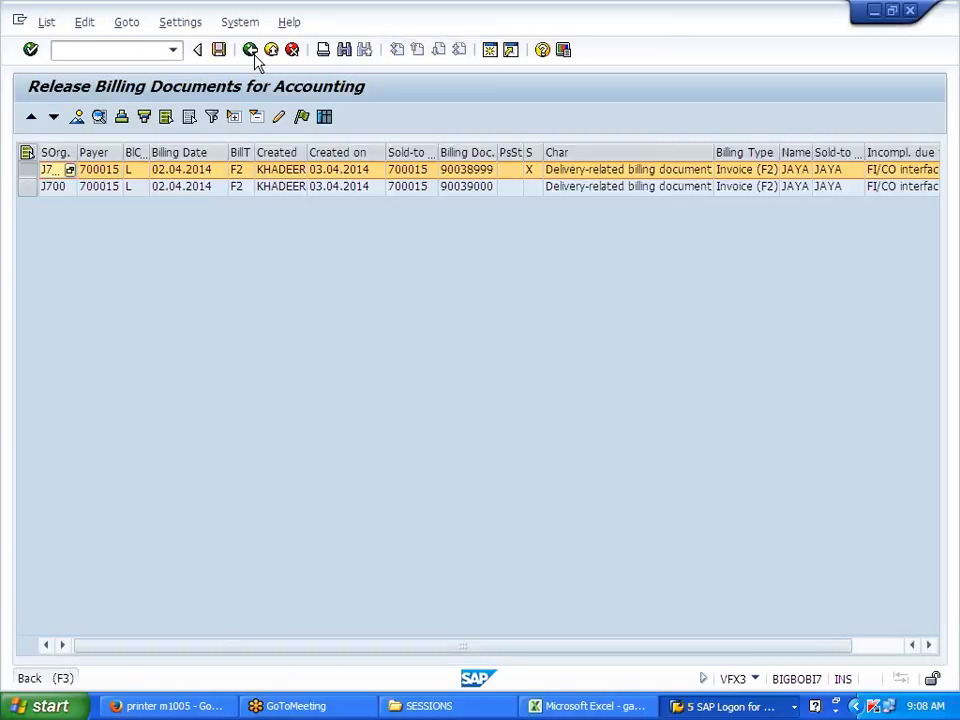
# Step: Return to the main menu and start a new standard order via VA01, filling in the sold-to party
pyautogui.click(252, 55)
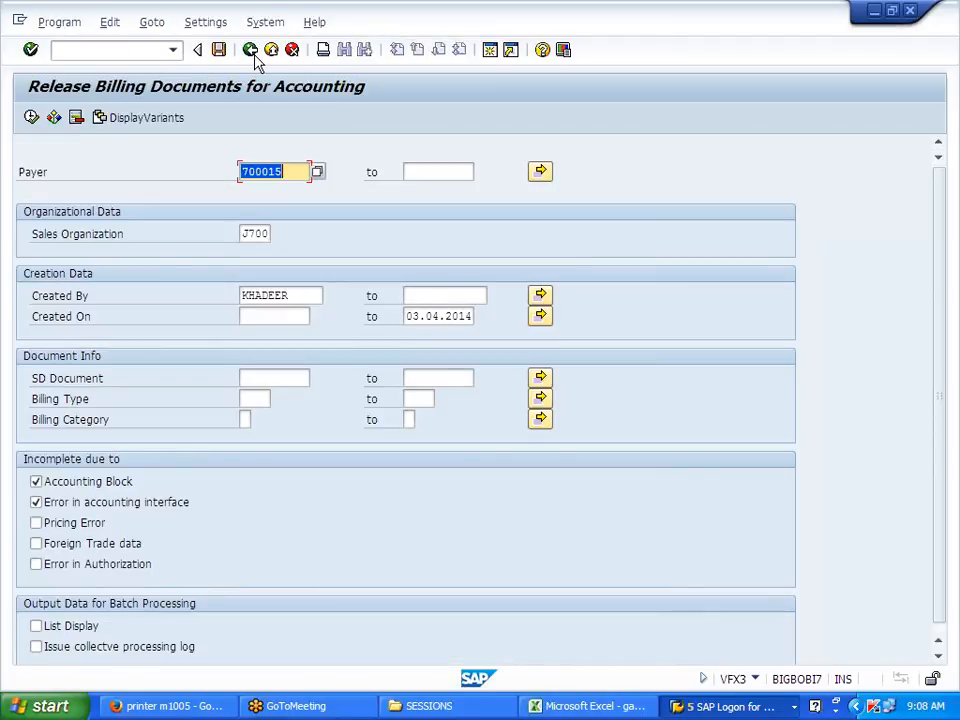
pyautogui.click(251, 50)
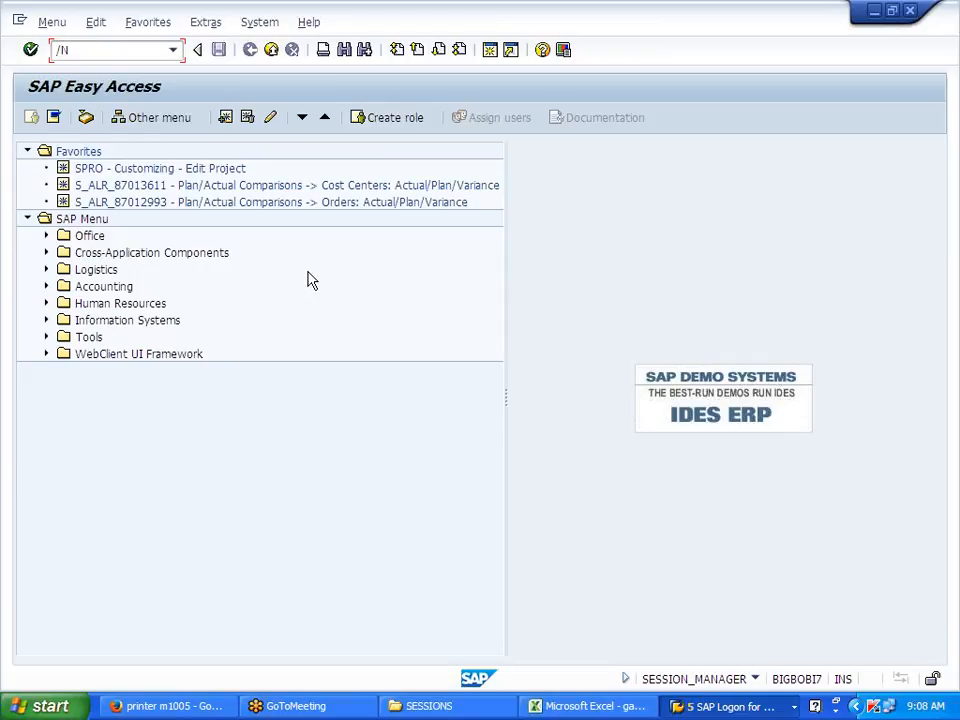
pyautogui.write('VA01')
pyautogui.press('Return')
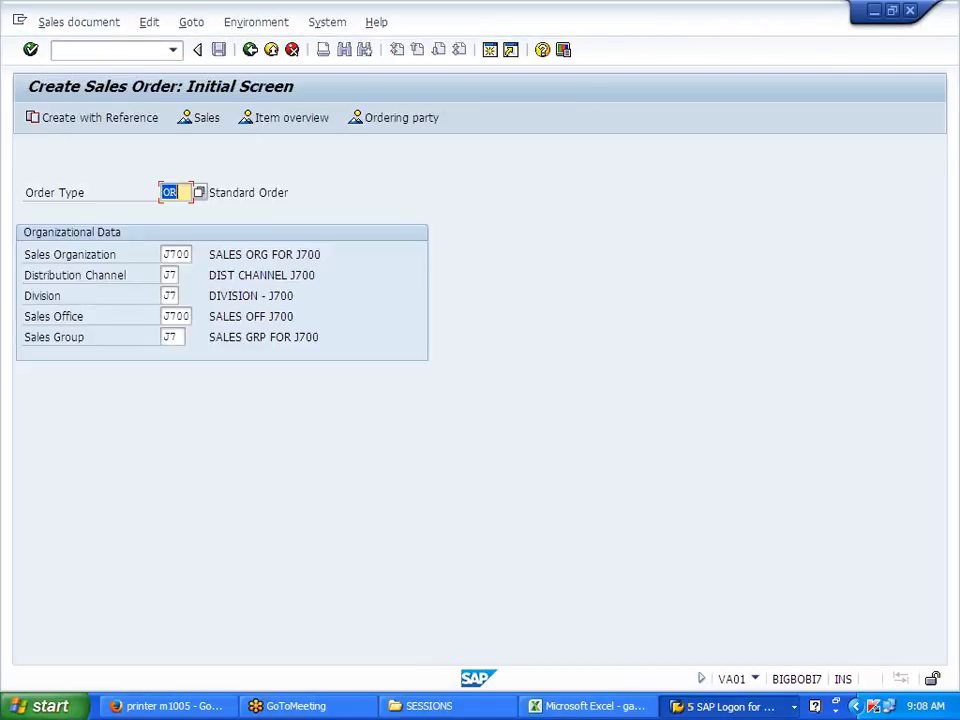
pyautogui.press('Return')
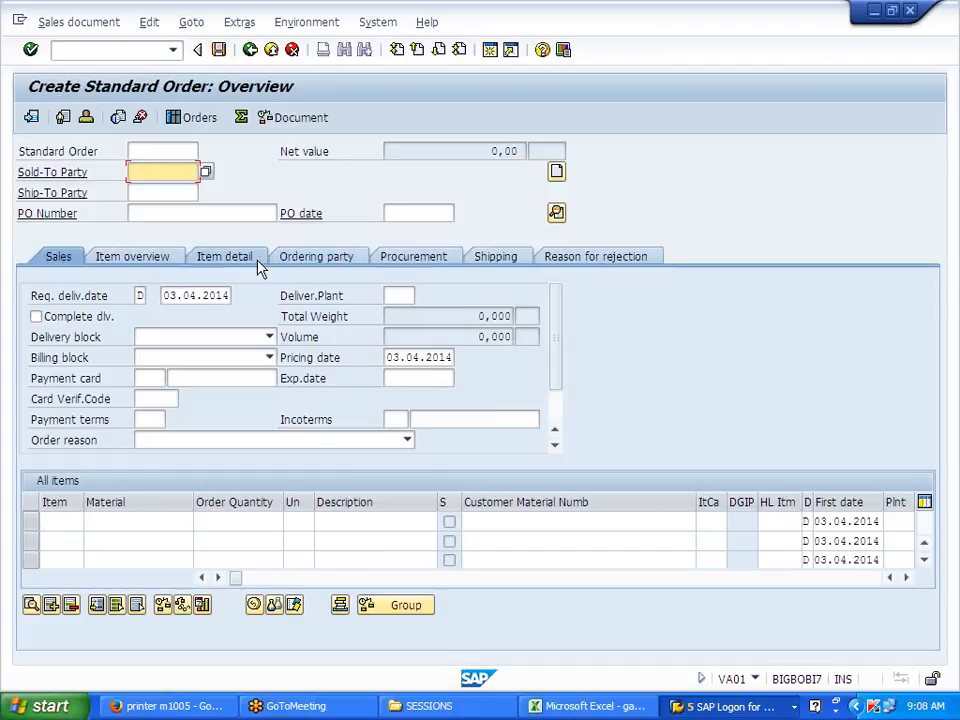
pyautogui.click(150, 189)
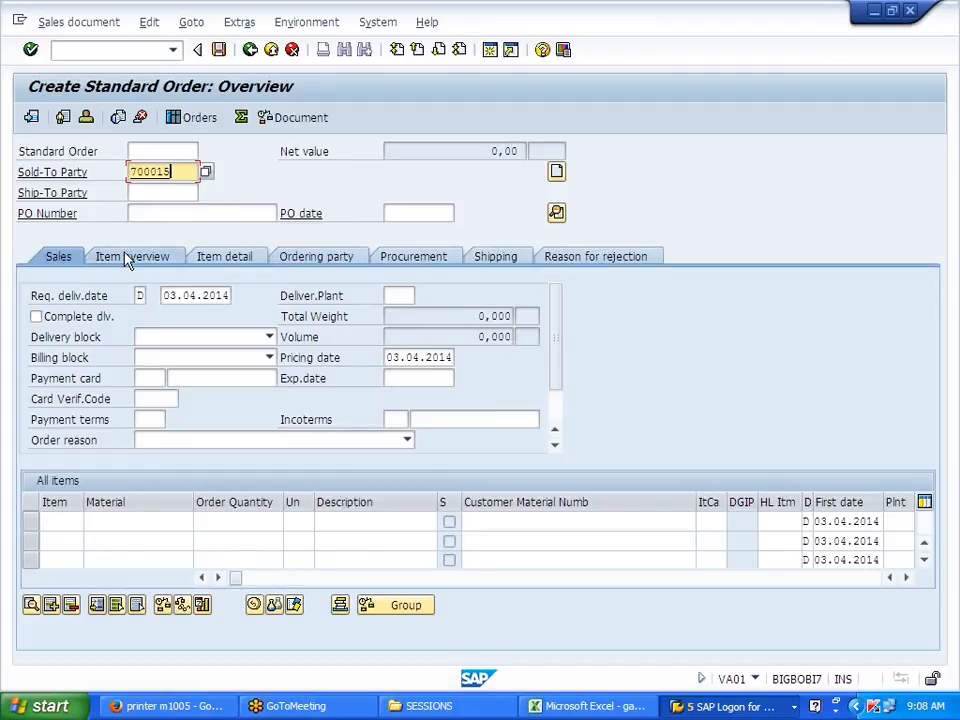
pyautogui.press('Tab')
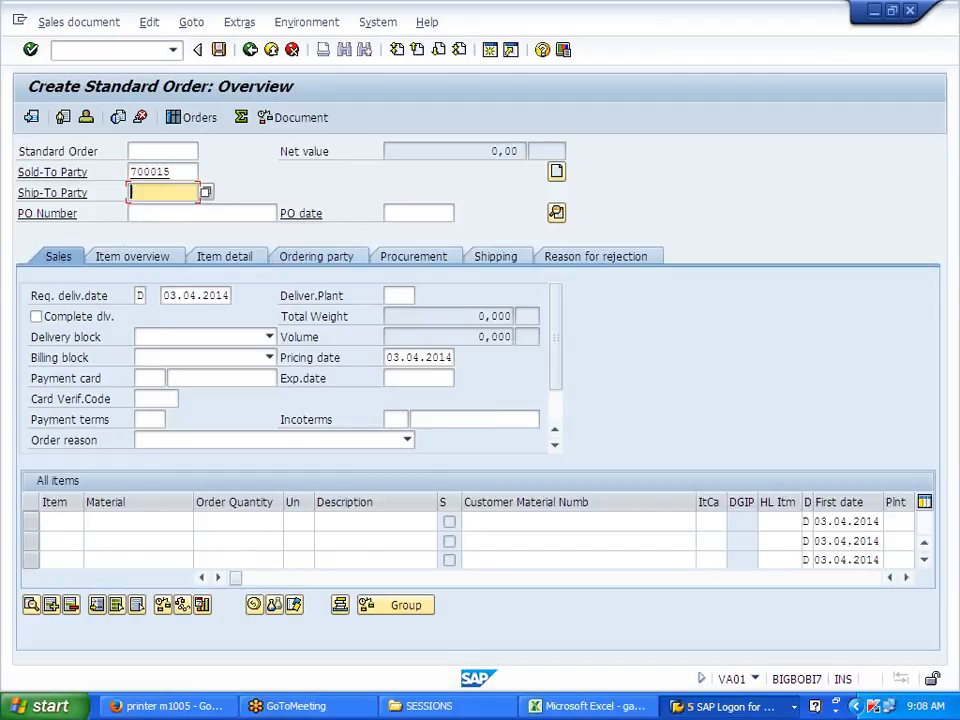
# Step: Add item J700FG, quantity 1, delivered from plant J700
pyautogui.click(110, 521)
pyautogui.click(107, 536)
pyautogui.press('Tab')
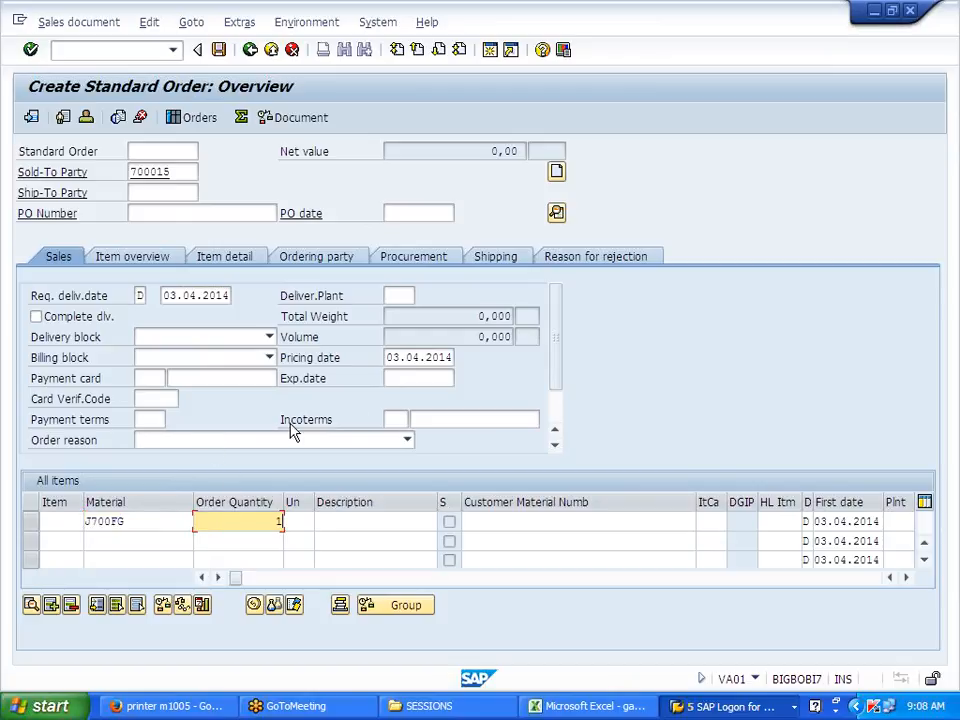
pyautogui.click(398, 295)
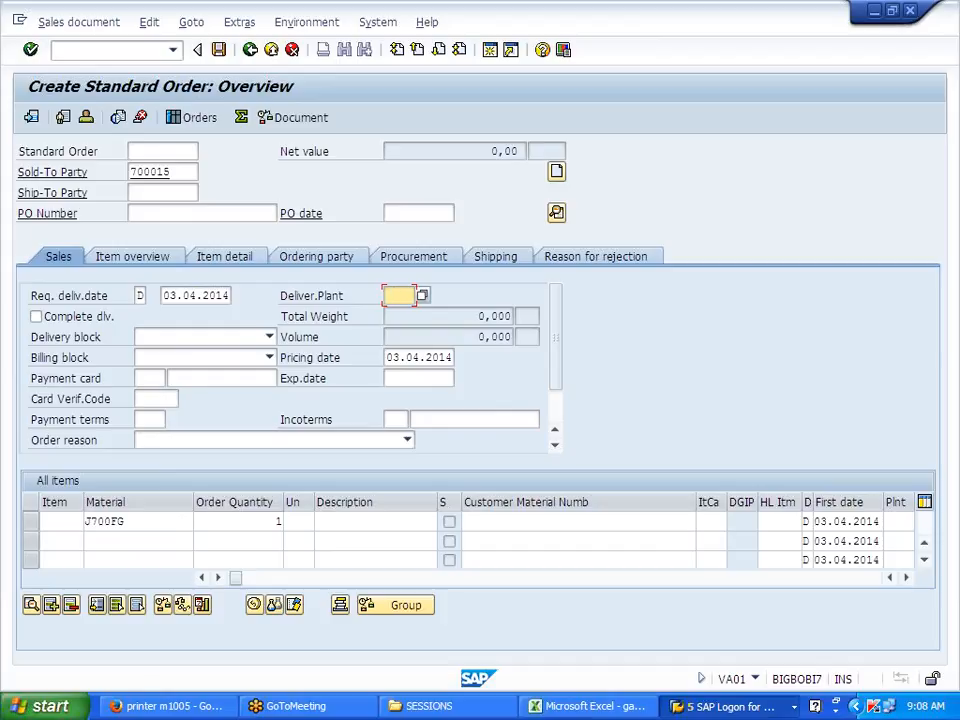
pyautogui.press('BackSpace')
pyautogui.press('Return')
# Step: Set storage location JFG in the J700FG item's shipping data
pyautogui.doubleClick(120, 523)
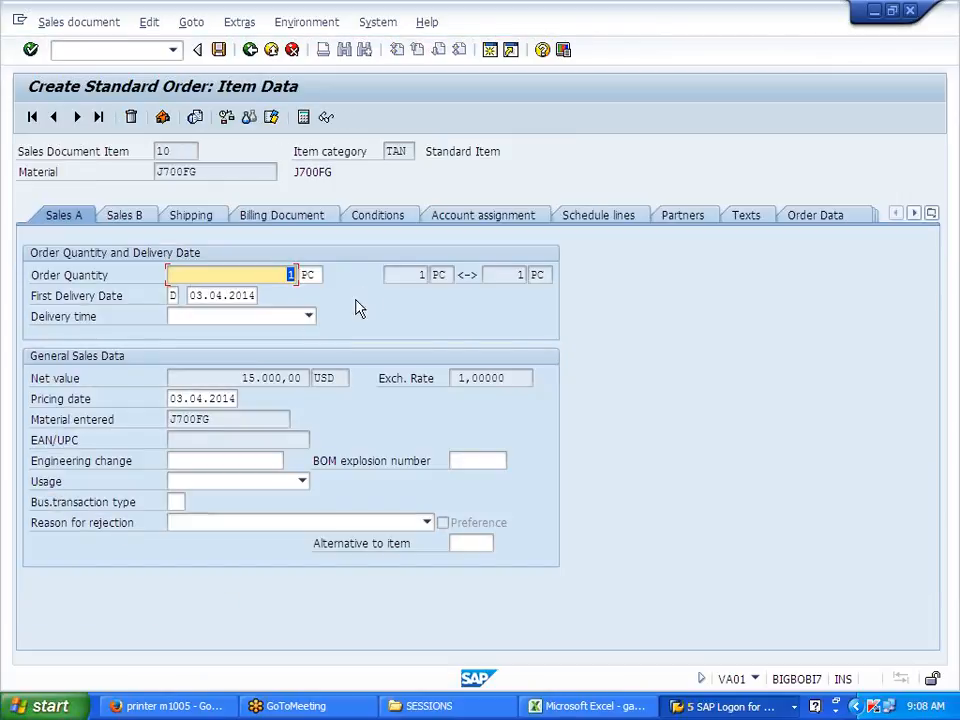
pyautogui.click(205, 216)
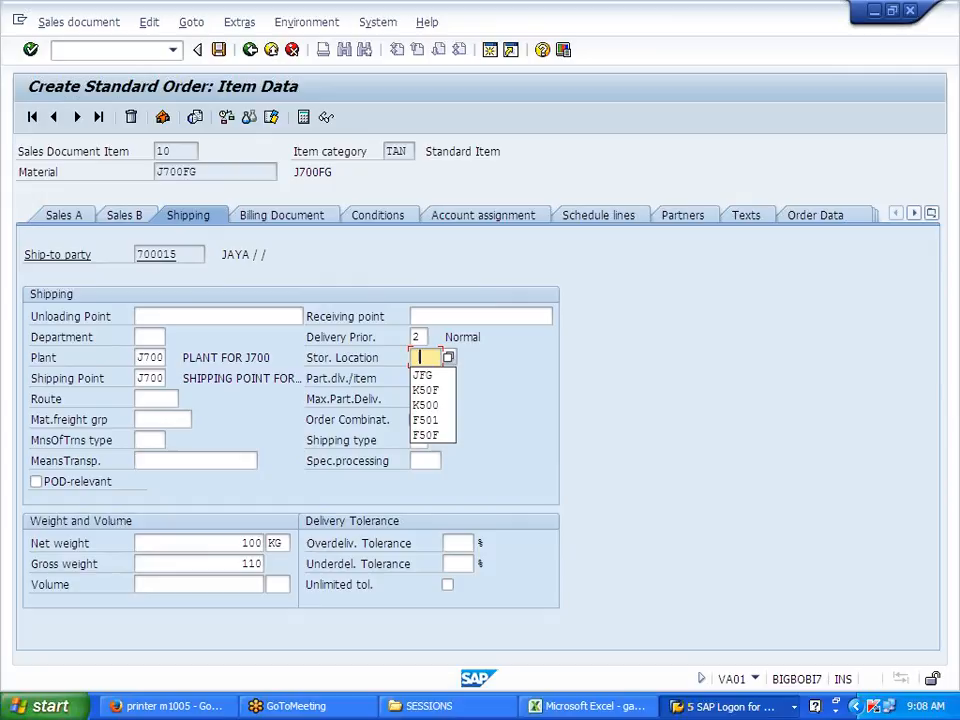
pyautogui.click(426, 375)
pyautogui.press('Return')
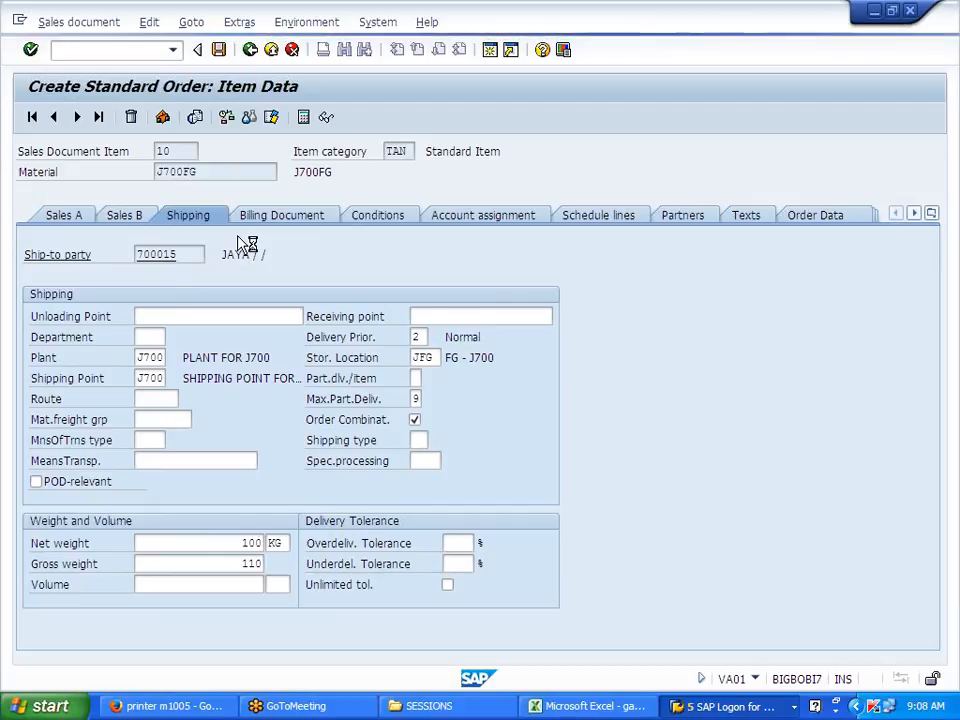
# Step: Open the saved order 14457 in change mode
pyautogui.click(66, 22)
pyautogui.click(90, 65)
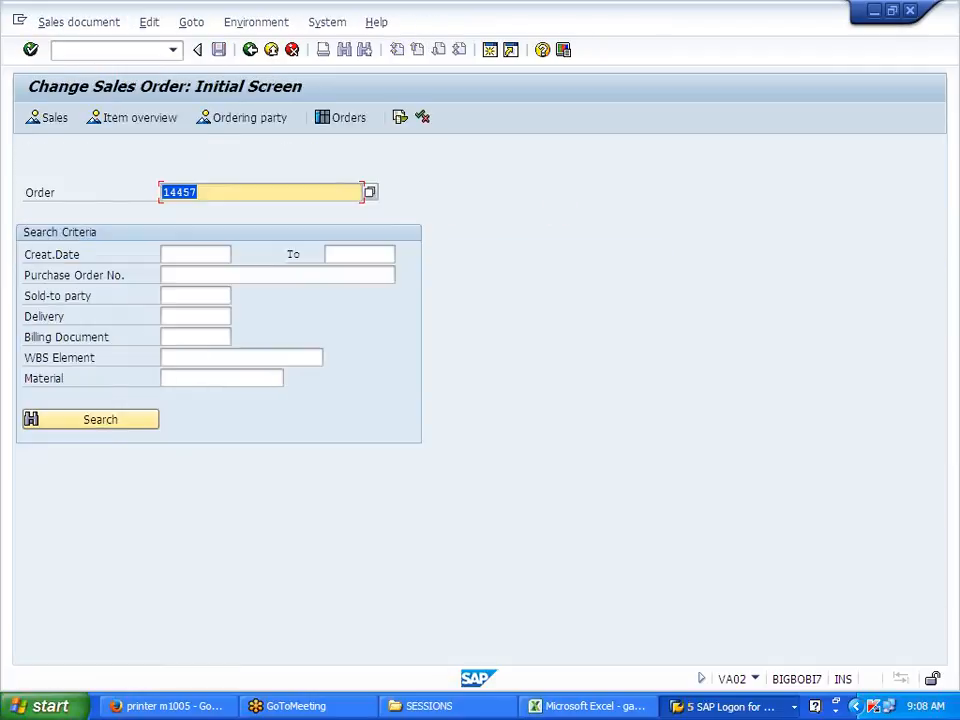
pyautogui.press('Return')
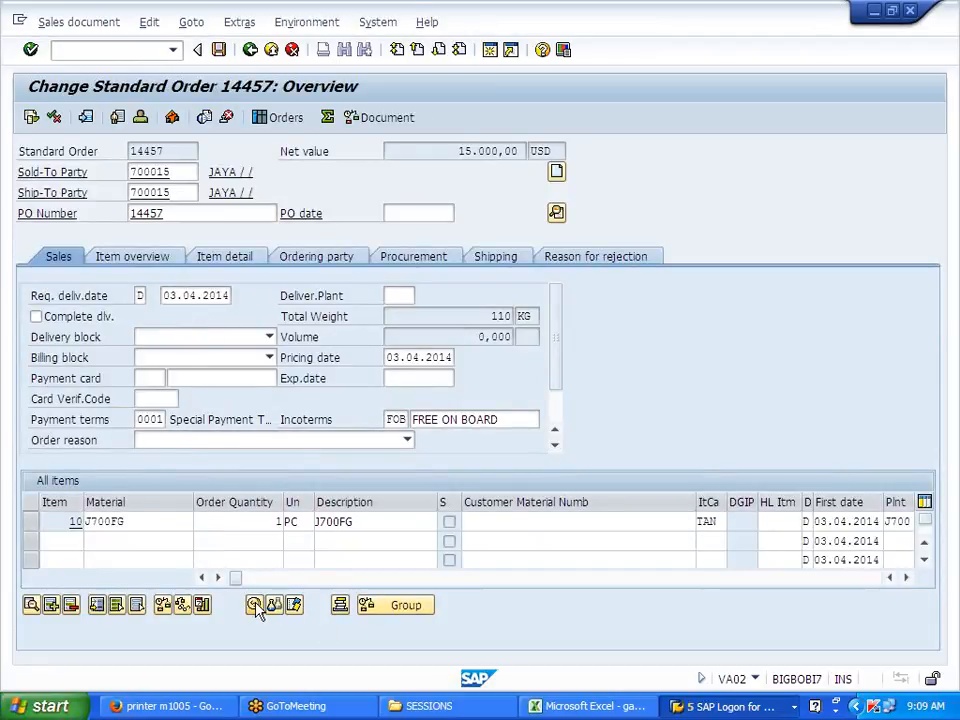
# Step: Add condition type J700 in a new pricing row for item 10, then open its value help
pyautogui.click(274, 605)
pyautogui.click(51, 625)
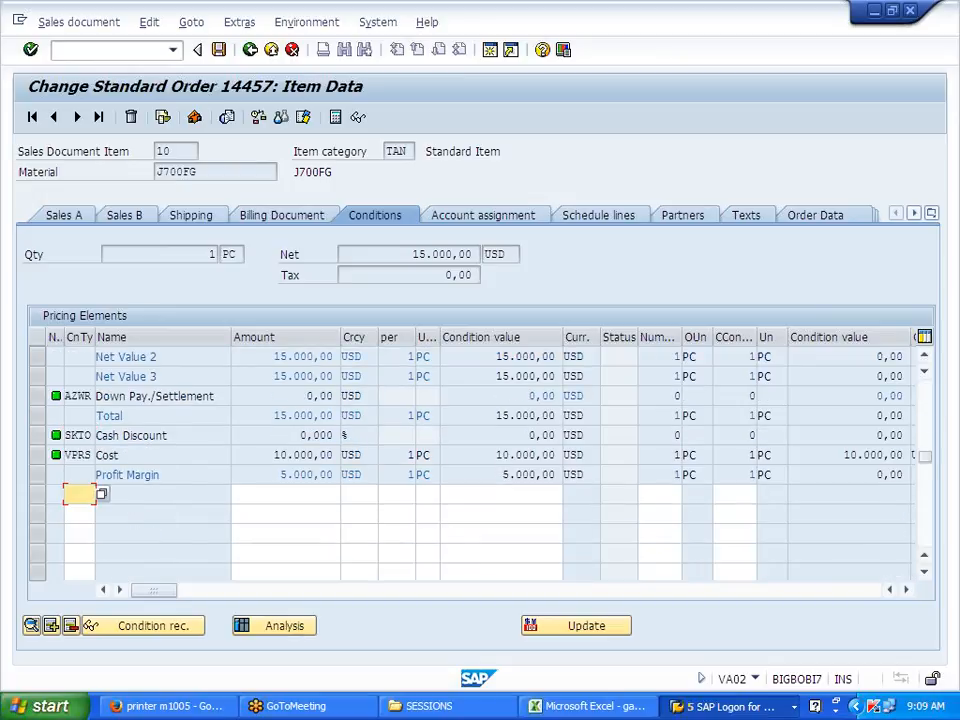
pyautogui.scroll(2, 480, 464)
pyautogui.click(51, 625)
pyautogui.write('J700')
pyautogui.press('Return')
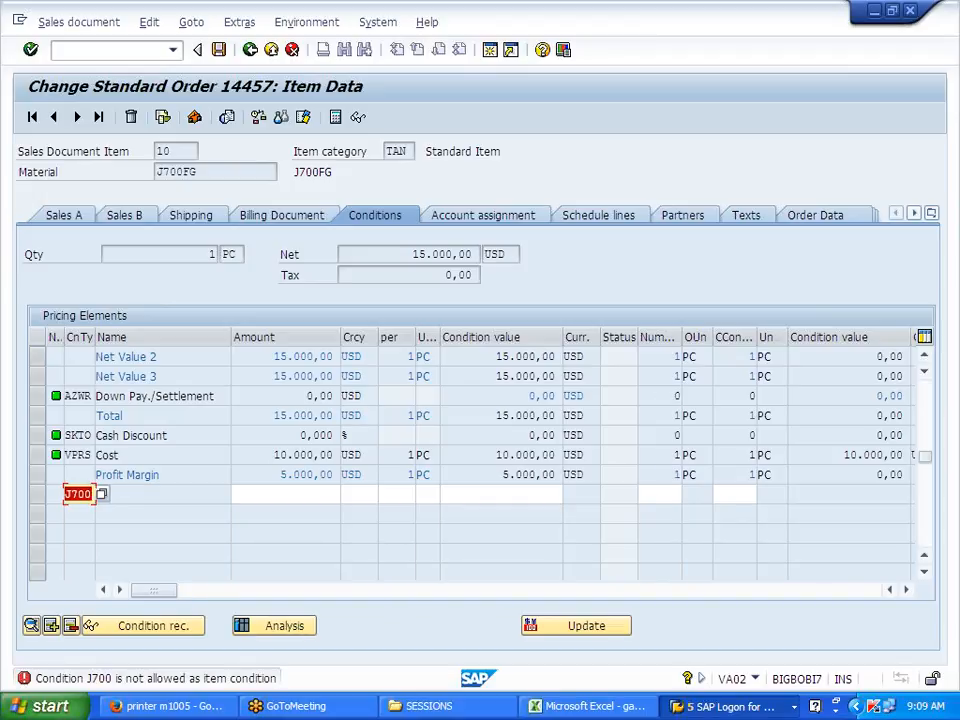
pyautogui.press('F4')
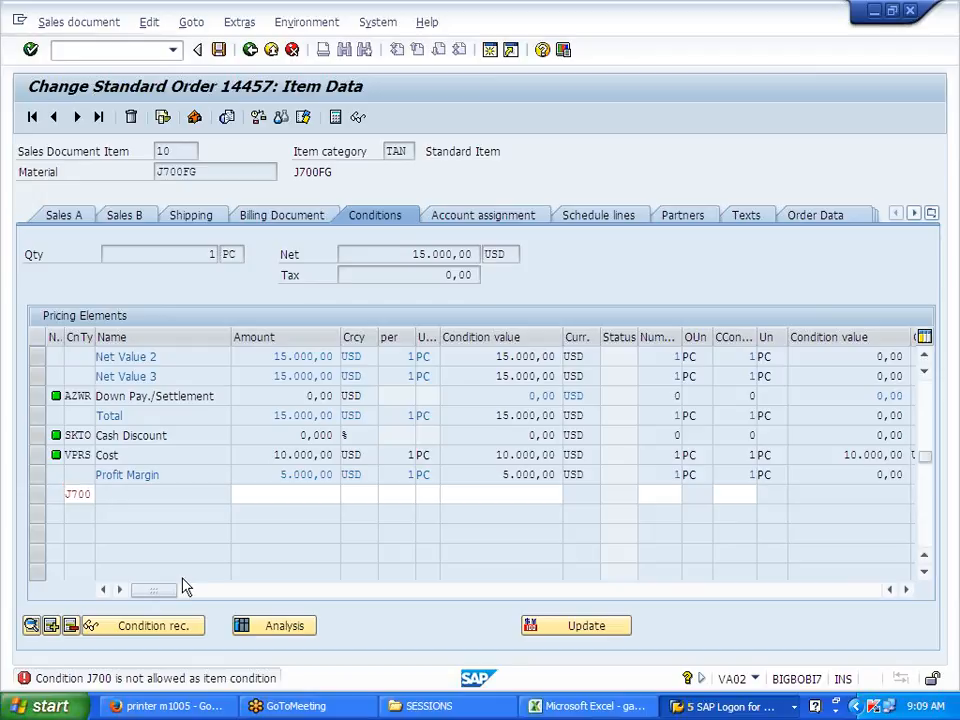
# Step: Scroll through the condition type value list and close it without choosing one
pyautogui.scroll(-10, 166, 403)
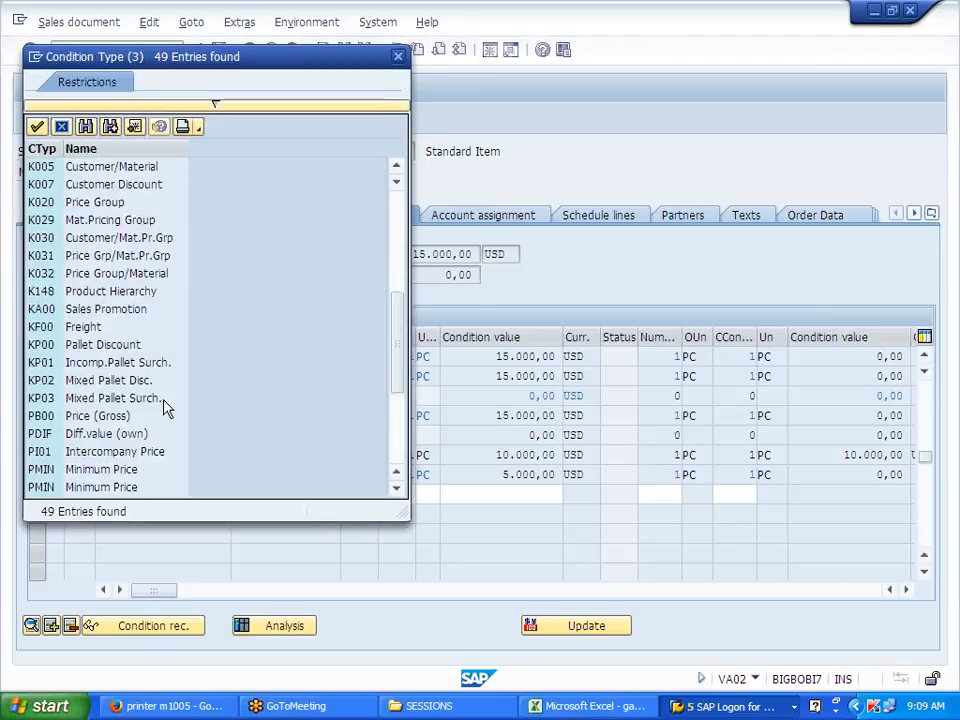
pyautogui.scroll(10, 166, 410)
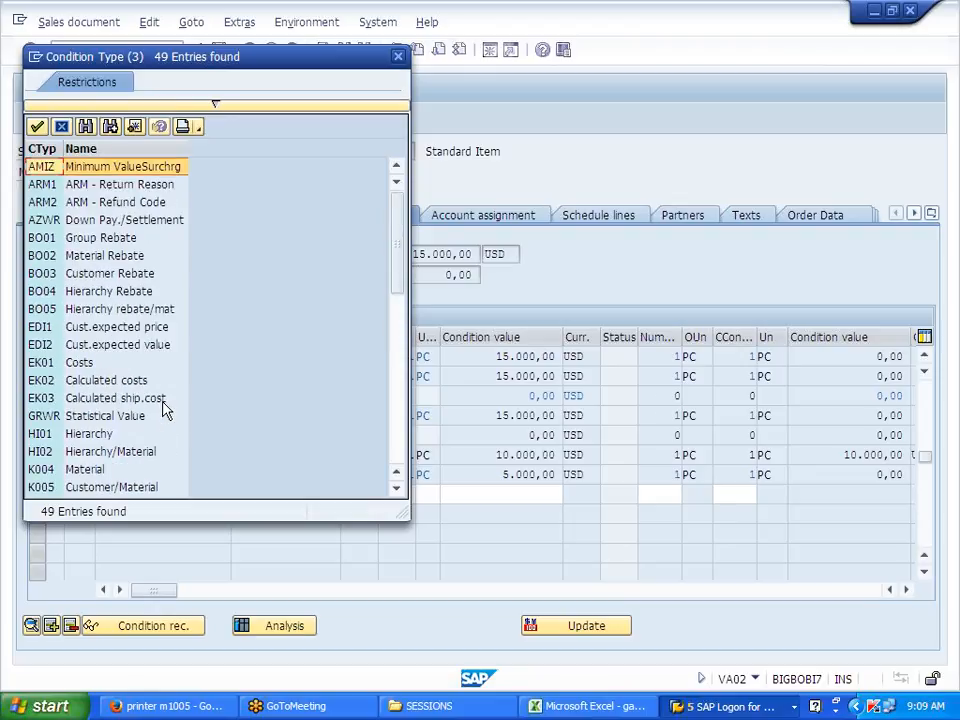
pyautogui.scroll(-10, 166, 410)
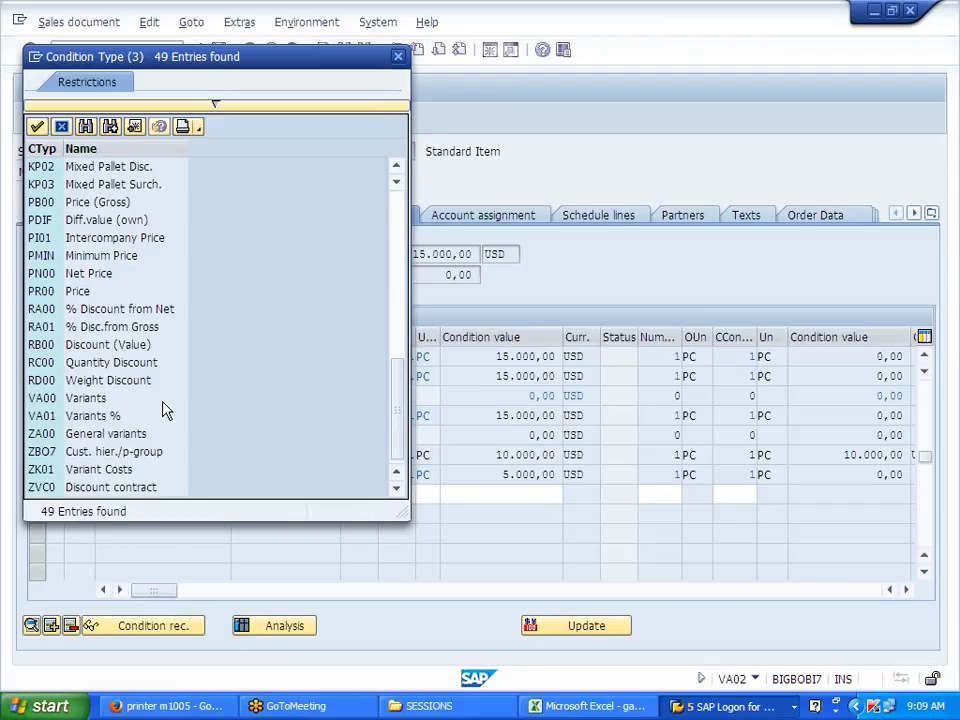
pyautogui.scroll(7, 166, 410)
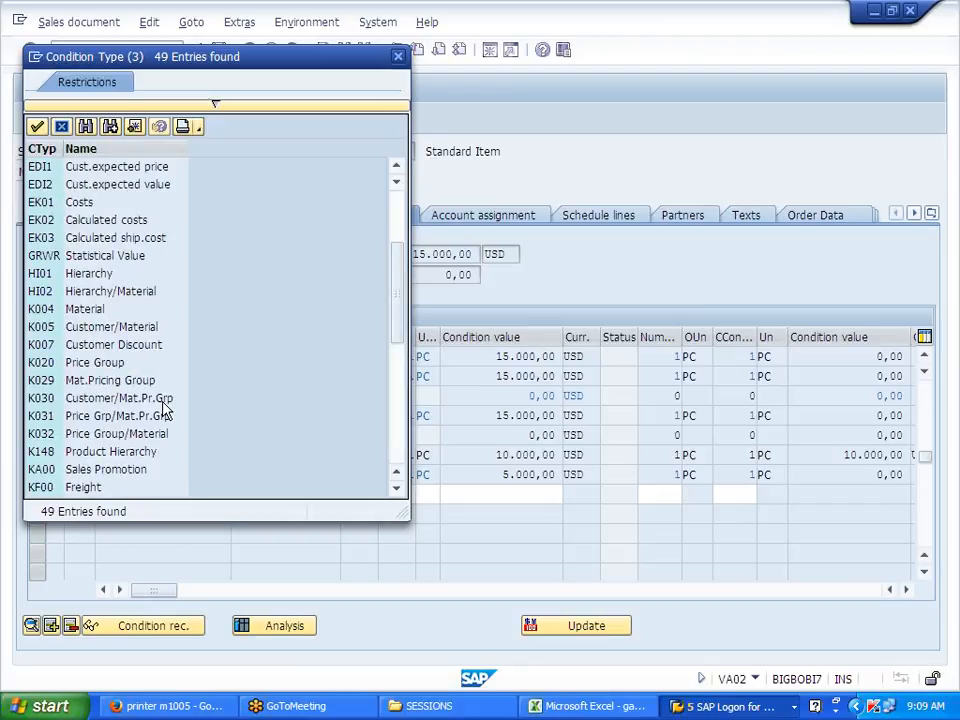
pyautogui.scroll(3, 166, 410)
pyautogui.scroll(-10, 166, 410)
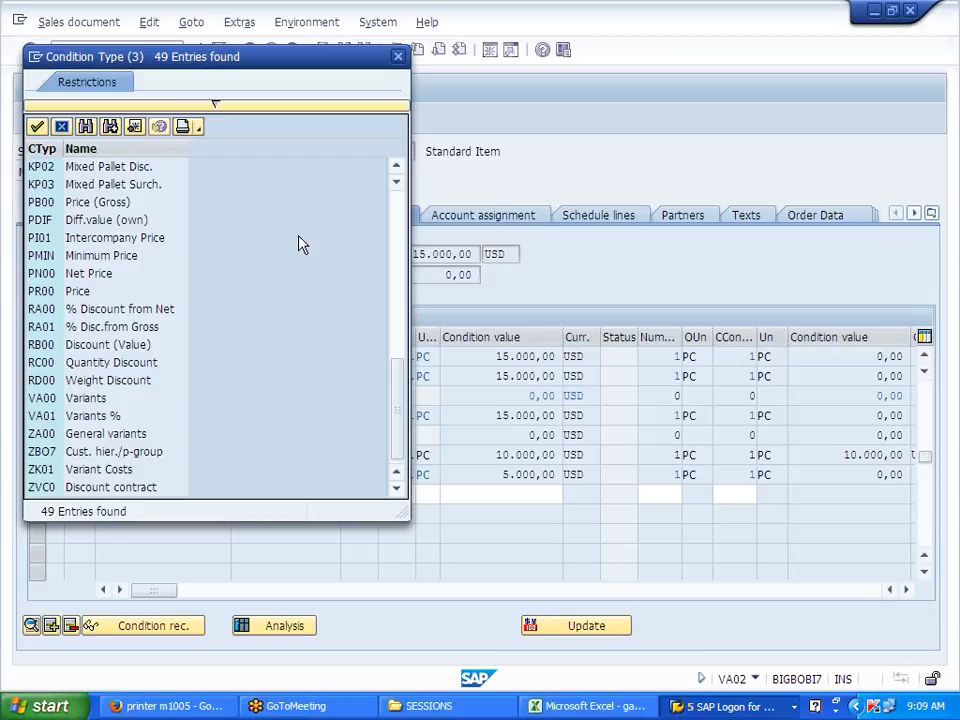
pyautogui.click(398, 57)
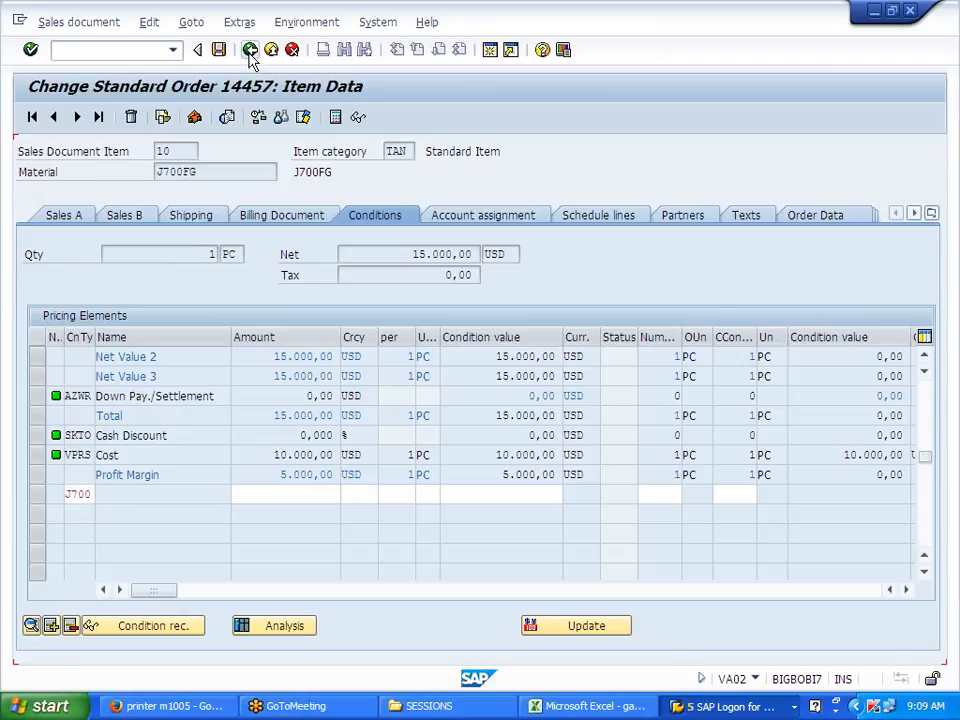
# Step: Discard the order changes and open the SAP Reference IMG in SPRO
pyautogui.click(292, 51)
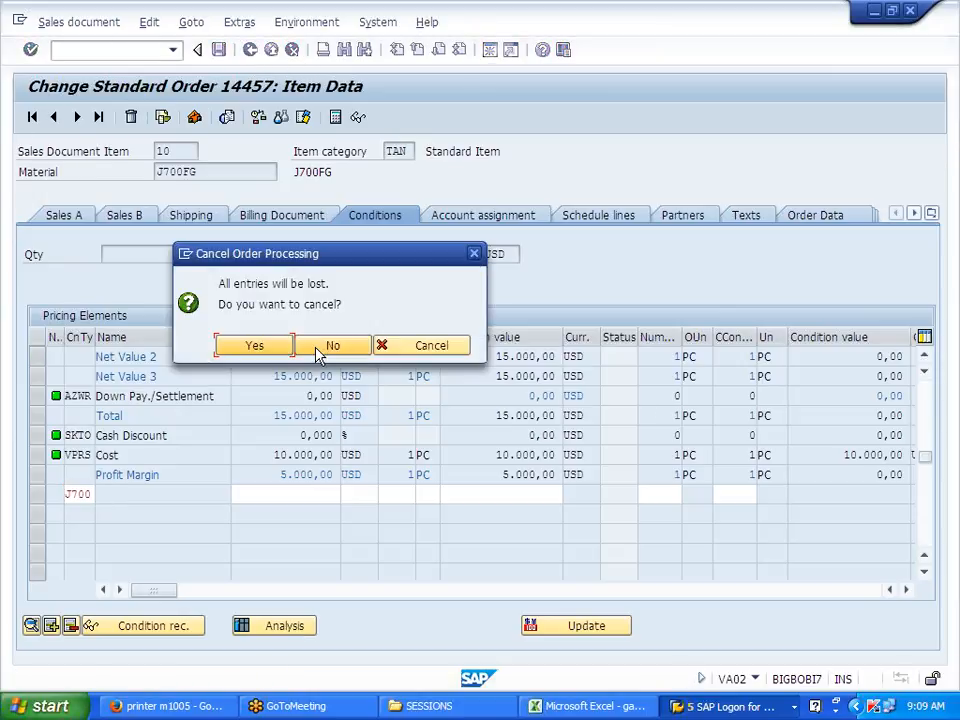
pyautogui.click(254, 345)
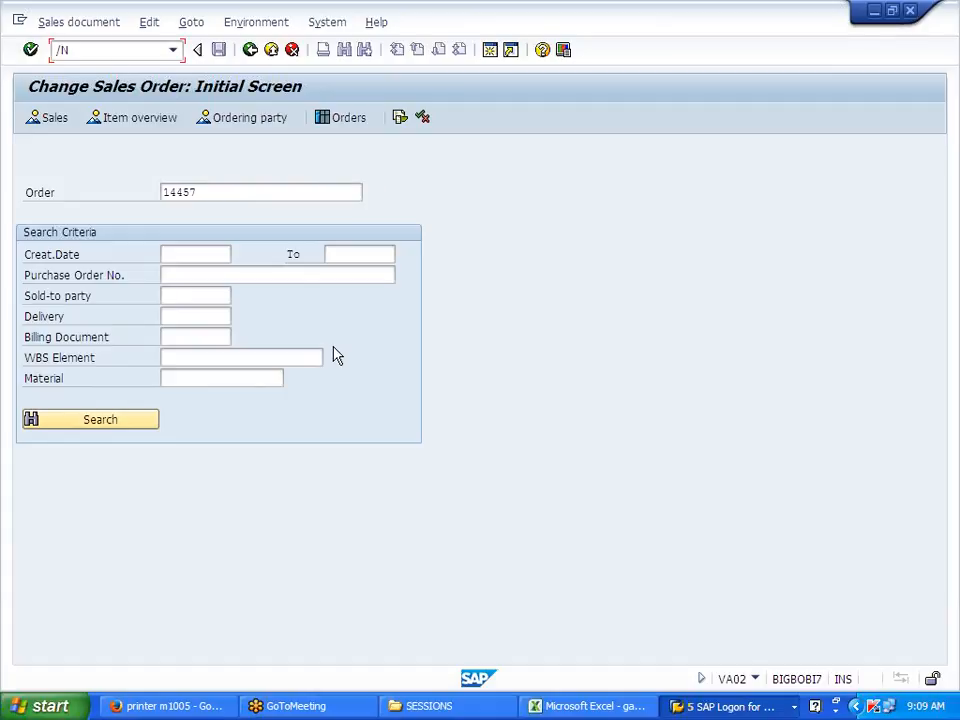
pyautogui.press('Return')
pyautogui.click(218, 170)
pyautogui.doubleClick(218, 170)
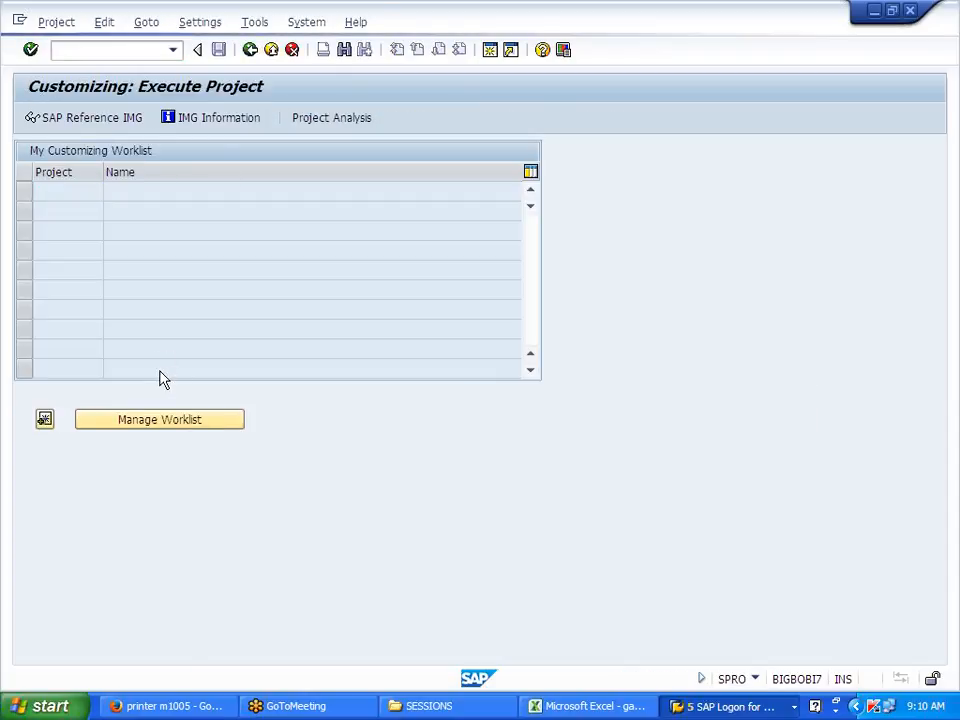
pyautogui.press('F5')
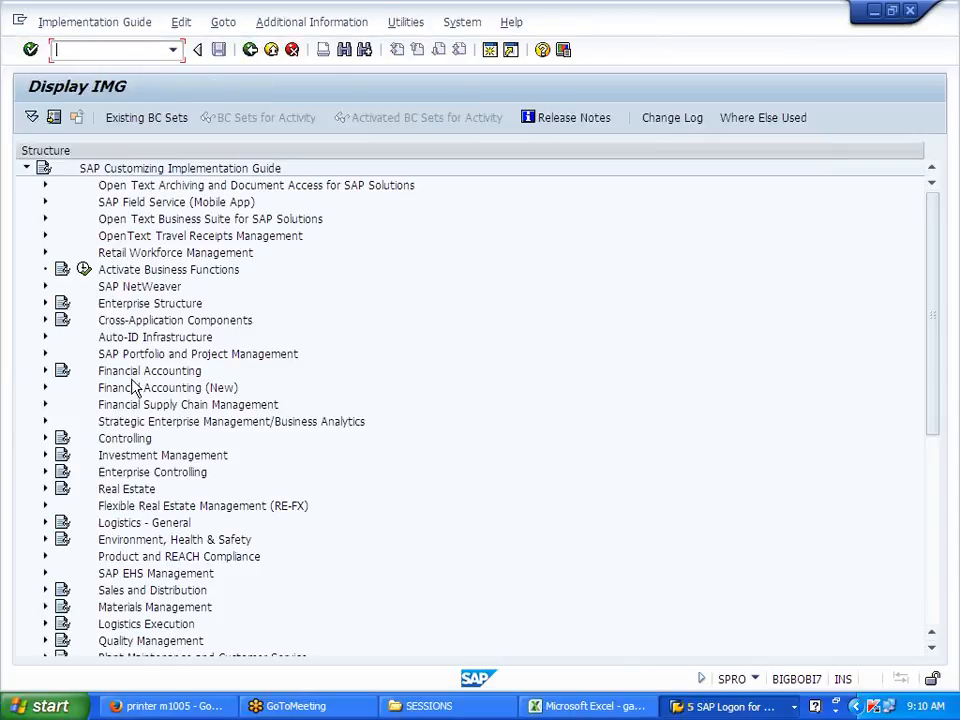
# Step: Browse the Financial Accounting and Sales and Distribution branches of the IMG tree
pyautogui.click(46, 371)
pyautogui.click(46, 371)
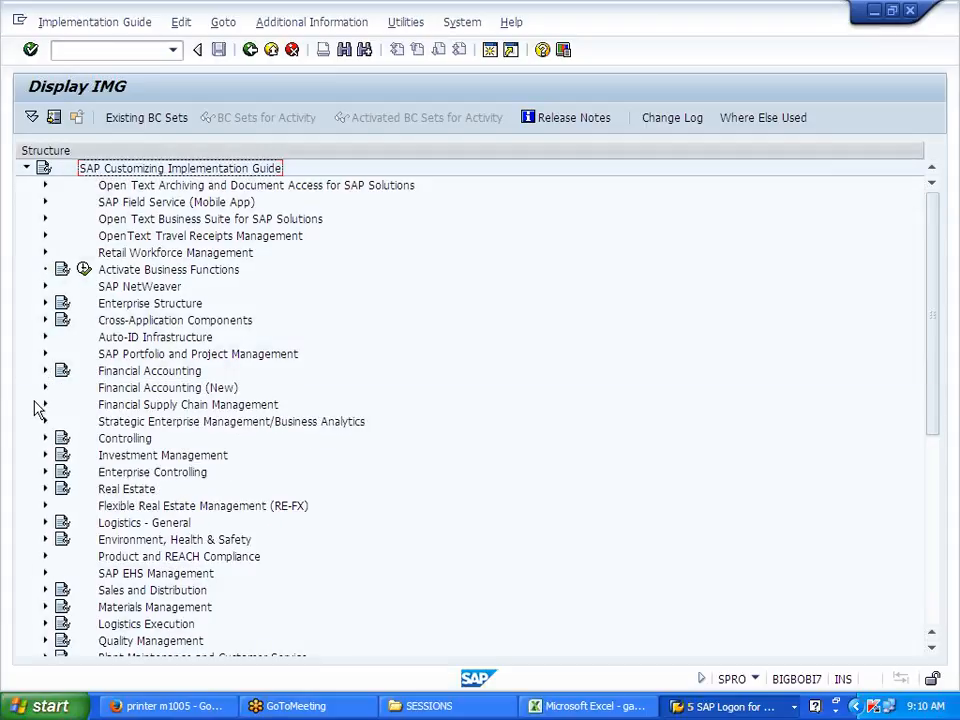
pyautogui.click(44, 371)
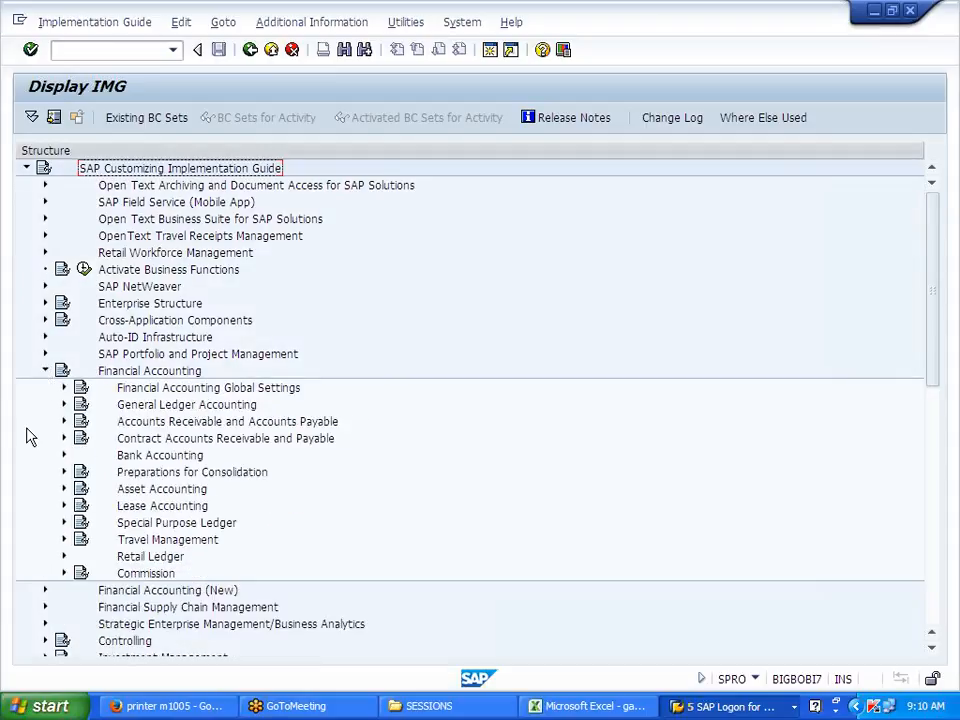
pyautogui.click(44, 371)
pyautogui.scroll(-3, 39, 480)
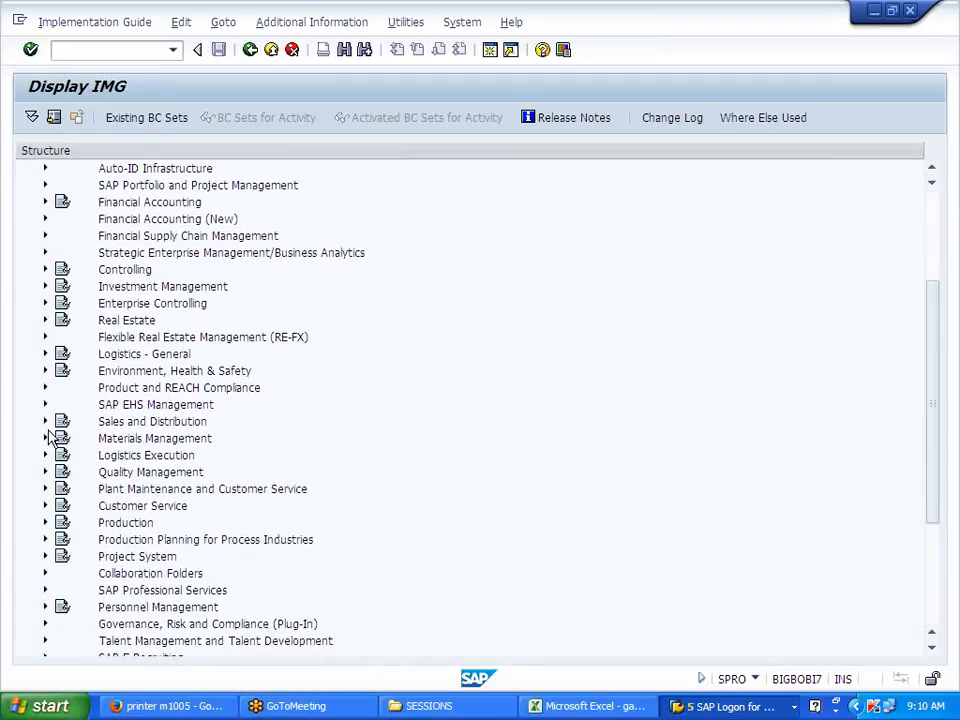
pyautogui.click(45, 423)
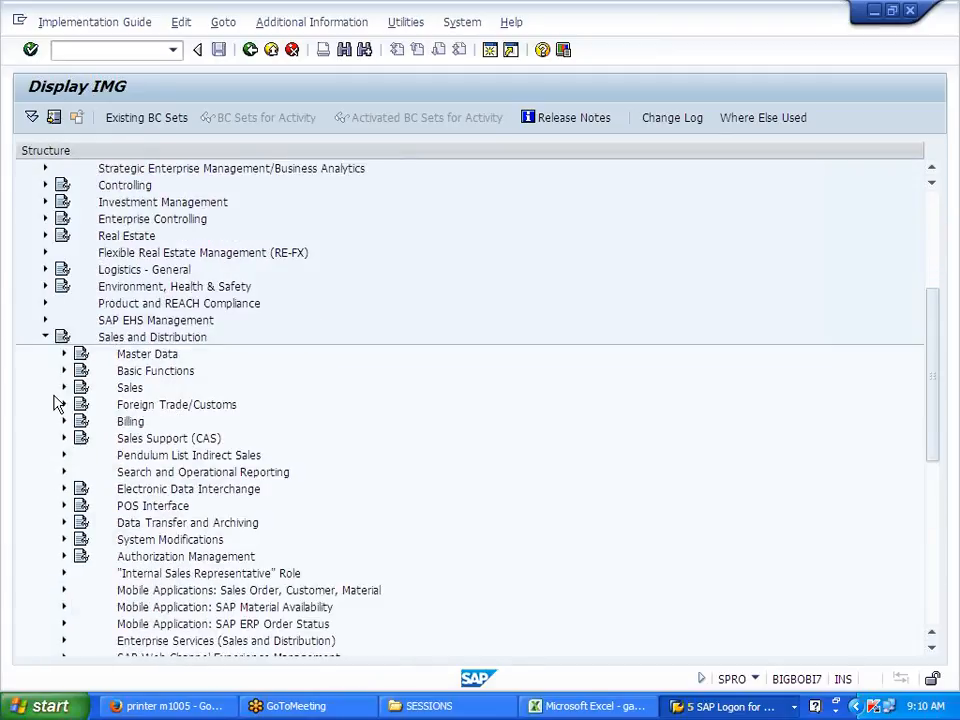
pyautogui.click(63, 388)
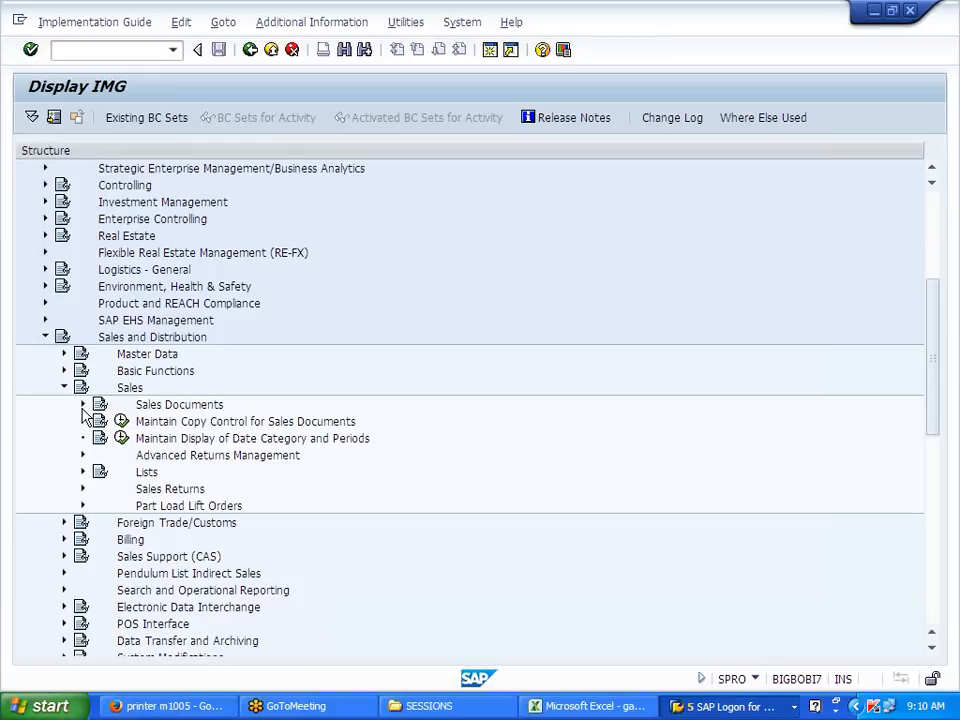
pyautogui.click(63, 387)
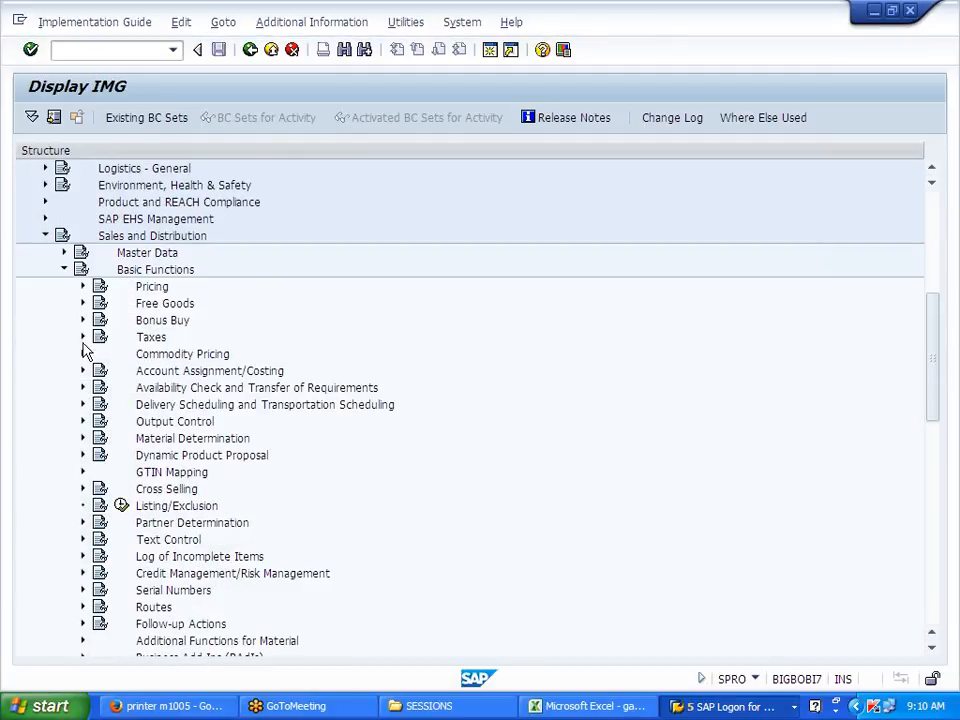
# Step: Expand Basic Functions > Pricing > Pricing Control and select Define And Assign Pricing Procedures
pyautogui.click(83, 338)
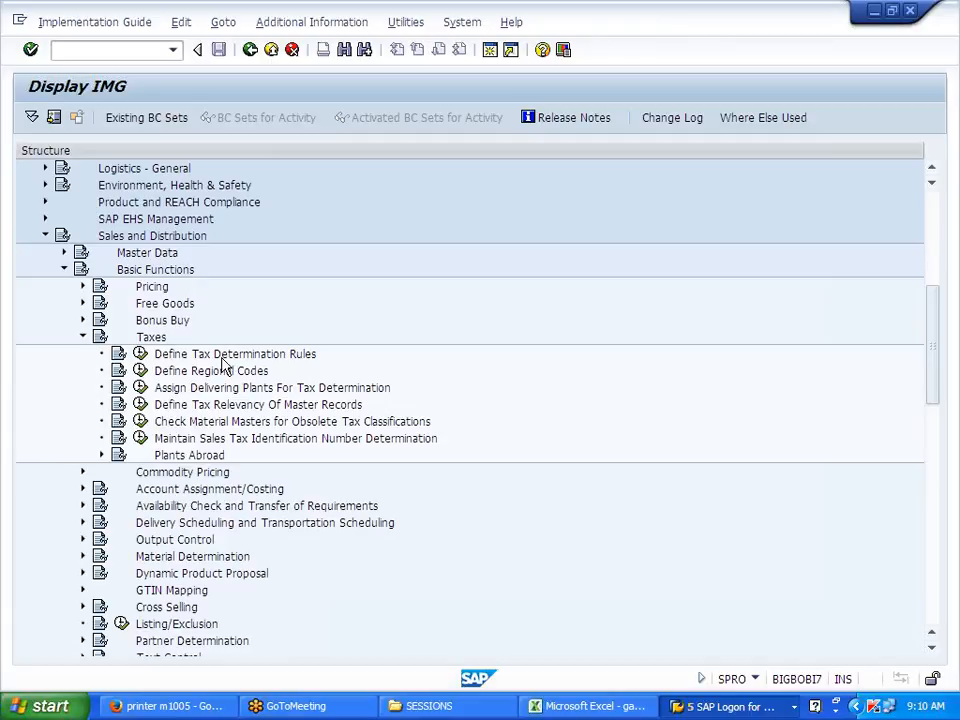
pyautogui.click(83, 337)
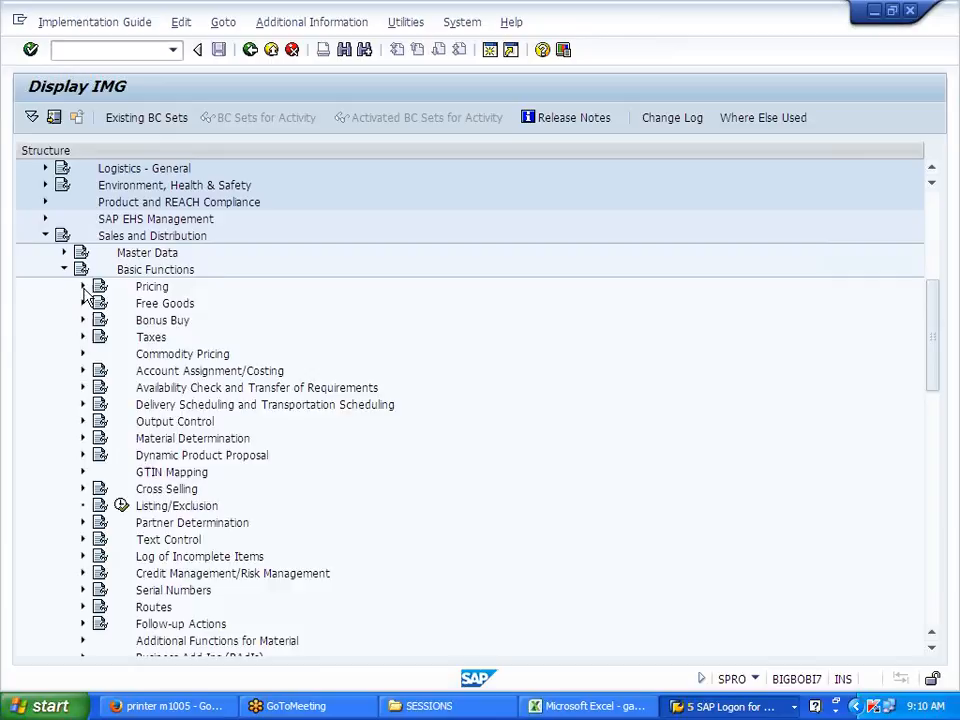
pyautogui.click(83, 286)
pyautogui.click(101, 303)
pyautogui.click(228, 370)
# Step: Open Maintain pricing procedures, scroll the procedures list and select RVAA01 Standard
pyautogui.click(158, 370)
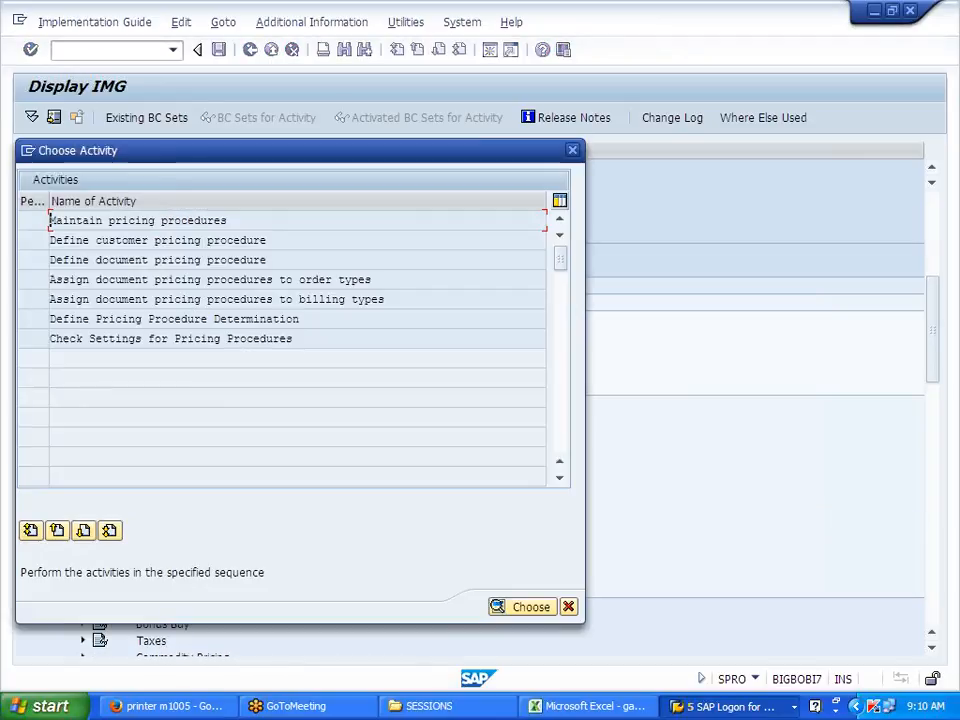
pyautogui.doubleClick(190, 320)
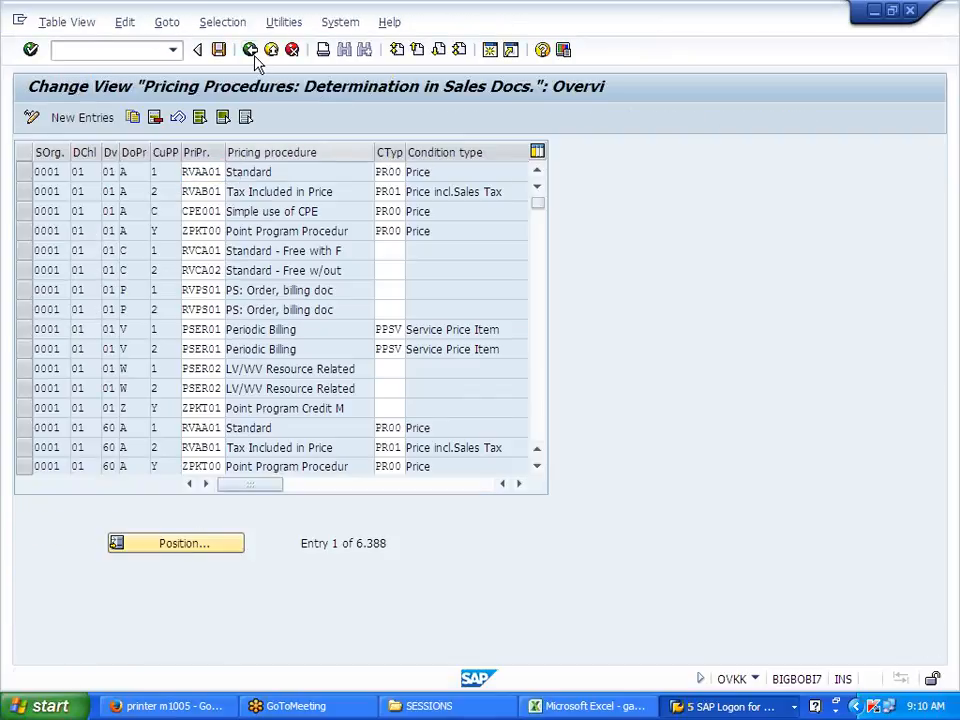
pyautogui.click(252, 52)
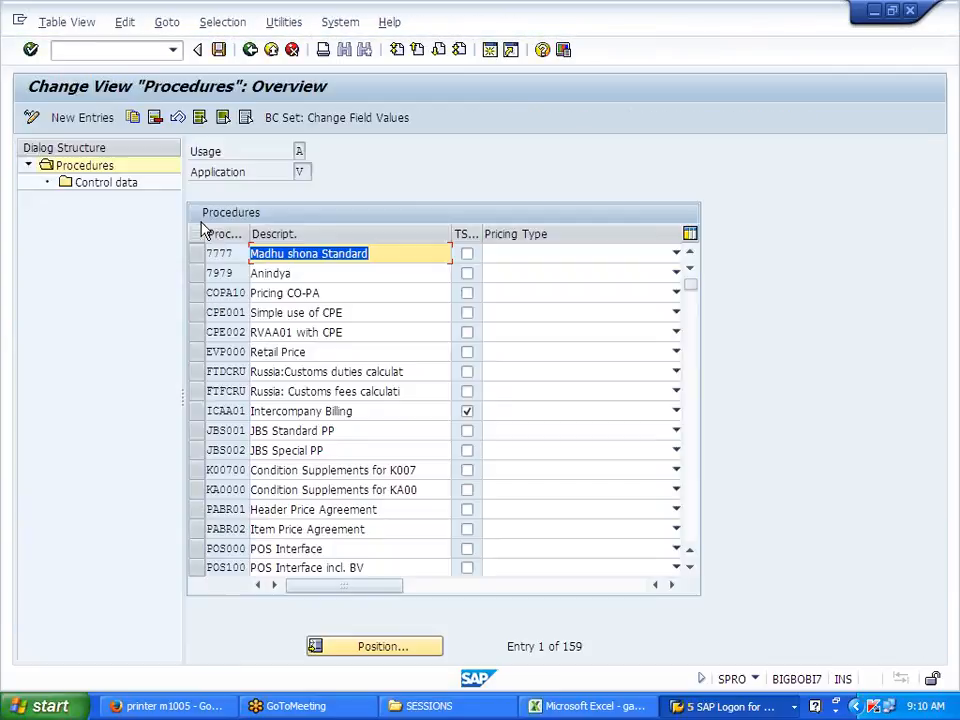
pyautogui.scroll(-8, 440, 410)
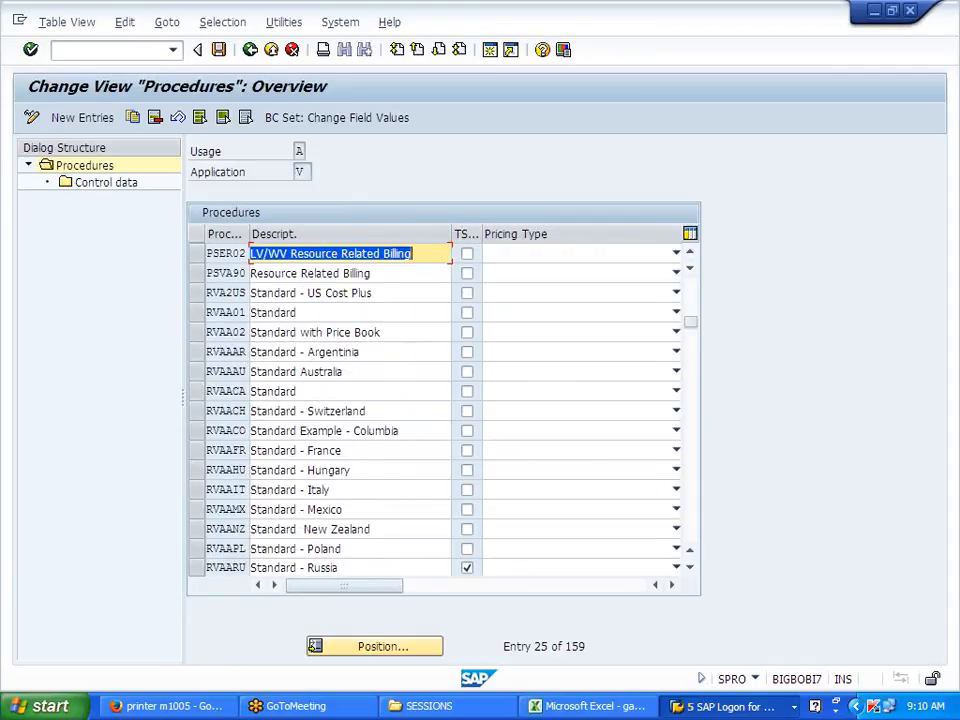
pyautogui.scroll(-2, 440, 410)
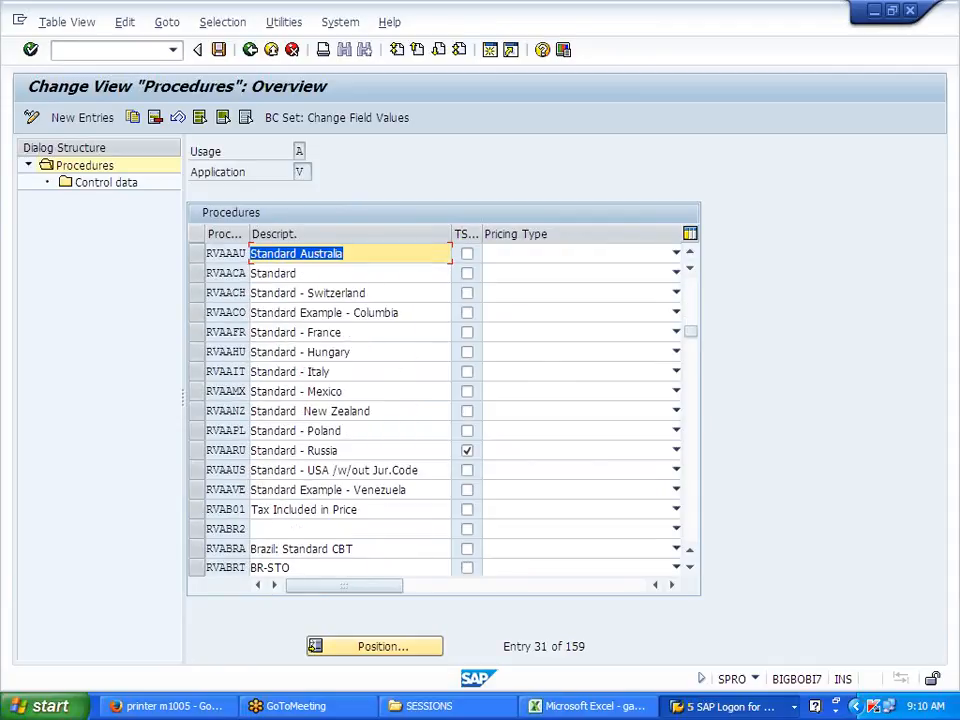
pyautogui.scroll(-3, 440, 410)
pyautogui.scroll(-1, 268, 520)
pyautogui.scroll(11, 268, 520)
pyautogui.scroll(-1, 268, 520)
pyautogui.scroll(-1, 268, 520)
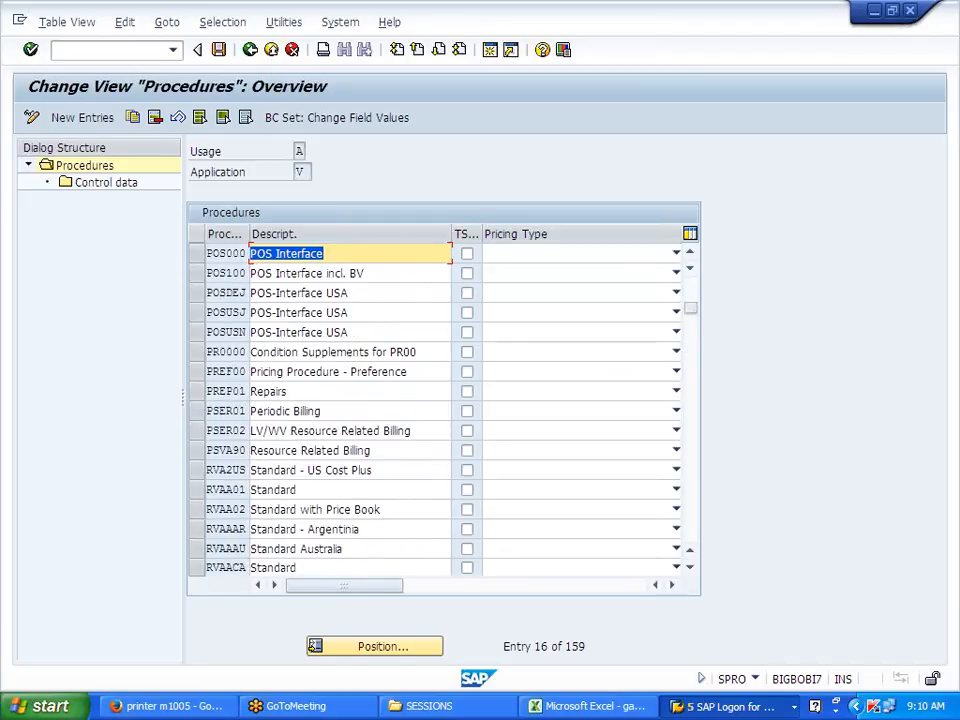
pyautogui.click(204, 490)
pyautogui.click(112, 189)
pyautogui.scroll(-1, 287, 380)
pyautogui.scroll(-7, 287, 380)
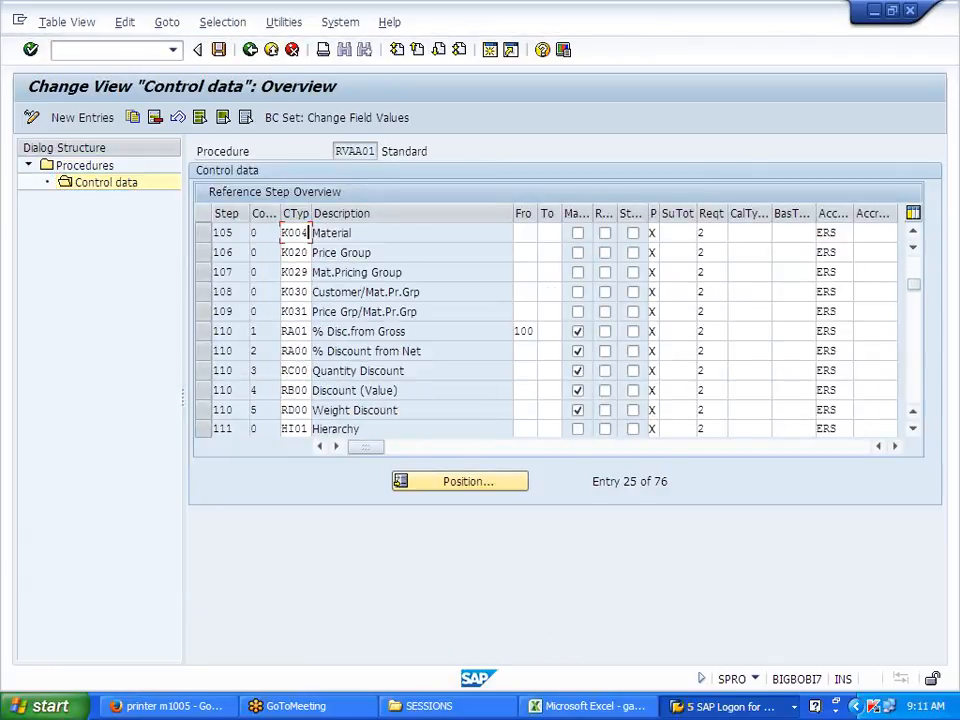
pyautogui.scroll(-2, 287, 380)
pyautogui.scroll(-4, 287, 380)
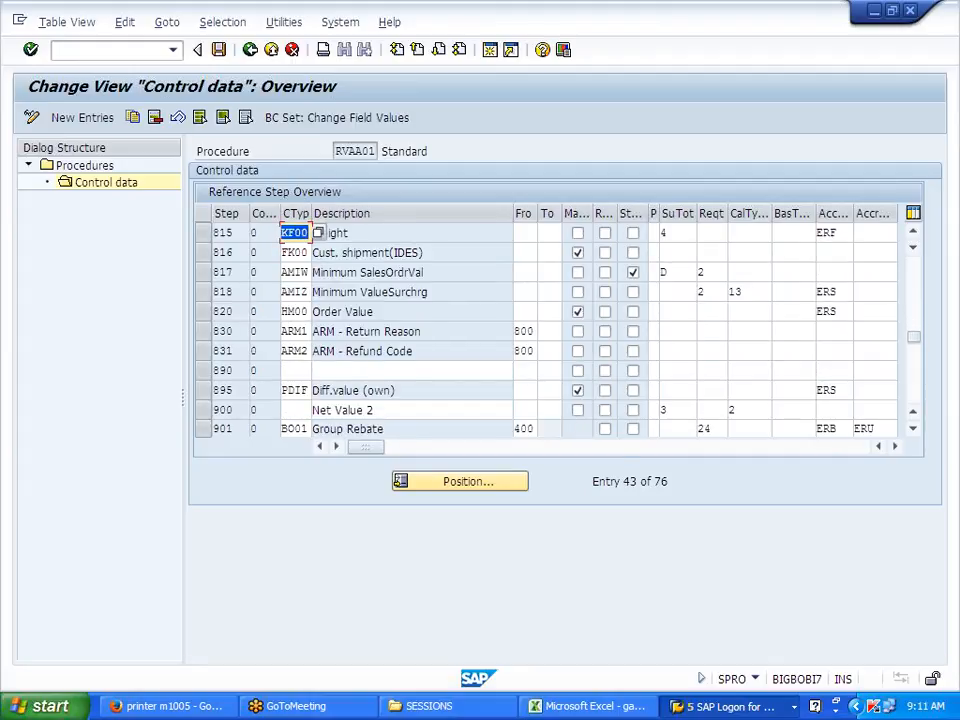
pyautogui.scroll(-4, 287, 383)
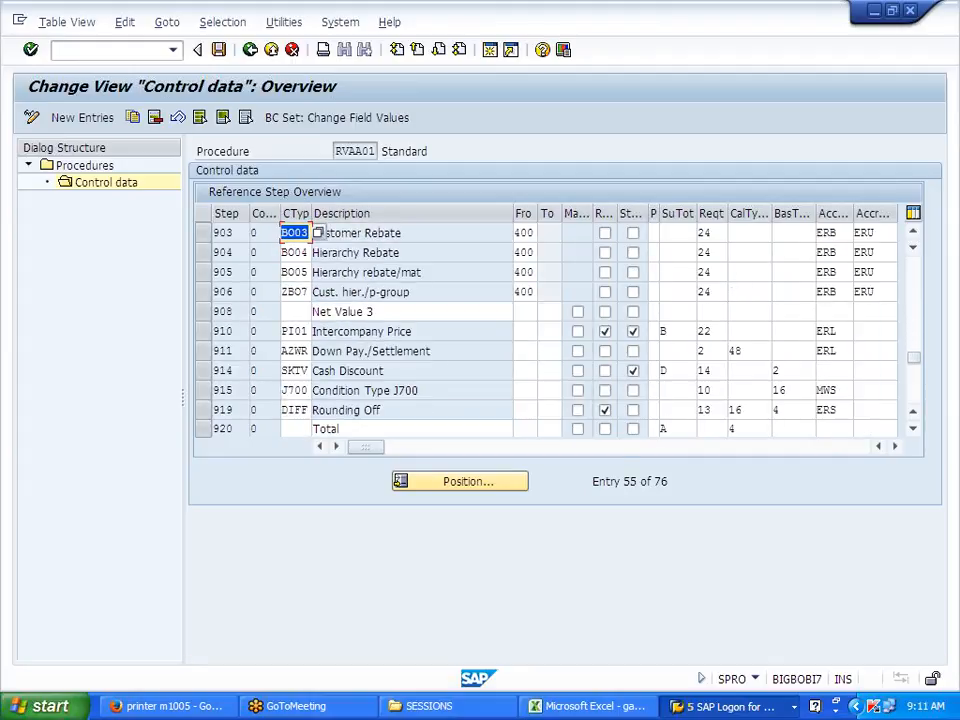
pyautogui.scroll(-2, 287, 383)
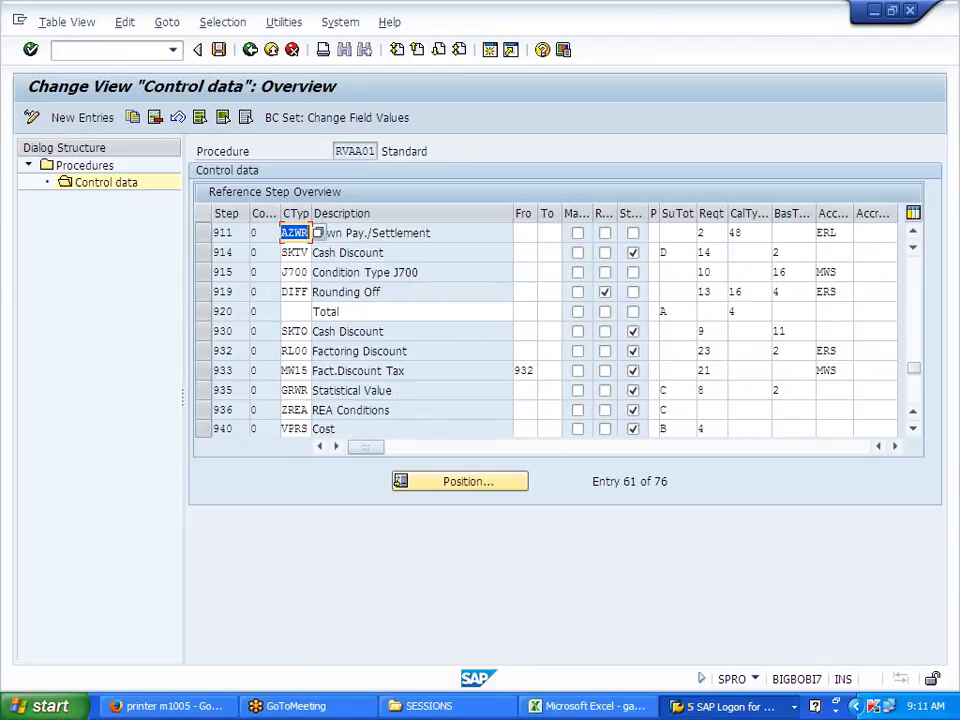
pyautogui.scroll(-1, 287, 383)
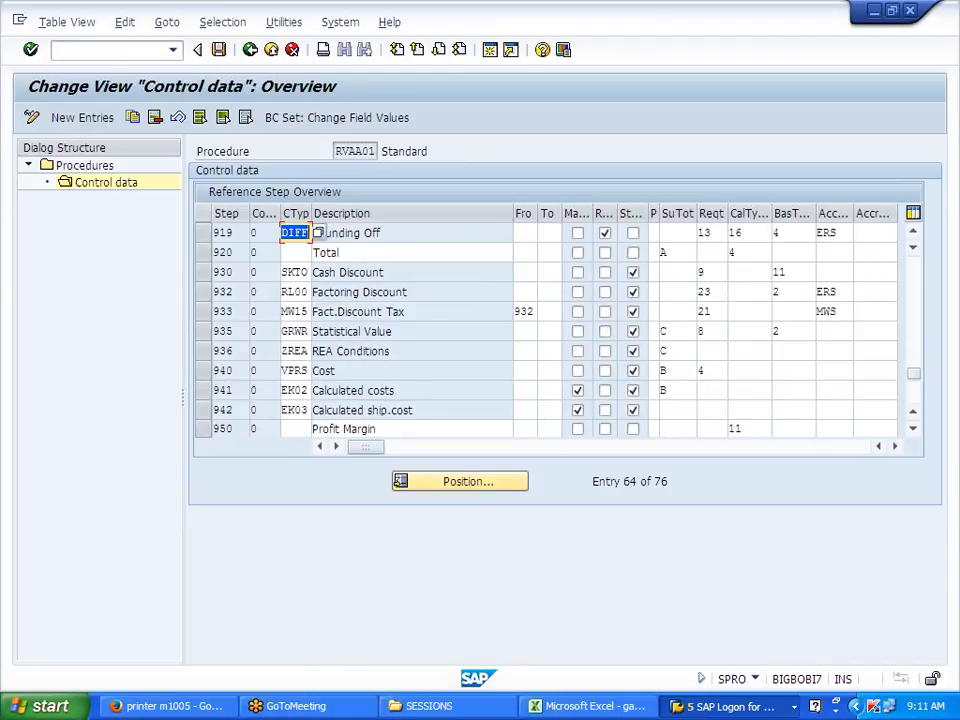
pyautogui.scroll(-2, 287, 383)
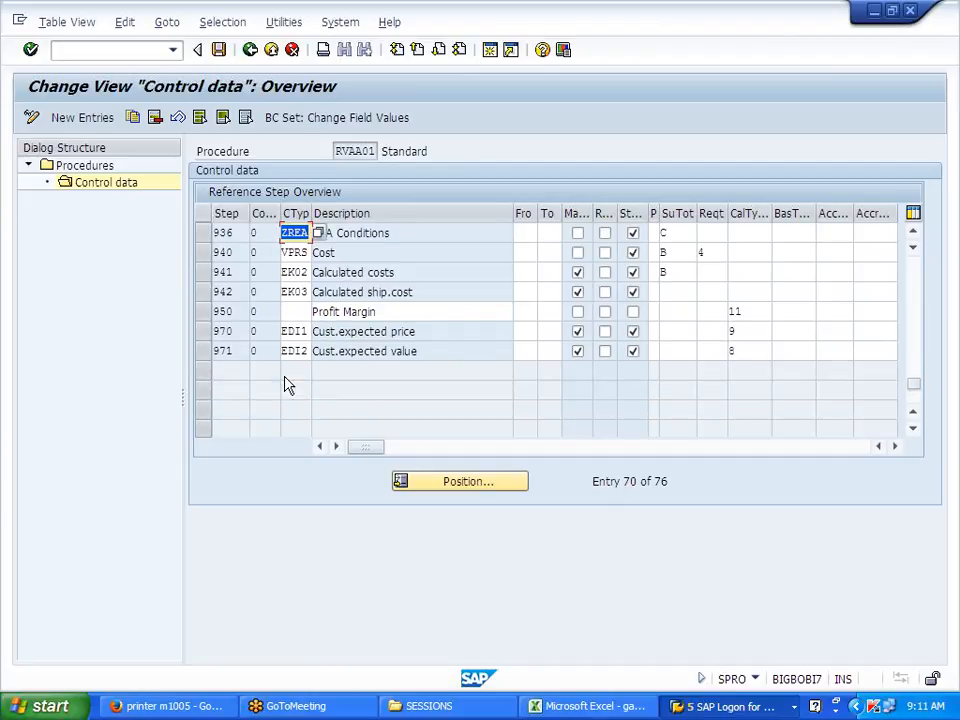
pyautogui.scroll(3, 287, 383)
pyautogui.scroll(1, 287, 383)
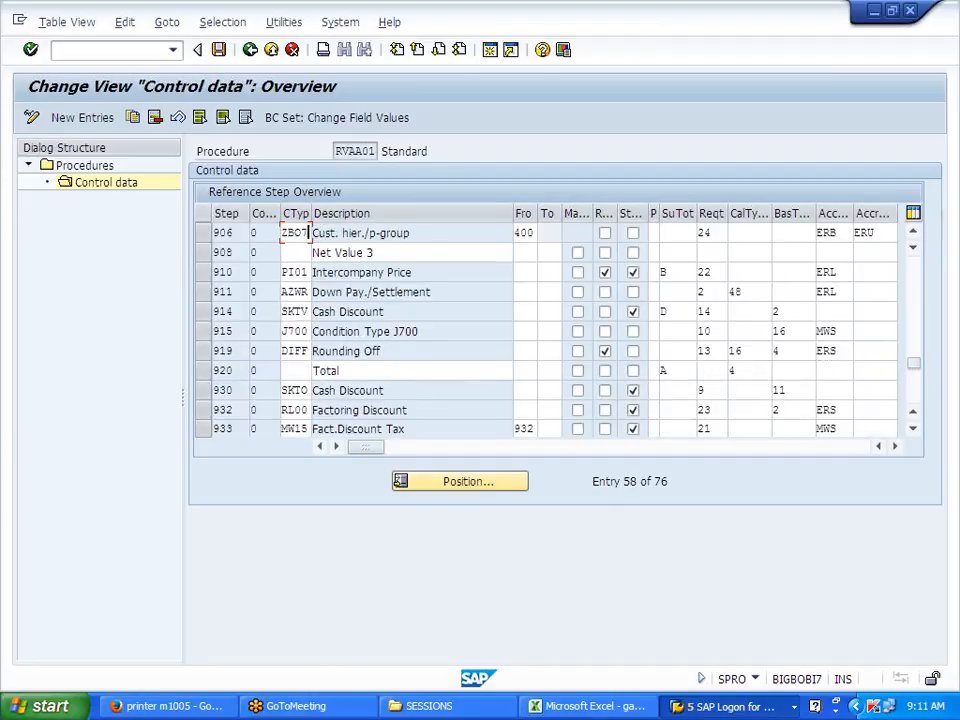
pyautogui.scroll(2, 287, 385)
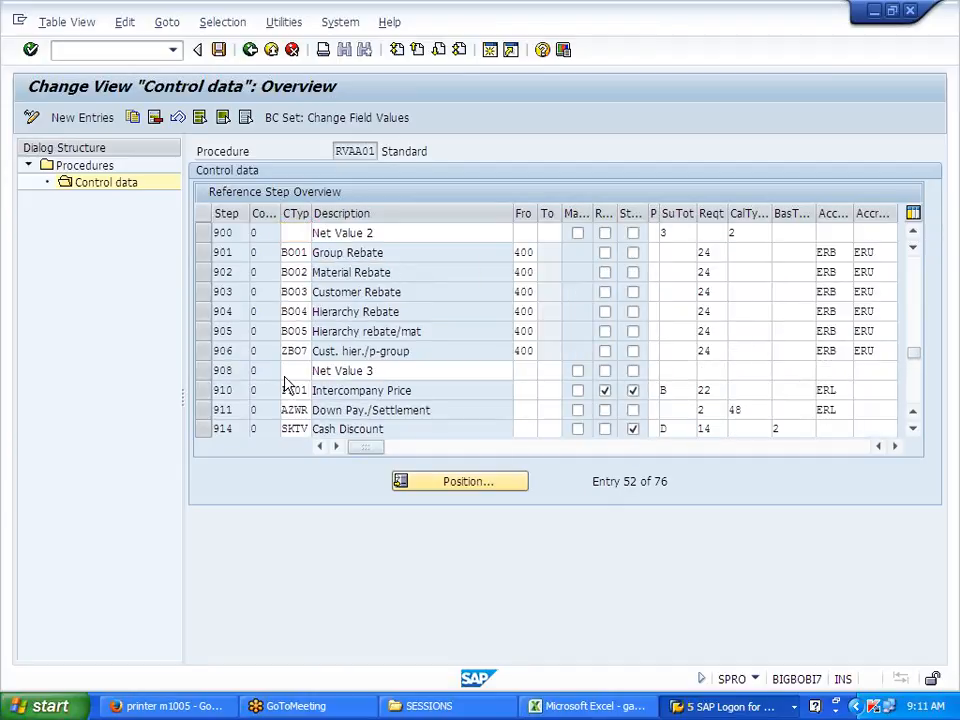
pyautogui.scroll(1, 287, 383)
pyautogui.scroll(3, 287, 385)
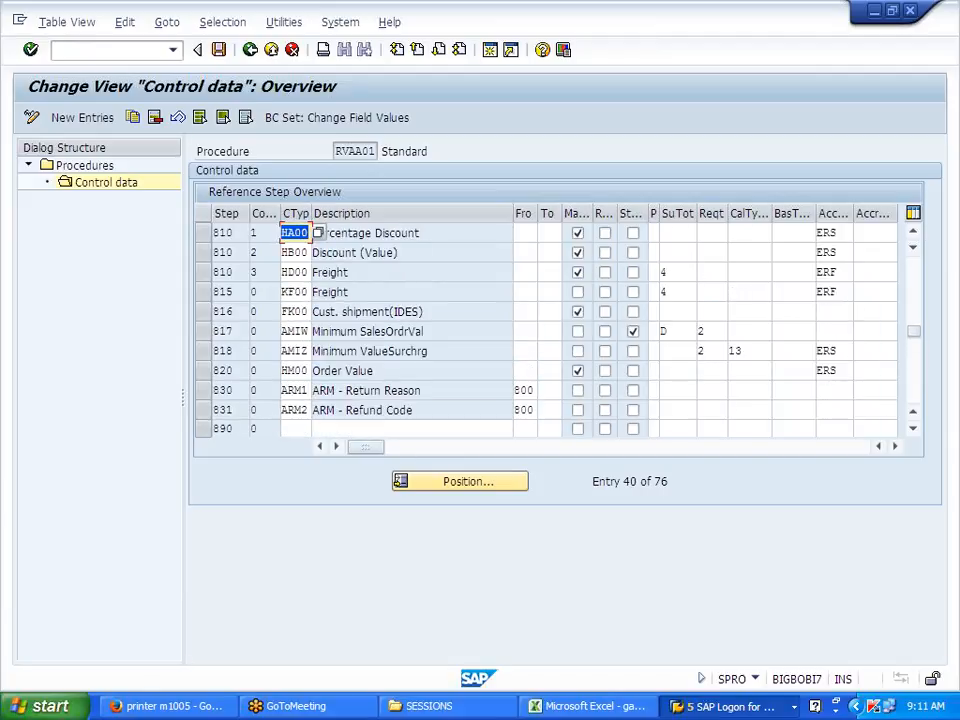
pyautogui.scroll(2, 287, 385)
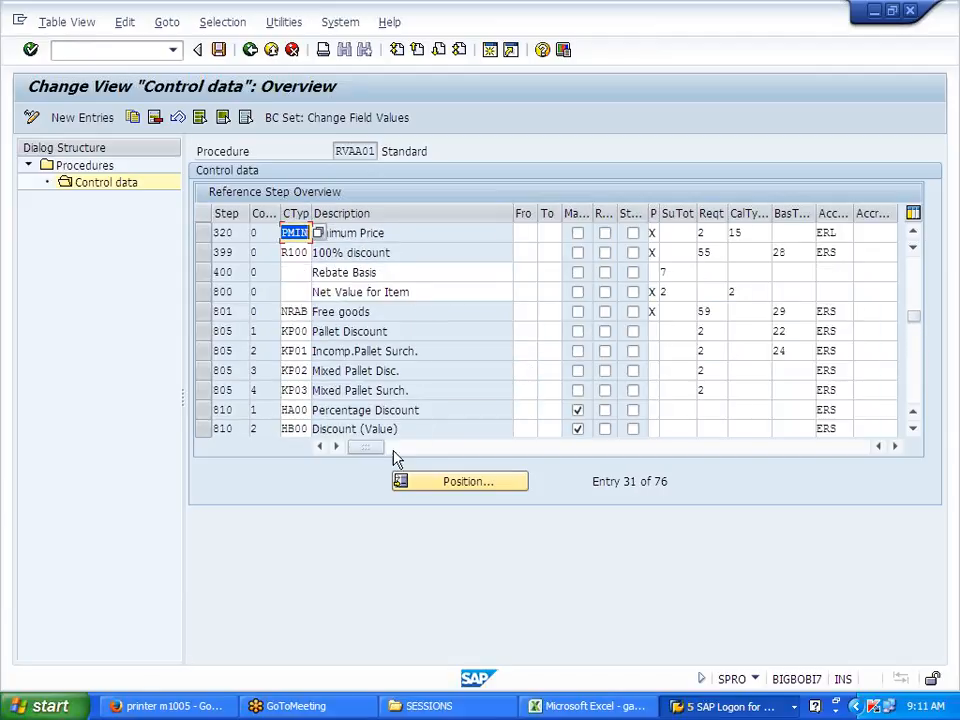
pyautogui.click(437, 487)
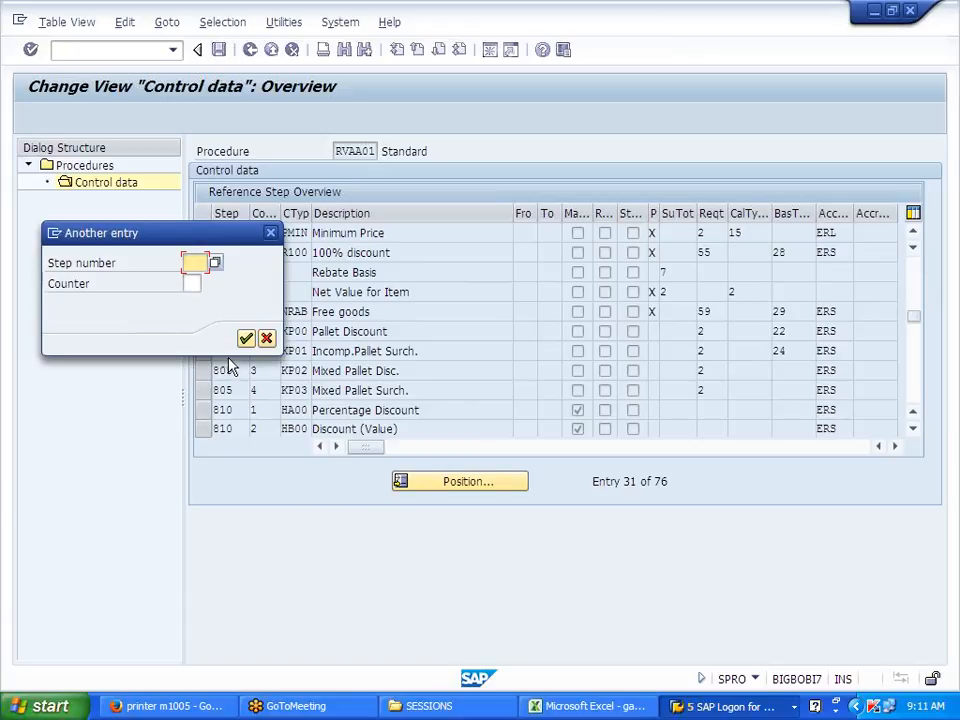
pyautogui.click(270, 236)
pyautogui.scroll(-1, 313, 238)
pyautogui.scroll(-1, 311, 347)
pyautogui.scroll(-3, 311, 349)
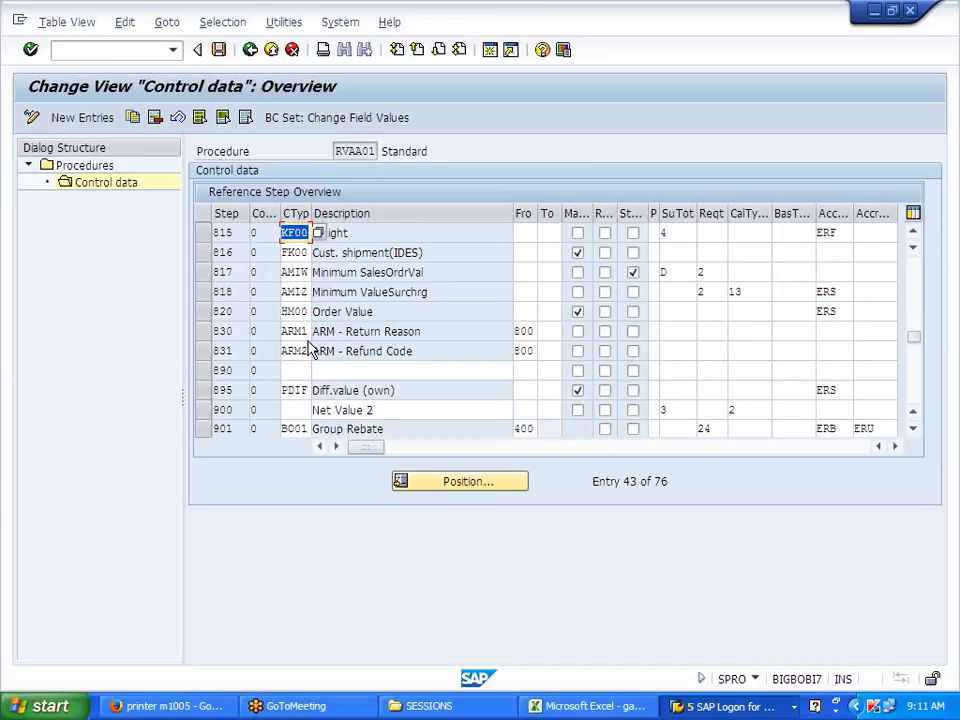
pyautogui.scroll(-3, 311, 349)
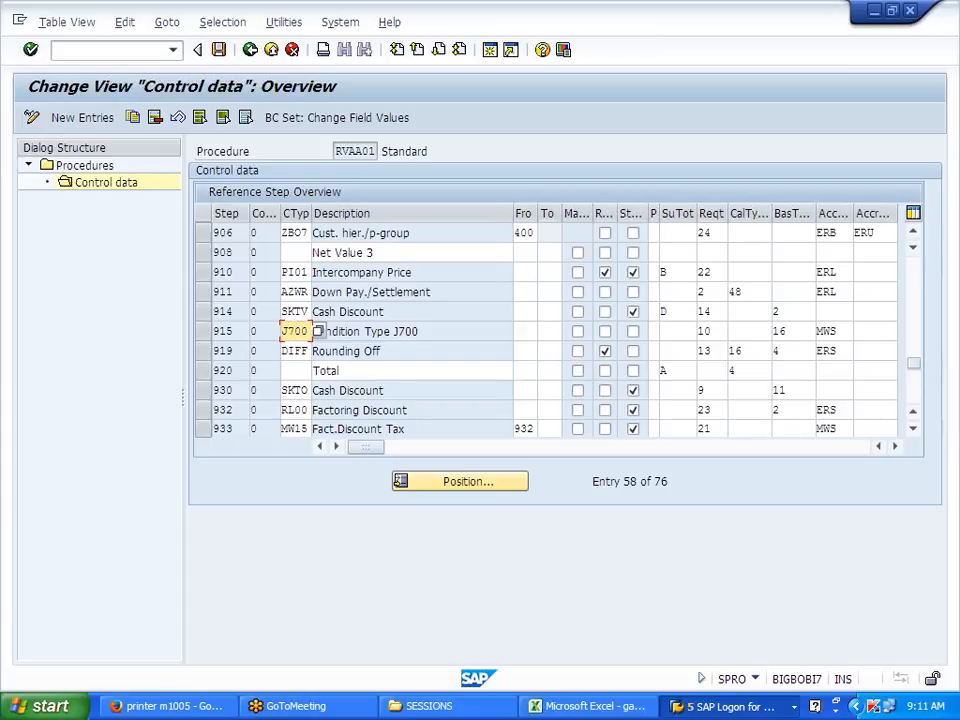
# Step: Change step 915's condition type from J700 to MWST and save under the customizing request
pyautogui.write('MWS')
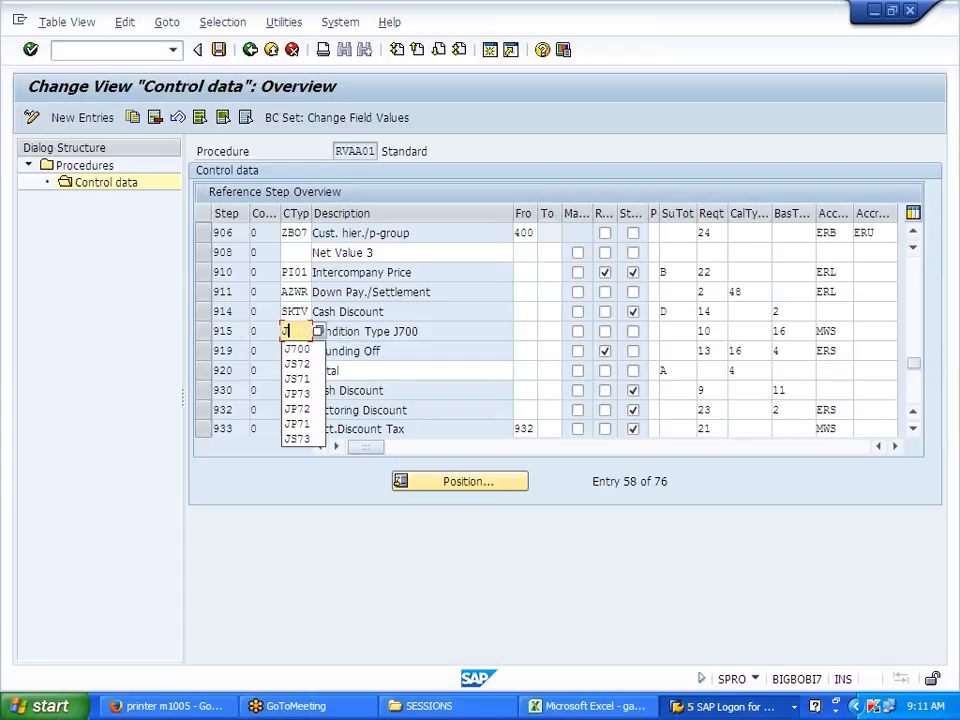
pyautogui.write('T')
pyautogui.press('Return')
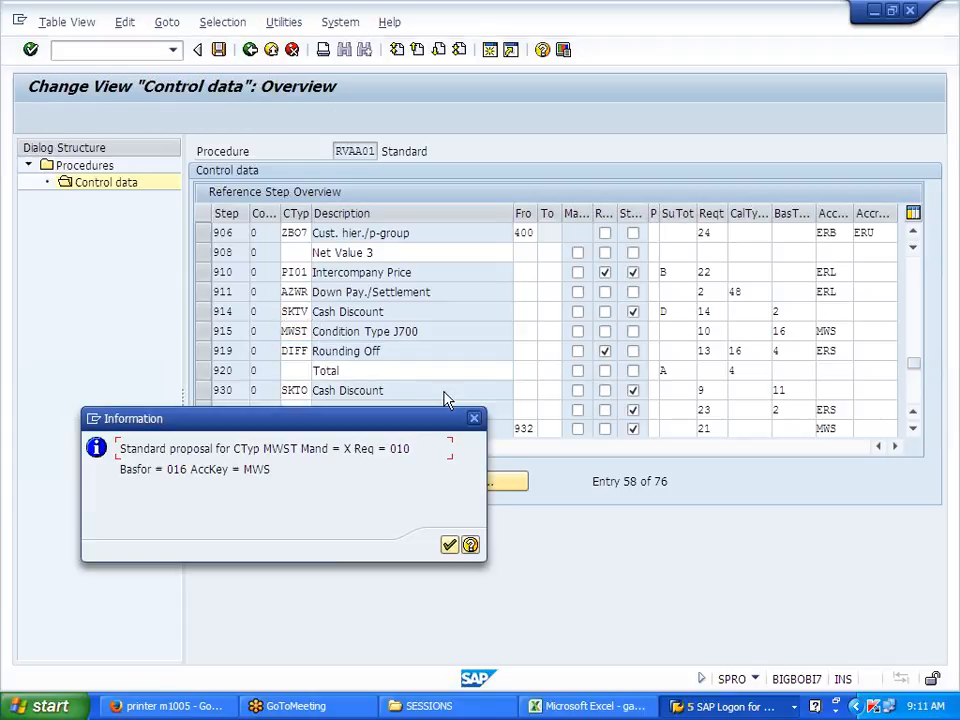
pyautogui.press('Return')
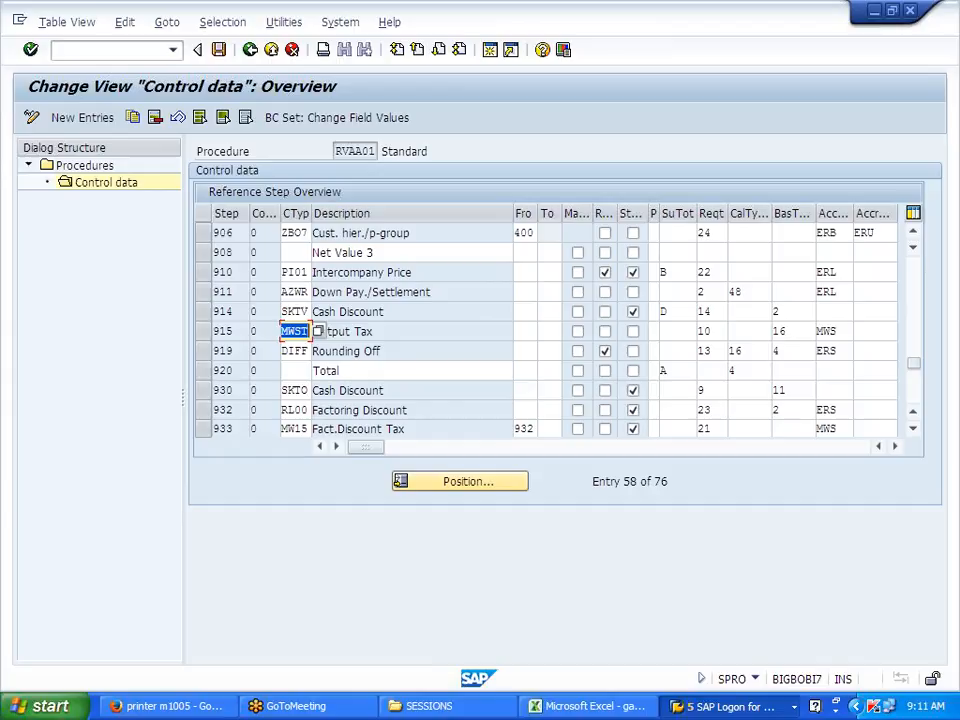
pyautogui.moveTo(288, 331); pyautogui.dragTo(304, 331)
pyautogui.click(218, 49)
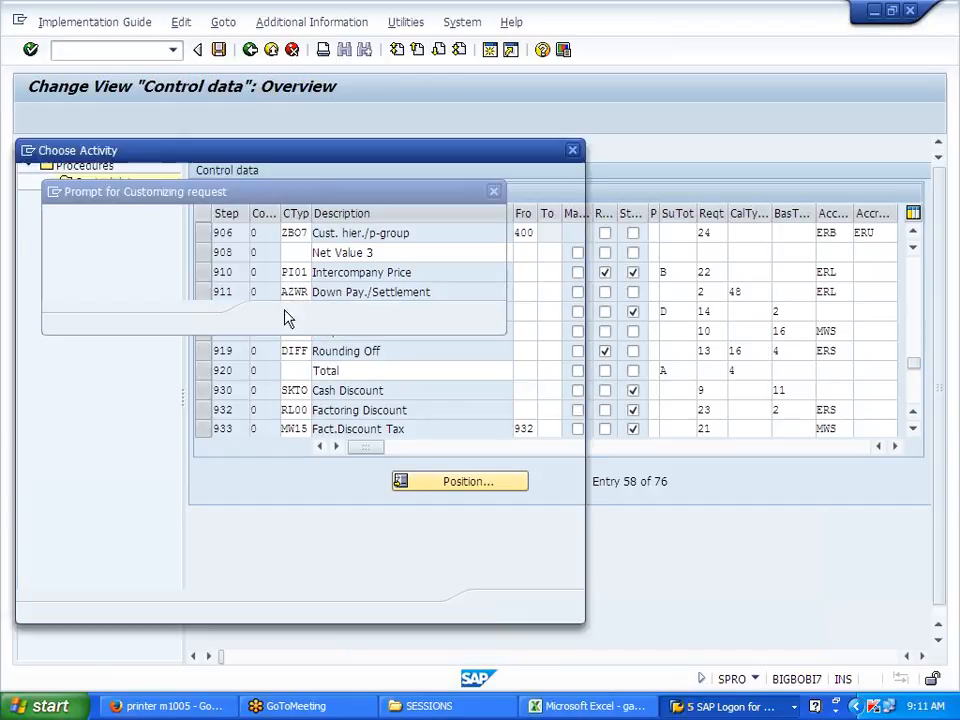
pyautogui.click(274, 317)
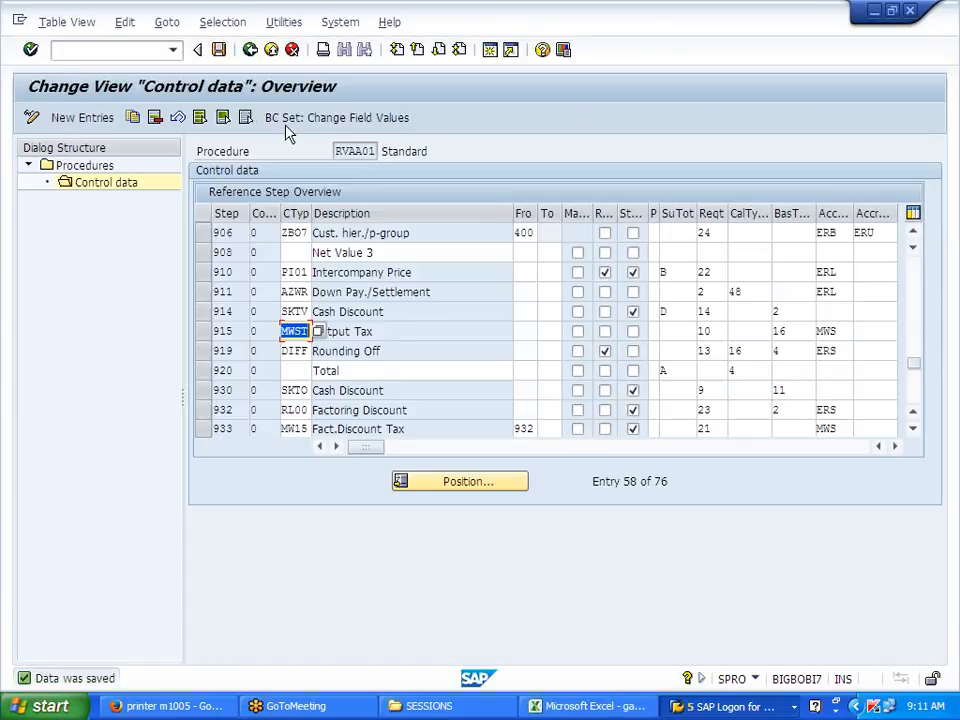
# Step: Go back to the Pricing Control activities in the configuration tree
pyautogui.click(252, 52)
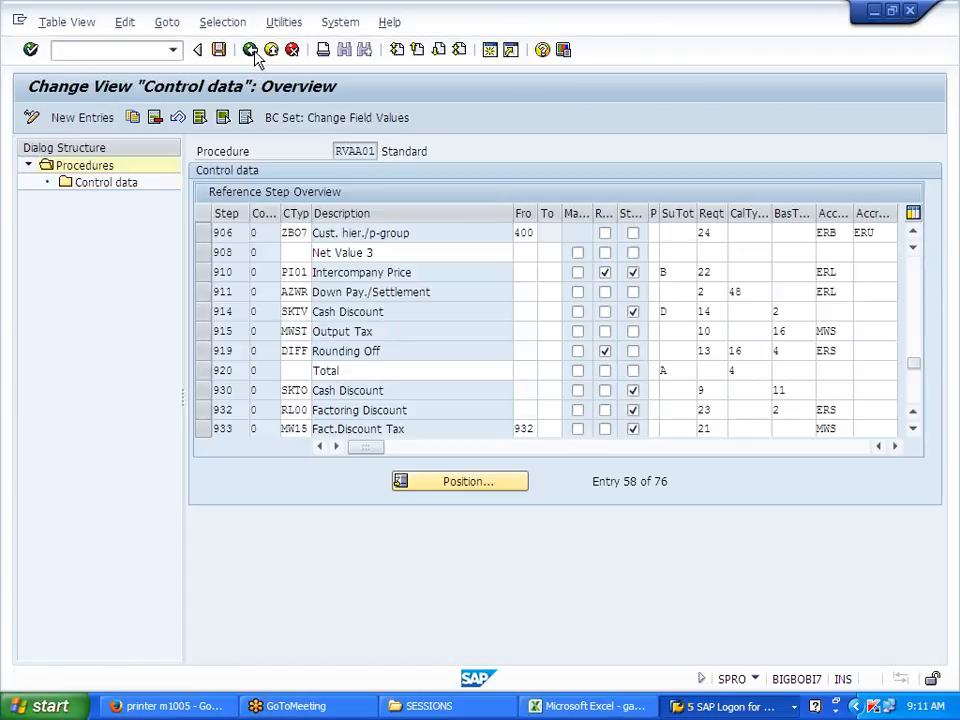
pyautogui.click(251, 50)
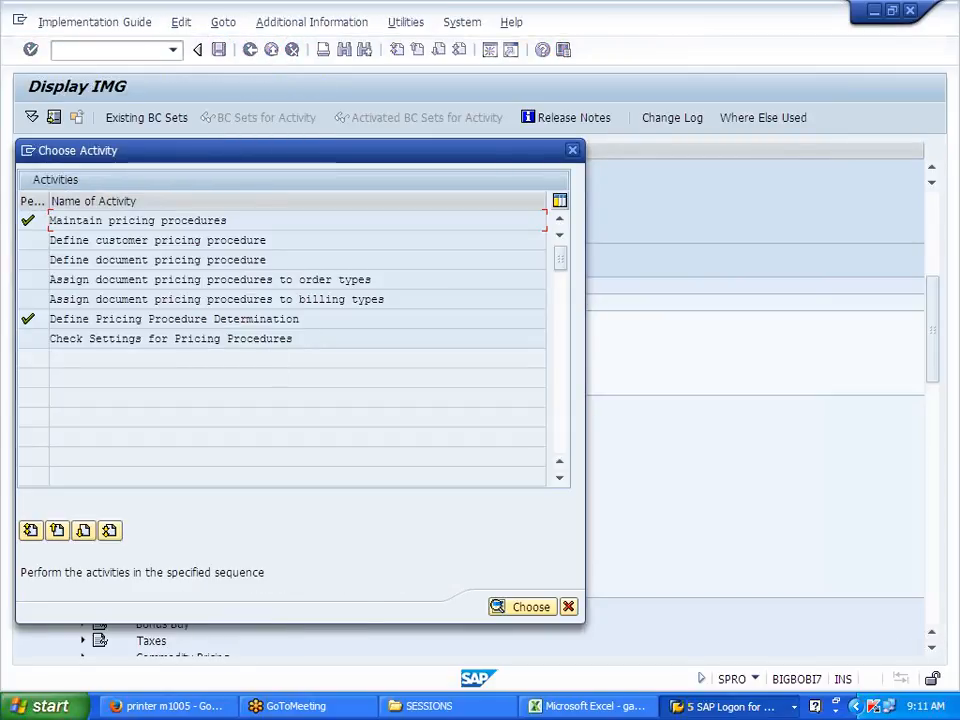
pyautogui.click(572, 150)
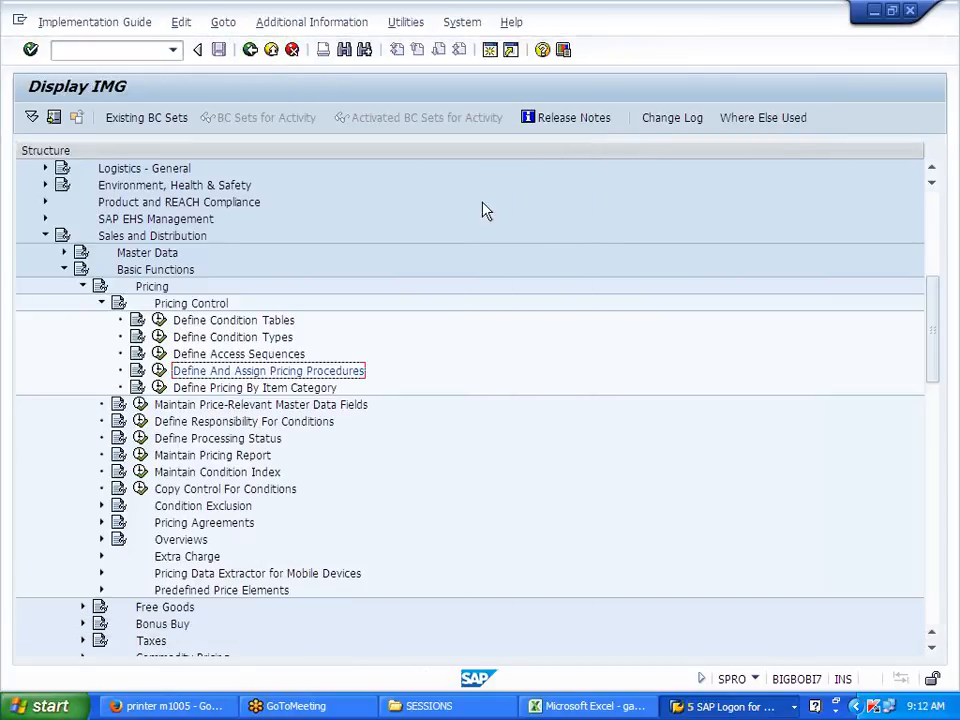
pyautogui.click(182, 337)
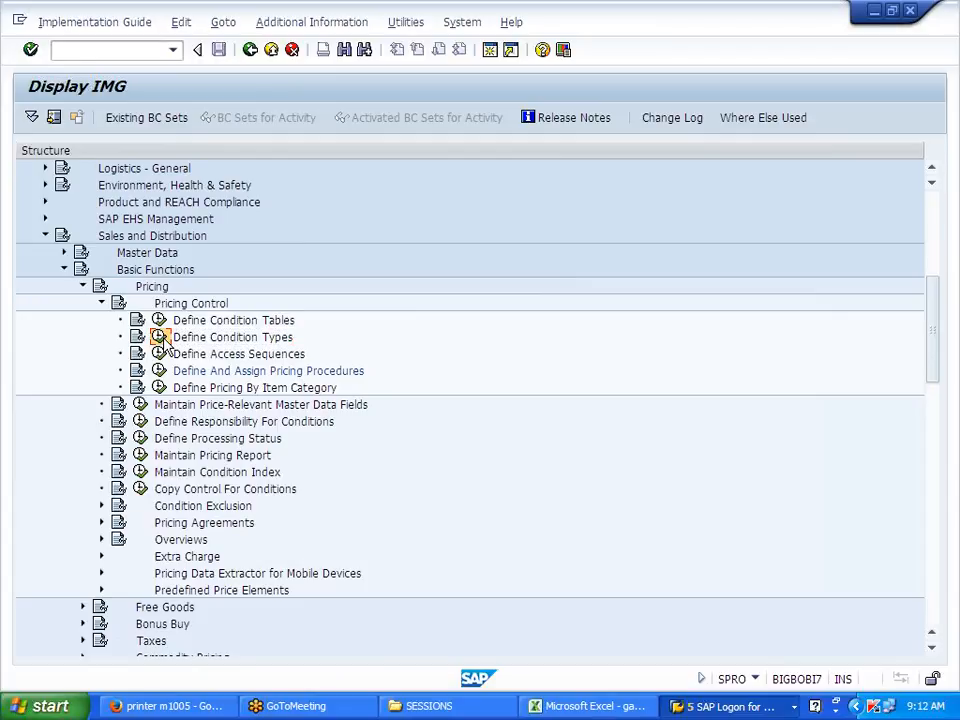
# Step: Open Maintain Condition Types and select the J700 condition type
pyautogui.click(159, 337)
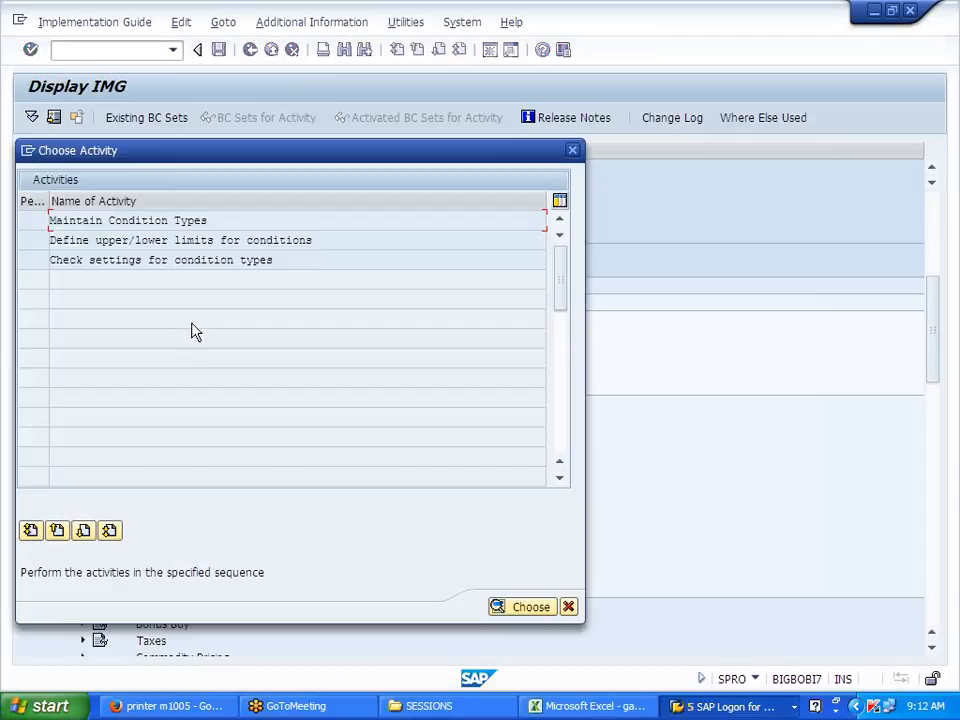
pyautogui.doubleClick(197, 224)
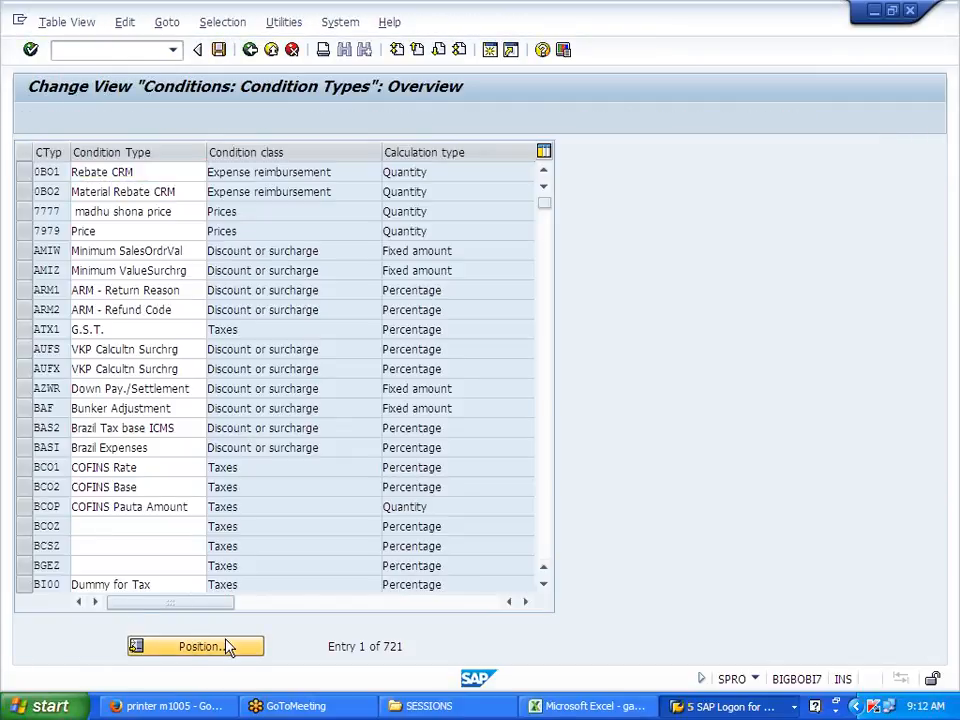
pyautogui.click(200, 646)
pyautogui.write('J700')
pyautogui.press('Return')
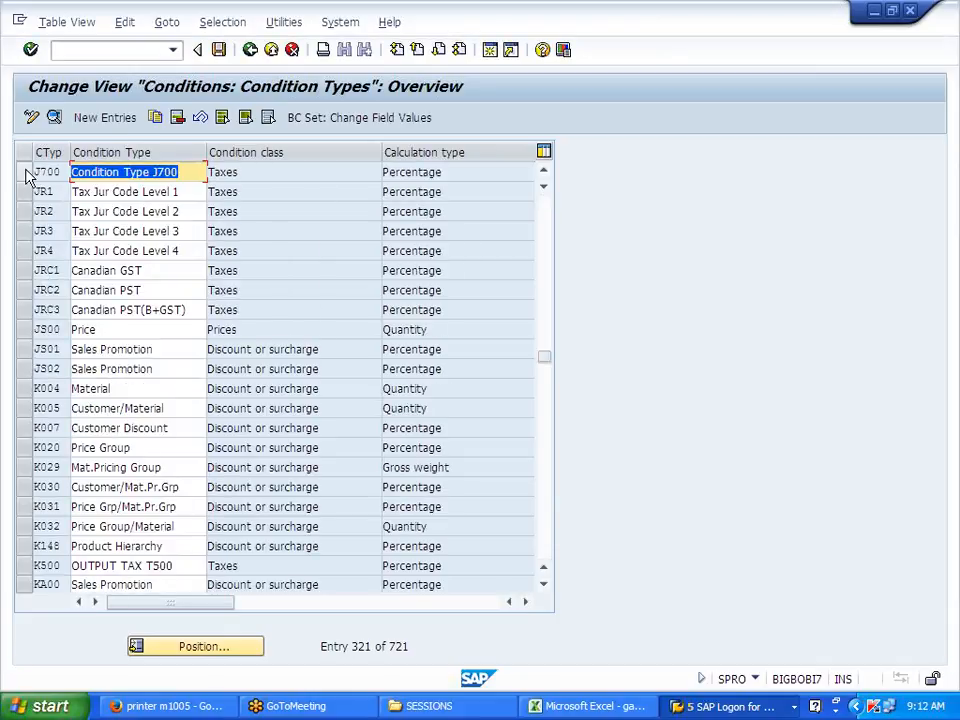
pyautogui.click(27, 174)
# Step: Copy J700 as J701 with access sequence MWST, save it, and go back
pyautogui.click(155, 117)
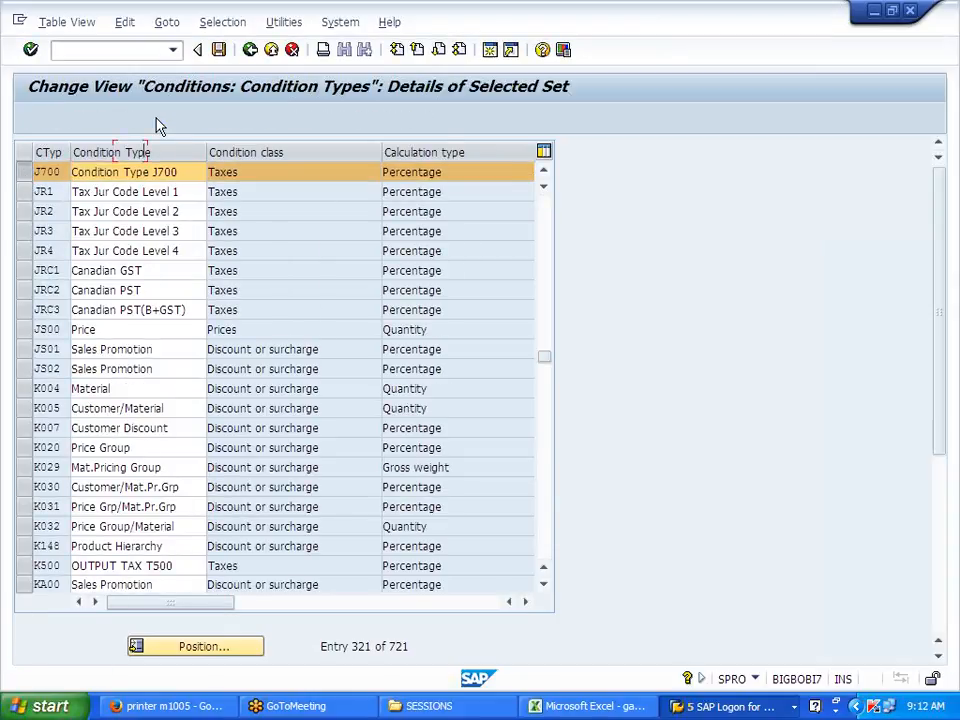
pyautogui.press('BackSpace')
pyautogui.write('1')
pyautogui.press('Tab')
pyautogui.press('Tab')
pyautogui.write('MWST')
pyautogui.press('Return')
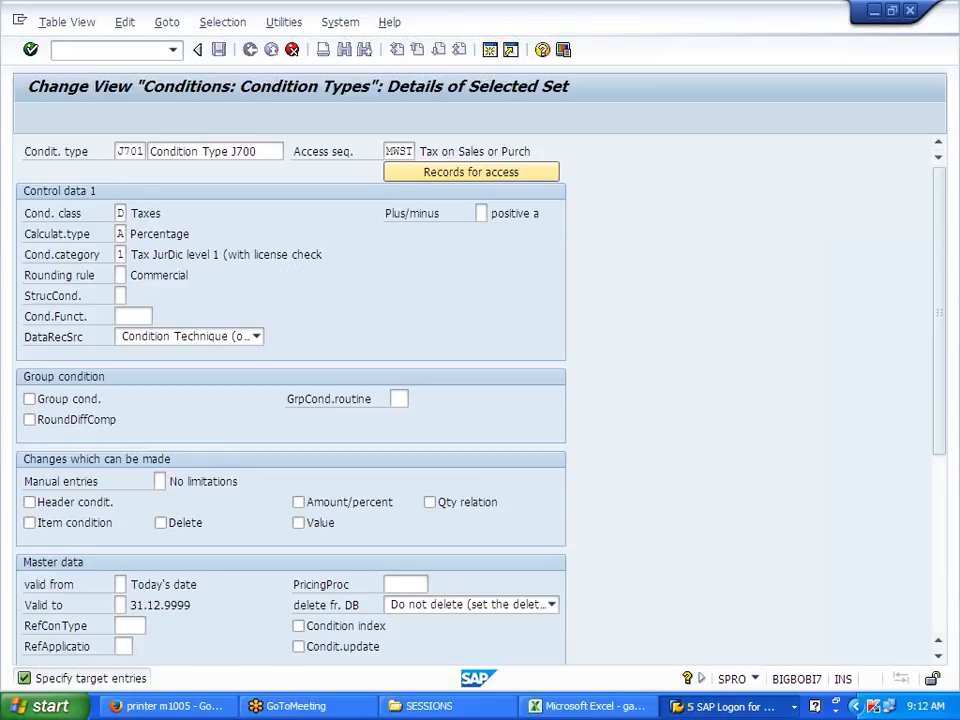
pyautogui.click(220, 52)
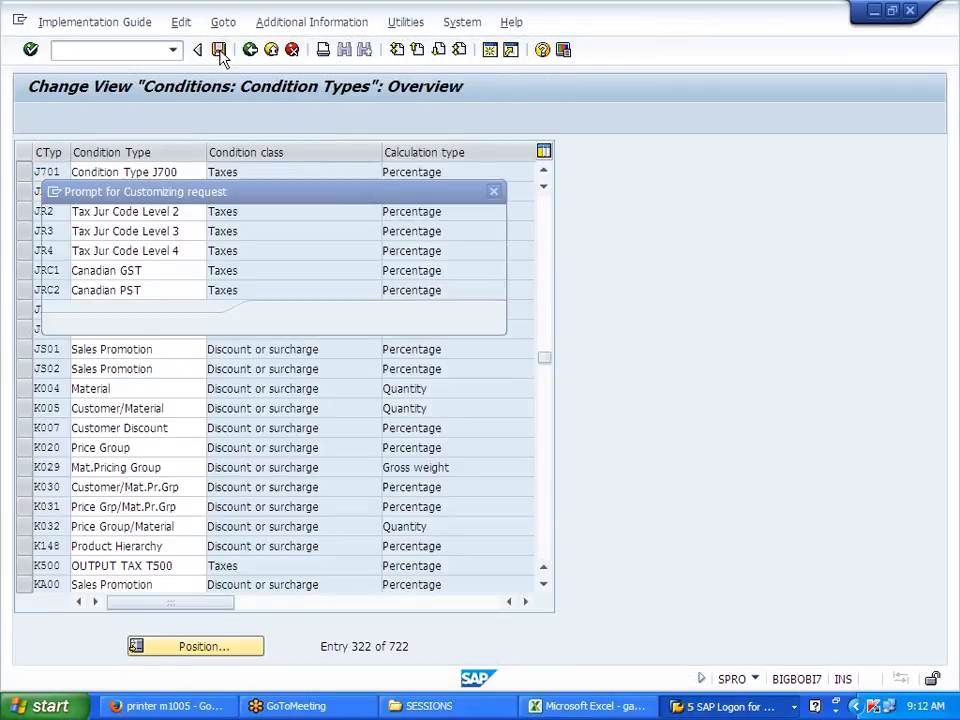
pyautogui.click(278, 318)
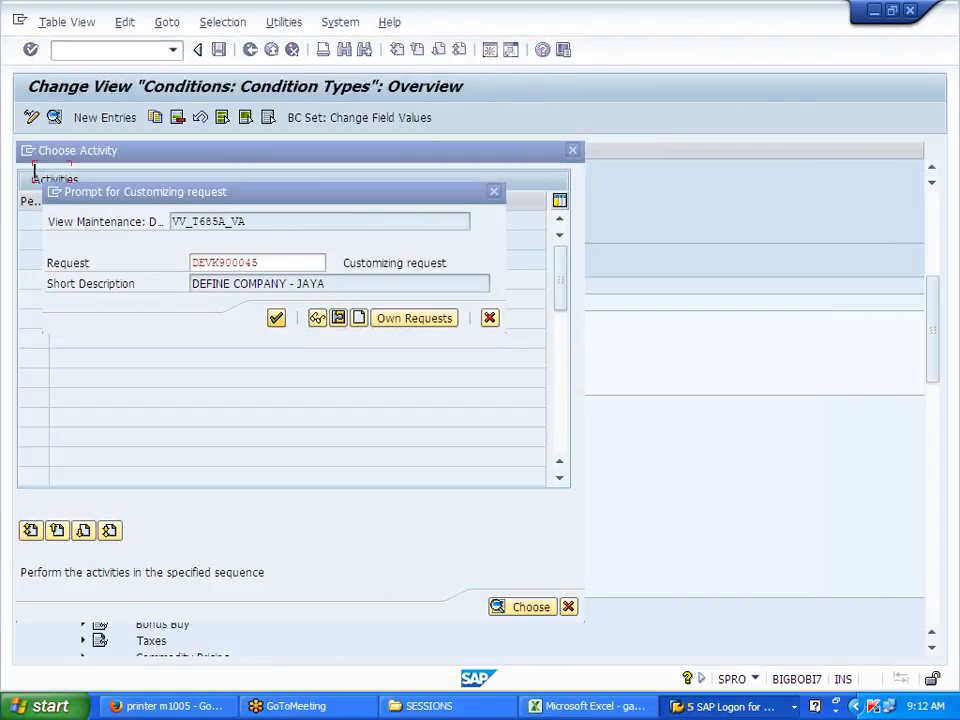
pyautogui.click(250, 50)
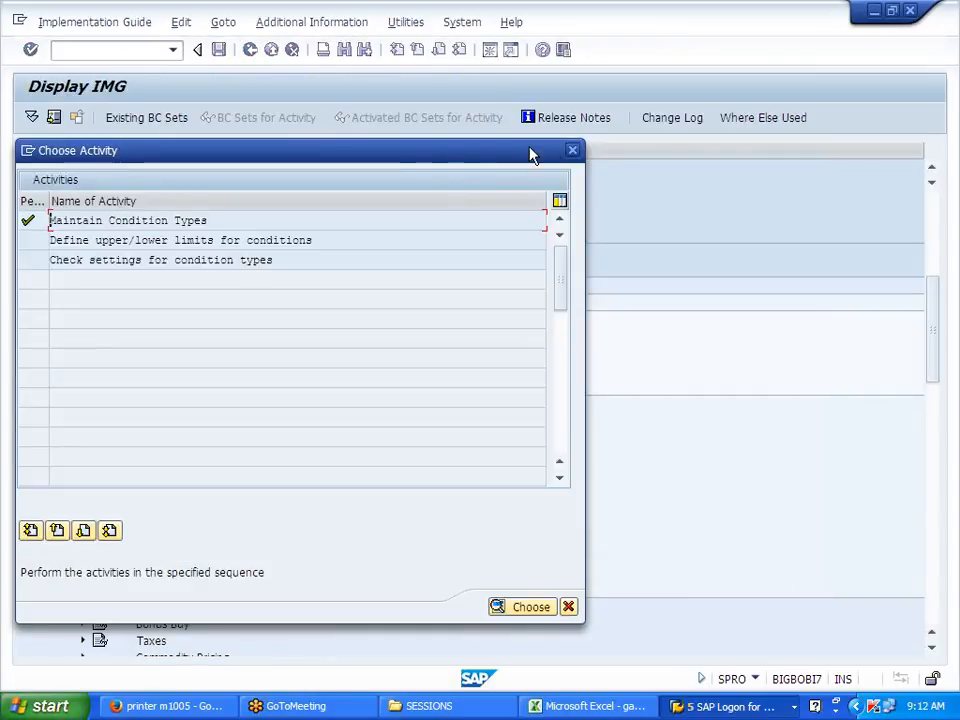
pyautogui.click(574, 151)
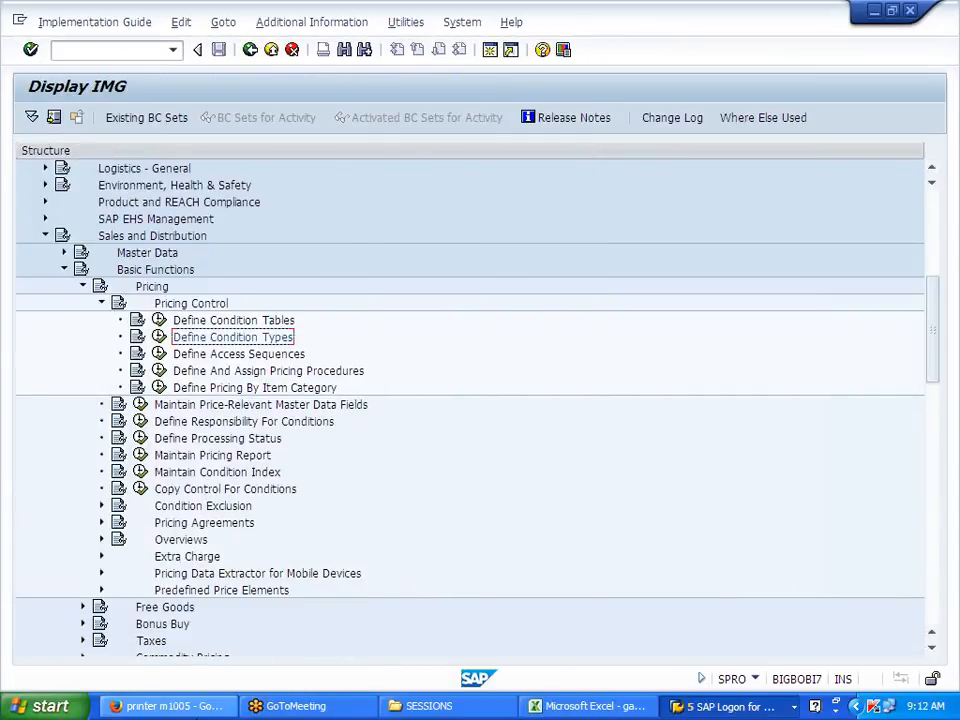
# Step: Open Define Tax Determination Rules under Sales and Distribution > Basic Functions > Taxes
pyautogui.scroll(-3, 381, 508)
pyautogui.scroll(-5, 381, 508)
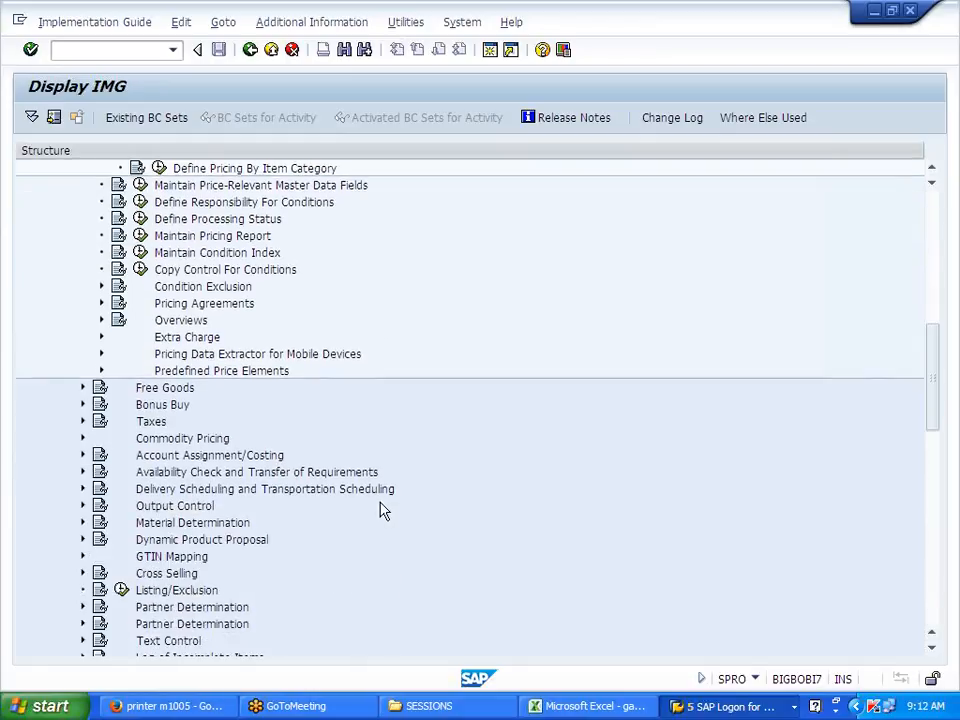
pyautogui.scroll(5, 381, 508)
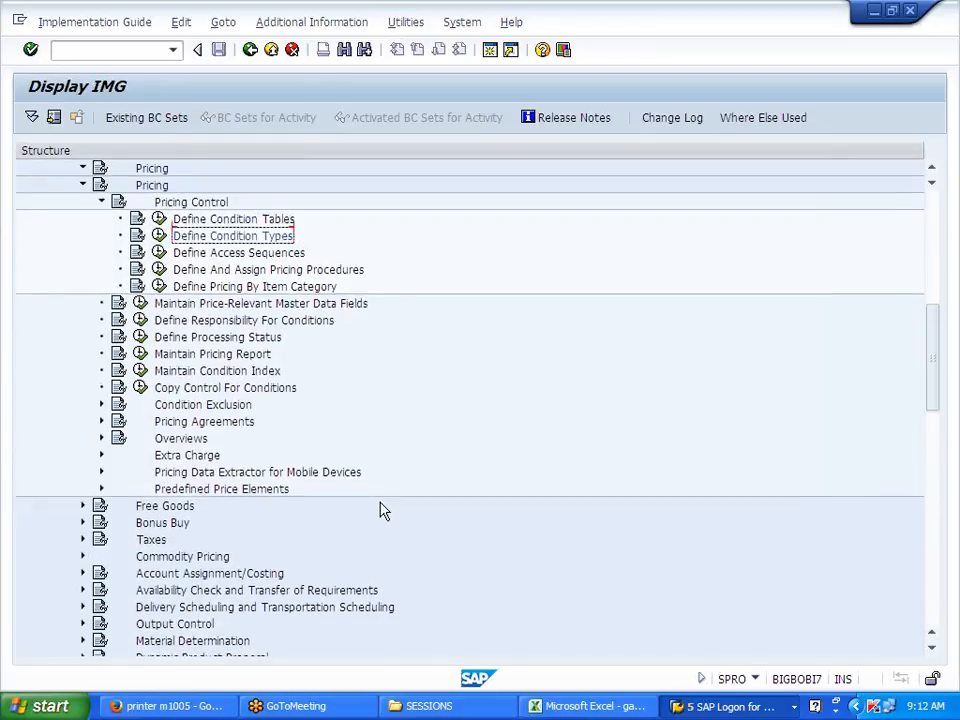
pyautogui.click(100, 287)
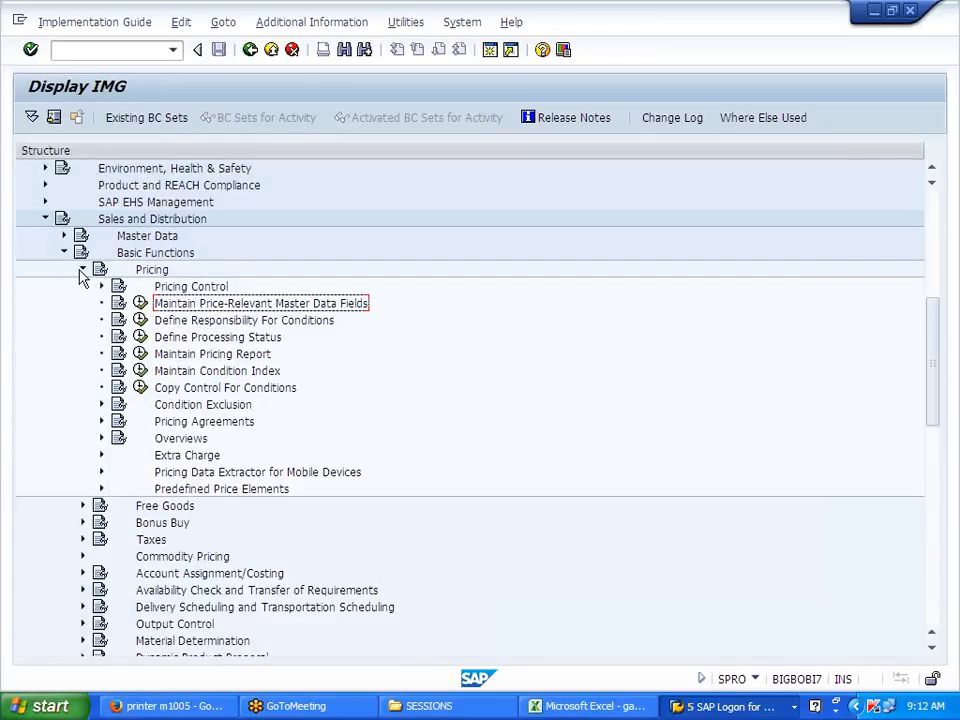
pyautogui.click(83, 269)
pyautogui.click(83, 320)
pyautogui.click(140, 337)
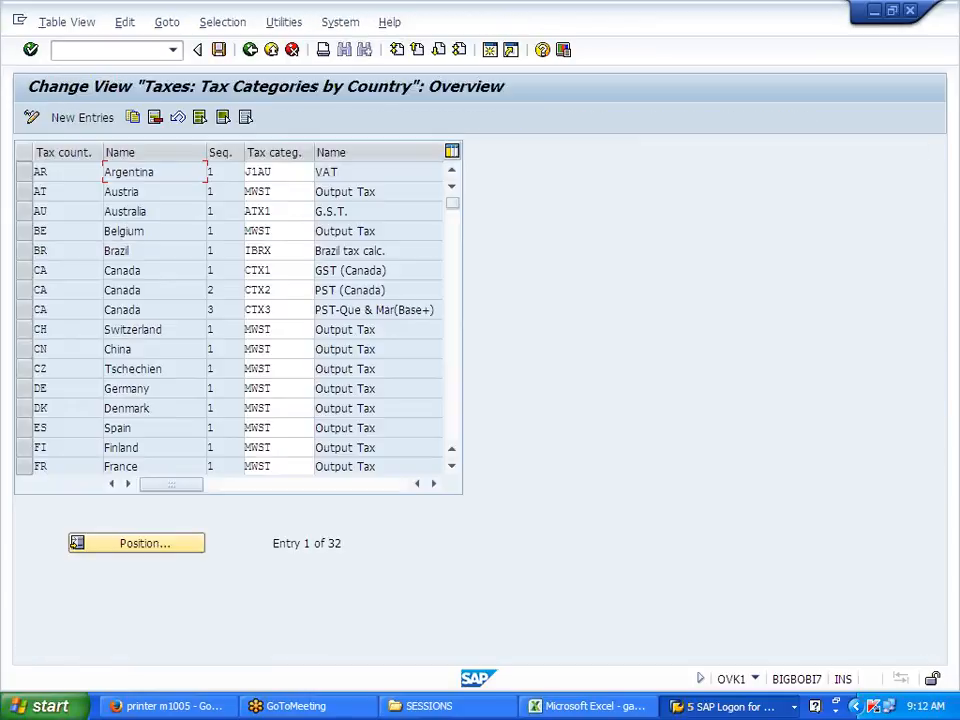
# Step: Set the US tax category to J701 and save with the customizing request
pyautogui.click(145, 545)
pyautogui.write('US')
pyautogui.press('Return')
pyautogui.write('J701')
pyautogui.press('Return')
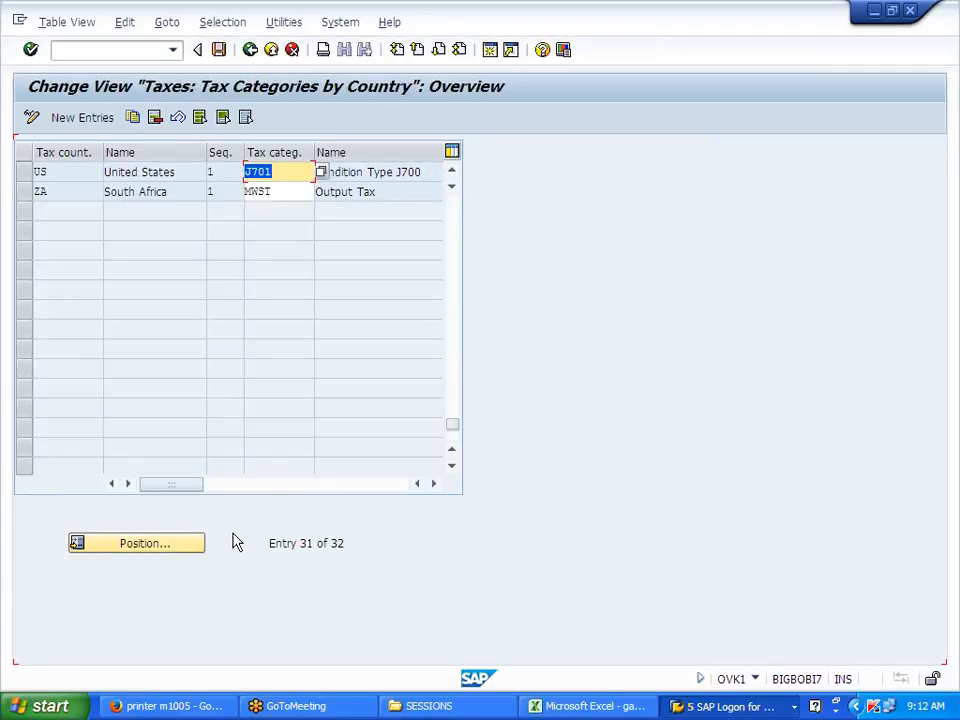
pyautogui.click(222, 53)
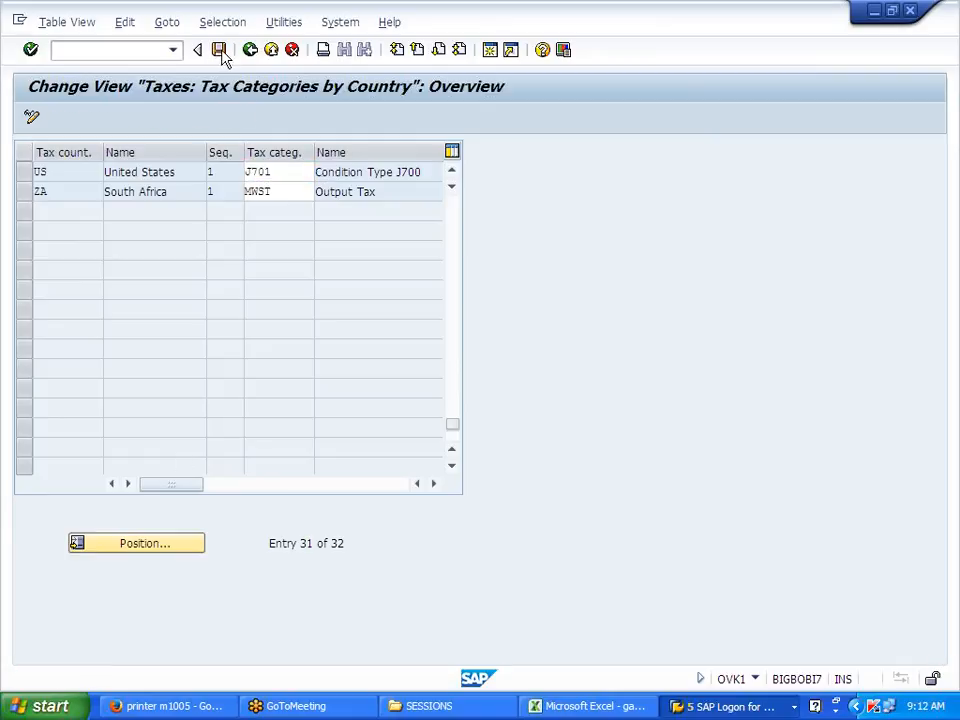
pyautogui.press('Return')
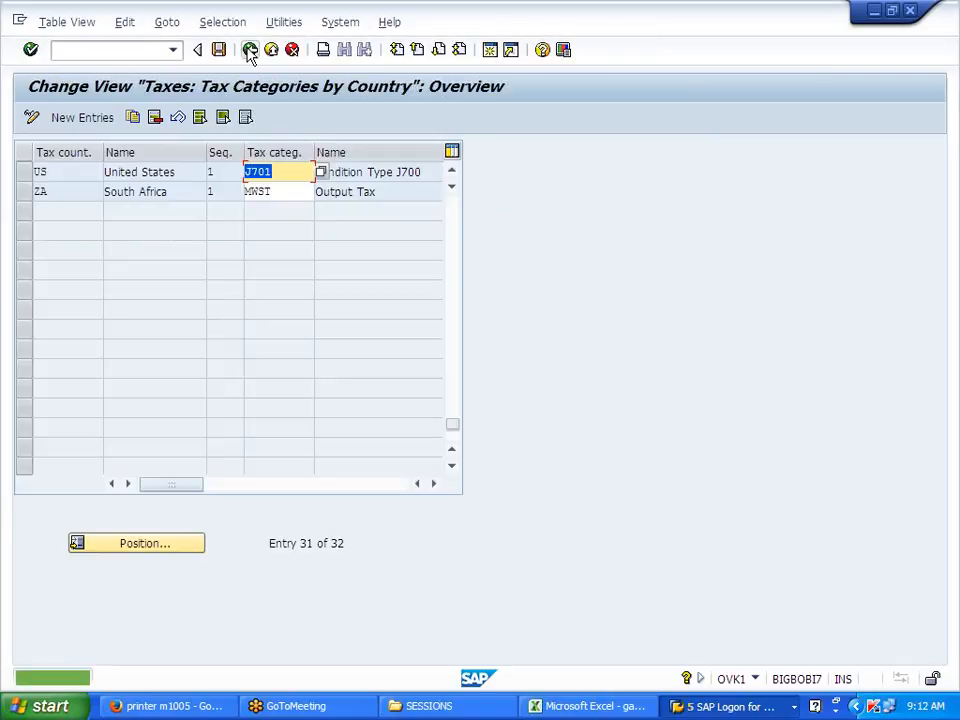
# Step: Open the Customer Taxes table under Tax Relevancy Of Master Records and jump to J700
pyautogui.click(250, 50)
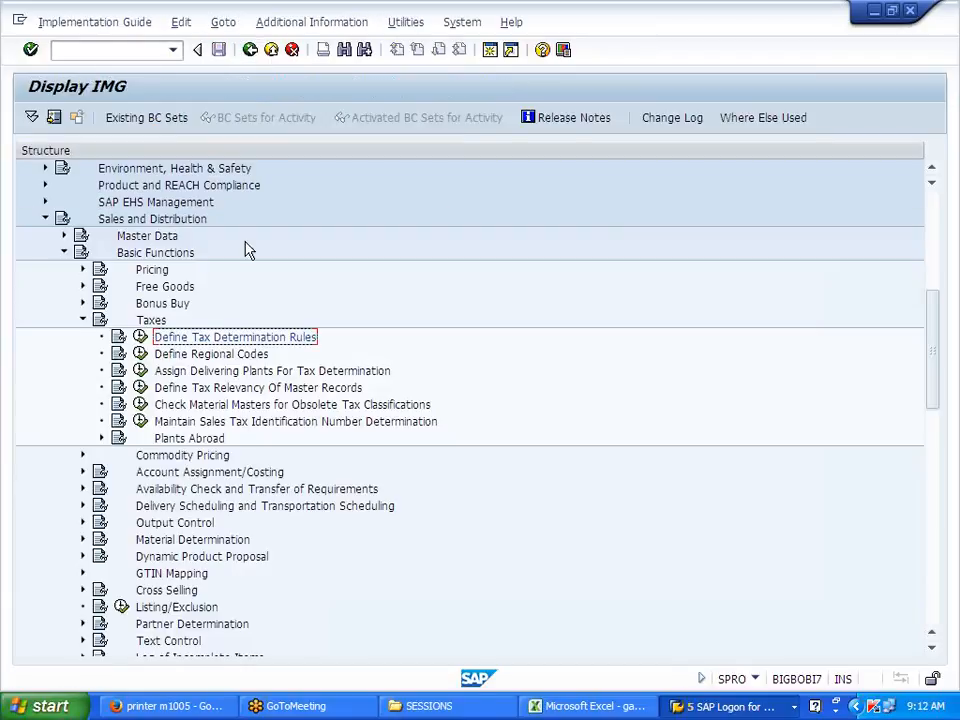
pyautogui.click(224, 375)
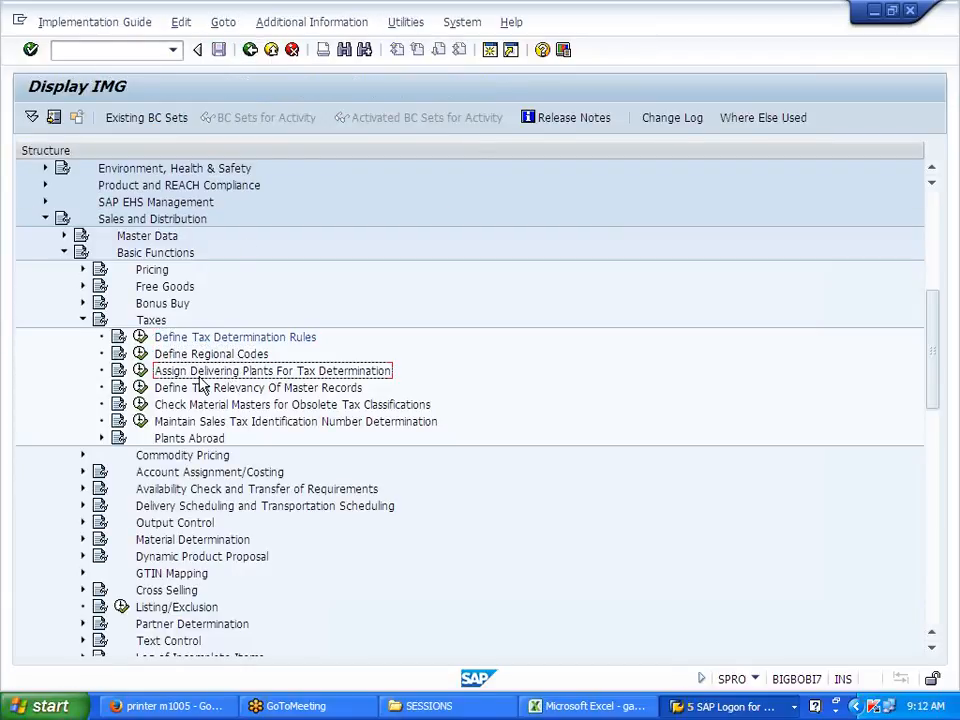
pyautogui.click(185, 388)
pyautogui.click(140, 387)
pyautogui.doubleClick(161, 229)
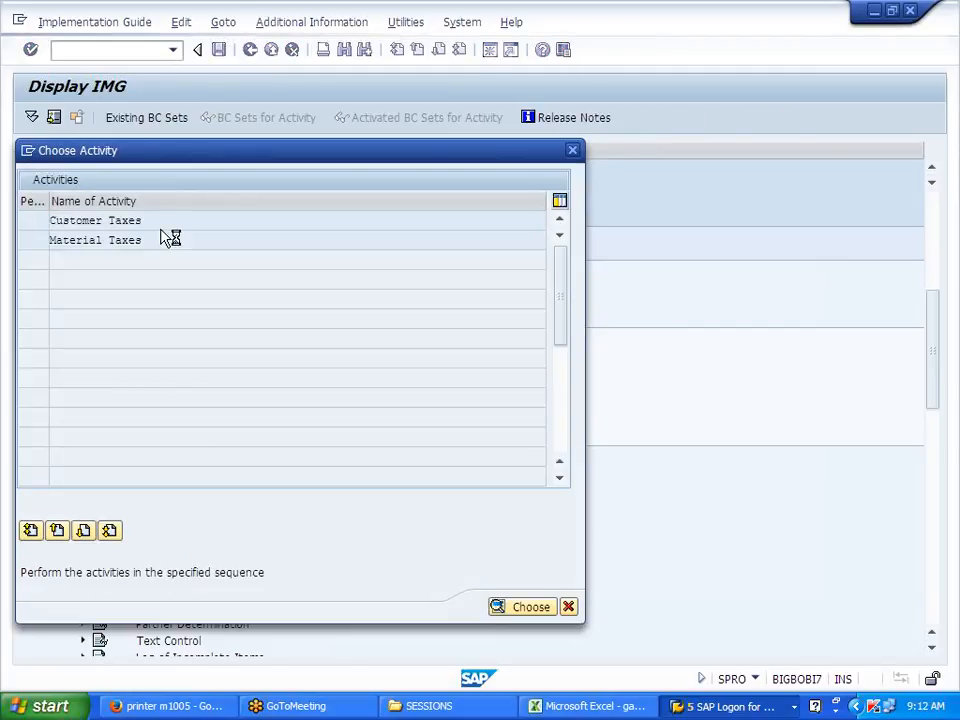
pyautogui.click(217, 546)
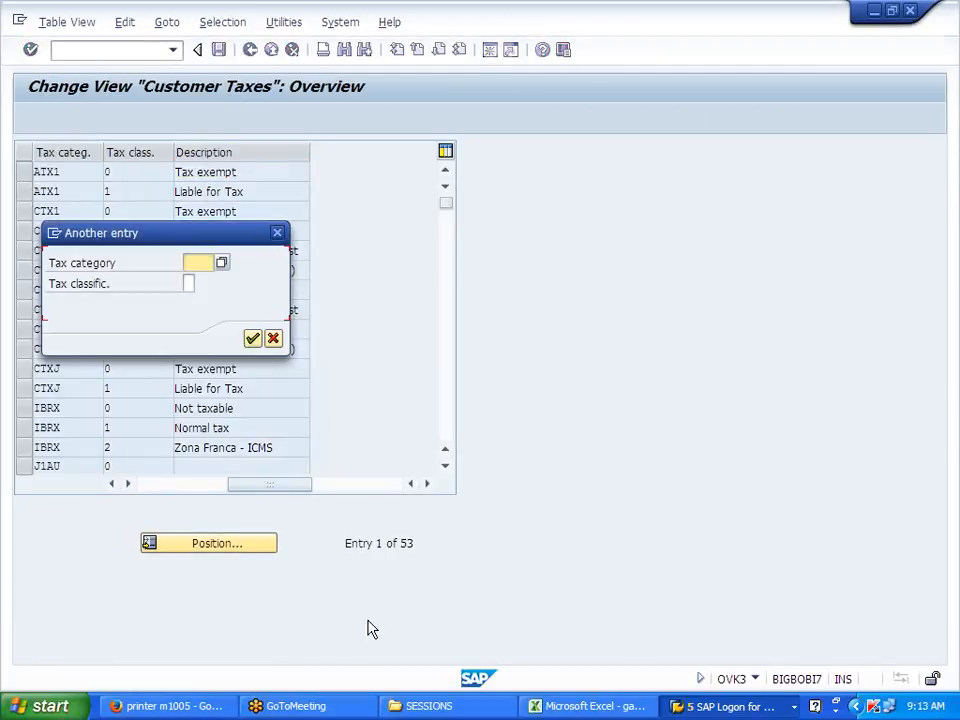
pyautogui.write('J7')
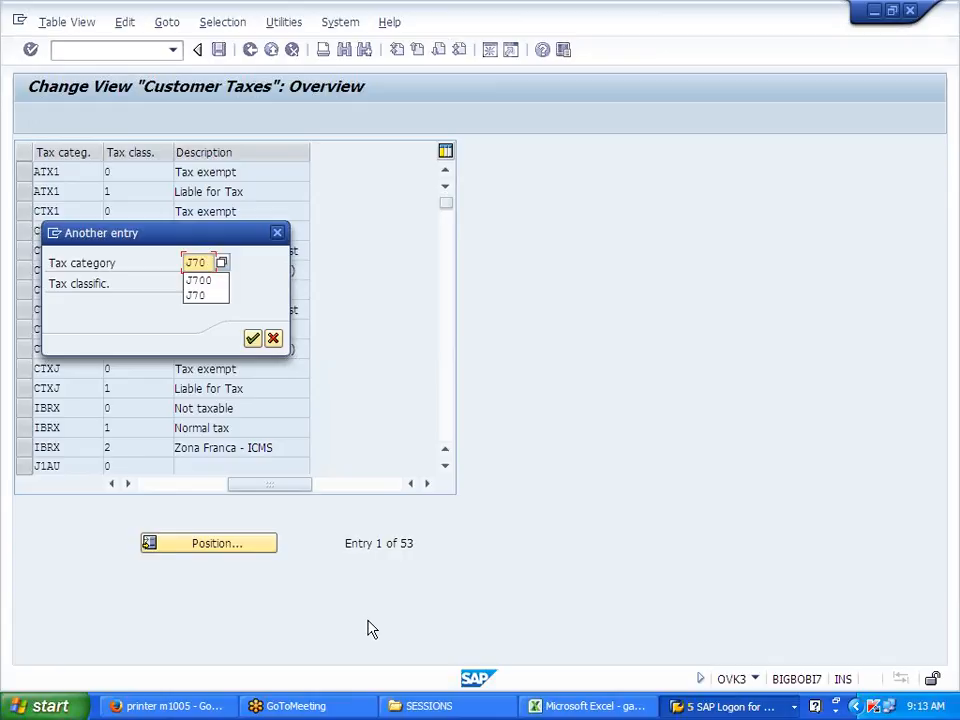
pyautogui.write('0')
pyautogui.press('Return')
pyautogui.press('Return')
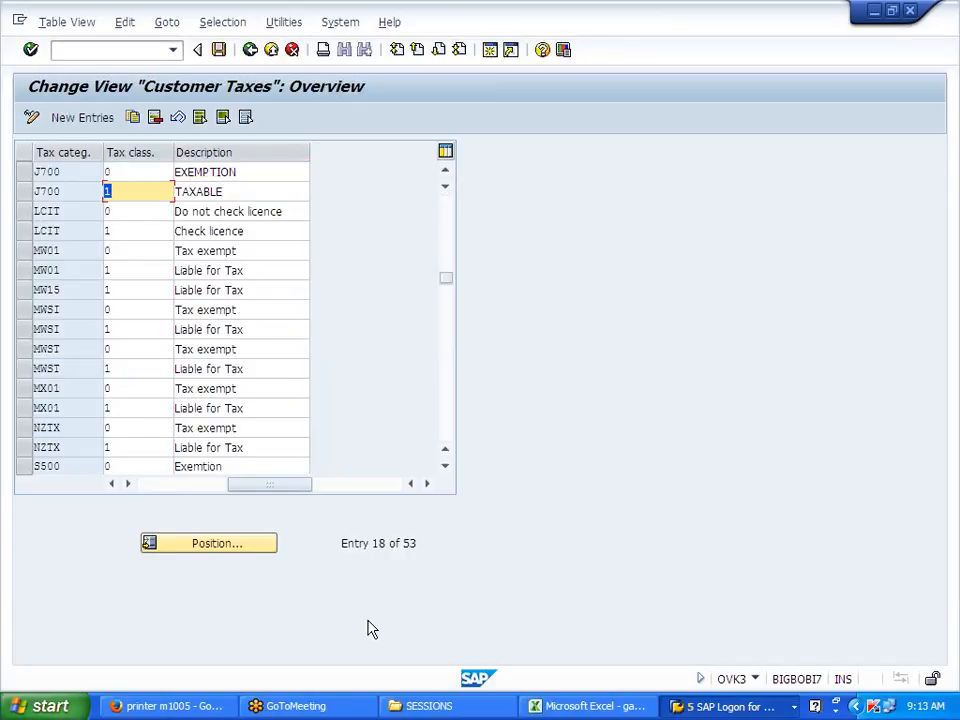
# Step: Copy the J700 EXEMPTION and TAXABLE rows as new J701 entries
pyautogui.click(25, 172)
pyautogui.click(25, 191)
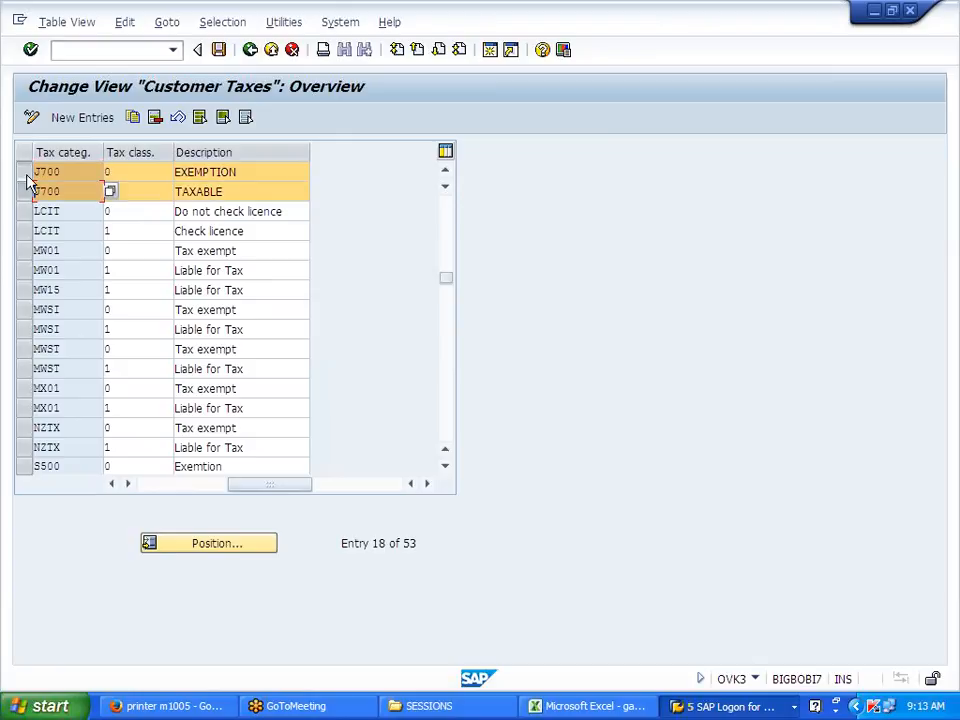
pyautogui.click(133, 119)
pyautogui.press('BackSpace')
pyautogui.press('BackSpace')
pyautogui.write('01')
pyautogui.press('Down')
pyautogui.press('BackSpace')
pyautogui.press('BackSpace')
pyautogui.write('01')
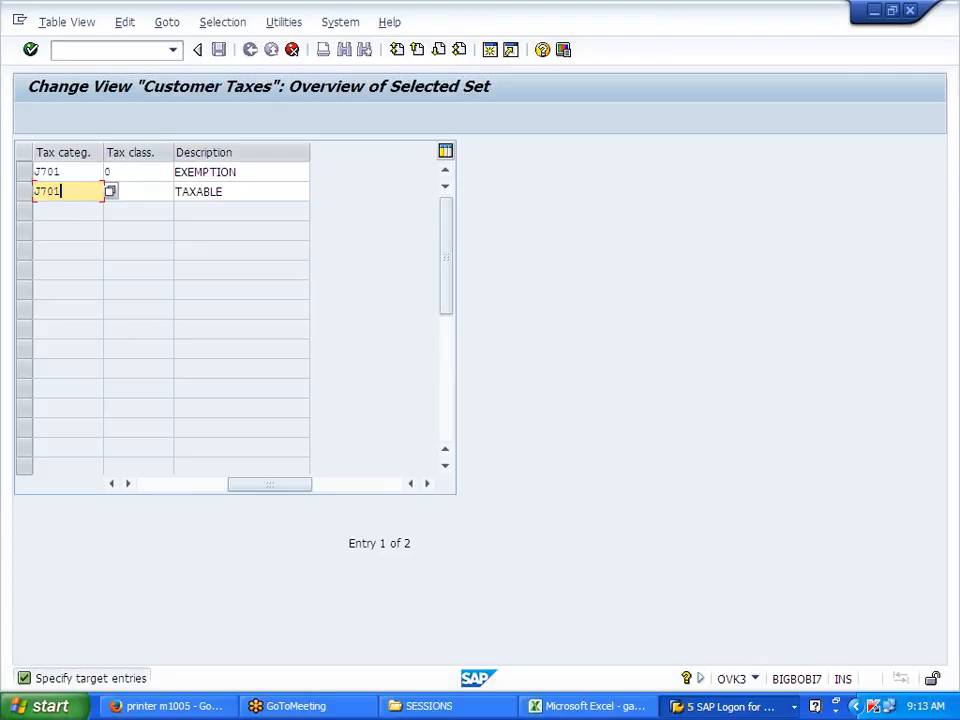
pyautogui.press('Return')
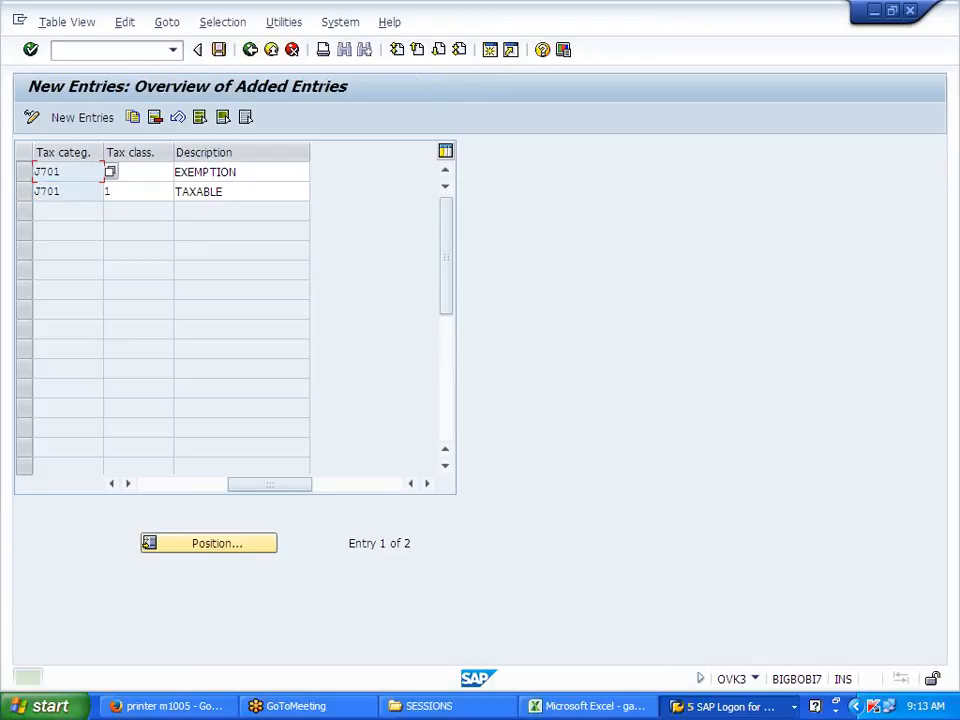
# Step: Save the J701 customer tax entries with the customizing request and return to the activities
pyautogui.click(218, 49)
pyautogui.click(276, 318)
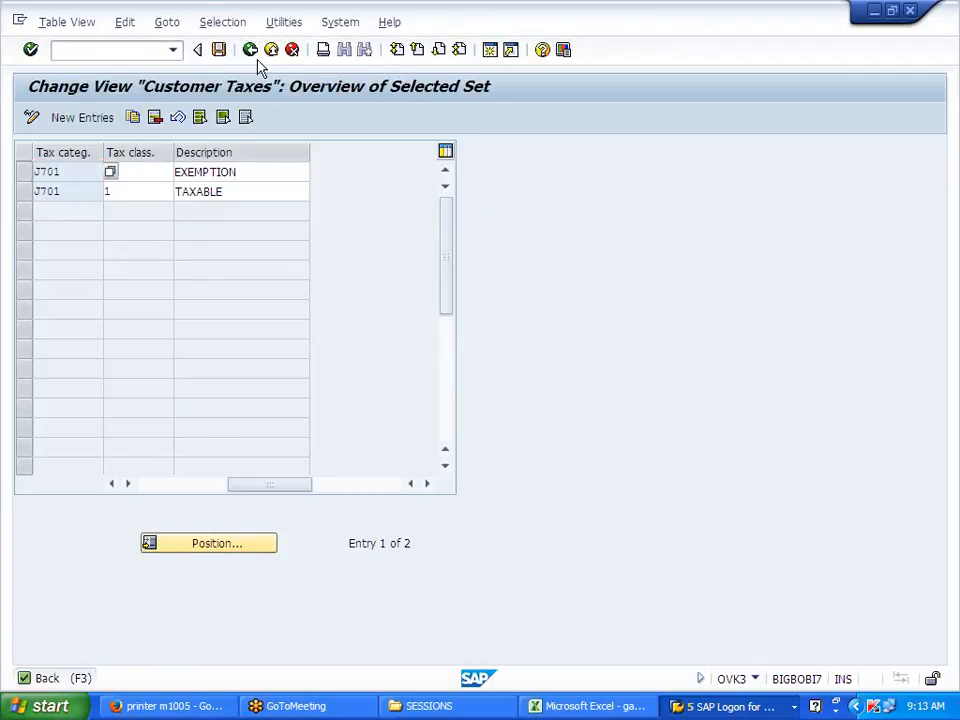
pyautogui.click(251, 50)
pyautogui.click(255, 54)
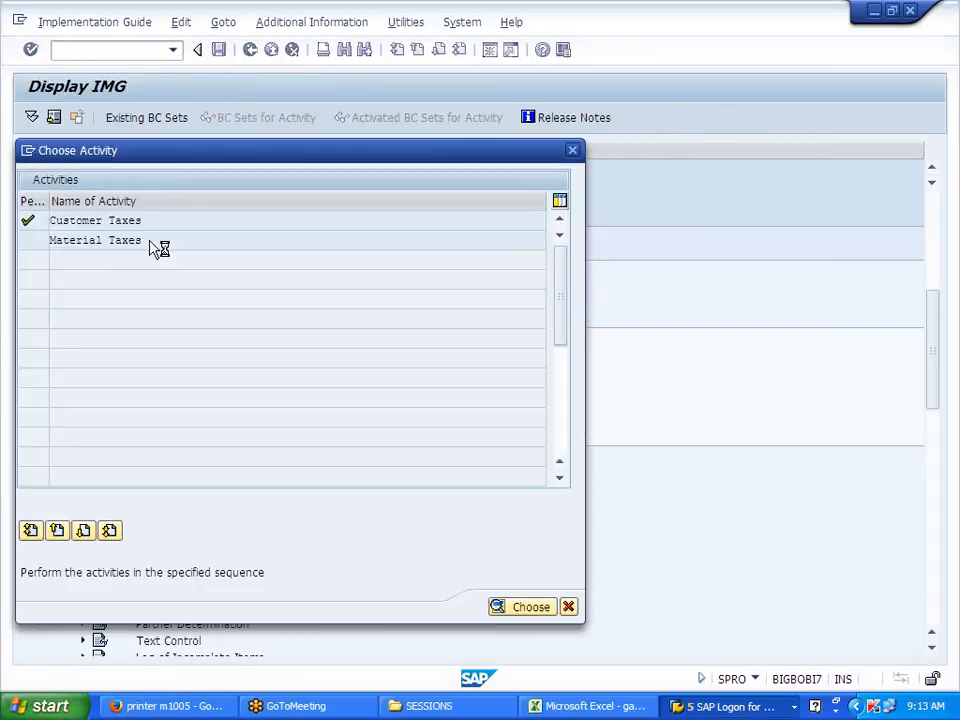
# Step: In the Material Taxes table, position to J700 and copy both of its rows as new entries
pyautogui.doubleClick(150, 242)
pyautogui.click(217, 545)
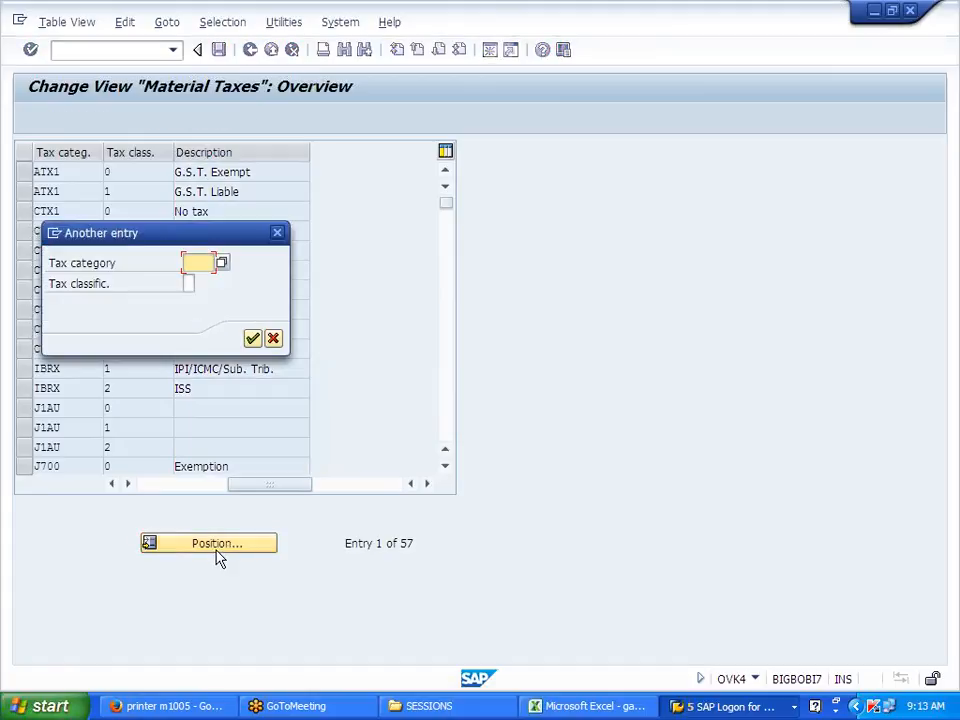
pyautogui.write('J700')
pyautogui.press('Return')
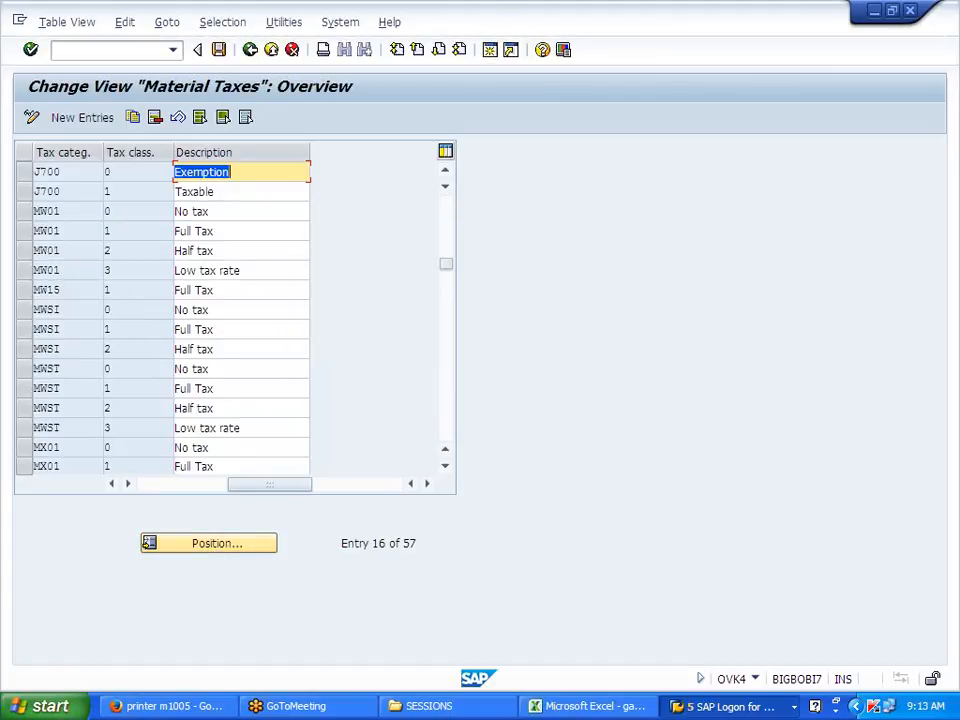
pyautogui.moveTo(26, 175); pyautogui.dragTo(26, 191)
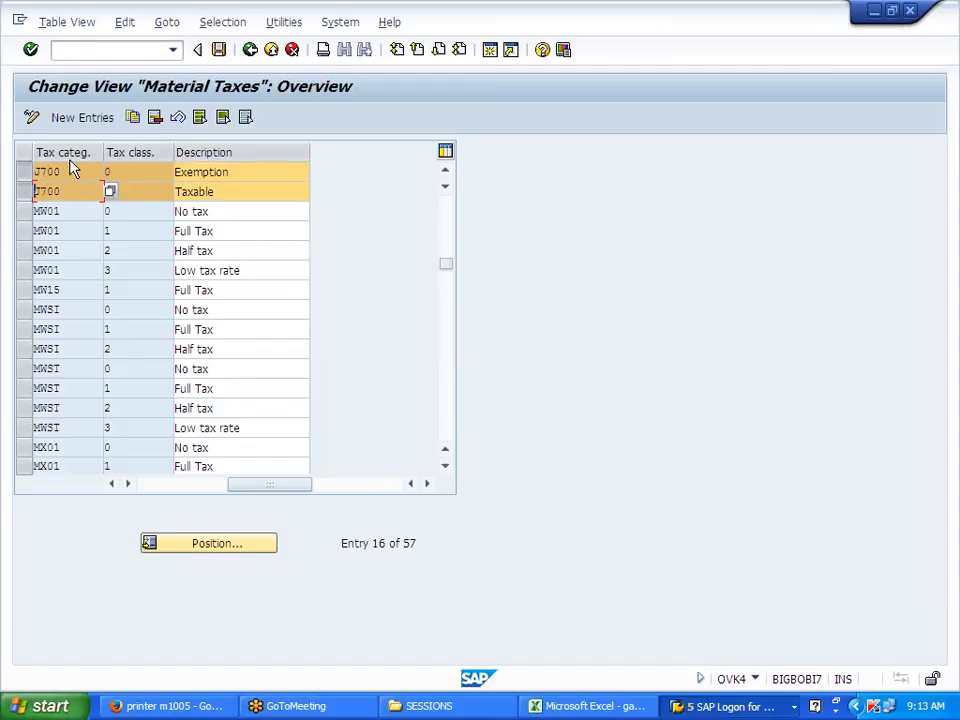
pyautogui.click(133, 118)
# Step: Change both copies' tax category to J701 for classes 0 Exemption and 1 Taxable
pyautogui.press('BackSpace')
pyautogui.write('1')
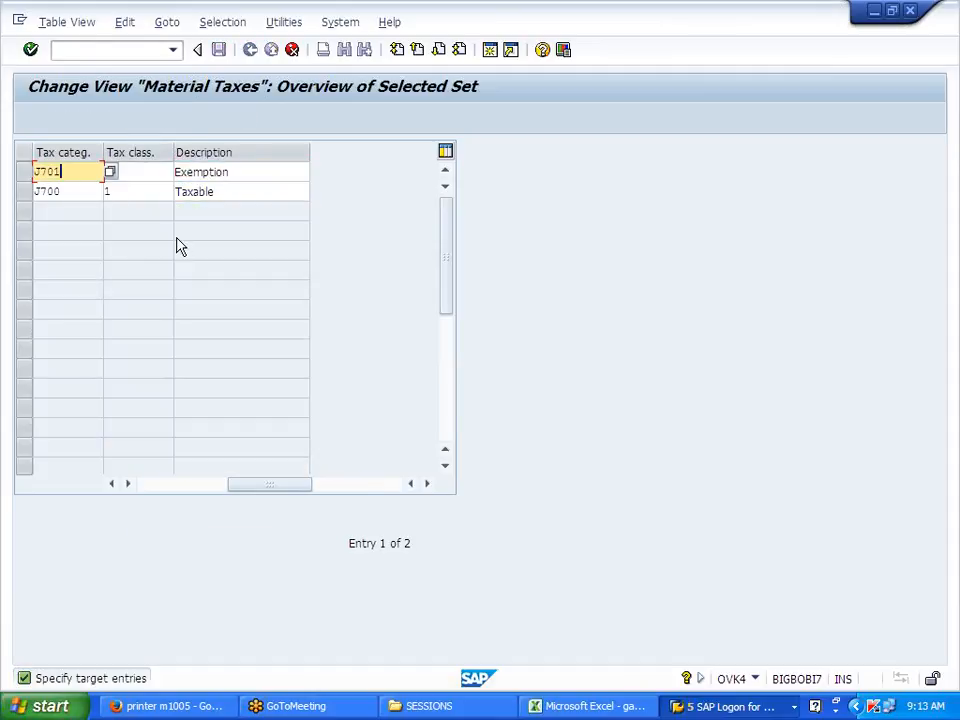
pyautogui.press('Down')
pyautogui.press('BackSpace')
pyautogui.write('1')
pyautogui.press('Return')
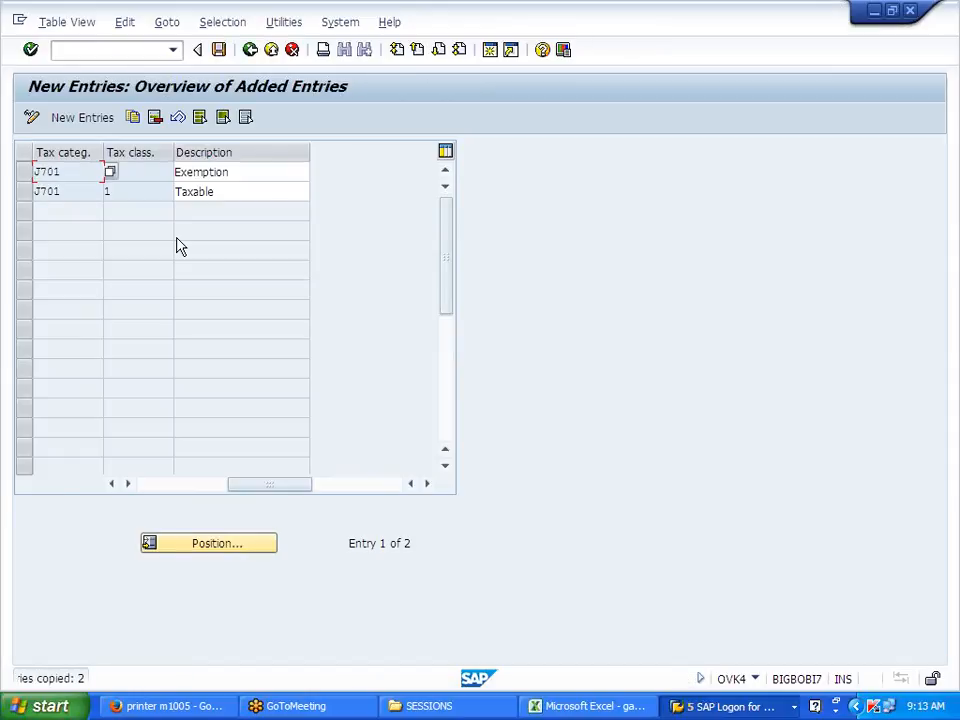
# Step: Save the J701 material tax entries to the customizing request and return to the Taxes tree
pyautogui.click(218, 49)
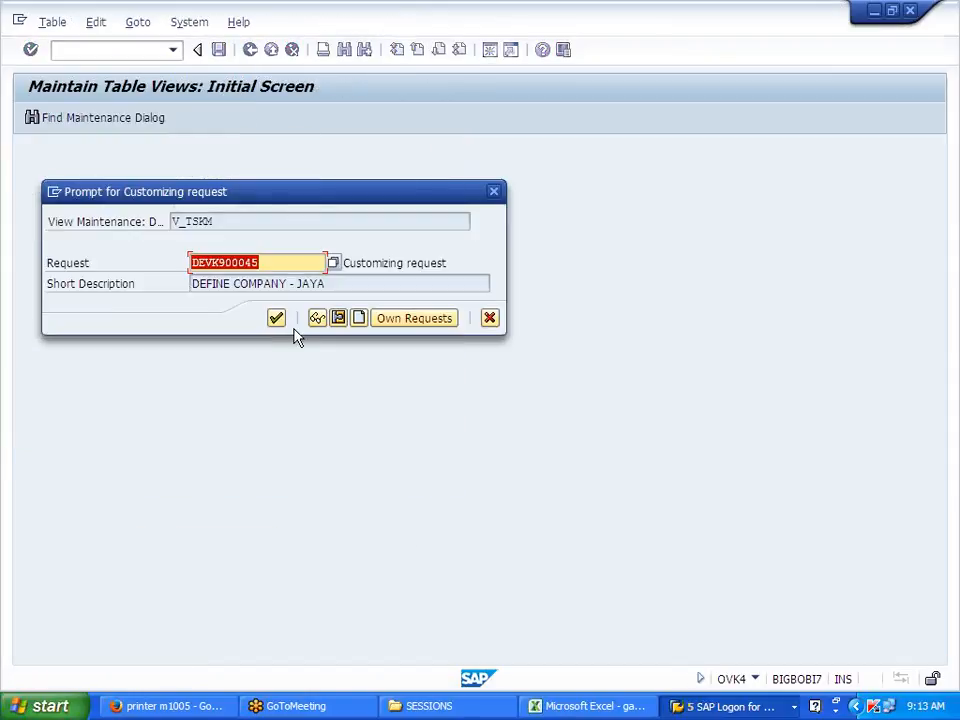
pyautogui.click(276, 318)
pyautogui.click(250, 52)
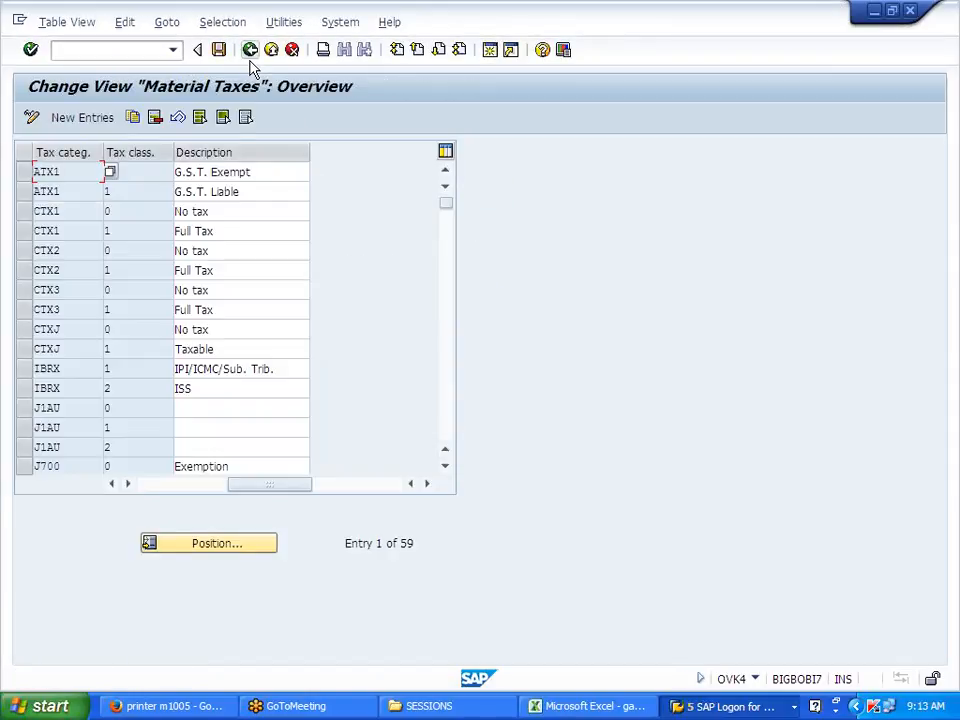
pyautogui.click(251, 52)
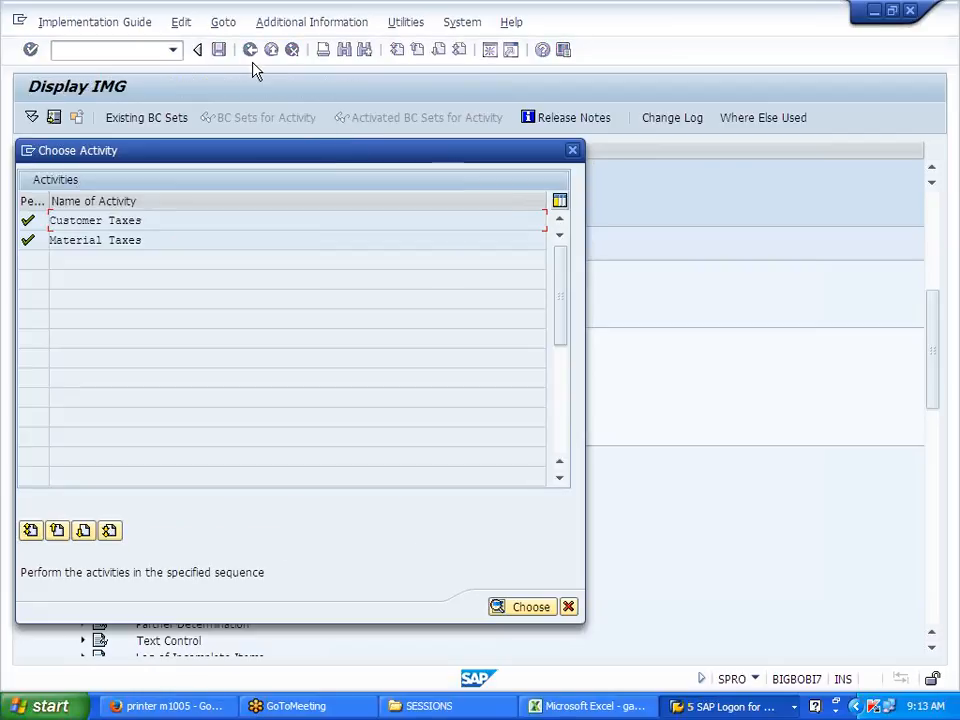
pyautogui.click(573, 151)
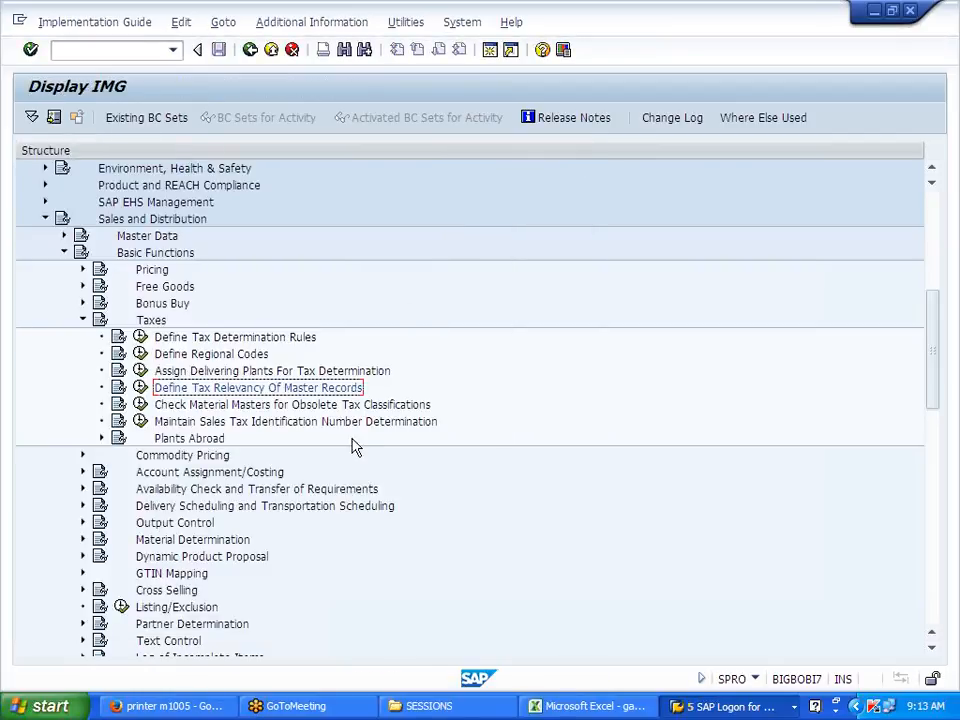
# Step: Switch to the SAP Easy Access window and run /NMM02 to change material J700FG
pyautogui.click(730, 706)
pyautogui.click(729, 631)
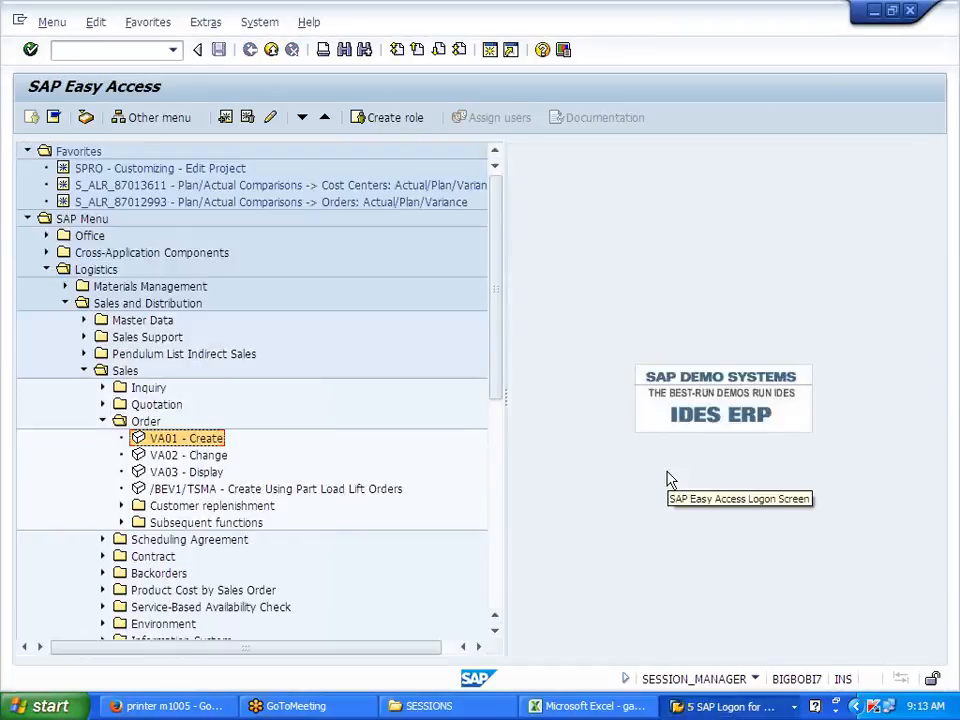
pyautogui.click(110, 50)
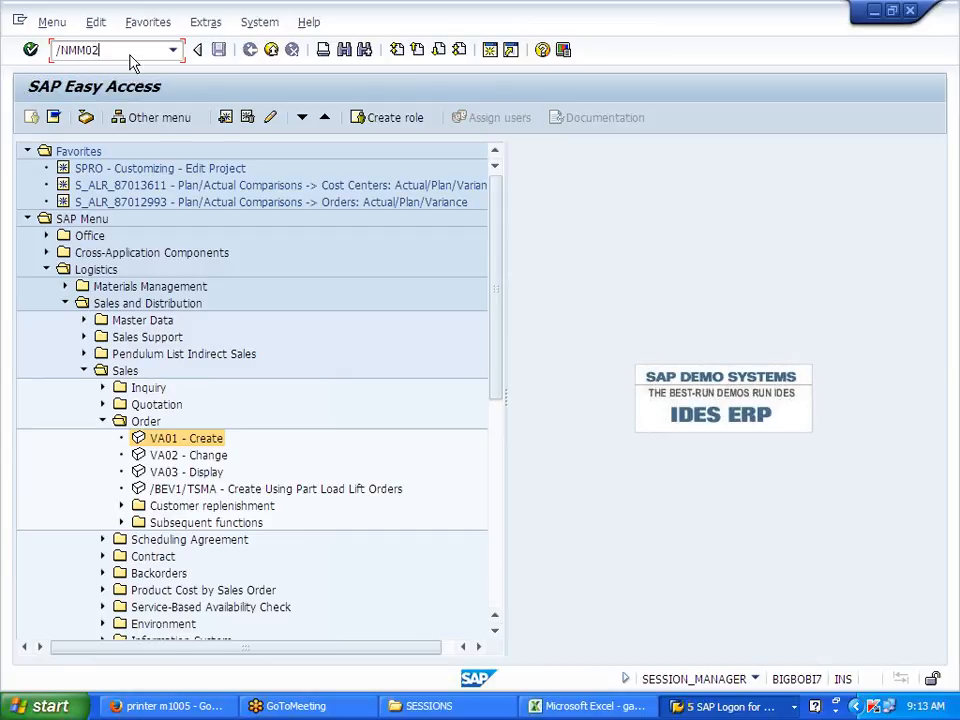
pyautogui.press('Return')
pyautogui.press('Return')
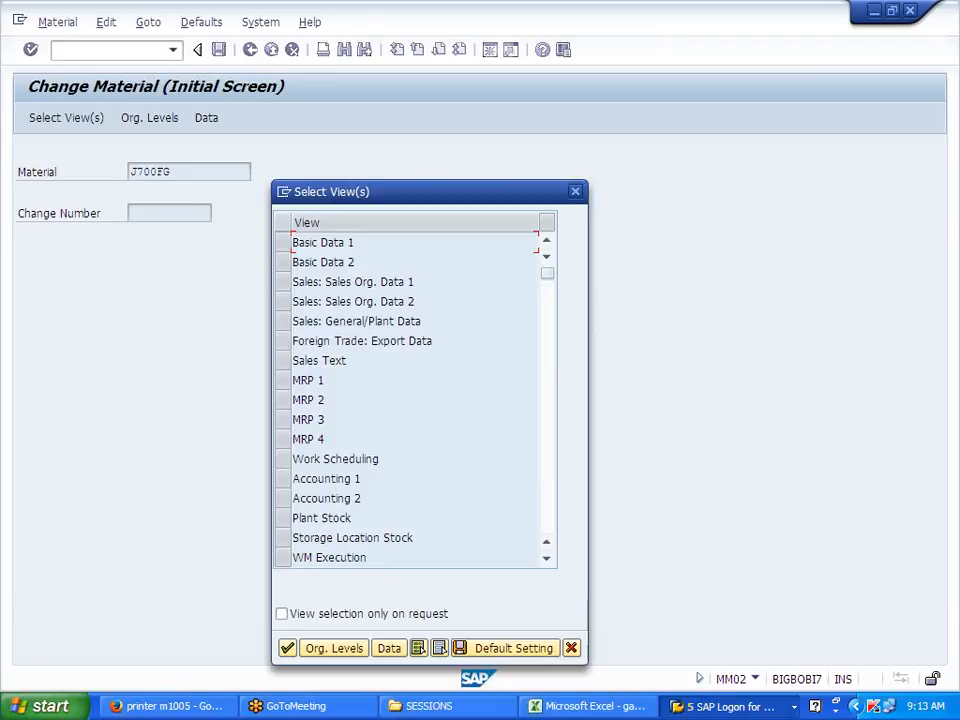
# Step: Dismiss the J700FG view selection and switch to the Display IMG window
pyautogui.click(576, 191)
pyautogui.click(725, 706)
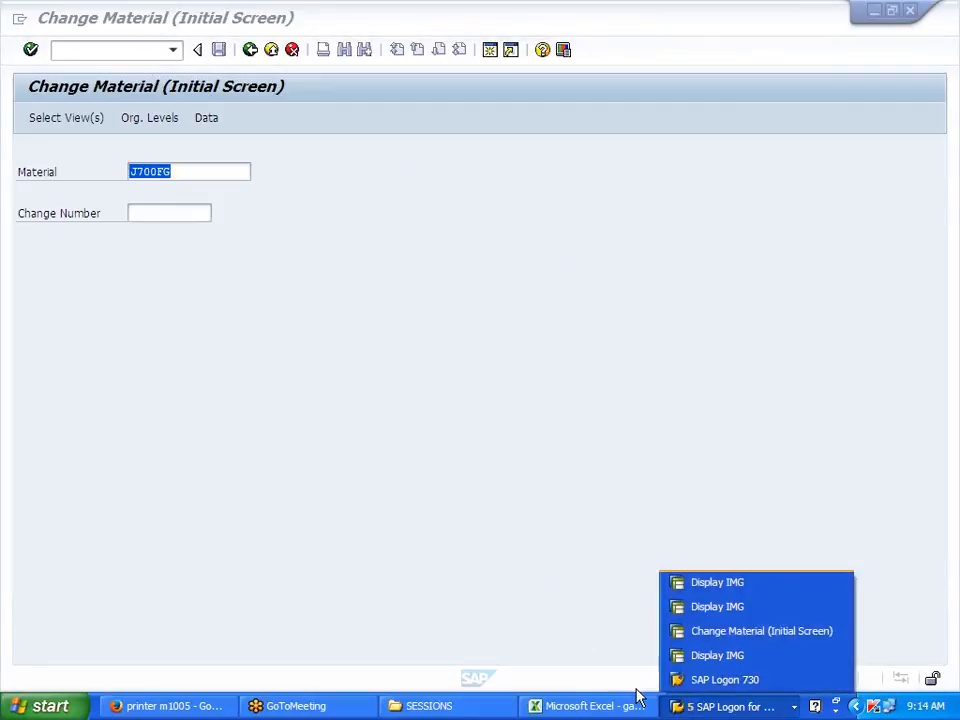
pyautogui.click(751, 612)
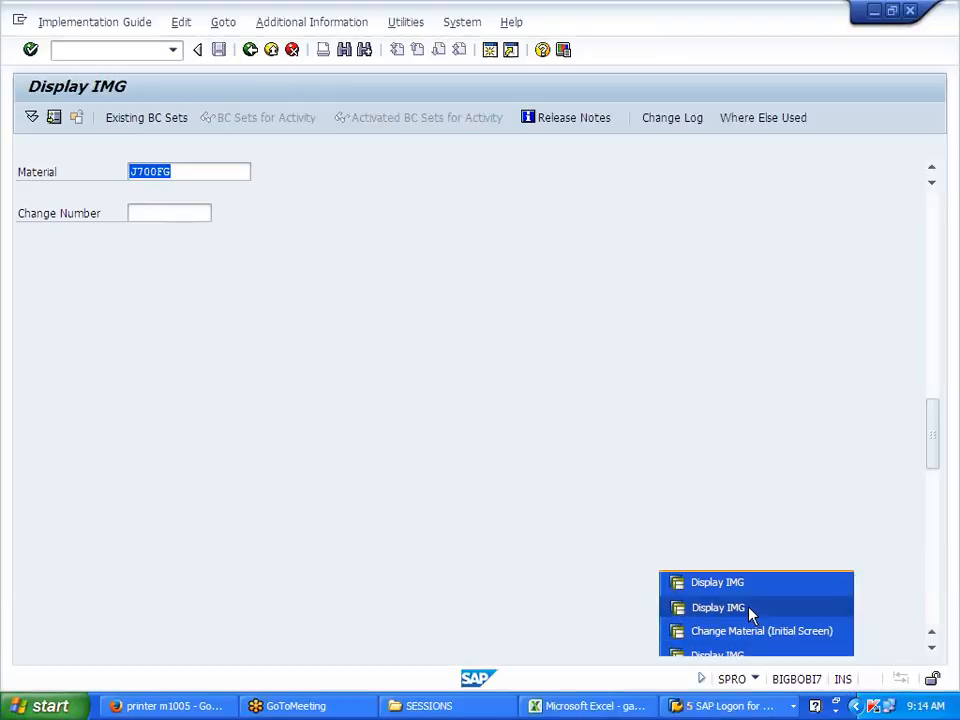
pyautogui.click(751, 612)
# Step: Expand Pricing > Pricing Control and run the Define Condition Types activity
pyautogui.scroll(5, 283, 495)
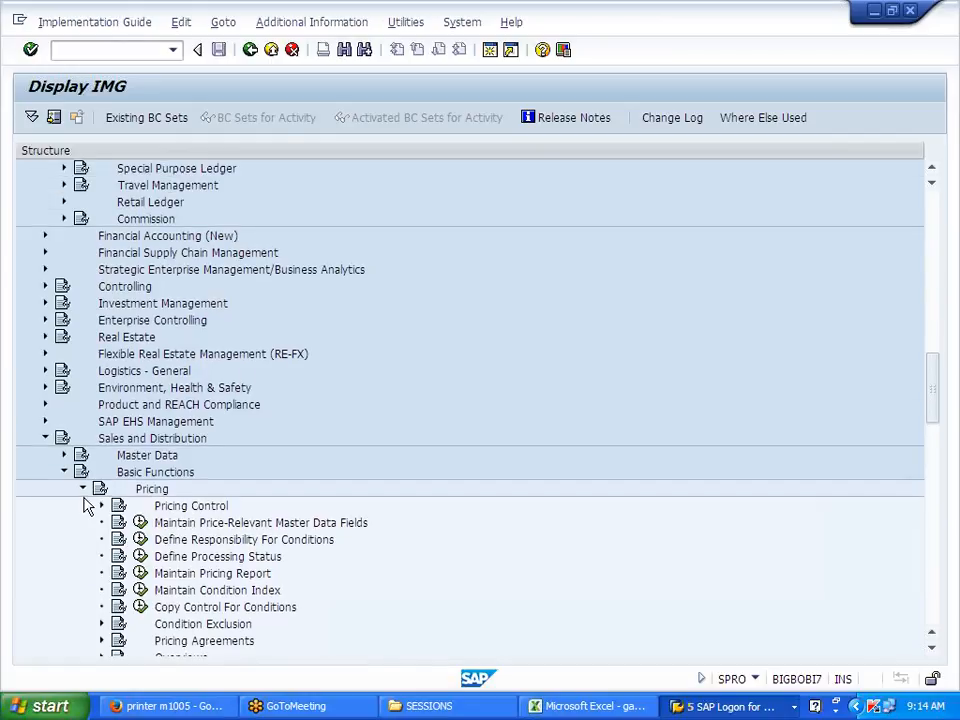
pyautogui.click(83, 489)
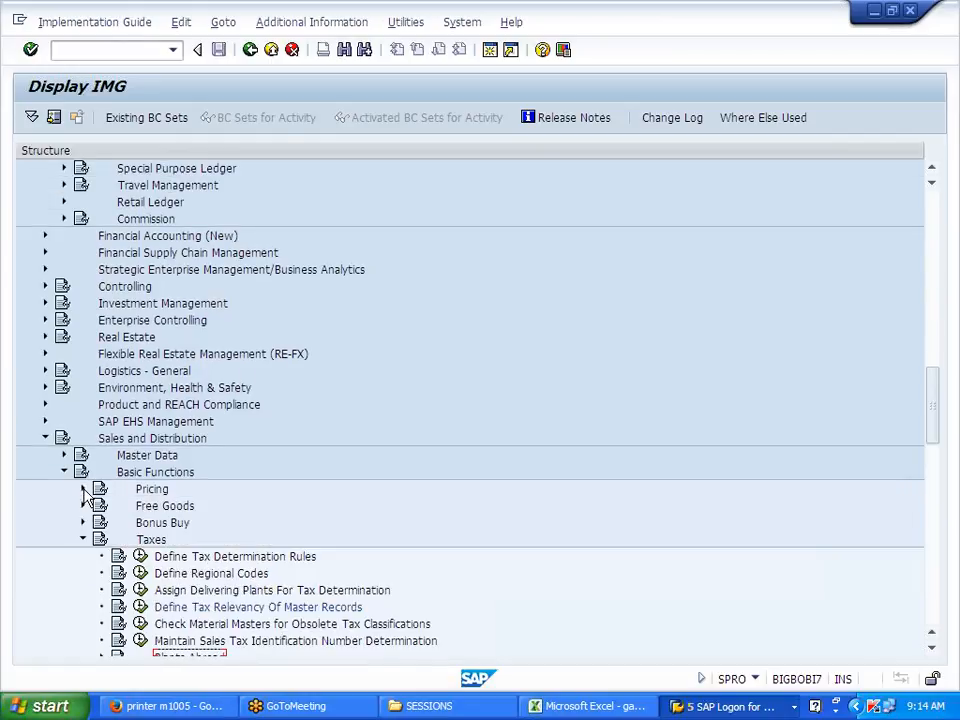
pyautogui.click(83, 489)
pyautogui.click(101, 438)
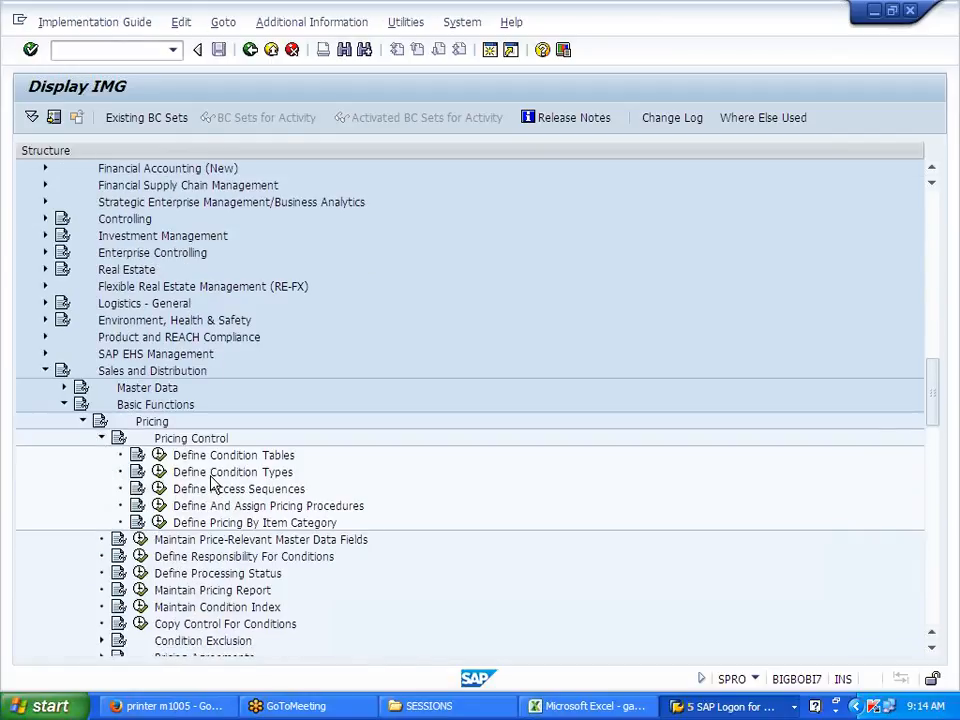
pyautogui.click(158, 471)
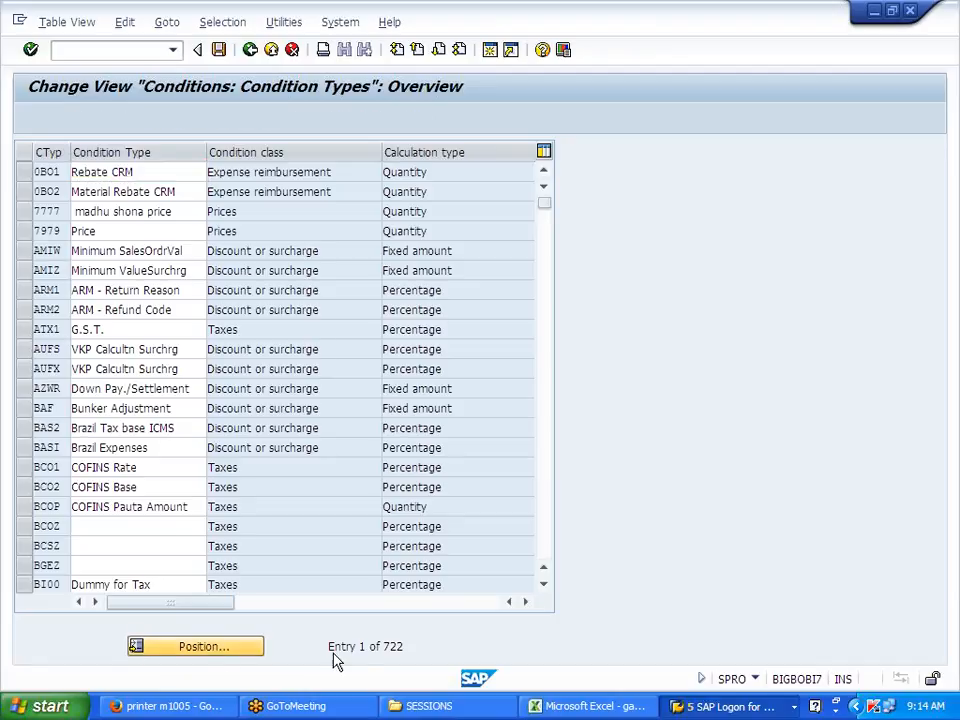
# Step: Jump to MWST Output Tax and check its condition category options (D, Tax)
pyautogui.write('MWST')
pyautogui.press('Return')
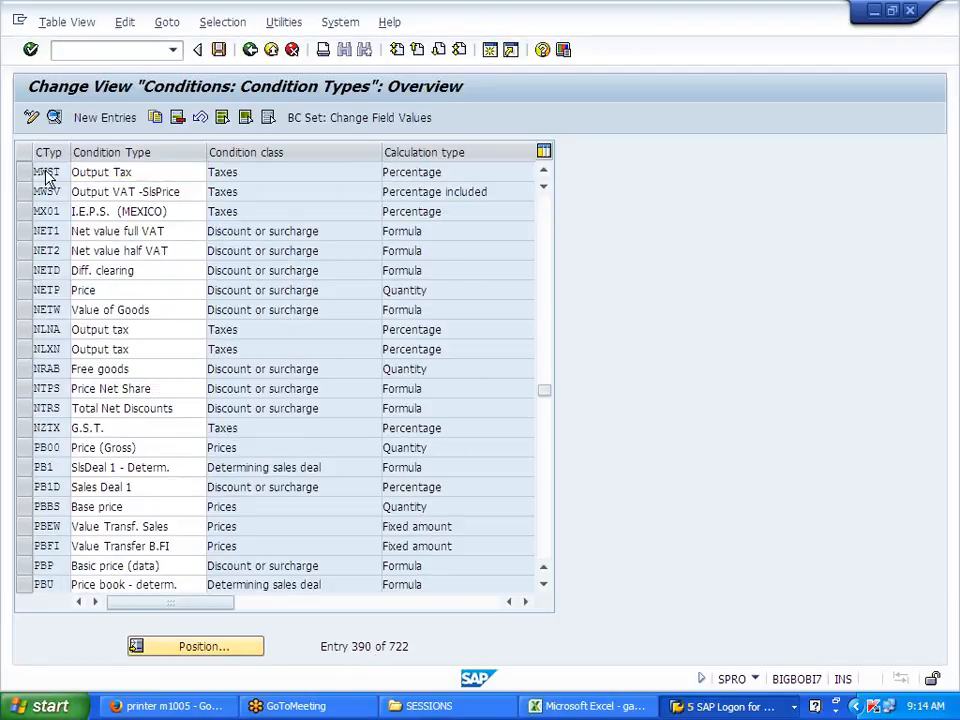
pyautogui.doubleClick(20, 174)
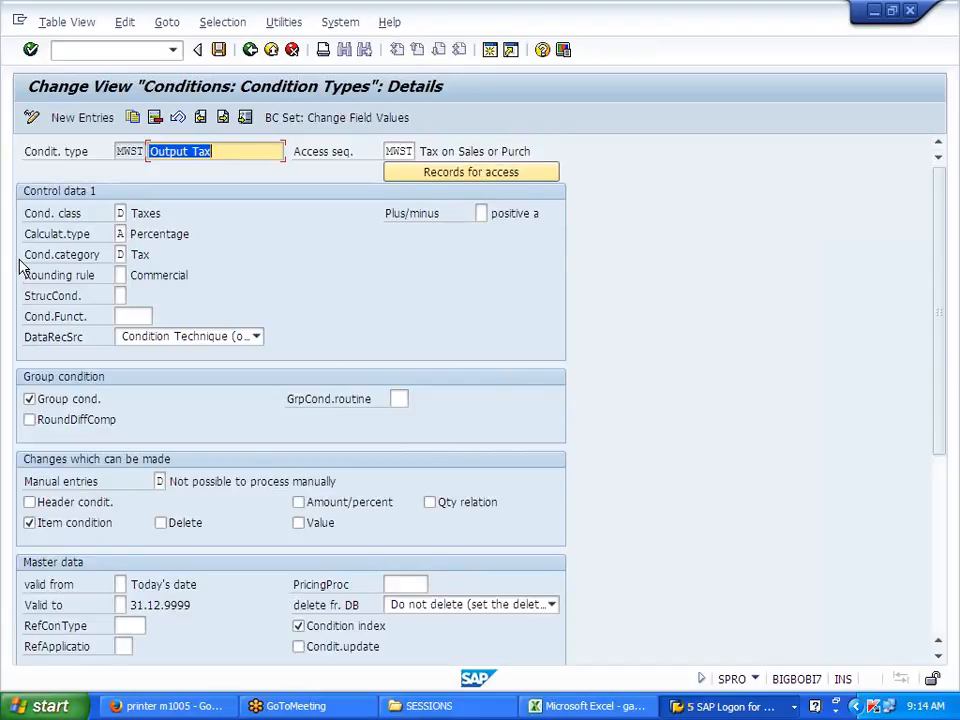
pyautogui.moveTo(25, 254); pyautogui.dragTo(100, 254)
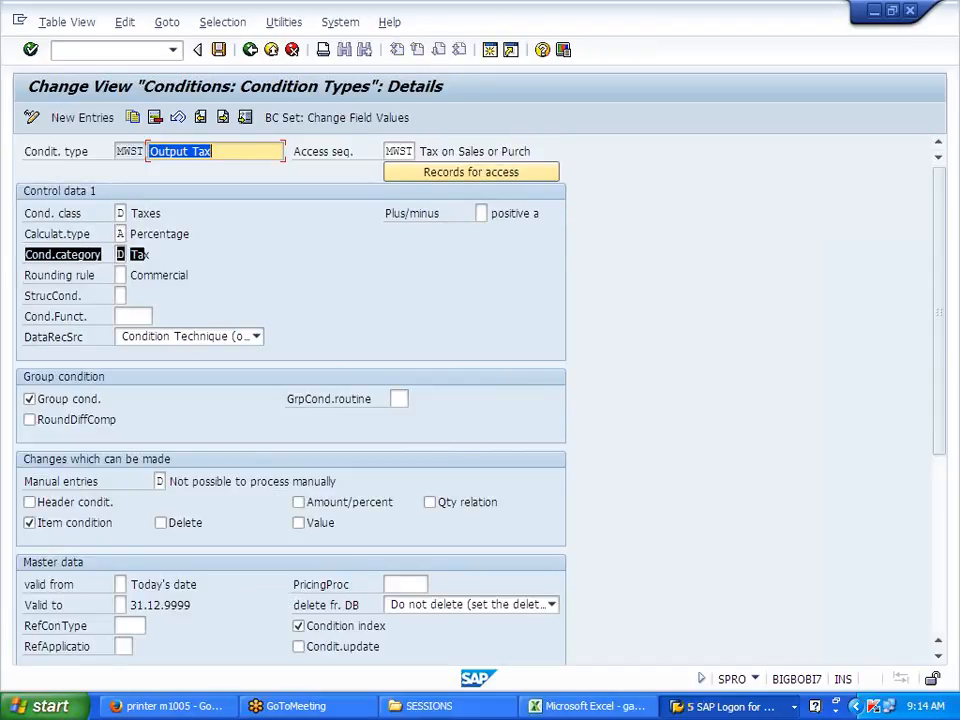
pyautogui.click(121, 254)
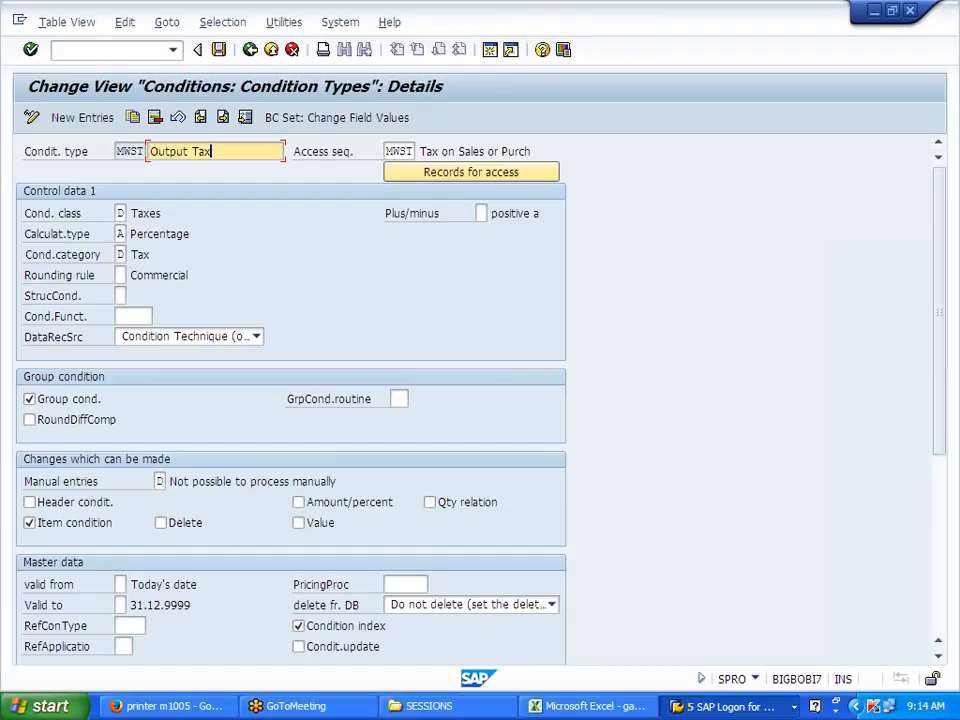
pyautogui.click(134, 255)
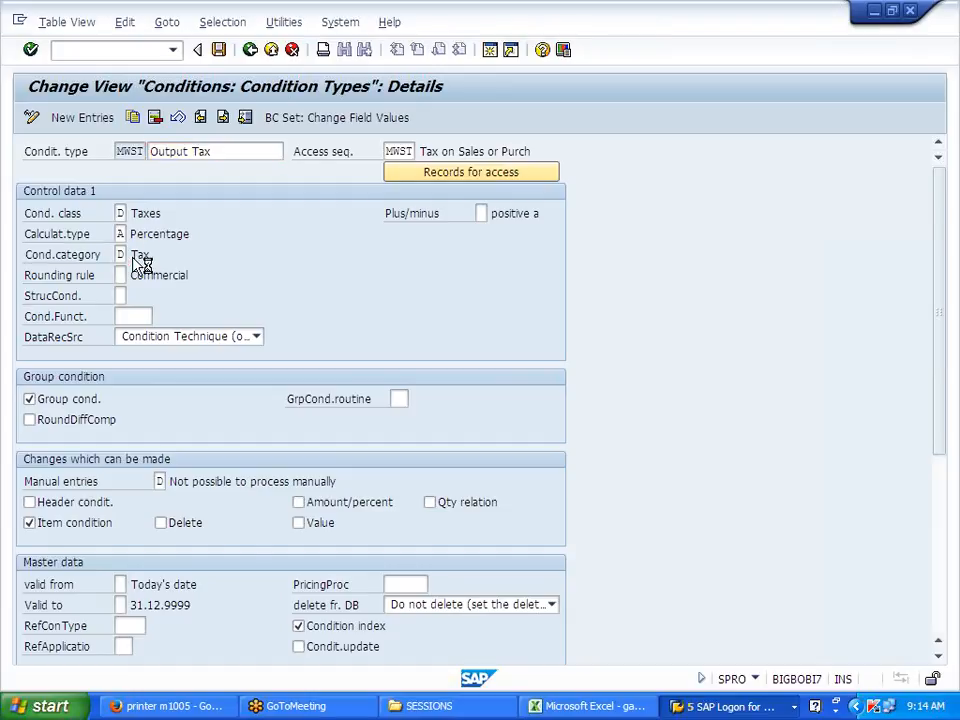
pyautogui.click(434, 145)
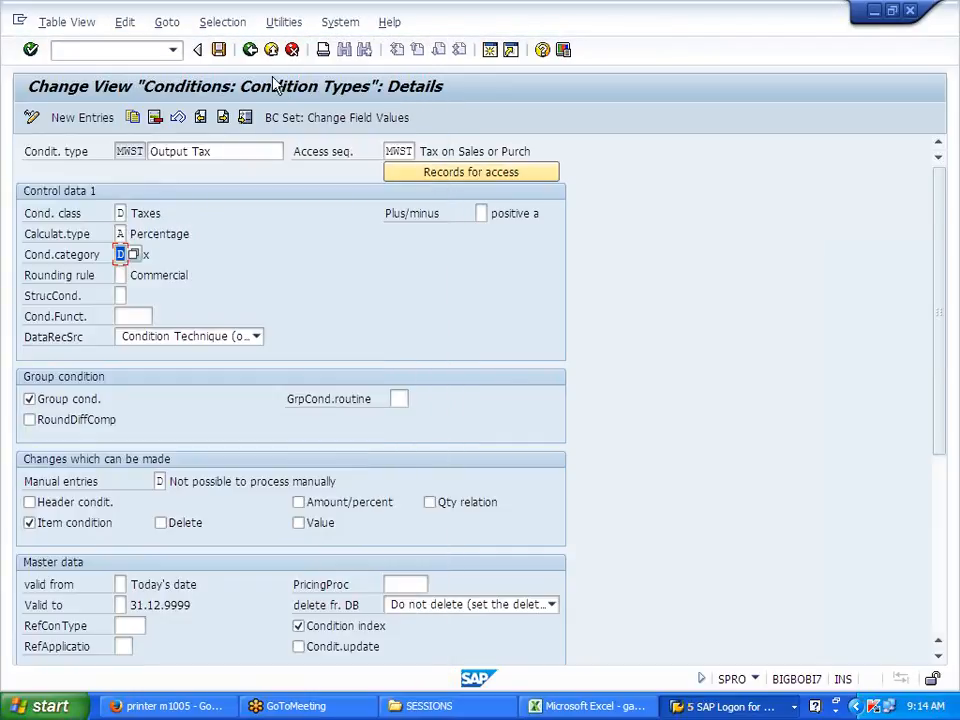
# Step: Return to the IMG tree and close the activity chooser
pyautogui.click(250, 52)
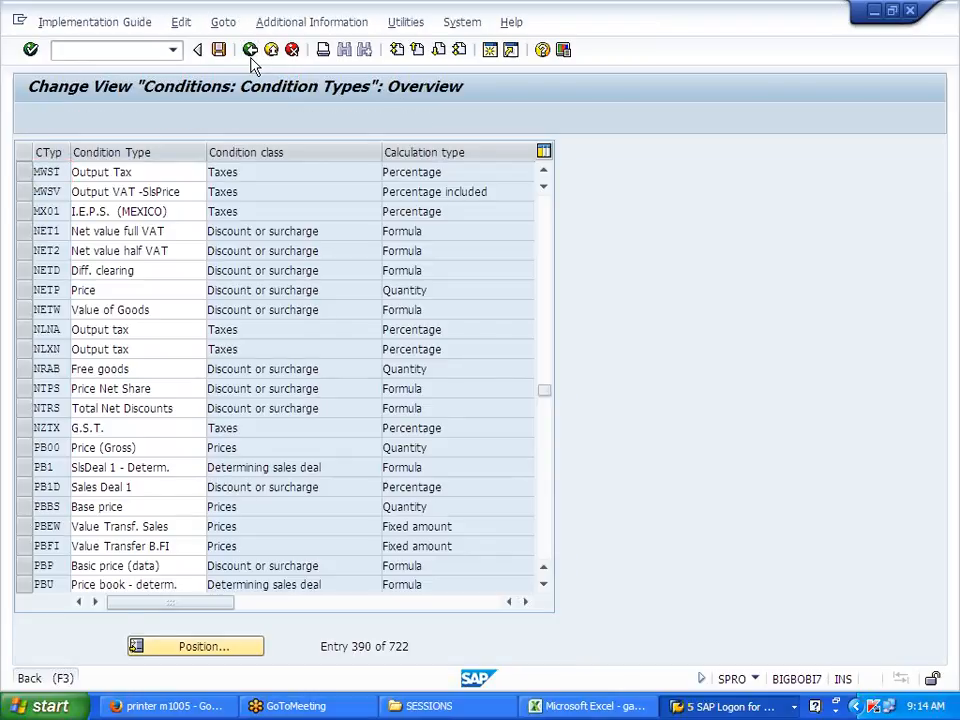
pyautogui.click(251, 55)
pyautogui.click(573, 151)
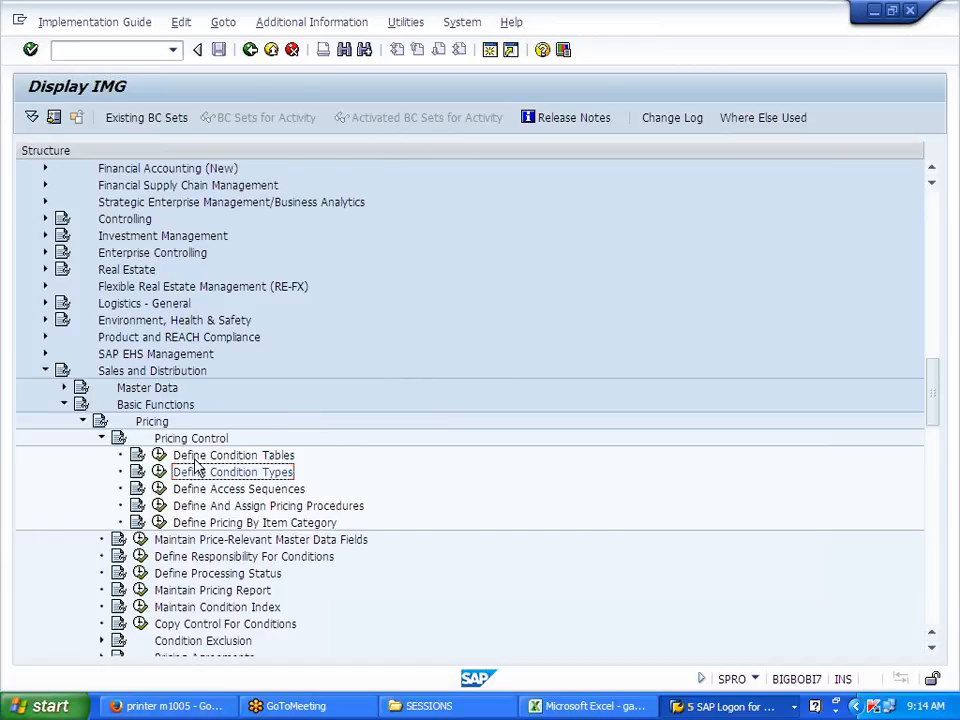
# Step: Reopen Maintain Condition Types and scroll through the condition types list
pyautogui.click(159, 472)
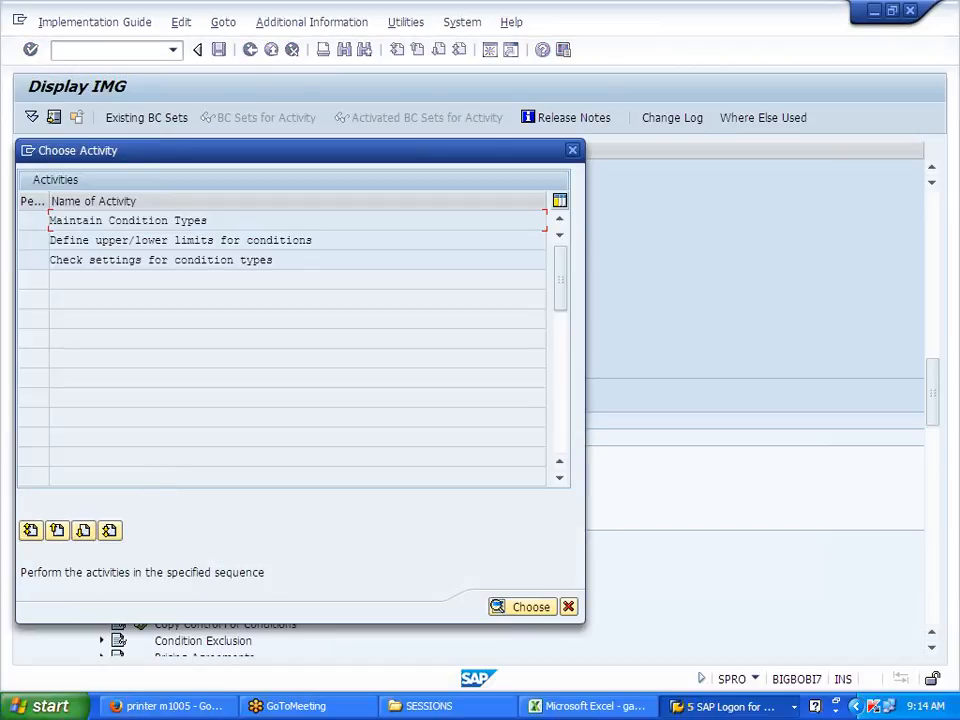
pyautogui.doubleClick(199, 224)
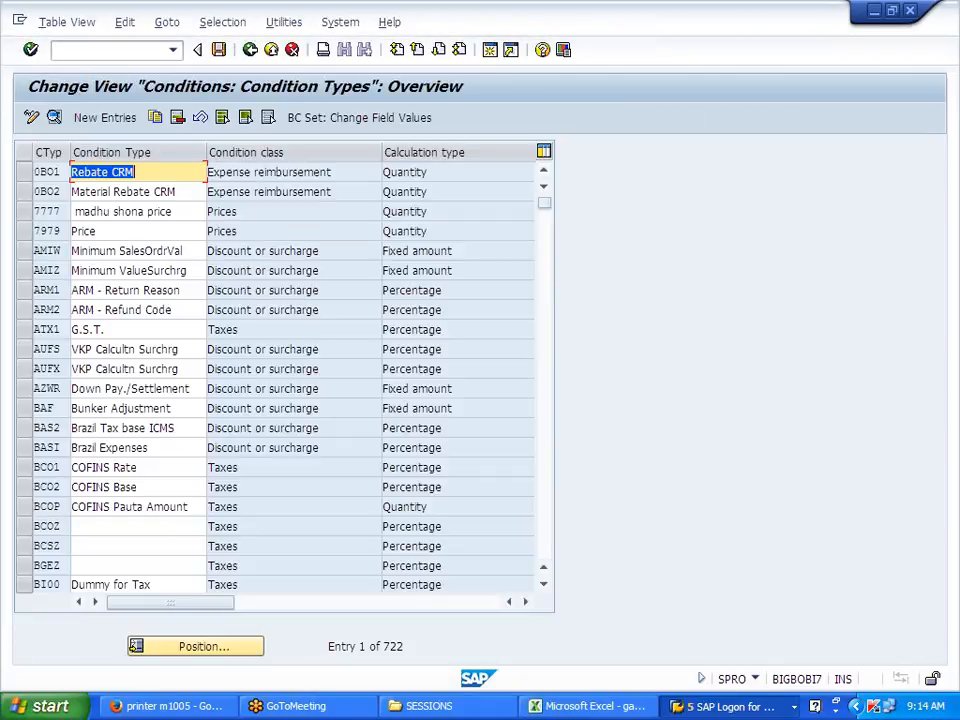
pyautogui.scroll(-2, 160, 377)
pyautogui.scroll(-3, 156, 377)
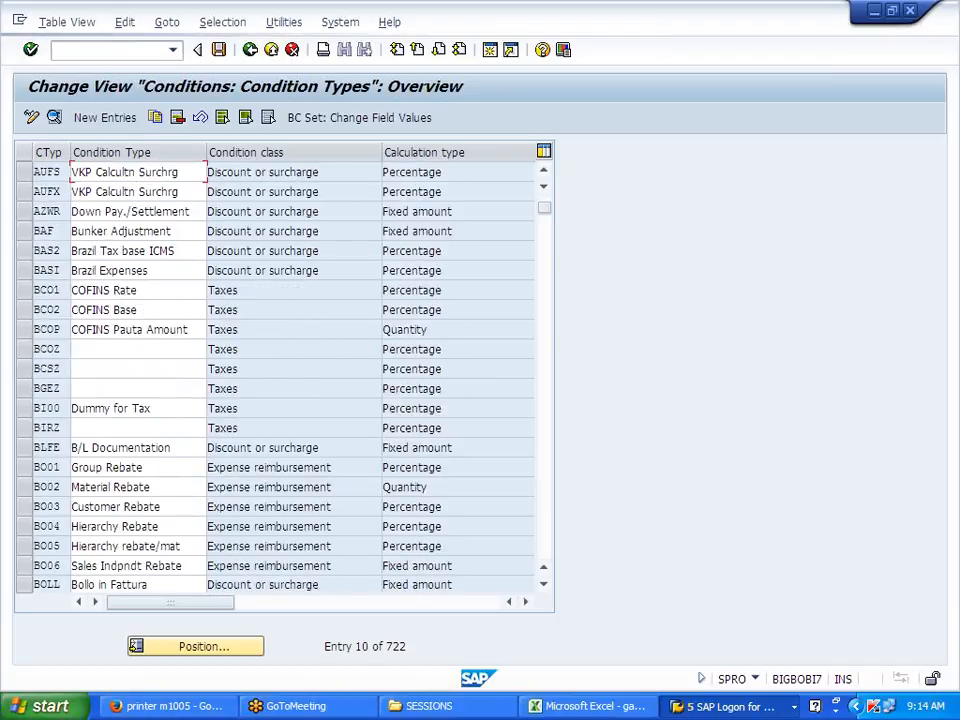
pyautogui.scroll(-5, 156, 377)
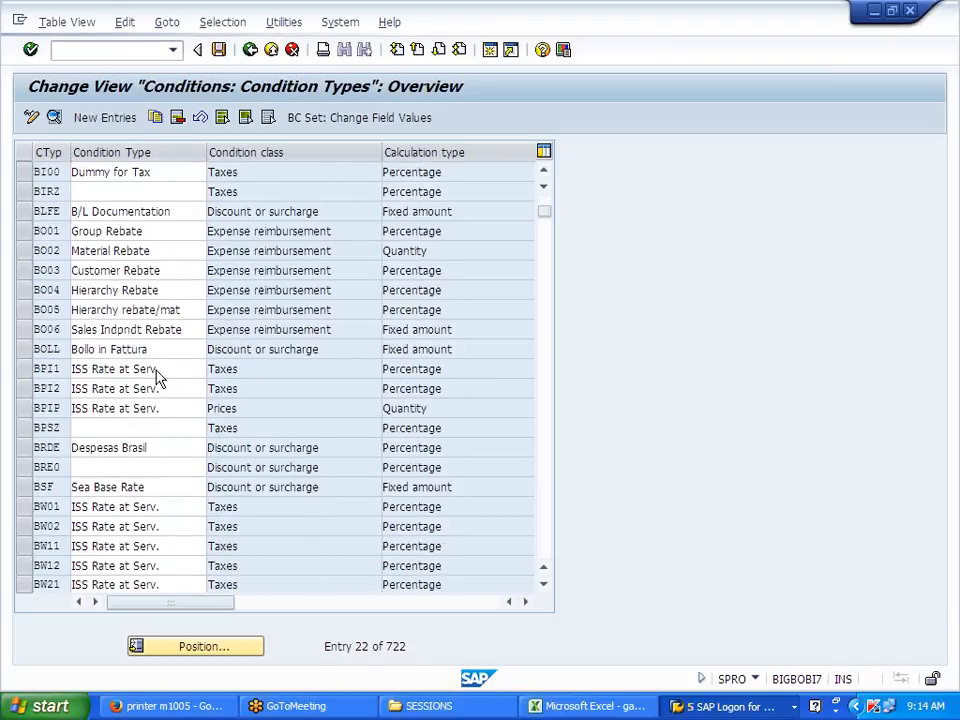
pyautogui.scroll(-4, 156, 377)
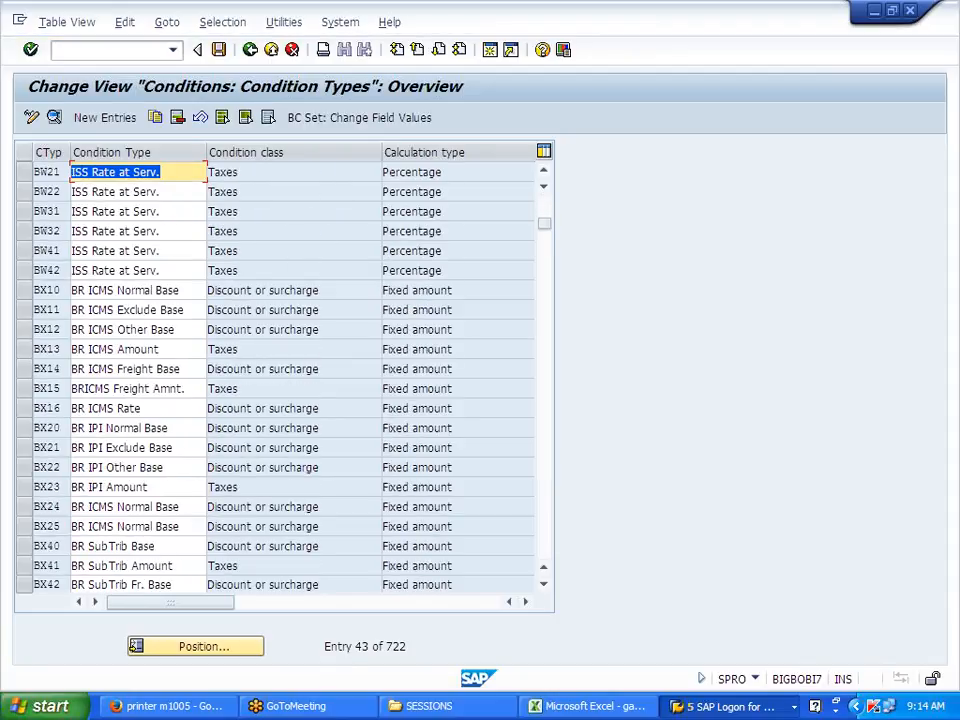
pyautogui.scroll(-3, 120, 284)
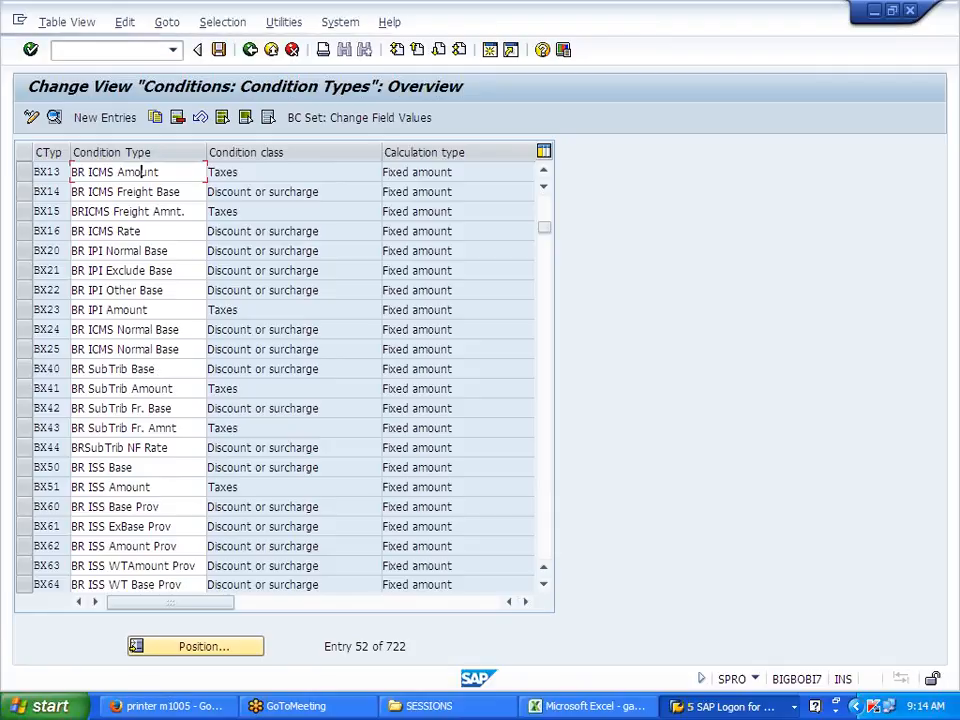
pyautogui.scroll(-3, 156, 377)
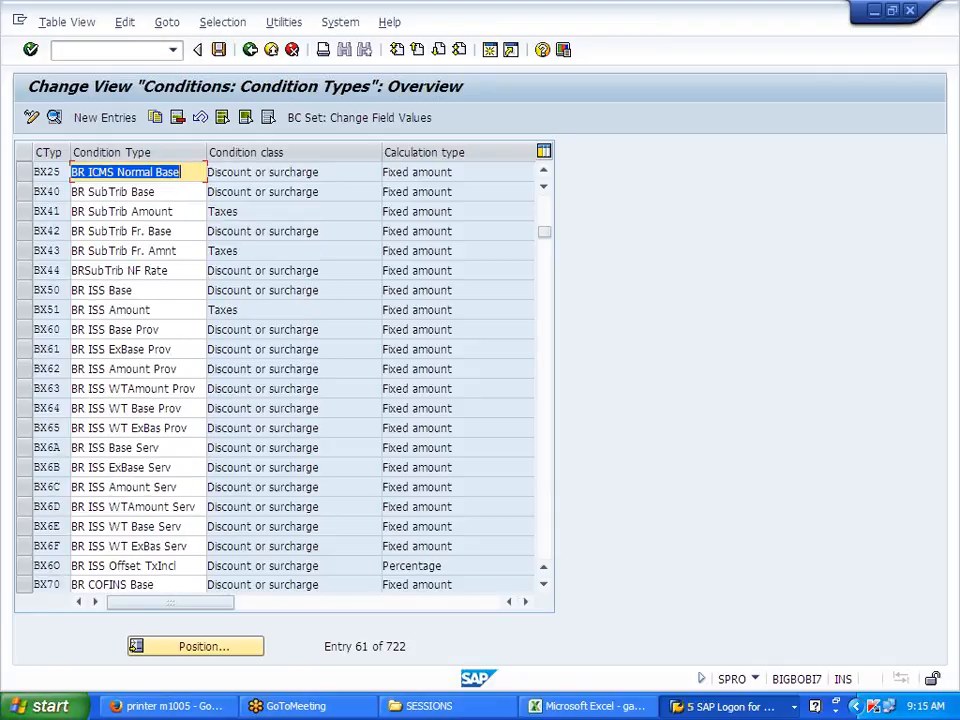
pyautogui.scroll(-1, 156, 377)
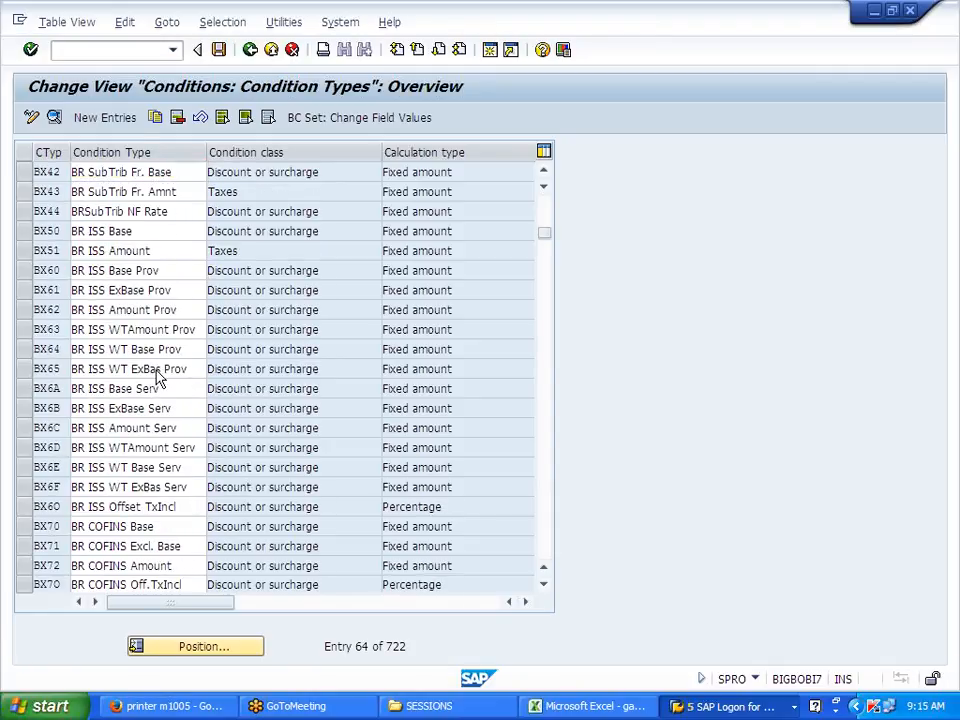
pyautogui.scroll(-2, 156, 377)
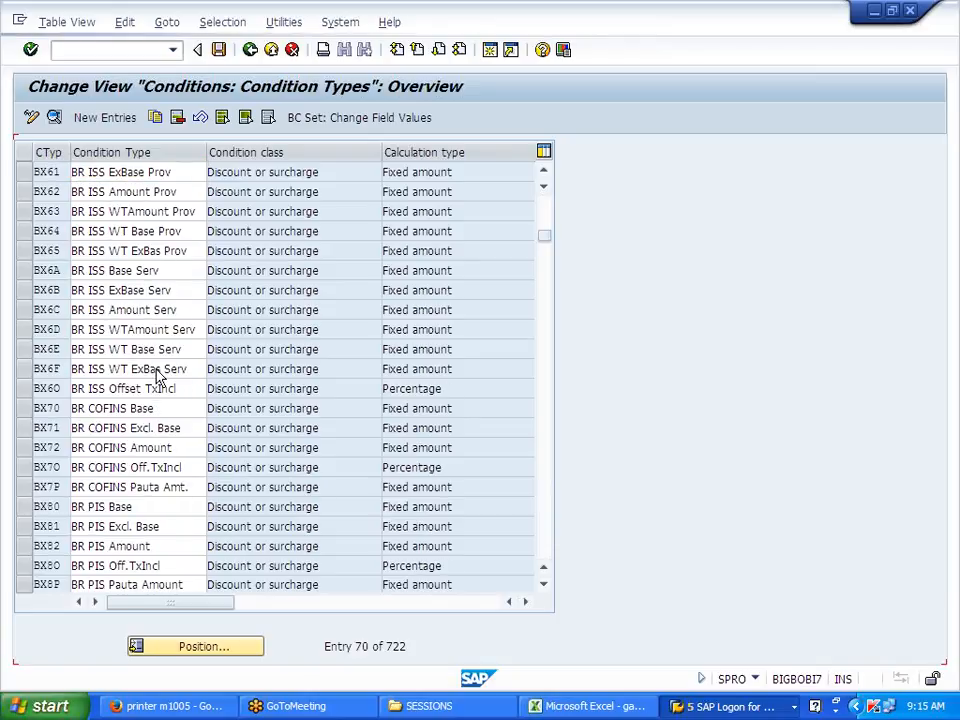
pyautogui.scroll(-5, 156, 377)
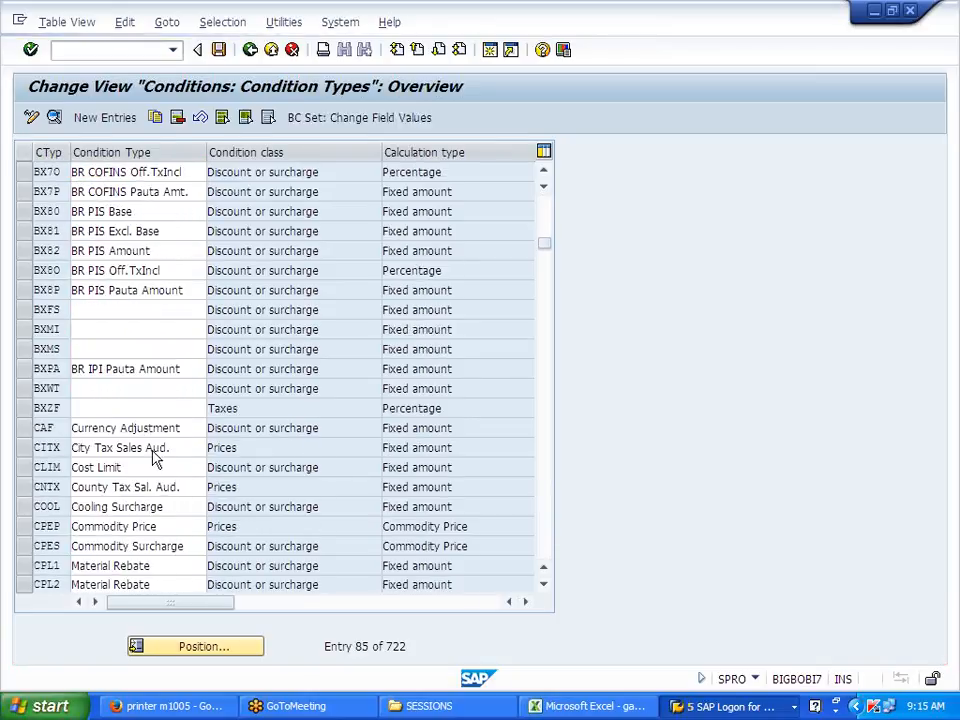
pyautogui.scroll(-1, 155, 457)
# Step: Position the list at MWST and view NLNA Output tax details (category D, access sequence MWST)
pyautogui.click(203, 646)
pyautogui.write('MWST')
pyautogui.press('Return')
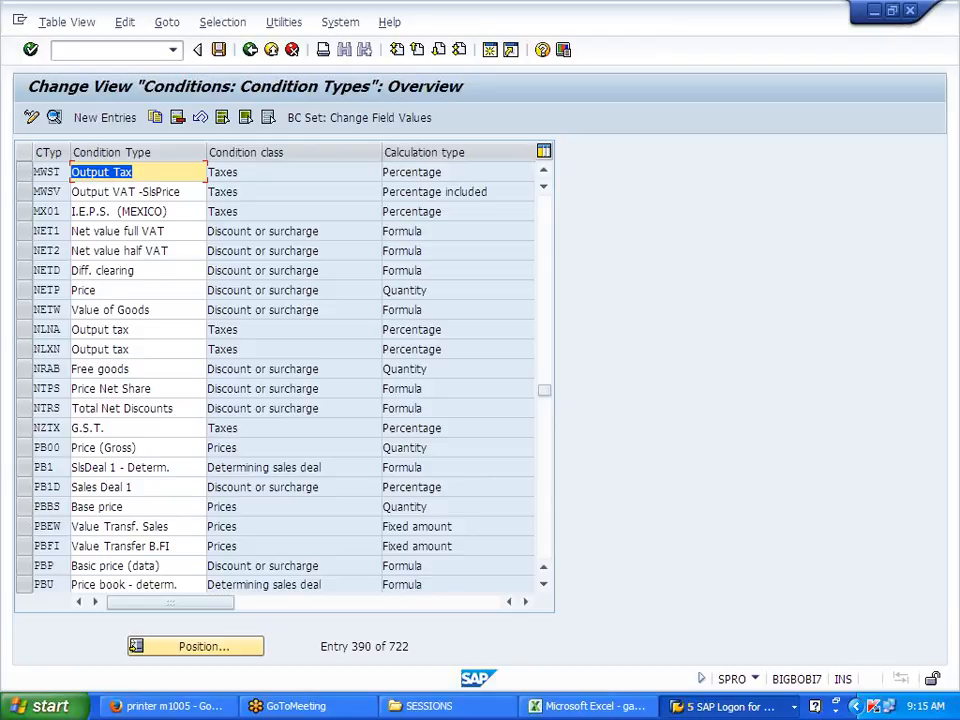
pyautogui.doubleClick(107, 329)
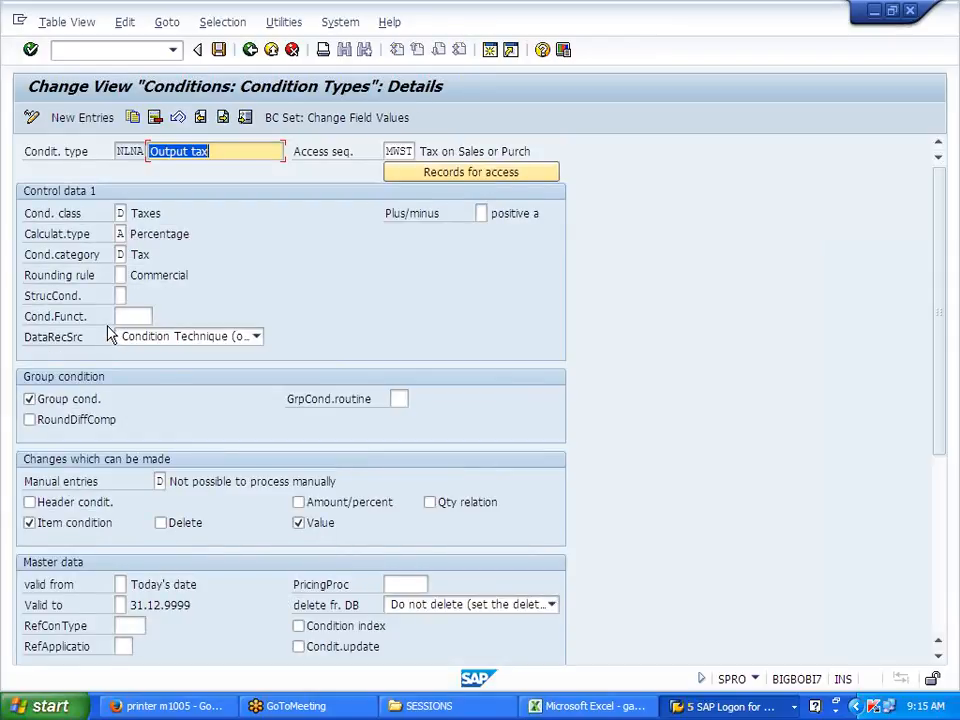
pyautogui.click(250, 49)
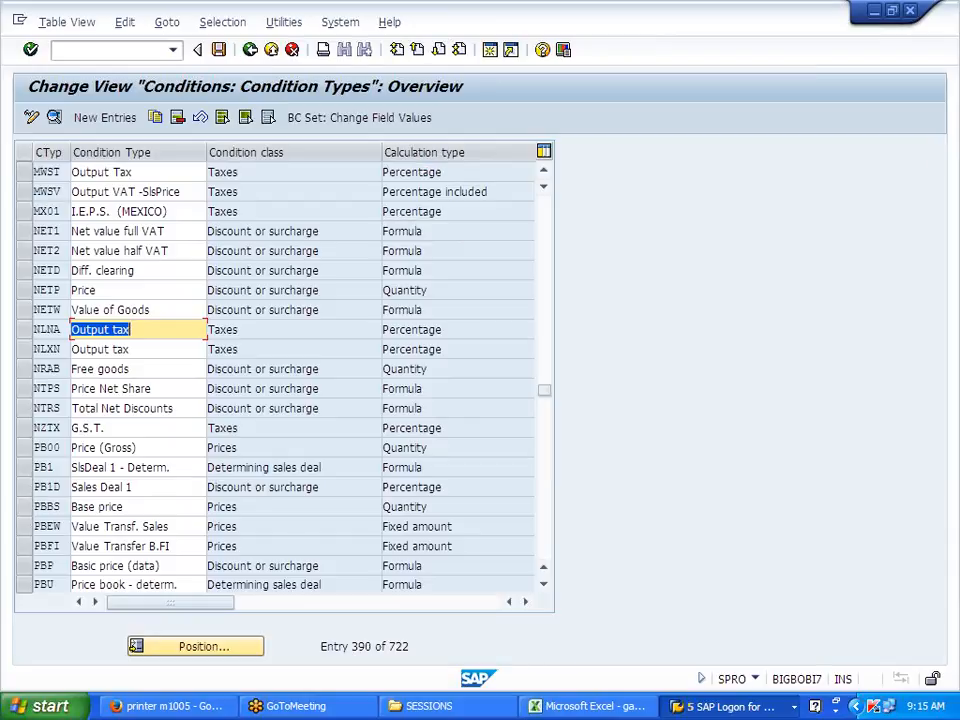
pyautogui.scroll(1, 281, 429)
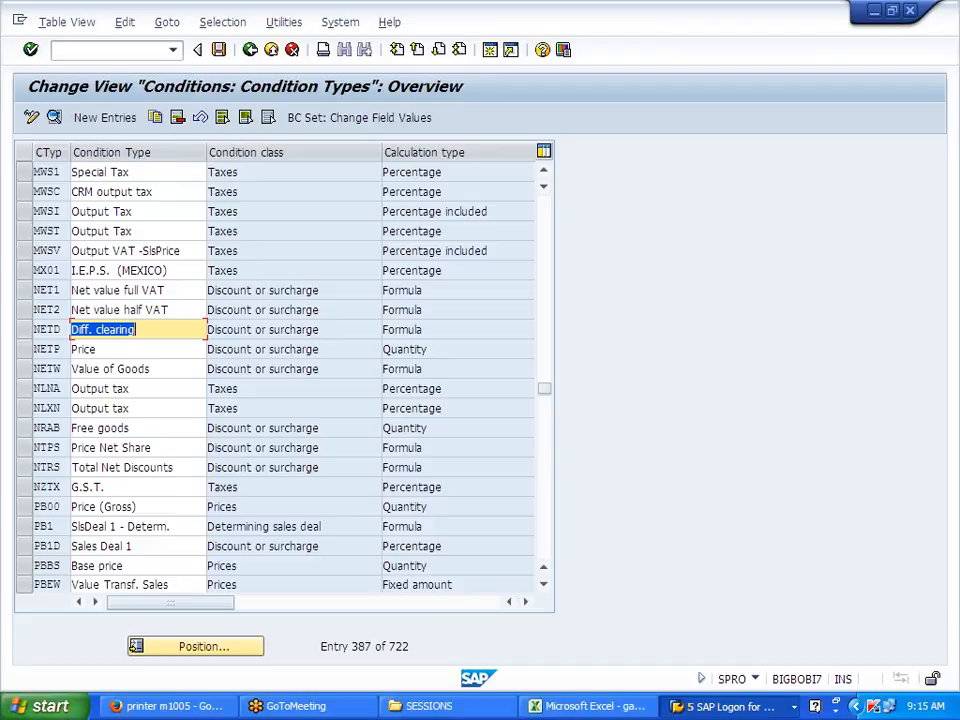
# Step: Open condition type J701 and set its condition category to D (Tax)
pyautogui.click(195, 646)
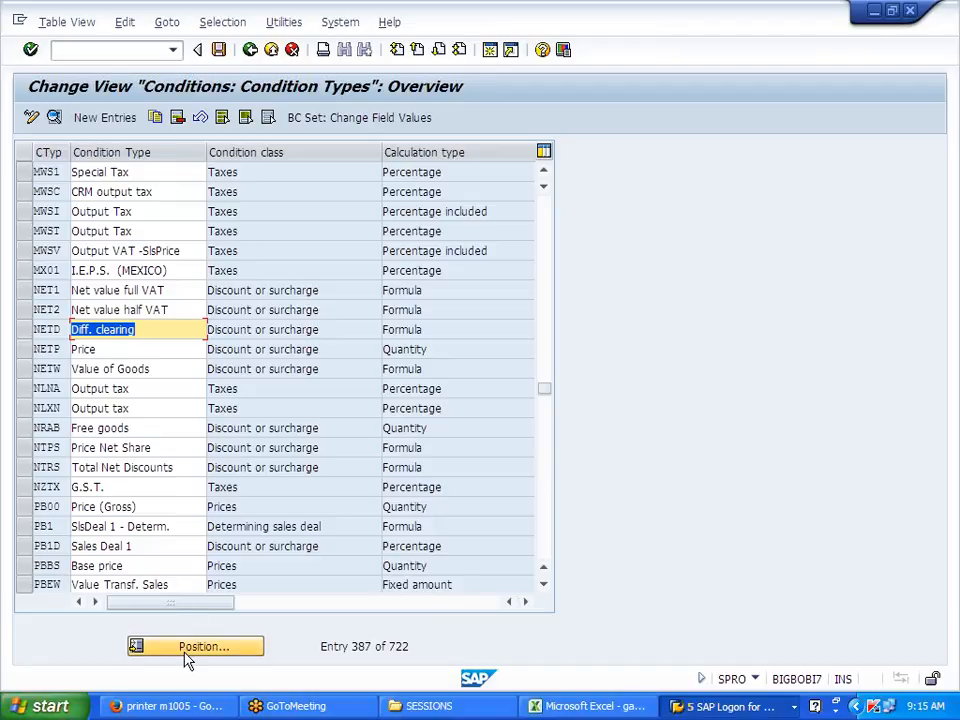
pyautogui.write('J')
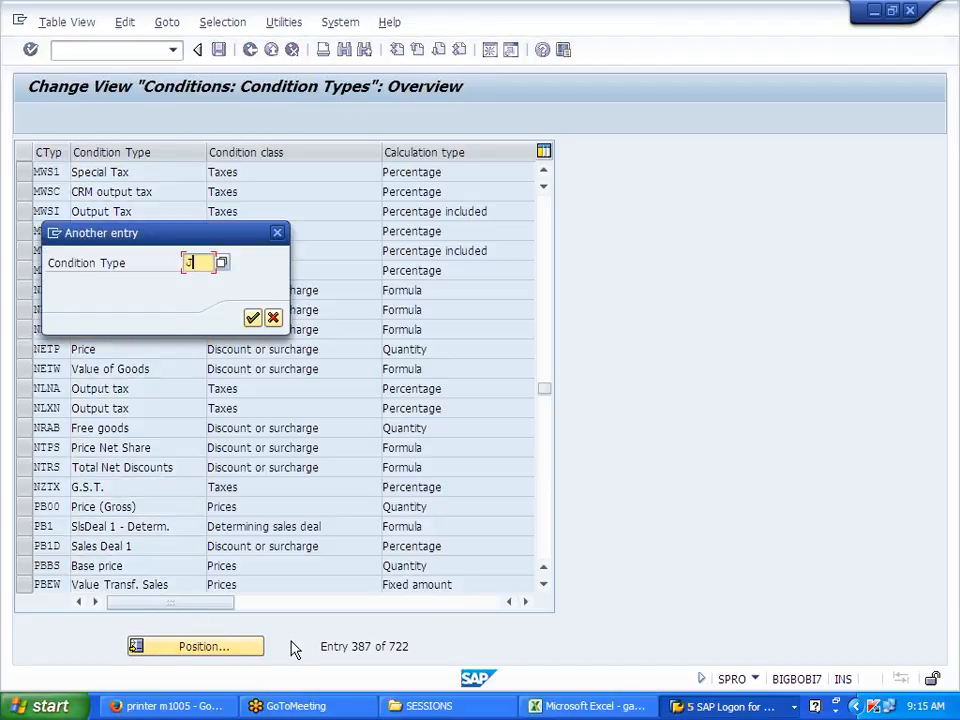
pyautogui.write('701')
pyautogui.press('Return')
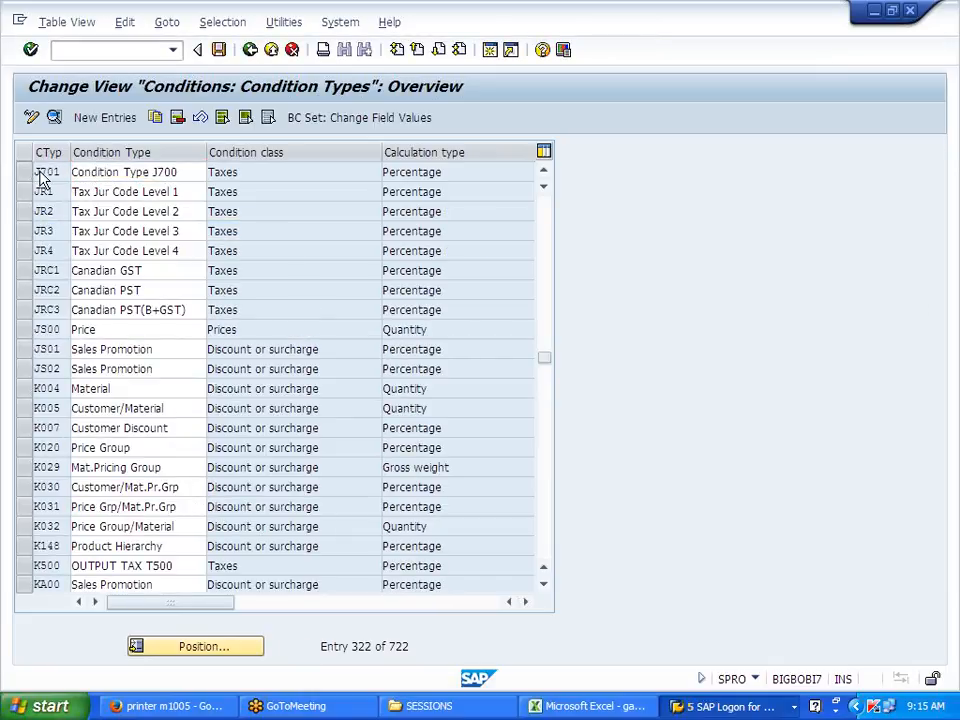
pyautogui.doubleClick(37, 176)
pyautogui.click(120, 254)
pyautogui.click(133, 255)
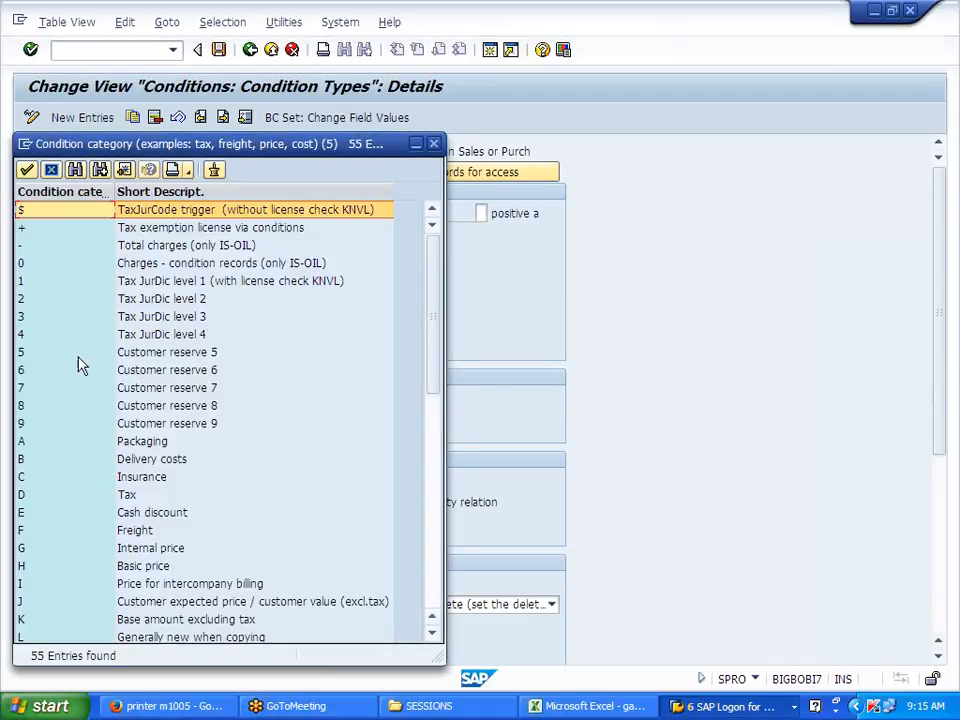
pyautogui.doubleClick(82, 503)
pyautogui.press('Return')
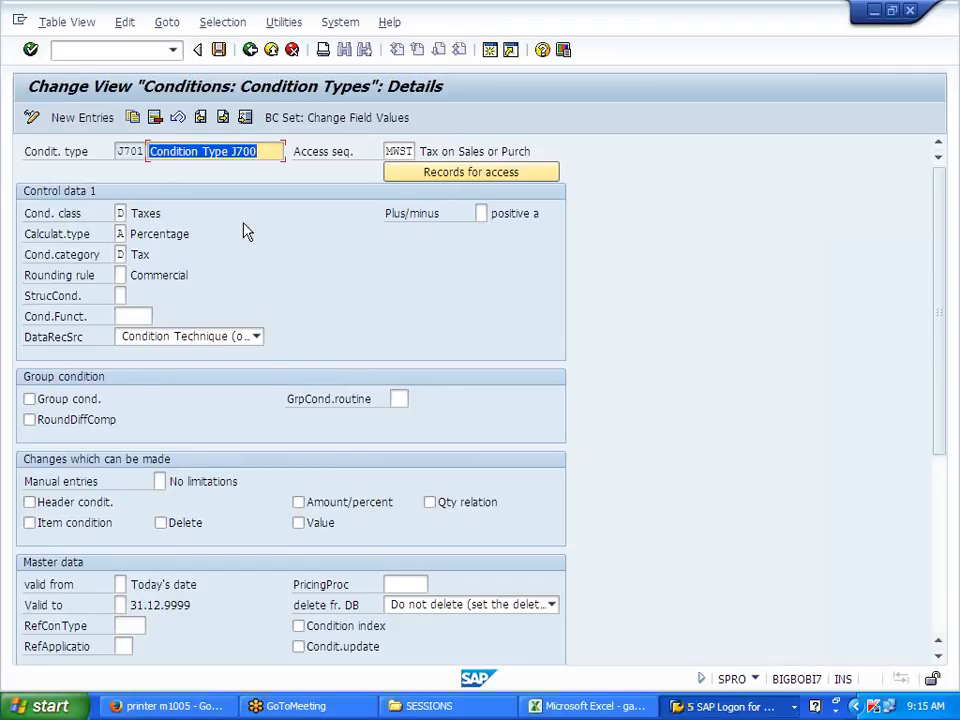
# Step: Save J701 to the customizing request and return to the IMG tree
pyautogui.click(218, 49)
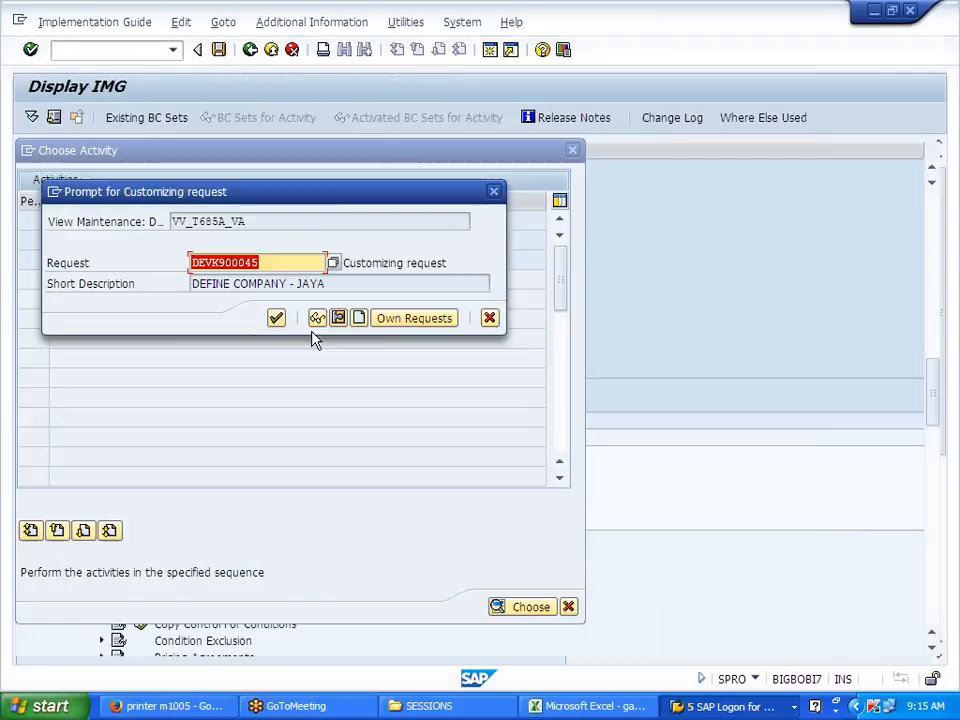
pyautogui.click(277, 317)
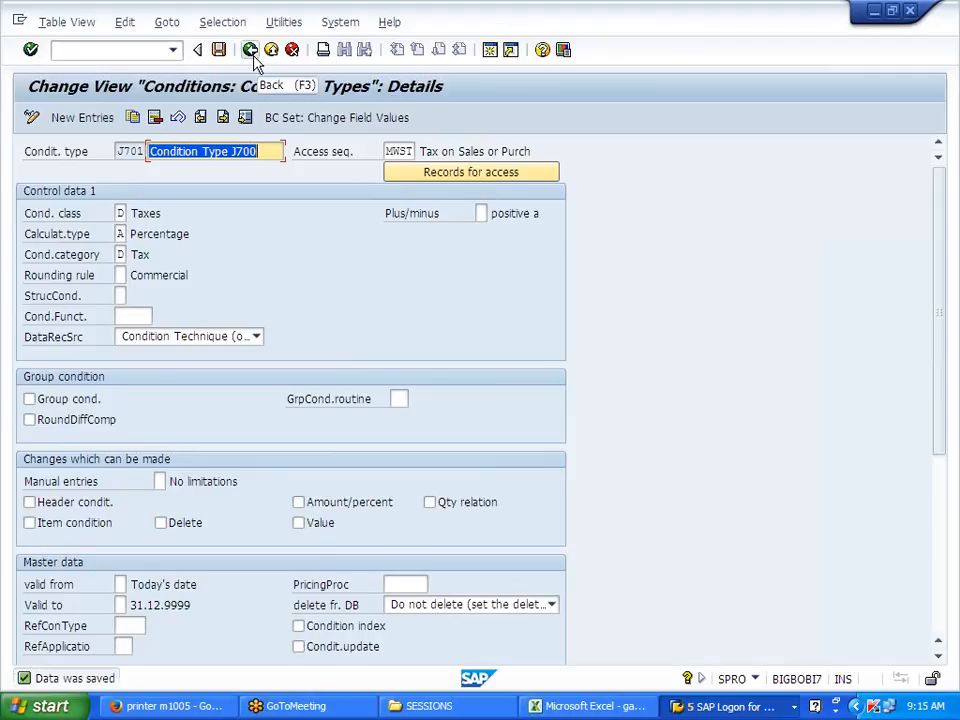
pyautogui.click(250, 50)
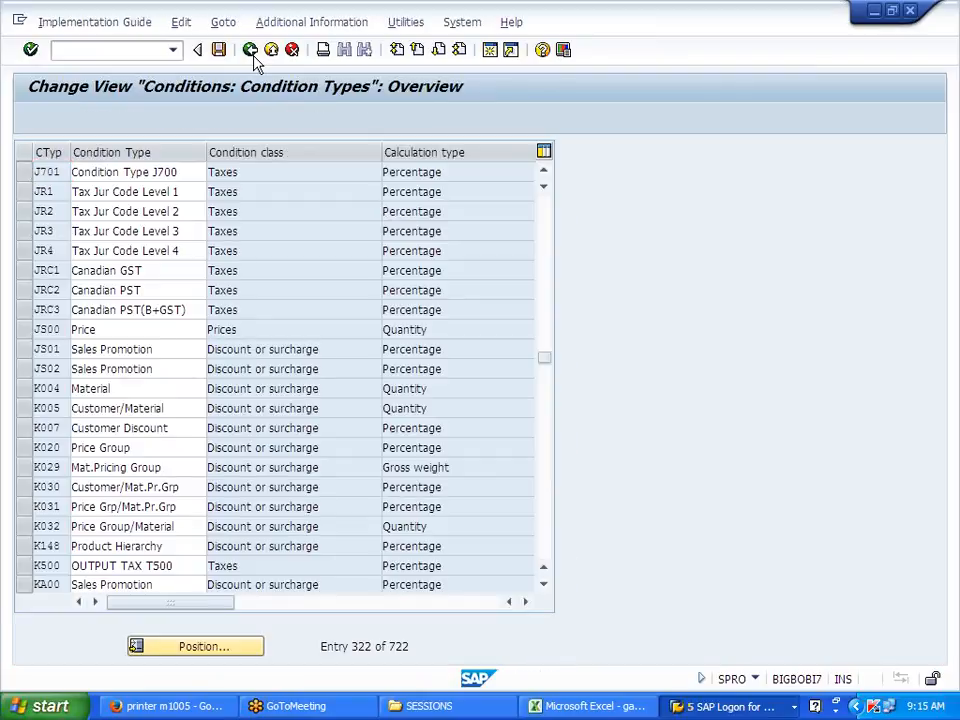
pyautogui.click(252, 55)
pyautogui.click(572, 151)
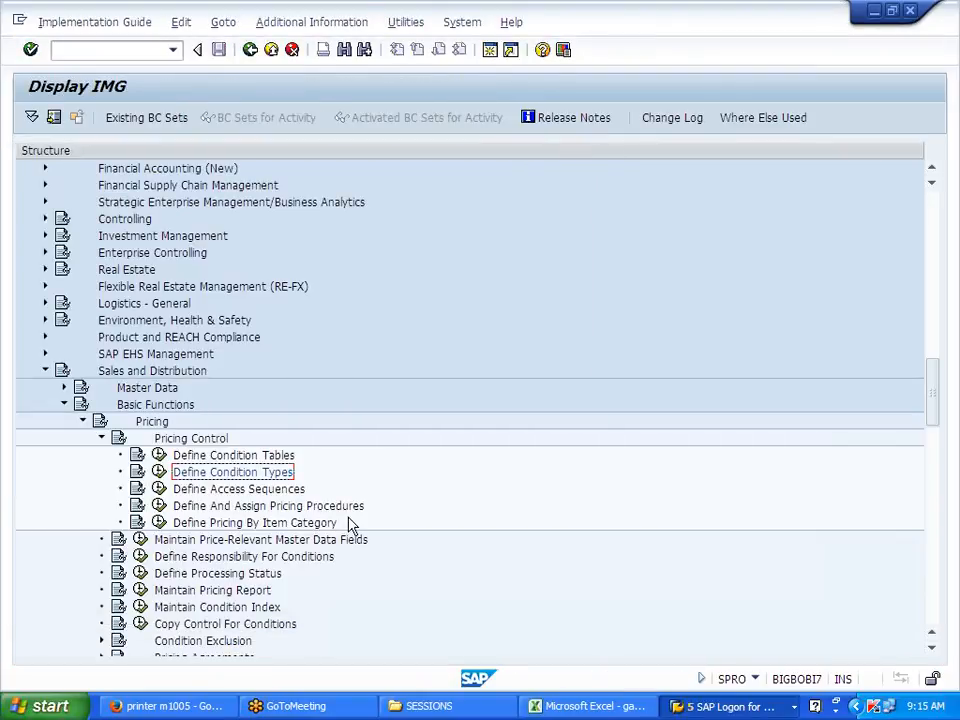
# Step: Glance at Define Tax Relevancy Of Master Records, then bring up the J700FG Change Material window
pyautogui.click(190, 489)
pyautogui.scroll(-3, 258, 568)
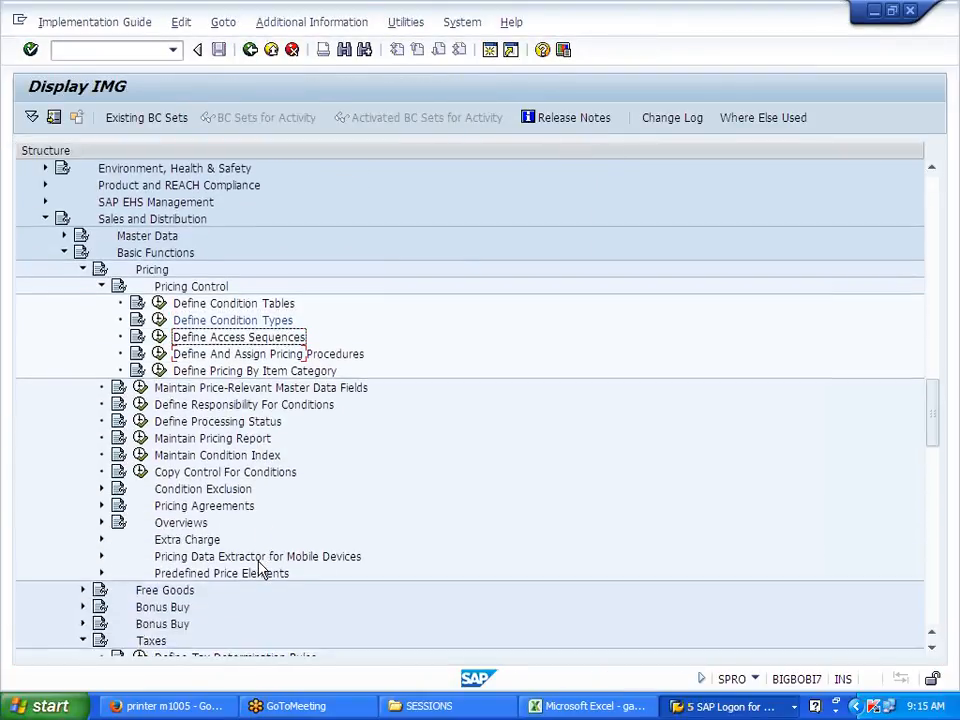
pyautogui.scroll(-5, 258, 568)
pyautogui.click(222, 423)
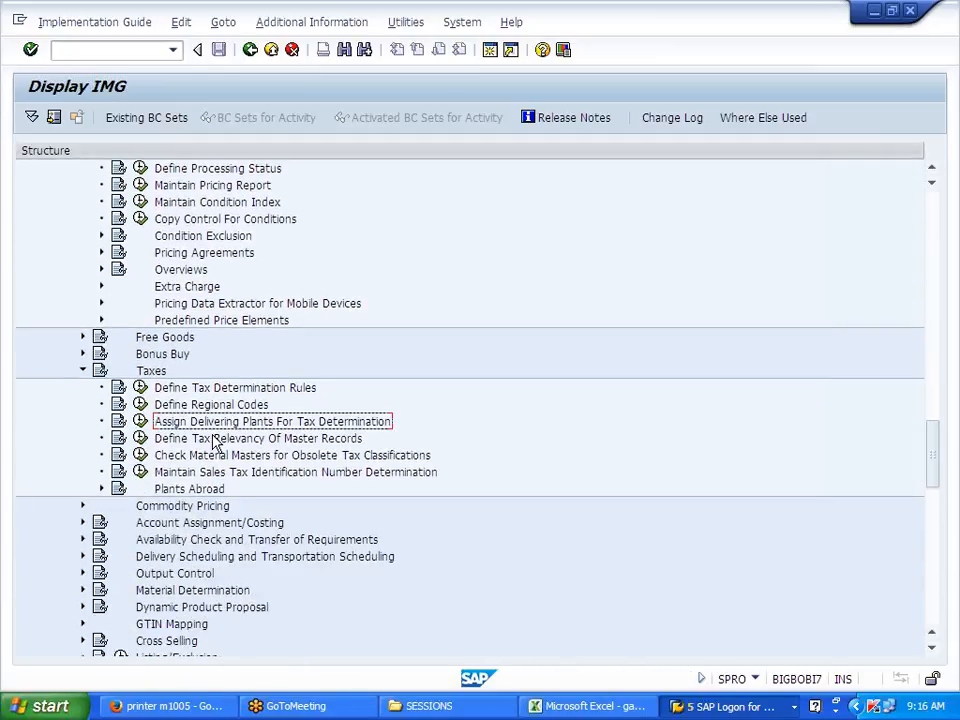
pyautogui.click(140, 438)
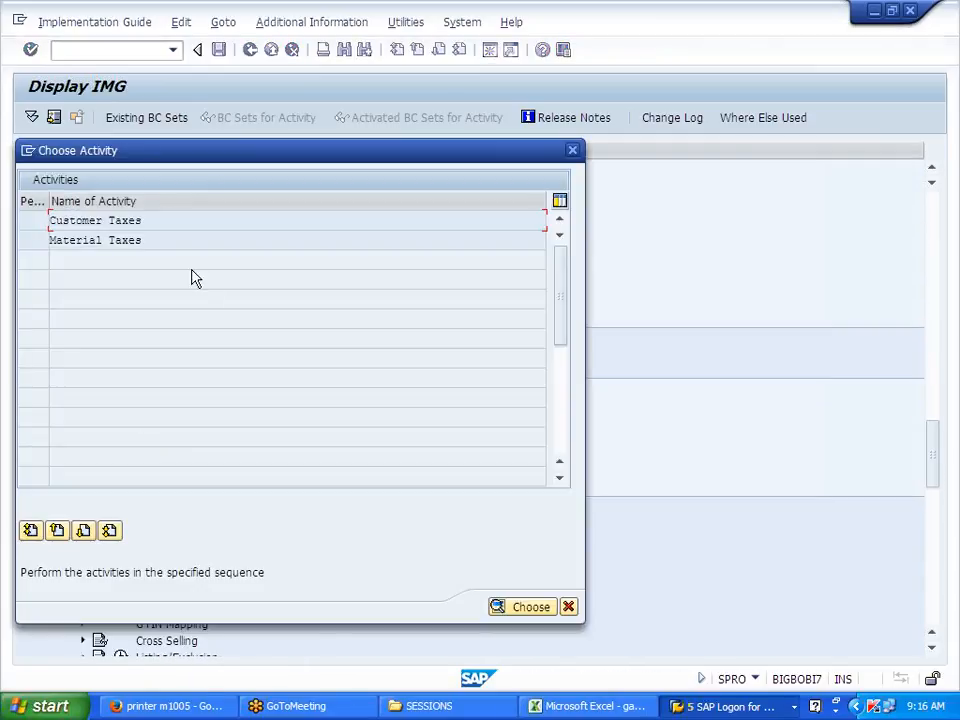
pyautogui.click(572, 150)
pyautogui.click(720, 706)
pyautogui.click(731, 631)
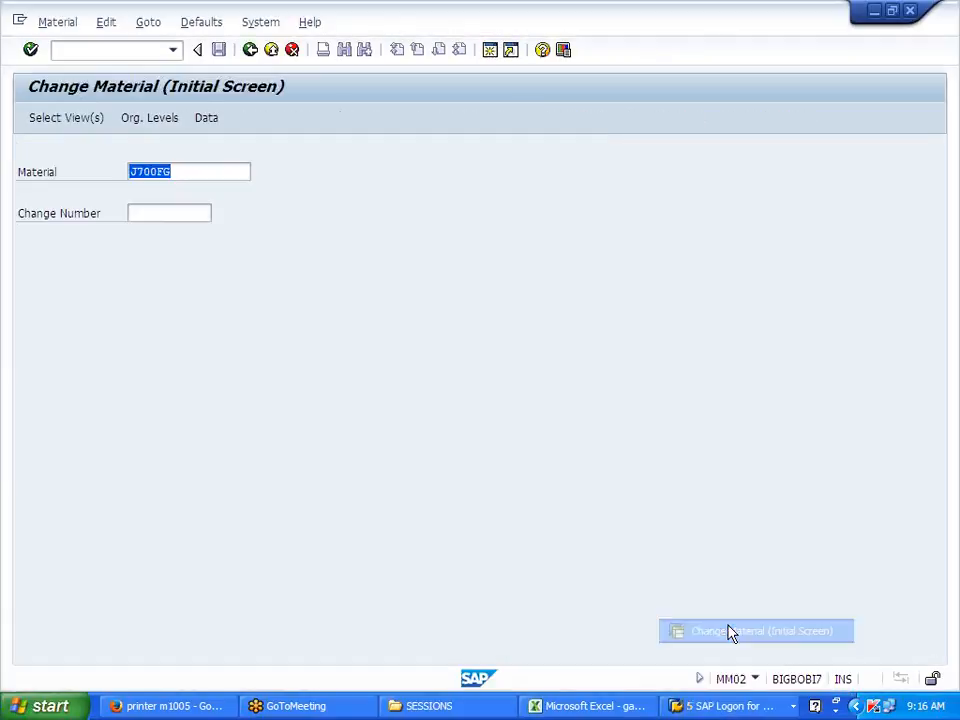
pyautogui.press('Return')
pyautogui.click(281, 282)
pyautogui.click(290, 648)
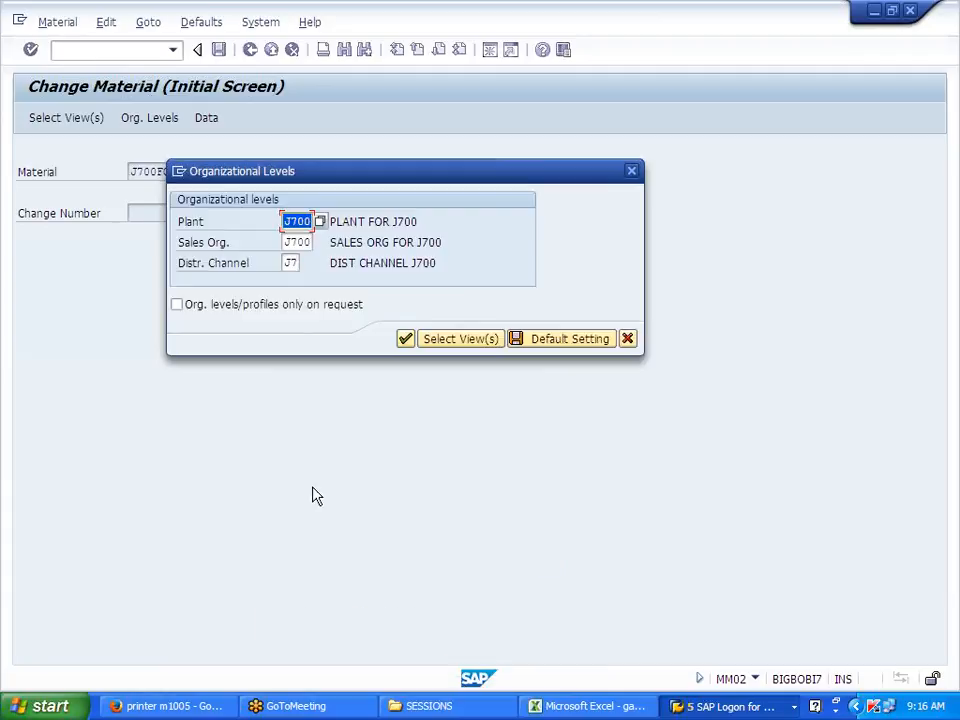
pyautogui.click(405, 340)
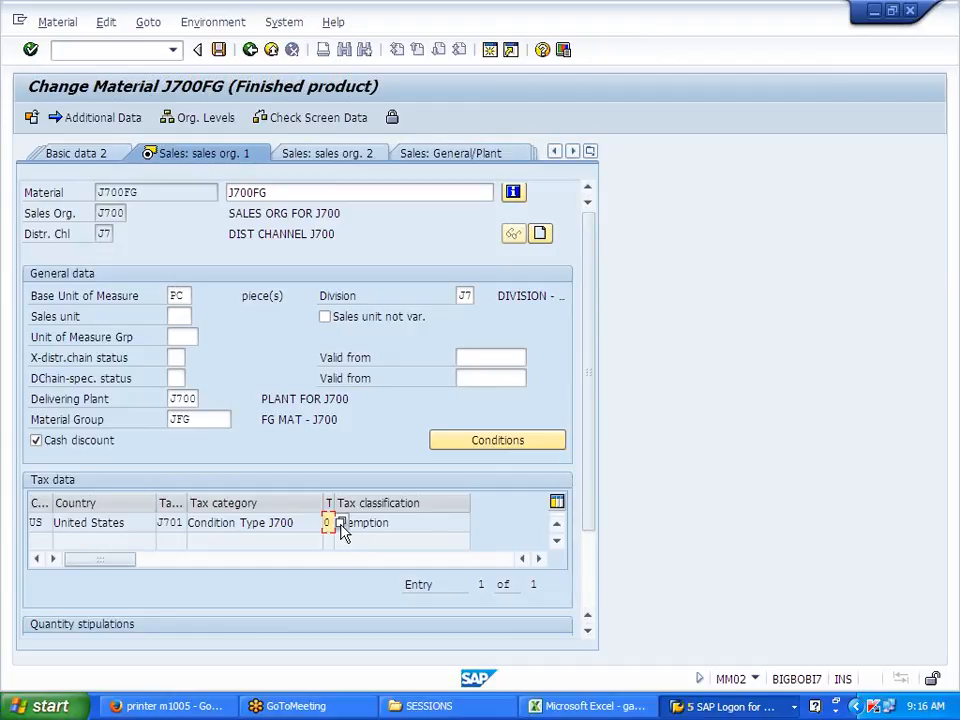
pyautogui.click(251, 50)
pyautogui.click(108, 50)
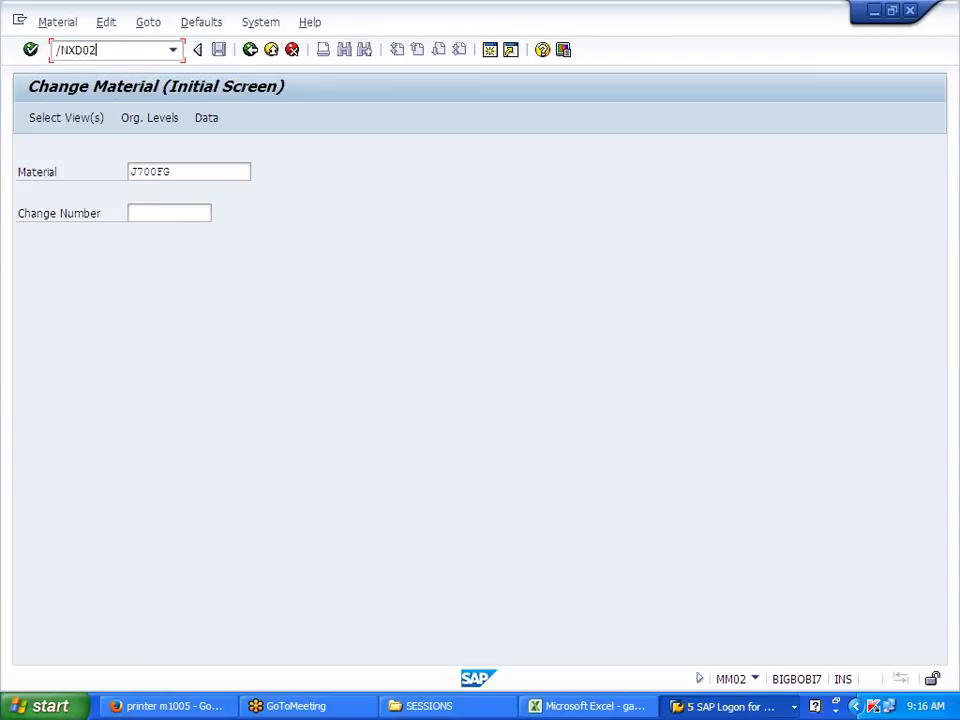
# Step: In XD02, set the customer's J701 tax classification to 0 (exempt) for sales area J700 and save
pyautogui.write('/NXD02')
pyautogui.press('Return')
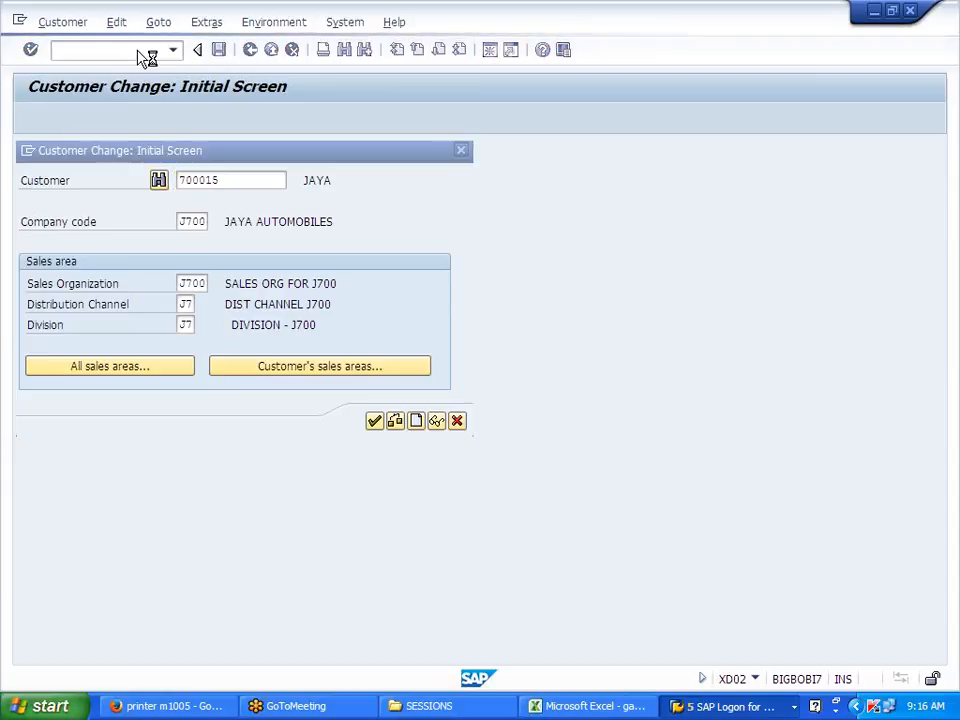
pyautogui.press('Return')
pyautogui.click(428, 605)
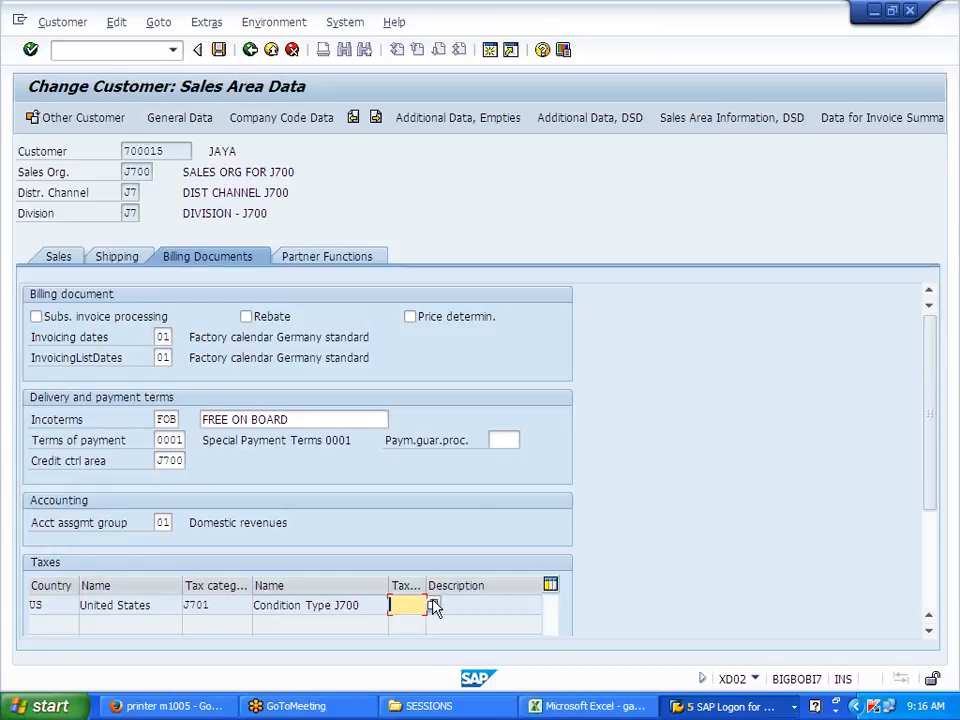
pyautogui.click(433, 606)
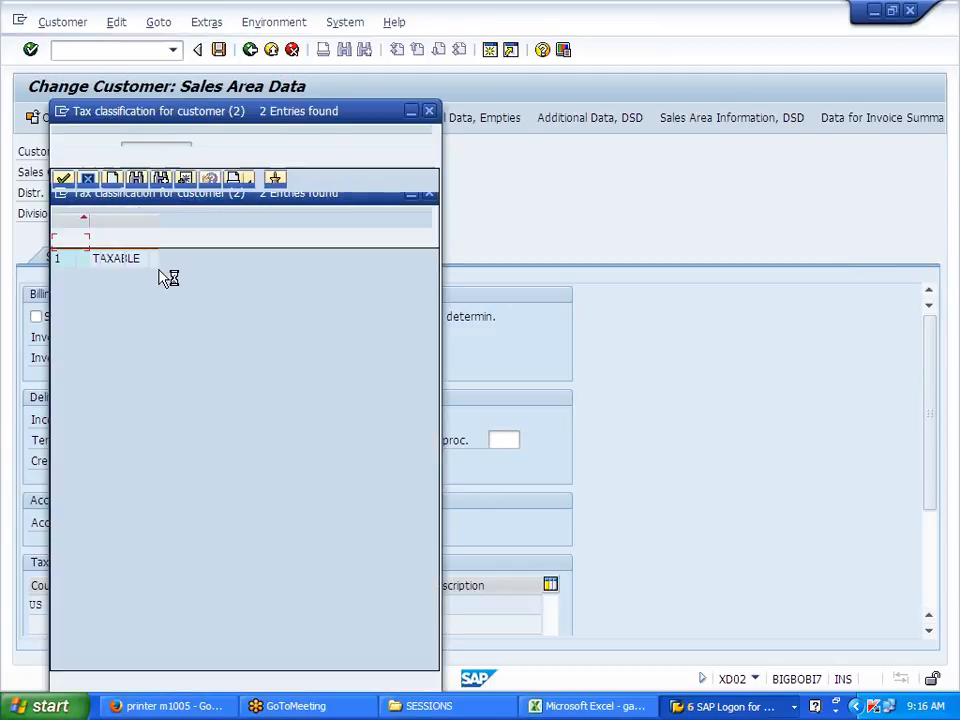
pyautogui.doubleClick(101, 244)
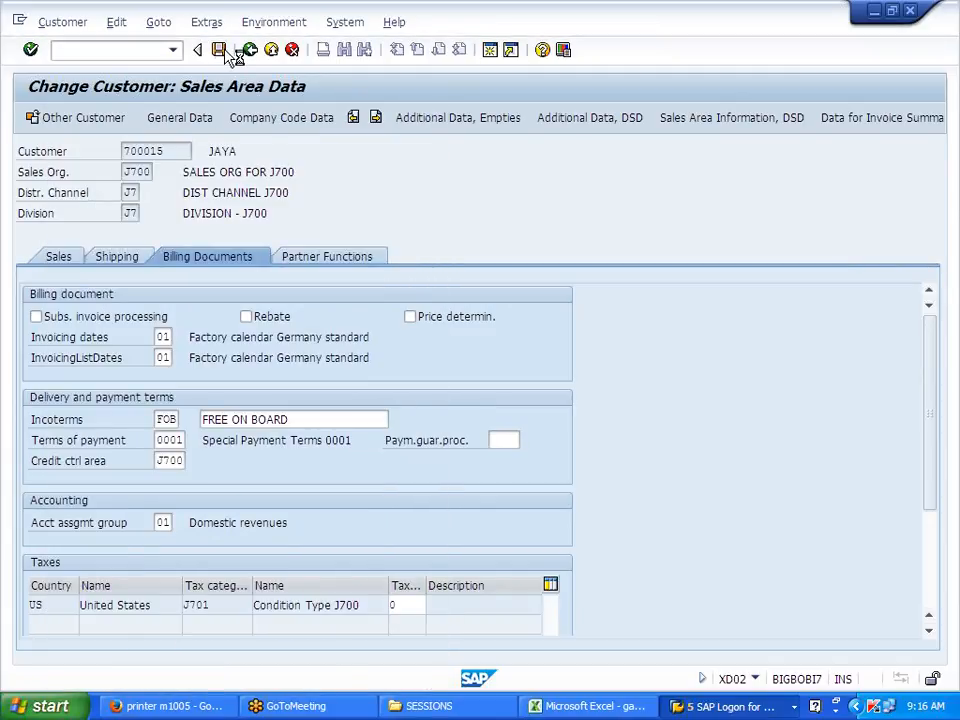
pyautogui.click(218, 49)
pyautogui.click(457, 421)
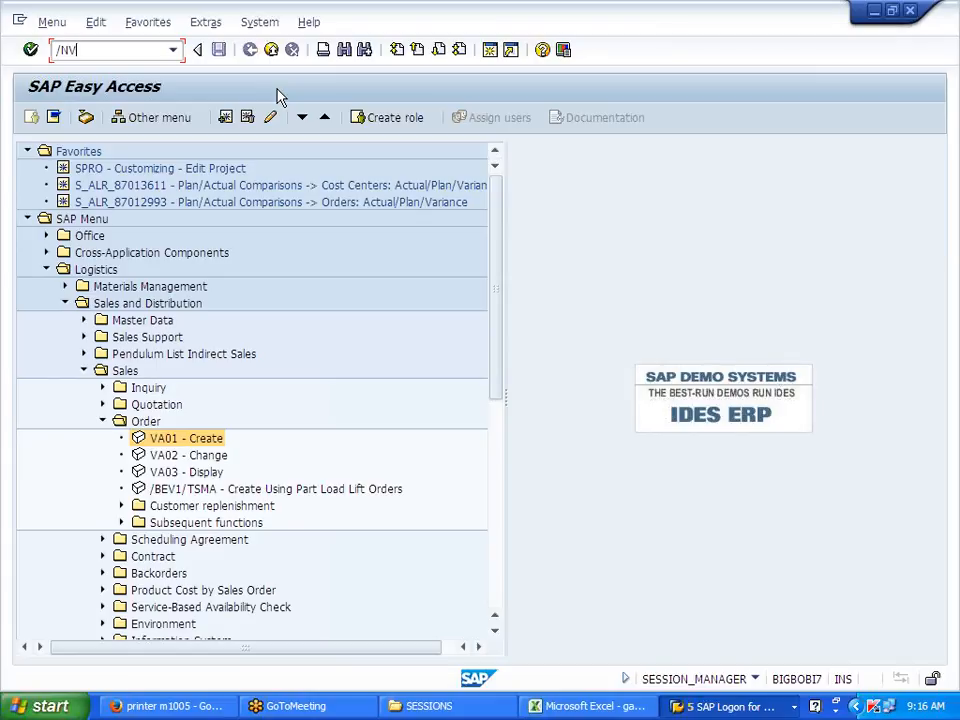
# Step: Start VK11 for condition type J701 using the Domestic Taxes key combination
pyautogui.write('/NVK11')
pyautogui.press('Return')
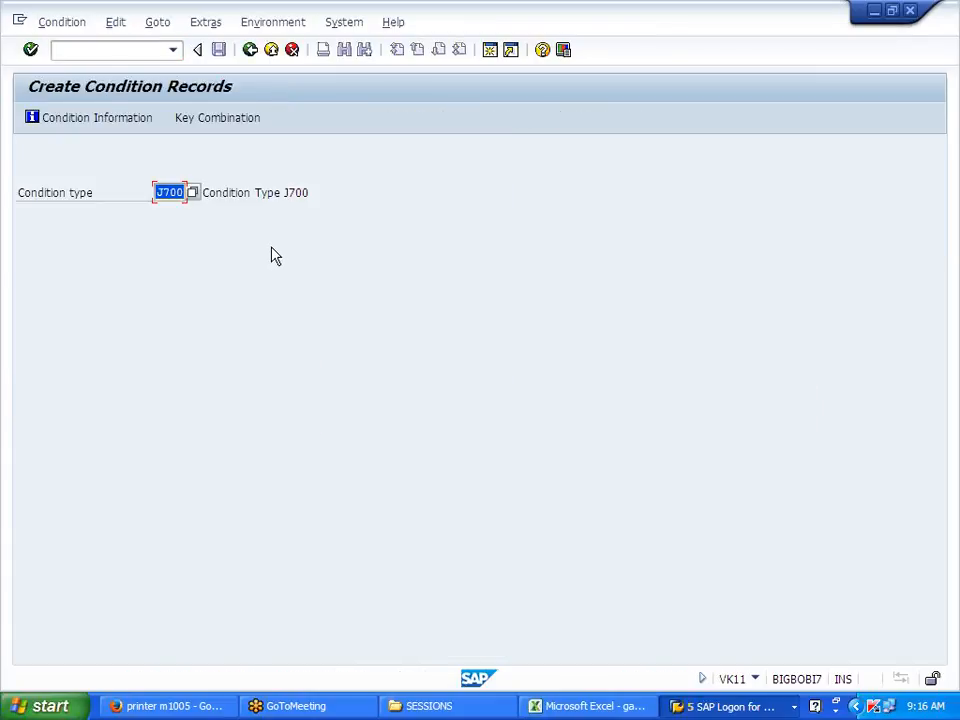
pyautogui.write('J701')
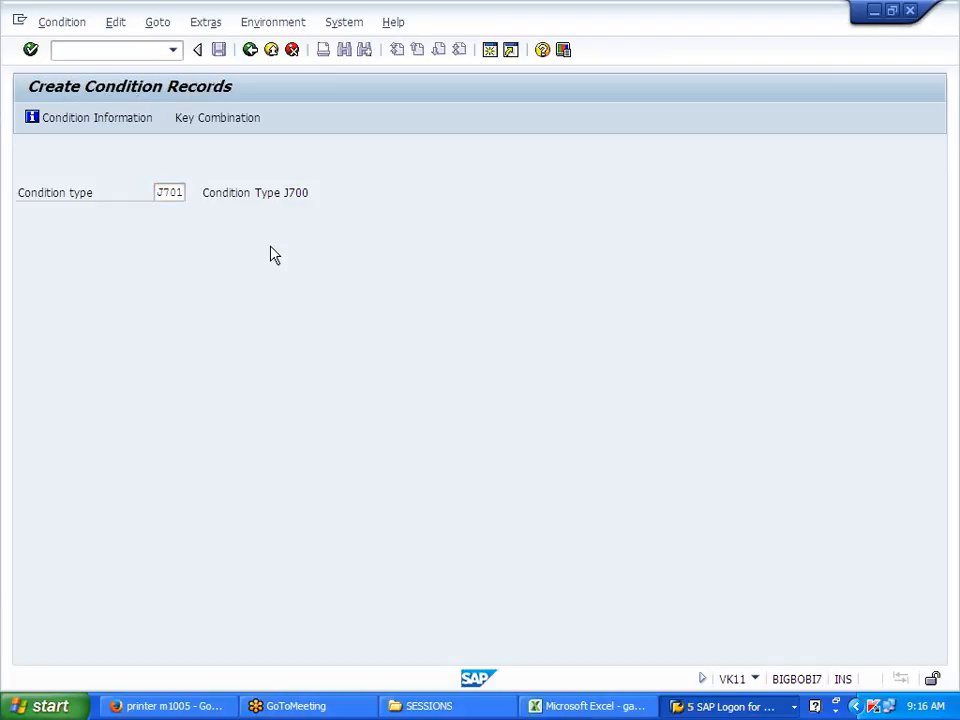
pyautogui.press('Return')
pyautogui.click(137, 328)
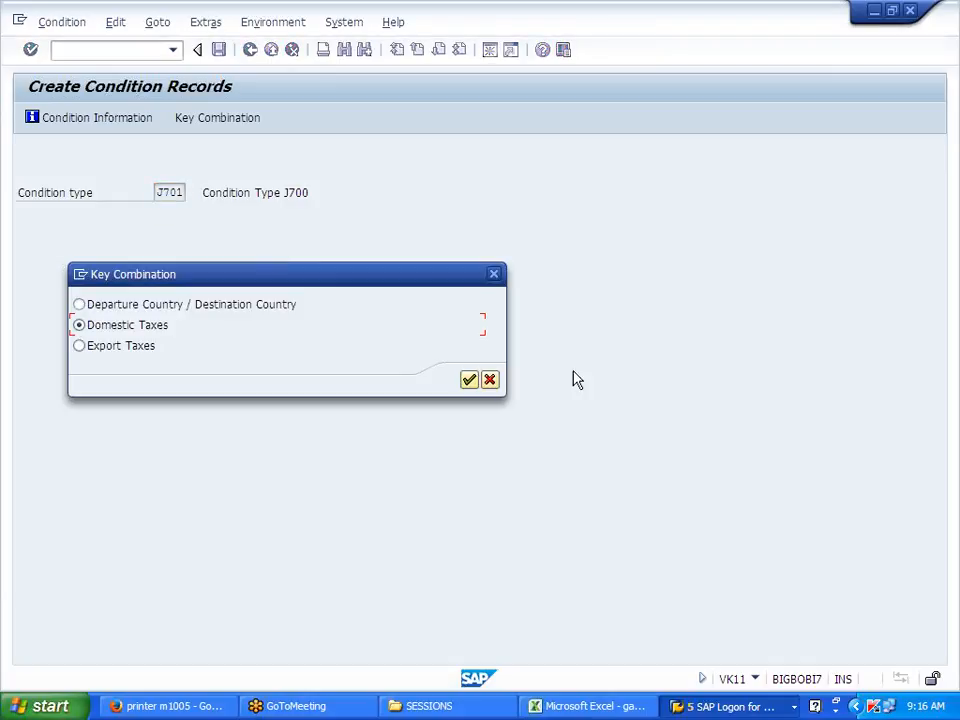
pyautogui.click(468, 380)
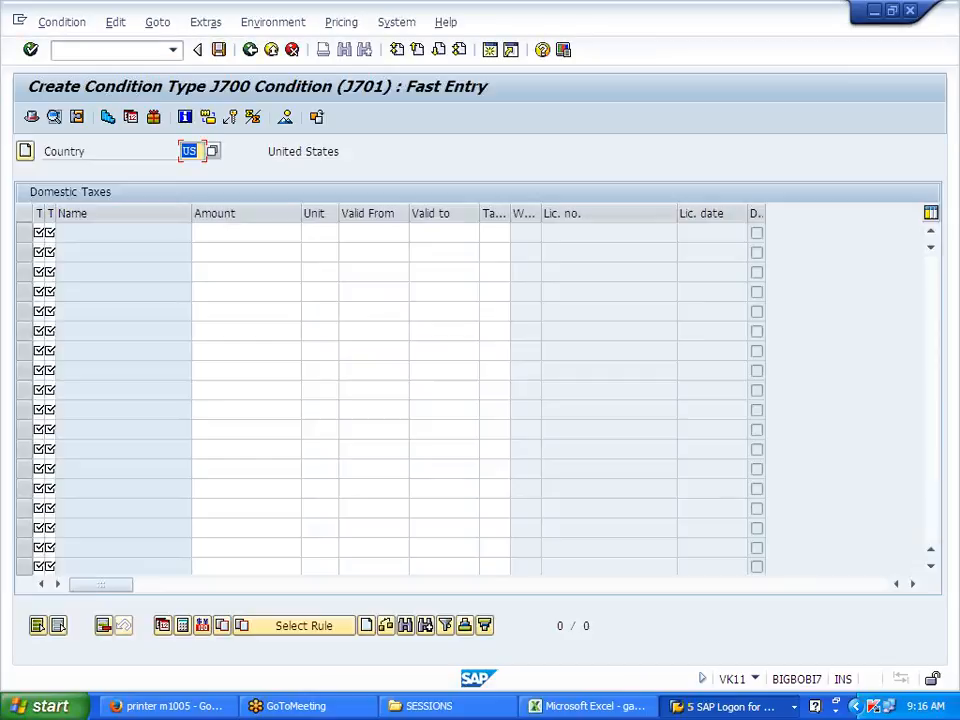
# Step: Enter a record row: classifications 1/1, valid 01.01.2014–31.12.2014, tax code J0
pyautogui.press('Tab')
pyautogui.write('1')
pyautogui.press('Tab')
pyautogui.write('1')
pyautogui.press('Tab')
pyautogui.click(268, 248)
pyautogui.click(342, 233)
pyautogui.write('01012014')
pyautogui.click(420, 232)
pyautogui.click(425, 251)
pyautogui.click(487, 232)
pyautogui.click(493, 249)
pyautogui.press('Return')
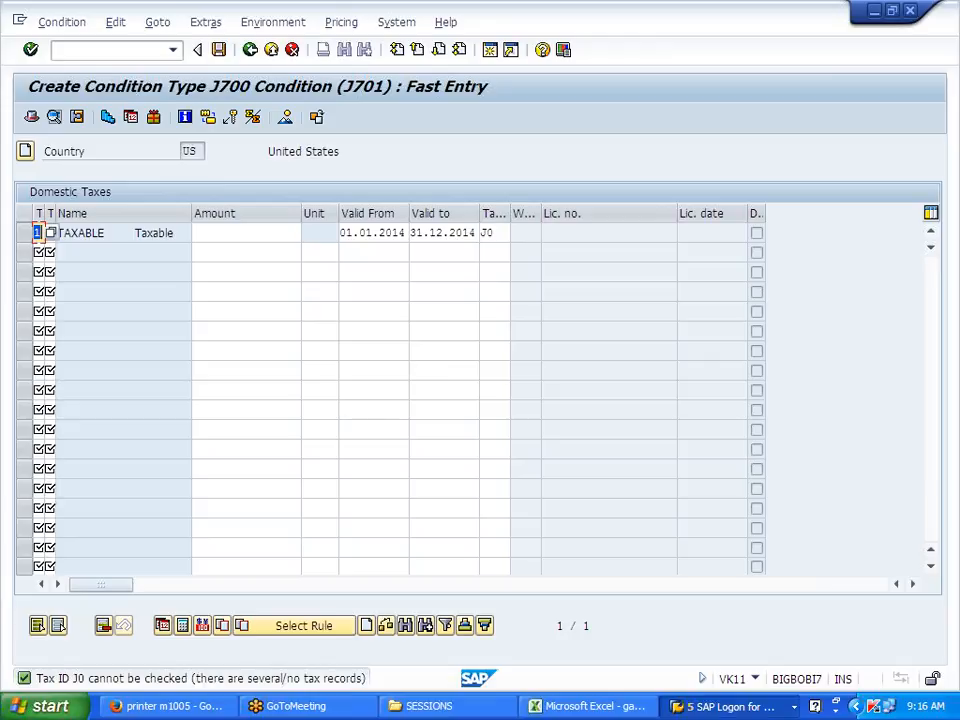
# Step: Change the record's tax code to J1 and accept it
pyautogui.click(490, 232)
pyautogui.click(516, 232)
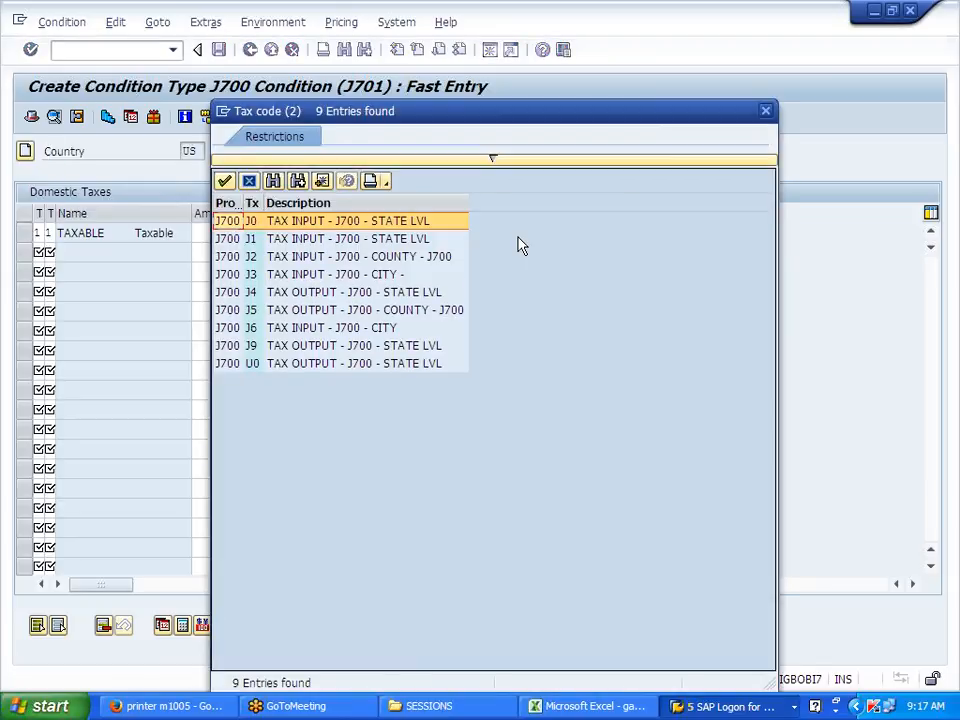
pyautogui.doubleClick(424, 238)
pyautogui.press('Return')
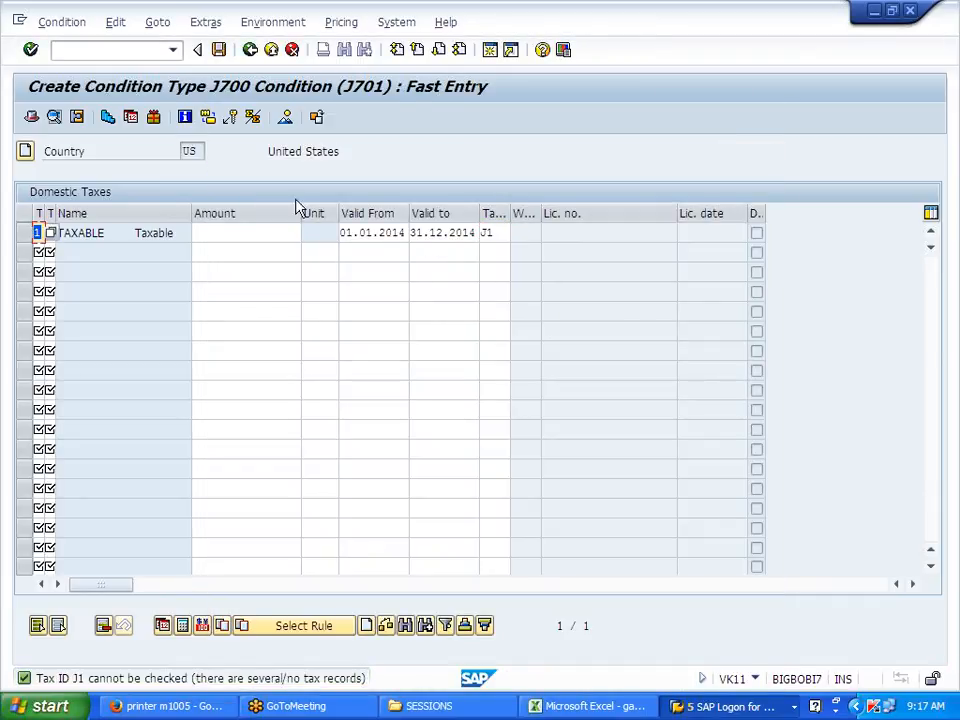
pyautogui.click(104, 50)
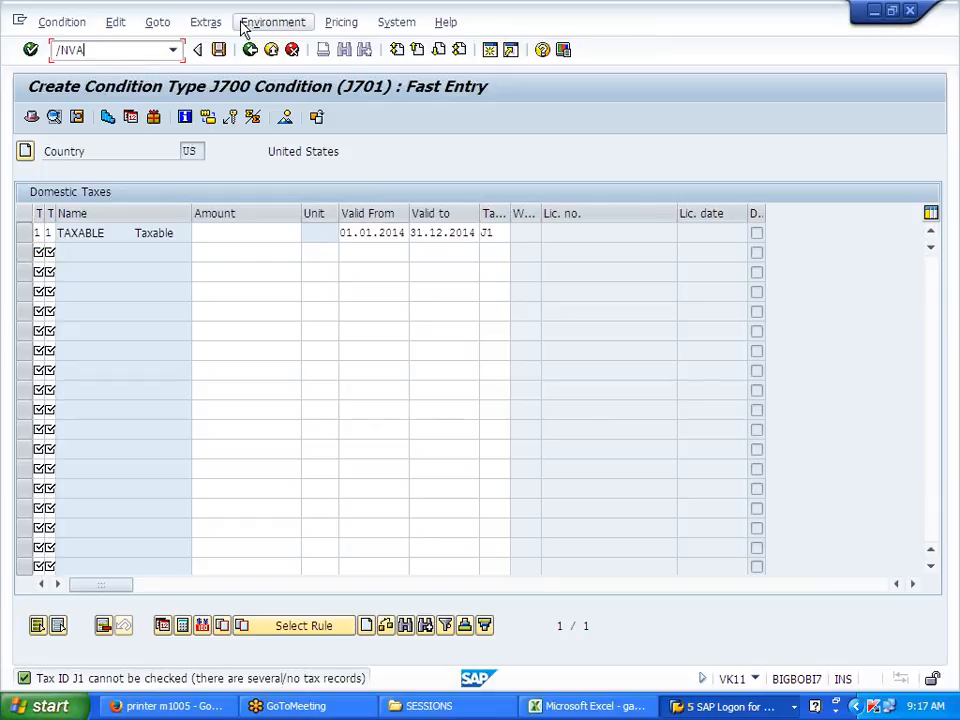
# Step: Create a standard order for the customer with 1 piece of material J700FG
pyautogui.press('Return')
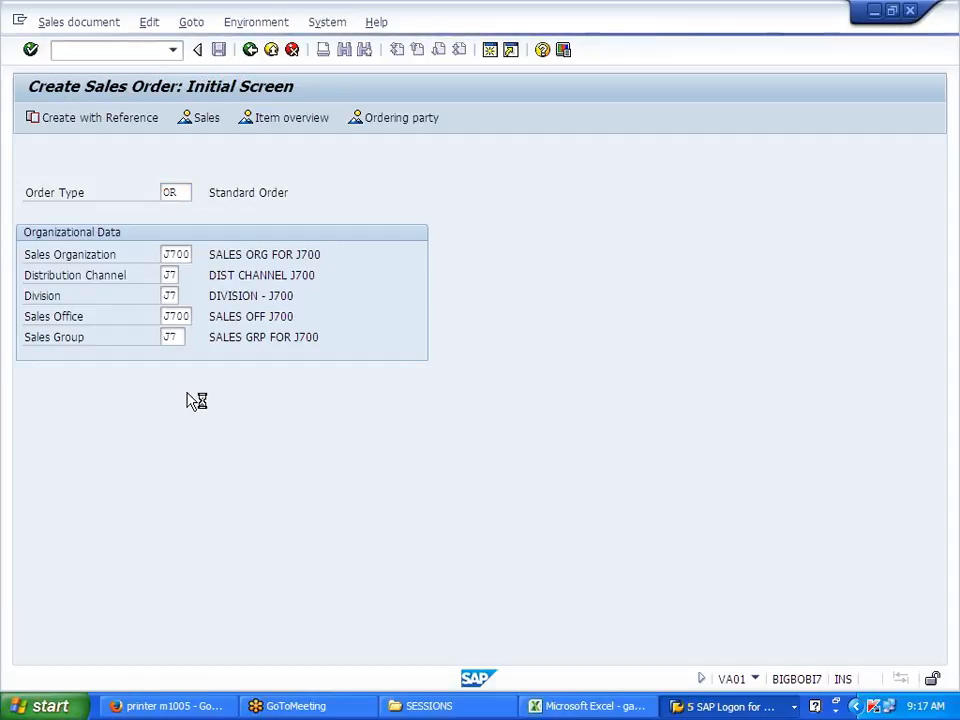
pyautogui.click(163, 173)
pyautogui.click(168, 190)
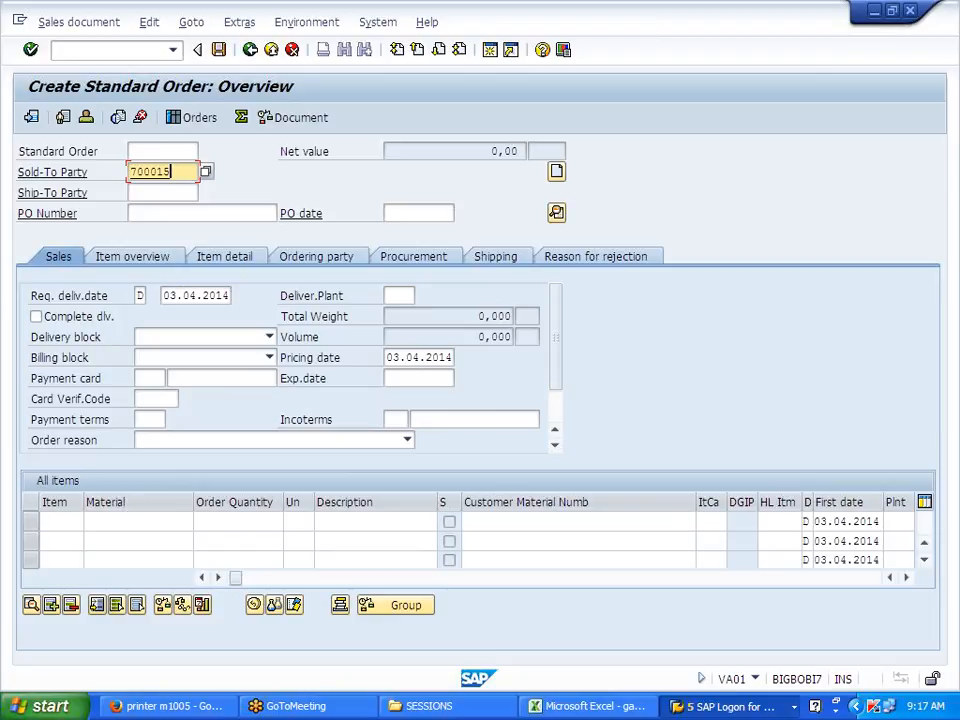
pyautogui.click(86, 521)
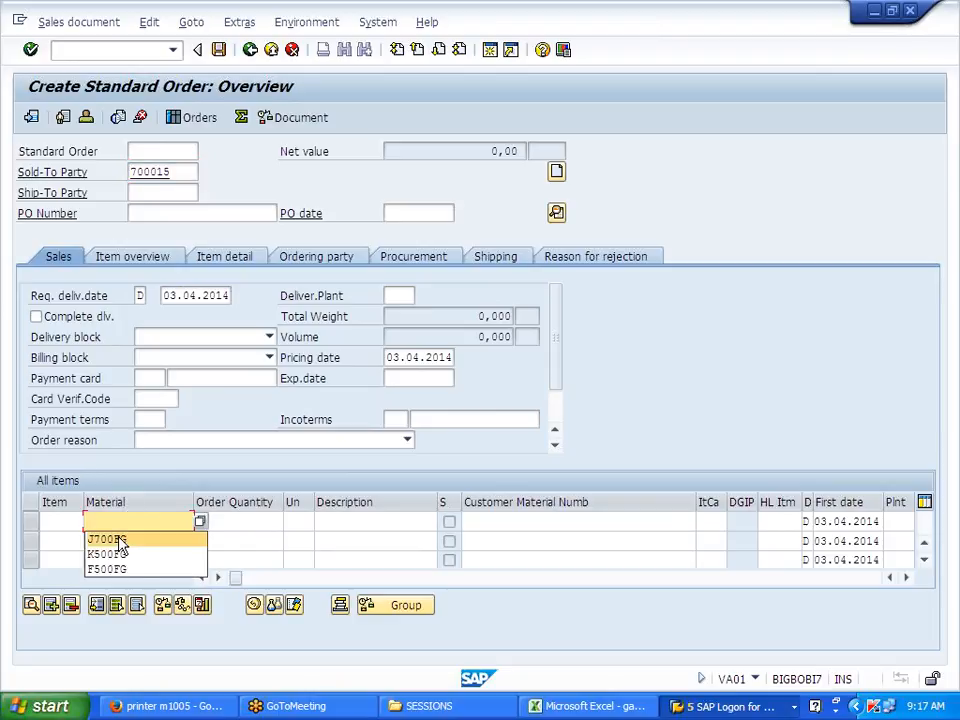
pyautogui.click(100, 538)
pyautogui.click(238, 522)
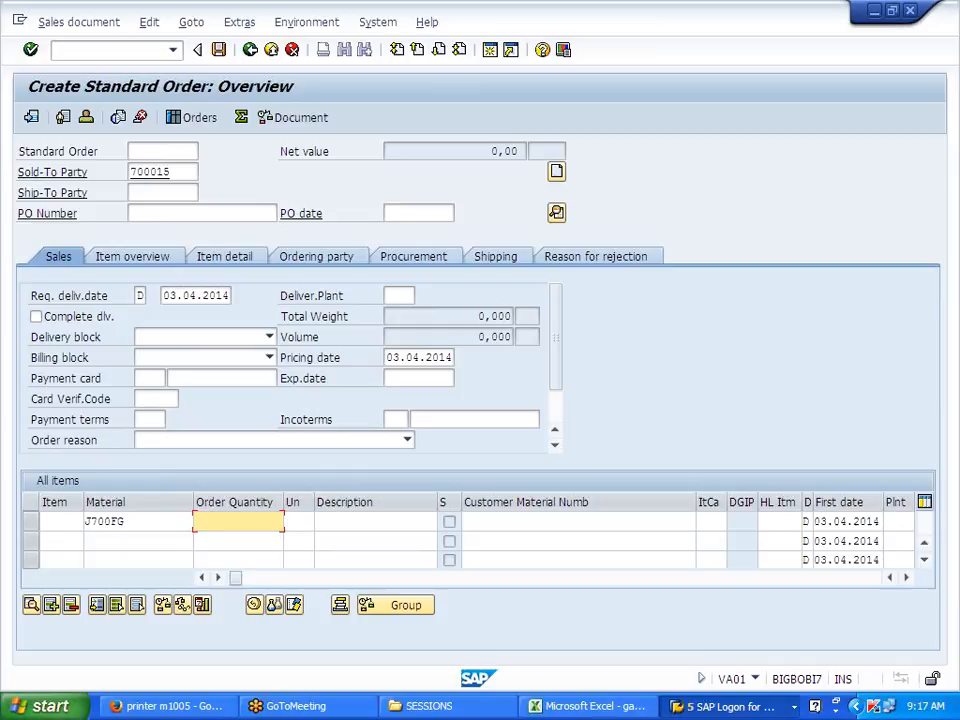
pyautogui.write('1')
pyautogui.press('Return')
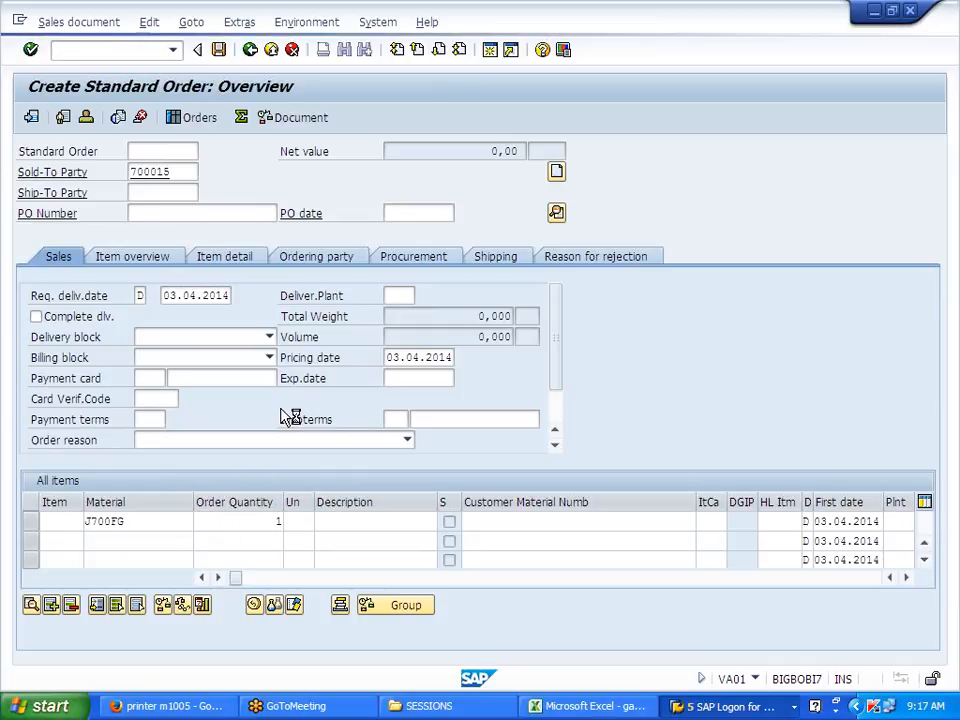
# Step: Review the item's pricing conditions, including the MWST output tax line
pyautogui.click(253, 605)
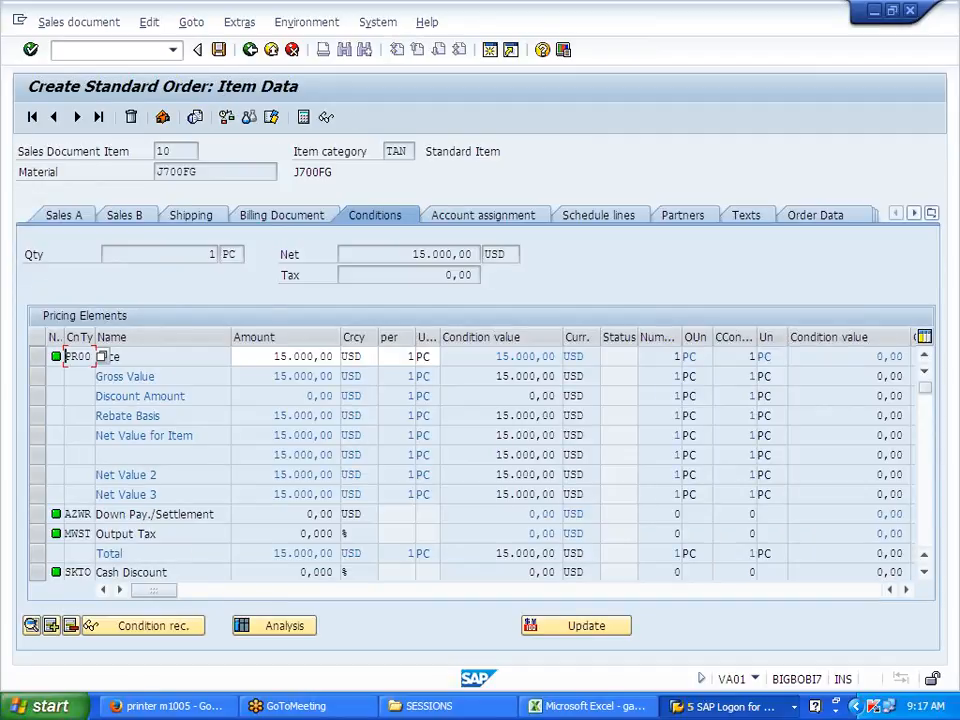
pyautogui.scroll(-1, 171, 525)
pyautogui.scroll(-1, 171, 529)
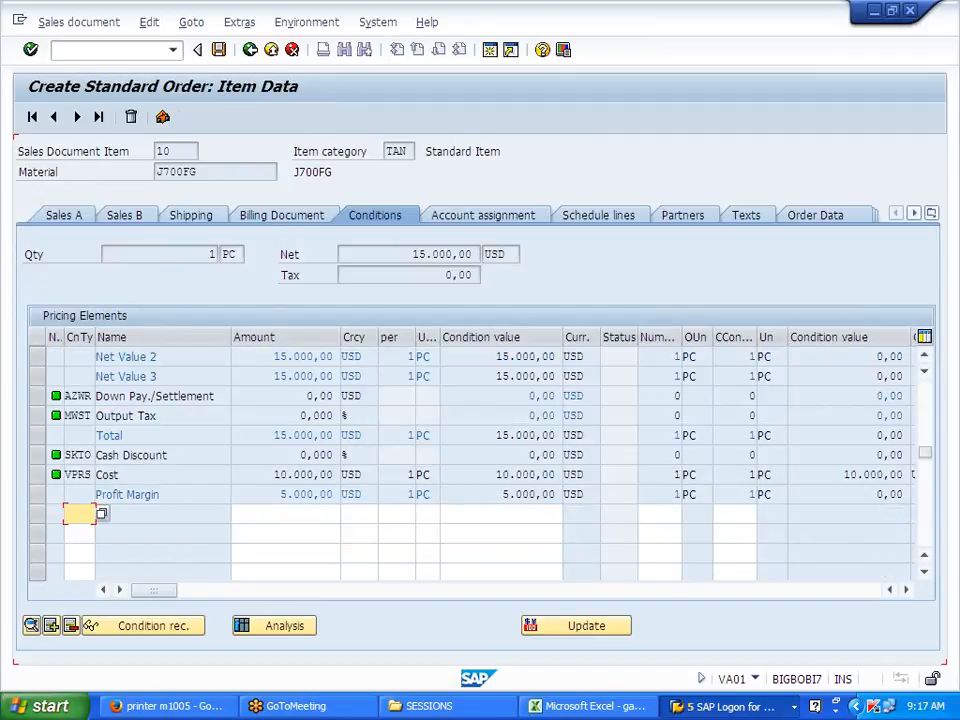
pyautogui.doubleClick(78, 416)
# Step: Set storage location JFG in the item's shipping data and save order 14458
pyautogui.click(202, 214)
pyautogui.click(422, 358)
pyautogui.click(422, 358)
pyautogui.click(430, 376)
pyautogui.press('Return')
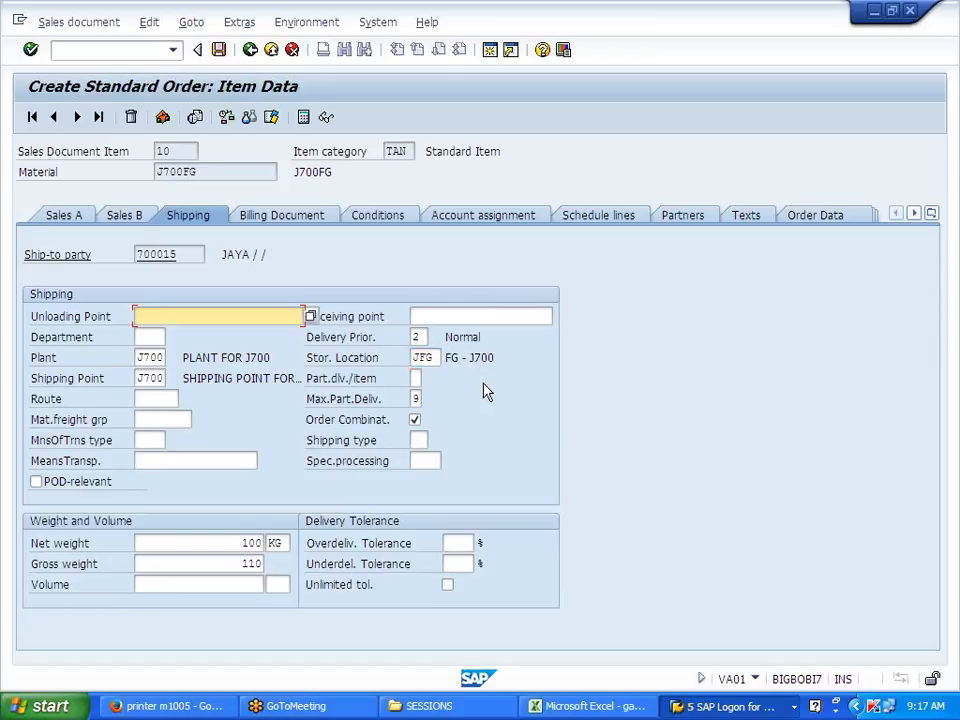
pyautogui.click(218, 50)
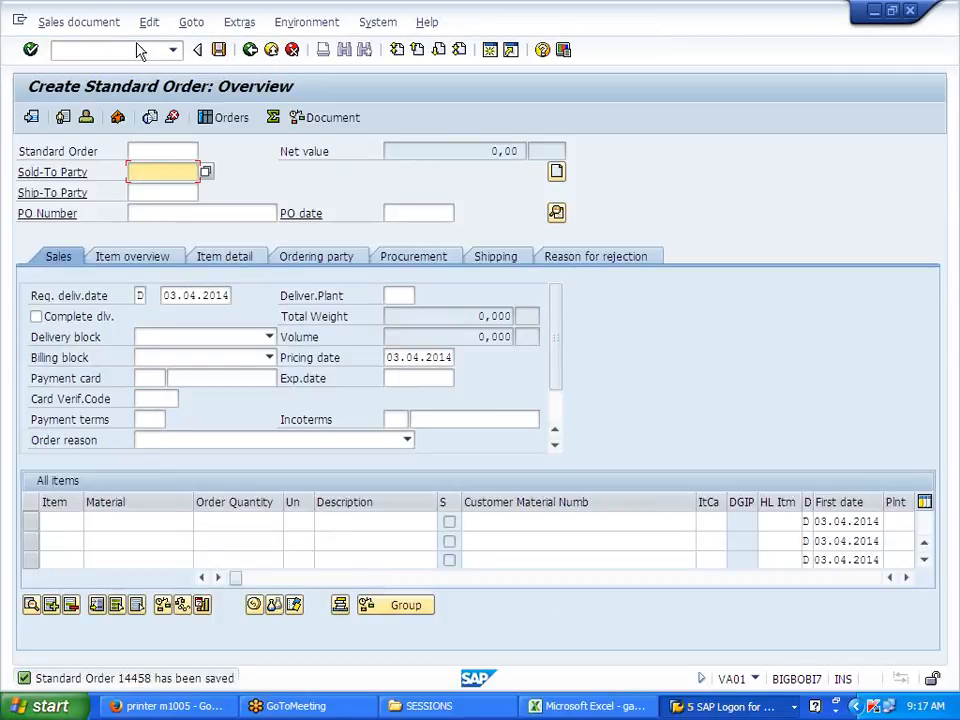
pyautogui.click(80, 23)
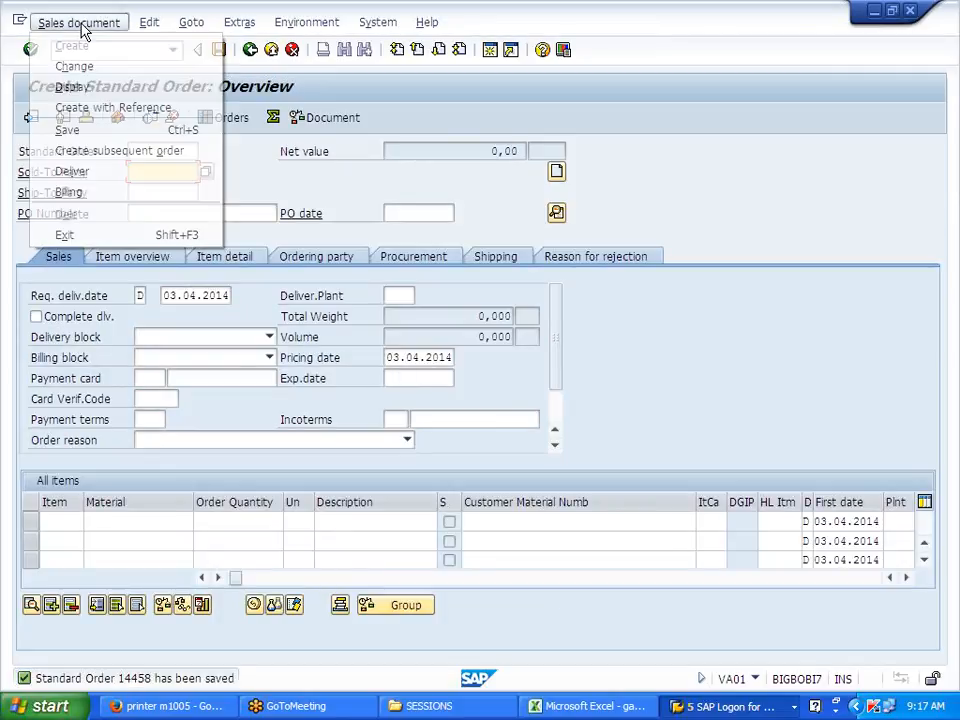
# Step: Create the delivery for order 14458, enter picked quantity 1 for item 10, and post goods issue
pyautogui.click(74, 173)
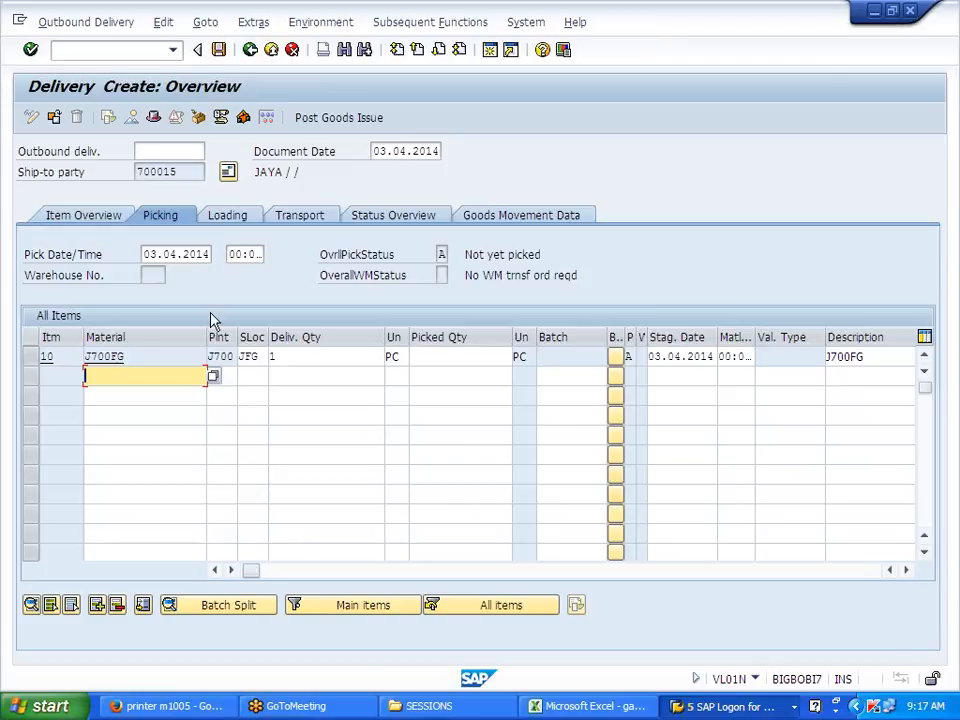
pyautogui.click(470, 358)
pyautogui.write('1')
pyautogui.click(419, 393)
pyautogui.click(322, 120)
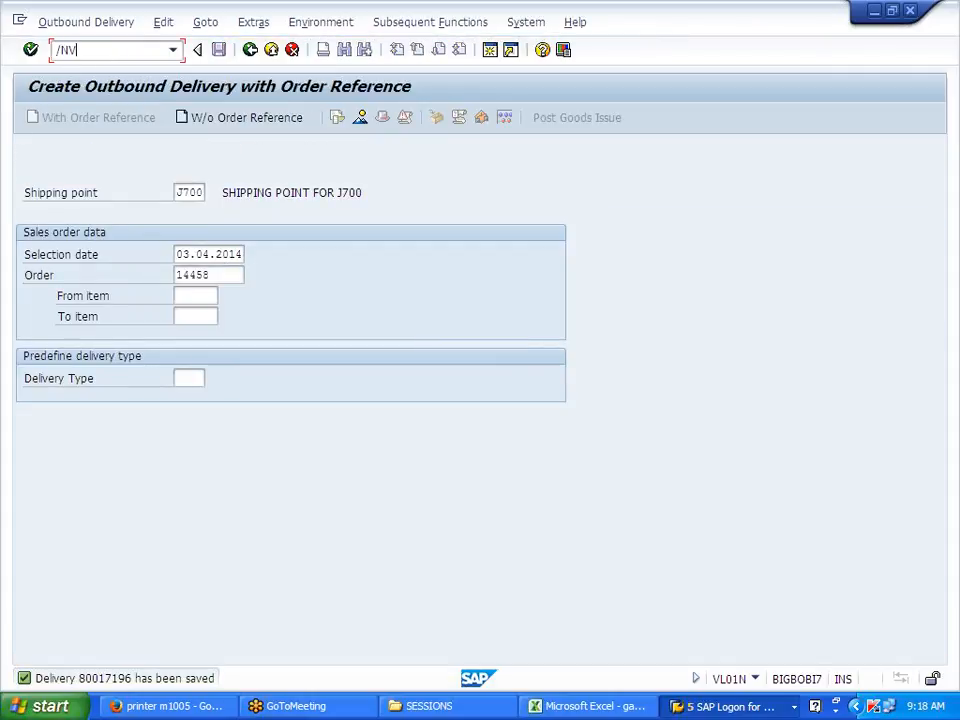
# Step: Create and save a billing document for delivery 80017196
pyautogui.write('1')
pyautogui.press('Return')
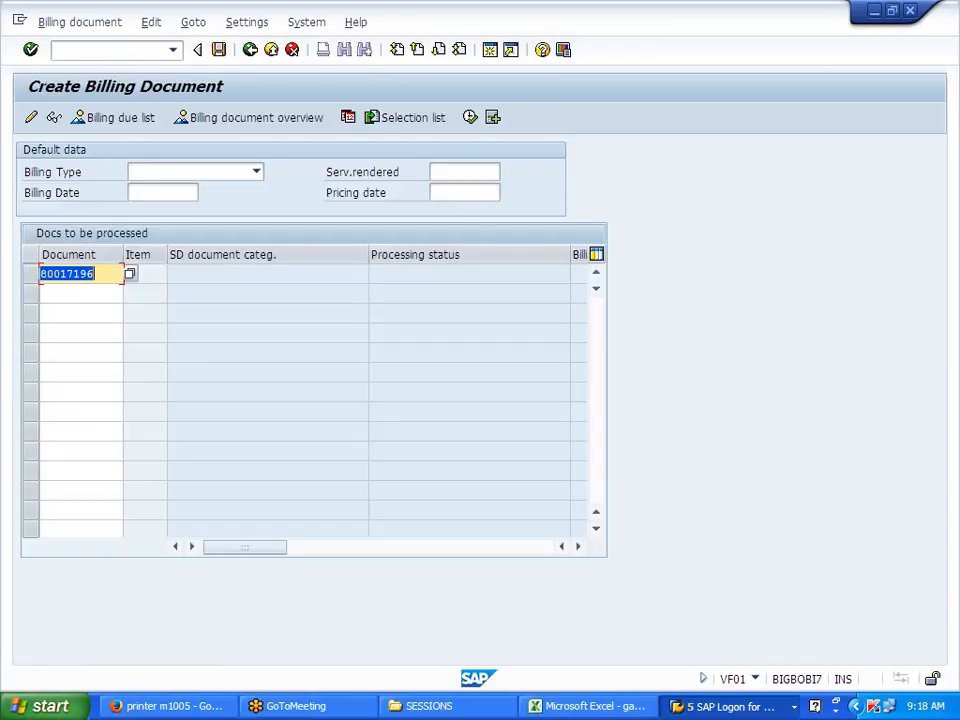
pyautogui.click(219, 50)
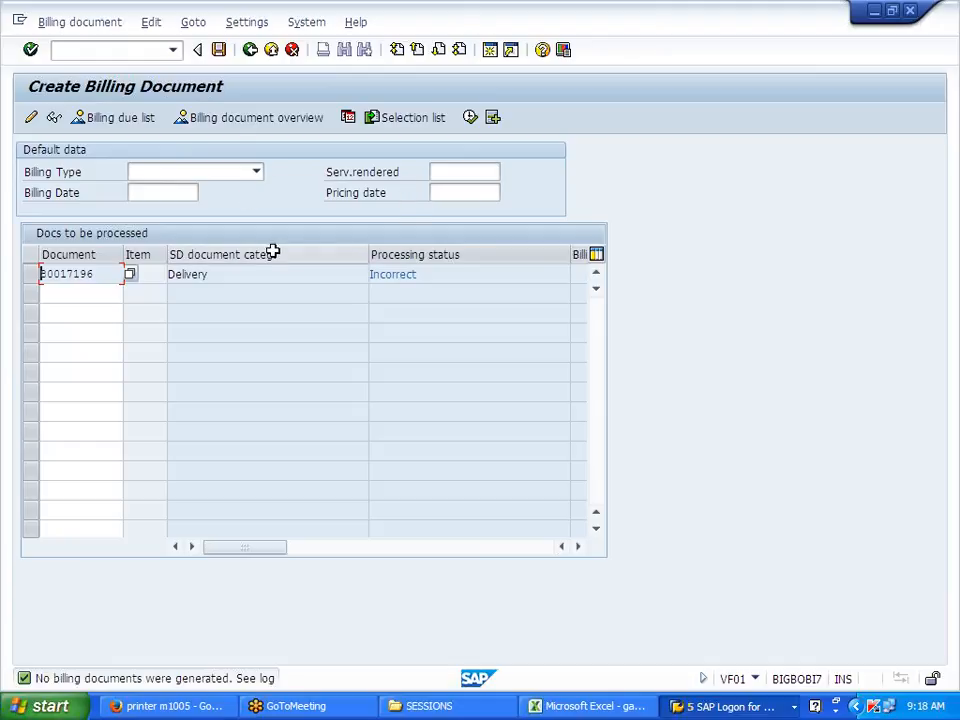
# Step: Open billing document 90038999 in VF02, release it to accounting, and exit without saving
pyautogui.click(202, 24)
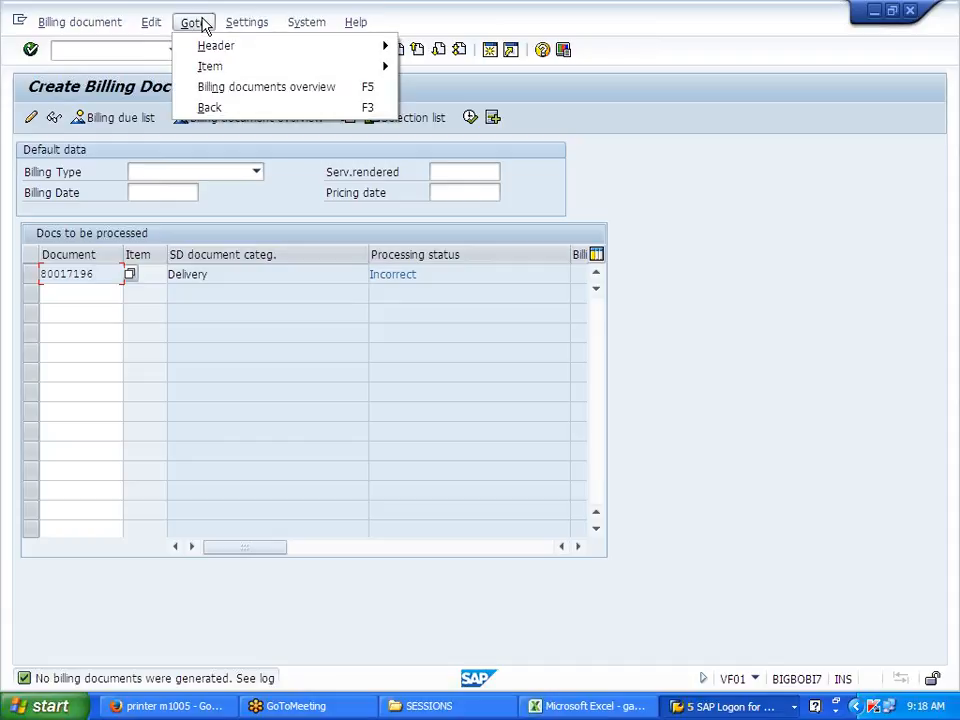
pyautogui.moveTo(197, 52)
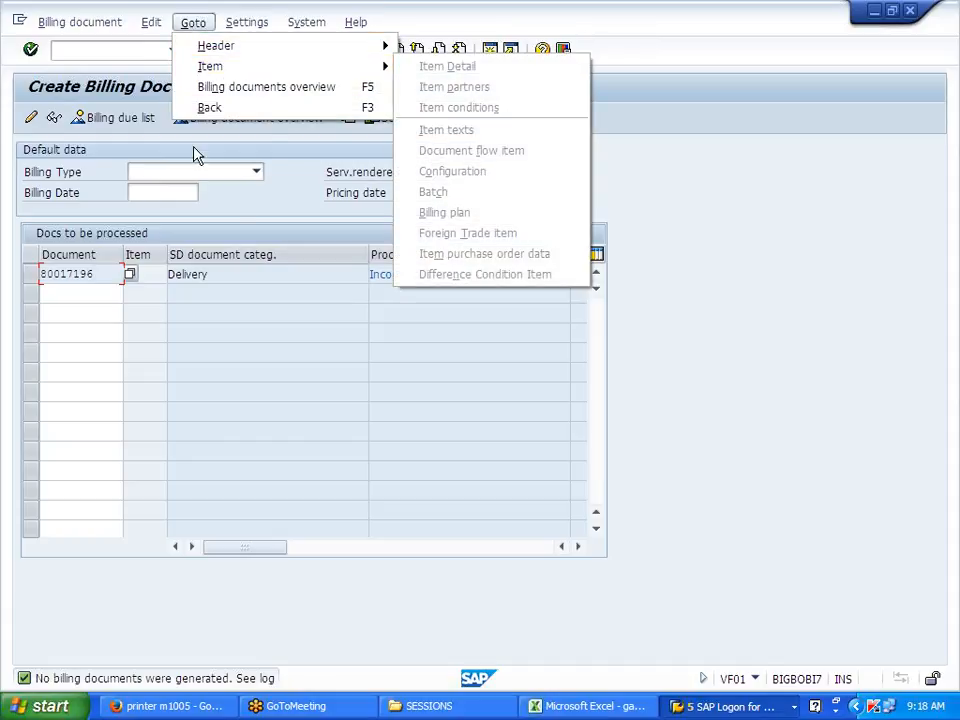
pyautogui.click(252, 200)
pyautogui.click(88, 24)
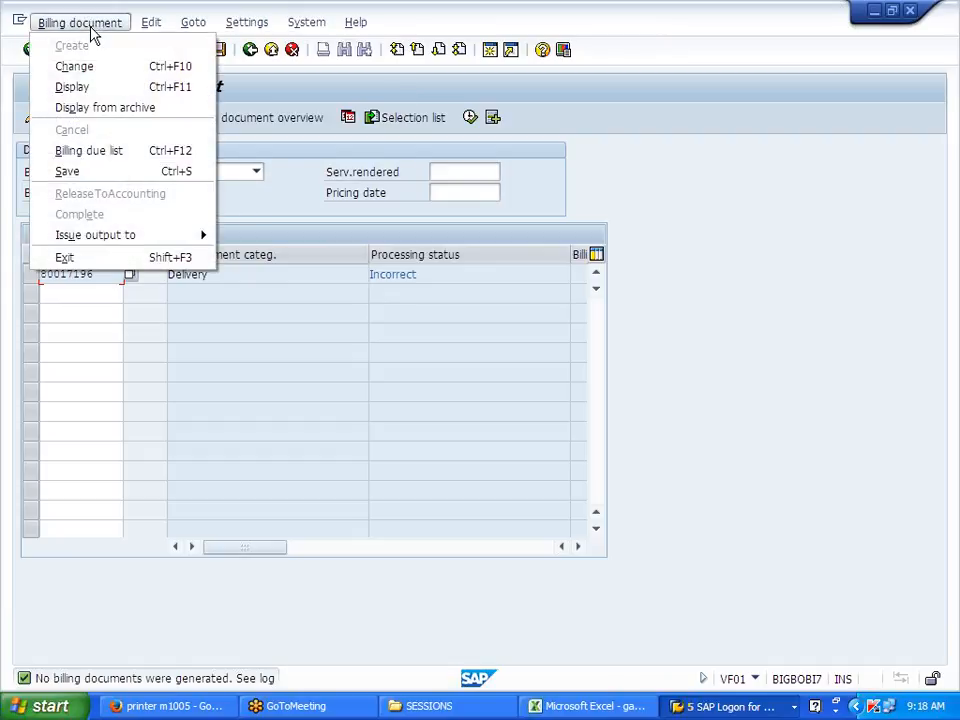
pyautogui.click(92, 68)
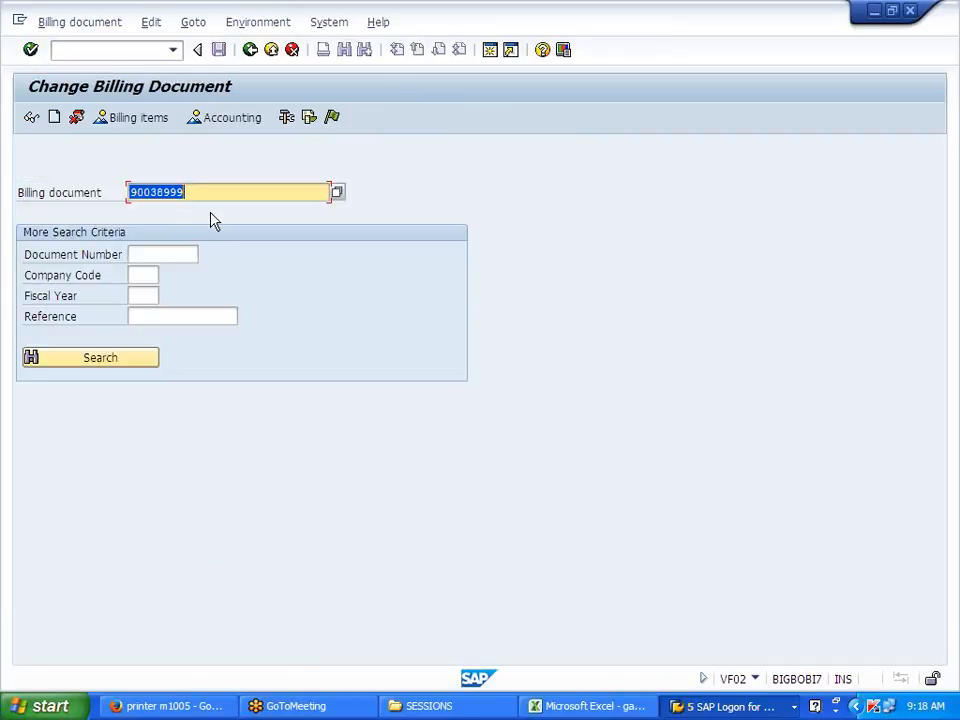
pyautogui.click(332, 119)
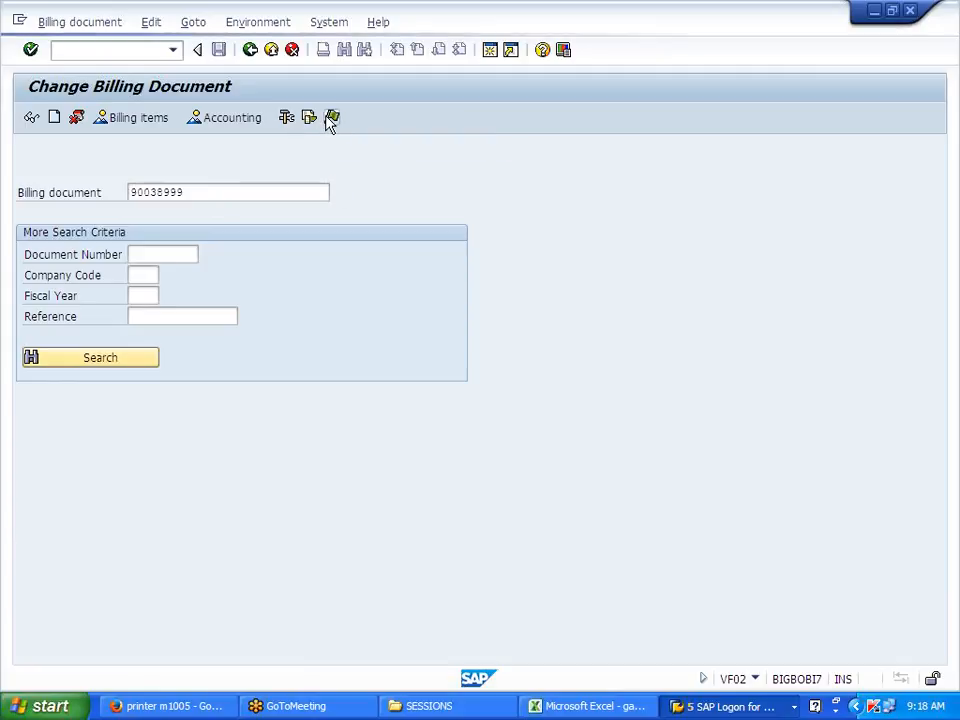
pyautogui.click(251, 50)
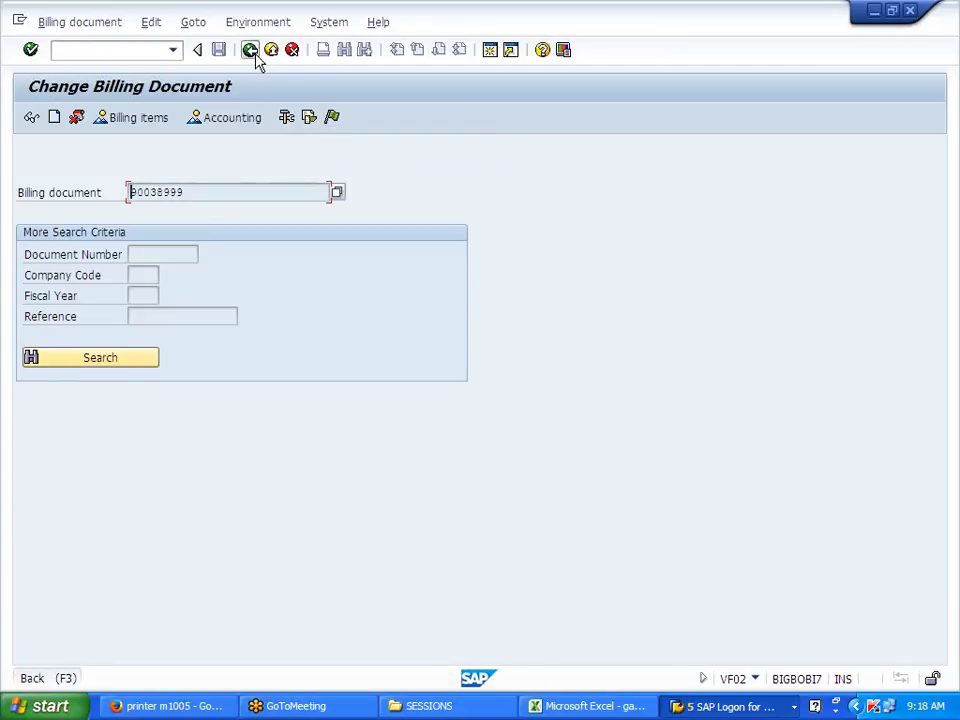
pyautogui.click(314, 356)
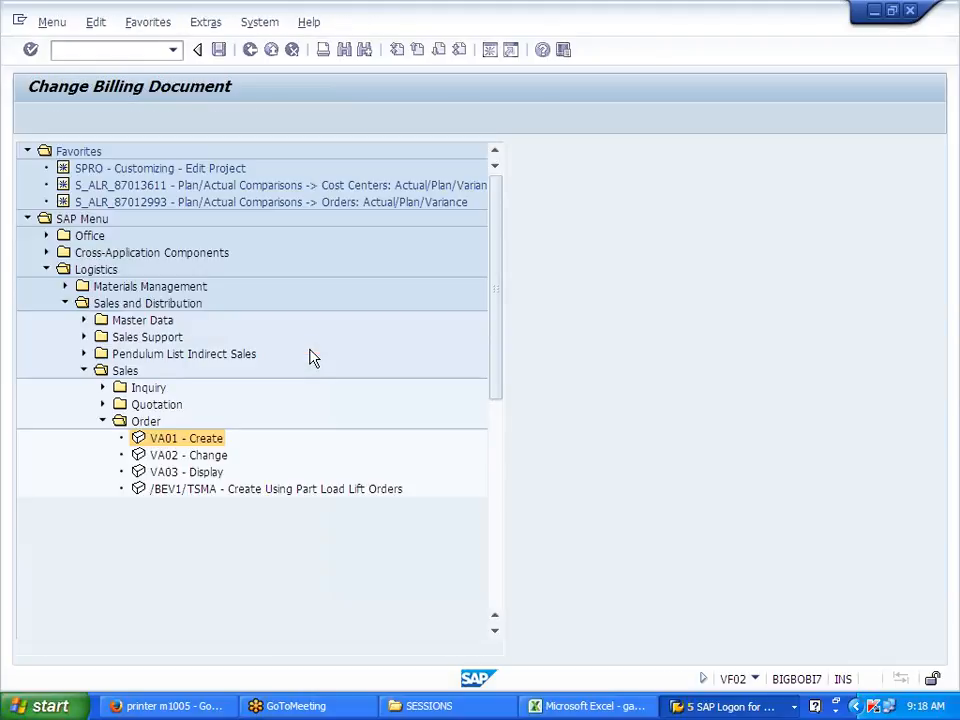
# Step: Rerun VF01, check the Excel notes, and list delivery 80017196's billing items showing 0,00 tax
pyautogui.click(174, 50)
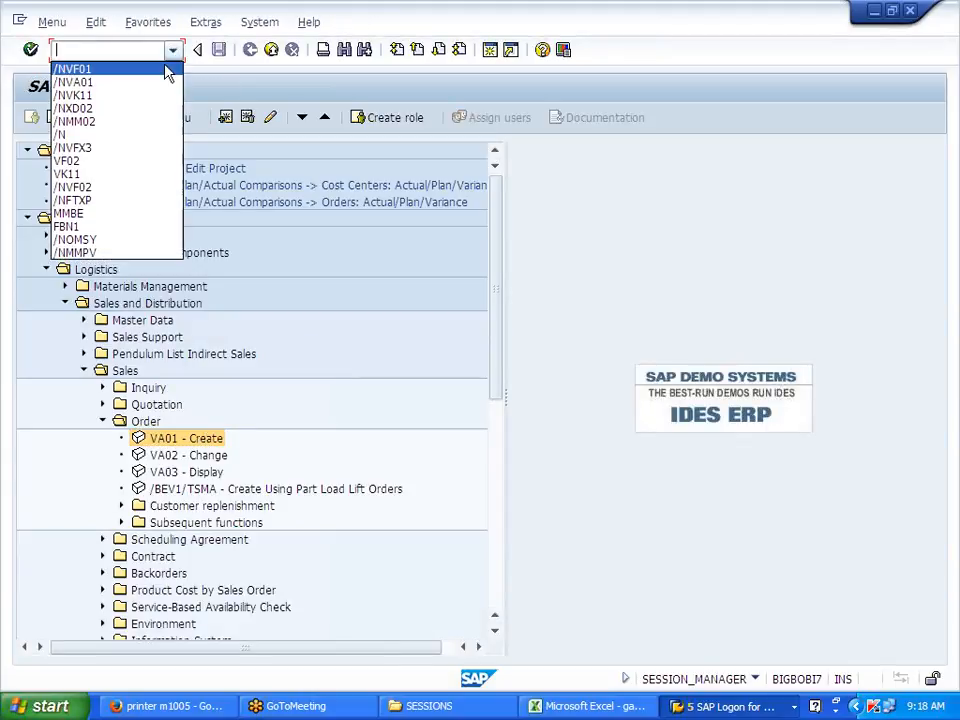
pyautogui.click(158, 68)
pyautogui.press('Return')
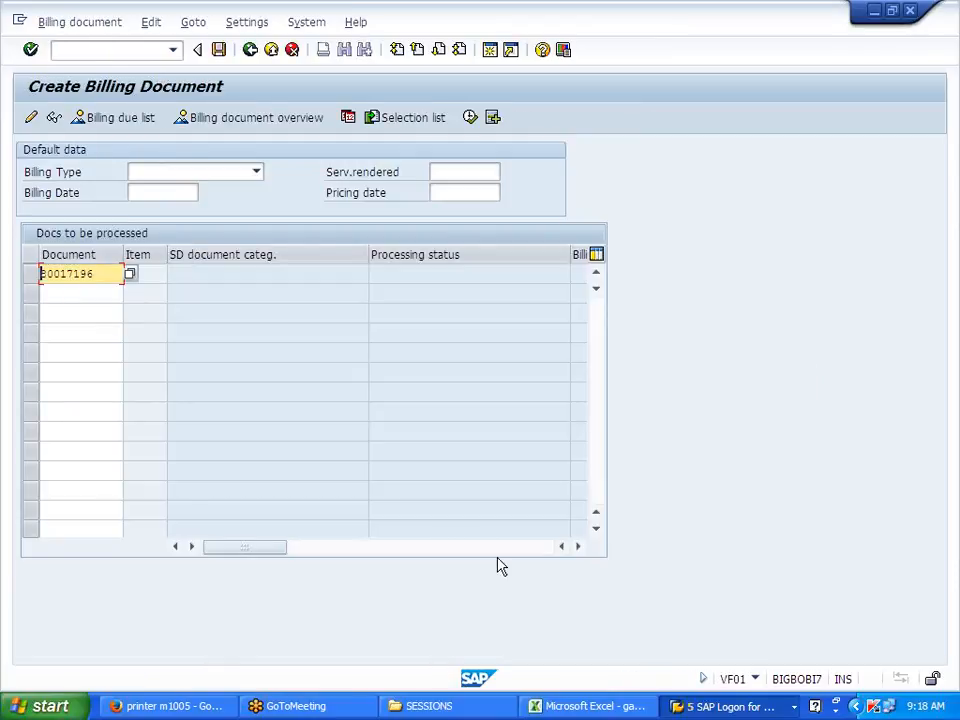
pyautogui.click(628, 707)
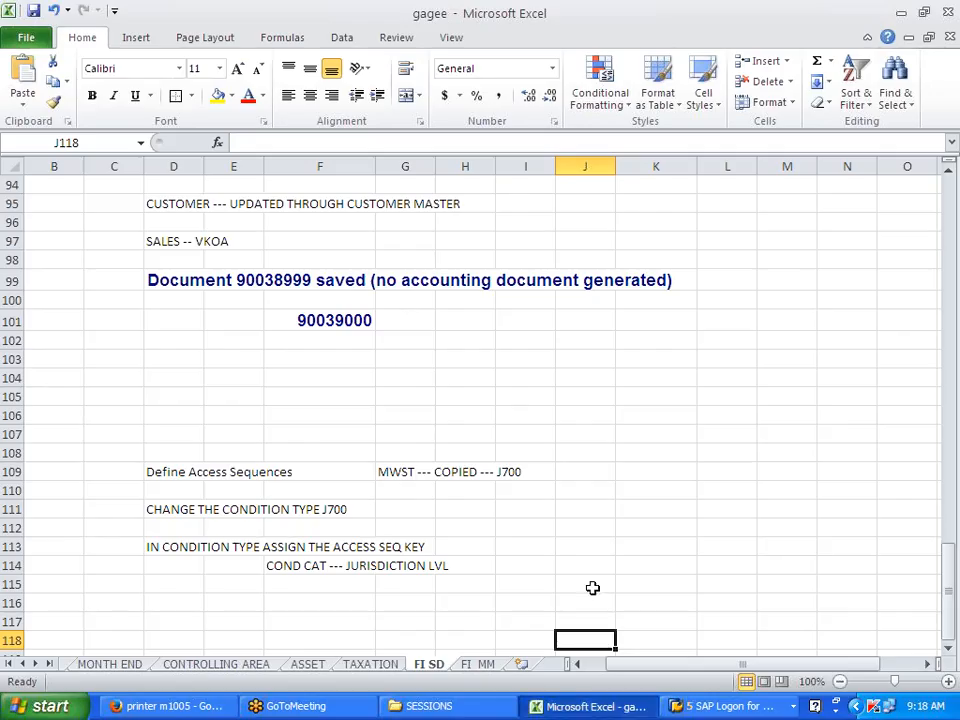
pyautogui.scroll(5, 595, 570)
pyautogui.scroll(-5, 595, 570)
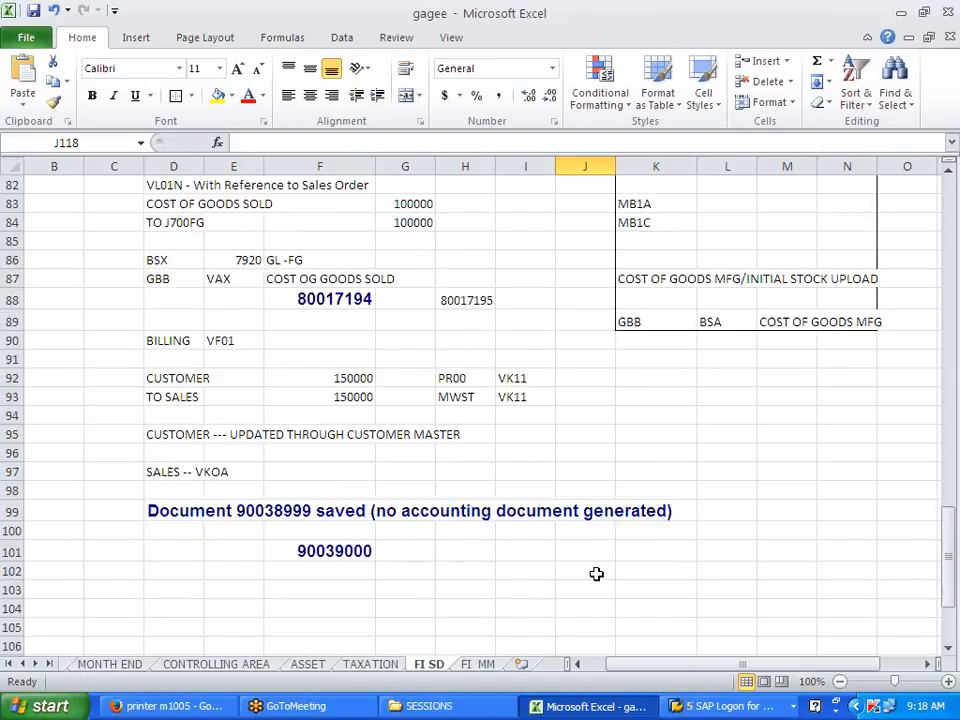
pyautogui.hotkey('alt', 'Tab')
pyautogui.press('Return')
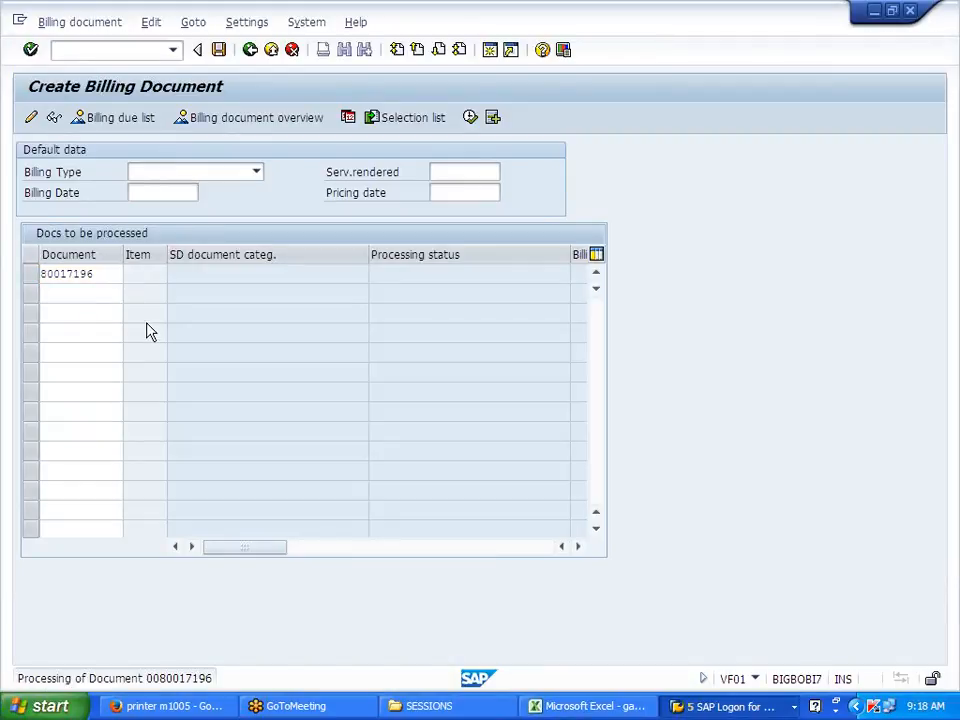
# Step: Save the F2 invoice, reload 90039001 in Change Billing Document, and show error FF763's long text
pyautogui.click(218, 49)
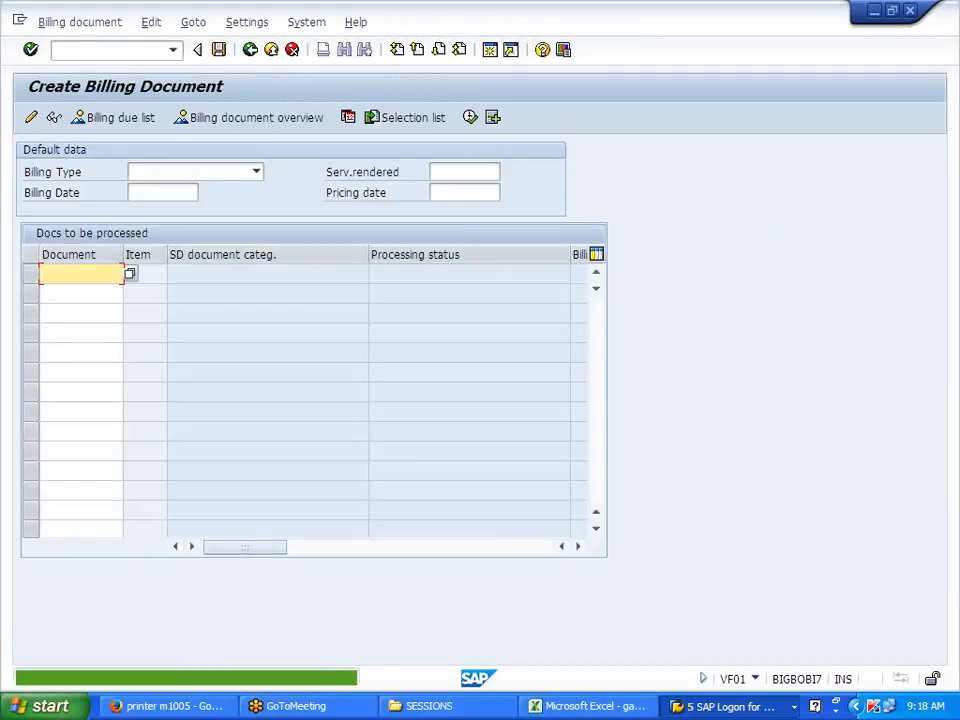
pyautogui.click(88, 23)
pyautogui.click(86, 66)
pyautogui.press('Return')
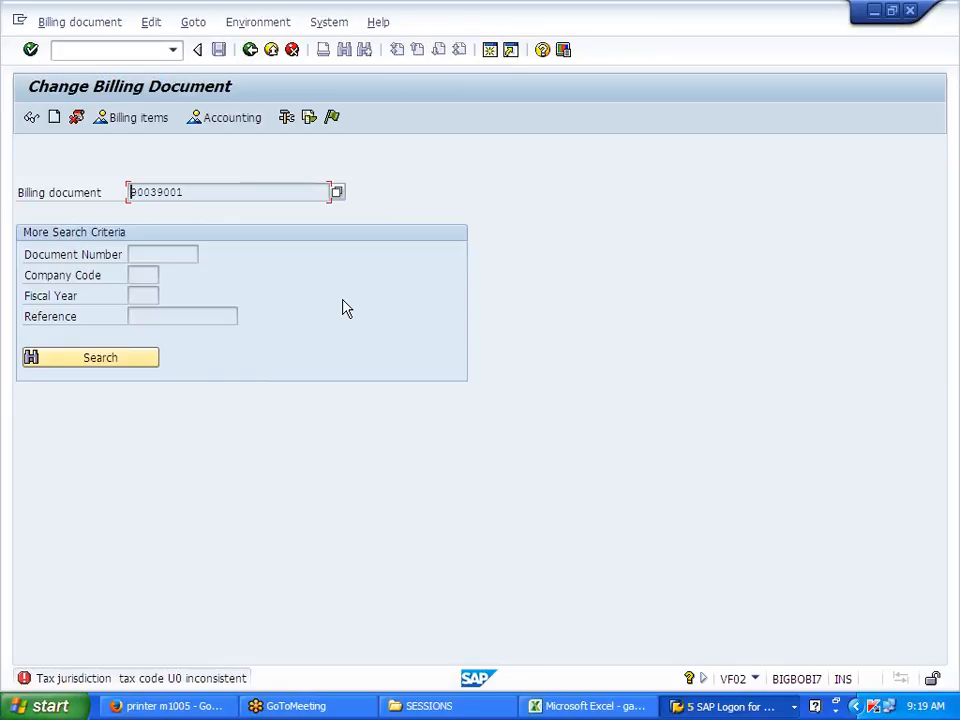
pyautogui.click(206, 680)
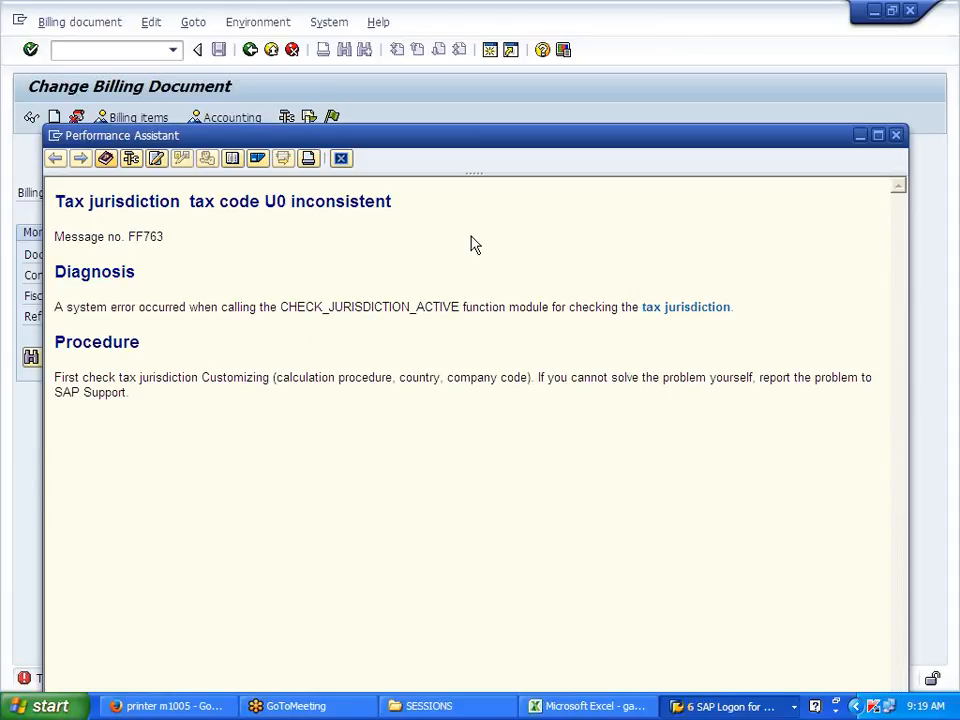
# Step: Close the FF763 error explanation and bring up the list of open SAP windows
pyautogui.click(341, 159)
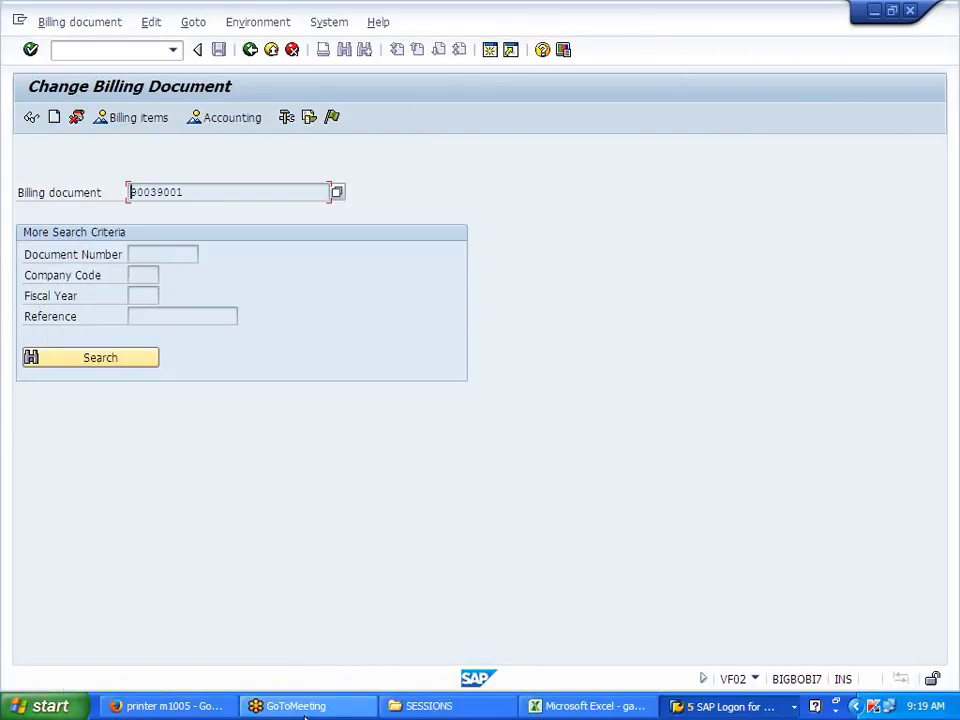
pyautogui.click(710, 714)
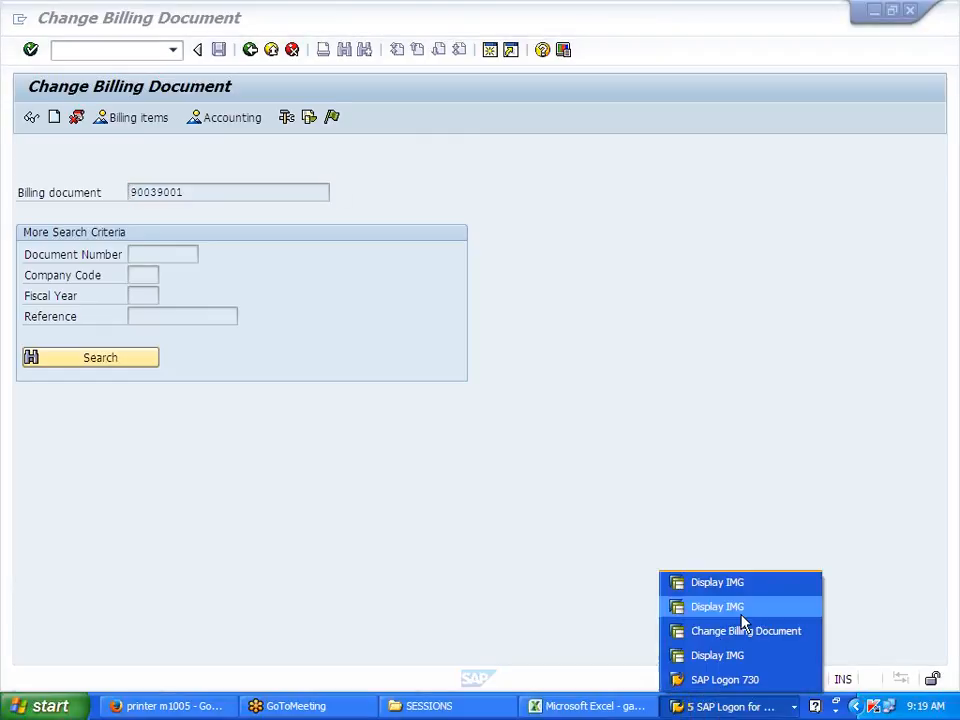
# Step: Inspect the J700 tax jurisdiction code structure levels and Tx In flag in SPRO
pyautogui.click(740, 612)
pyautogui.scroll(10, 225, 487)
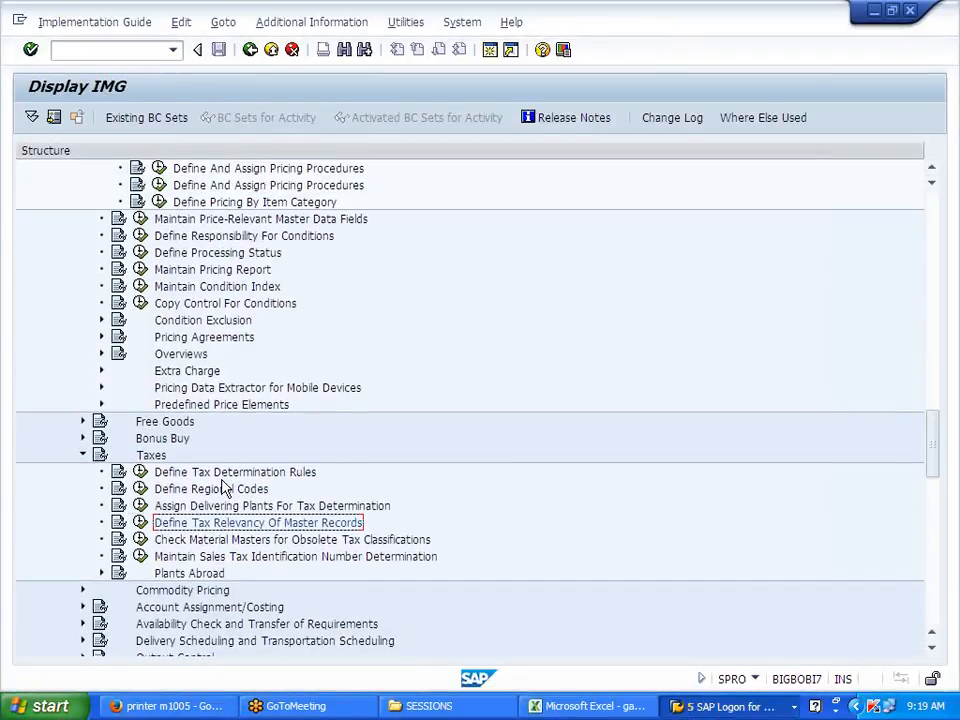
pyautogui.scroll(8, 225, 487)
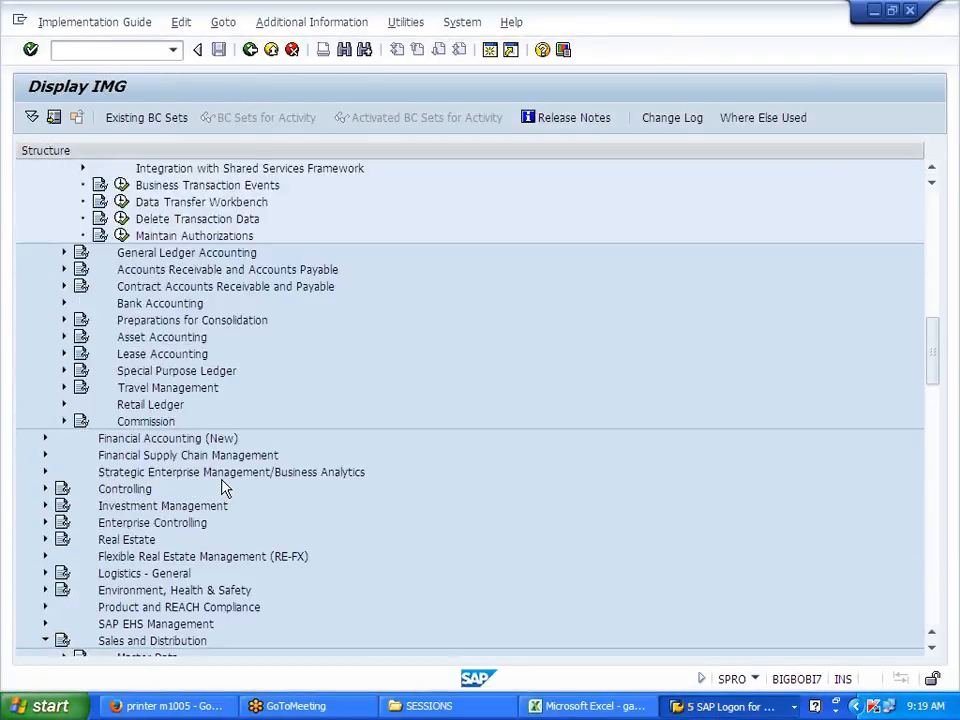
pyautogui.scroll(5, 225, 487)
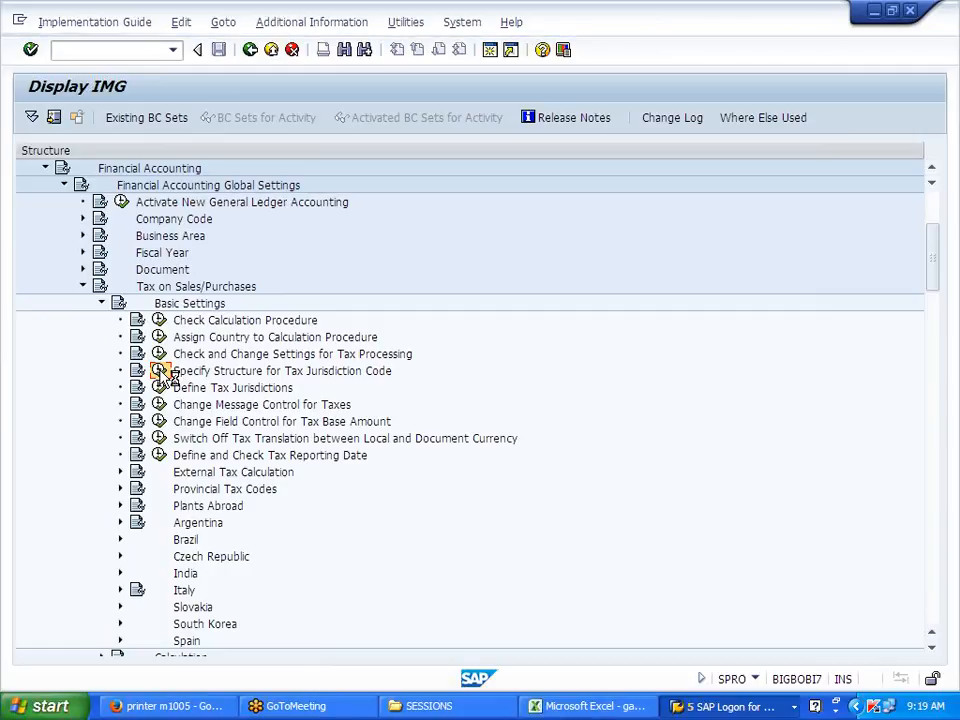
pyautogui.click(160, 370)
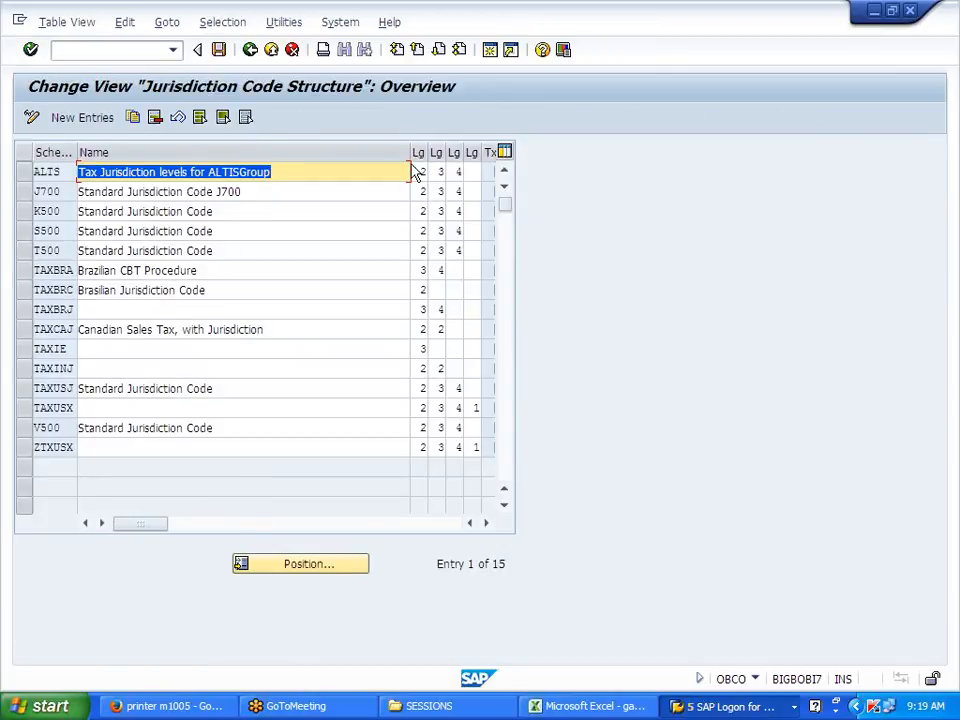
pyautogui.moveTo(407, 152); pyautogui.dragTo(341, 152)
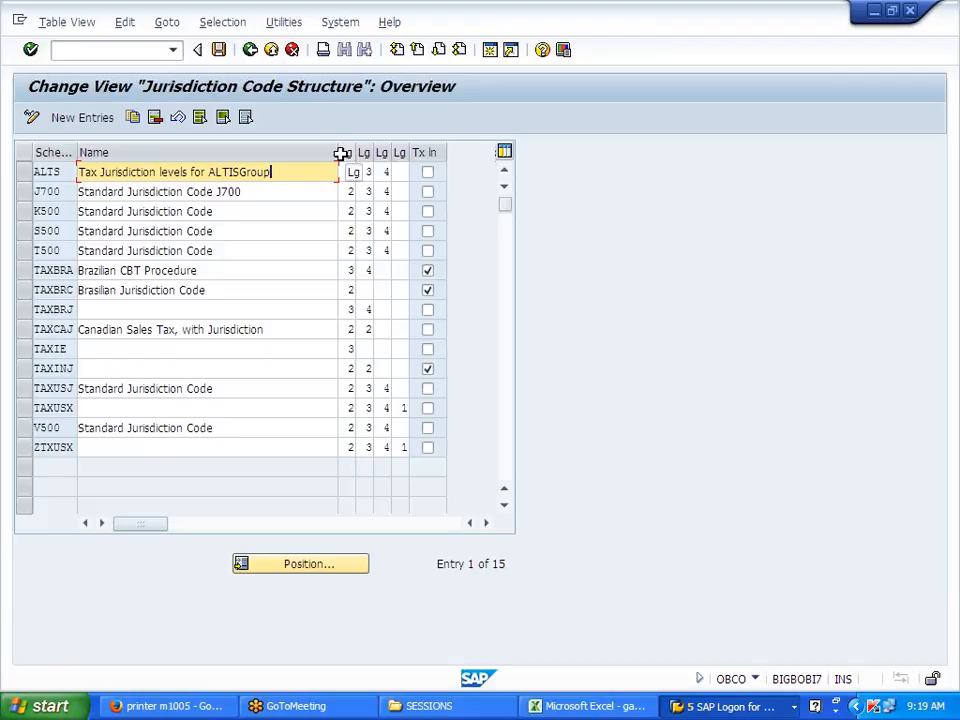
pyautogui.click(252, 51)
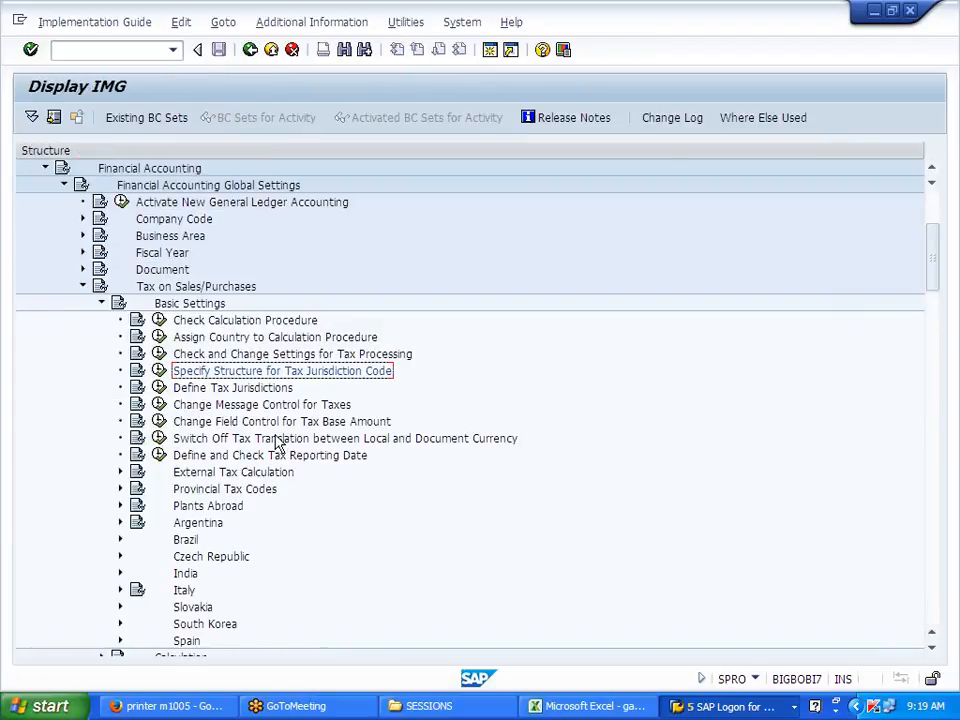
pyautogui.click(263, 387)
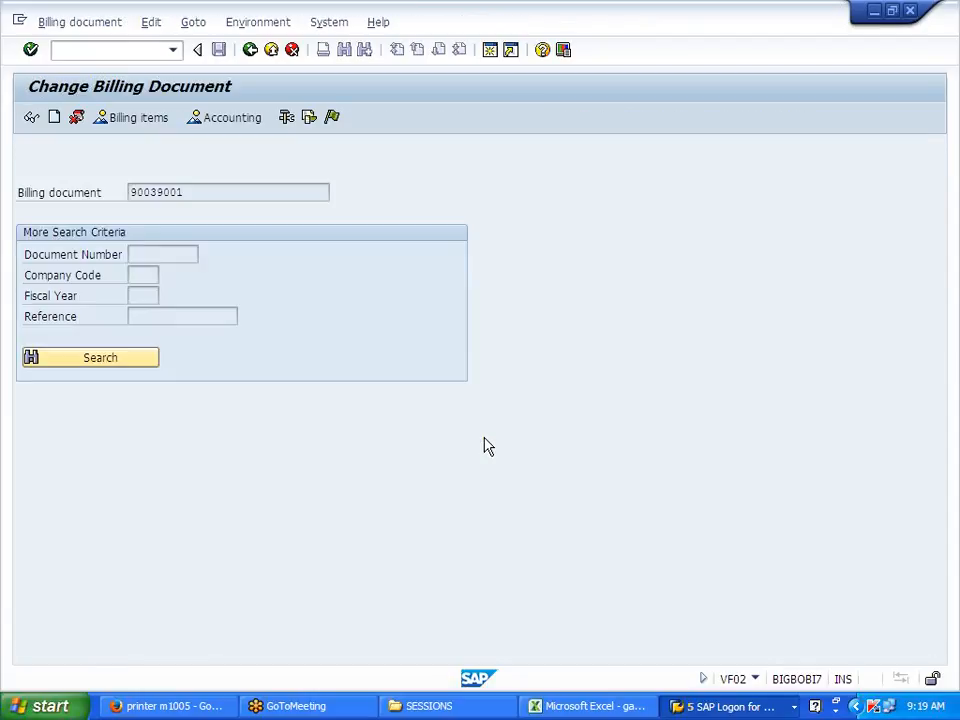
# Step: Display and then close the explanation of the U0 tax jurisdiction error
pyautogui.click(337, 118)
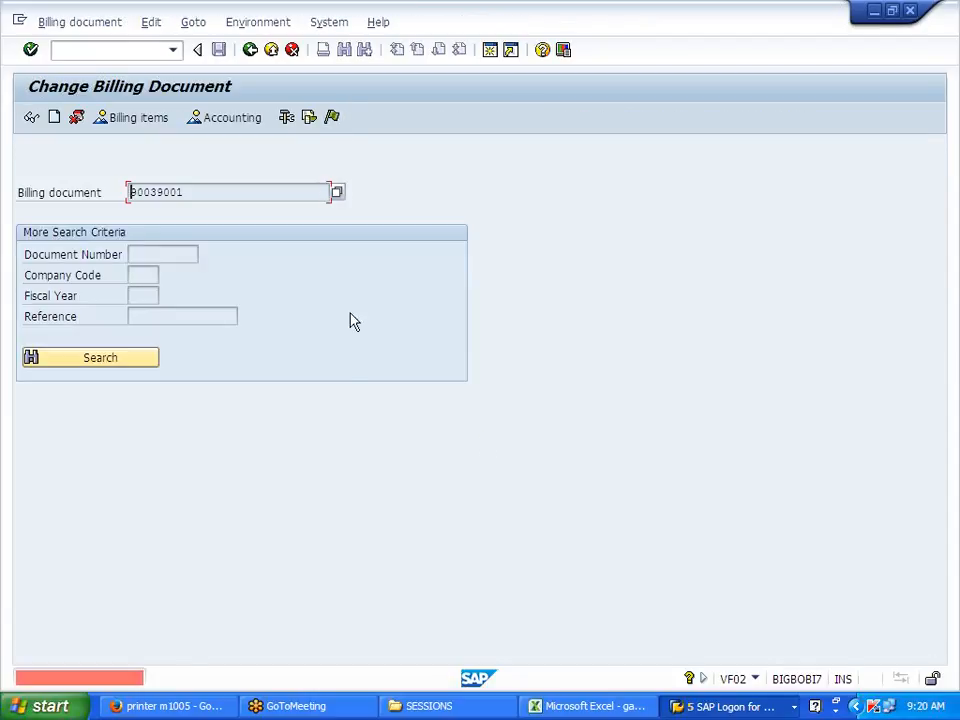
pyautogui.click(167, 682)
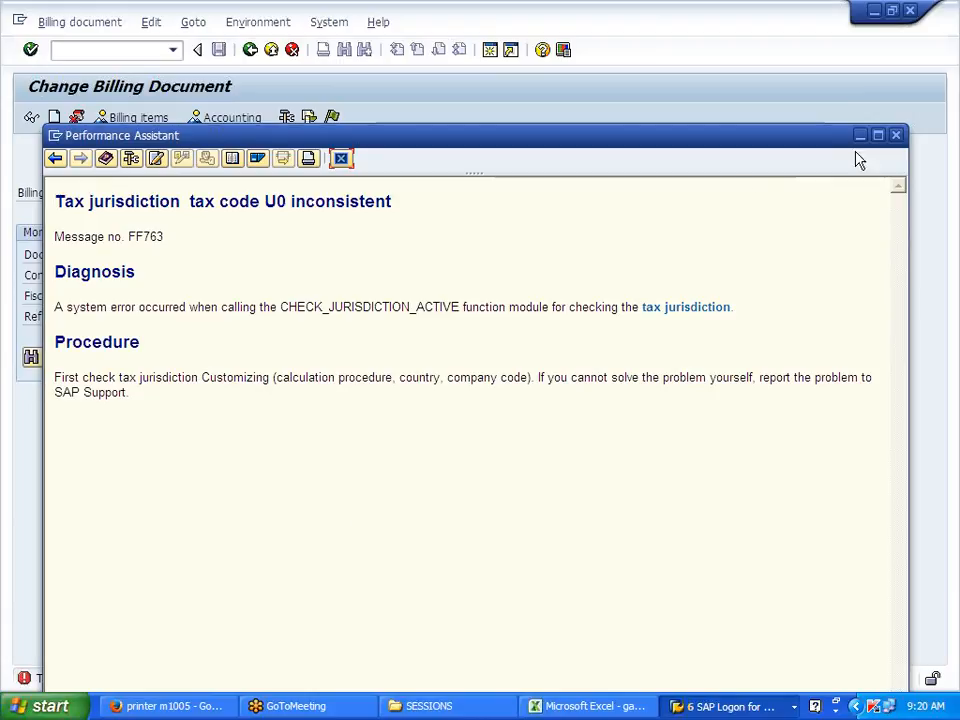
pyautogui.click(897, 136)
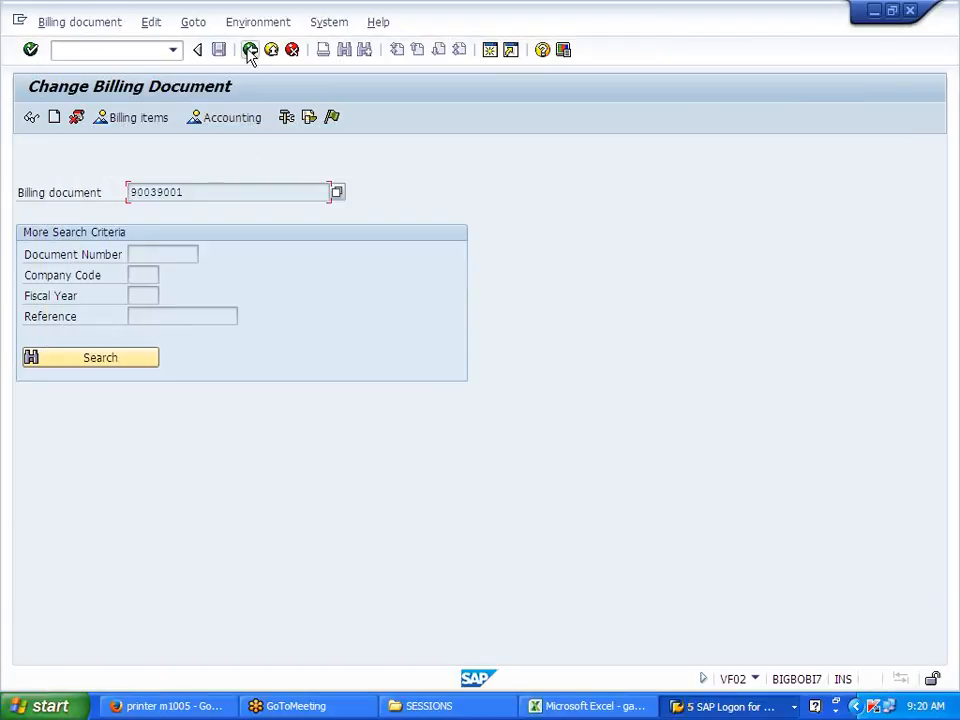
# Step: Exit billing document 90039001 without saving and return to SAP Easy Access
pyautogui.click(250, 50)
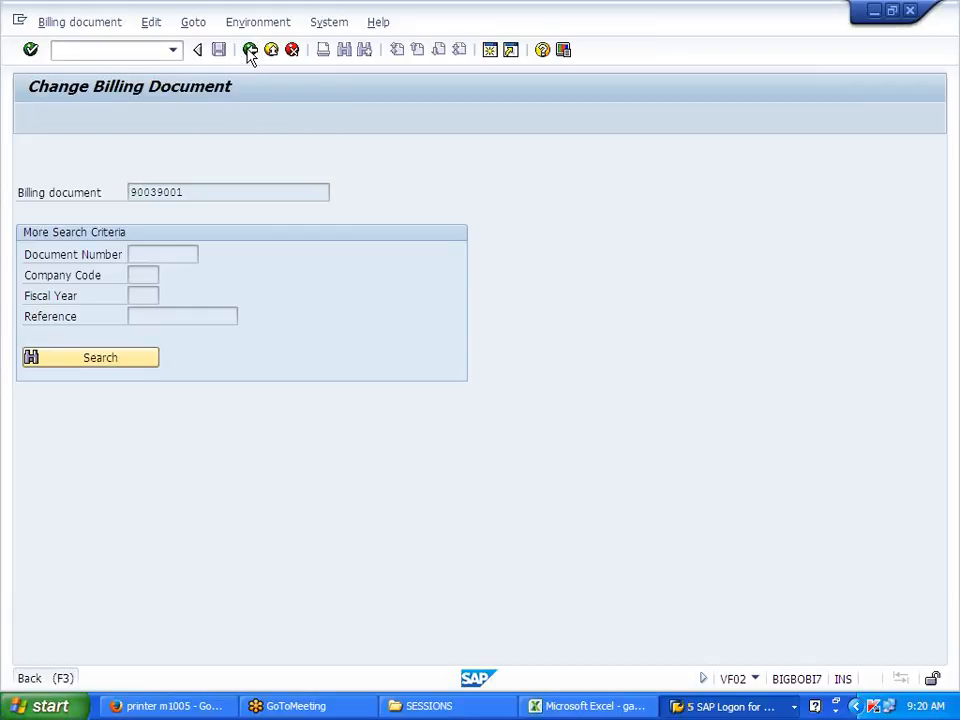
pyautogui.click(335, 347)
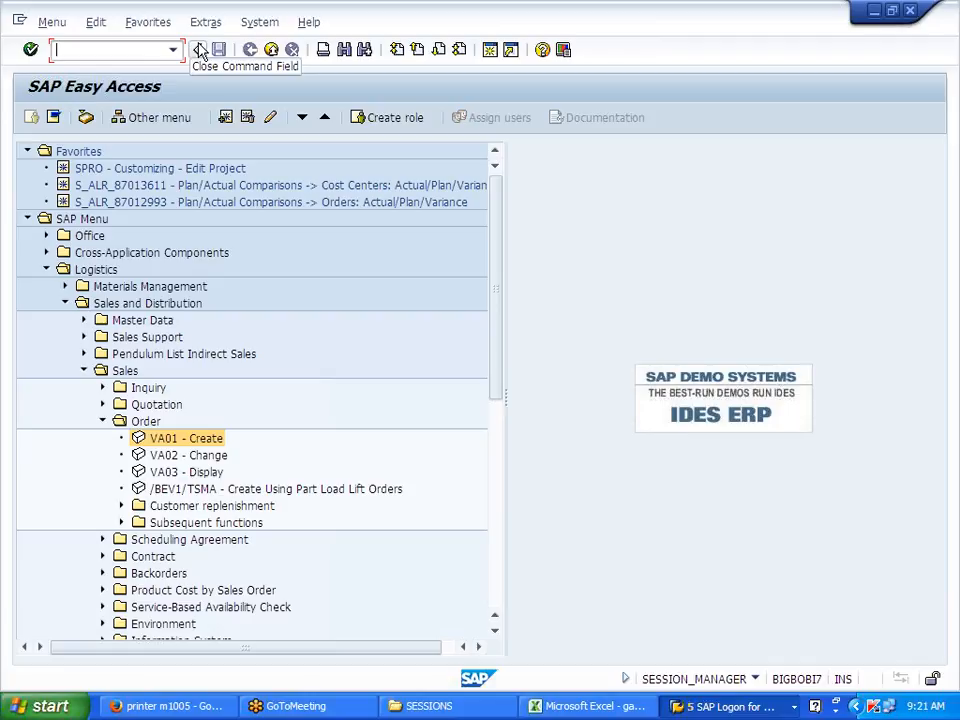
pyautogui.click(355, 260)
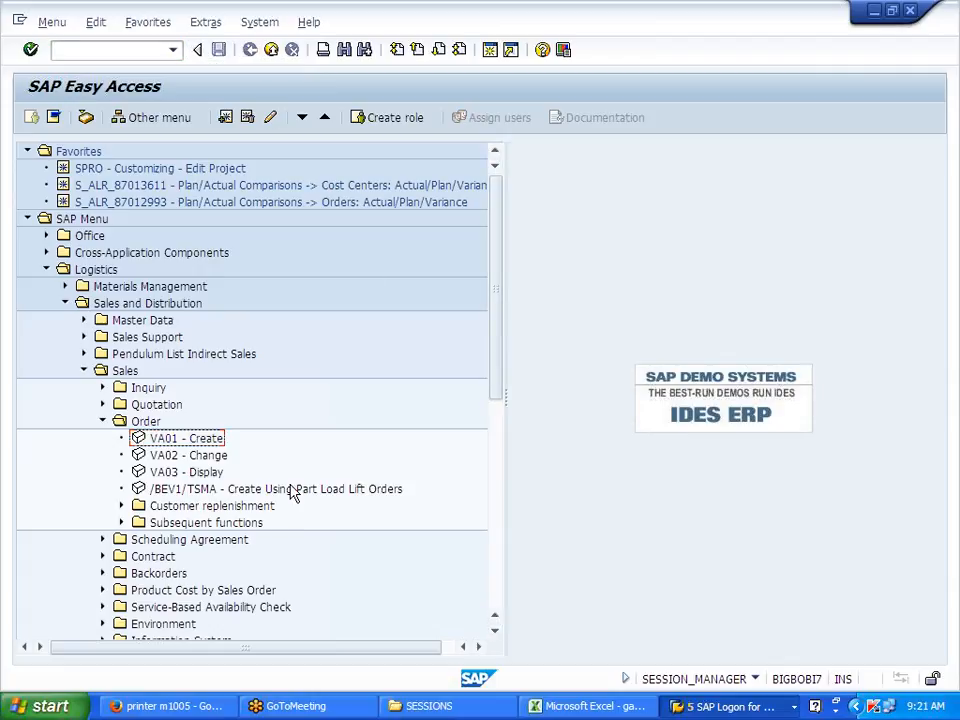
pyautogui.click(942, 36)
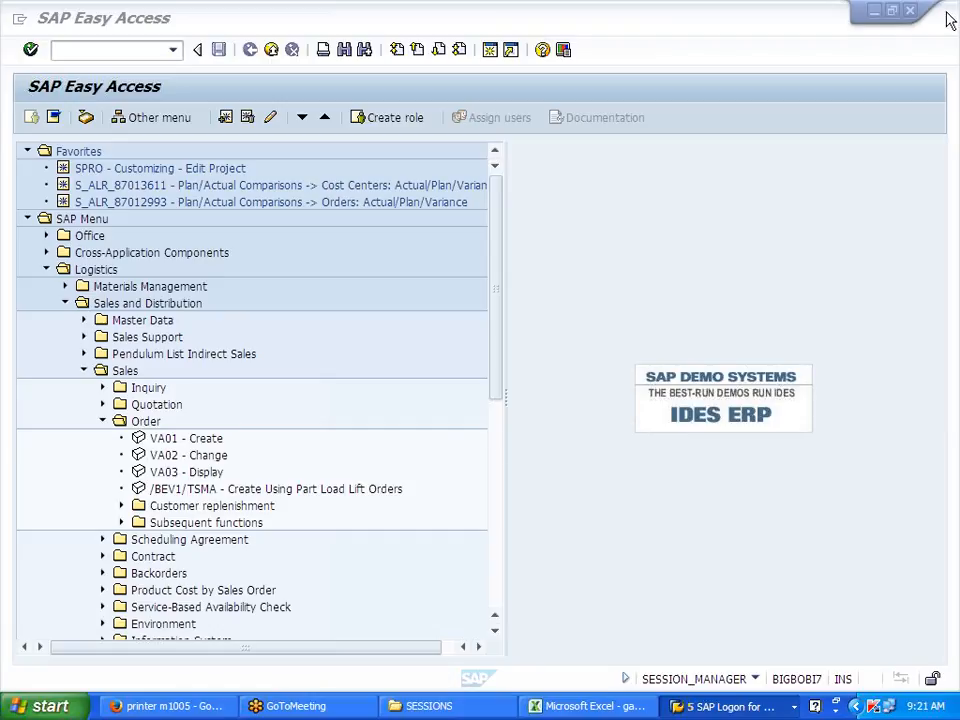
# Step: In the gagee workbook's FI SD sheet, highlight the customer and sales posting lines
pyautogui.click(575, 706)
pyautogui.scroll(1, 363, 556)
pyautogui.scroll(5, 363, 556)
pyautogui.scroll(-5, 363, 556)
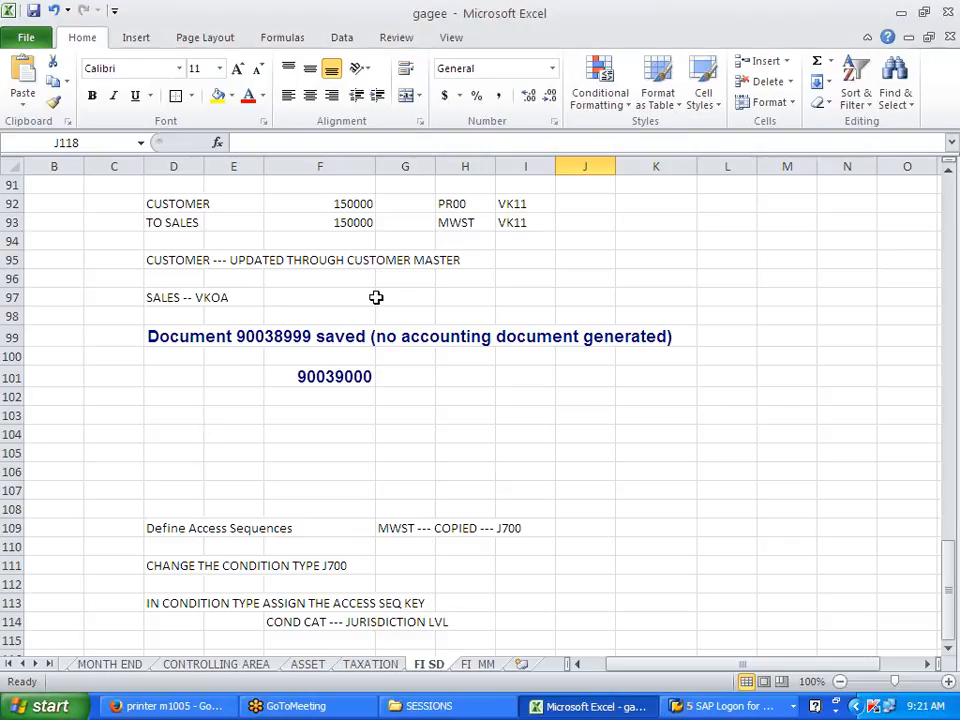
pyautogui.scroll(3, 378, 299)
pyautogui.moveTo(191, 375); pyautogui.dragTo(341, 397)
pyautogui.scroll(-6, 341, 397)
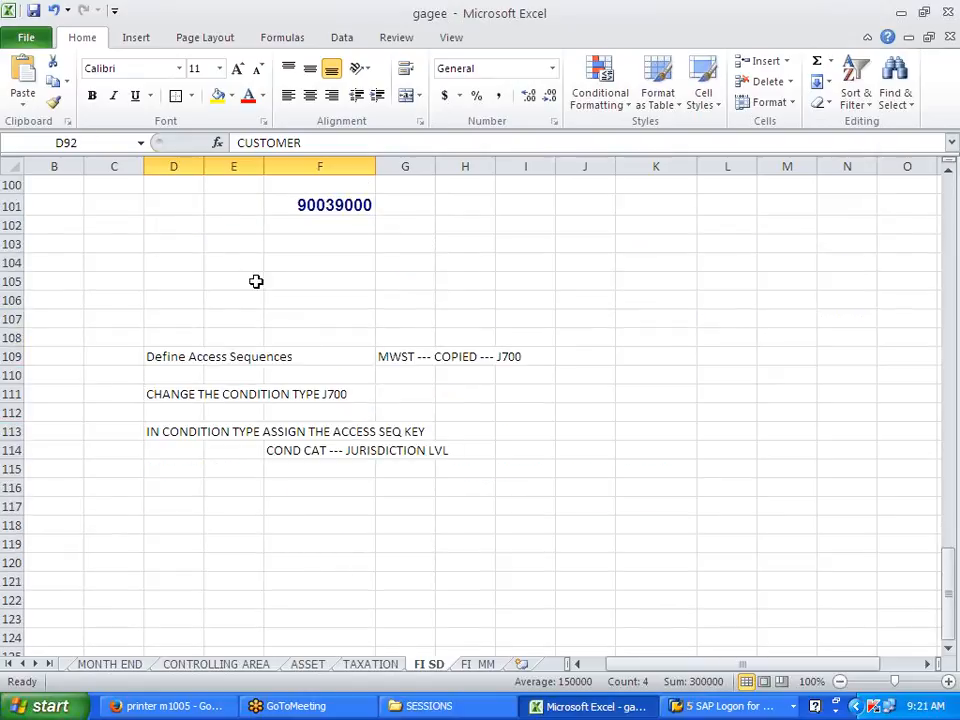
# Step: Enter PAYMENT RECEIPT in cell D103
pyautogui.click(188, 247)
pyautogui.write('P')
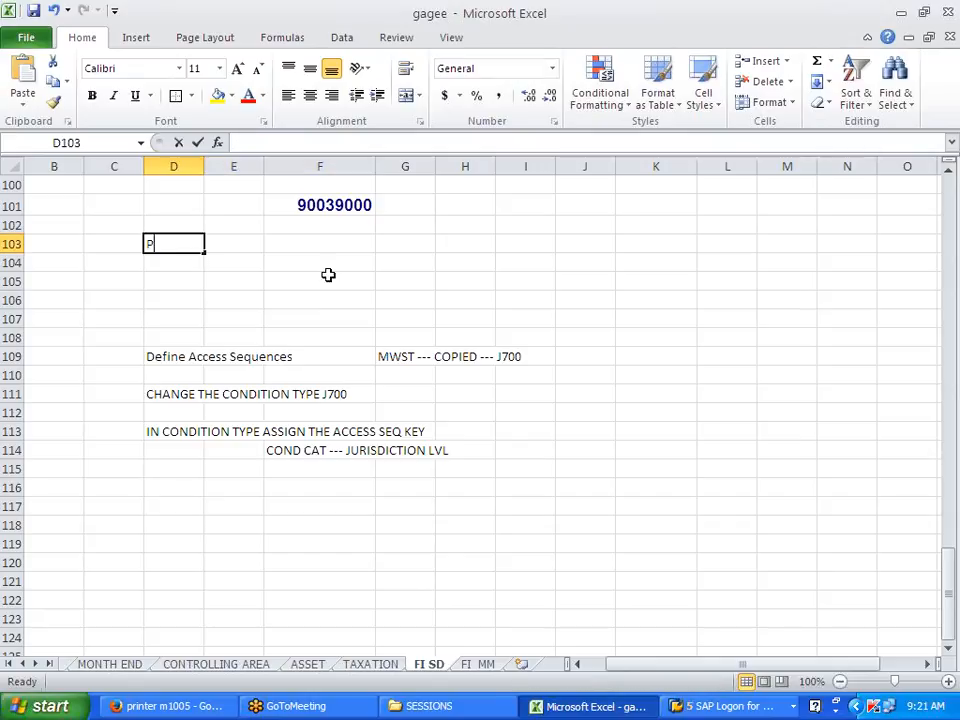
pyautogui.write('AYMENT RECEIPT')
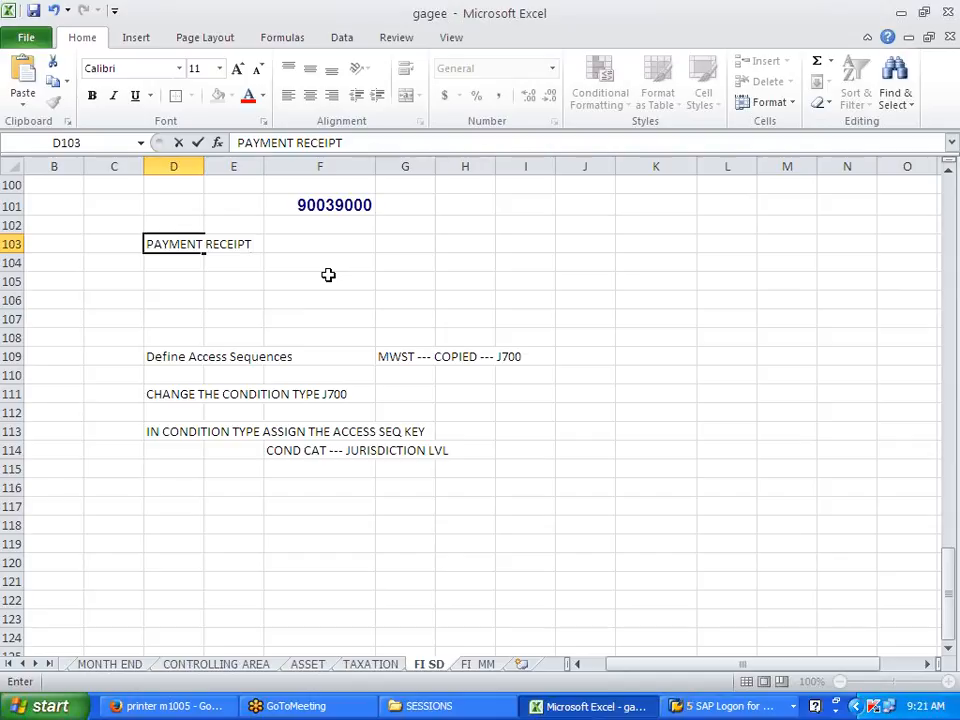
pyautogui.press('Return')
pyautogui.press('Return')
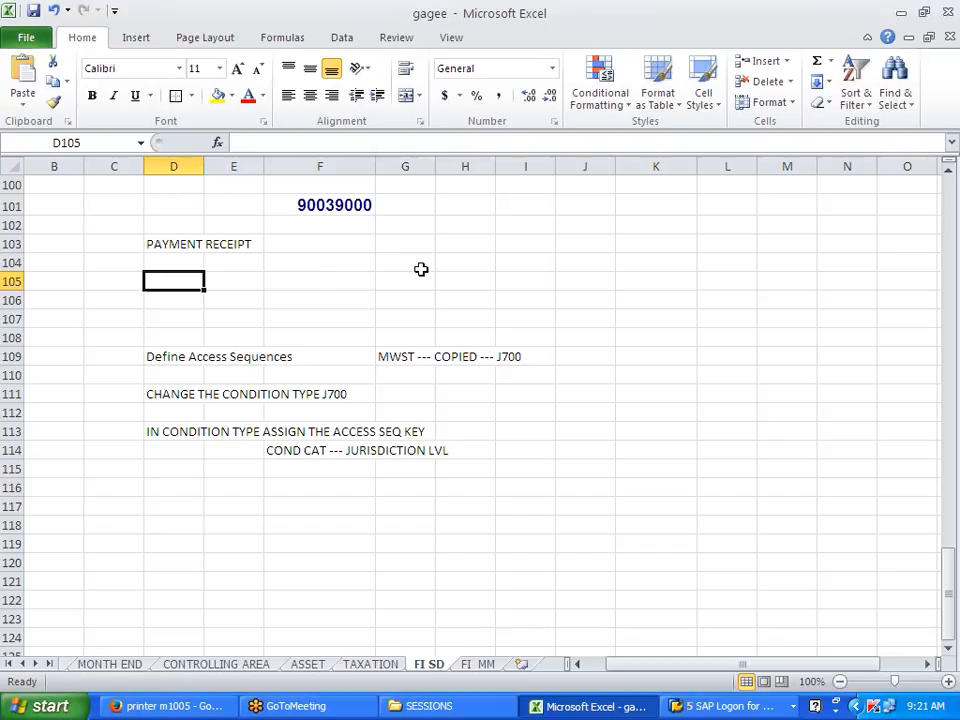
# Step: Review the cost of goods sold, TO J700FG, customer 150000 and sales amounts
pyautogui.scroll(8, 424, 270)
pyautogui.click(430, 325)
pyautogui.click(403, 339)
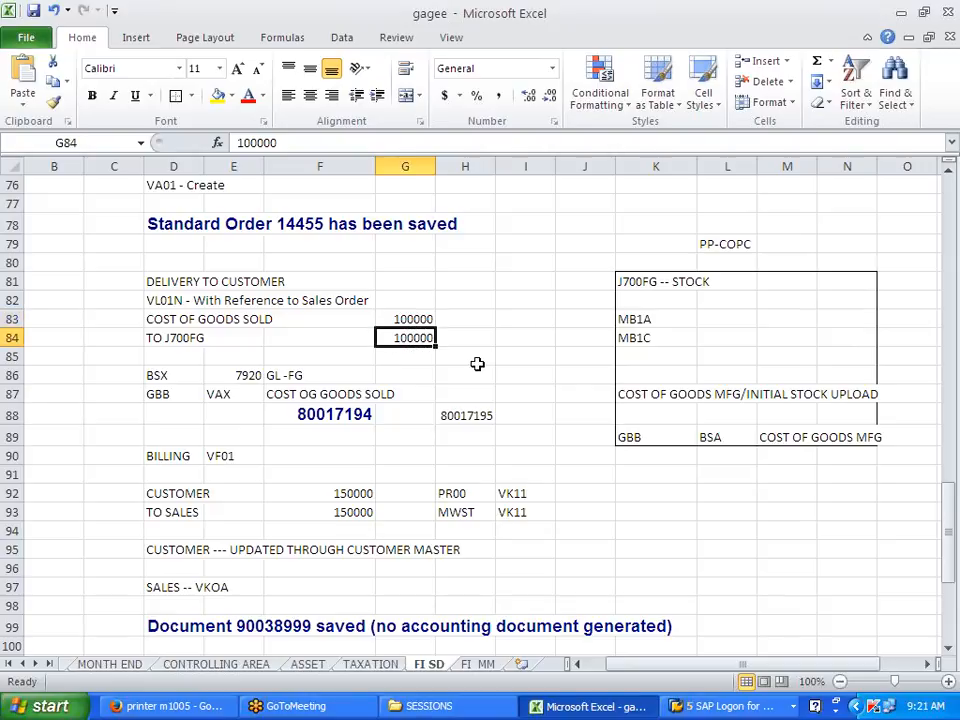
pyautogui.click(356, 493)
pyautogui.click(359, 515)
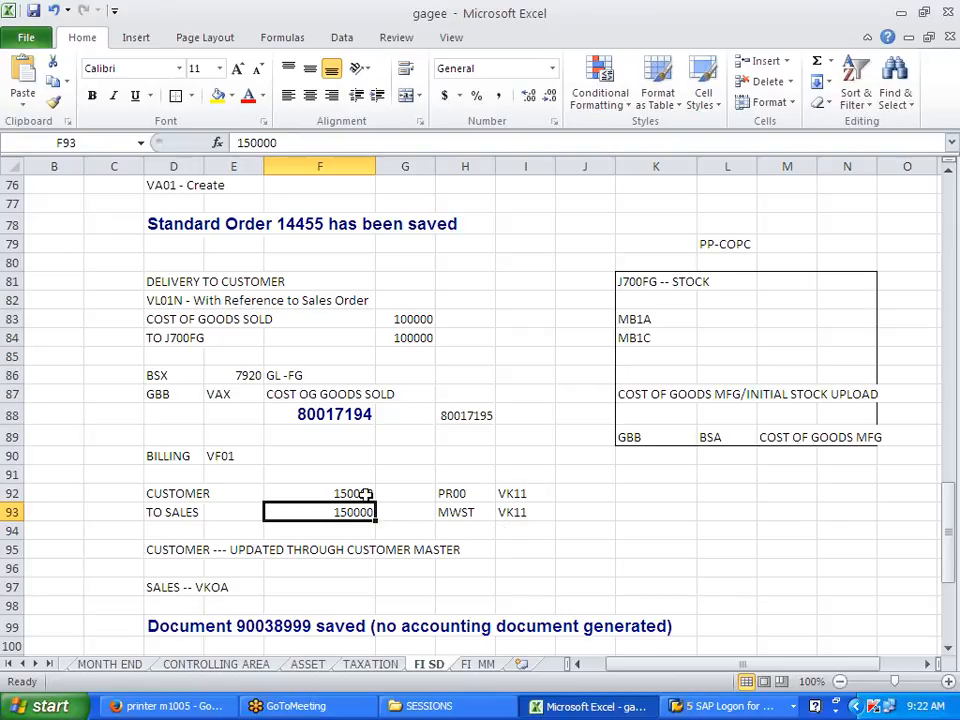
pyautogui.moveTo(146, 319); pyautogui.dragTo(405, 319)
# Step: Annotate H83 with P/L DR and G93 with P/L CR
pyautogui.click(448, 320)
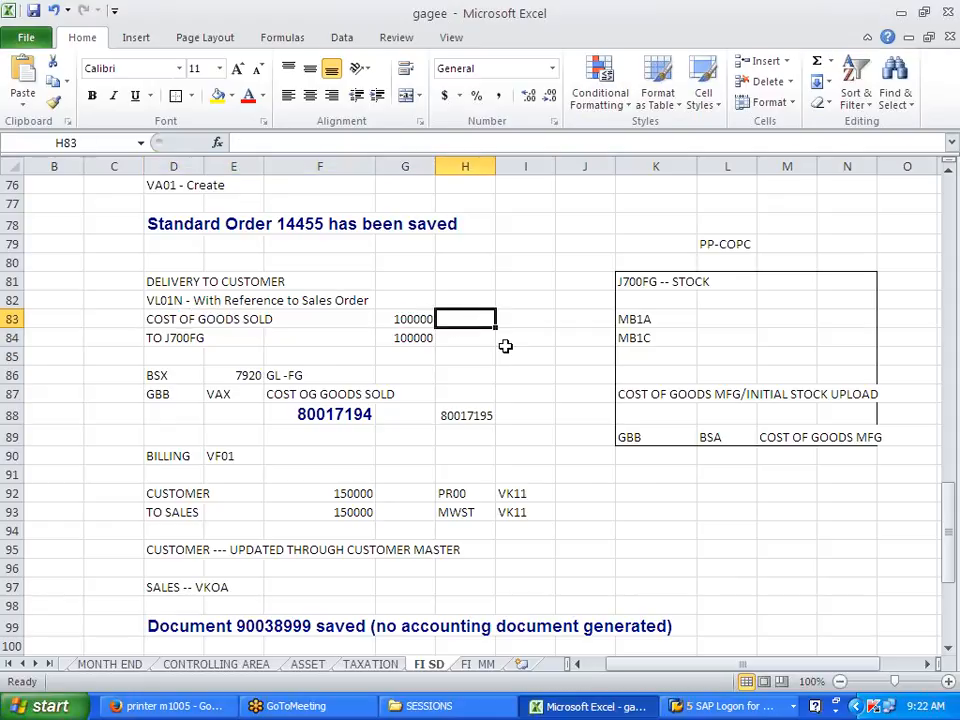
pyautogui.write('P/L')
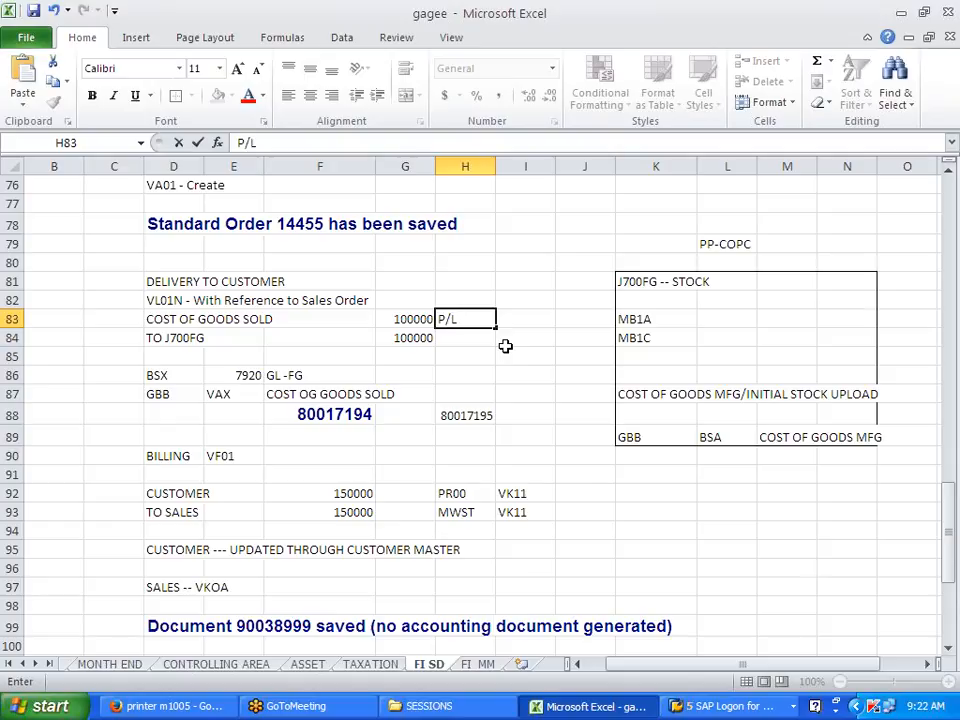
pyautogui.click(304, 510)
pyautogui.click(405, 512)
pyautogui.doubleClick(484, 323)
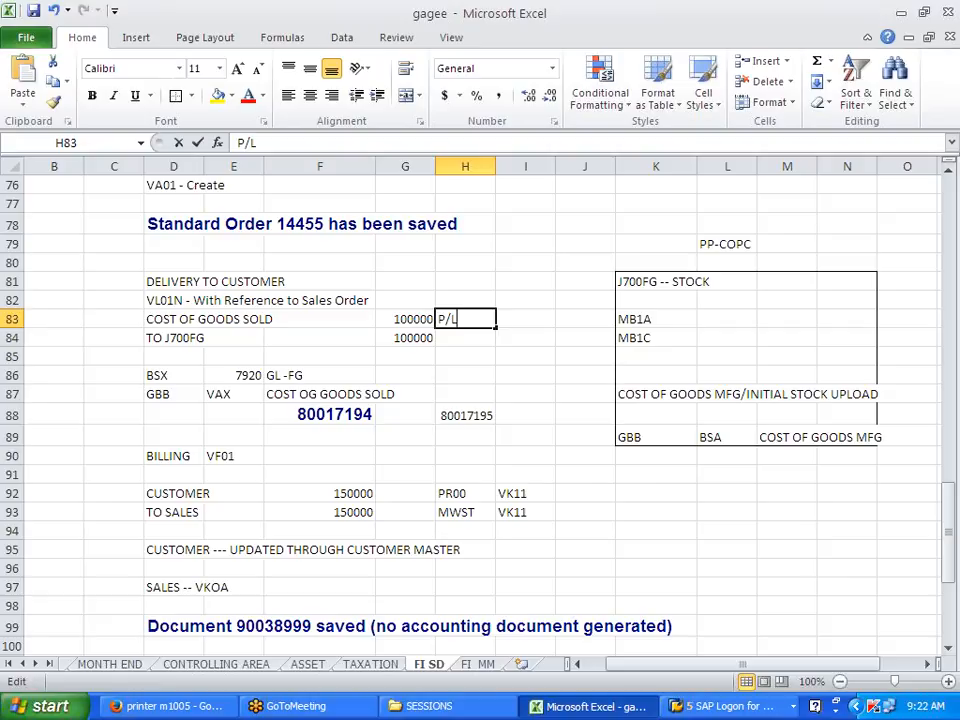
pyautogui.write('DR')
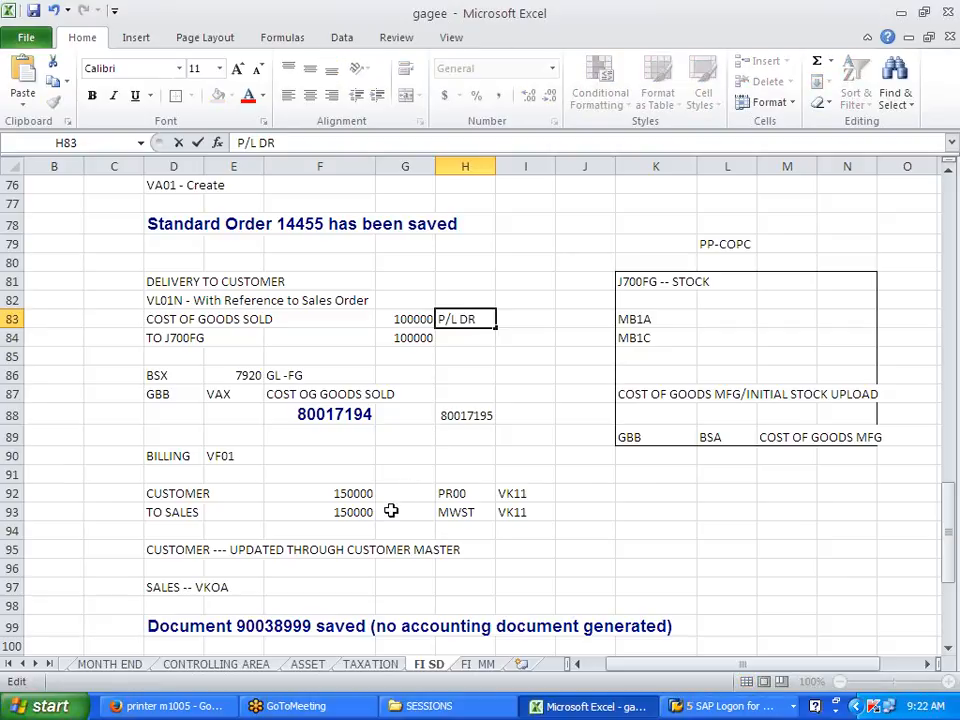
pyautogui.click(392, 510)
pyautogui.write('P')
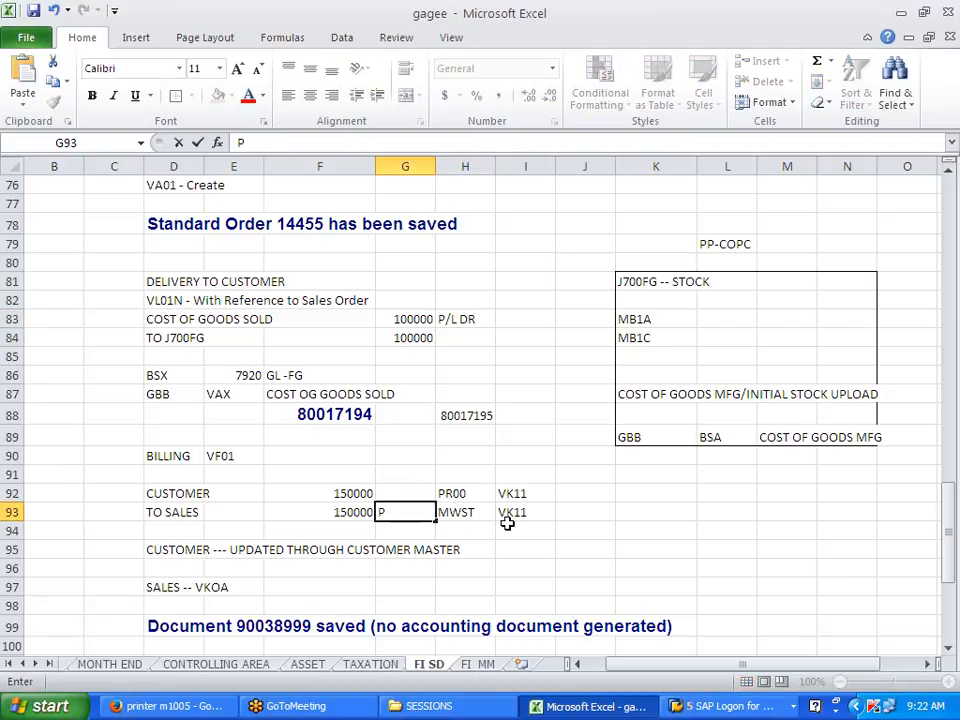
pyautogui.write('/L CR')
pyautogui.click(536, 548)
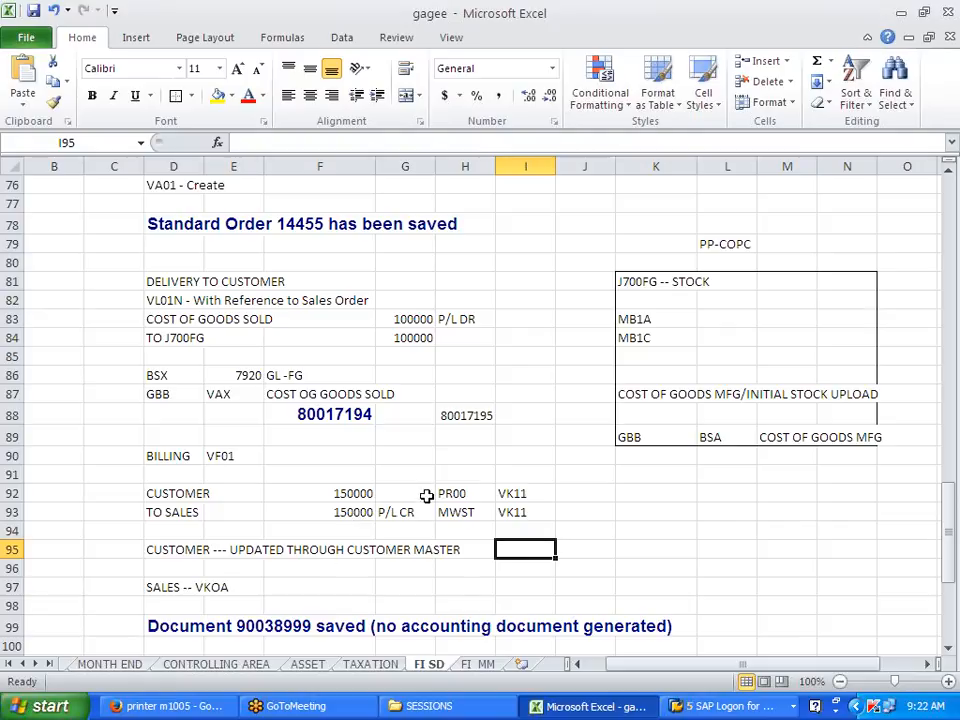
# Step: Highlight the COGS and TO SALES rows and number them 4 in C83, 3 in C93
pyautogui.moveTo(146, 318); pyautogui.dragTo(418, 322)
pyautogui.moveTo(190, 512); pyautogui.dragTo(407, 512)
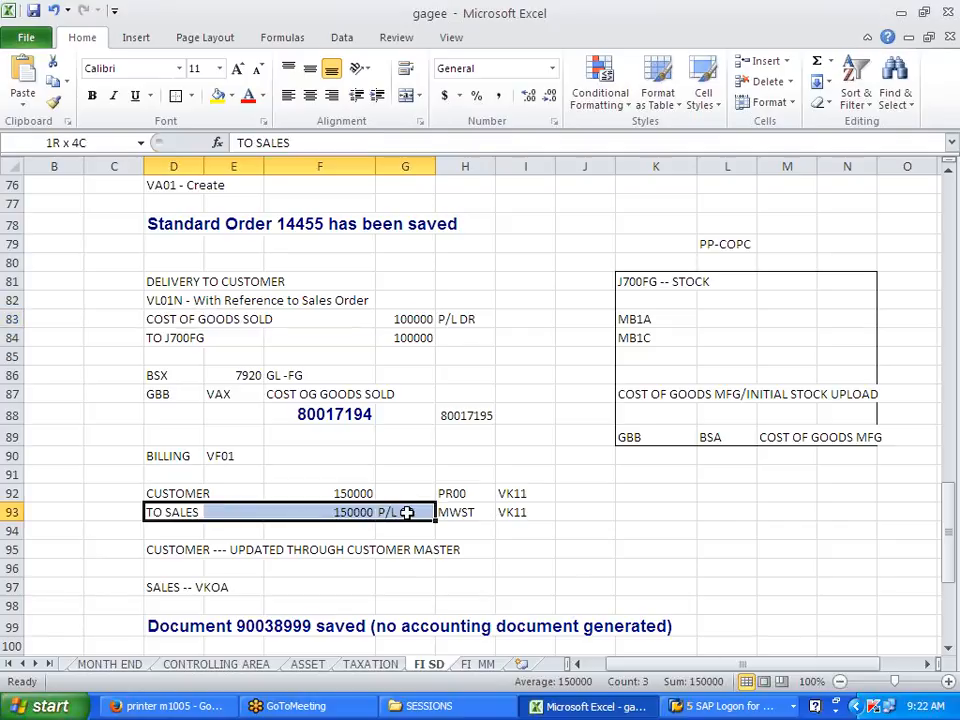
pyautogui.click(619, 574)
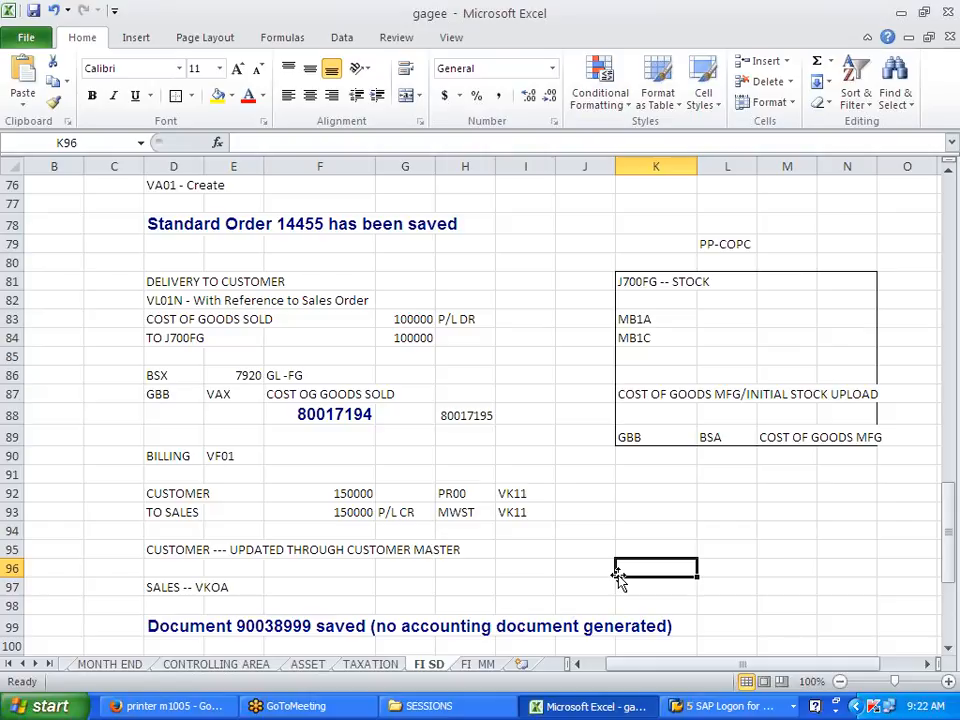
pyautogui.click(124, 323)
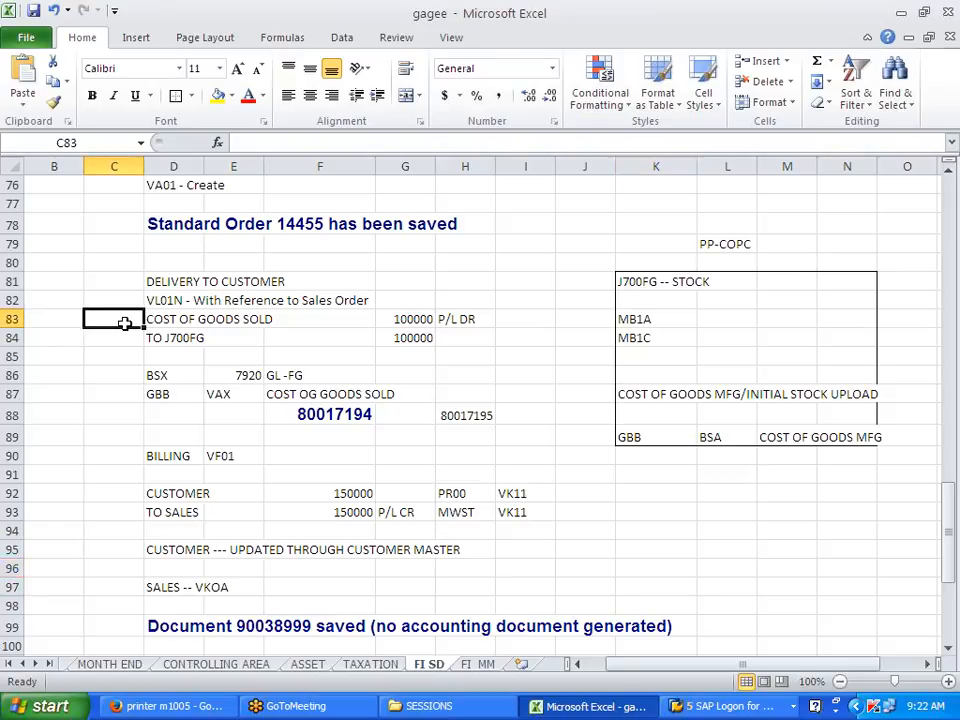
pyautogui.write('4')
pyautogui.click(106, 513)
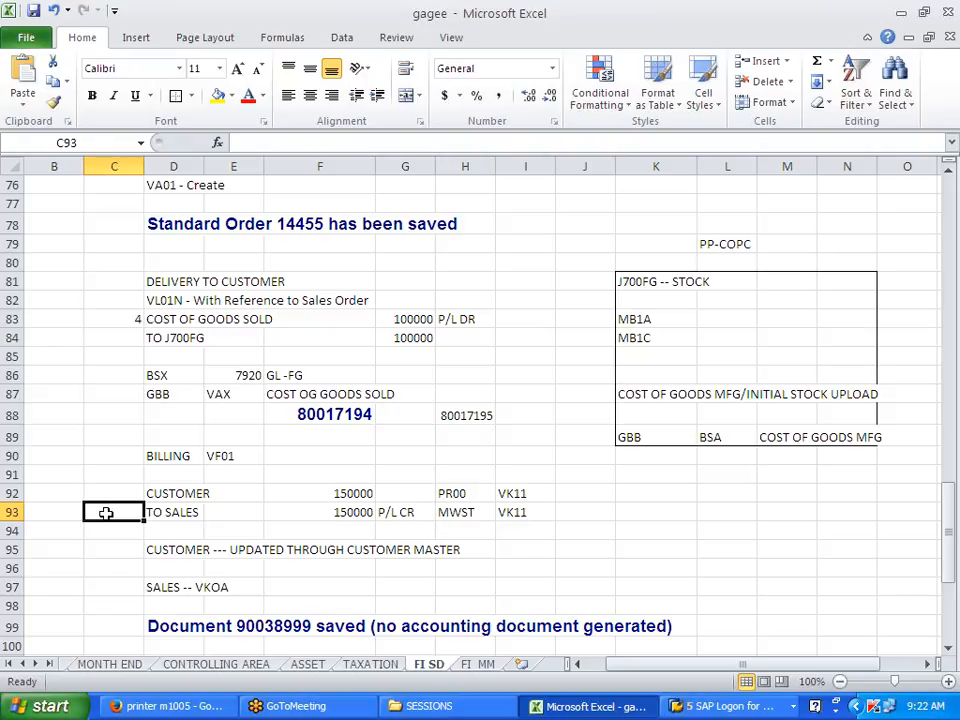
pyautogui.write('3')
pyautogui.click(104, 547)
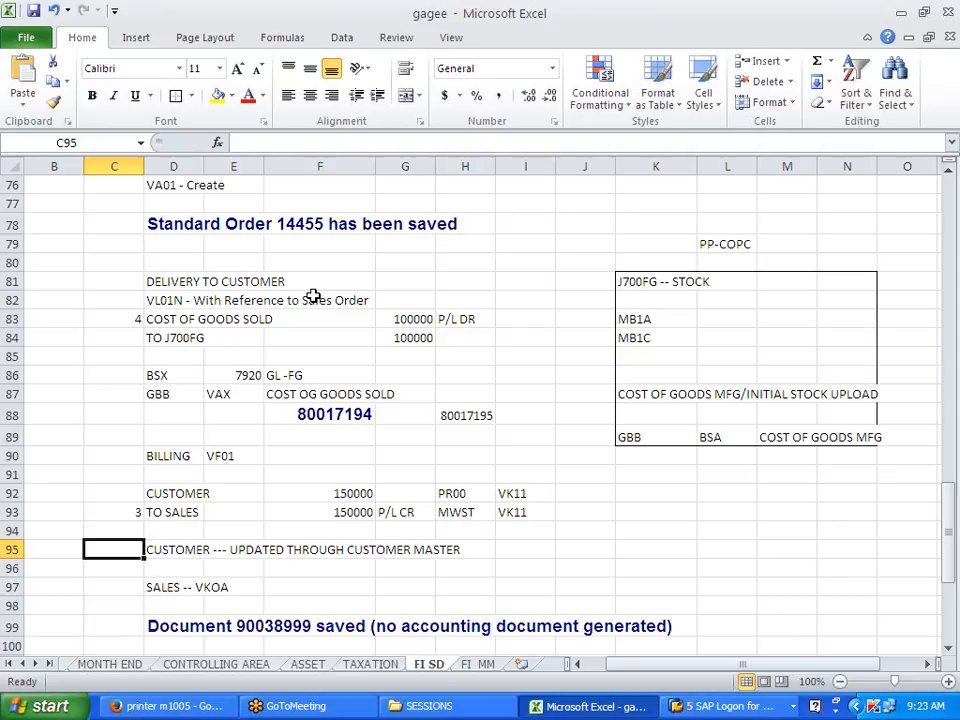
# Step: Delete the step markers 4 and 3 from C83 and C93
pyautogui.click(133, 318)
pyautogui.press('Delete')
pyautogui.click(121, 512)
pyautogui.press('Delete')
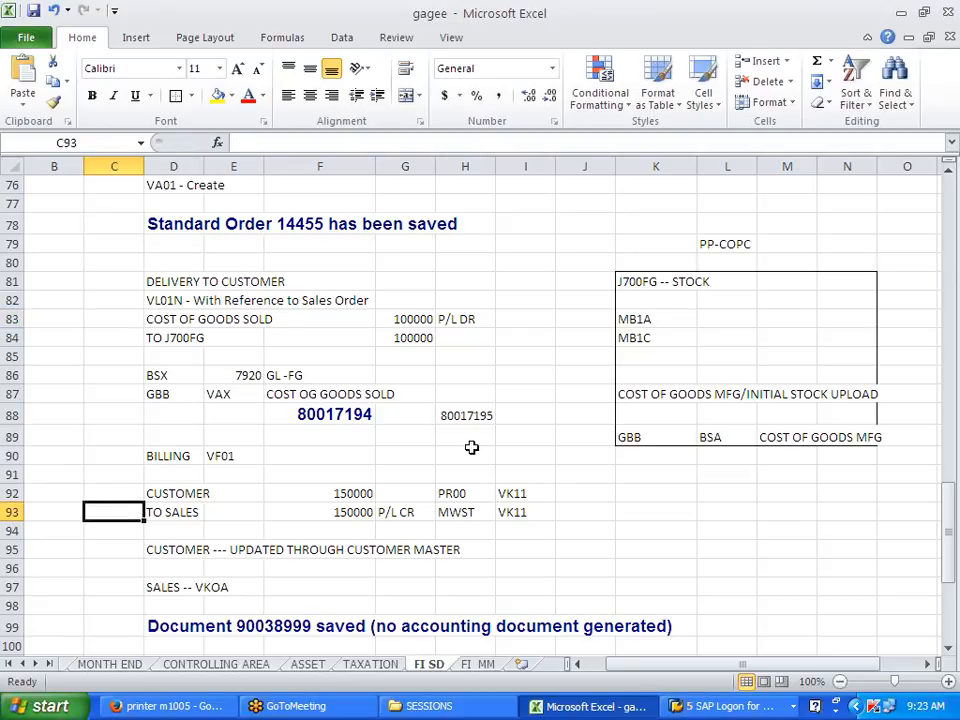
pyautogui.scroll(-3, 471, 445)
pyautogui.scroll(-2, 472, 442)
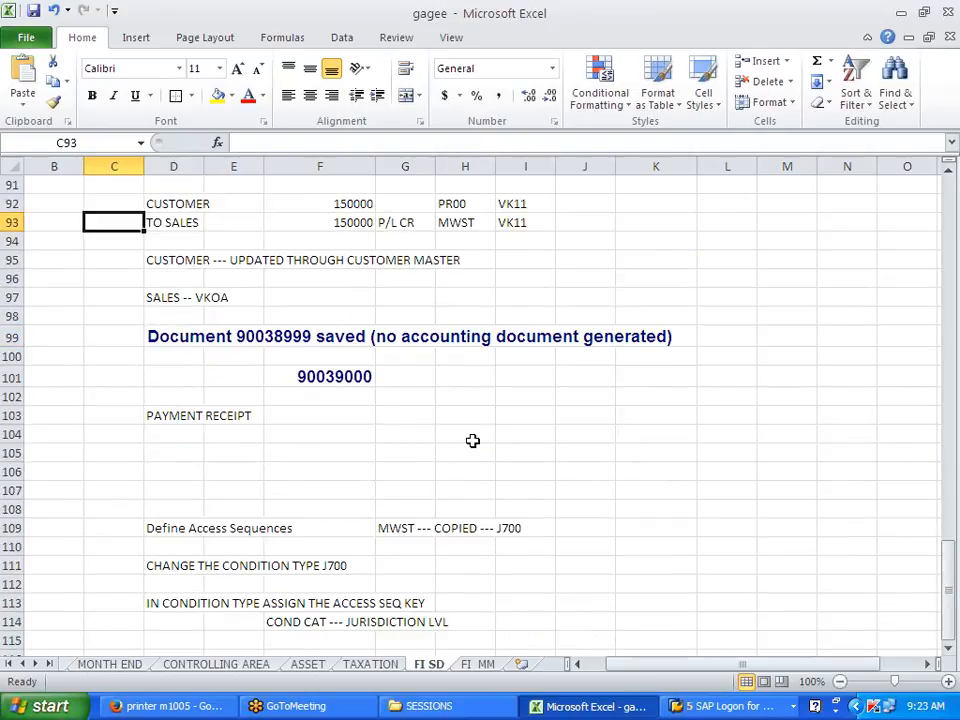
pyautogui.scroll(4, 472, 440)
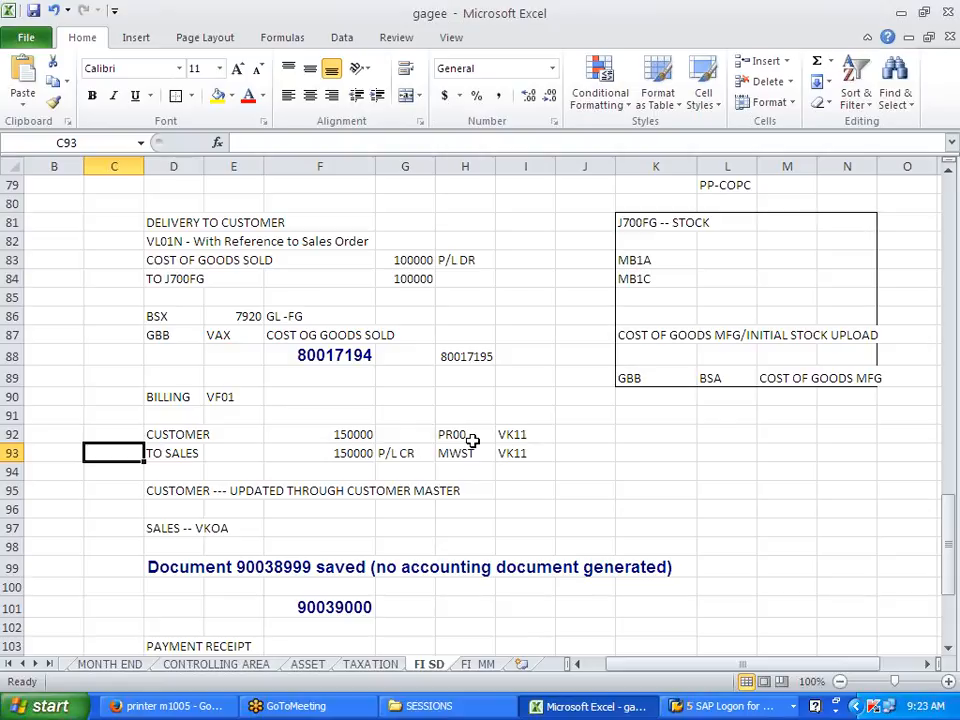
pyautogui.scroll(-2, 472, 440)
pyautogui.scroll(-3, 472, 440)
pyautogui.scroll(-2, 472, 440)
pyautogui.scroll(5, 472, 440)
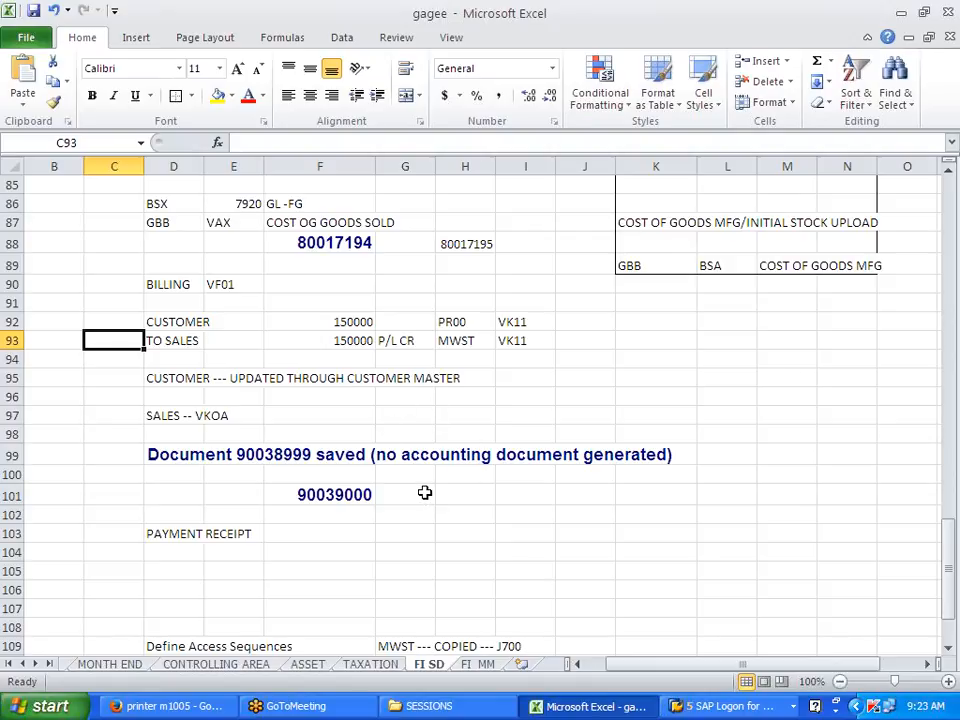
pyautogui.scroll(-4, 424, 492)
pyautogui.scroll(7, 424, 492)
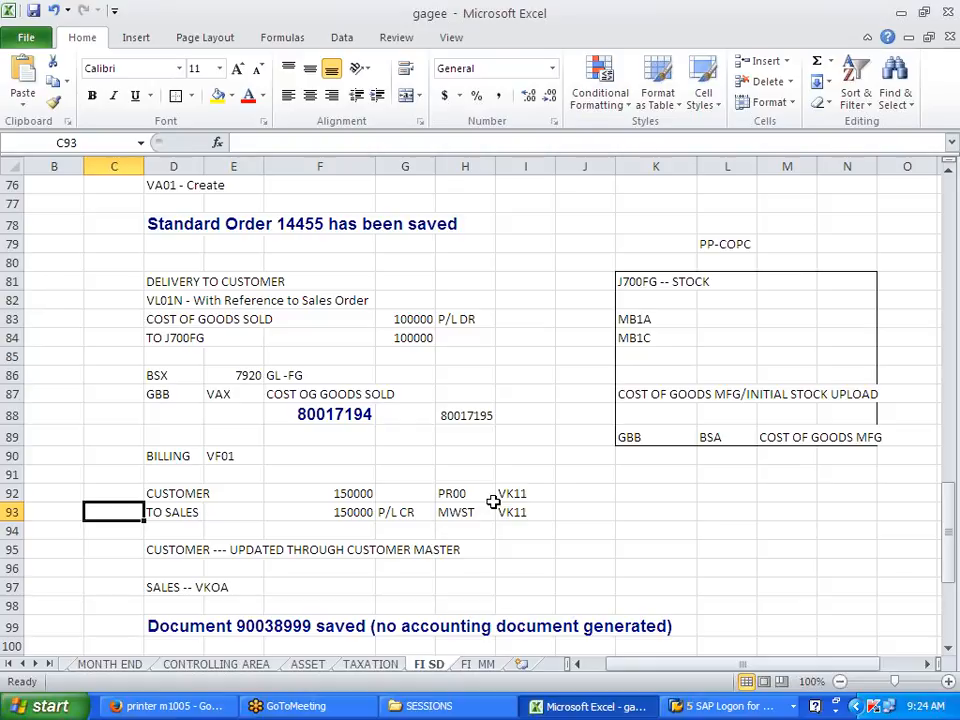
pyautogui.scroll(-6, 493, 503)
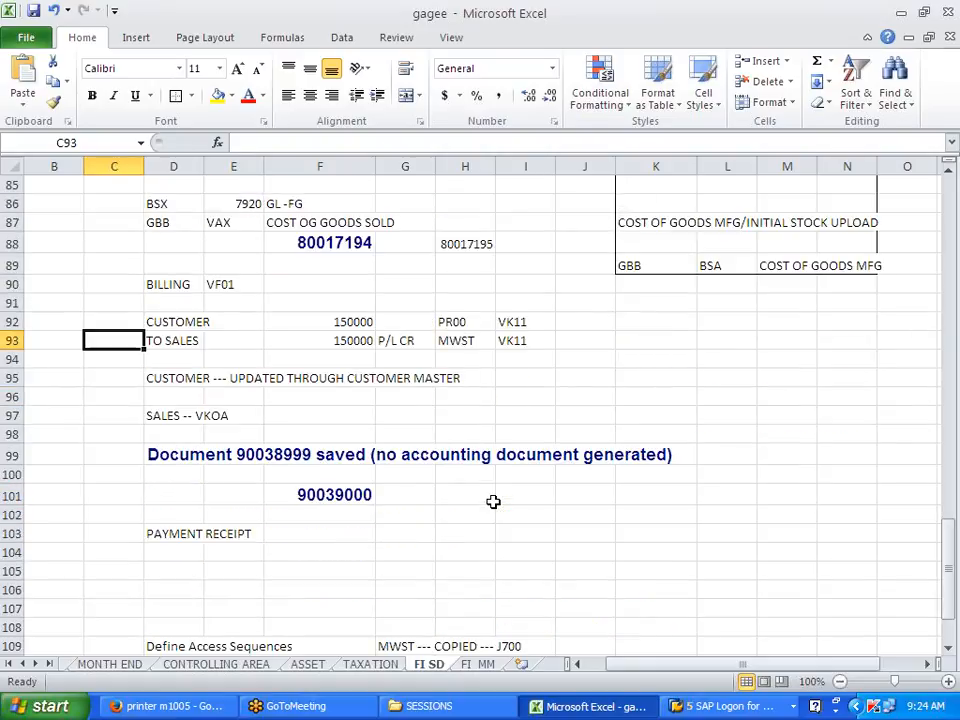
pyautogui.click(946, 46)
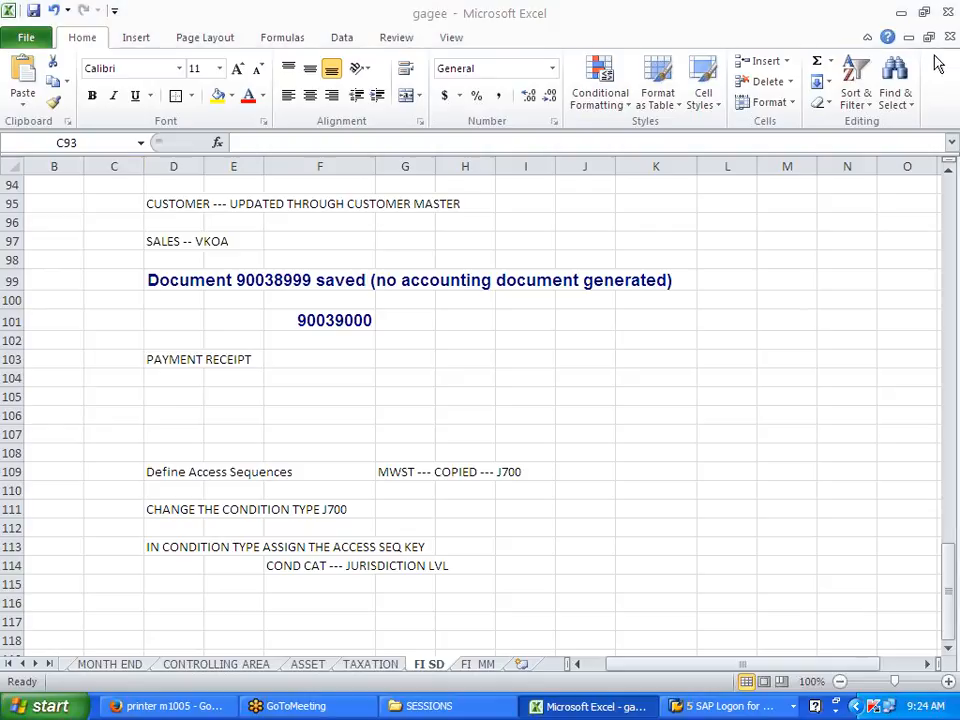